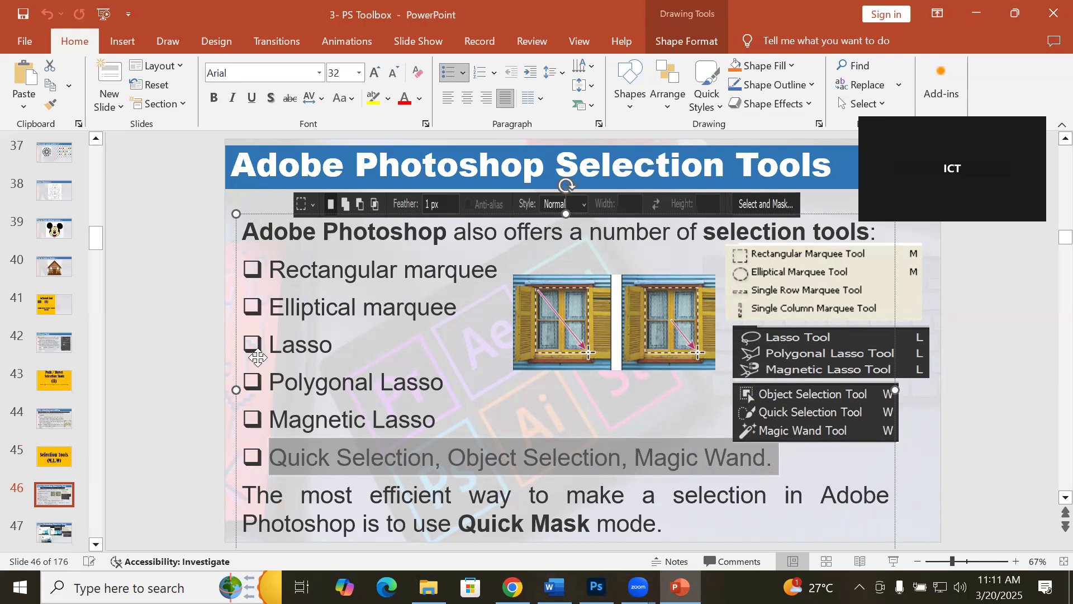
Step: Highlight the list of selection tools on the slide, from Rectangular marquee to Magic Wand, and switch to Photoshop
mouse_move(269, 345)
left_mouse_down()
mouse_move(344, 423)
mouse_move(435, 428)
left_mouse_up()
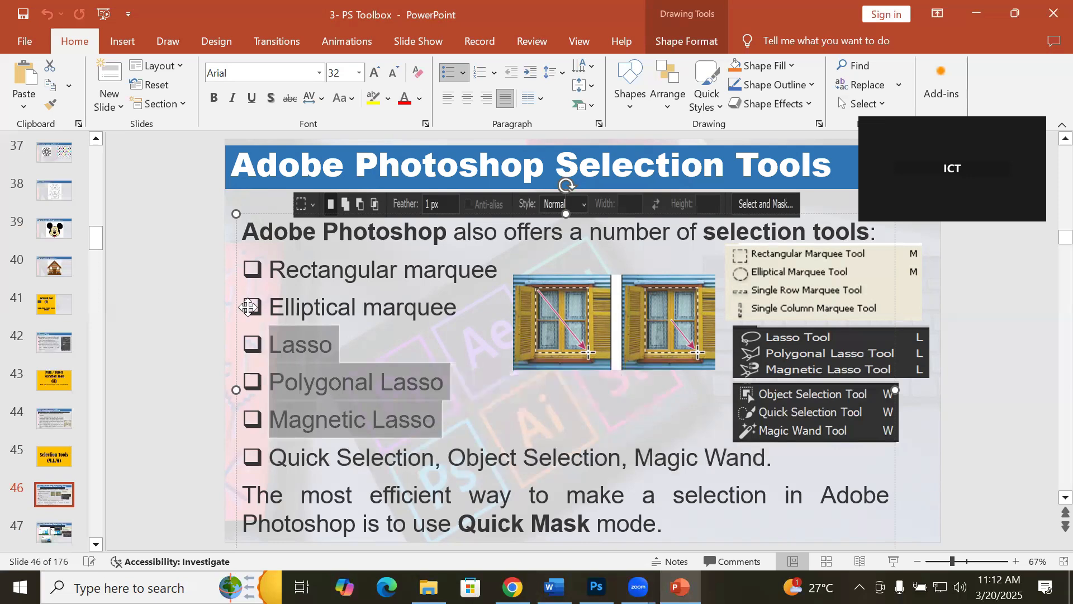
mouse_move(274, 269)
left_mouse_down()
mouse_move(340, 332)
mouse_move(389, 414)
mouse_move(502, 453)
mouse_move(748, 448)
left_mouse_up()
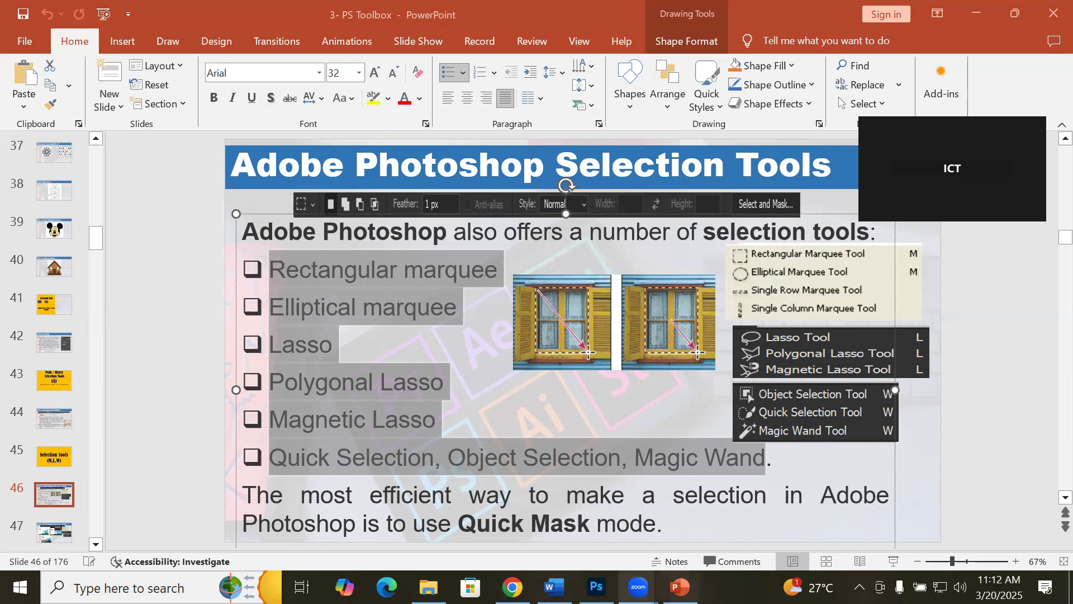
mouse_move(638, 587)
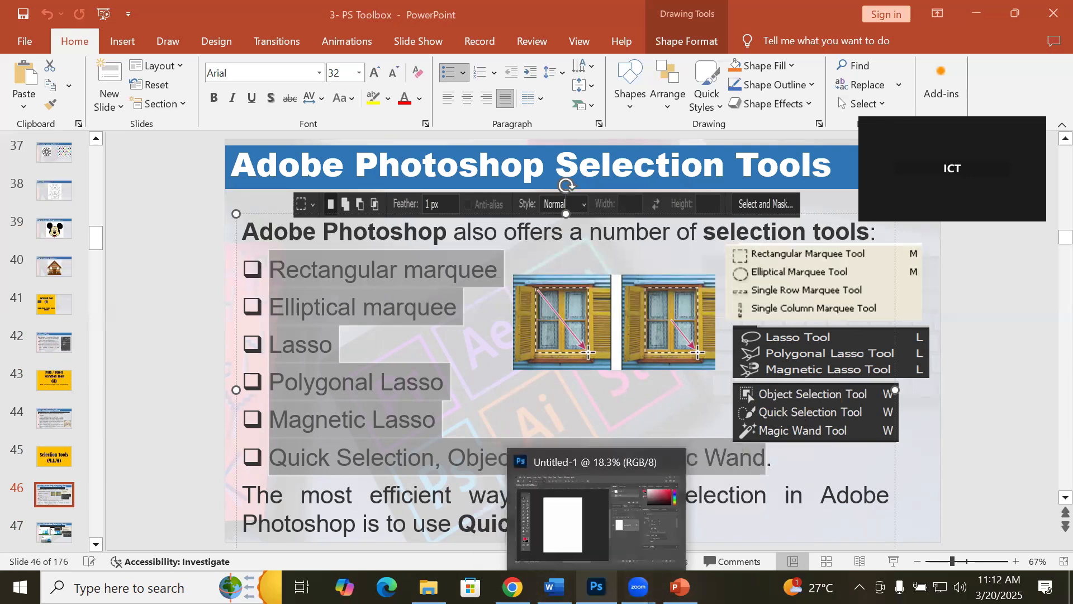
left_click(596, 587)
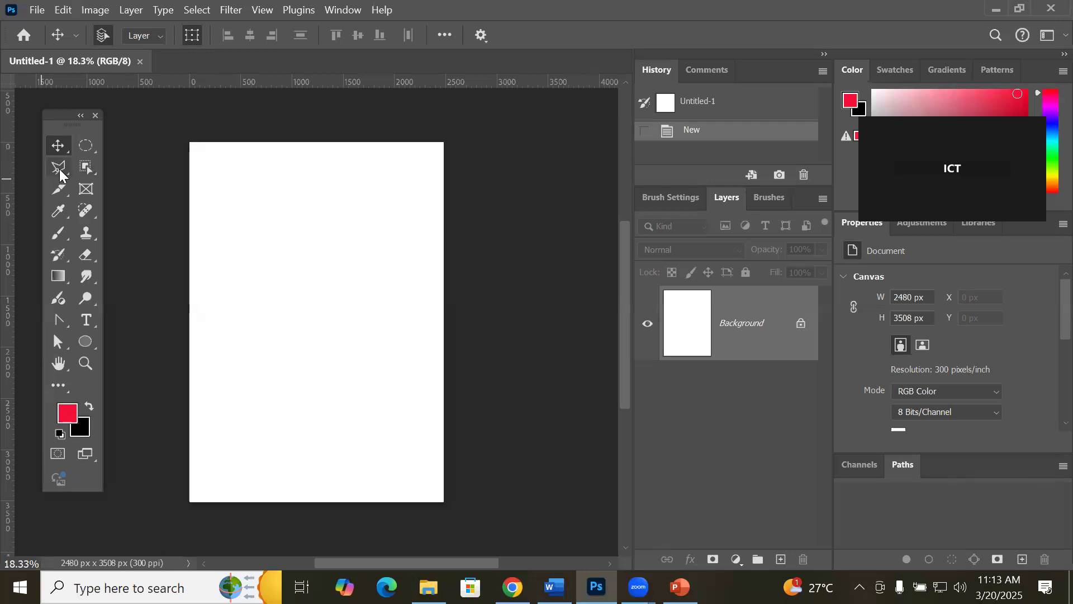
Step: Examine the tool variants grouped with the Object Selection, Elliptical Marquee and Polygonal Lasso tools
right_click(85, 169)
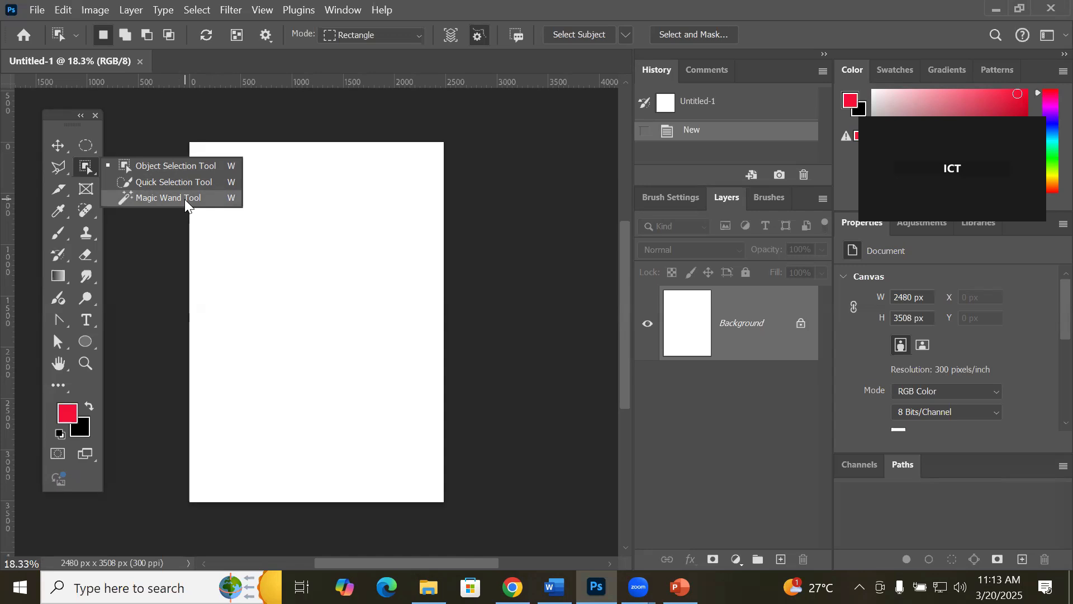
left_click(87, 147)
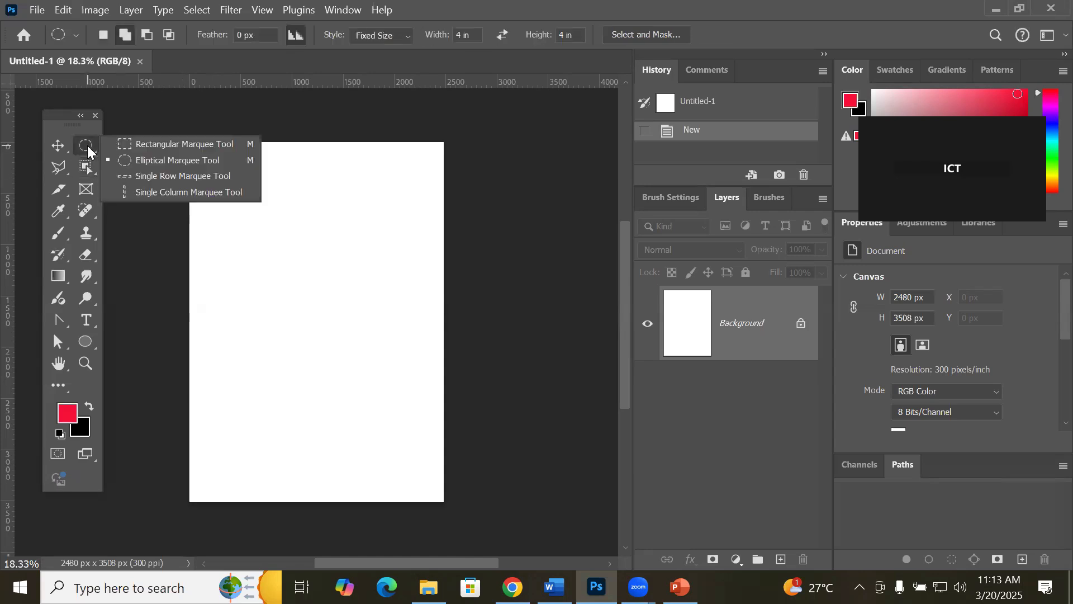
left_click(55, 171)
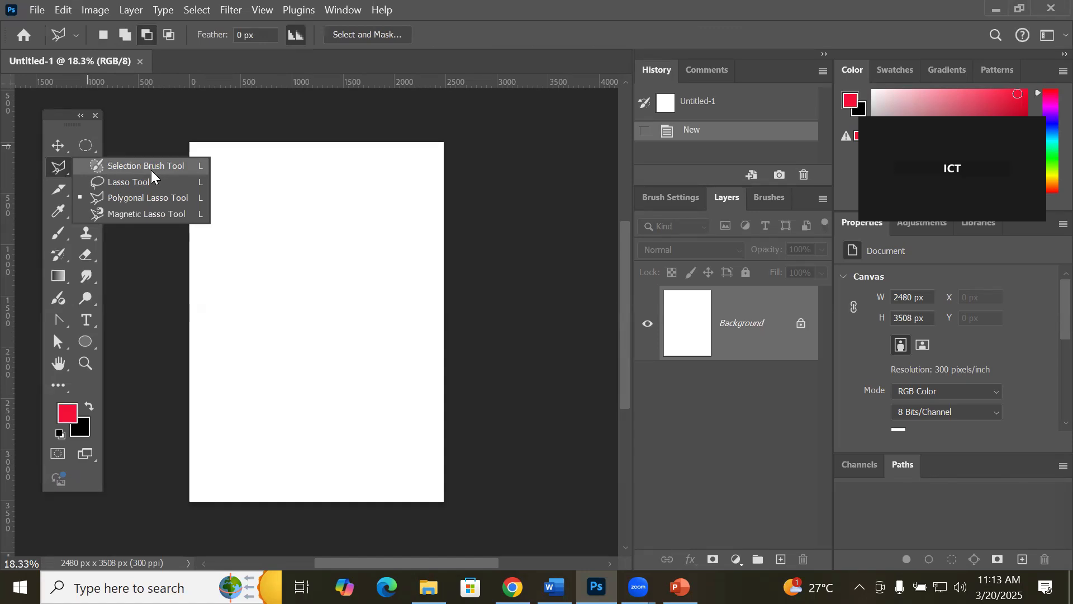
left_click(54, 241)
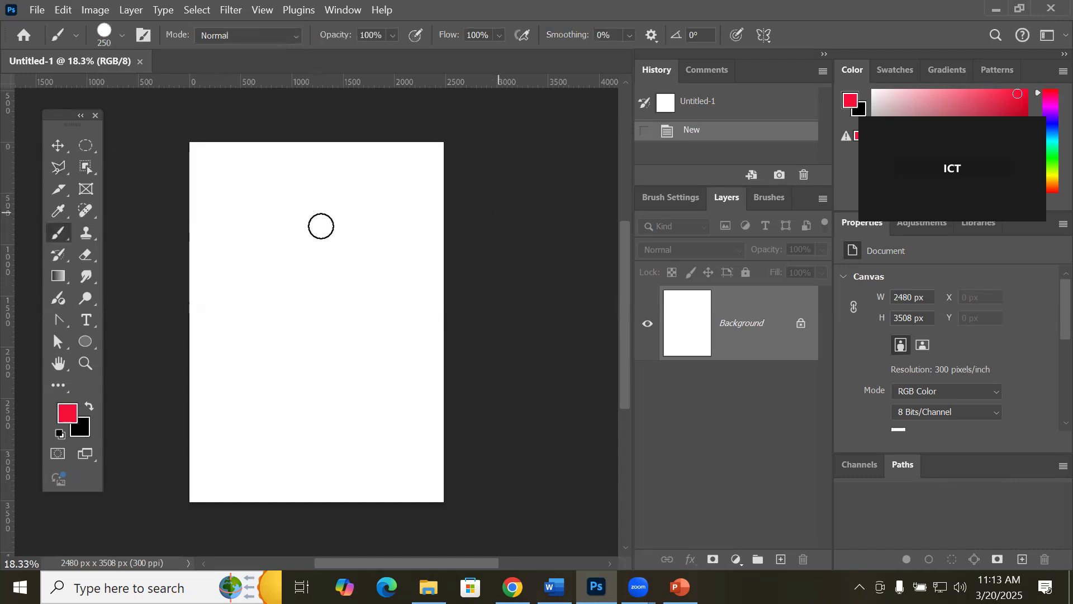
left_click(60, 175)
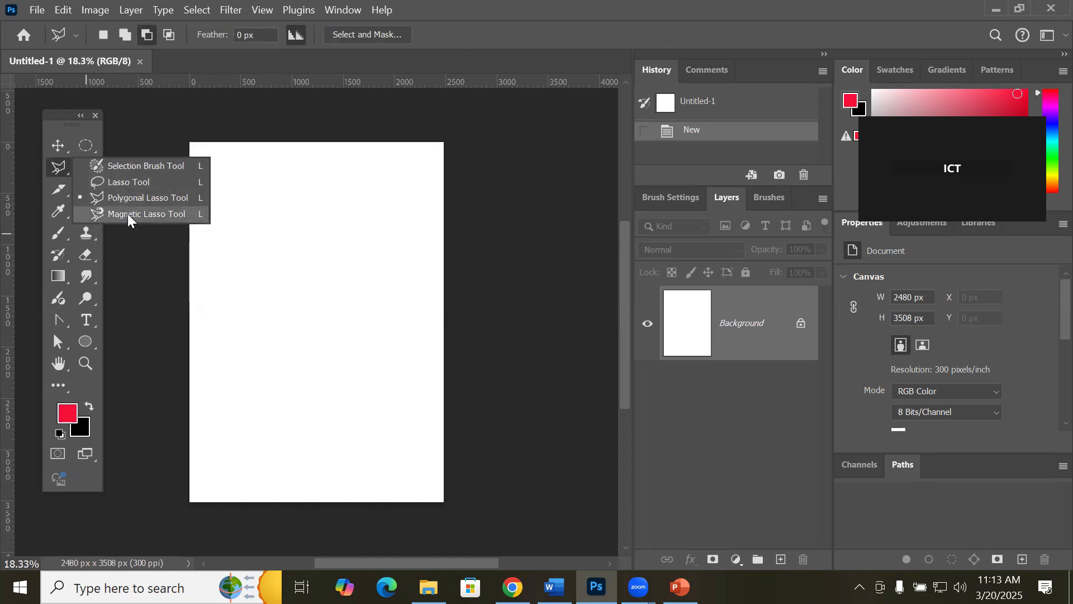
Step: Place the photo of the man walking on the beach from the Models image folder into the Untitled-1 document
left_click(428, 587)
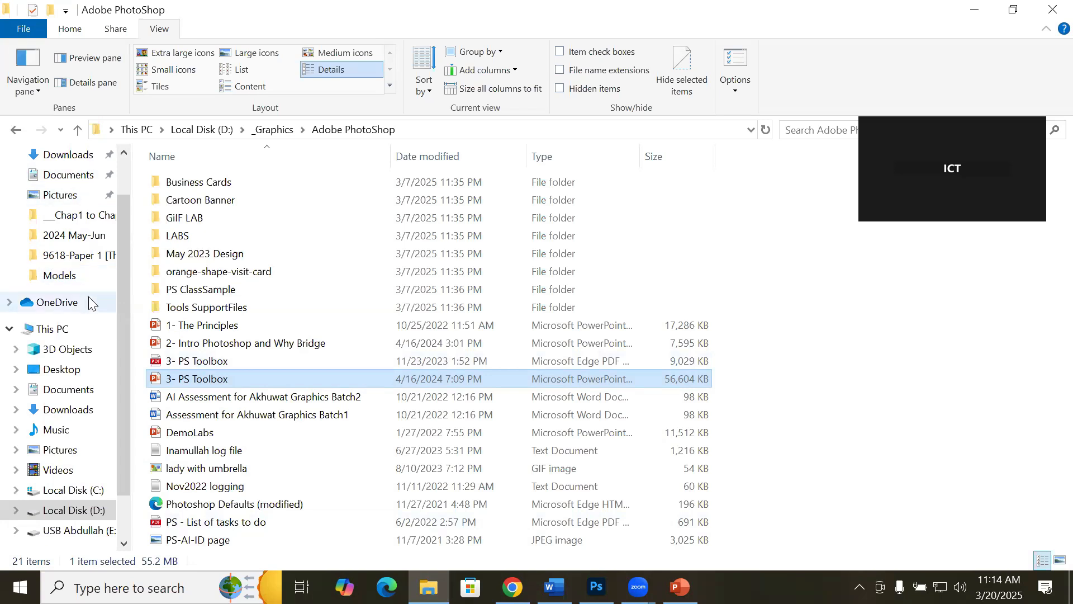
left_click(67, 276)
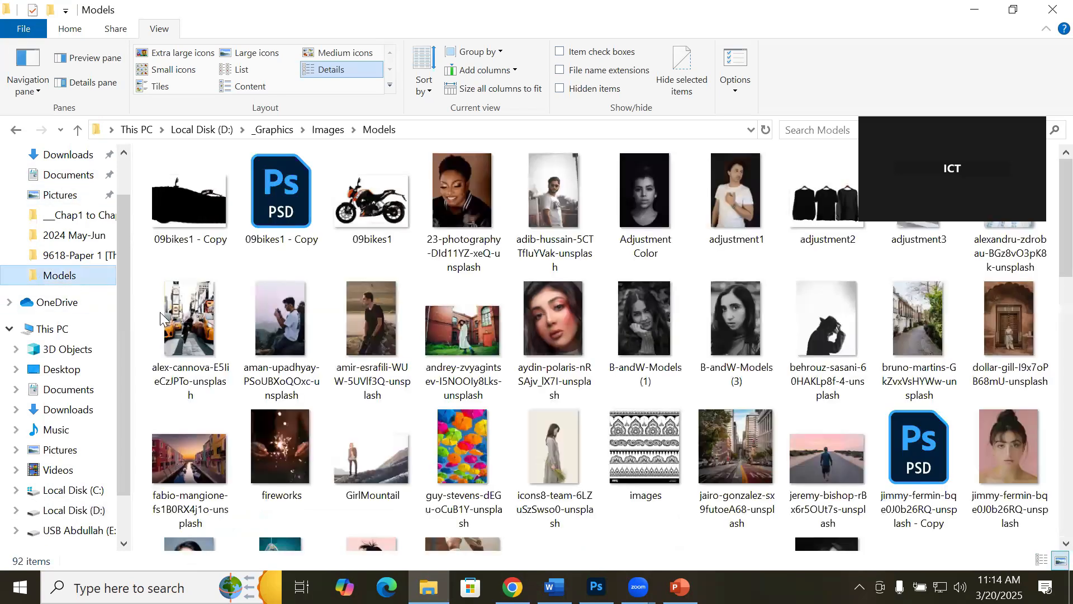
left_click(360, 364)
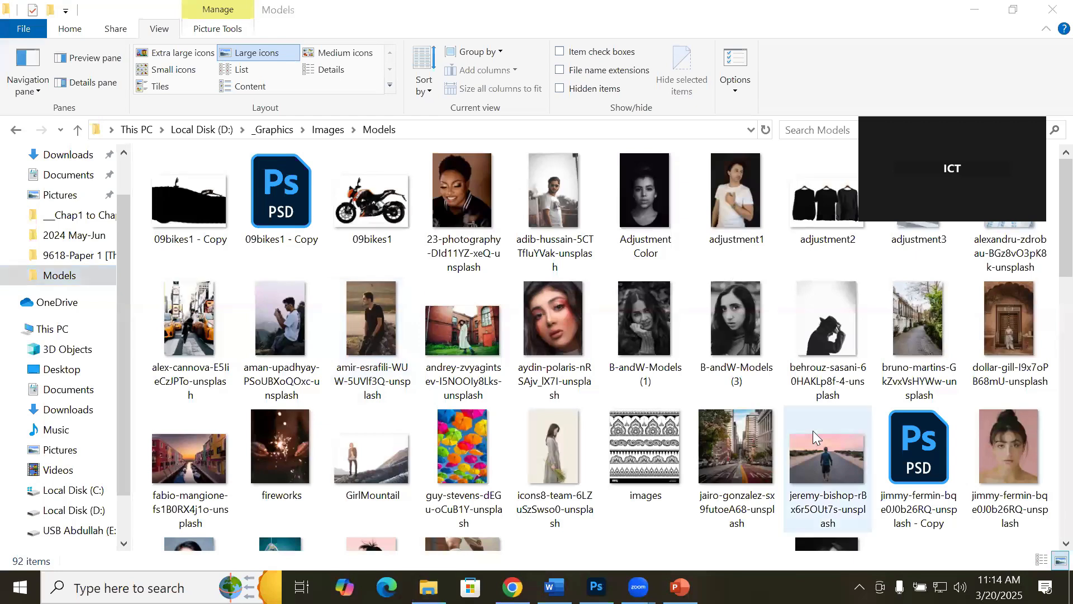
scroll(813, 430, "down", 3)
scroll(816, 438, "down", 3)
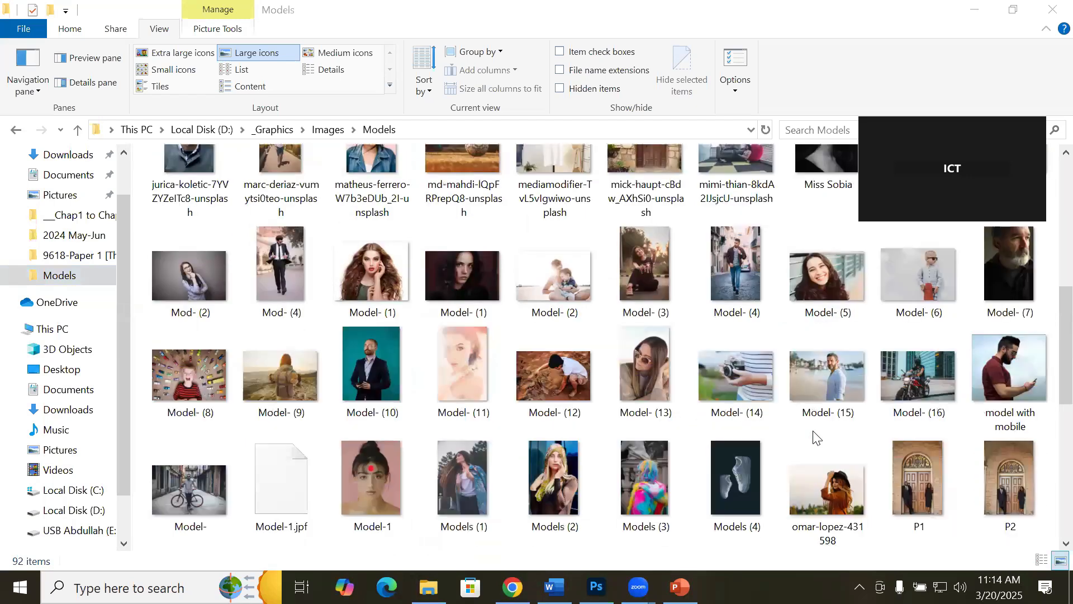
scroll(816, 438, "down", 5)
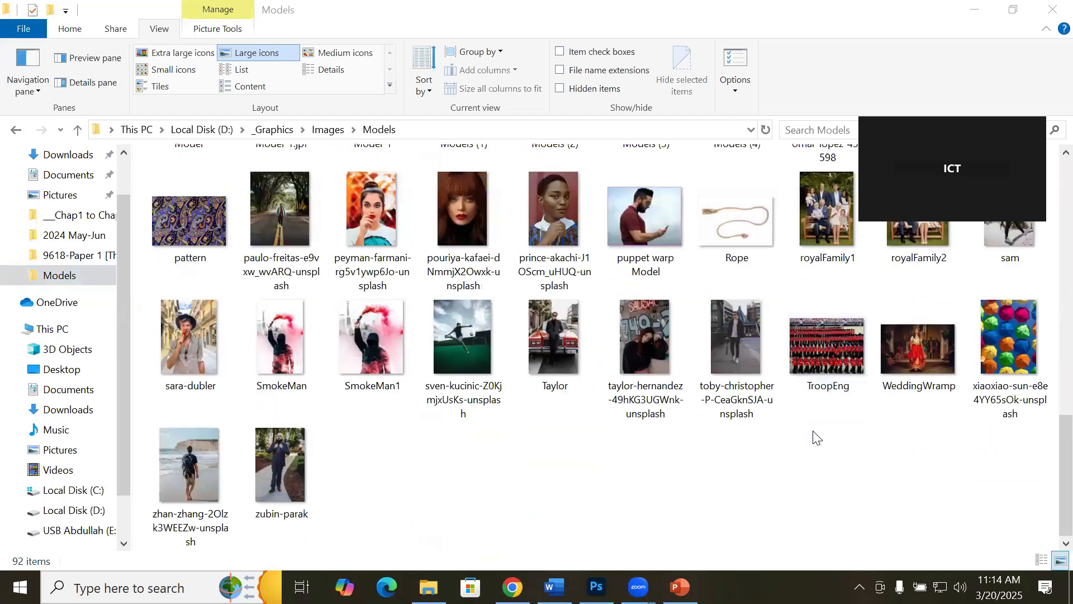
left_click(181, 472)
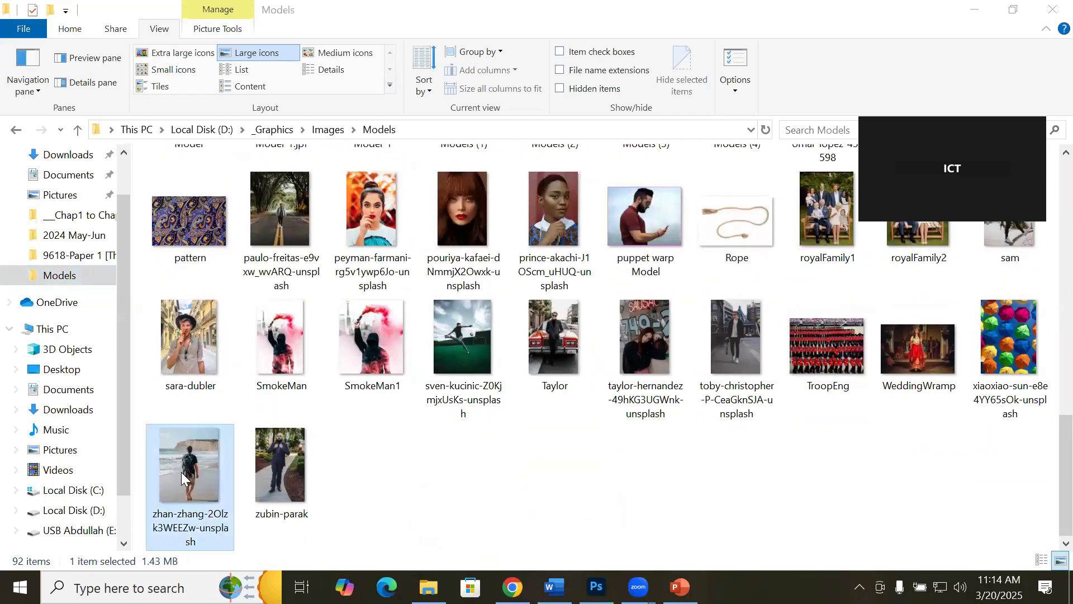
left_click_drag(181, 472, 299, 317)
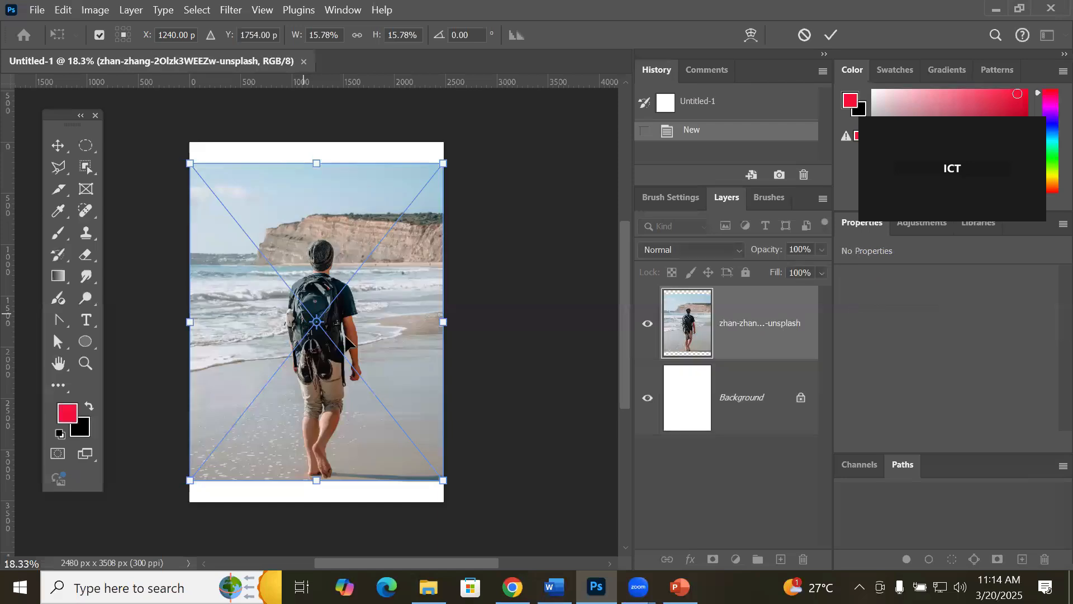
Step: Stretch the placed beach photo vertically to the canvas's upper and lower edges and commit the placement
left_click_drag(315, 163, 325, 142)
left_click_drag(316, 480, 317, 502)
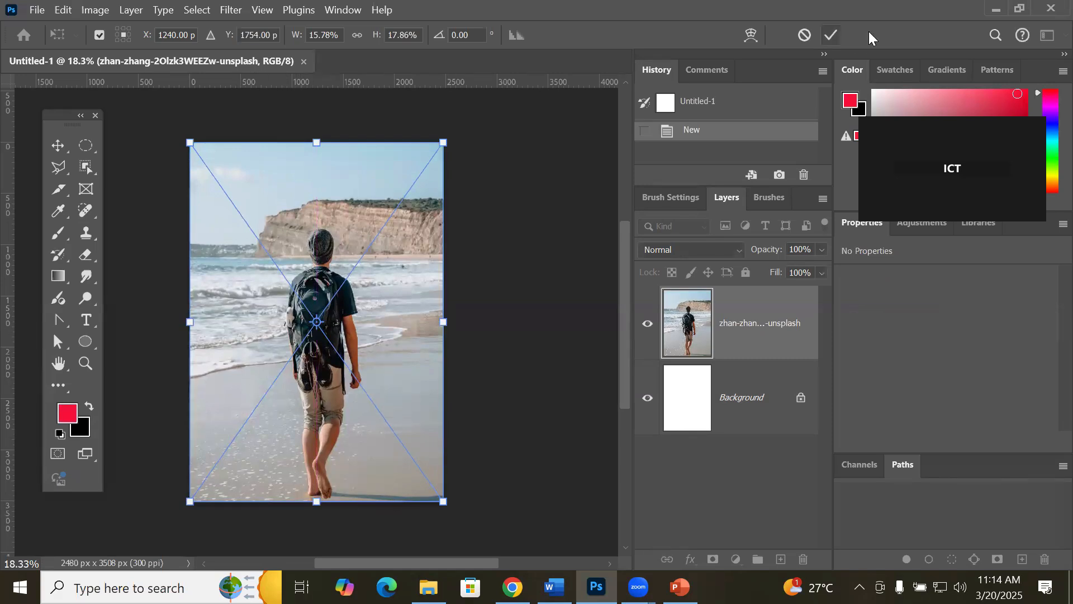
left_click(831, 37)
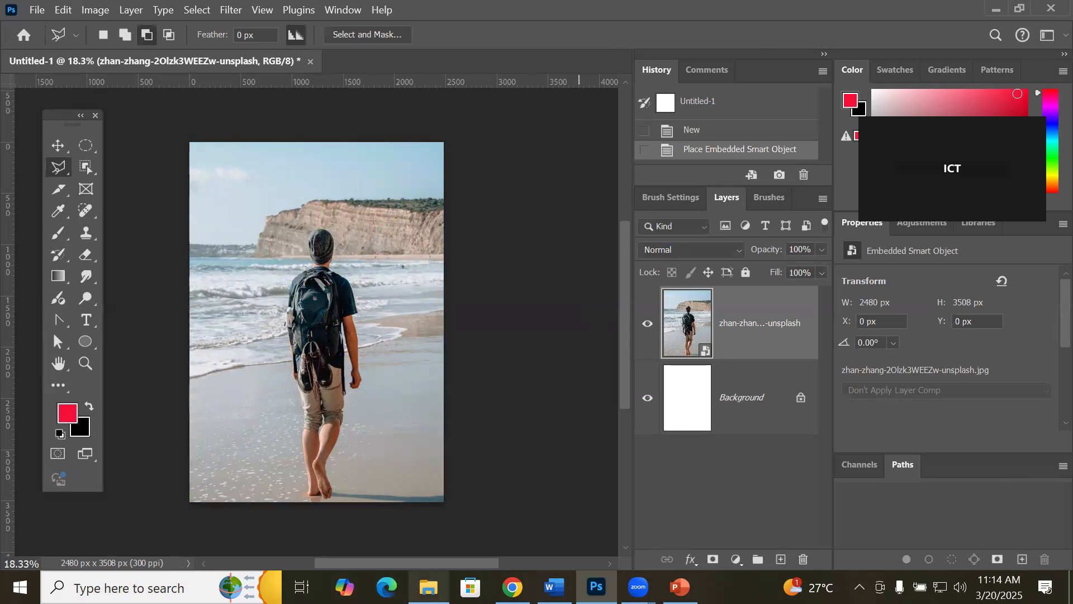
Step: Open Palouse Farm Country, Eastern Washington from the BuildingAndMonoments folder as a separate document and move the toolbox clear of the image
mouse_move(429, 587)
left_click(428, 520)
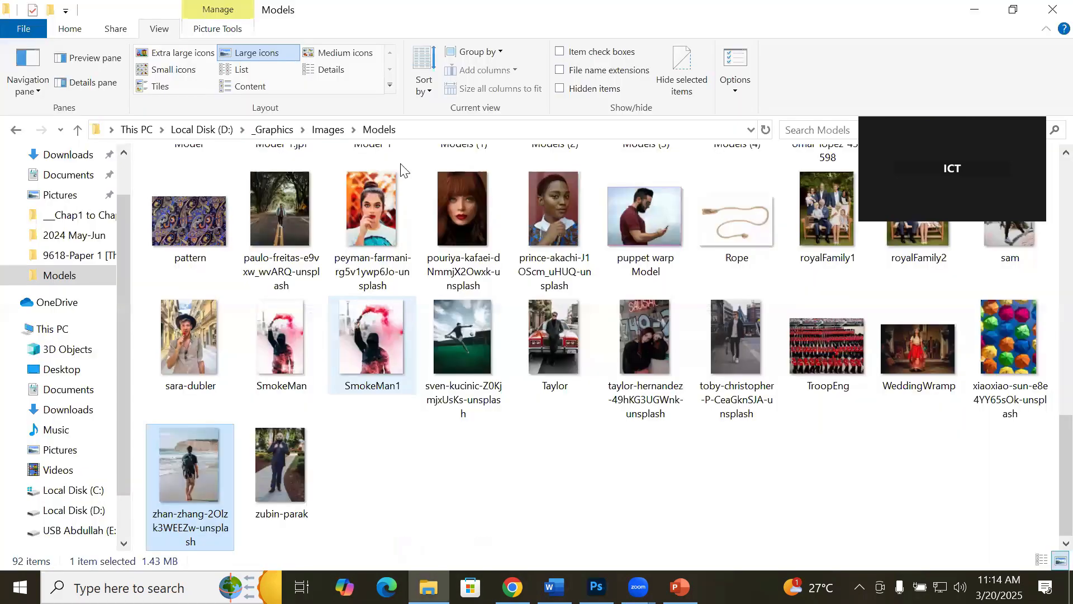
left_click(327, 130)
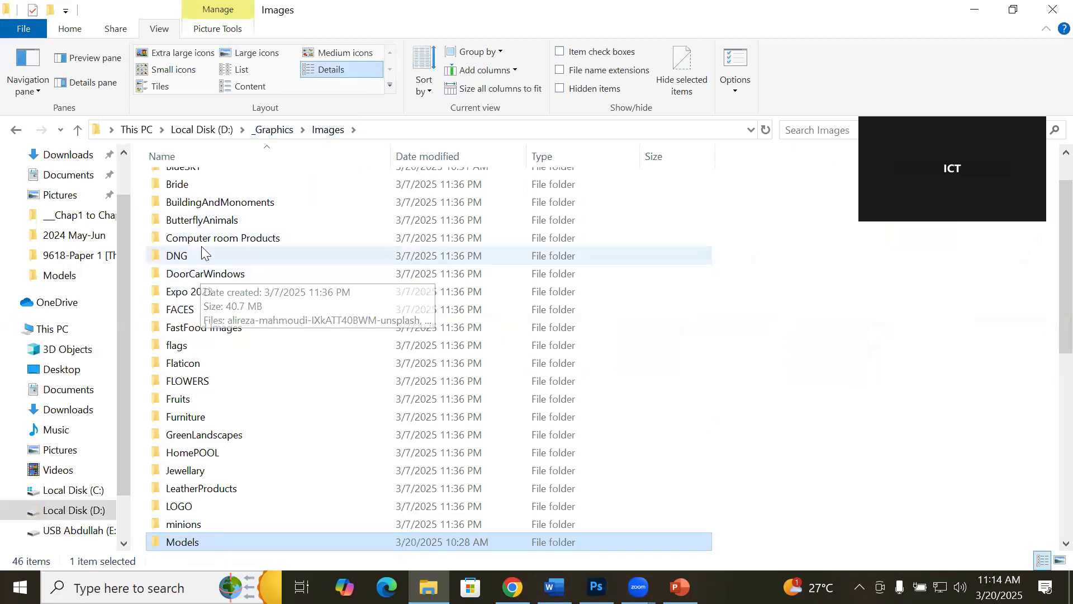
double_click(218, 207)
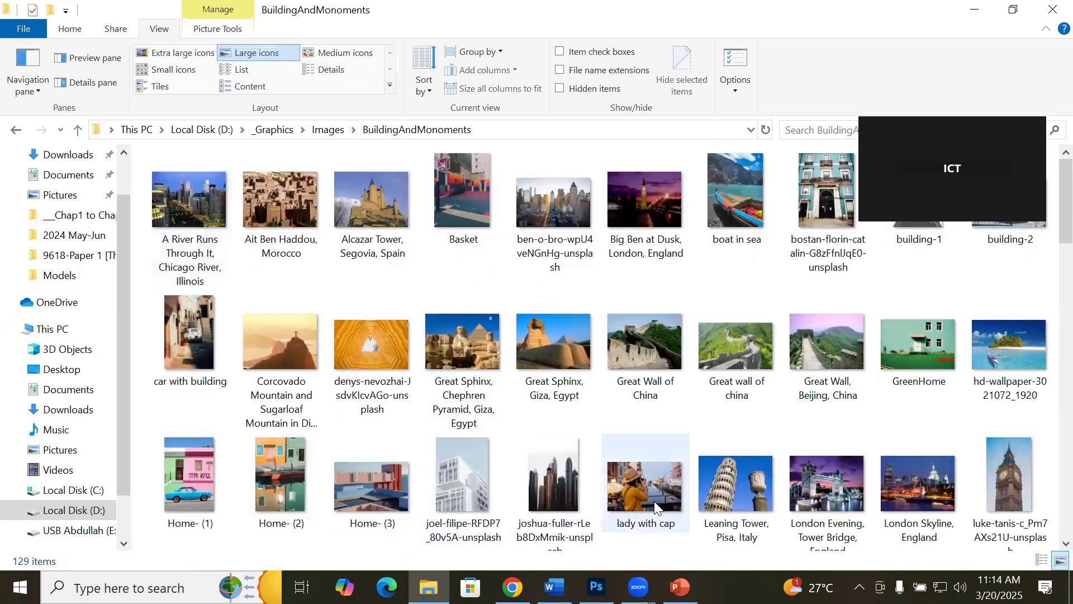
scroll(654, 501, "down", 1)
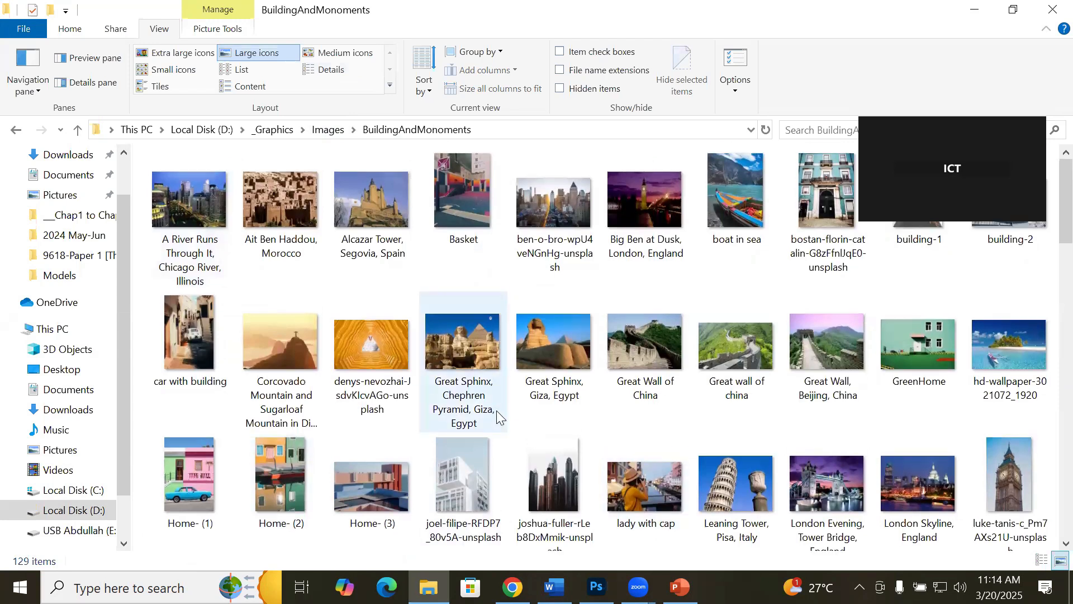
scroll(496, 410, "down", 2)
scroll(497, 416, "down", 4)
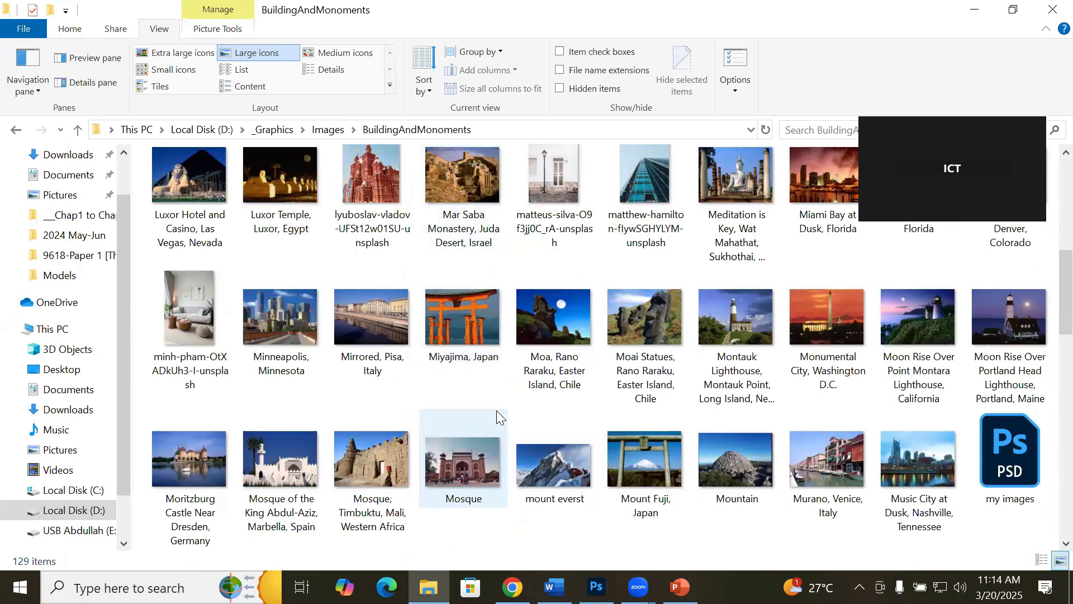
scroll(497, 410, "down", 2)
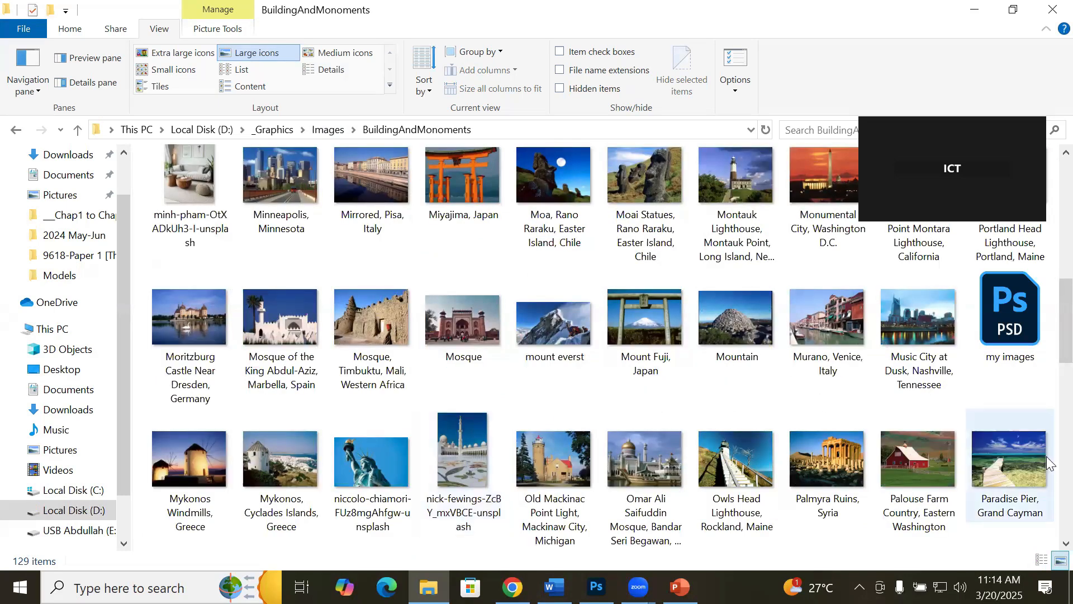
left_click(911, 470)
left_click_drag(912, 469, 383, 67)
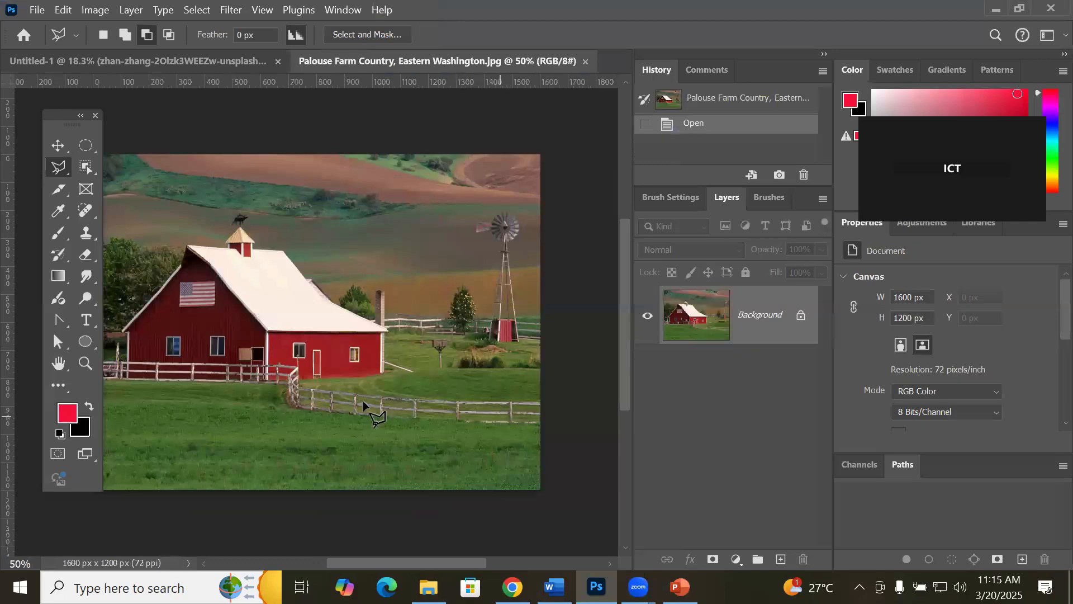
left_click_drag(48, 123, 20, 131)
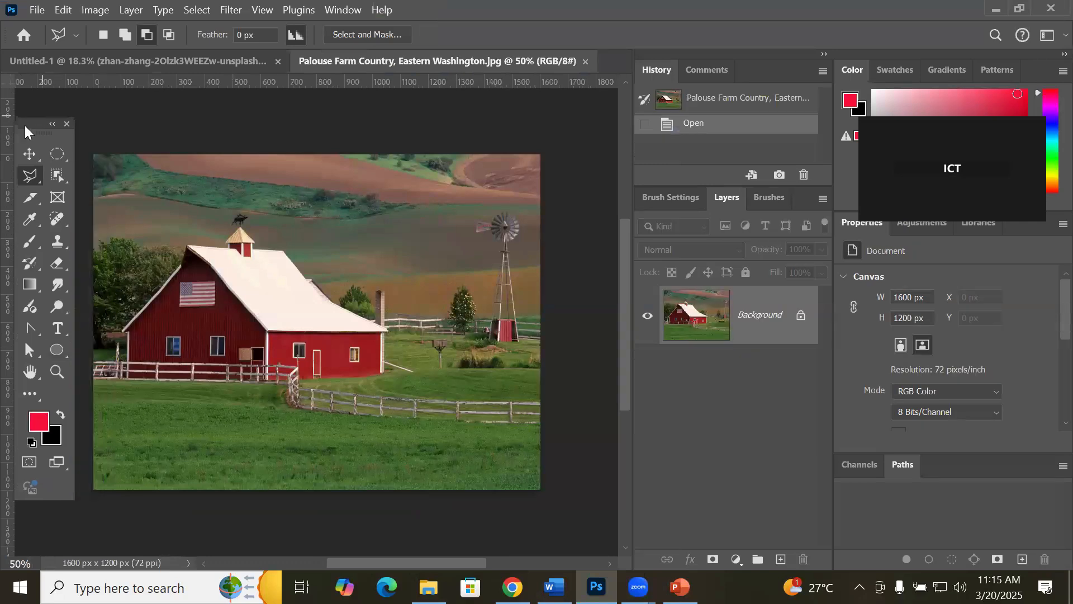
Step: Return to the Untitled-1 document and activate the Magnetic Lasso tool
left_click(240, 61)
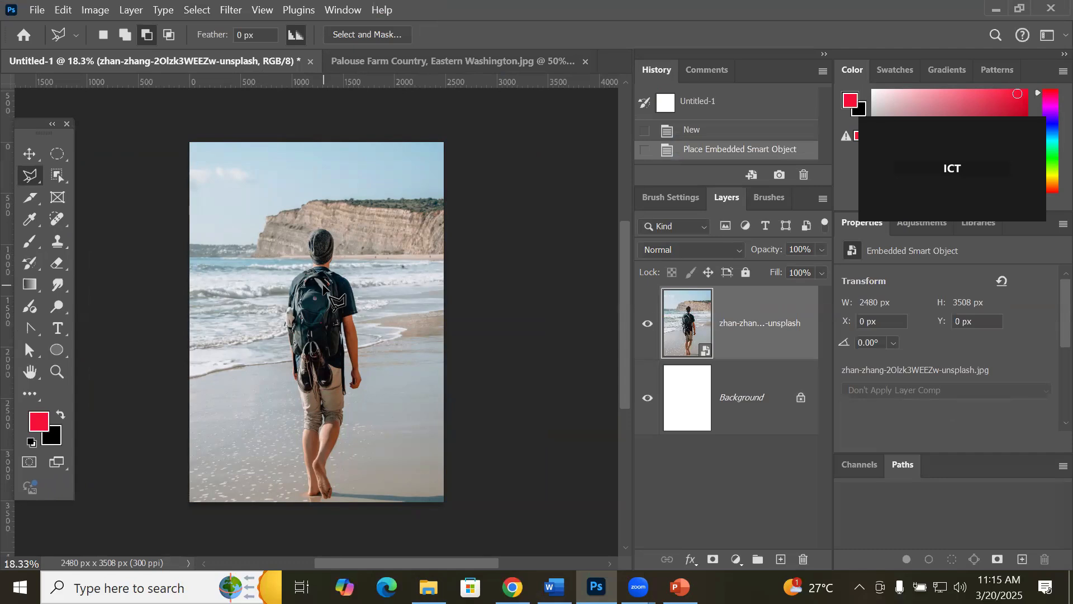
right_click(28, 178)
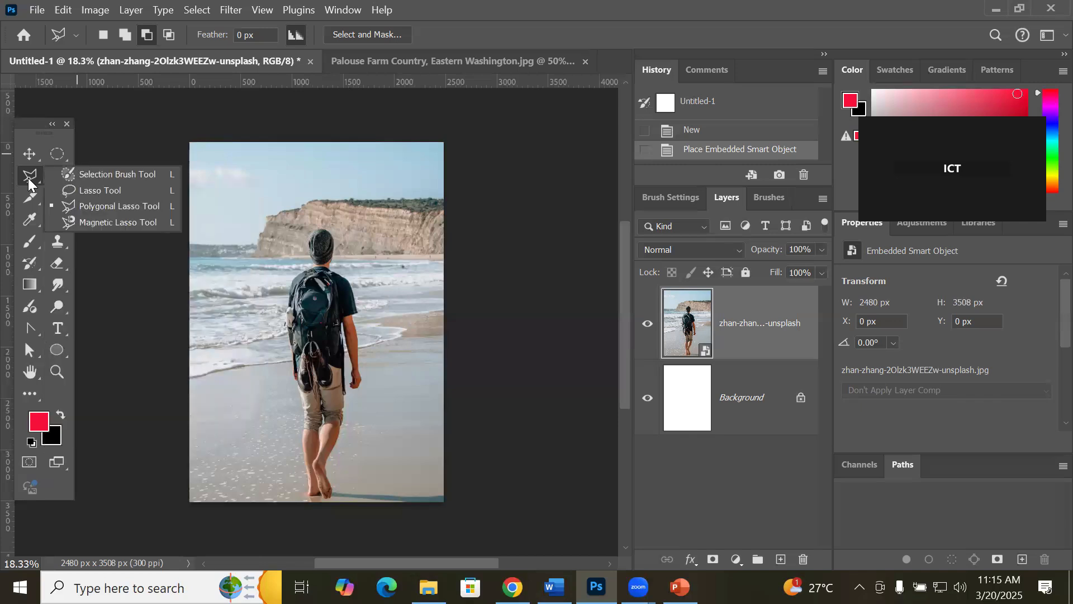
left_click(96, 188)
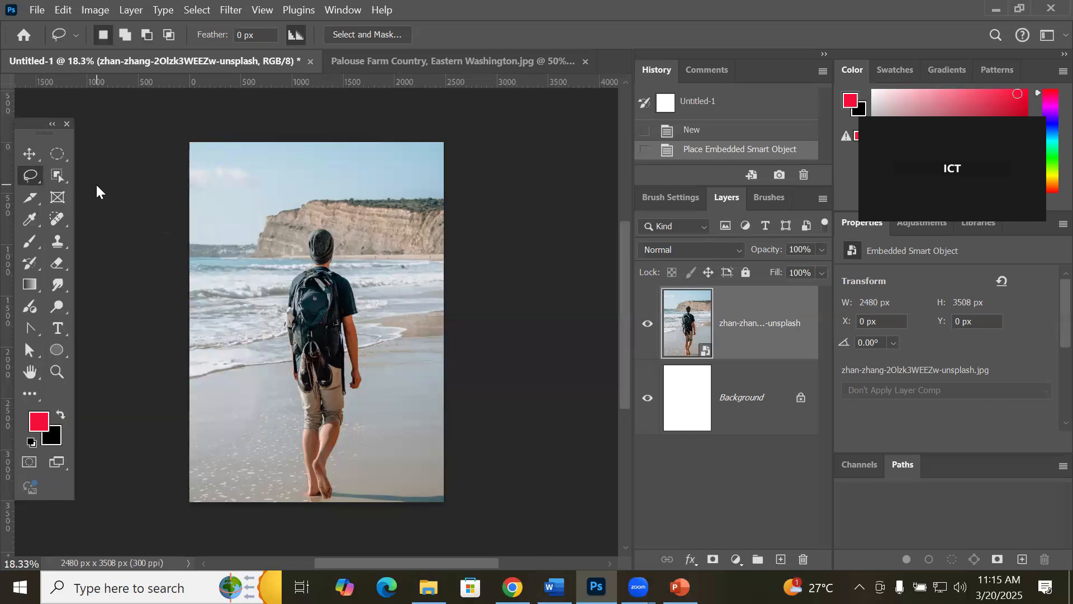
left_click(30, 180)
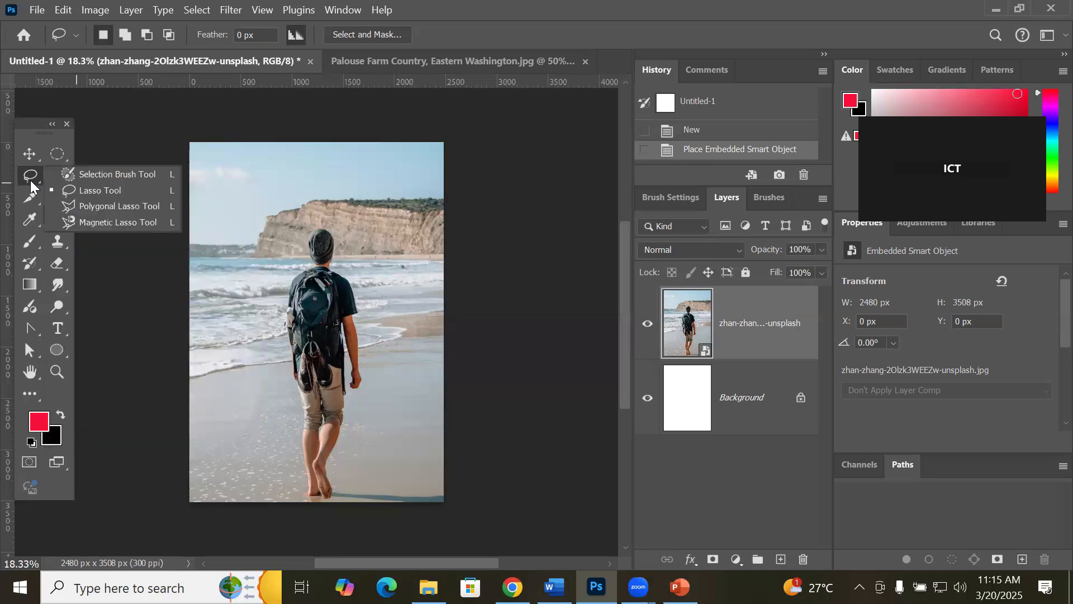
left_click(110, 222)
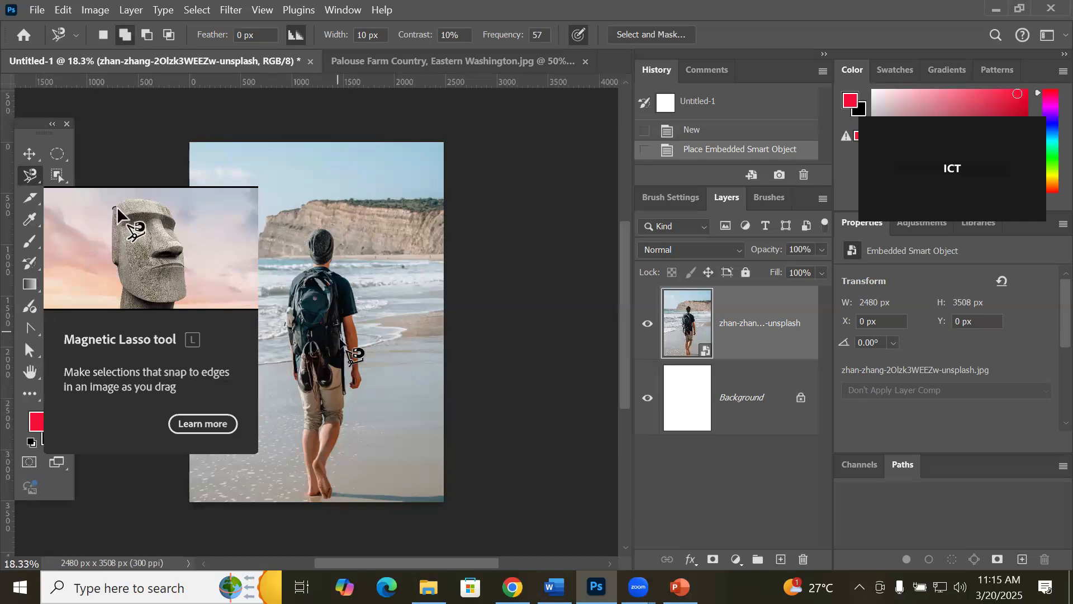
Step: Try tracing a rough Magnetic Lasso selection from the man's shorts across the waves to the photo's edge, and deselect it
scroll(299, 356, "up", 6)
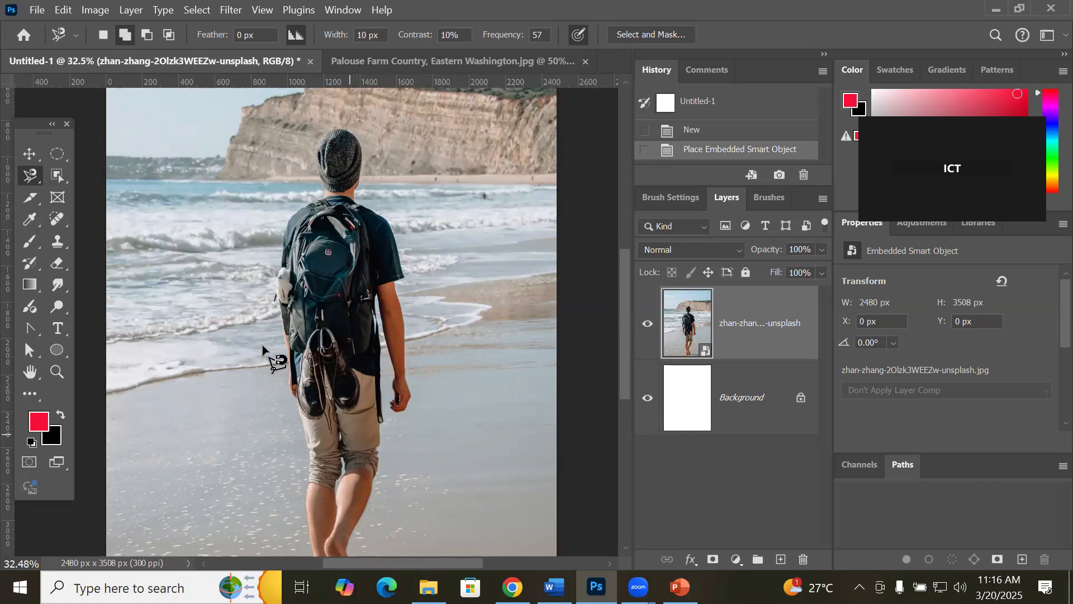
scroll(271, 349, "down", 4)
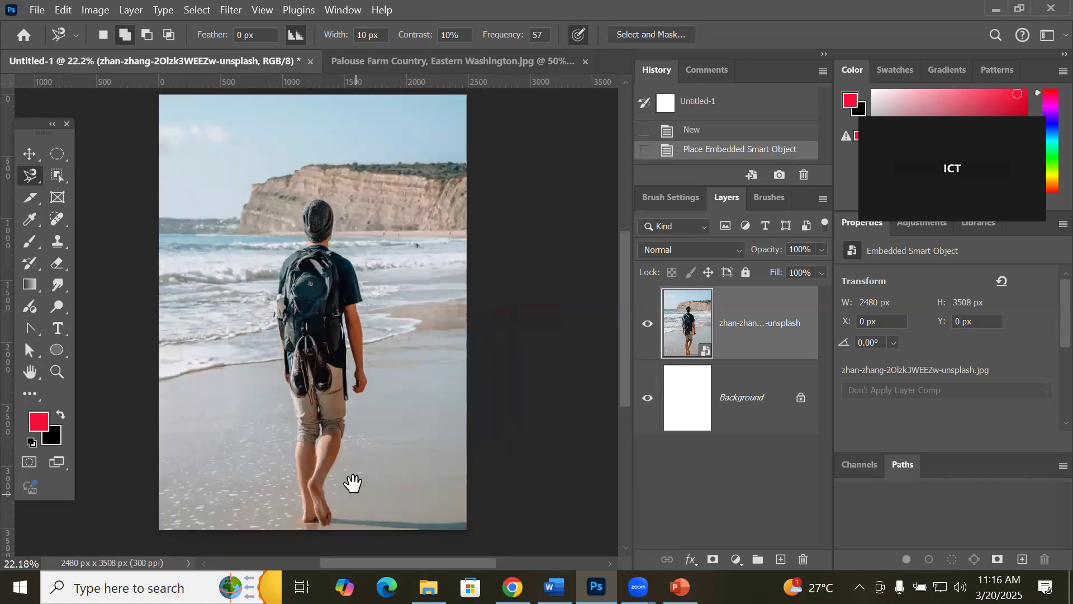
scroll(354, 447, "up", 1)
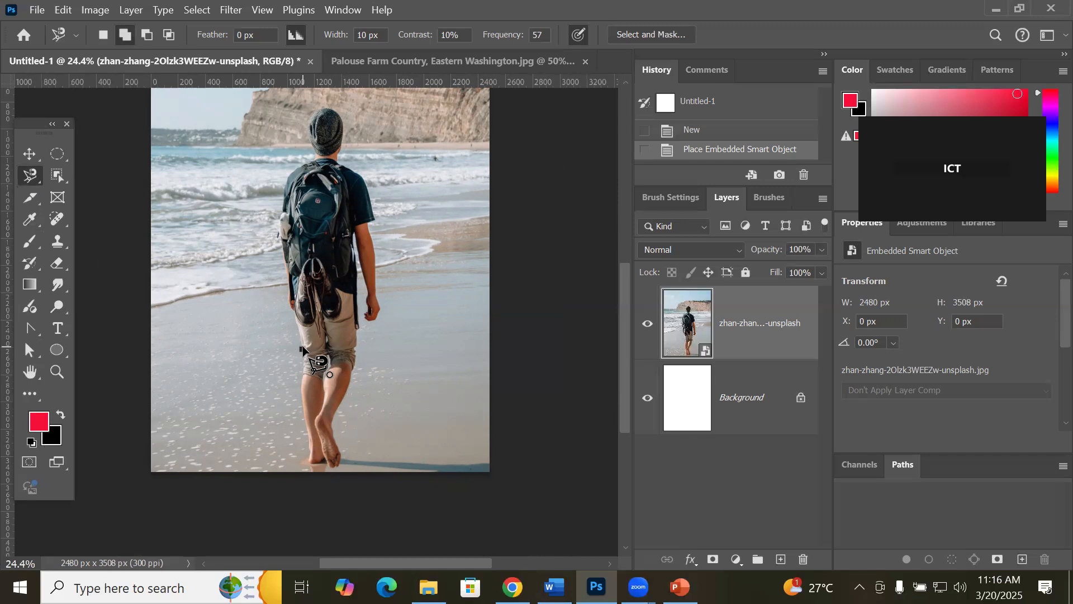
left_click(302, 346)
left_click(214, 275)
left_click(273, 293)
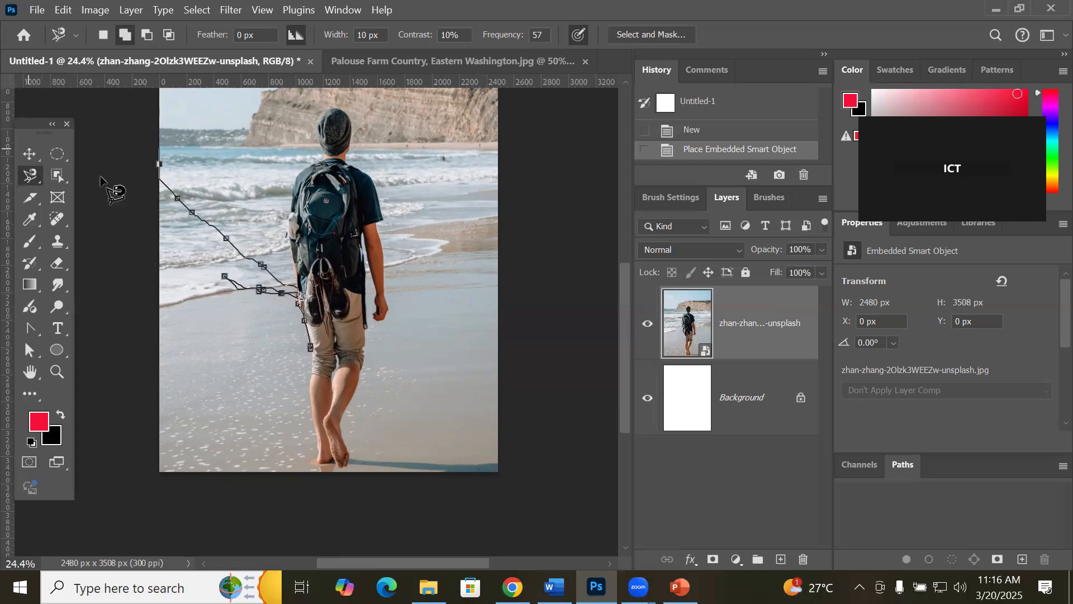
double_click(188, 219)
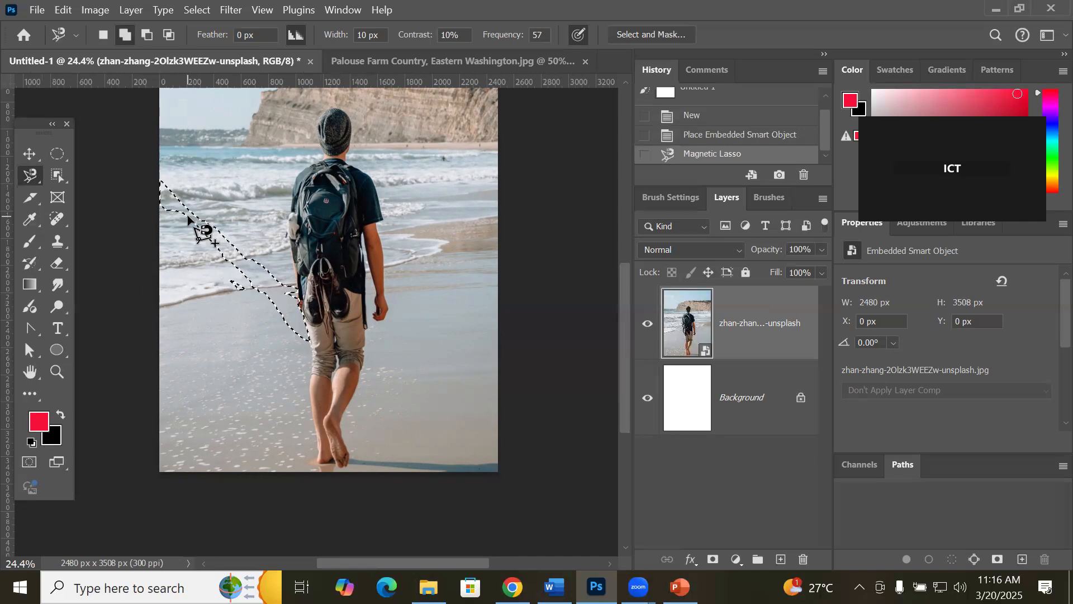
key("ctrl+d")
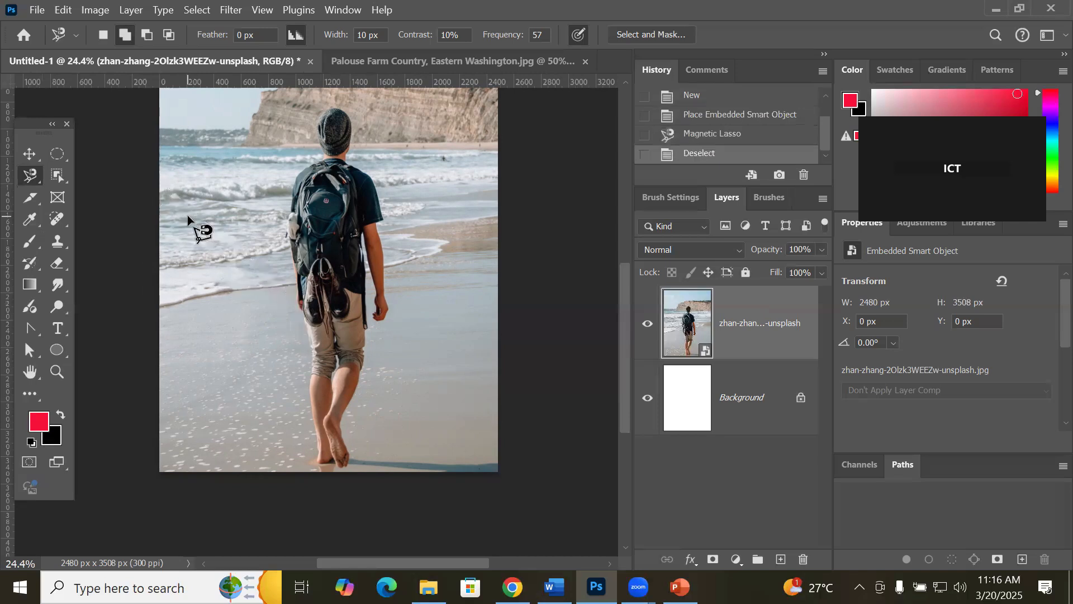
Step: Trace the whole outline of the walking man with the Magnetic Lasso, starting and closing at his shorts
left_click(312, 352)
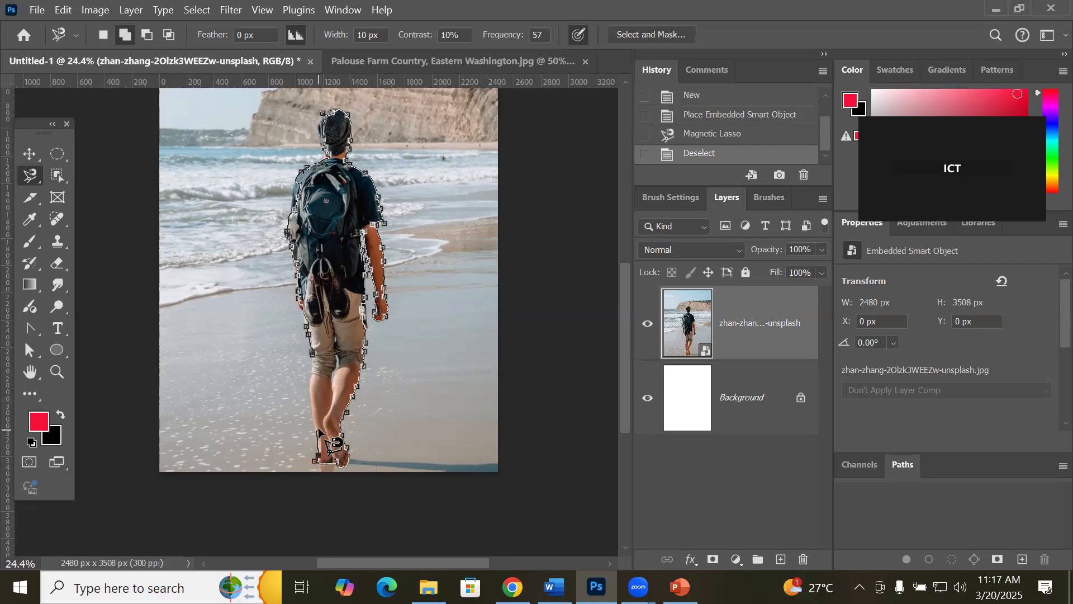
double_click(311, 355)
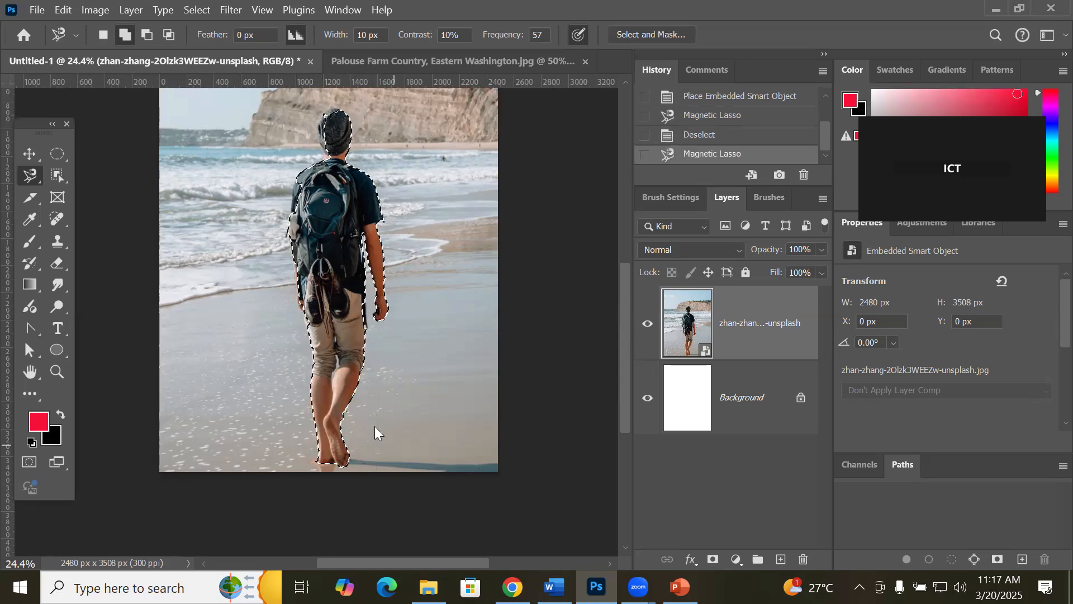
Step: Add the missed left side of the man's beanie to the selection with the Magnetic Lasso in Add to selection mode
scroll(314, 107, "up", 4)
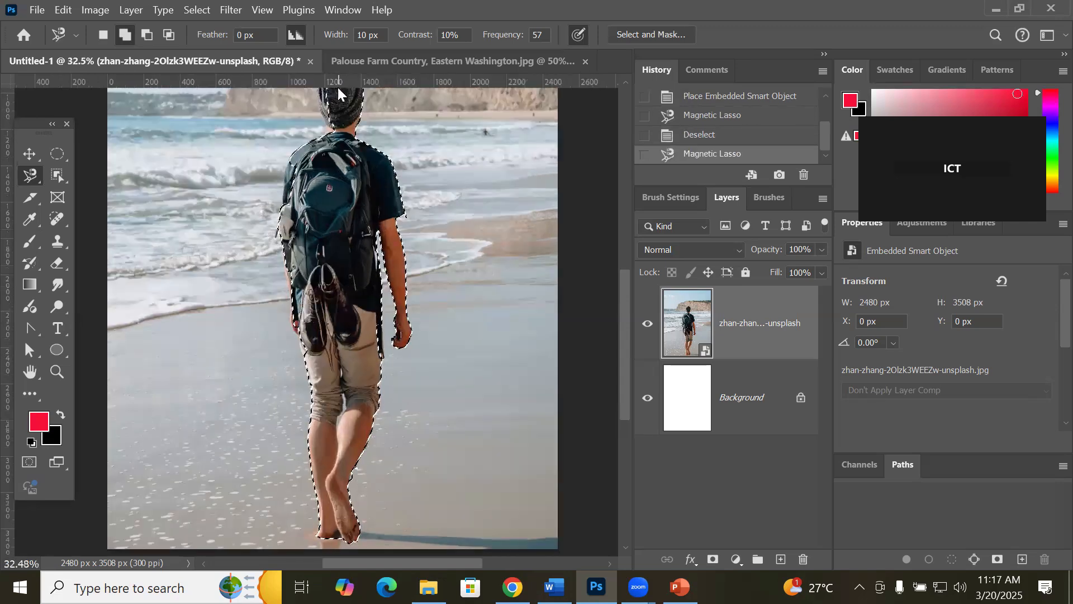
left_click_drag(347, 140, 304, 292)
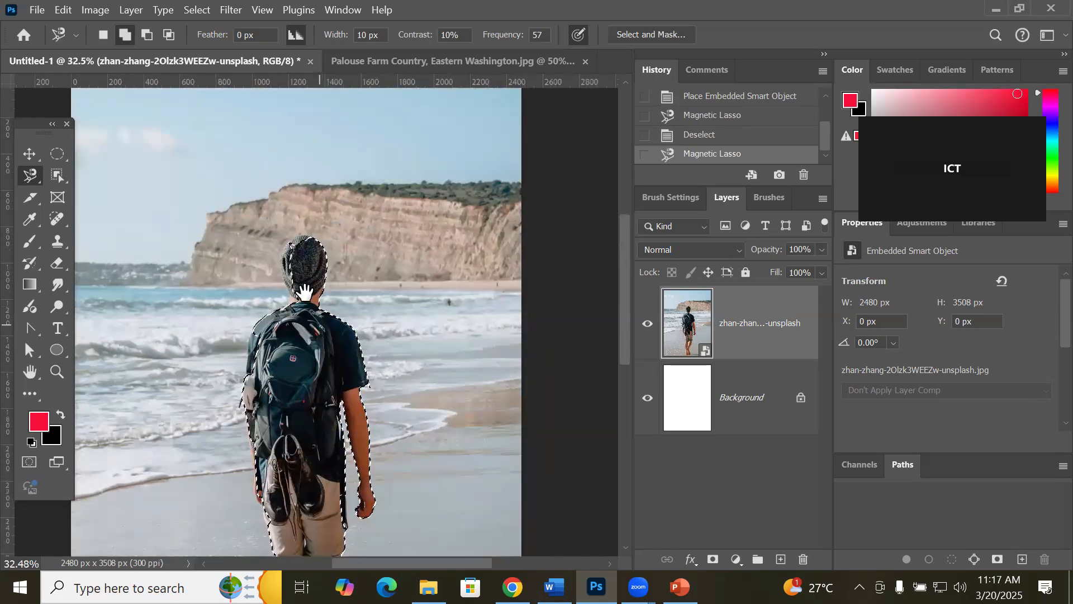
scroll(300, 245, "up", 7)
scroll(300, 244, "up", 4)
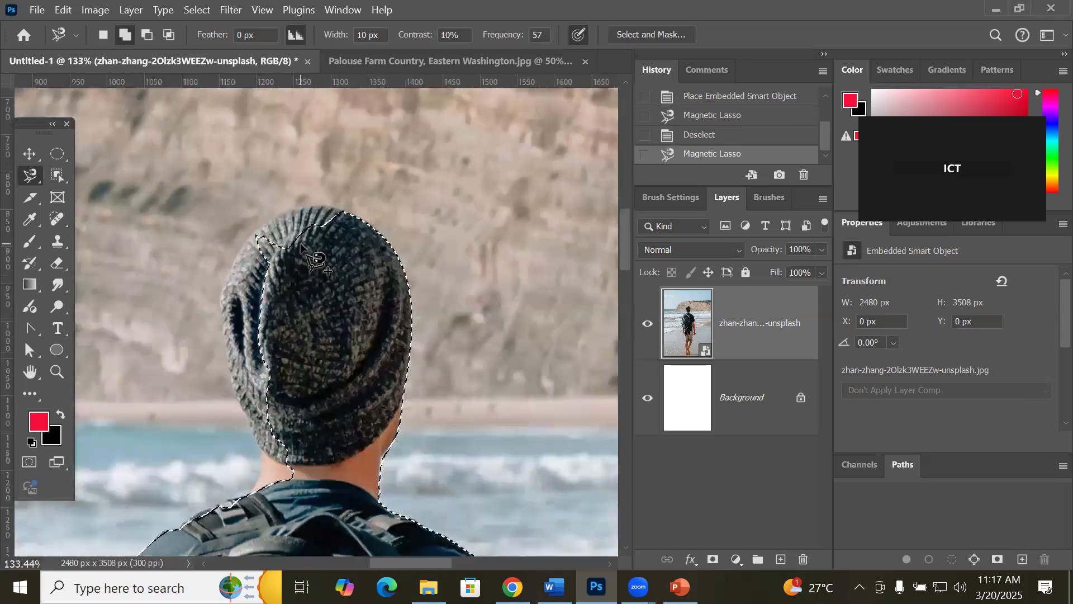
scroll(301, 244, "up", 3)
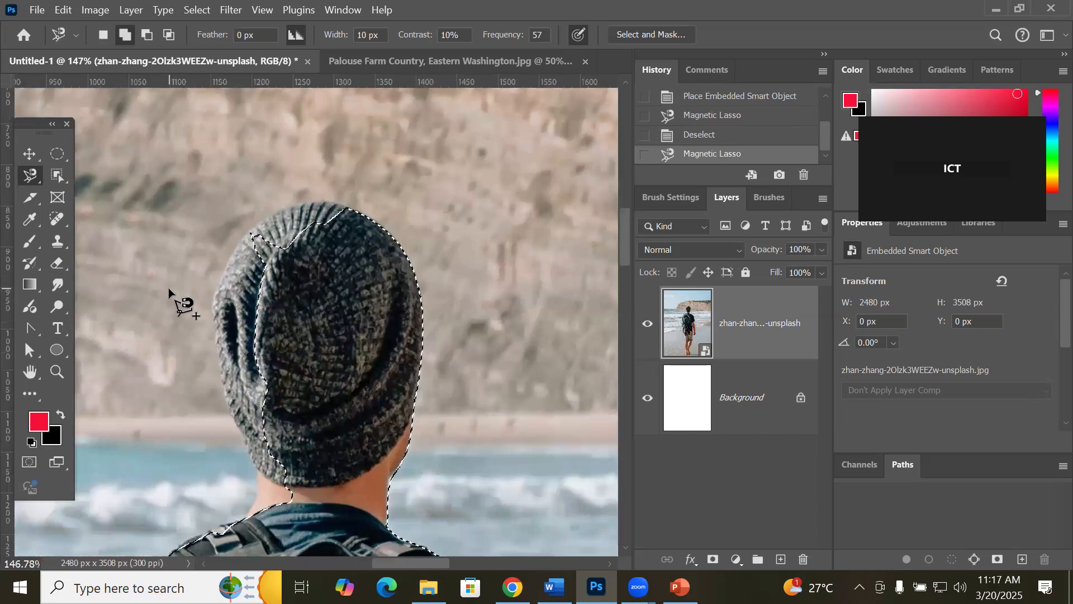
left_click(124, 35)
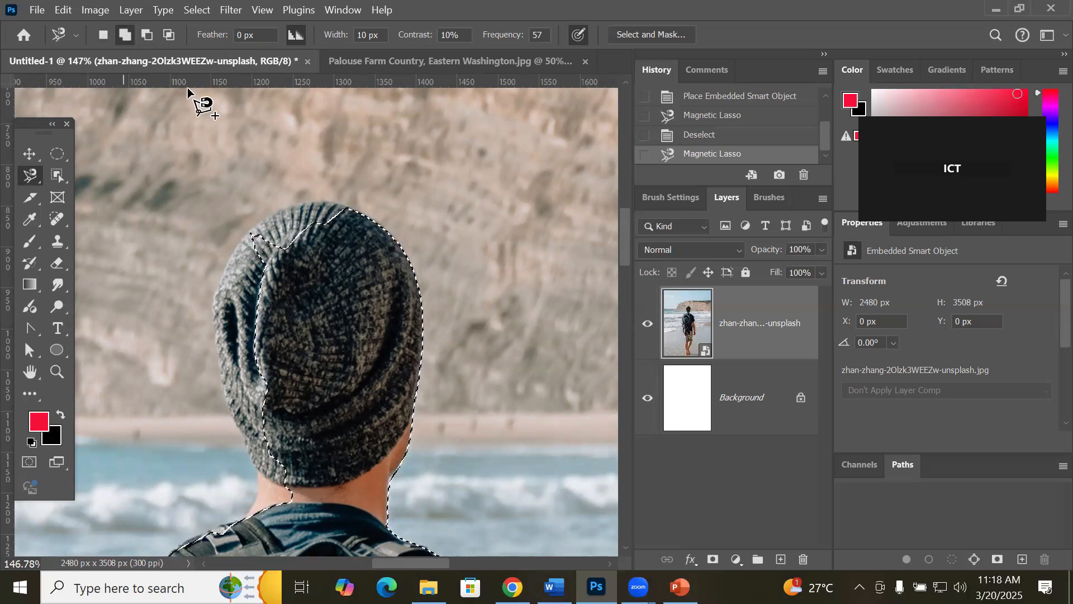
left_click(354, 205)
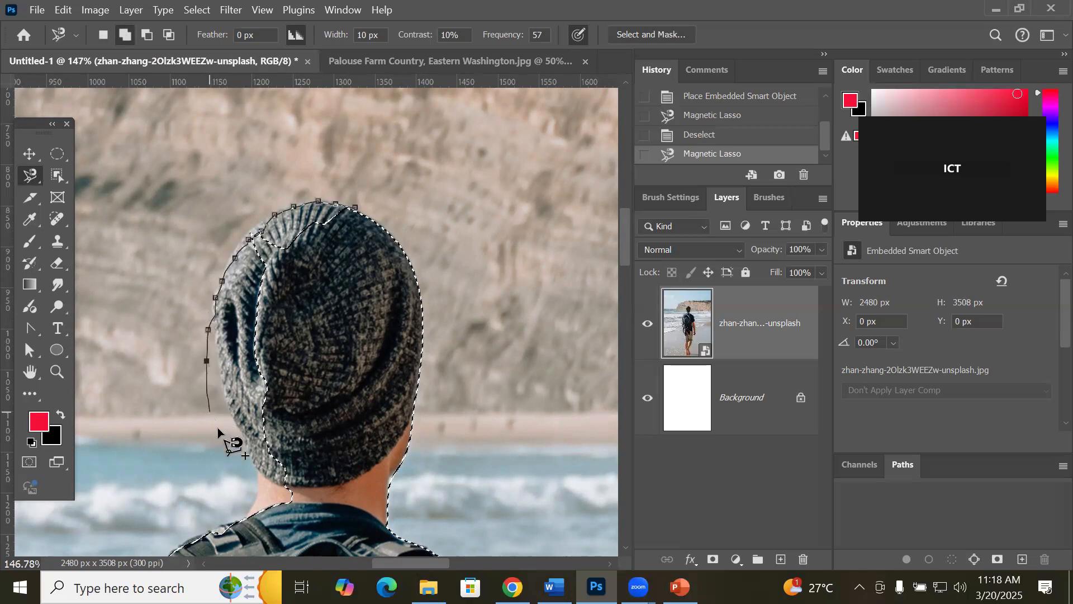
double_click(246, 517)
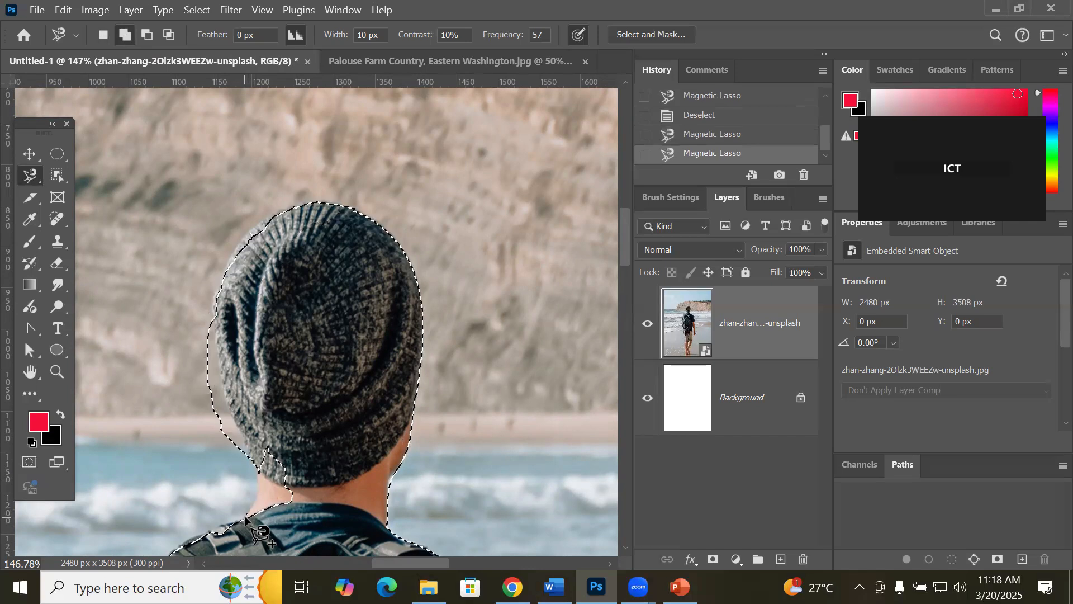
Step: Add the missed neck area between beanie and collar using the Lasso Tool in Add to selection mode
scroll(290, 529, "up", 5)
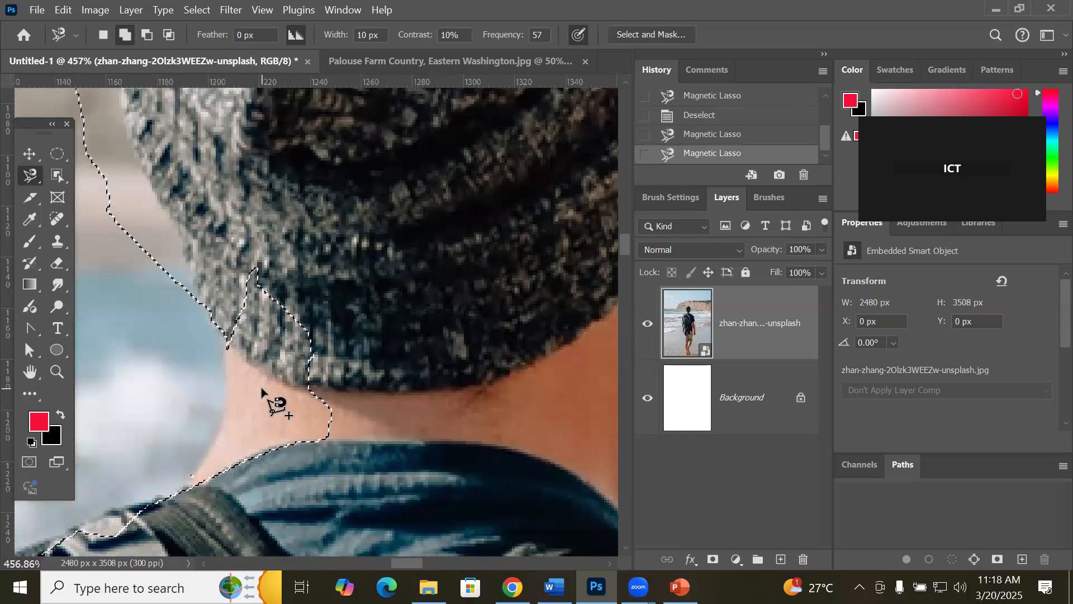
right_click(32, 177)
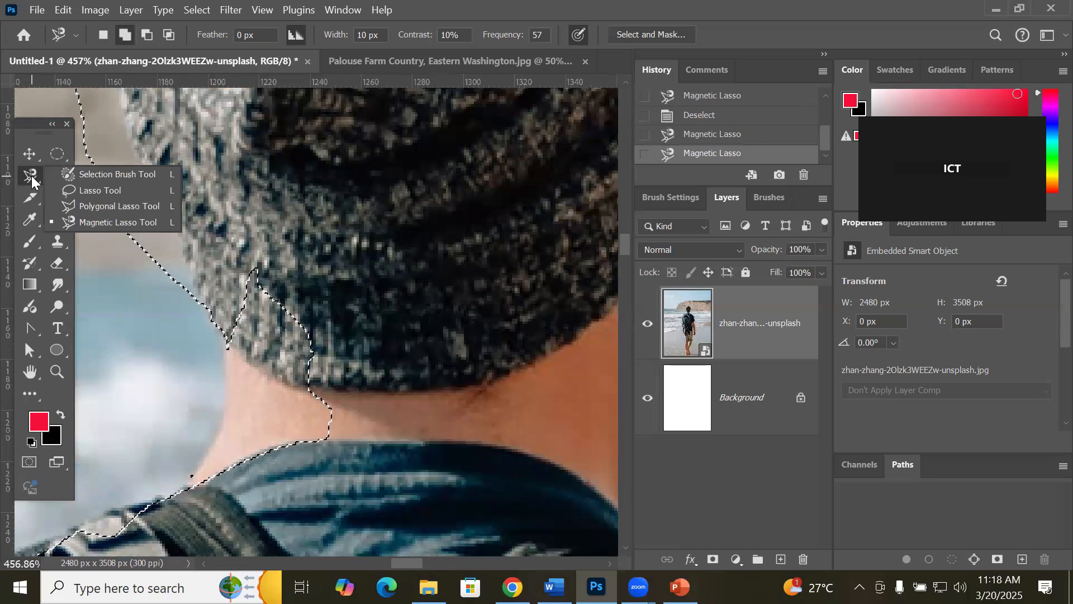
left_click(116, 191)
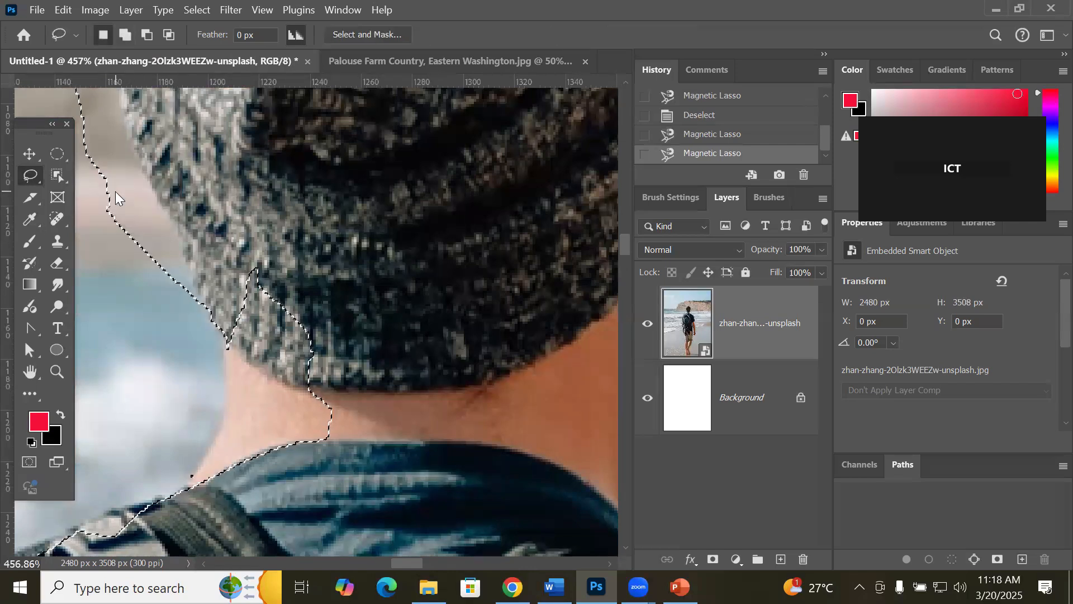
left_click(127, 33)
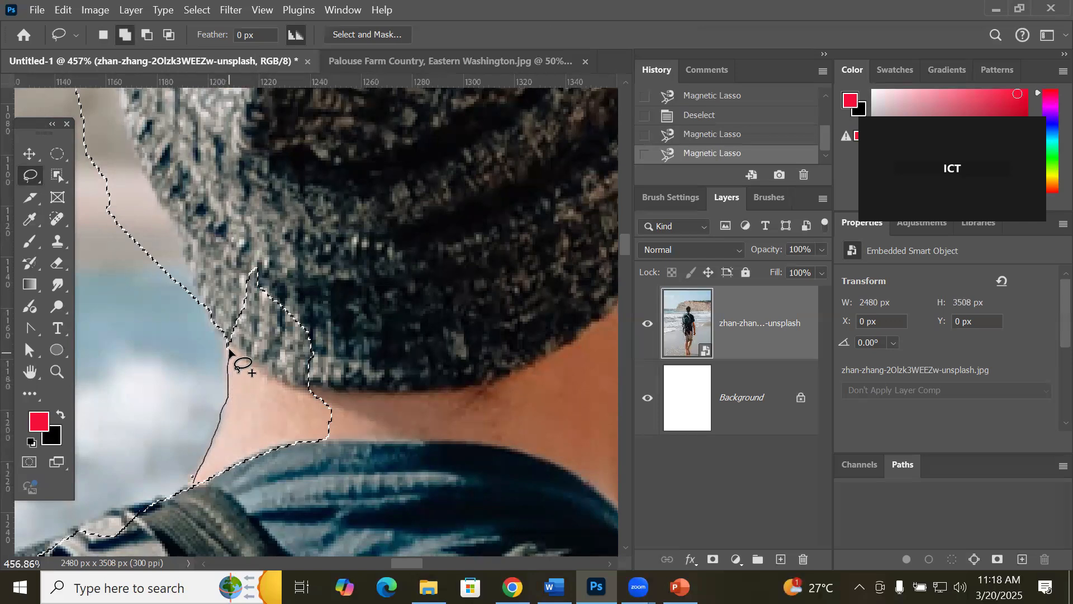
double_click(267, 483)
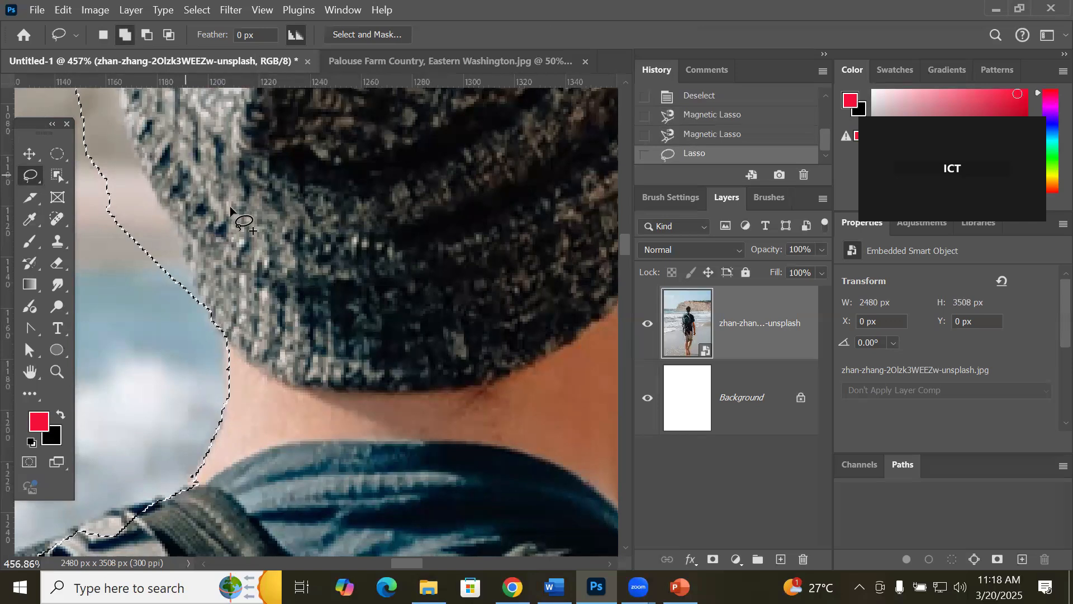
Step: Remove the excess background along the beanie's lower left edge using the Polygonal Lasso in Subtract from selection mode
left_click_drag(297, 198, 338, 353)
left_click_drag(248, 256, 292, 305)
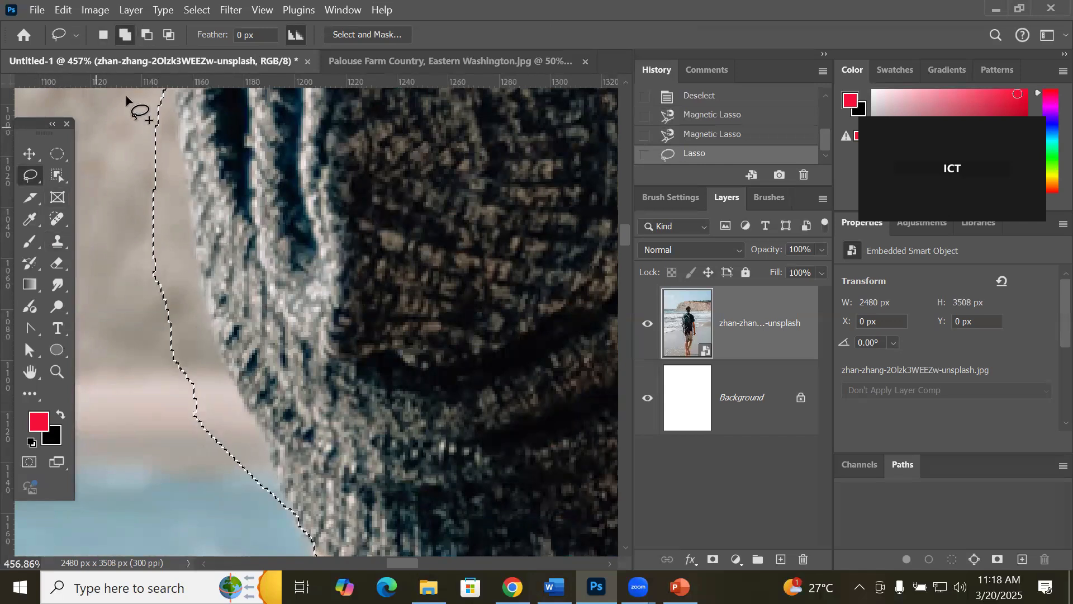
left_click(147, 35)
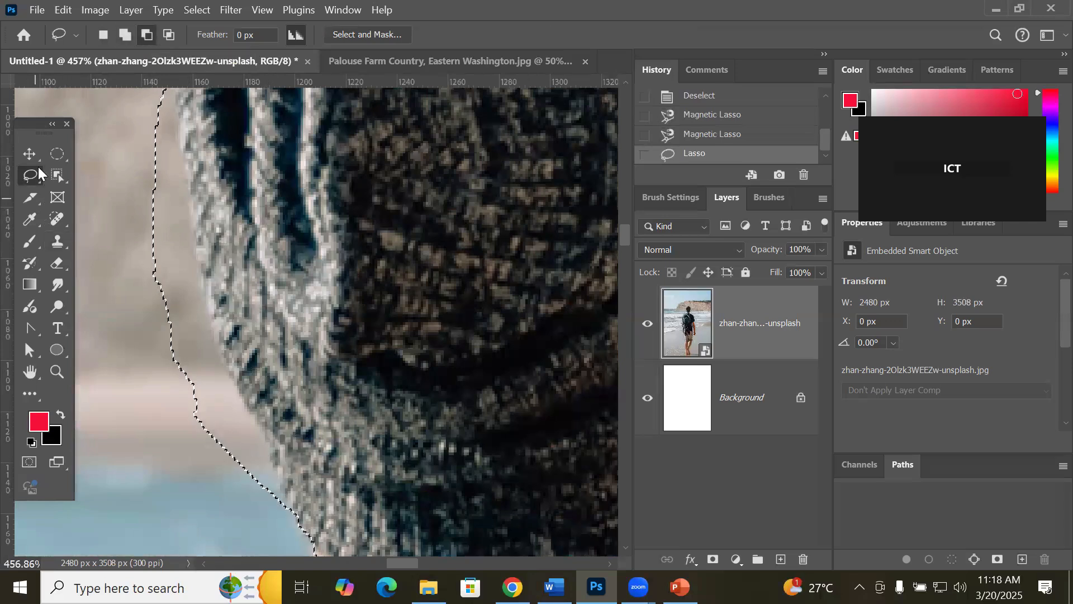
right_click(26, 181)
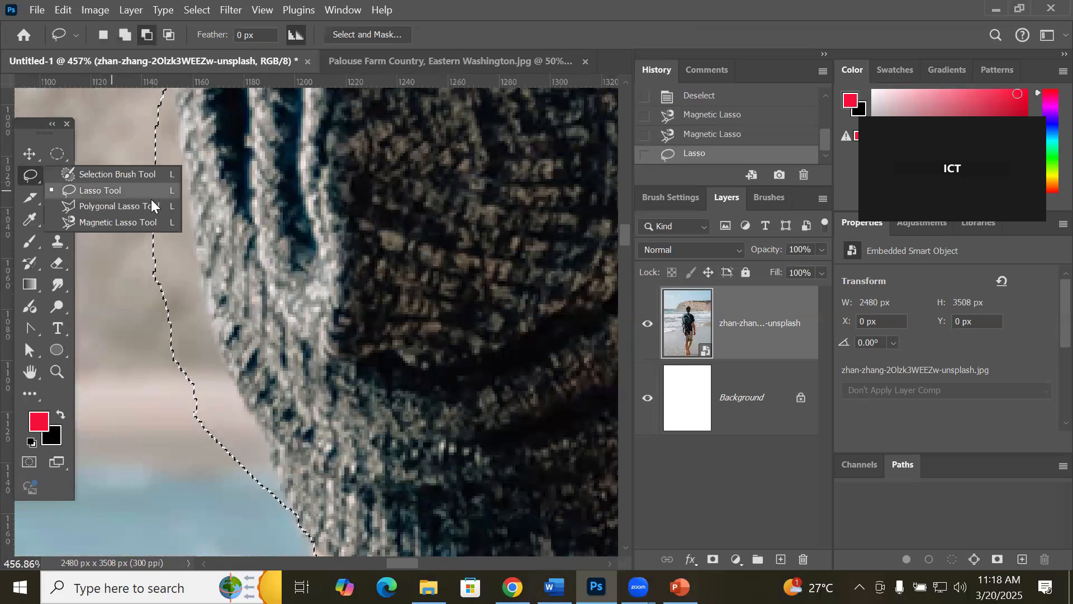
left_click(117, 208)
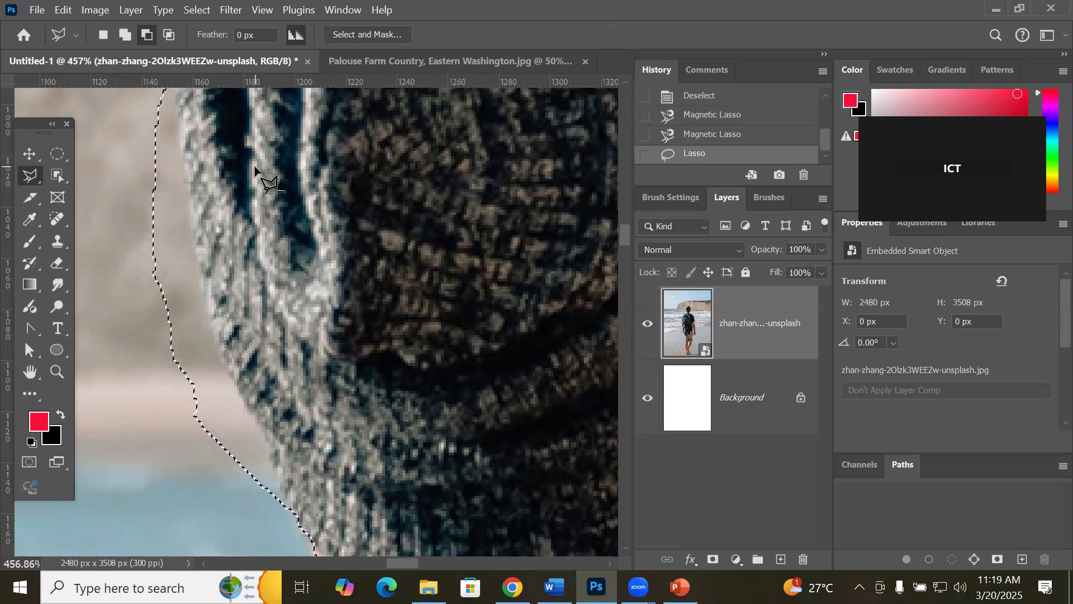
left_click(124, 35)
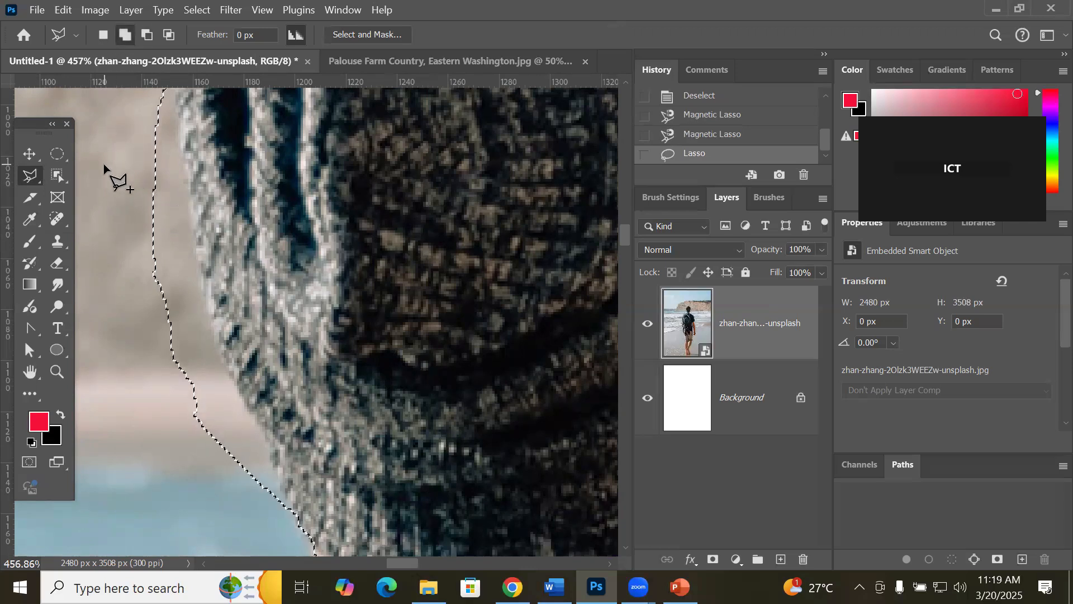
left_click(146, 35)
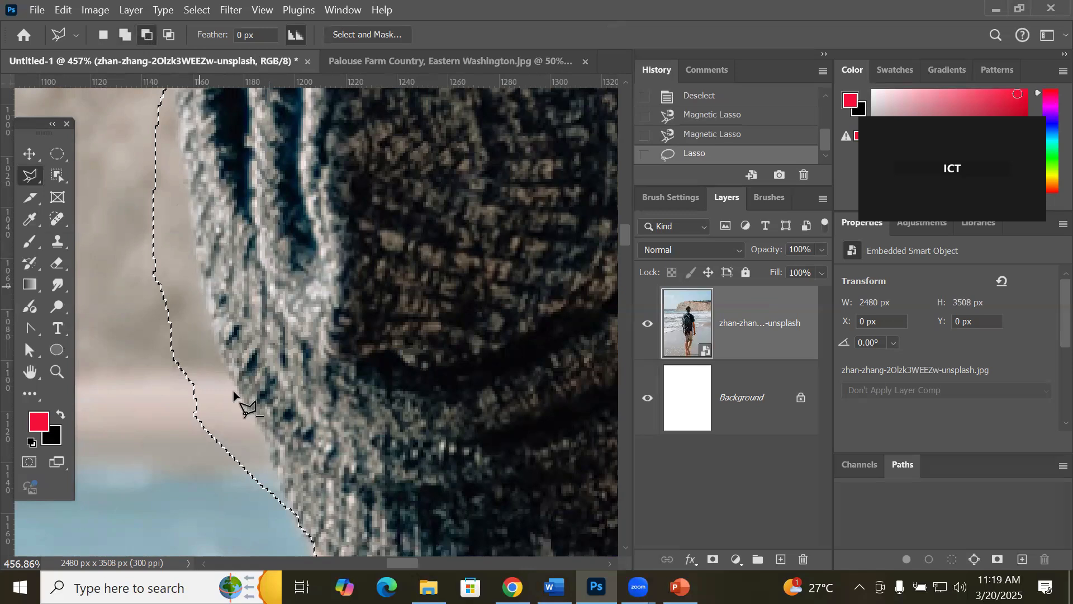
left_click(275, 496)
left_click(268, 438)
left_click(201, 285)
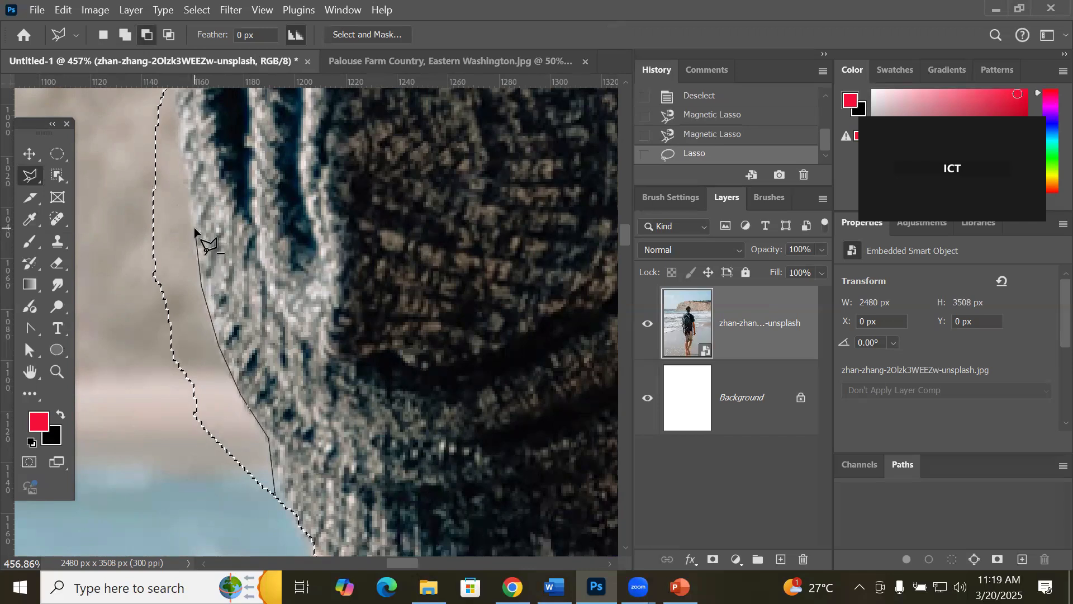
left_click(184, 166)
left_click(121, 124)
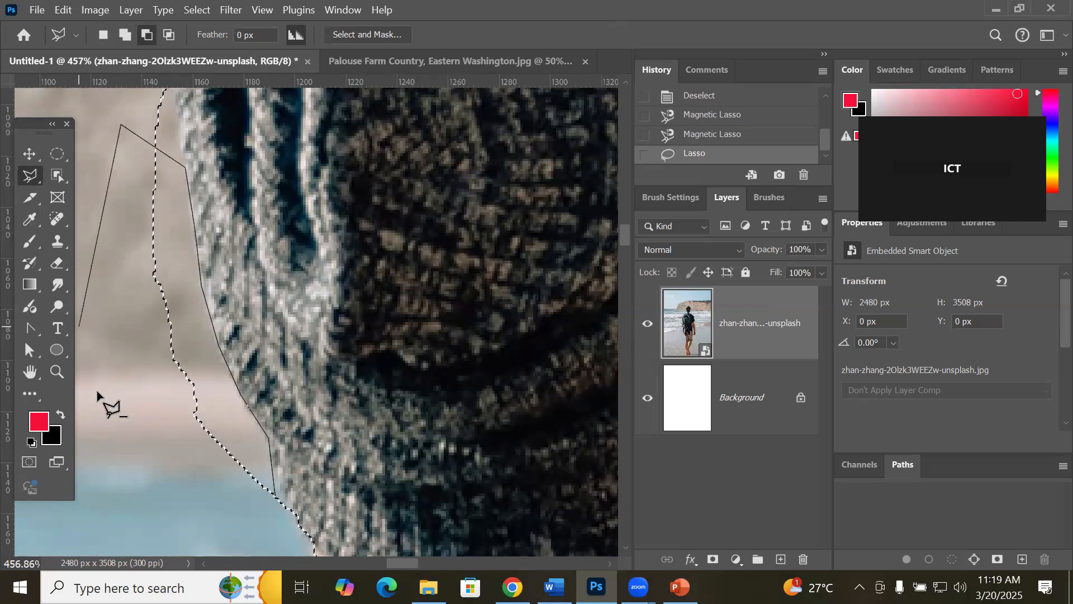
double_click(176, 524)
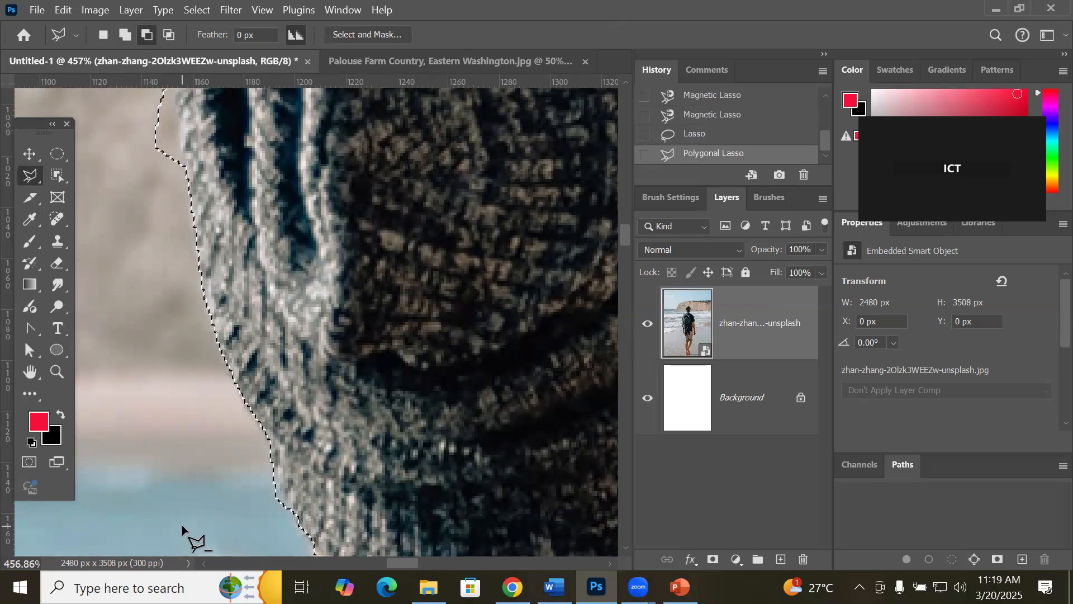
Step: Inspect the remaining background bulge beside the beanie and set the Magnetic Lasso to New selection mode
left_click_drag(413, 425, 400, 531)
scroll(115, 303, "up", 3)
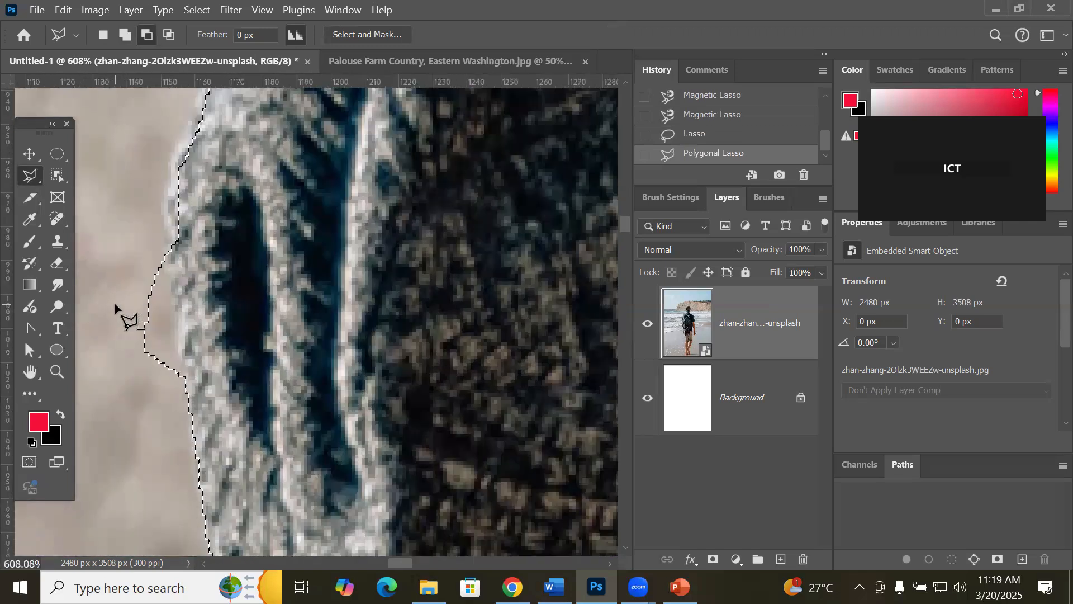
scroll(116, 302, "up", 4)
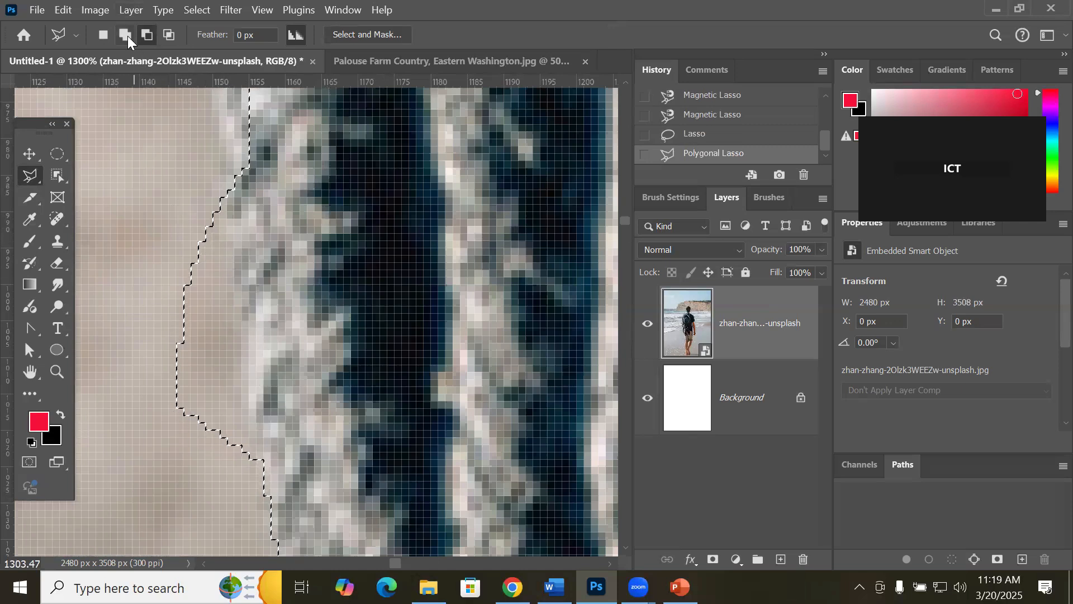
right_click(26, 174)
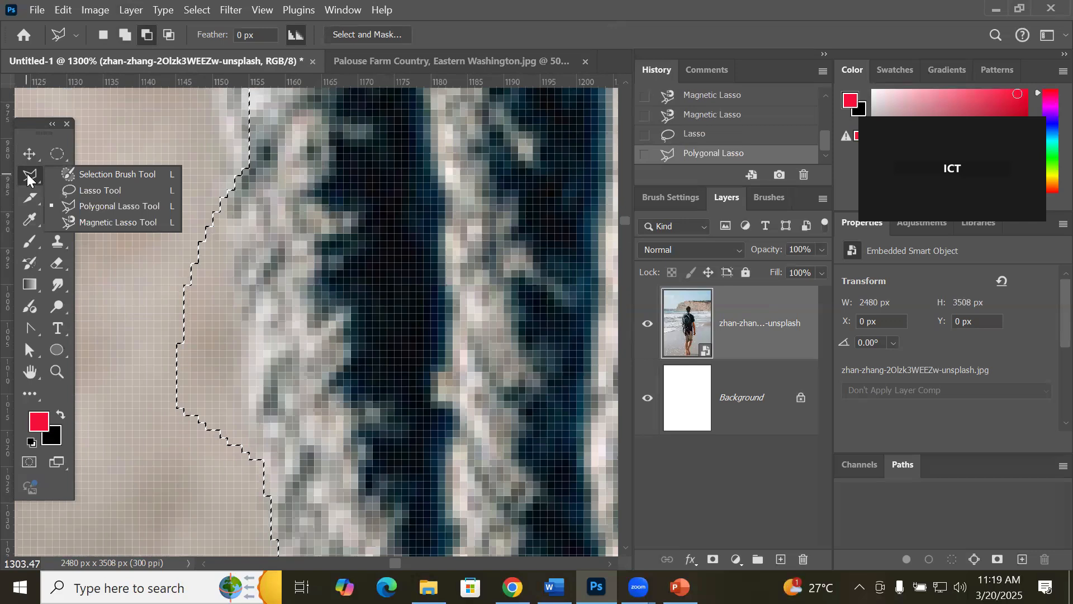
left_click(112, 222)
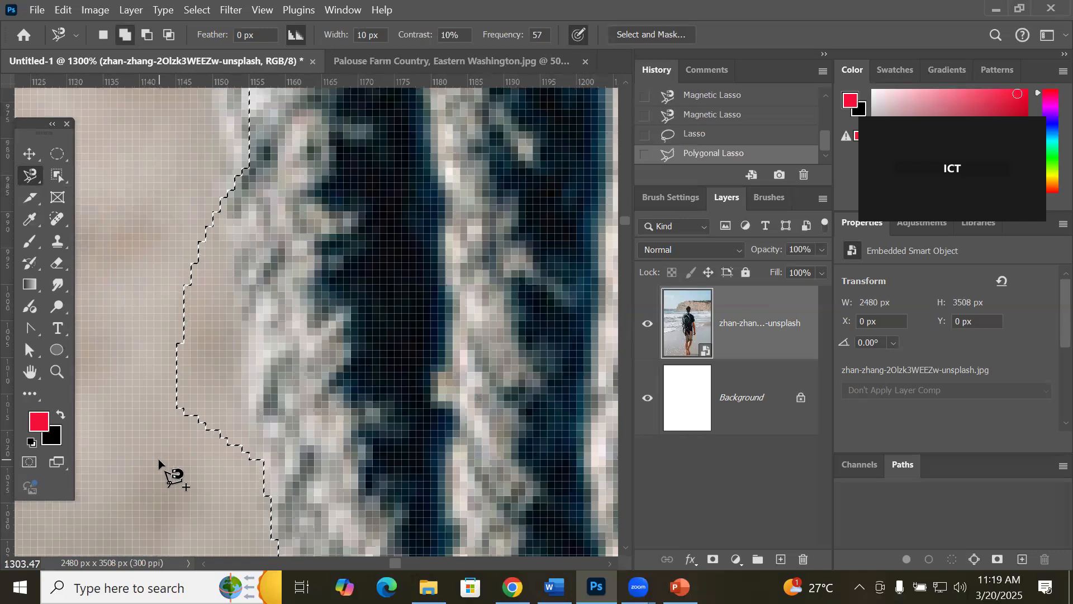
left_click(151, 35)
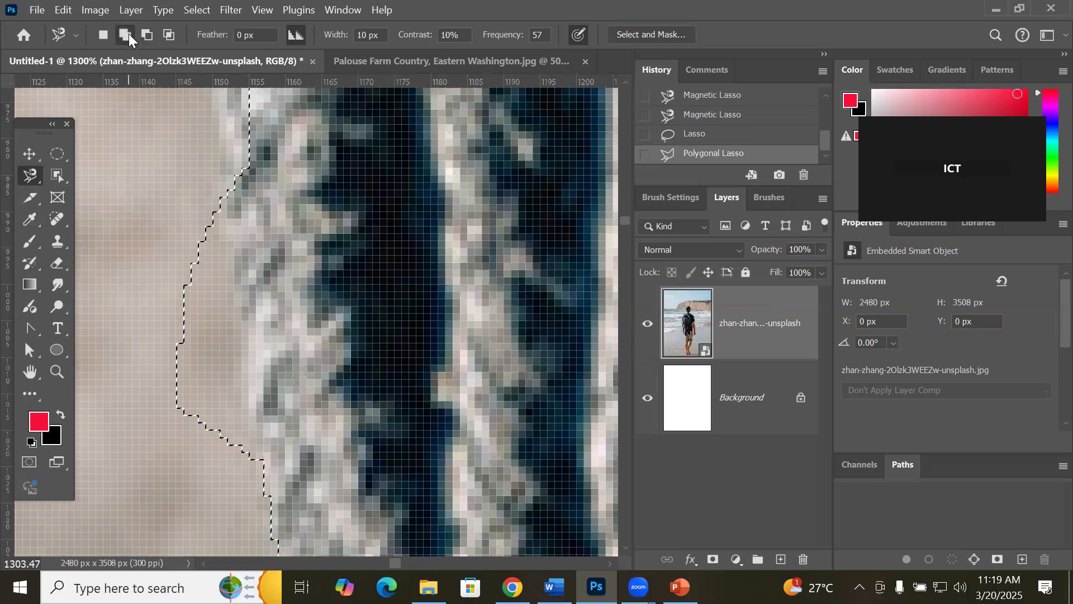
left_click(107, 32)
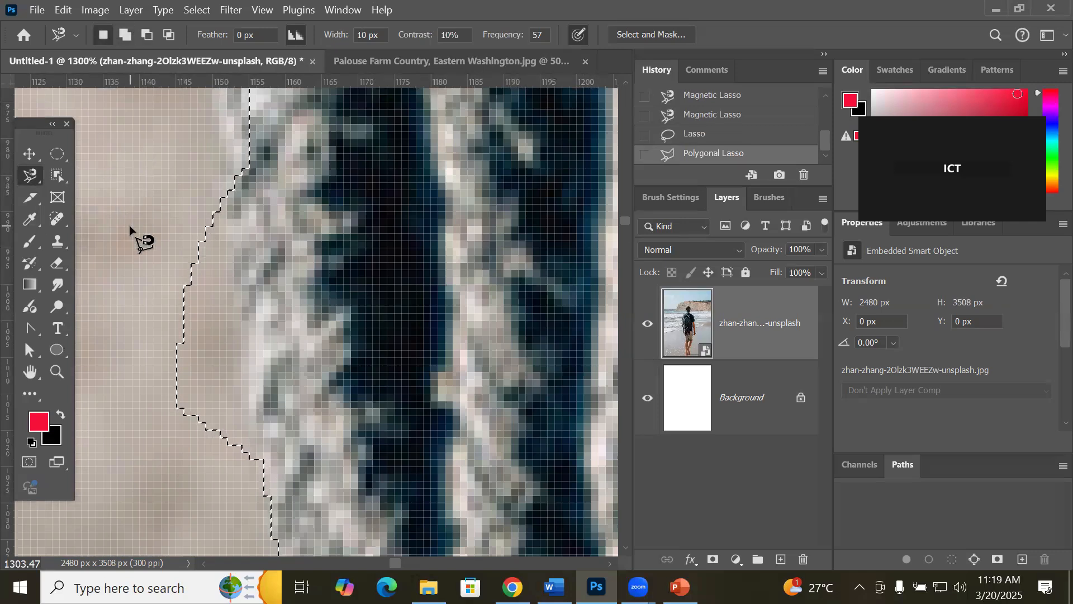
Step: Try a Magnetic Lasso outline in New selection mode from the beanie's left edge down to the sand, and undo it
key("shift")
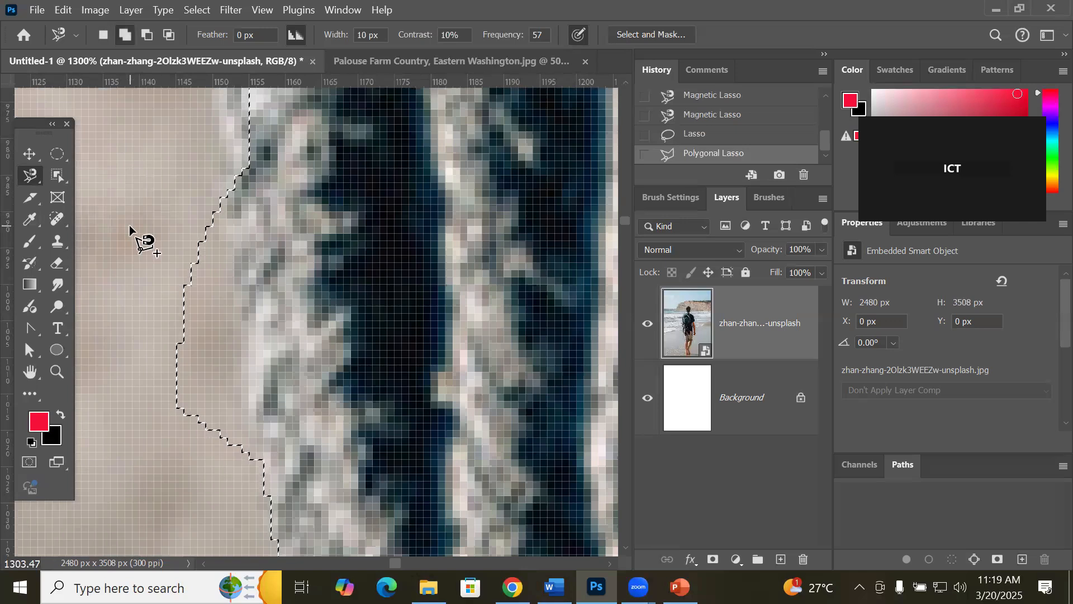
key("alt")
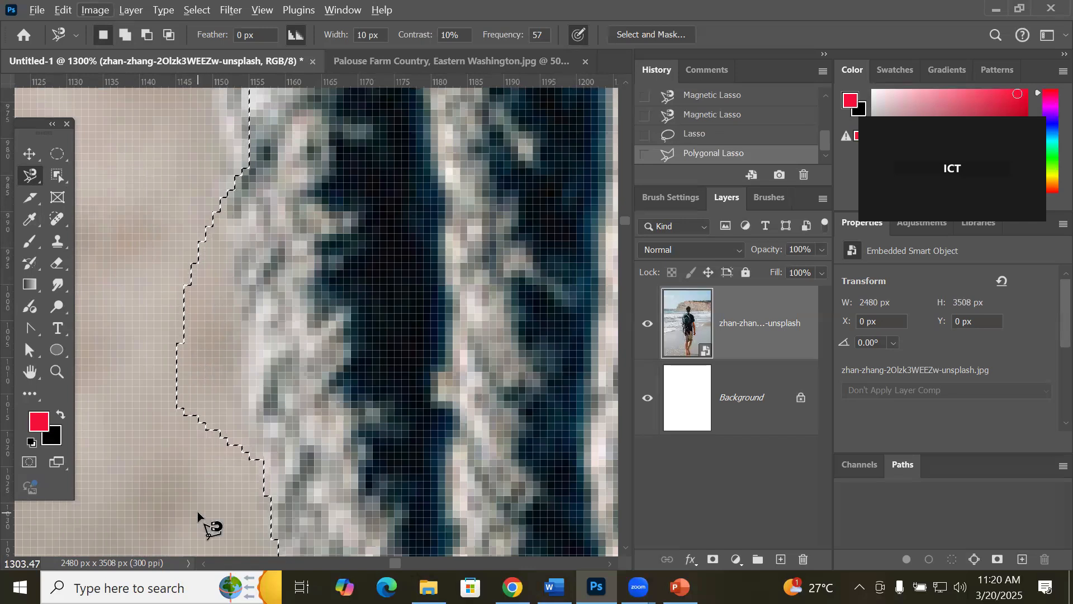
key("ctrl+d")
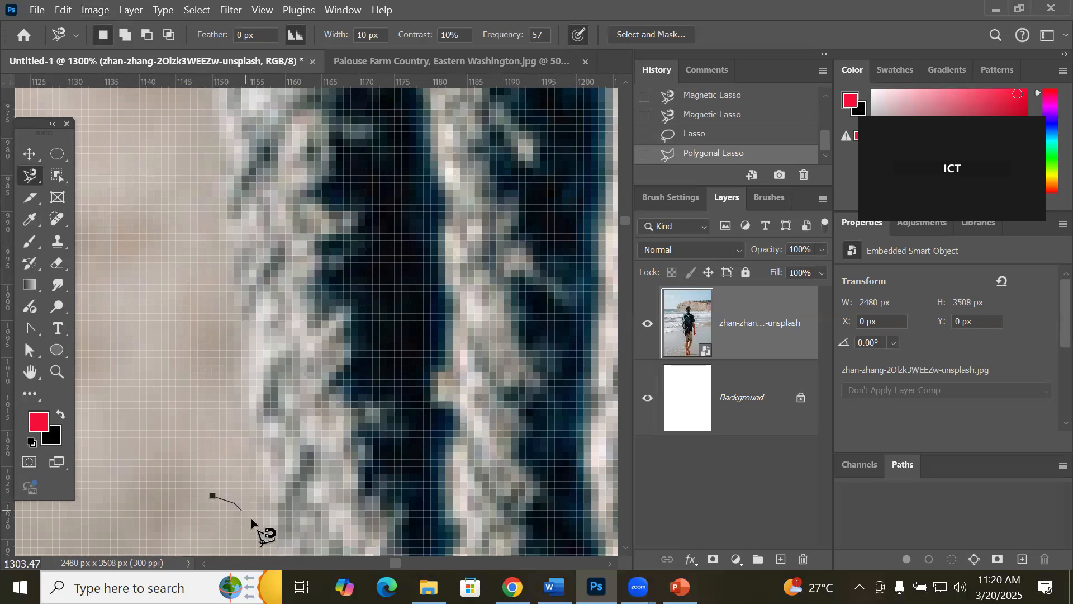
scroll(253, 513, "down", 5)
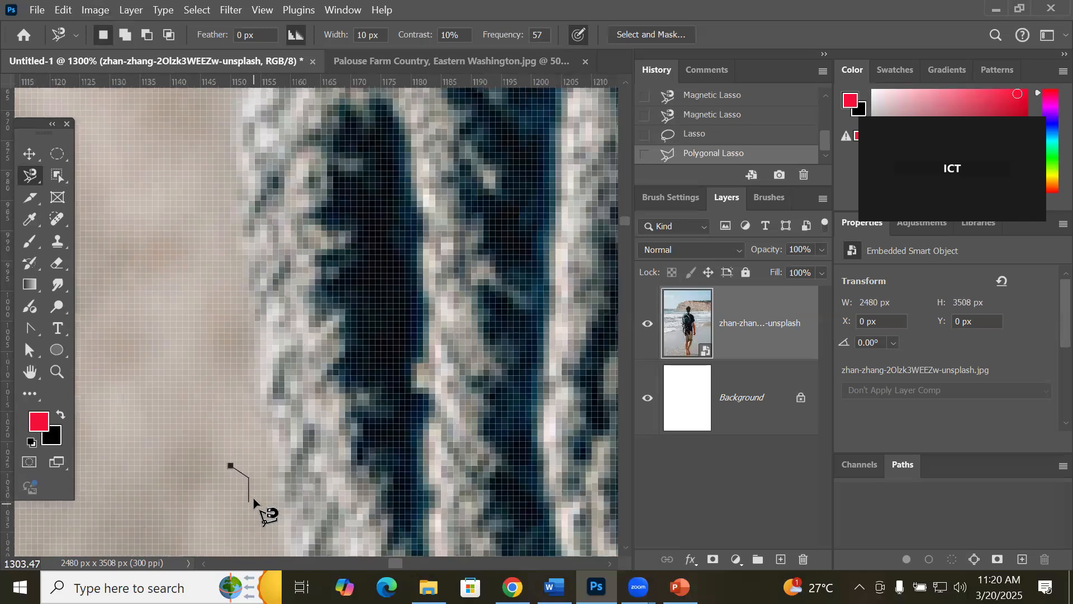
scroll(253, 495, "down", 5)
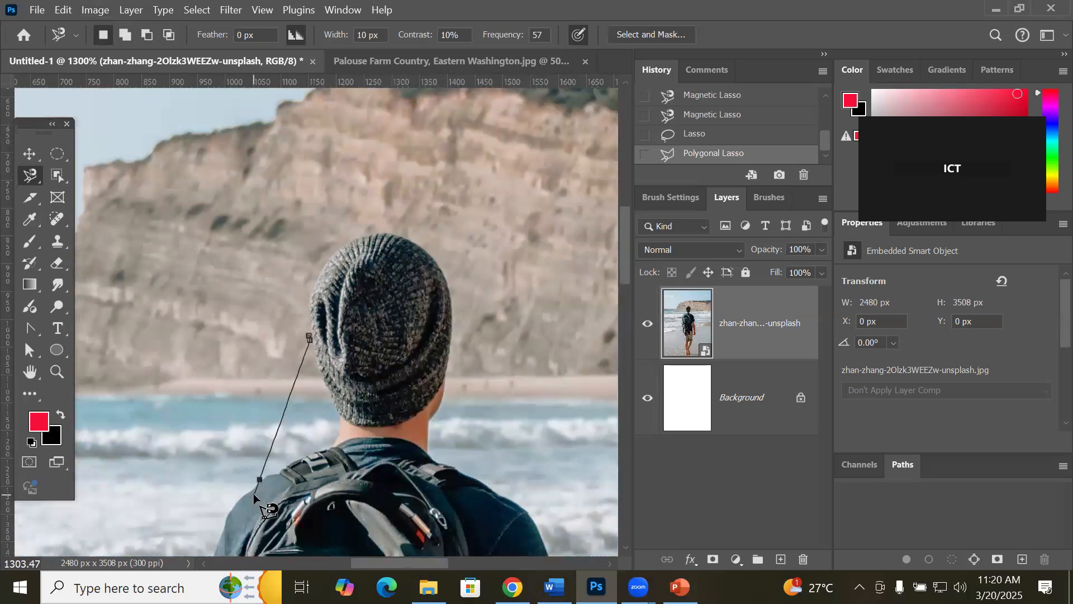
scroll(253, 494, "down", 5)
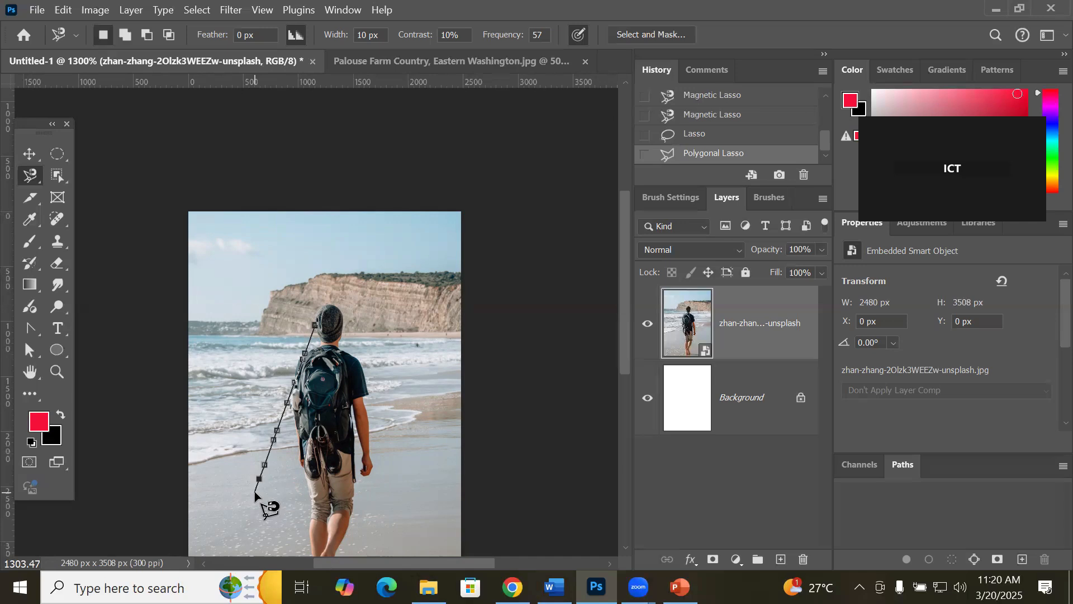
double_click(239, 490)
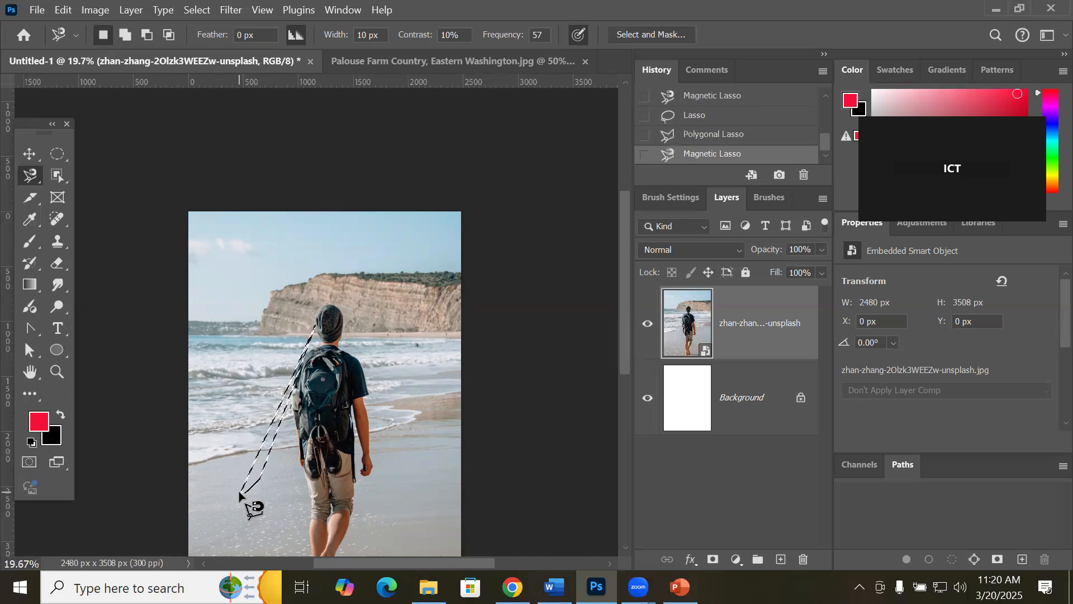
key("ctrl+z")
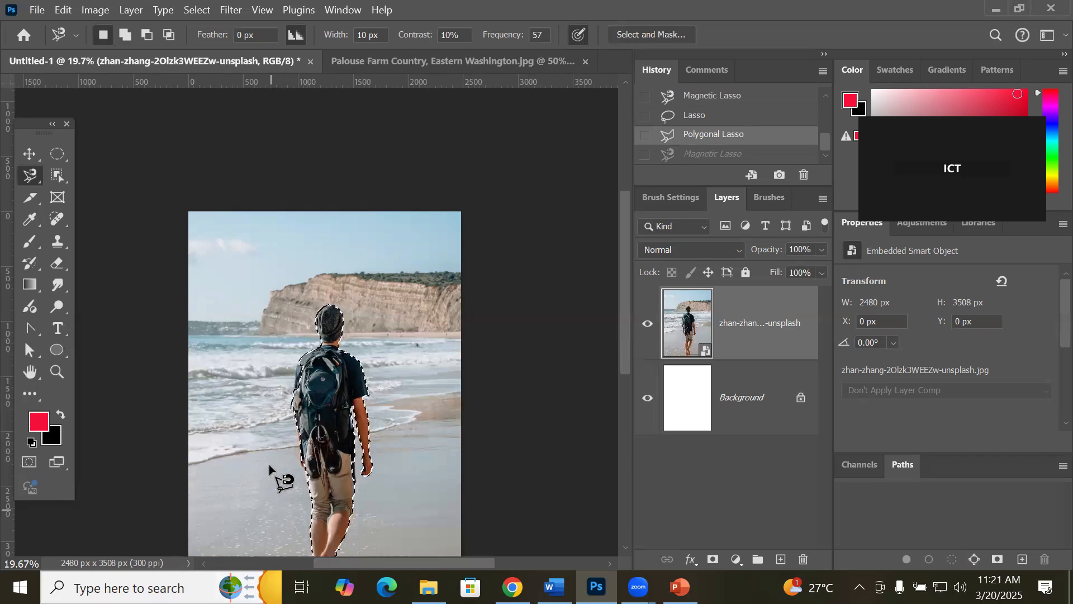
Step: Add the missed left shoulder and sleeve beside the backpack to the selection with the Magnetic Lasso in Add to selection mode
scroll(306, 341, "up", 5)
scroll(307, 341, "up", 8)
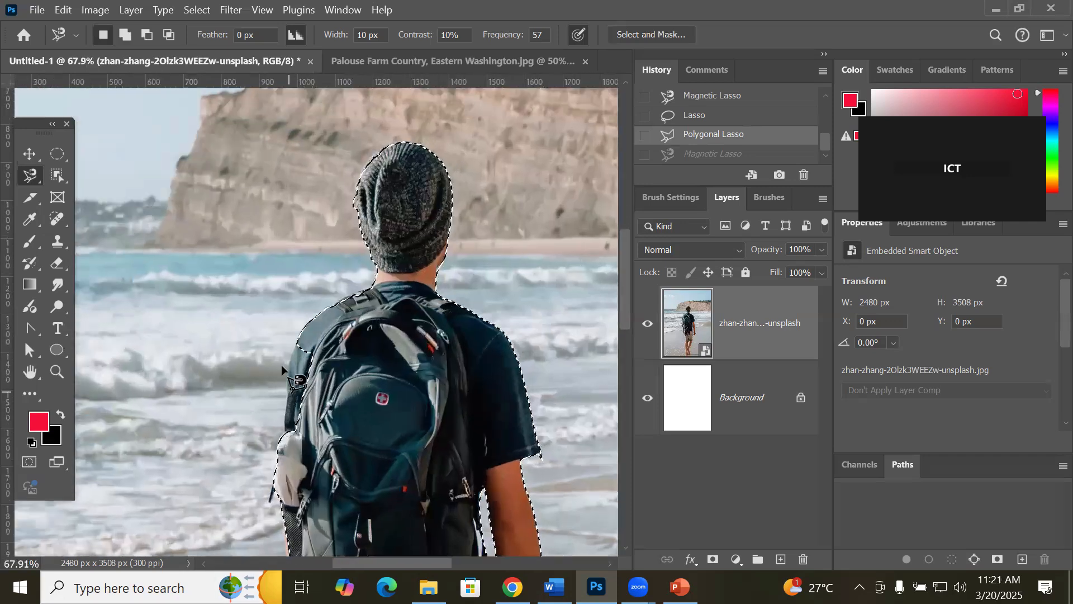
scroll(299, 407, "up", 8)
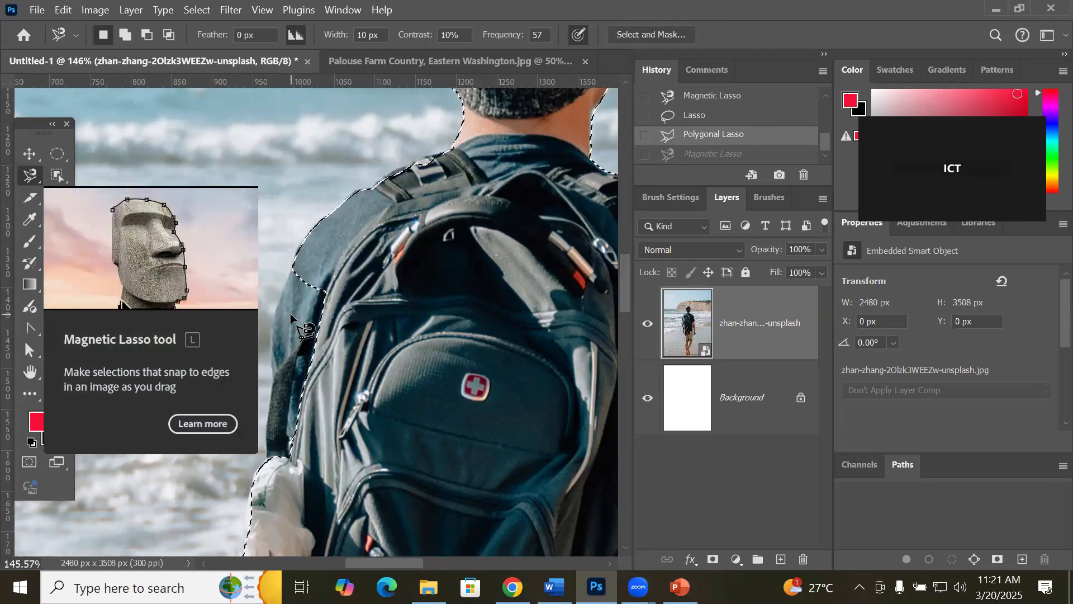
key("shift")
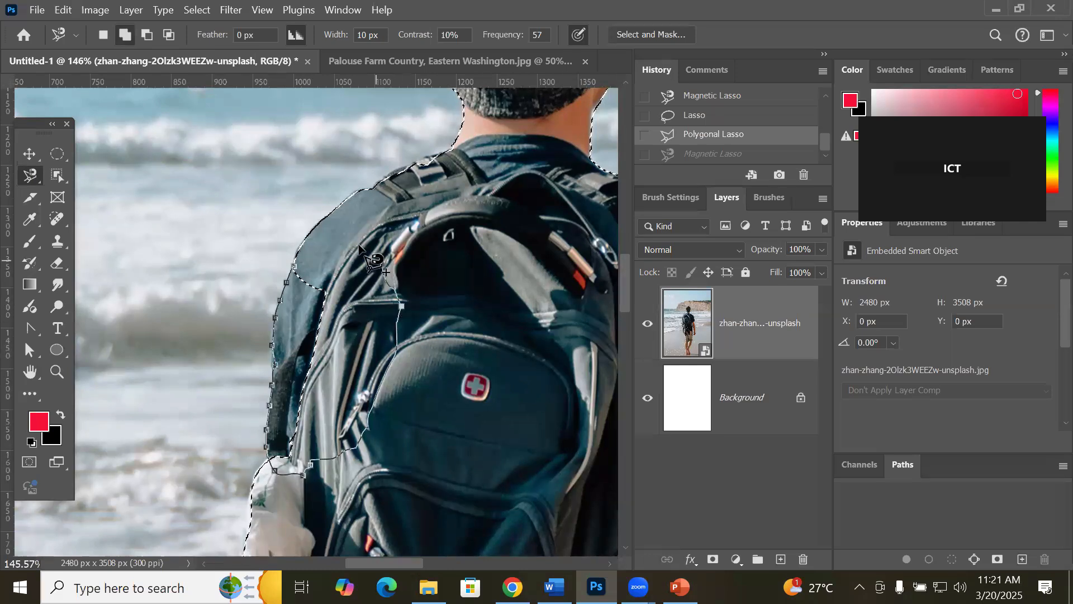
left_click(320, 241)
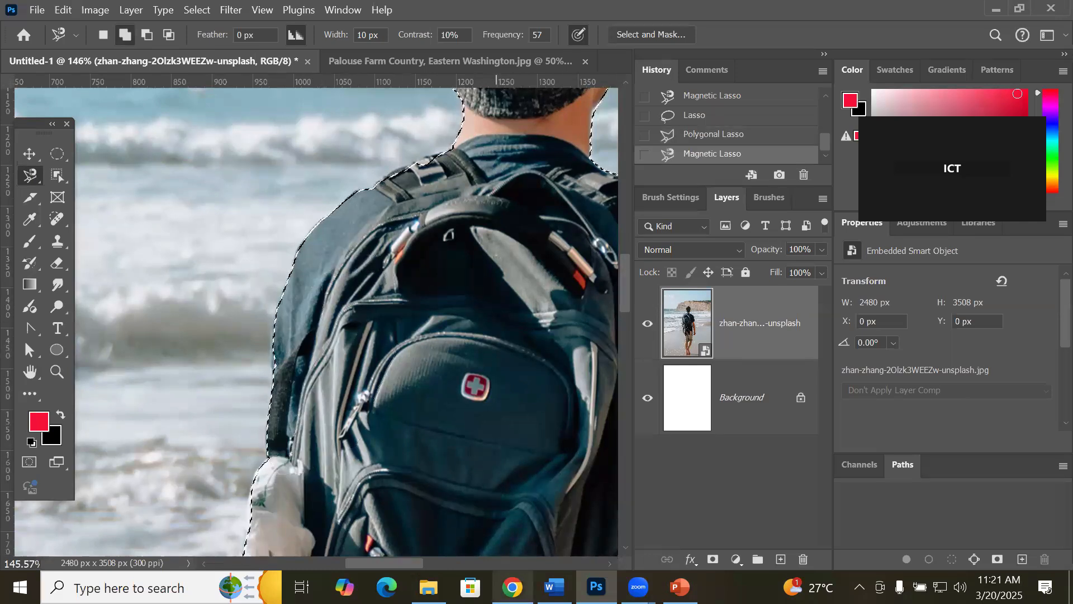
mouse_move(512, 587)
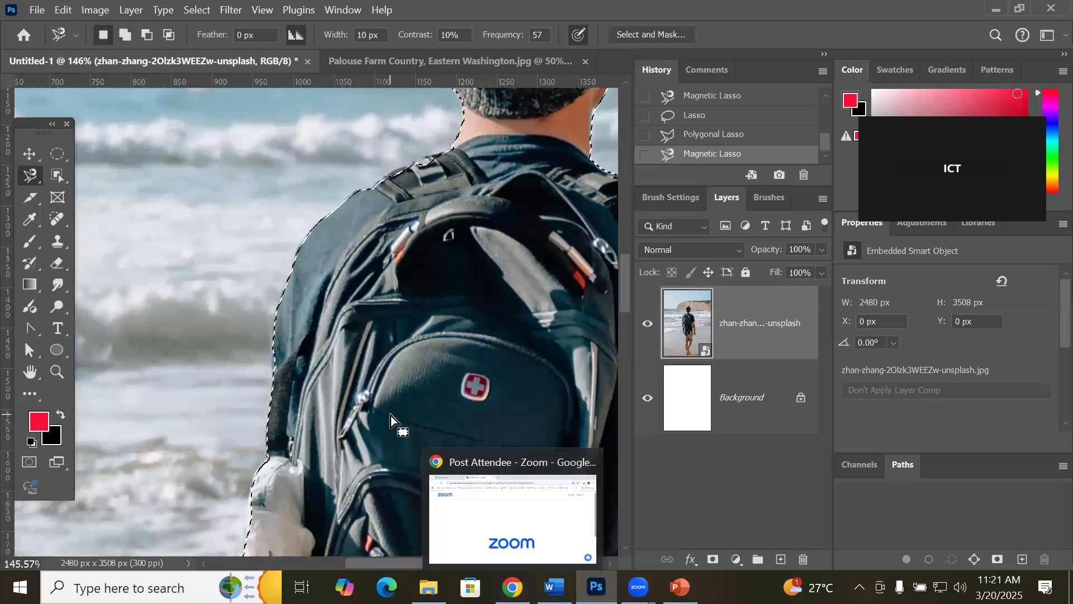
Step: Add the man's missed left forearm and hand beside the hanging shoes using the Magnetic Lasso in Add to selection mode
scroll(390, 415, "down", 4)
scroll(391, 414, "down", 1)
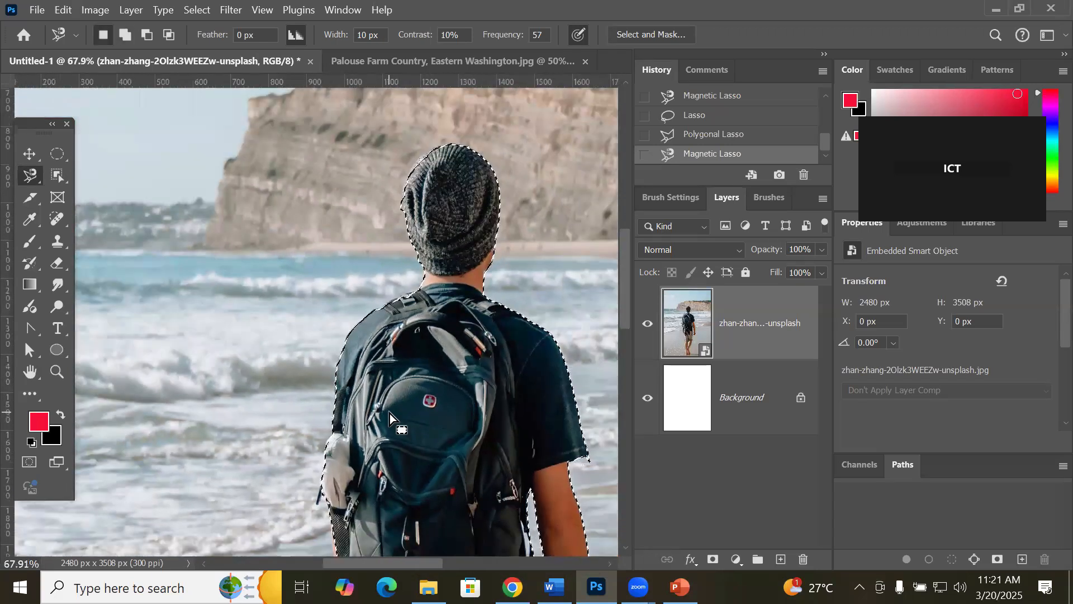
key("space")
left_click_drag(401, 405, 300, 265)
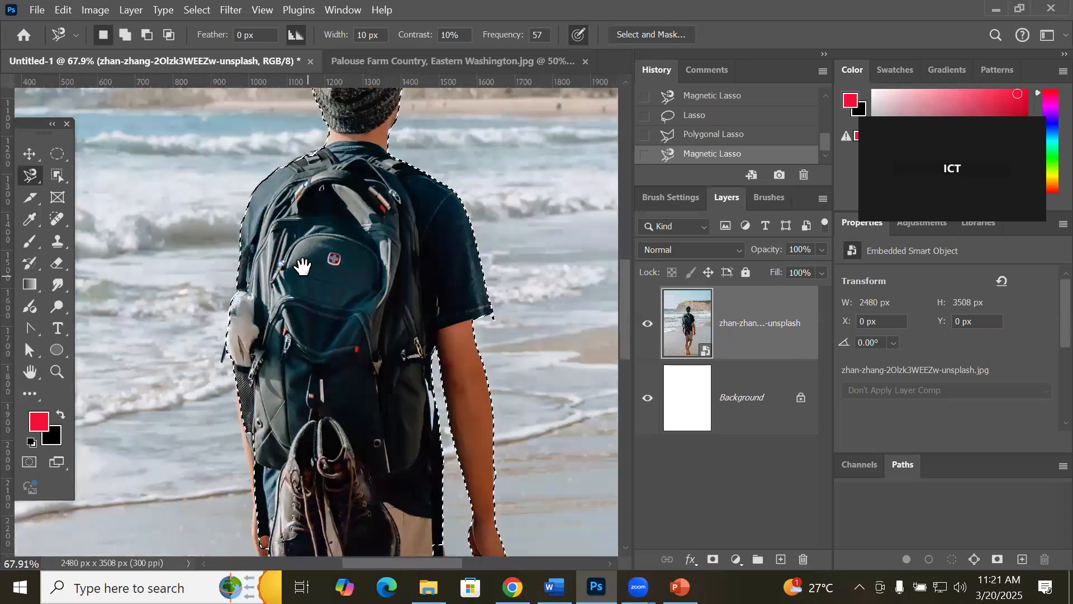
left_click_drag(282, 459, 334, 262)
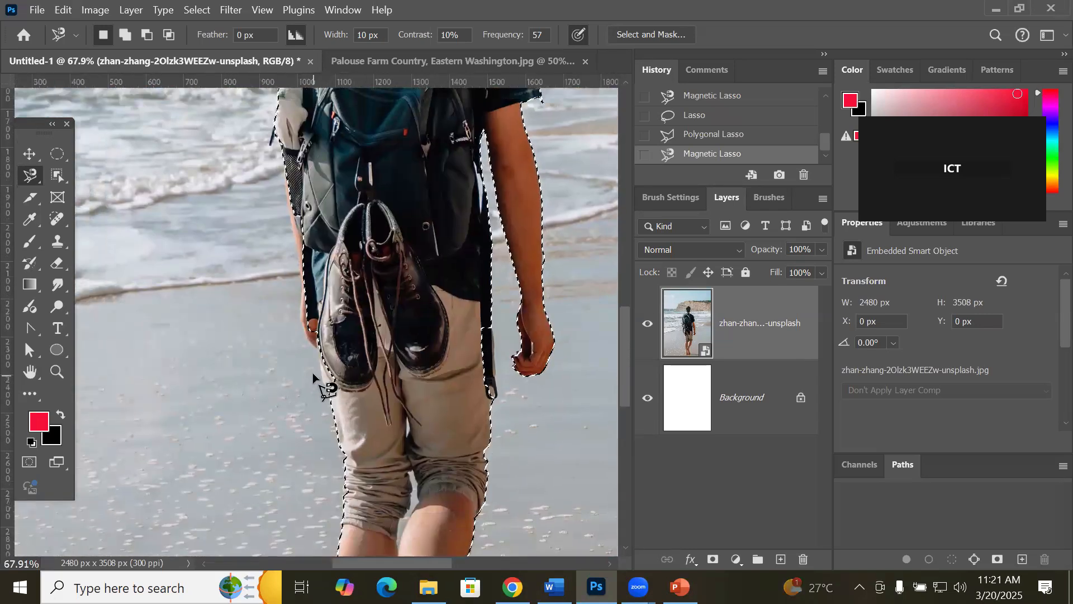
scroll(310, 365, "up", 3)
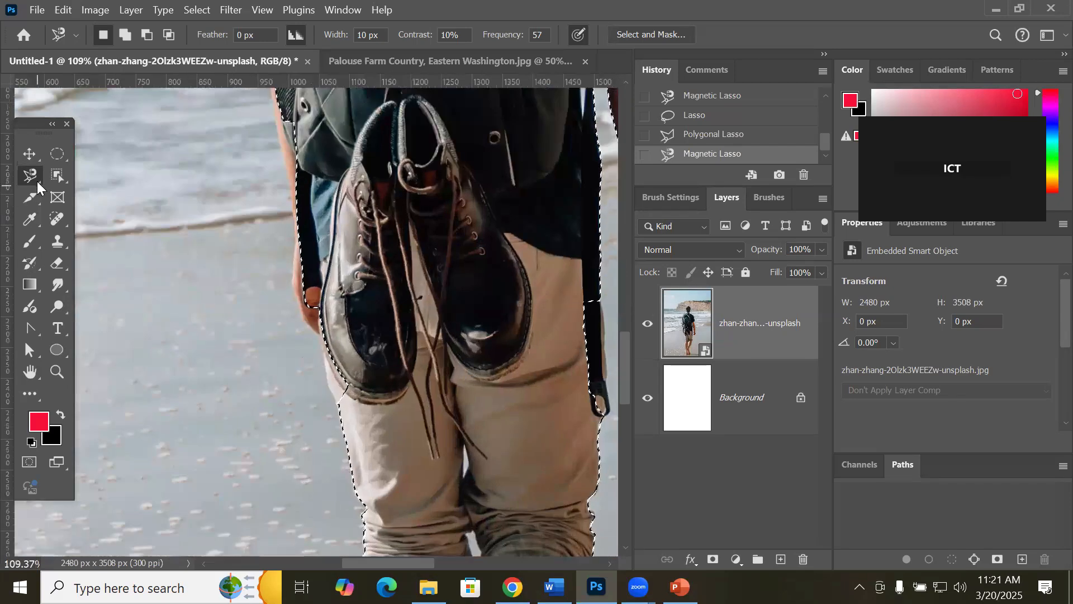
left_click(27, 179)
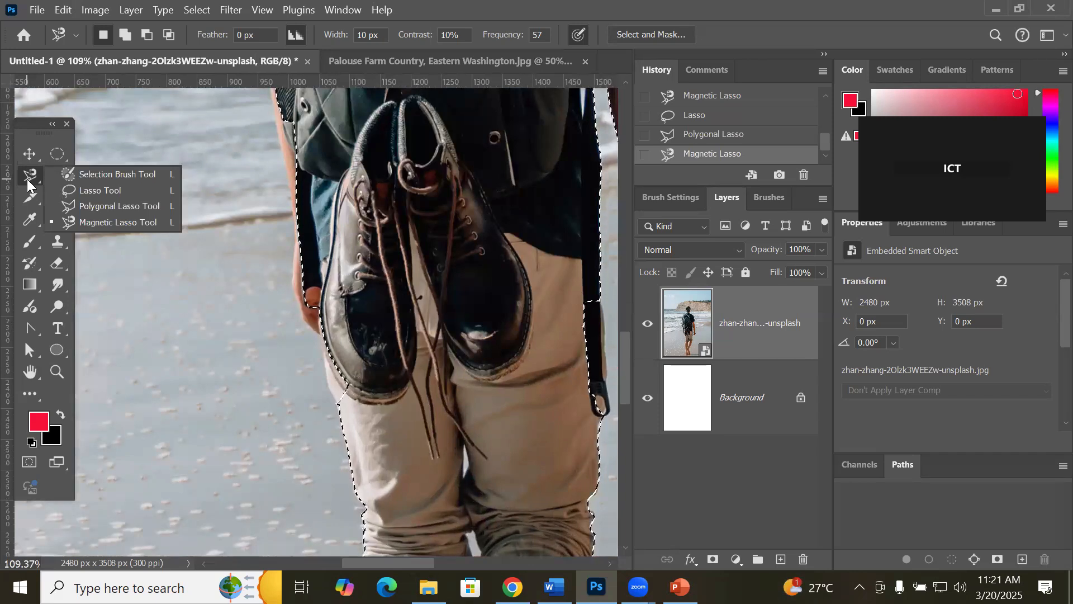
left_click(93, 223)
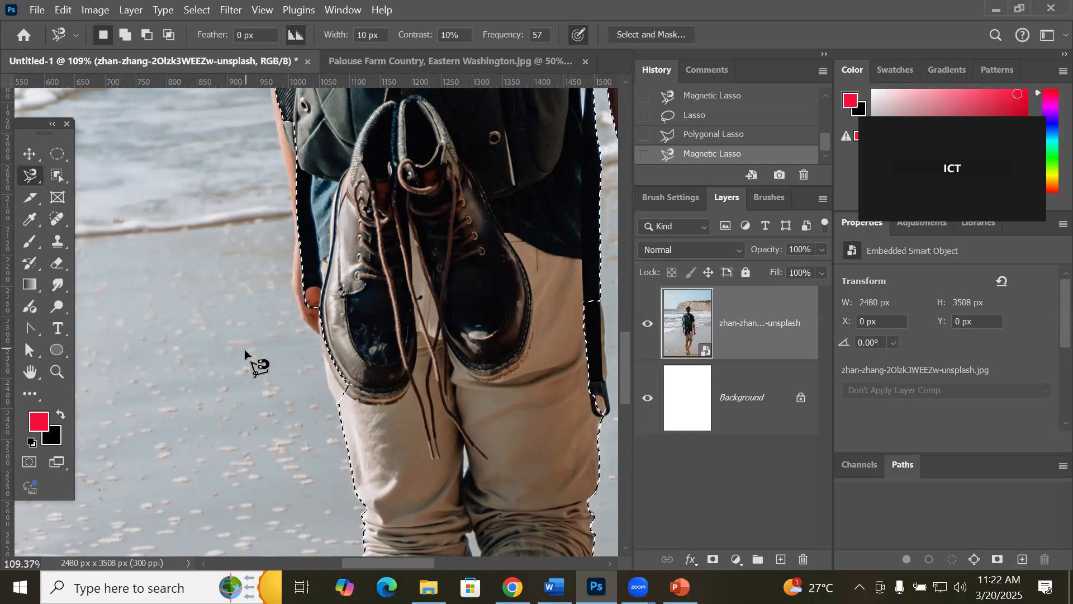
key("shift")
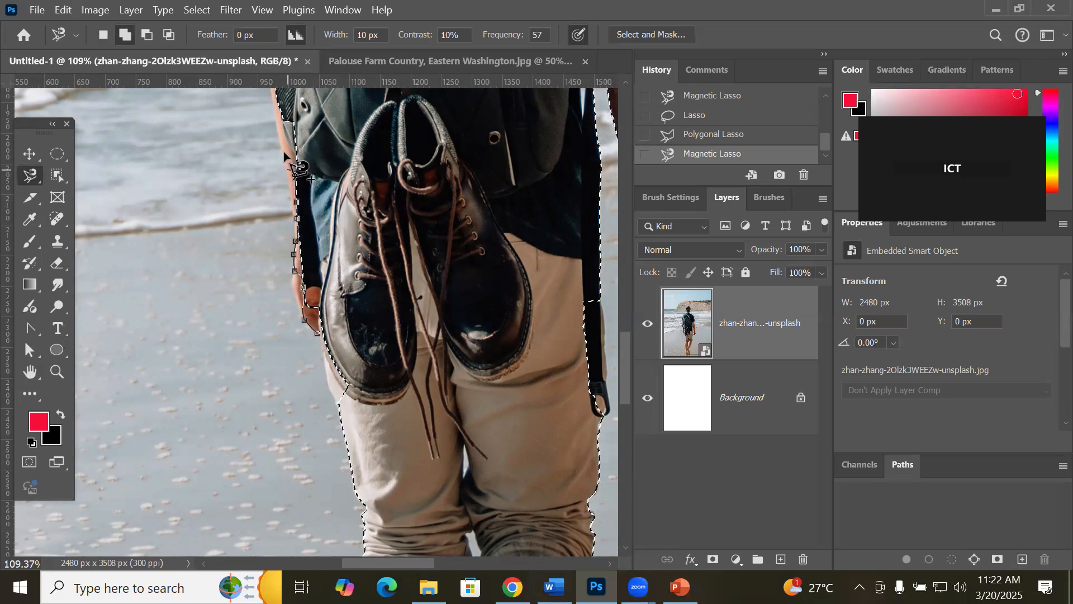
double_click(304, 105)
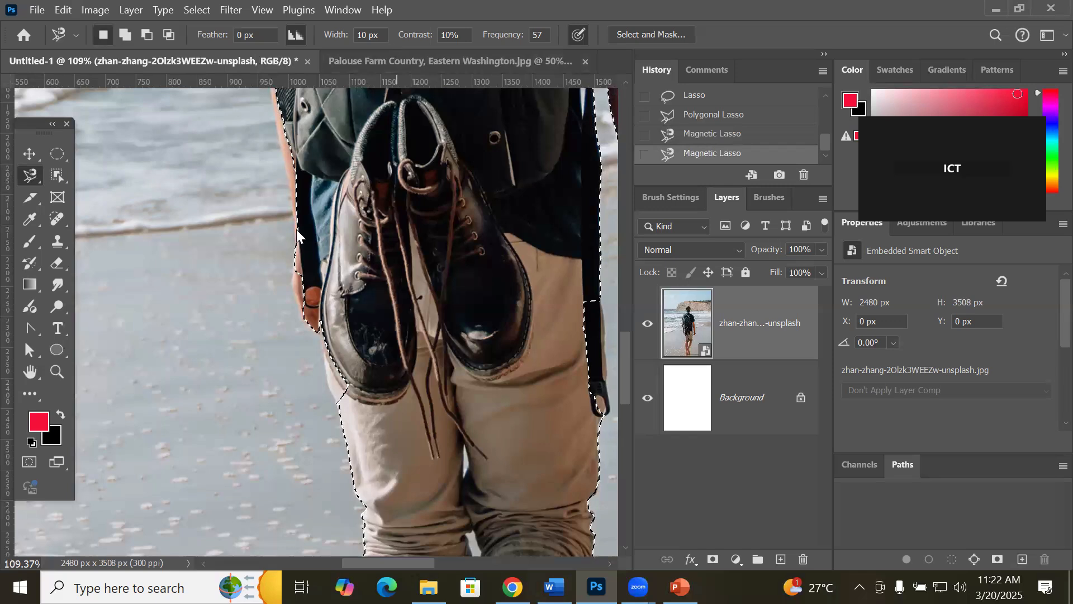
Step: Open the man's selection in the Select and Mask workspace with the Magnetic Lasso active
scroll(437, 352, "down", 4)
scroll(436, 356, "down", 5)
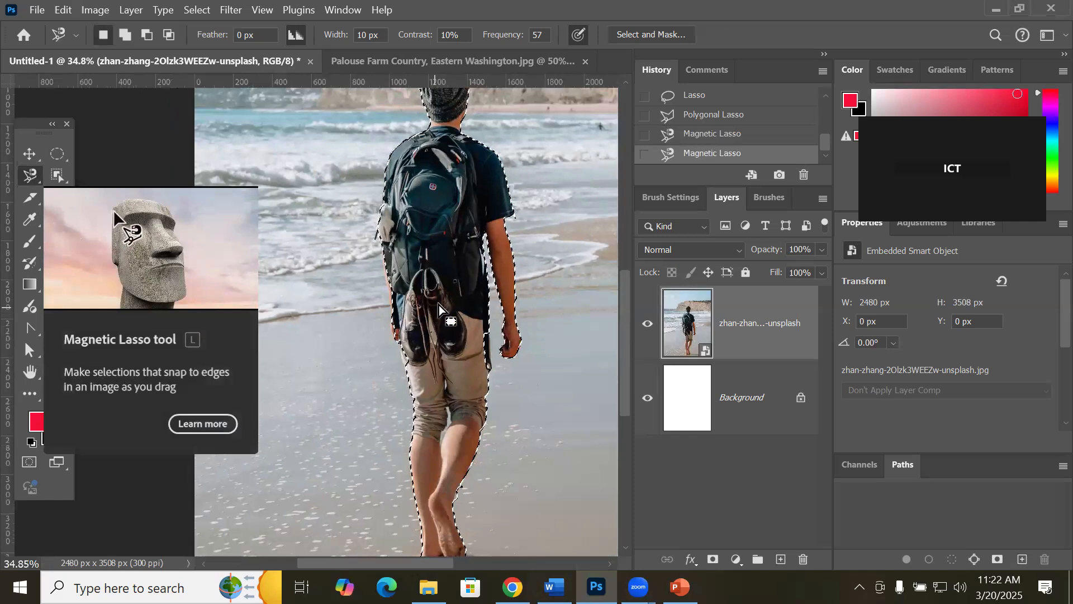
left_click(28, 155)
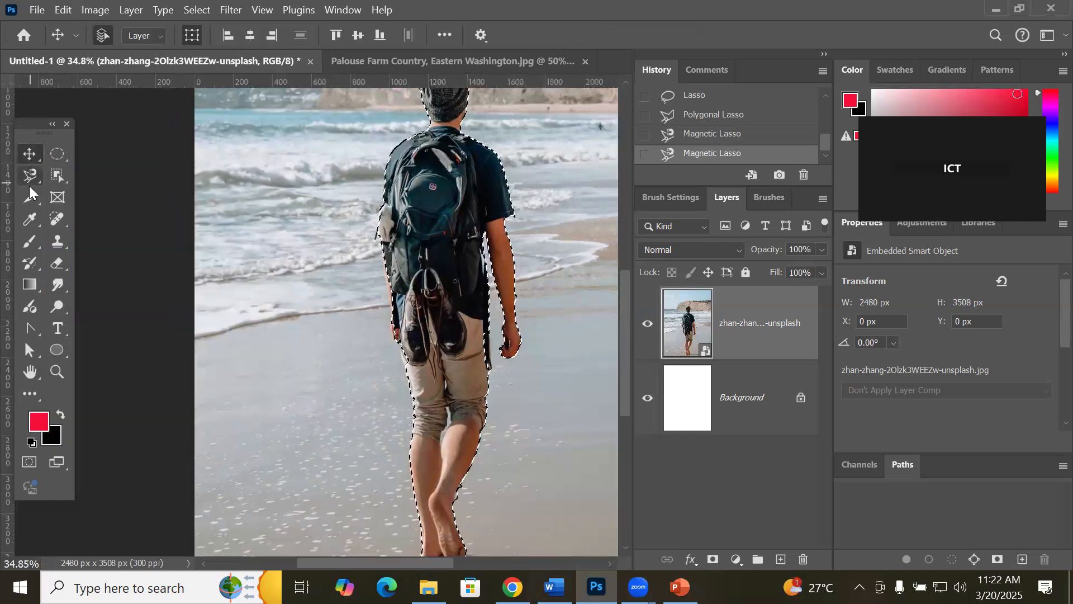
left_click(29, 177)
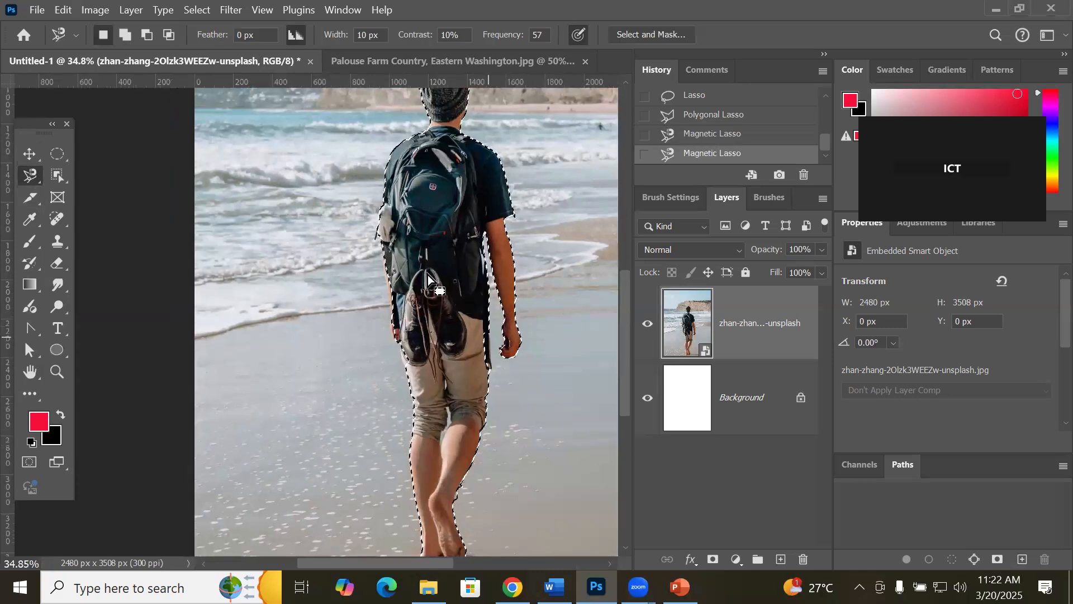
scroll(427, 322, "up", 4)
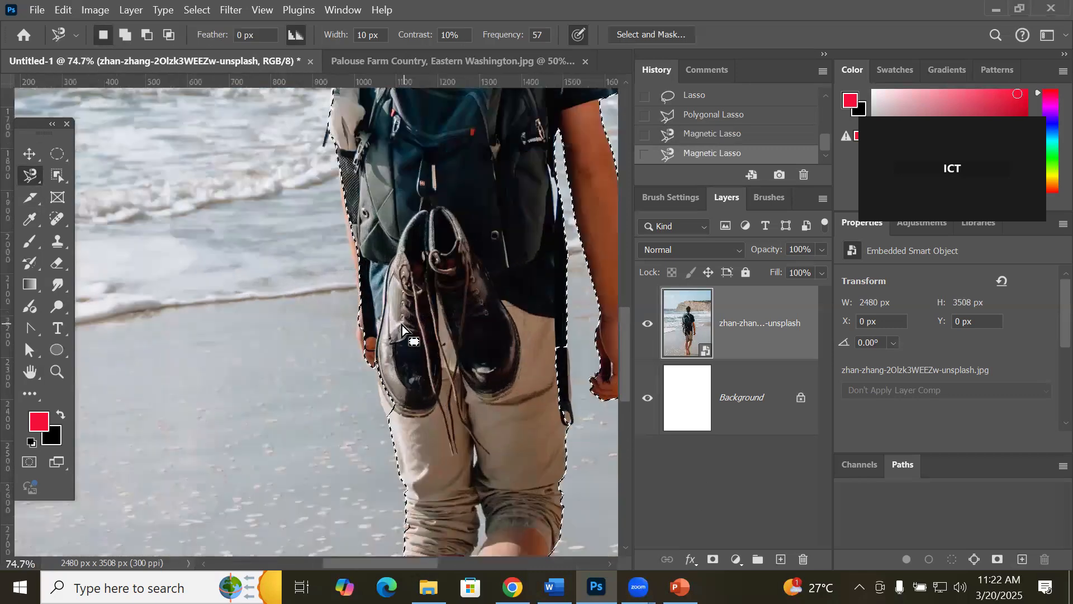
scroll(402, 330, "up", 4)
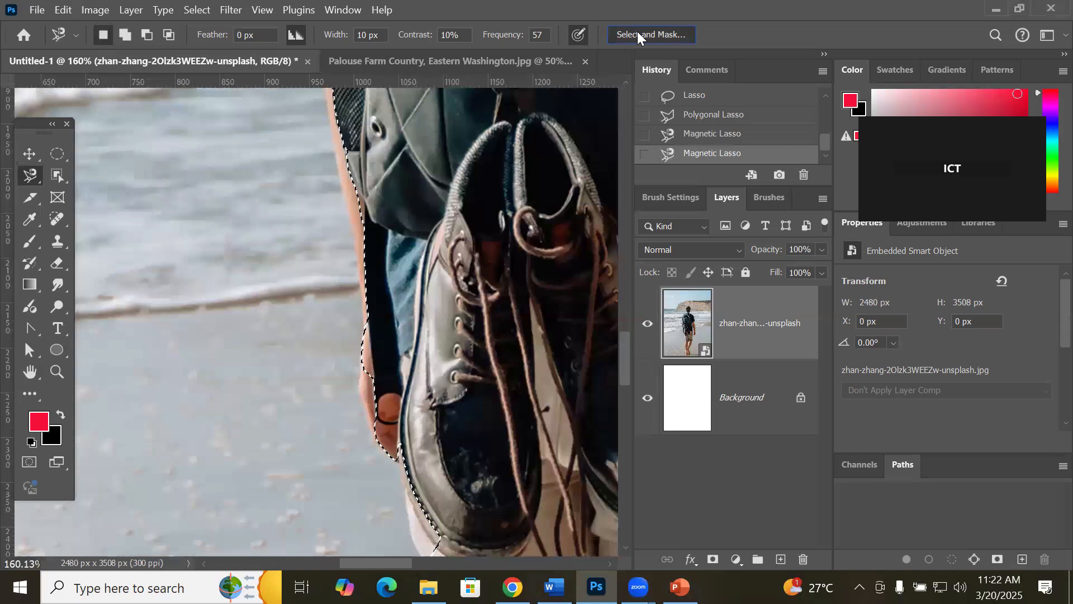
left_click(638, 36)
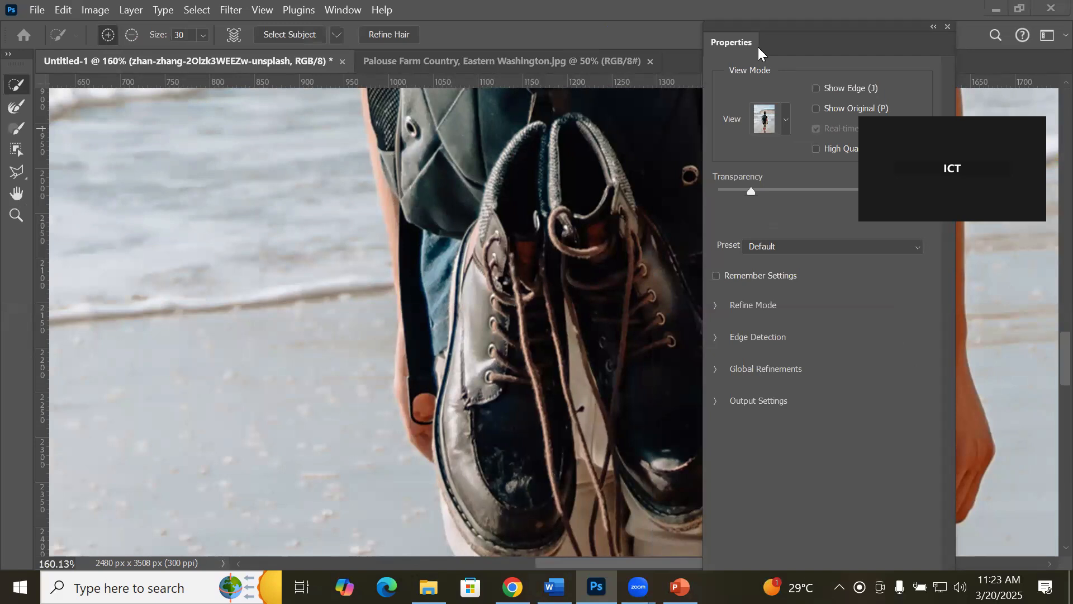
Step: Move the Properties panel clear of the man and set the Onion Skin transparency to 100% to check the cutout
left_click_drag(758, 47, 828, 35)
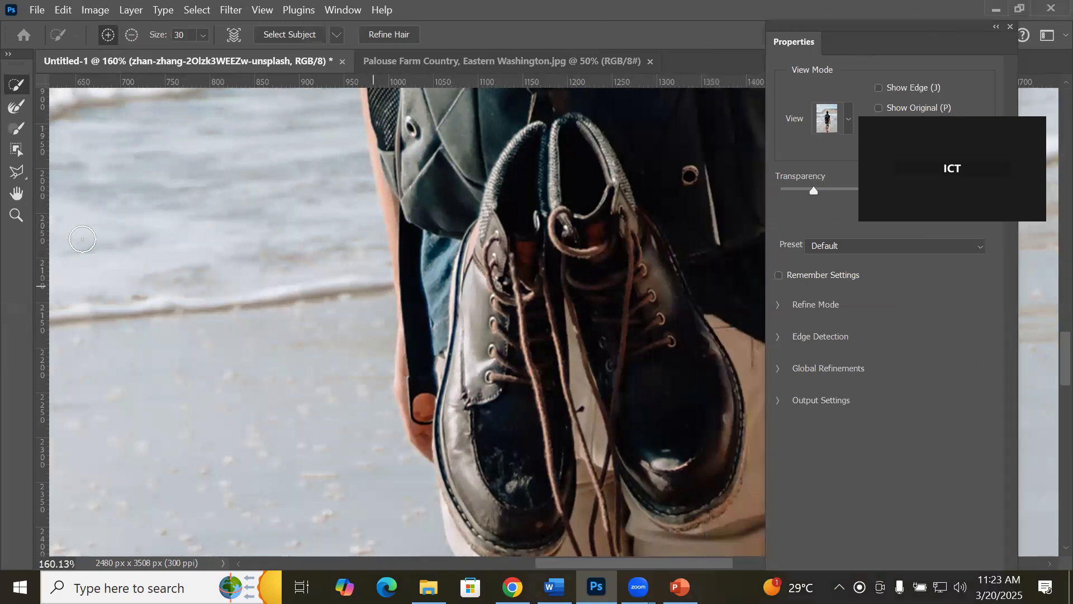
scroll(531, 293, "down", 6)
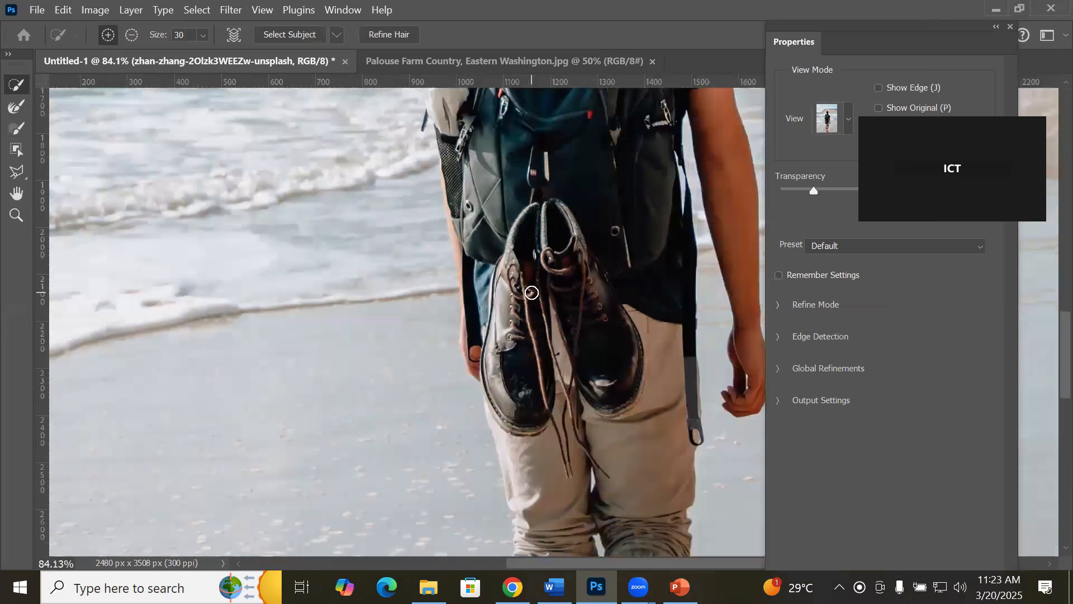
scroll(530, 293, "down", 2)
left_click_drag(532, 239, 390, 239)
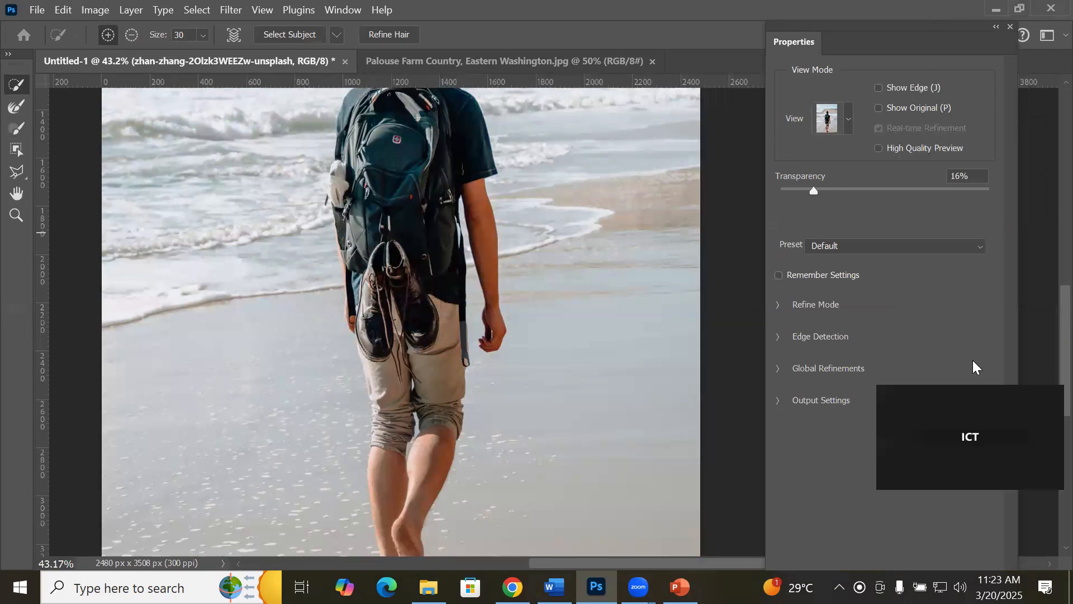
left_click_drag(814, 190, 1006, 189)
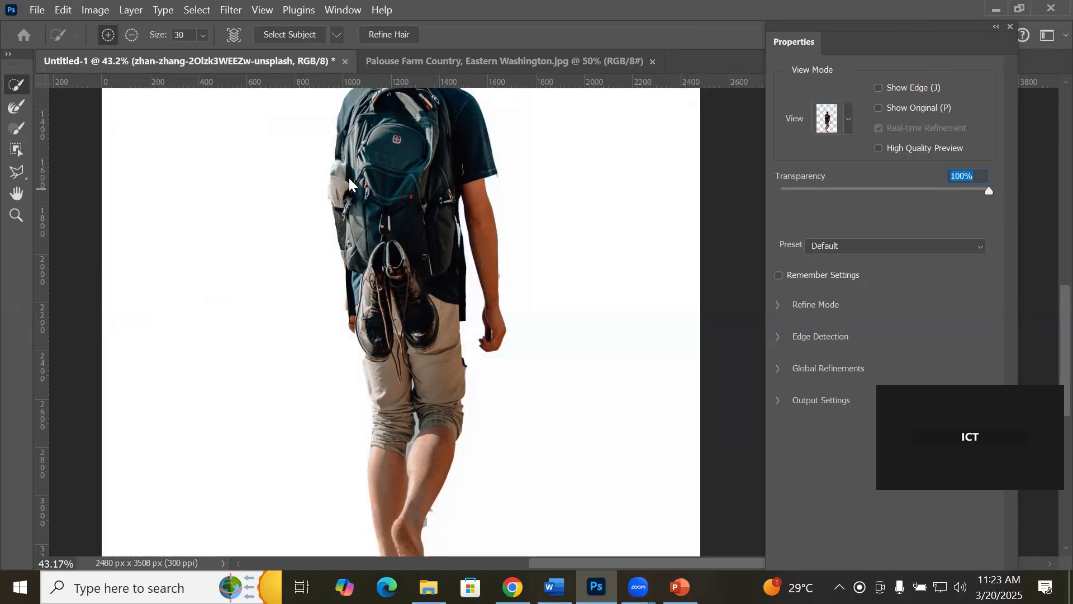
scroll(348, 169, "up", 8)
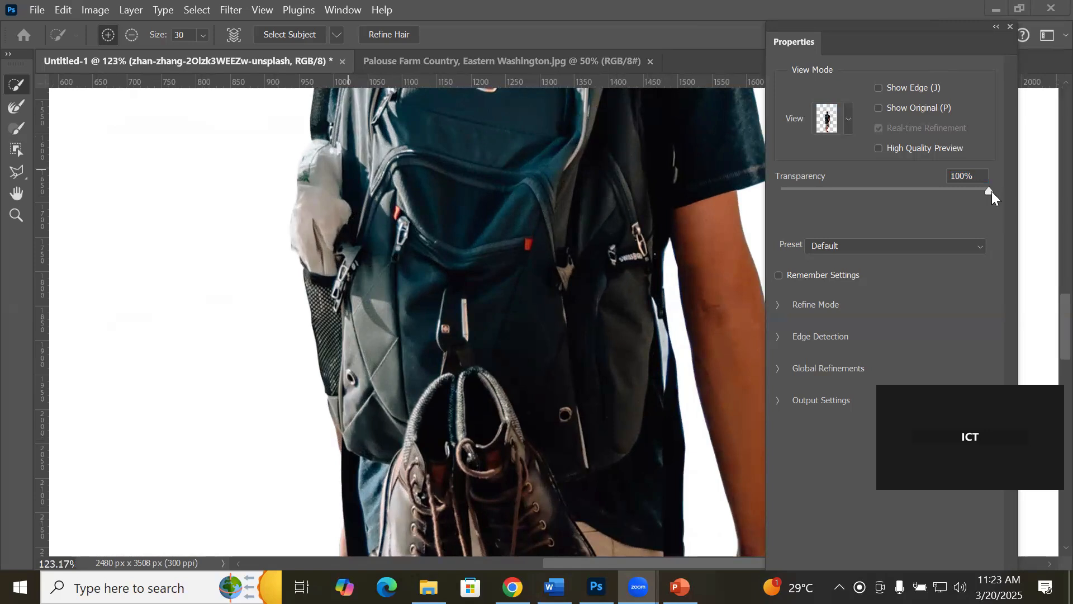
Step: Set the Onion Skin transparency to 55% and change the view mode to Marching Ants
left_click_drag(987, 190, 895, 195)
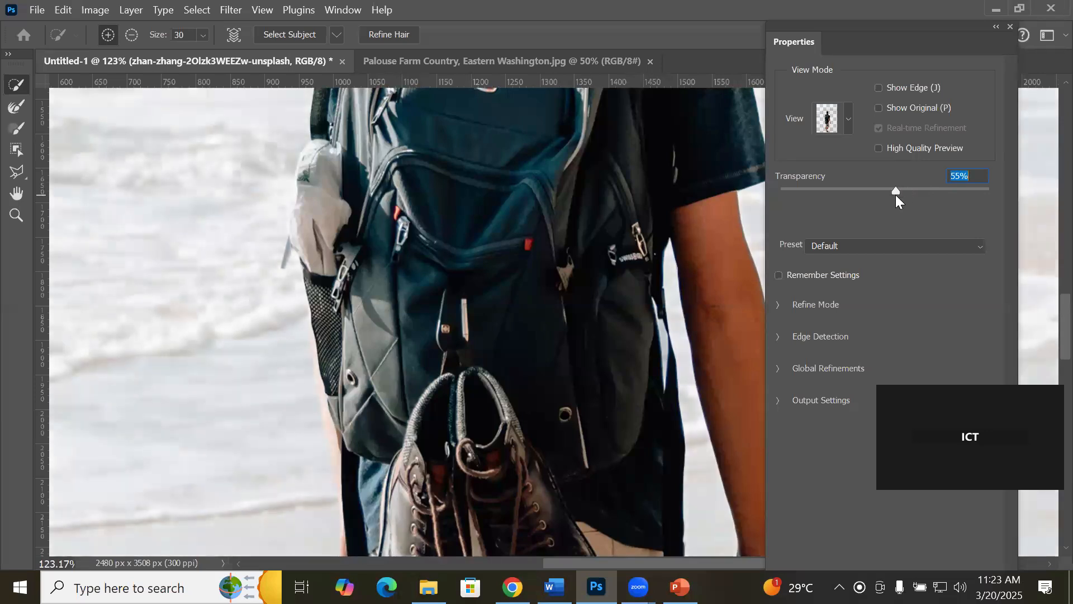
left_click(850, 119)
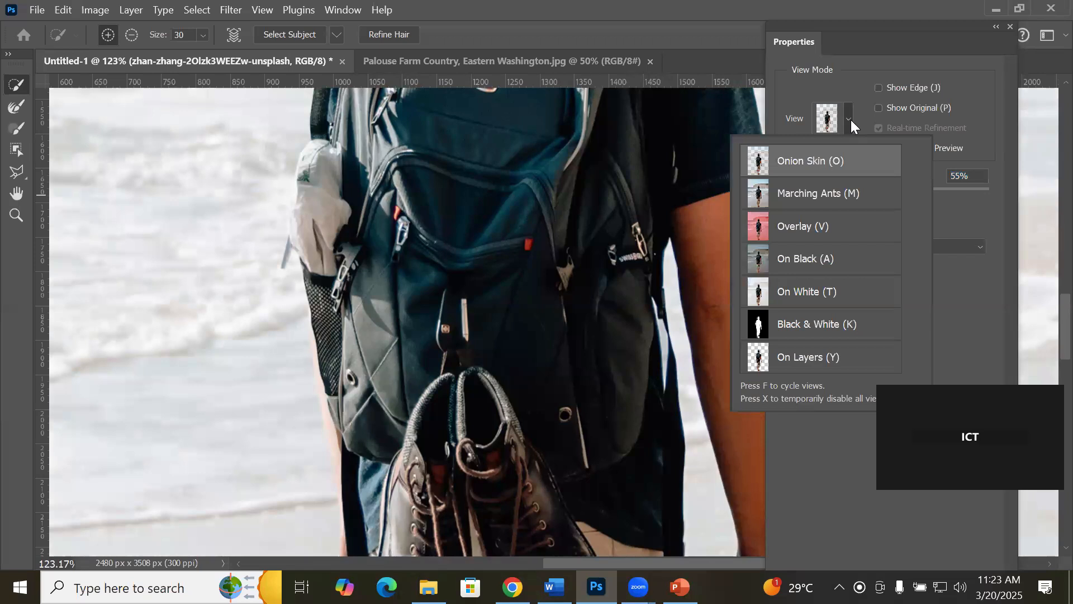
left_click(798, 205)
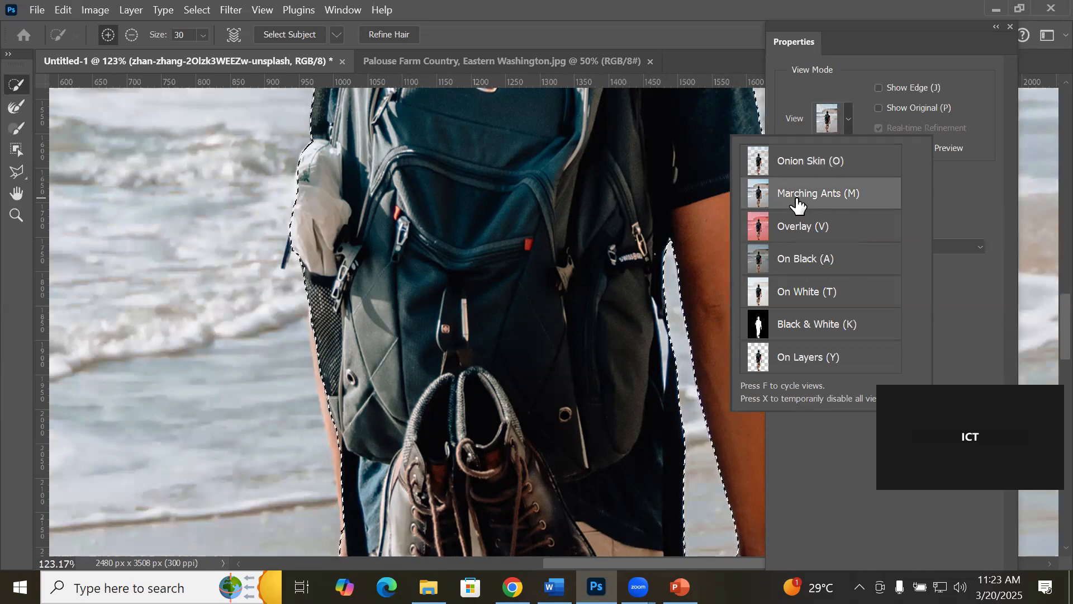
Step: Undock the tool palette over the canvas and set the Quick Selection brush size to 25
scroll(320, 472, "up", 5)
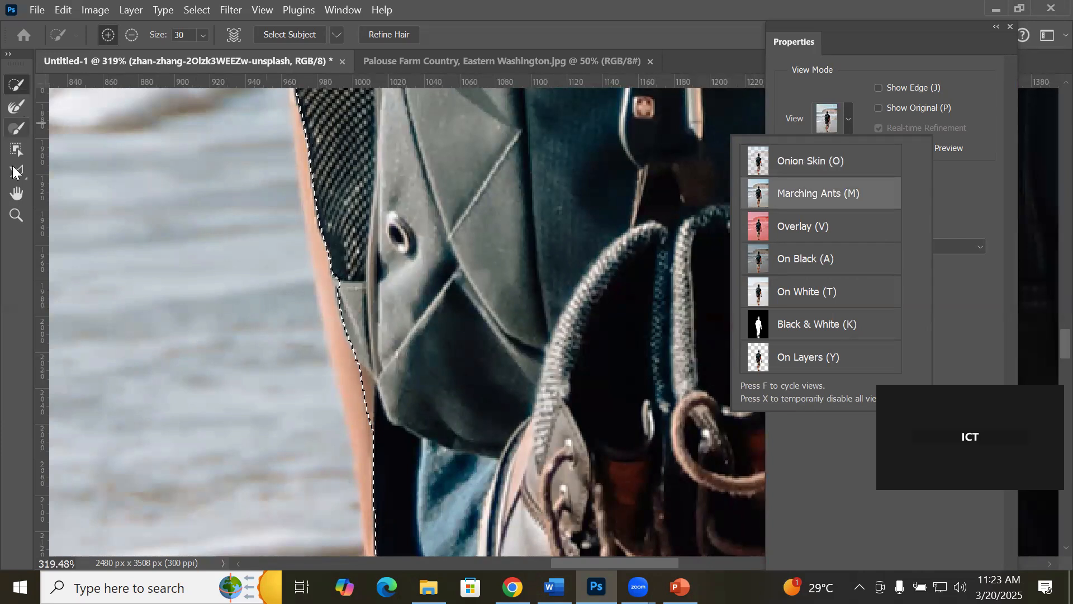
left_click_drag(30, 56, 125, 114)
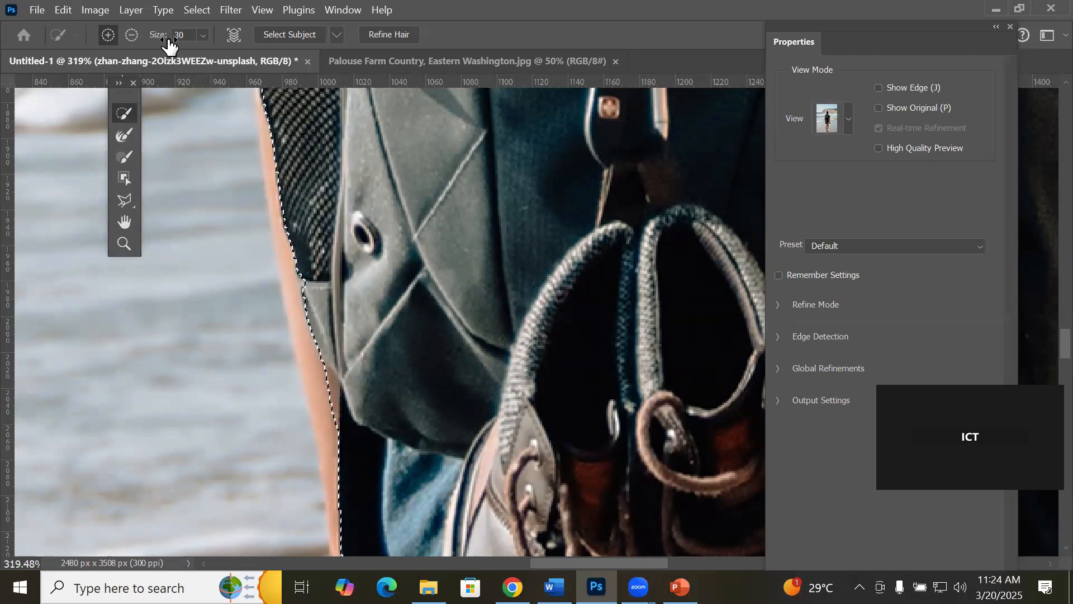
left_click(207, 36)
left_click(215, 56)
mouse_move(215, 56)
left_mouse_down()
mouse_move(246, 57)
mouse_move(211, 65)
left_mouse_up()
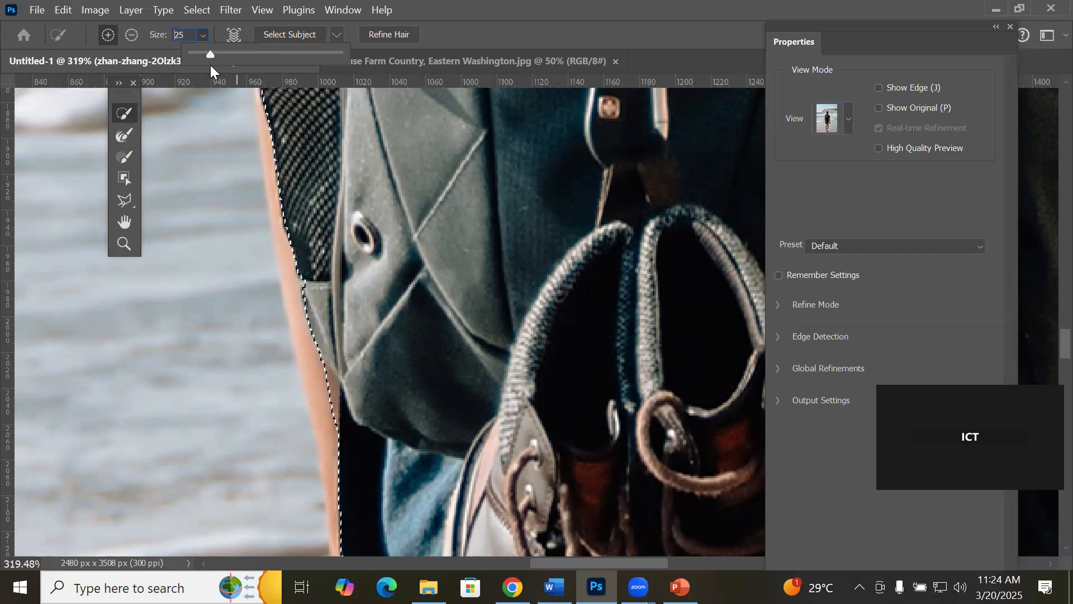
Step: Add the missed strip of the man's left forearm beside the backpack to the selection with the Quick Selection tool
left_click(286, 160)
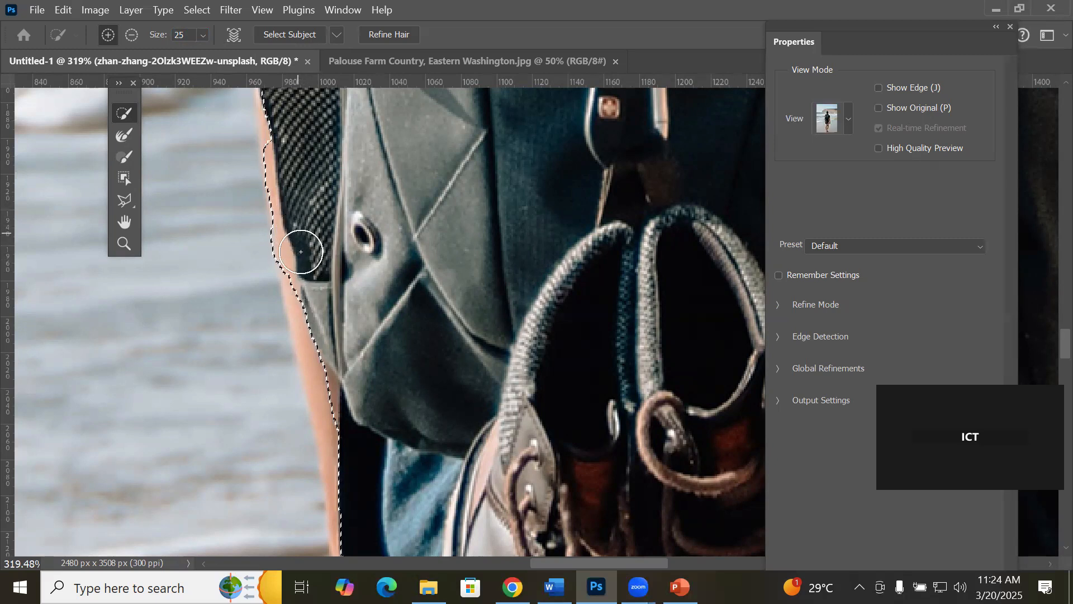
left_click_drag(327, 395, 355, 539)
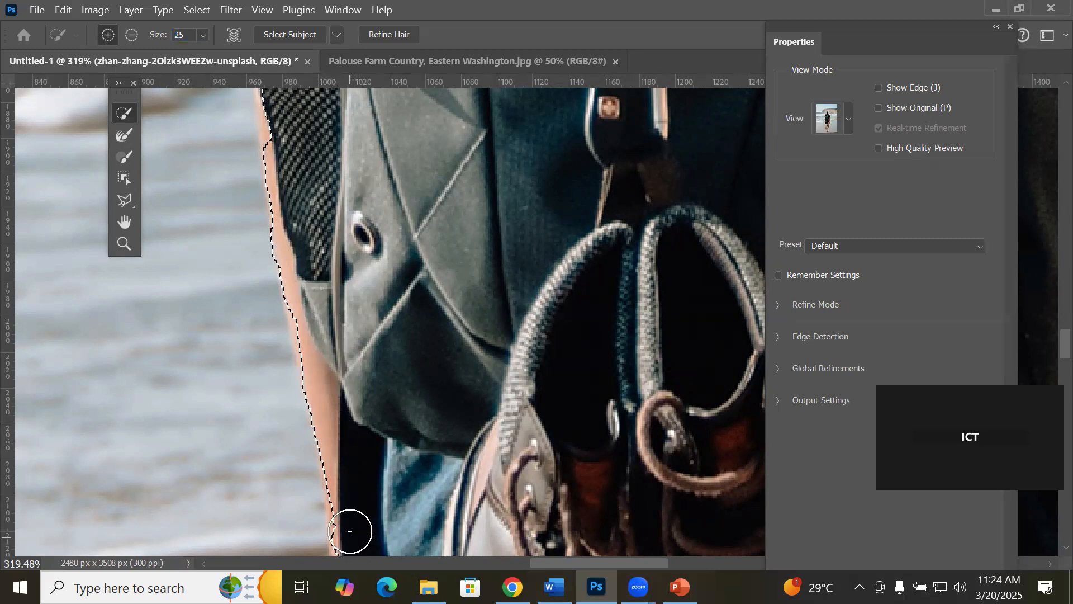
scroll(415, 385, "down", 5)
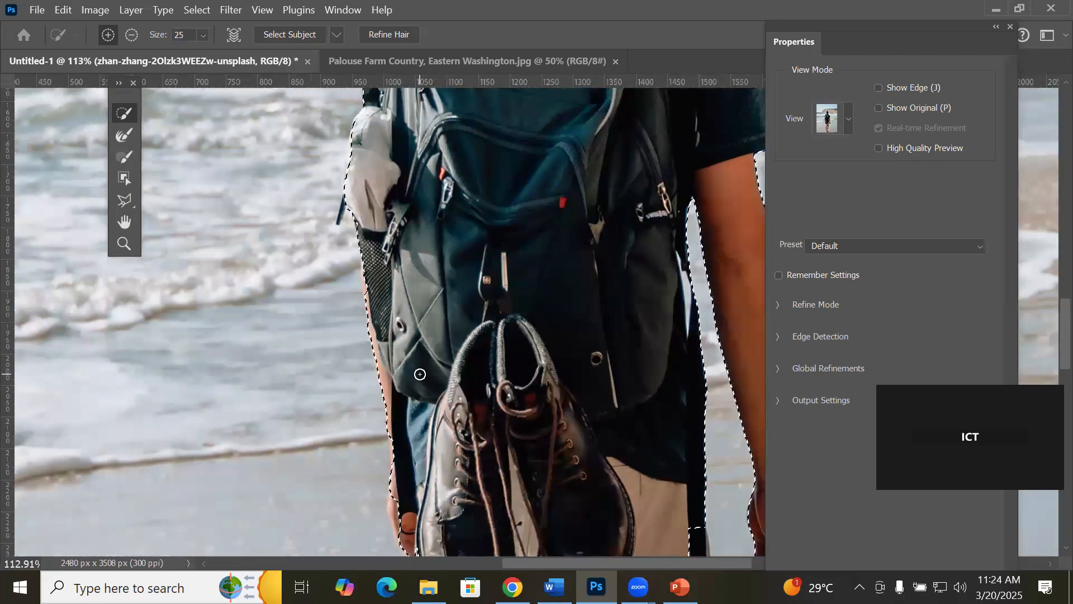
scroll(419, 374, "down", 4)
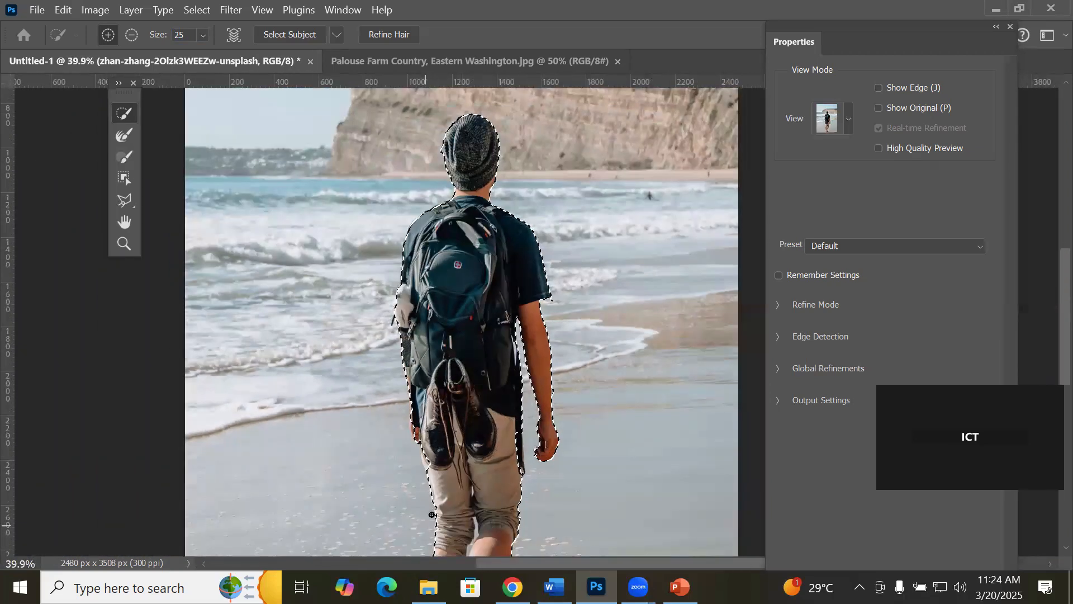
Step: Add the missed trouser edge beside the left hanging shoe and subtract the excess background along it with the Quick Selection tool
scroll(431, 514, "up", 6)
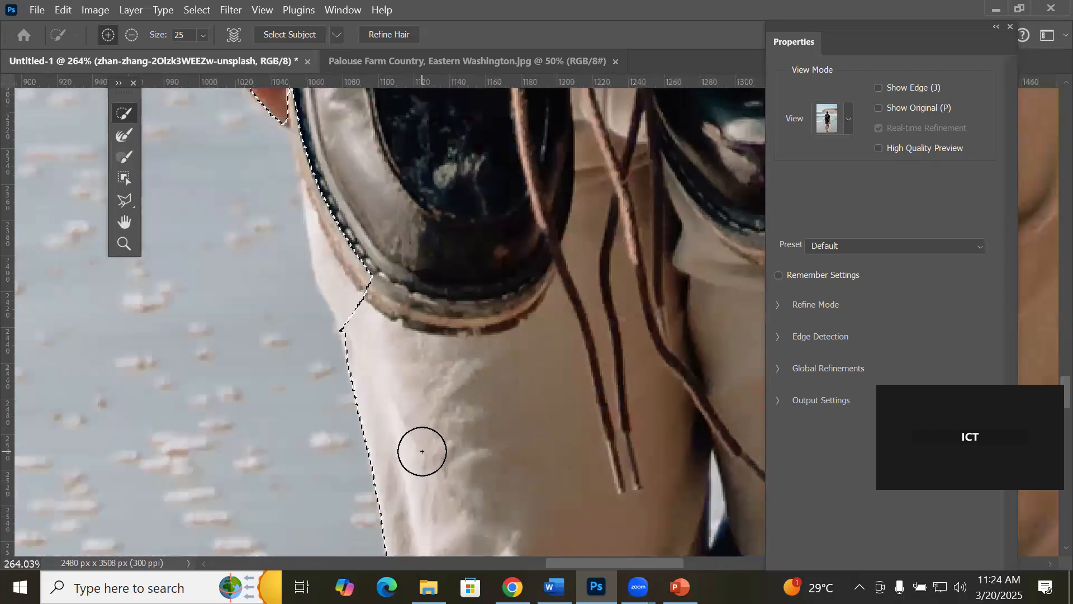
scroll(422, 451, "up", 1)
mouse_move(361, 249)
left_mouse_down()
mouse_move(348, 298)
mouse_move(309, 153)
mouse_move(301, 219)
mouse_move(329, 290)
mouse_move(291, 357)
mouse_move(231, 283)
mouse_move(264, 286)
mouse_move(274, 241)
left_mouse_up()
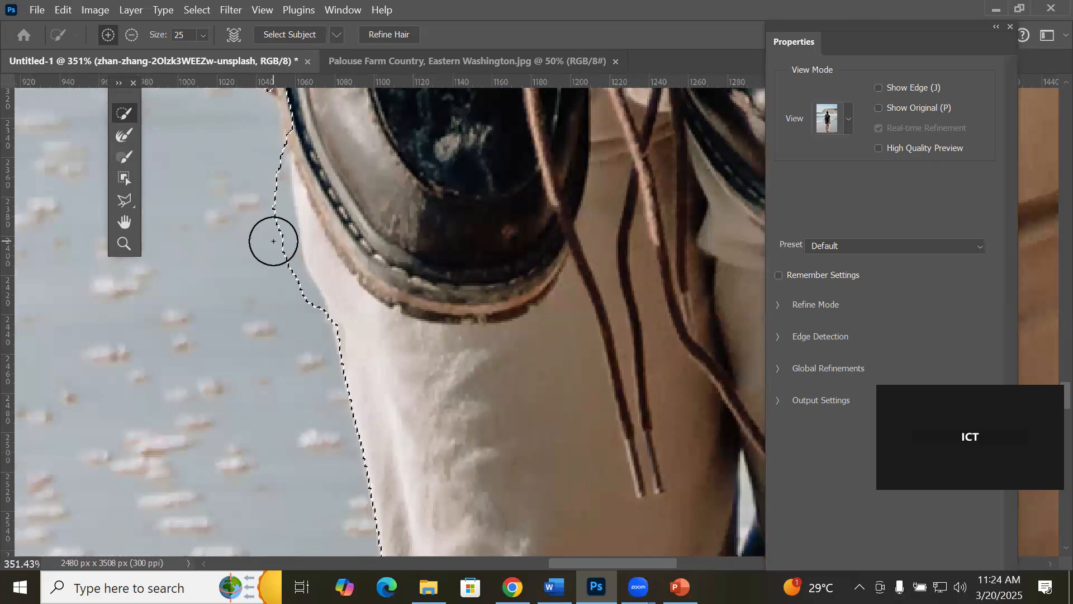
left_click(130, 36)
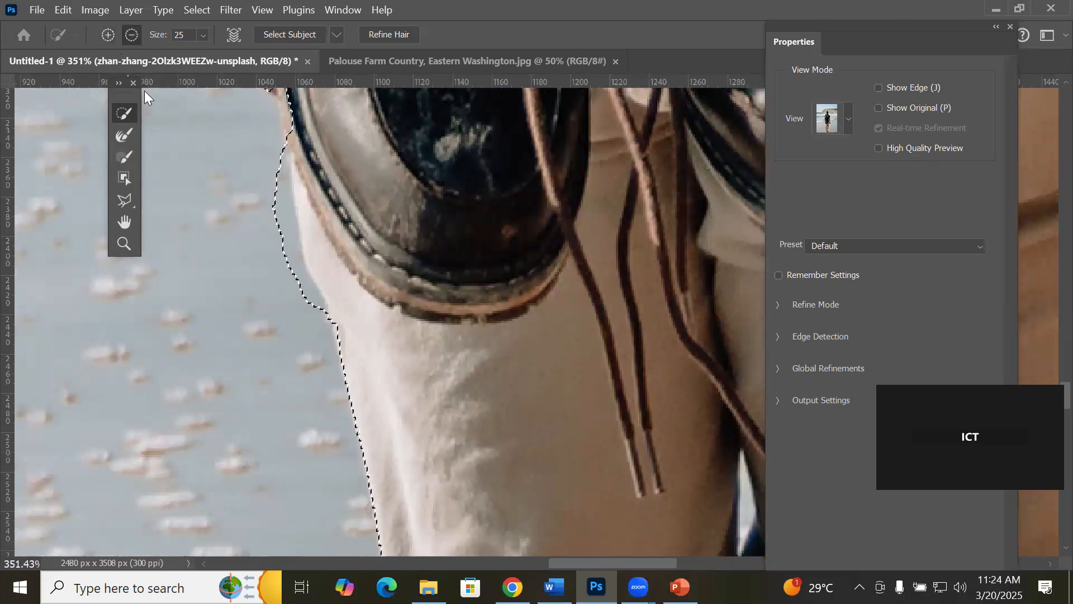
mouse_move(247, 184)
left_mouse_down()
mouse_move(256, 182)
mouse_move(297, 298)
left_mouse_up()
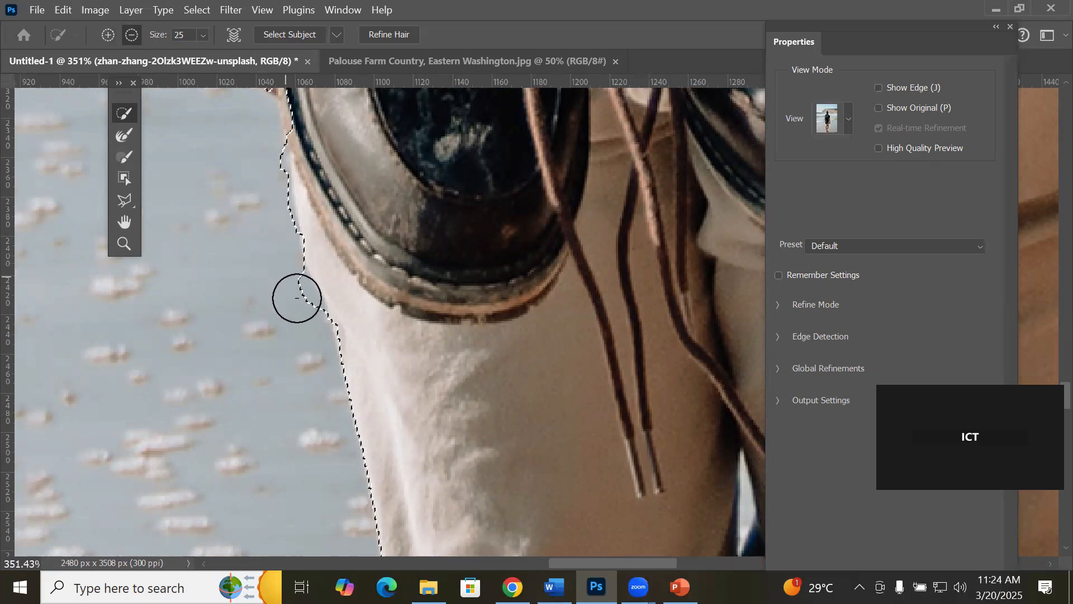
left_click_drag(261, 162, 258, 169)
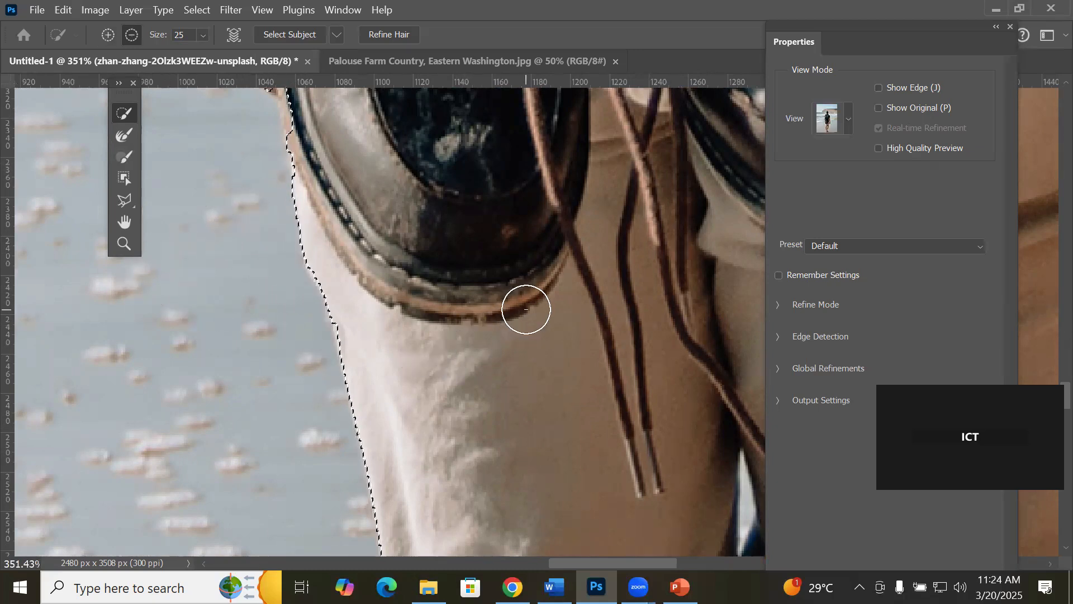
Step: Change the view mode to Overlay and inspect the man's masked surroundings
left_click(849, 125)
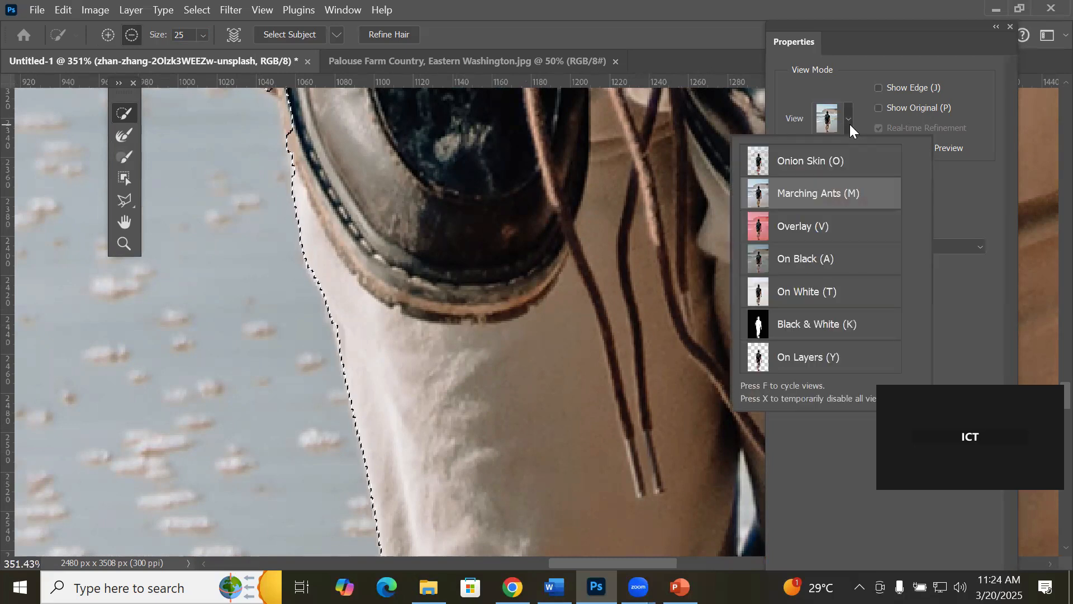
left_click(815, 226)
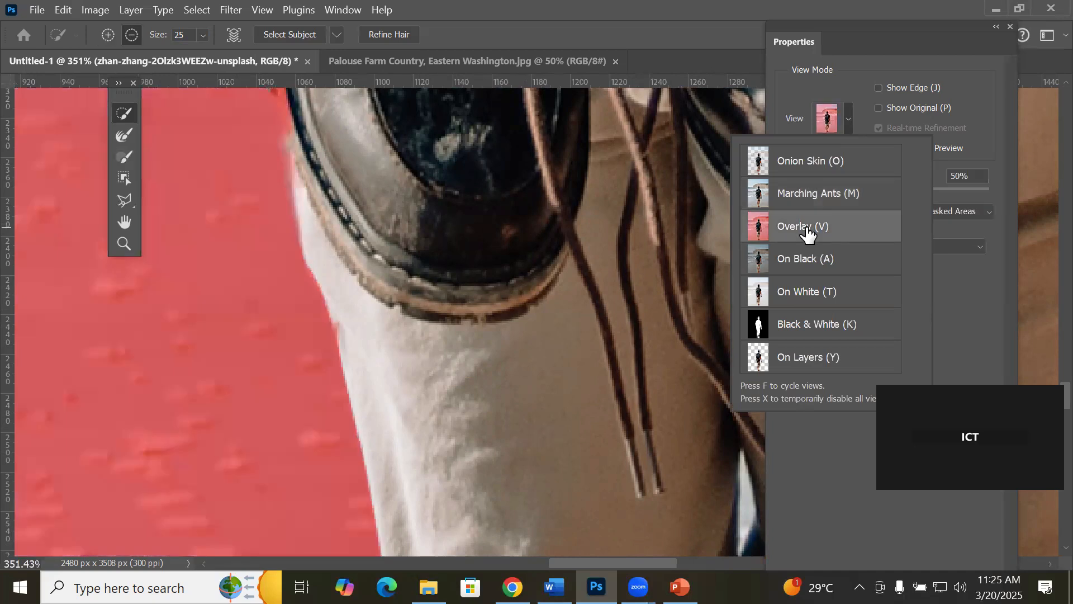
scroll(442, 280, "down", 12)
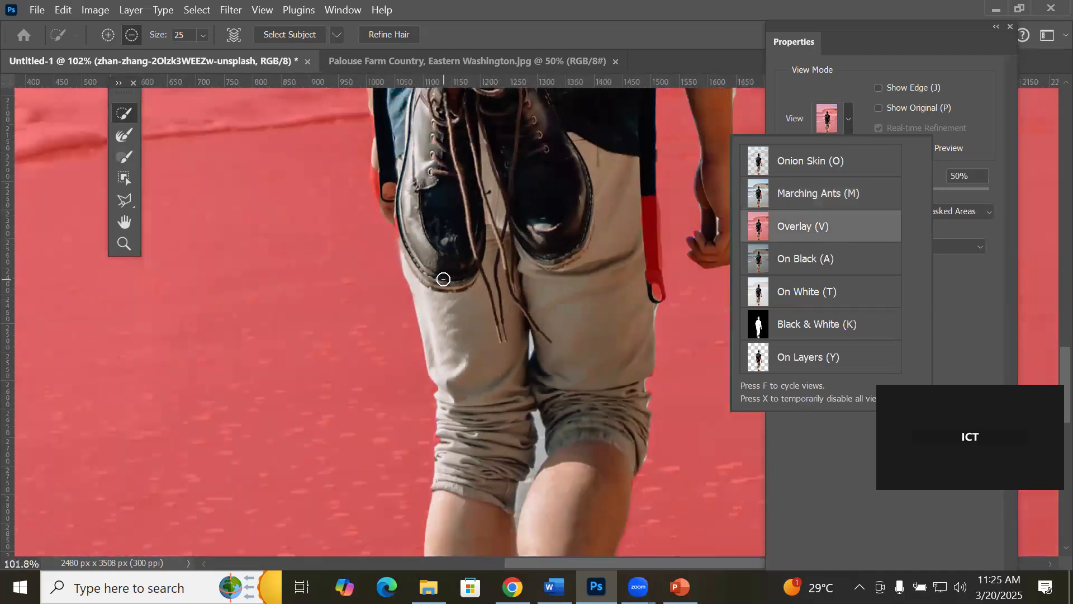
scroll(443, 279, "down", 4)
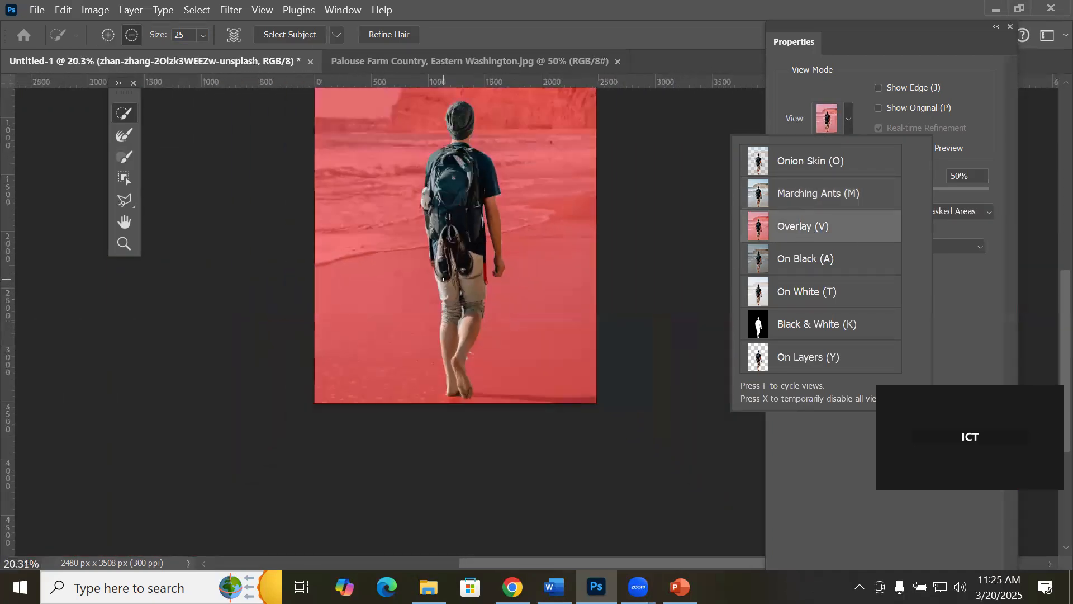
scroll(488, 95, "up", 4)
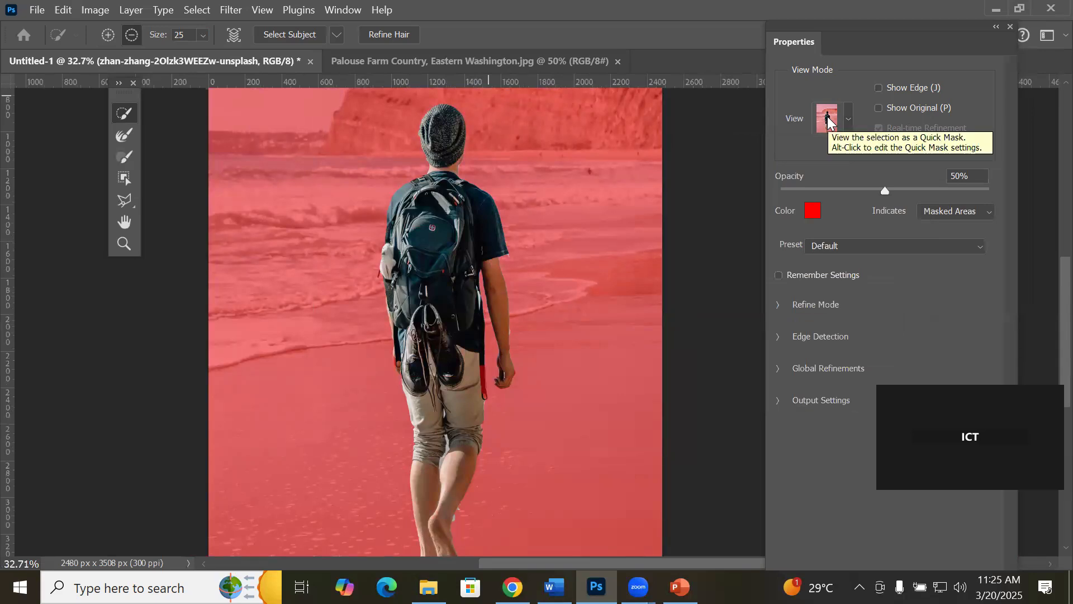
Step: Try blue and green as the overlay color and restore the original red
left_click(810, 213)
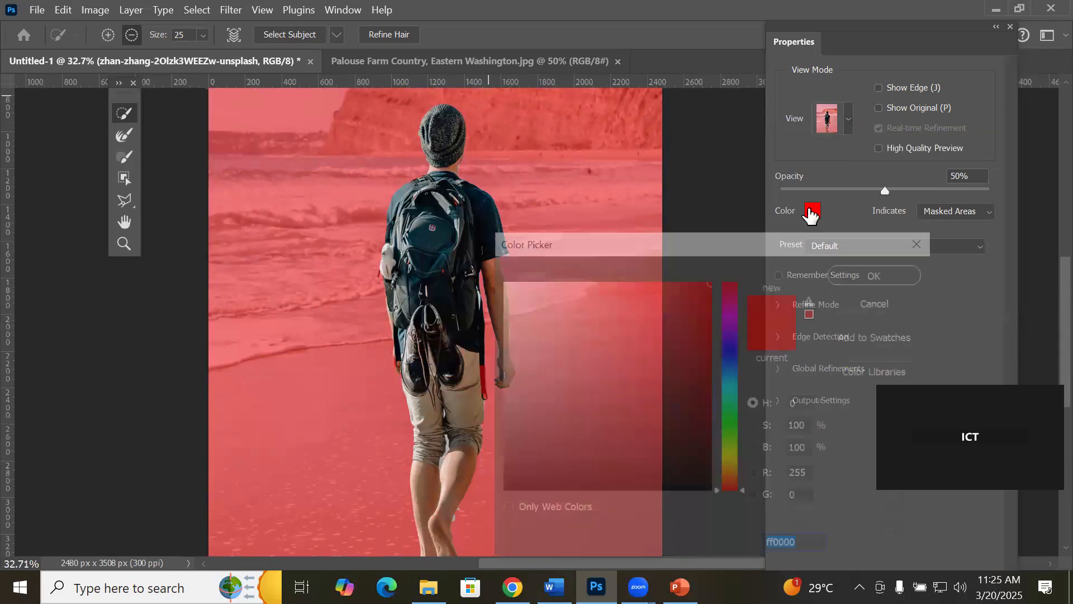
left_click(730, 348)
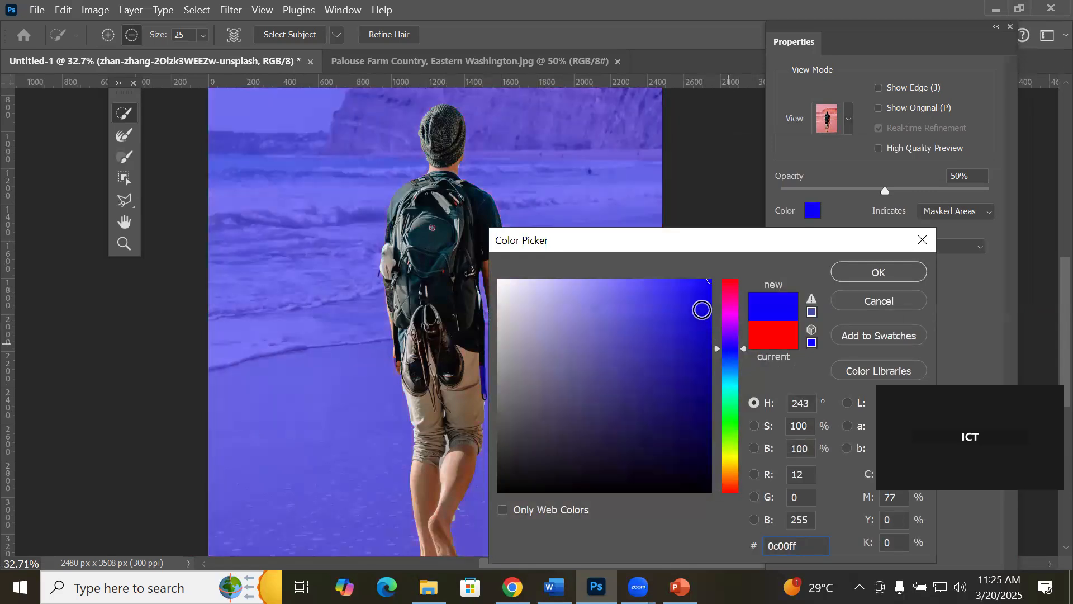
left_click(729, 419)
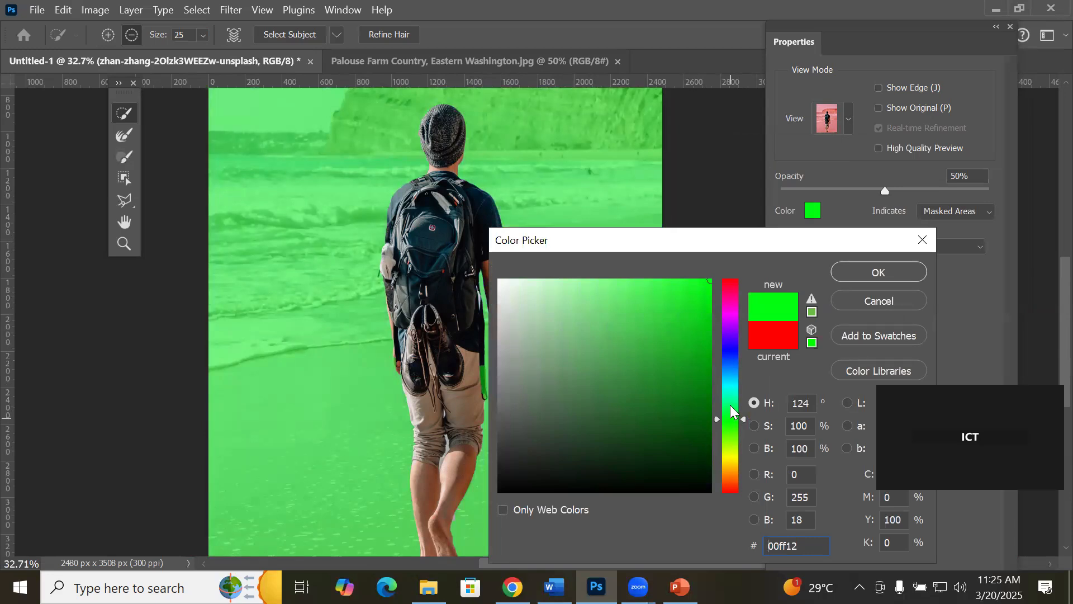
left_click(767, 338)
left_click(860, 275)
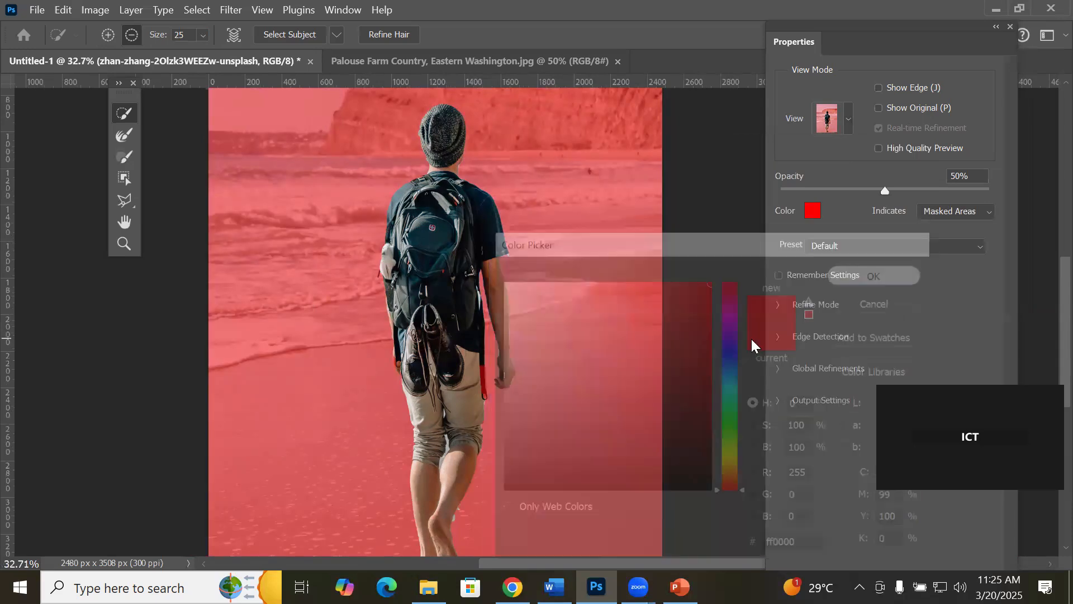
left_click(851, 117)
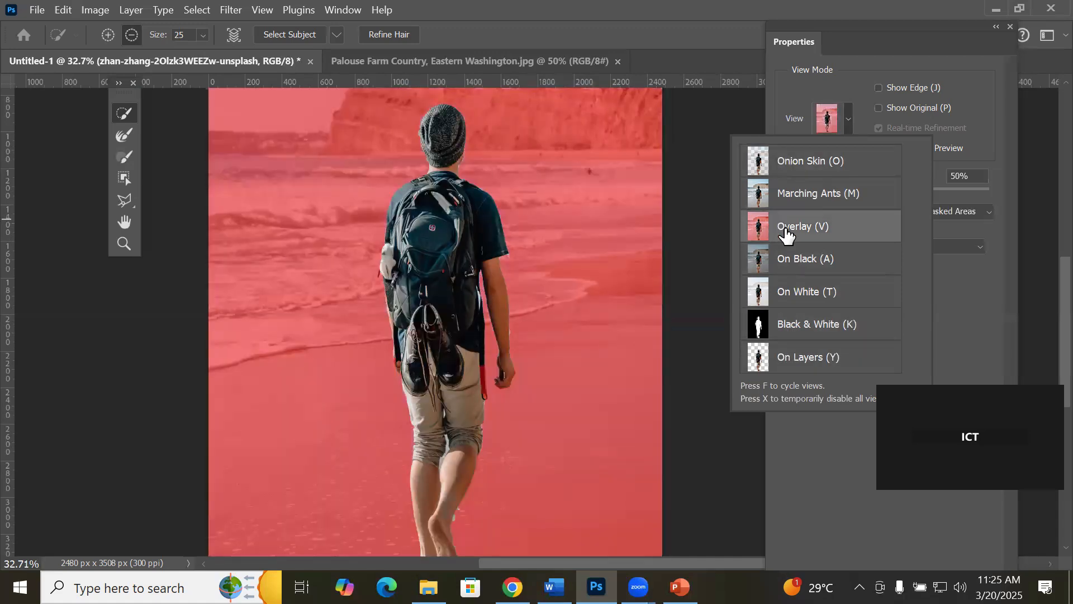
left_click(788, 84)
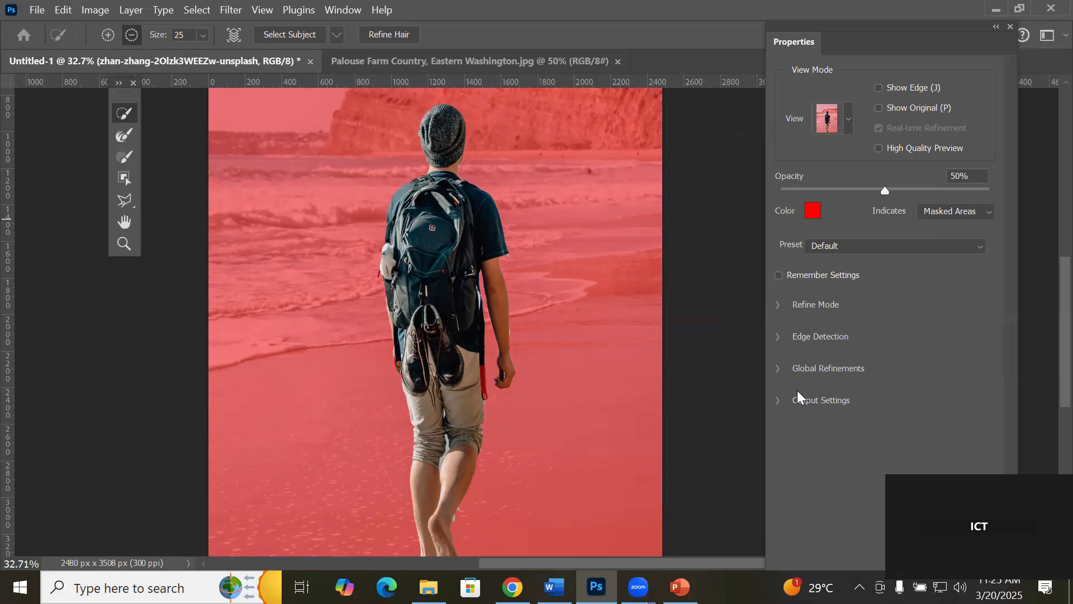
key("ctrl+minus")
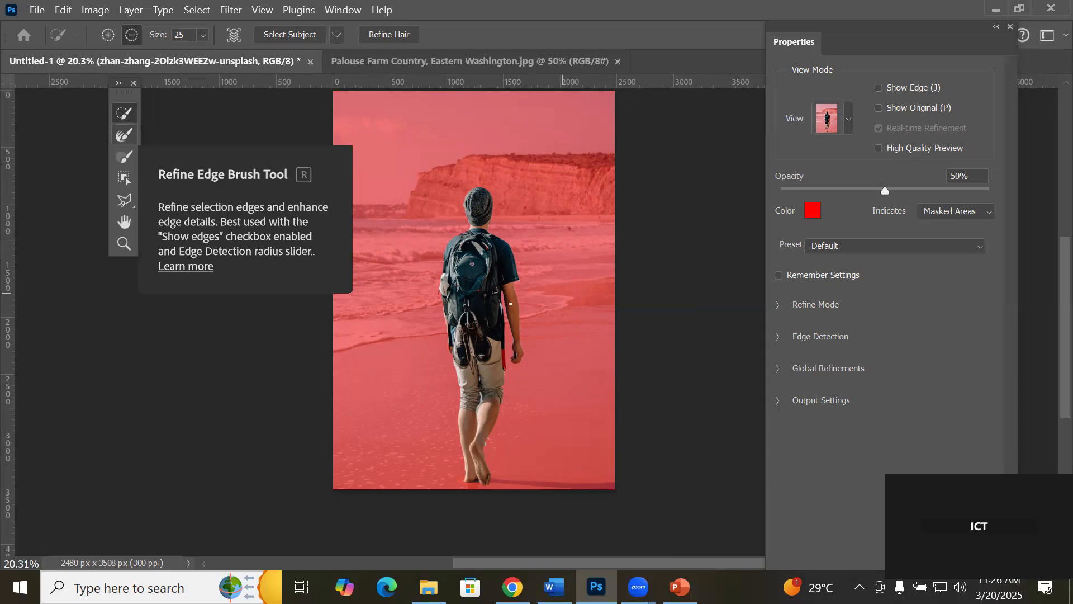
Step: Subtract the pale background bump along the outer edge of the man's right forearm with the Quick Selection tool
scroll(528, 322, "up", 4)
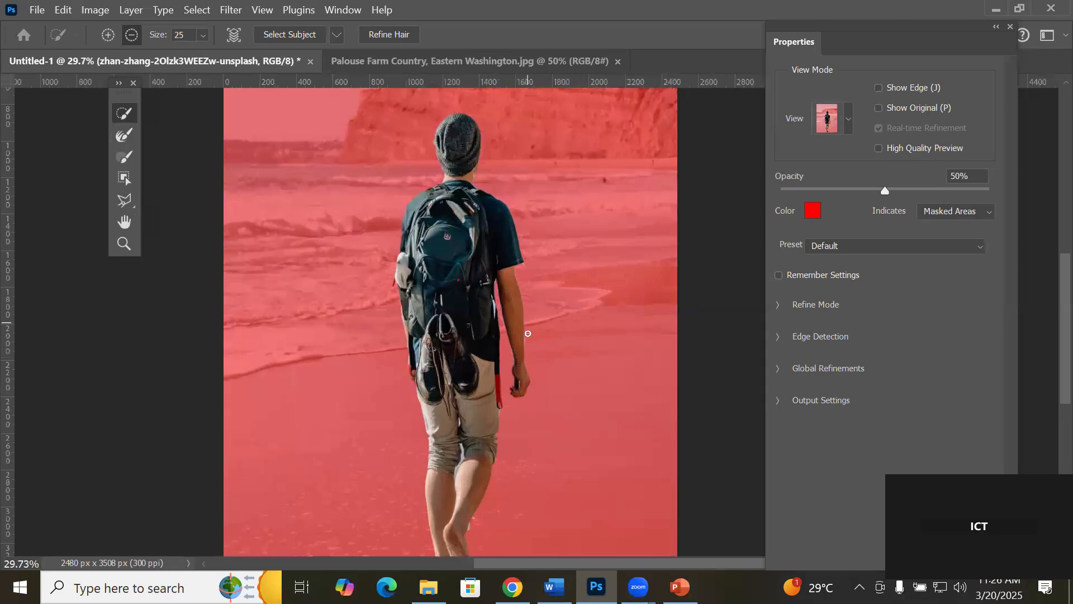
scroll(520, 413, "up", 15)
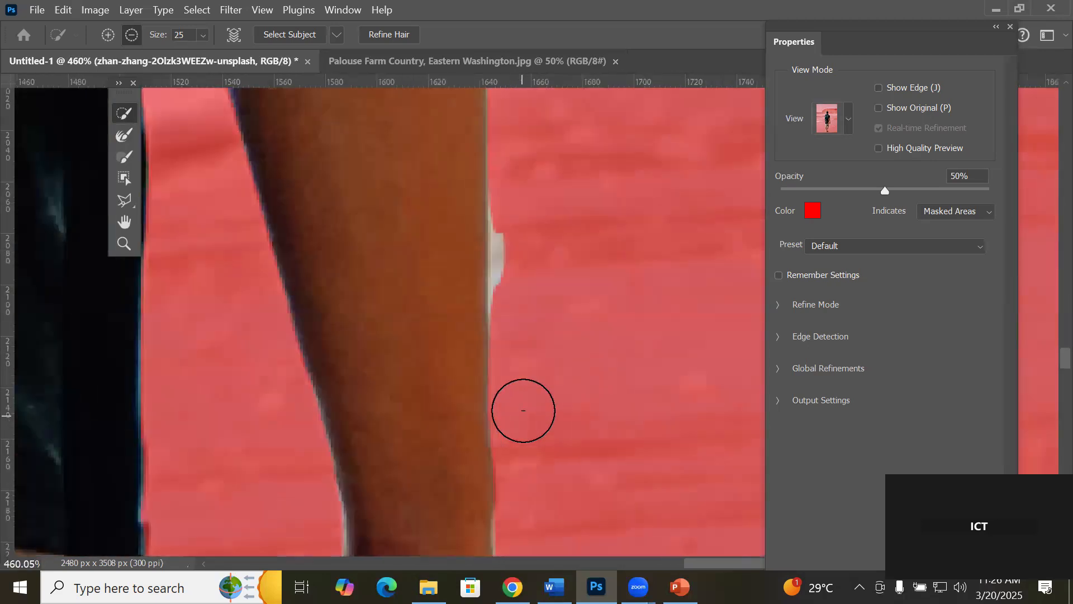
scroll(523, 411, "up", 2)
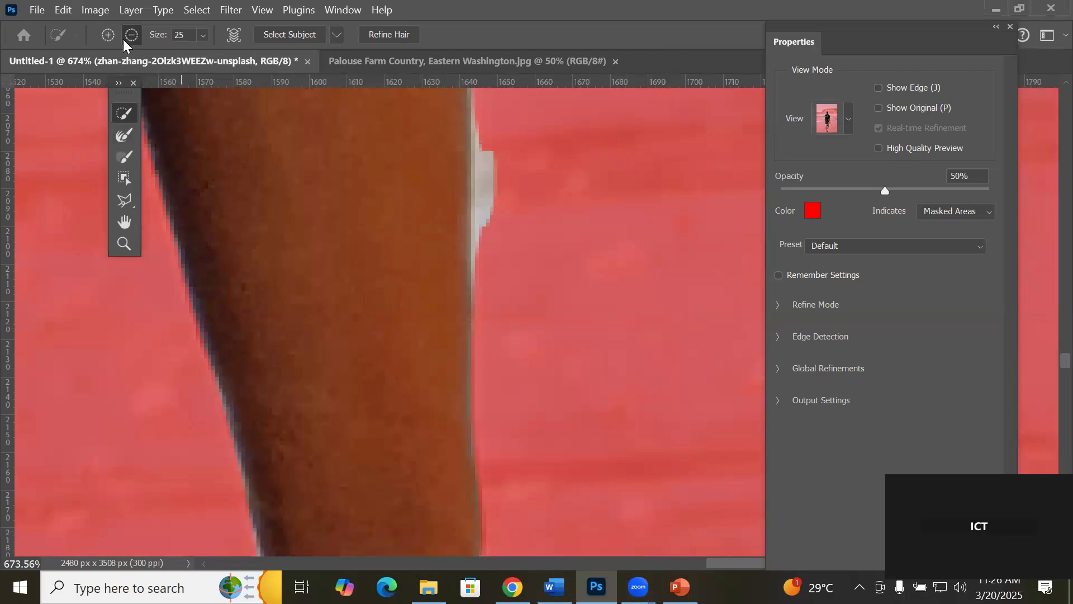
left_click(104, 33)
mouse_move(504, 196)
left_mouse_down()
mouse_move(504, 175)
mouse_move(528, 228)
mouse_move(520, 139)
mouse_move(522, 259)
mouse_move(517, 241)
left_mouse_up()
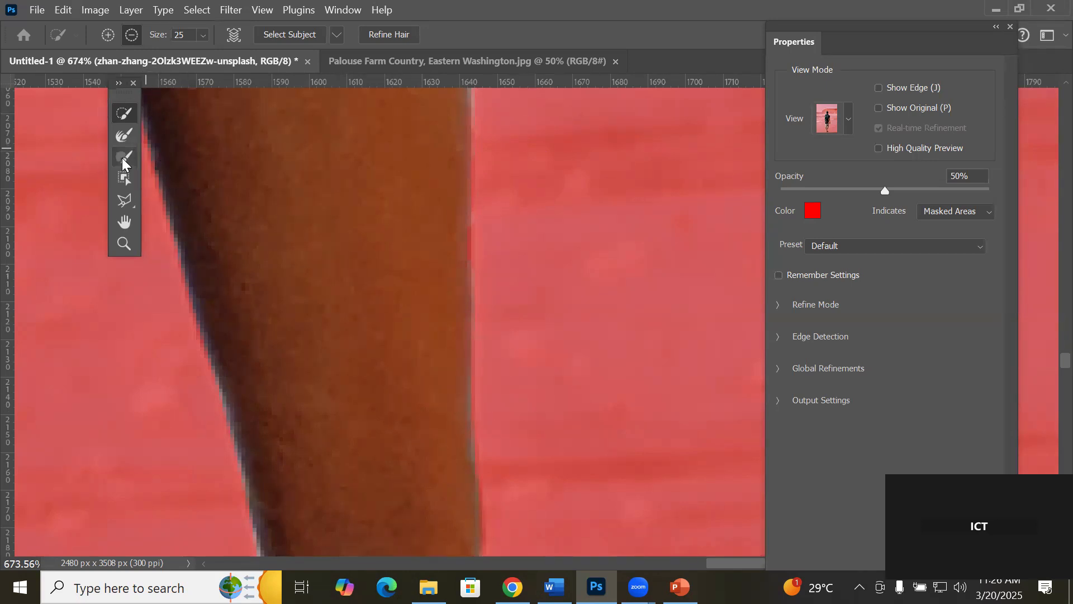
Step: Subtract the pale sliver beside the palm of the man's right hand with the Brush tool at size 2, and restore the over-erased dark edge
left_click(122, 158)
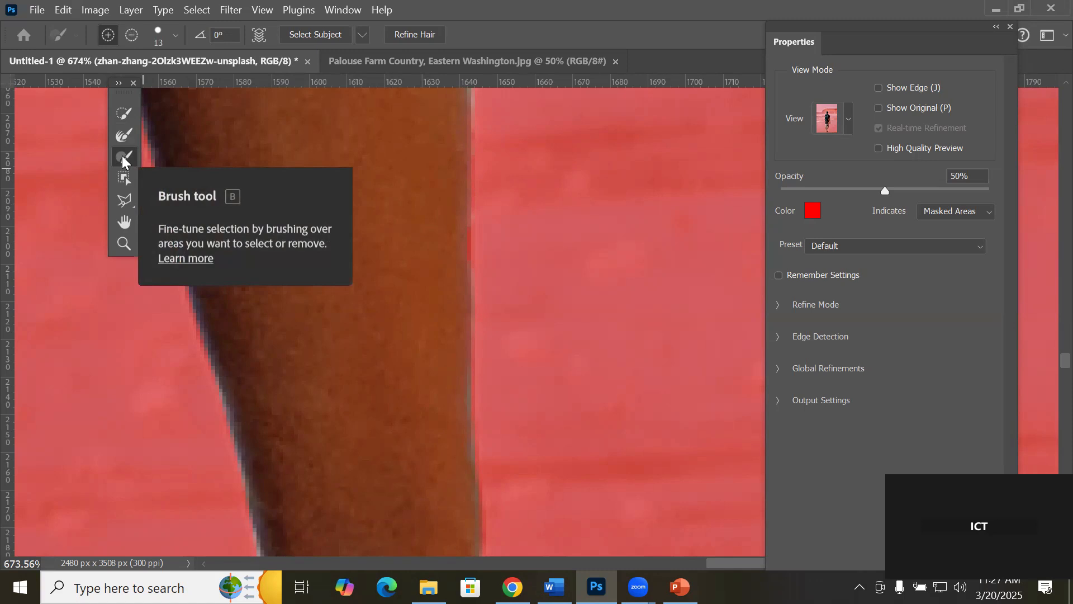
scroll(406, 241, "down", 3)
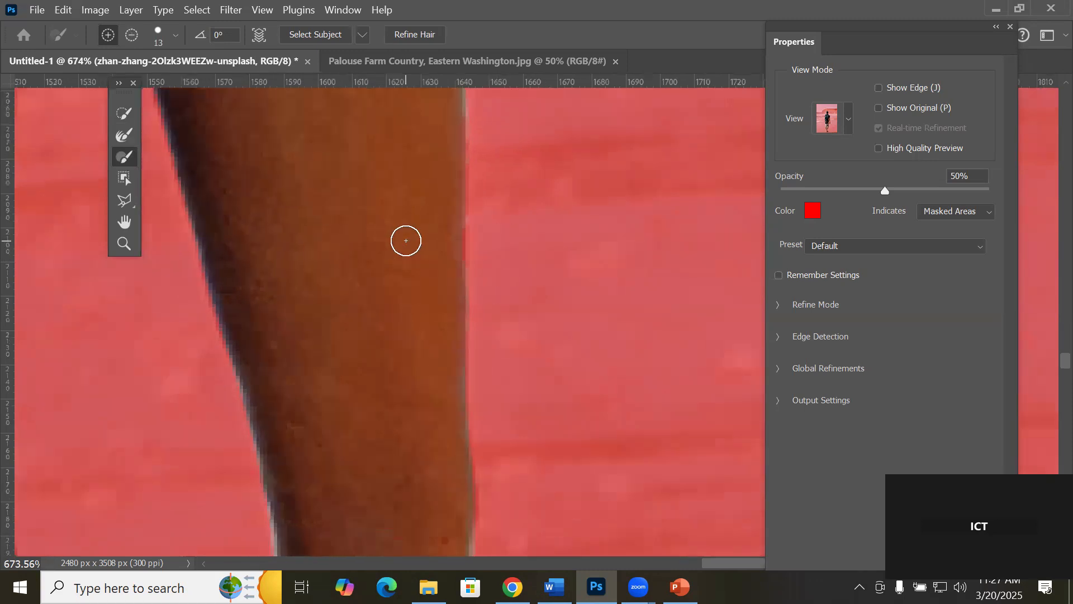
scroll(406, 241, "down", 8)
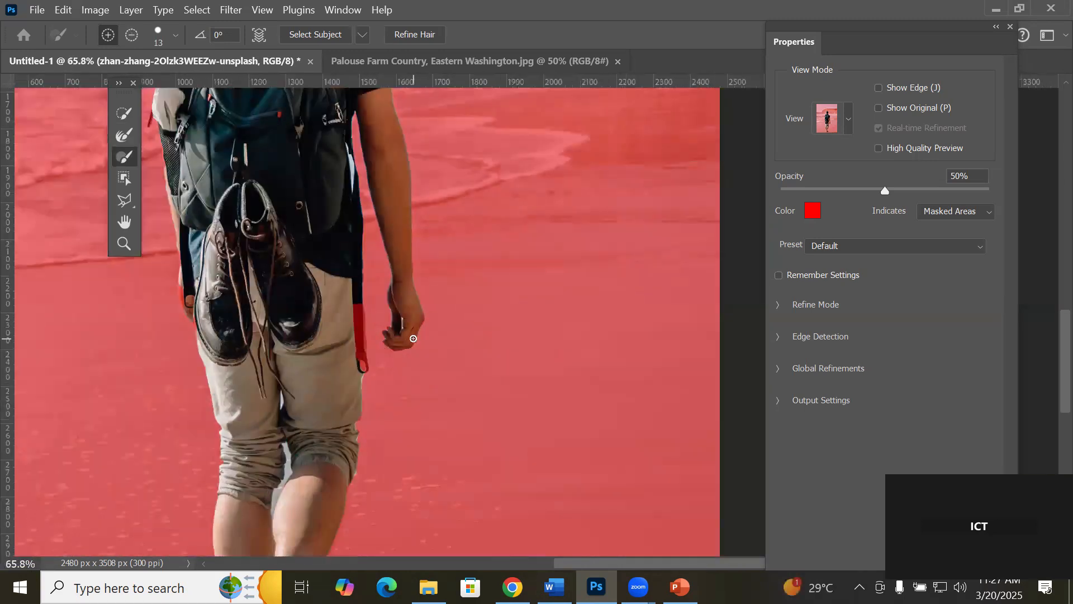
scroll(413, 339, "up", 10)
scroll(397, 210, "up", 4)
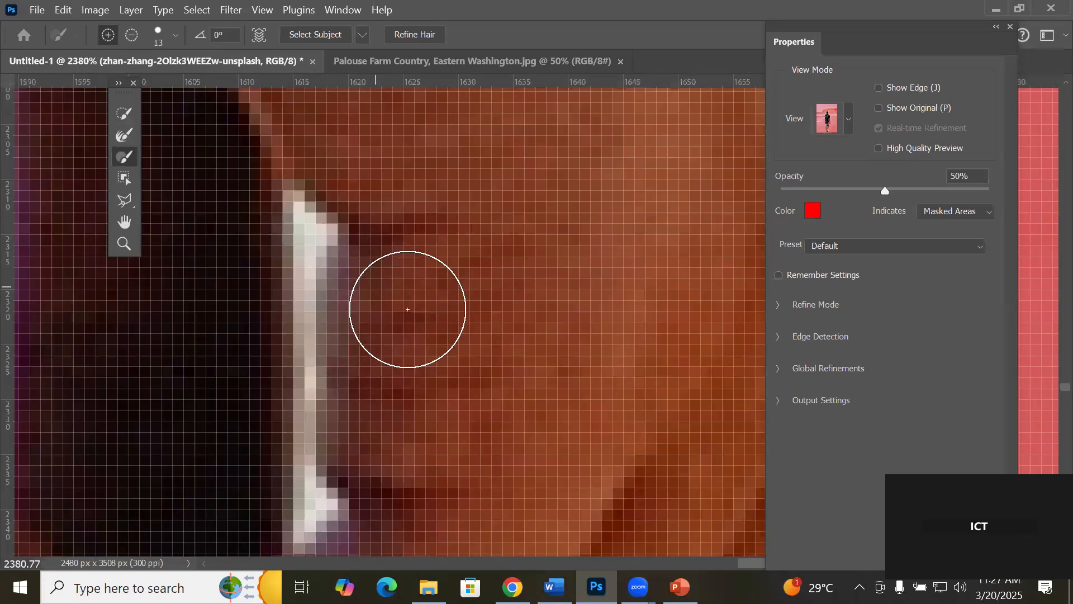
scroll(257, 322, "down", 2)
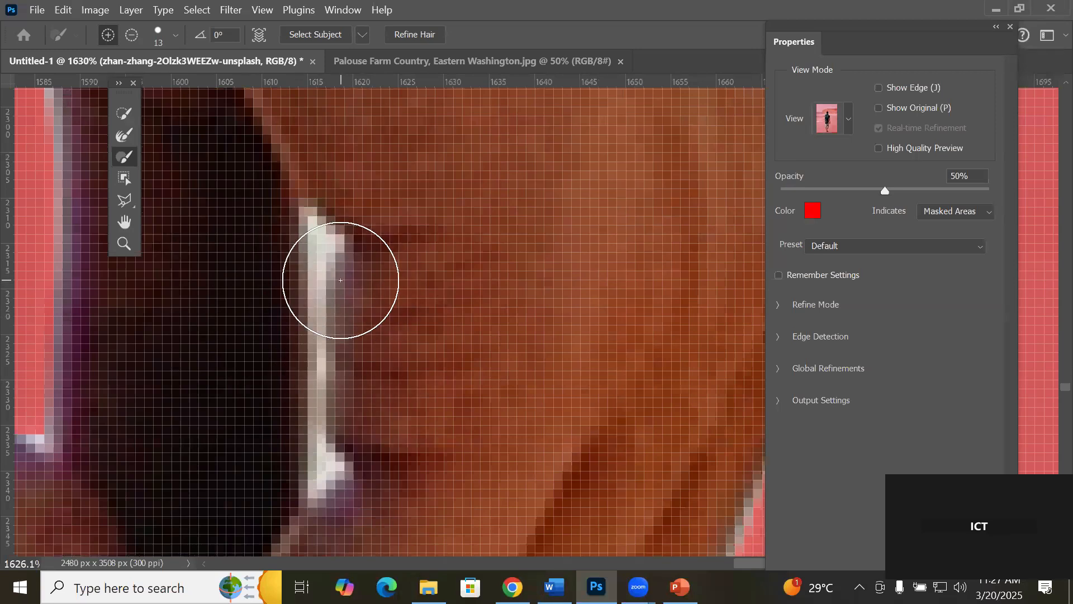
key("[")
key("[")
key("[")
key("[")
key("[")
key("[")
key("[")
key("[")
key("[")
key("[")
key("[")
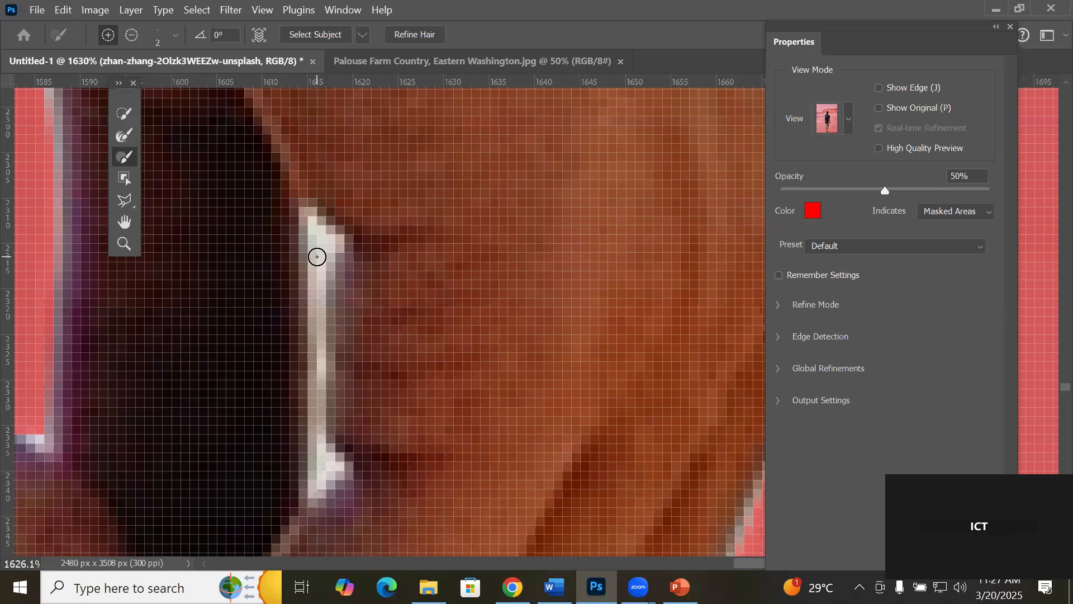
left_click(134, 37)
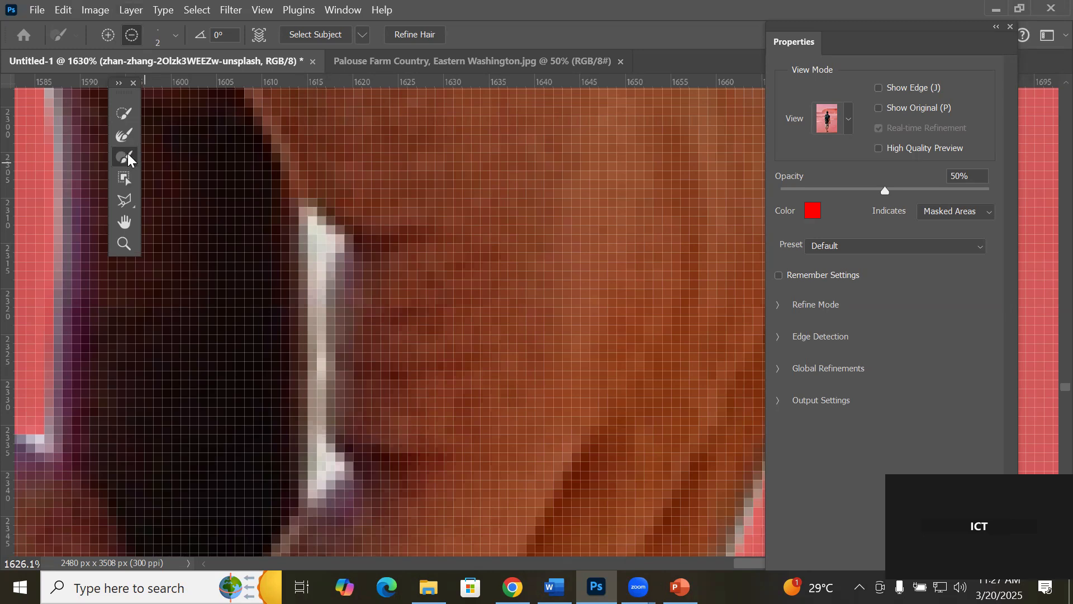
mouse_move(316, 233)
left_mouse_down()
mouse_move(310, 272)
mouse_move(326, 326)
mouse_move(319, 383)
mouse_move(320, 485)
left_mouse_up()
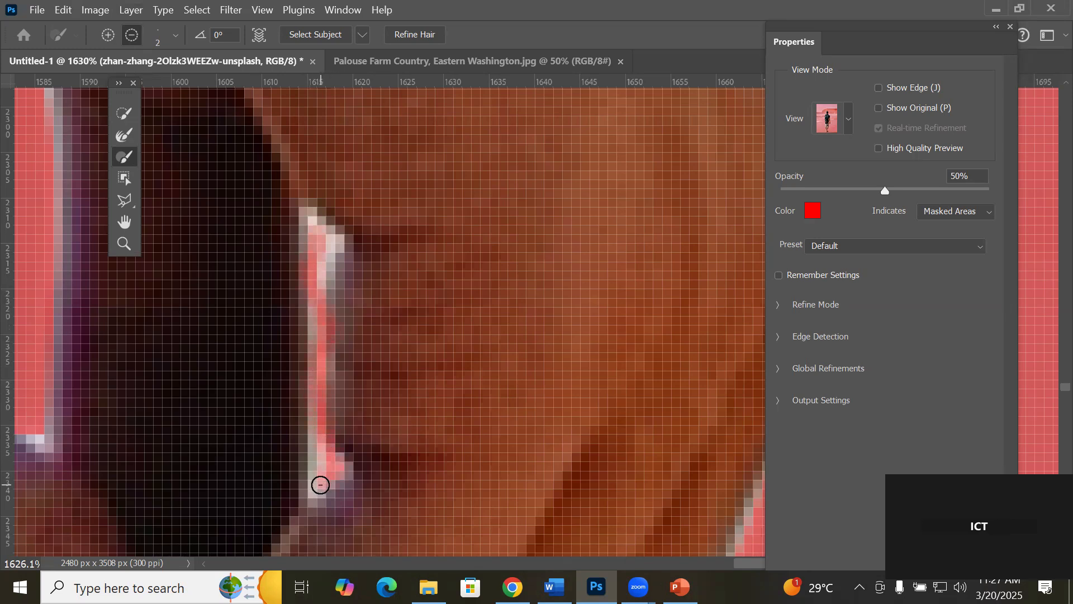
mouse_move(343, 265)
left_mouse_down()
mouse_move(337, 242)
mouse_move(321, 257)
mouse_move(328, 290)
mouse_move(317, 225)
mouse_move(309, 352)
mouse_move(311, 324)
mouse_move(316, 343)
mouse_move(297, 402)
mouse_move(304, 495)
mouse_move(302, 486)
left_mouse_up()
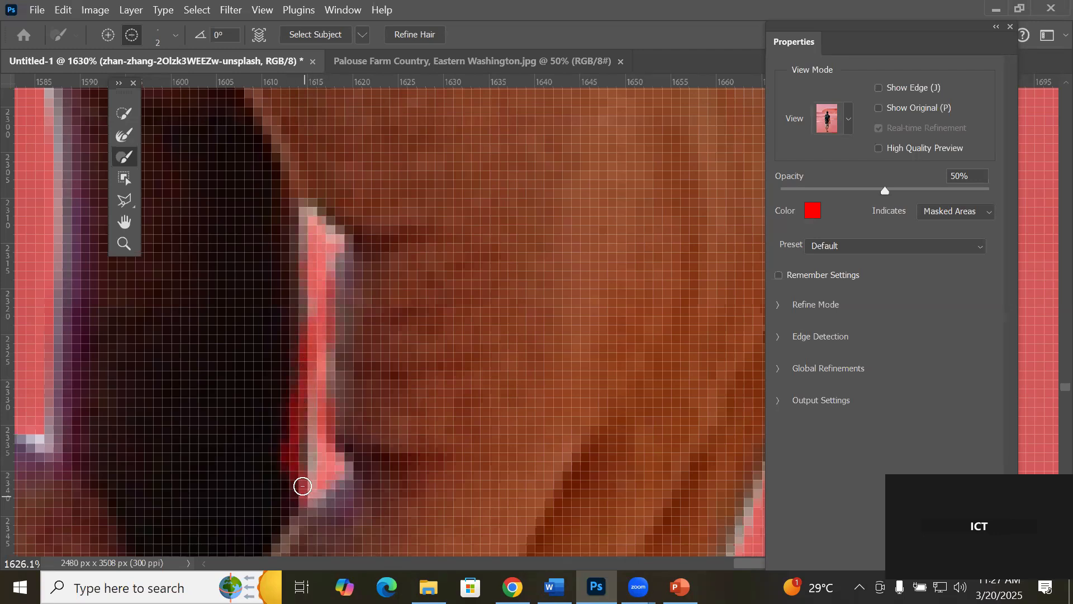
left_click(106, 35)
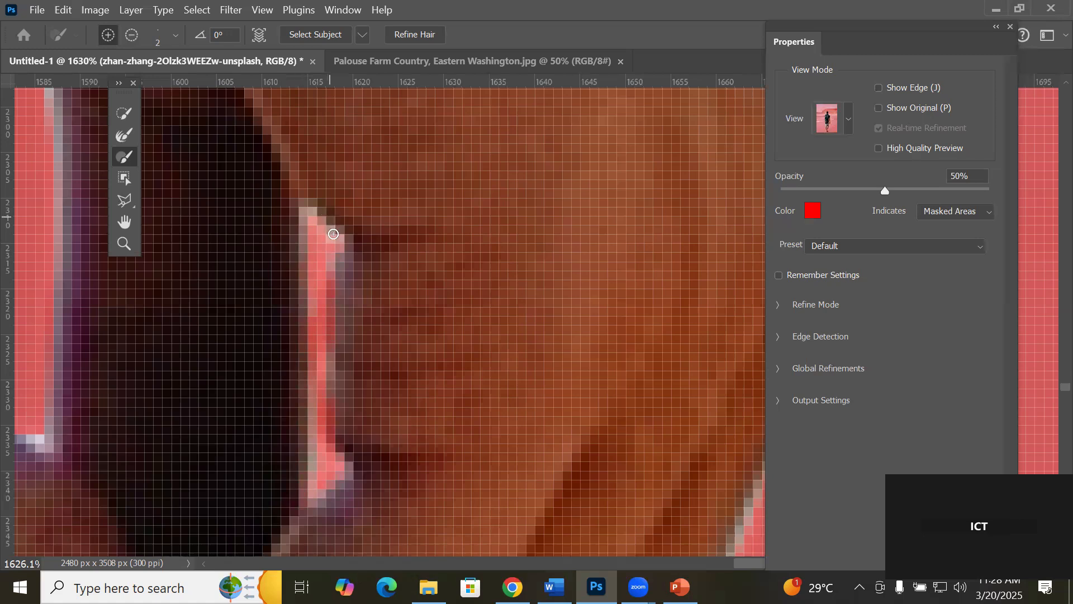
Step: Add the missed fingertip of the man's right hand back to the selection with the Brush tool at size 2
scroll(261, 272, "down", 1)
scroll(194, 363, "down", 5)
scroll(194, 362, "up", 1)
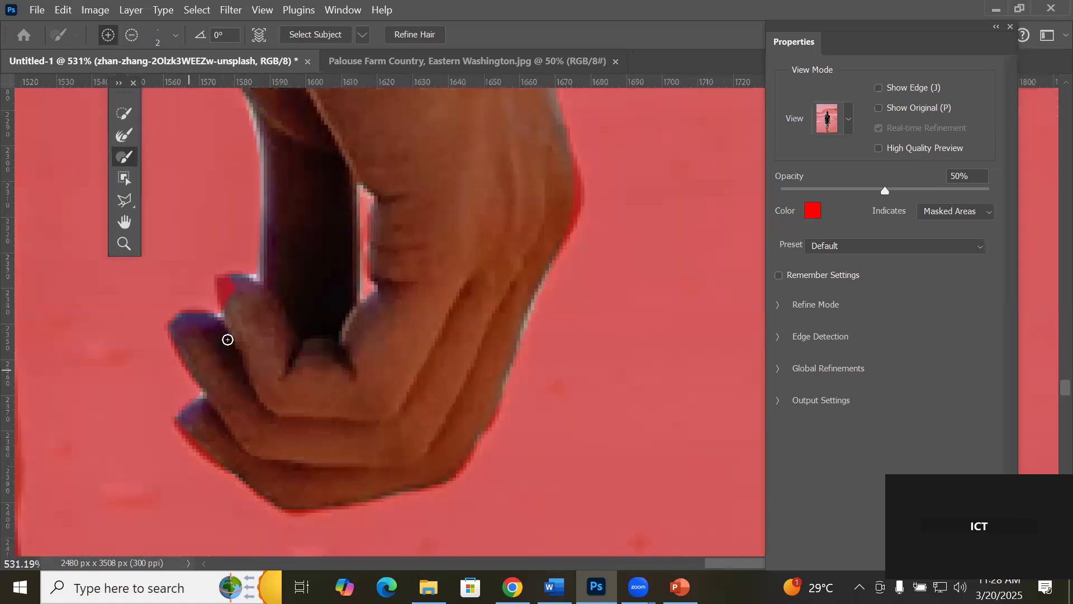
scroll(227, 338, "up", 4)
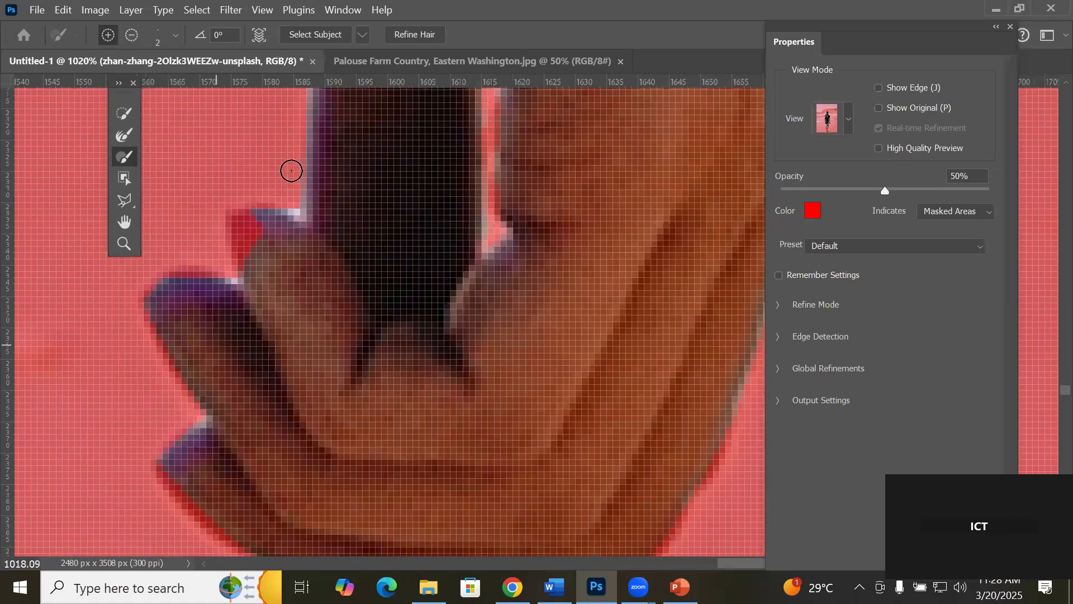
scroll(226, 433, "up", 2)
scroll(211, 350, "up", 2)
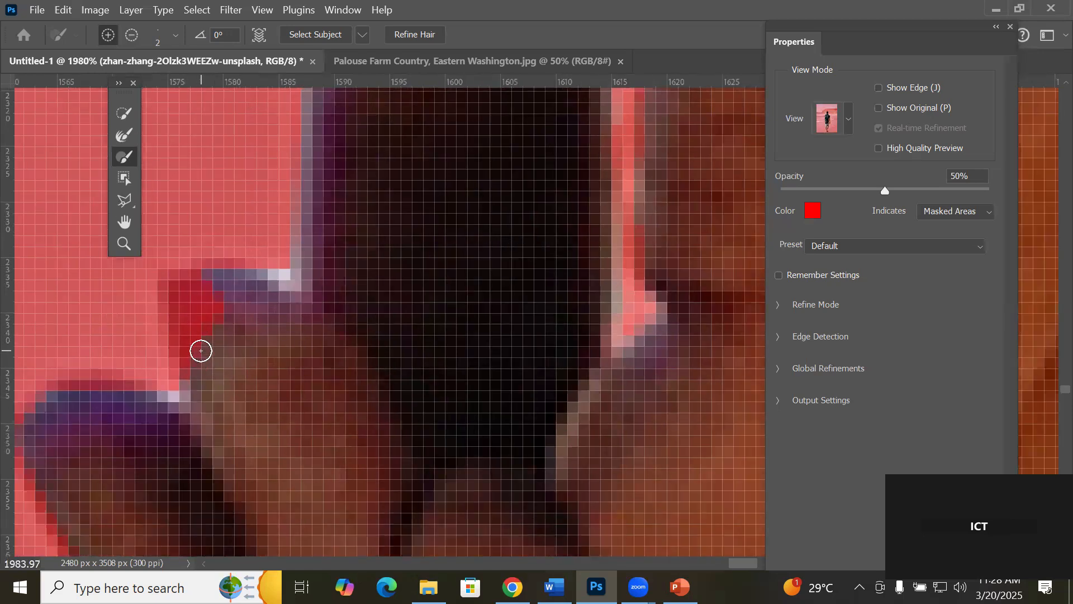
mouse_move(201, 351)
left_mouse_down()
mouse_move(215, 305)
mouse_move(206, 298)
mouse_move(202, 308)
mouse_move(204, 348)
mouse_move(213, 296)
mouse_move(215, 346)
mouse_move(216, 288)
mouse_move(211, 339)
mouse_move(205, 274)
mouse_move(196, 299)
mouse_move(219, 371)
left_mouse_up()
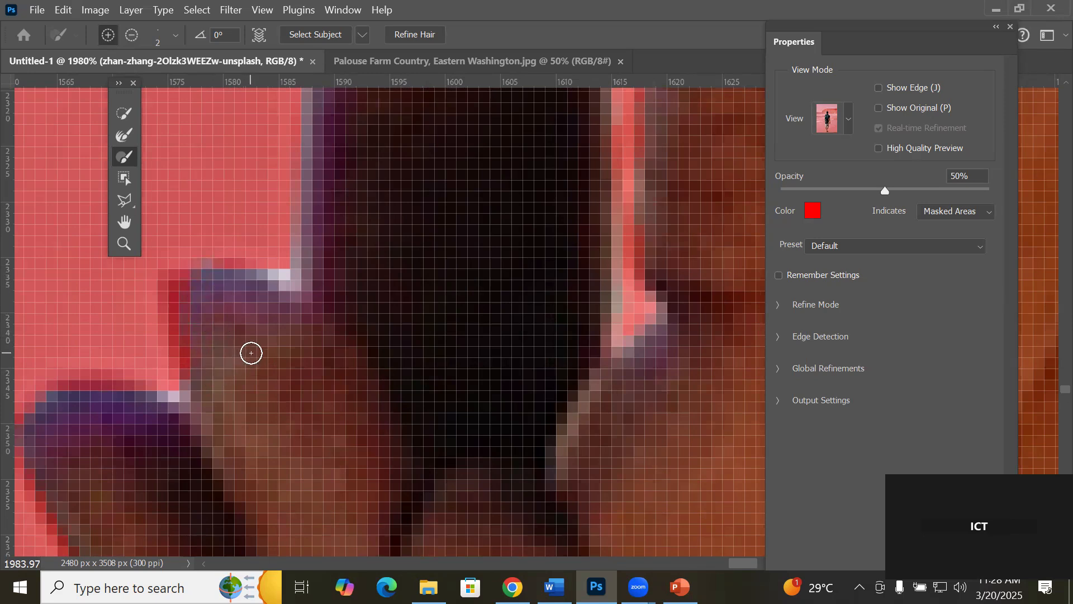
Step: Subtract the upper part of the background gap between the rolled trouser cuffs with the Brush tool at size 9
scroll(255, 354, "down", 2)
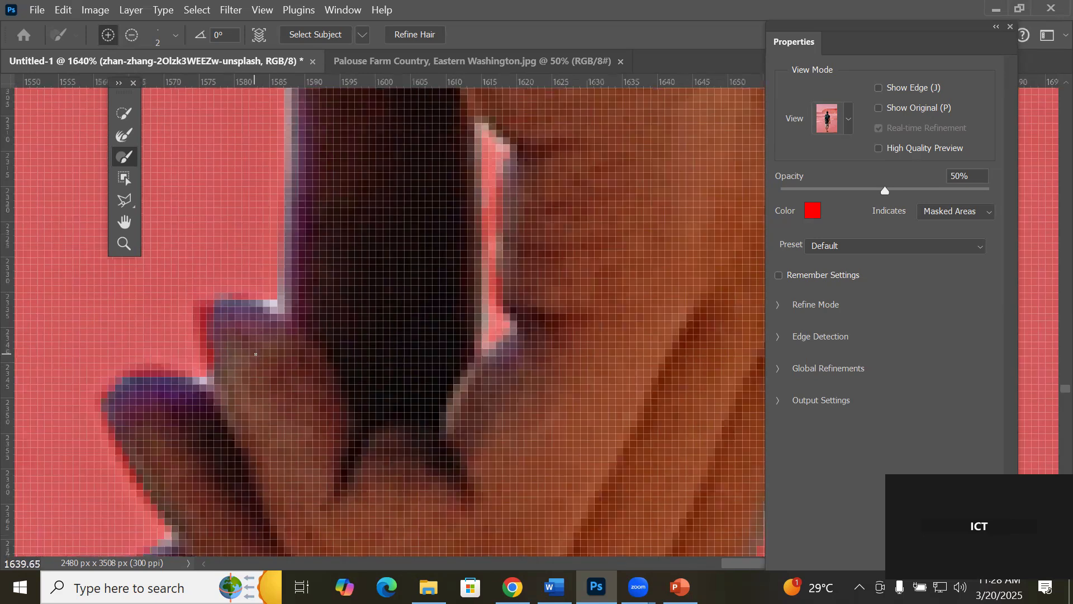
scroll(142, 514, "down", 10)
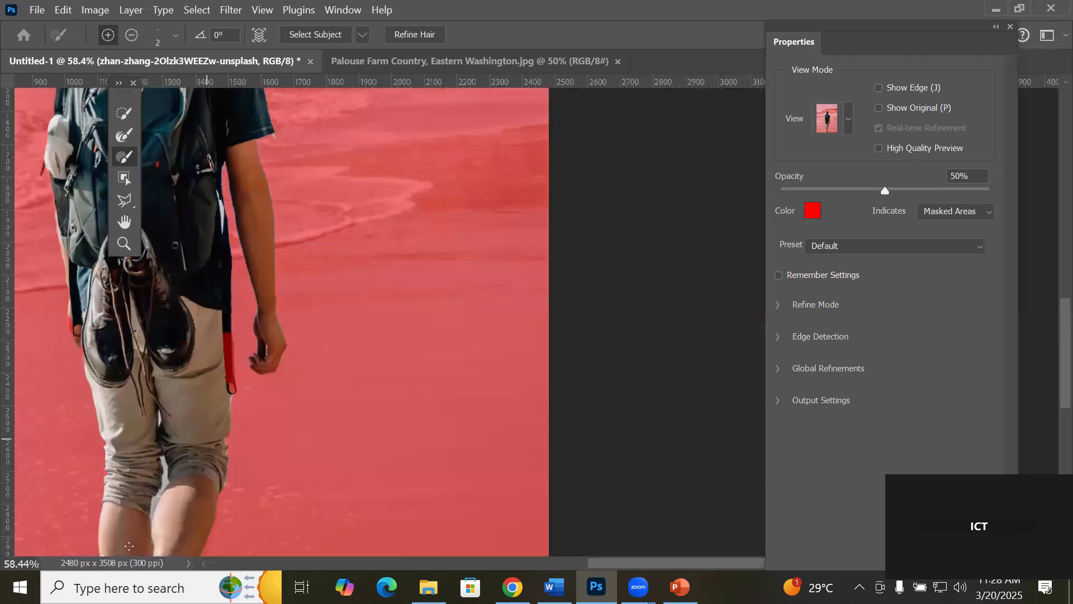
scroll(143, 514, "up", 5)
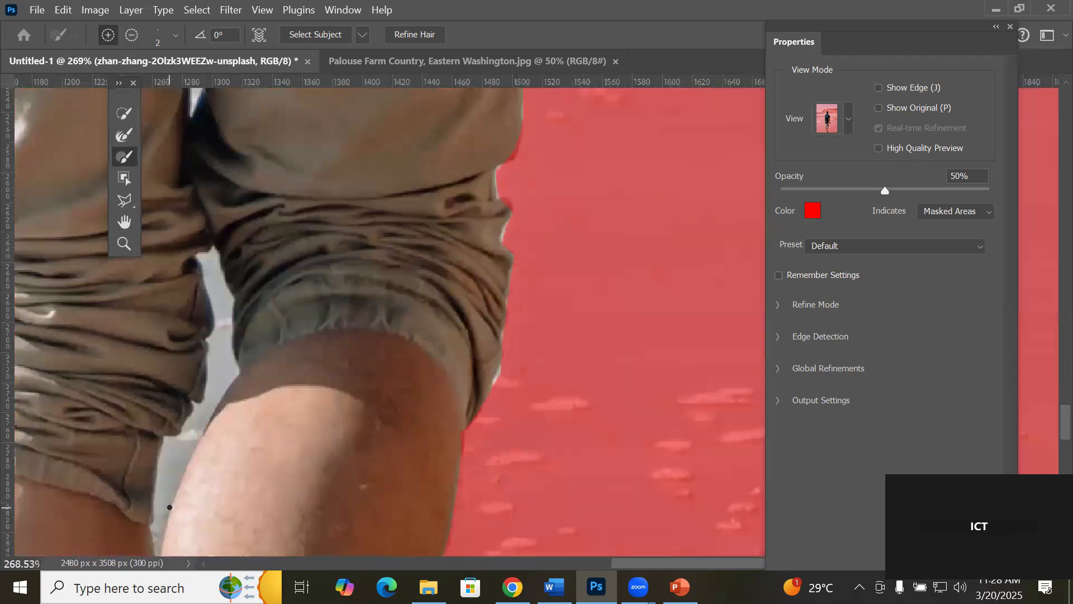
scroll(169, 507, "up", 2)
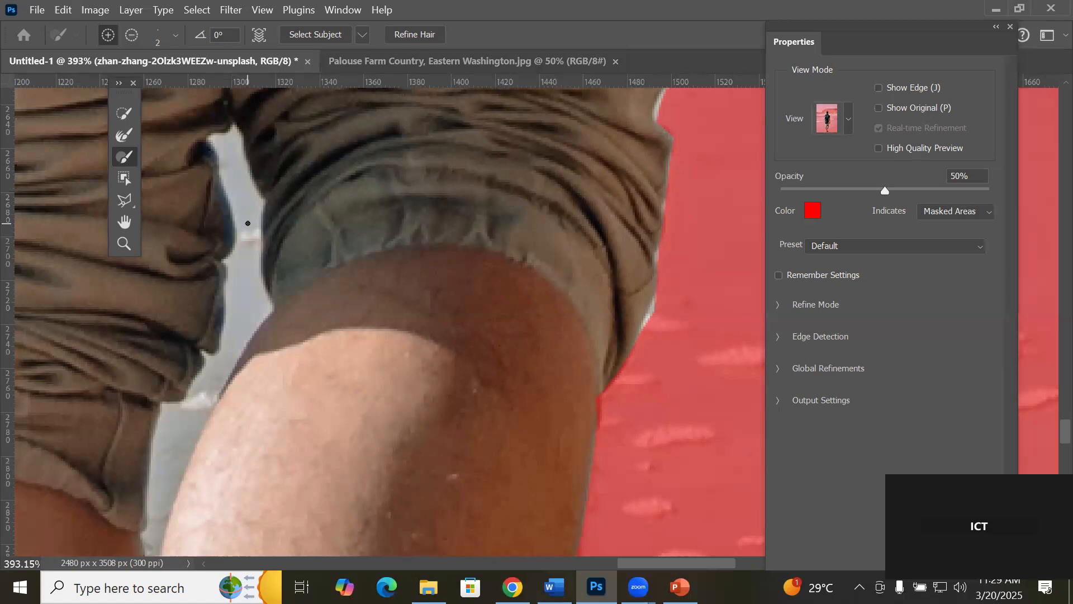
left_click(126, 114)
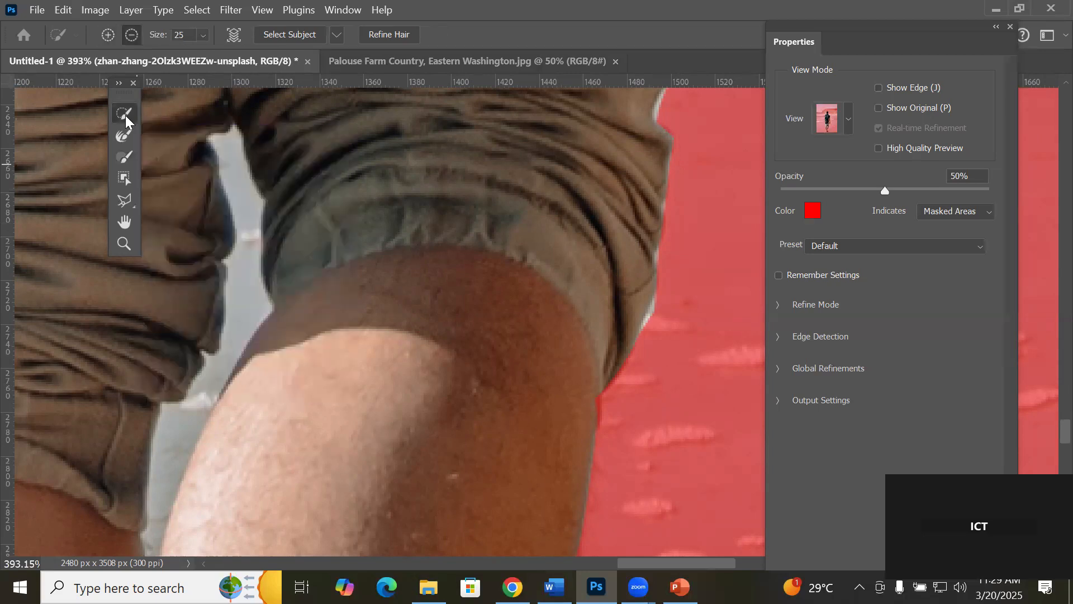
left_click(123, 157)
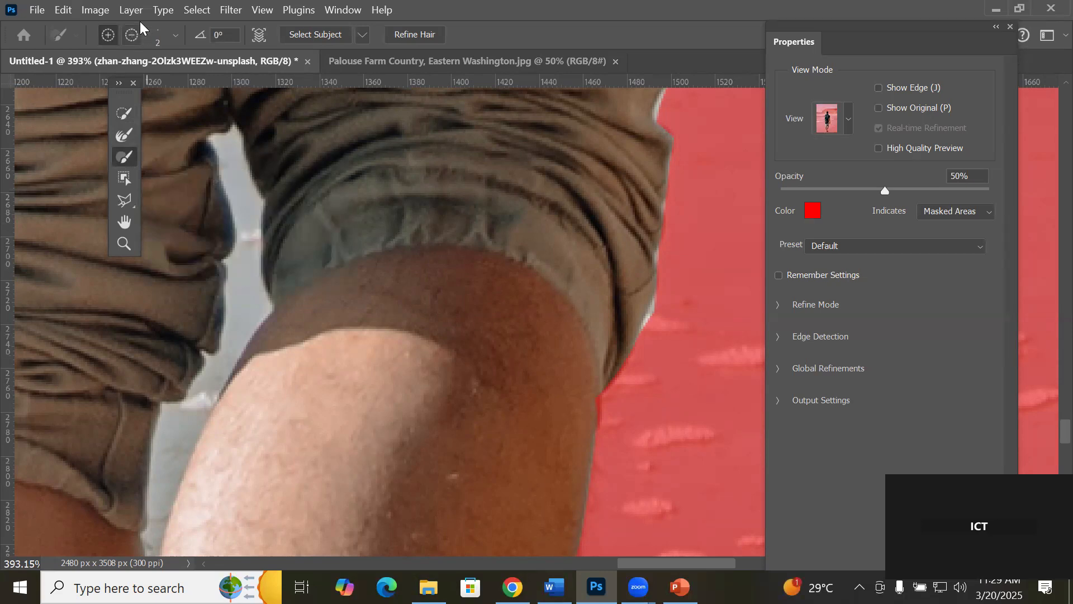
left_click(132, 35)
key("bracketright")
key("bracketright")
key("bracketright")
key("bracketright")
key("bracketright")
key("bracketright")
key("bracketright")
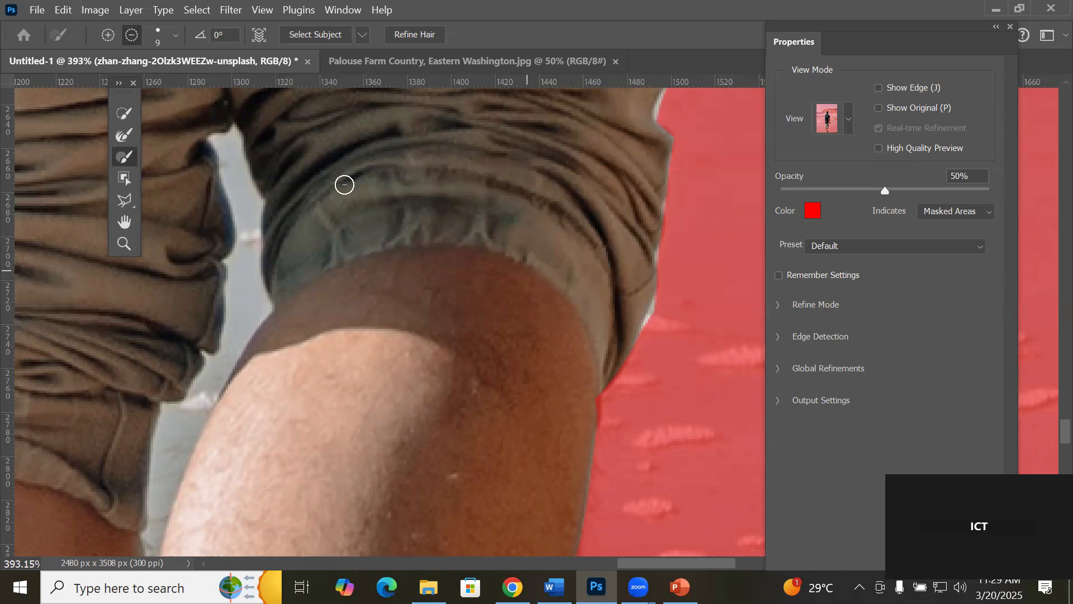
left_click(228, 150)
left_click_drag(245, 185, 227, 267)
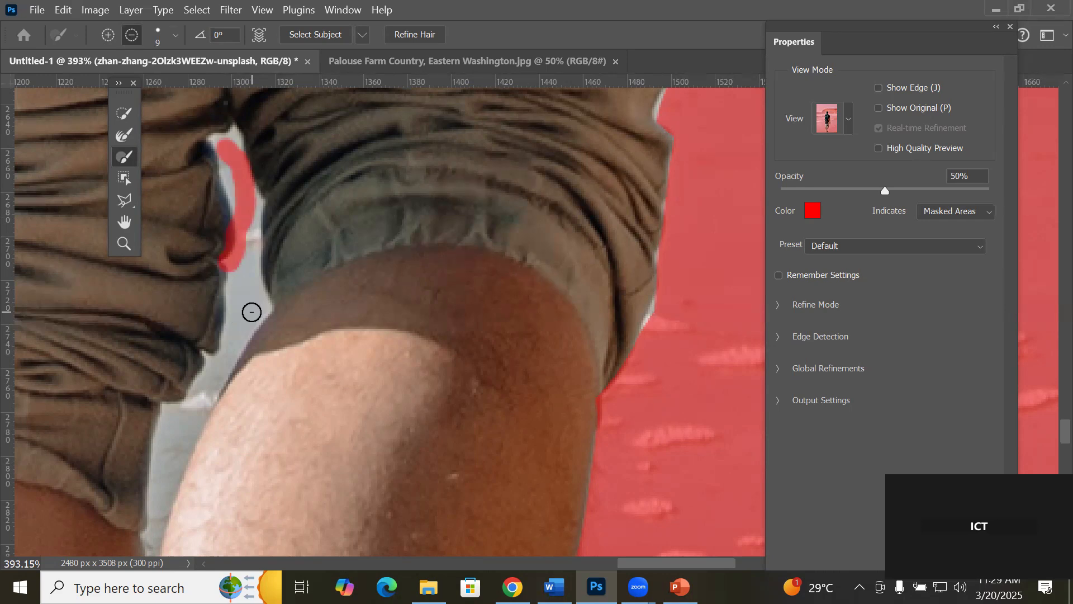
Step: Subtract the rest of the background gap between the knees with the Quick Selection tool, reducing its size to 9
left_click(123, 117)
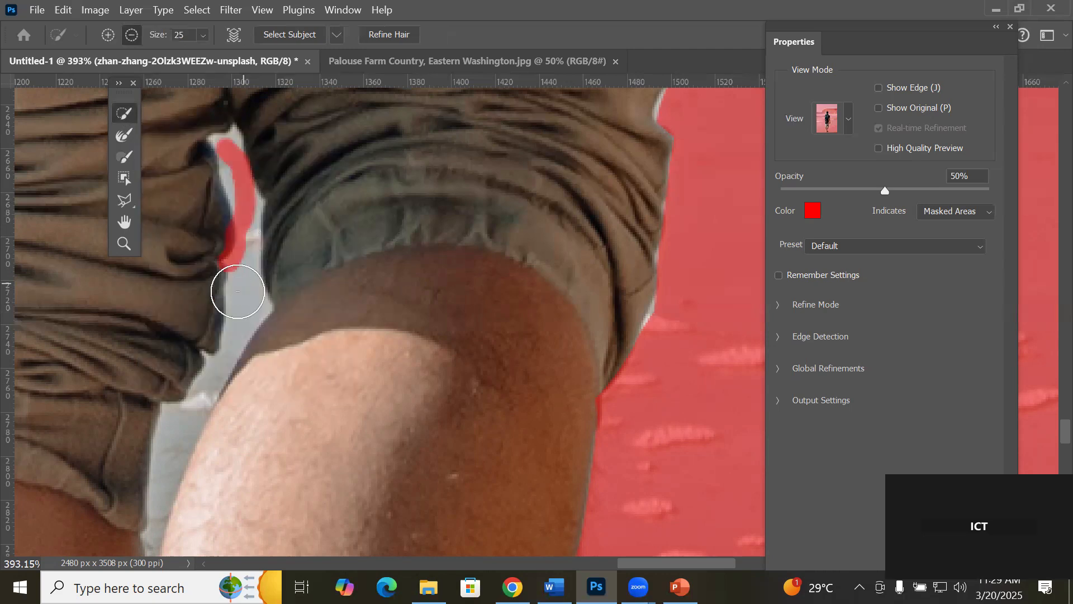
key("bracketleft")
key("bracketleft")
left_click_drag(246, 286, 233, 328)
key("bracketleft")
key("bracketleft")
mouse_move(182, 426)
left_mouse_down()
mouse_move(159, 515)
mouse_move(168, 468)
left_mouse_up()
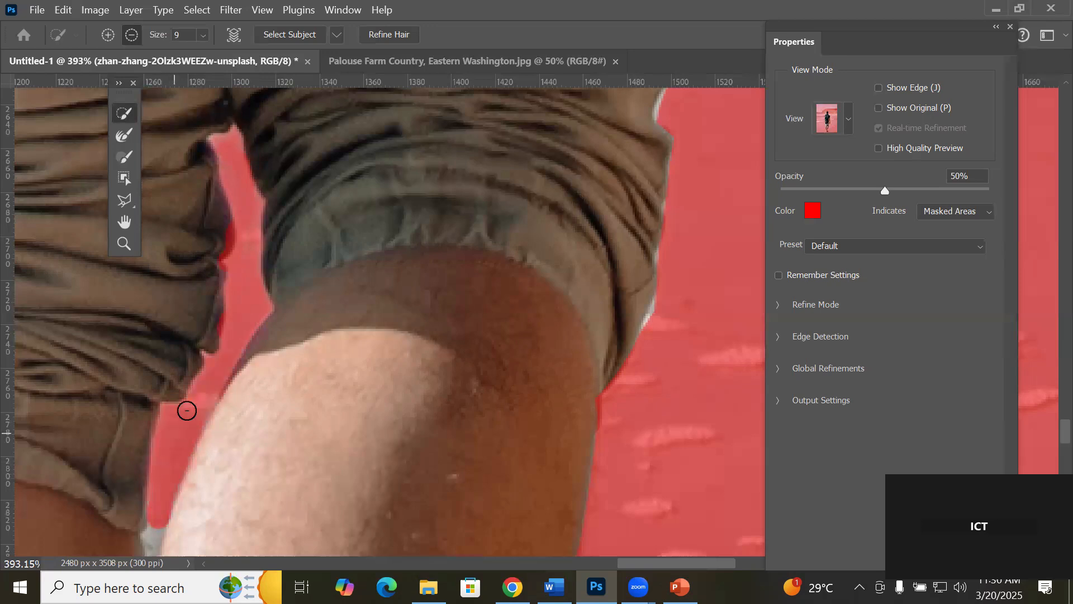
Step: Subtract the narrow lower tip of the gap between the calves, just below the left trouser cuff
scroll(283, 235, "down", 2)
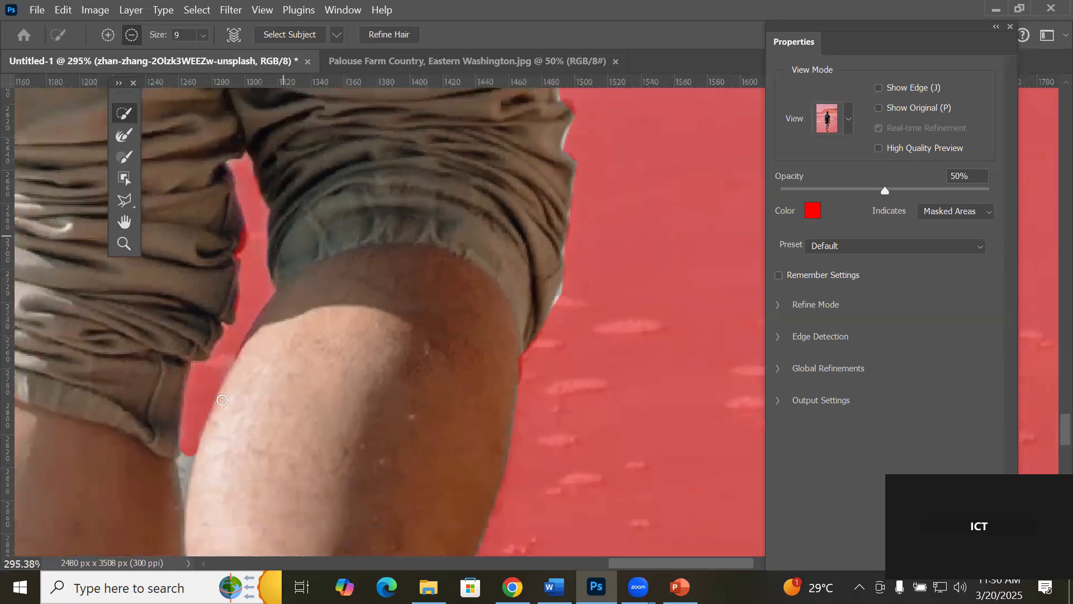
scroll(199, 468, "down", 1)
scroll(204, 458, "up", 5)
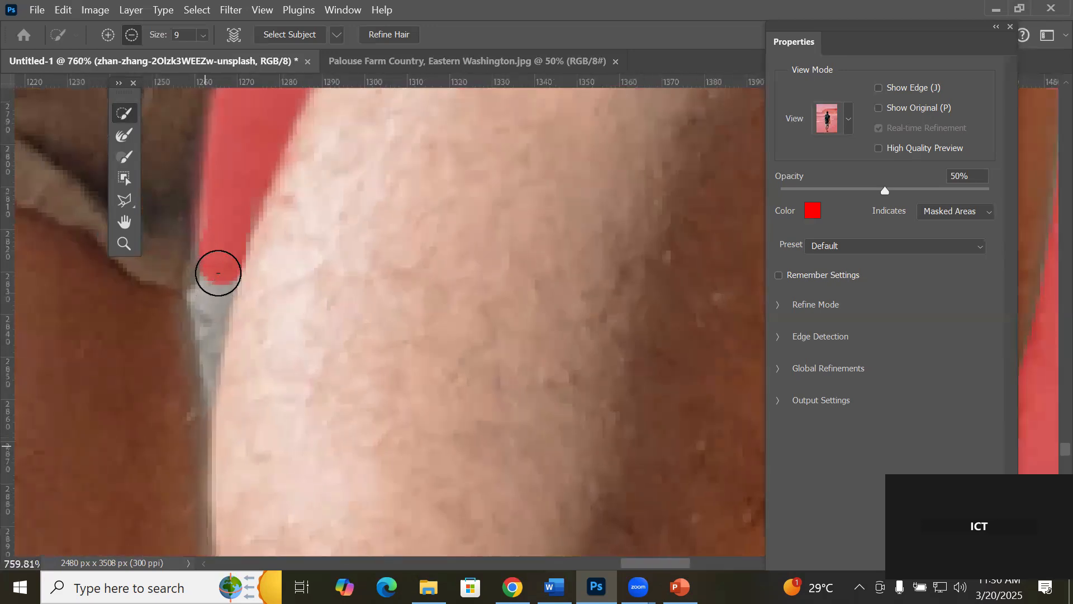
scroll(218, 273, "up", 1)
left_click(218, 273)
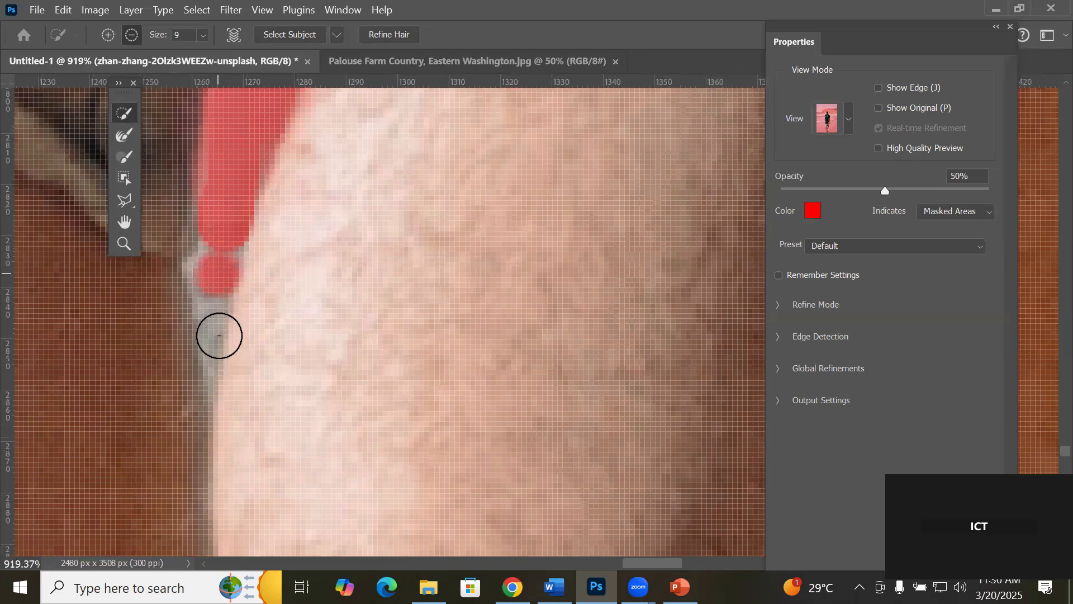
Step: Subtract the small background gap between the thighs beside the hanging shoelace with the Quick Selection tool at size 6
scroll(272, 364, "down", 4)
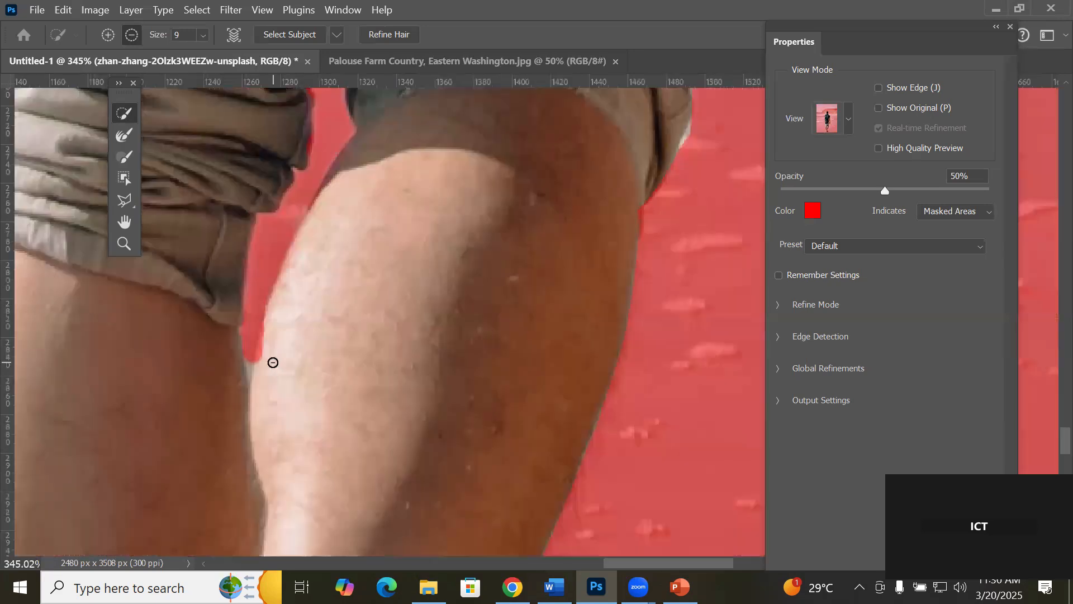
scroll(272, 362, "down", 4)
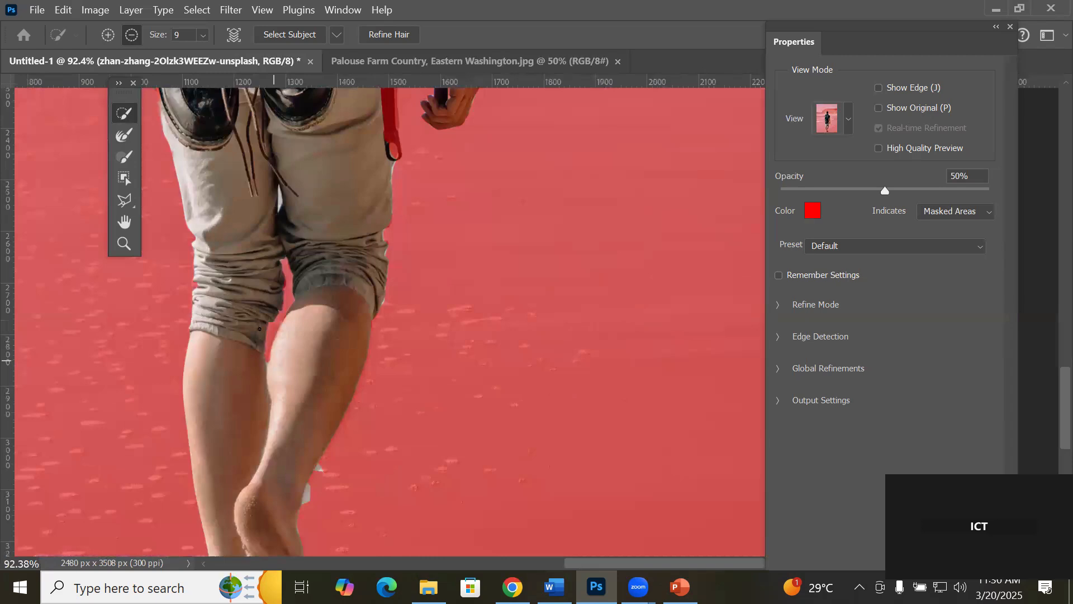
scroll(260, 329, "down", 2)
scroll(265, 228, "up", 6)
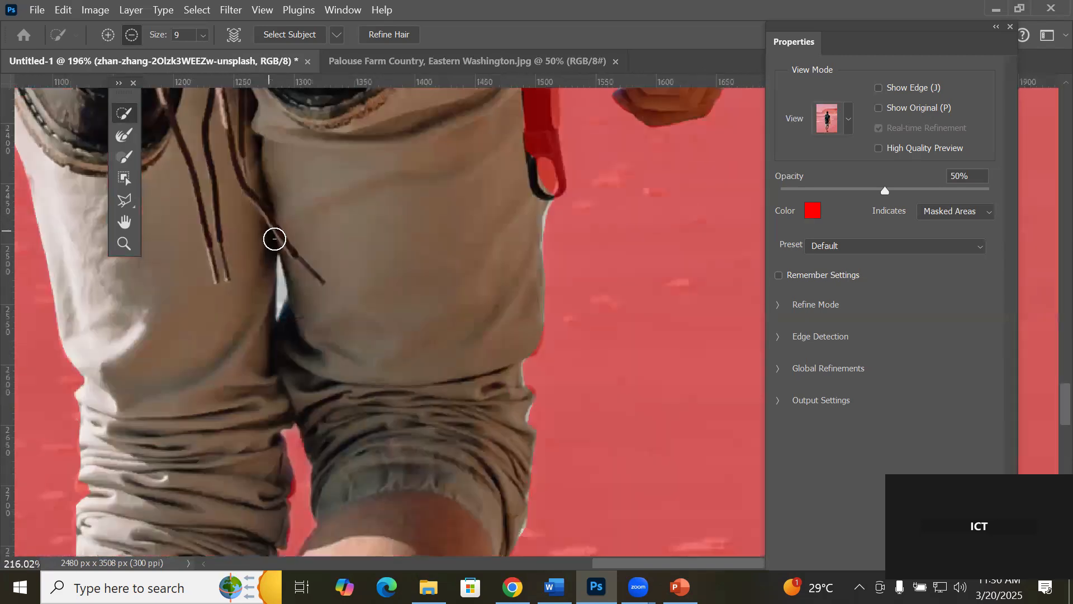
scroll(274, 239, "up", 5)
key("bracketleft")
key("bracketleft")
key("bracketleft")
left_click_drag(294, 333, 287, 459)
left_click(292, 303)
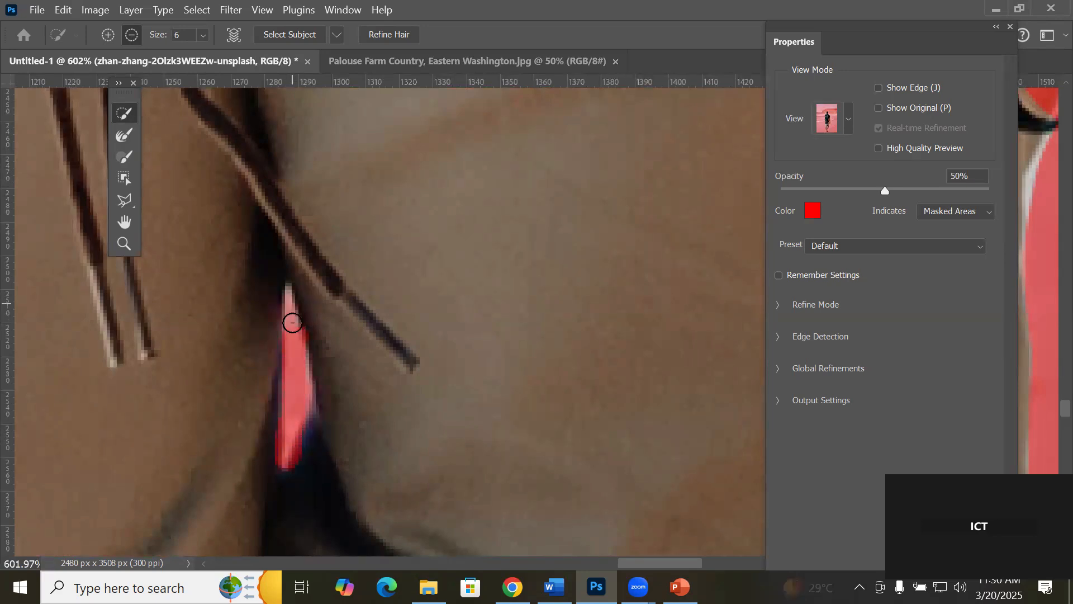
Step: Keep Selection as the output type in the output settings for the refined mask
scroll(302, 371, "down", 6)
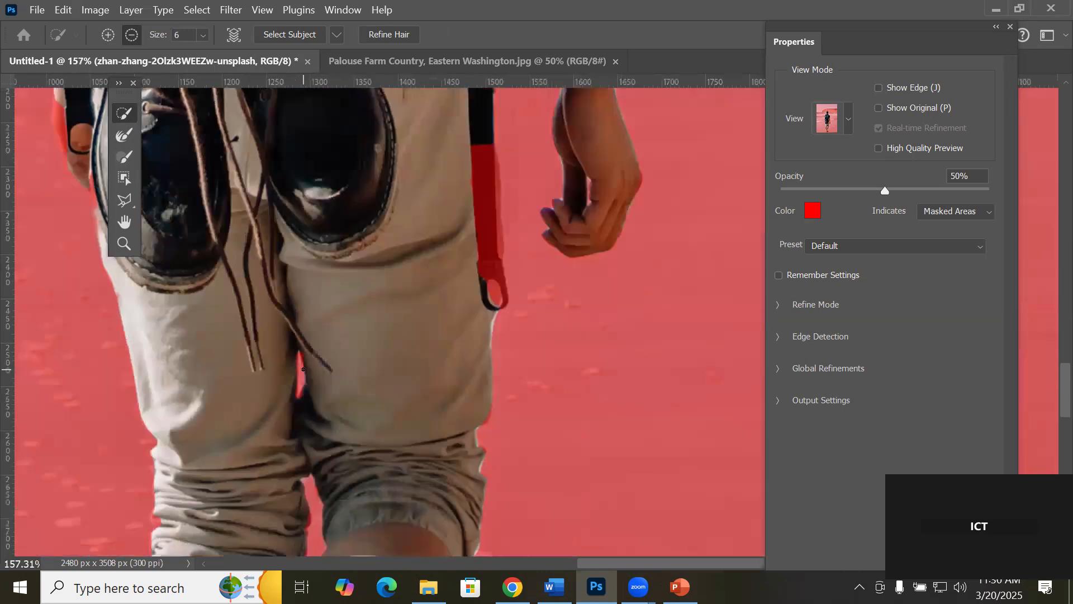
scroll(303, 370, "down", 4)
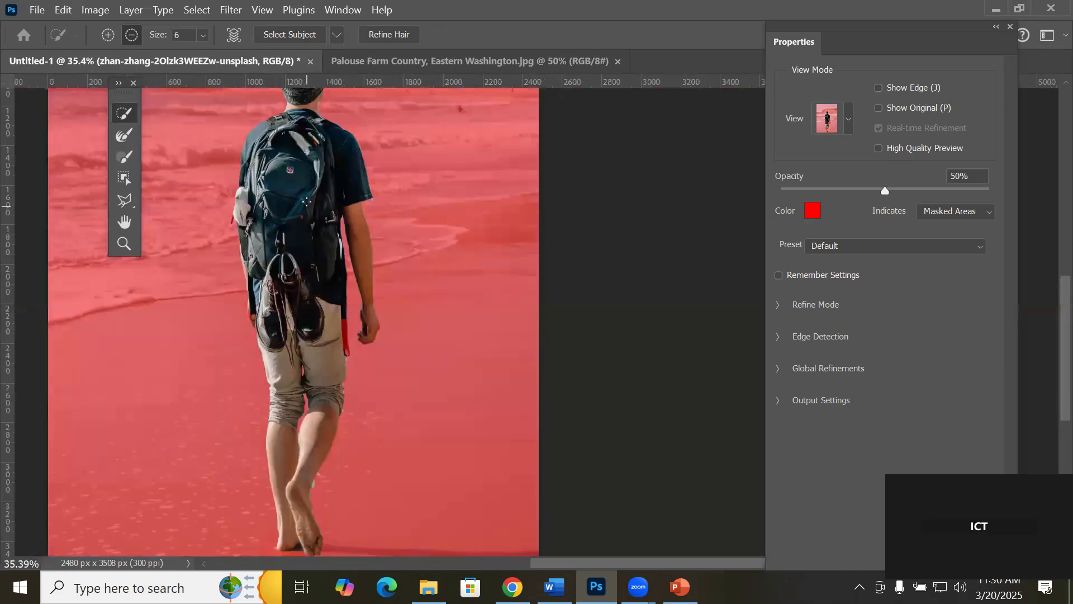
scroll(306, 202, "down", 3)
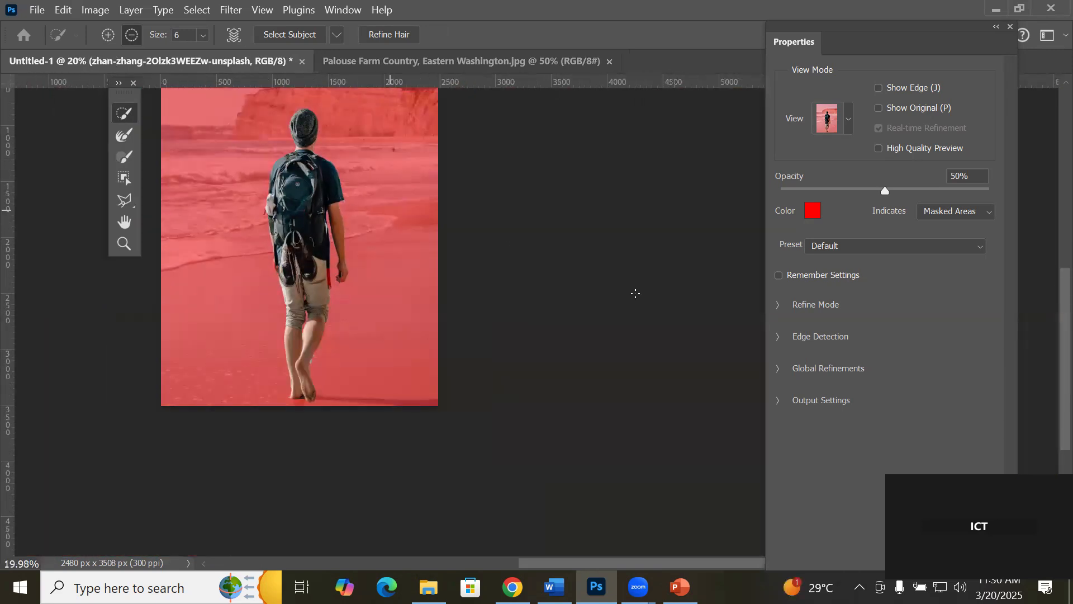
left_click(778, 400)
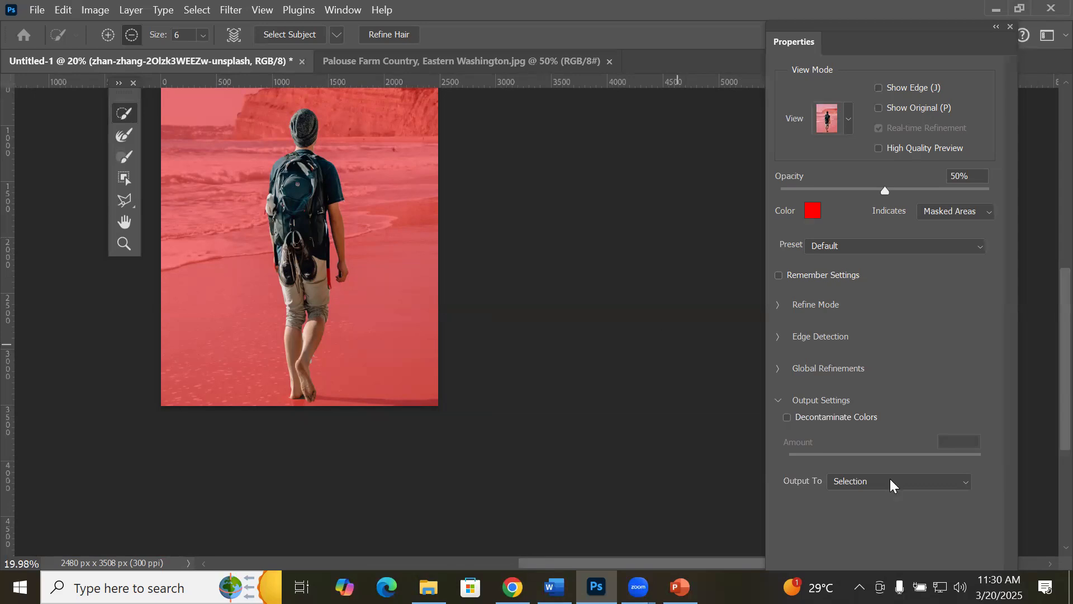
left_click(918, 481)
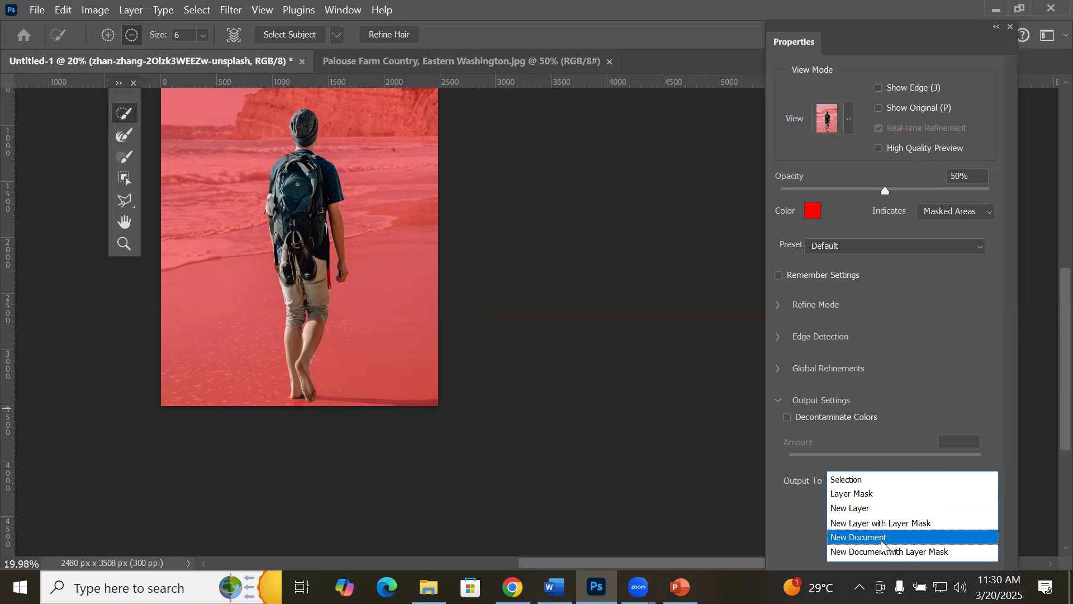
left_click(866, 478)
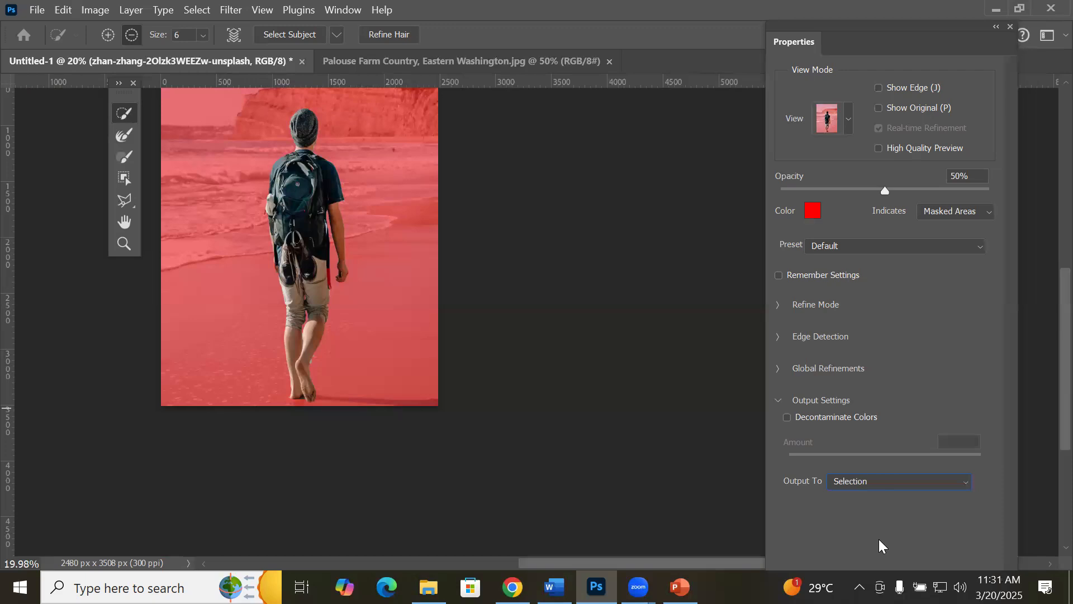
Step: Unlock and move the Windows taskbar to uncover the bottom of the workspace, and apply the refinement as a selection
right_click(732, 585)
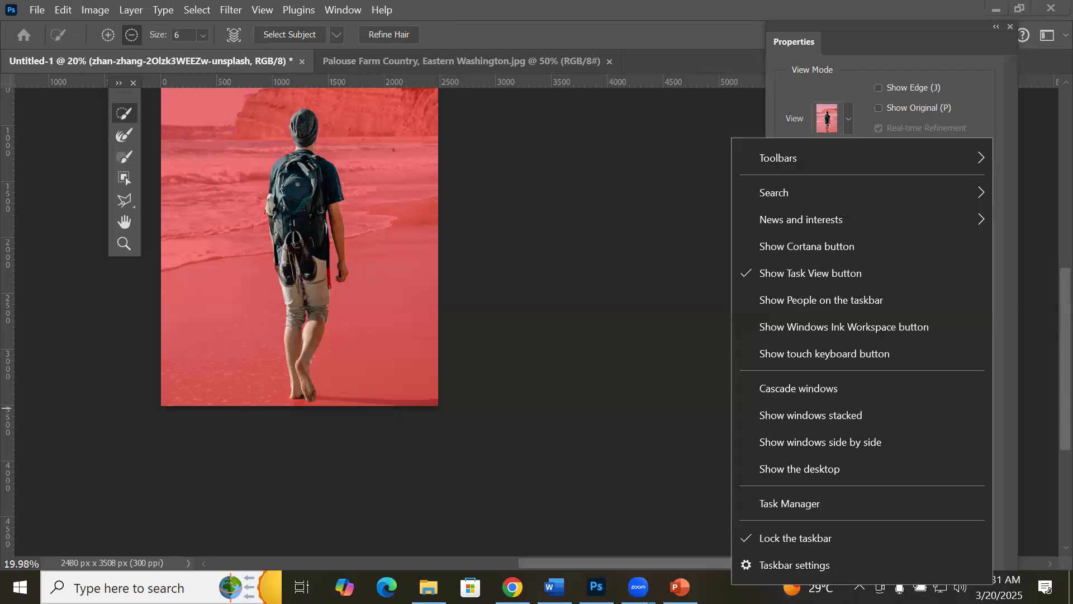
left_click(759, 542)
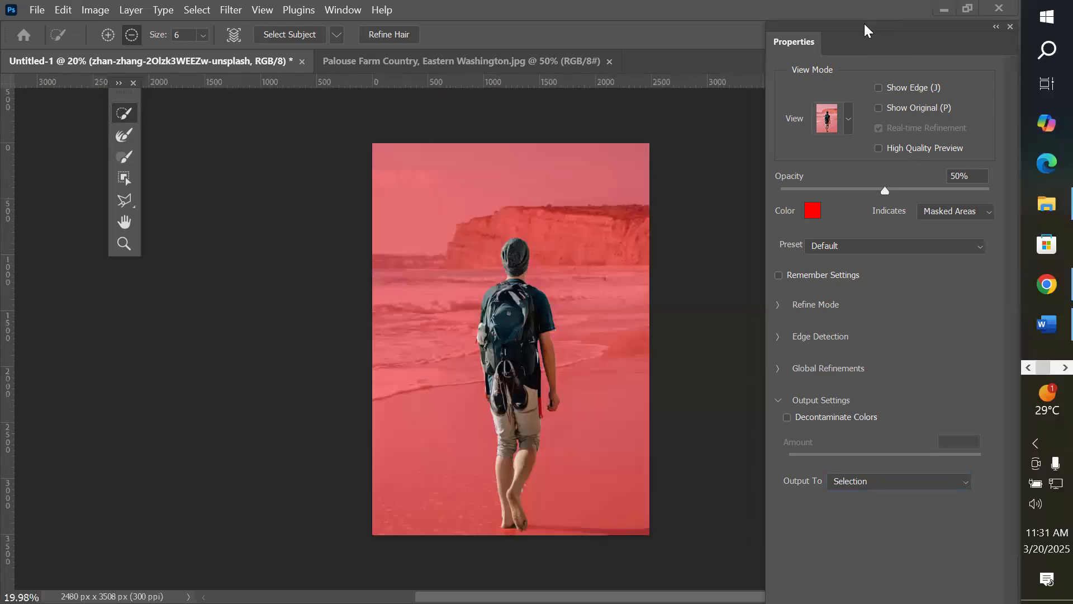
left_click_drag(864, 25, 842, 8)
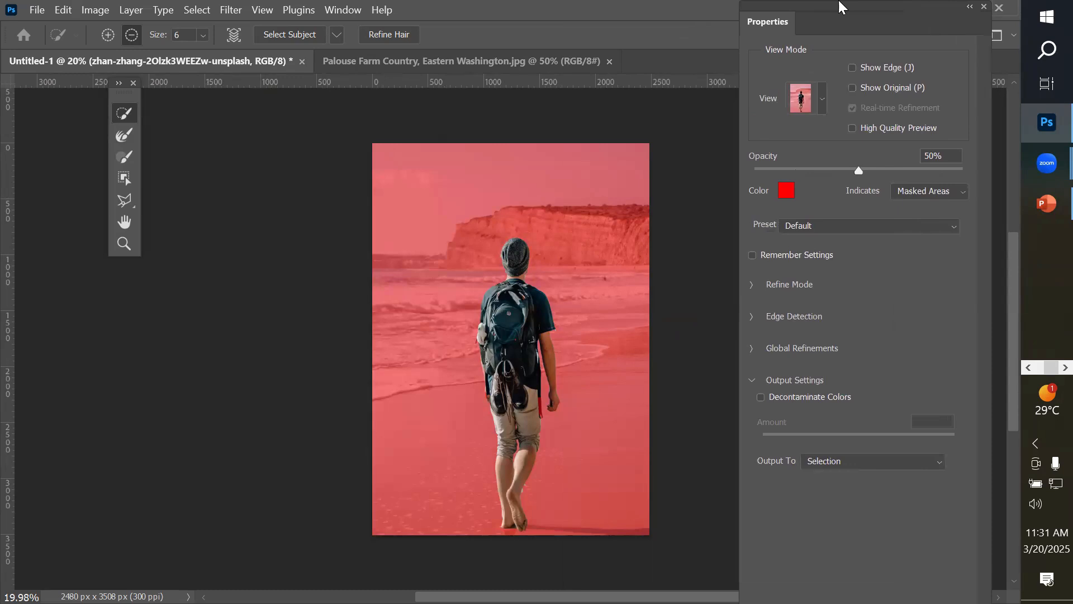
left_click(912, 467)
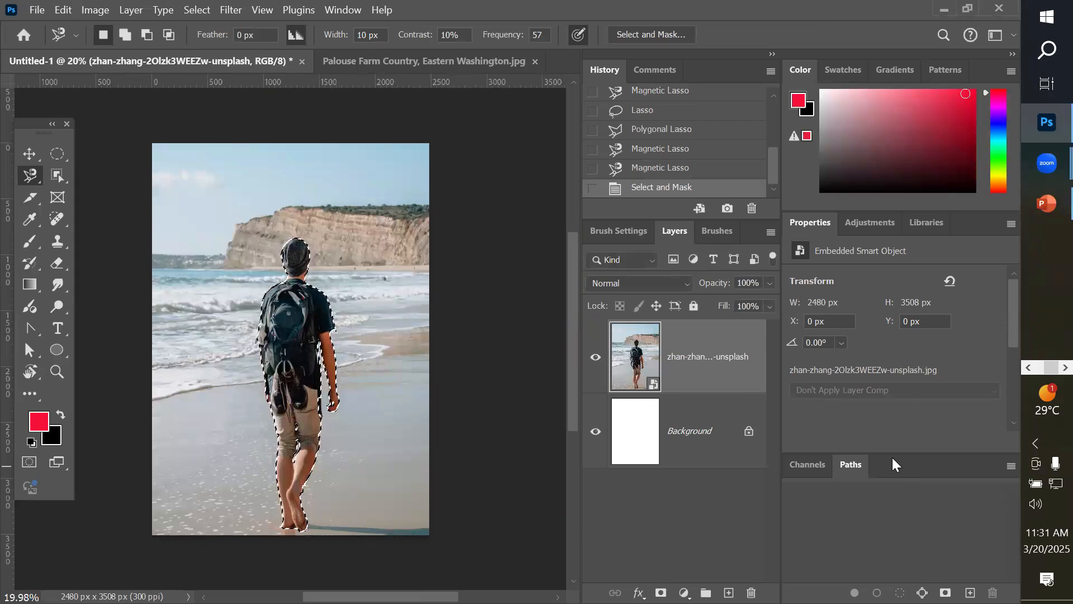
left_click(380, 62)
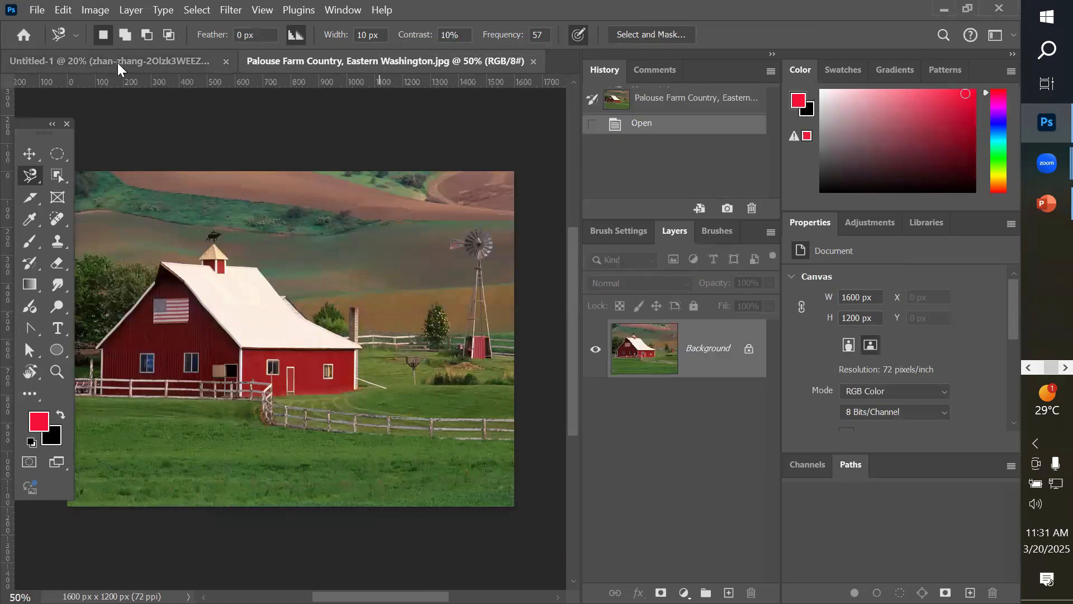
left_click(127, 64)
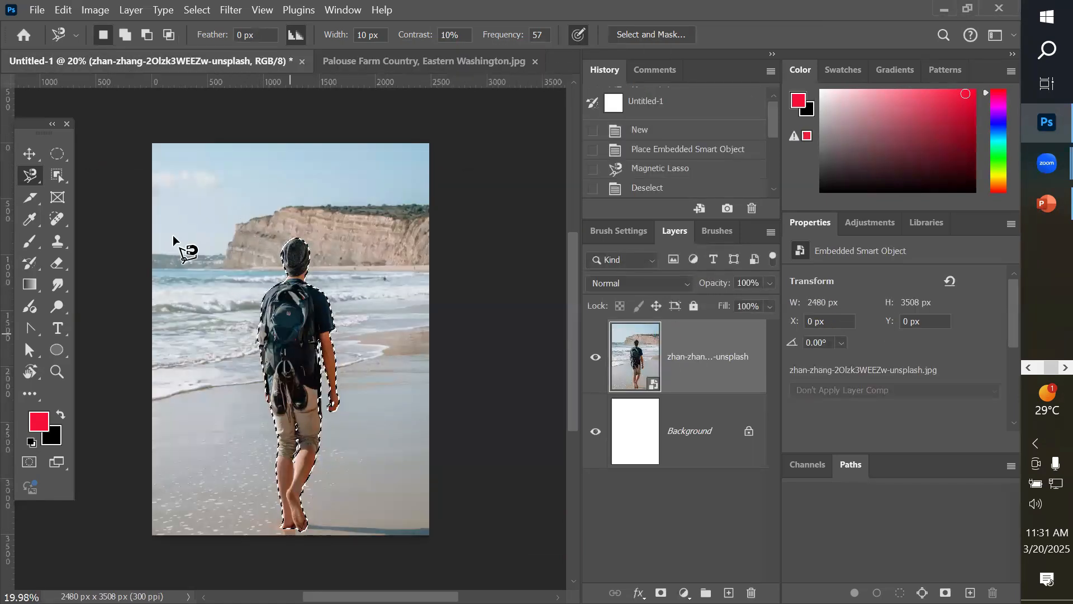
left_click(37, 152)
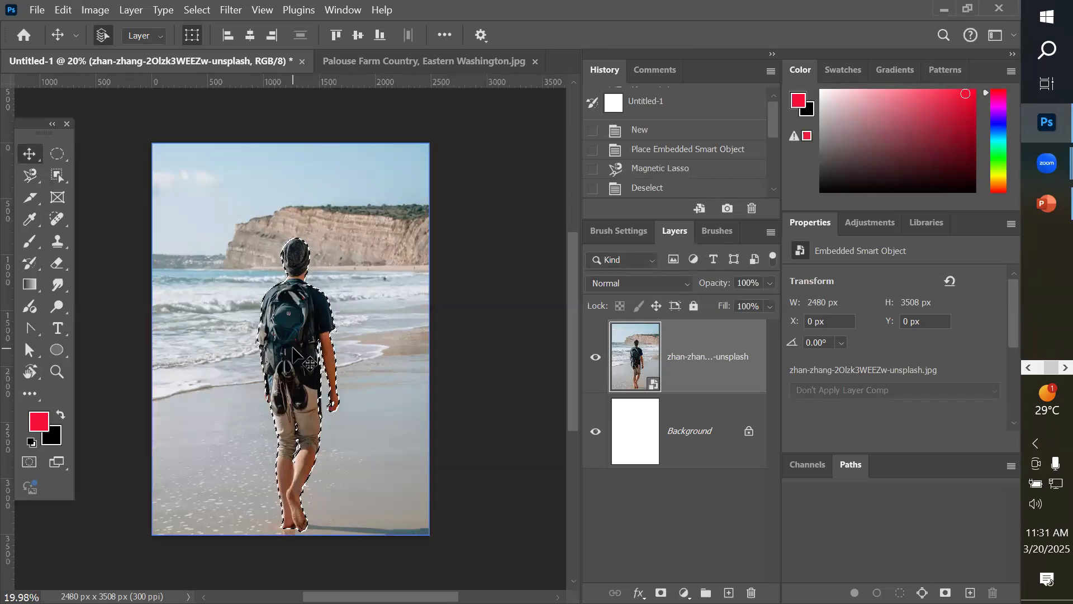
scroll(296, 528, "up", 2)
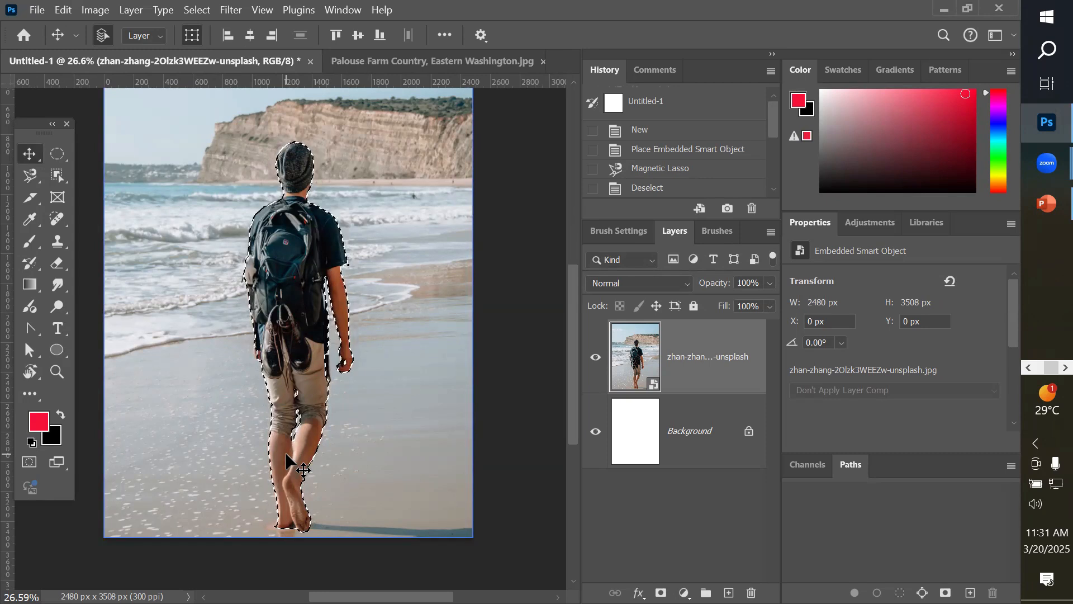
Step: Deselect the walking man without saving the selection
left_click(56, 152)
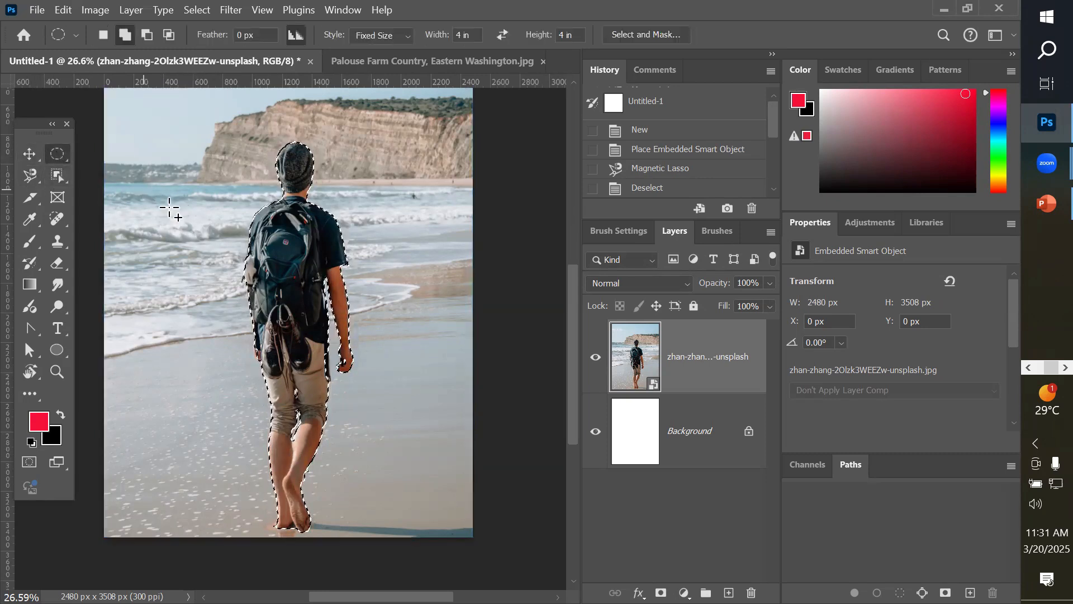
right_click(273, 257)
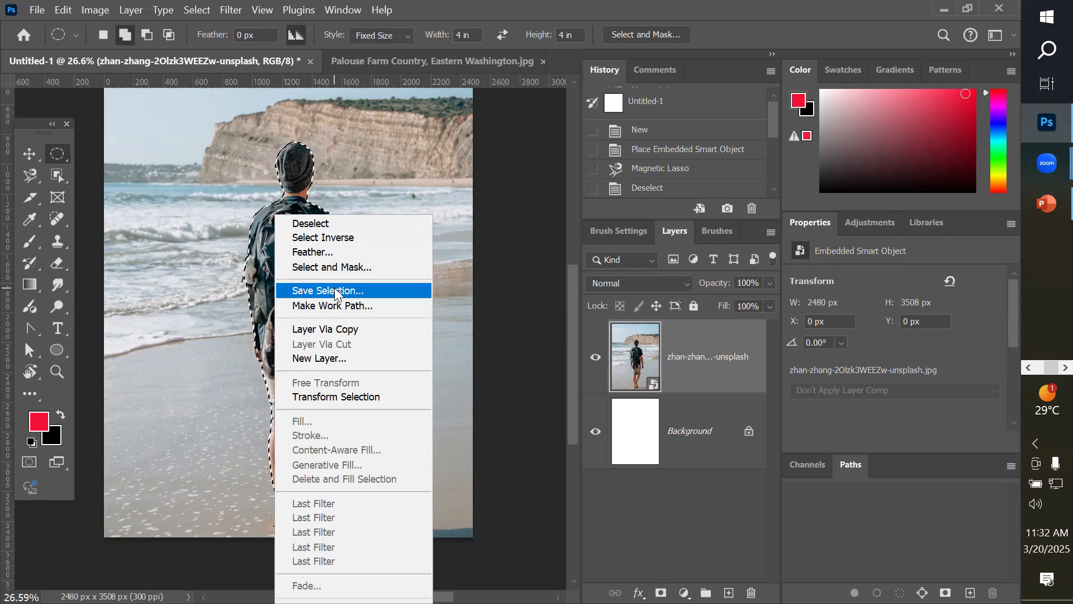
left_click(541, 123)
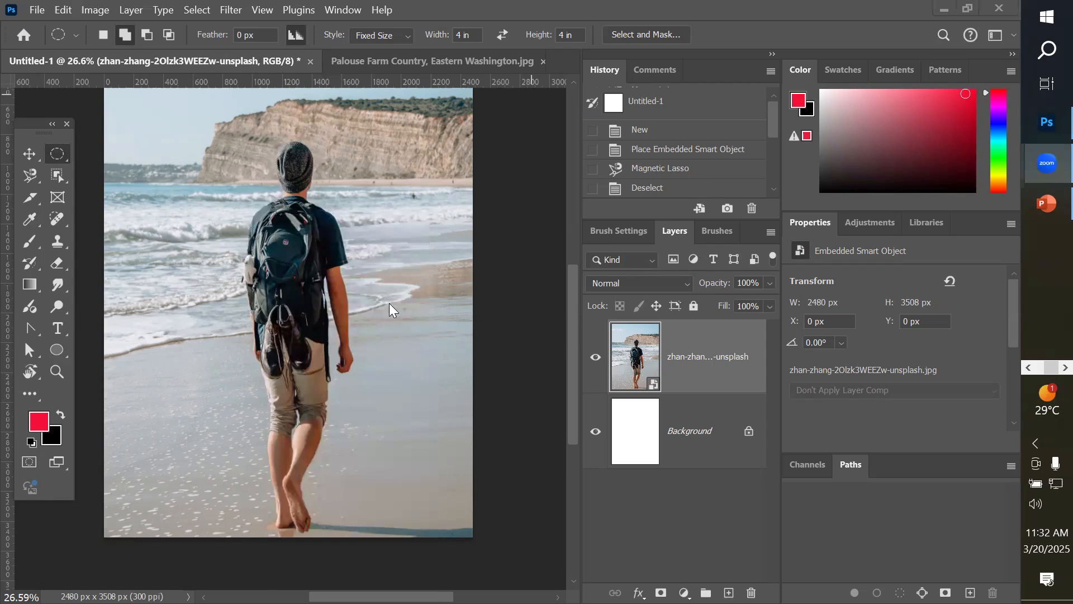
left_click(31, 175)
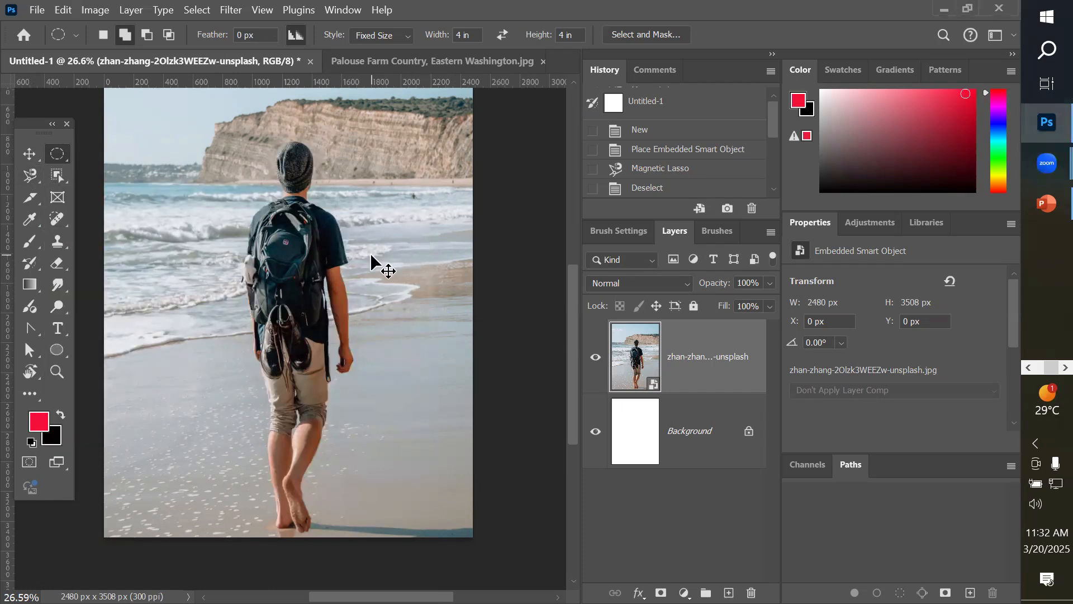
key("ctrl+d")
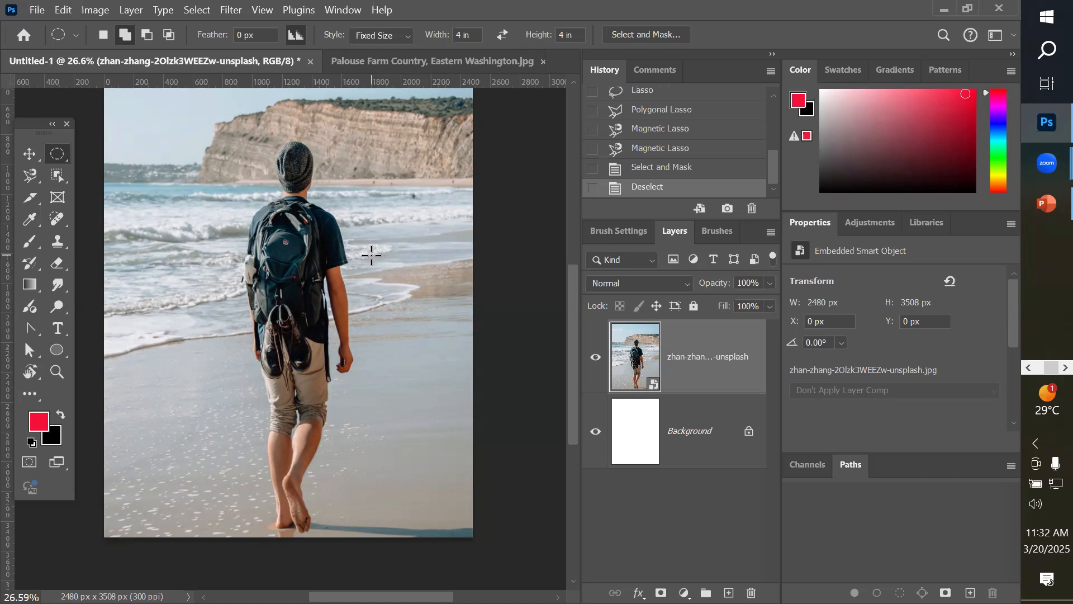
Step: Paint a rough selection over the walking man from cap to feet with the Selection Brush tool in Add mode at size 200
left_click(33, 179)
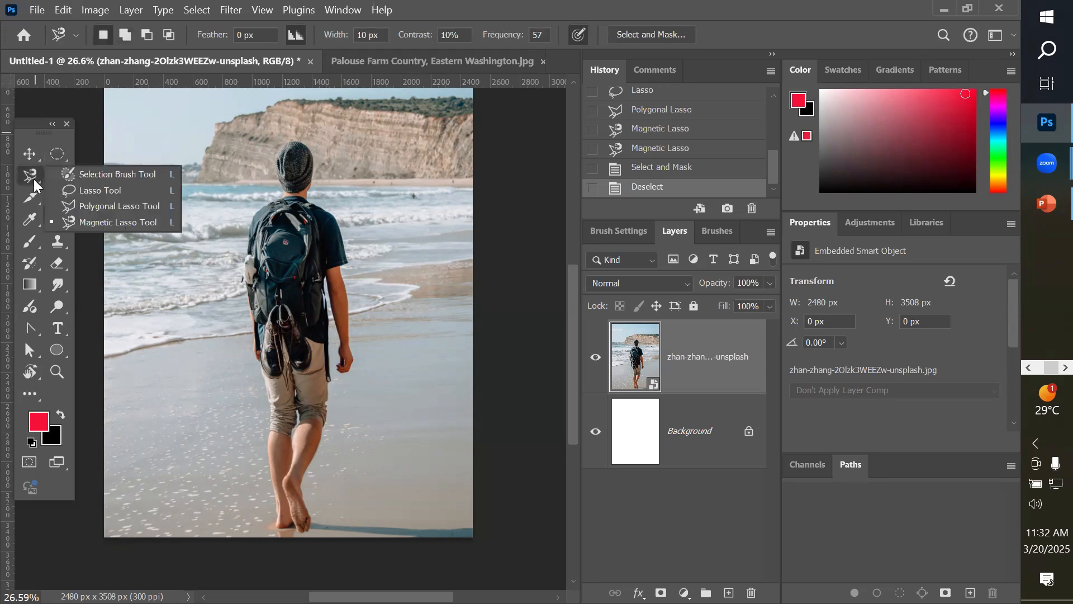
left_click(119, 175)
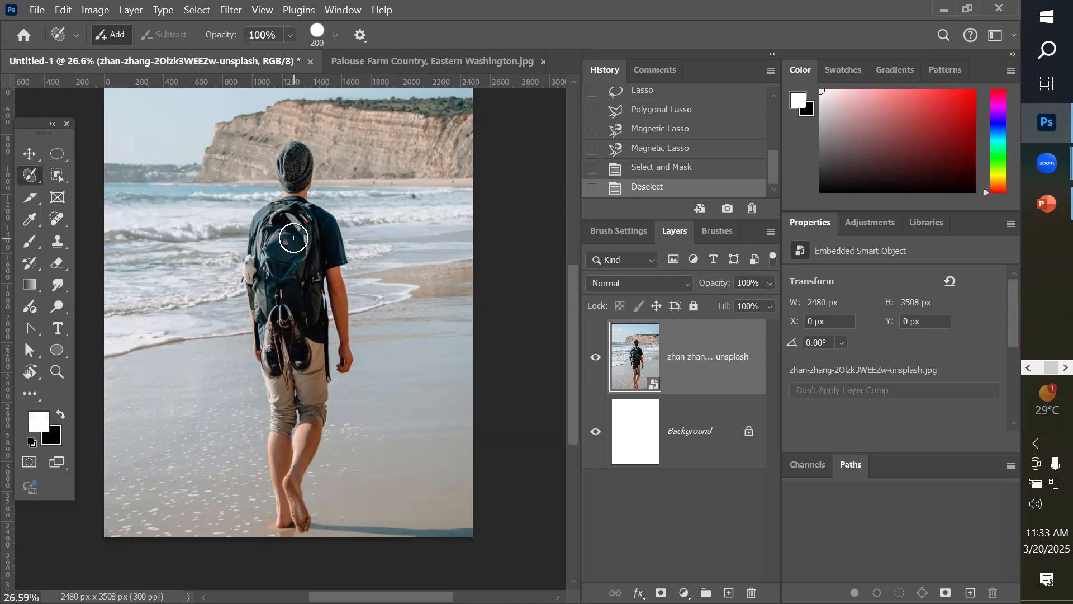
mouse_move(293, 238)
left_mouse_down()
mouse_move(286, 356)
mouse_move(268, 265)
mouse_move(274, 345)
left_mouse_up()
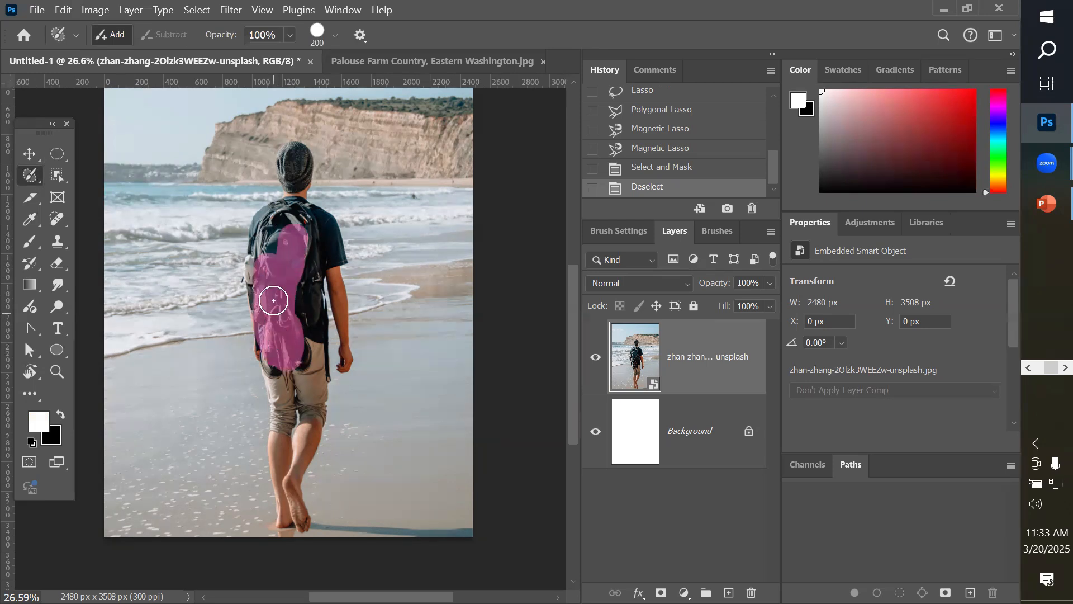
mouse_move(274, 301)
left_mouse_down()
mouse_move(263, 240)
mouse_move(275, 213)
left_mouse_up()
mouse_move(260, 260)
left_mouse_down()
mouse_move(269, 280)
mouse_move(301, 226)
mouse_move(314, 283)
mouse_move(323, 231)
mouse_move(335, 258)
mouse_move(322, 224)
left_mouse_up()
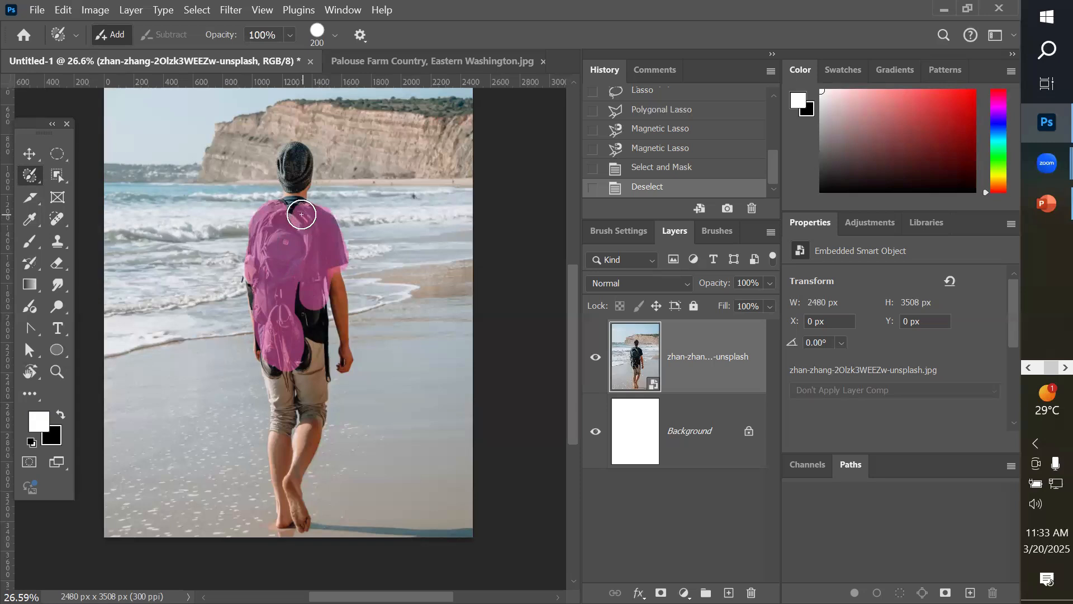
left_click_drag(285, 163, 294, 167)
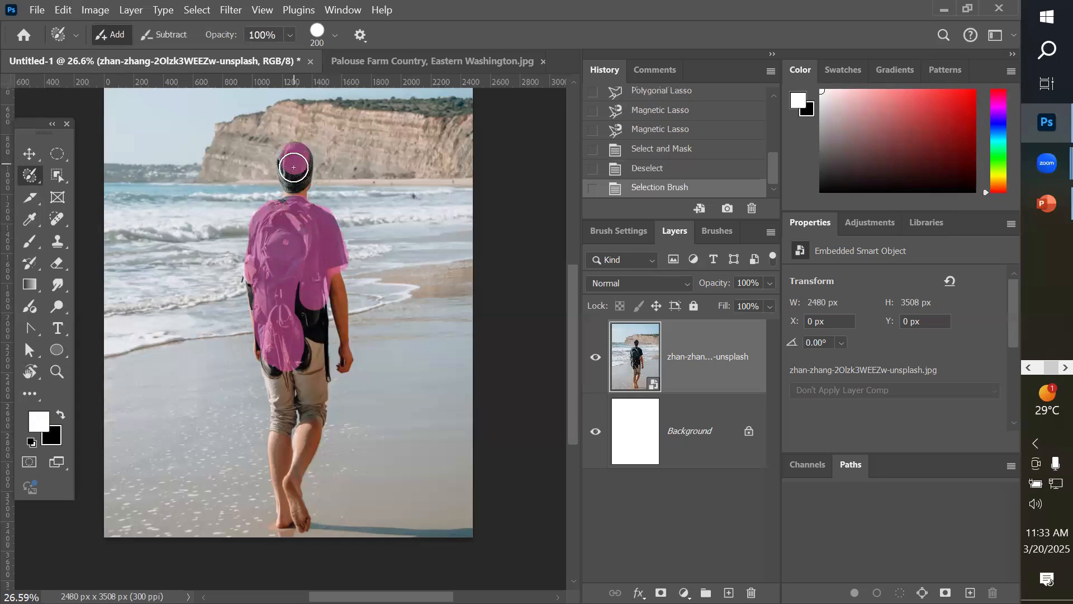
mouse_move(299, 249)
left_mouse_down()
mouse_move(310, 359)
mouse_move(316, 331)
mouse_move(311, 388)
mouse_move(293, 413)
mouse_move(300, 369)
mouse_move(290, 388)
mouse_move(271, 379)
mouse_move(271, 471)
mouse_move(287, 518)
mouse_move(297, 517)
mouse_move(307, 422)
mouse_move(327, 391)
mouse_move(329, 278)
mouse_move(337, 377)
left_mouse_up()
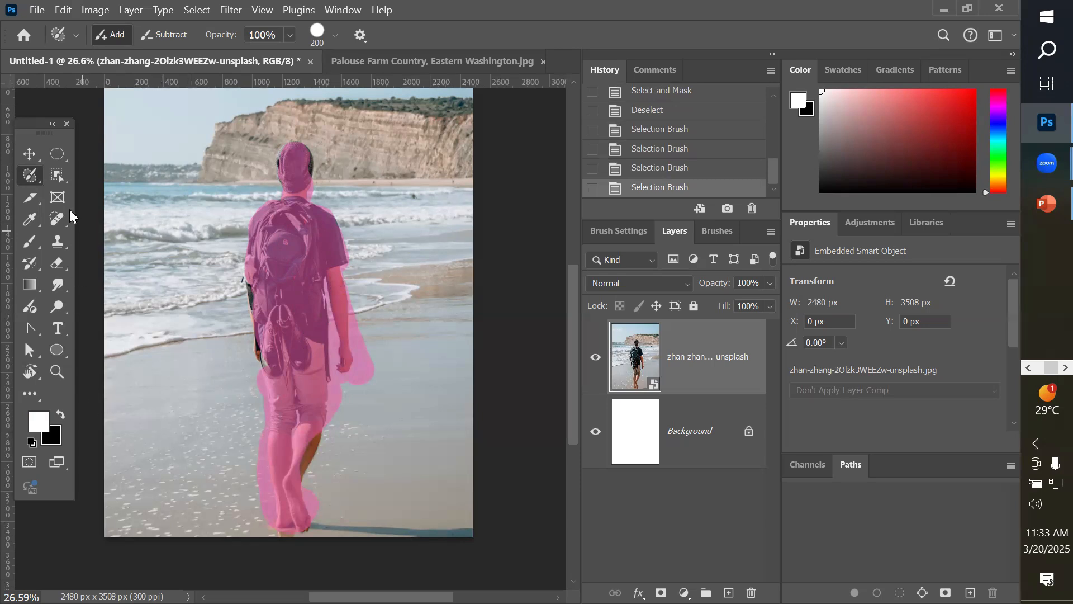
Step: Preview the painted selection's outline and subtract the overspill beside the right thigh and the left calf with the Selection Brush tool
left_click(54, 157)
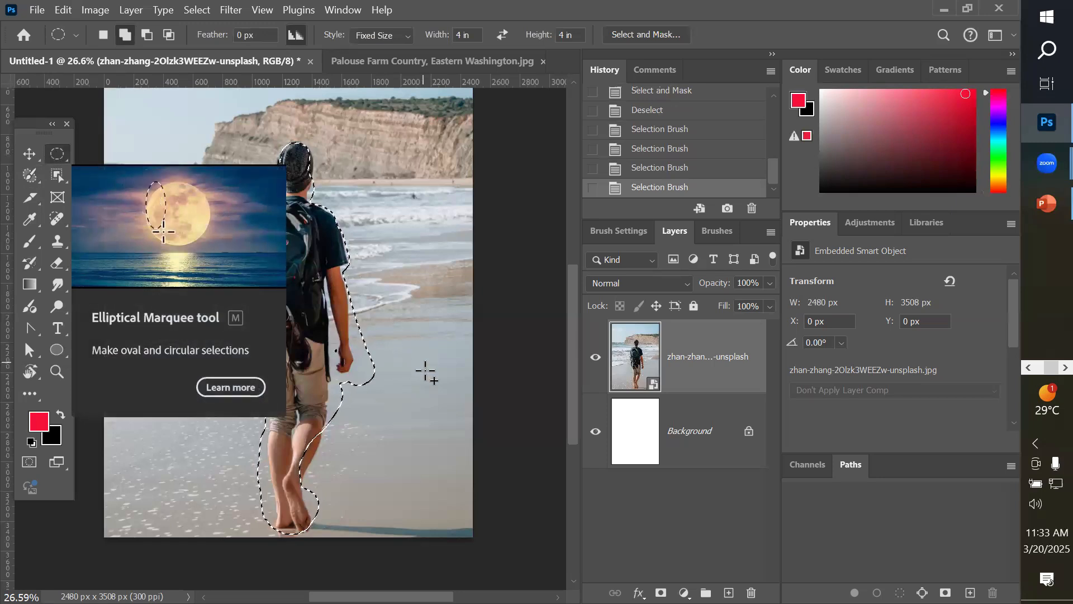
scroll(352, 495, "up", 5)
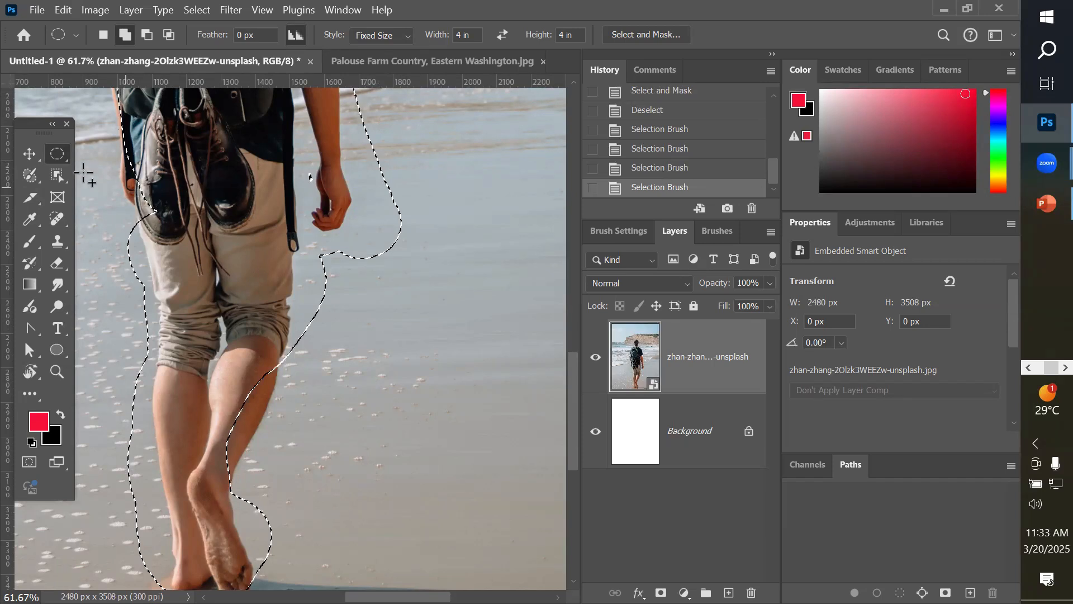
left_click(30, 175)
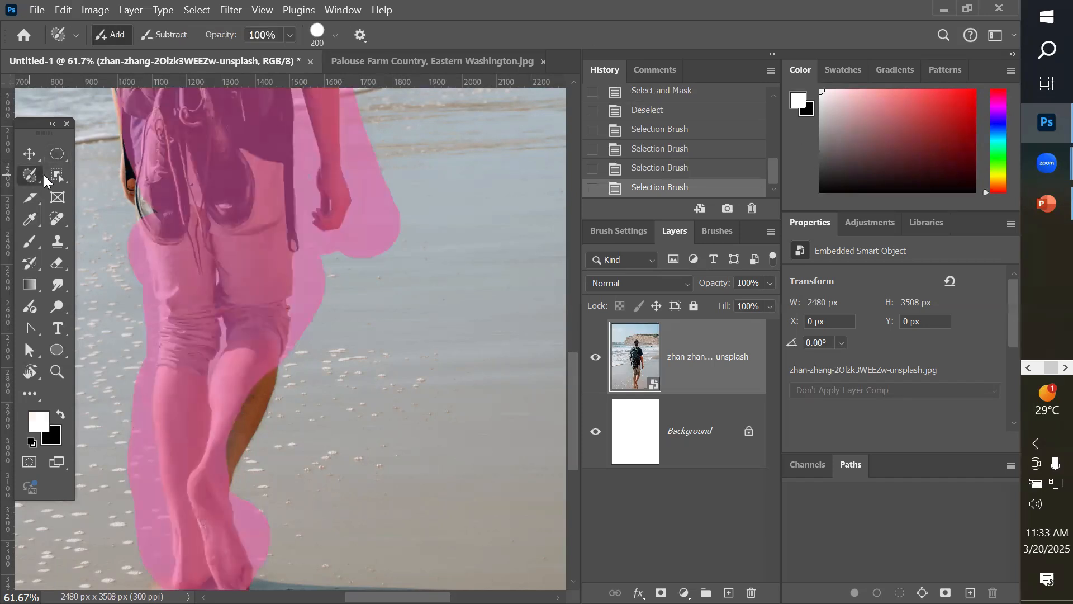
left_click(169, 37)
mouse_move(309, 150)
left_mouse_down()
mouse_move(389, 201)
mouse_move(391, 222)
mouse_move(377, 257)
mouse_move(333, 291)
mouse_move(317, 349)
left_mouse_up()
mouse_move(134, 470)
left_mouse_down()
mouse_move(115, 431)
mouse_move(141, 562)
left_mouse_up()
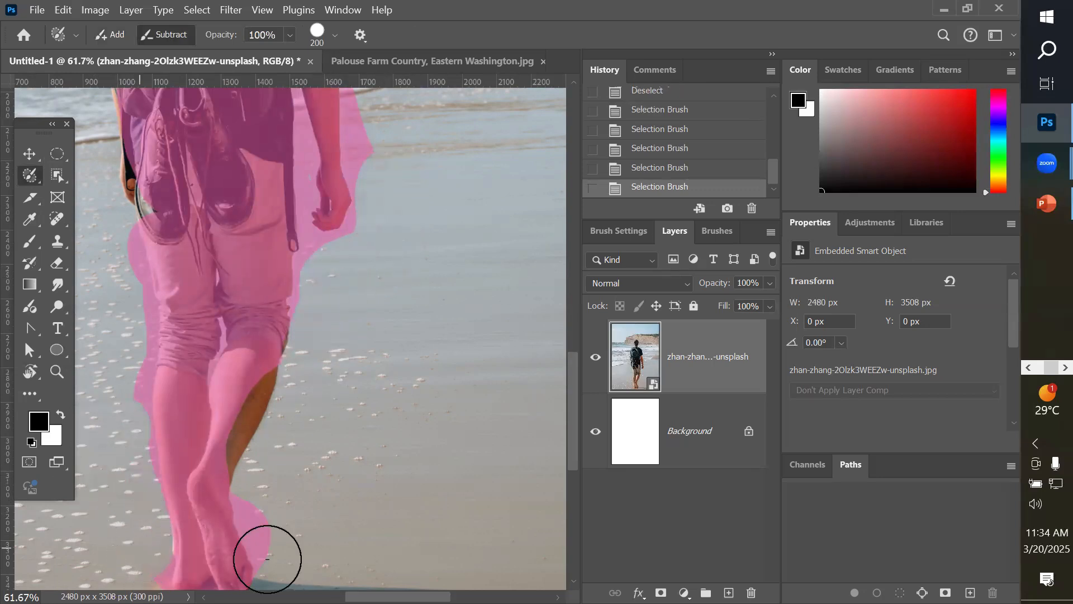
Step: Subtract the overspill beside the raised right foot and around the outer side of the right hand
mouse_move(269, 521)
left_mouse_down()
mouse_move(269, 497)
mouse_move(290, 554)
left_mouse_up()
mouse_move(408, 176)
left_mouse_down()
mouse_move(371, 119)
mouse_move(378, 144)
left_mouse_up()
left_click_drag(371, 235, 333, 264)
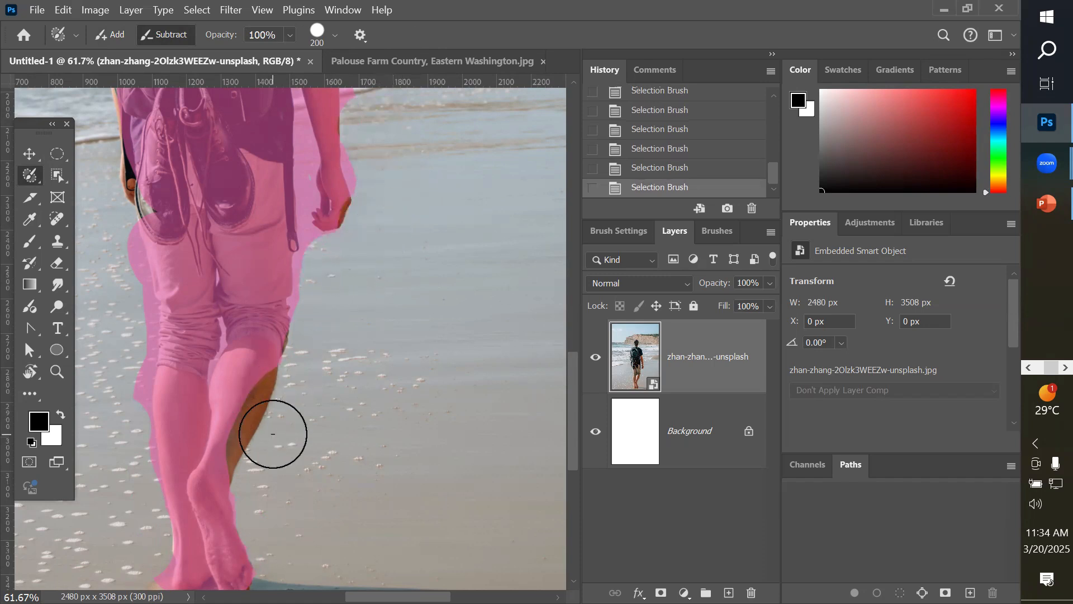
Step: Add the unselected strip along the outer side of the right calf with the Selection Brush tool in Add mode
scroll(218, 441, "up", 8)
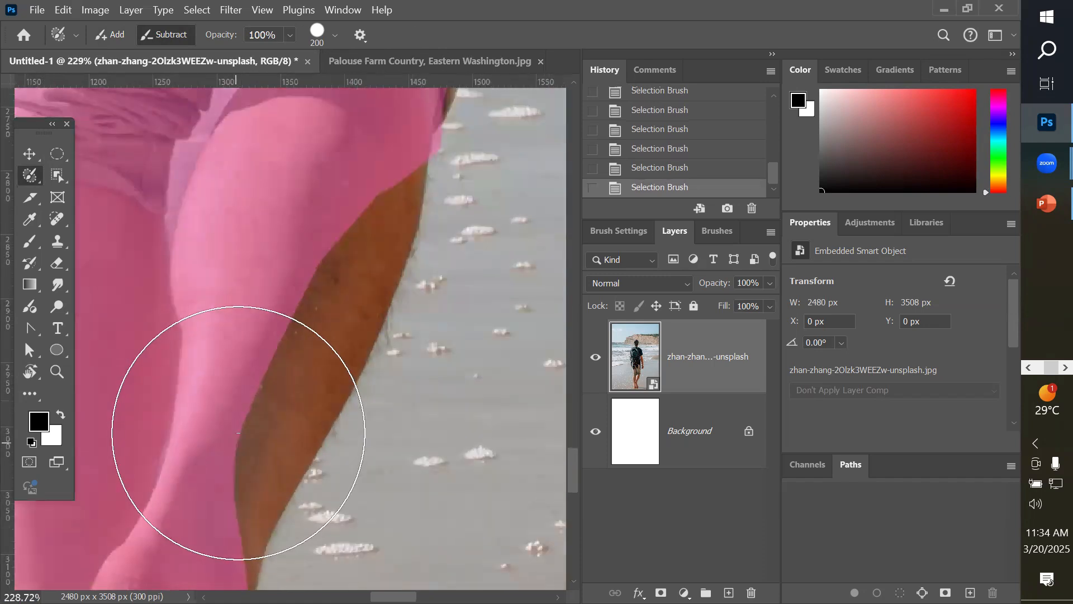
left_click(109, 35)
mouse_move(259, 204)
left_mouse_down()
mouse_move(247, 282)
mouse_move(173, 468)
mouse_move(247, 324)
mouse_move(256, 192)
mouse_move(277, 173)
mouse_move(278, 187)
mouse_move(308, 181)
left_mouse_up()
Step: Reduce the Selection Brush to size 35 and add the unselected strip along the outer side of the right hand
scroll(291, 249, "down", 10)
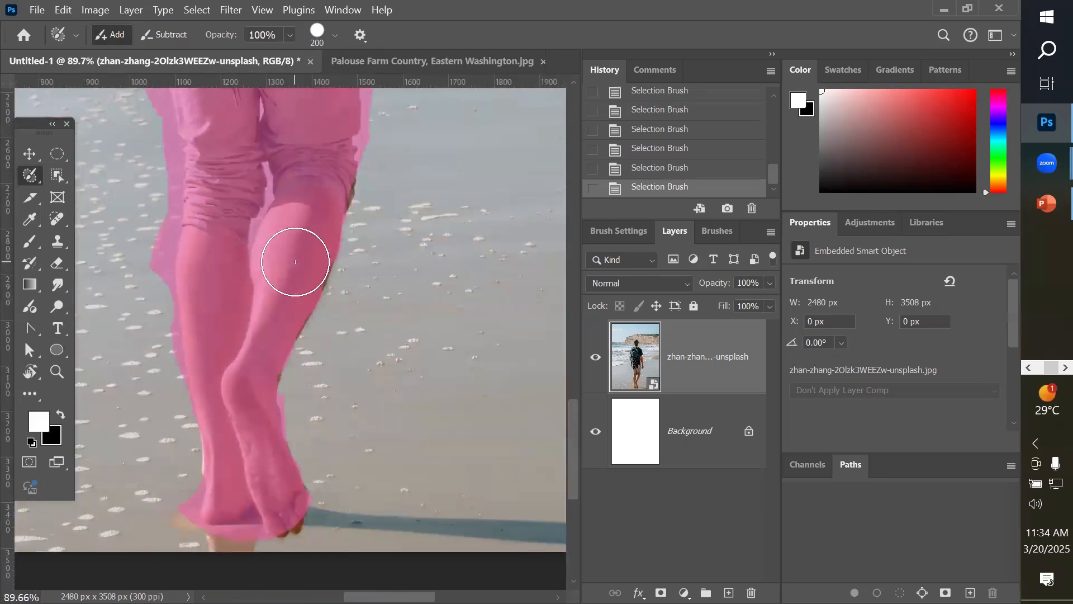
scroll(226, 89, "up", 1)
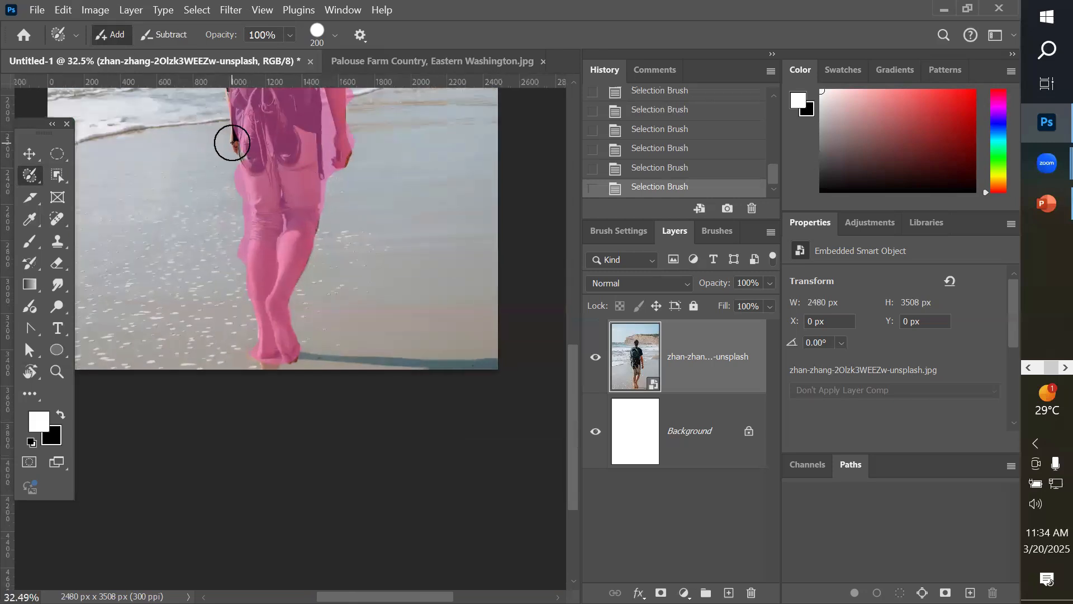
left_click_drag(235, 180, 299, 276)
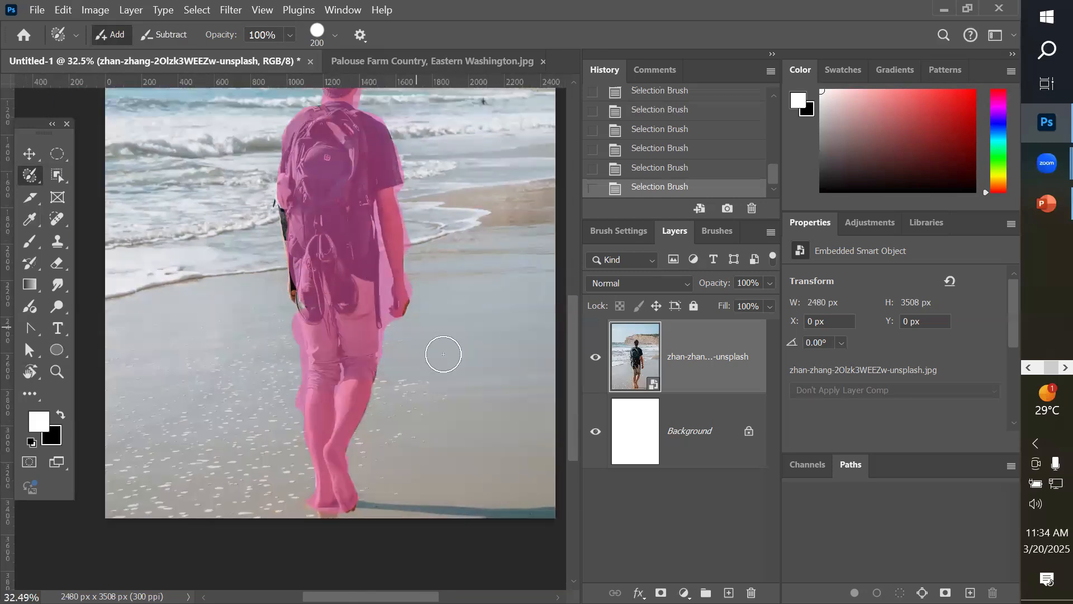
scroll(402, 307, "up", 6)
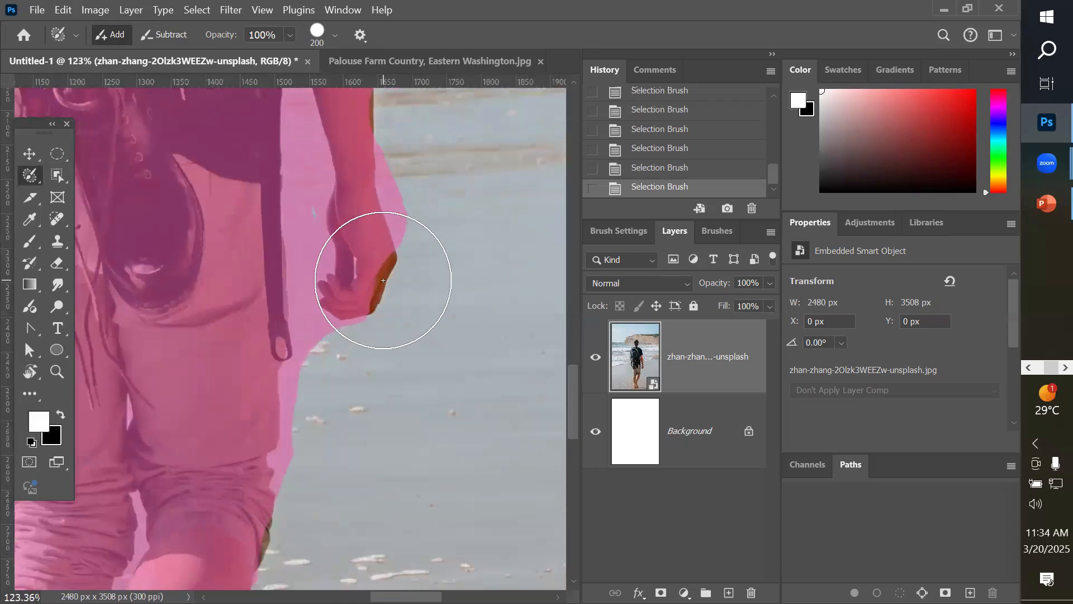
scroll(383, 280, "up", 2)
scroll(380, 280, "up", 1)
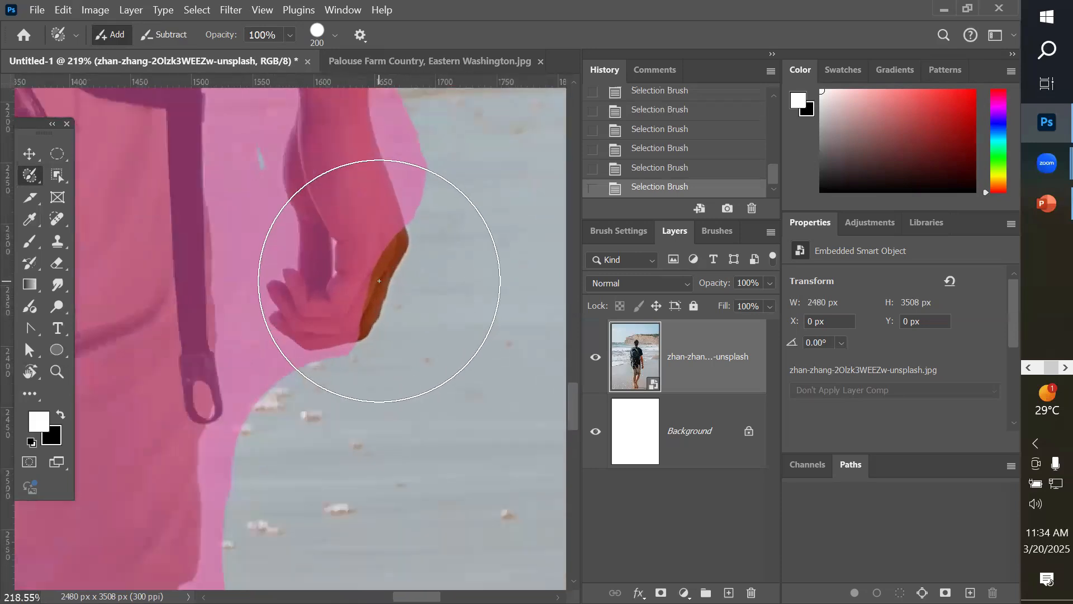
key("bracketleft")
key("bracketleft")
key("bracketleft")
key("bracketleft")
key("bracketleft")
key("bracketleft")
key("bracketleft")
key("bracketleft")
key("bracketleft")
key("bracketleft")
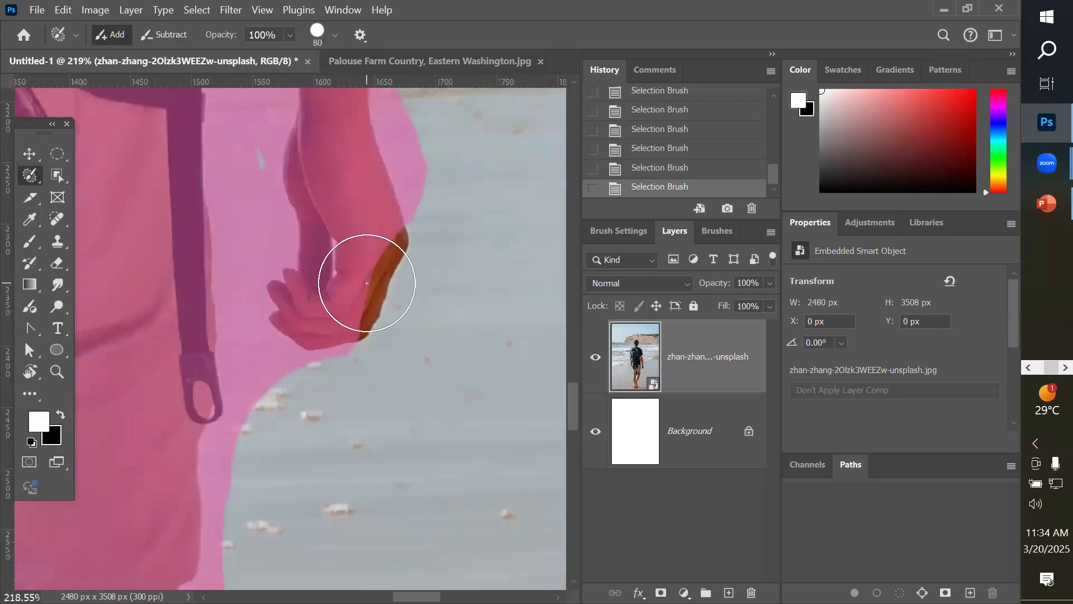
key("bracketleft")
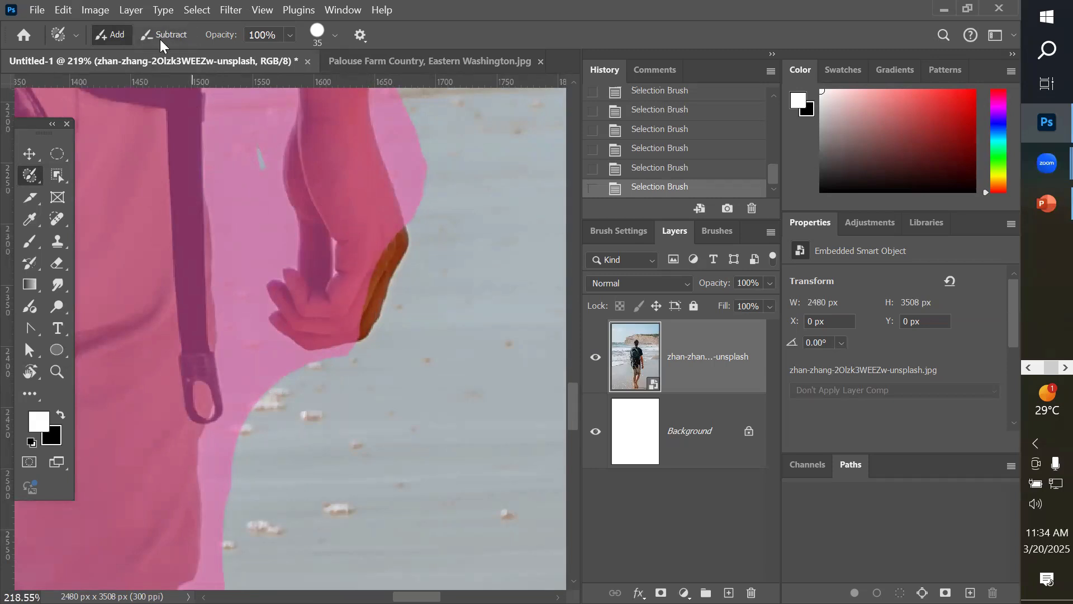
mouse_move(369, 242)
left_mouse_down()
mouse_move(381, 240)
mouse_move(343, 328)
mouse_move(343, 316)
left_mouse_up()
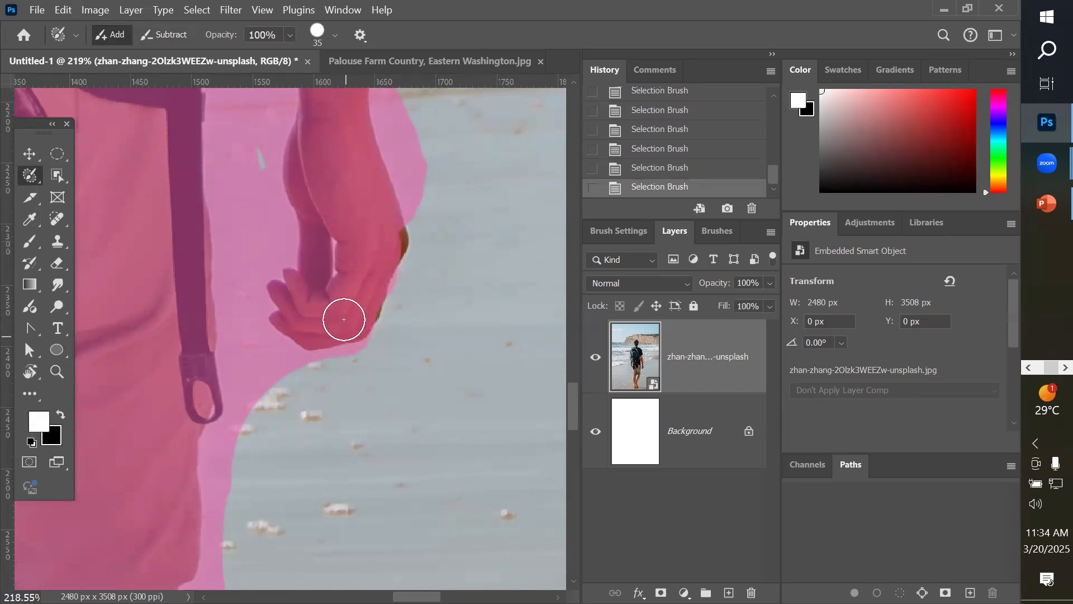
Step: Subtract the overspill outside the right wrist and in the gap between the right hand and the shorts
left_click(162, 35)
mouse_move(412, 132)
left_mouse_down()
mouse_move(432, 191)
mouse_move(416, 185)
mouse_move(395, 103)
mouse_move(425, 151)
mouse_move(430, 190)
left_mouse_up()
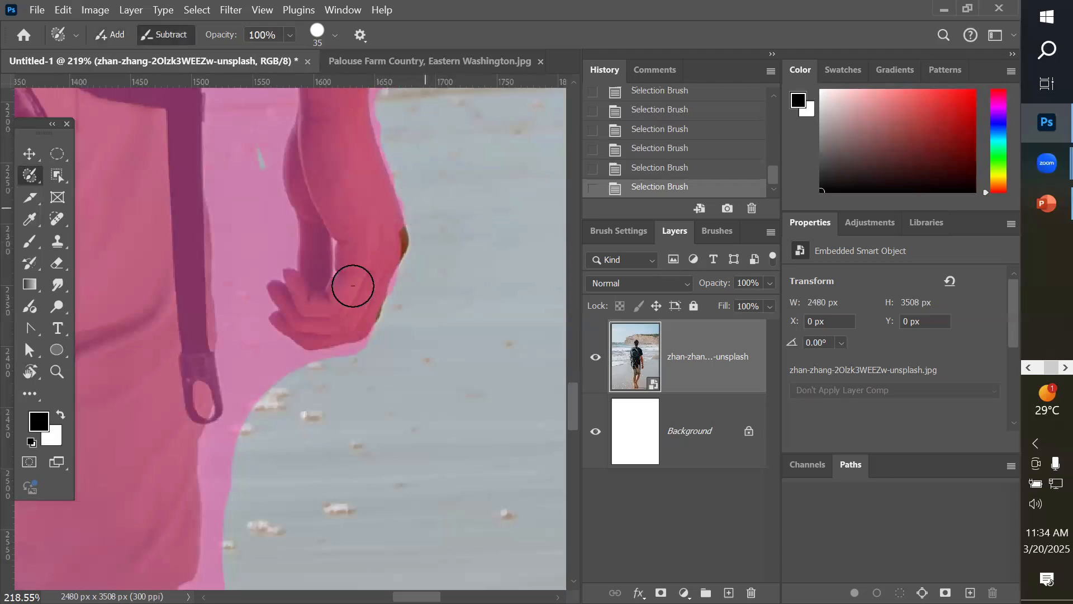
left_click(242, 190)
mouse_move(245, 248)
left_mouse_down()
mouse_move(233, 325)
mouse_move(242, 434)
mouse_move(228, 462)
mouse_move(223, 570)
mouse_move(280, 368)
mouse_move(253, 336)
mouse_move(269, 358)
mouse_move(314, 369)
mouse_move(367, 359)
mouse_move(352, 364)
mouse_move(331, 338)
mouse_move(284, 231)
mouse_move(270, 245)
mouse_move(279, 257)
mouse_move(252, 227)
mouse_move(268, 234)
mouse_move(260, 126)
mouse_move(276, 107)
mouse_move(268, 142)
mouse_move(251, 135)
mouse_move(237, 159)
mouse_move(240, 265)
mouse_move(227, 152)
mouse_move(230, 280)
left_mouse_up()
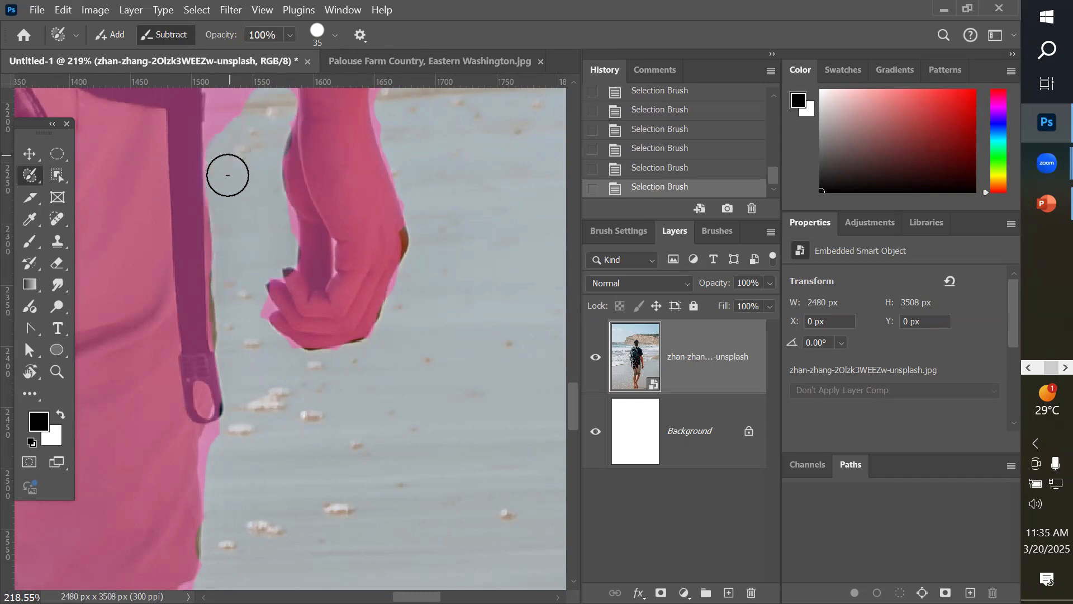
Step: Subtract the overspill between the torso and the right forearm and along the forearm's outer edge
left_click_drag(250, 170, 278, 445)
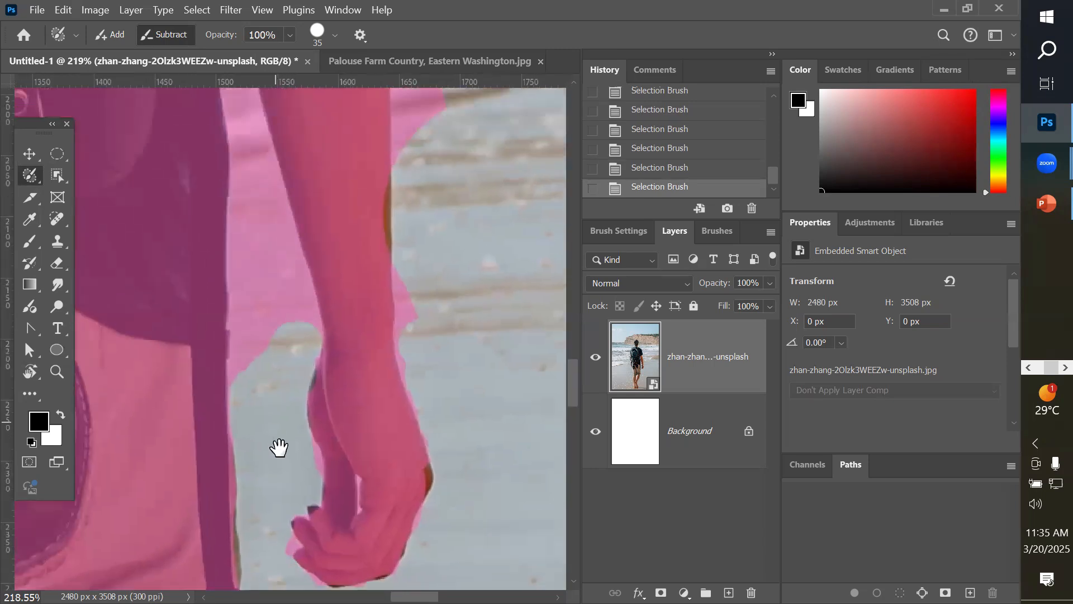
mouse_move(271, 297)
left_mouse_down()
mouse_move(269, 224)
mouse_move(273, 308)
mouse_move(303, 371)
mouse_move(274, 299)
mouse_move(312, 369)
mouse_move(272, 303)
mouse_move(271, 277)
mouse_move(296, 311)
mouse_move(262, 404)
mouse_move(264, 351)
mouse_move(242, 282)
mouse_move(257, 370)
mouse_move(237, 439)
left_mouse_up()
mouse_move(437, 190)
left_mouse_down()
mouse_move(442, 134)
mouse_move(413, 197)
mouse_move(416, 133)
mouse_move(429, 183)
mouse_move(409, 361)
left_mouse_up()
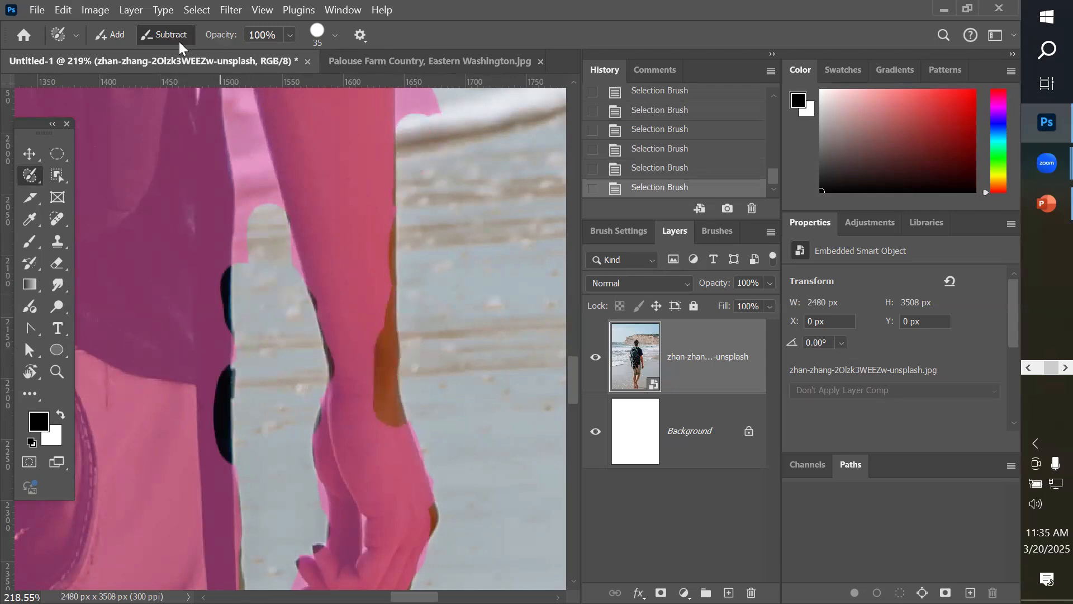
Step: Add the missing parts of the right forearm's outer edge and the shirt's side edge back in Add mode
left_click(109, 35)
mouse_move(366, 352)
left_mouse_down()
mouse_move(383, 423)
mouse_move(371, 300)
left_mouse_up()
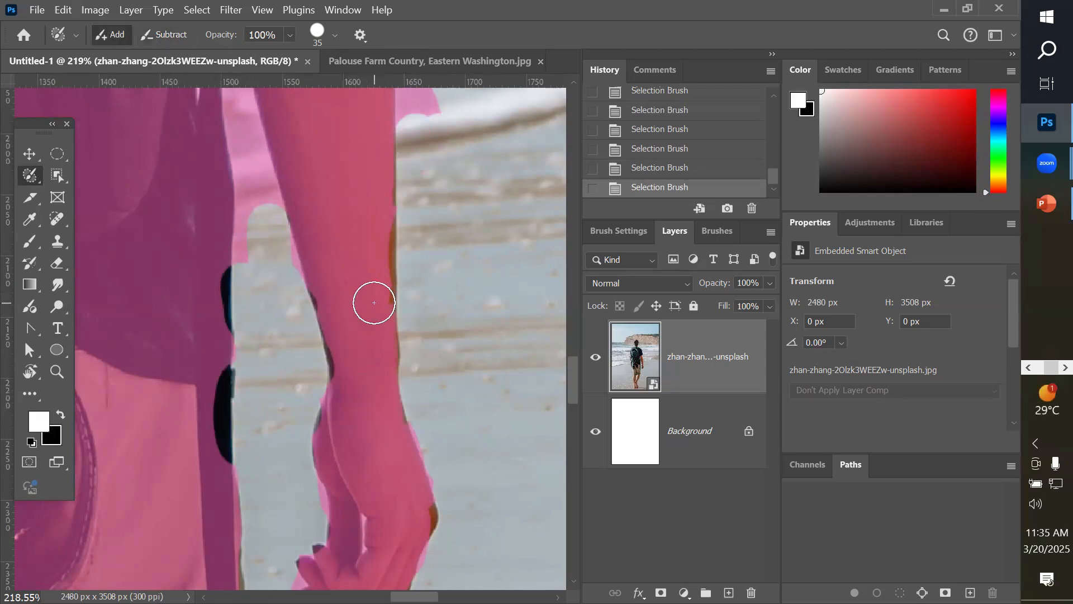
left_click_drag(192, 417, 219, 438)
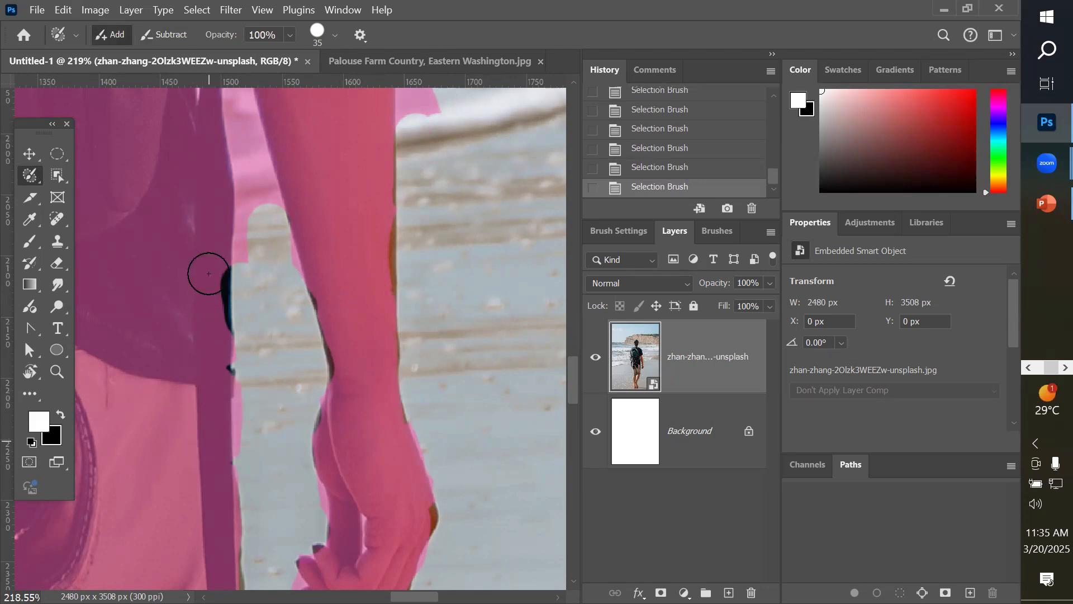
left_click_drag(209, 270, 204, 355)
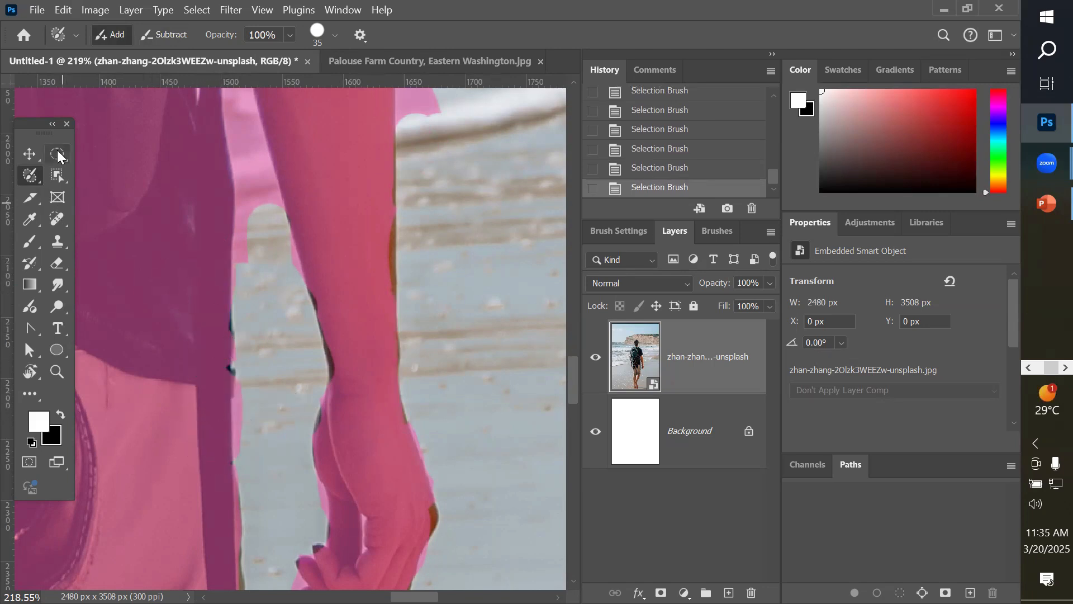
Step: Switch to the Elliptical Marquee tool and examine the selection outline around the whole man
left_click(55, 157)
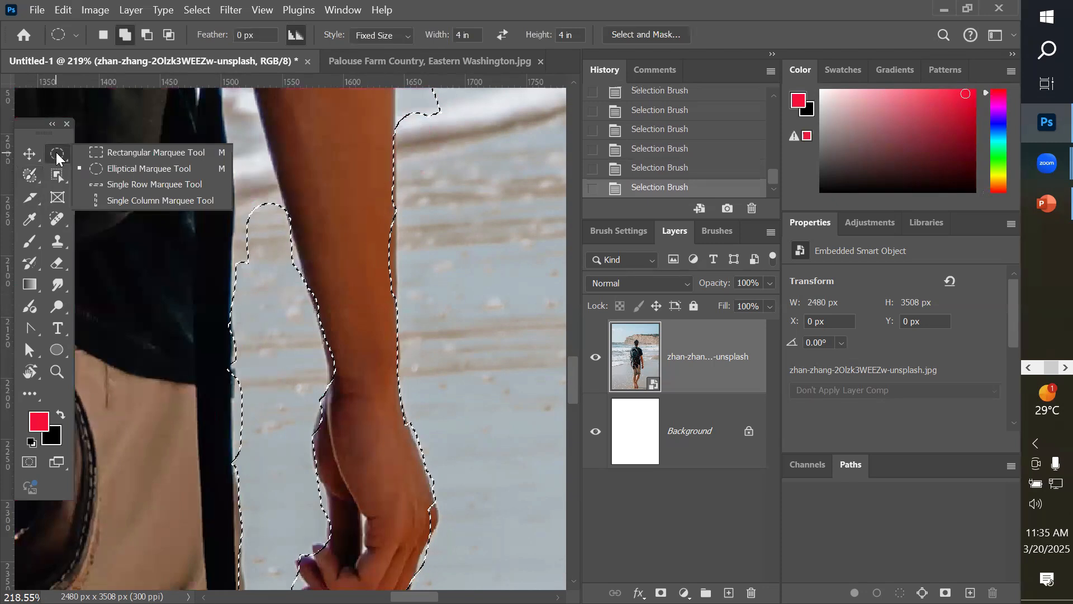
left_click(62, 155)
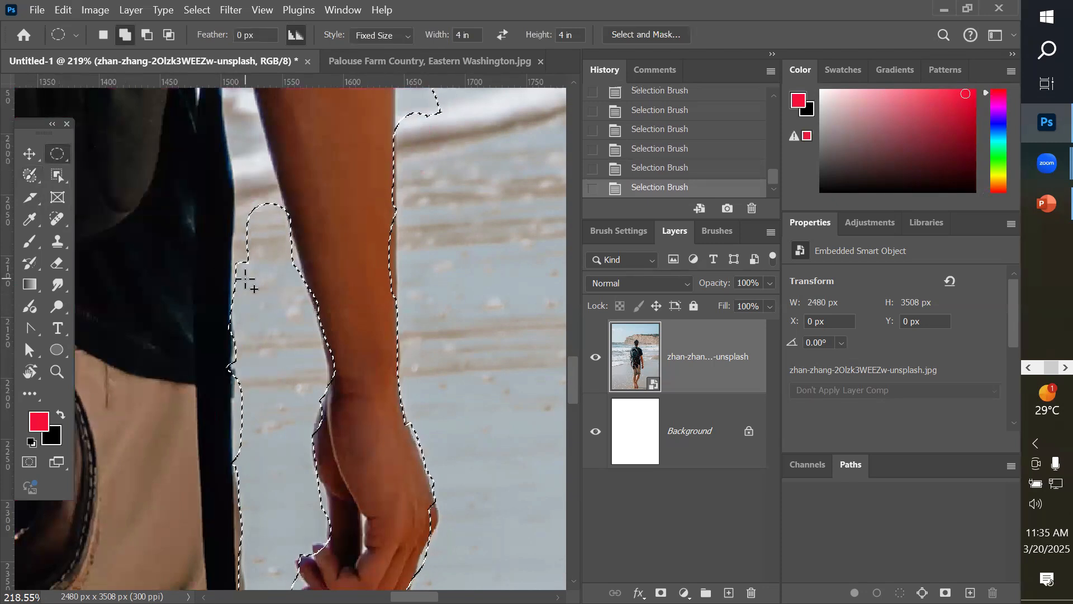
scroll(239, 276, "down", 3)
scroll(245, 278, "down", 5)
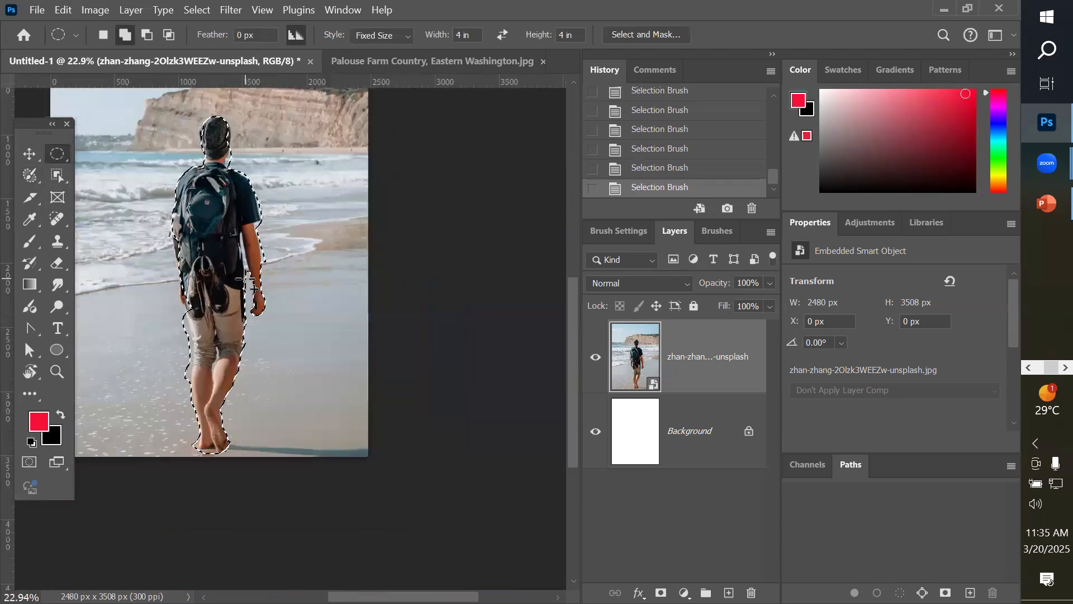
Step: Try to move the selected man with the Move tool, placing the photo layer at X 70 px, Y 61 px
left_click(29, 153)
left_click_drag(278, 246, 186, 239)
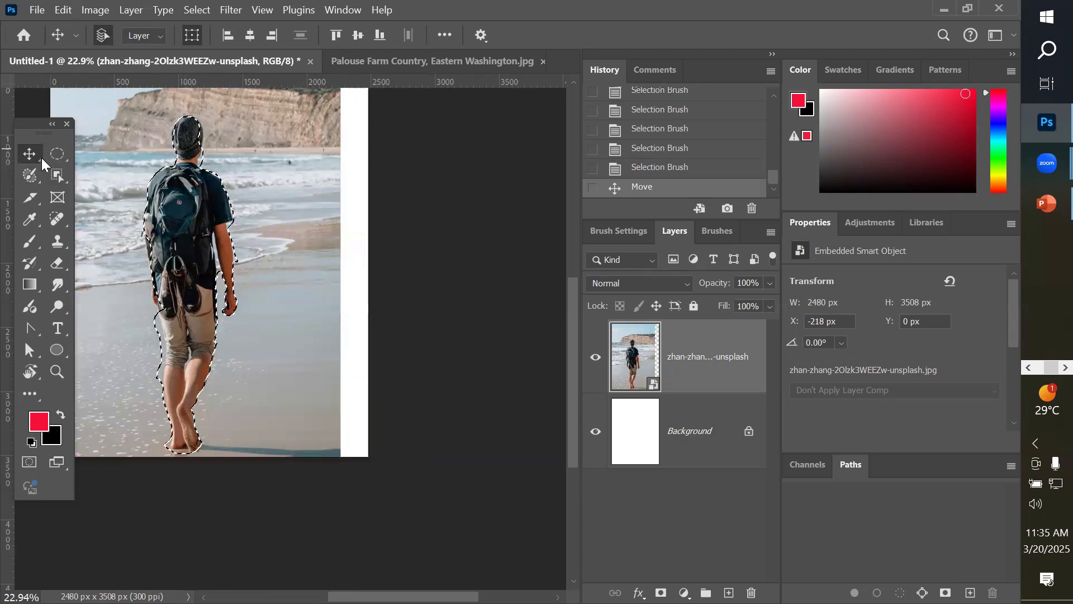
left_click_drag(199, 234, 239, 249)
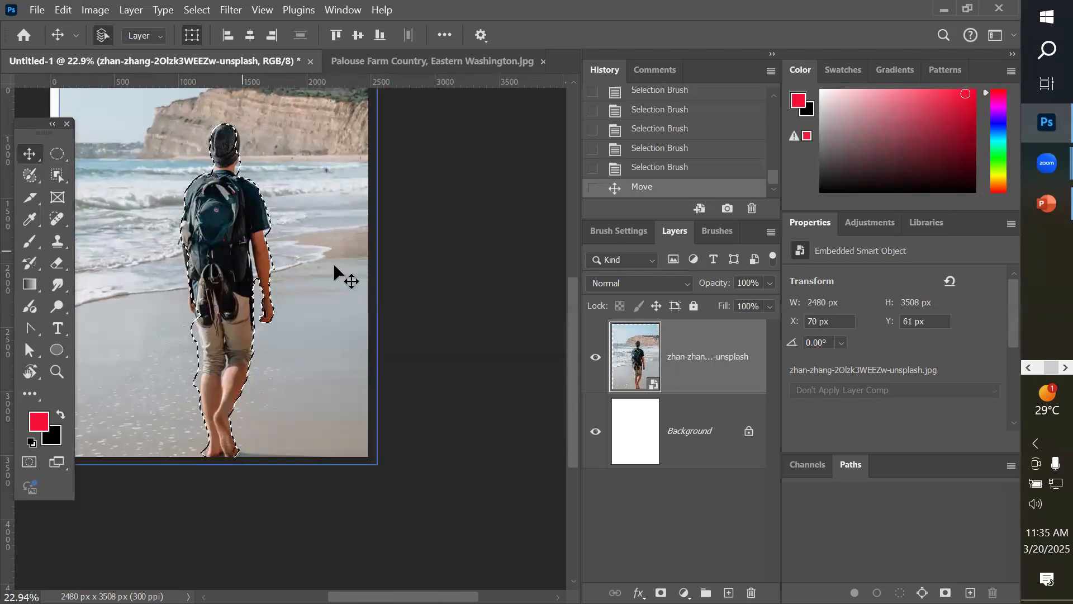
Step: Rasterize the photo layer, try moving the selected man with the Move tool, and undo the move and the rasterizing
right_click(645, 366)
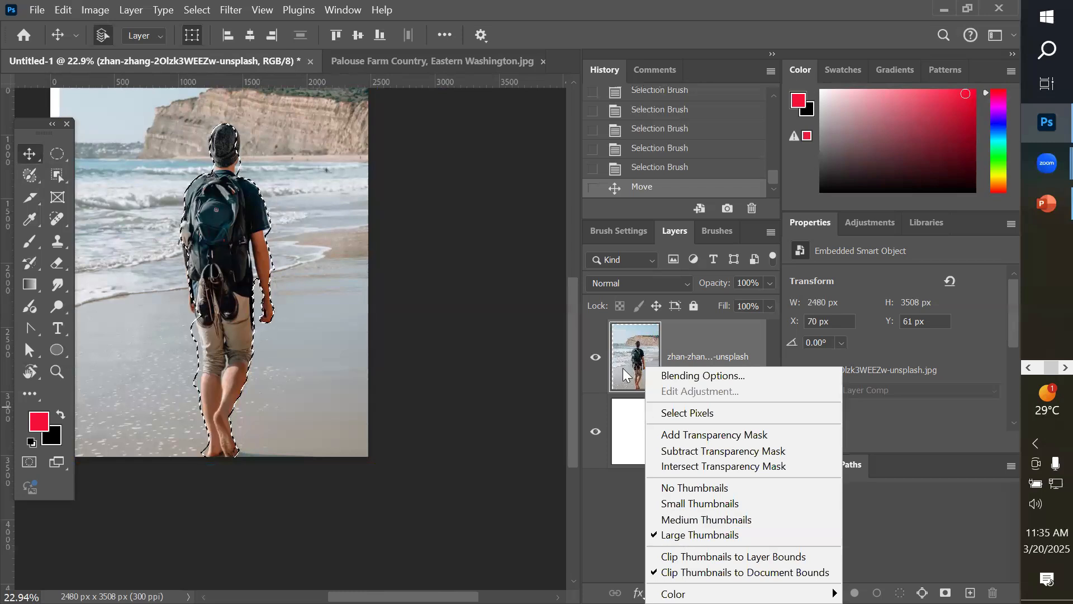
right_click(703, 358)
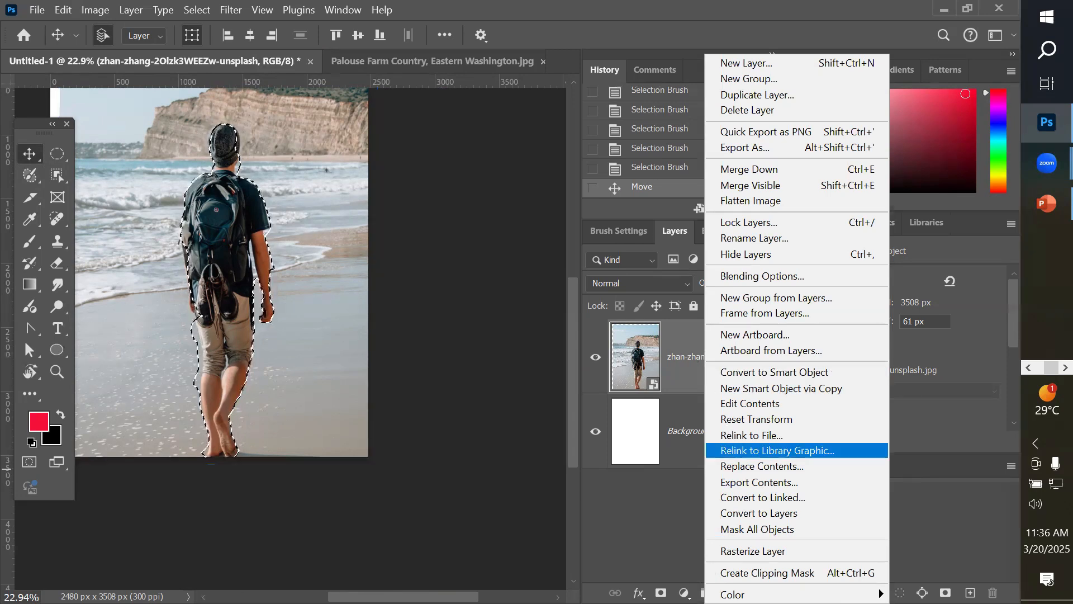
left_click(750, 552)
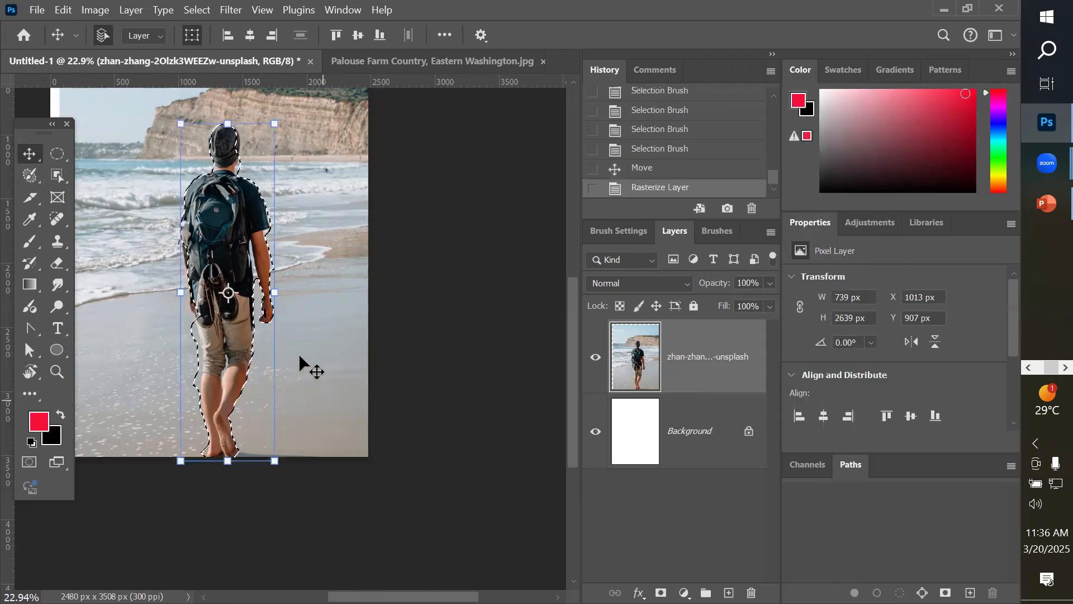
left_click_drag(229, 212, 269, 195)
left_click_drag(240, 252, 229, 240)
key("ctrl+z")
key("ctrl+z")
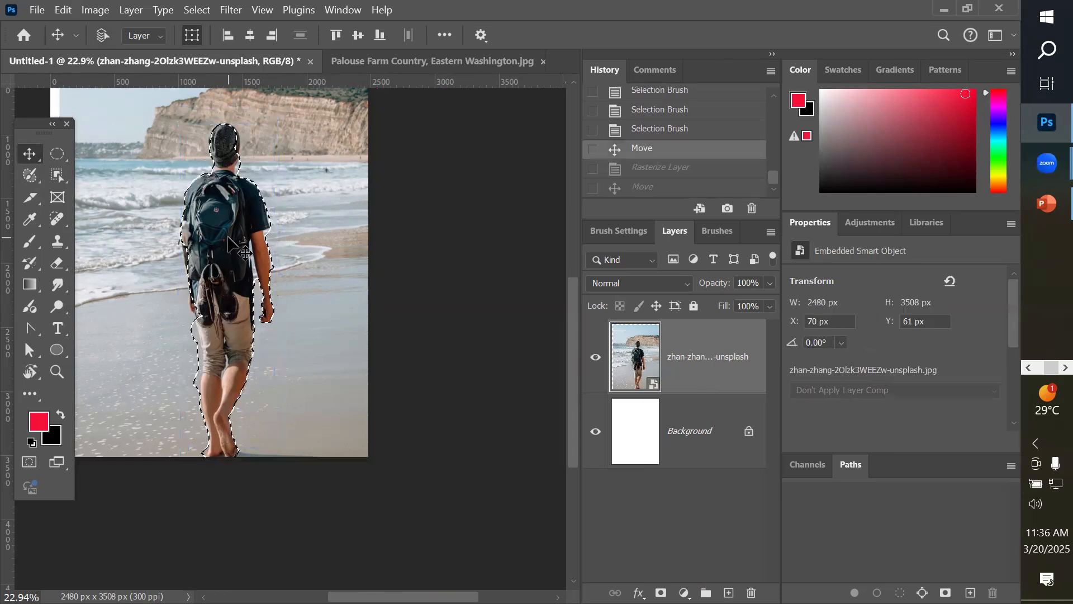
Step: Deselect the man and move the photo layer to X 0 px, Y 0 px so it fills the canvas
key("ctrl+d")
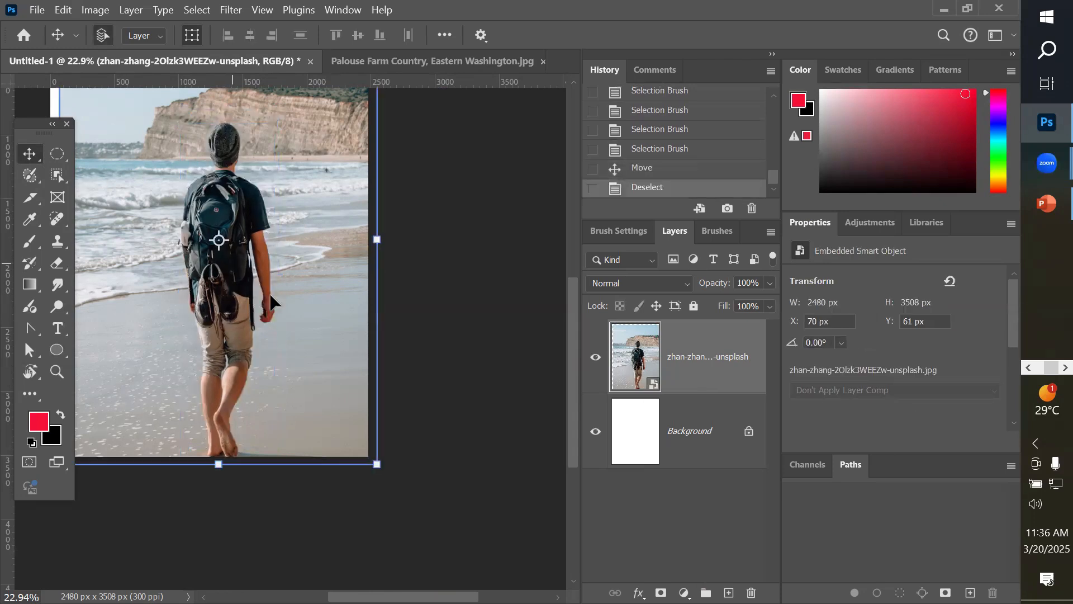
scroll(286, 292, "down", 4)
left_click_drag(171, 260, 168, 256)
scroll(232, 153, "up", 2)
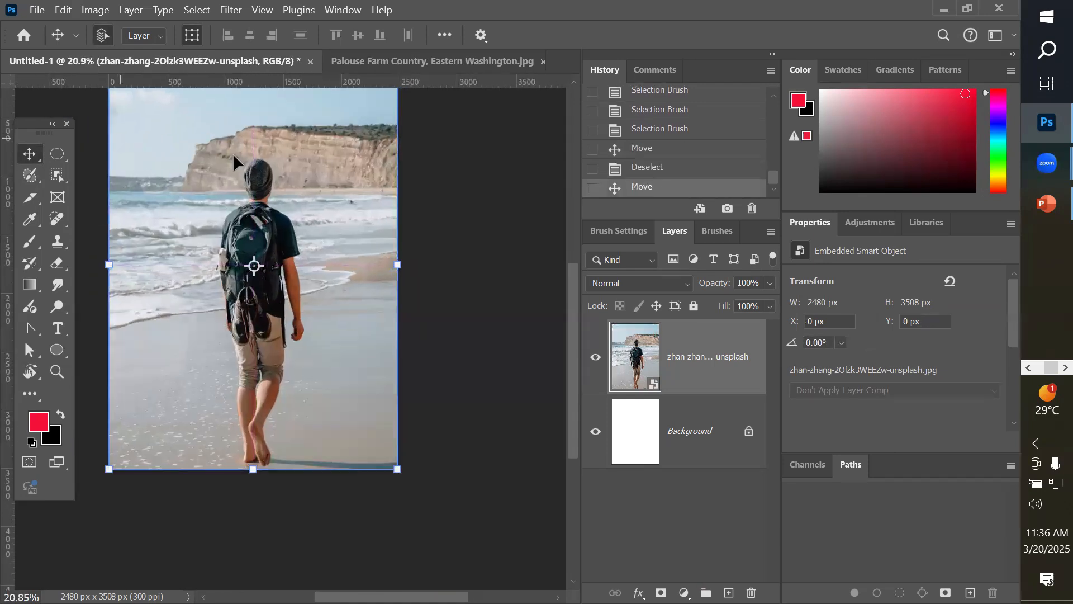
scroll(191, 269, "up", 1)
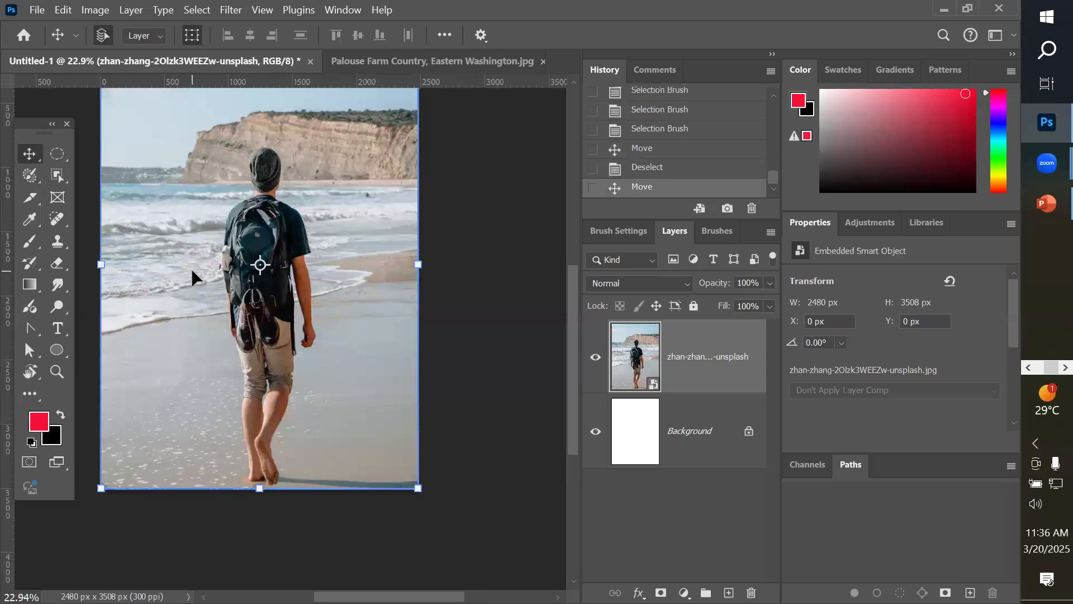
Step: Select the cliff with the Object Selection tool and add the man's clothes, arms and legs without the backpack
left_click(26, 178)
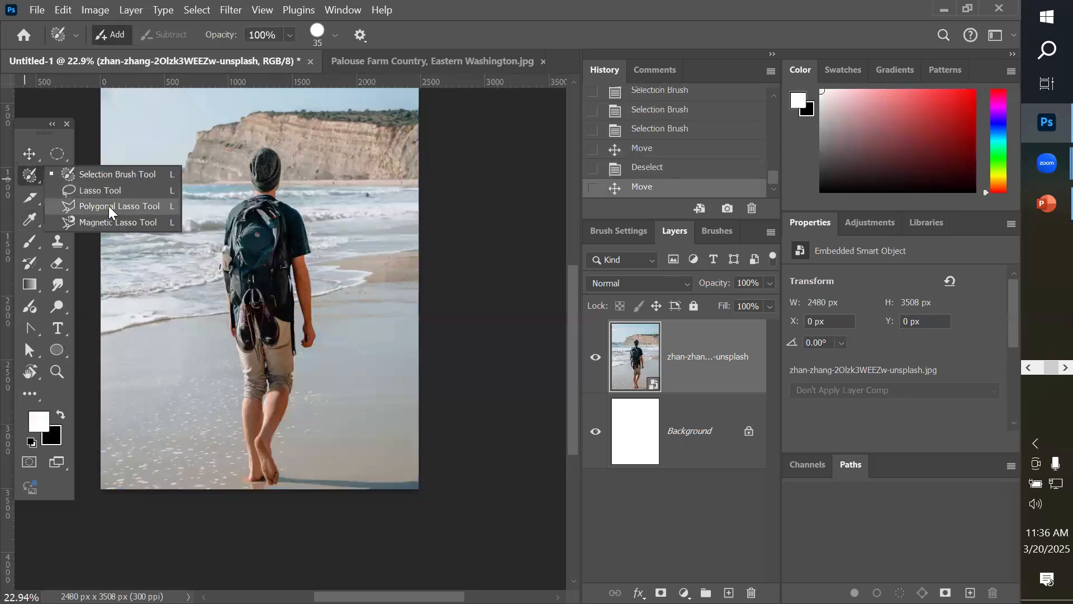
left_click(30, 176)
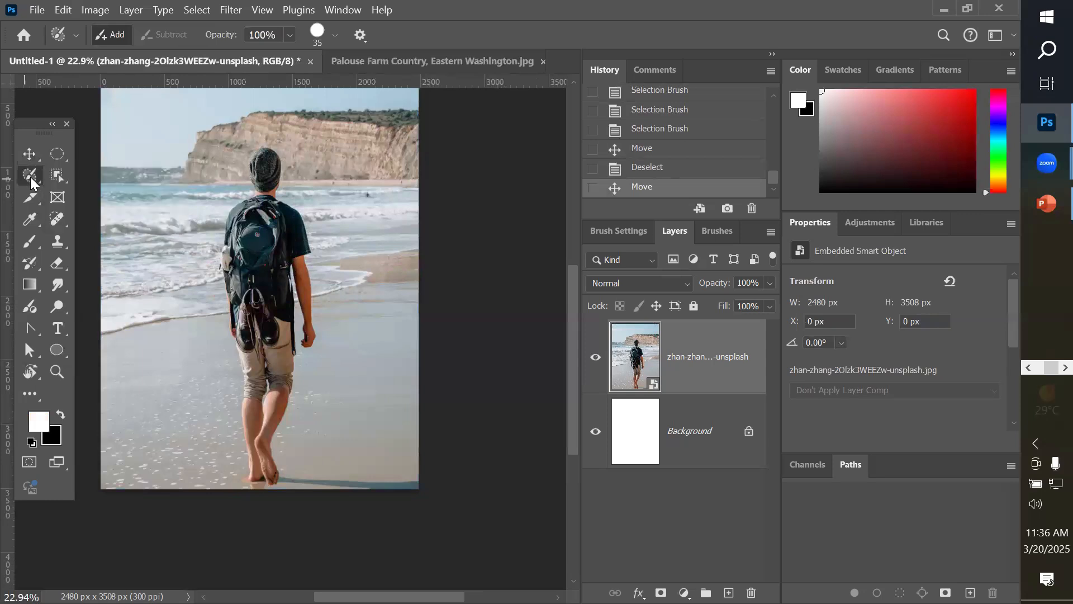
left_click(59, 177)
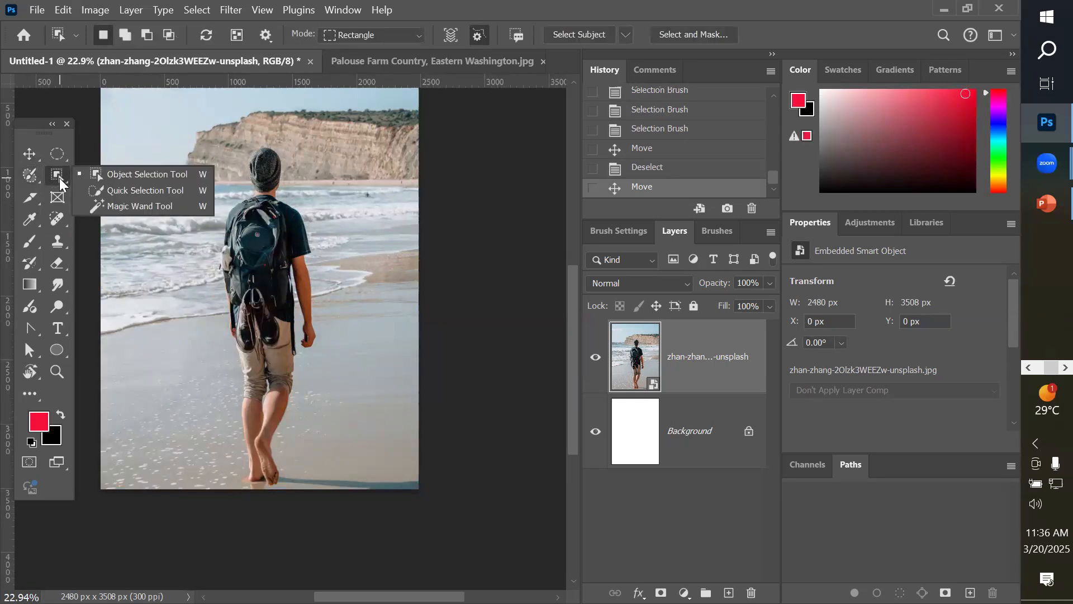
left_click(153, 174)
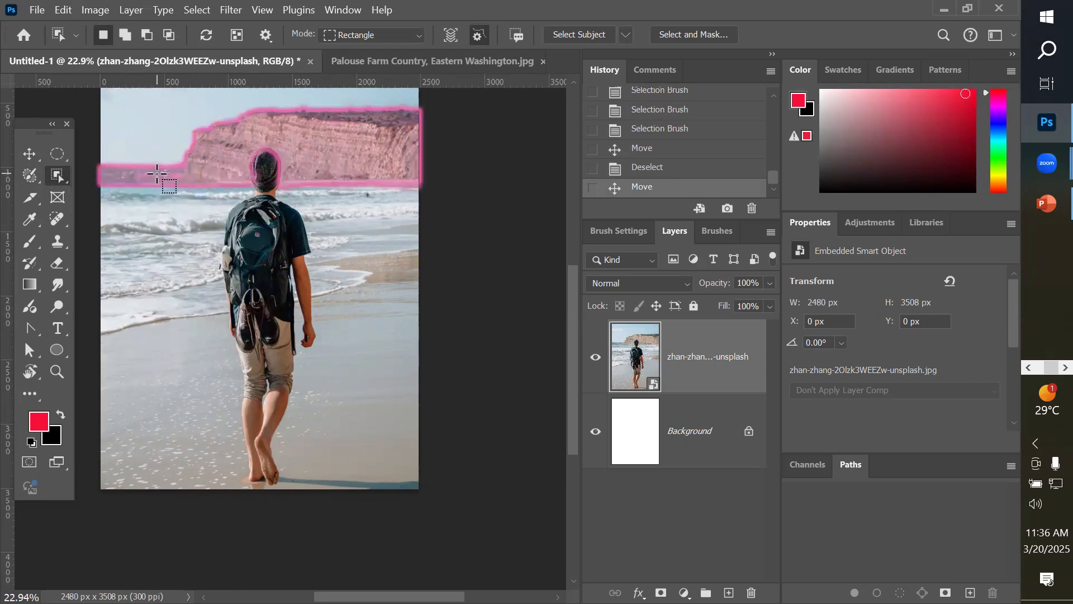
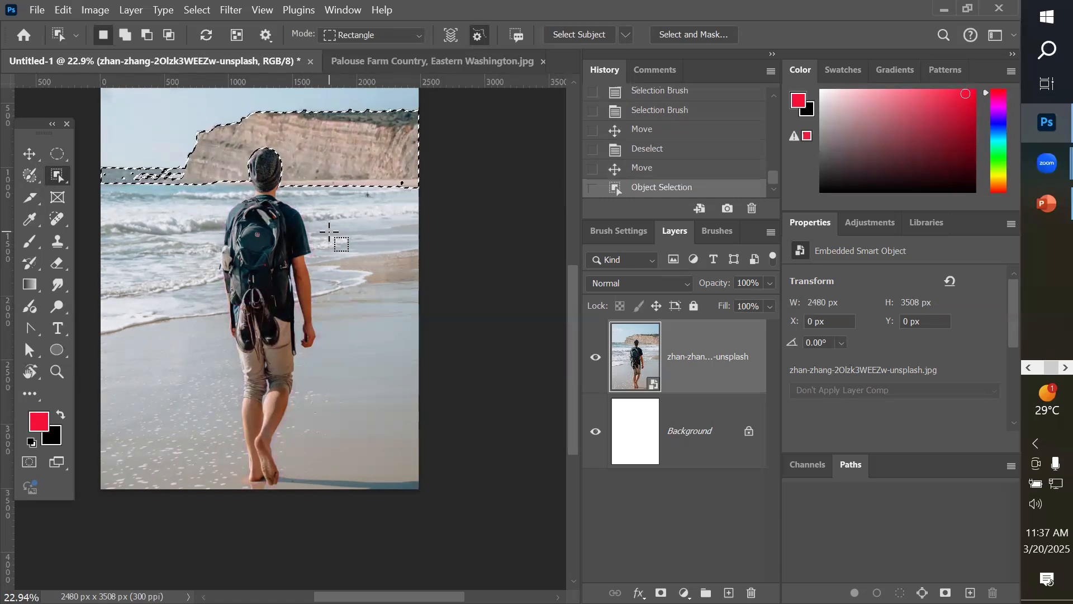
left_click(300, 246, "shift")
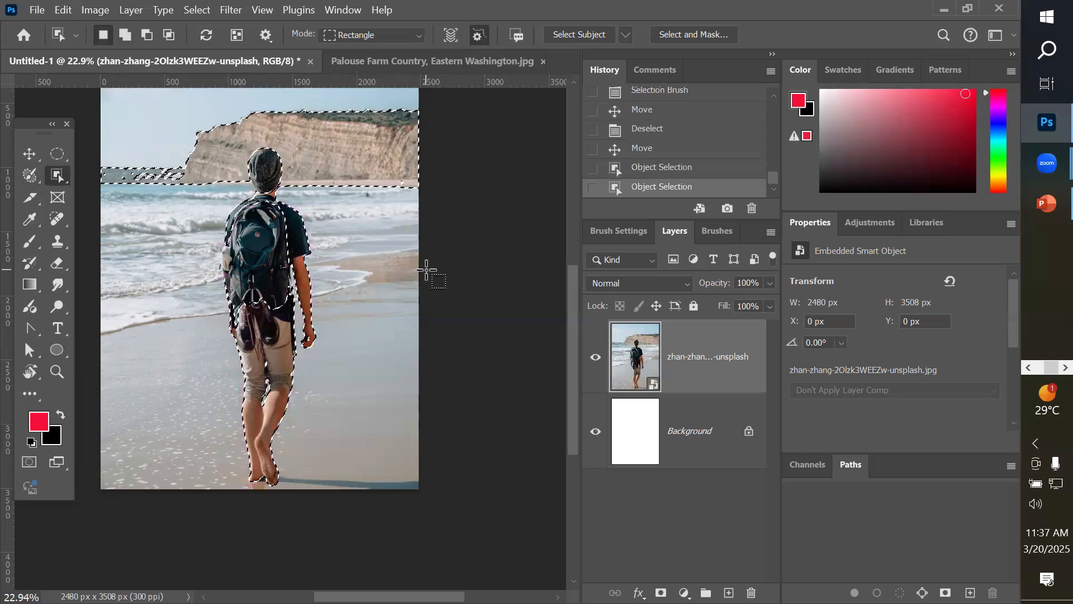
scroll(317, 246, "up", 4)
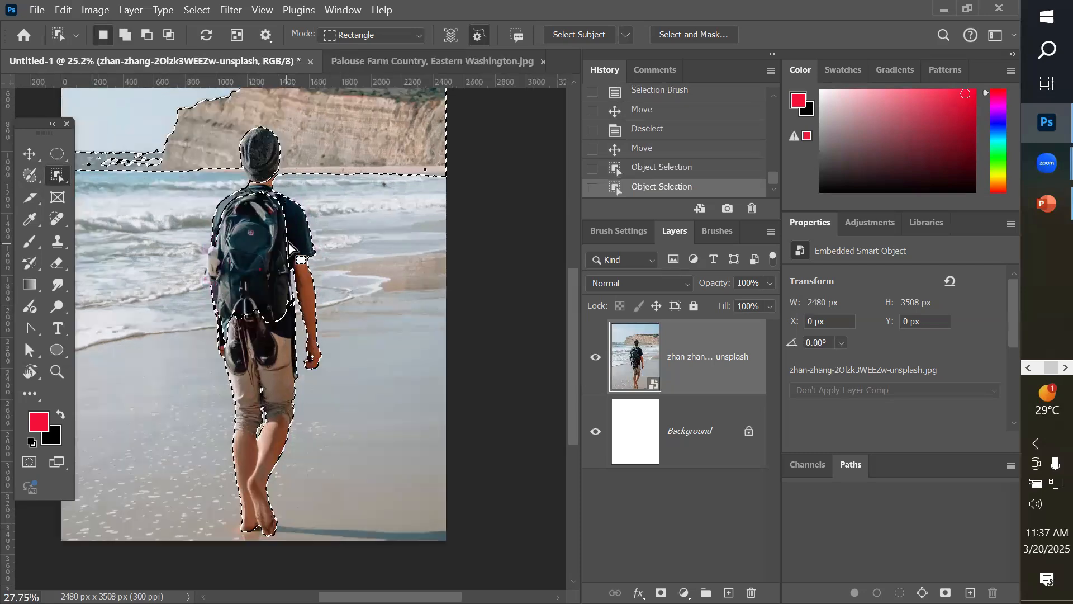
scroll(317, 246, "up", 3)
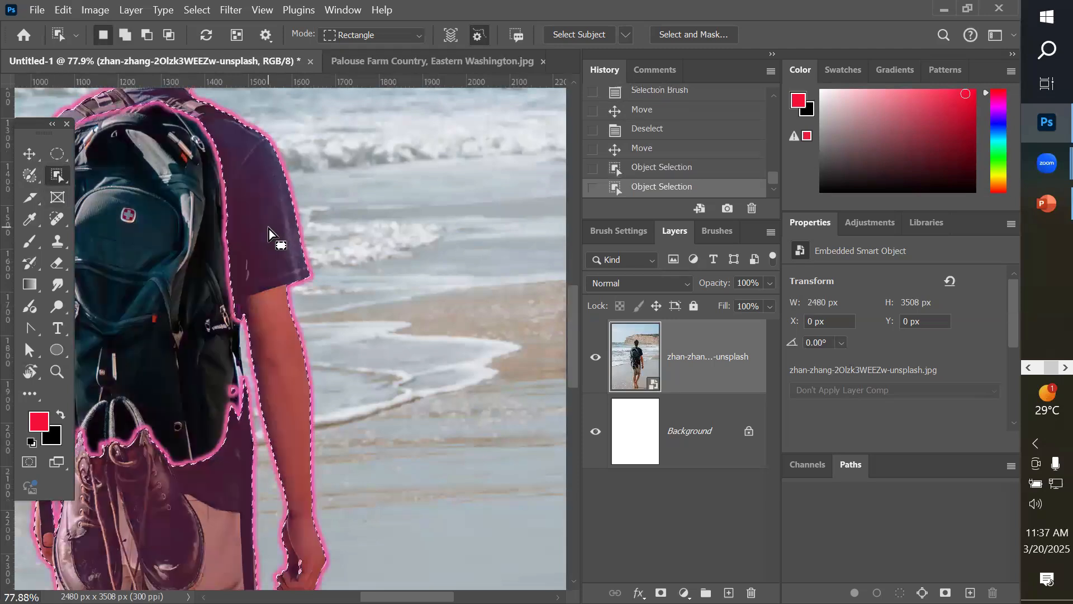
Step: Add the highlighted man's body to the cliff selection and try to shift the selected areas with the Move tool
key("shift")
left_click(269, 226, "shift")
scroll(269, 227, "down", 2)
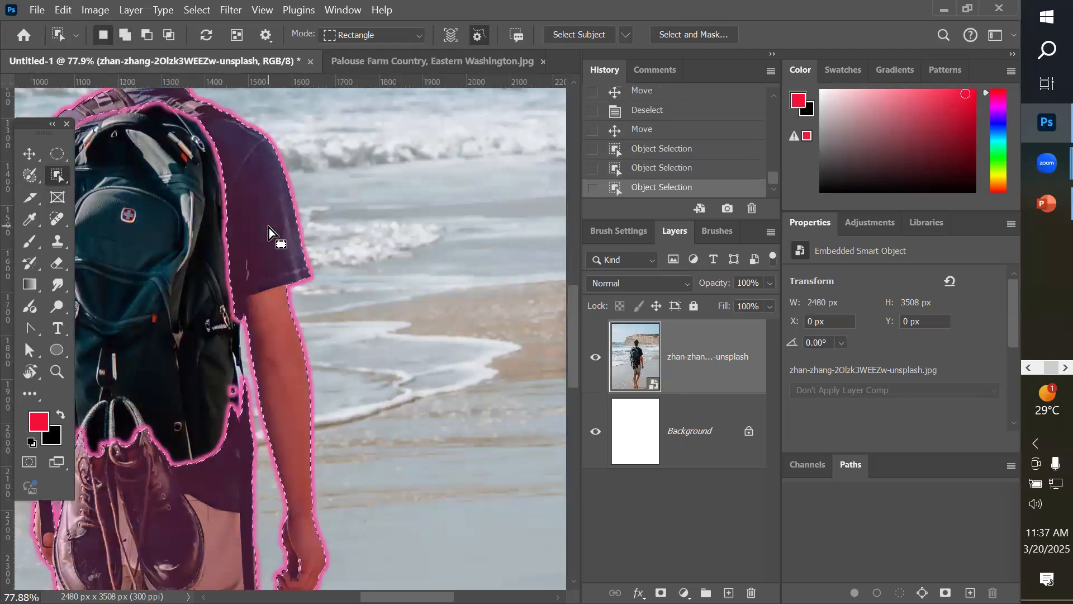
scroll(271, 230, "down", 2)
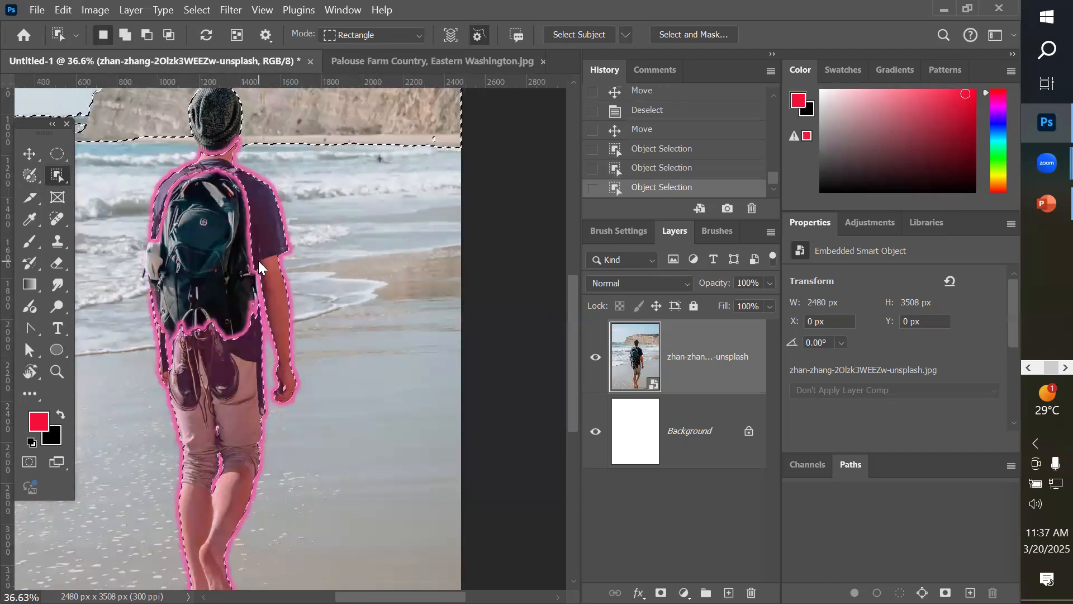
left_click(31, 156)
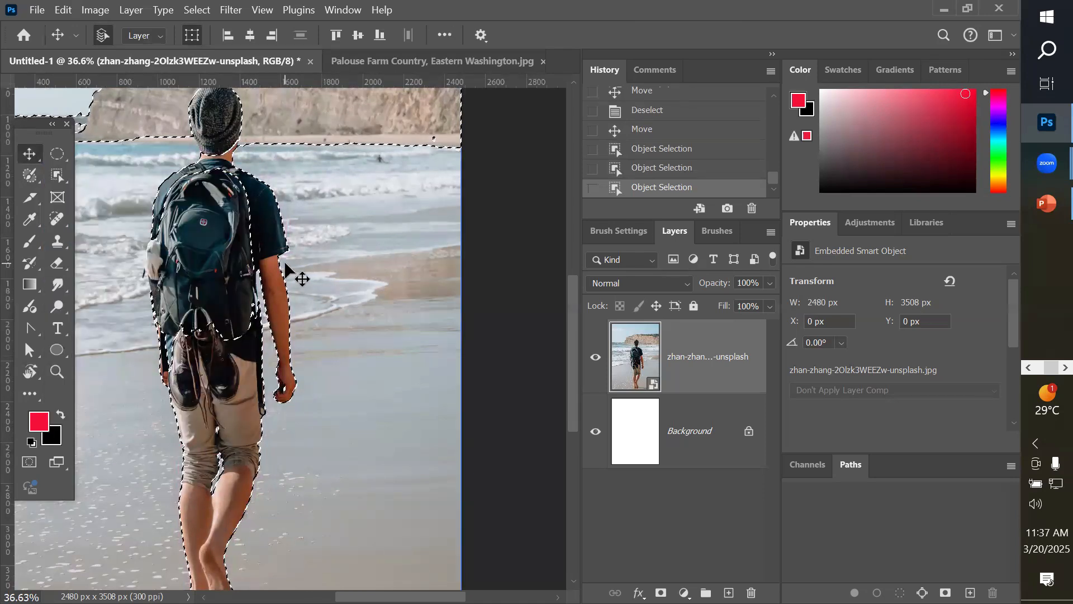
scroll(288, 267, "down", 3)
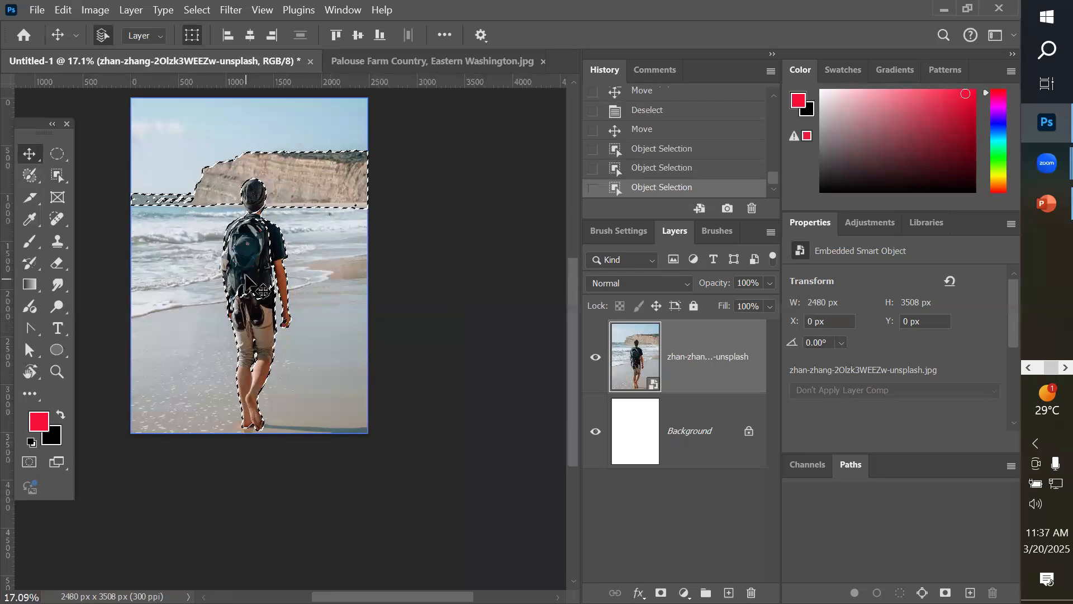
left_click_drag(223, 283, 249, 277)
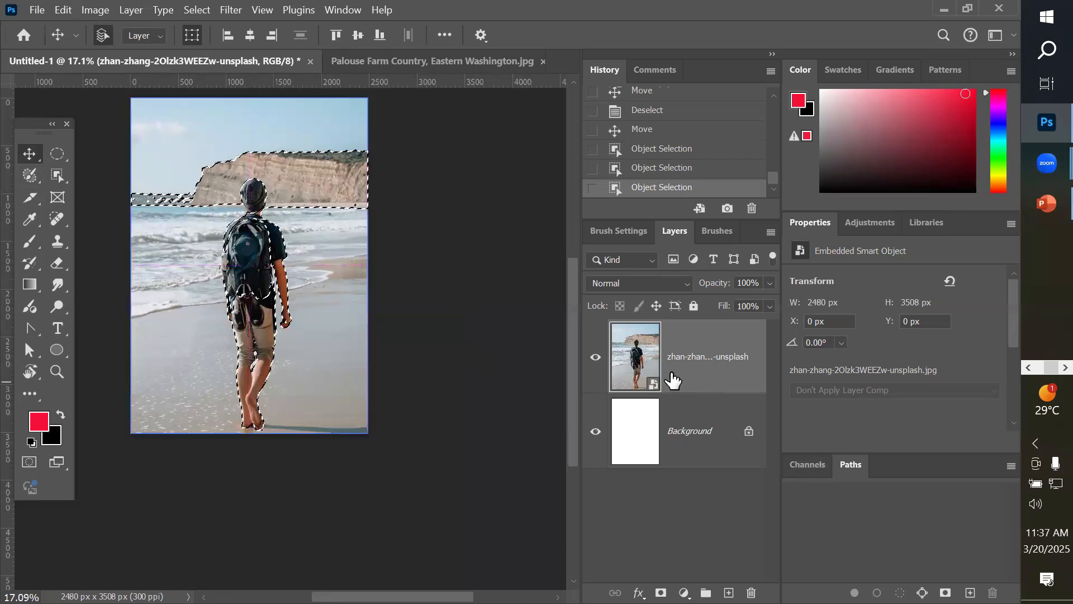
Step: Rasterize the photo layer and move the selected cliff and man to X 170 px, Y 367 px
right_click(693, 361)
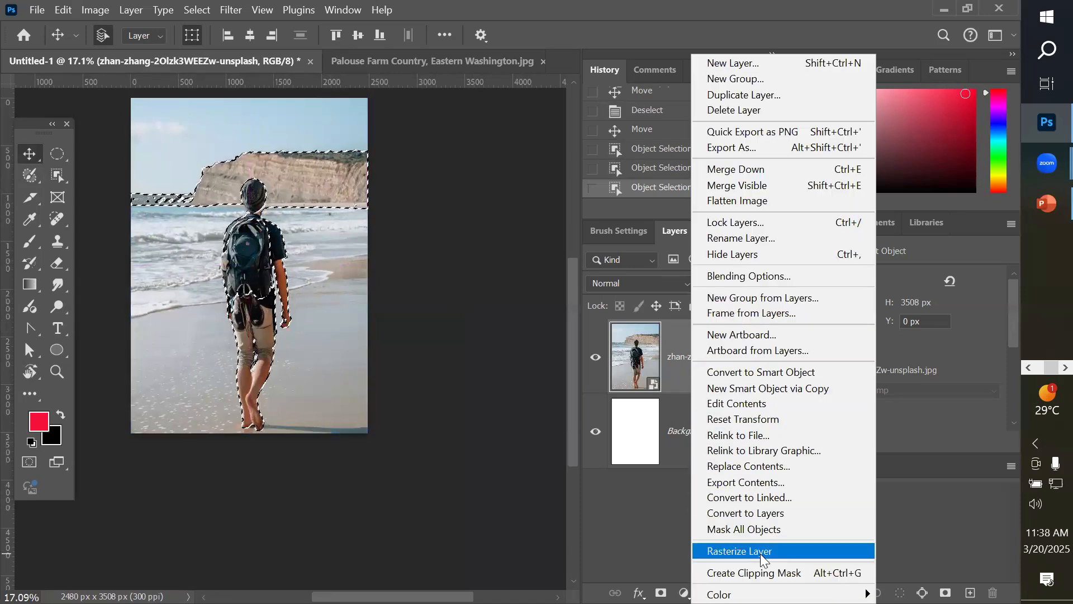
key("Return")
mouse_move(259, 267)
left_mouse_down()
mouse_move(334, 244)
mouse_move(233, 273)
mouse_move(260, 263)
mouse_move(263, 273)
left_mouse_up()
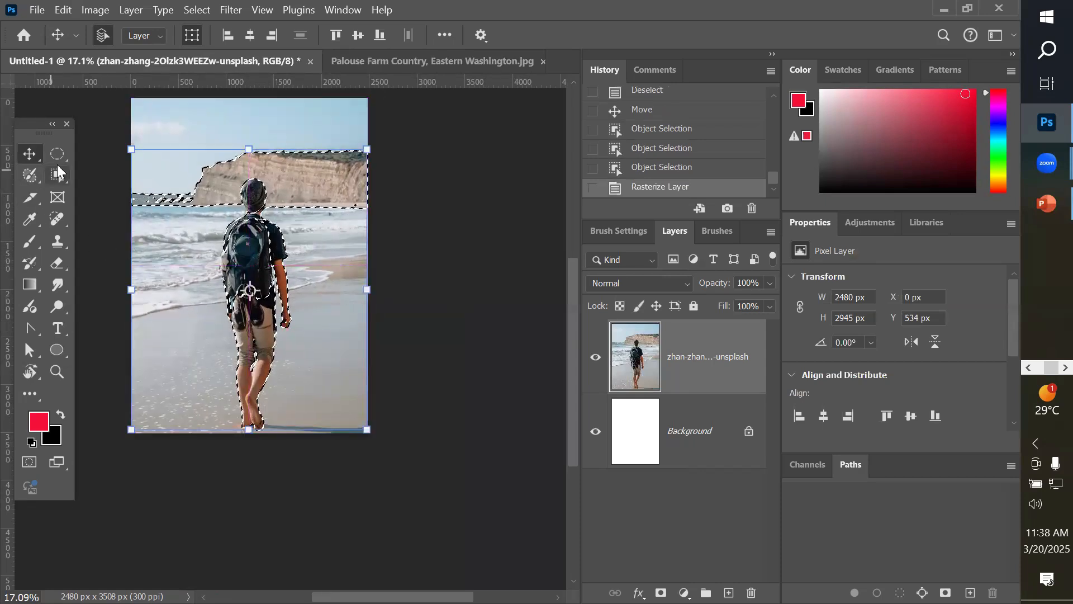
left_click(288, 181)
left_click_drag(288, 181, 305, 166)
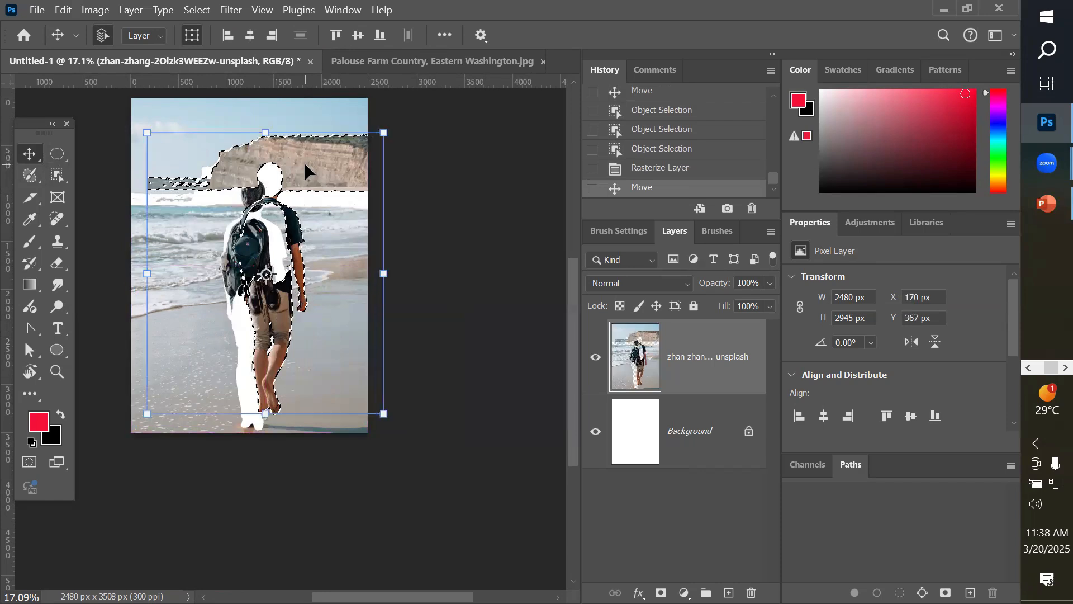
Step: Undo the move and the rasterizing of the photo layer, and deselect the cliff and man
key("ctrl+z")
key("ctrl+z")
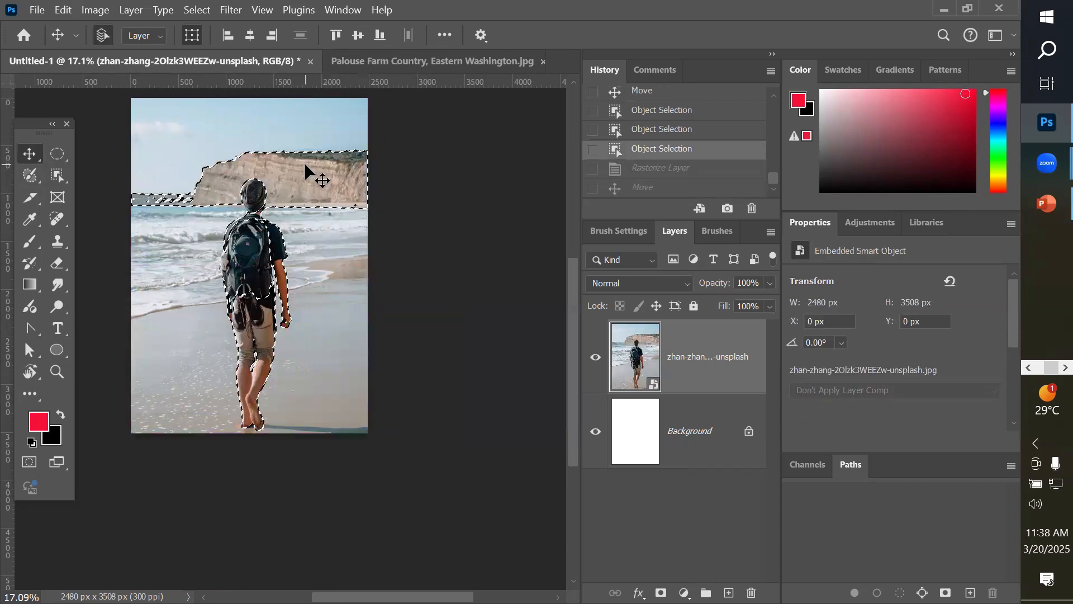
key("ctrl+d")
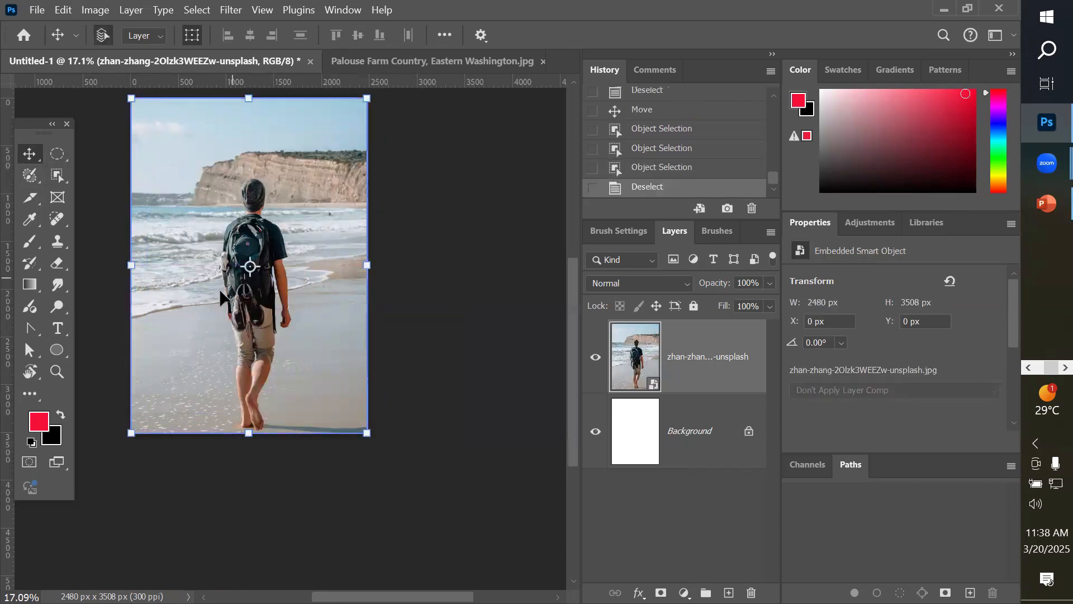
Step: Select the sky with the Object Selection tool and clear the selection again
left_click(60, 173)
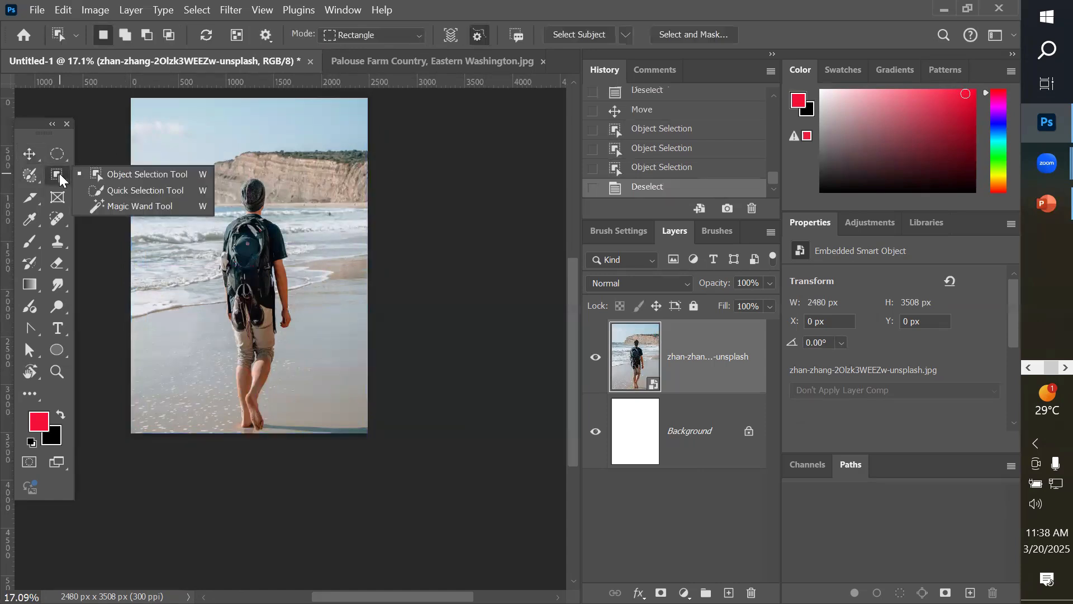
left_click(158, 175)
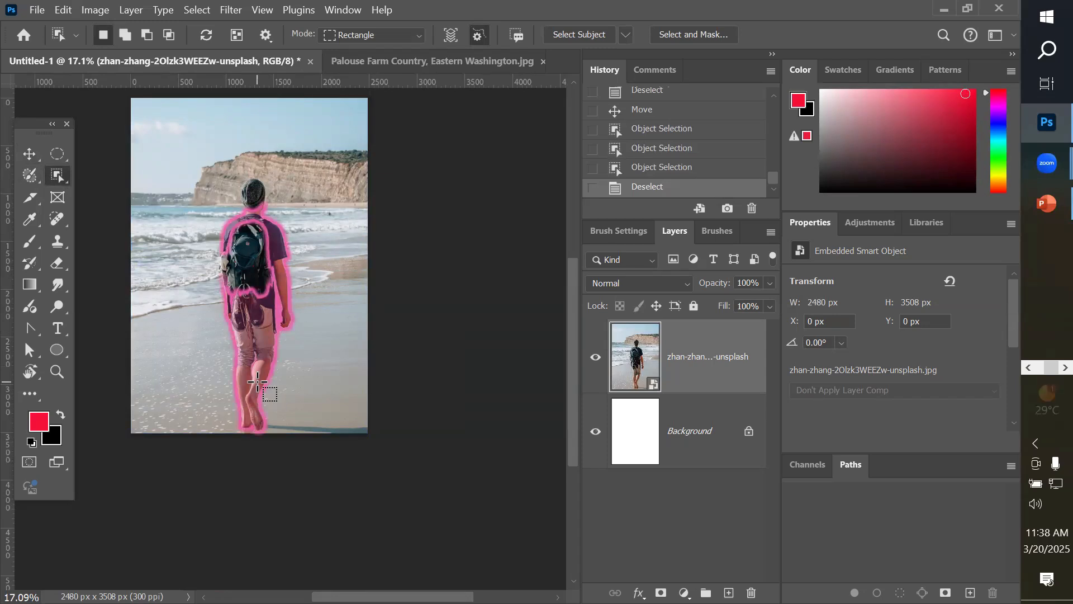
left_click(206, 133)
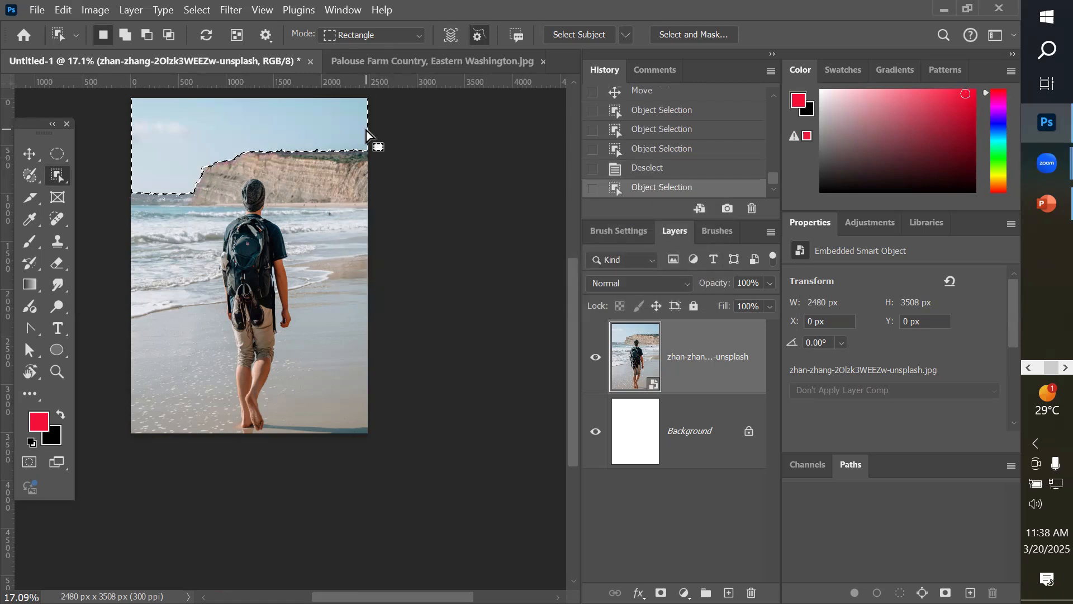
key("ctrl+d")
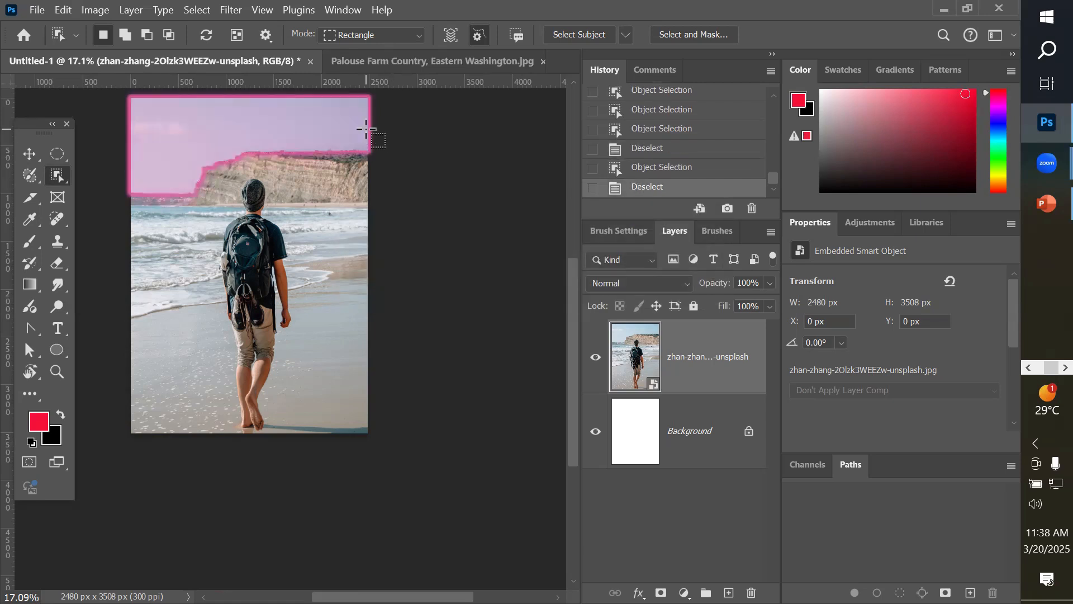
Step: Rasterize the photo layer and delete its sky after selecting it with the Object Selection tool
right_click(677, 357)
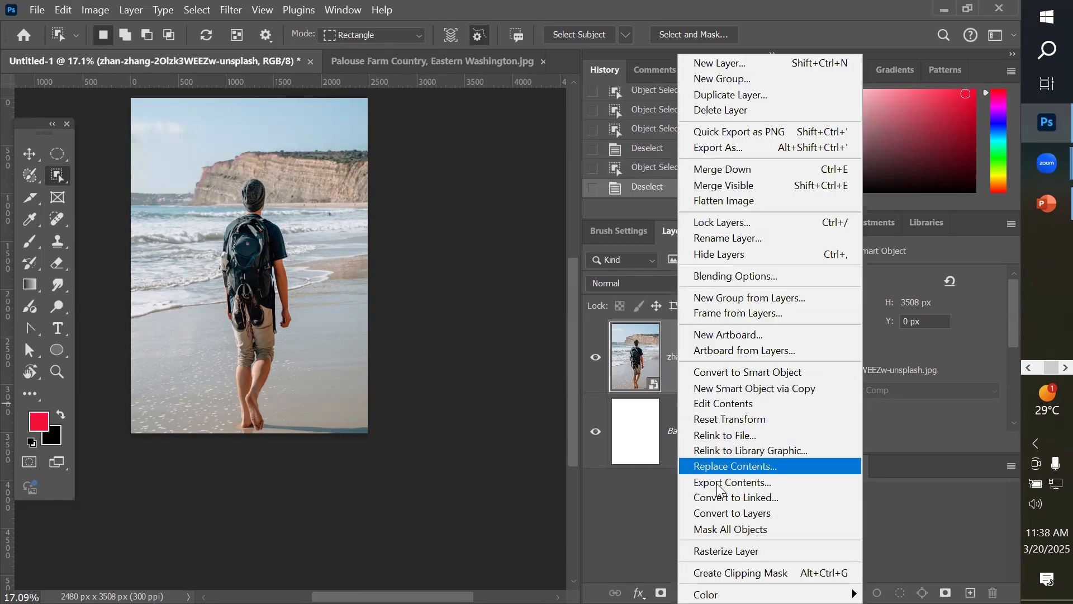
left_click(709, 552)
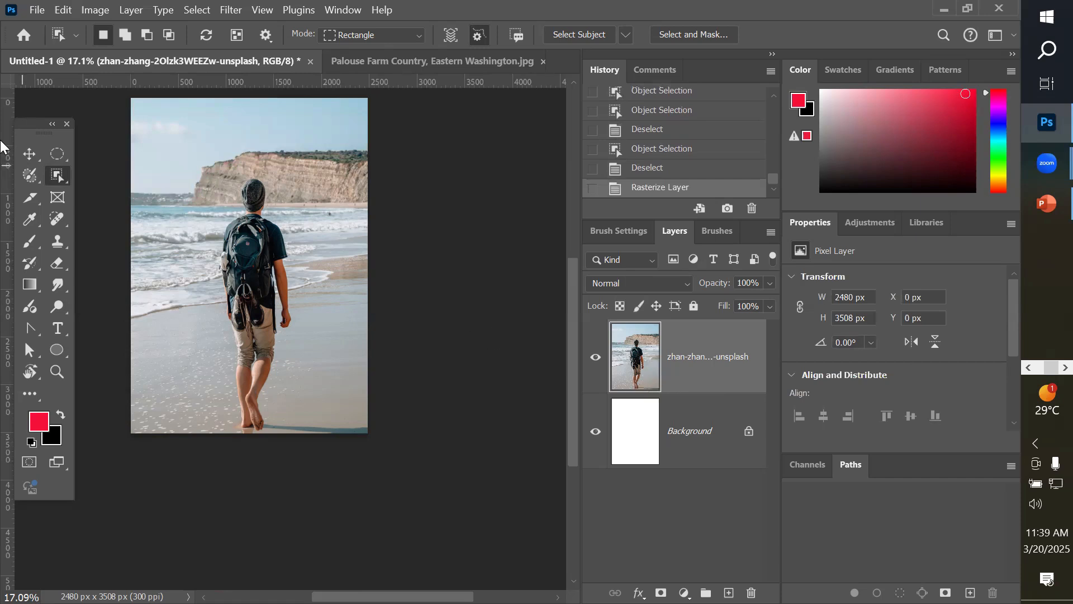
right_click(56, 178)
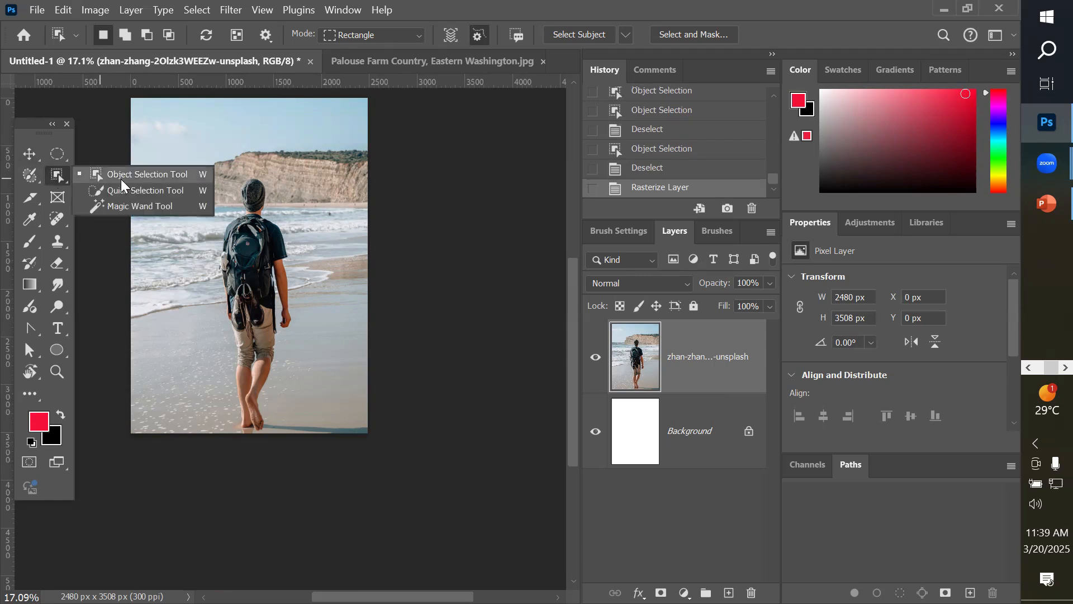
left_click(199, 136)
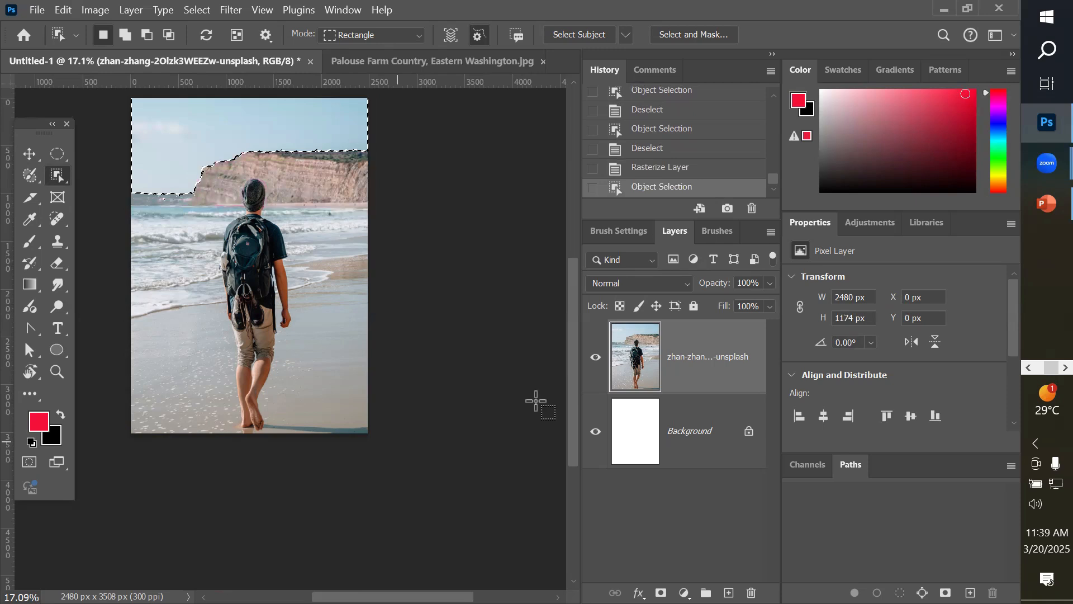
key("Delete")
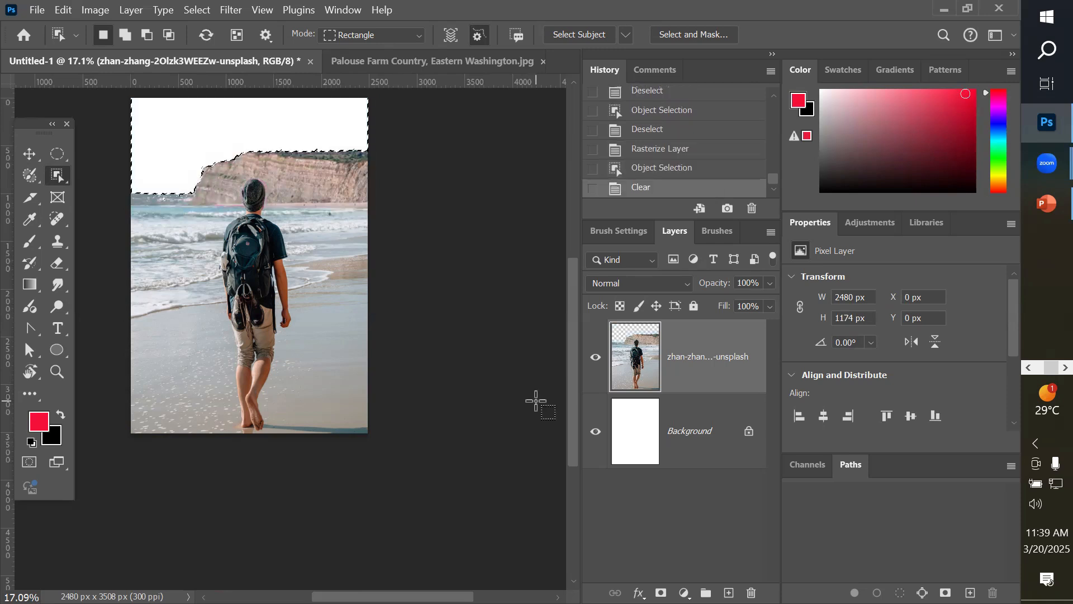
Step: Place the Landscapes- (2) image from the GreenLandscapes folder as an embedded object directly above the Background layer
left_click(644, 440)
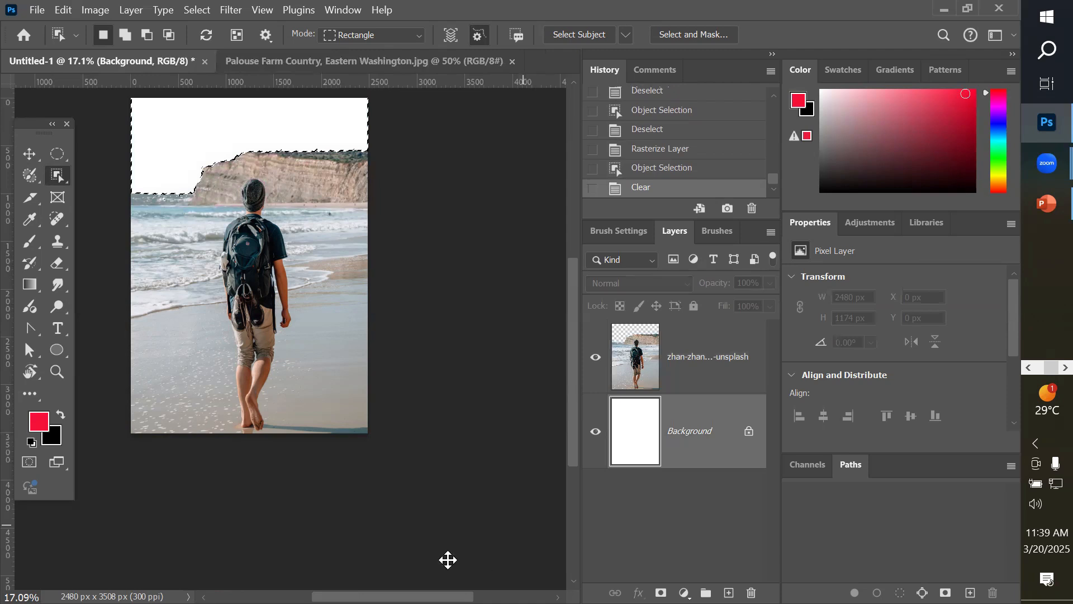
left_click(41, 13)
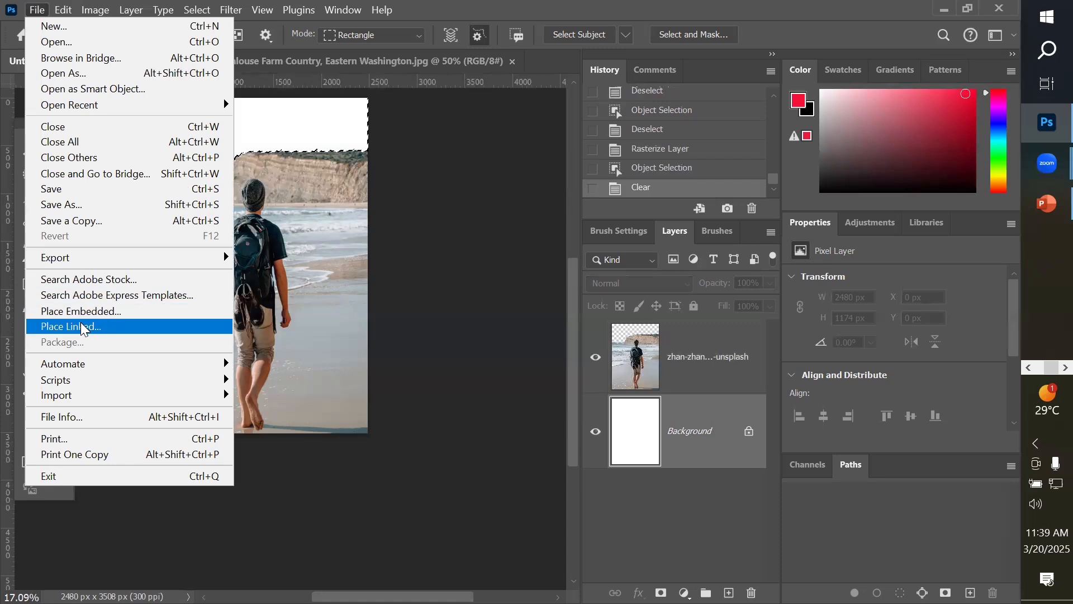
left_click(87, 312)
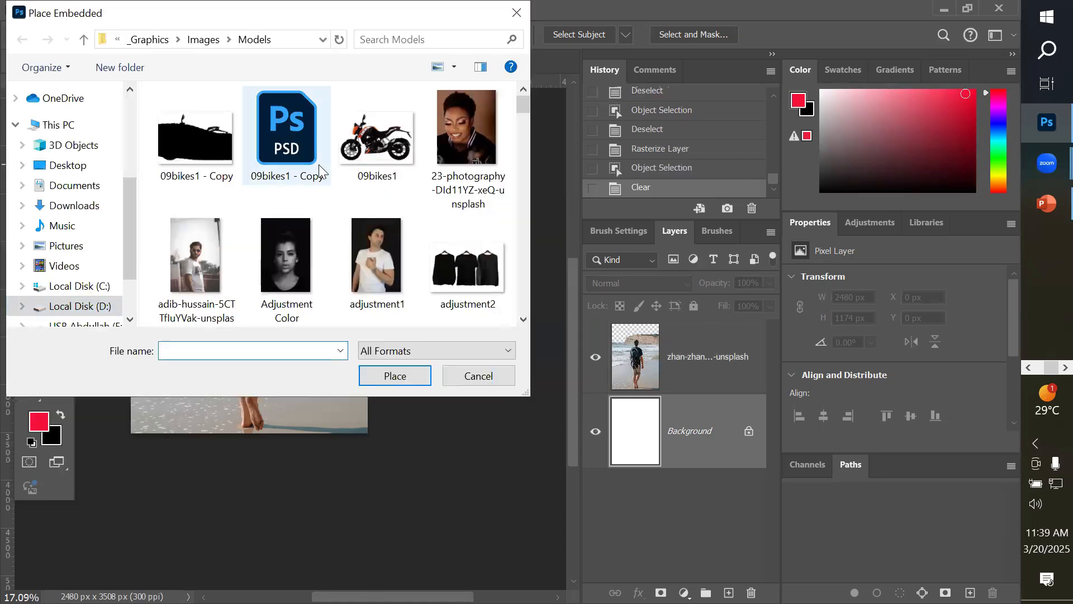
left_click(210, 40)
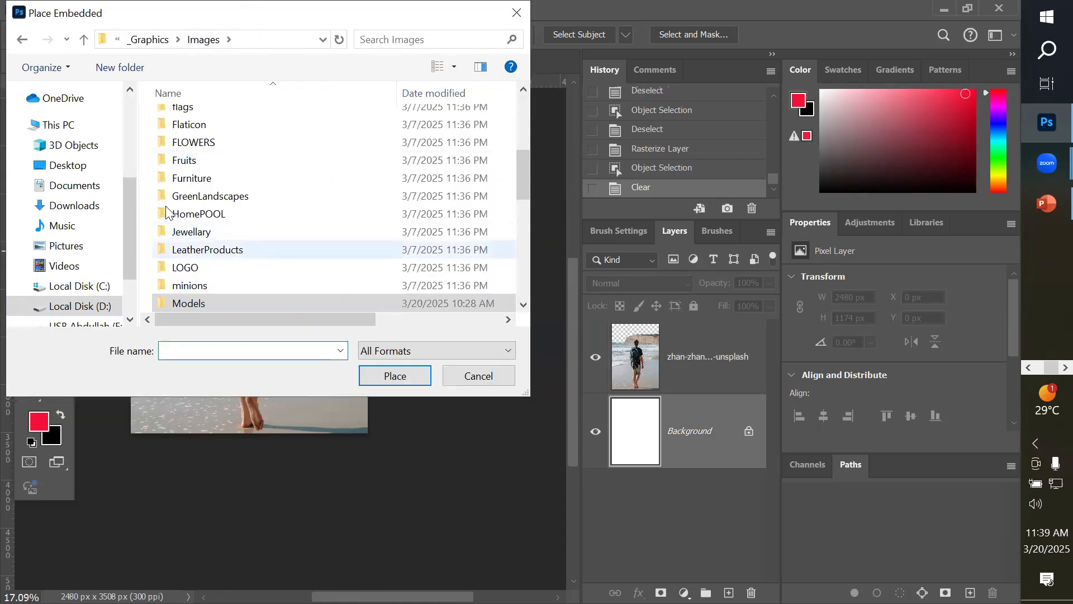
double_click(217, 197)
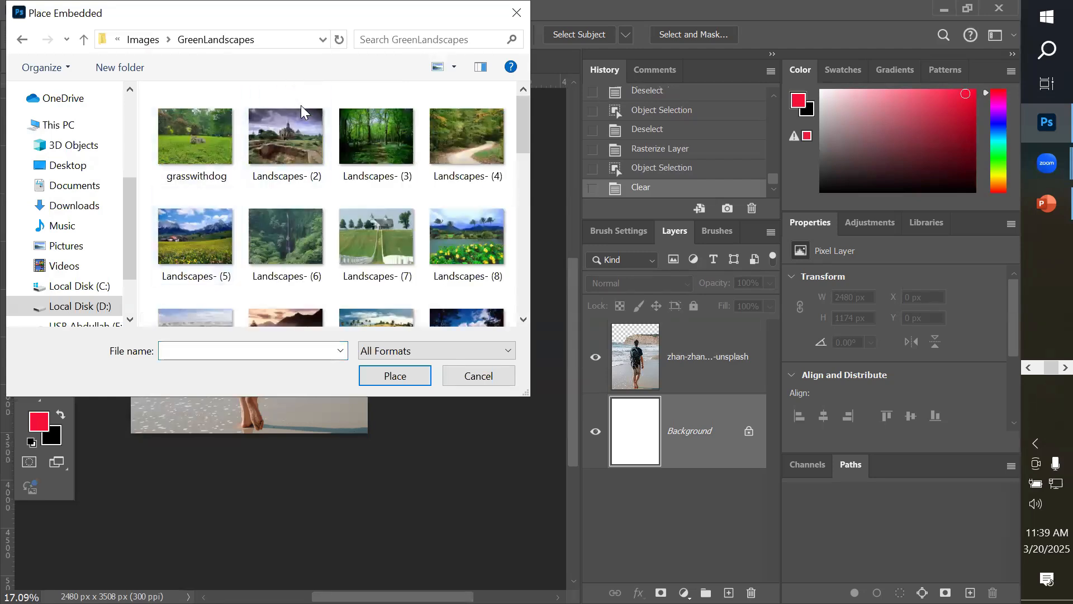
left_click(295, 131)
left_click(397, 378)
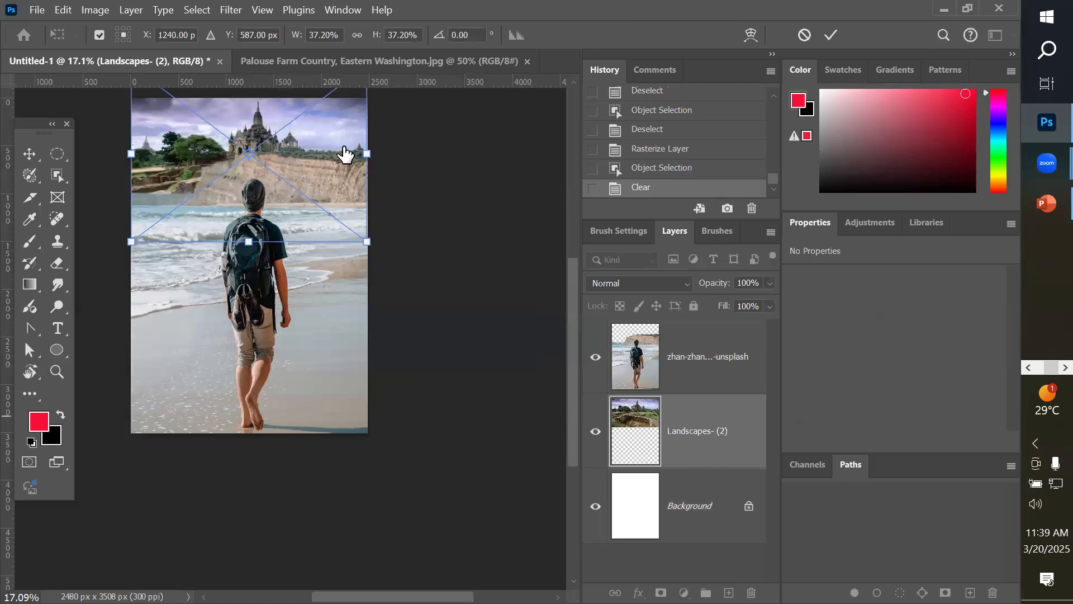
double_click(249, 246)
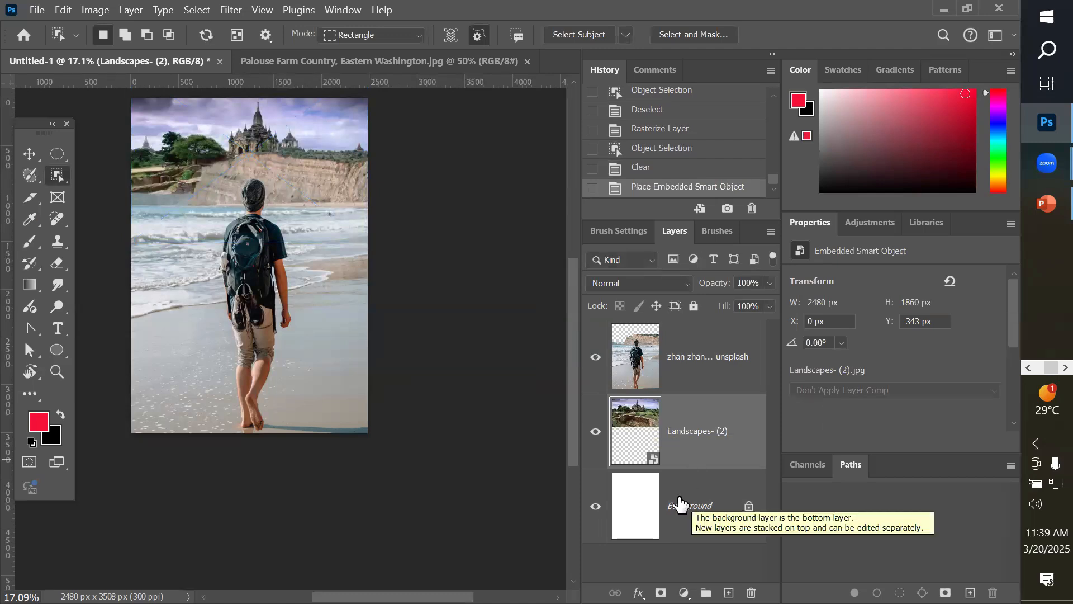
Step: Select the Background layer and undo the landscape placement and the sky deletion
left_click(617, 496)
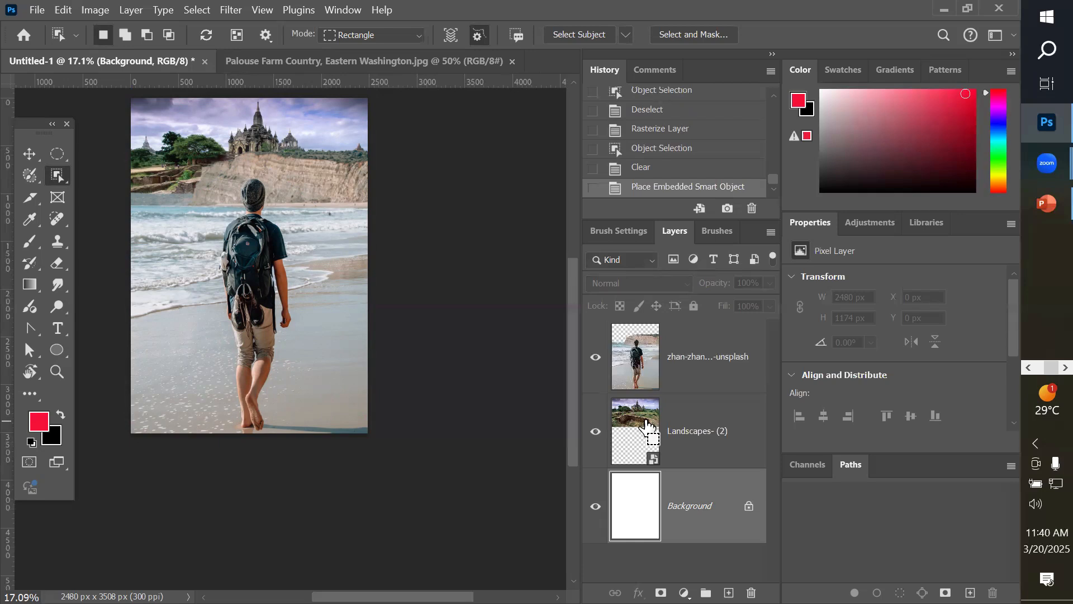
key("ctrl+z")
key("ctrl+z")
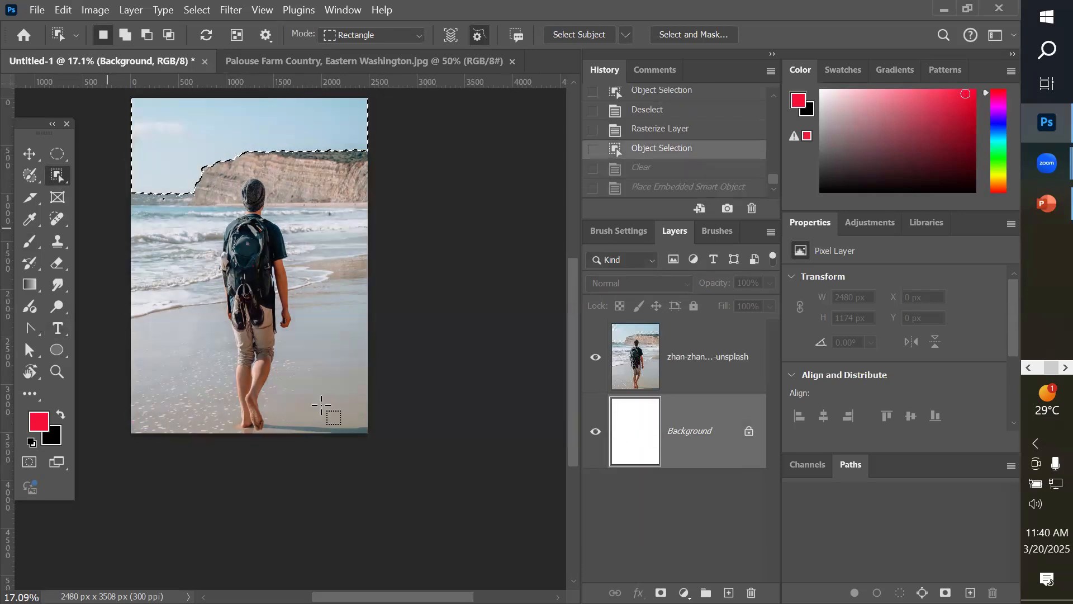
Step: Dock the Windows taskbar along the bottom edge of the screen
left_click(36, 10)
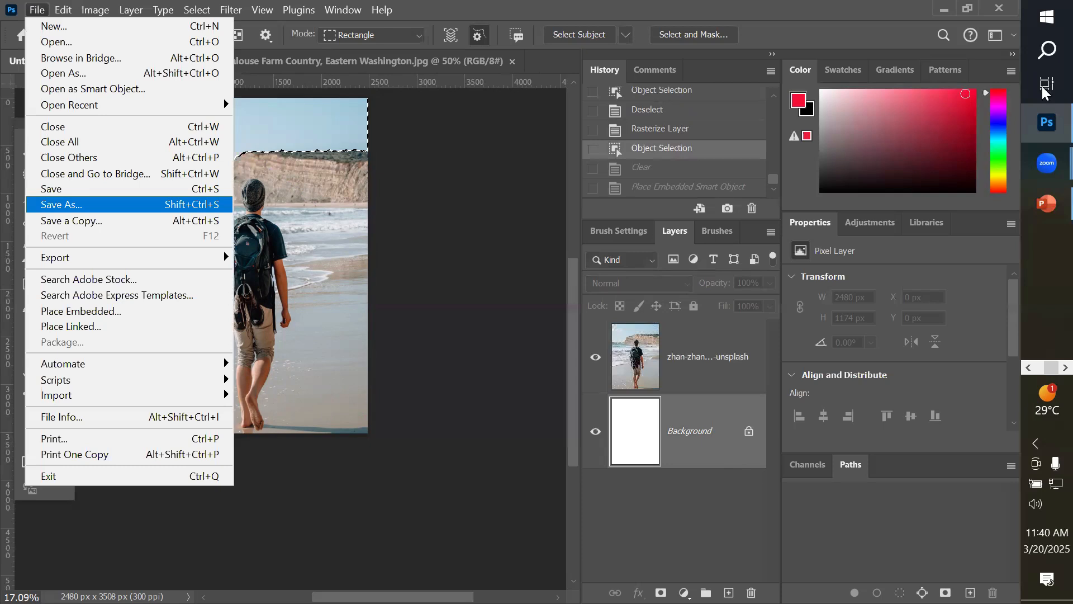
key("Escape")
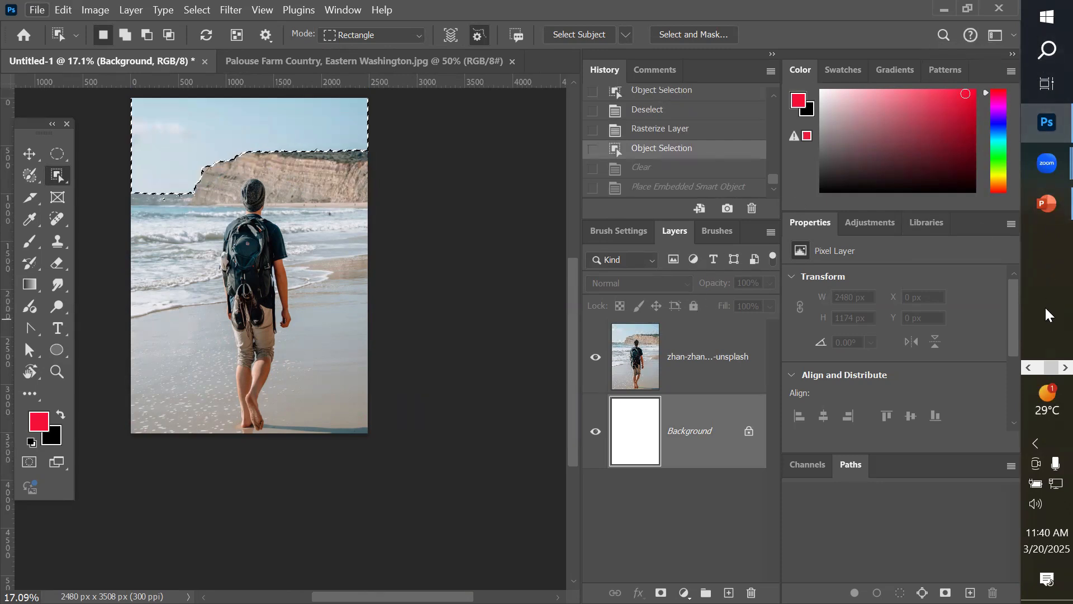
left_click_drag(1047, 311, 754, 587)
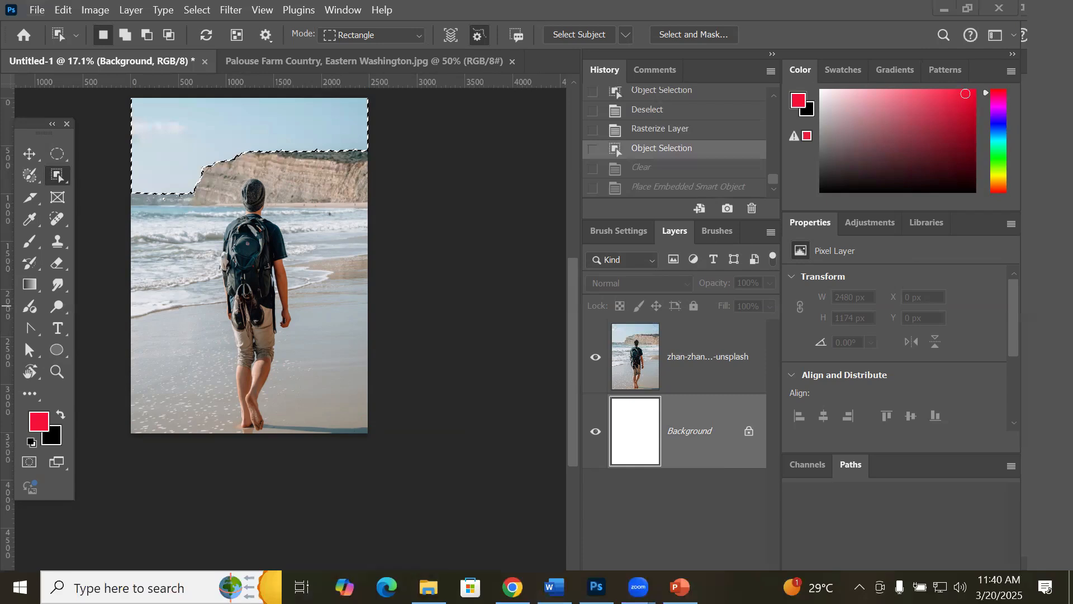
Step: Switch to File Explorer and open the Statue of Liberty photo from the BuildingAndMonoments folder as a separate document in Photoshop
left_click(430, 586)
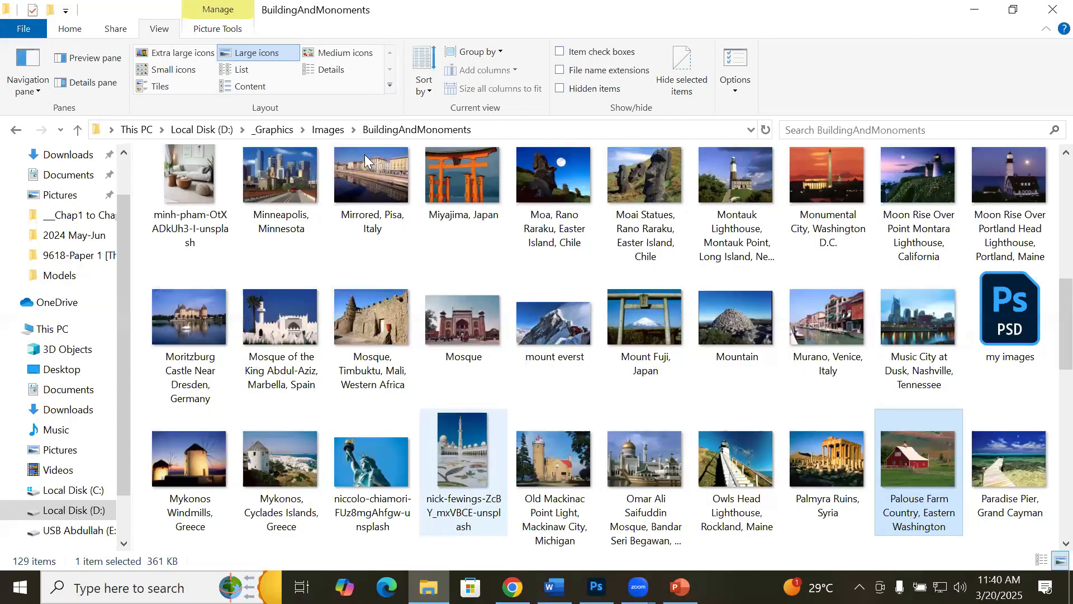
scroll(359, 168, "down", 4)
left_click(360, 174)
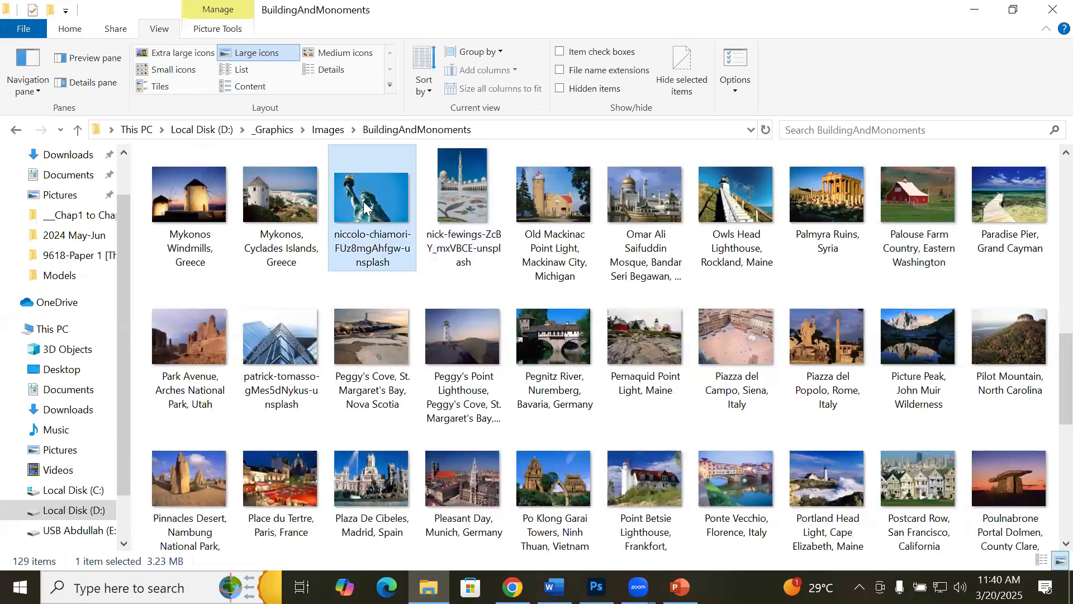
left_click_drag(364, 208, 506, 380)
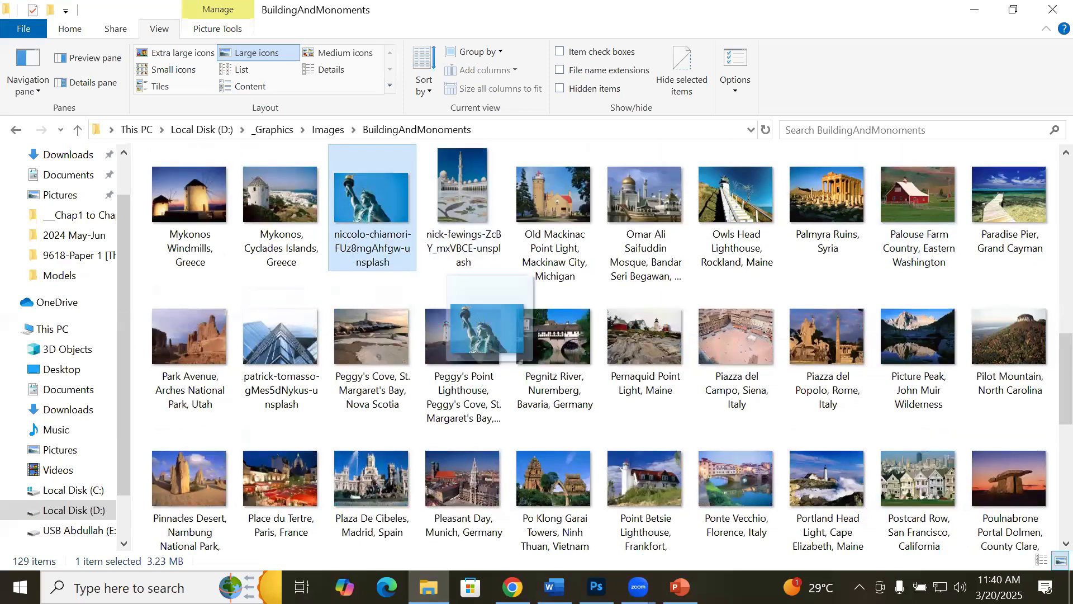
key("alt+Tab")
left_click_drag(519, 92, 553, 60)
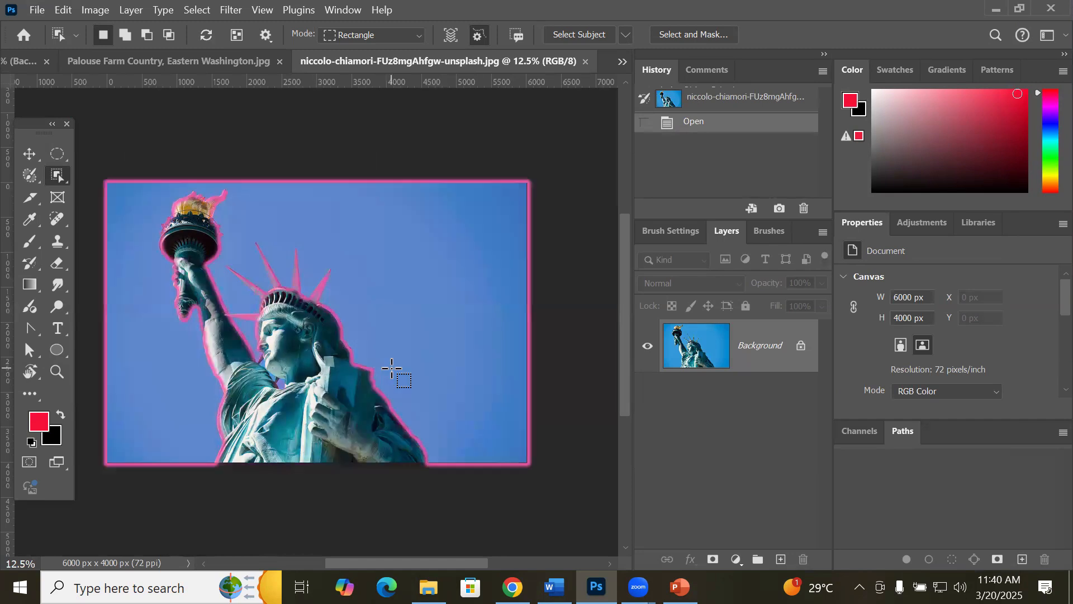
Step: Unlock the Background layer and select the sky around the statue with the Object Selection tool
right_click(55, 173)
left_click(117, 174)
left_click(801, 345)
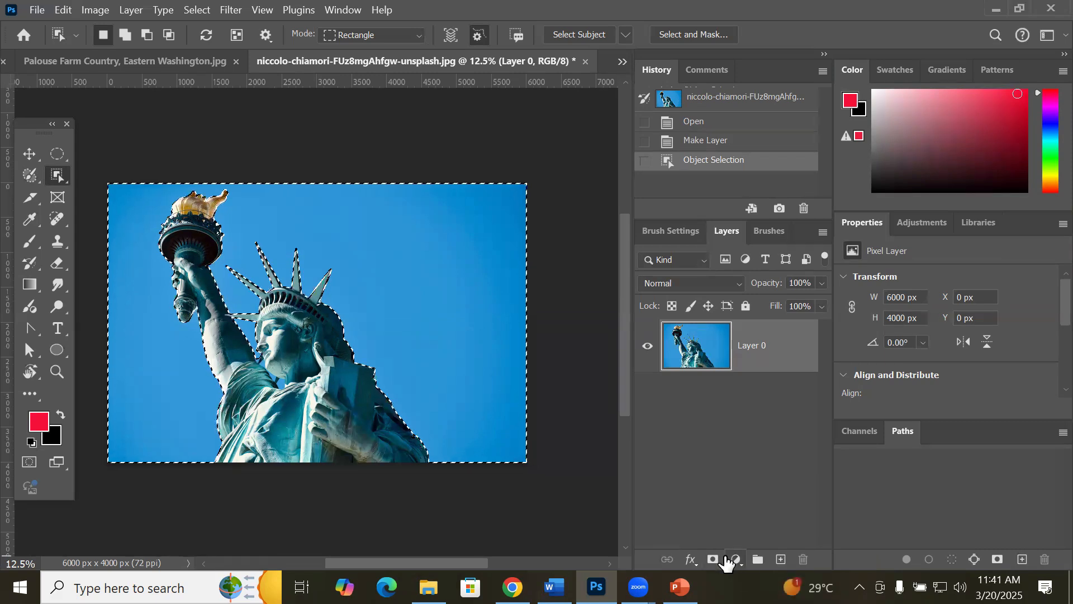
left_click(734, 560)
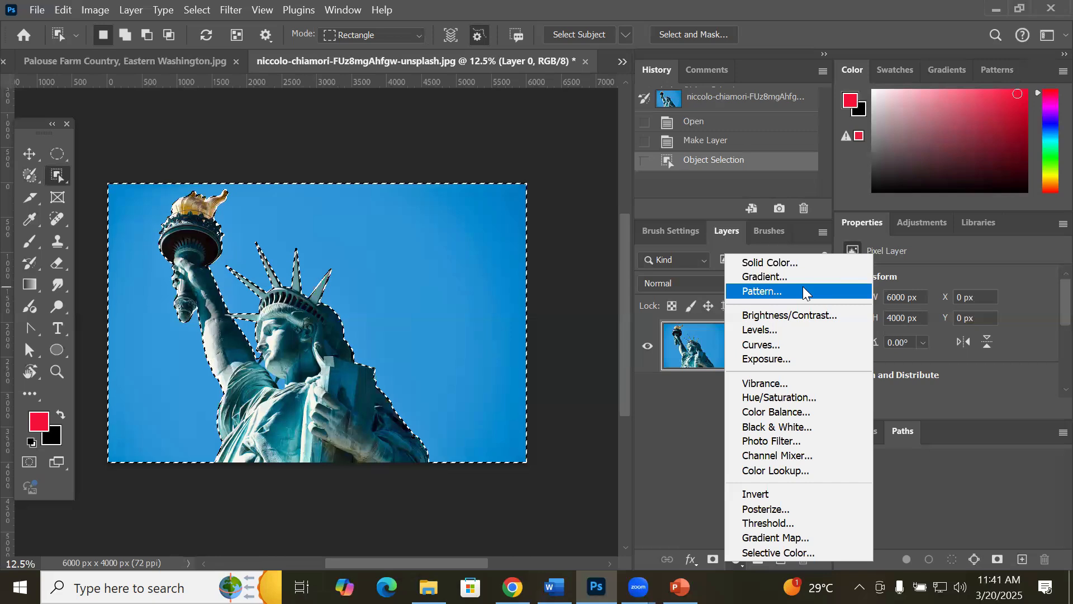
left_click(806, 264)
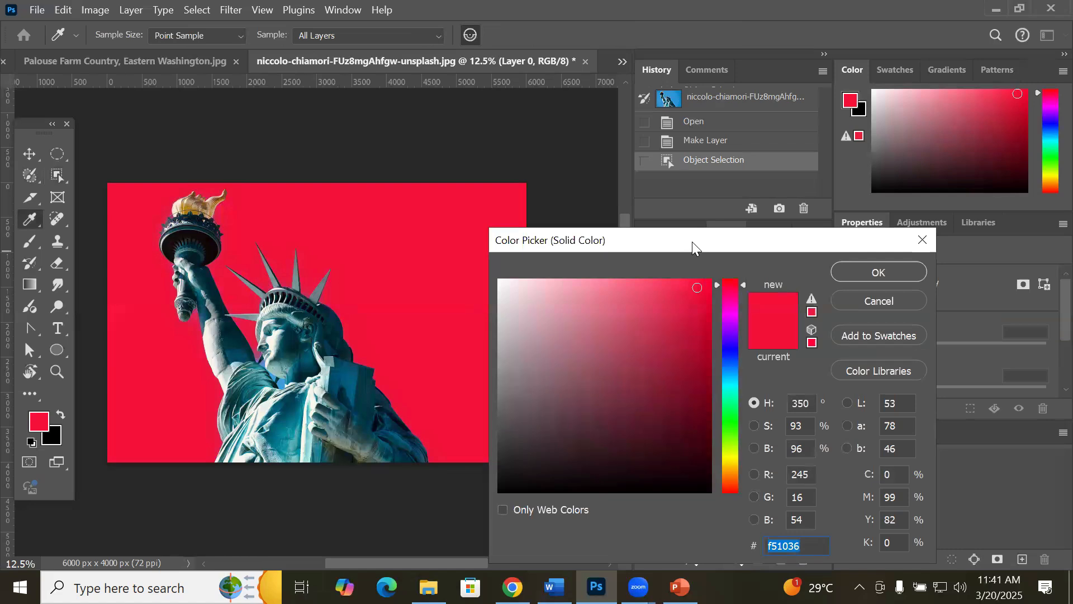
left_click_drag(692, 241, 784, 450)
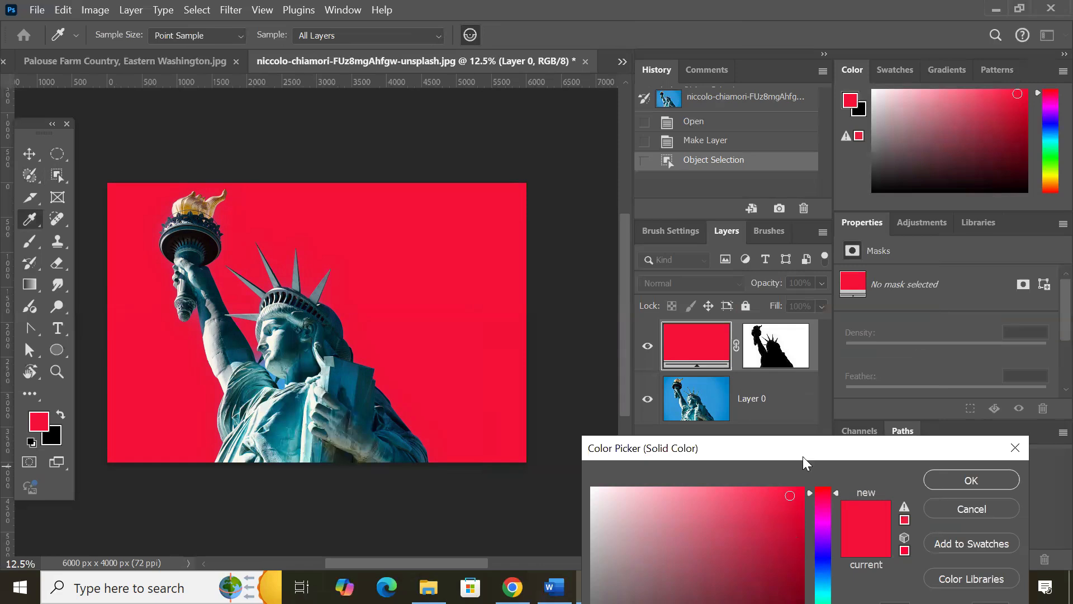
left_click_drag(802, 456, 720, 164)
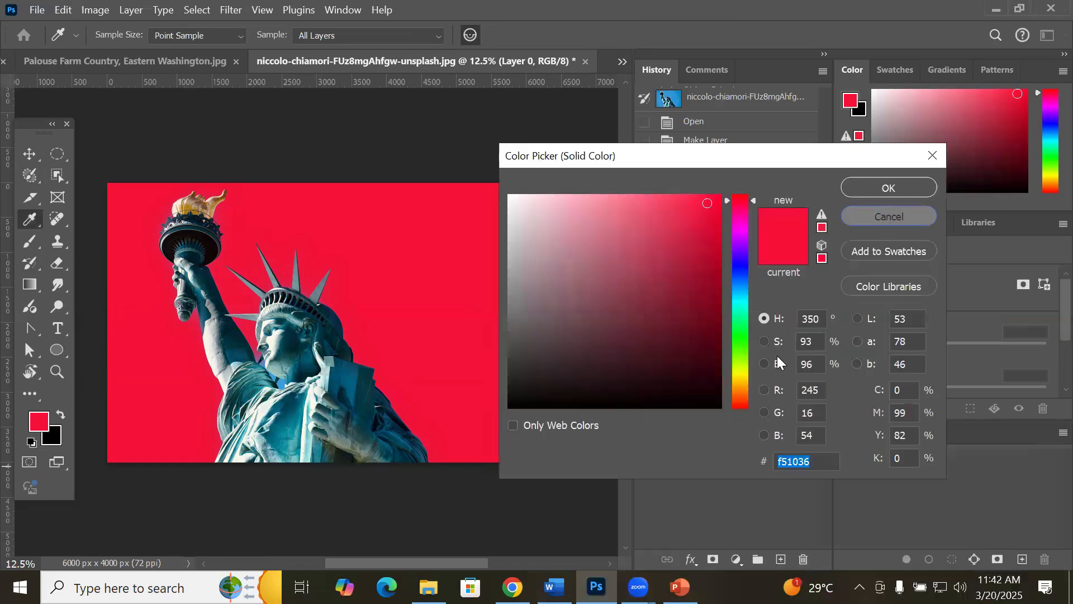
key("Escape")
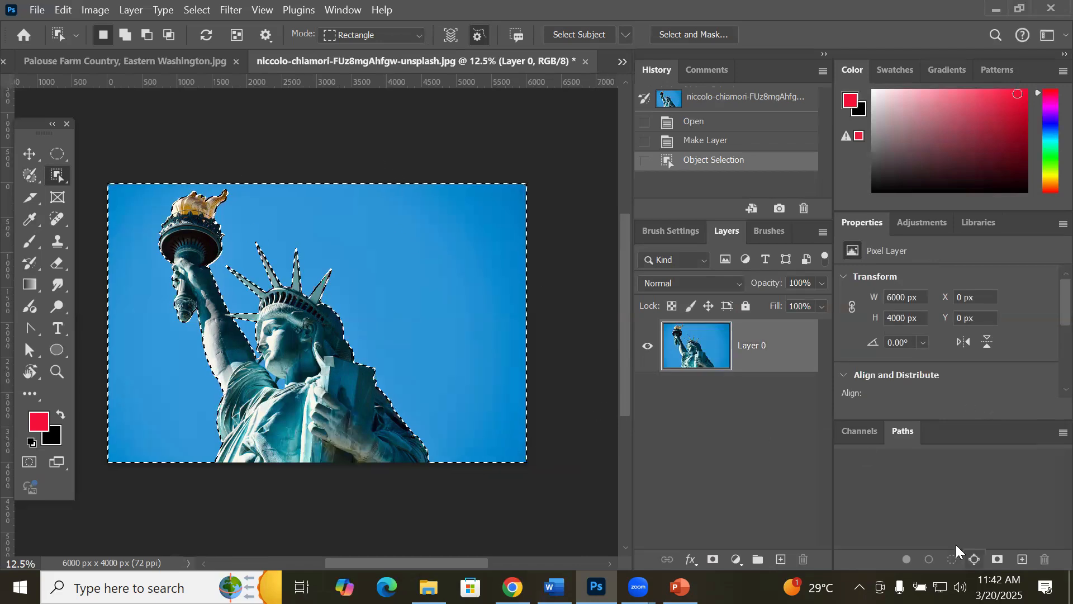
Step: Add a Gradient fill layer over the selected sky, keeping the statue uncovered by the settings dialog
left_click(737, 559)
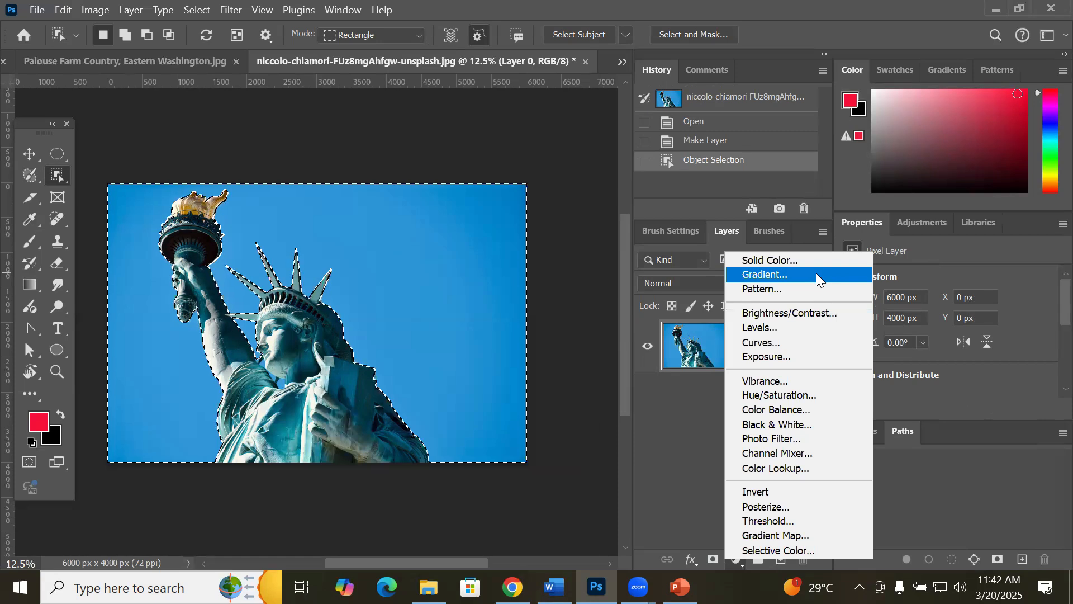
left_click(816, 274)
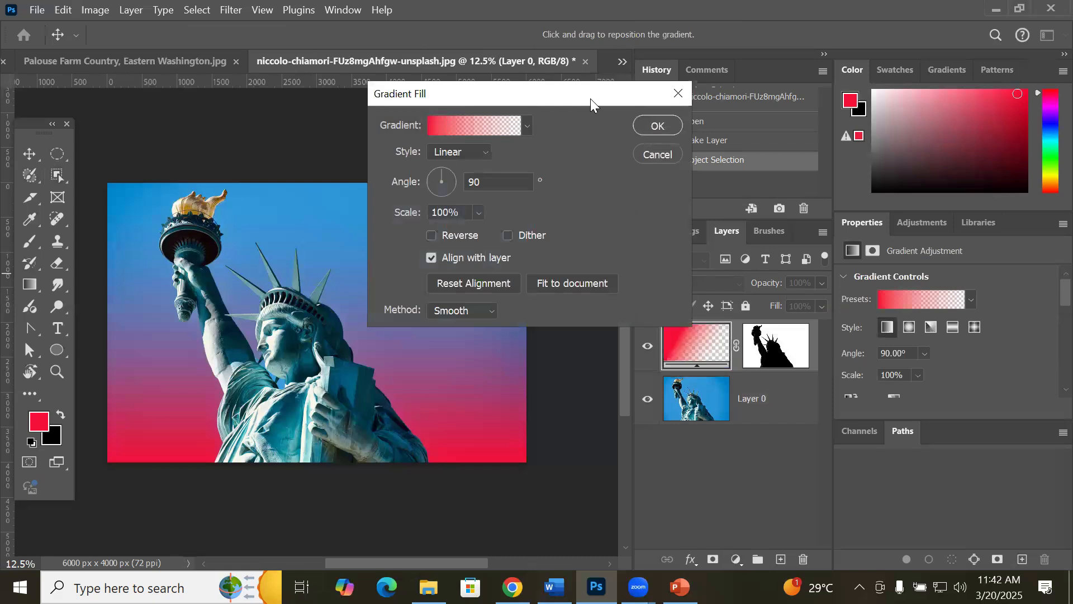
left_click_drag(591, 98, 961, 408)
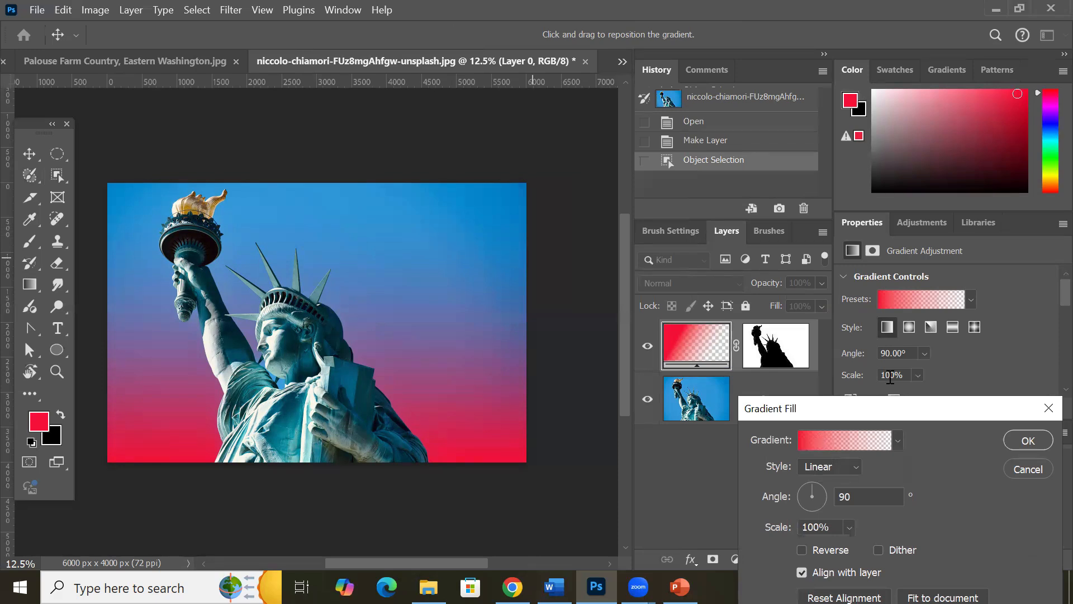
left_click_drag(922, 406, 683, 165)
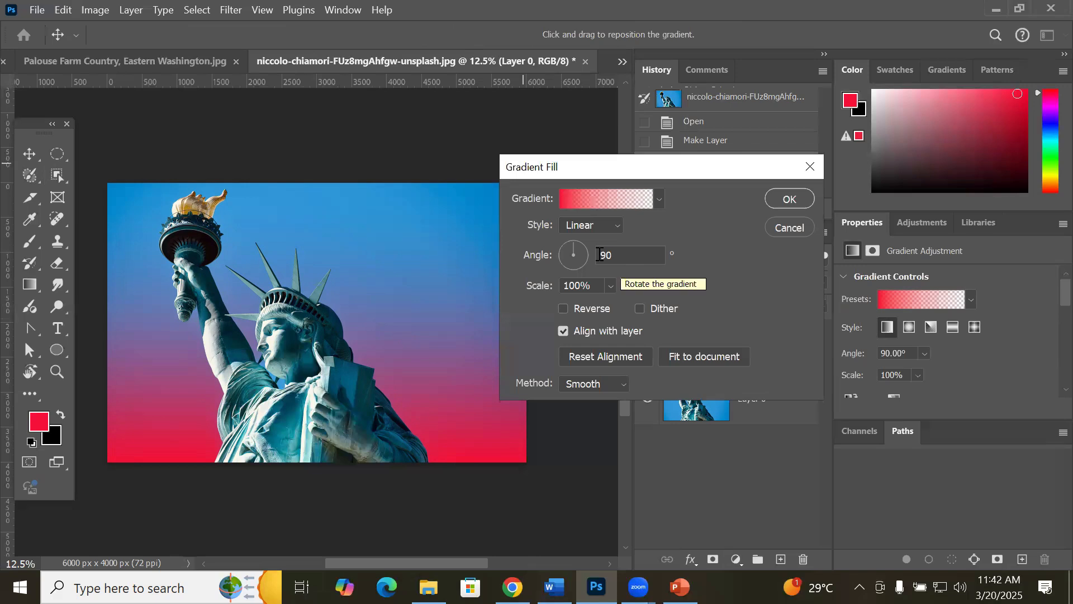
Step: Try the red-to-black Basics preset and a light blue Blues preset on the sky's gradient fill
left_click(660, 200)
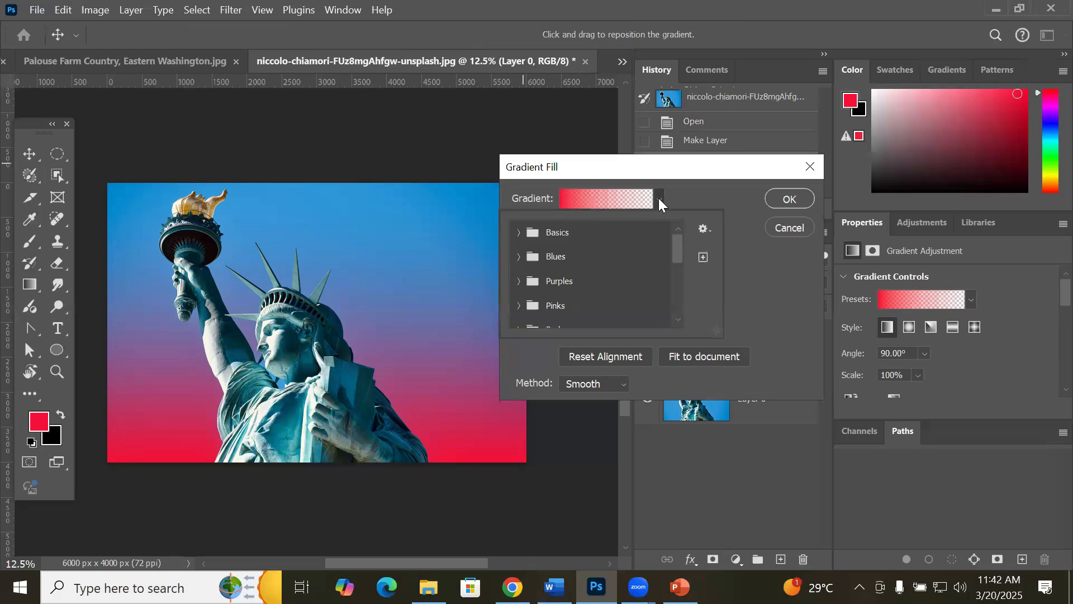
left_click(519, 232)
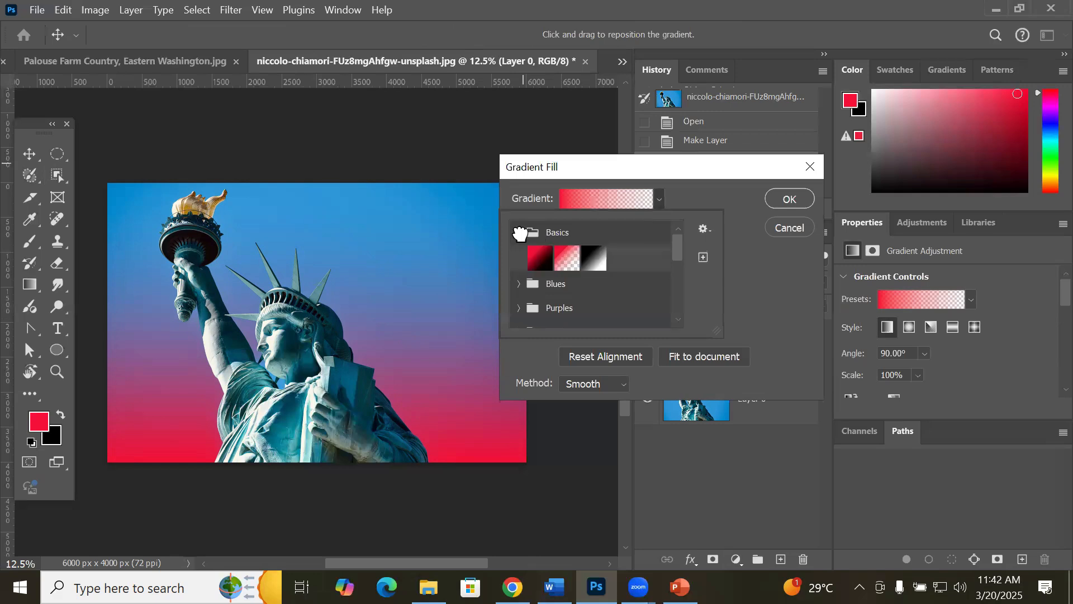
left_click(540, 258)
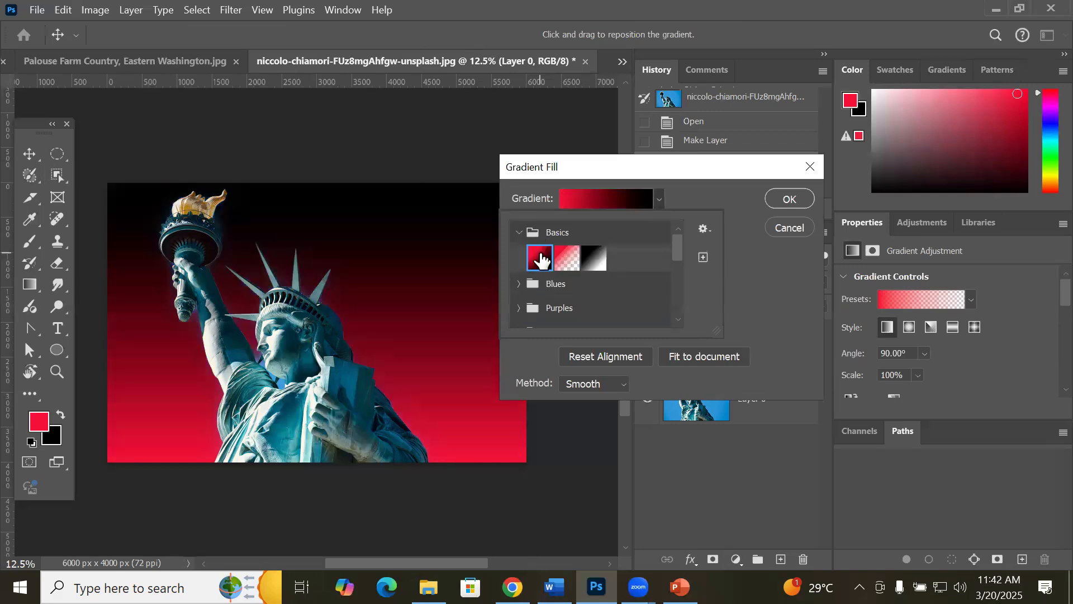
left_click(518, 284)
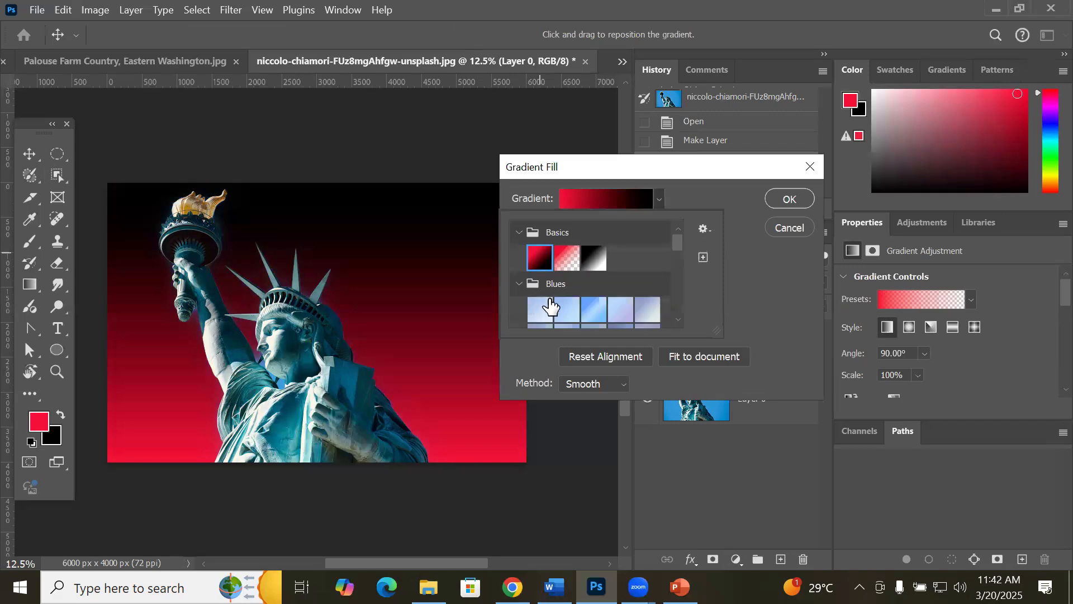
left_click(570, 310)
left_click(593, 311)
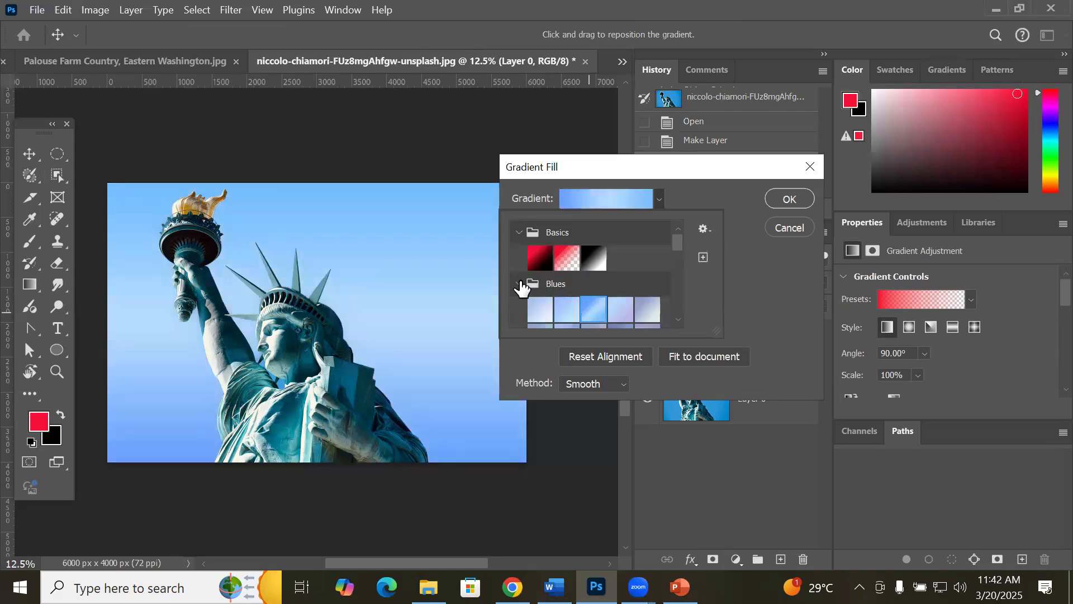
Step: Compare several Purples presets on the sky, choose Purple_07 and accept the gradient fill
left_click(519, 285)
left_click(518, 308)
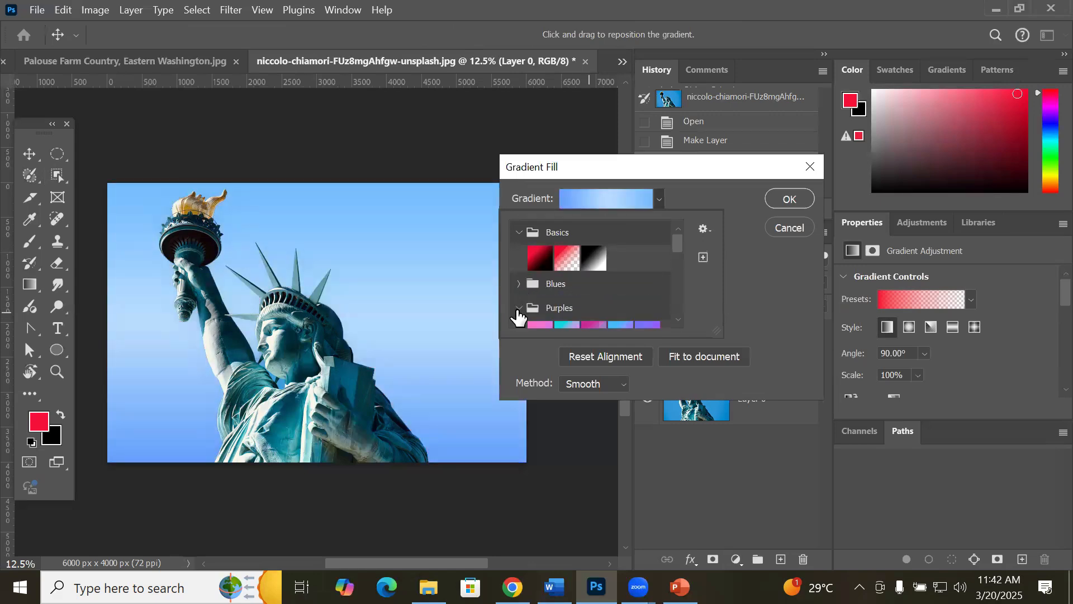
scroll(575, 292, "down", 1)
left_click(594, 286)
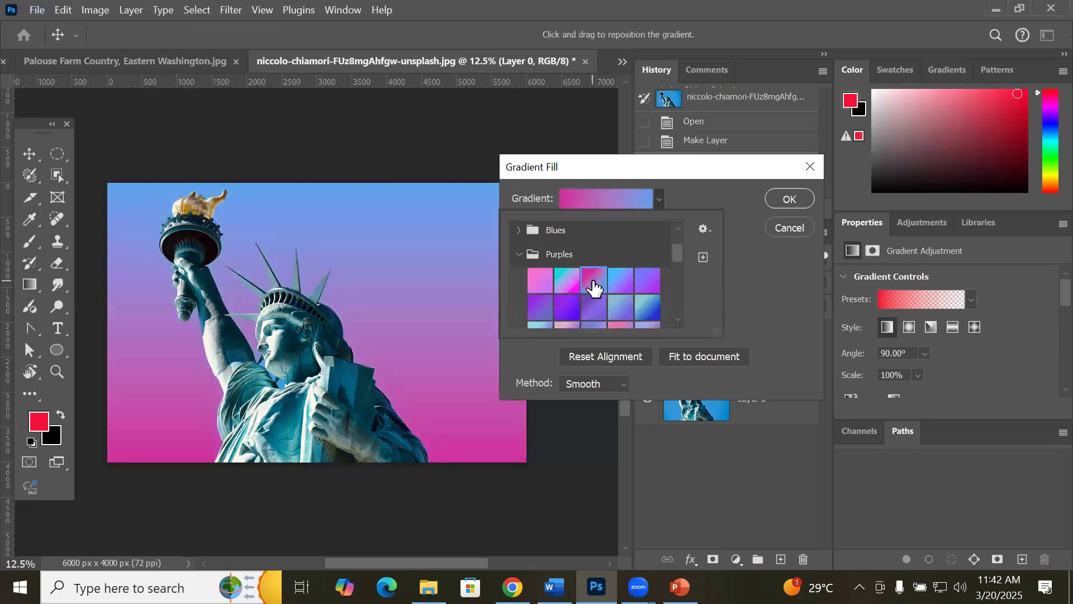
left_click(622, 284)
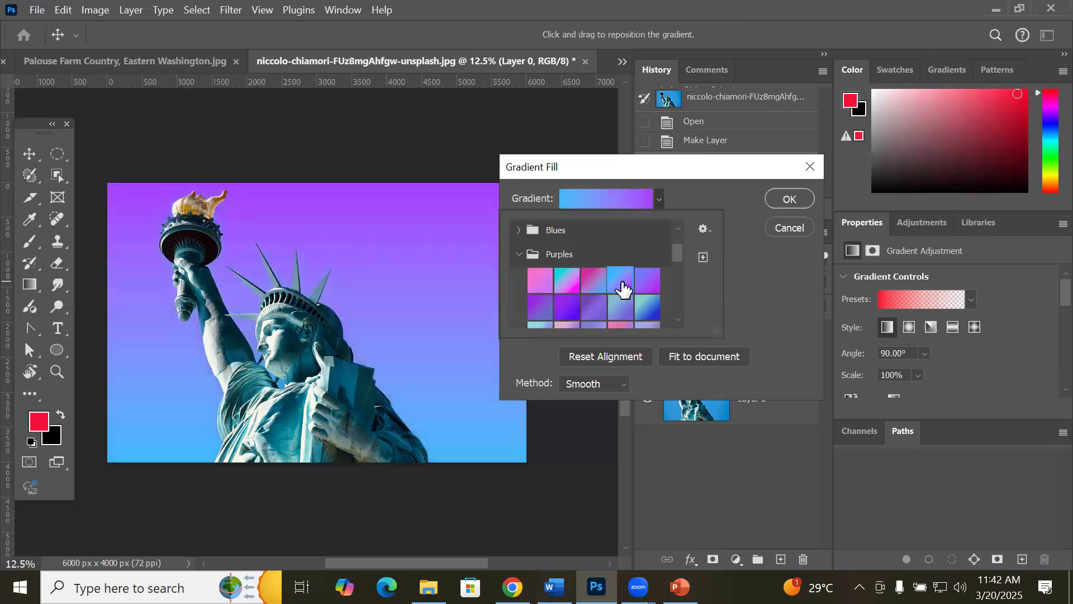
left_click(643, 307)
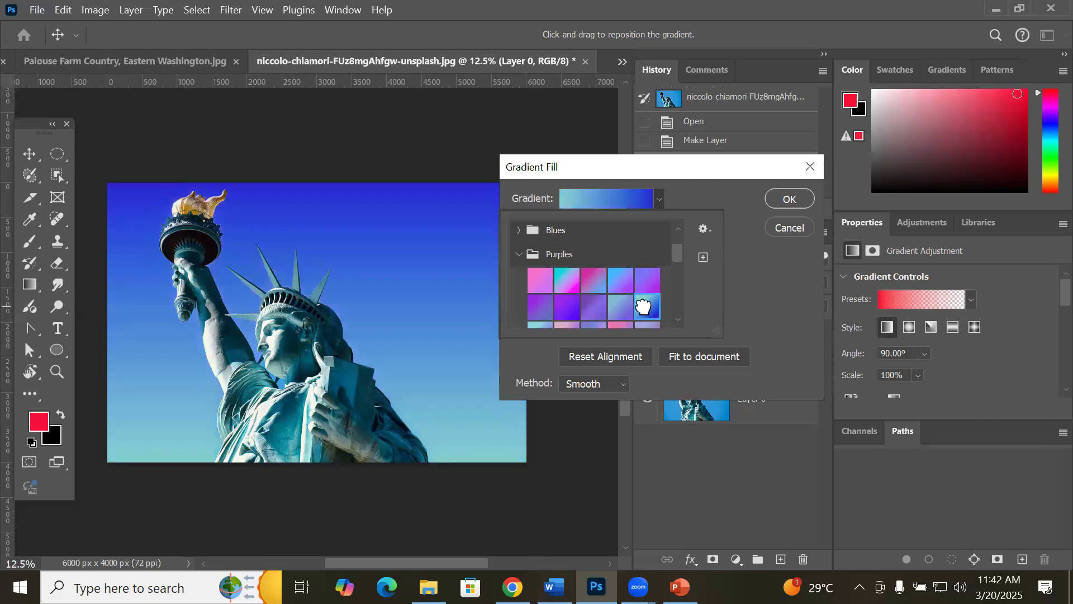
scroll(602, 316, "down", 1)
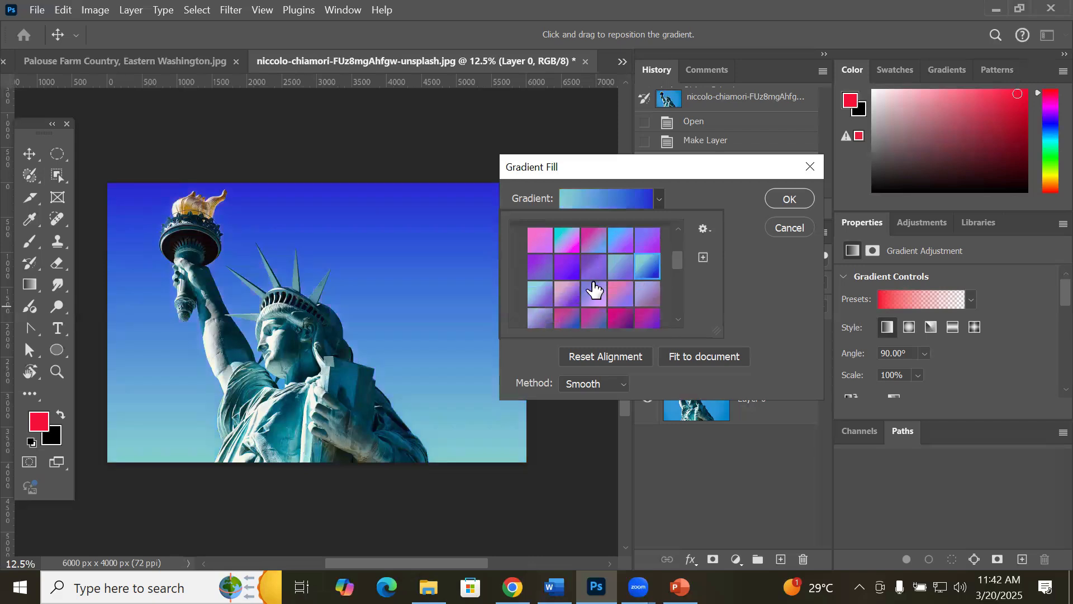
left_click(565, 268)
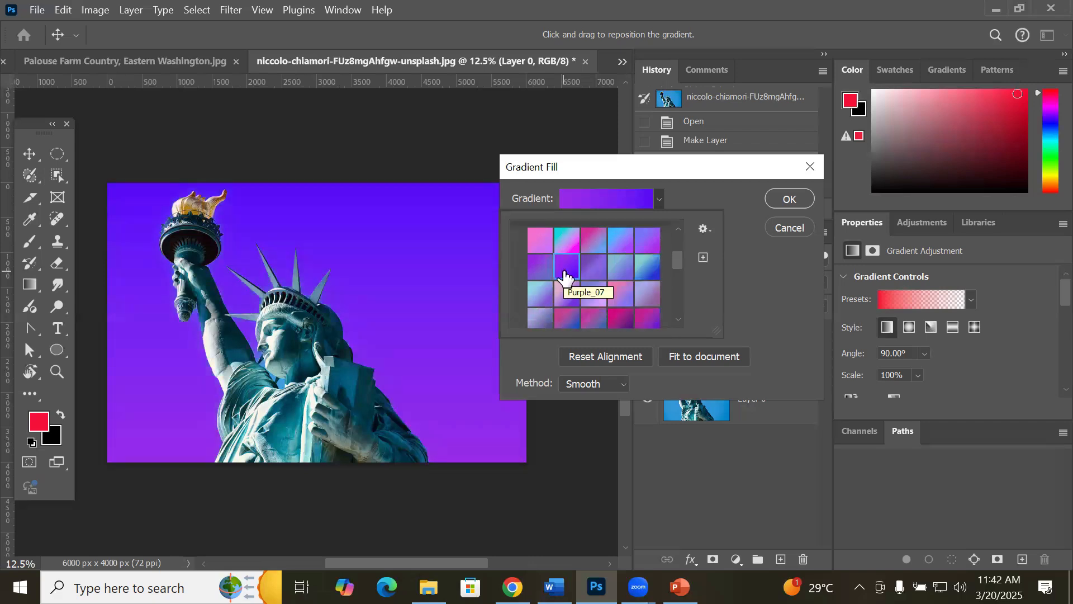
left_click(791, 200)
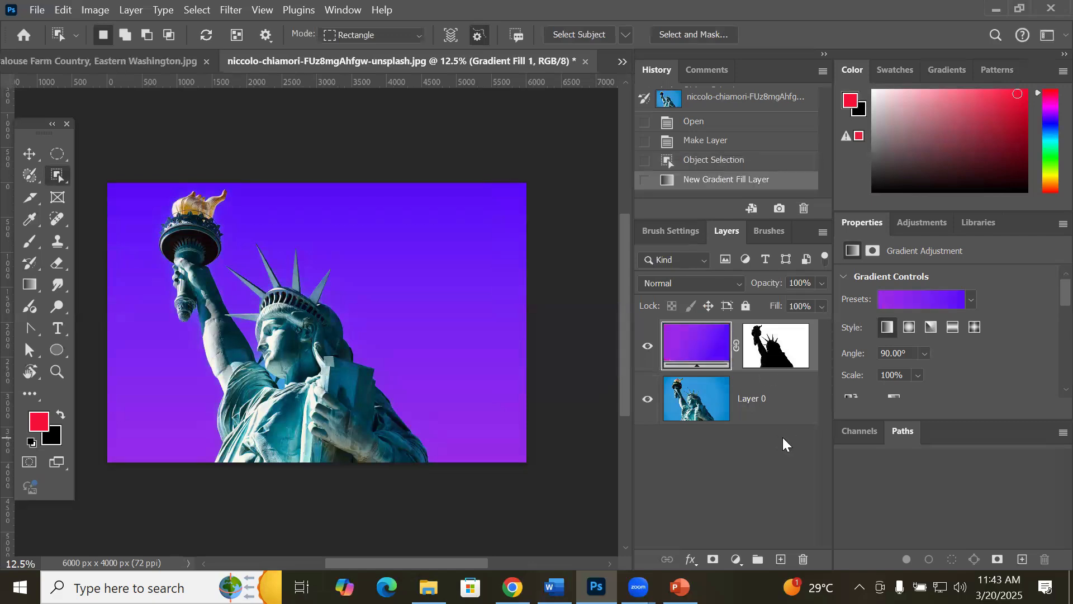
Step: Reopen the gradient fill layer's settings, try the Radial and Angle styles, and set the style to Reflected
double_click(688, 344)
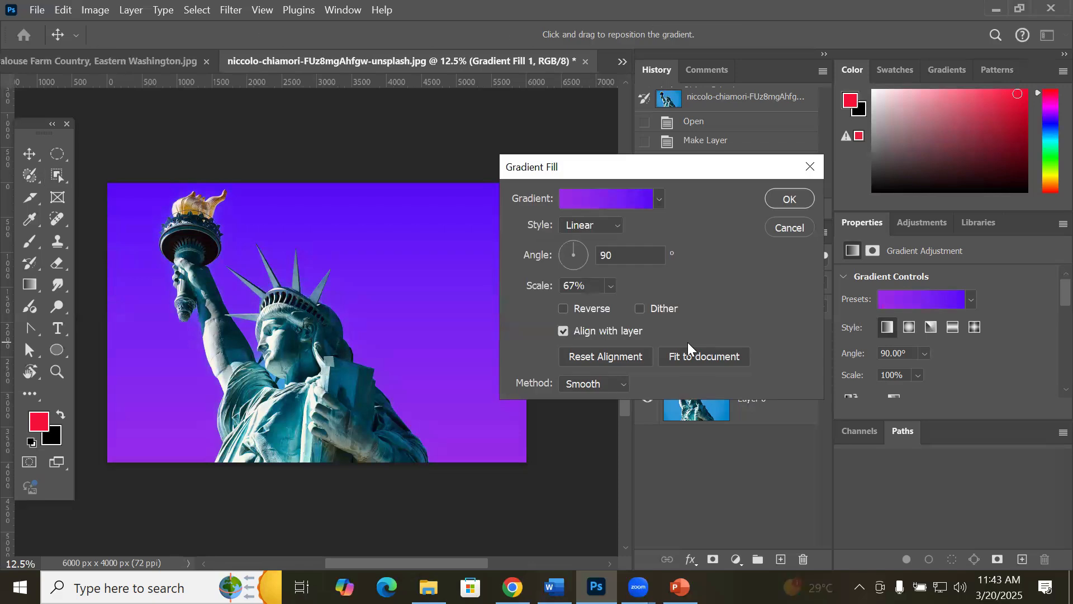
left_click(621, 223)
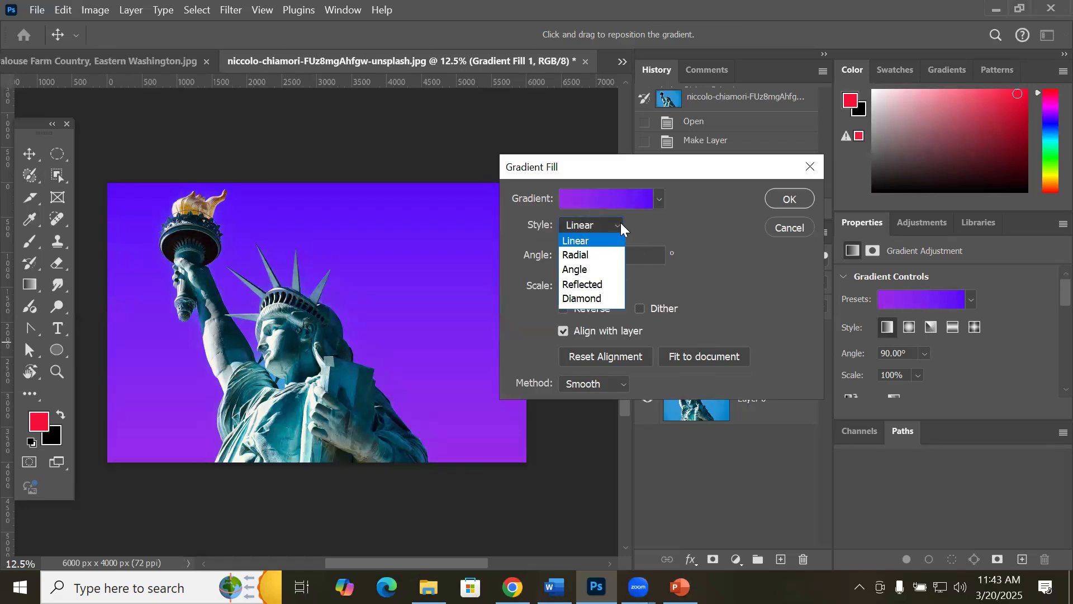
left_click(595, 262)
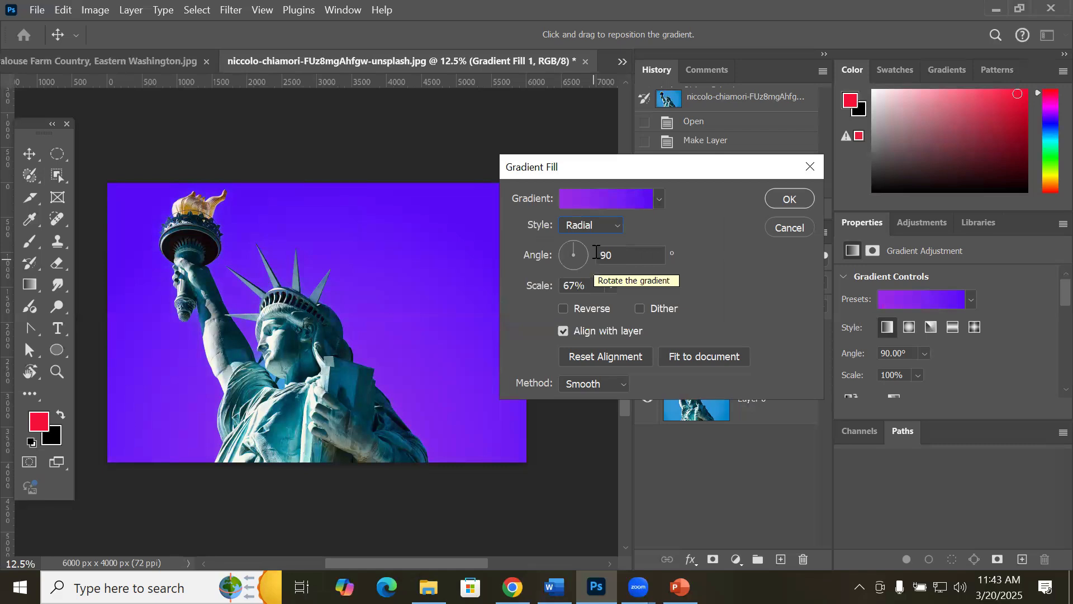
left_click(606, 224)
left_click(577, 270)
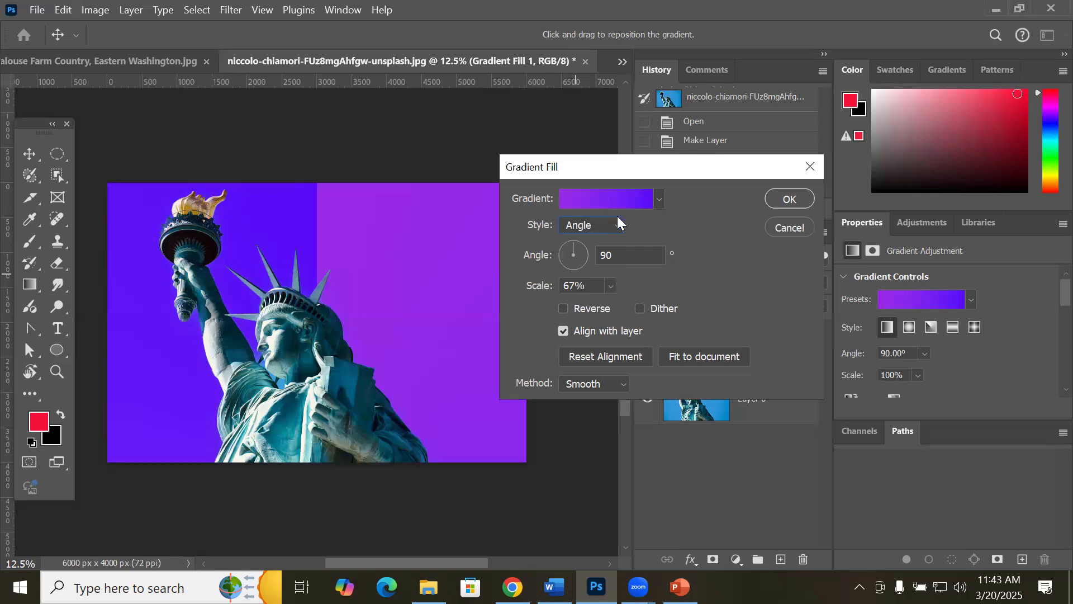
left_click(617, 221)
left_click(585, 285)
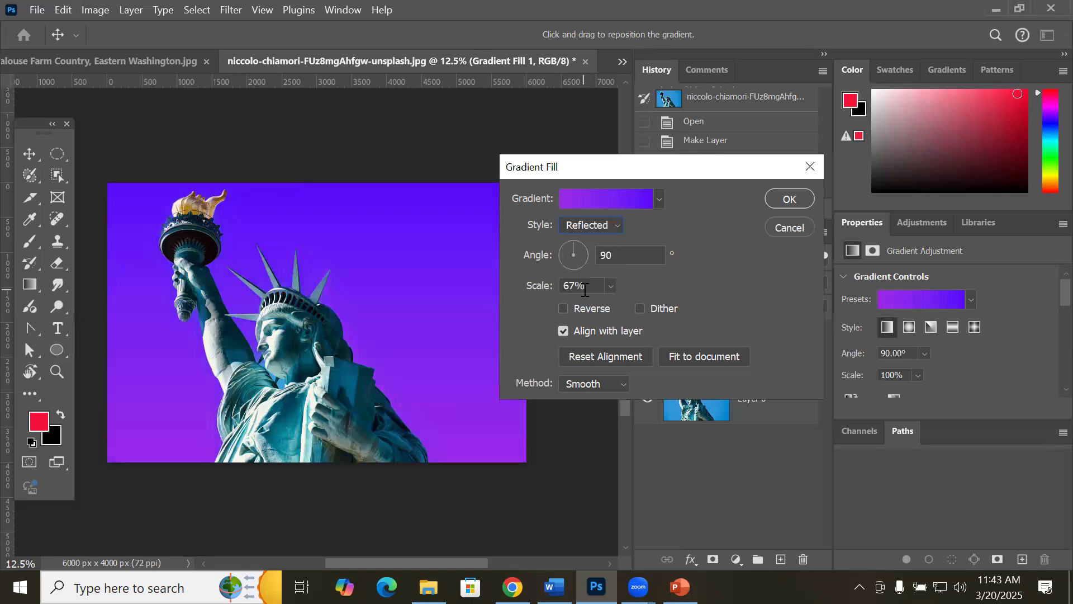
Step: Change the sky gradient to the cyan-to-magenta preset in the Purples group
left_click(660, 199)
left_click(568, 239)
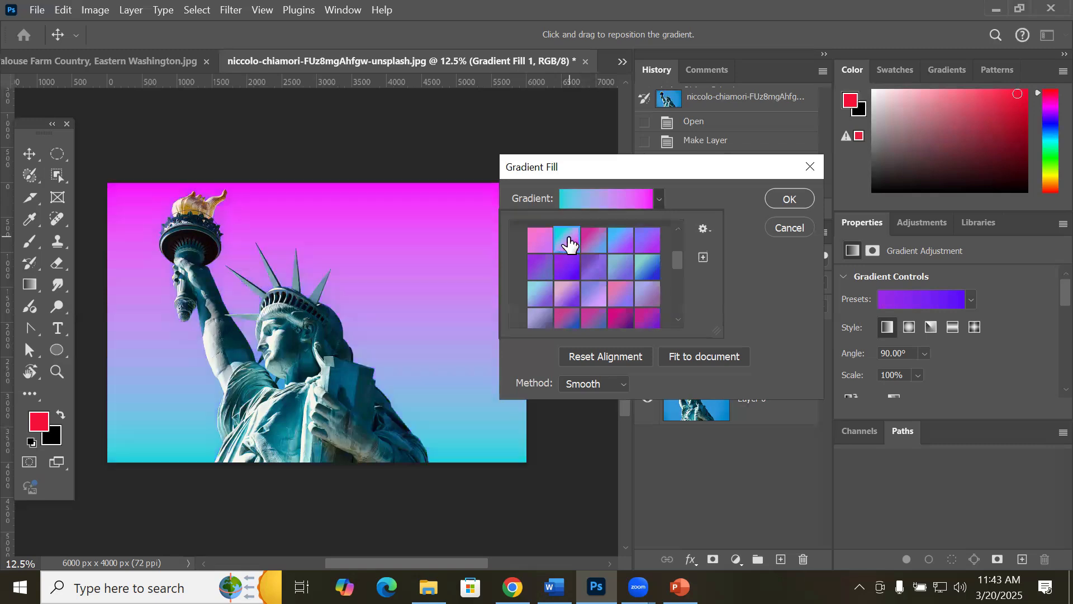
left_click(609, 181)
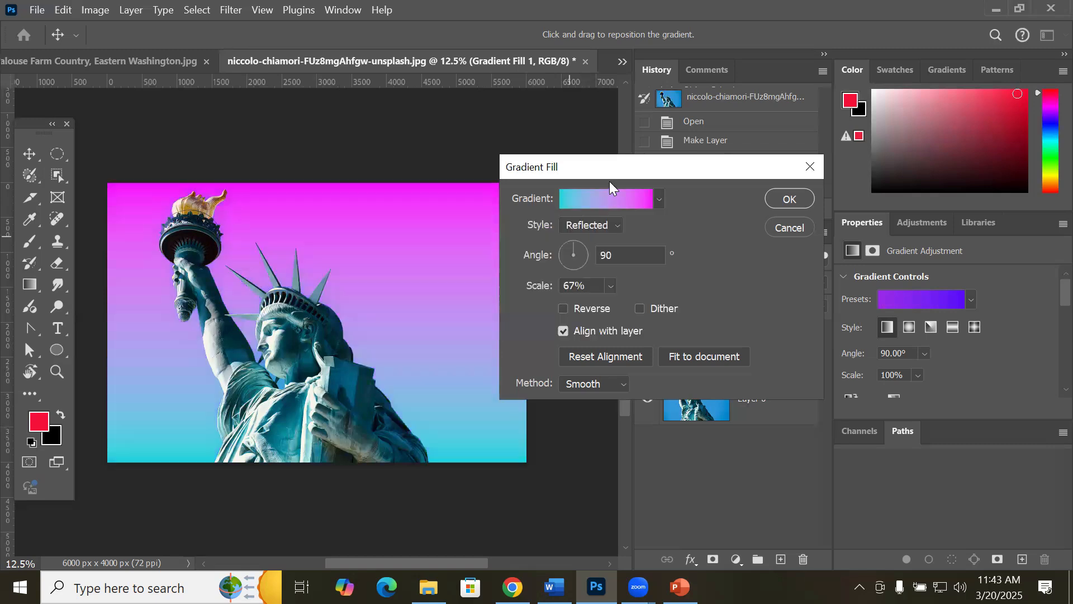
Step: Rotate the reflected gradient to an angle of -86.34° and set its scale to 31%
left_click_drag(572, 245, 574, 267)
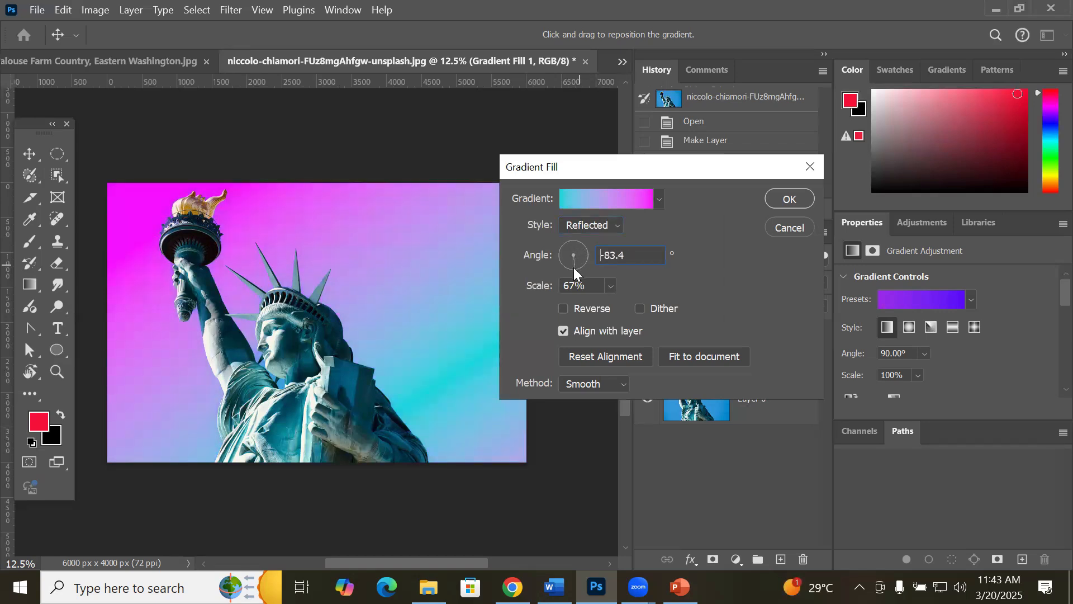
left_click(609, 287)
mouse_move(622, 302)
left_mouse_down()
mouse_move(639, 303)
mouse_move(608, 306)
left_mouse_up()
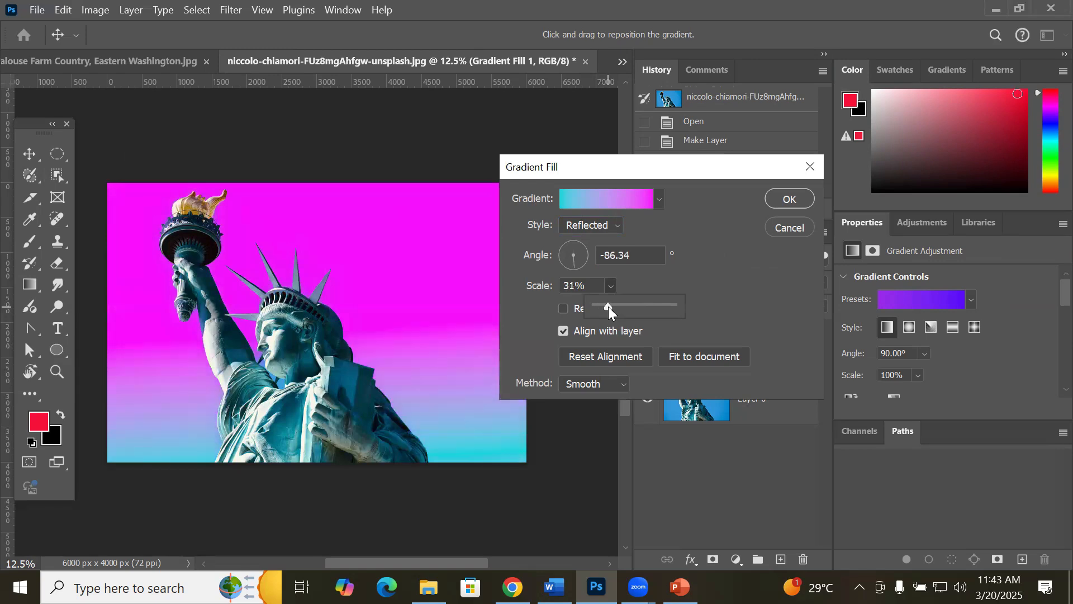
left_click(631, 287)
Step: Switch the gradient's Reverse option on and off several times to compare both directions, leaving it enabled
left_click(591, 311)
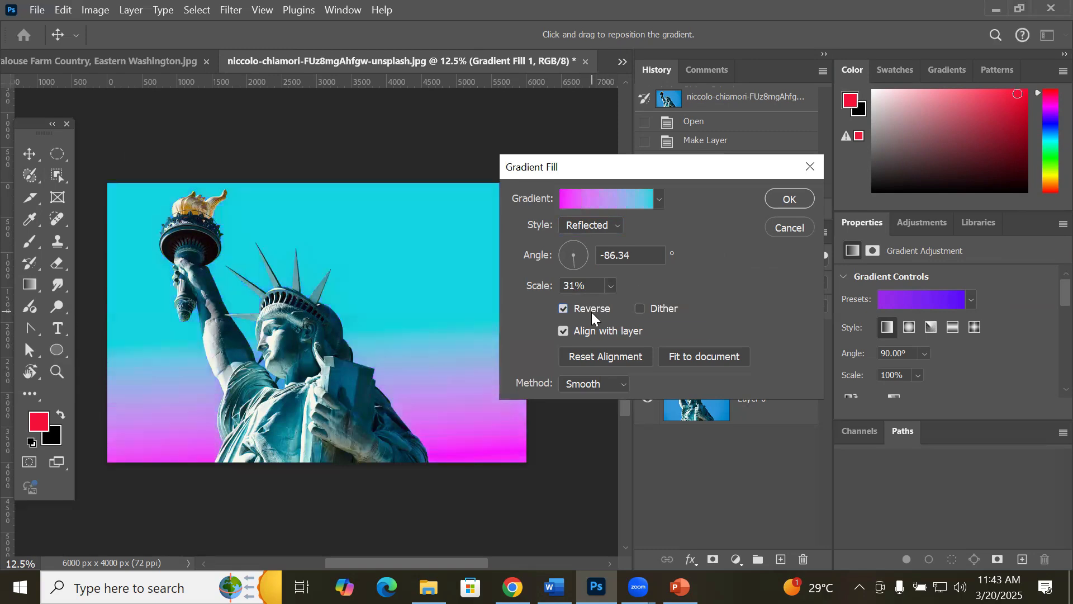
left_click(593, 311)
left_click(592, 311)
left_click(593, 312)
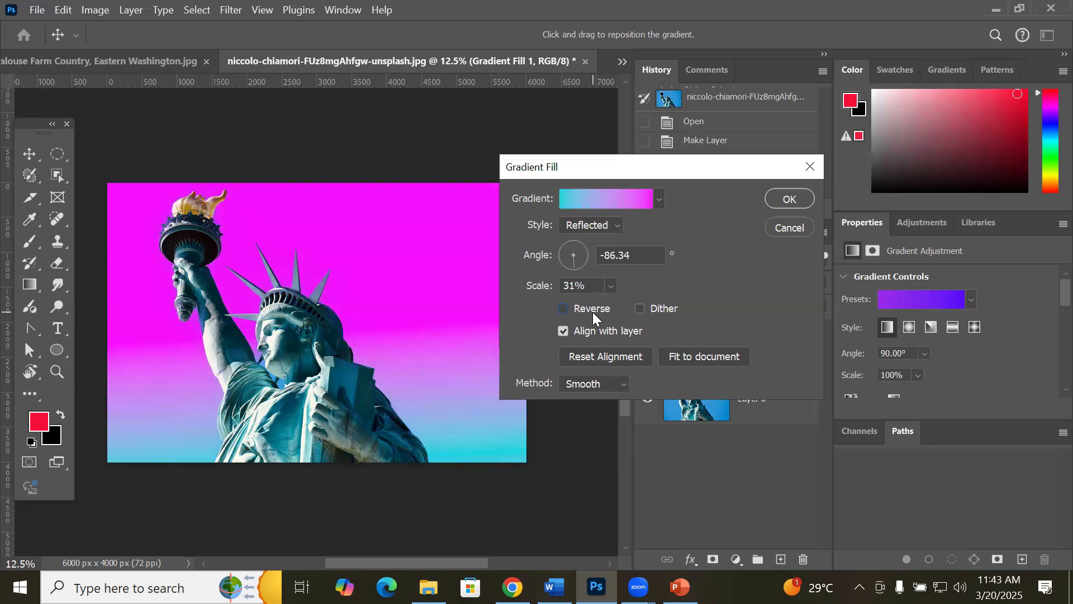
left_click(592, 312)
left_click(593, 312)
left_click(592, 312)
left_click(593, 311)
left_click(593, 312)
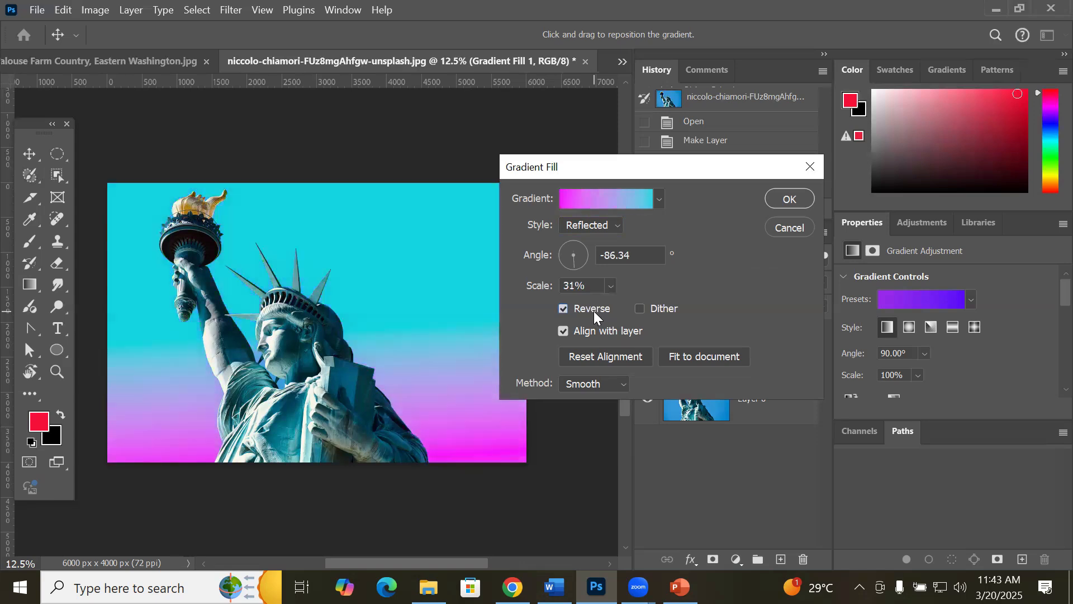
Step: Try the Stripes method on the sky gradient with its scale at 643%, and inspect its colour stops in the Gradient Editor without changing them
left_click(625, 383)
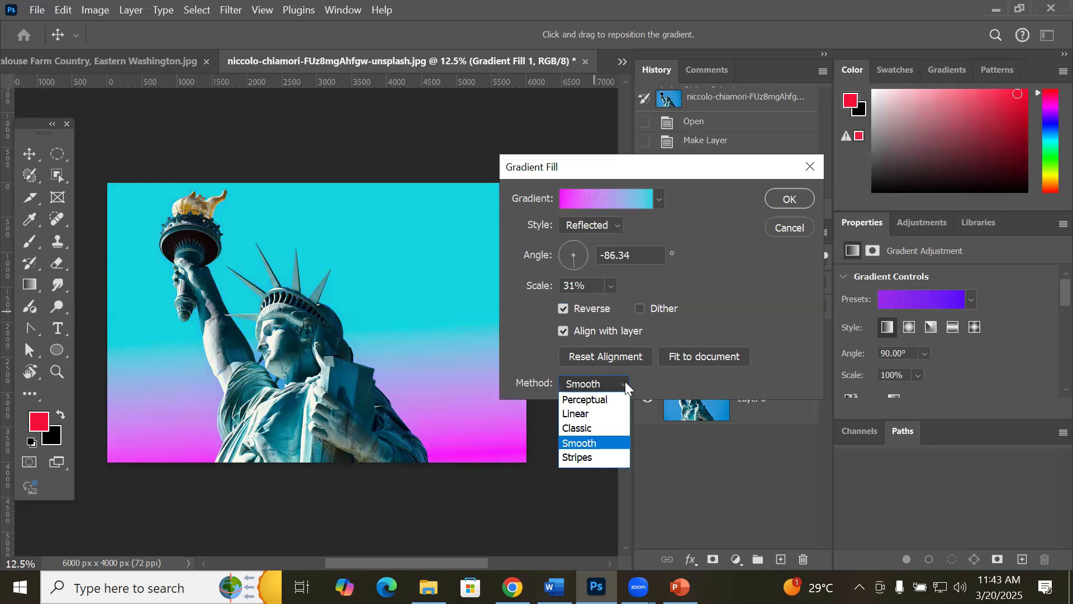
left_click(597, 459)
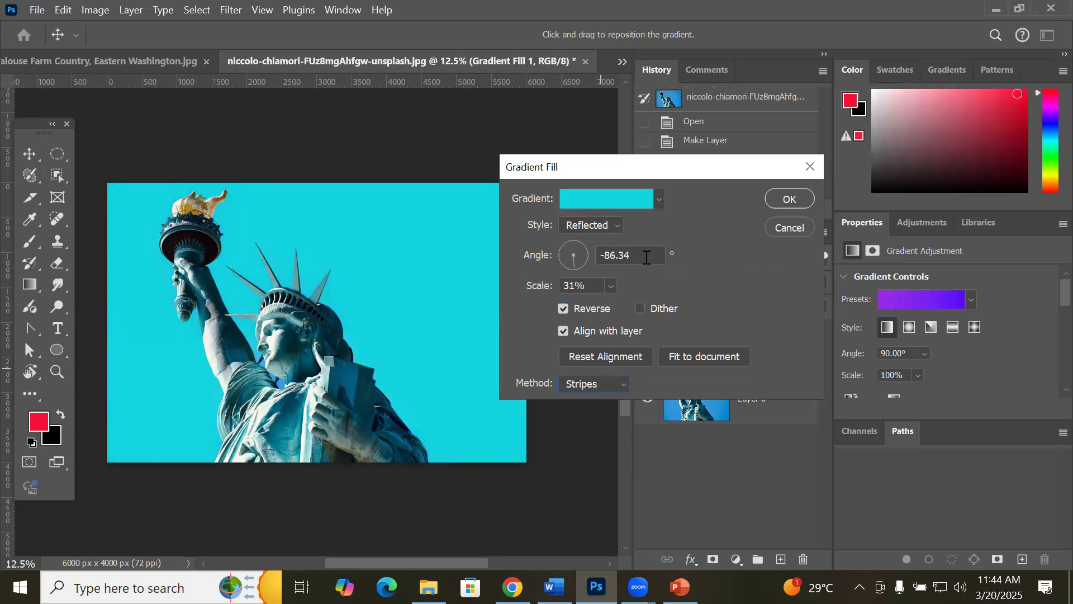
left_click(611, 286)
left_click_drag(615, 304, 671, 306)
left_click(660, 199)
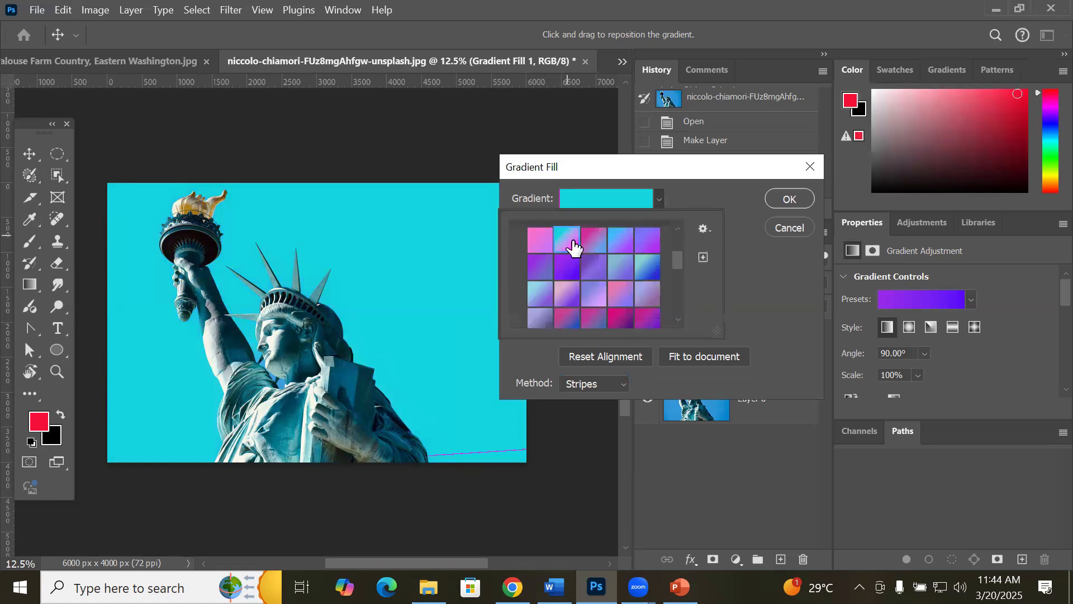
left_click(635, 197)
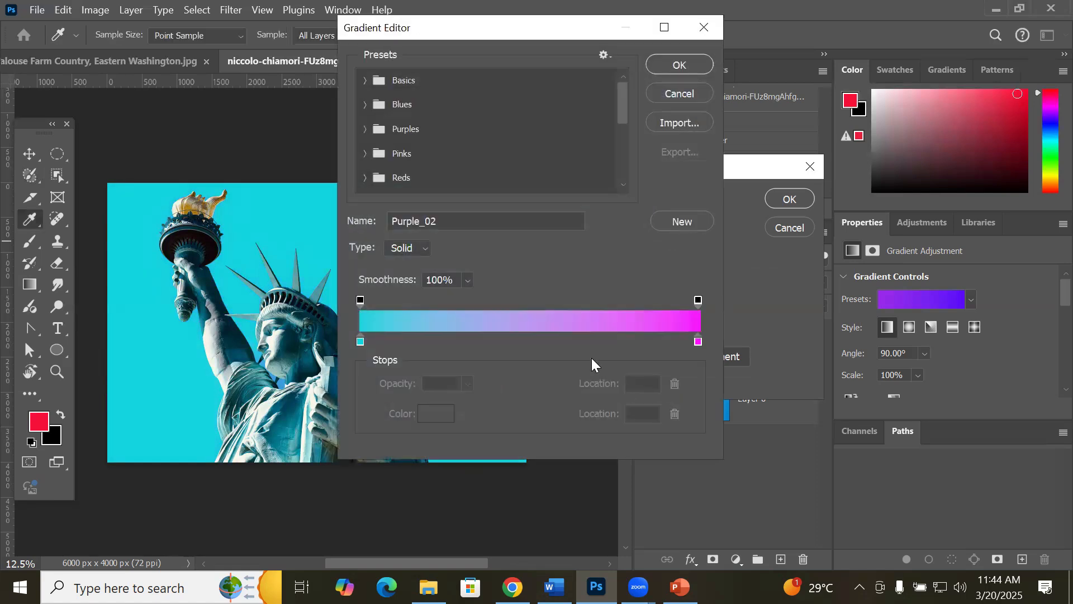
left_click(685, 93)
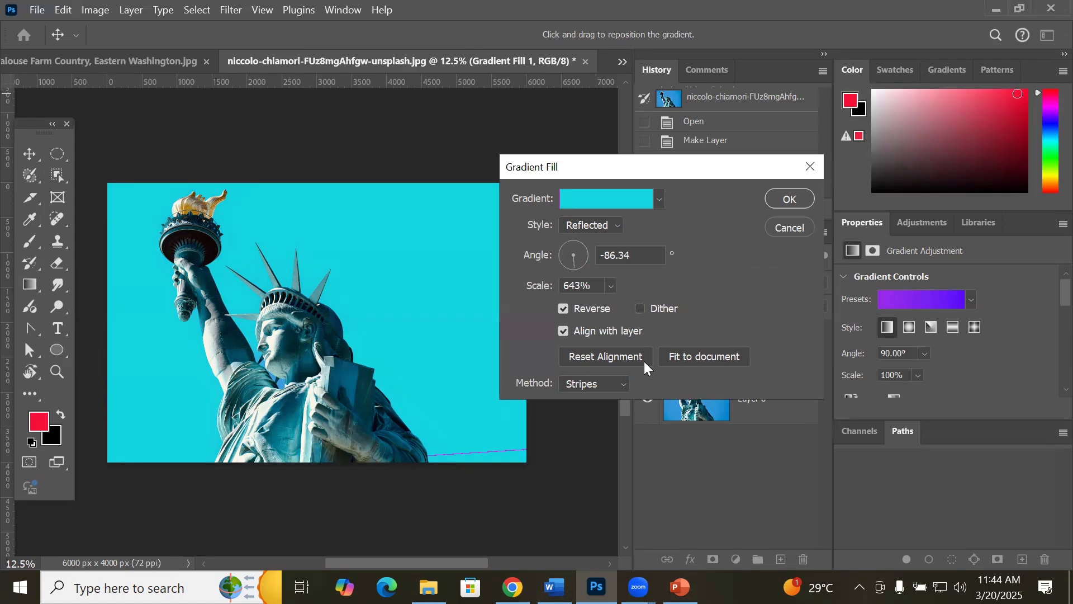
Step: Set the gradient's scale to 11%, switch its method to Linear, and apply the gradient fill settings
left_click(611, 286)
left_click_drag(638, 306, 573, 313)
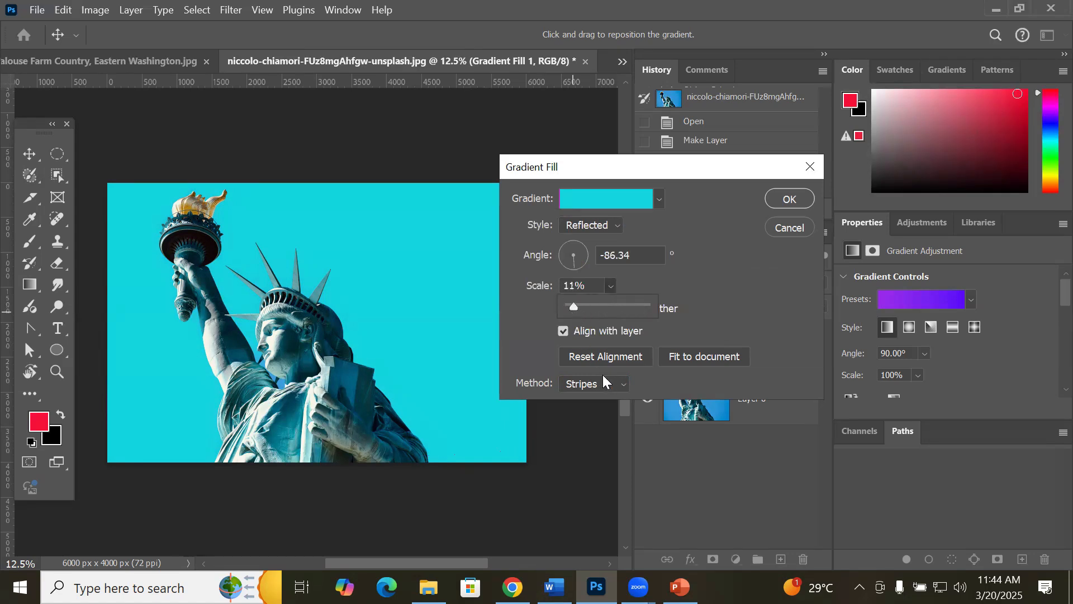
left_click(604, 354)
left_click(619, 381)
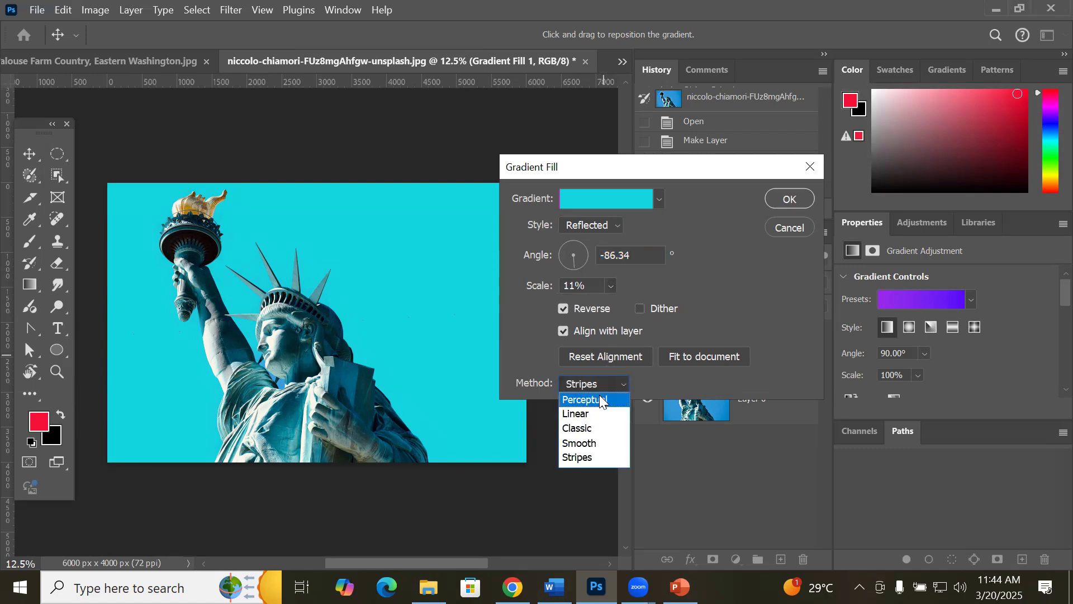
left_click(598, 414)
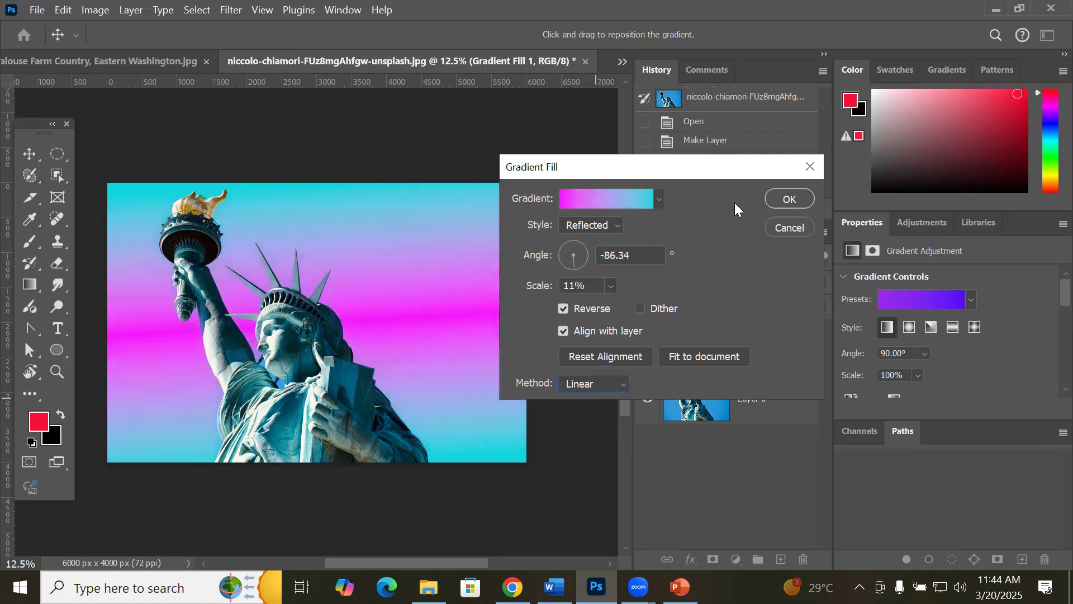
left_click(796, 194)
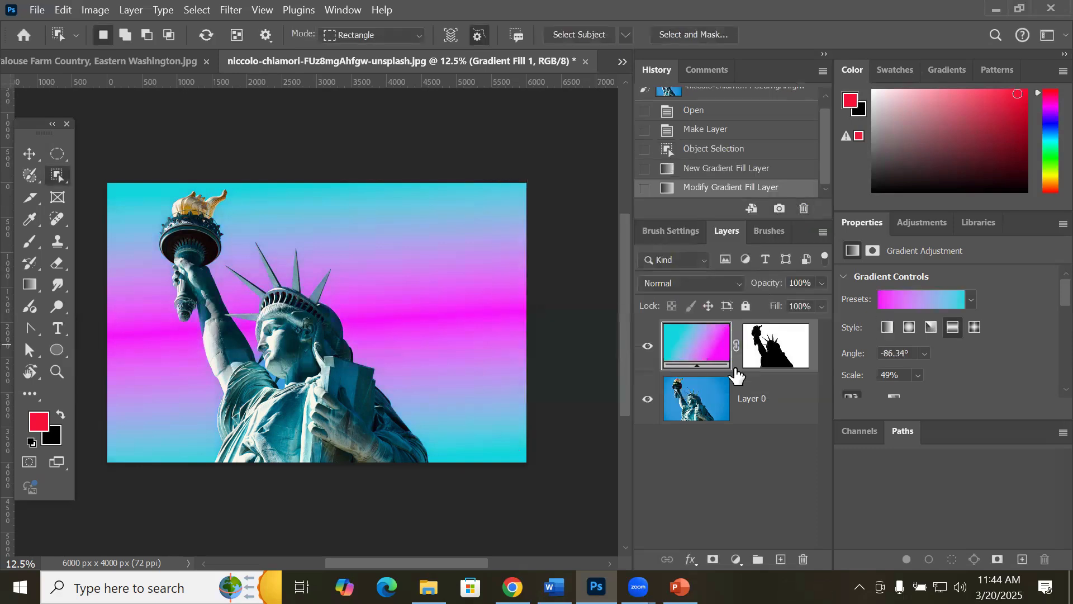
Step: Inspect the gradient fill layer, its mask and the photo layer by selecting them in turn
left_click(731, 466)
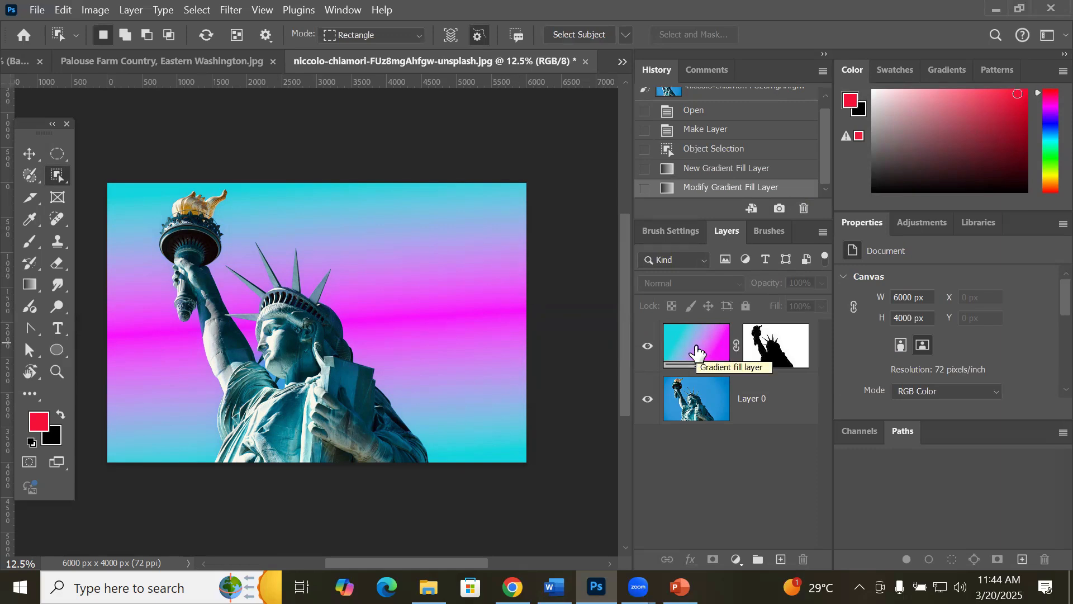
left_click(786, 354)
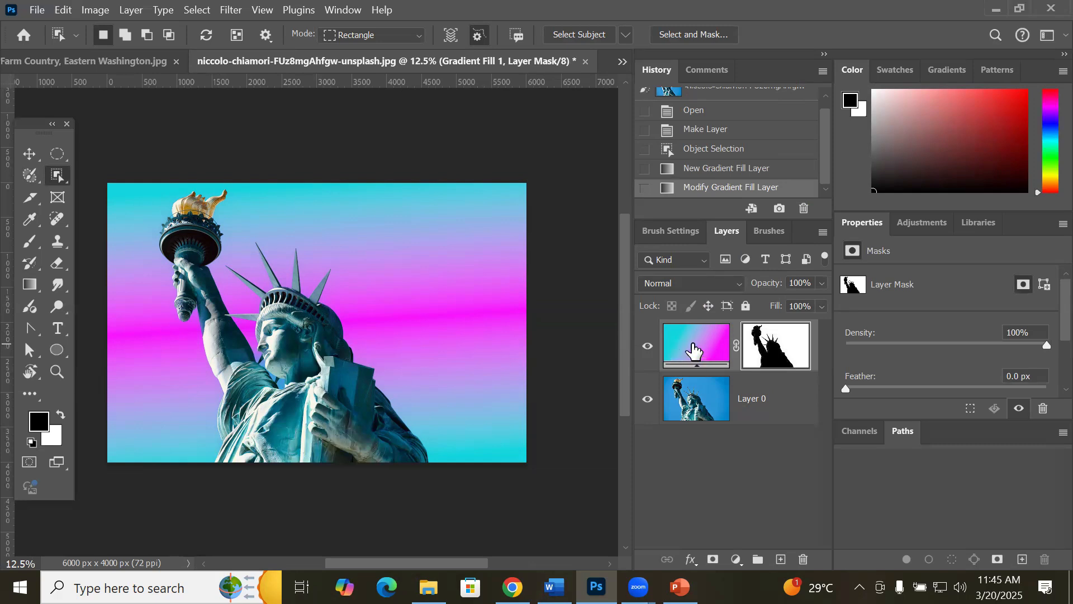
left_click_drag(694, 350, 553, 315)
left_click(693, 414)
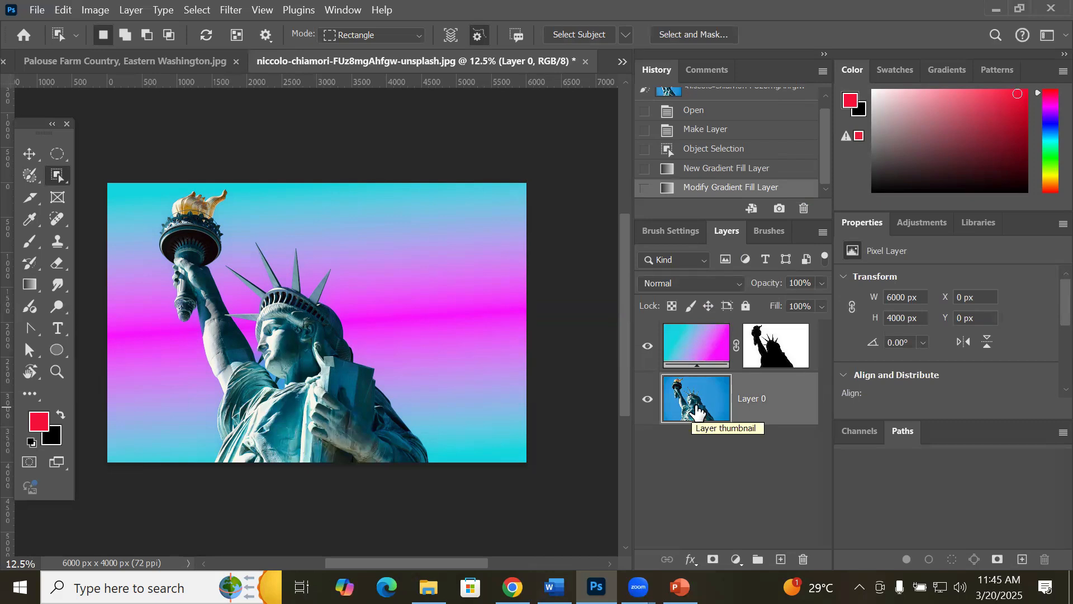
Step: Paint black on the gradient layer's mask over the right-hand part of the image, using a brush enlarged to 1900 px
left_click(781, 358)
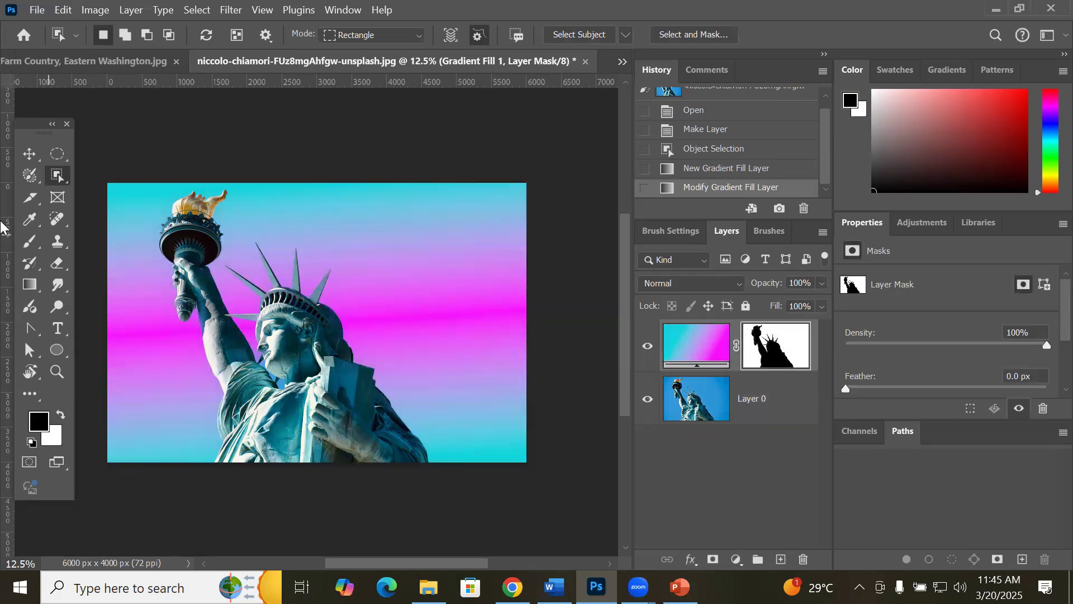
left_click(29, 241)
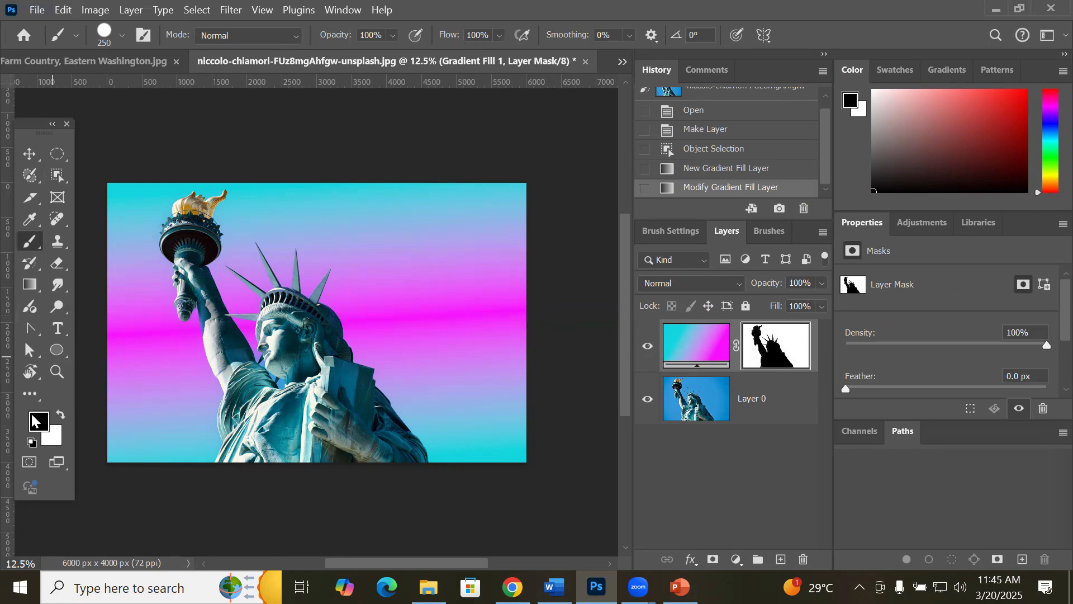
key("bracketright")
key("bracketright")
key("bracketright")
key("bracketright")
key("bracketright")
key("bracketright")
key("bracketright")
key("bracketright")
key("bracketright")
key("bracketright")
key("bracketright")
key("bracketright")
key("bracketright")
key("bracketright")
key("bracketright")
key("bracketright")
key("bracketright")
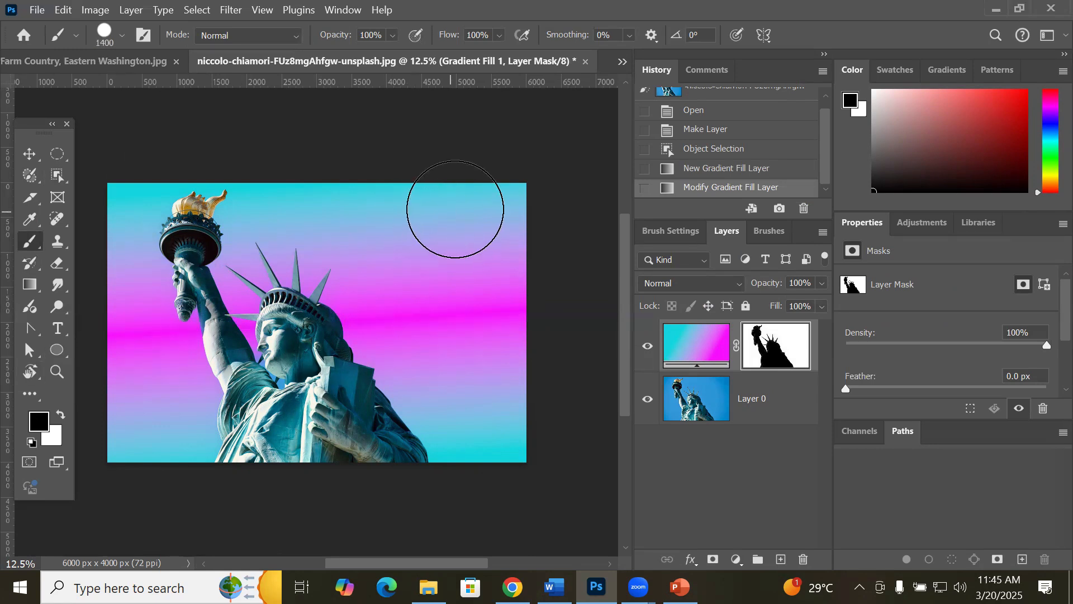
mouse_move(474, 211)
left_mouse_down()
mouse_move(501, 425)
mouse_move(514, 412)
mouse_move(513, 302)
mouse_move(496, 251)
mouse_move(419, 204)
mouse_move(419, 192)
mouse_move(431, 436)
left_mouse_up()
left_click(429, 486)
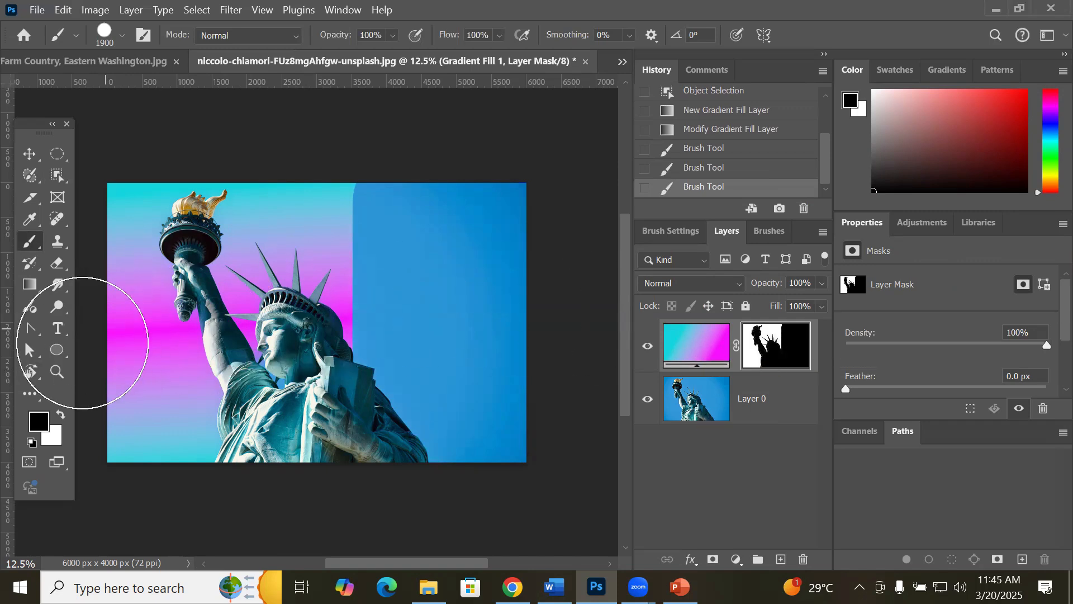
Step: Swap the foreground colour to white and paint over the entire mask of the gradient fill layer
left_click(61, 414)
mouse_move(409, 213)
left_mouse_down()
mouse_move(453, 240)
mouse_move(366, 387)
mouse_move(568, 408)
mouse_move(318, 403)
left_mouse_up()
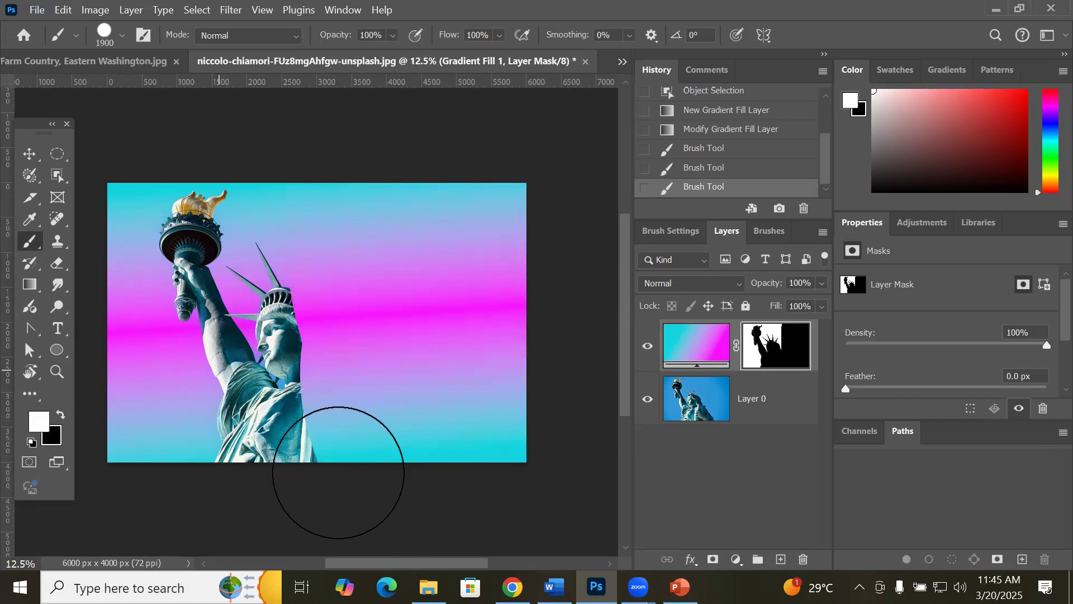
mouse_move(330, 309)
left_mouse_down()
mouse_move(199, 341)
mouse_move(161, 369)
mouse_move(242, 387)
mouse_move(244, 357)
mouse_move(173, 434)
mouse_move(224, 348)
mouse_move(207, 413)
mouse_move(219, 377)
mouse_move(221, 278)
mouse_move(271, 334)
mouse_move(285, 308)
mouse_move(251, 314)
left_mouse_up()
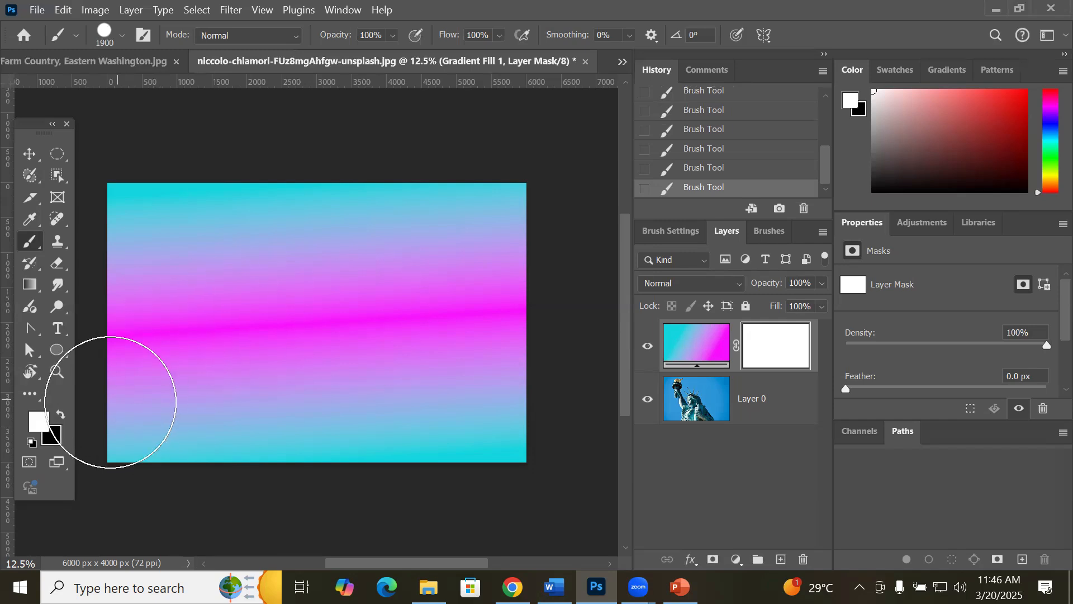
Step: Swap the foreground colour back to black and paint over the gradient layer's whole mask, hiding the gradient
left_click(61, 415)
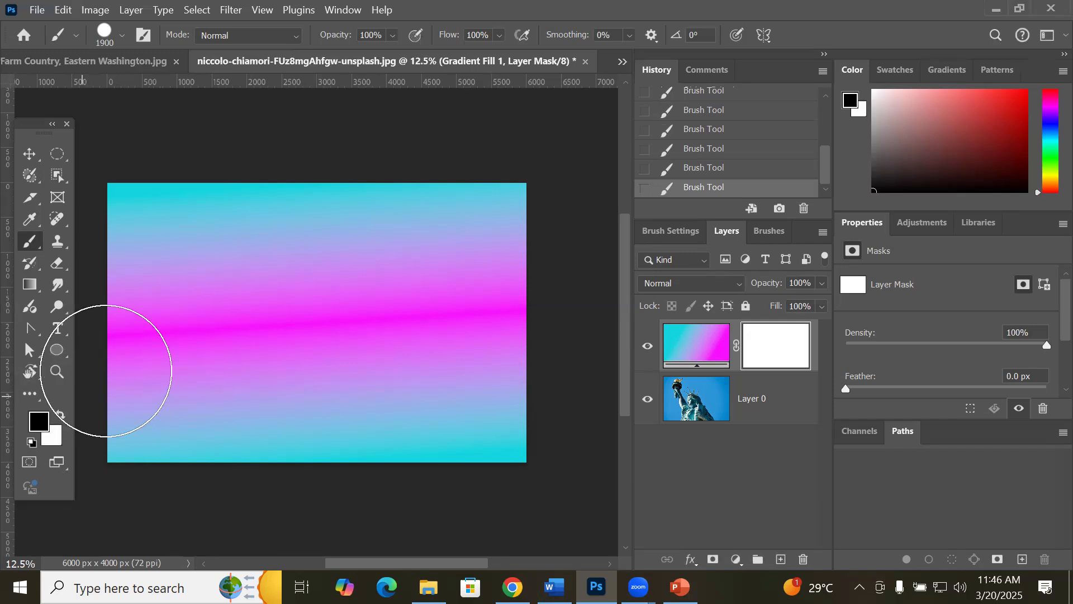
mouse_move(156, 307)
left_mouse_down()
mouse_move(432, 322)
mouse_move(508, 338)
mouse_move(188, 374)
mouse_move(138, 412)
mouse_move(138, 435)
mouse_move(338, 419)
mouse_move(609, 437)
mouse_move(430, 421)
mouse_move(172, 336)
left_mouse_up()
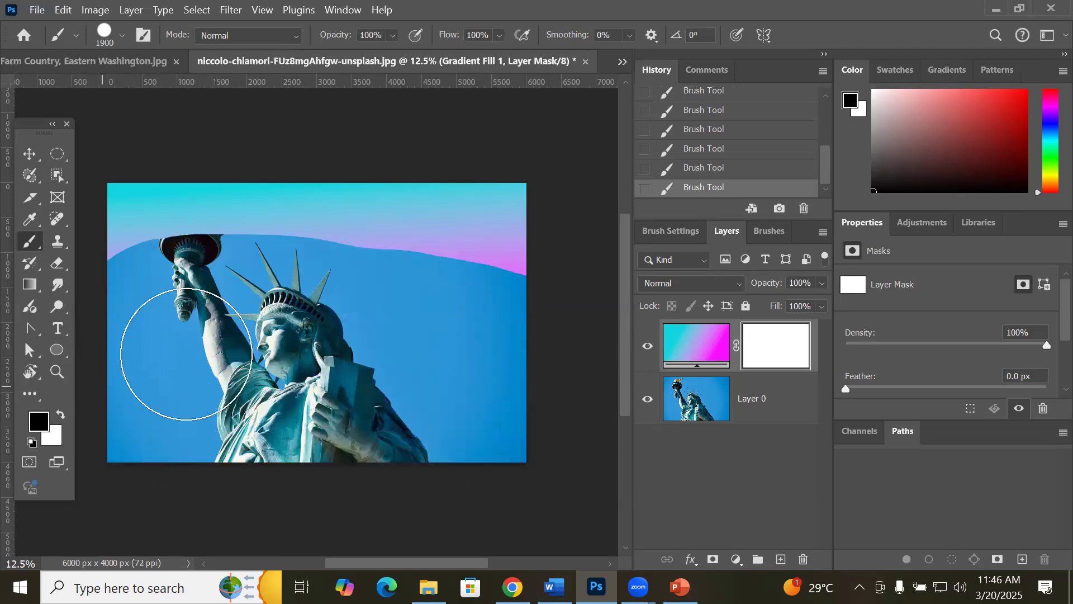
mouse_move(288, 239)
left_mouse_down()
mouse_move(472, 223)
mouse_move(273, 197)
left_mouse_up()
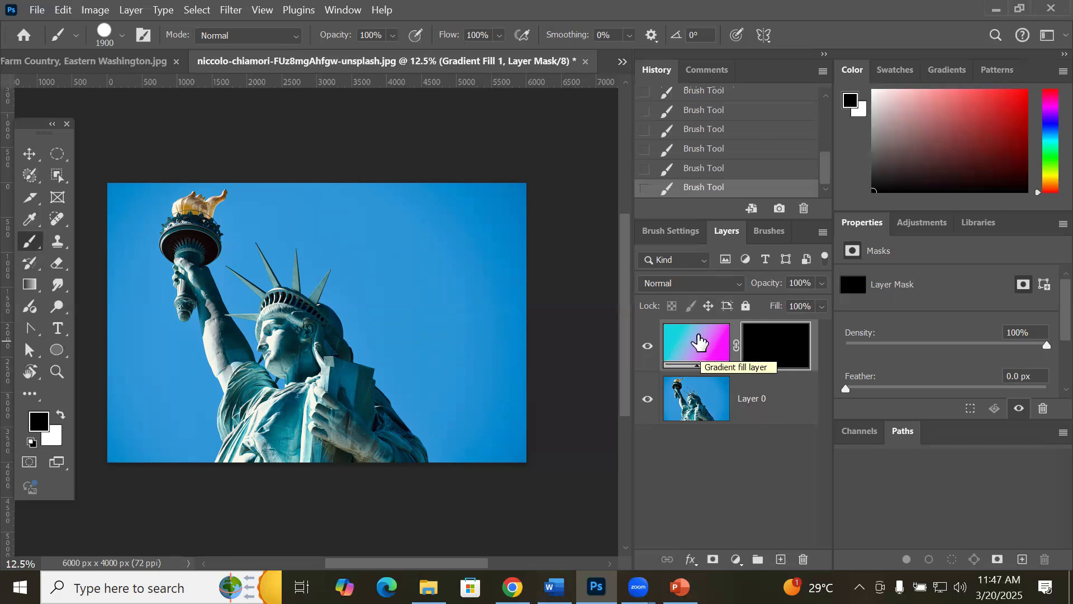
Step: Enlarge the brush to 3100 px and stamp one white circle on the black mask over the statue's centre
left_click(60, 415)
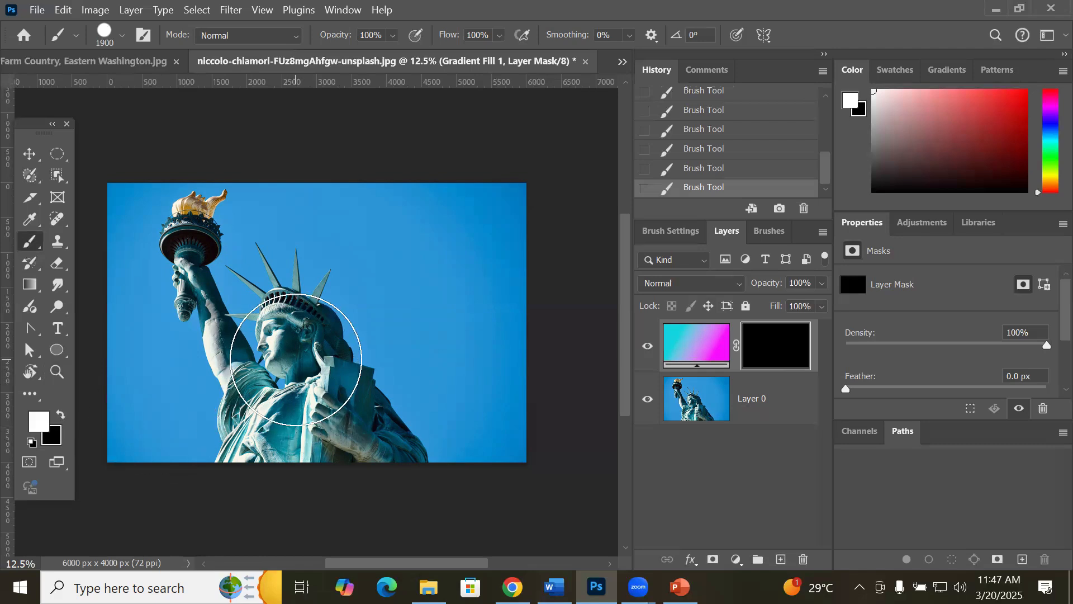
key("bracketright")
key("bracketright")
key("bracketright")
key("bracketright")
key("bracketright")
key("bracketright")
key("bracketright")
key("bracketright")
key("bracketright")
key("bracketright")
key("bracketright")
key("bracketright")
left_click(284, 327)
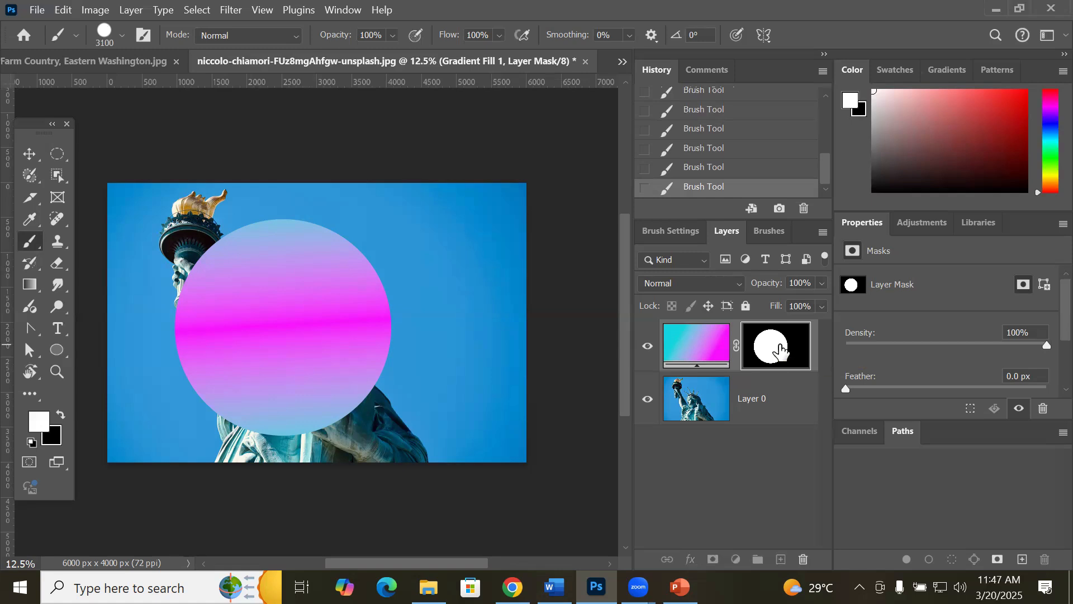
Step: Disable and re-enable the gradient fill layer's mask several times to compare the image with and without it, leaving it enabled
left_click(781, 349, "shift")
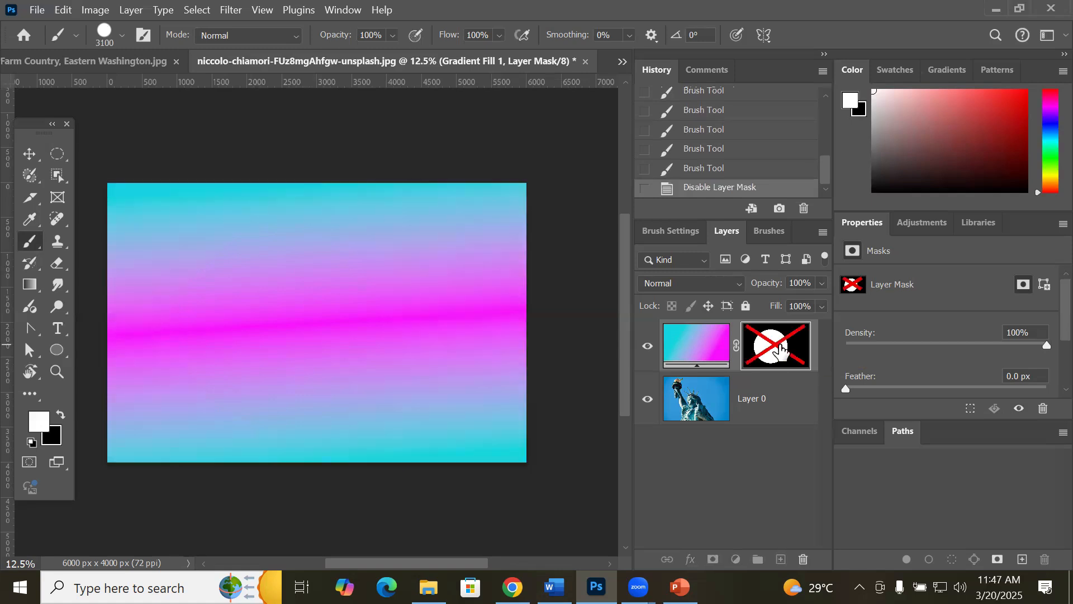
left_click(781, 349, "shift")
left_click(781, 349, "shift")
left_click(781, 349, "shift")
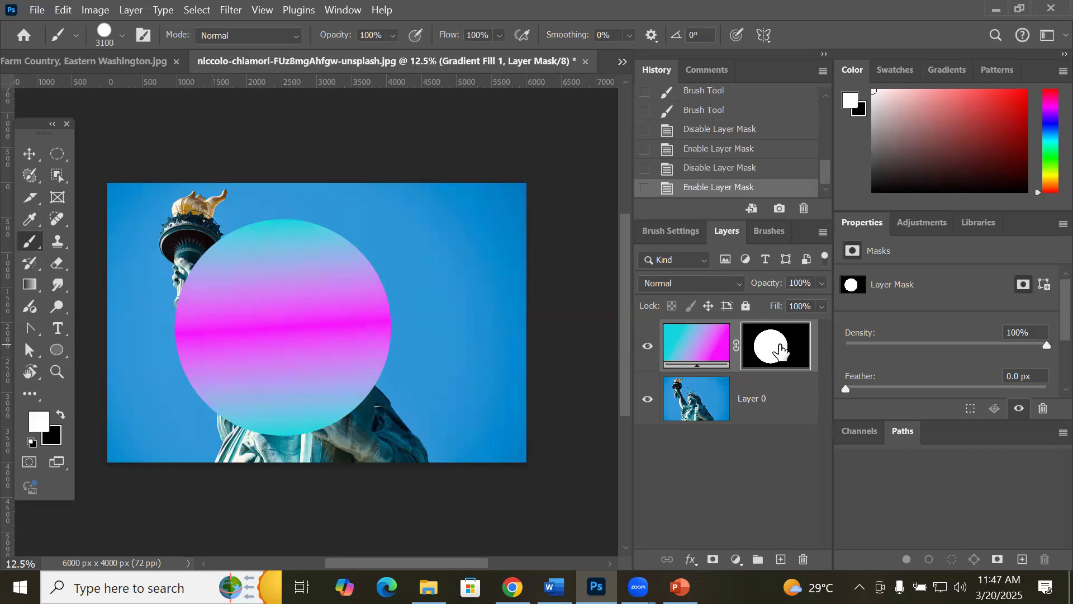
left_click(781, 349, "shift")
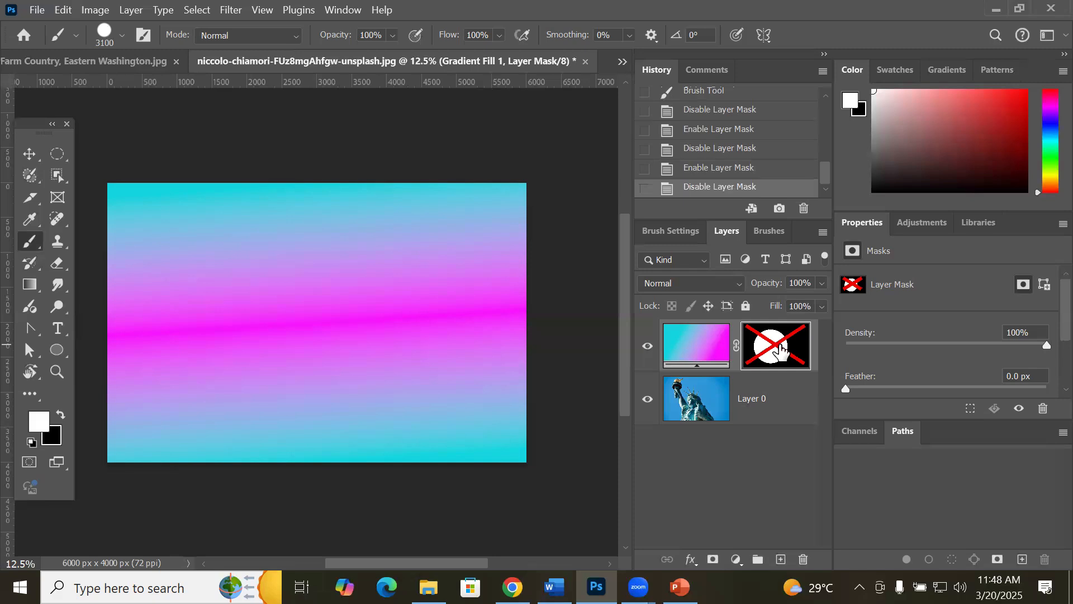
left_click(781, 350, "shift")
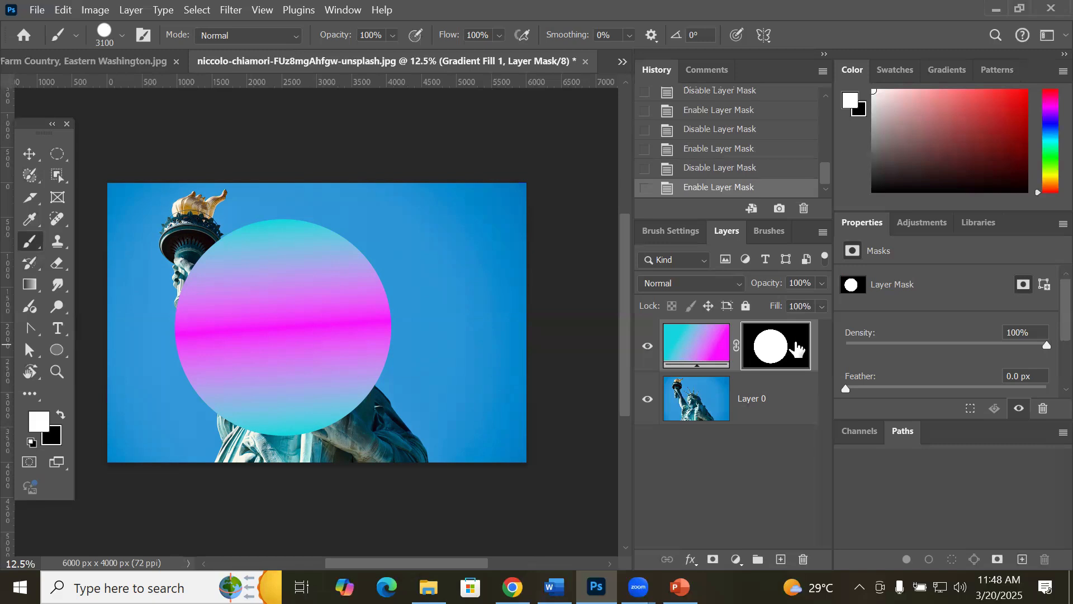
Step: Delete the layer mask from the gradient fill layer
left_click(679, 355)
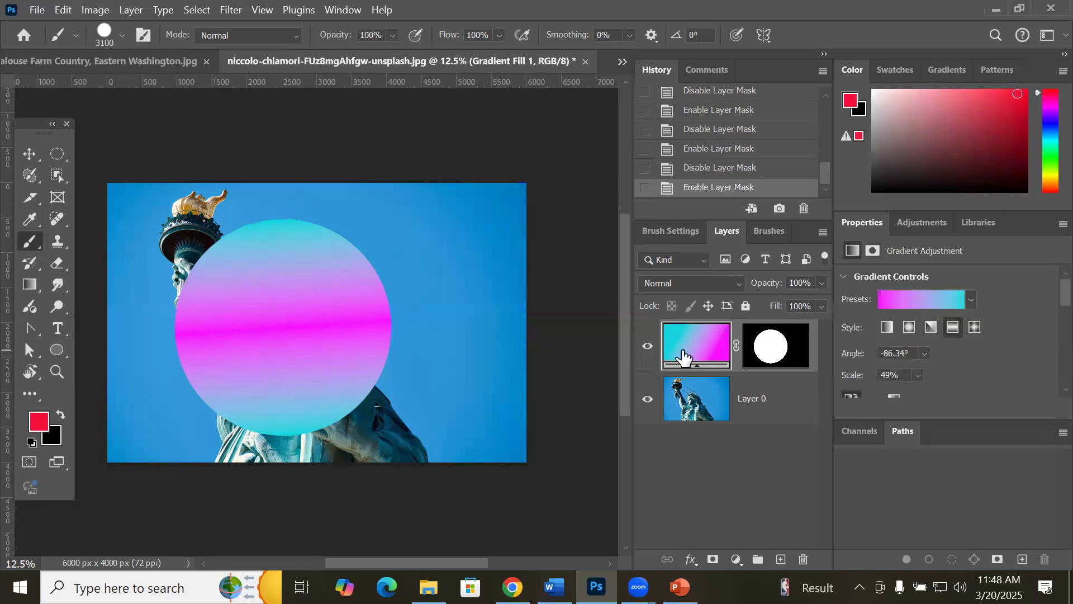
left_click(788, 345)
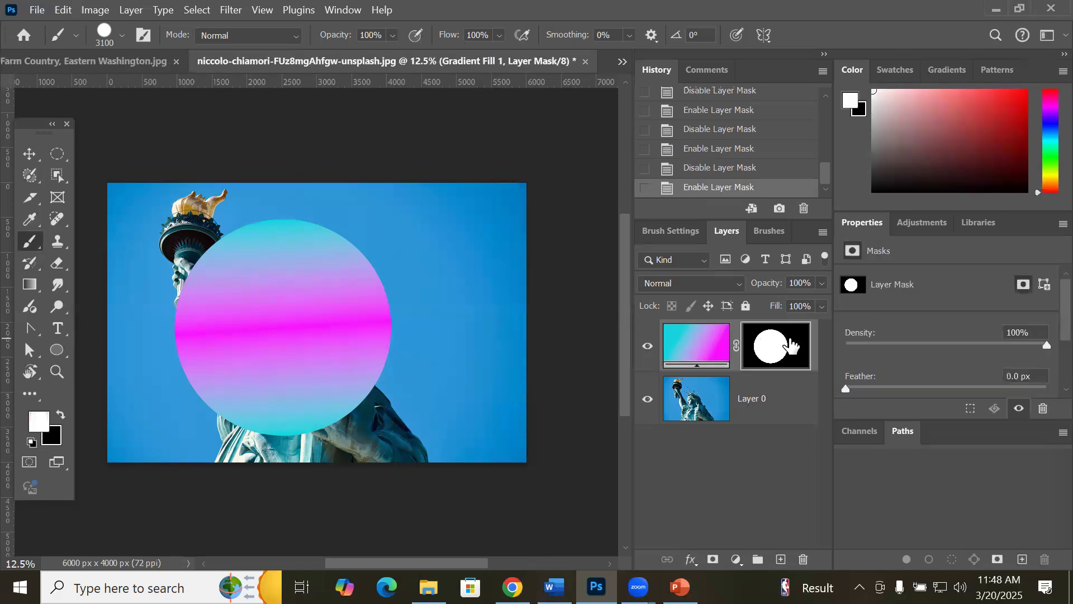
left_click(805, 559)
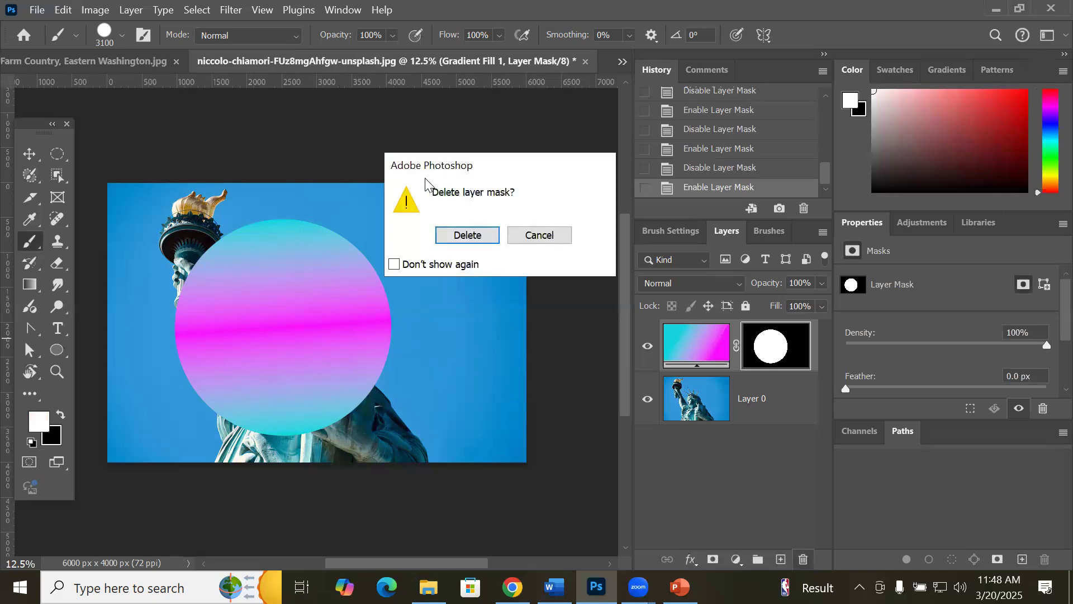
left_click(468, 236)
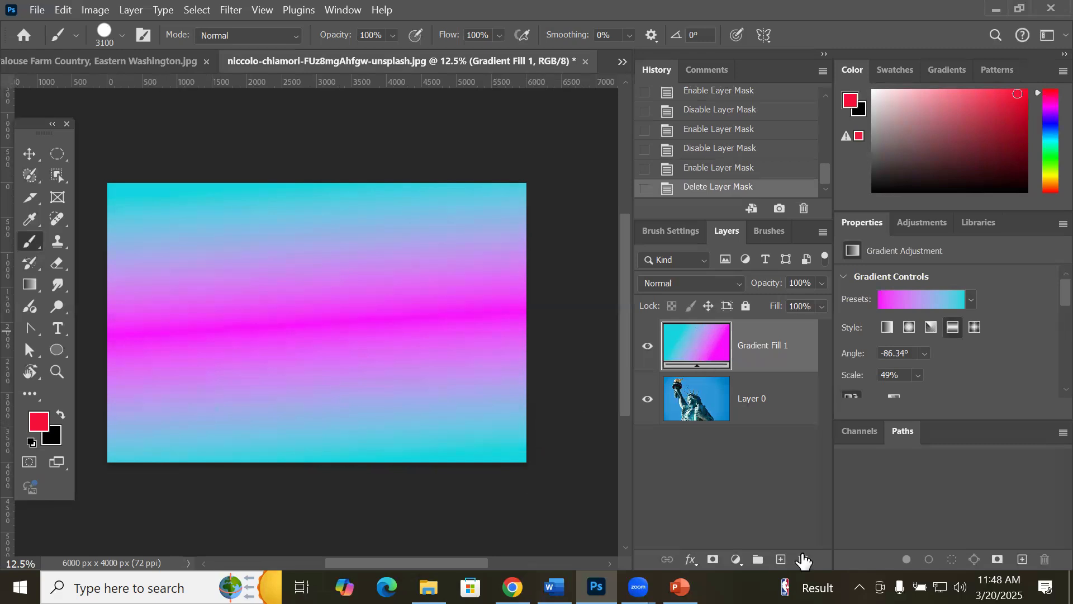
Step: Add a new empty layer and delete it together with the gradient fill layer, keeping only the statue photo layer
left_click(782, 559)
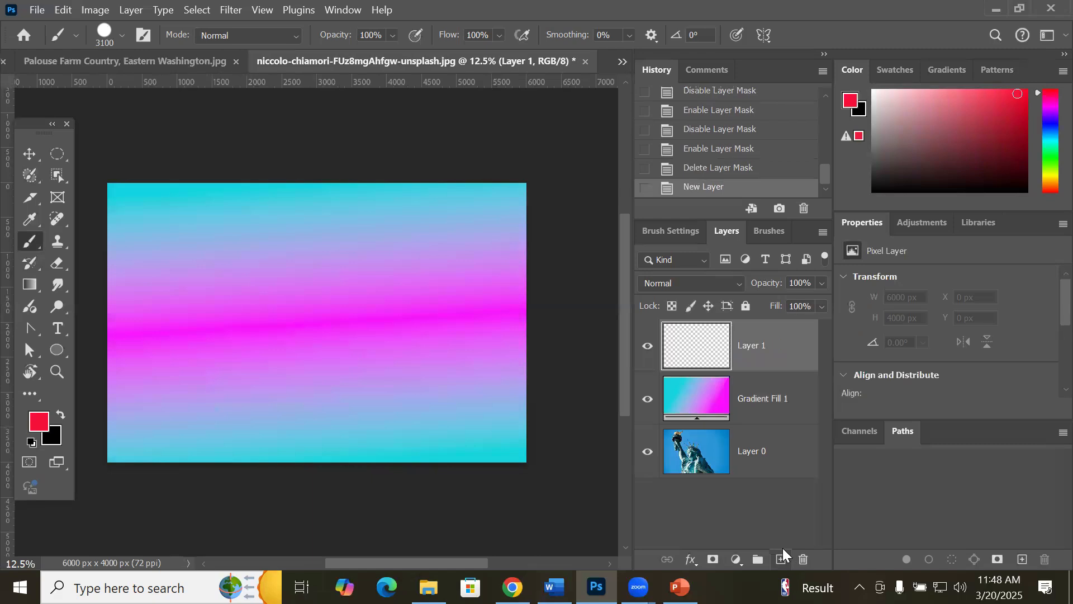
left_click(705, 402, "shift")
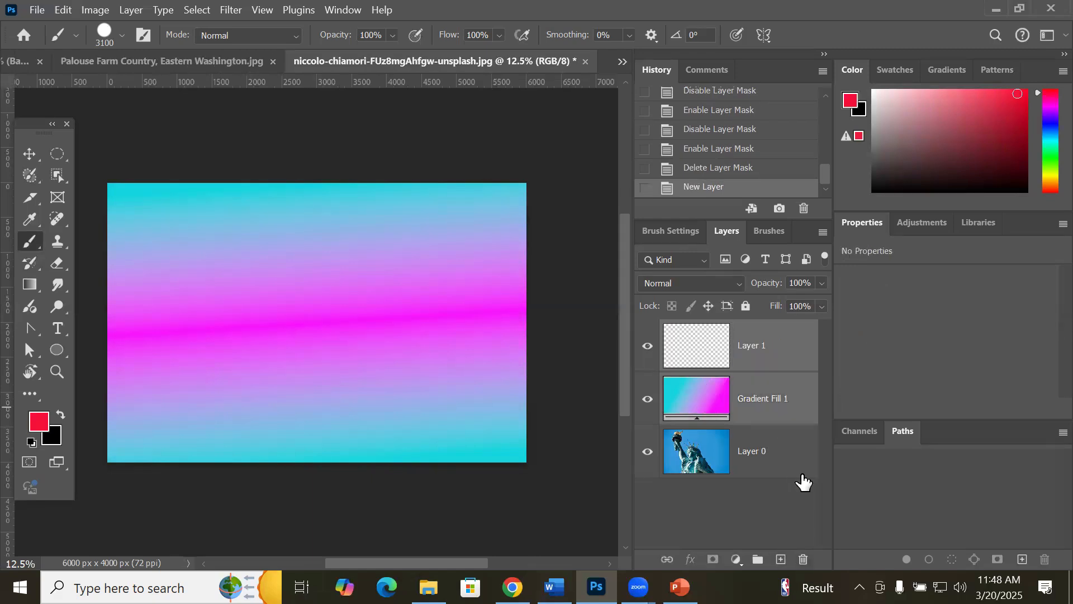
left_click(803, 564)
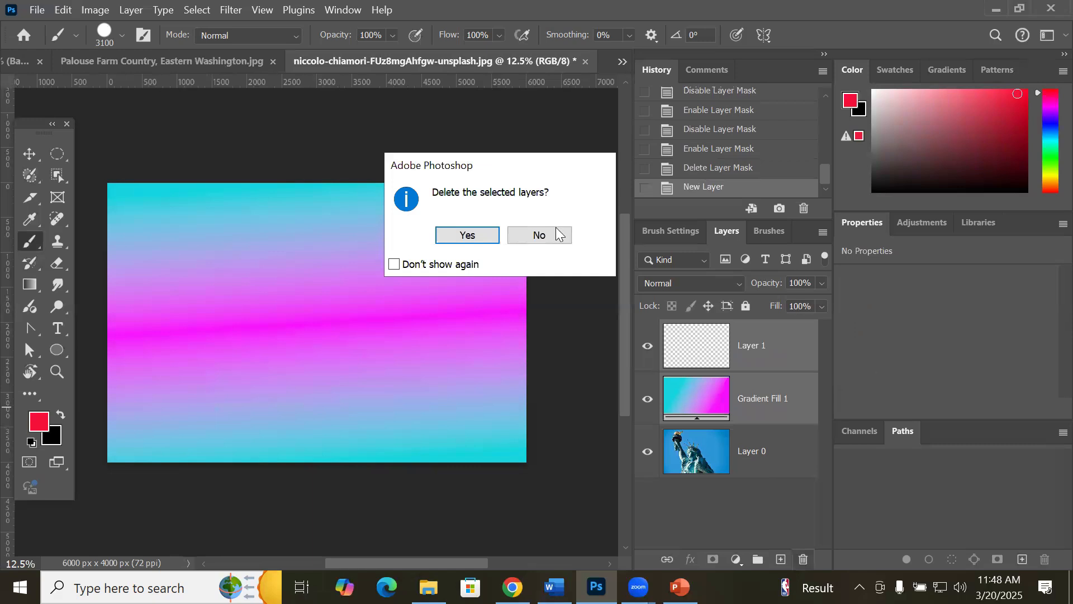
left_click(473, 234)
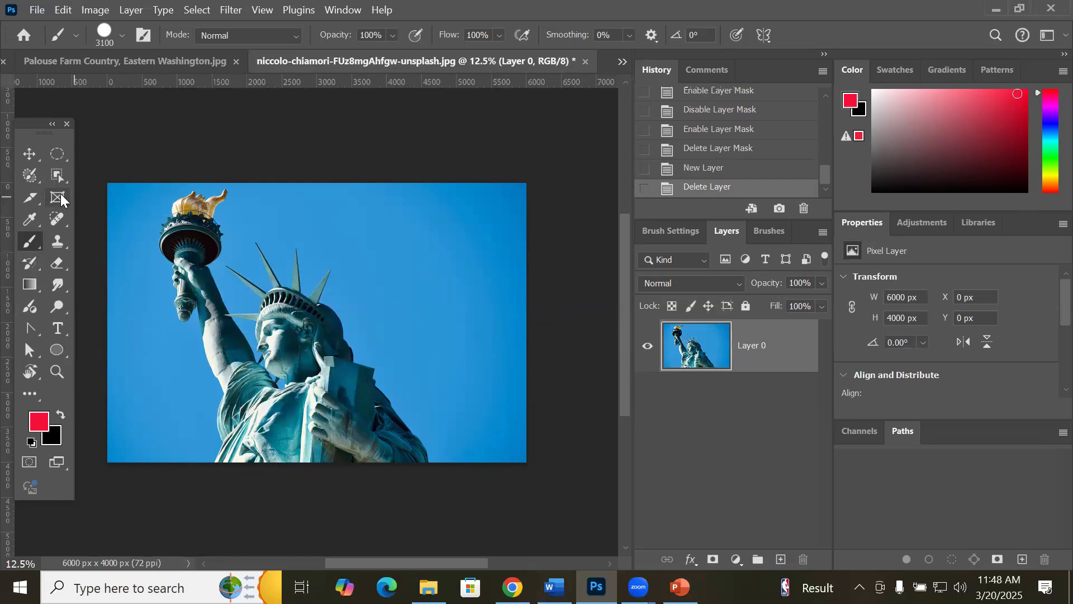
Step: Switch to the Untitled-1 beach document, activate the Quick Selection tool and deselect the existing sky selection
left_click(55, 180)
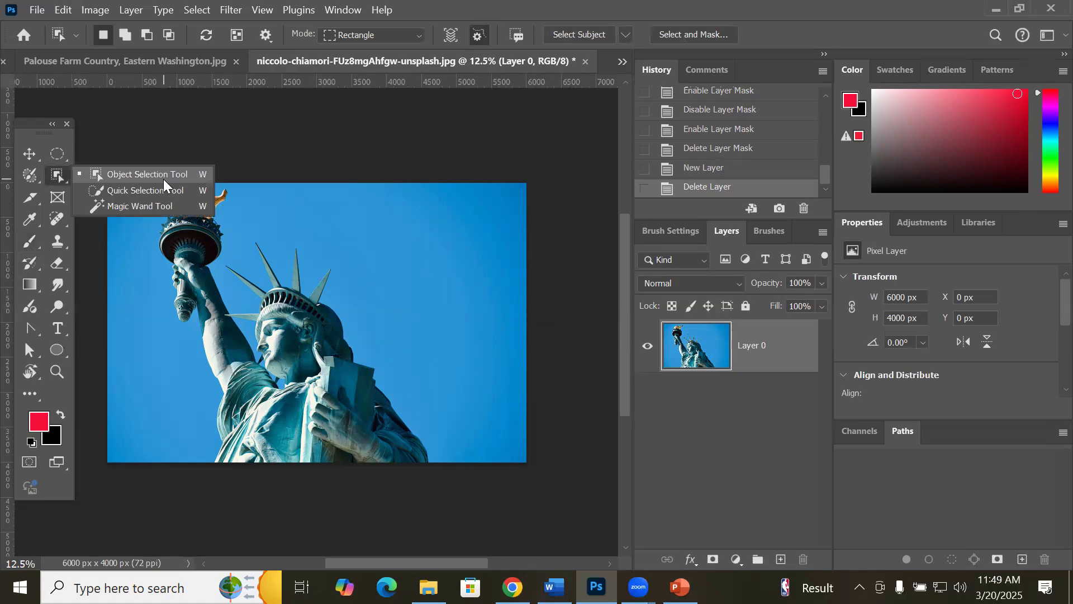
left_click(150, 61)
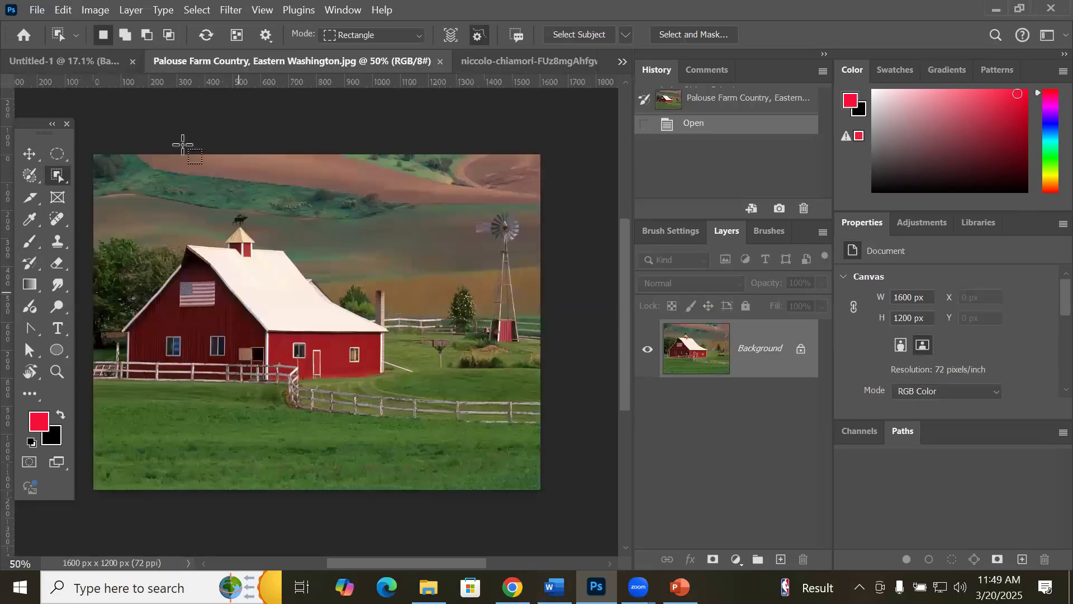
left_click(87, 58)
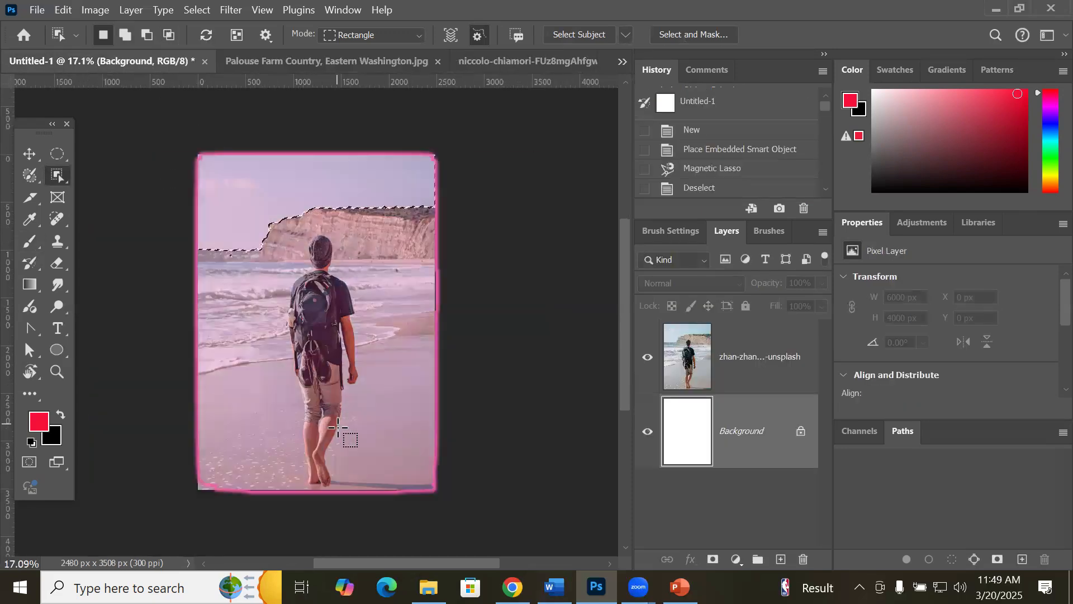
right_click(47, 172)
left_click(54, 176)
right_click(54, 178)
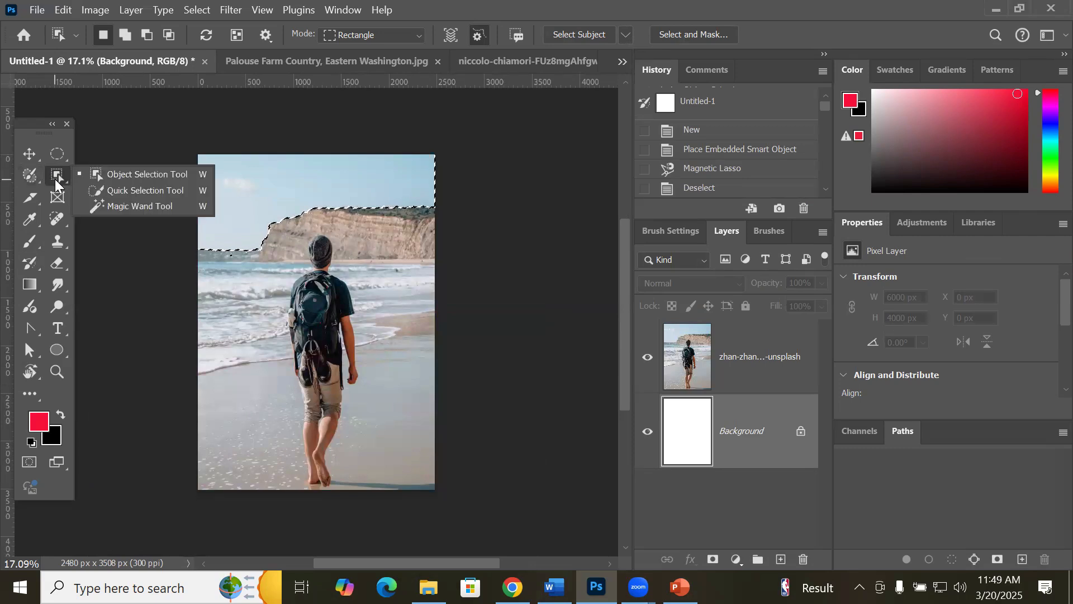
left_click(125, 192)
key("ctrl+d")
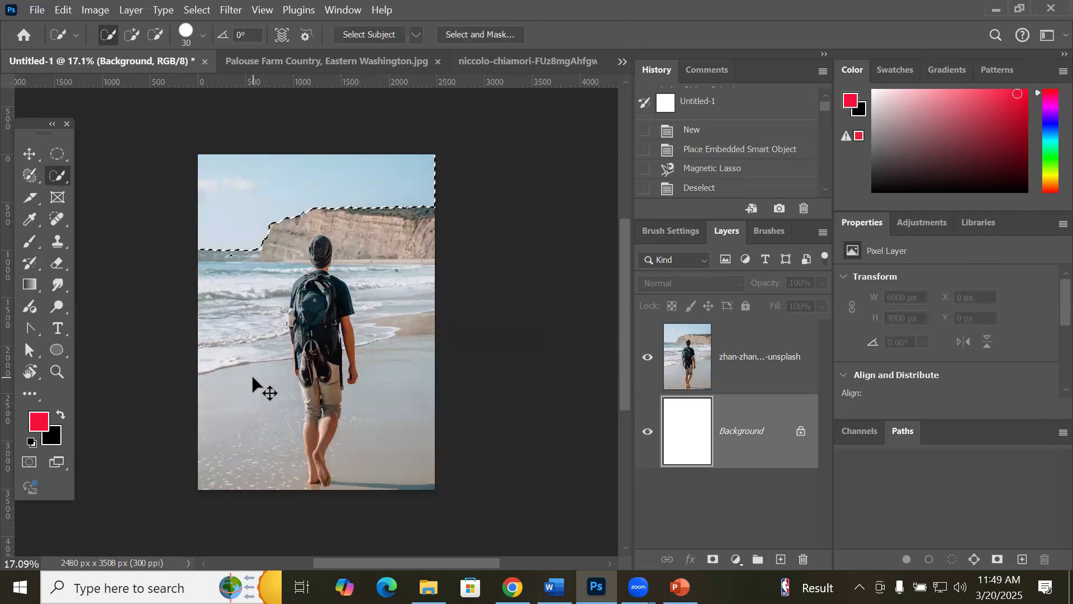
Step: Enlarge the Quick Selection brush to 175 px and paint a selection down the walking man's back and legs
scroll(323, 456, "up", 2)
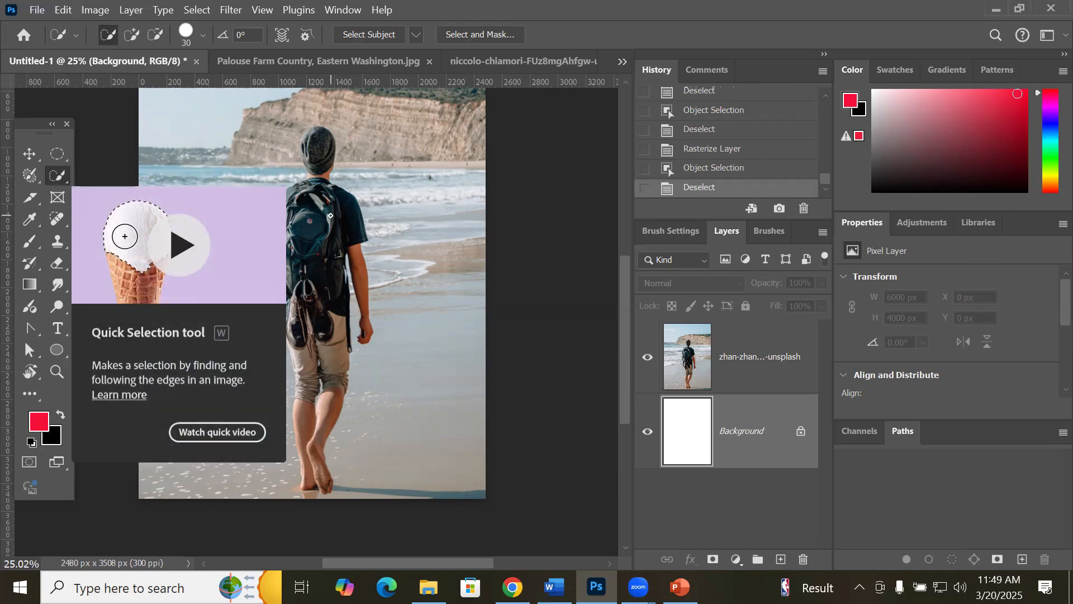
key("bracketright")
key("bracketright")
key("bracketright")
key("bracketright")
key("bracketright")
key("bracketright")
key("bracketright")
key("bracketright")
key("bracketright")
key("bracketright")
mouse_move(330, 214)
left_mouse_down()
mouse_move(311, 234)
mouse_move(328, 383)
left_mouse_up()
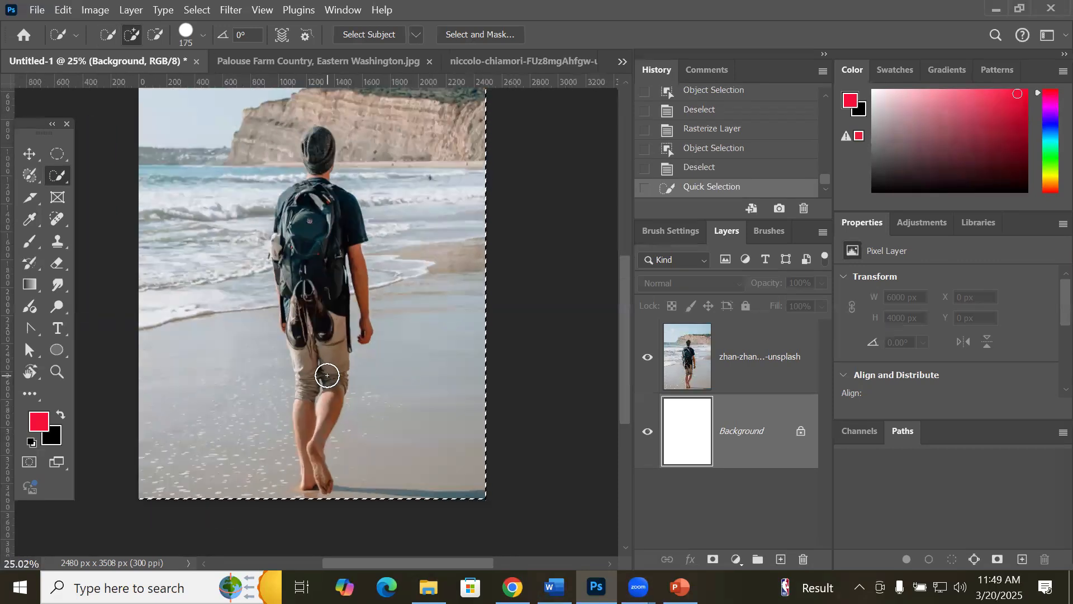
Step: Set Quick Selection to subtract mode and paint across the beach photo to remove the selection
scroll(327, 375, "down", 1)
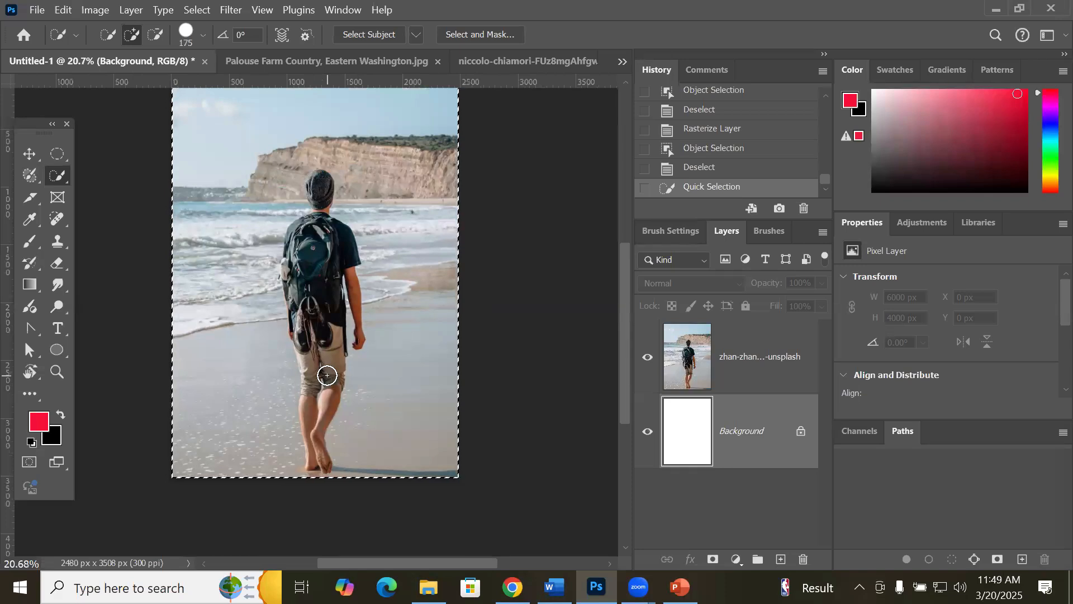
left_click(156, 34)
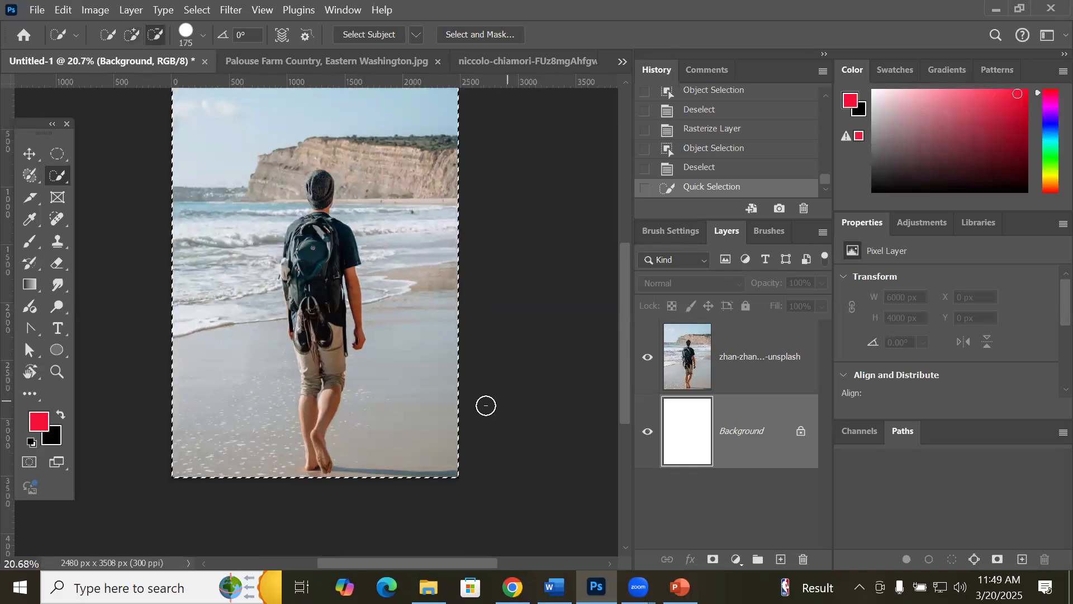
mouse_move(431, 447)
left_mouse_down()
mouse_move(445, 306)
mouse_move(409, 171)
mouse_move(376, 134)
left_mouse_up()
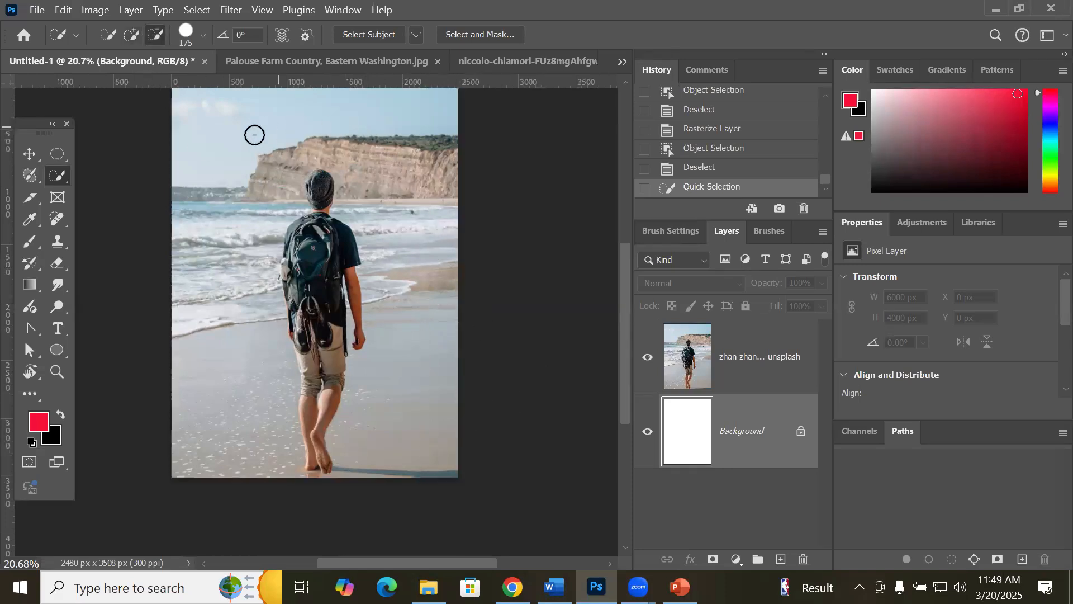
left_click(336, 491)
scroll(311, 276, "up", 1)
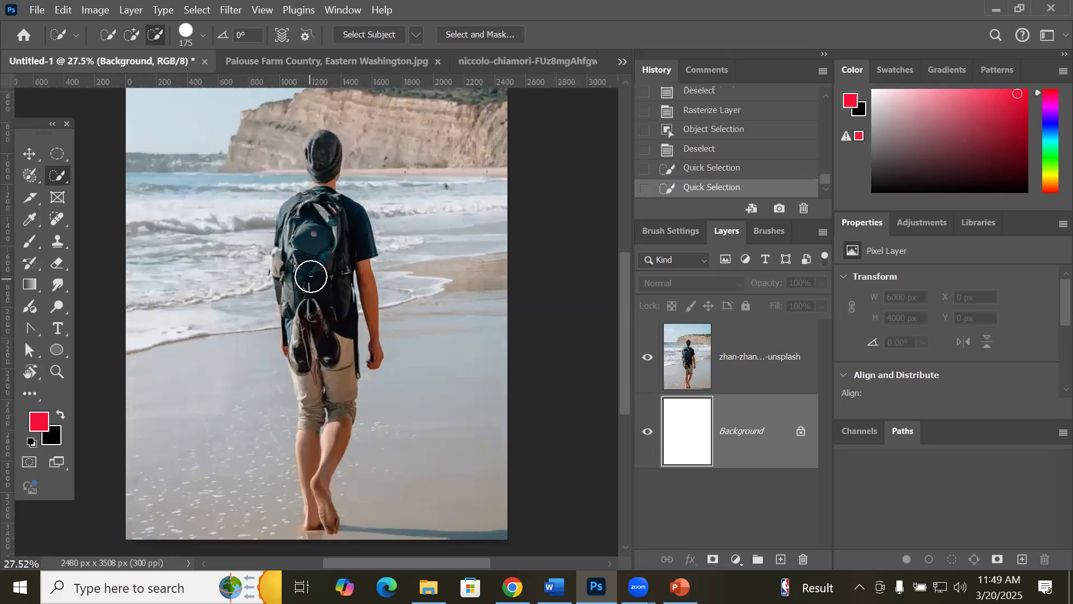
scroll(311, 276, "up", 3)
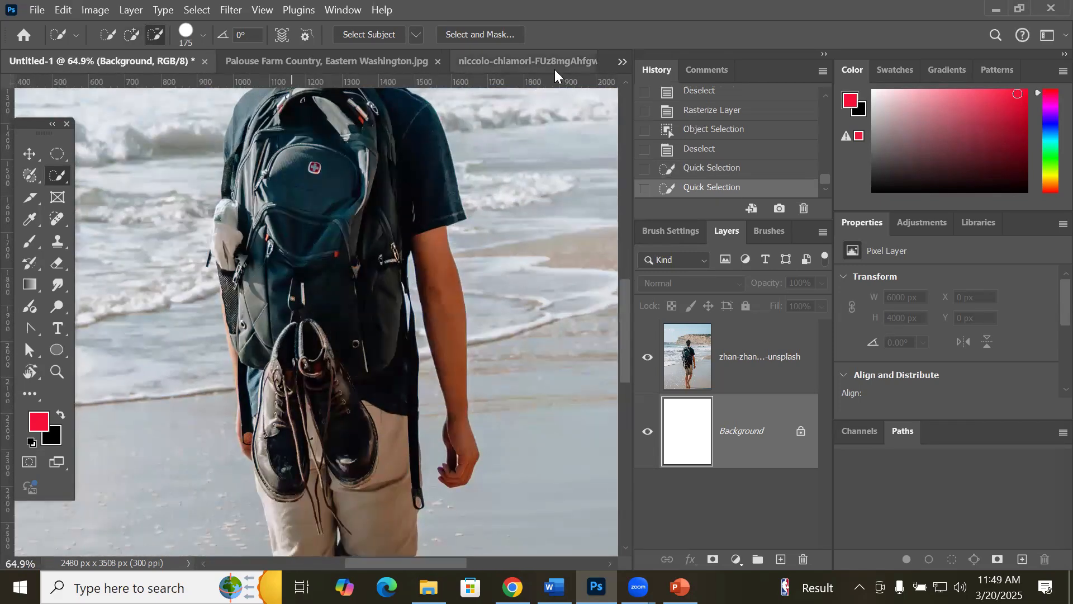
Step: Switch to the Statue of Liberty photo document
left_click(540, 61)
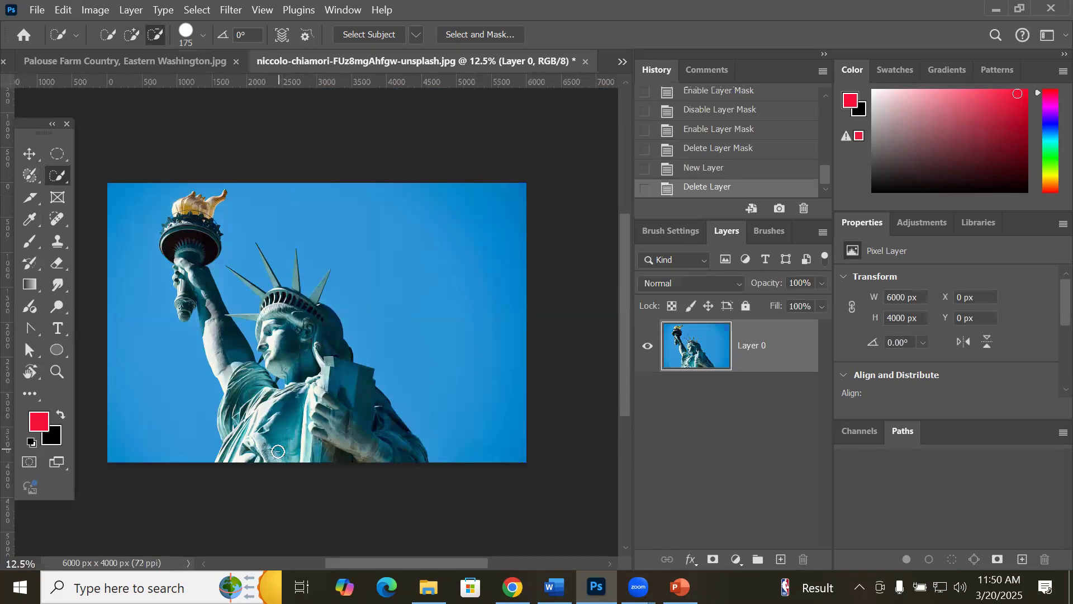
scroll(278, 451, "up", 1)
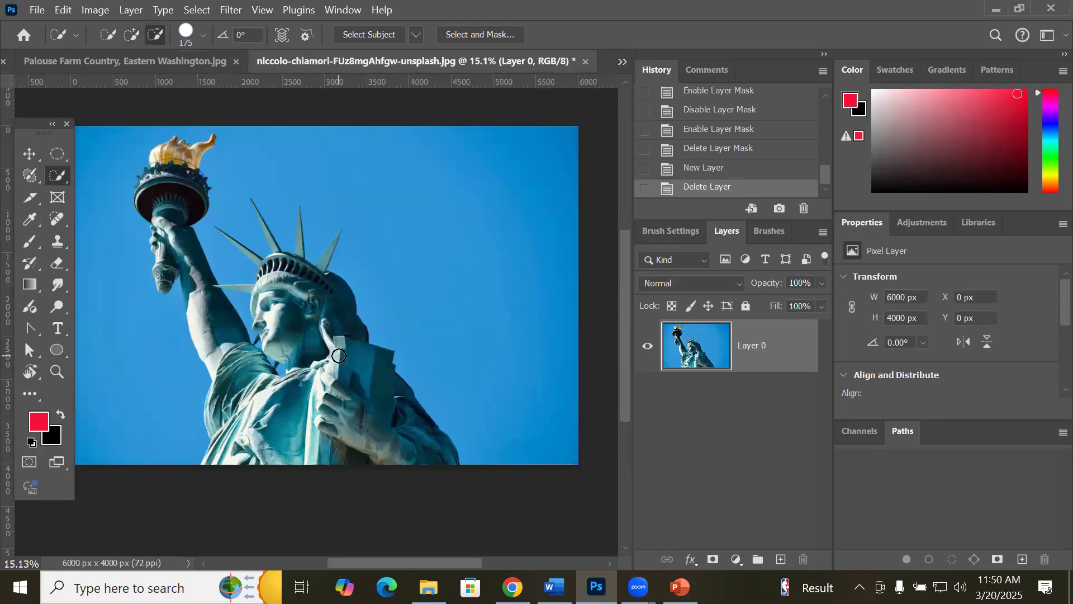
scroll(339, 355, "down", 1)
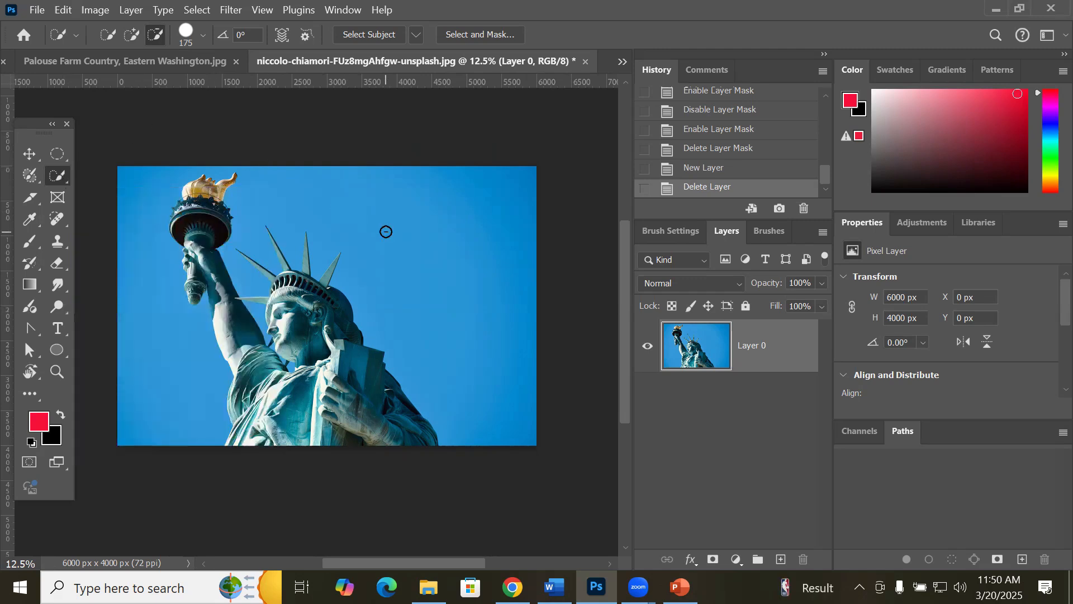
Step: Try clearing the blue sky around the statue with a Quick Selection, undoing the clearing and deselecting
left_click_drag(423, 257, 378, 216)
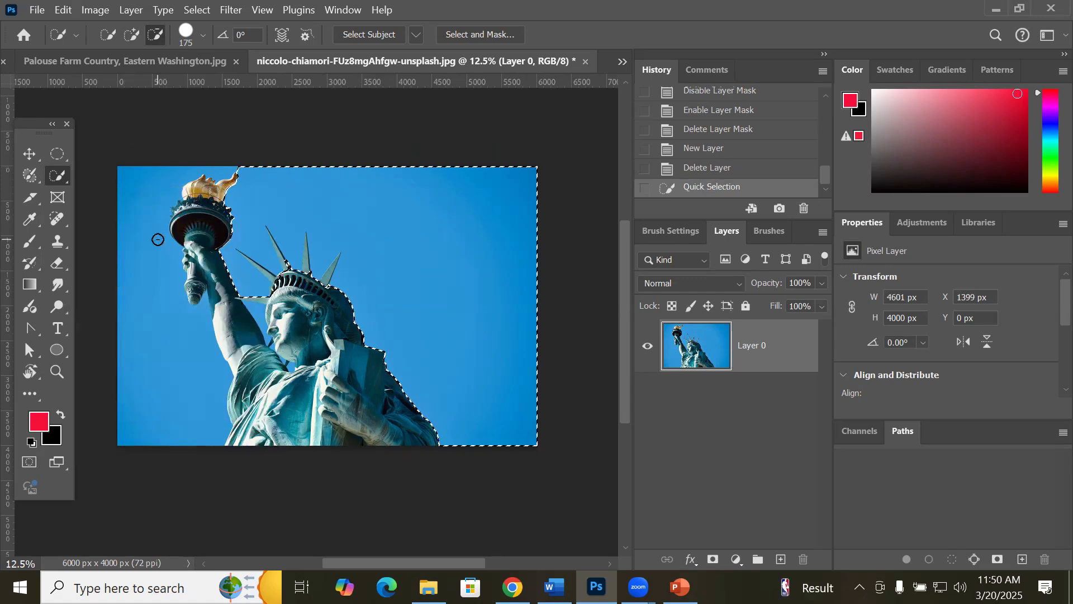
mouse_move(158, 240)
left_mouse_down()
mouse_move(153, 386)
mouse_move(230, 445)
left_mouse_up()
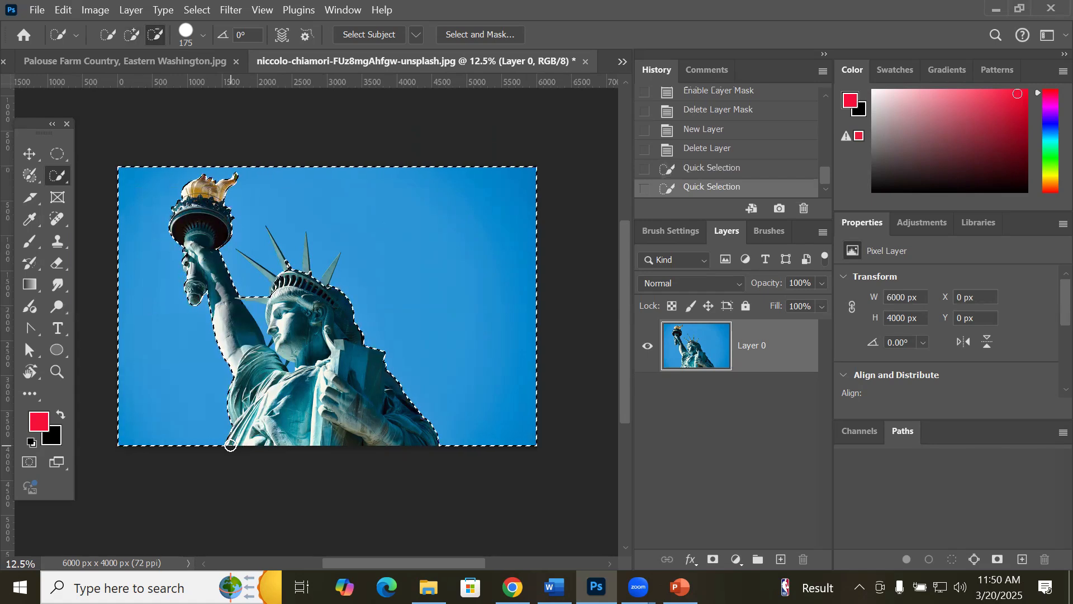
key("Delete")
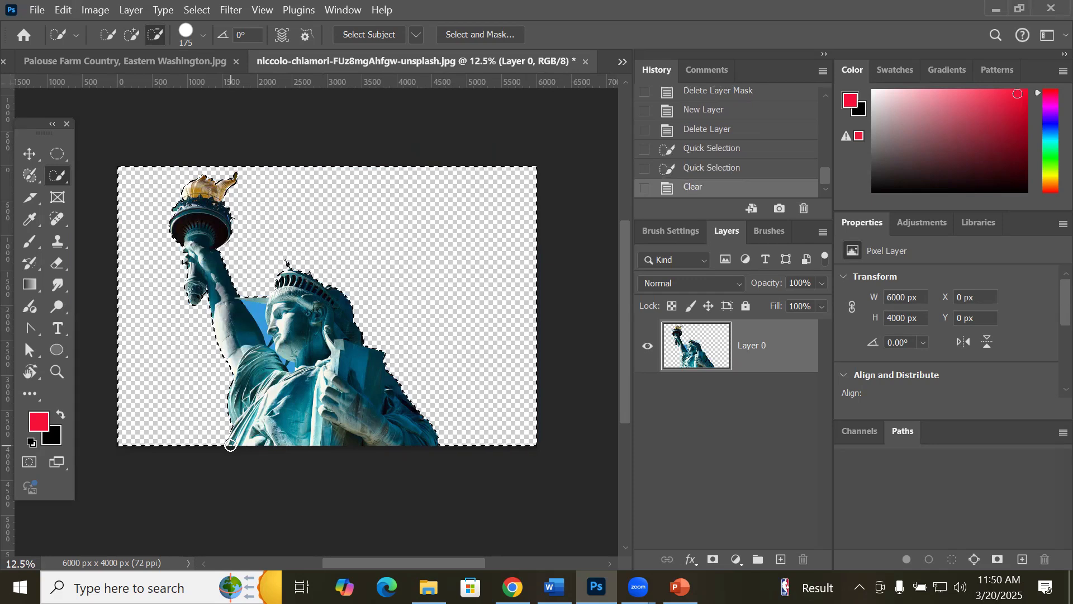
key("ctrl+z")
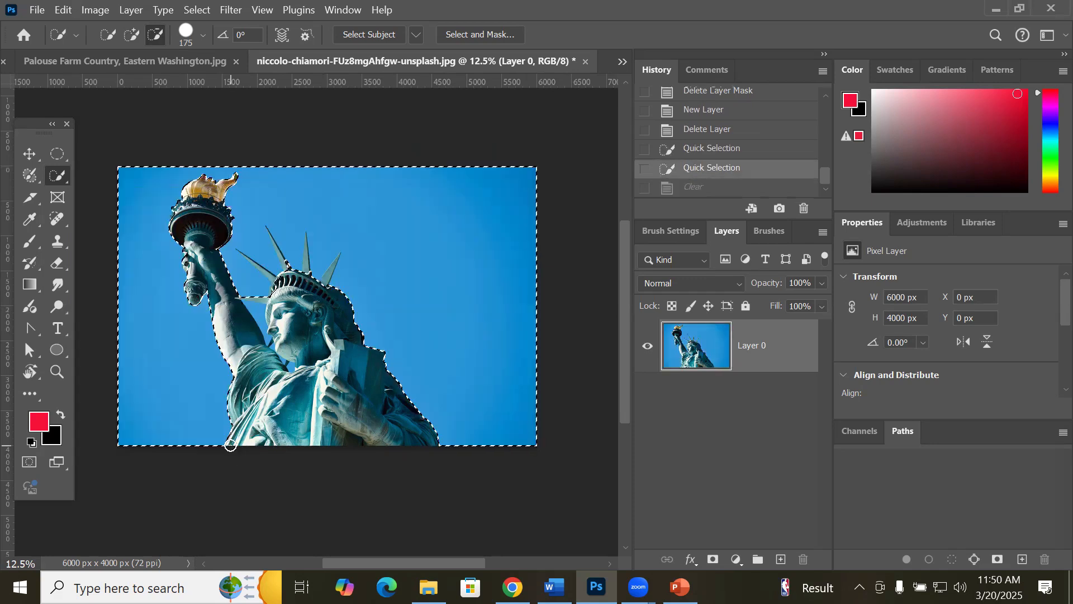
key("ctrl+d")
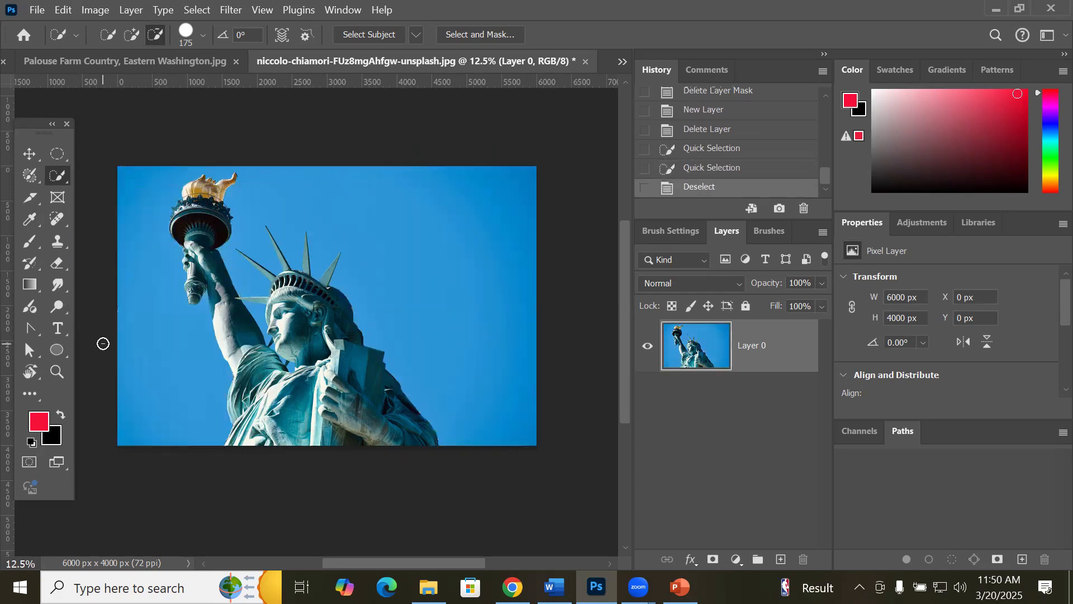
Step: Paint a Quick Selection over the statue, covering the robe, face, raised arm and torch
mouse_move(273, 439)
left_mouse_down()
mouse_move(296, 392)
mouse_move(332, 391)
mouse_move(303, 314)
mouse_move(346, 336)
mouse_move(369, 386)
mouse_move(285, 388)
mouse_move(229, 319)
mouse_move(204, 227)
mouse_move(209, 181)
mouse_move(229, 180)
mouse_move(191, 191)
left_mouse_up()
left_click_drag(190, 258, 203, 291)
left_click_drag(327, 416, 331, 422)
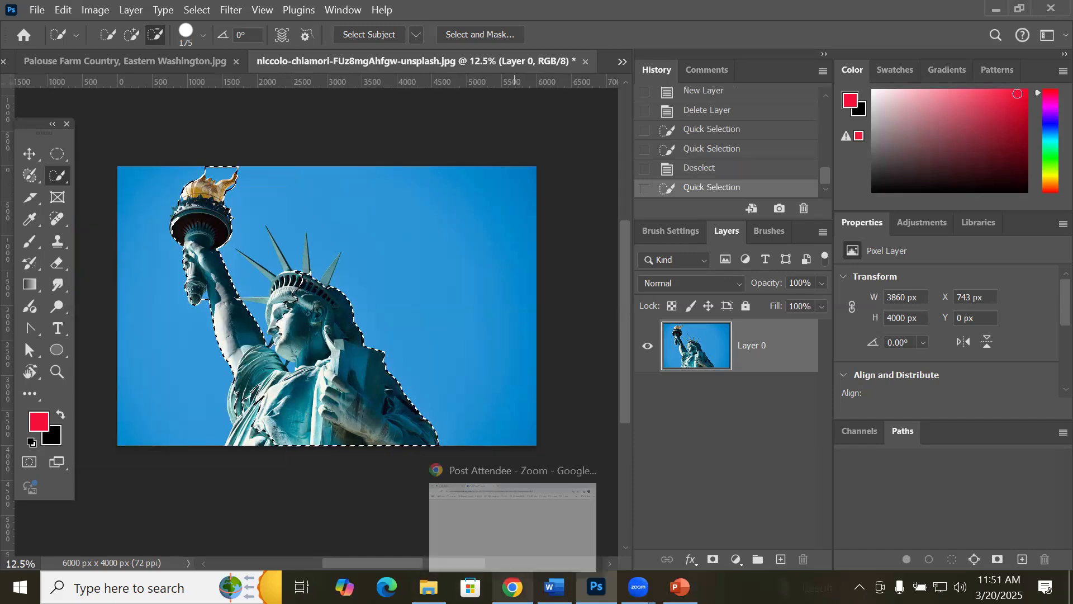
Step: Place the spired clock tower photo from File Explorer's BuildingAndMonoments folder into the statue document as a new layer
left_click(428, 587)
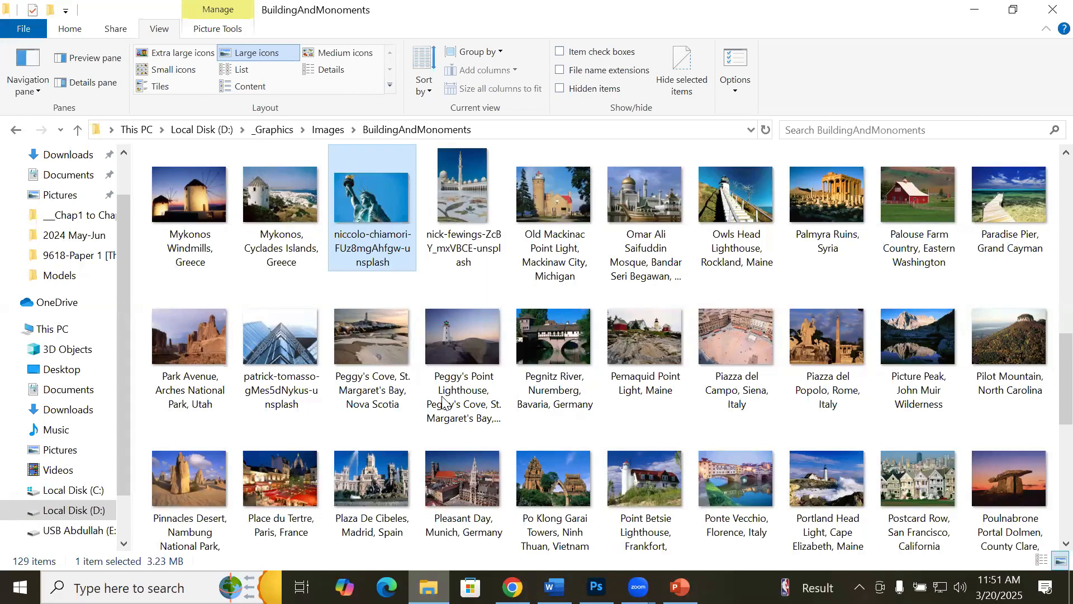
scroll(442, 400, "down", 2)
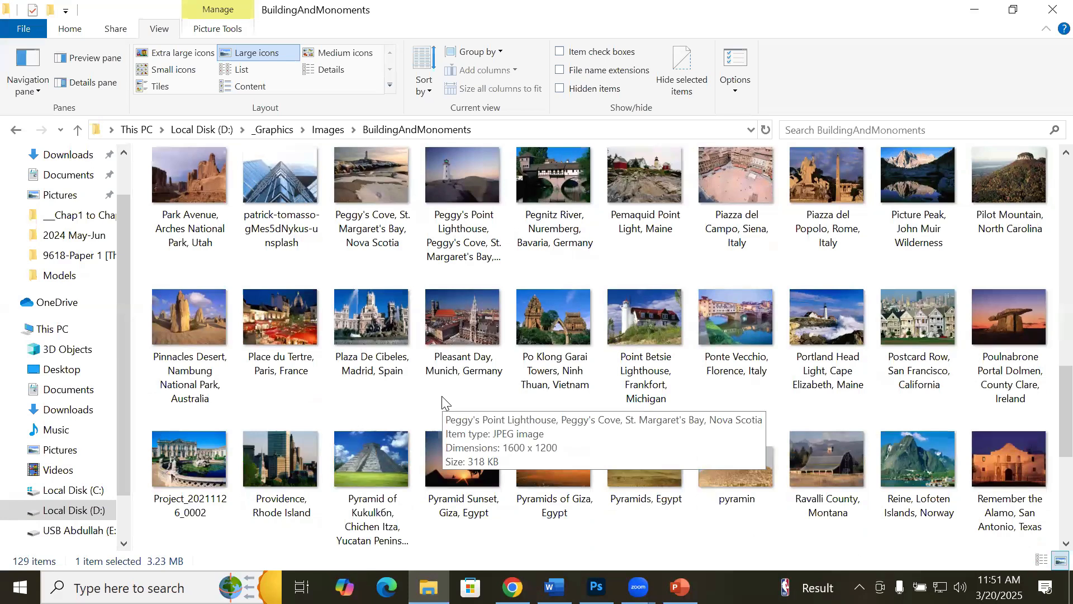
scroll(443, 400, "down", 4)
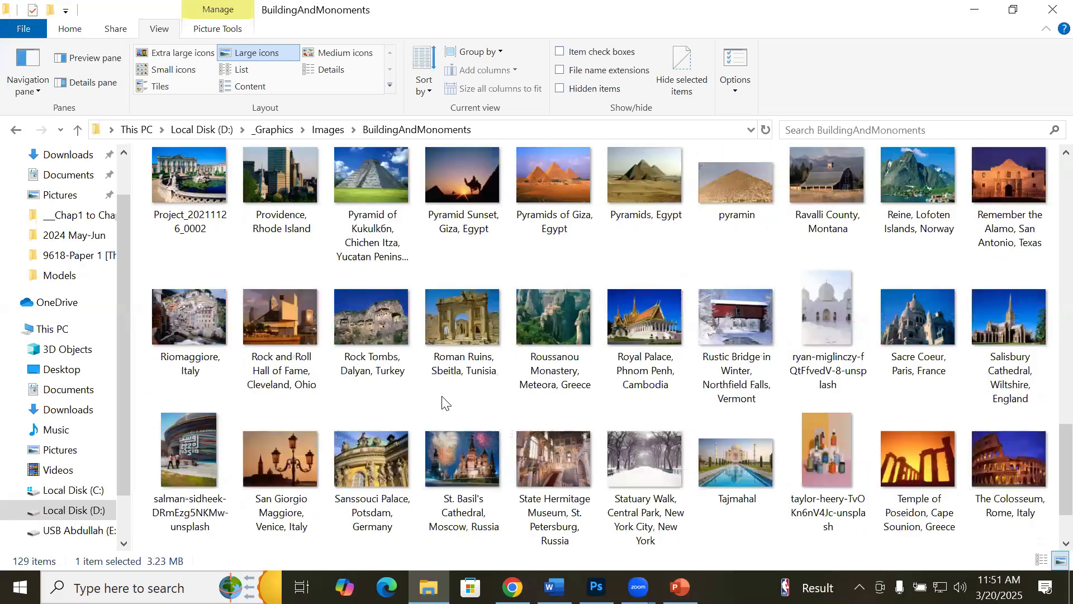
scroll(442, 400, "down", 2)
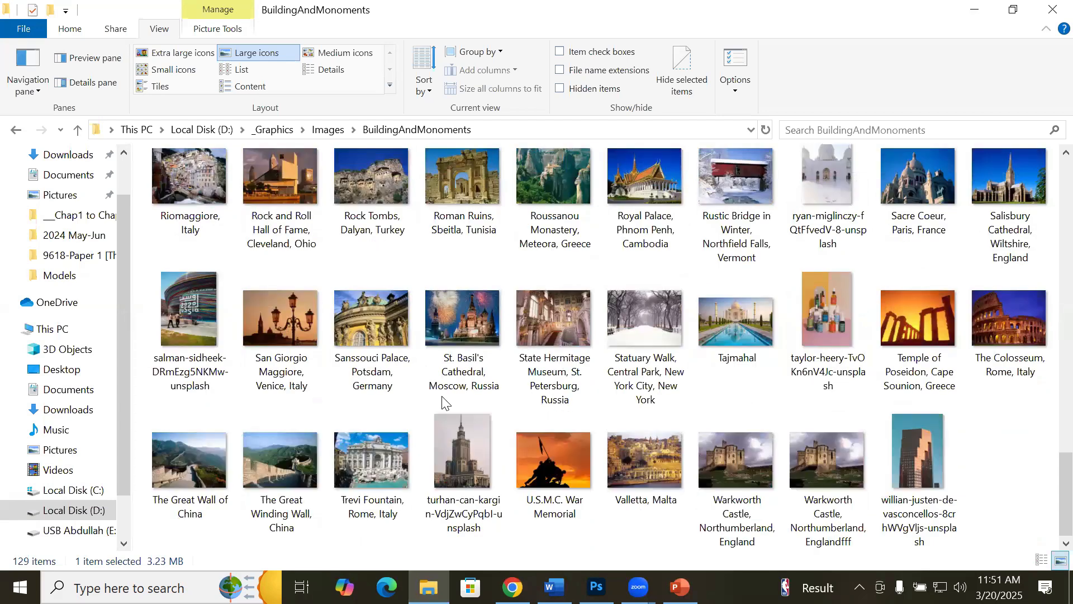
double_click(451, 459)
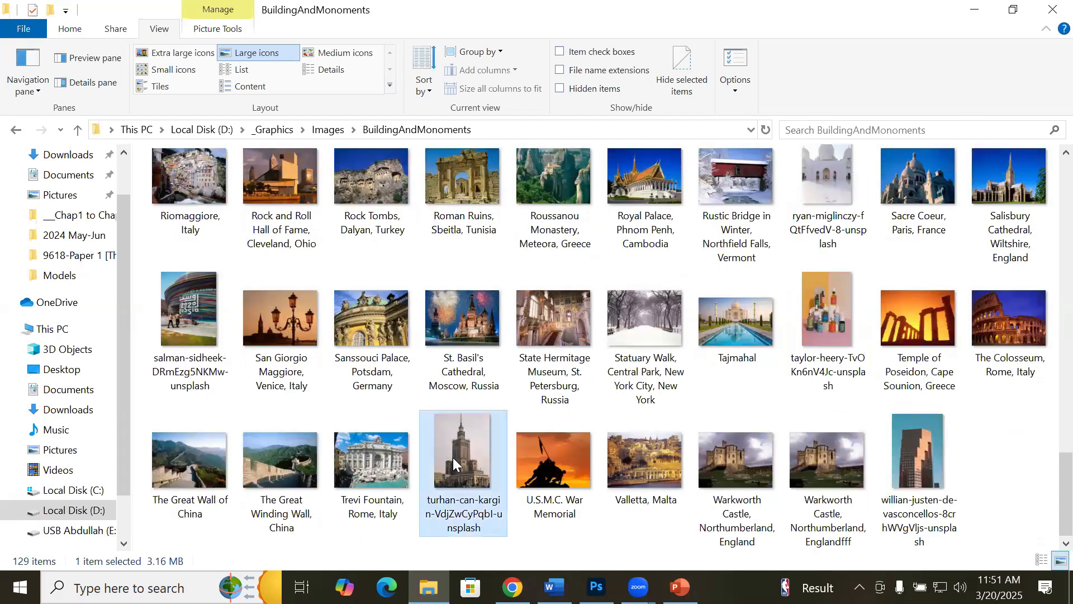
left_click_drag(457, 458, 571, 55)
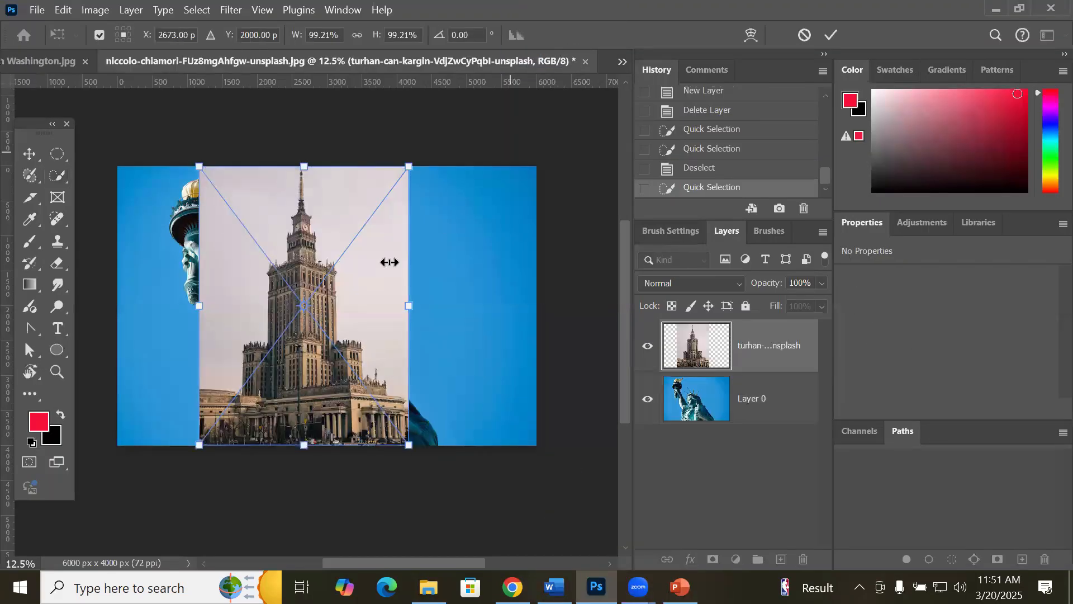
left_click(830, 34)
Step: Quick-select the building in the placed photo, from its wide base up through the clock tower
scroll(302, 373, "up", 1)
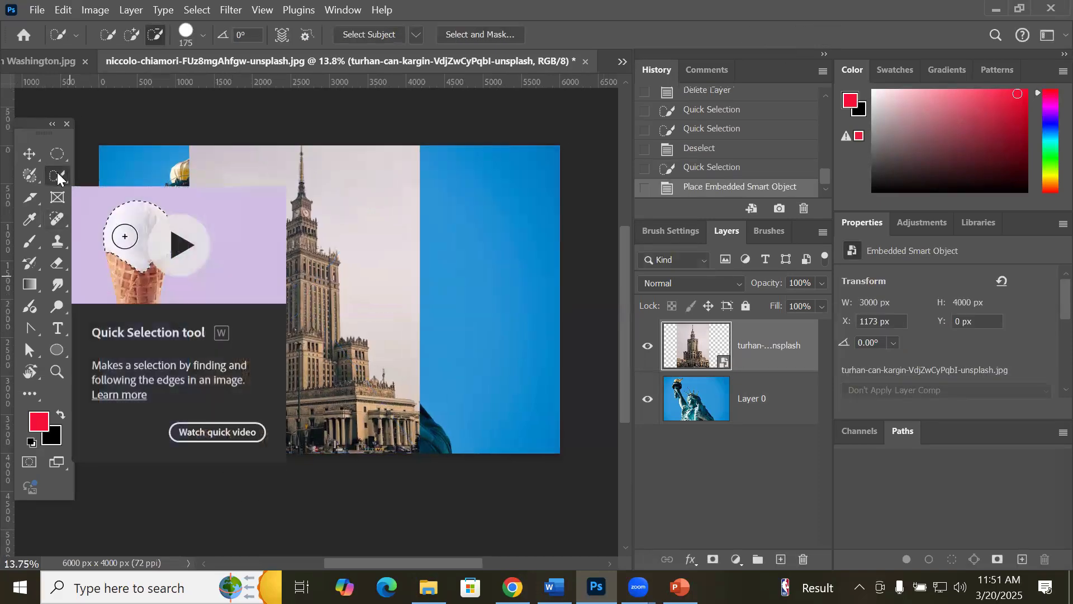
mouse_move(308, 408)
left_mouse_down()
mouse_move(304, 431)
mouse_move(263, 440)
mouse_move(224, 436)
mouse_move(211, 400)
mouse_move(270, 378)
mouse_move(285, 352)
mouse_move(294, 321)
mouse_move(275, 259)
mouse_move(317, 269)
mouse_move(327, 405)
mouse_move(358, 432)
mouse_move(403, 439)
mouse_move(353, 354)
mouse_move(244, 414)
left_mouse_up()
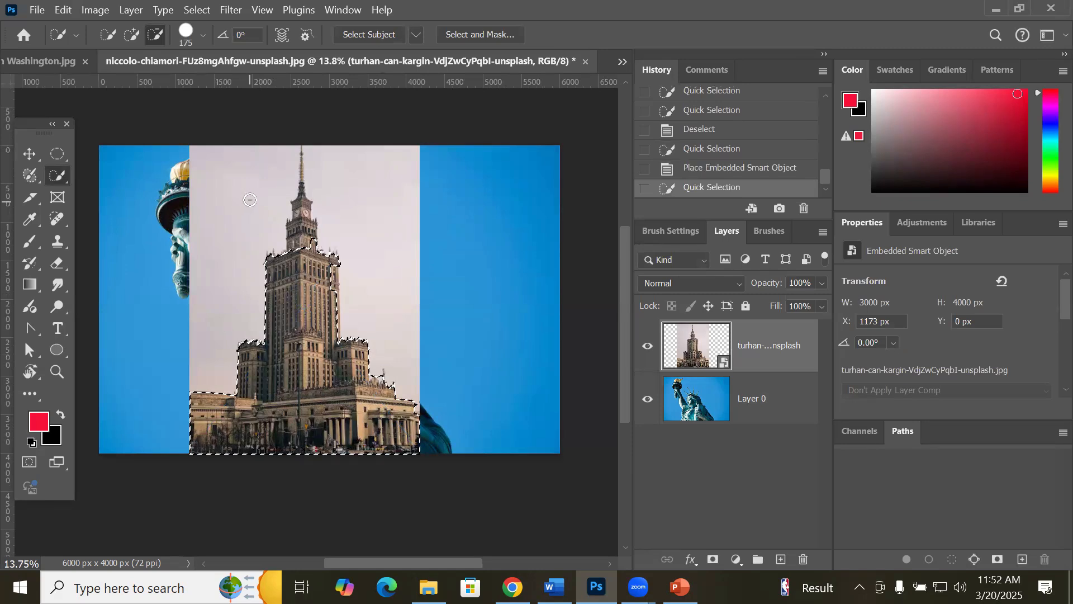
scroll(285, 149, "up", 8)
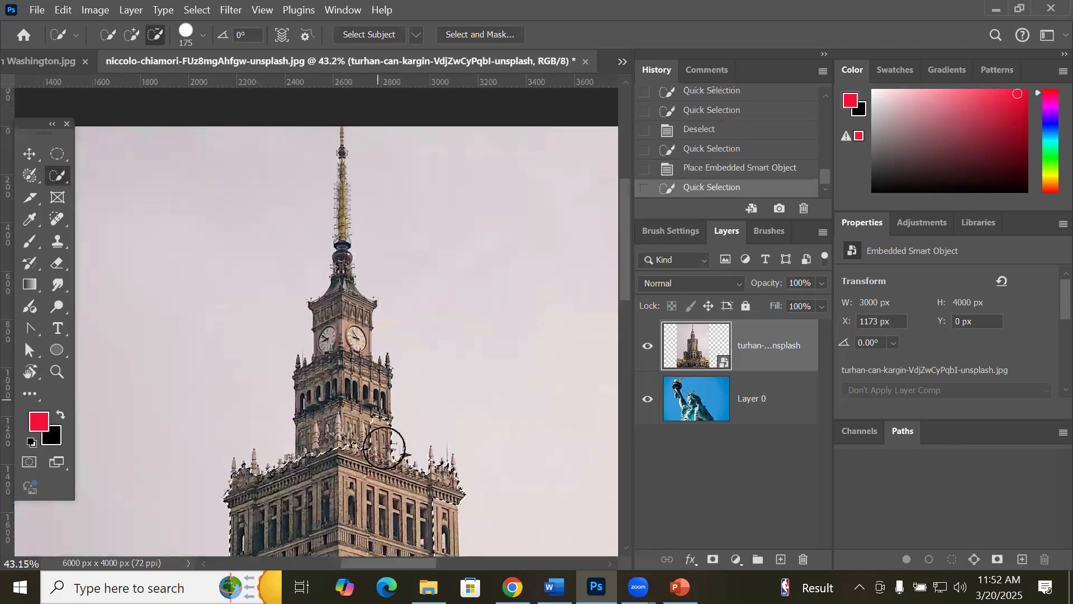
mouse_move(340, 478)
left_mouse_down()
mouse_move(355, 461)
mouse_move(342, 449)
left_mouse_up()
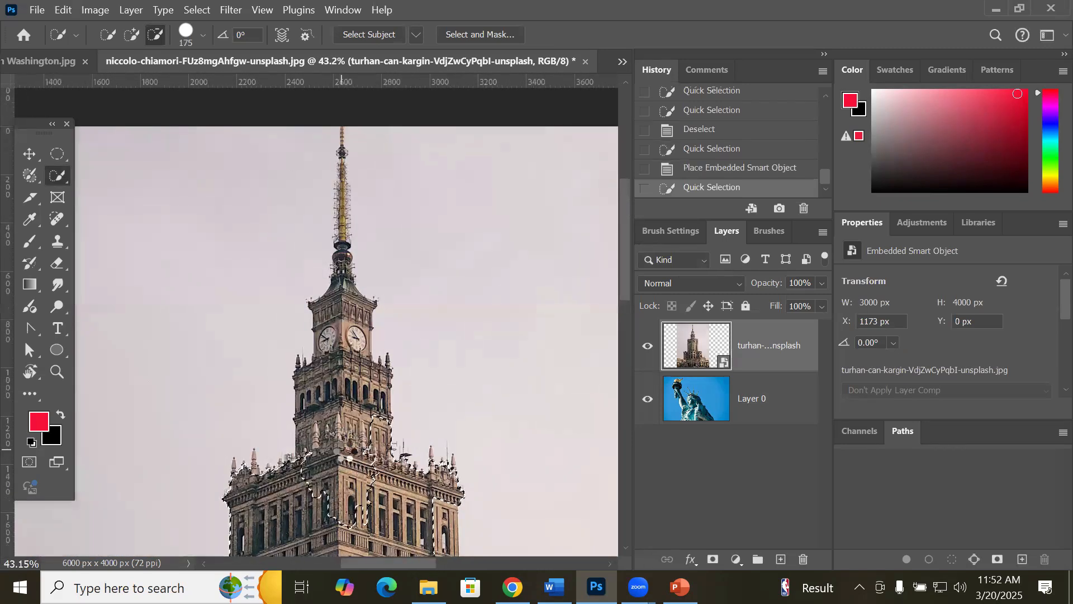
mouse_move(316, 534)
left_mouse_down()
mouse_move(300, 532)
mouse_move(348, 430)
mouse_move(351, 330)
mouse_move(332, 432)
mouse_move(346, 494)
mouse_move(379, 487)
mouse_move(368, 476)
left_mouse_up()
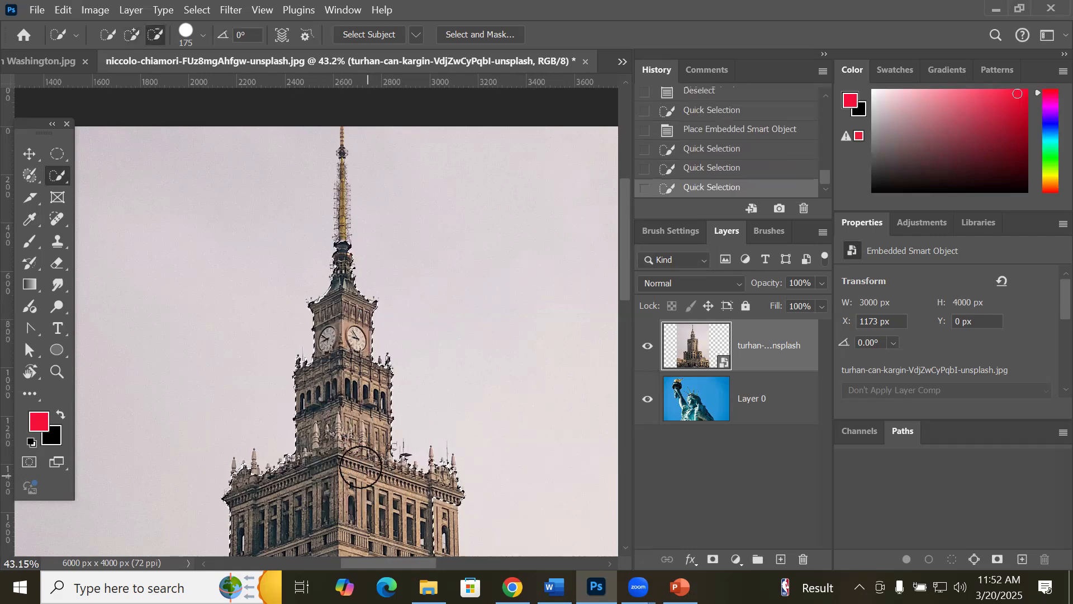
Step: Reduce the Quick Selection brush to 35 px and paint along the thin golden spire to adjust its selection
scroll(328, 180, "up", 4)
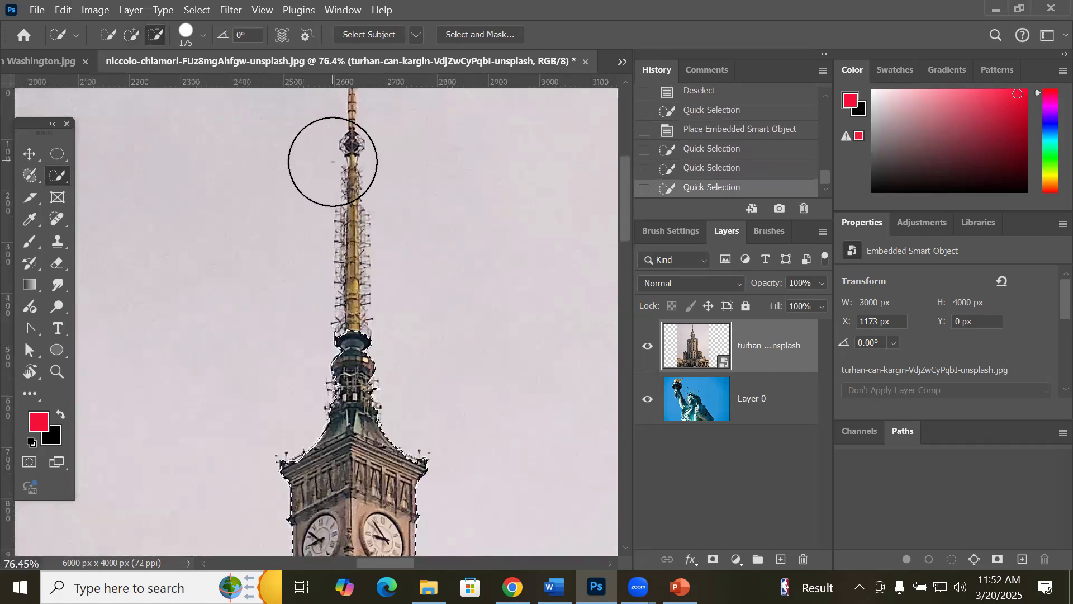
scroll(333, 162, "up", 2)
key("bracketleft")
key("bracketleft")
key("bracketleft")
key("bracketleft")
key("bracketleft")
key("bracketleft")
key("bracketleft")
key("bracketleft")
key("bracketleft")
key("bracketleft")
mouse_move(358, 362)
left_mouse_down()
mouse_move(366, 185)
mouse_move(355, 97)
mouse_move(371, 308)
left_mouse_up()
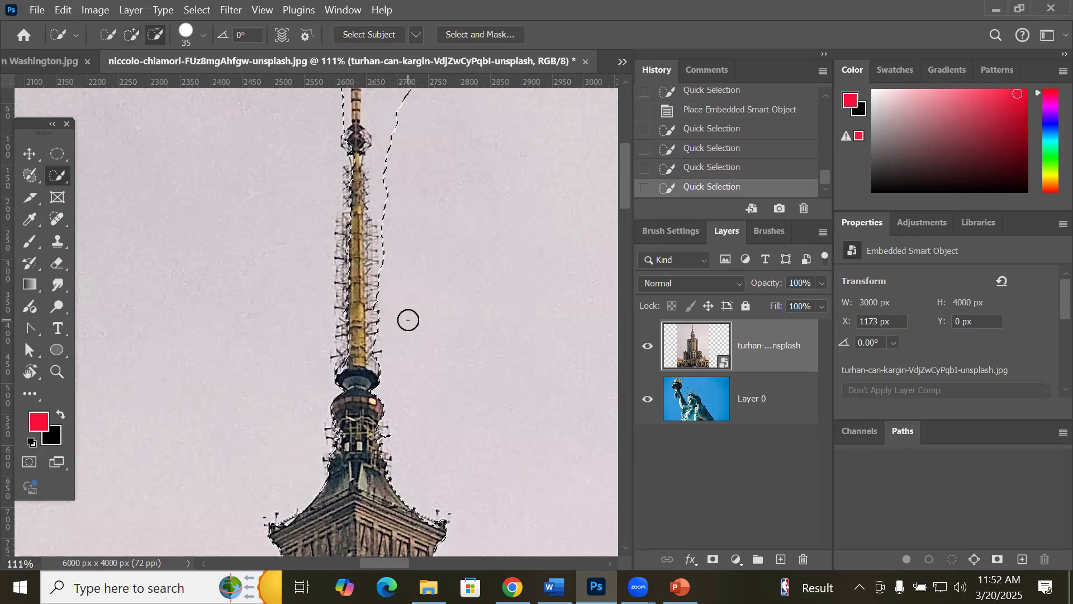
Step: Subtract the surplus sky beside the spire from the selection and open the Select and Mask workspace
mouse_move(626, 196)
left_mouse_down()
mouse_move(624, 165)
mouse_move(625, 198)
left_mouse_up()
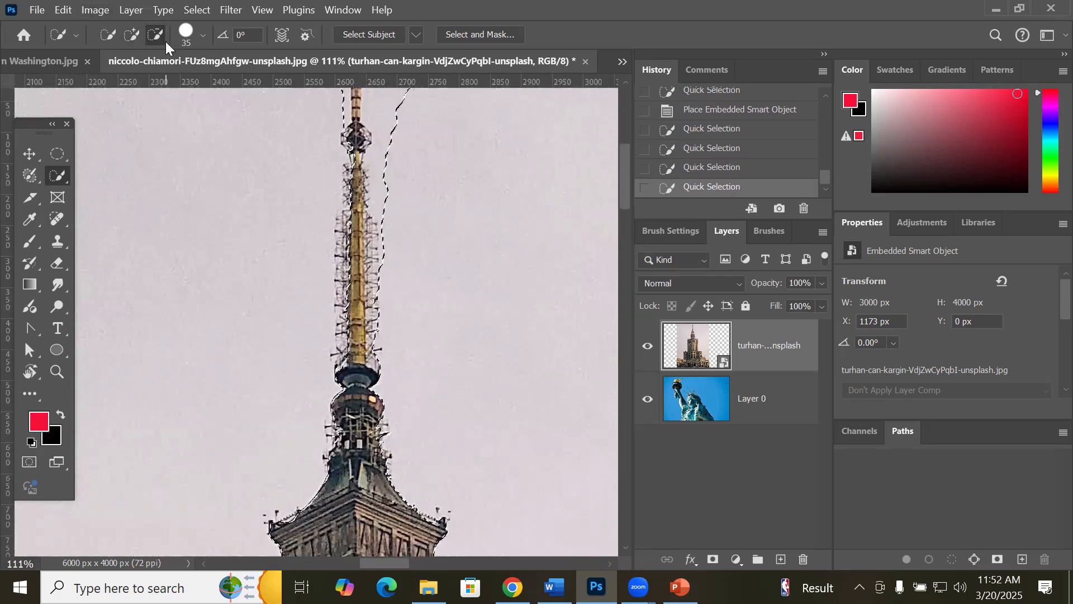
mouse_move(393, 213)
left_mouse_down()
mouse_move(397, 108)
mouse_move(386, 108)
mouse_move(378, 172)
mouse_move(414, 334)
left_mouse_up()
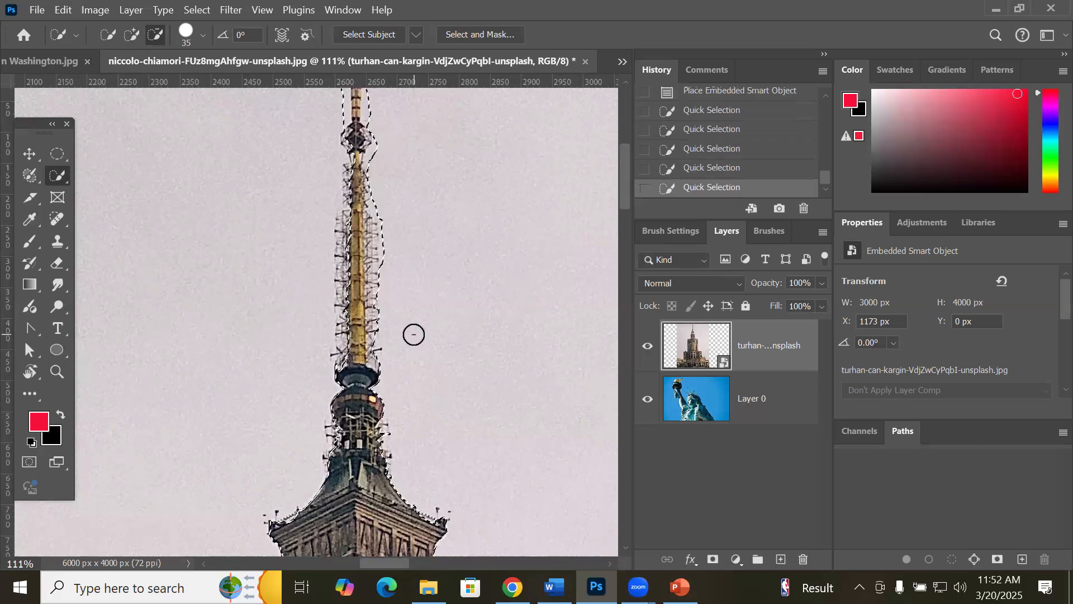
left_click(474, 35)
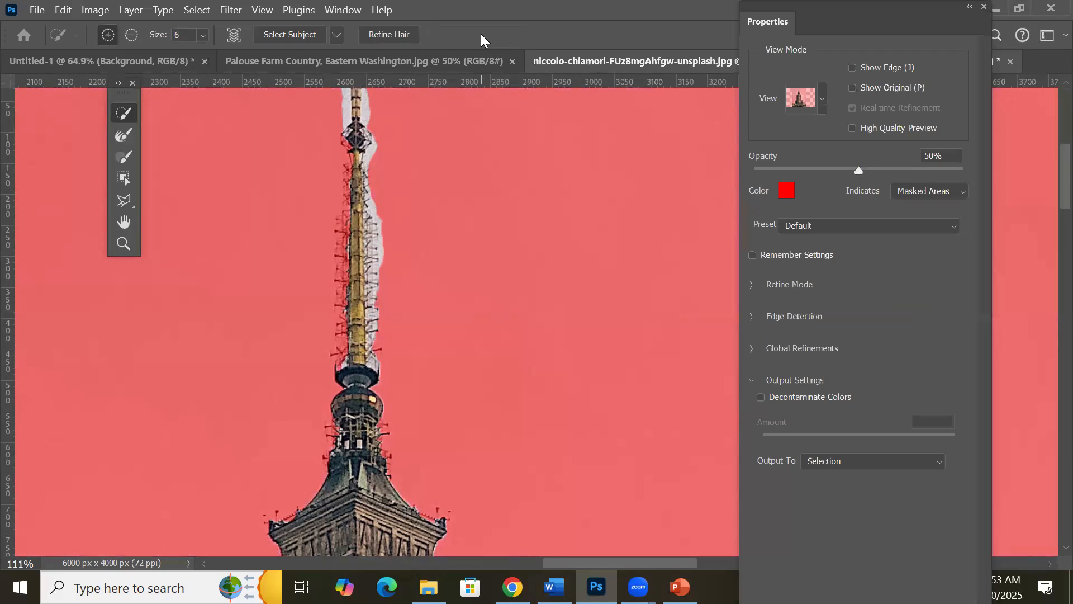
Step: Enlarge the selection brush to 90 and add the masked vertical strip along the tower's right side to the selection
scroll(375, 273, "down", 12)
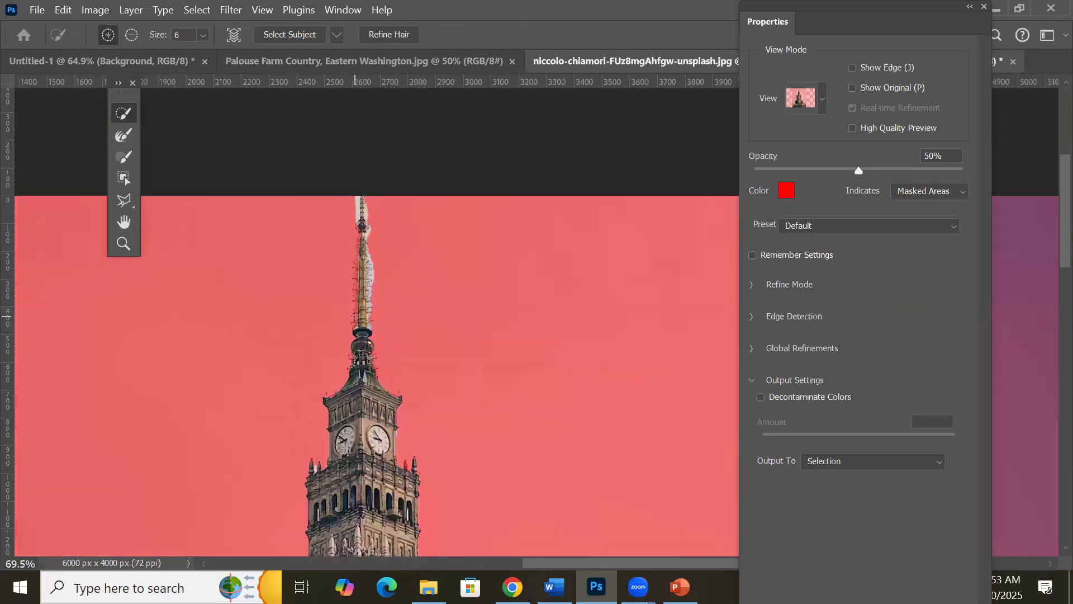
scroll(335, 493, "down", 2)
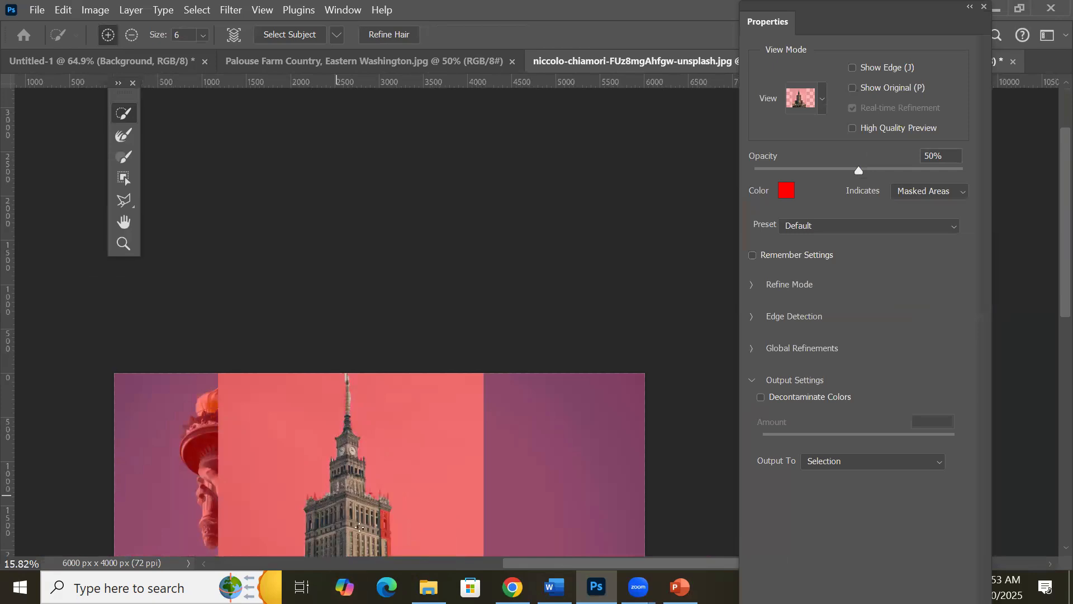
left_click_drag(359, 526, 341, 263)
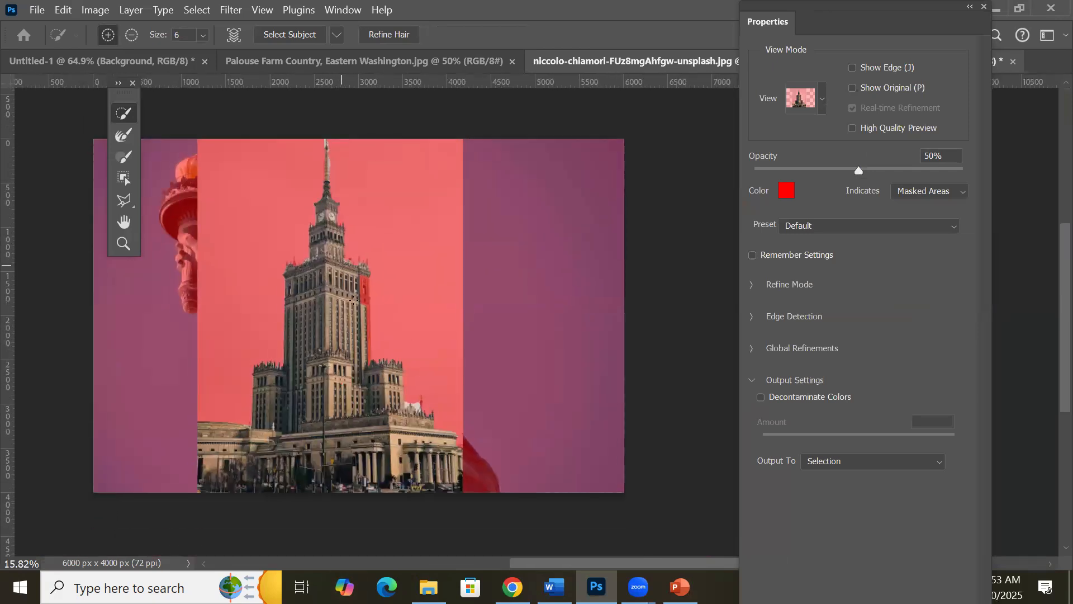
scroll(354, 299, "up", 8)
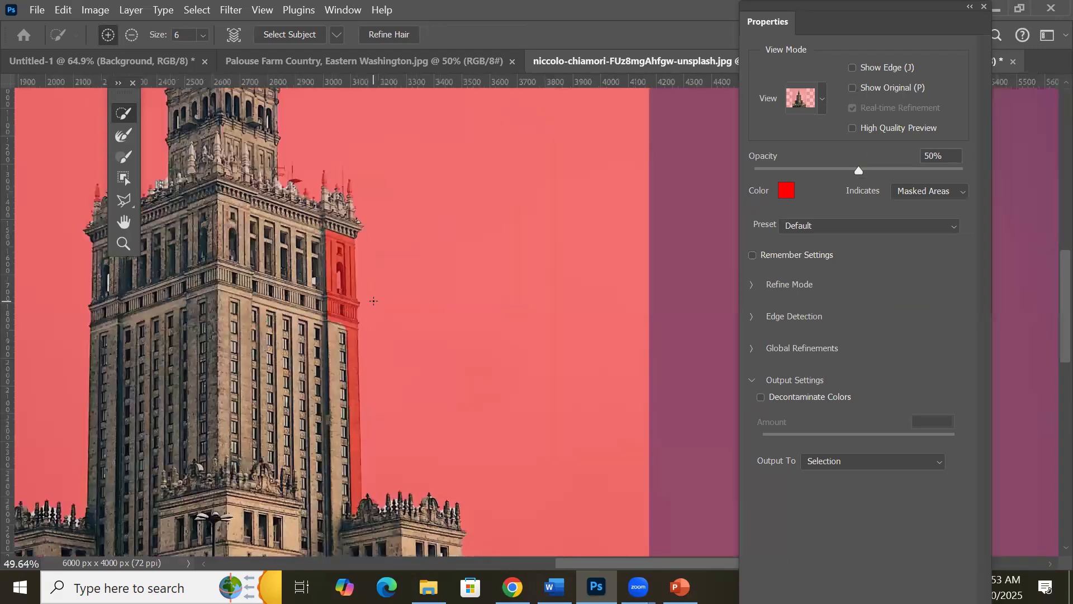
scroll(374, 301, "up", 2)
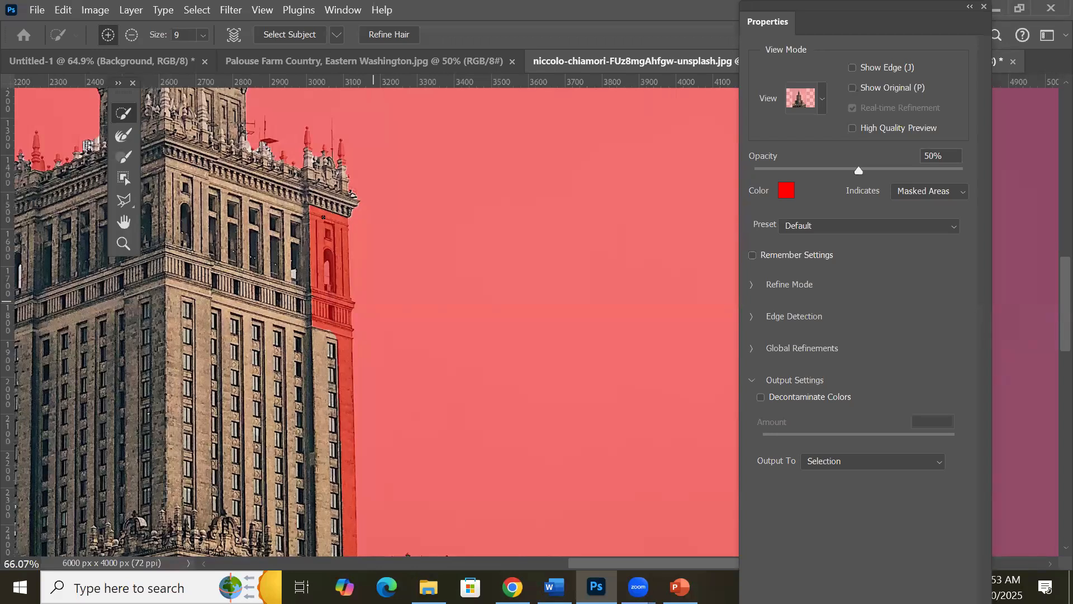
key("bracketright")
key("bracketright")
key("bracketright")
key("bracketright")
mouse_move(306, 208)
left_mouse_down()
mouse_move(283, 208)
mouse_move(324, 213)
mouse_move(333, 525)
left_mouse_up()
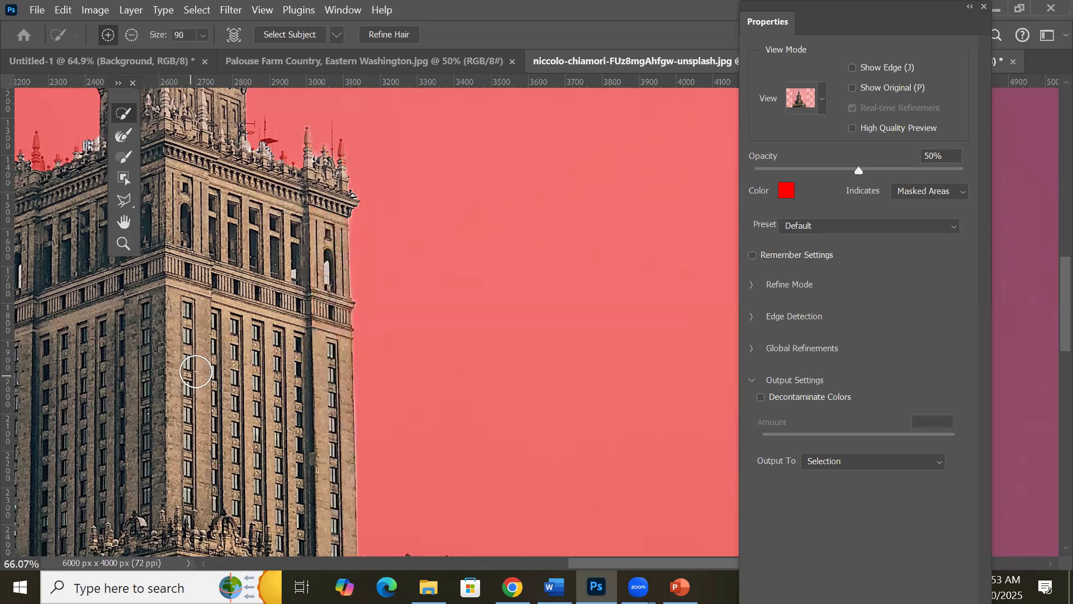
Step: Apply Refine Hair to the selection edges around the antenna spire
scroll(195, 372, "down", 3)
scroll(196, 369, "down", 3)
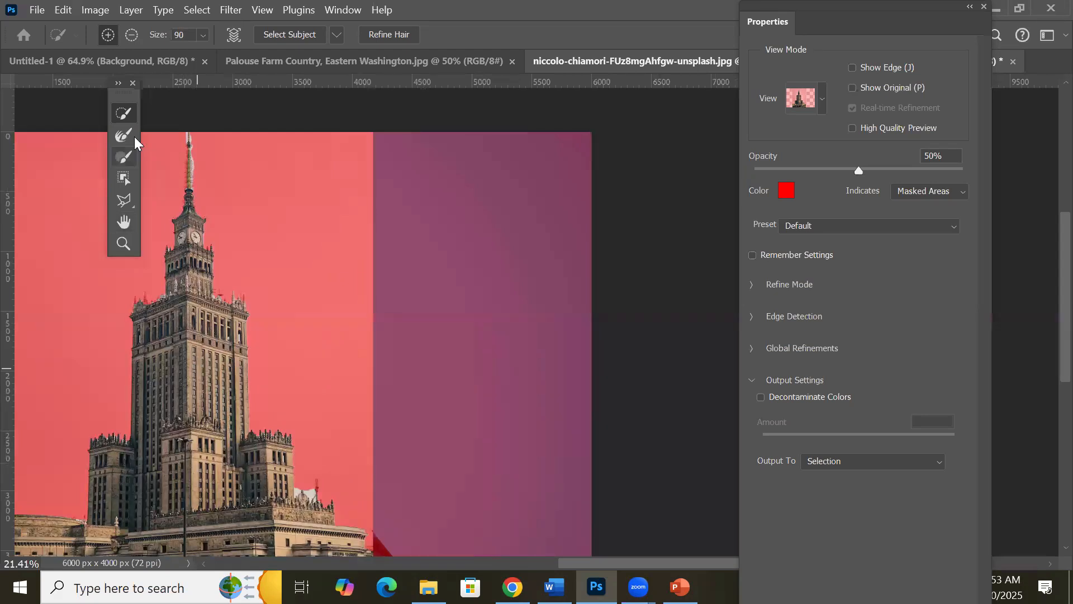
scroll(177, 120, "up", 2)
scroll(391, 249, "up", 5)
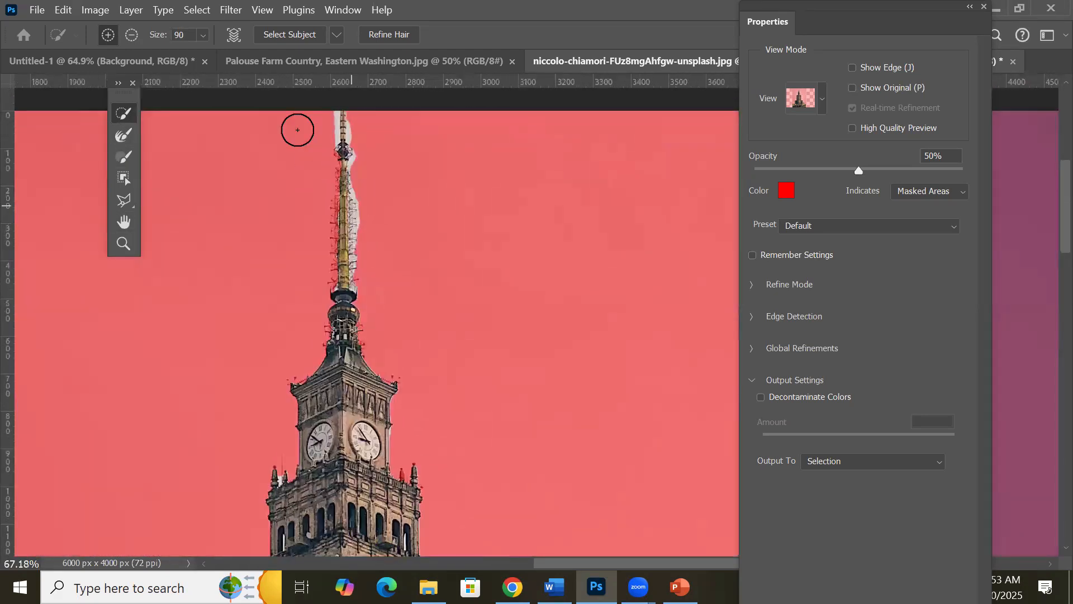
scroll(298, 129, "up", 5)
mouse_move(491, 191)
left_mouse_down()
mouse_move(479, 222)
mouse_move(423, 233)
mouse_move(416, 217)
left_mouse_up()
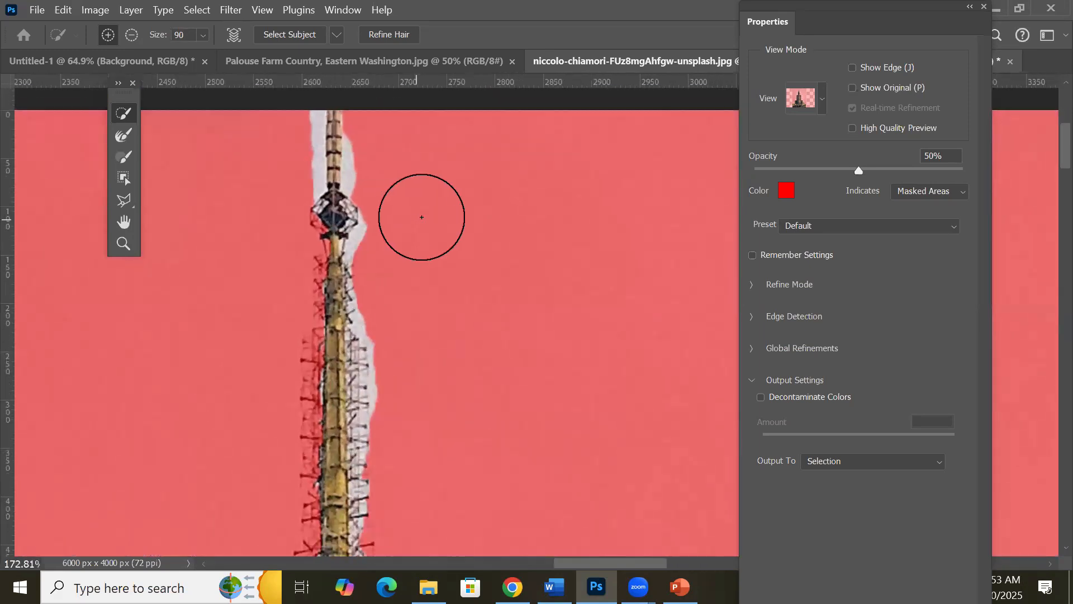
left_click(382, 32)
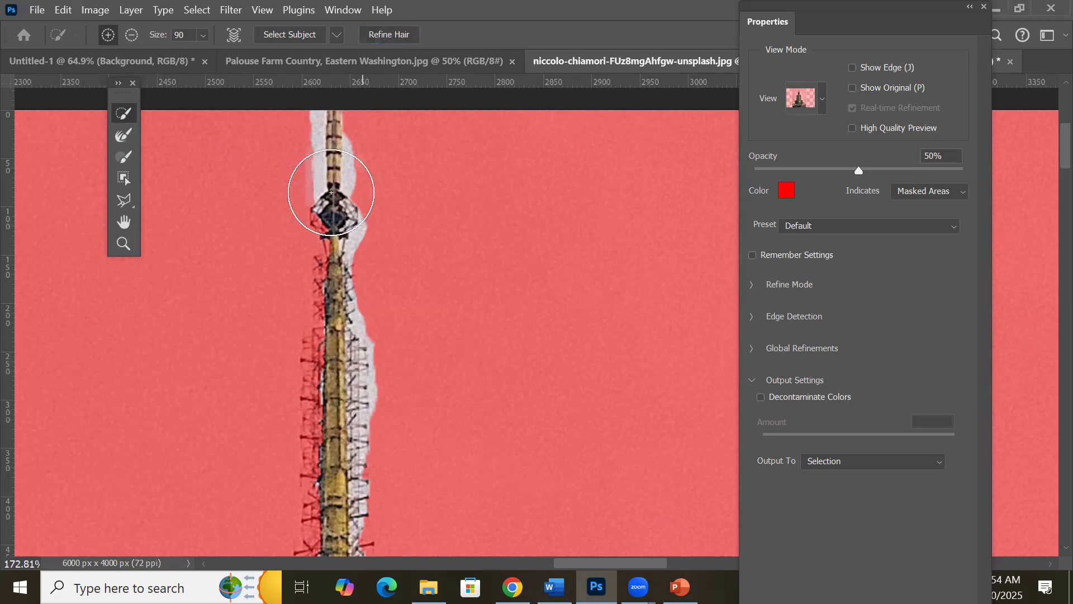
Step: Reduce the selection brush to 35 and add the antenna mast with its side rods to the selection
key("bracketleft")
key("bracketleft")
key("bracketleft")
key("bracketleft")
key("bracketleft")
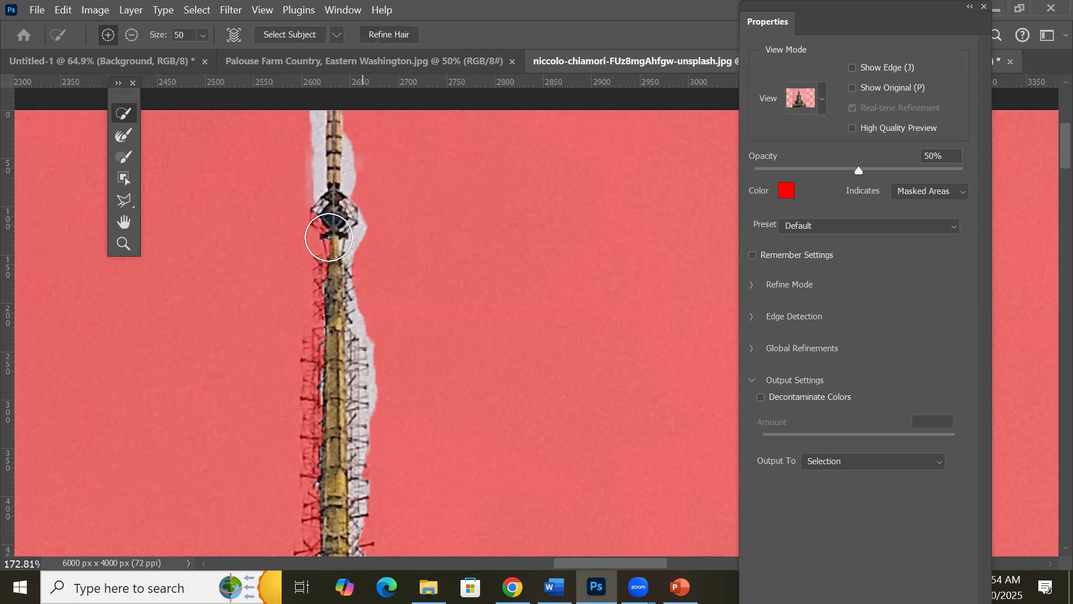
mouse_move(335, 321)
left_mouse_down()
mouse_move(320, 391)
mouse_move(329, 527)
left_mouse_up()
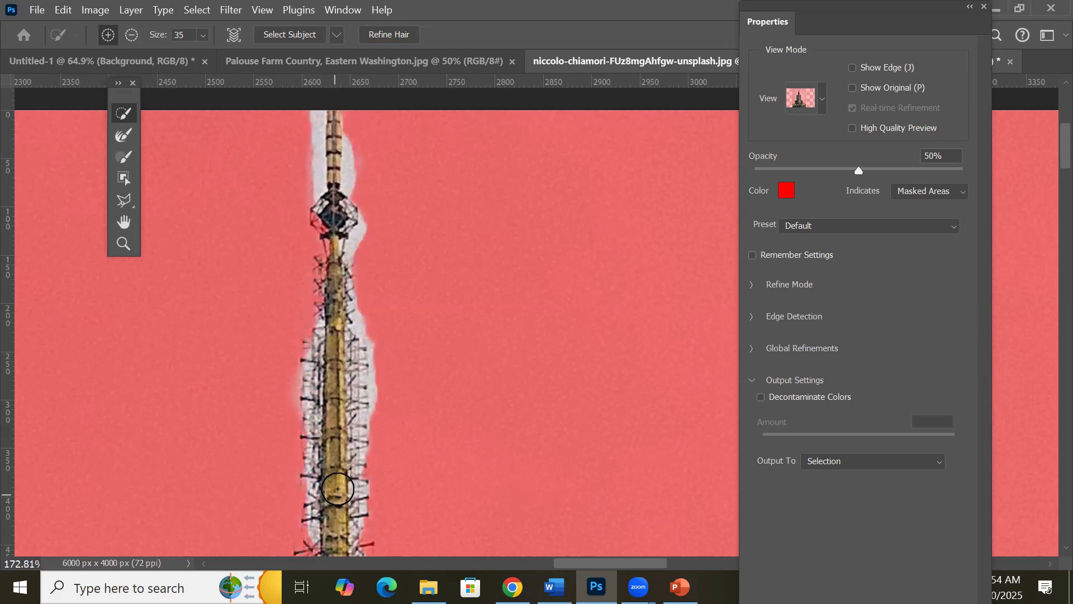
left_click_drag(335, 213, 345, 303)
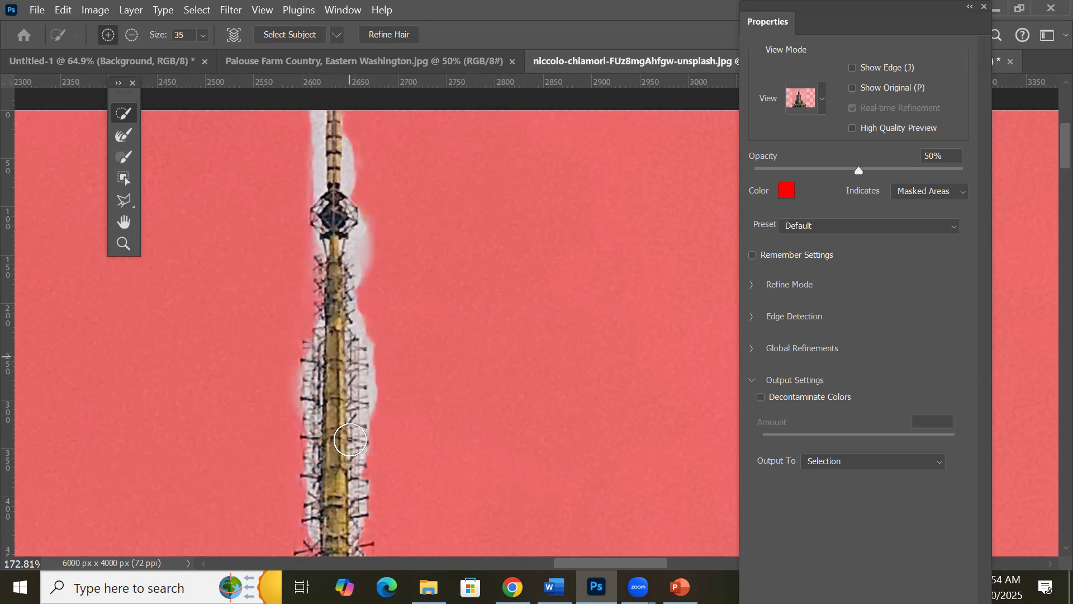
Step: Subtract the pale sky fringe on both sides of the antenna's tip from the selection with the size 35 brush
scroll(349, 428, "down", 4)
scroll(345, 328, "up", 3)
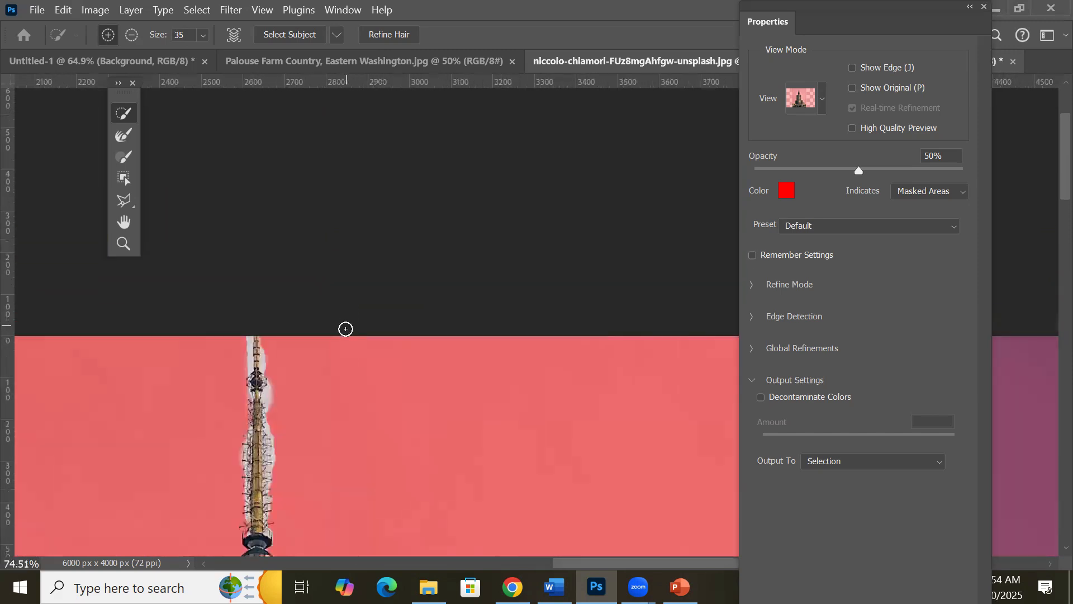
scroll(215, 342, "up", 5)
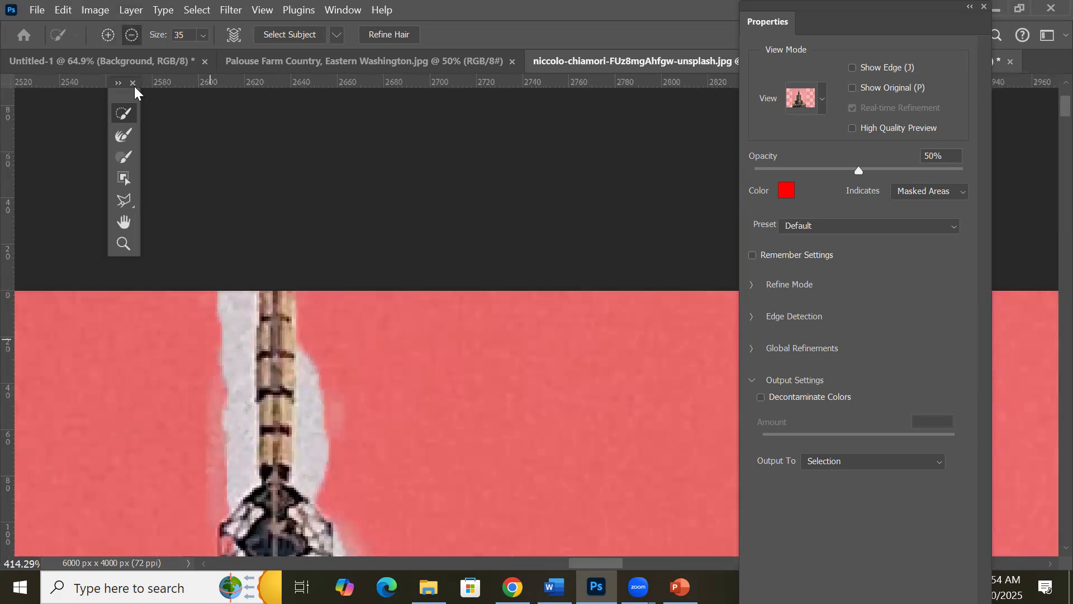
left_click_drag(201, 345, 193, 471)
mouse_move(301, 438)
left_mouse_down()
mouse_move(320, 377)
mouse_move(338, 382)
mouse_move(347, 476)
mouse_move(359, 455)
left_mouse_up()
scroll(362, 421, "down", 5)
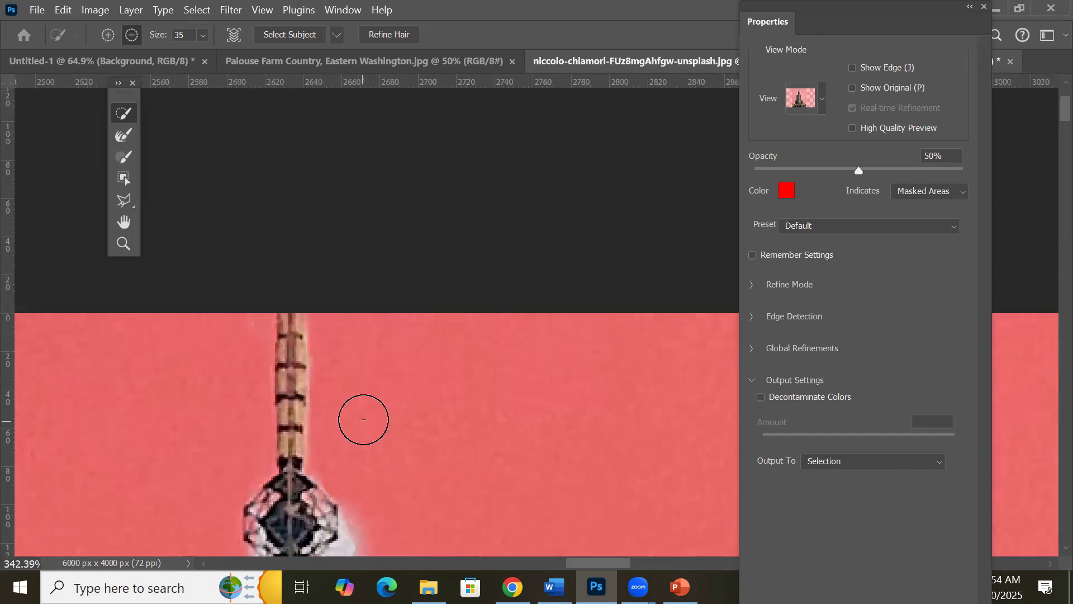
Step: Subtract the sky patch beside the diamond-shaped lattice and just below it from the selection
scroll(368, 535, "up", 5)
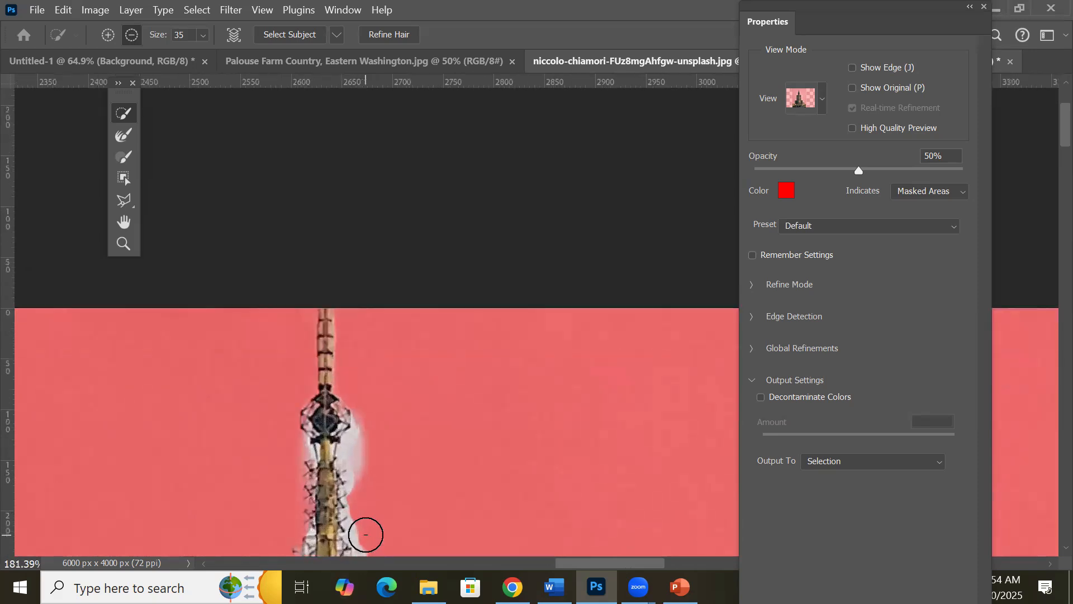
mouse_move(358, 288)
left_mouse_down()
mouse_move(366, 309)
mouse_move(354, 344)
mouse_move(379, 455)
mouse_move(373, 356)
mouse_move(342, 329)
left_mouse_up()
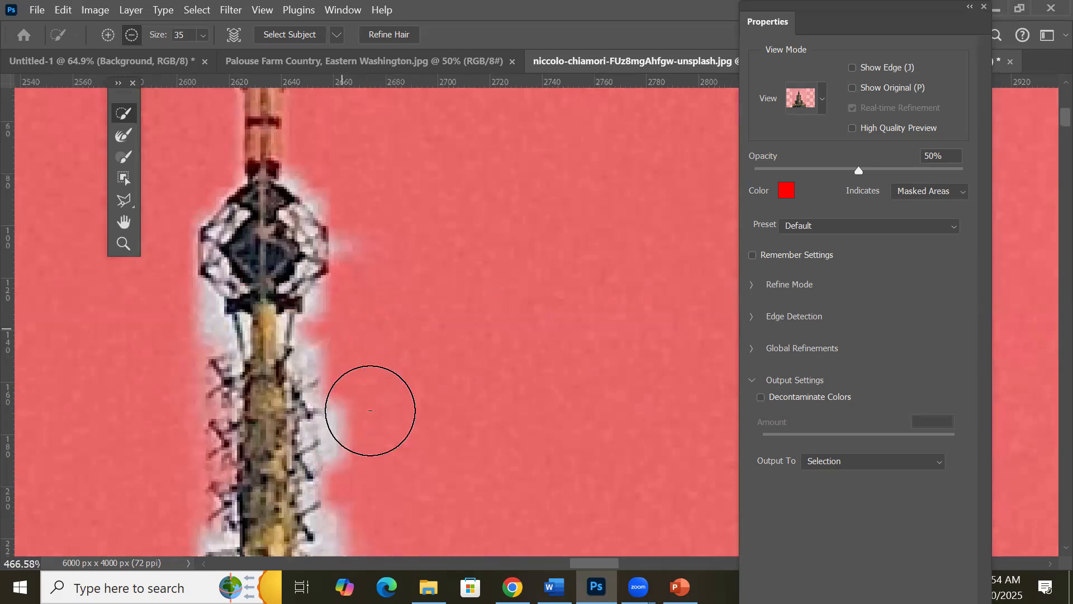
scroll(334, 415, "down", 2)
scroll(333, 415, "down", 3)
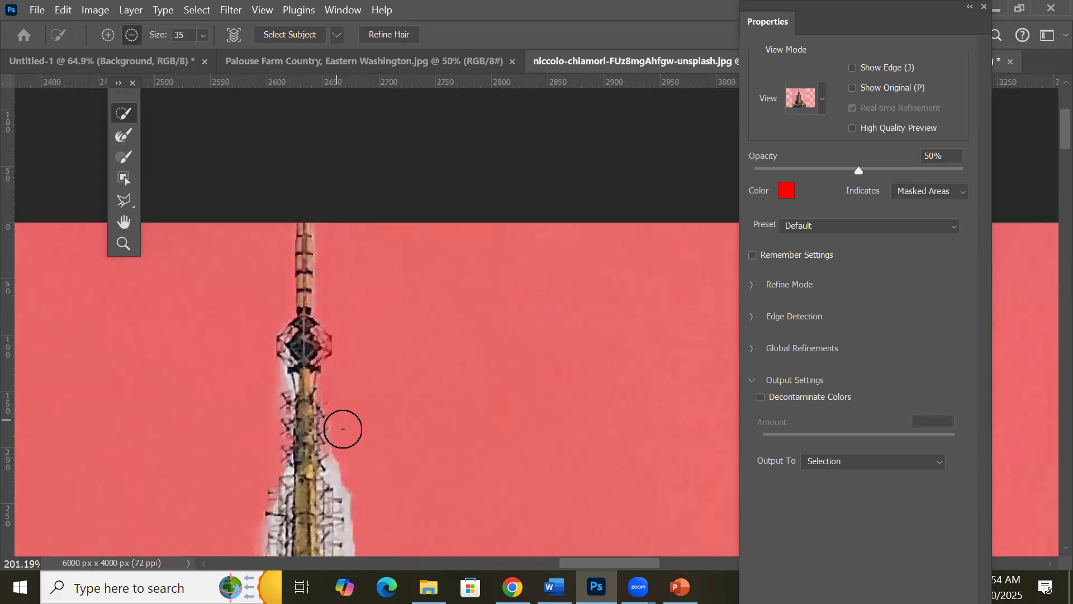
Step: Subtract the remaining sky fringe along both sides of the antenna from the lattice down to its base
left_click_drag(374, 494, 354, 275)
scroll(352, 300, "up", 3)
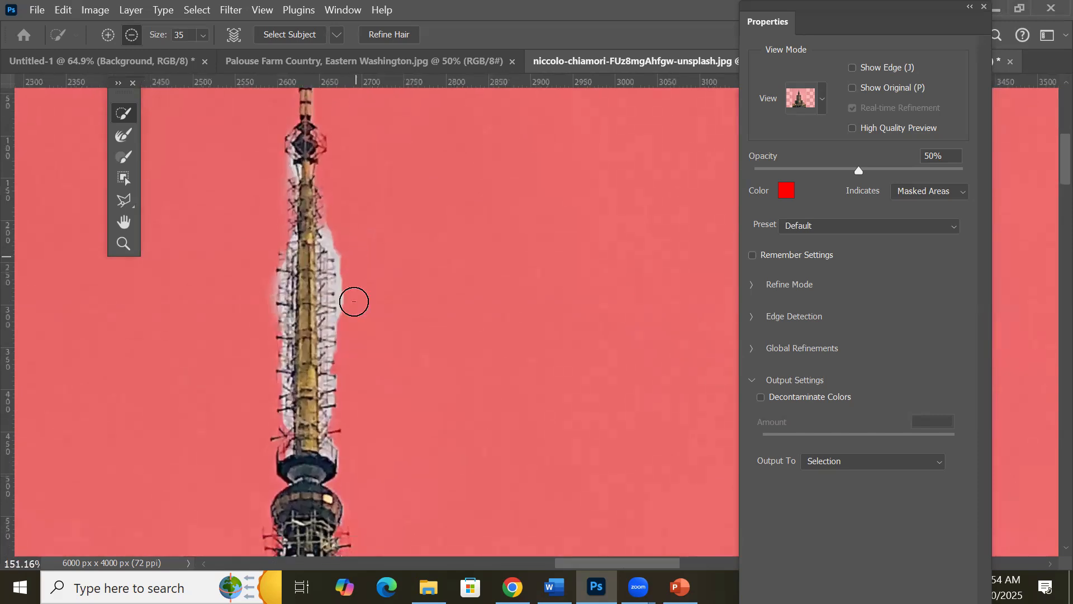
scroll(181, 274, "up", 2)
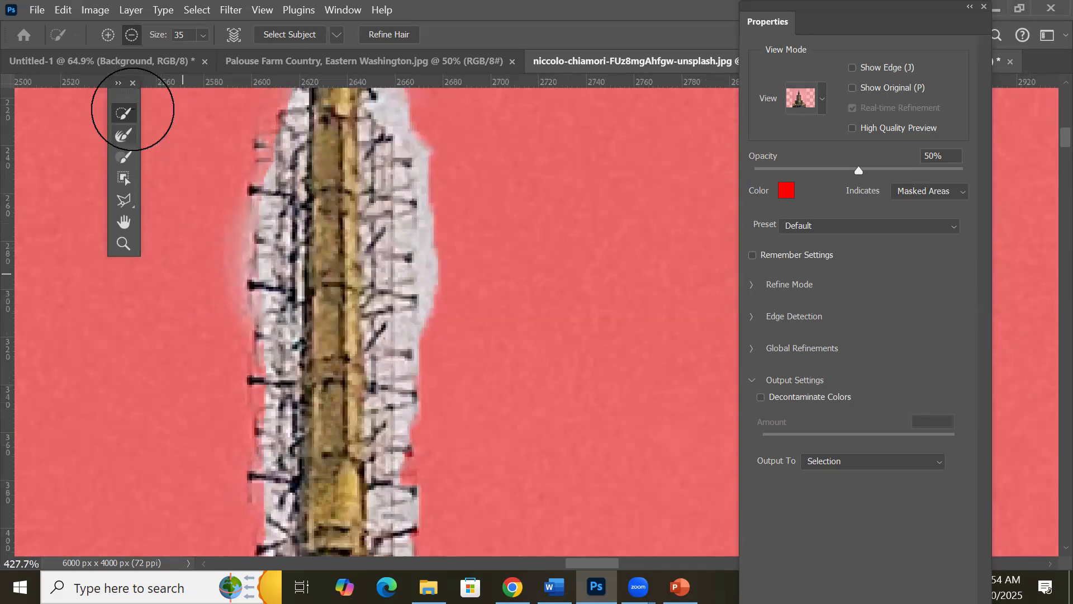
left_click_drag(438, 162, 439, 487)
left_click_drag(240, 403, 246, 106)
scroll(247, 423, "down", 5)
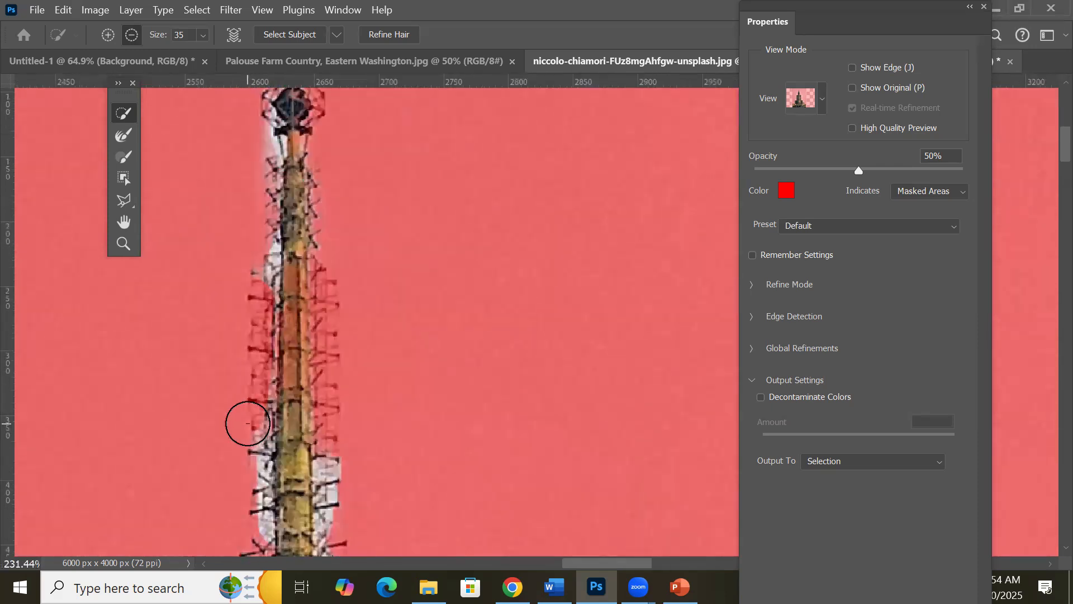
left_click_drag(324, 455, 297, 532)
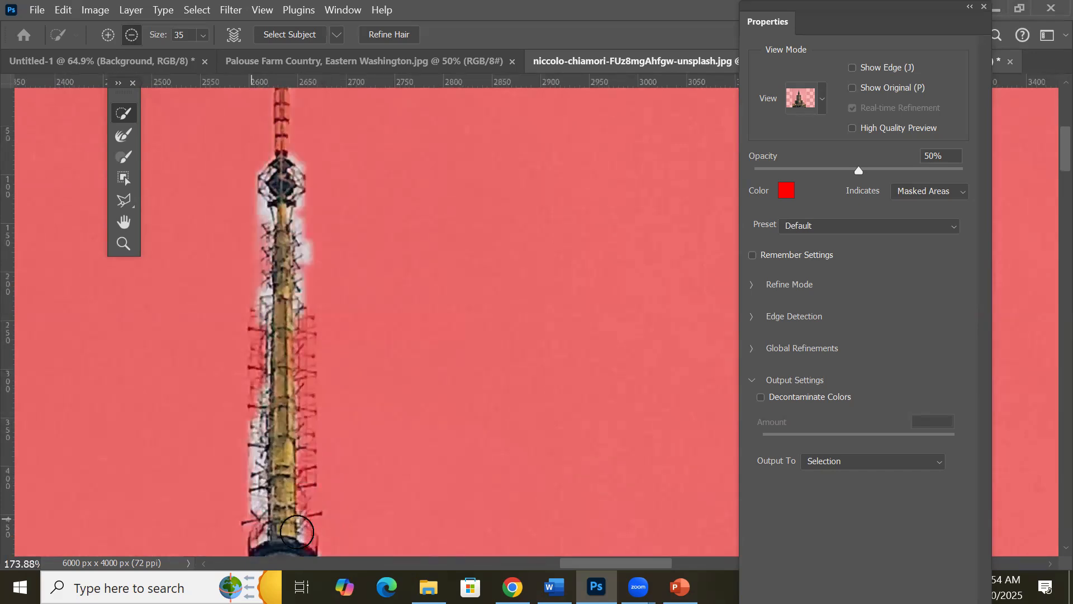
left_click_drag(248, 506, 240, 336)
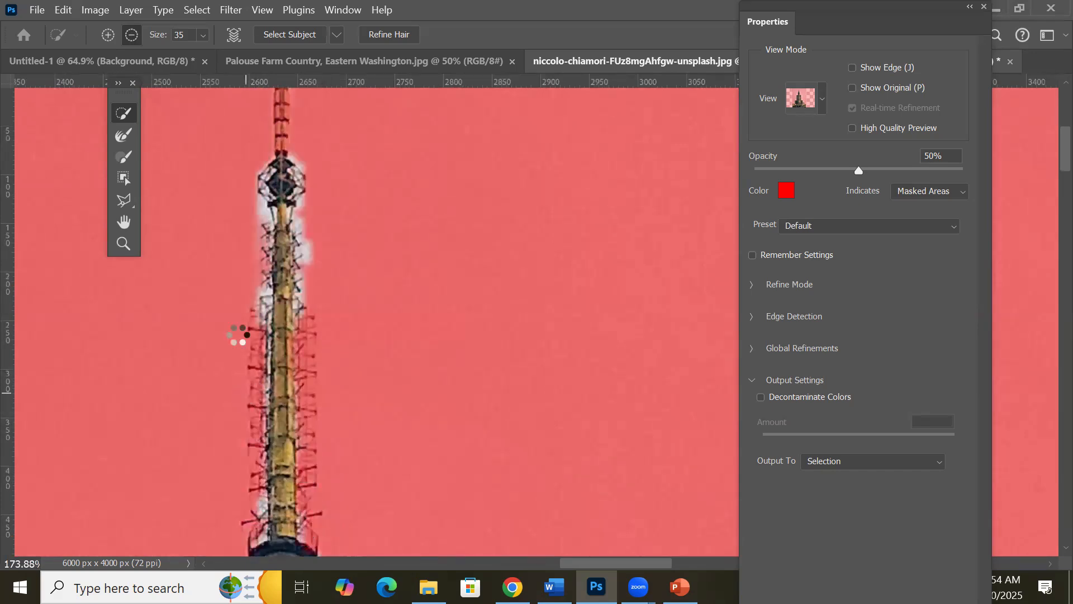
left_click_drag(252, 180, 251, 234)
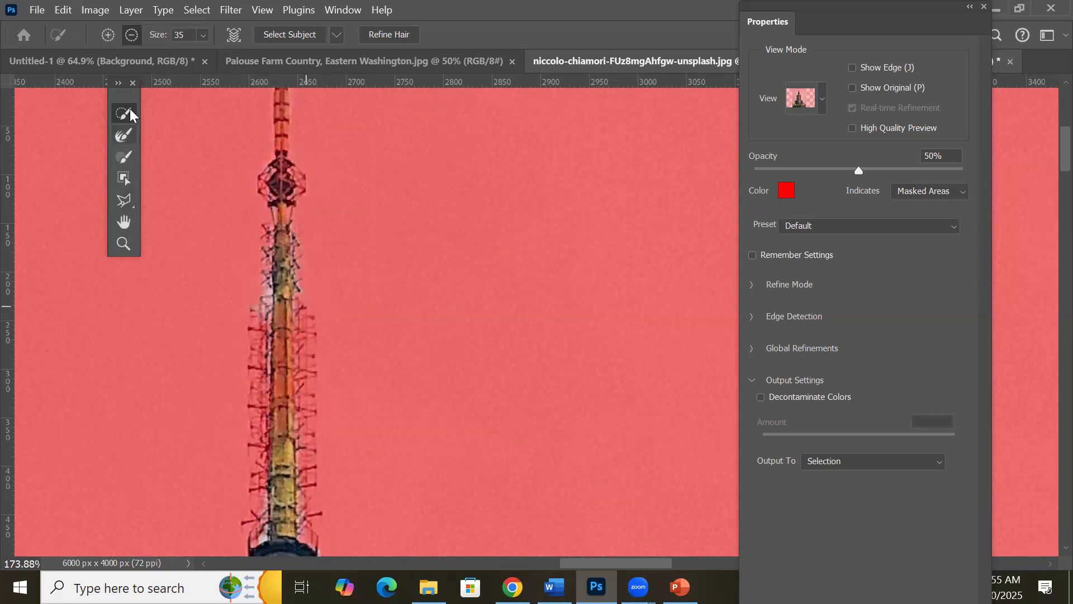
Step: Return to adding with a brush size of 21 and paint the antenna's central mast back into the selection
left_click(111, 38)
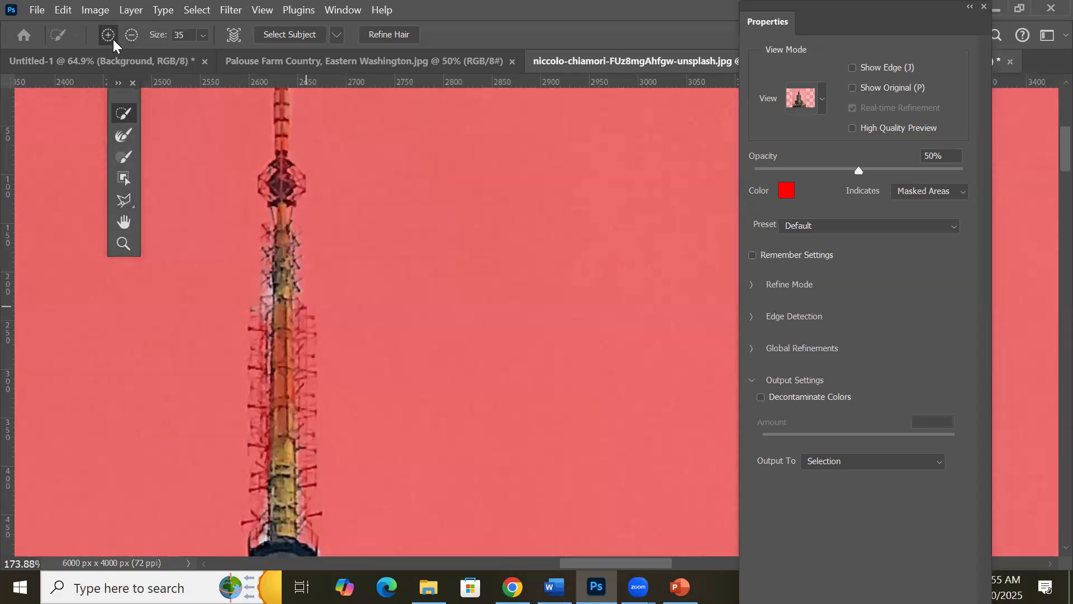
left_click(203, 36)
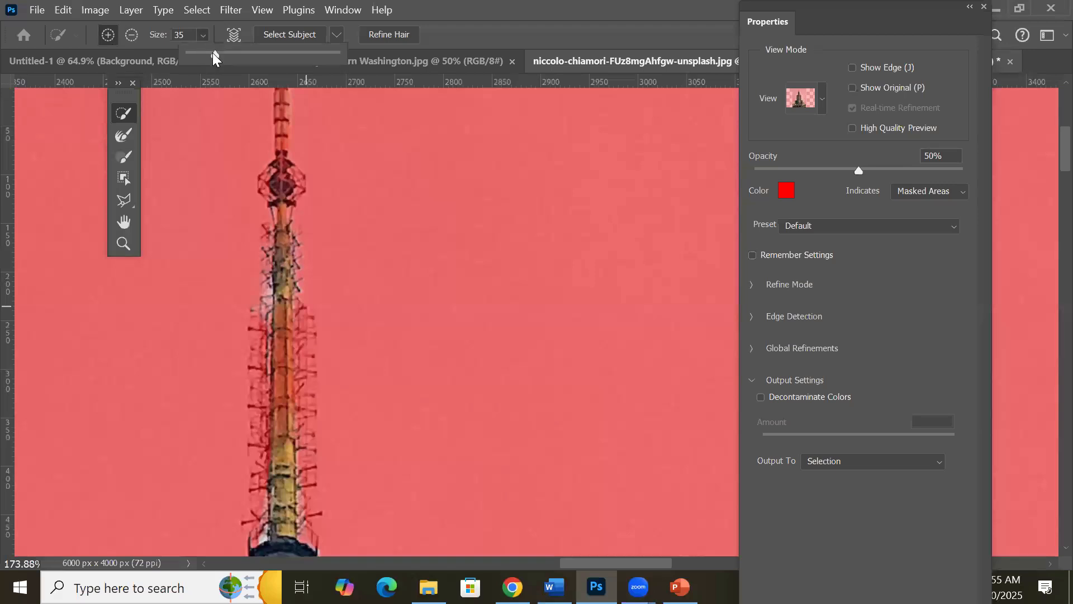
left_click(286, 369)
mouse_move(275, 493)
left_mouse_down()
mouse_move(283, 551)
mouse_move(295, 210)
mouse_move(283, 214)
left_mouse_up()
Step: Apply the Select and Mask refinements with the output set to Selection
scroll(283, 214, "down", 3)
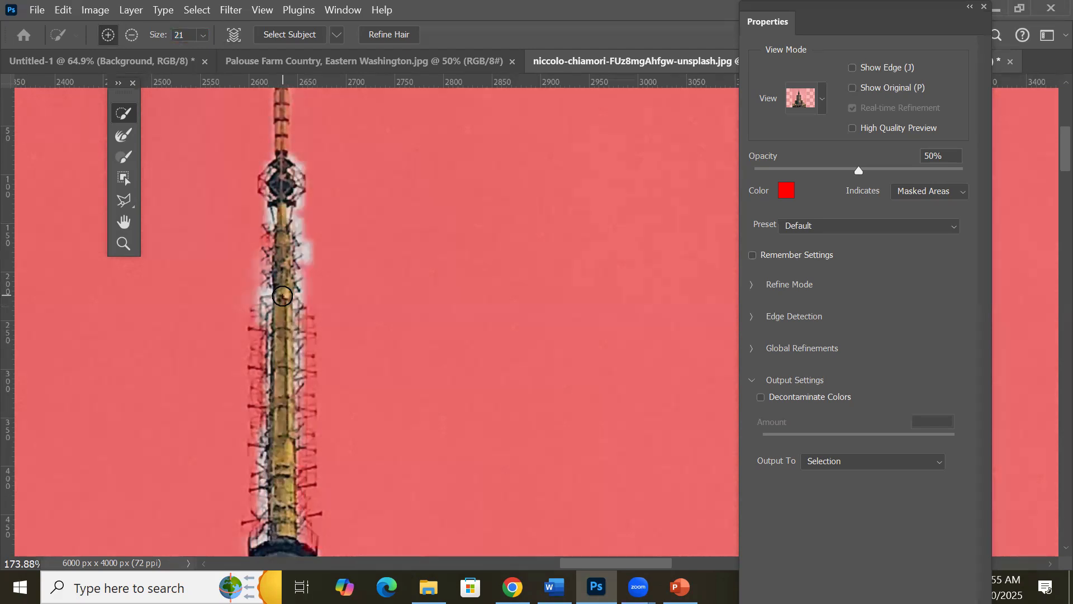
scroll(278, 122, "down", 18)
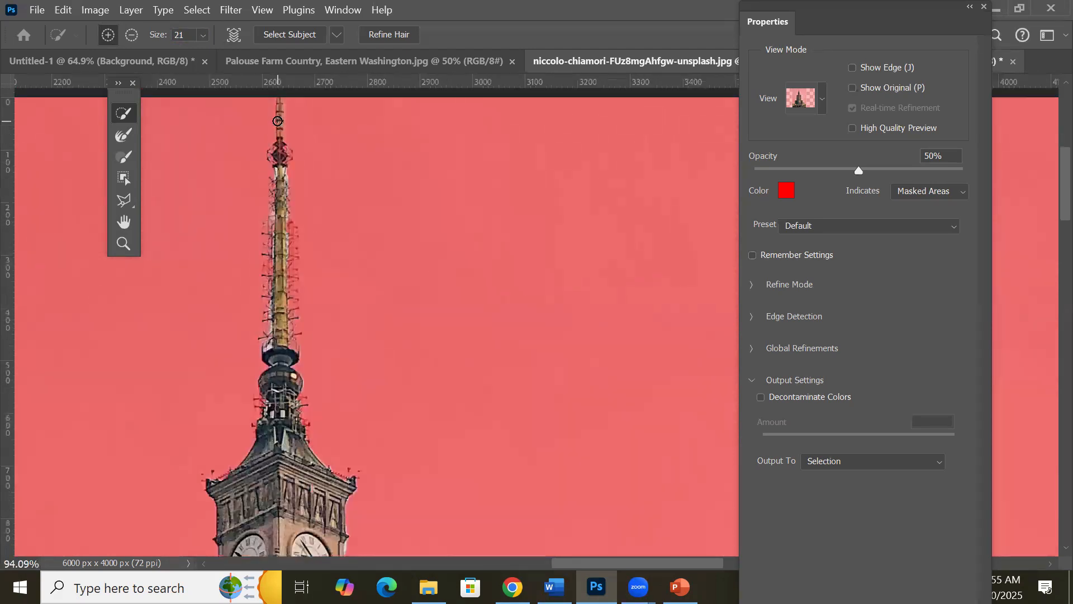
scroll(278, 122, "down", 3)
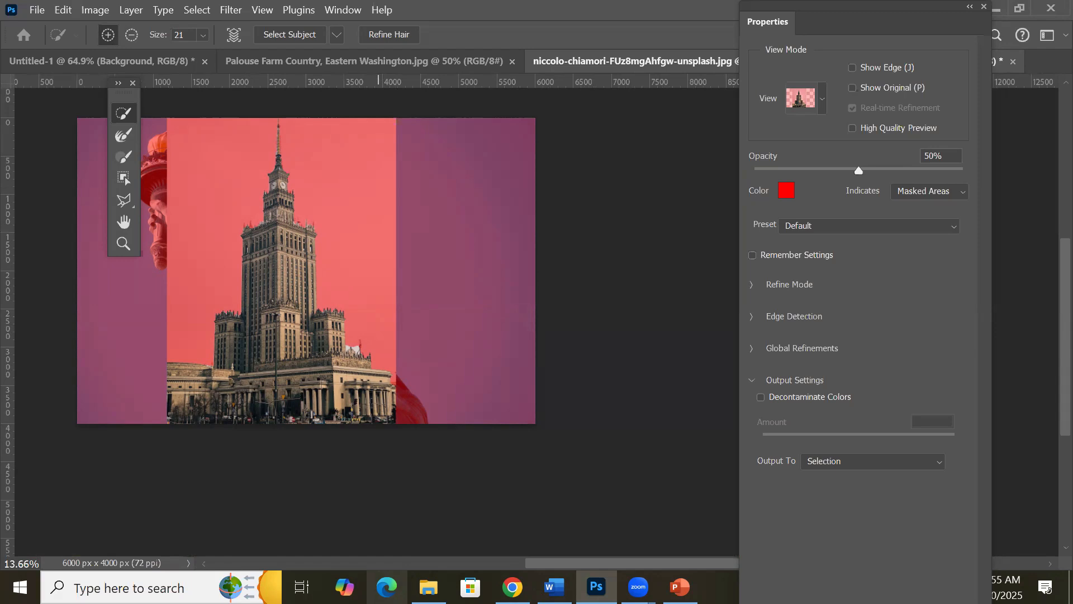
left_click(850, 461)
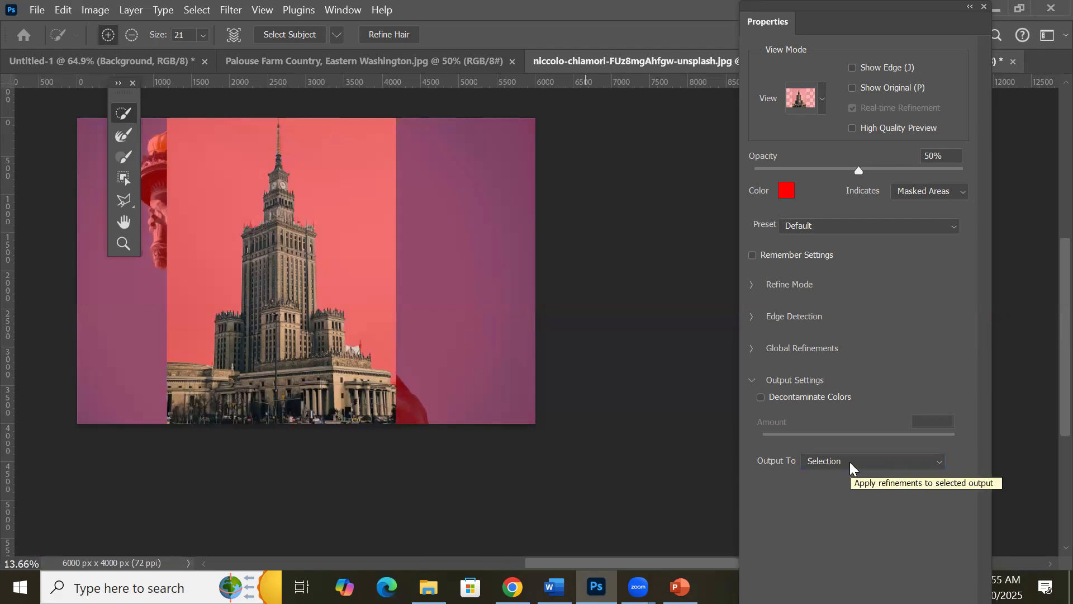
key("Return")
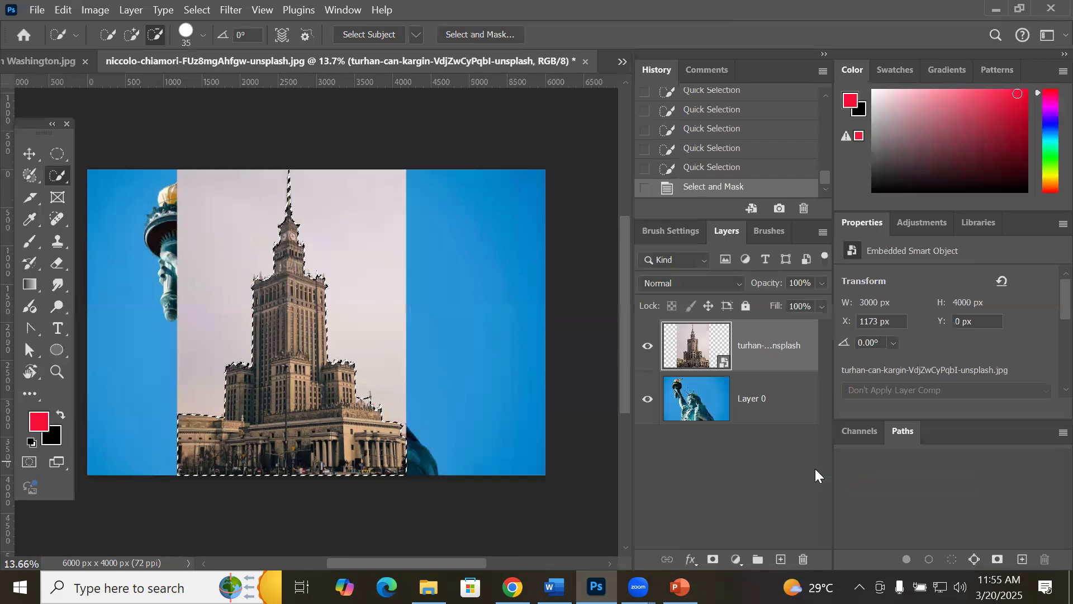
Step: Rasterize the tower building's smart object layer
right_click(295, 352)
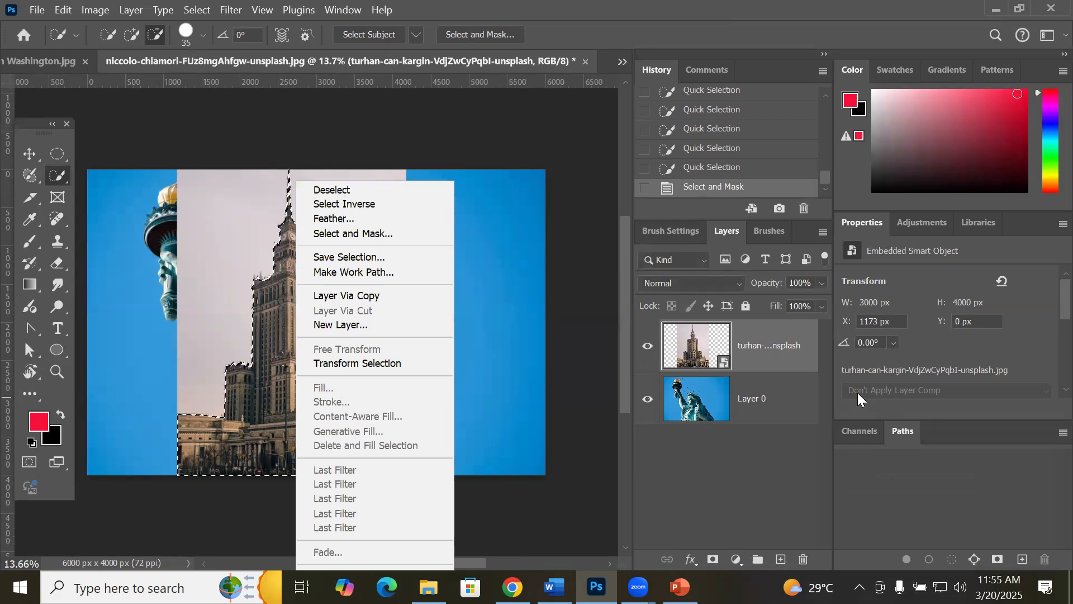
left_click(695, 360)
right_click(695, 355)
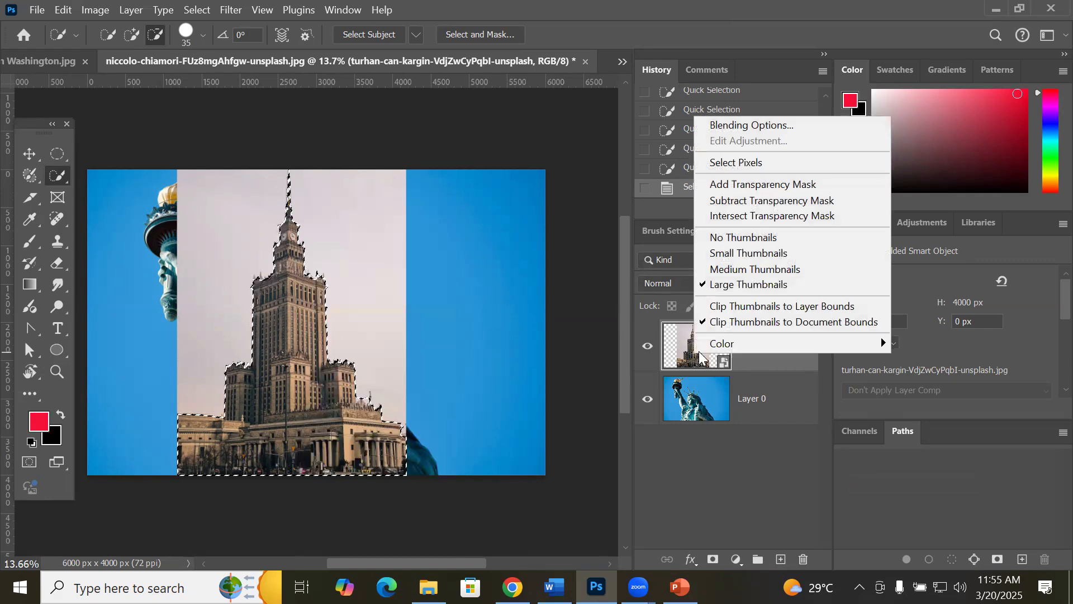
left_click(758, 361)
right_click(787, 351)
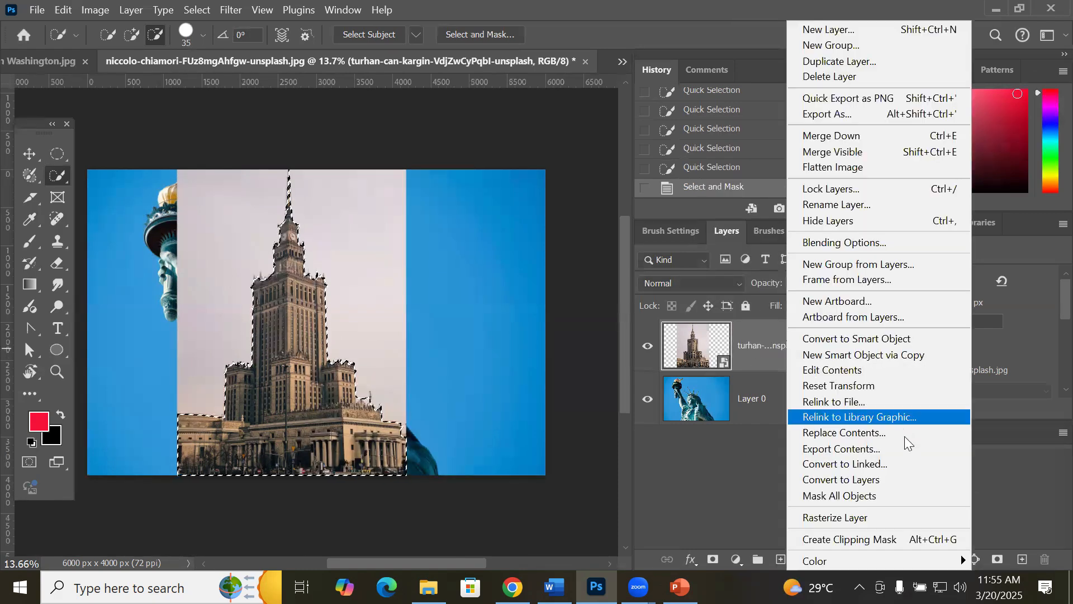
left_click(845, 516)
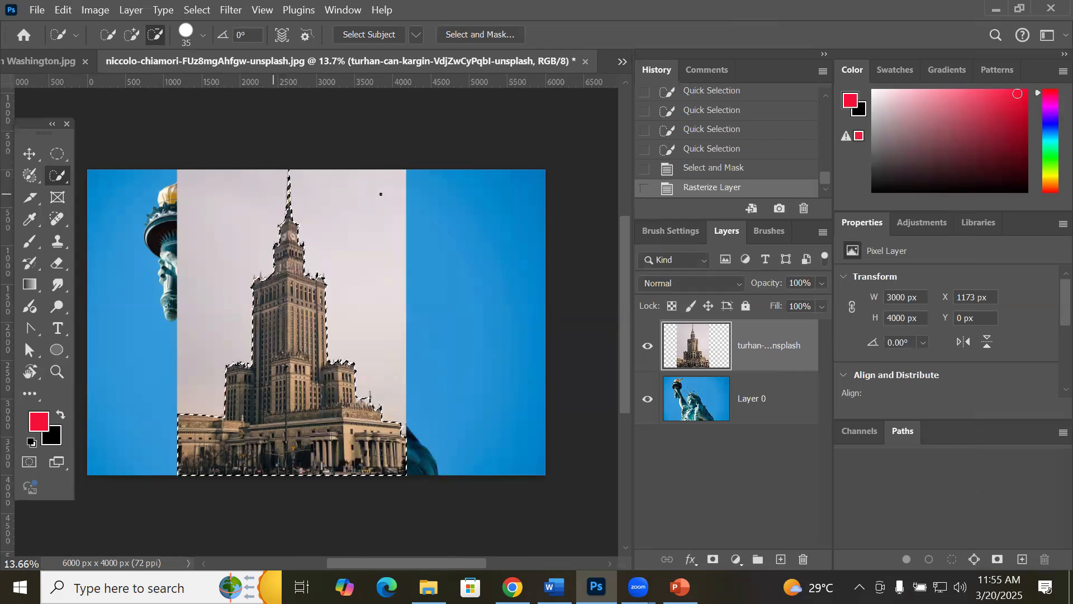
Step: Invert the tower selection and delete the sky around the building
right_click(288, 309)
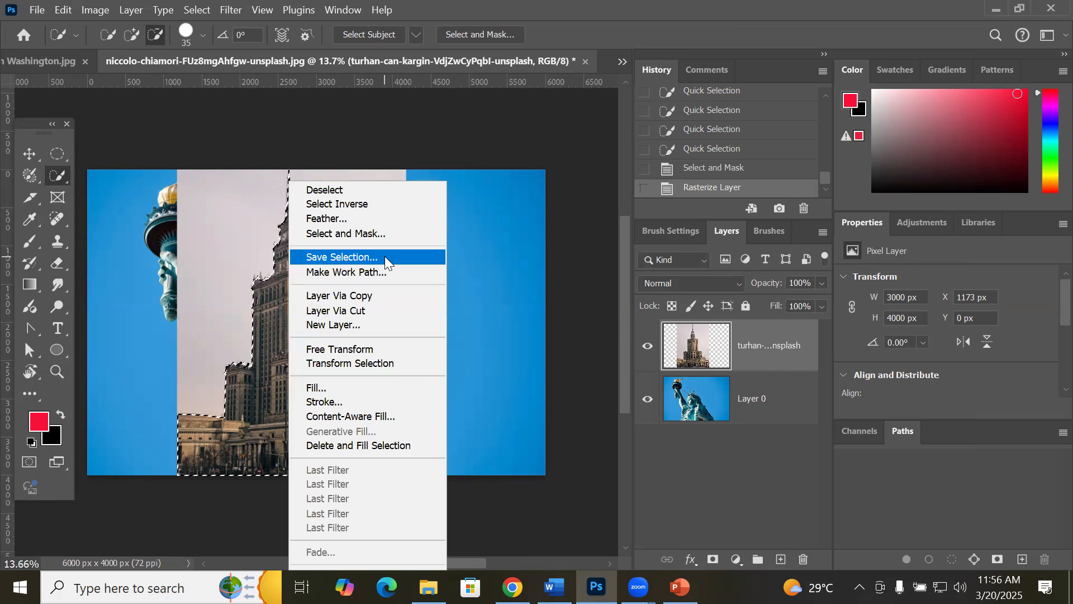
left_click(390, 205)
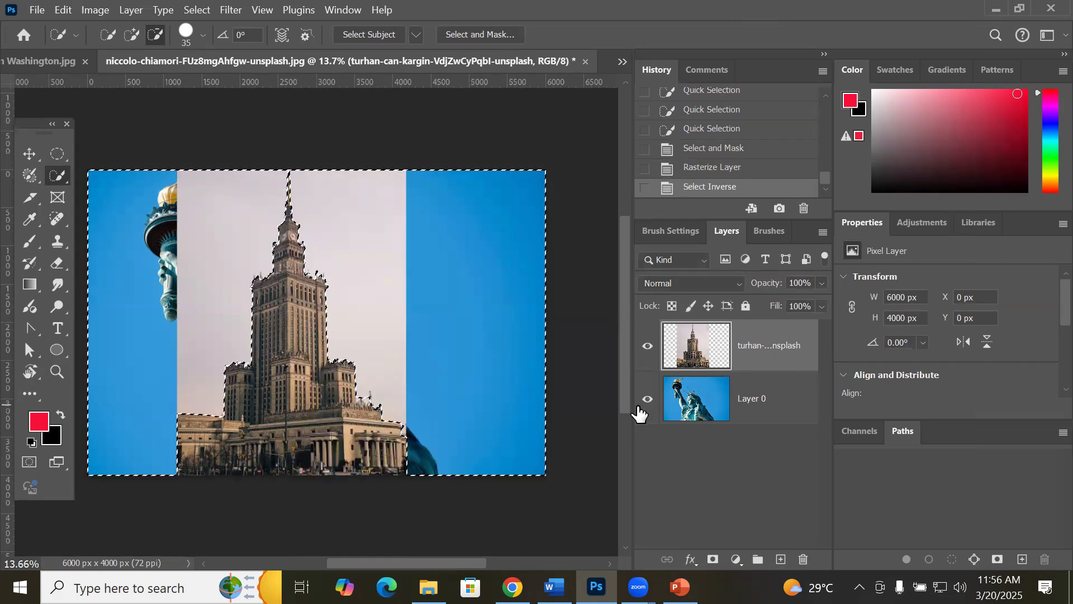
key("Delete")
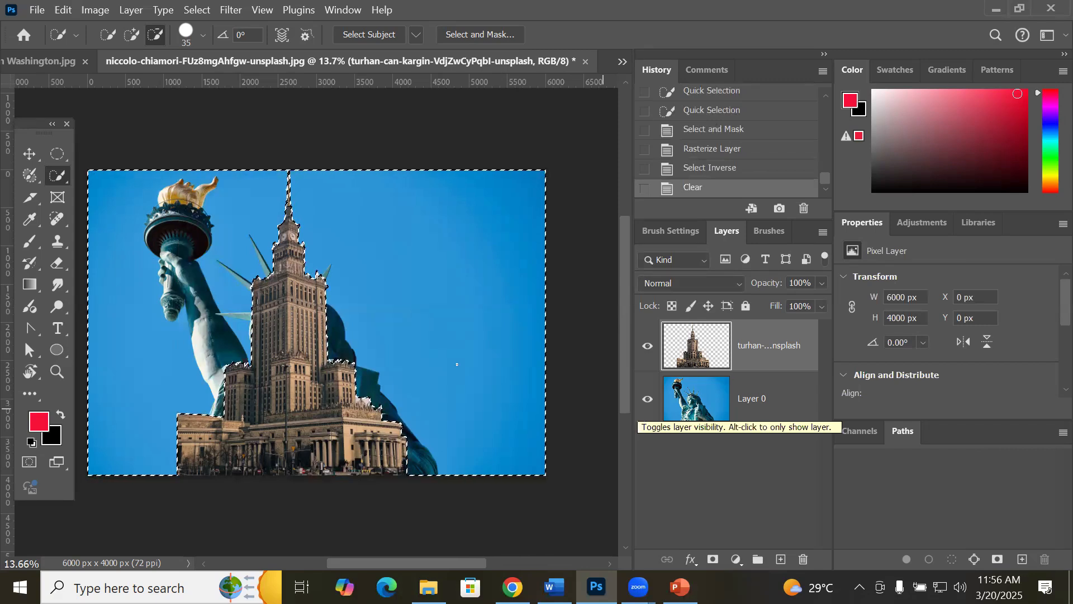
Step: Clear the selection and reorder the layers so the tower layer sits below the Statue of Liberty layer
left_click(29, 154)
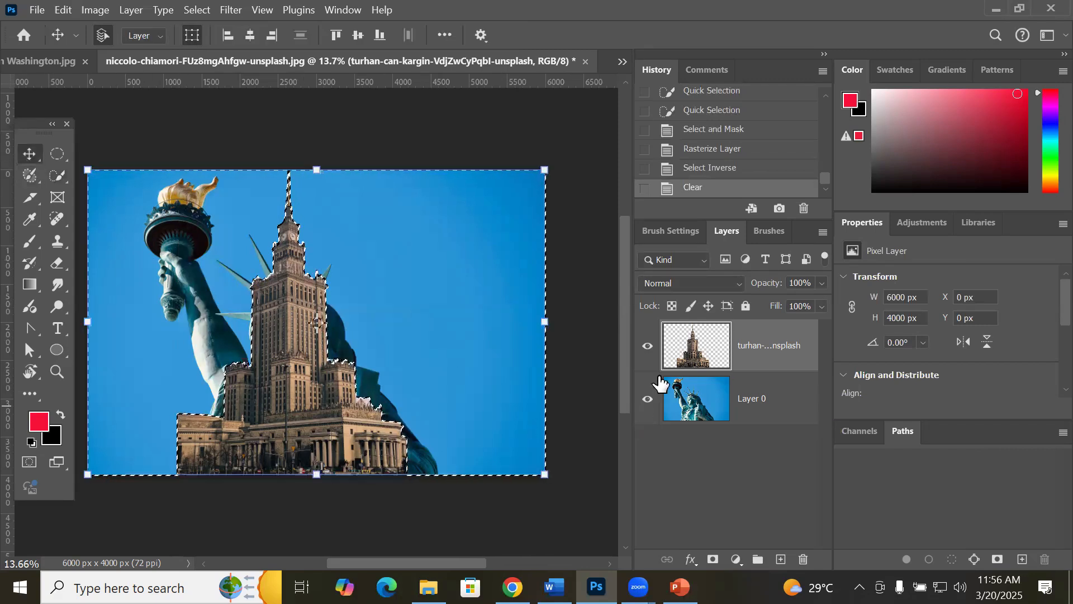
left_click(677, 407)
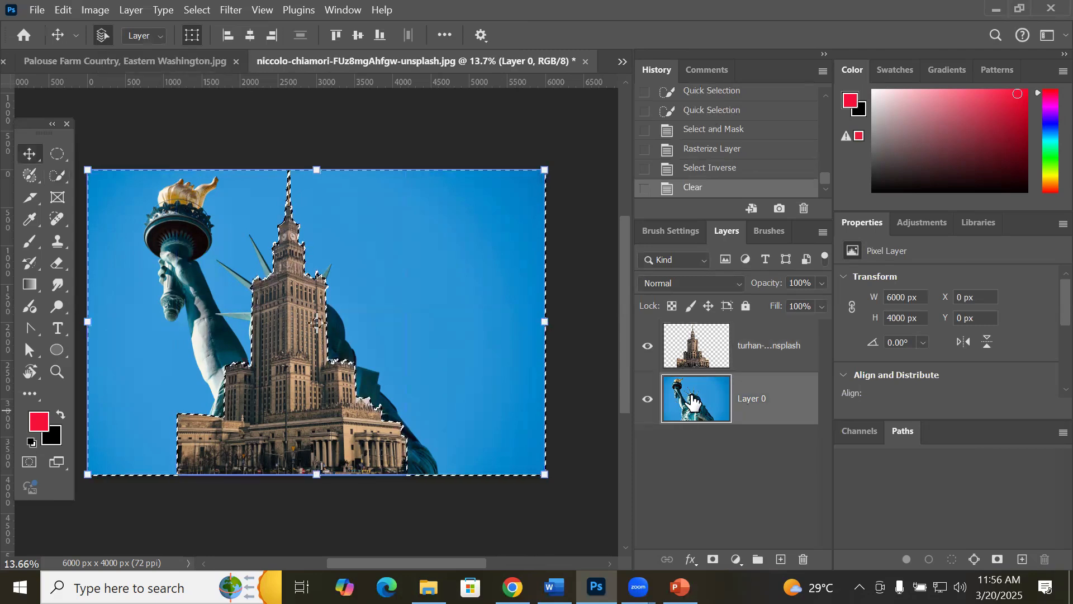
left_click_drag(702, 408, 700, 369)
key("ctrl+d")
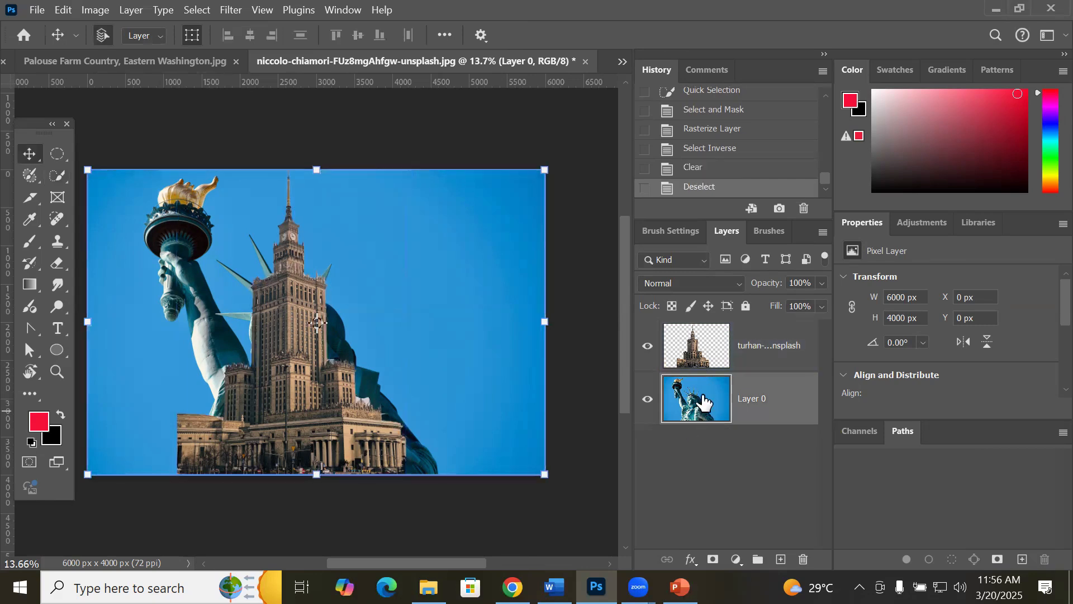
left_click(689, 360)
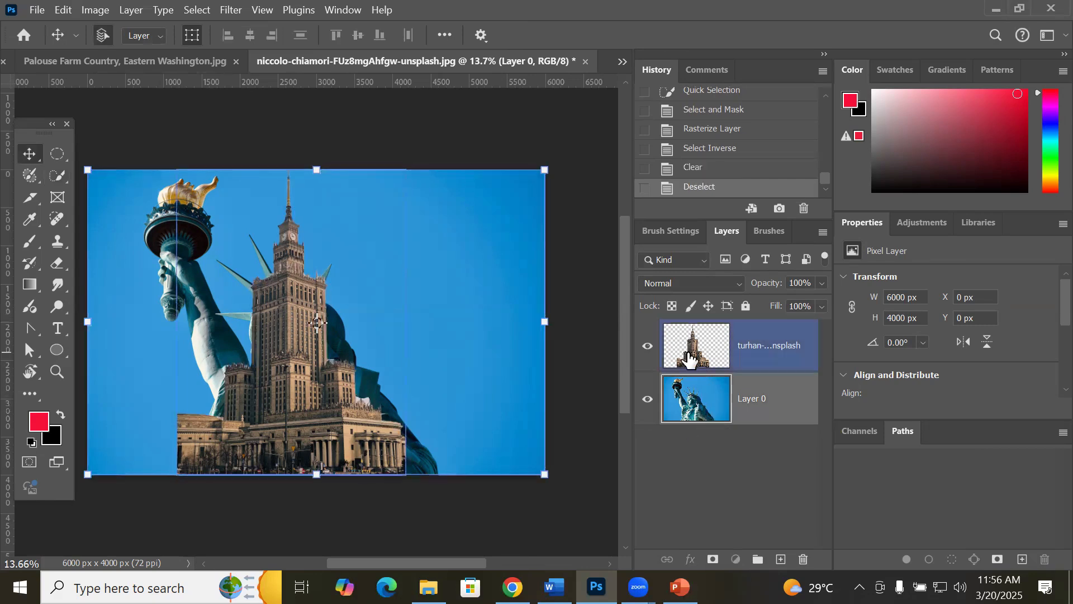
left_click_drag(690, 360, 673, 429)
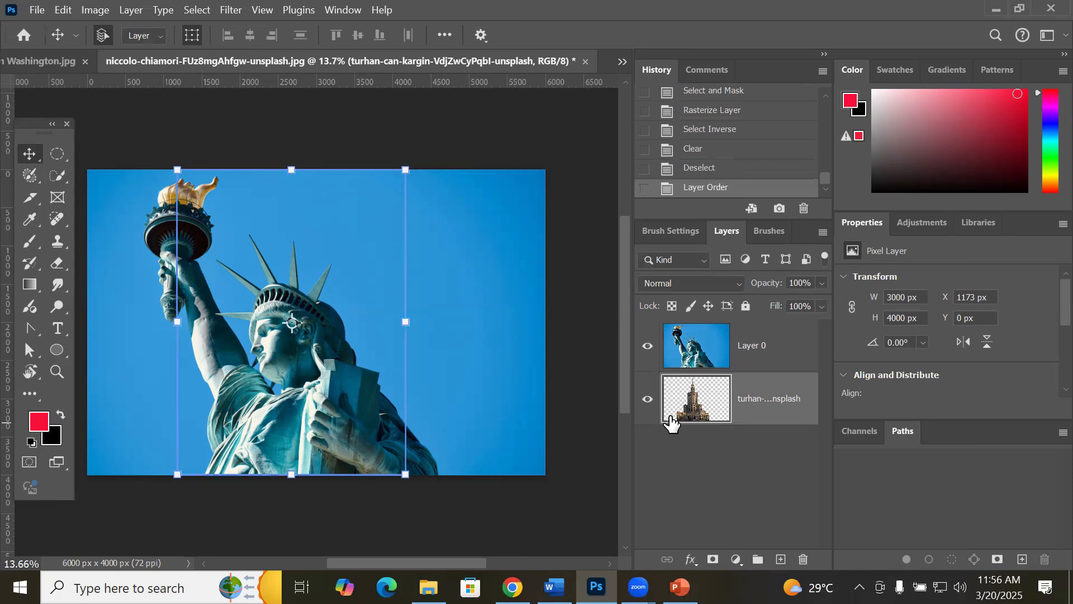
Step: Select the blue sky on the statue layer with the Magic Wand at a tolerance of 47 and delete it
left_click(696, 357)
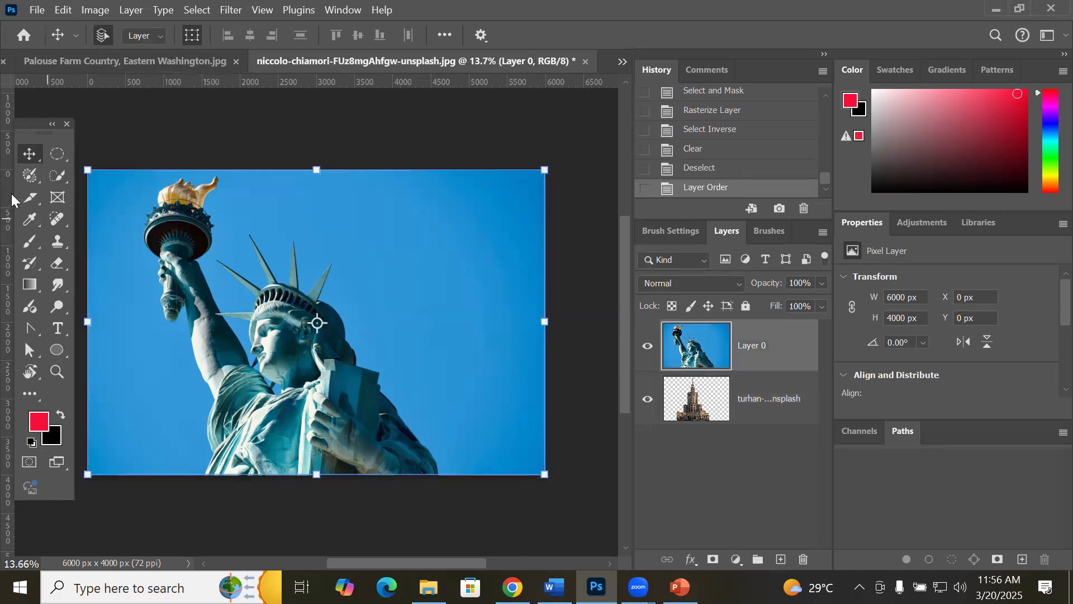
left_click(59, 177)
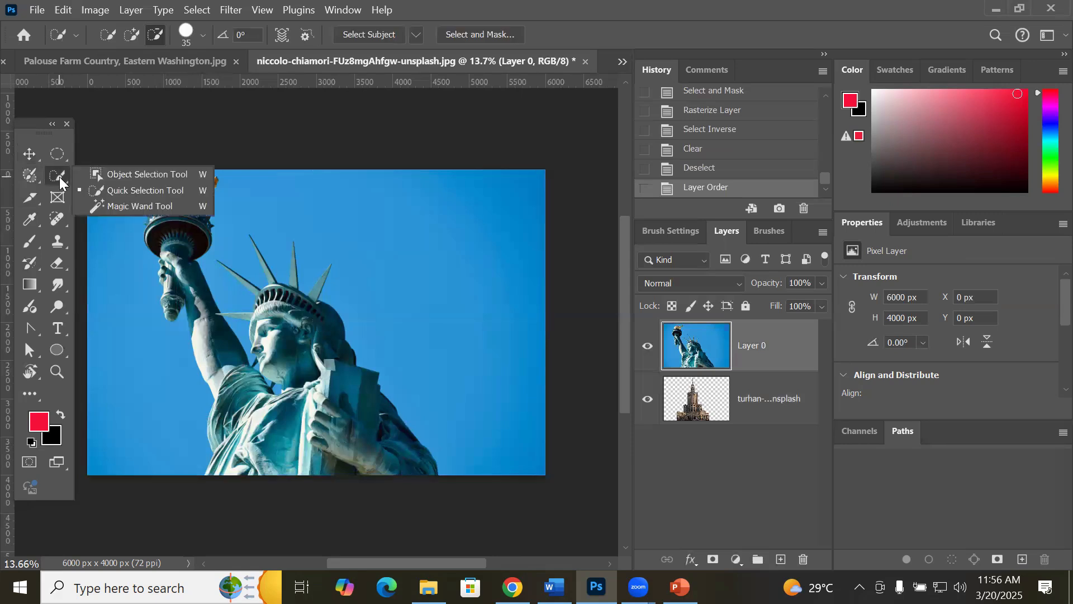
left_click(136, 206)
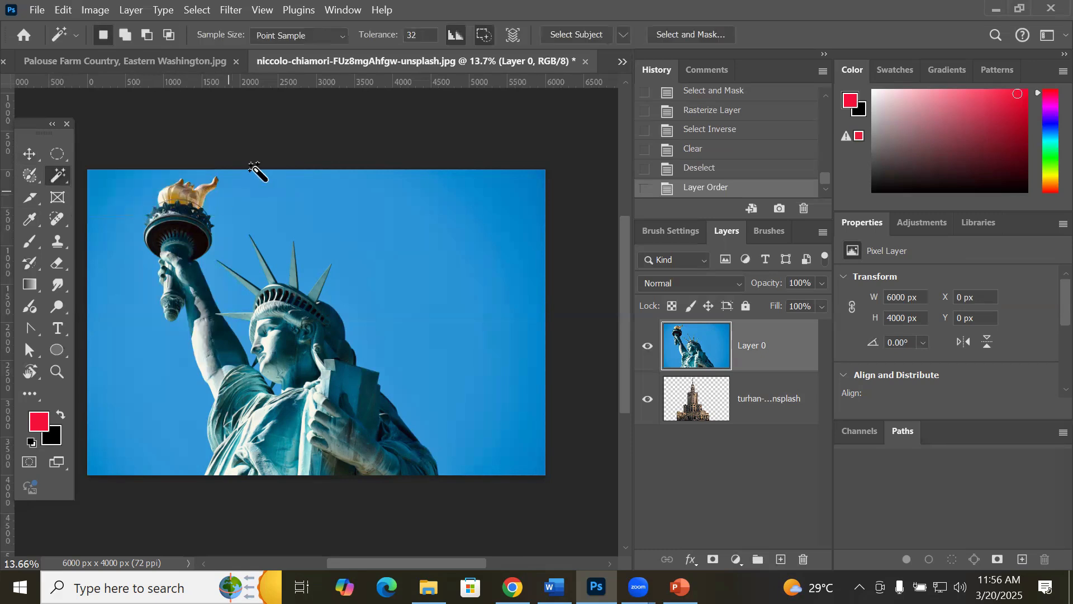
left_click(363, 213)
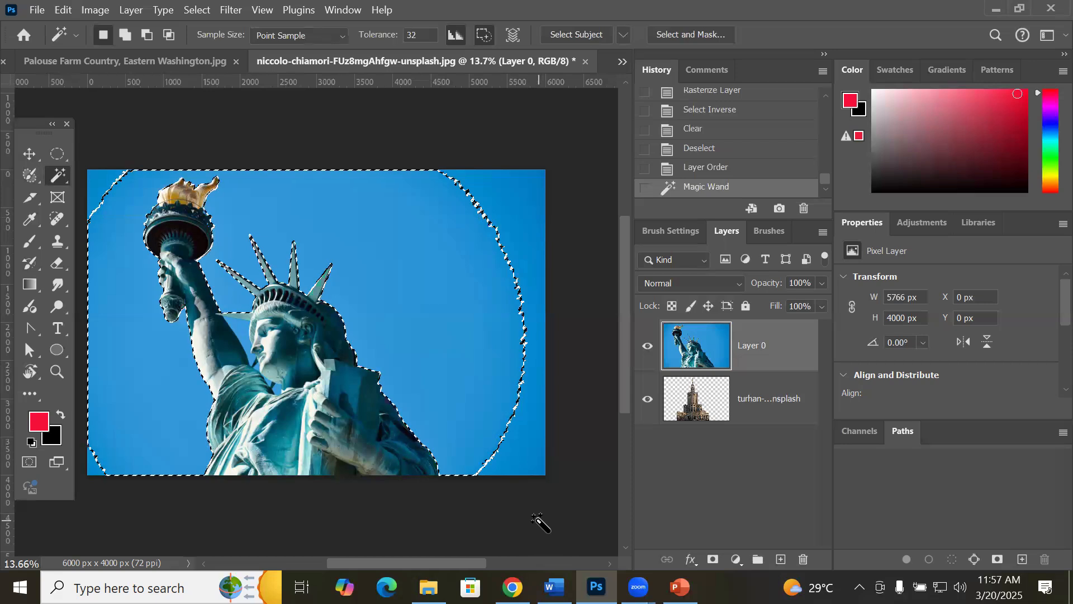
key("ctrl+d")
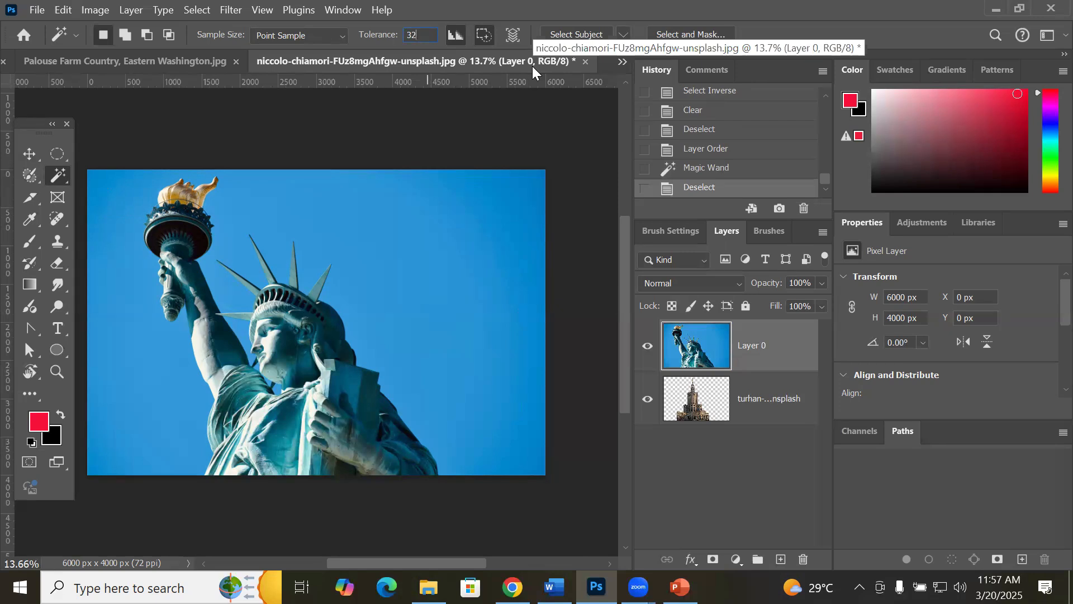
key("Up")
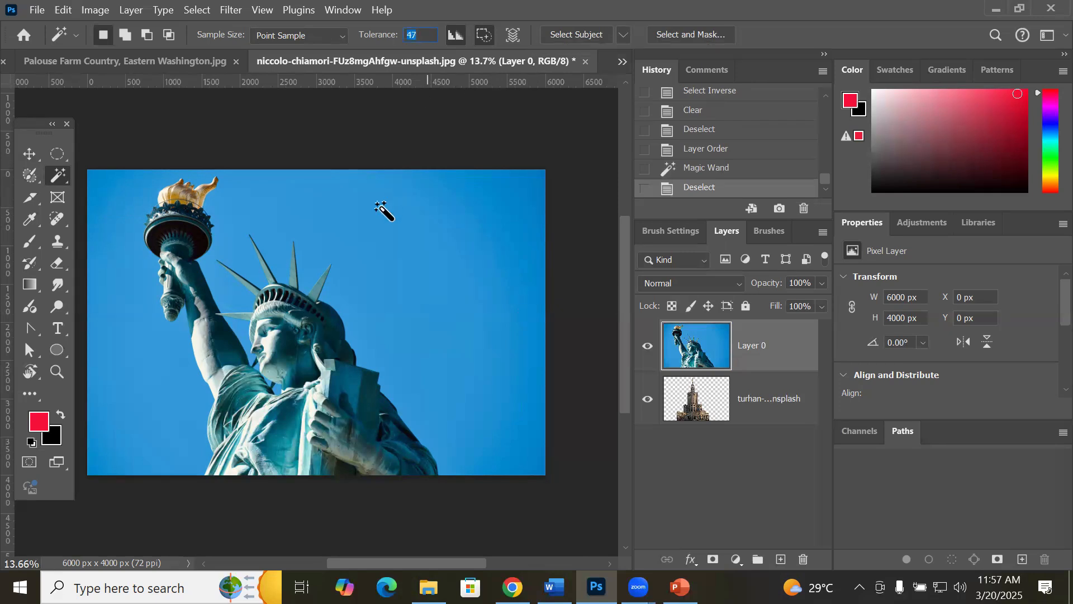
left_click(395, 226)
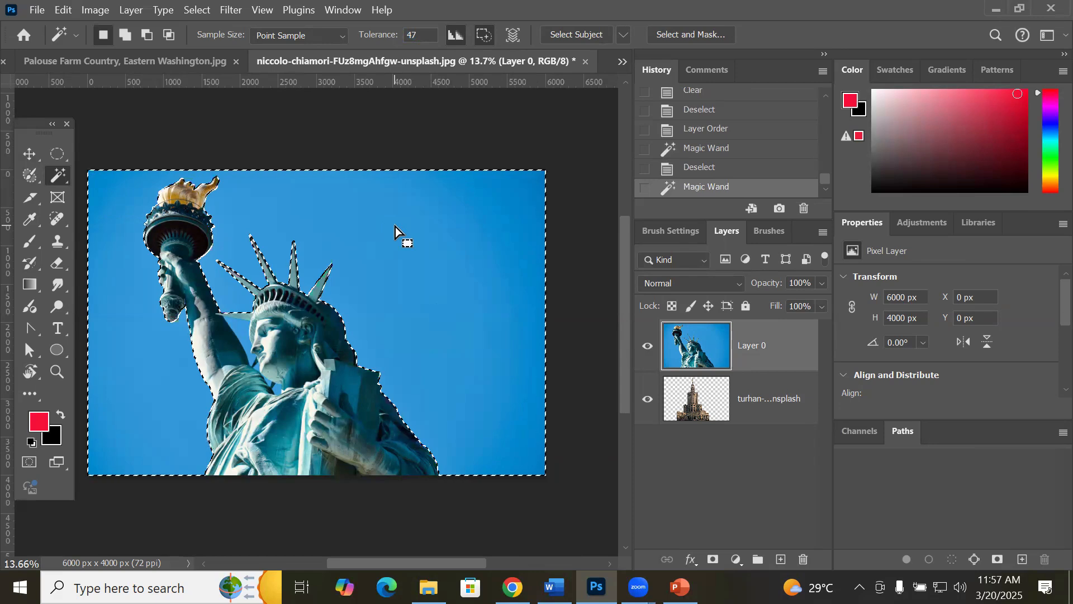
key("Delete")
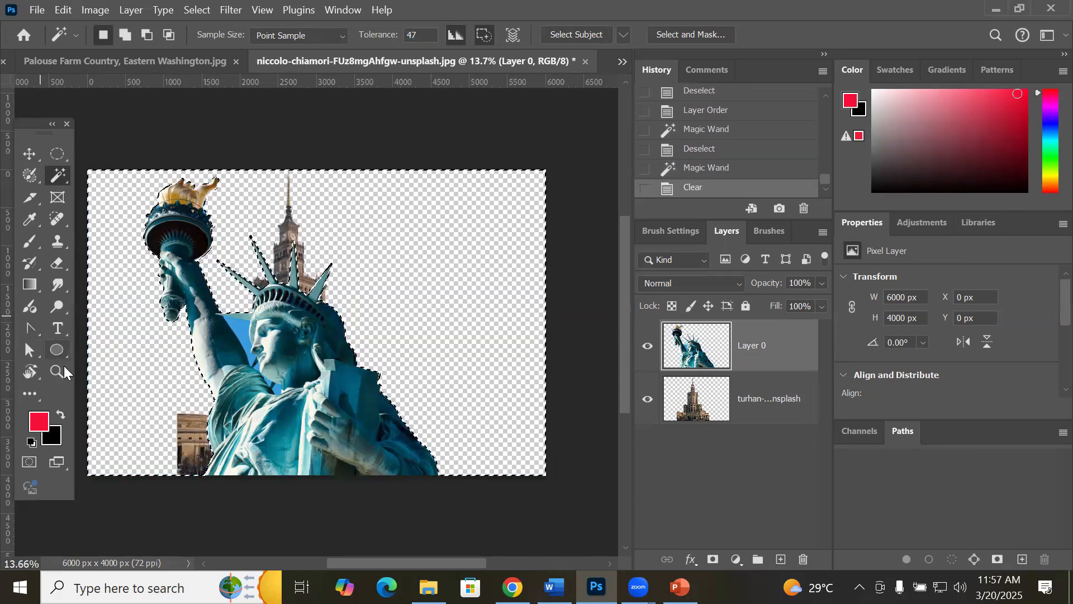
Step: Select the leftover blue sky patch between the statue's raised arm and face and delete it
scroll(238, 360, "up", 3)
scroll(238, 360, "up", 3)
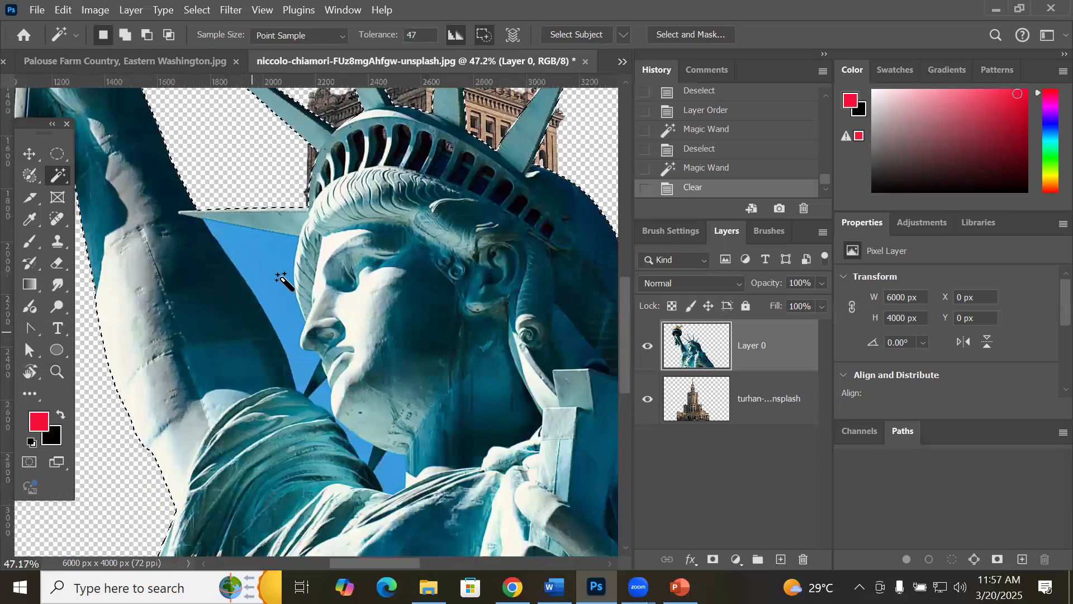
left_click(278, 274)
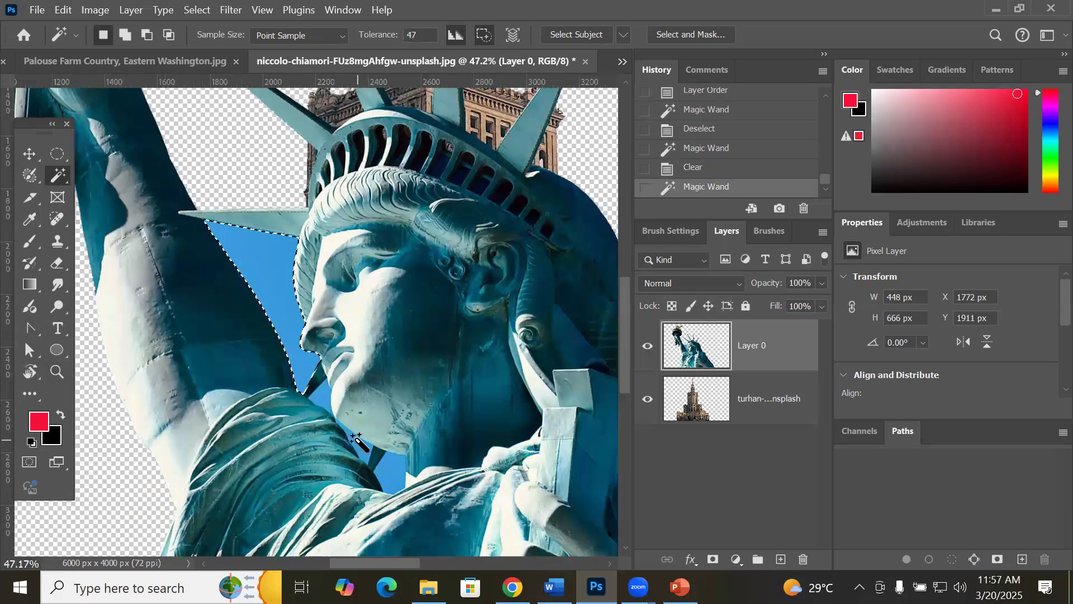
key("Delete")
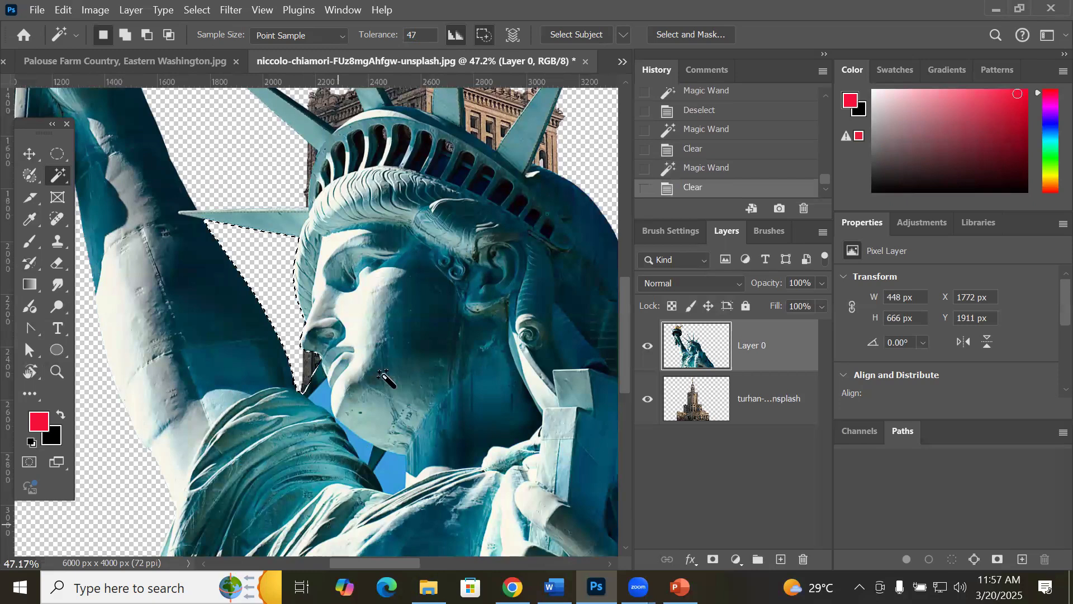
Step: Select the three small sky patches beneath the statue's chin together, delete them and clear the selection
scroll(383, 374, "up", 2)
left_click(406, 311)
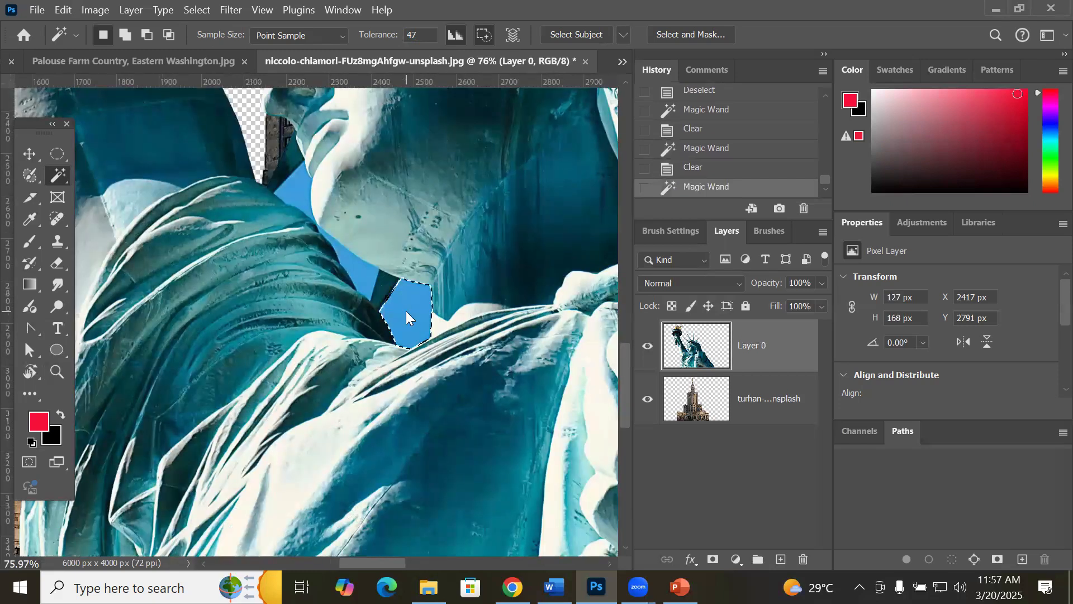
left_click(359, 284, "shift")
left_click(294, 192, "shift")
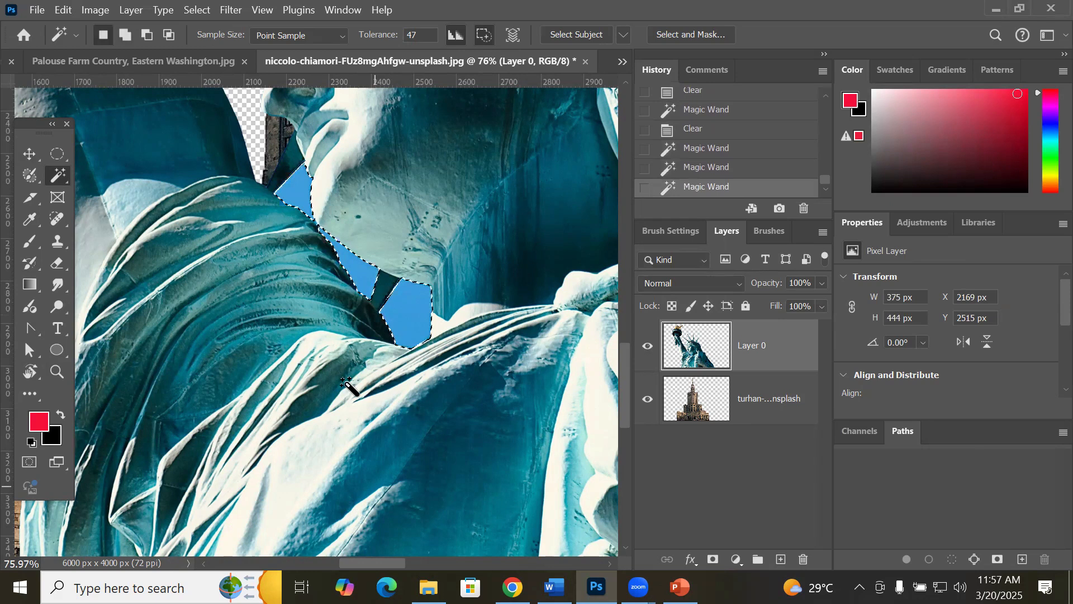
key("Delete")
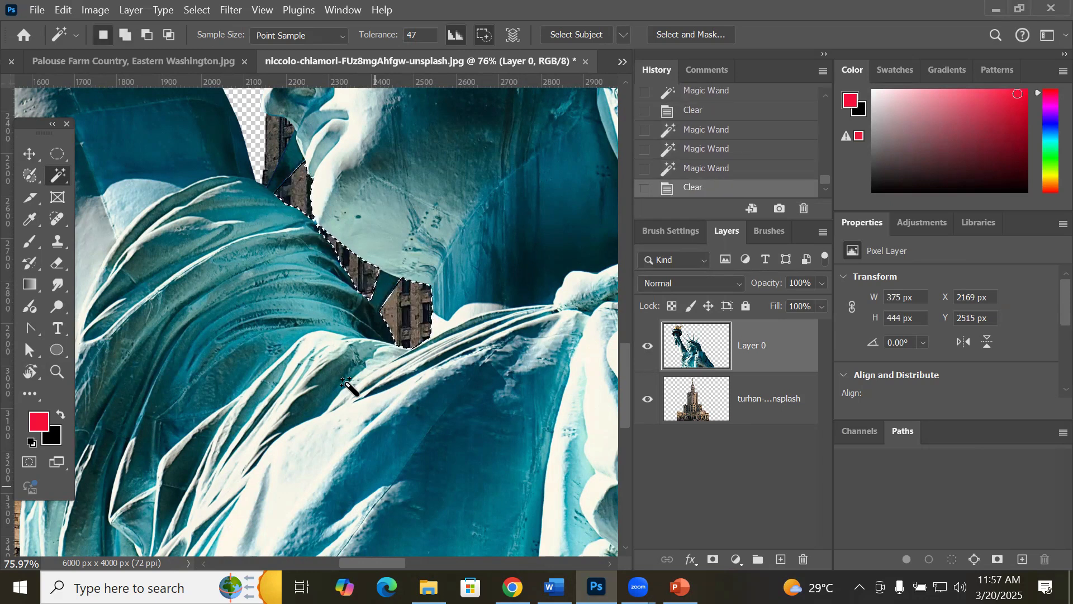
scroll(346, 385, "down", 5)
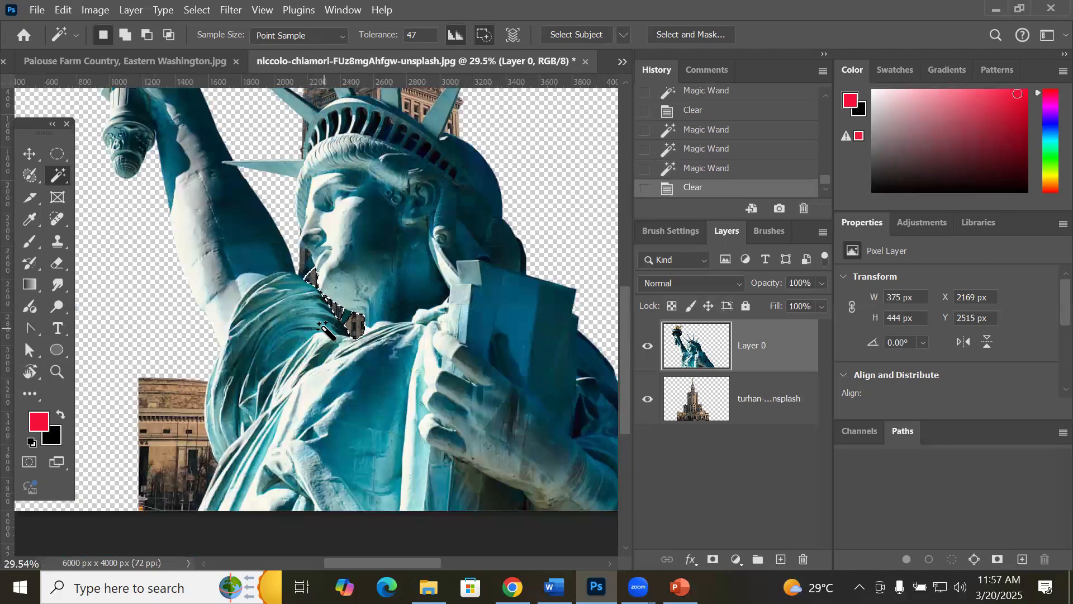
key("ctrl+d")
Step: Move the tower layer left beside the statue's torch, to about X -911 px and Y 44 px
left_click(701, 391)
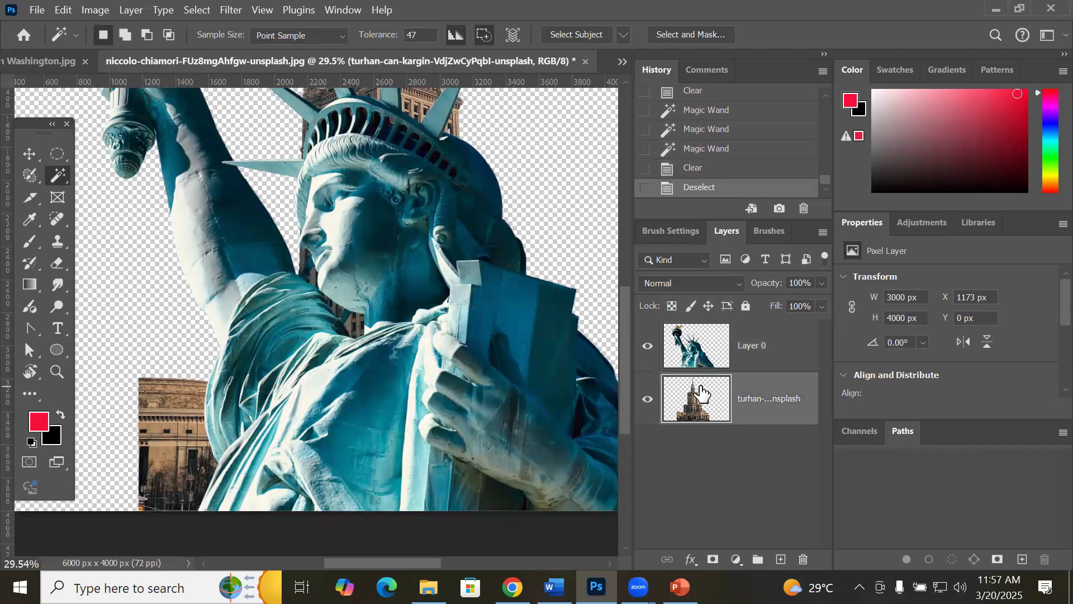
key("v")
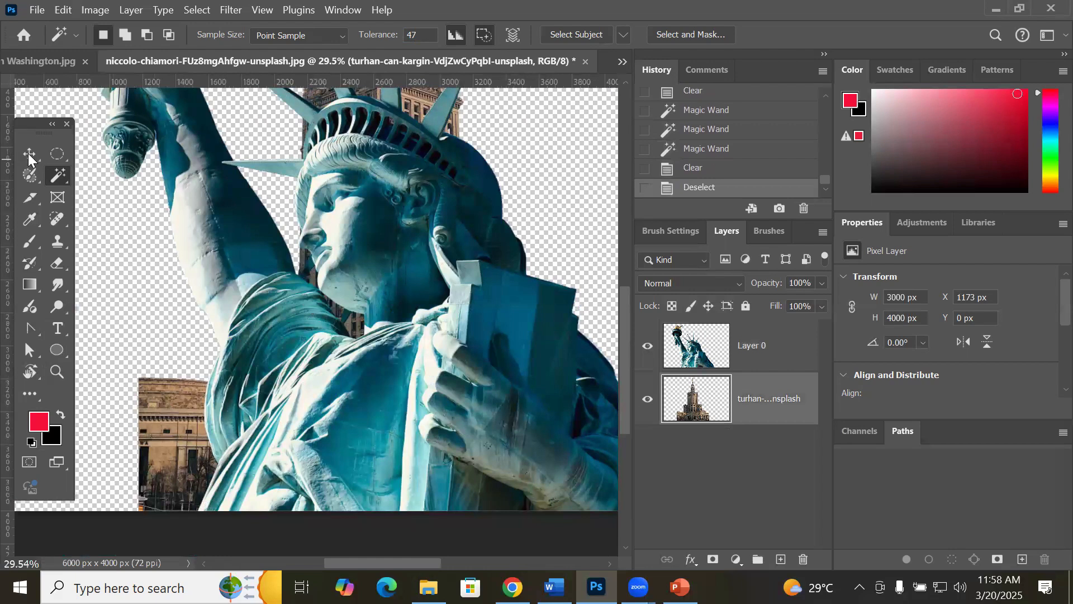
left_click_drag(161, 386, 45, 408)
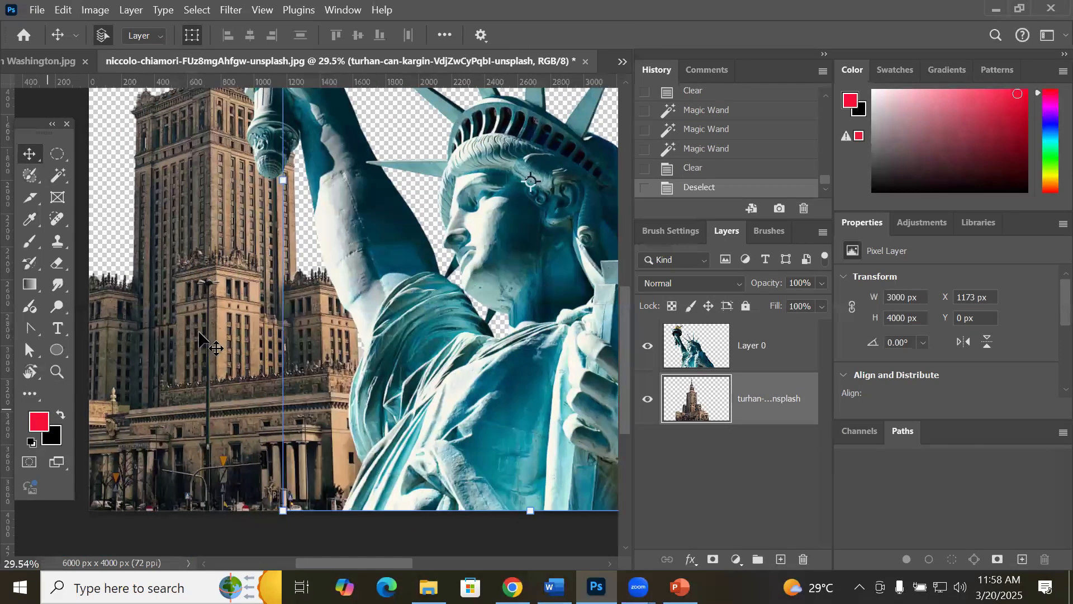
scroll(200, 335, "down", 5)
left_click_drag(241, 370, 163, 370)
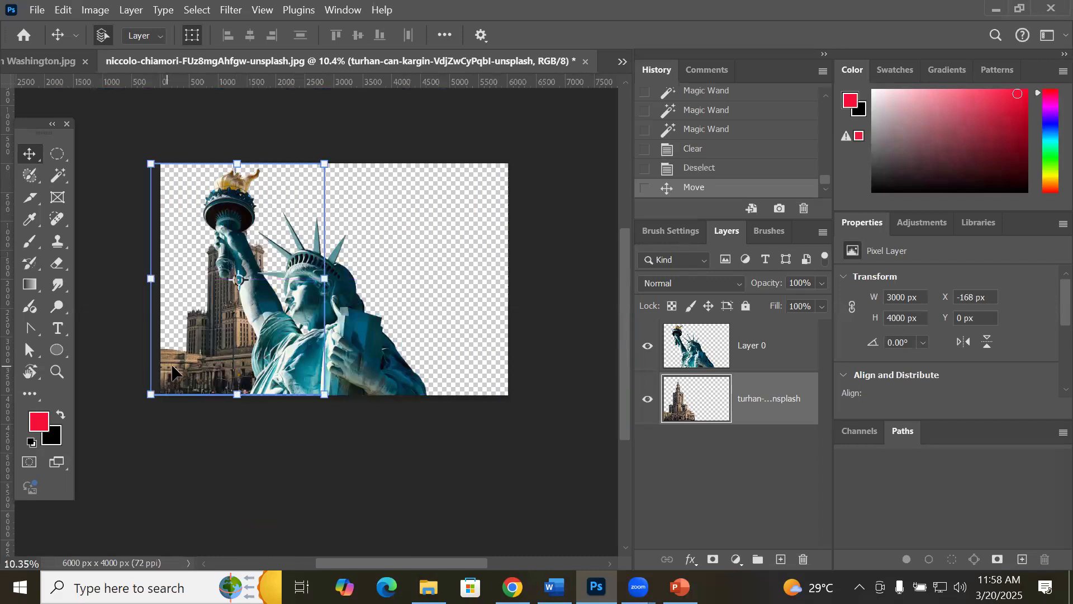
left_click(433, 302)
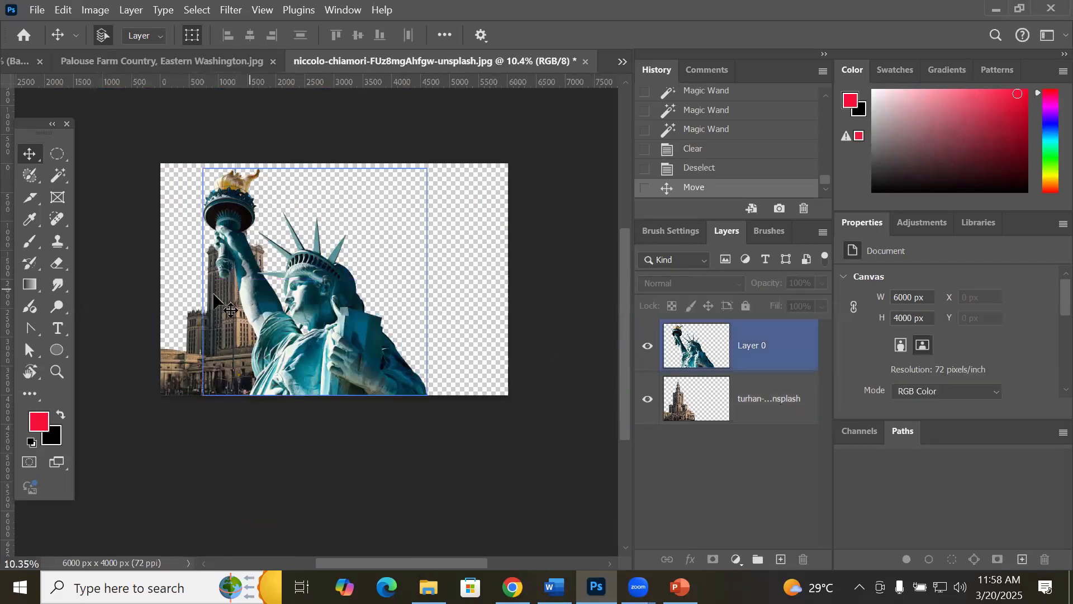
left_click_drag(223, 303, 179, 307)
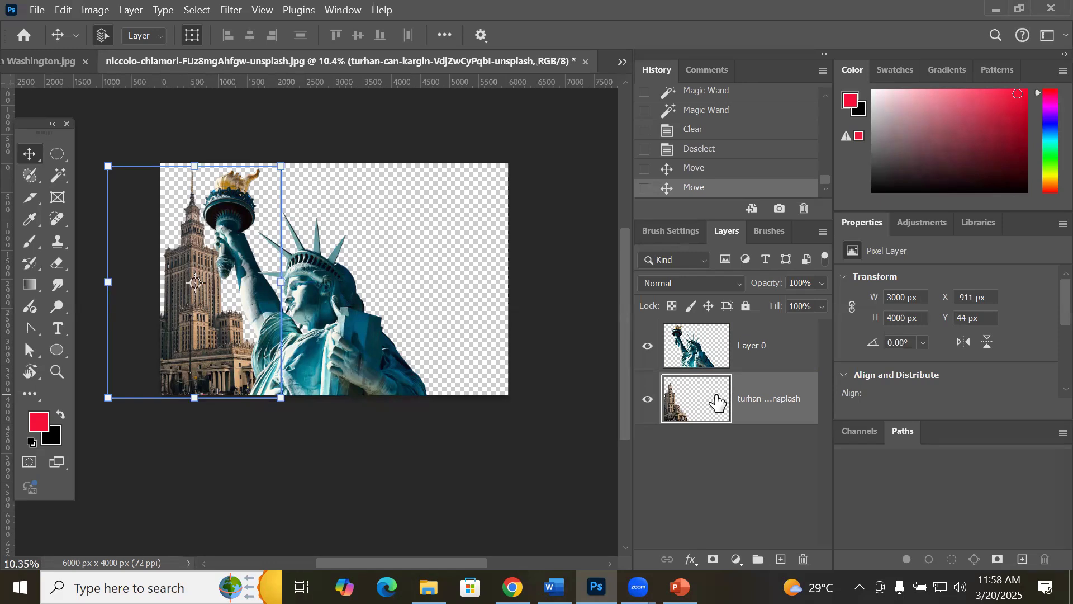
Step: Create a new blank layer and place it beneath the tower layer at the bottom of the stack
left_click(781, 561)
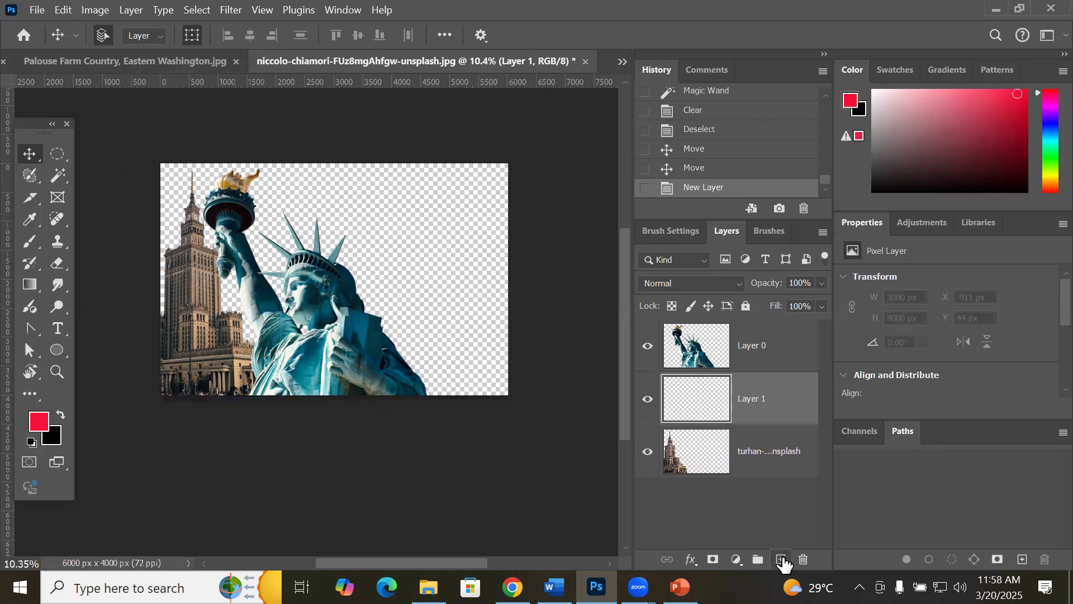
left_click_drag(680, 406, 689, 481)
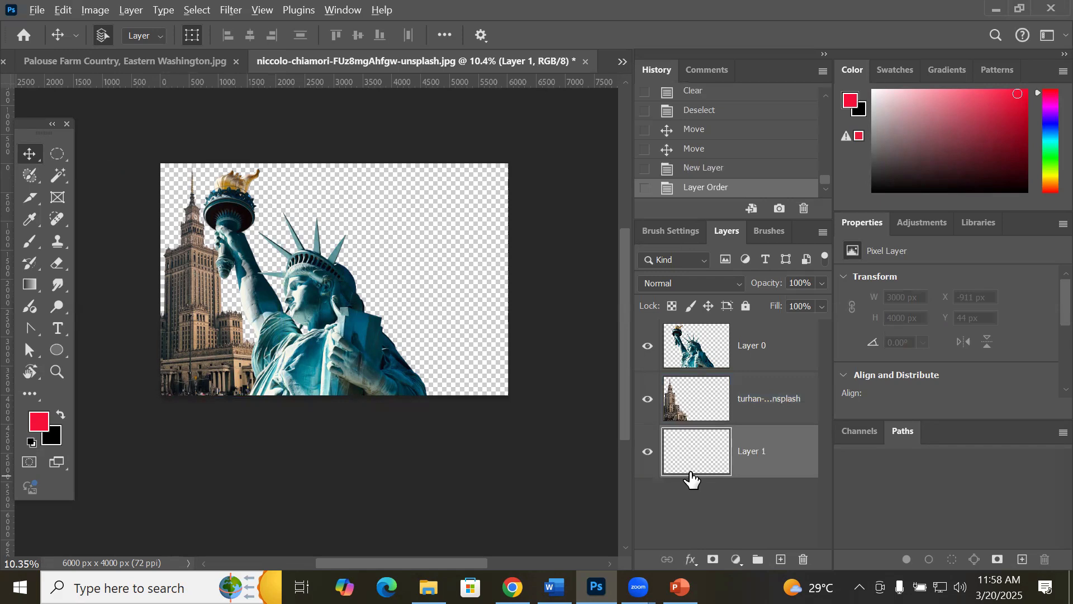
Step: Fill the new bottom layer with the red foreground color and make the statue layer active
key("alt+BackSpace")
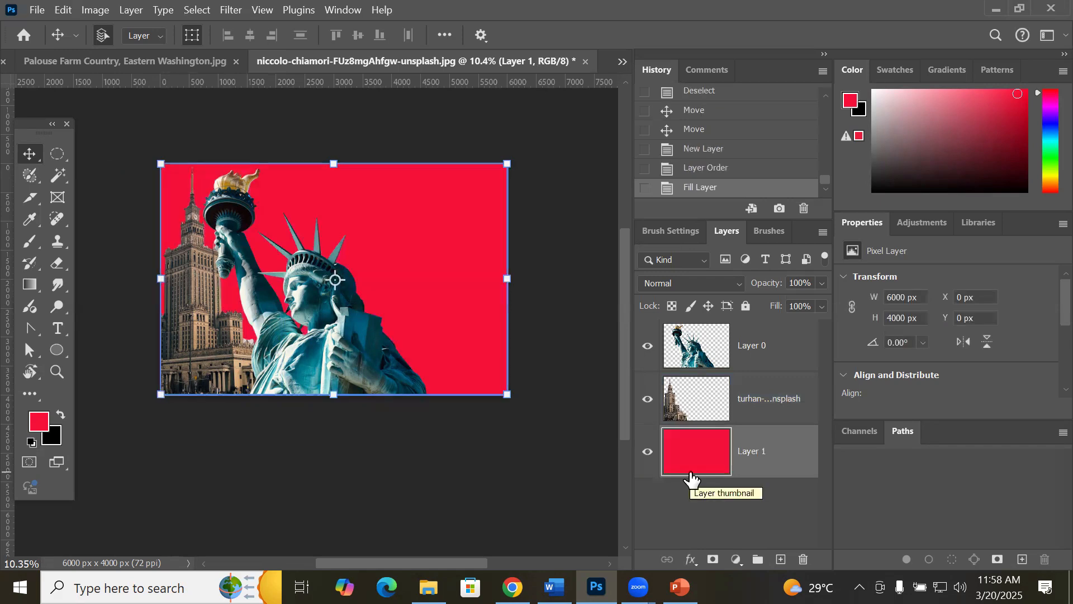
left_click(705, 399)
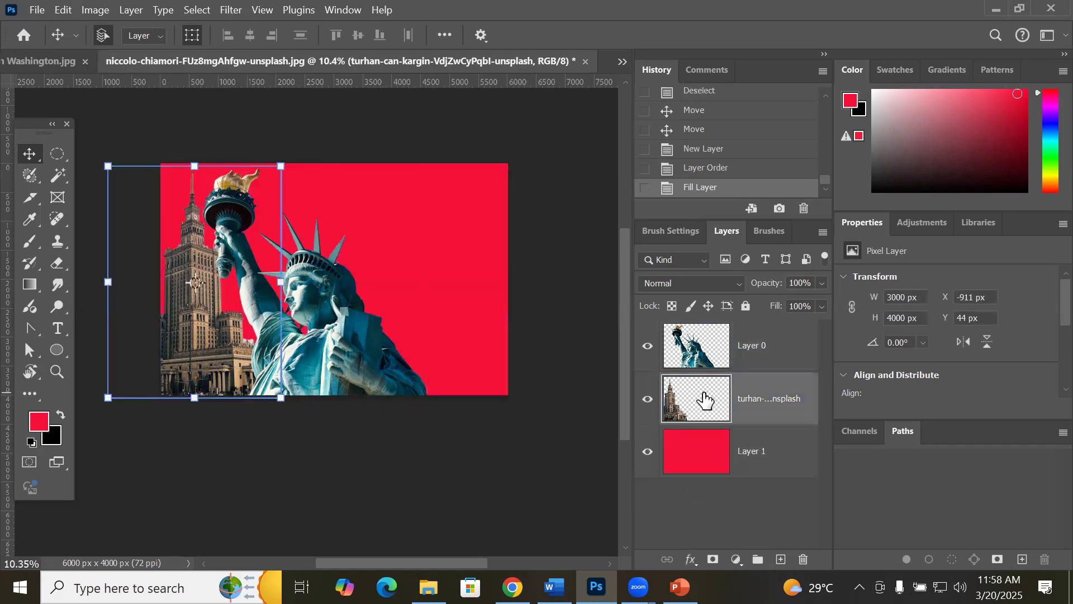
left_click(699, 361)
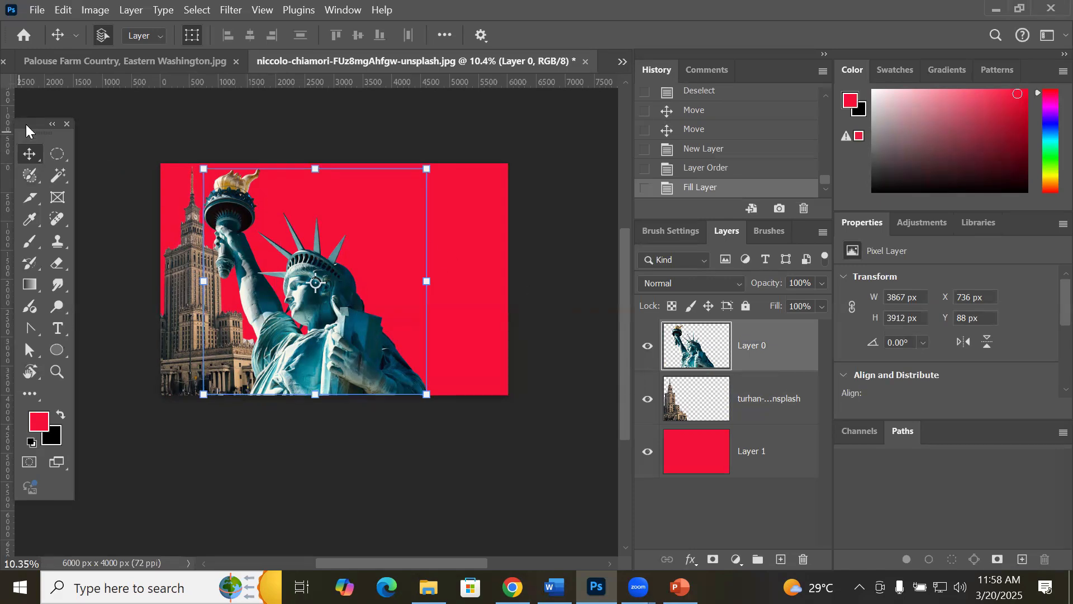
Step: Shift the floating toolbox slightly away from the window edge and activate the Magic Wand tool
left_click_drag(27, 130, 46, 125)
left_click(76, 167)
right_click(76, 167)
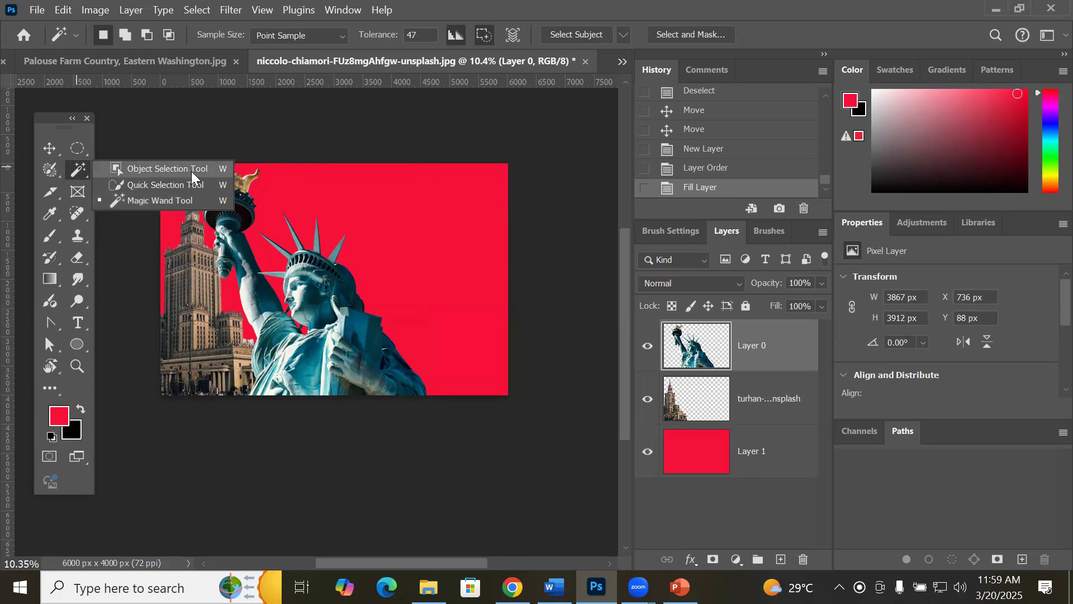
Step: Place the brown stepped skyscraper photo from the BuildingAndMonoments folder into the statue composite at its default size
left_click(428, 587)
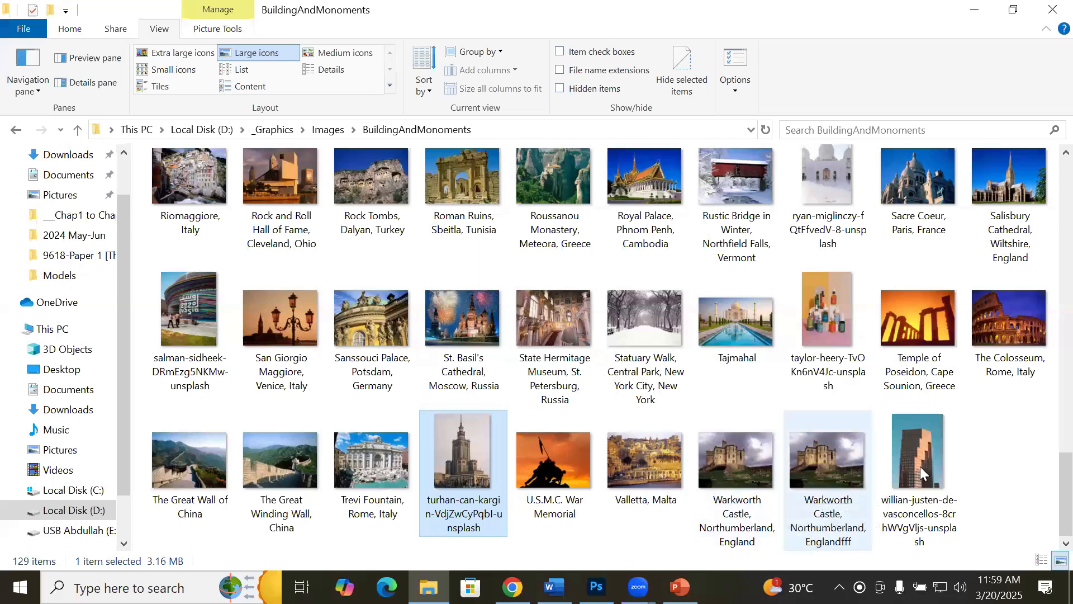
left_click(928, 453)
left_click_drag(931, 452, 564, 57)
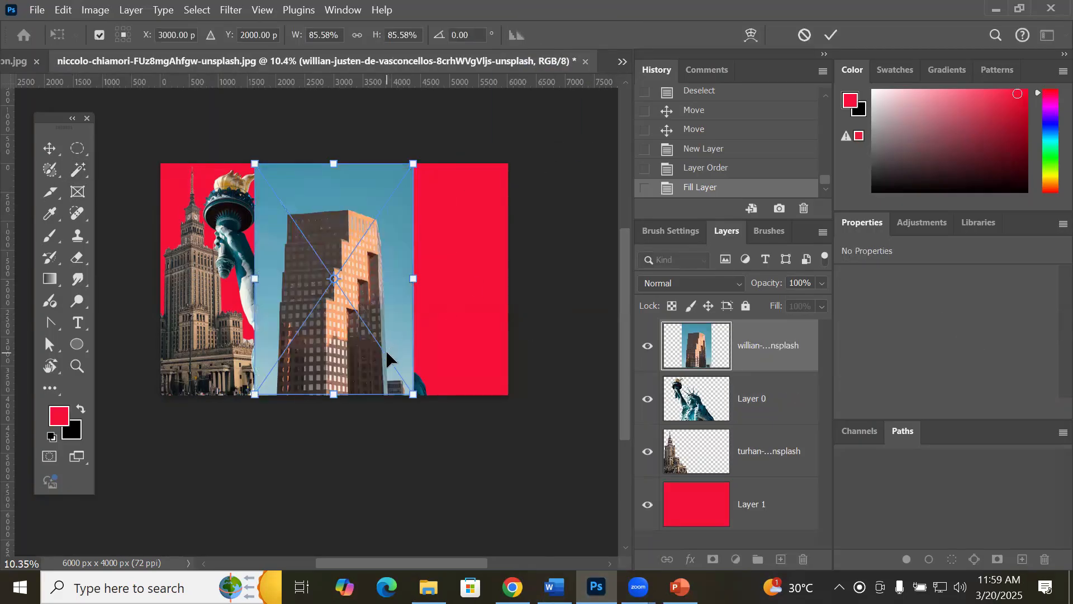
scroll(342, 314, "up", 4)
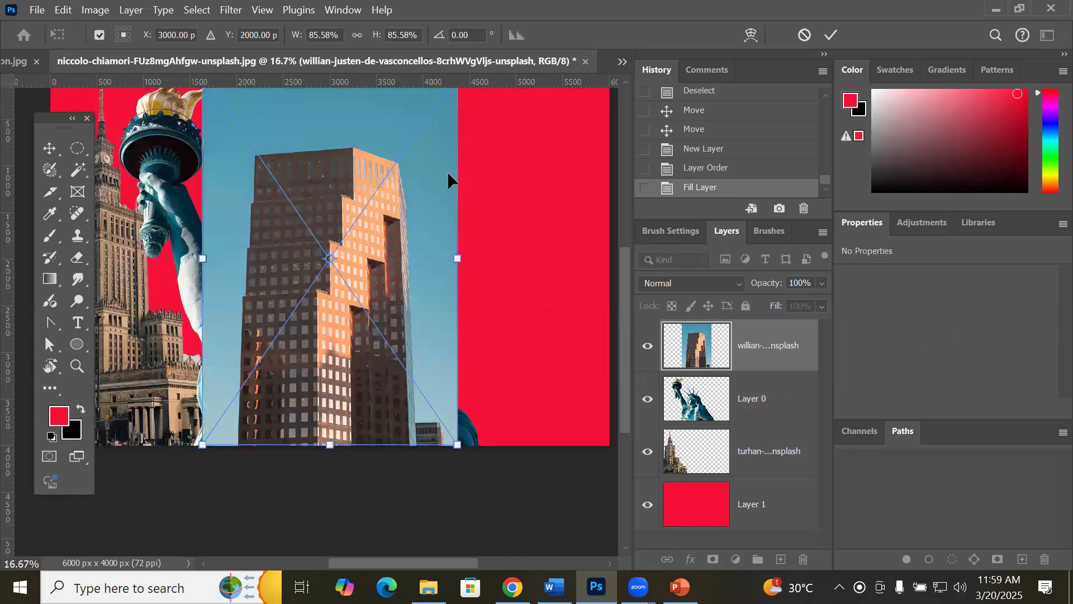
left_click(832, 35)
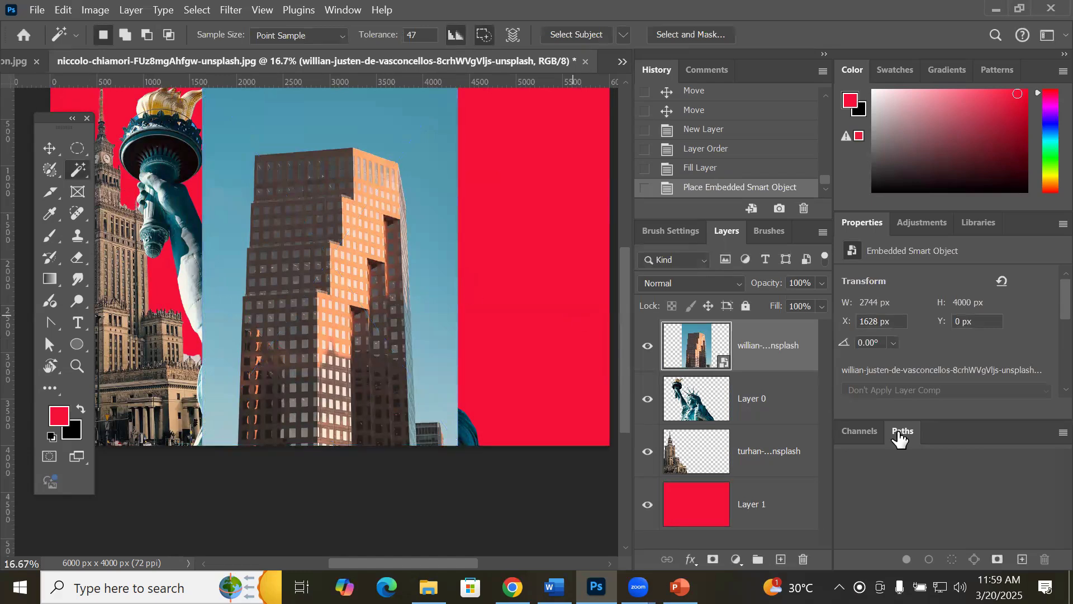
Step: Rasterize the placed skyscraper layer
right_click(703, 350)
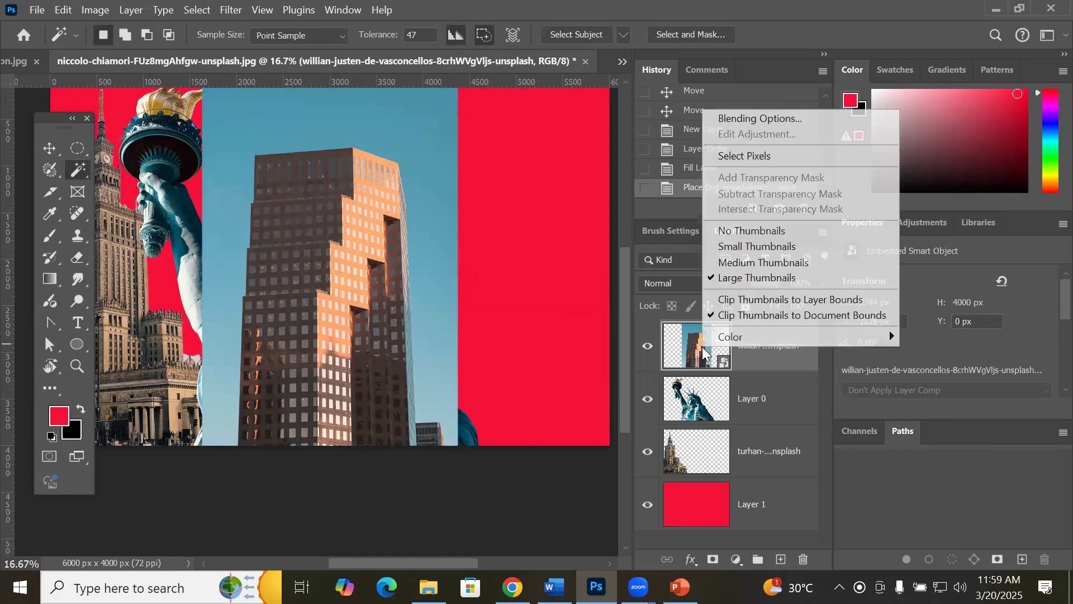
left_click(749, 356)
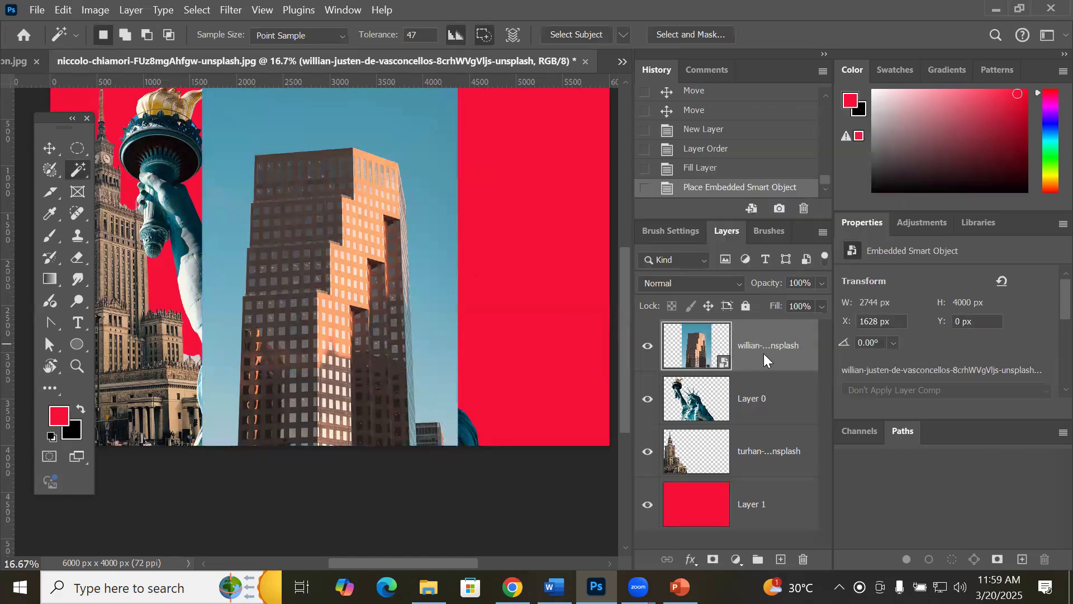
right_click(764, 354)
left_click(847, 514)
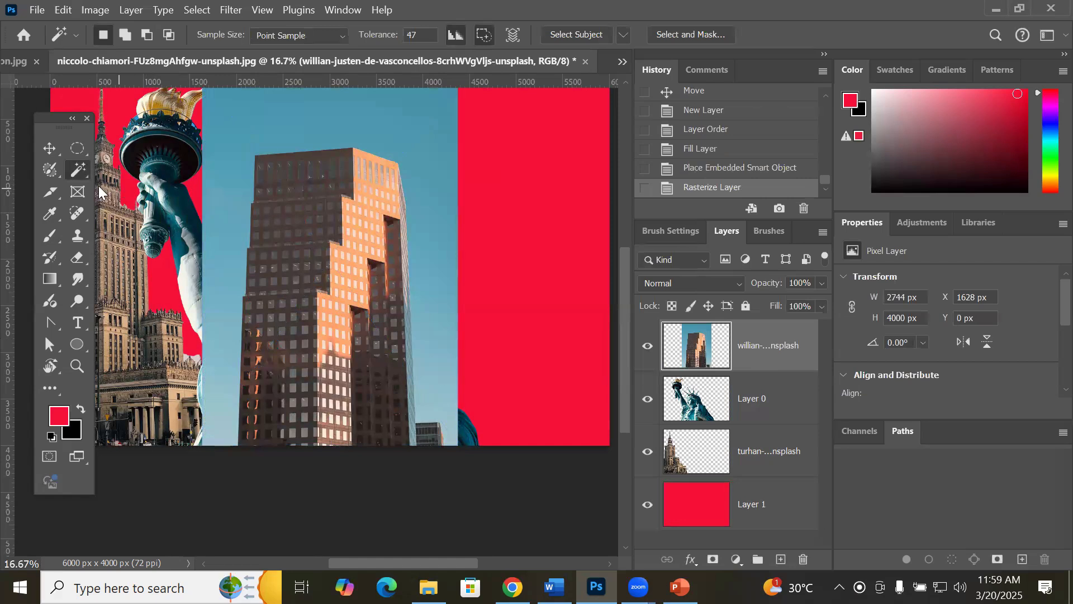
Step: Select the brown skyscraper using the Object Selection tool in Rectangle mode, framing the whole building
right_click(77, 168)
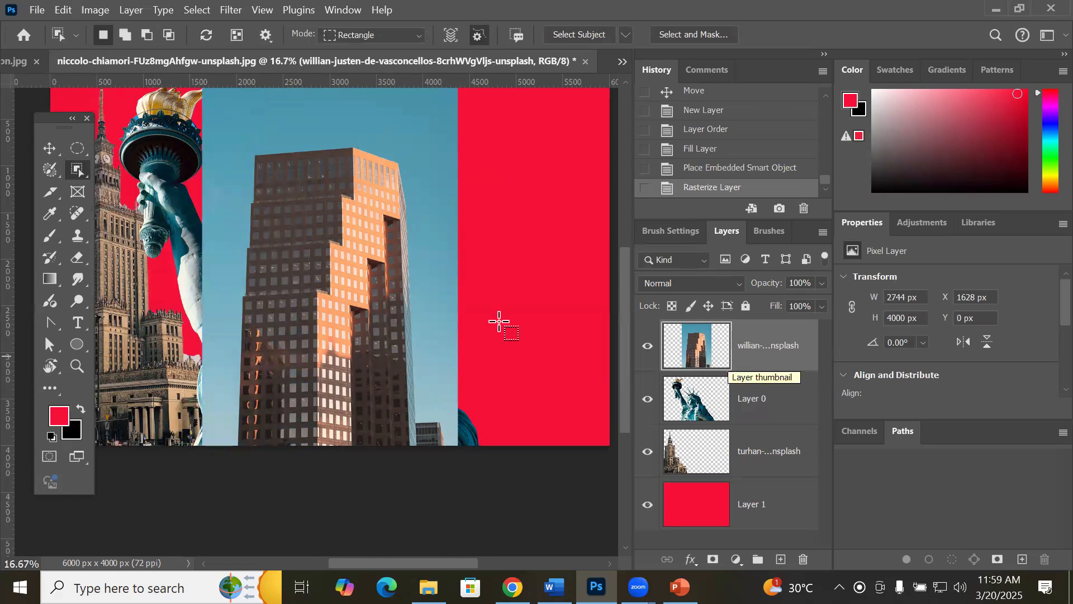
scroll(379, 255, "down", 4)
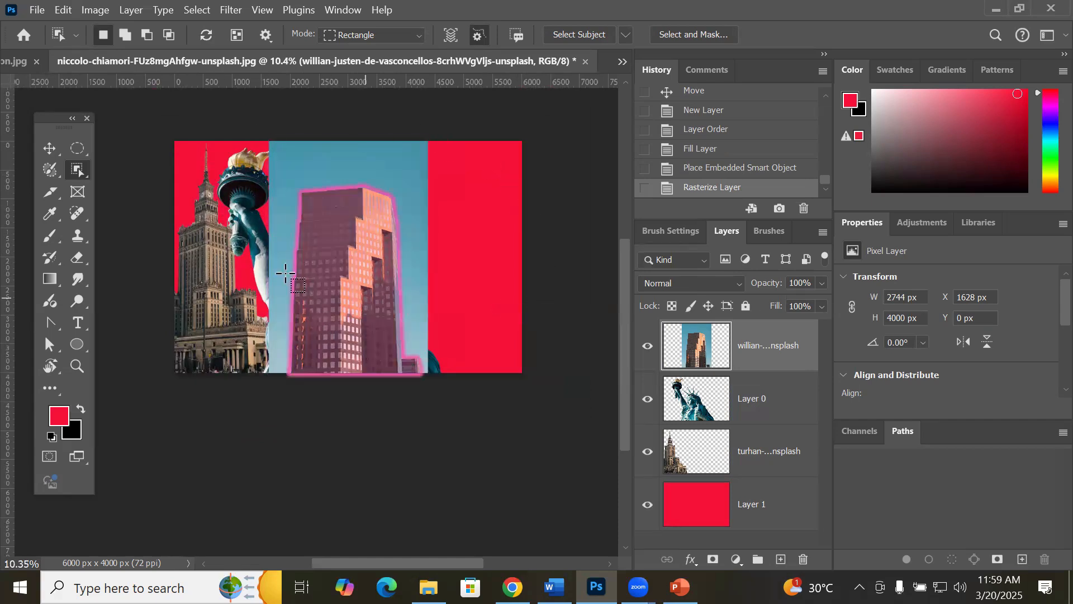
left_click_drag(277, 165, 424, 386)
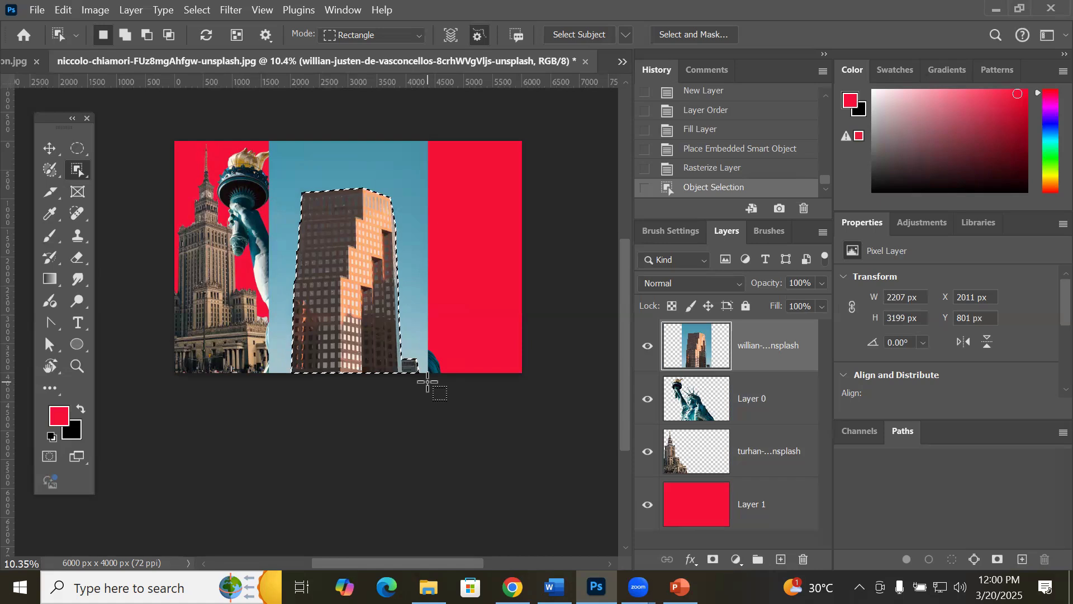
Step: Try to place the Mod- (4) photo from the Images folder's Models subfolder into the statue composite
left_click(428, 587)
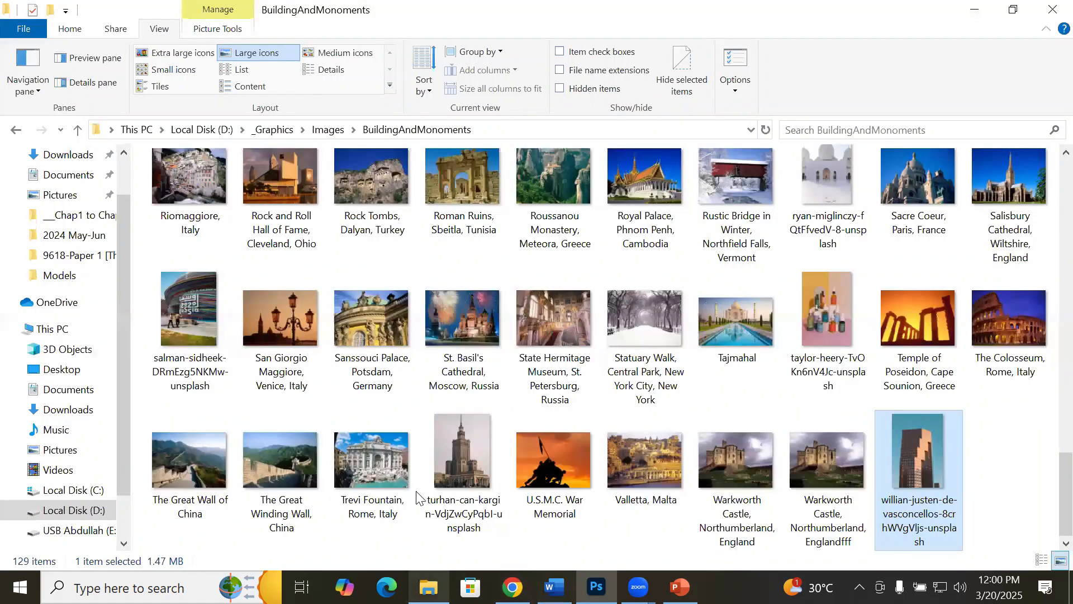
left_click(328, 130)
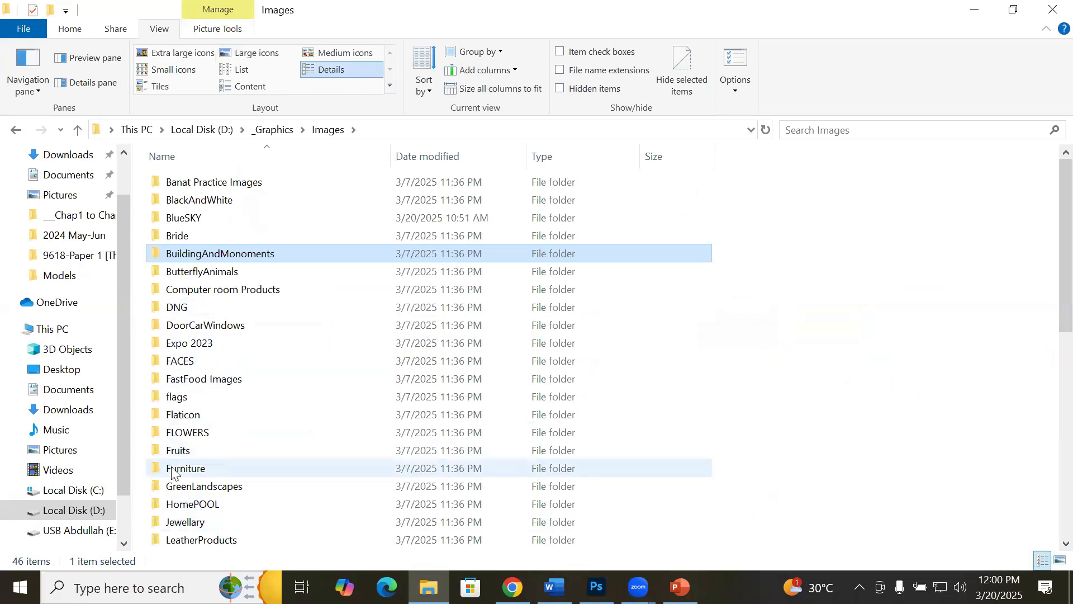
scroll(180, 457, "down", 4)
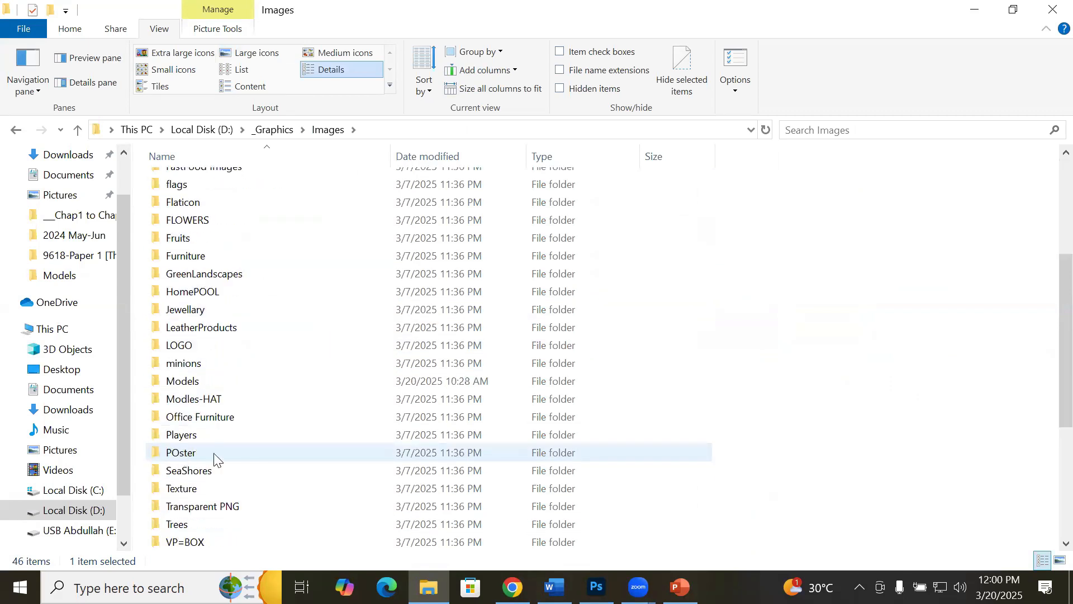
scroll(223, 477, "down", 1)
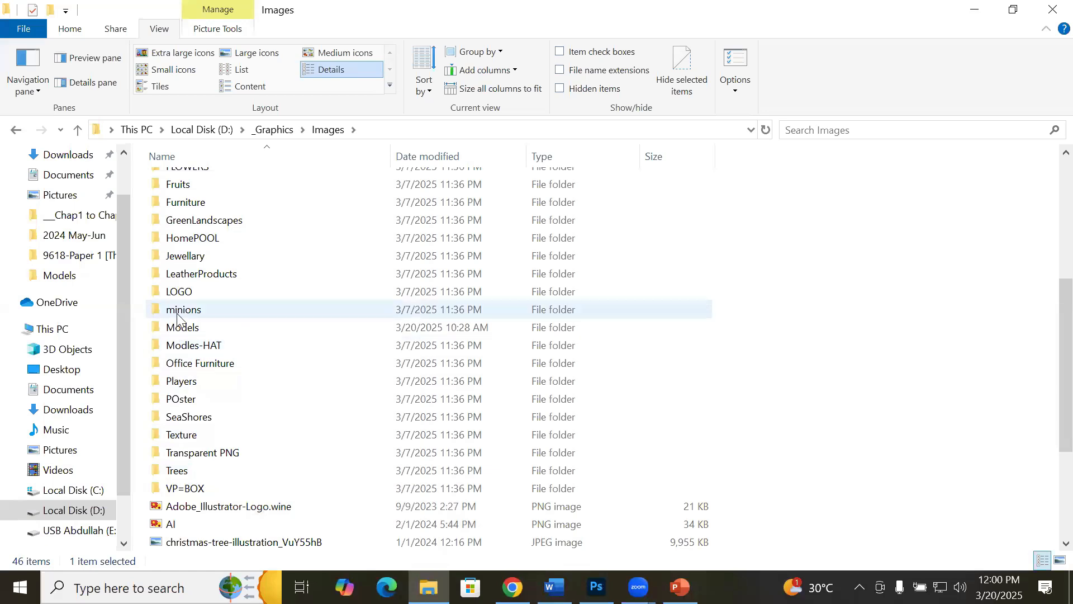
double_click(185, 327)
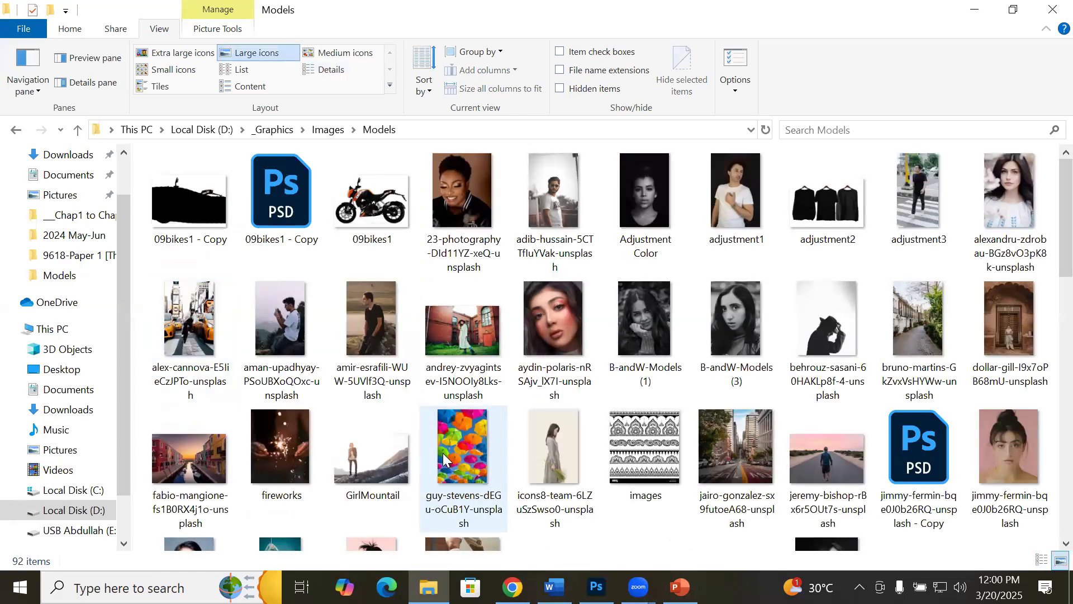
scroll(443, 454, "down", 5)
left_click(279, 282)
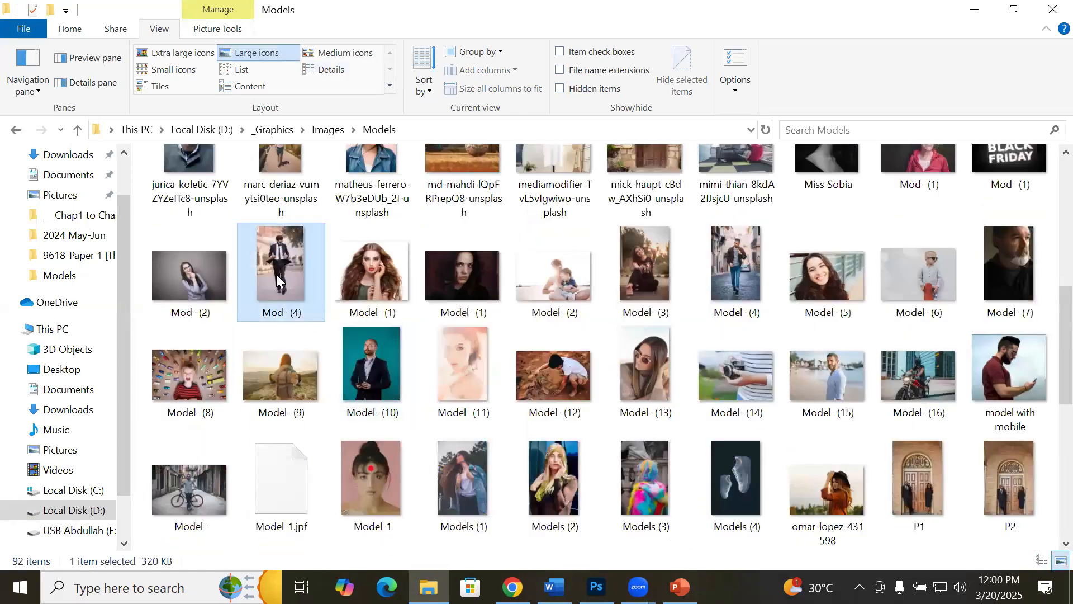
left_click_drag(279, 282, 447, 57)
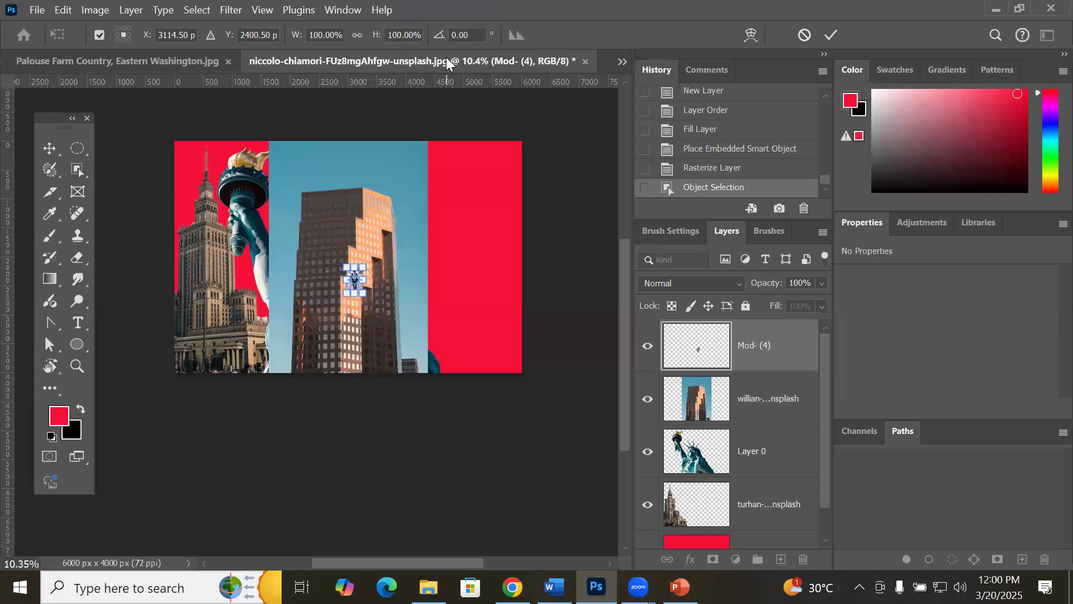
Step: Close the statue composite document
left_click(37, 10)
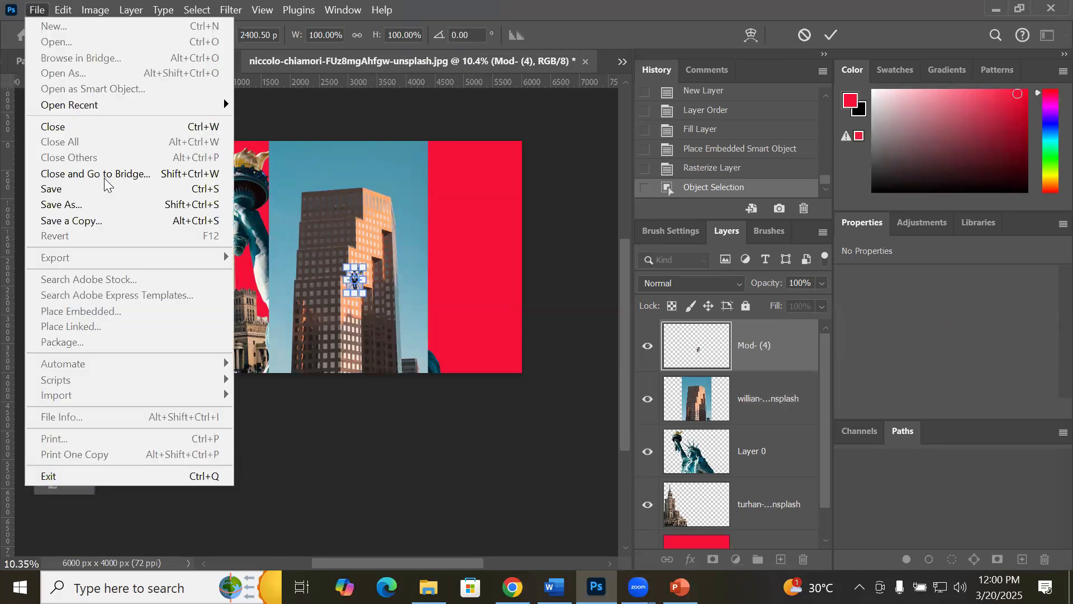
left_click(110, 129)
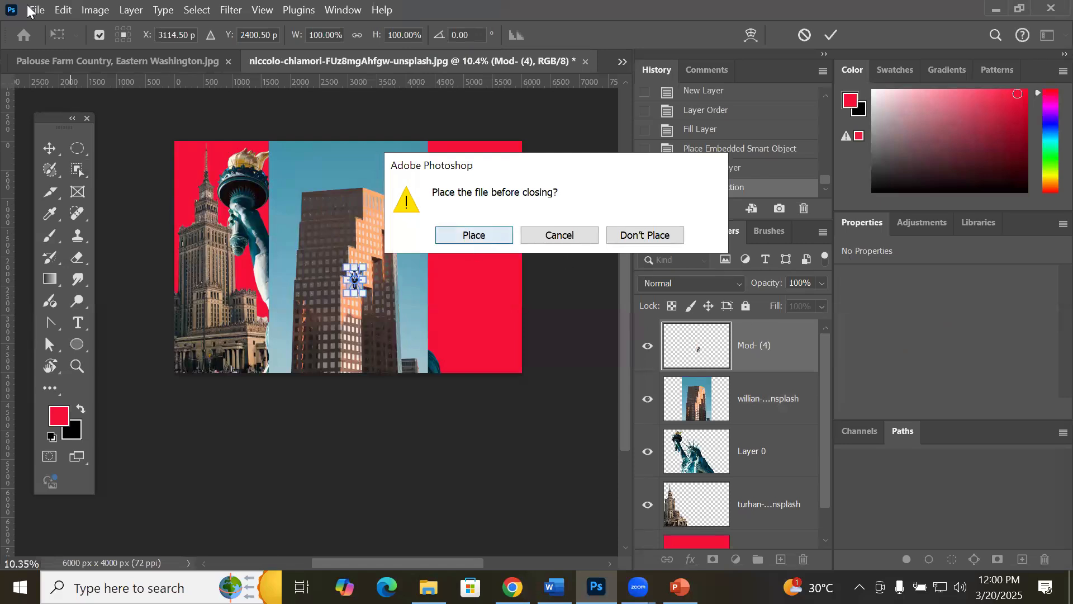
key("Escape")
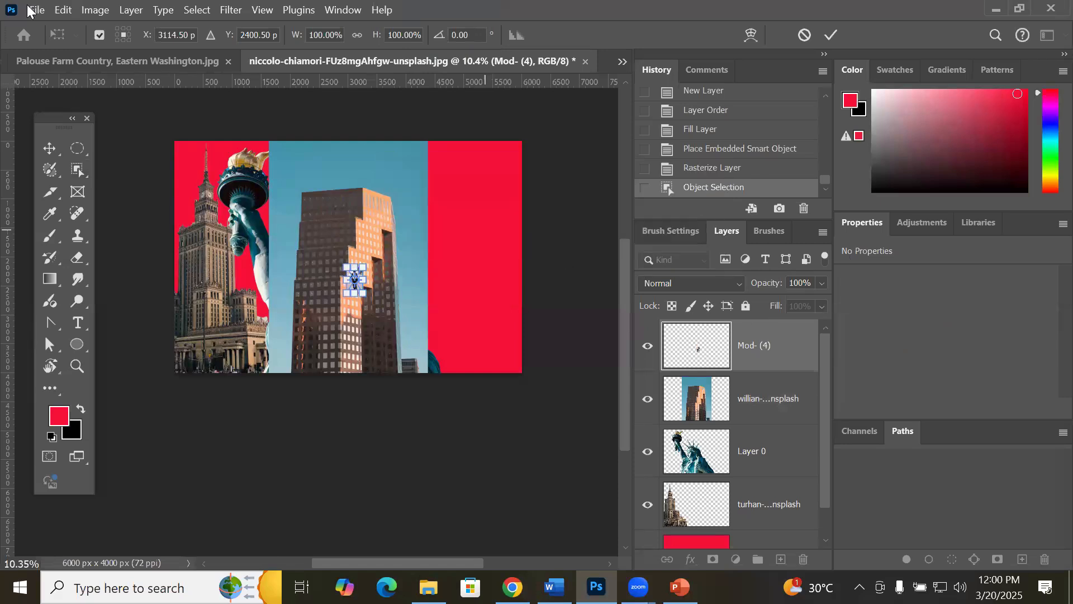
left_click(526, 241)
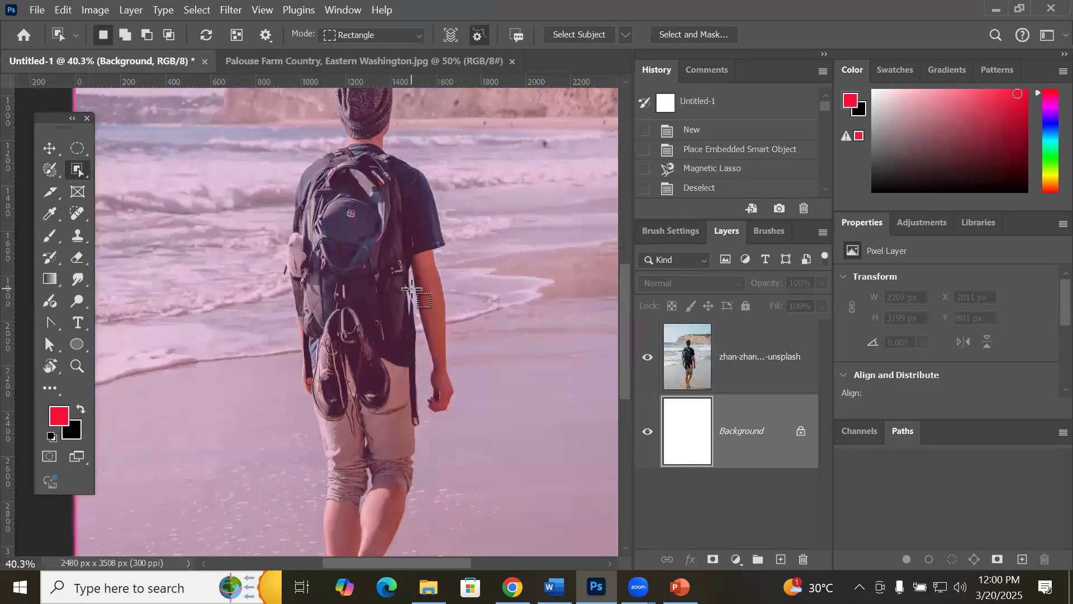
Step: Make the beach photo layer in Untitled-1 active and set the Object Selection tool to Lasso mode
left_click(756, 371)
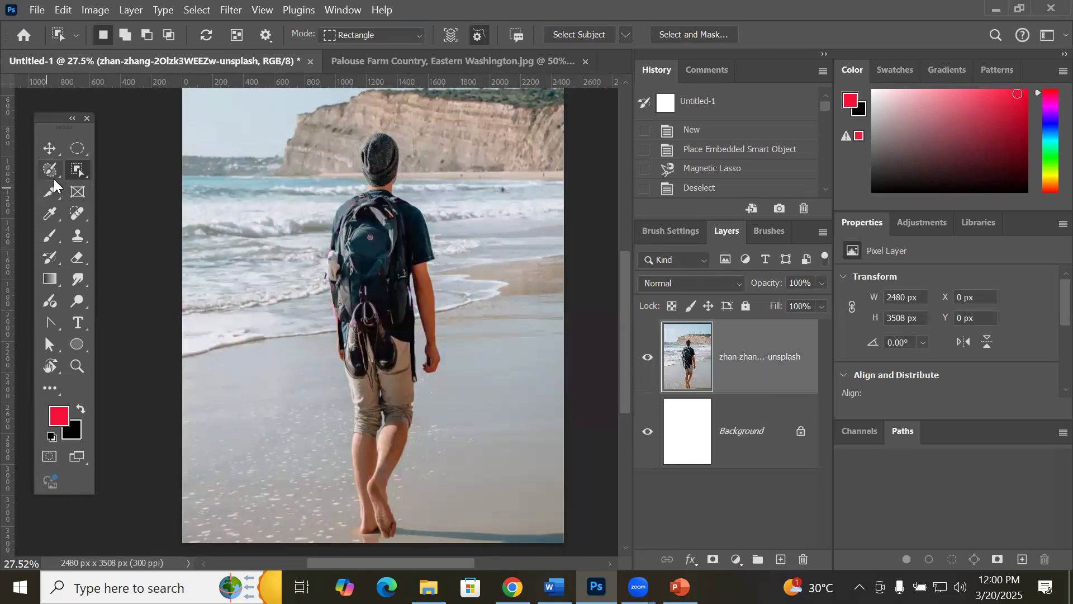
right_click(79, 170)
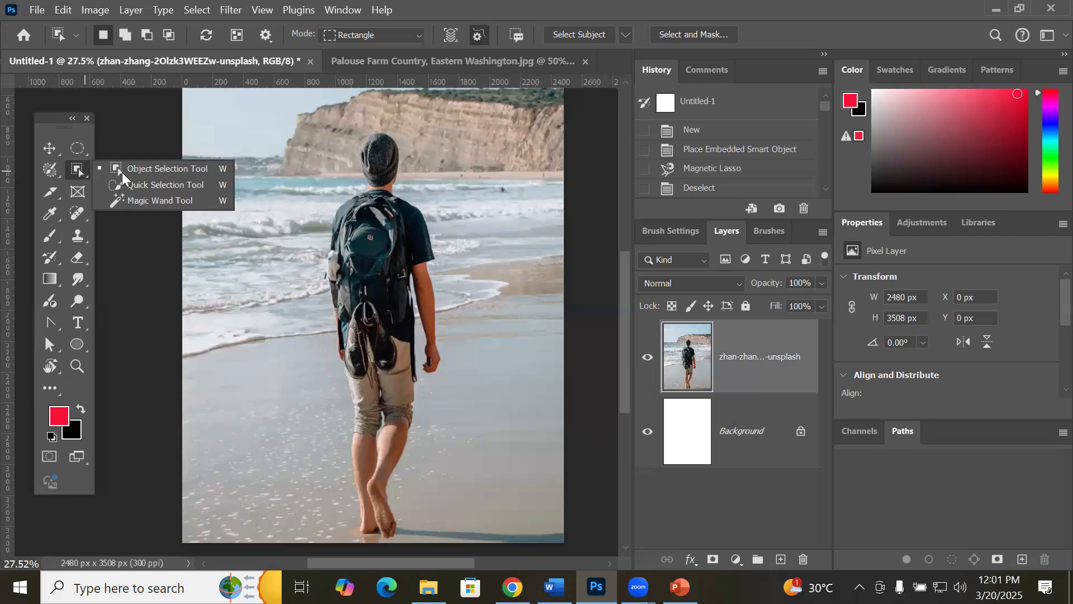
left_click(146, 174)
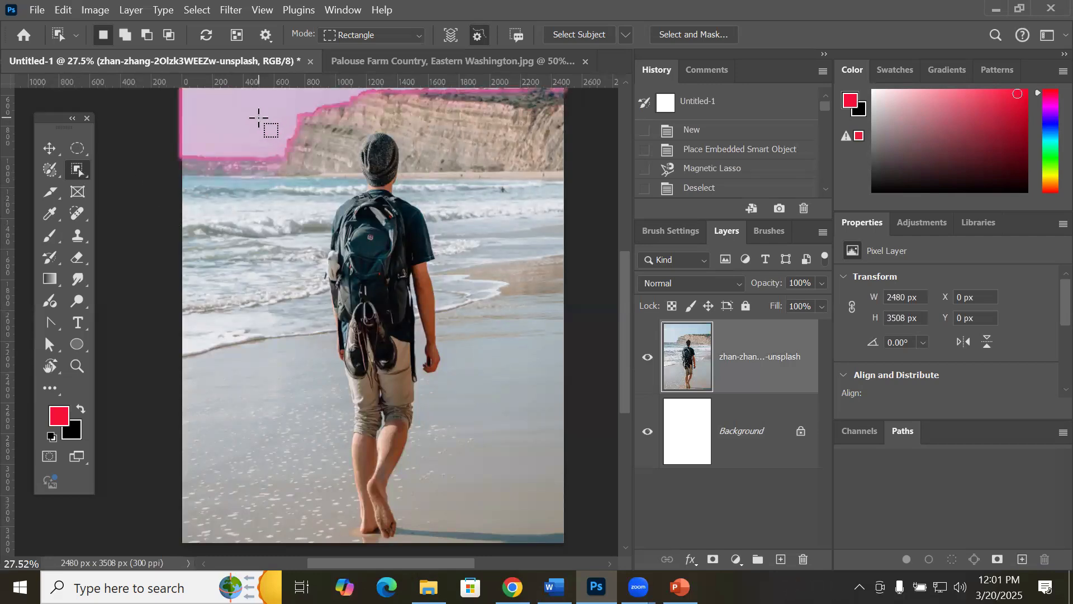
left_click(419, 34)
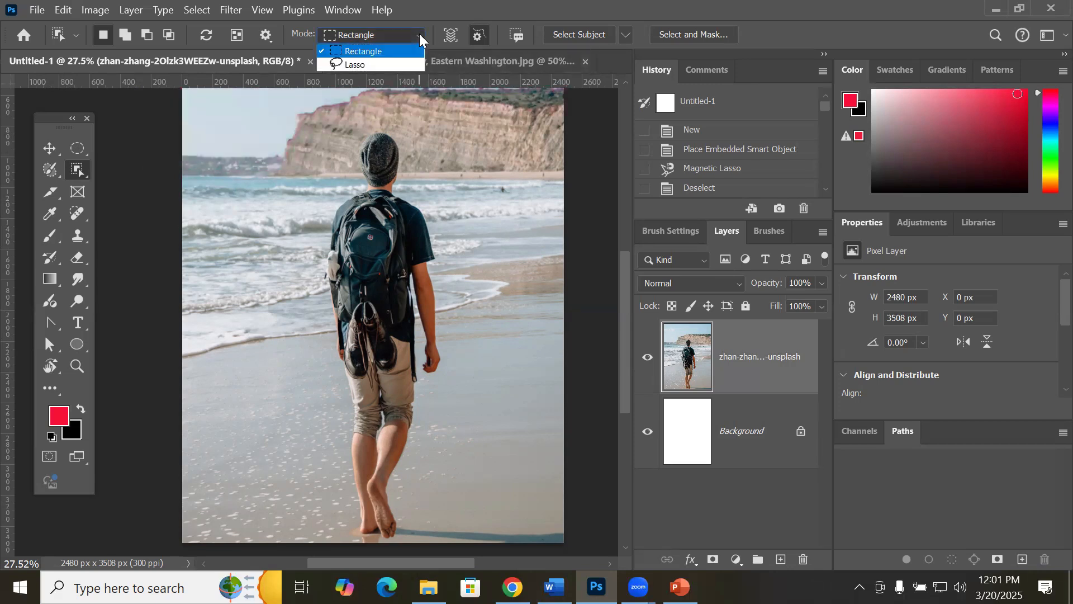
left_click(386, 64)
Step: Outline the man with the backpack from head to feet with a loose lasso loop to select him as an object
mouse_move(441, 200)
left_mouse_down()
mouse_move(433, 171)
mouse_move(382, 120)
left_mouse_up()
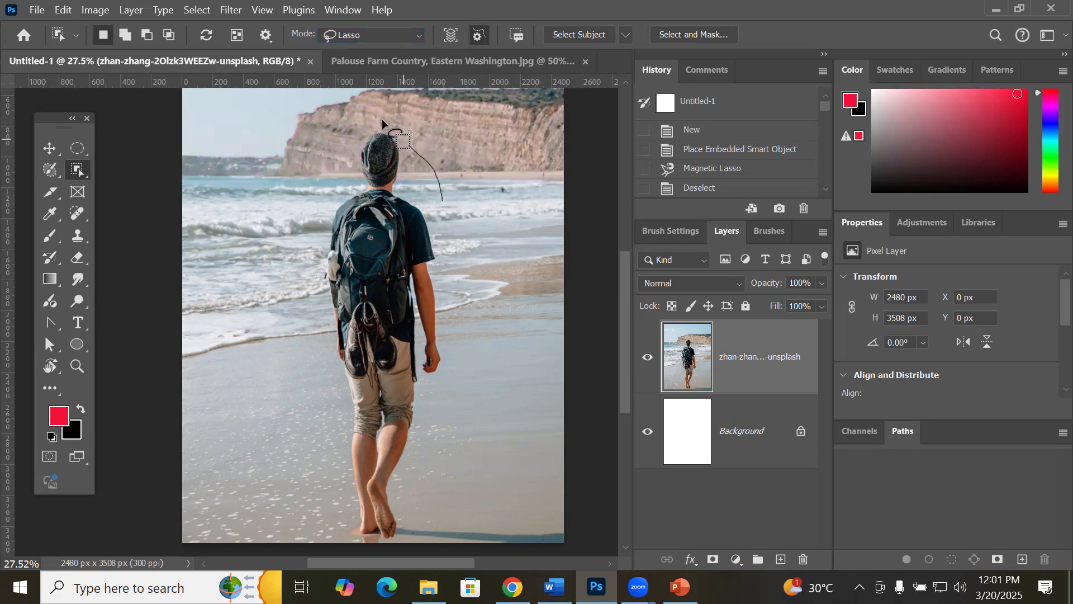
mouse_move(293, 385)
left_mouse_down()
mouse_move(294, 461)
mouse_move(313, 510)
left_mouse_up()
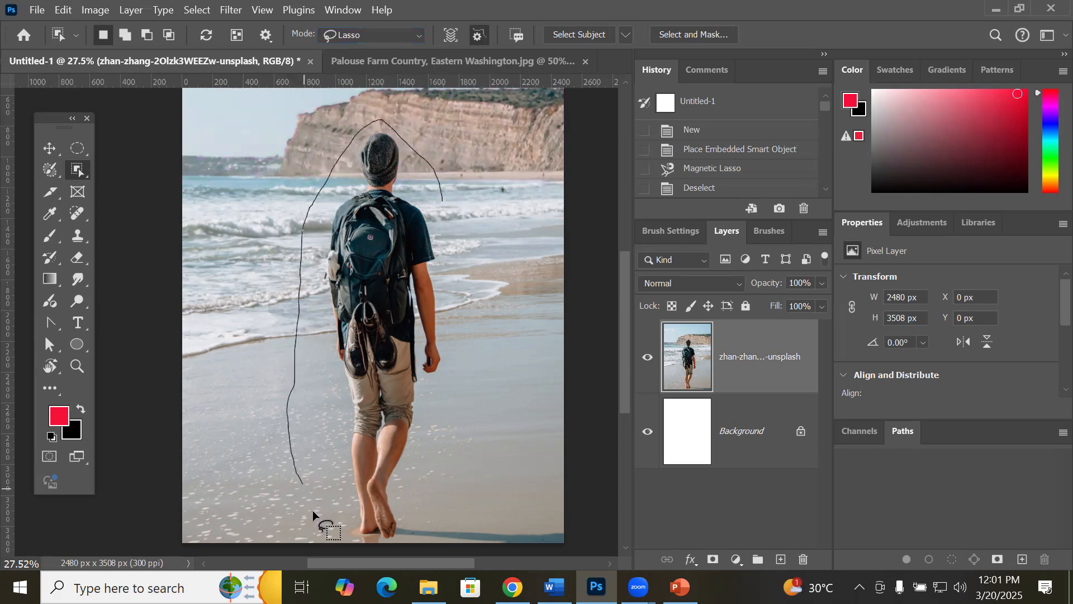
mouse_move(457, 528)
left_mouse_down()
mouse_move(488, 370)
mouse_move(493, 255)
mouse_move(475, 187)
left_mouse_up()
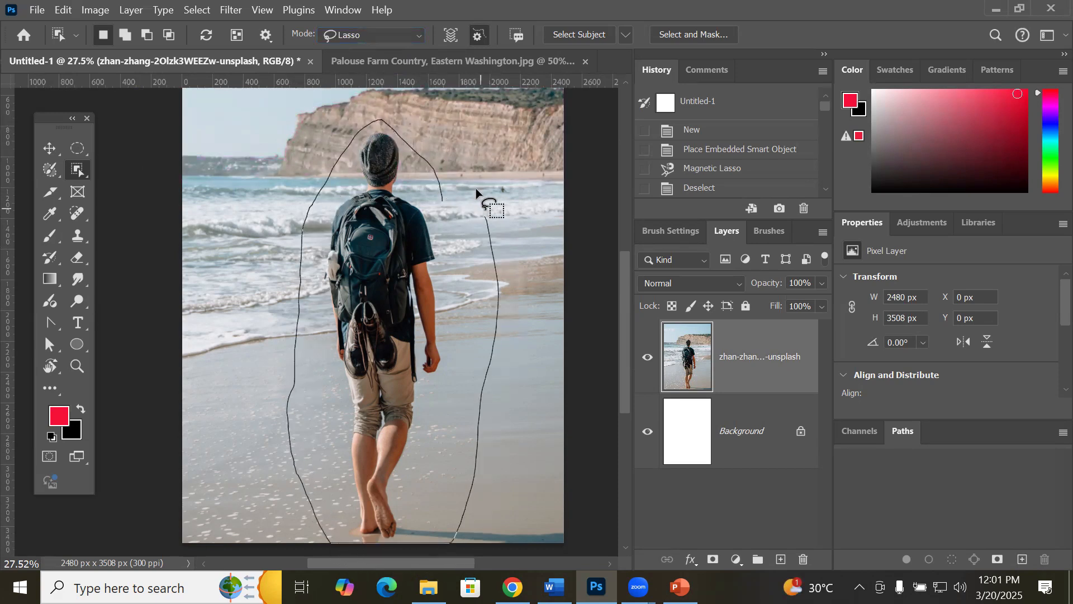
mouse_move(424, 154)
left_mouse_down()
mouse_move(411, 151)
mouse_move(450, 149)
left_mouse_up()
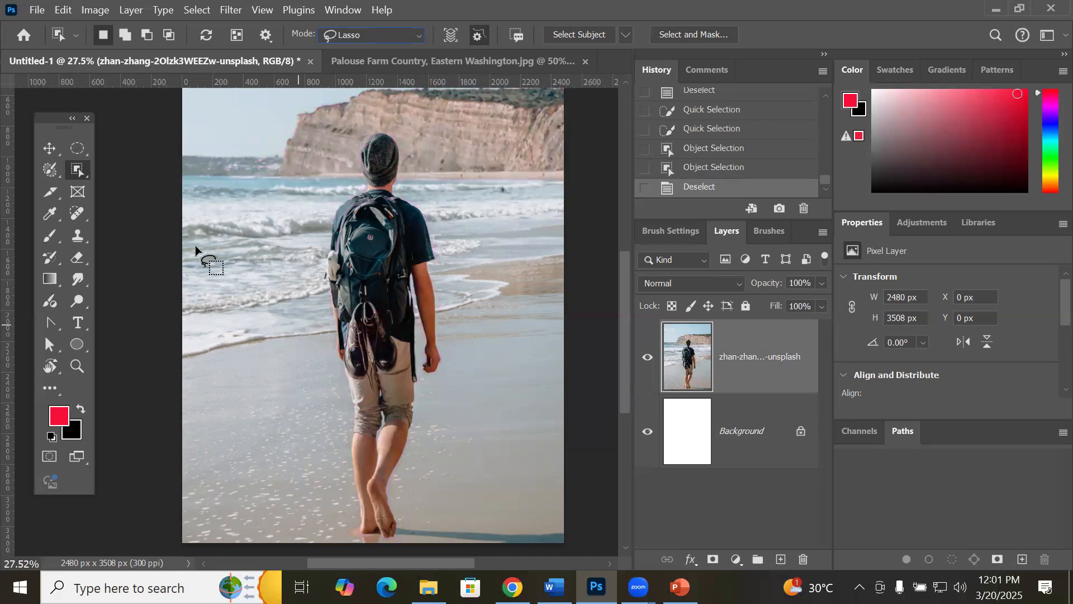
left_click(78, 144)
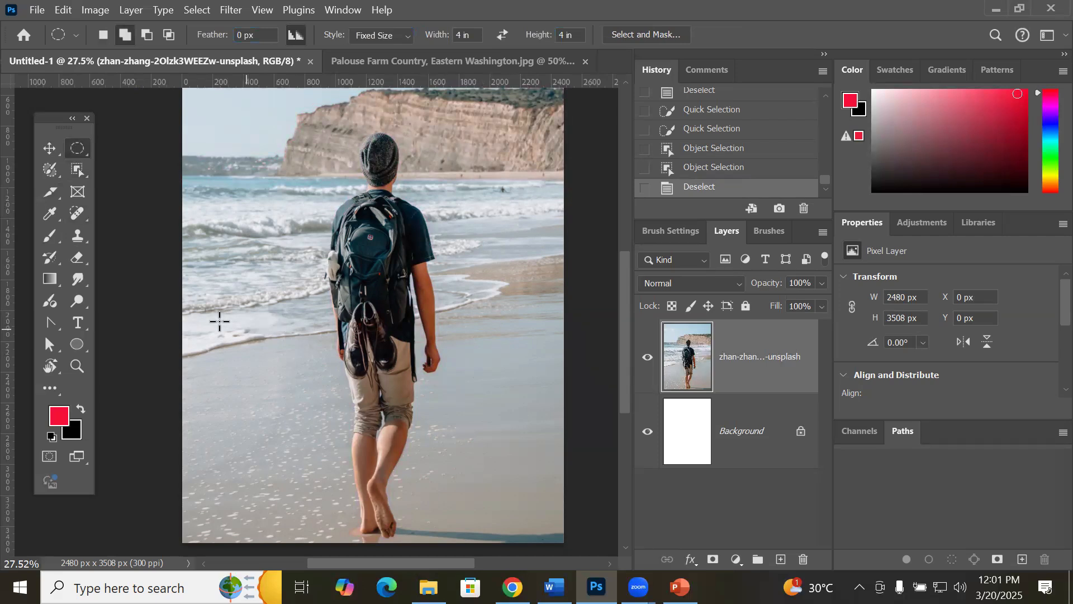
left_click(77, 170)
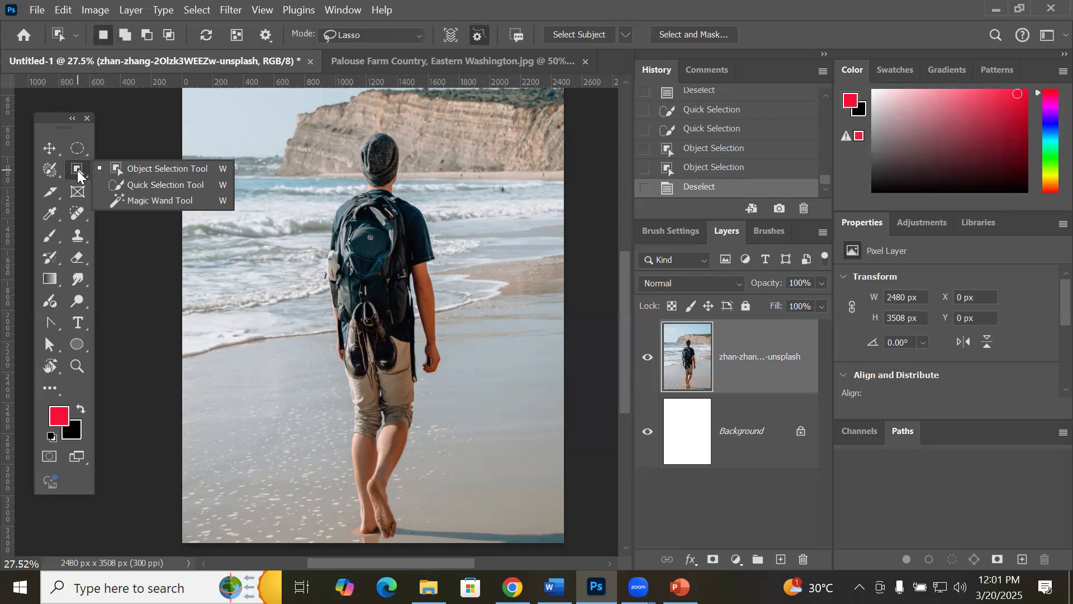
Step: Select the man with the backpack by boxing him with the Object Selection tool in Rectangle mode, and deselect him
left_click(163, 167)
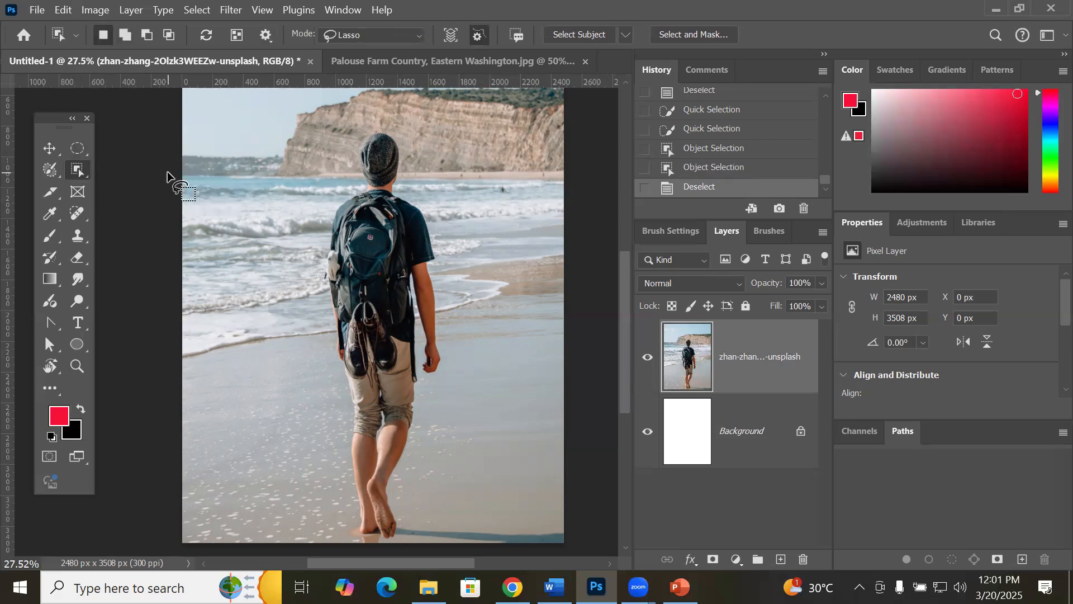
left_click(408, 30)
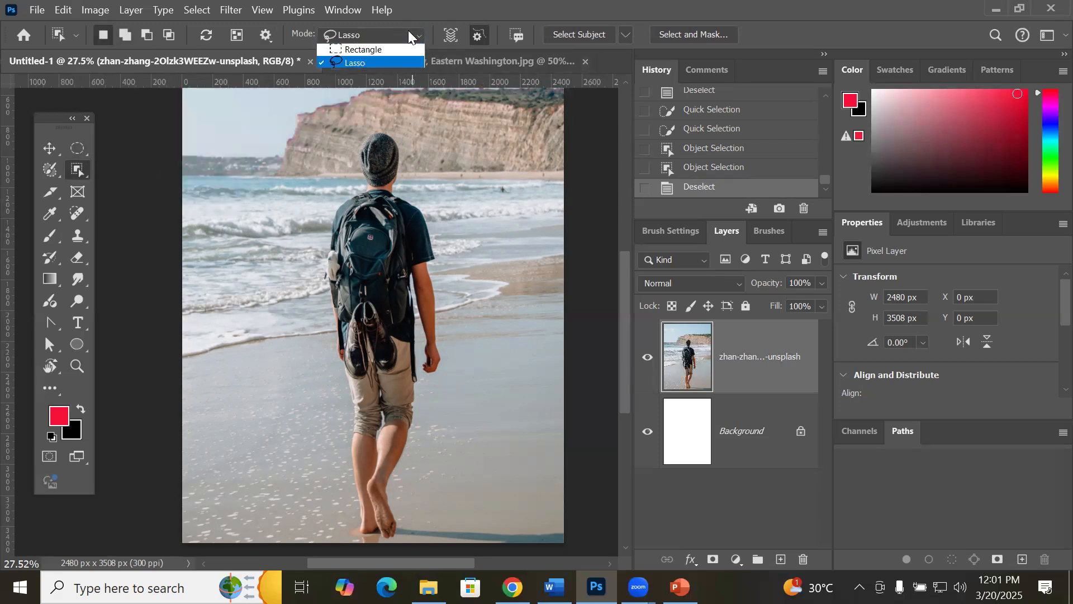
left_click(386, 50)
left_click_drag(311, 121, 420, 364)
left_click_drag(432, 439, 459, 541)
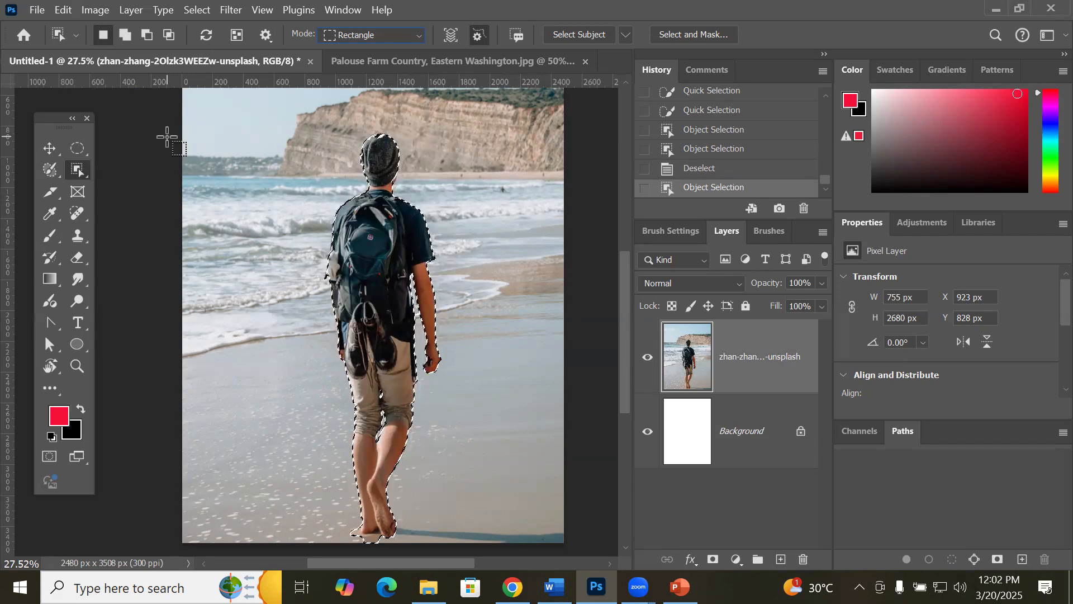
left_click(167, 136)
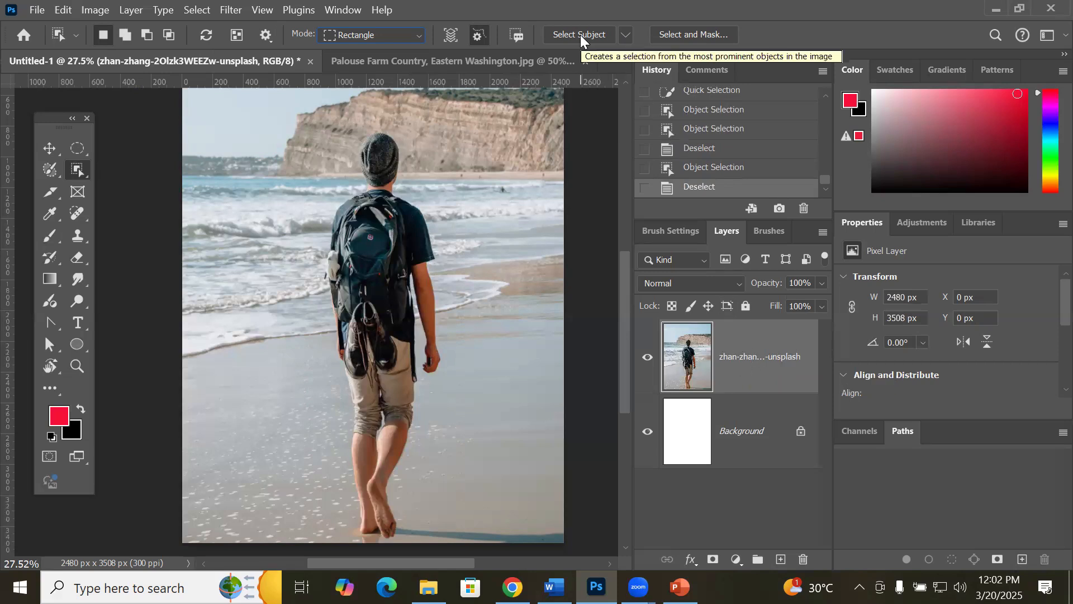
Step: Select the man in the beach photo automatically with Select Subject using on-device processing, and dismiss the workspace tip
left_click(626, 35)
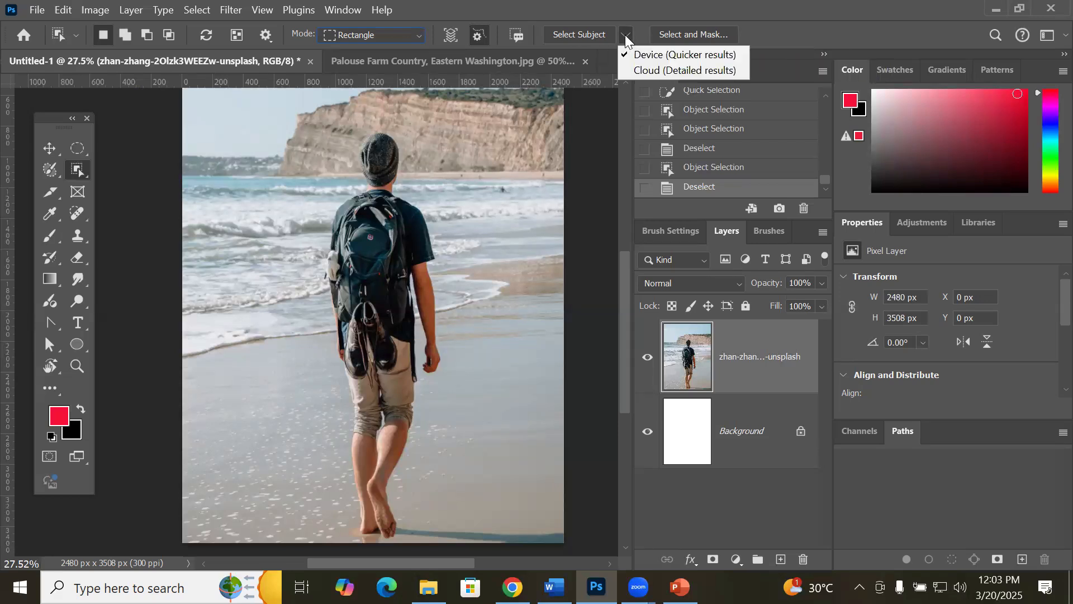
left_click(584, 34)
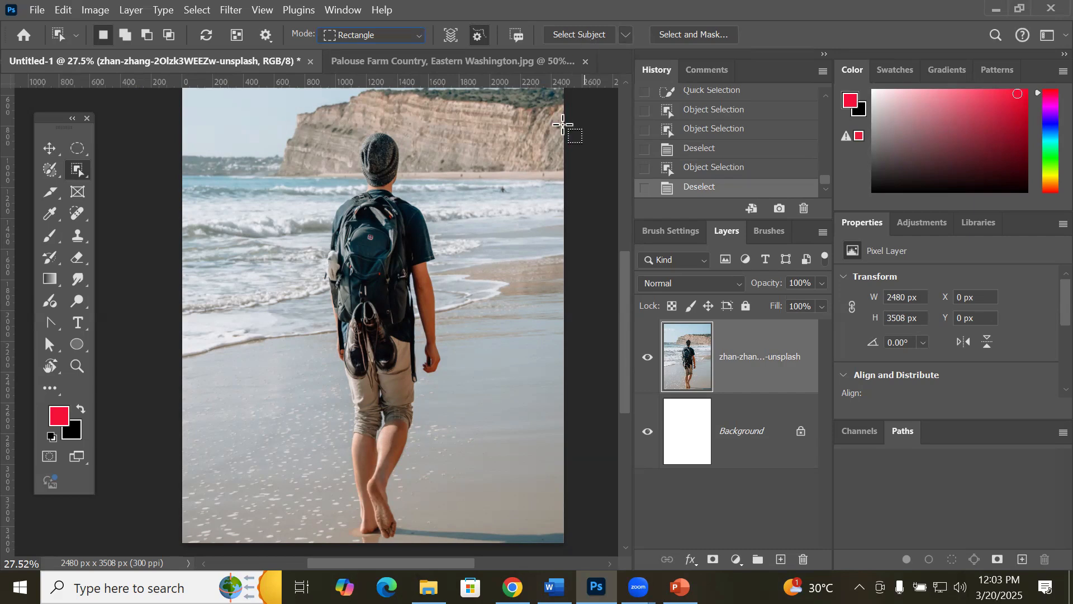
left_click(587, 31)
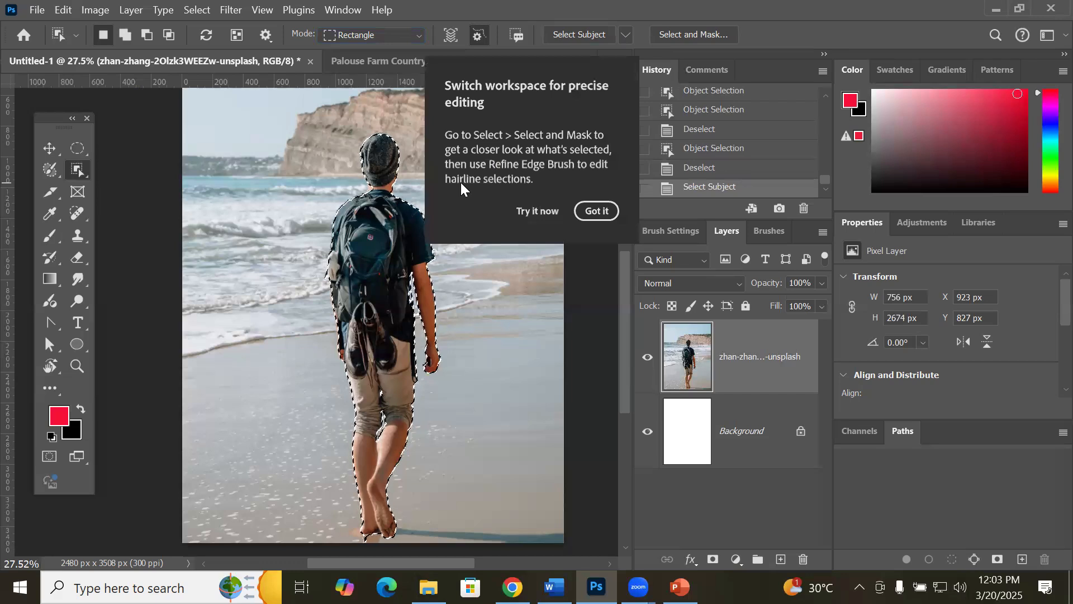
left_click(592, 212)
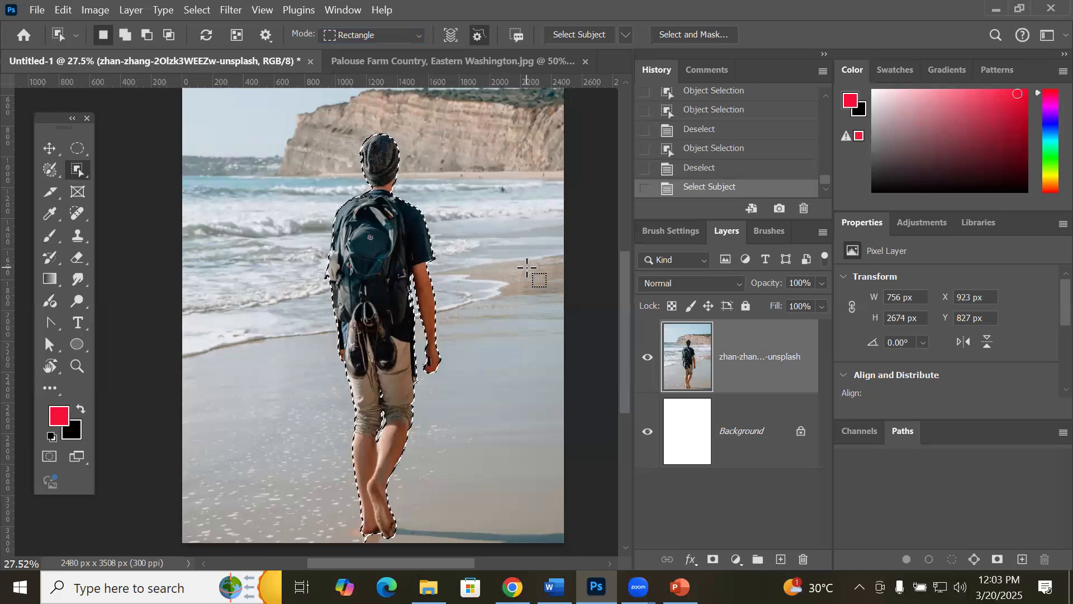
Step: Move the selected man into the Palouse Farm Country photo at its left edge and add a duplicate of him on the right side
left_click(53, 150)
left_click_drag(366, 268, 181, 392)
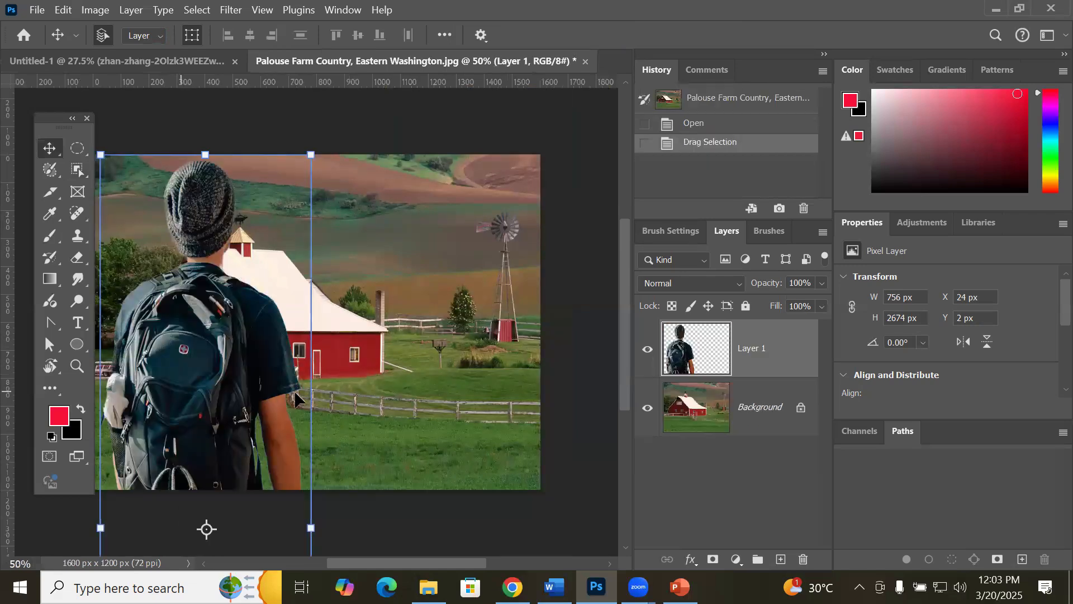
left_click_drag(415, 376, 392, 338)
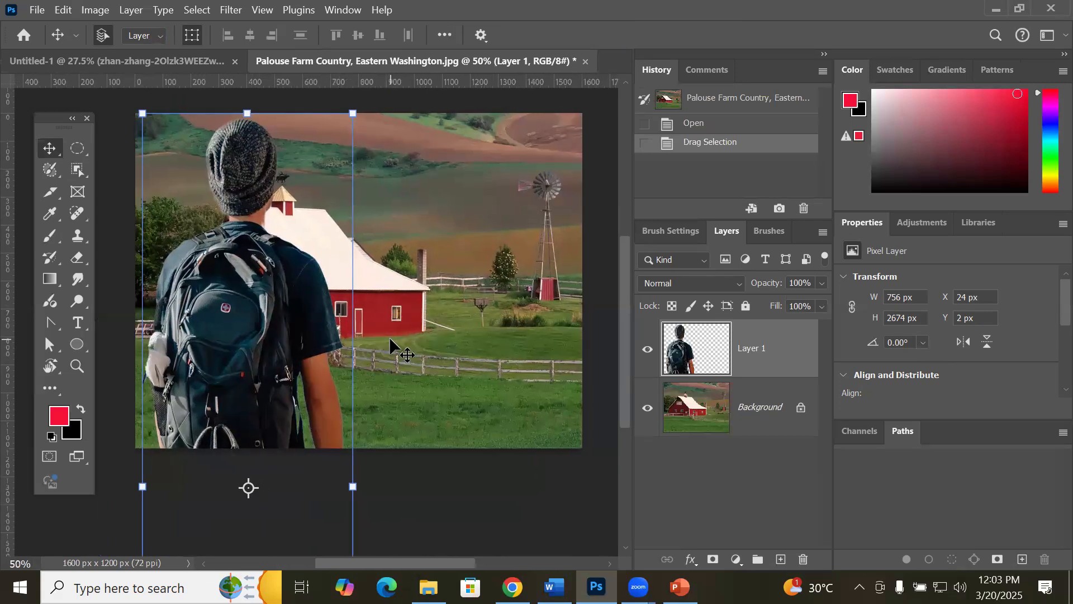
left_click_drag(213, 320, 484, 308)
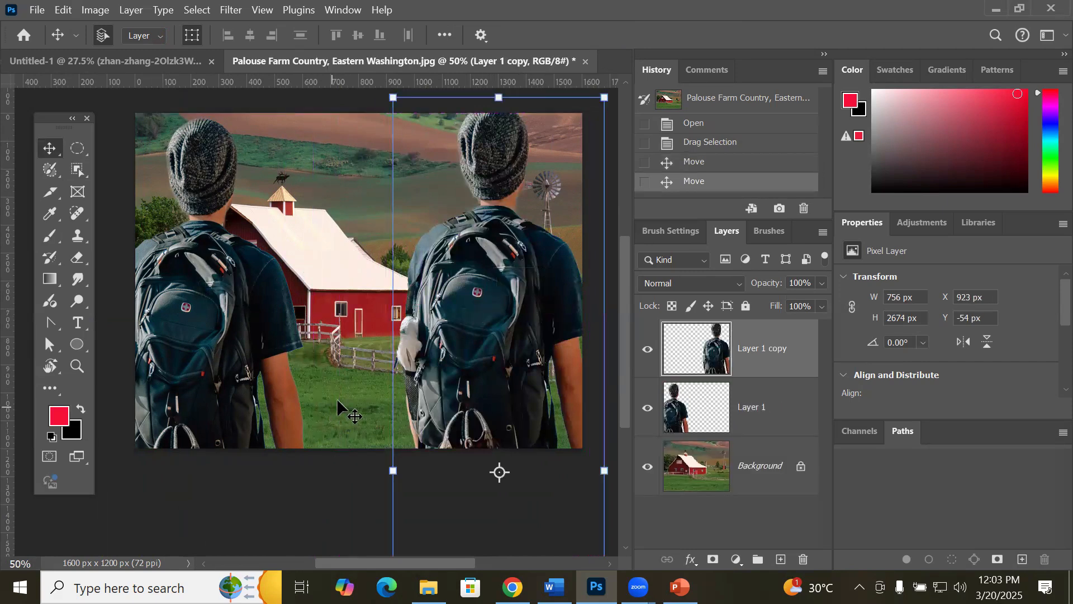
left_click(343, 445)
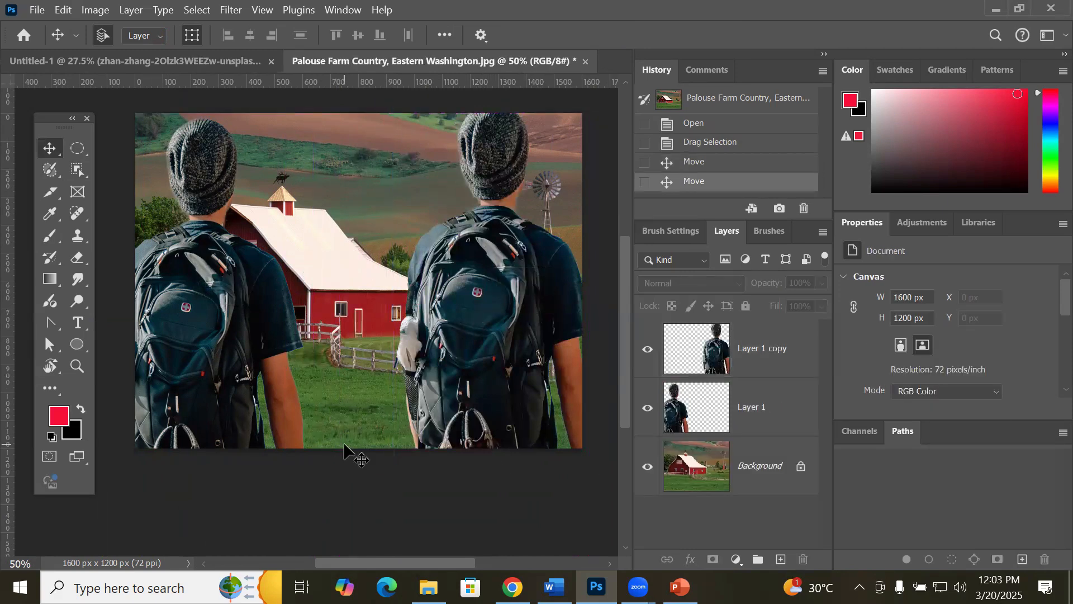
Step: Scale the duplicated man to about 39% and stand him on the grass between the barn and the windmill
left_click(464, 392)
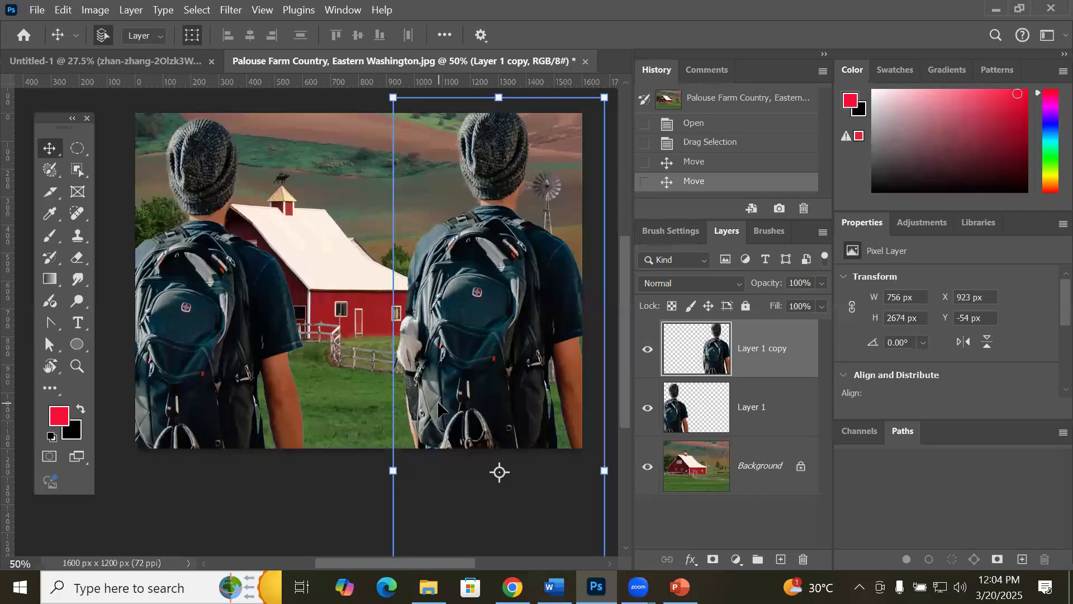
scroll(439, 408, "down", 6)
left_click_drag(386, 519, 423, 362)
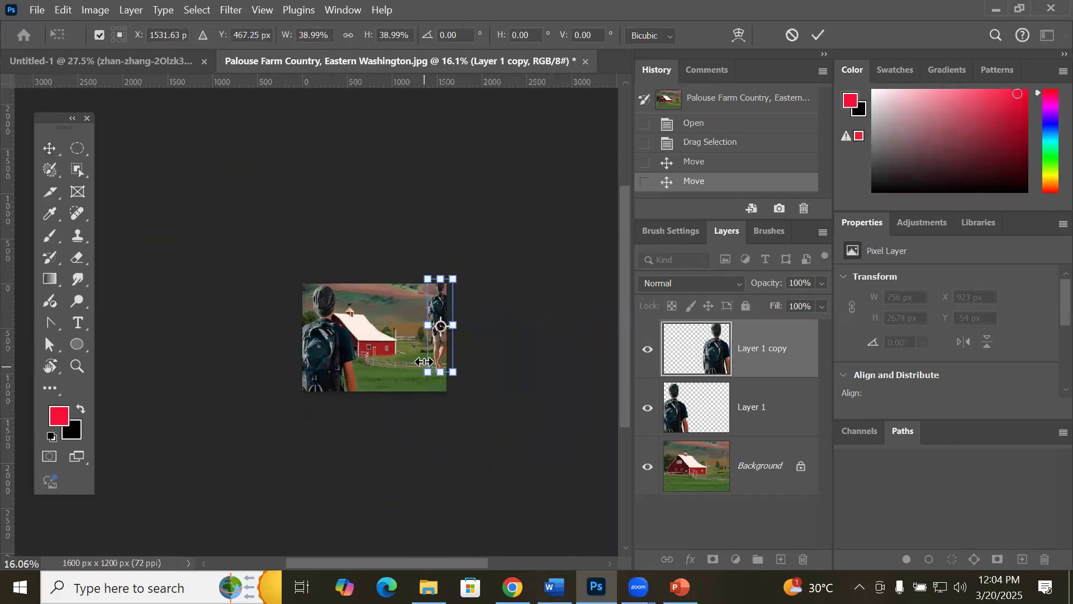
left_click_drag(445, 315, 411, 335)
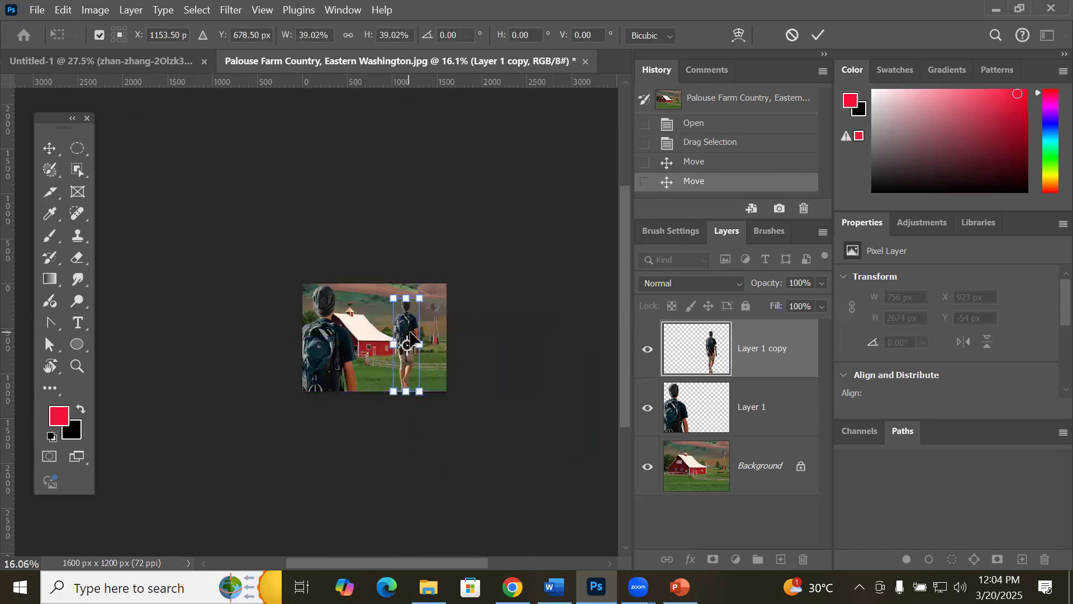
scroll(370, 294, "up", 5)
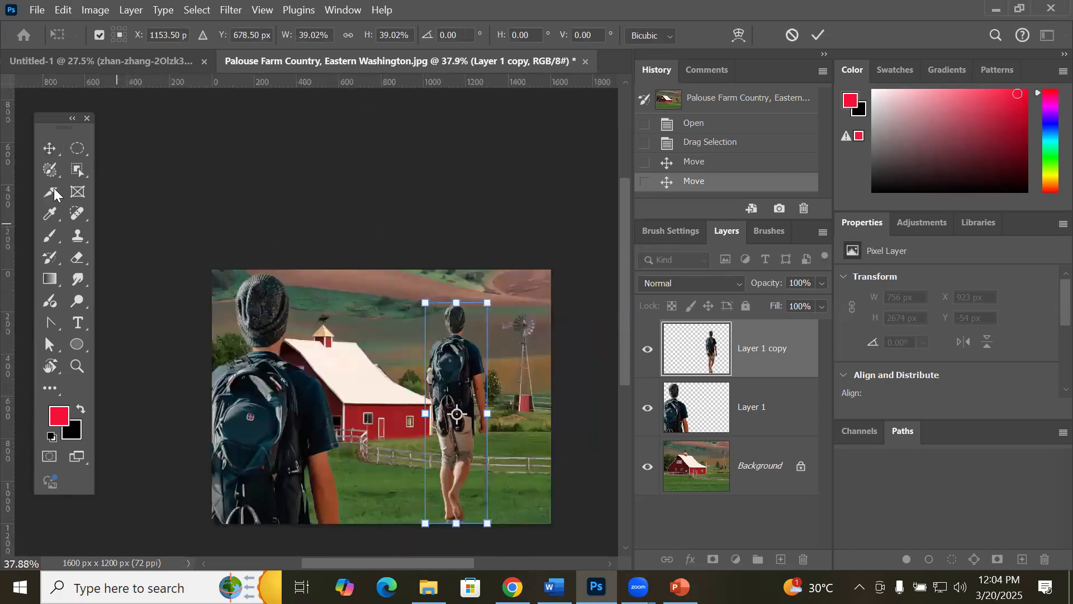
left_click(49, 148)
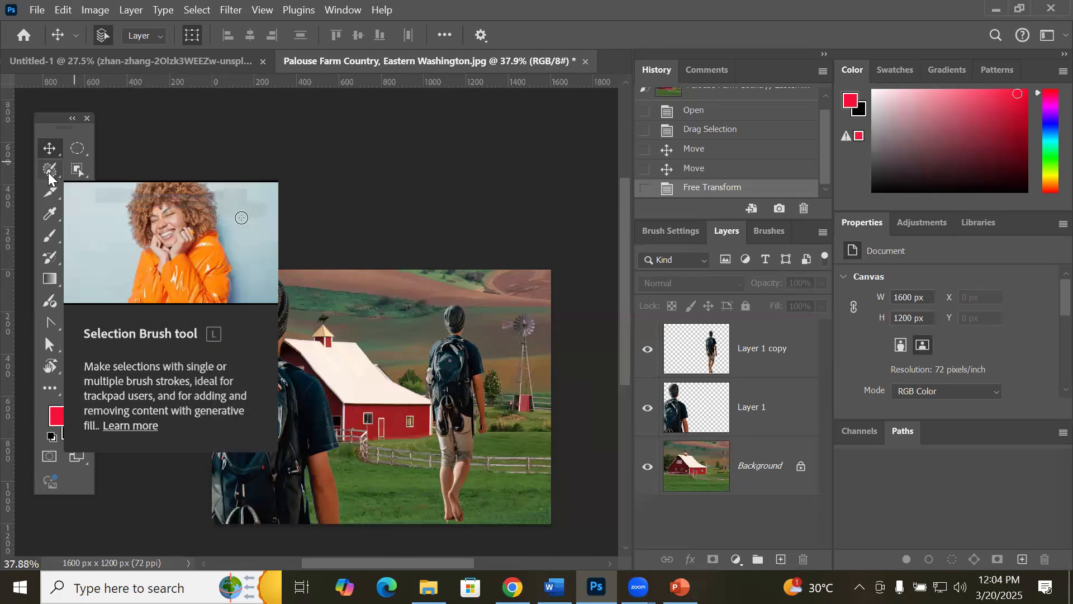
left_click(78, 147)
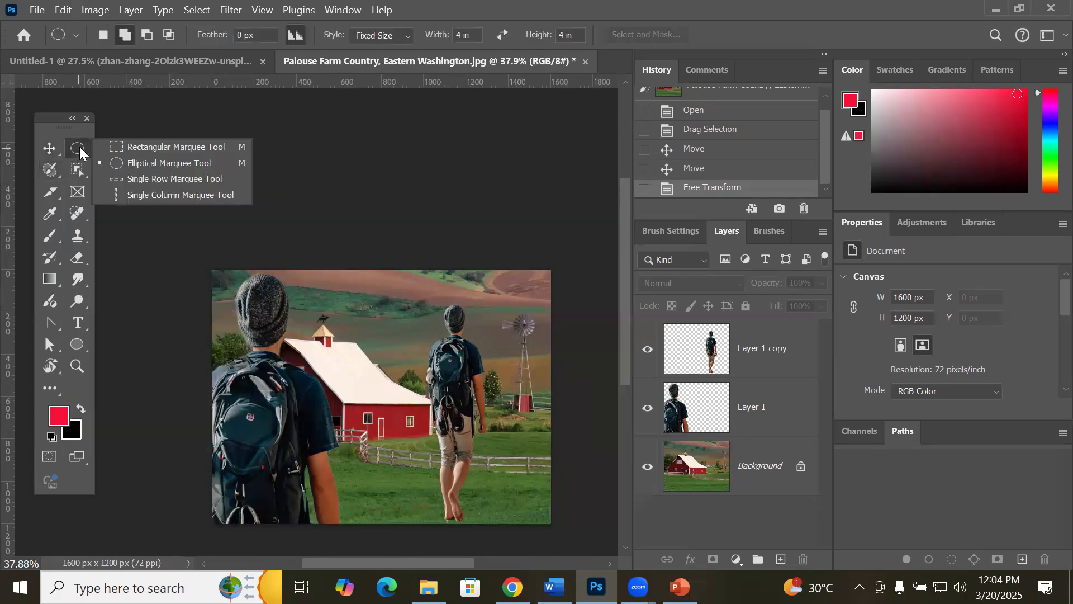
left_click(45, 168)
left_click(43, 169)
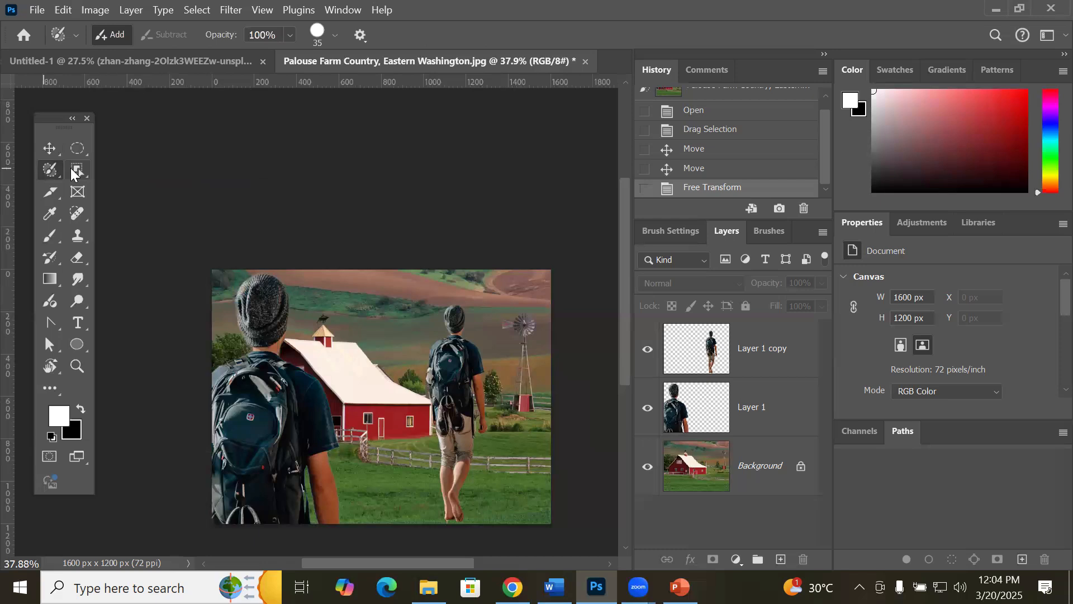
left_click(71, 169)
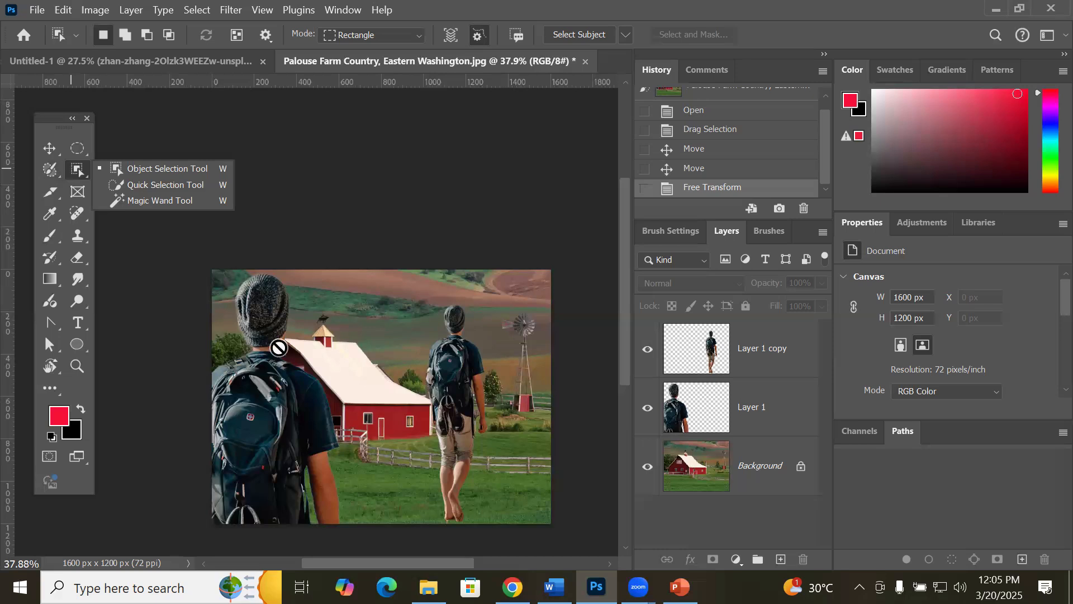
scroll(279, 347, "down", 2)
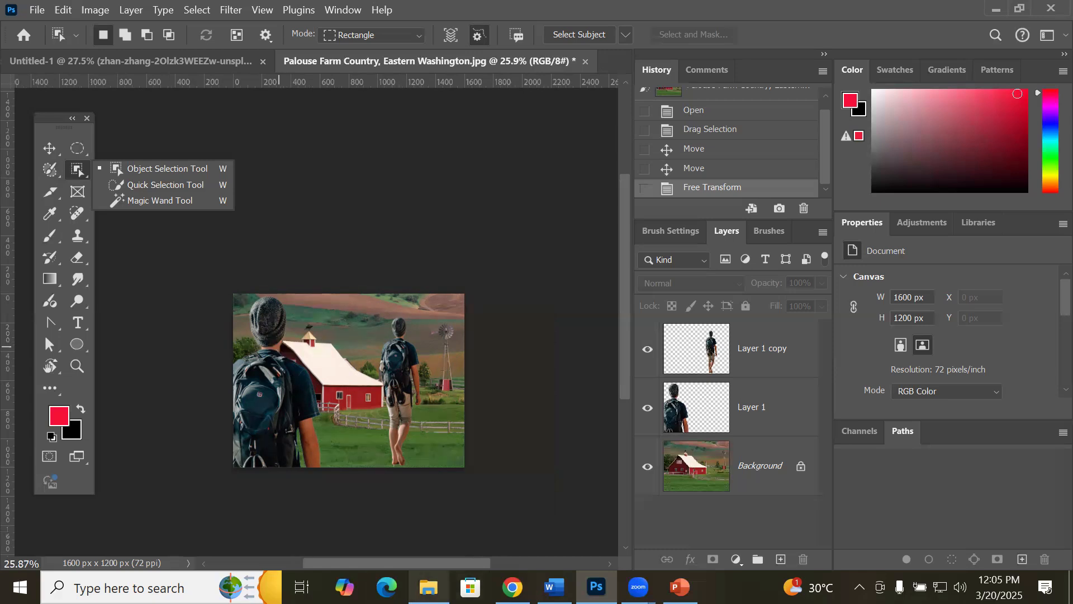
Step: Place the adjustment1 photo of the man in the hat from the Models image folder into the farm composite
left_click(428, 587)
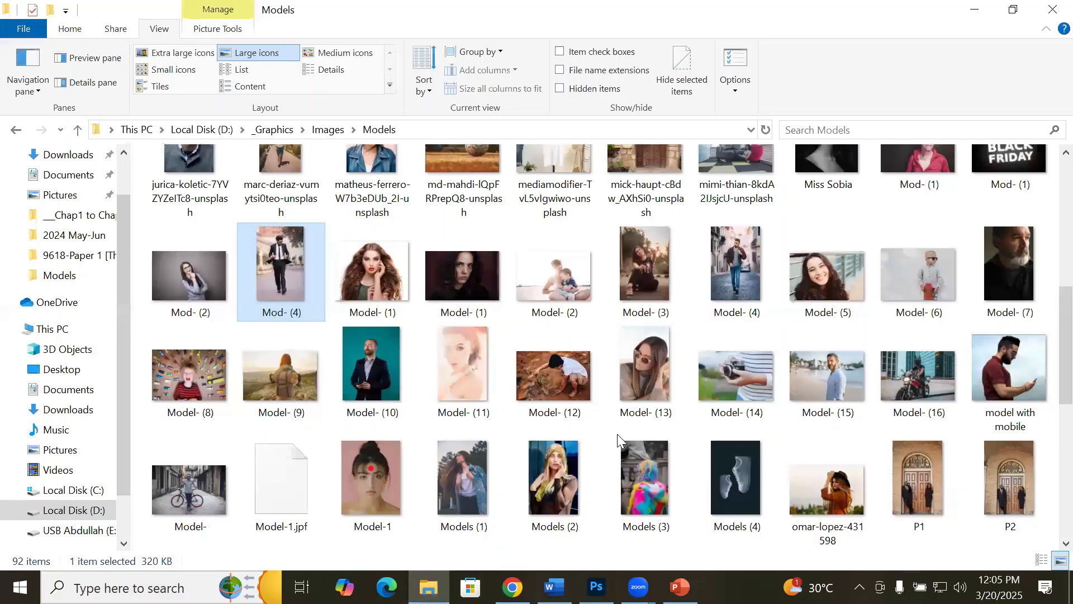
scroll(617, 434, "up", 5)
left_click(741, 178)
left_click_drag(725, 185, 596, 585)
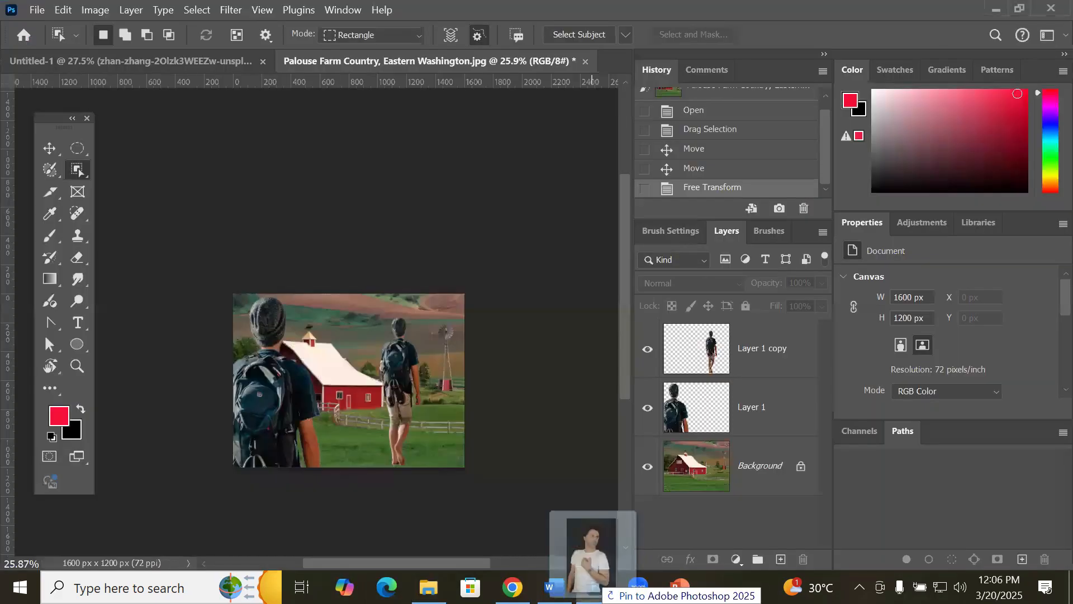
left_click_drag(604, 491, 573, 53)
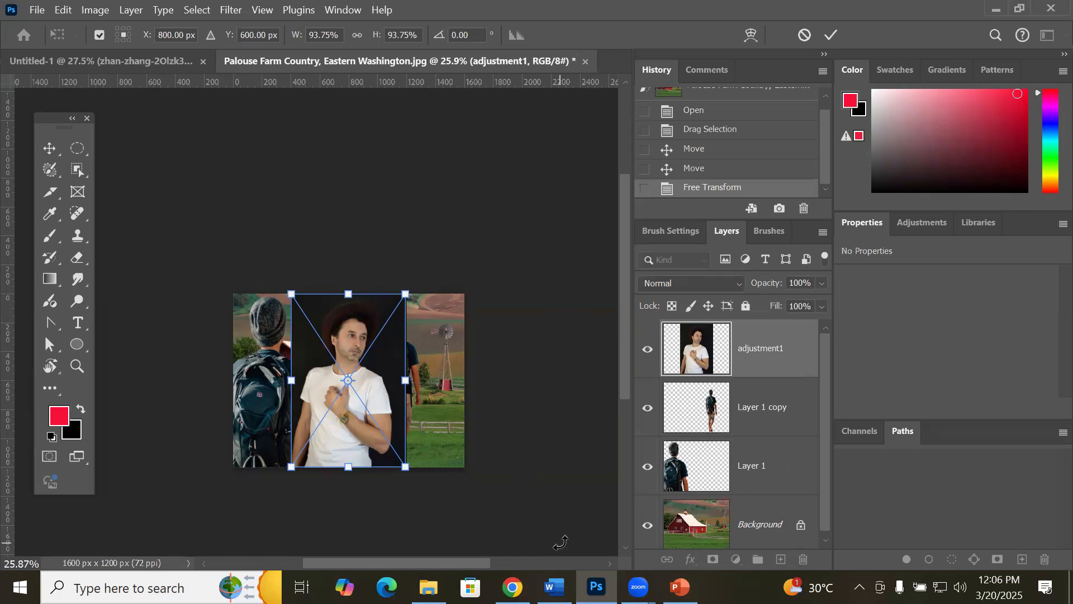
Step: Close the farm composite and the Untitled-1 beach document without saving their changes, accepting the pending photo placement
left_click(33, 11)
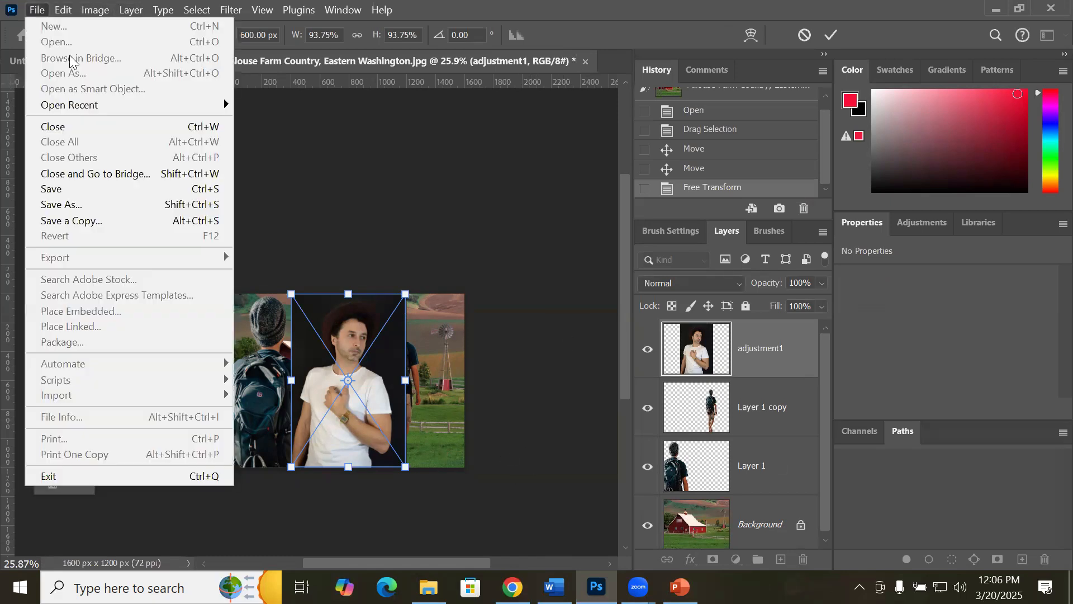
left_click(104, 128)
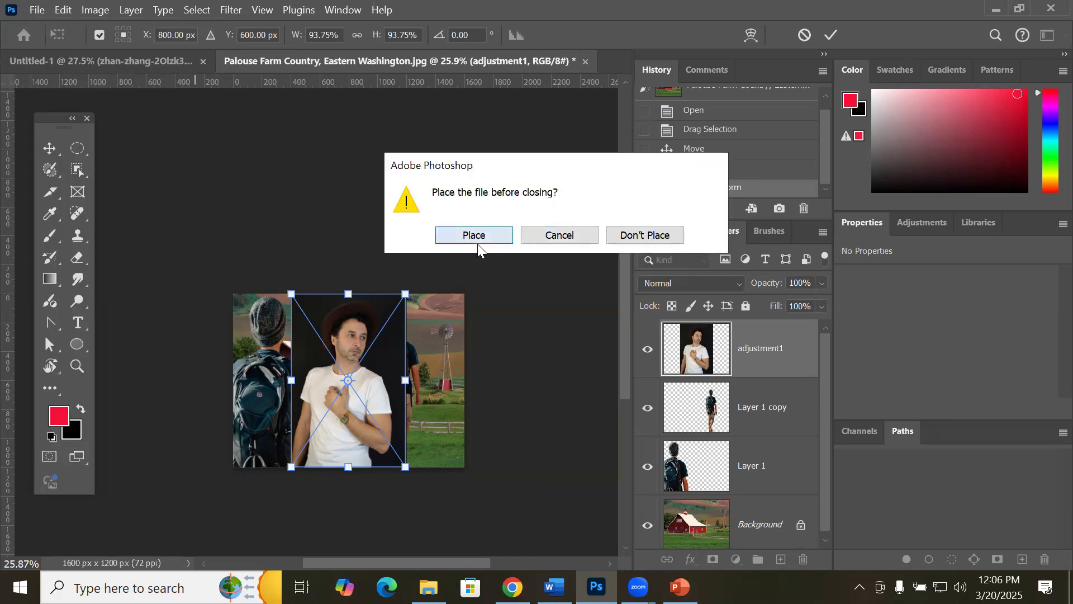
key("Return")
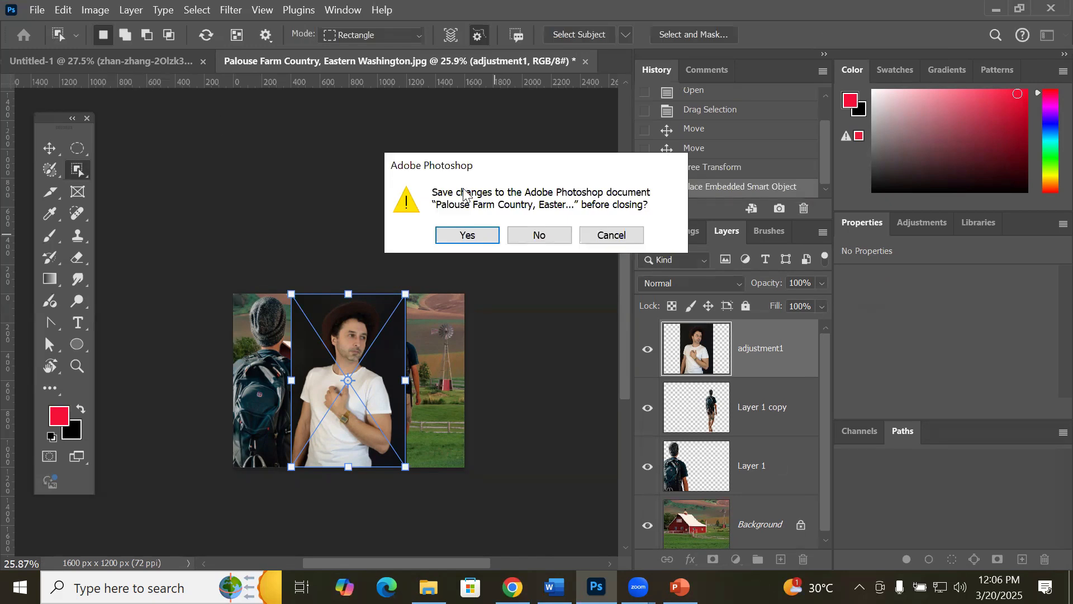
left_click(539, 234)
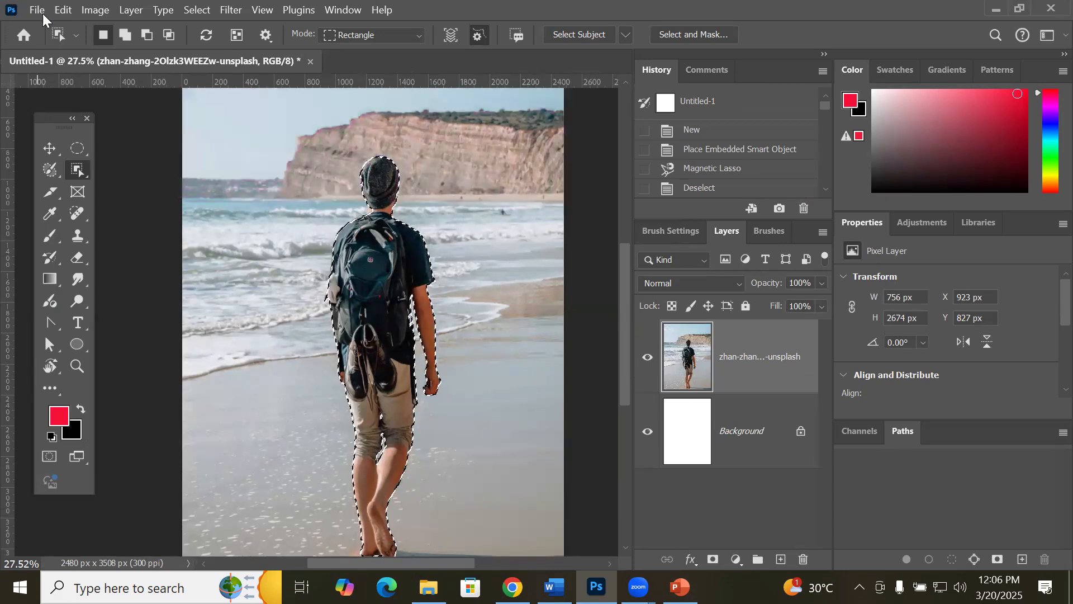
left_click(37, 11)
left_click(80, 144)
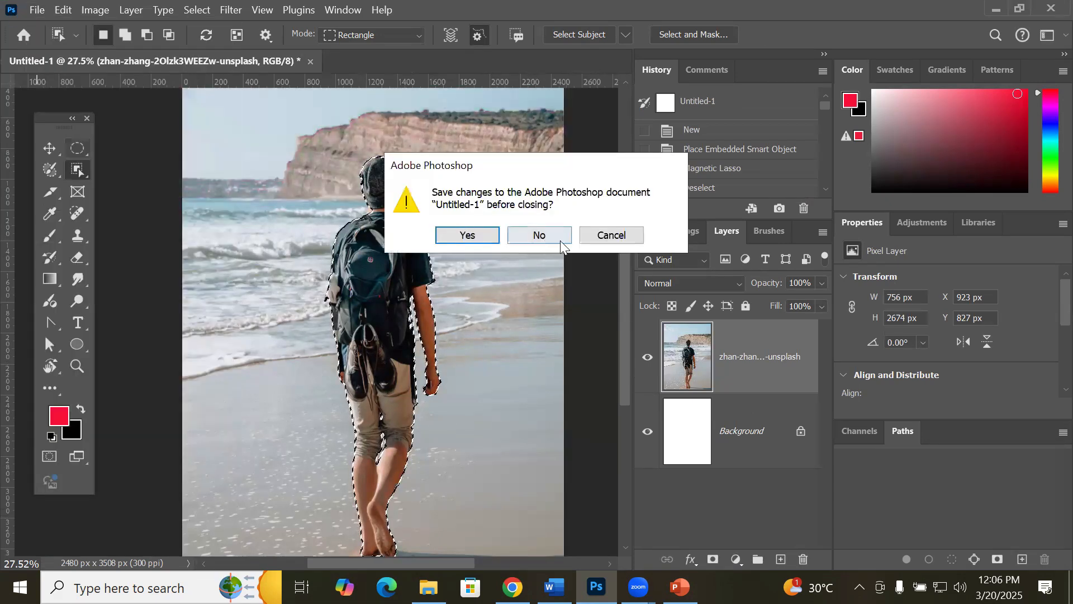
left_click(561, 237)
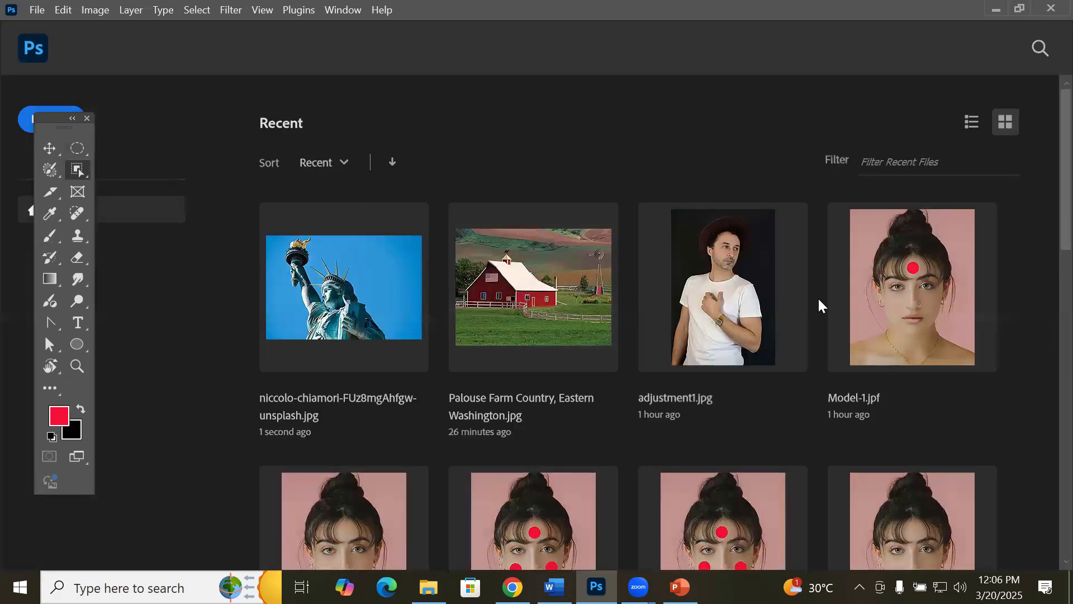
Step: Open adjustment1.jpg from the recent files and unlock its Background as a regular layer
left_click(738, 296)
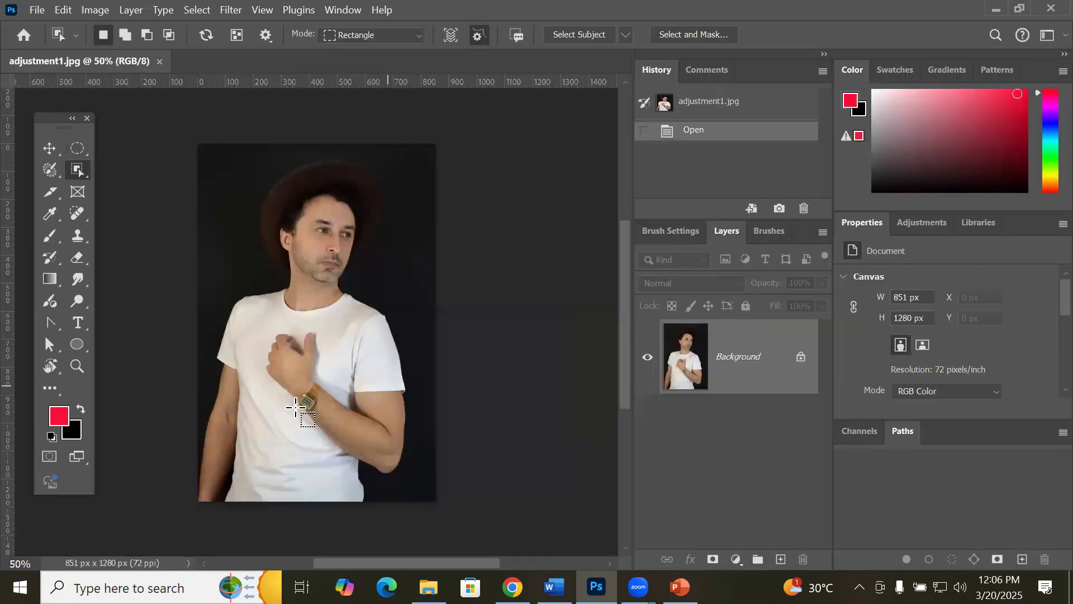
scroll(305, 440, "up", 2)
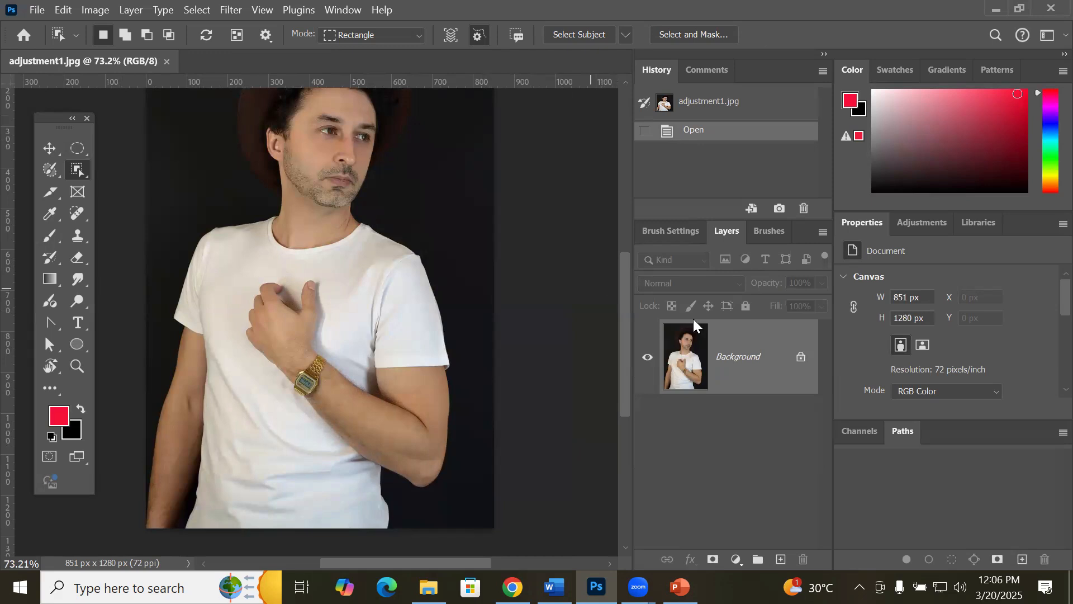
left_click(801, 356)
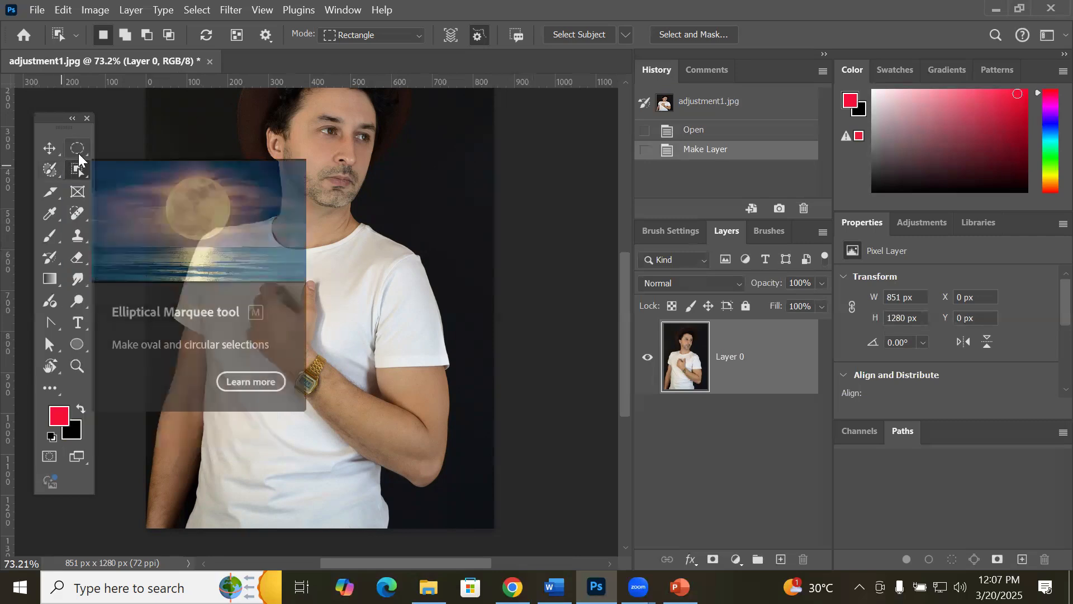
left_click(78, 153)
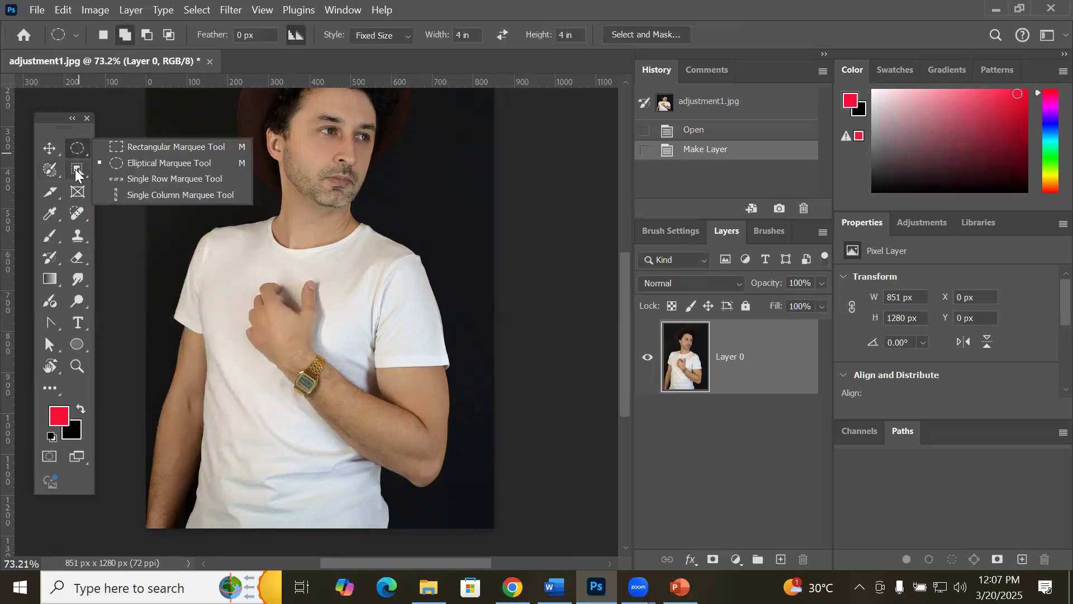
left_click(76, 169)
left_click(81, 168)
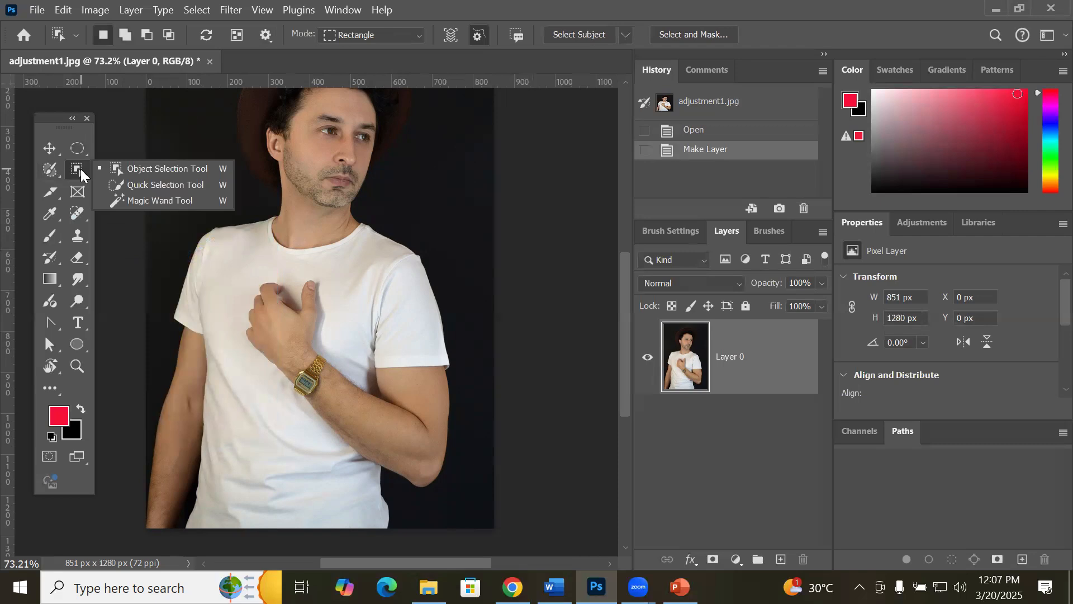
Step: Select the white T-shirt with the Magic Wand, adding the shaded fabric along its lower side
left_click(150, 200)
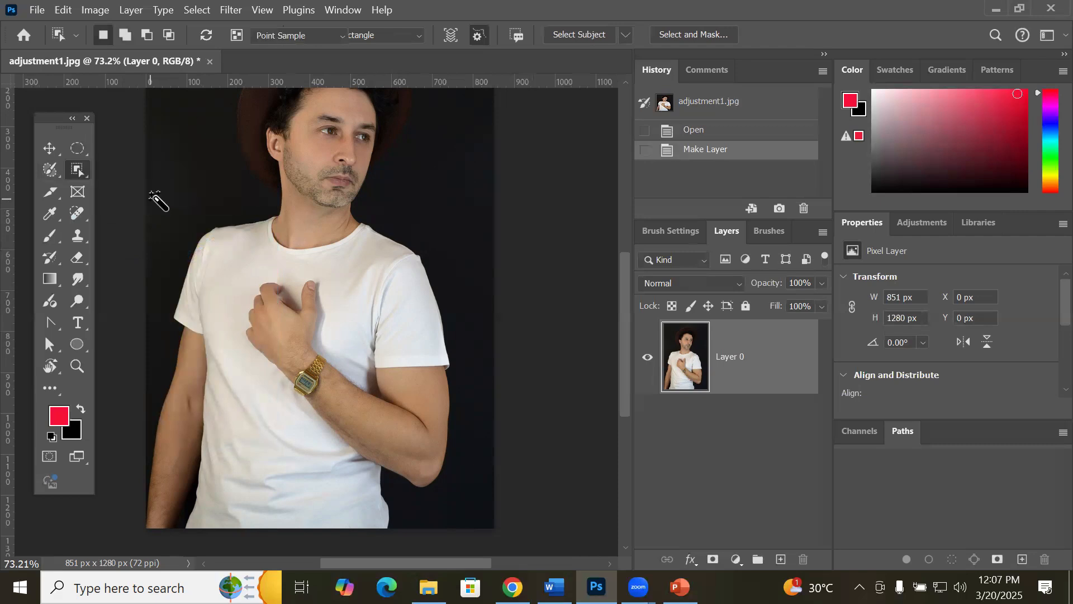
left_click(360, 305)
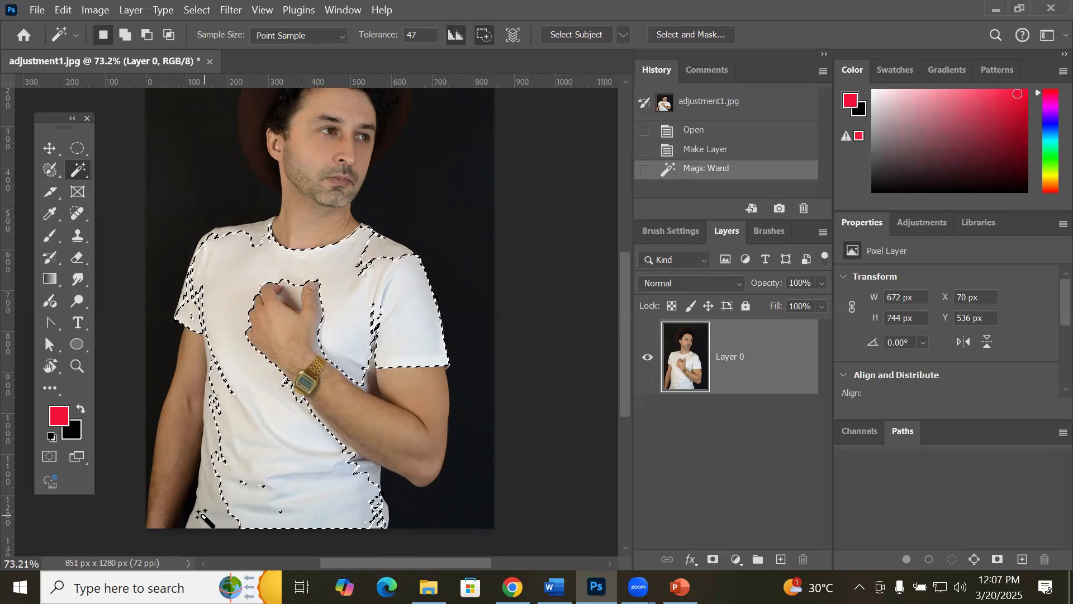
scroll(197, 523, "up", 3)
scroll(199, 522, "up", 2)
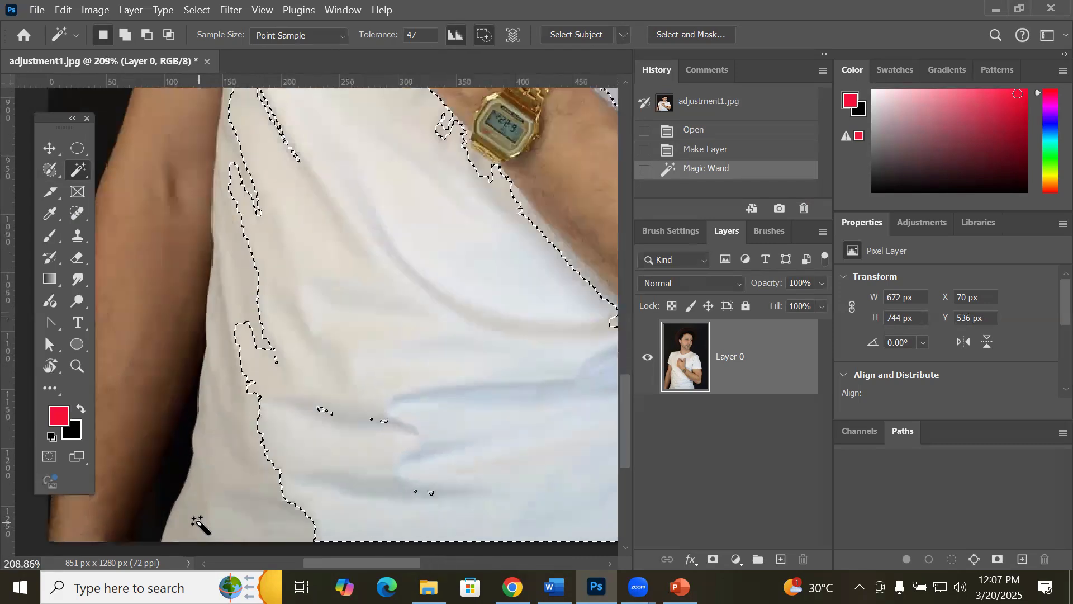
scroll(313, 447, "up", 2)
scroll(239, 372, "right", 1)
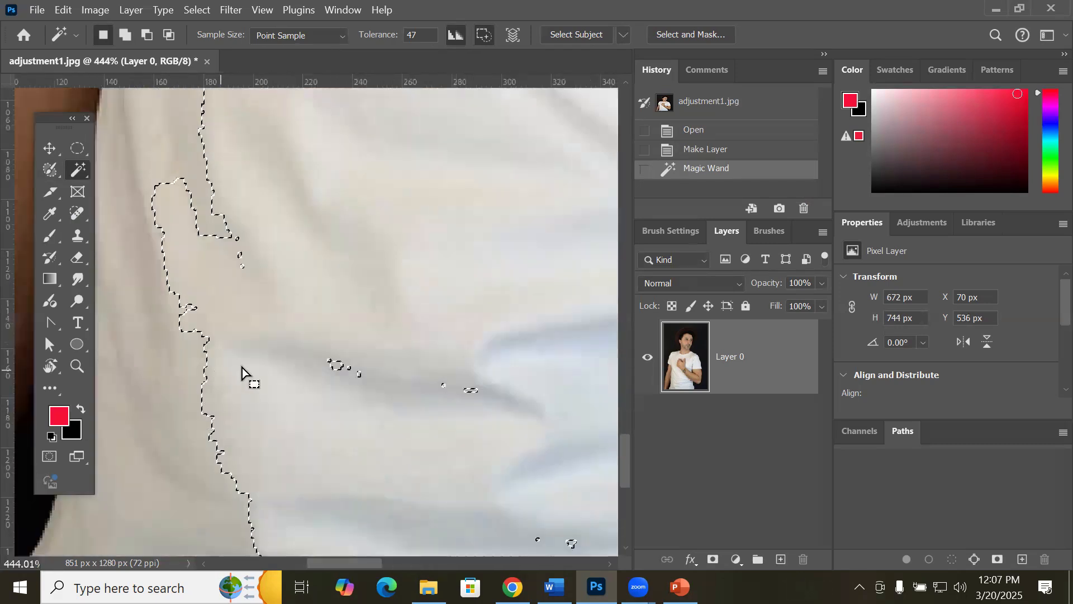
scroll(151, 444, "right", 1)
scroll(165, 447, "down", 3)
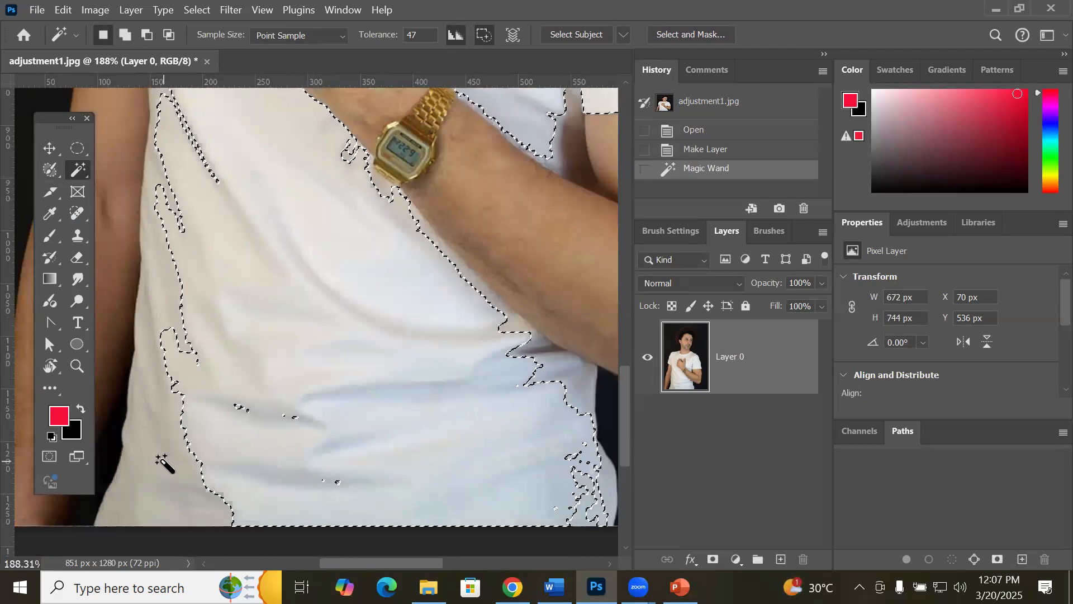
left_click(164, 462, "shift")
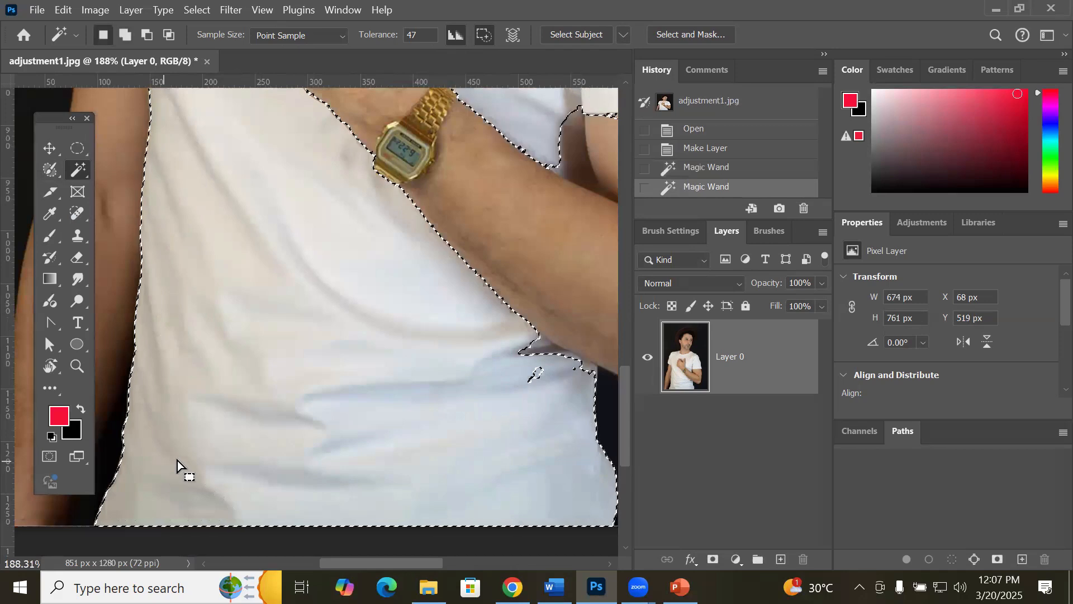
Step: Extend the T-shirt selection into the shadow between the index finger and thumb and the shading beside the wrist
scroll(351, 395, "down", 2)
scroll(351, 395, "down", 5)
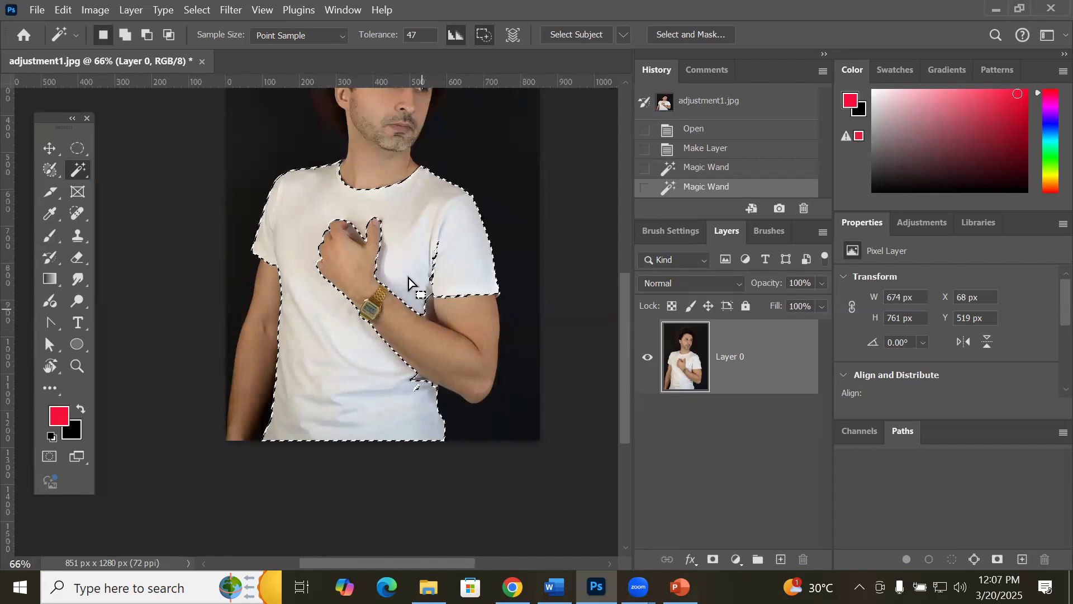
scroll(349, 257, "up", 6)
scroll(349, 260, "up", 6)
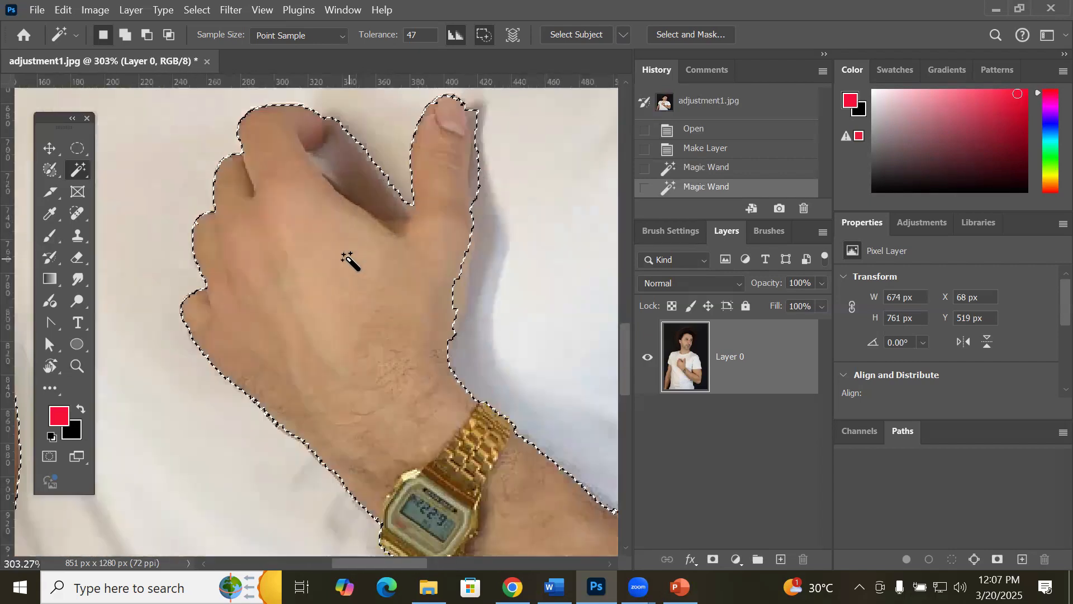
left_click(383, 168, "shift")
left_click(521, 404, "shift")
scroll(525, 394, "down", 1)
scroll(525, 393, "down", 1)
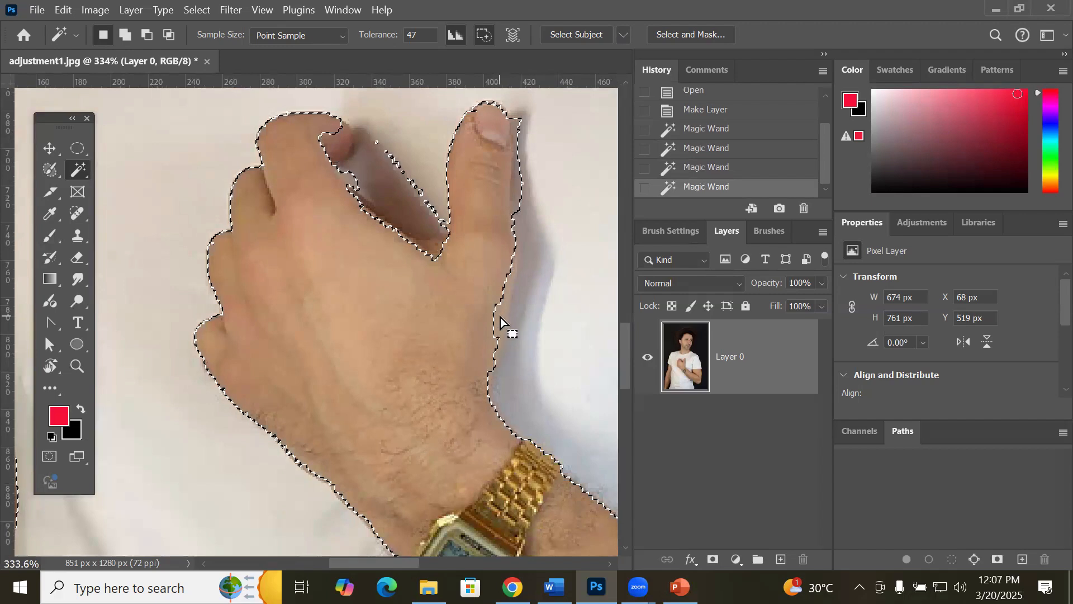
scroll(514, 316, "up", 1)
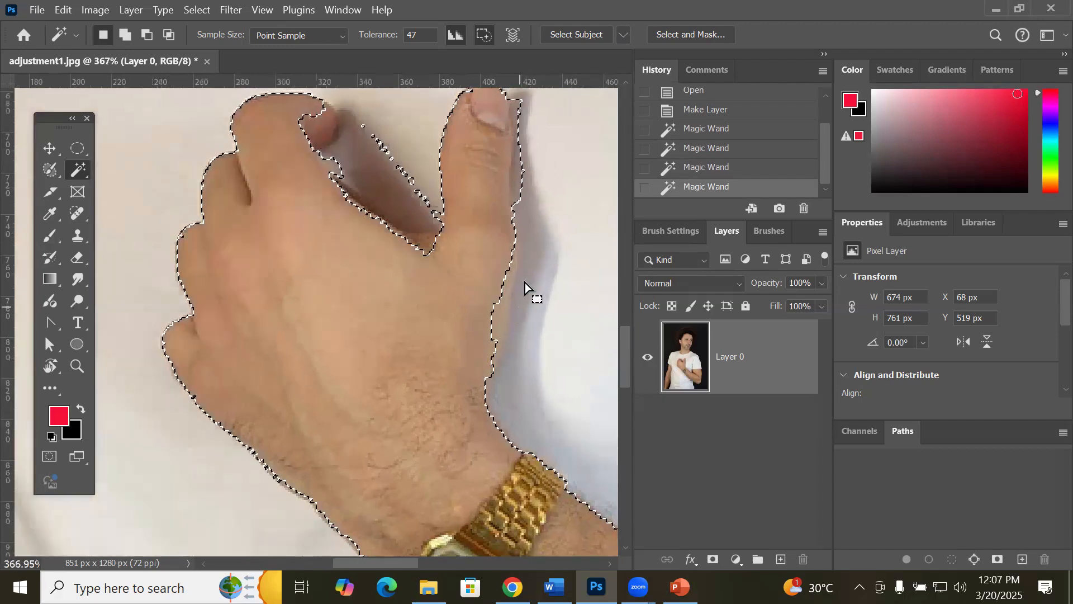
Step: Add the thumb edge and the rest of the hand to the Magic Wand selection using Add to Selection
left_click(516, 185, "shift")
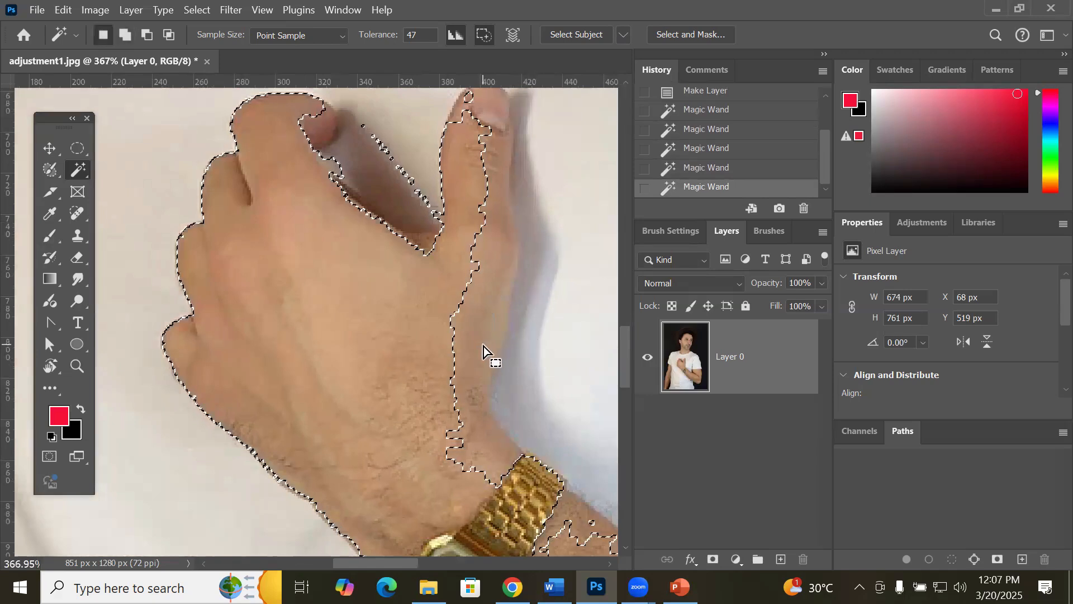
left_click(125, 35)
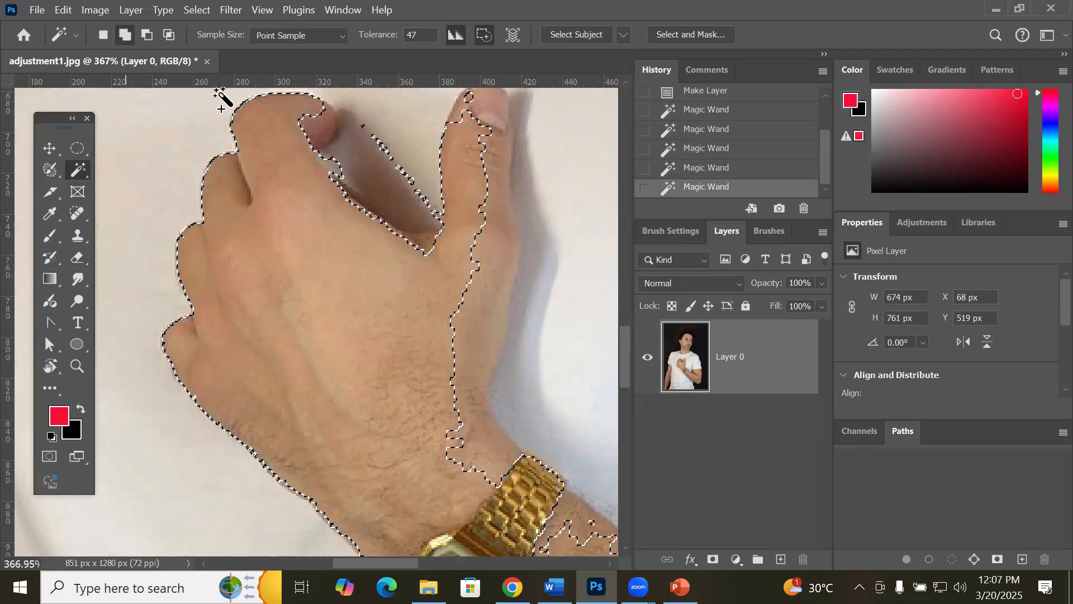
left_click(489, 291)
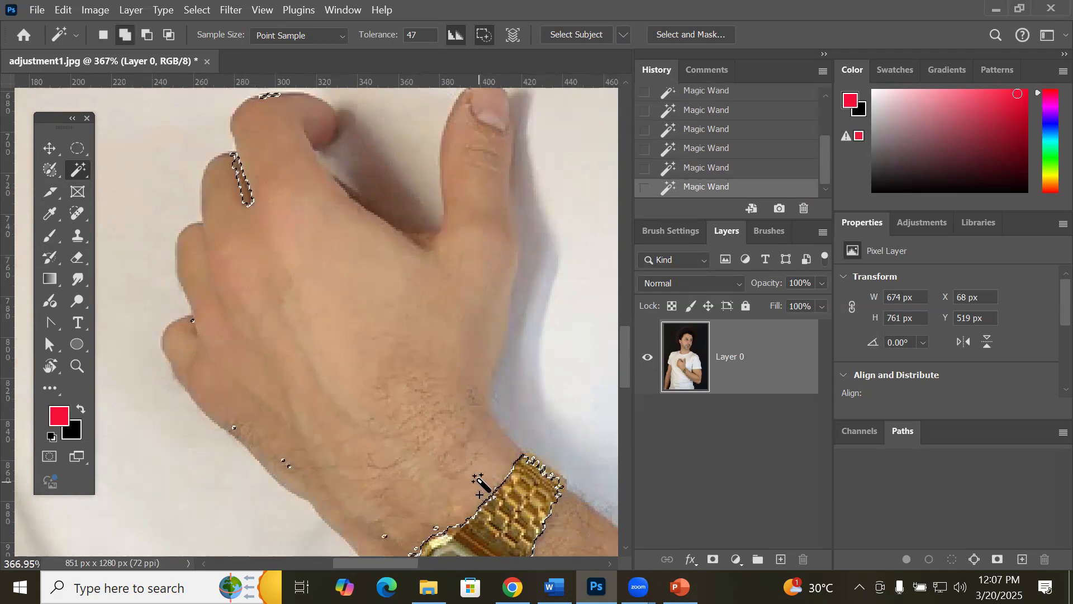
scroll(481, 481, "down", 5)
scroll(481, 482, "down", 3)
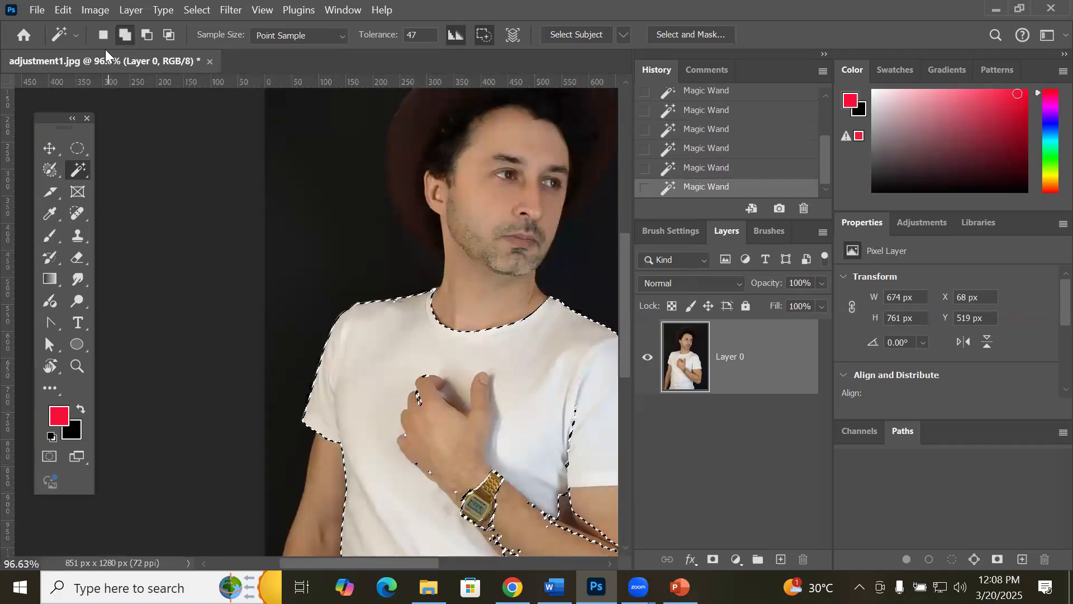
Step: Subtract the hand and forearm skin from the T-shirt selection with the Magic Wand
left_click(145, 37)
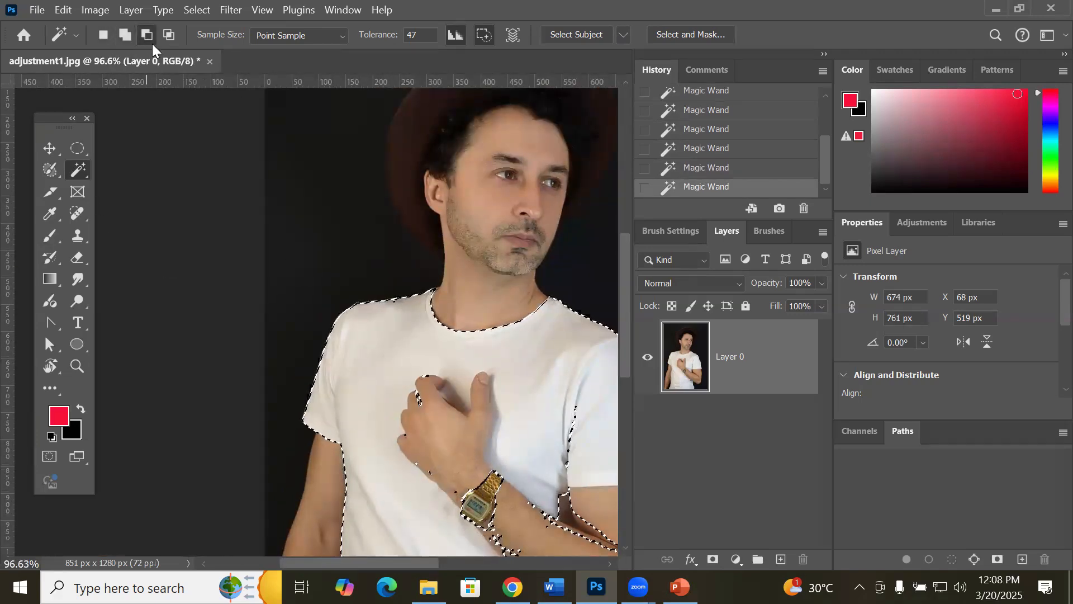
left_click(453, 444)
left_click(522, 521)
scroll(522, 521, "down", 5)
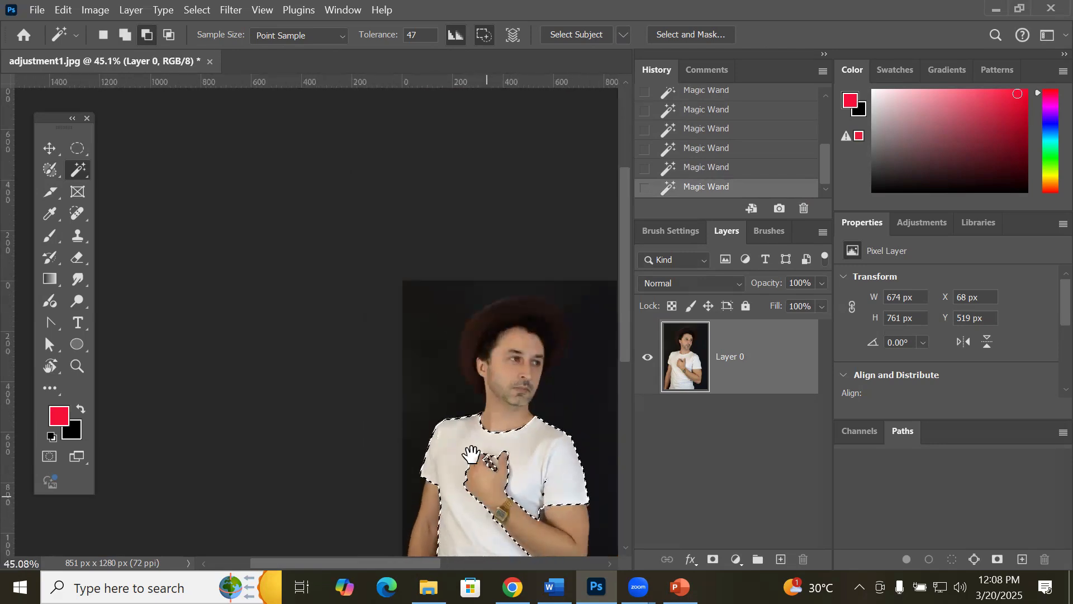
left_click_drag(482, 476, 373, 284)
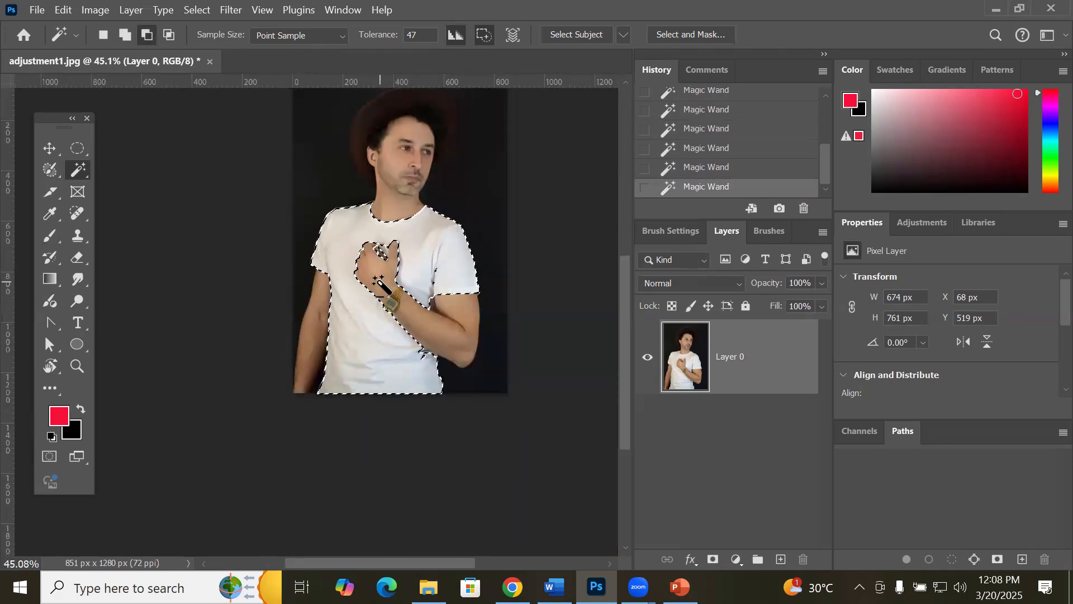
scroll(378, 281, "up", 1)
scroll(445, 204, "up", 2)
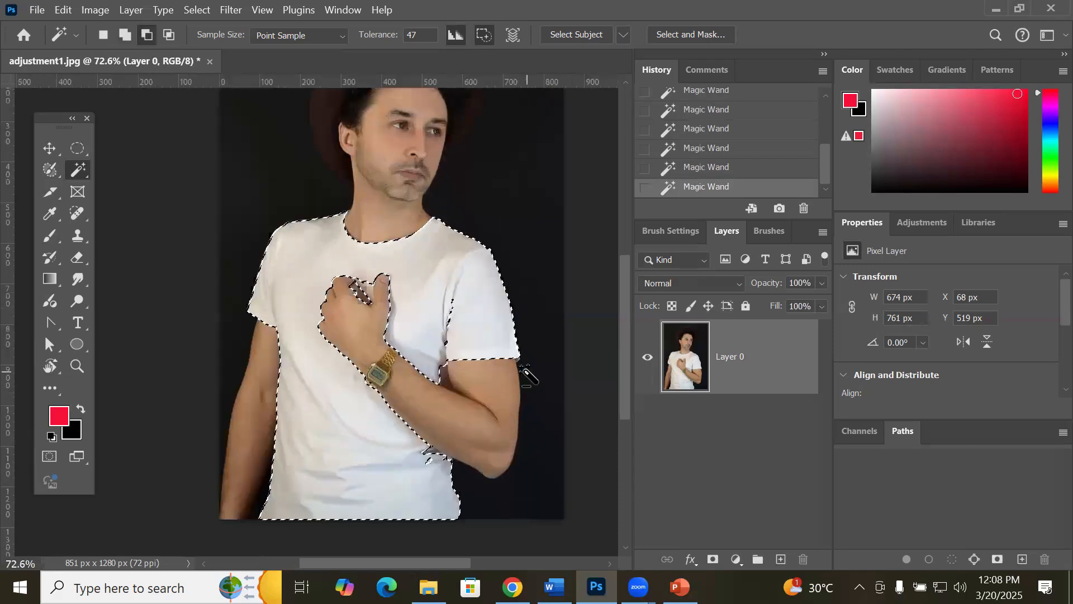
Step: Refine the selection around the gap between the index finger and thumb by adding shirt shadow and subtracting skin
scroll(425, 316, "up", 4)
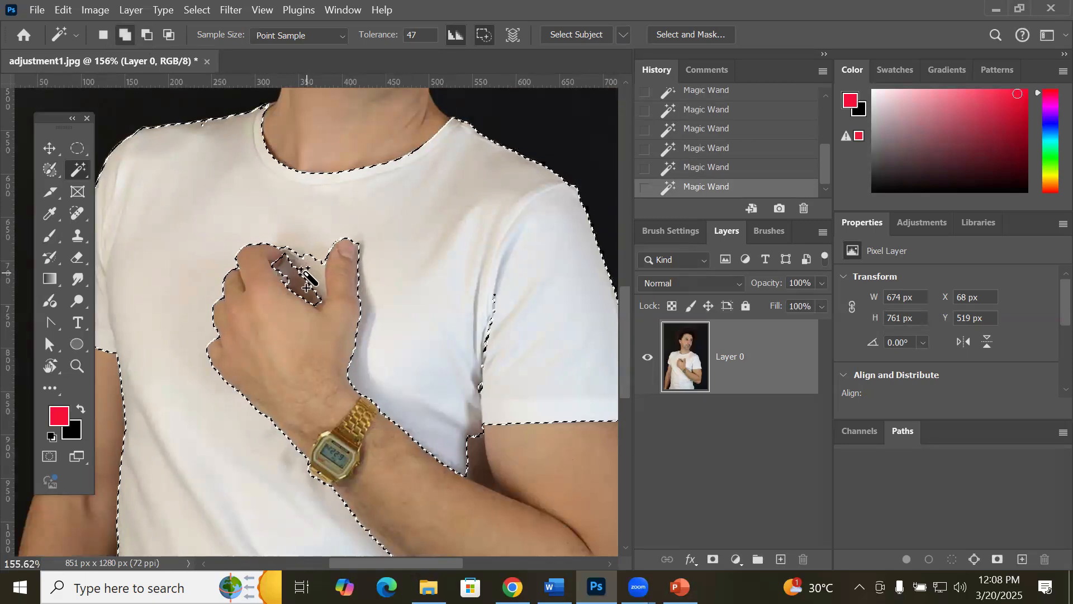
left_click(311, 270)
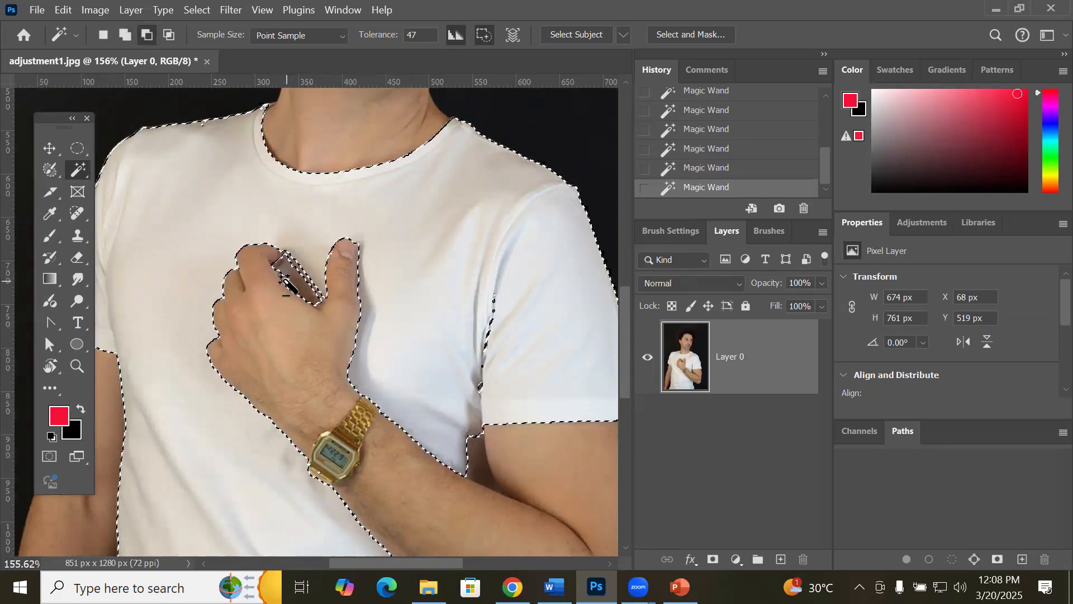
key("shift")
left_click(270, 253, "alt")
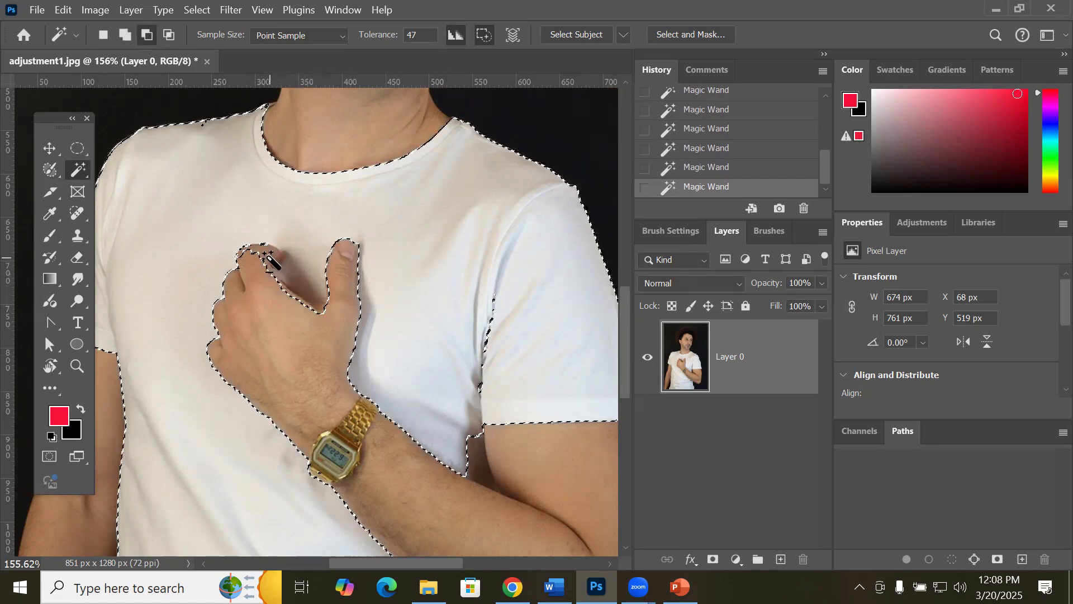
left_click(263, 257, "alt")
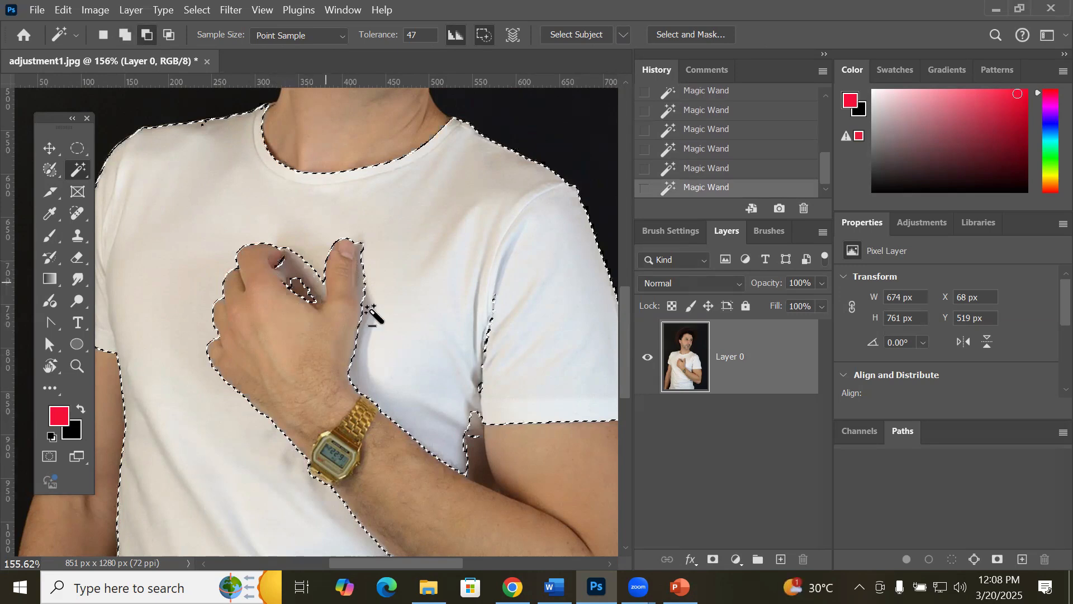
scroll(385, 325, "down", 5)
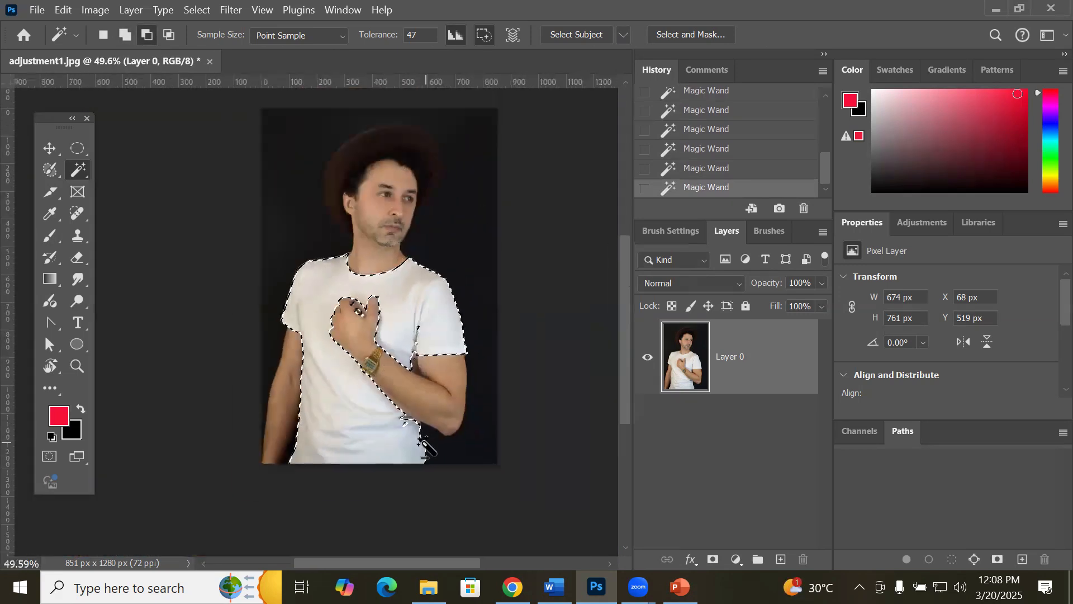
scroll(419, 391, "up", 2)
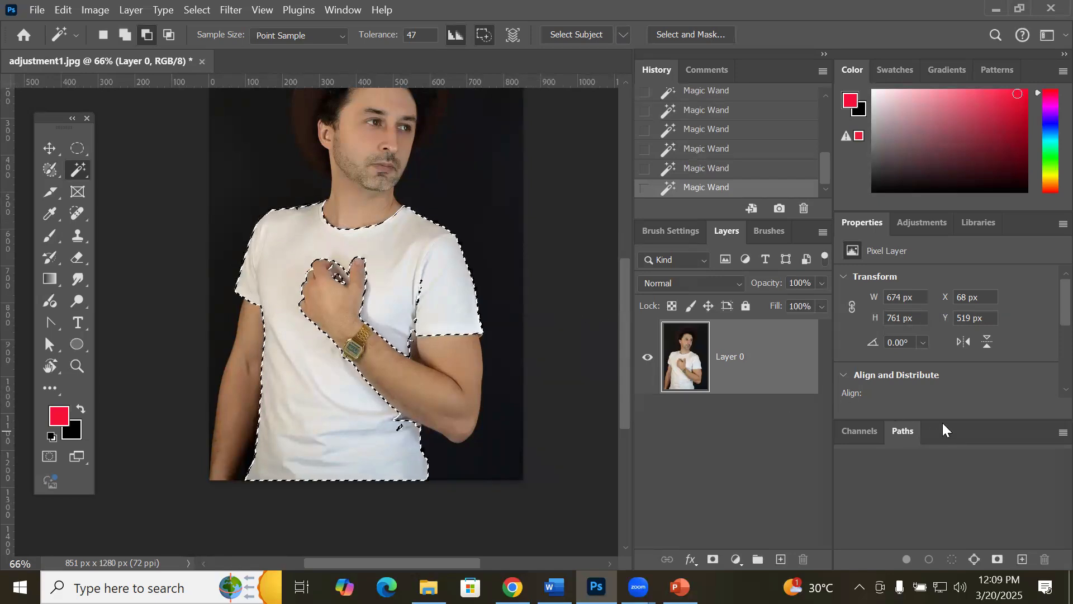
Step: Undock the Channels and Paths group, enlarge it, and place it floating beside the man with the channels listed
left_click_drag(944, 425, 291, 271)
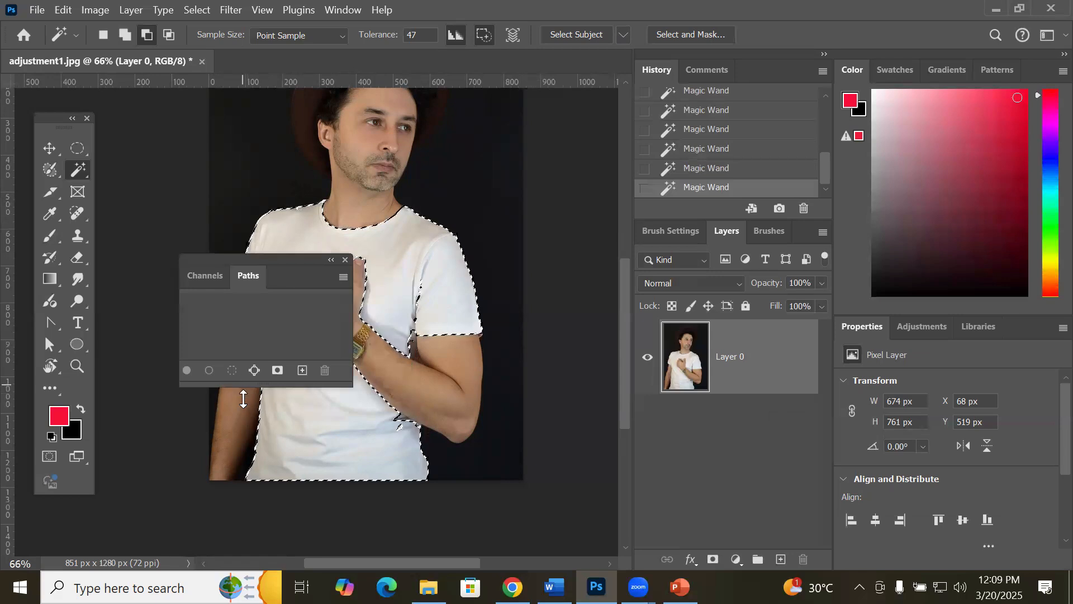
left_click_drag(243, 398, 253, 463)
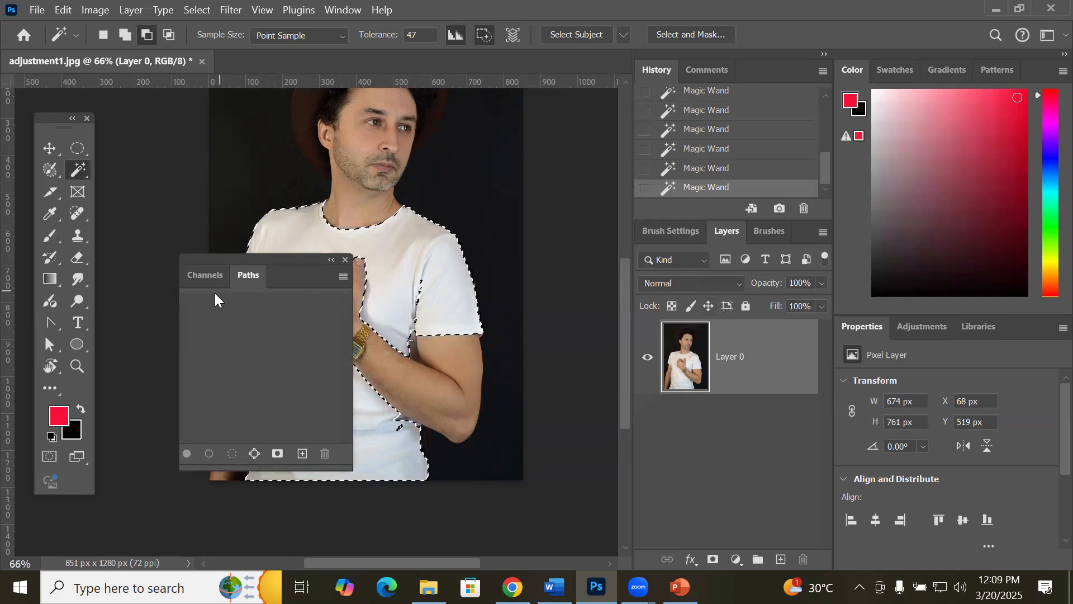
left_click(218, 273)
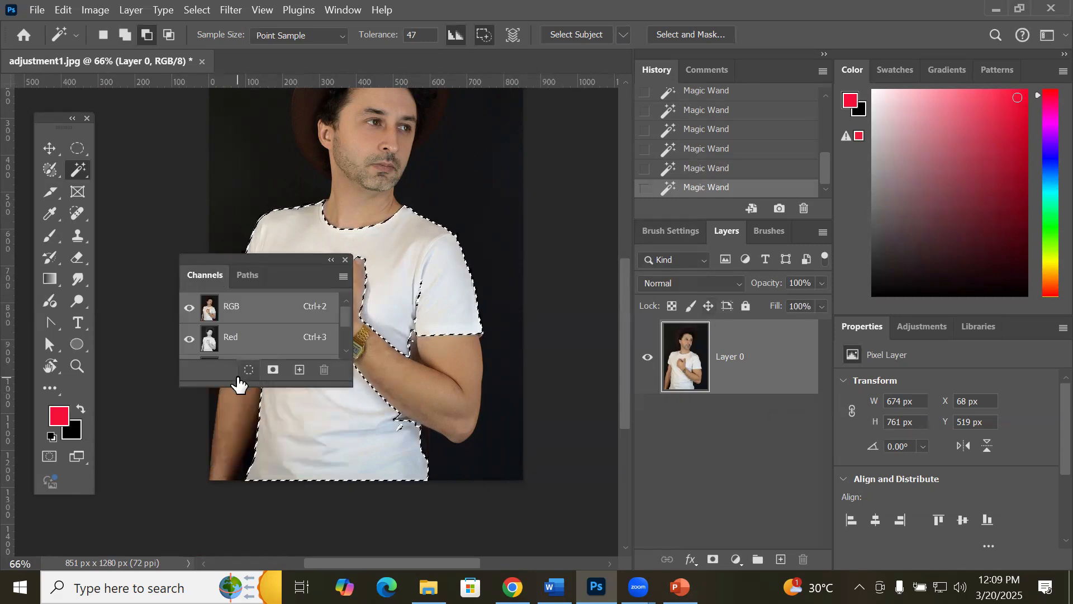
left_click_drag(235, 384, 230, 426)
left_click(255, 278)
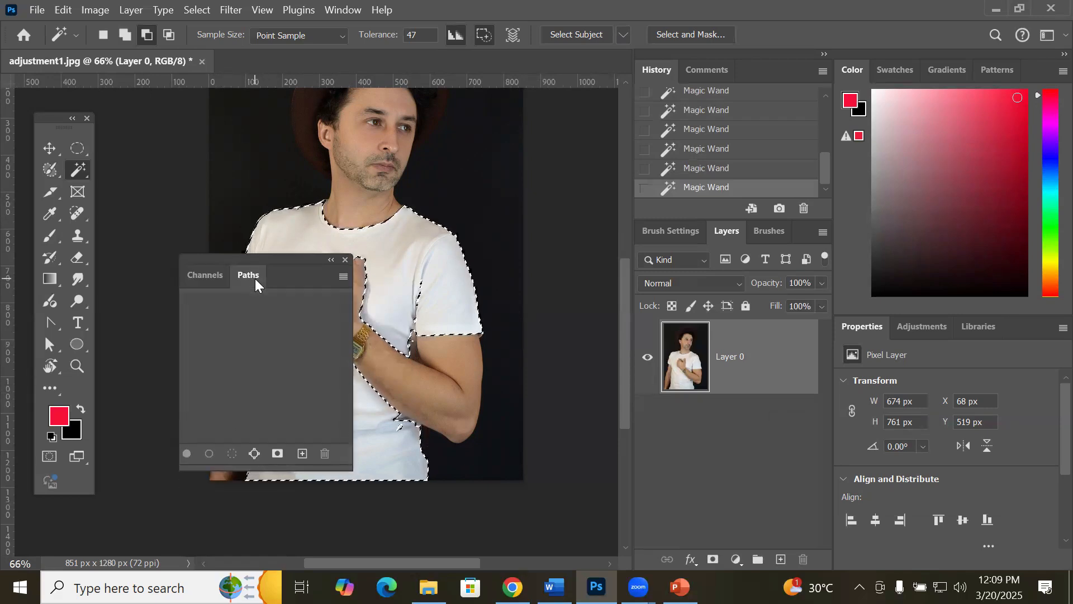
left_click(193, 273)
left_click_drag(227, 255, 541, 112)
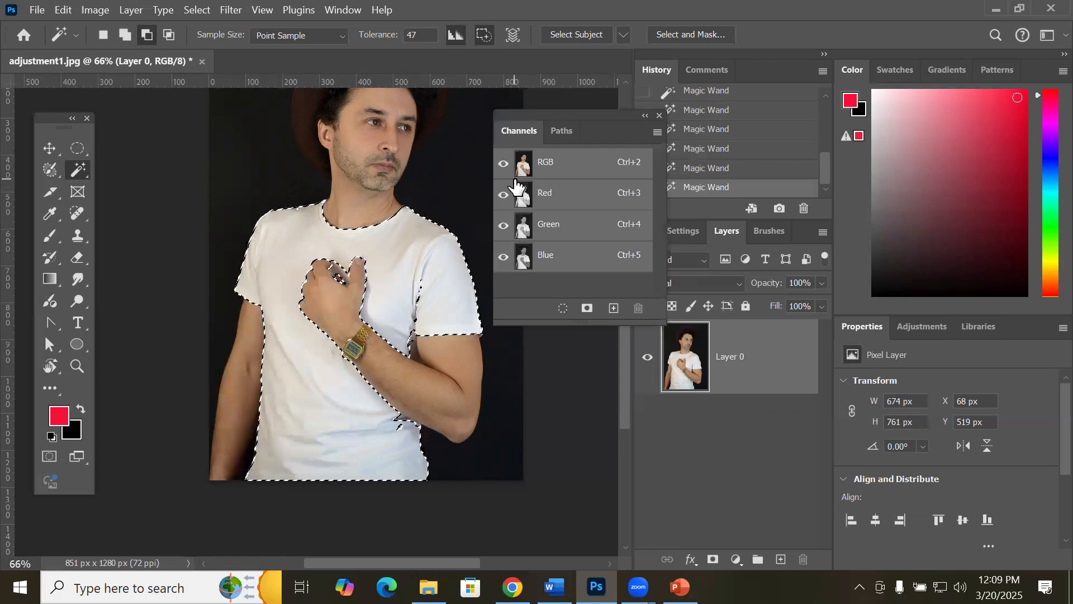
Step: Save the T-shirt selection as a new channel named Model Shirt in adjustment1.jpg, using the Elliptical Marquee tool's selection commands
right_click(407, 281)
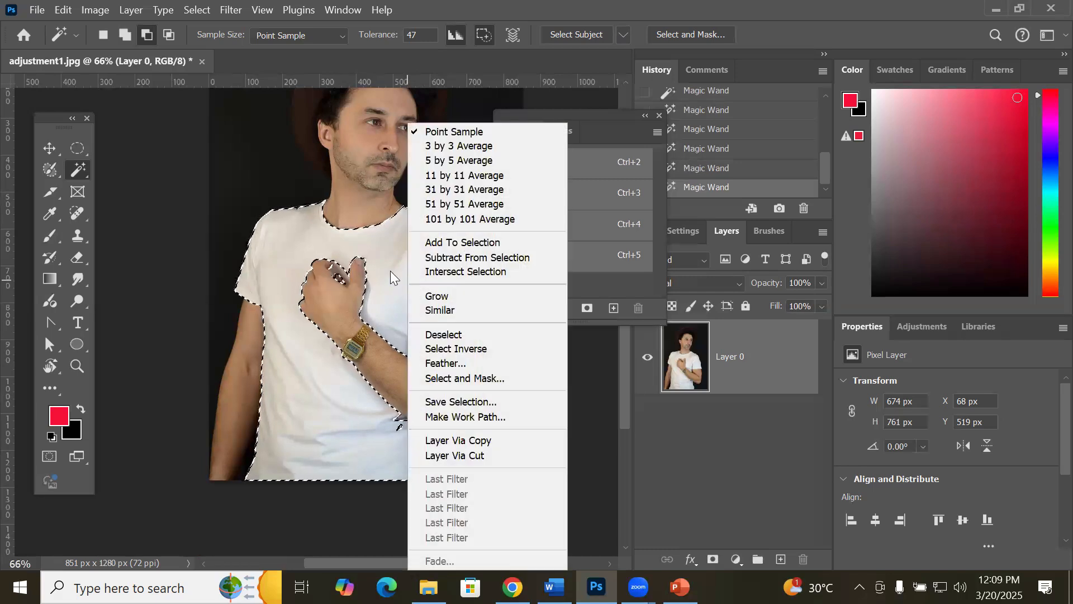
left_click(78, 147)
left_click(78, 152)
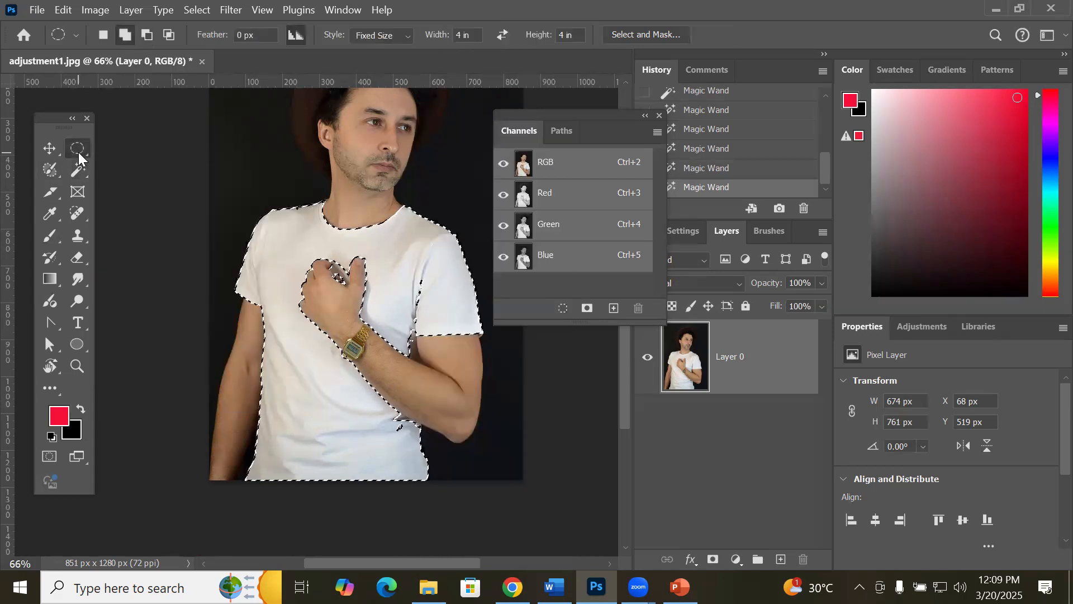
right_click(410, 269)
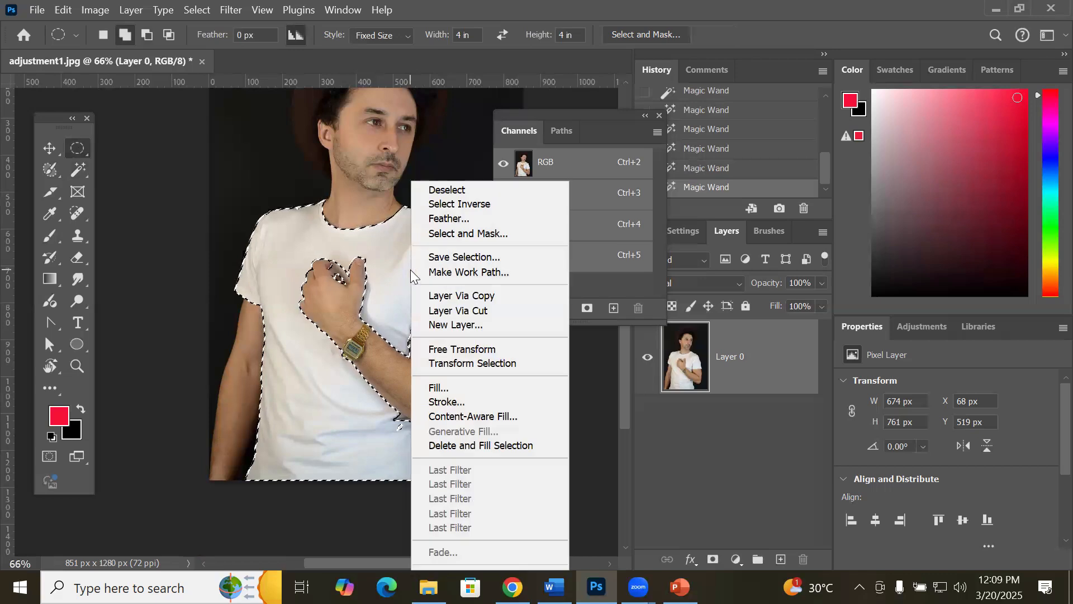
left_click(452, 255)
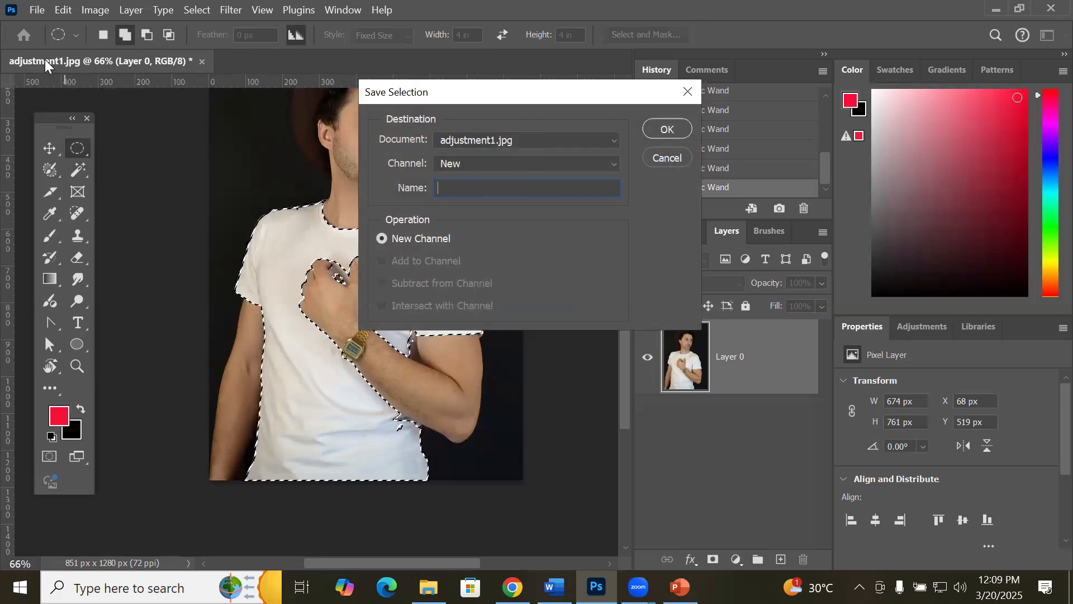
left_click(546, 140)
left_click(502, 151)
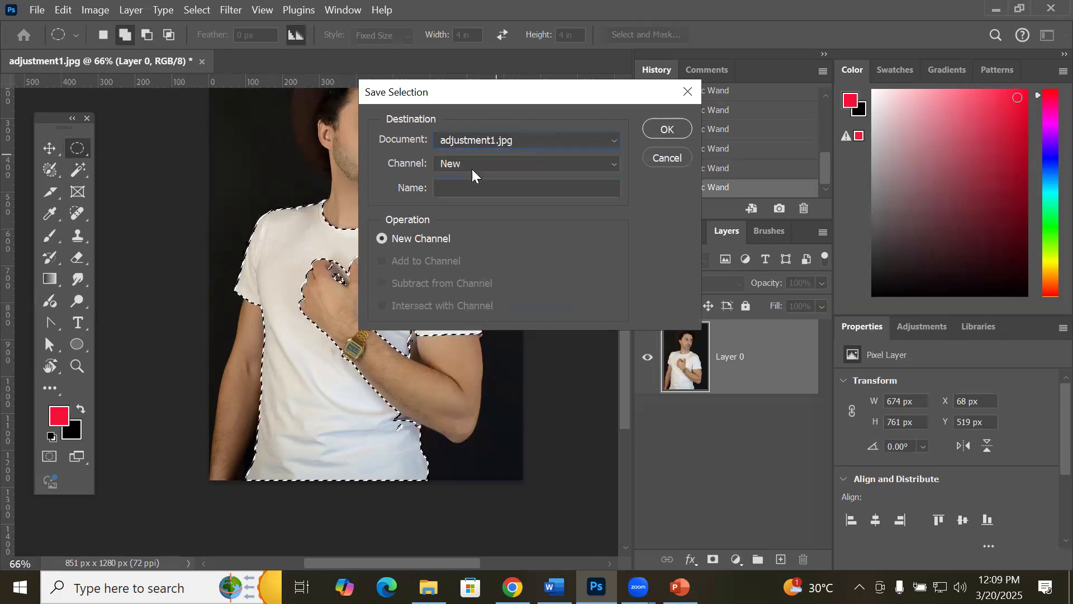
left_click(459, 191)
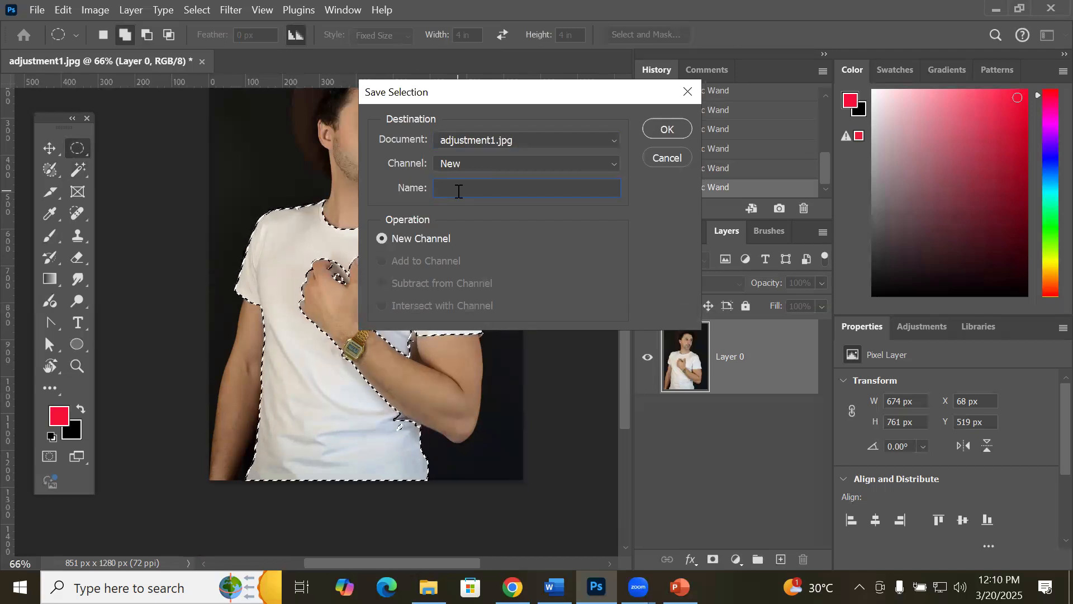
type("Model Shirt")
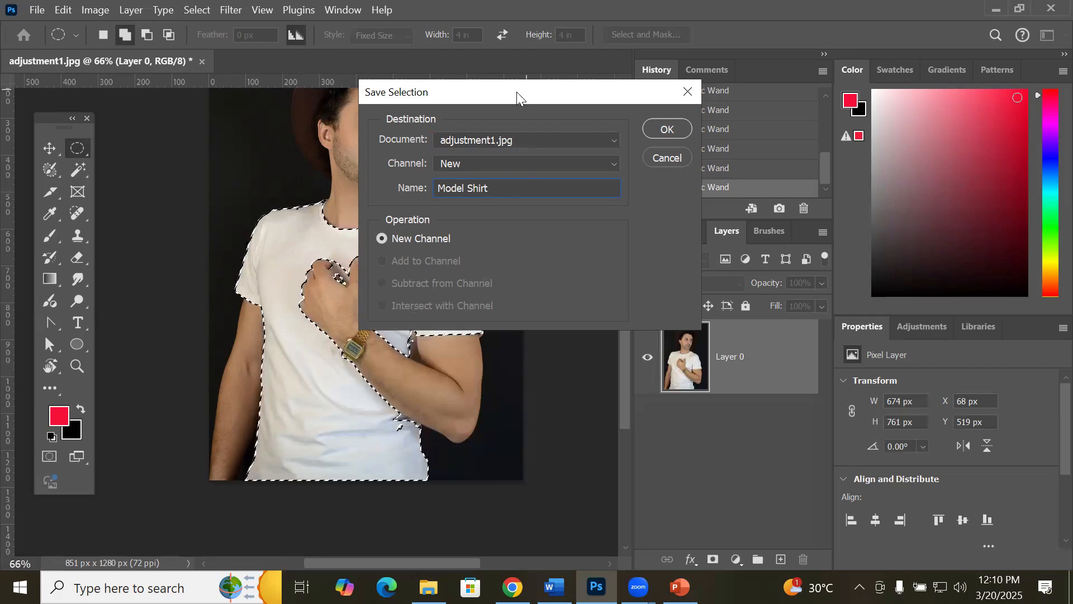
left_click_drag(517, 92, 423, 103)
left_click(584, 142)
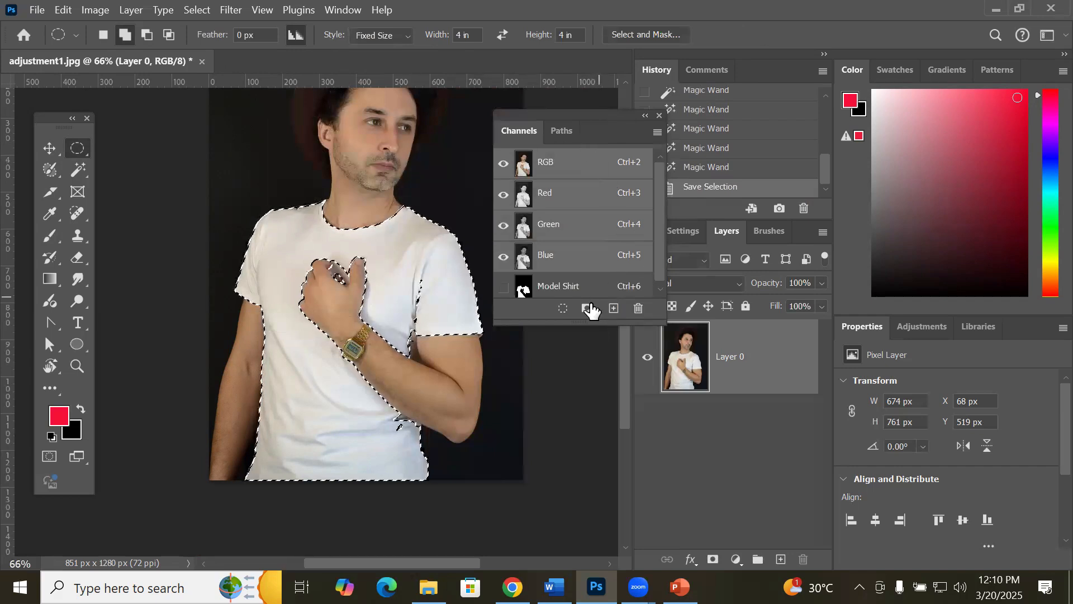
Step: Enlarge the channel list and compare the Model Shirt channel with the RGB composite, ending on the RGB view
left_click_drag(576, 323, 547, 414)
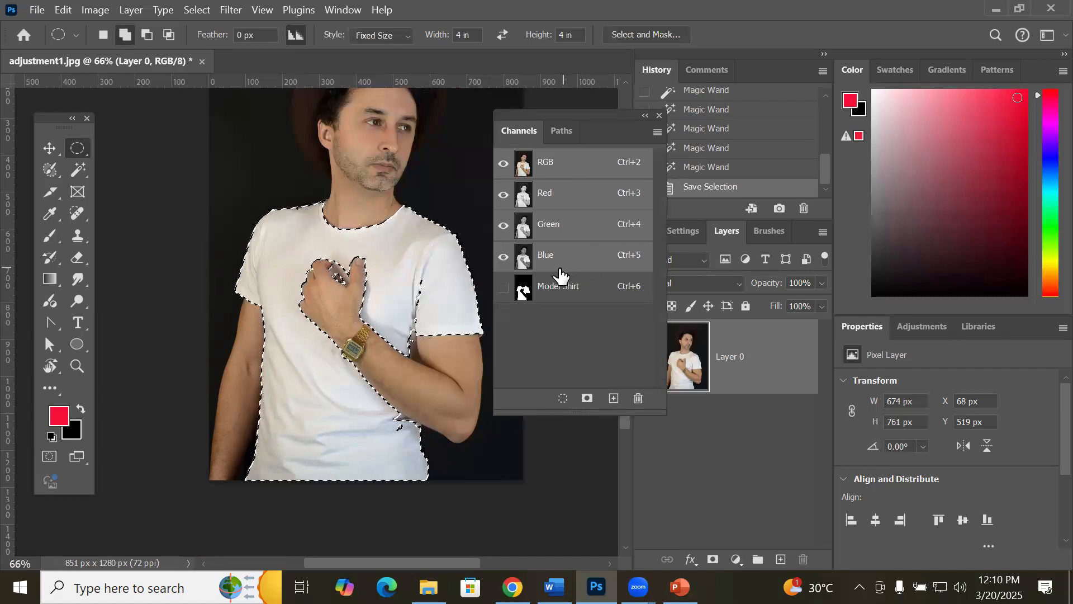
left_click(575, 291)
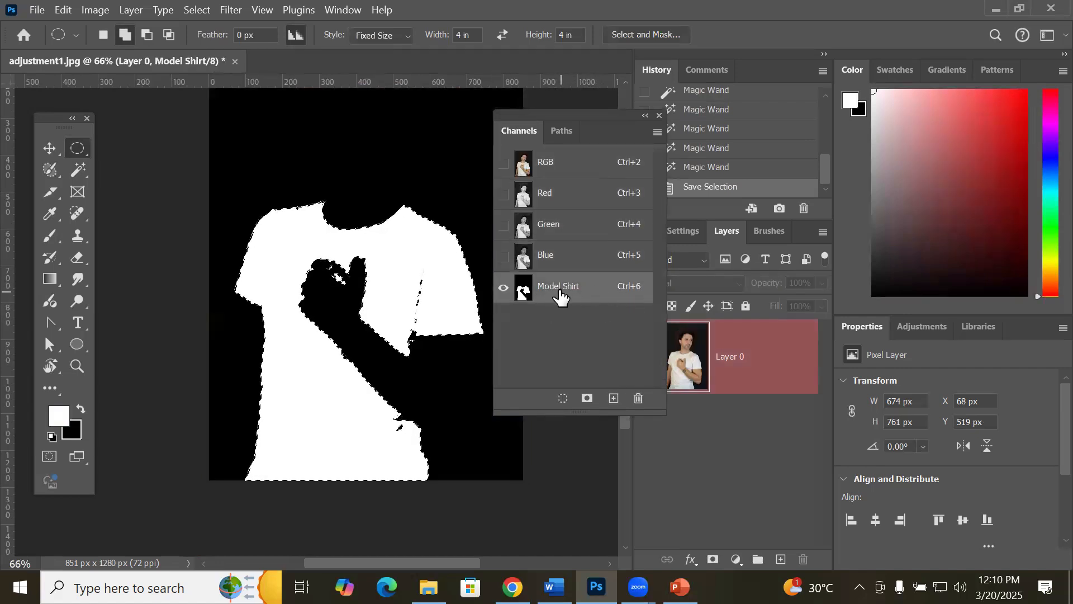
left_click(561, 168)
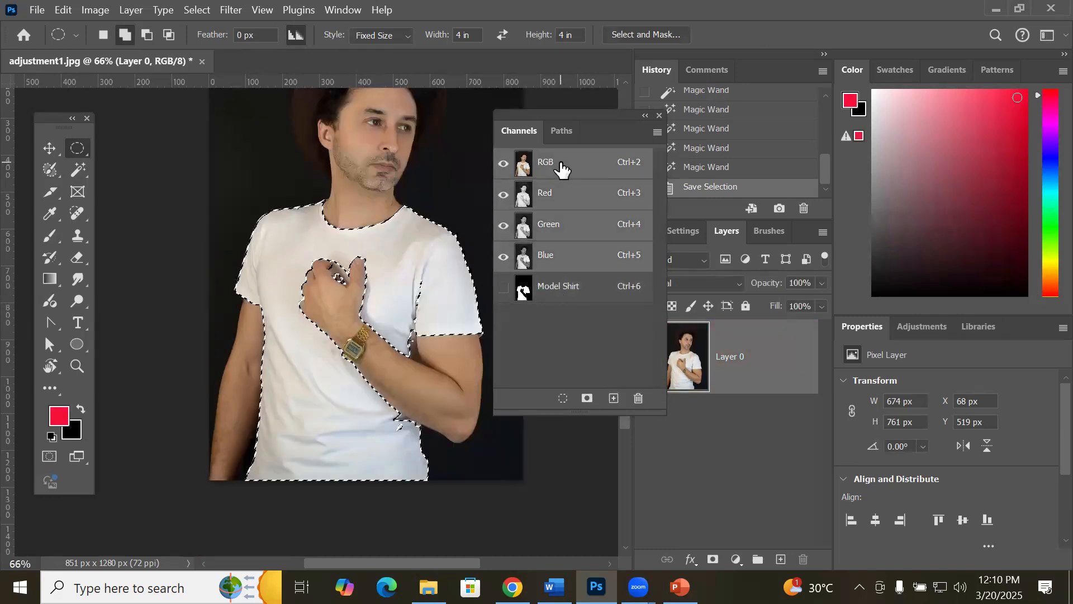
left_click(547, 292)
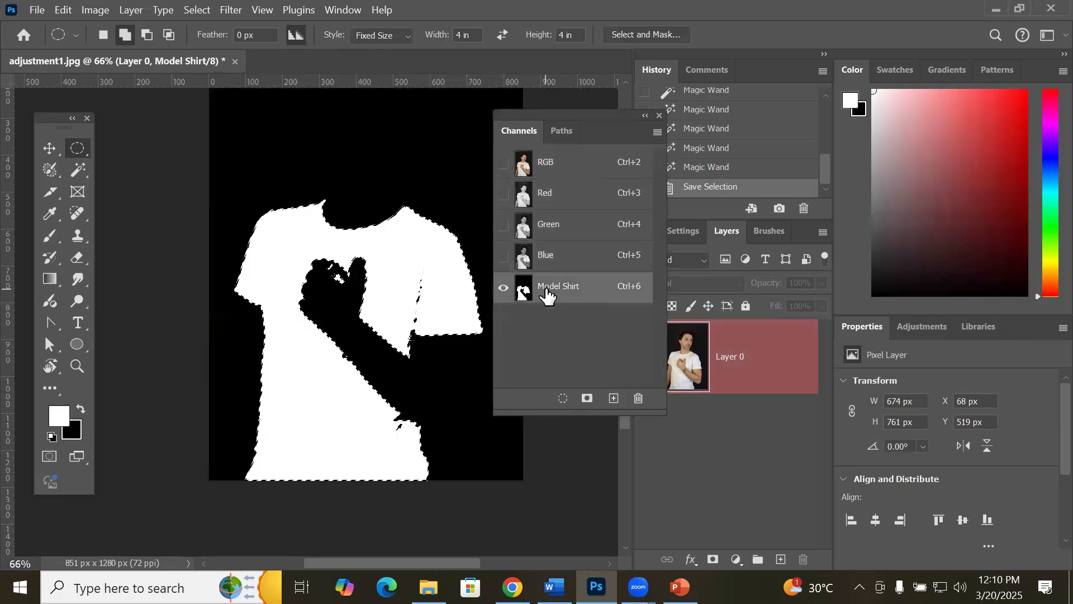
left_click(546, 163)
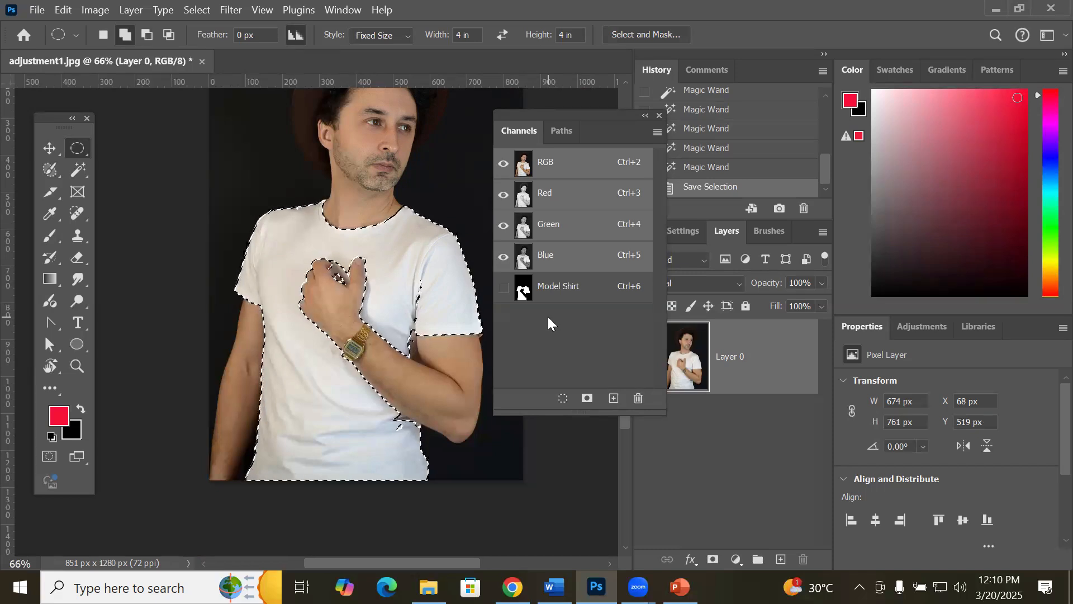
Step: Deselect the T-shirt and load its selection back from the Model Shirt channel, repeating this once more
key("ctrl+d")
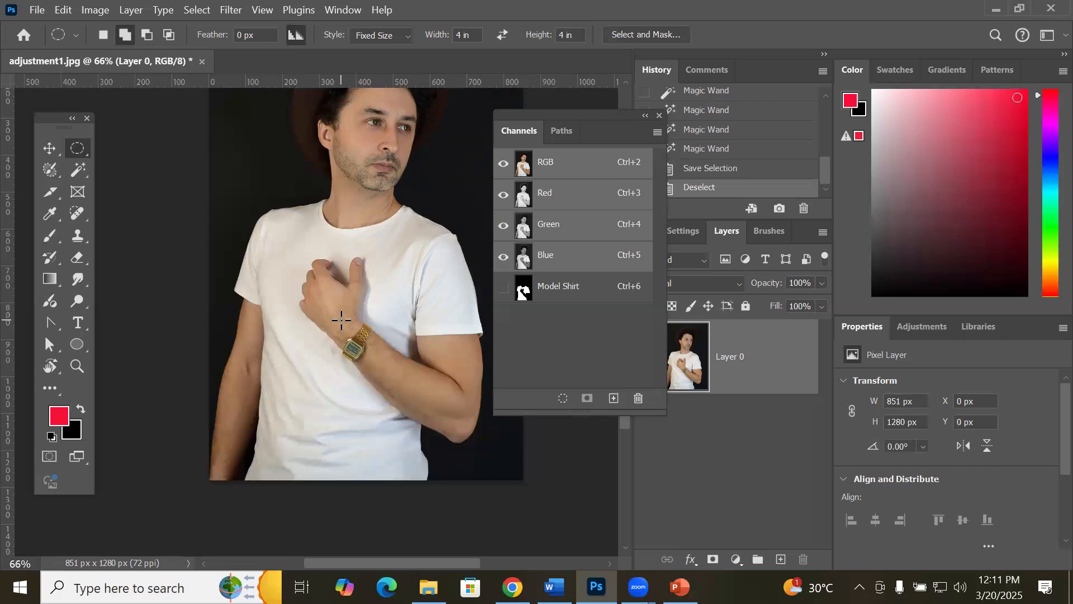
left_click(566, 133)
left_click(522, 135)
left_click(577, 292, "ctrl")
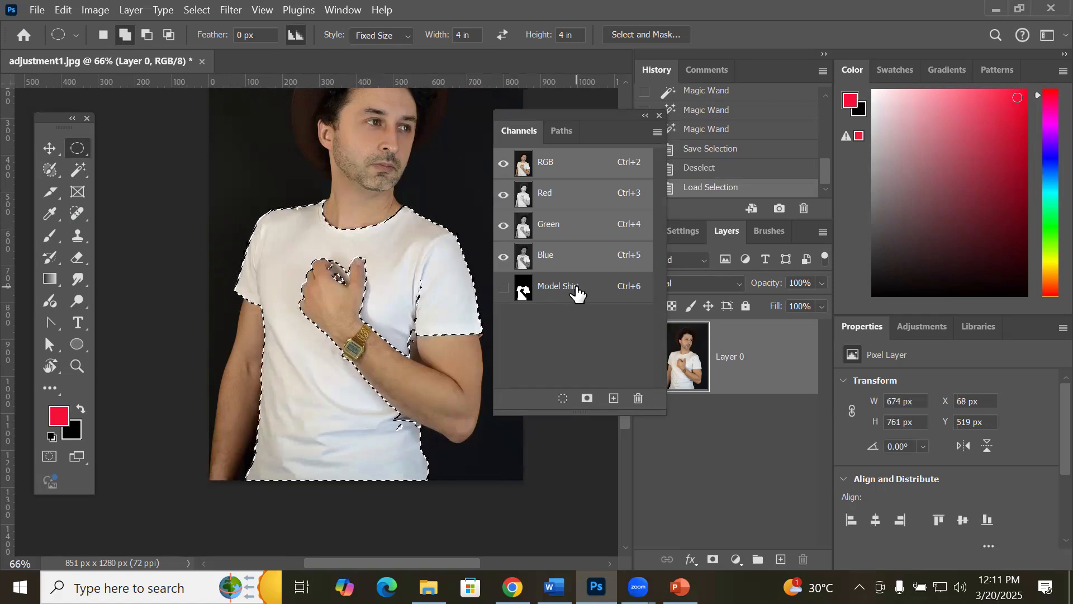
key("ctrl+d")
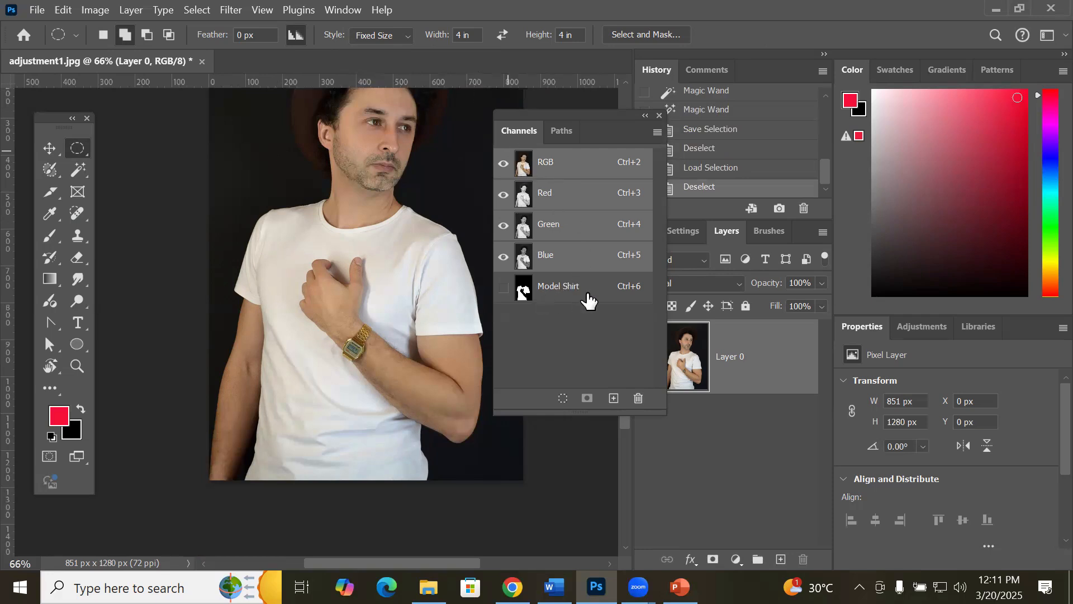
left_click(556, 295, "ctrl")
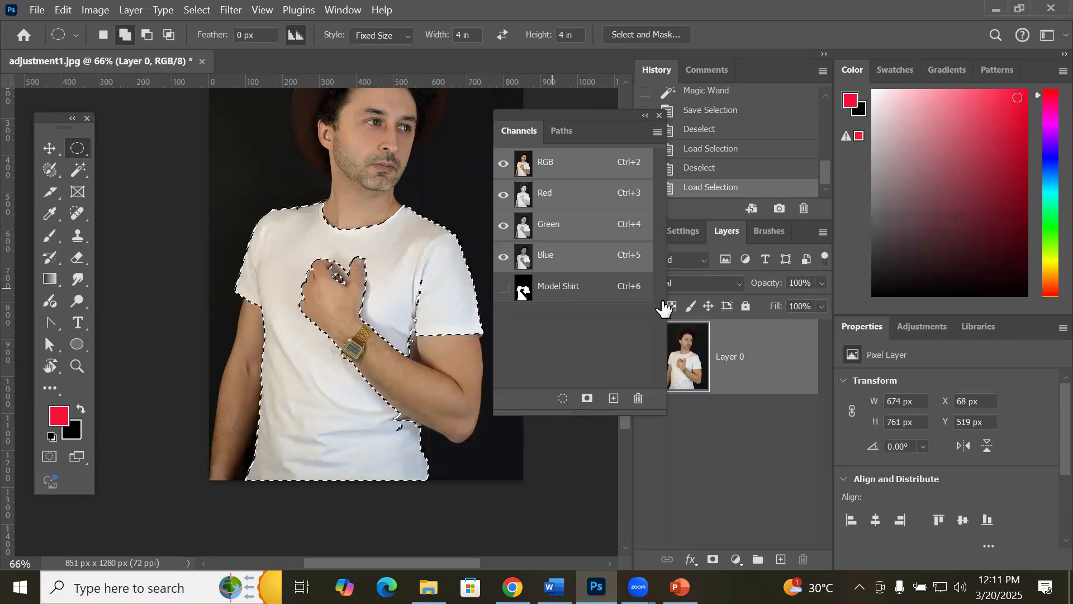
Step: Undock the Layers panel, collapse the docked panel columns to icons, and place Layers floating beside the photo
left_click_drag(542, 118, 737, 399)
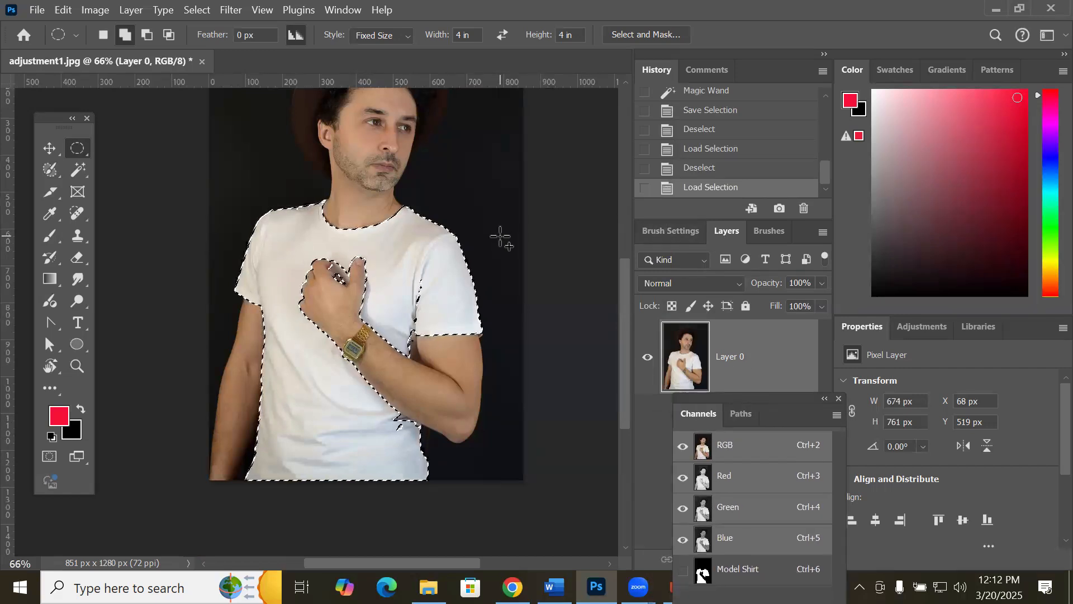
left_click_drag(726, 395, 76, 413)
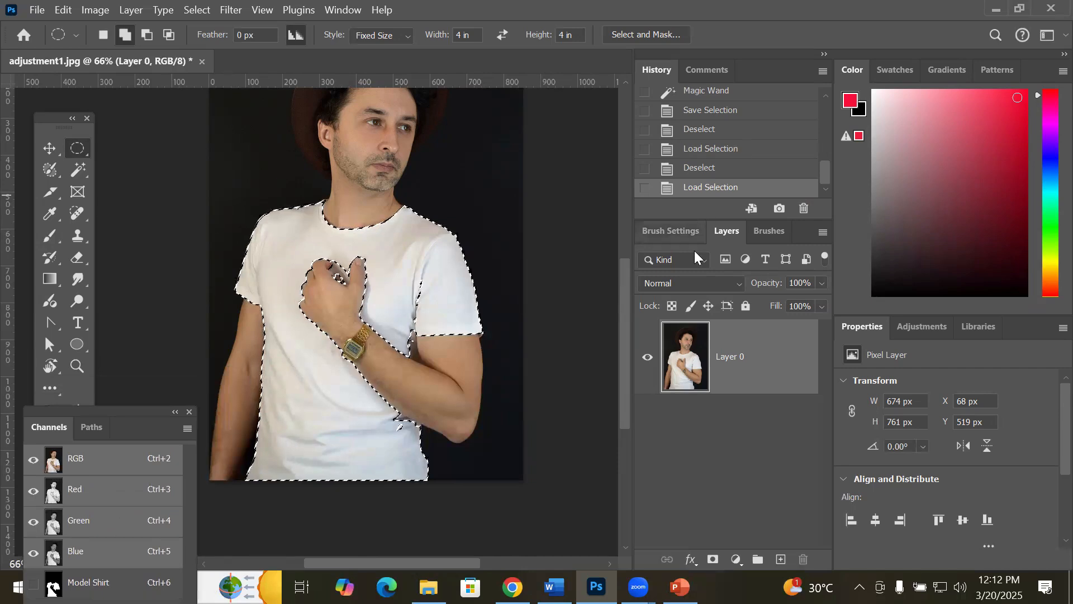
left_click_drag(728, 236, 583, 130)
left_click(824, 56)
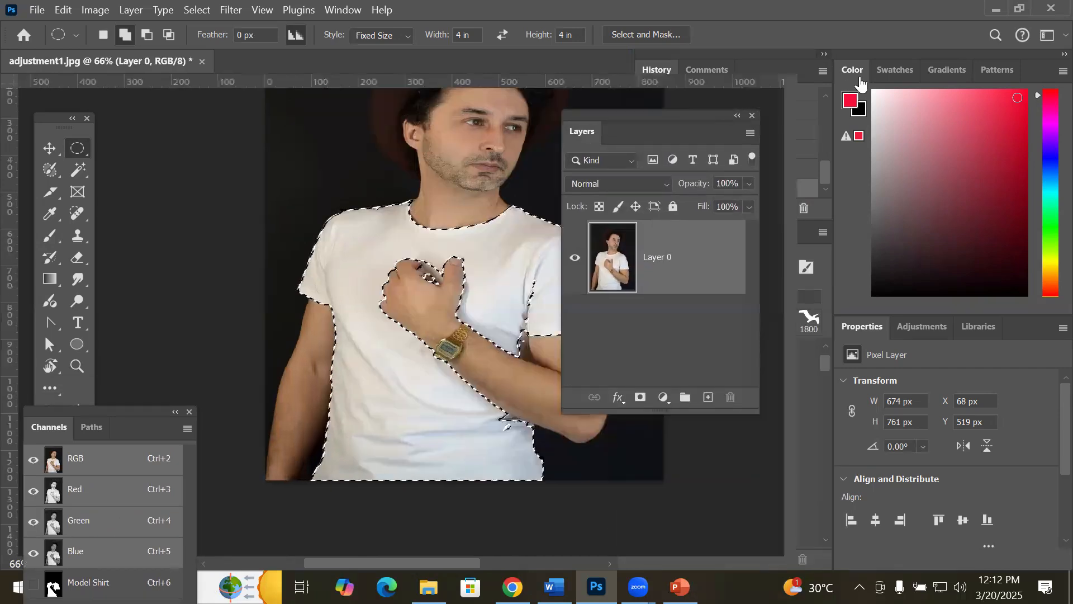
left_click(1064, 54)
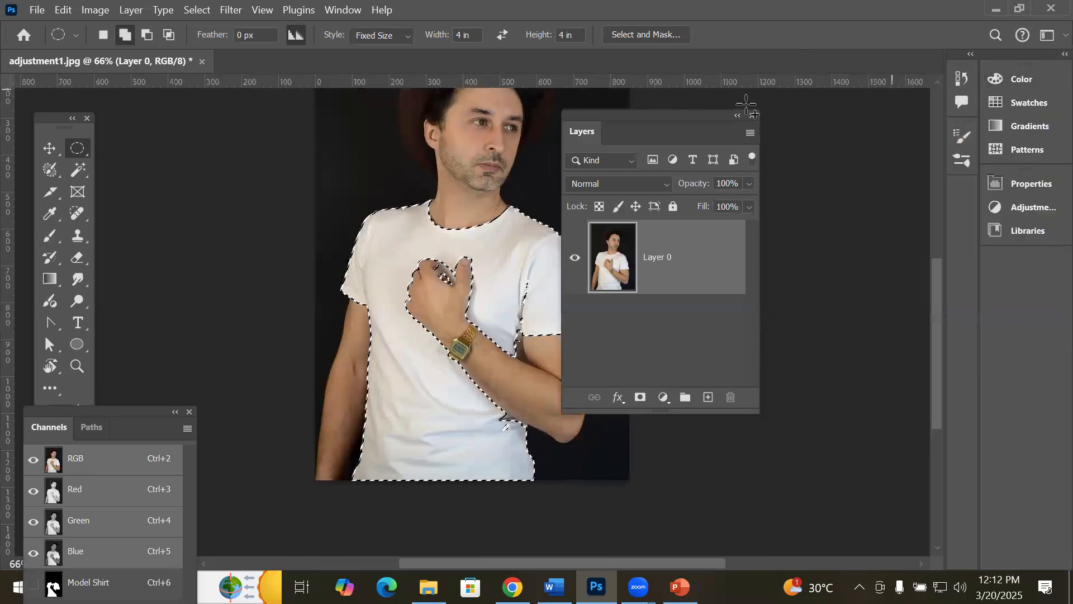
left_click_drag(690, 116, 775, 115)
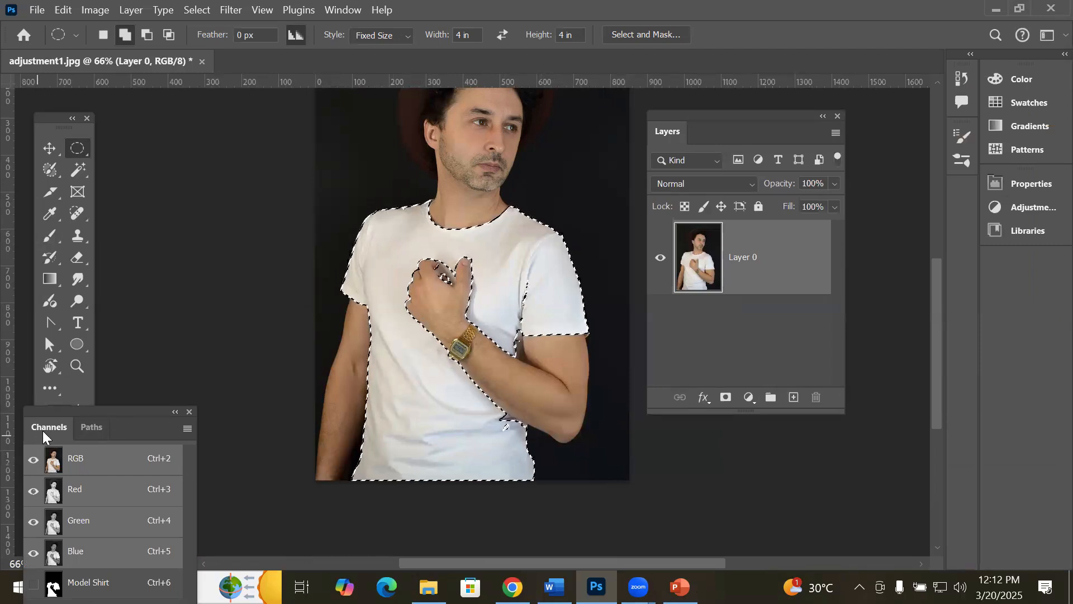
Step: Group Channels and Paths with the floating Layers panel, check each panel of the group, and return to the layers
left_click_drag(111, 412, 755, 129)
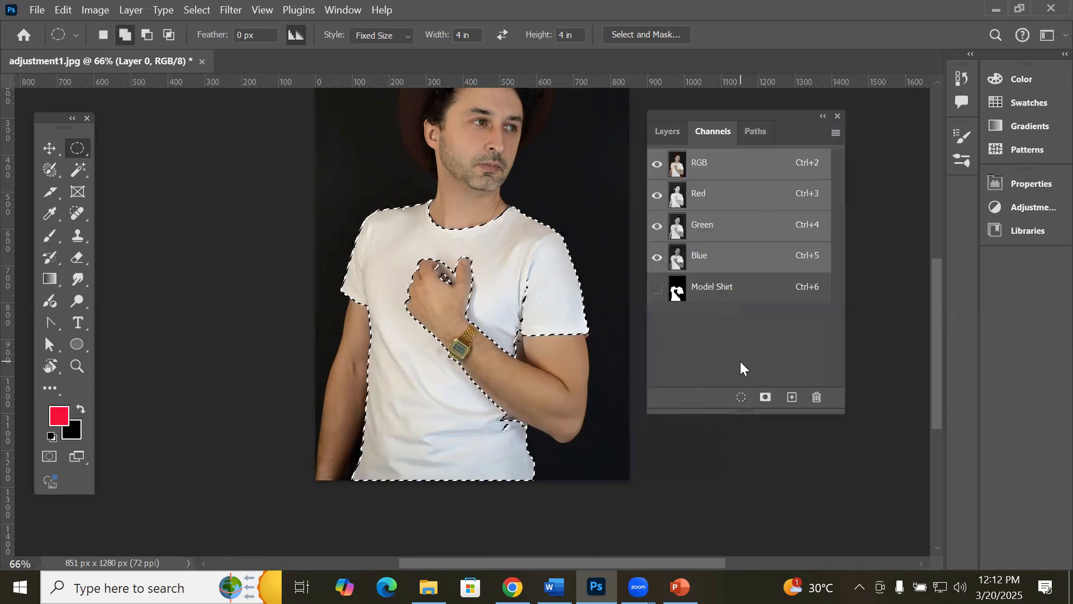
left_click(672, 132)
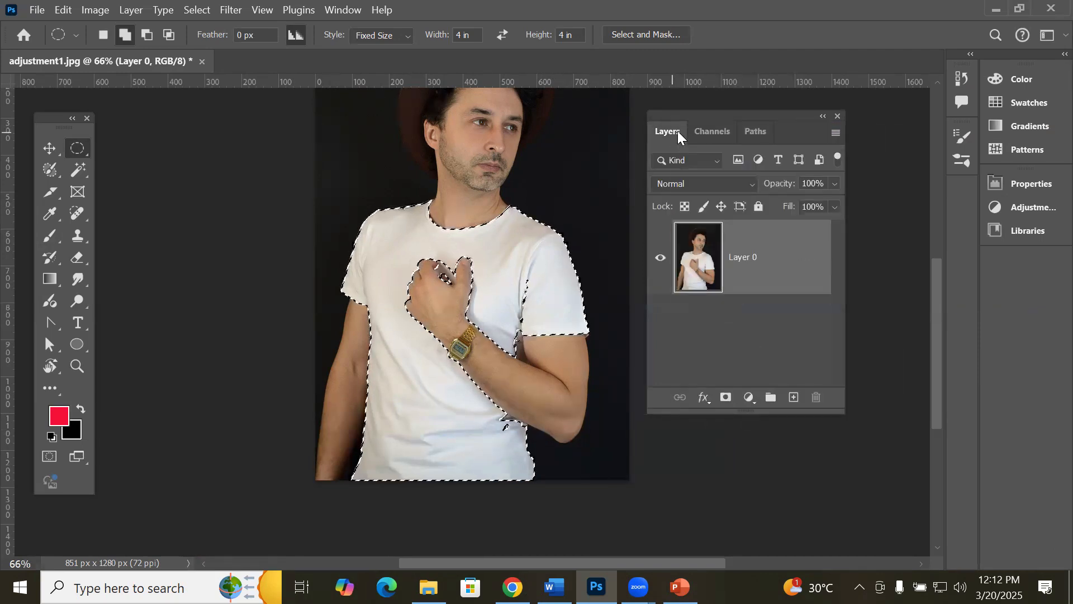
left_click(711, 132)
left_click(765, 135)
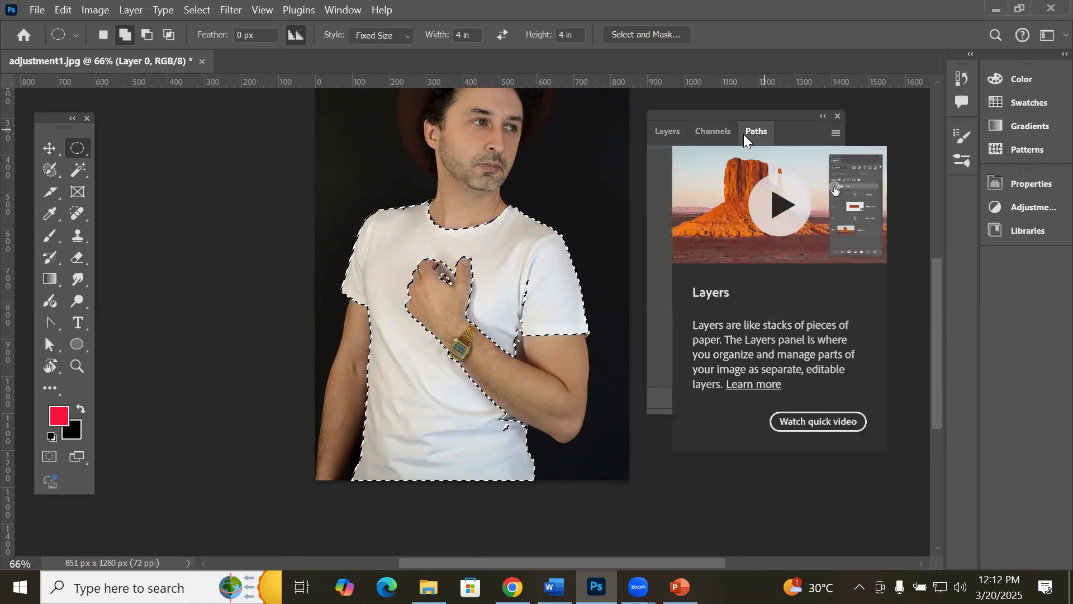
left_click(673, 133)
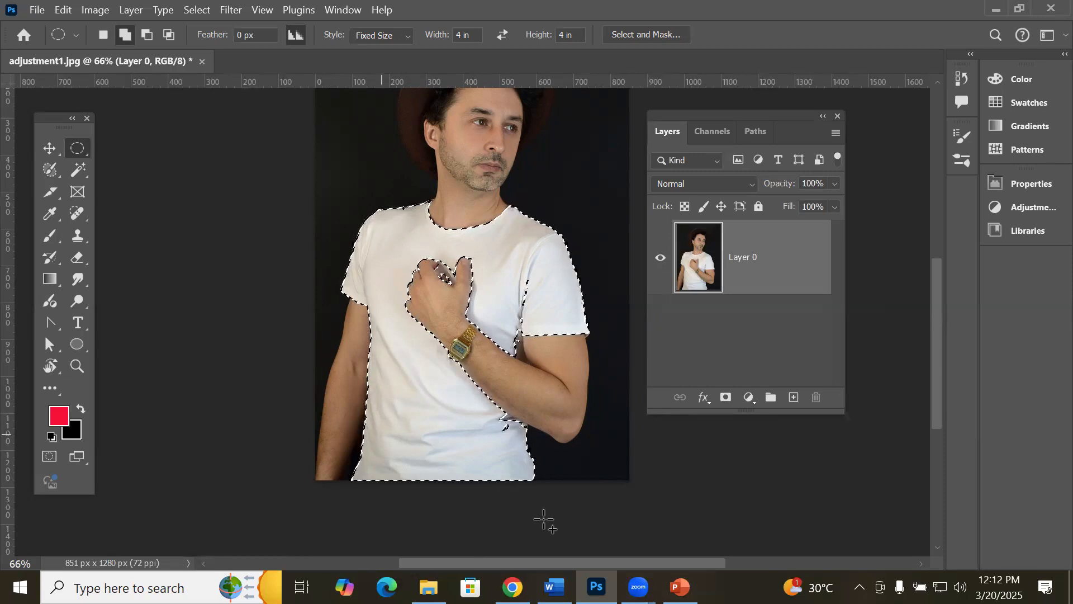
Step: Add a Solid Color fill layer from the T-shirt selection and move the color picker clear of the man
left_click(750, 398)
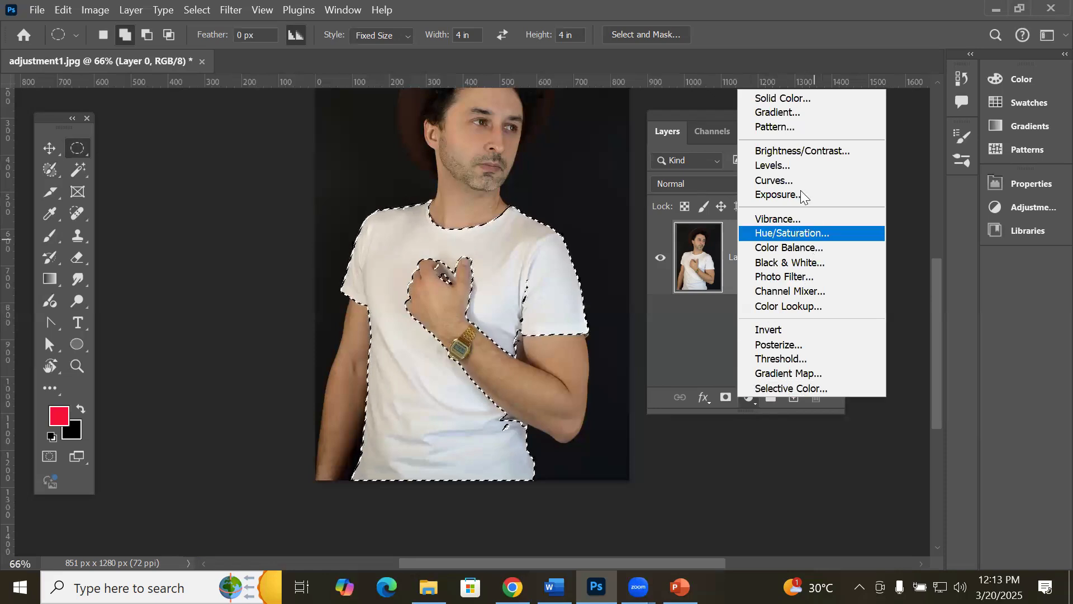
left_click(788, 100)
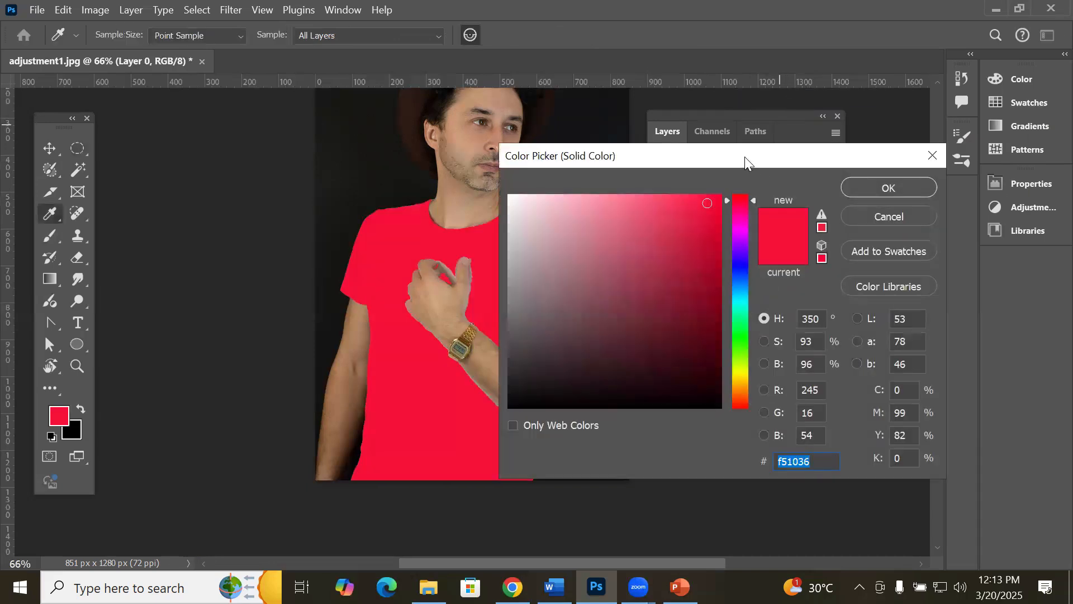
left_click_drag(744, 157, 836, 134)
Step: Try cyan, green, yellow, red and magenta hues for the T-shirt fill, and accept the blue #1026f5
left_click(832, 241)
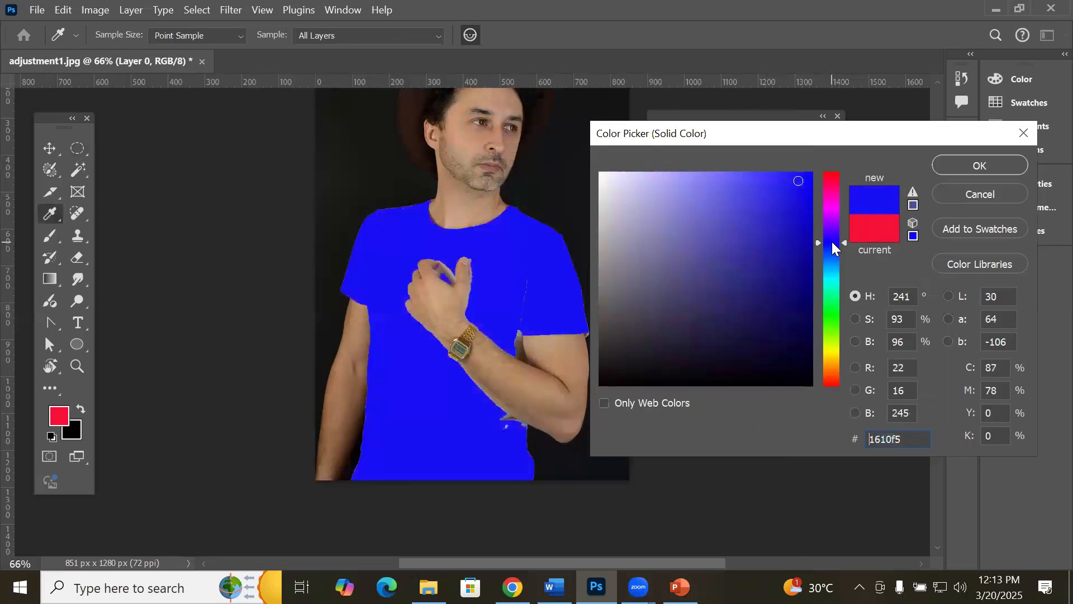
left_click(830, 275)
left_click(829, 318)
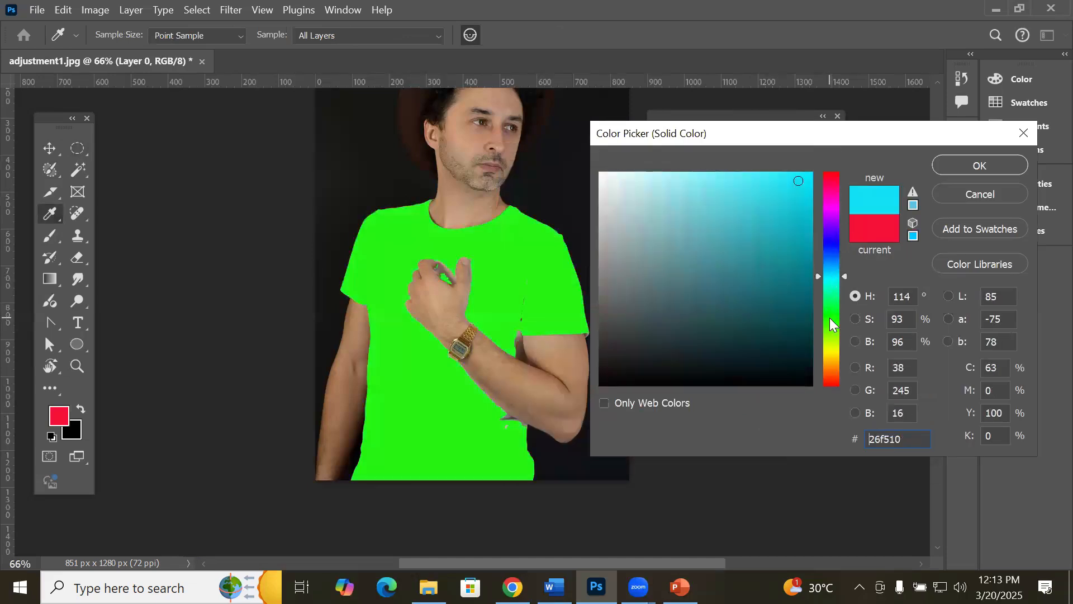
left_click(833, 356)
left_click(832, 383)
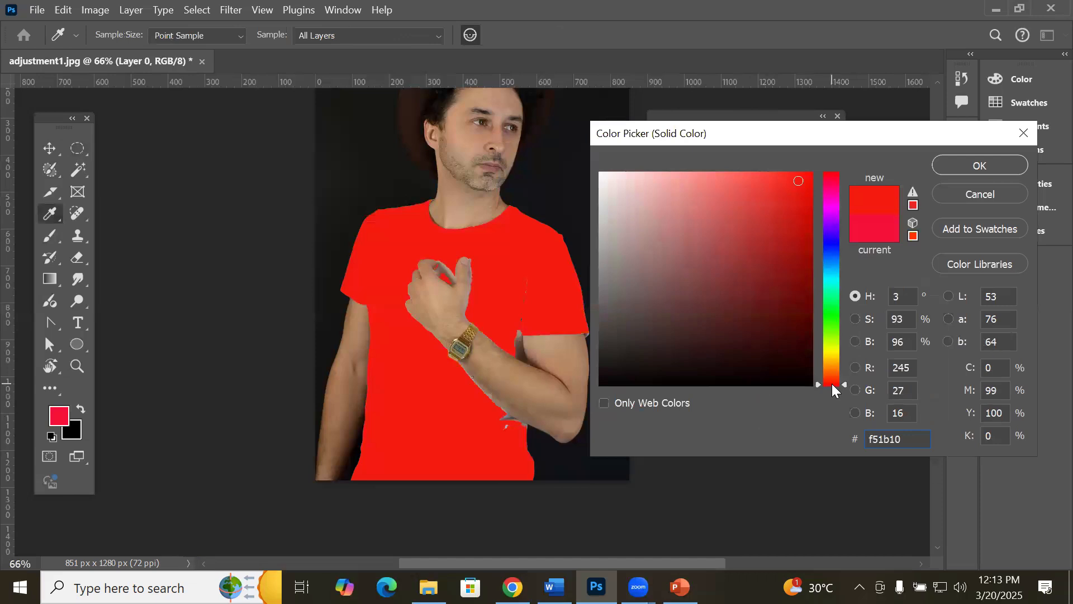
left_click(834, 178)
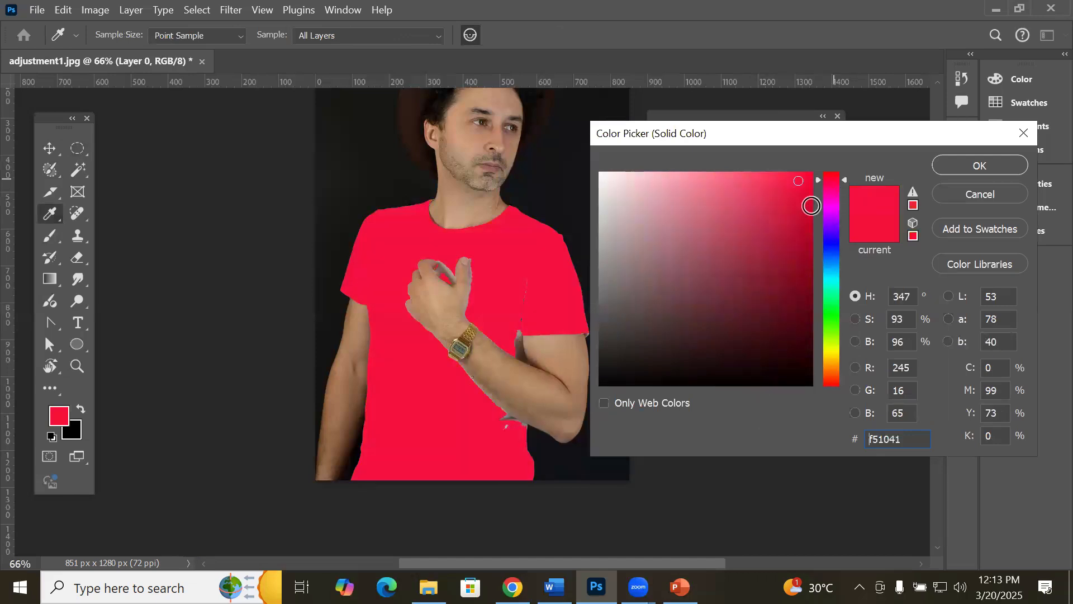
left_click(828, 211)
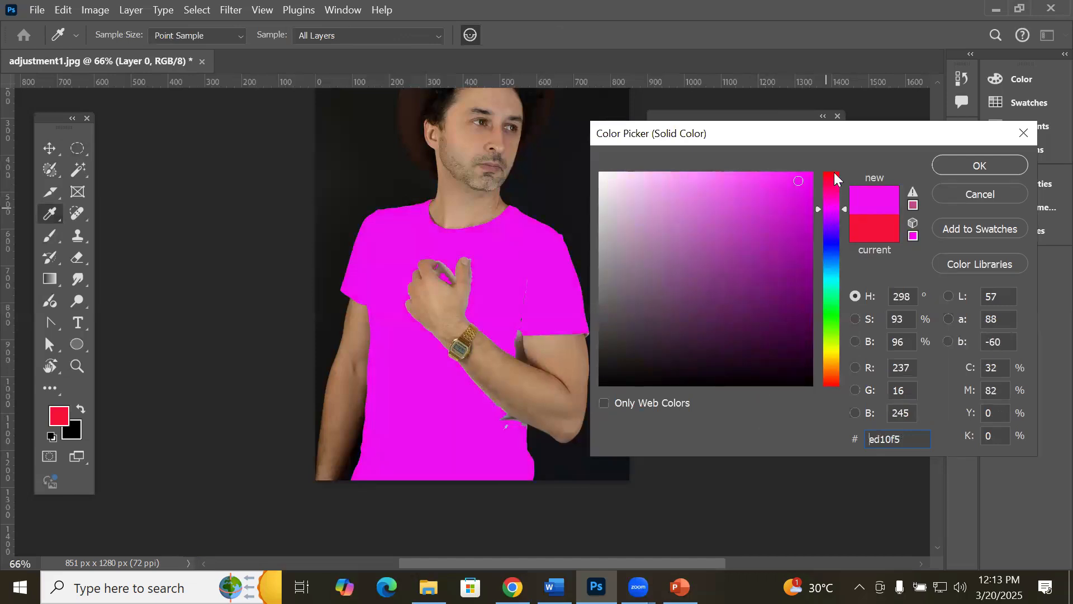
left_click(829, 179)
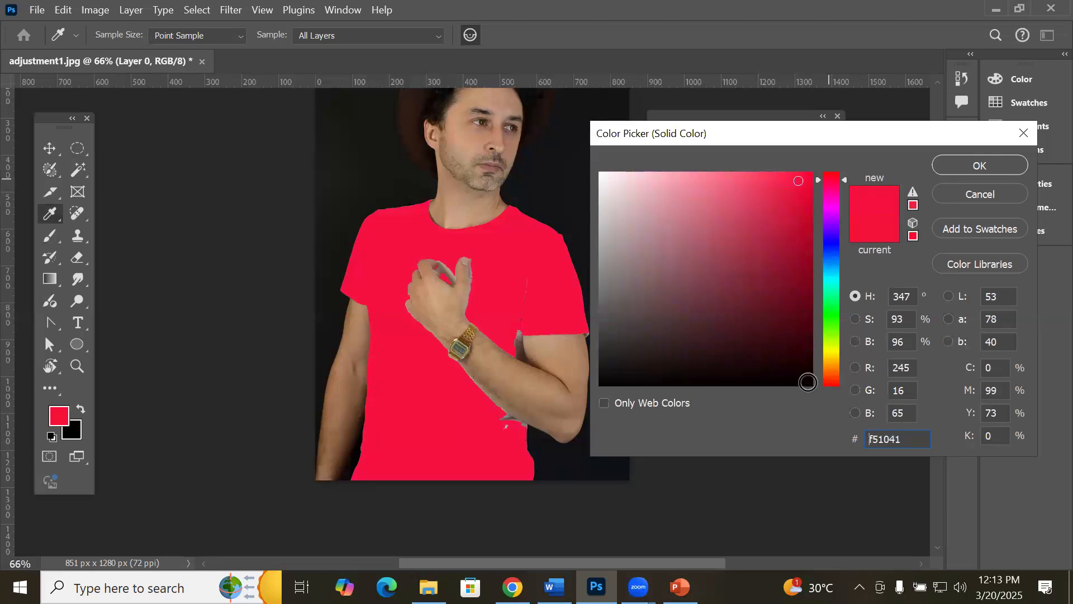
left_click(828, 247)
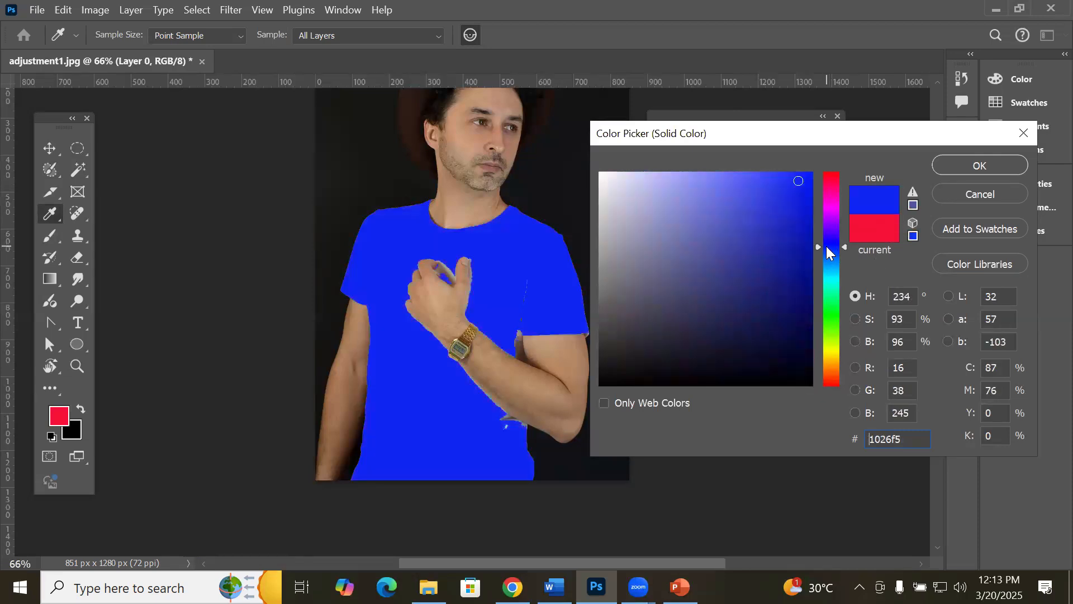
left_click(957, 164)
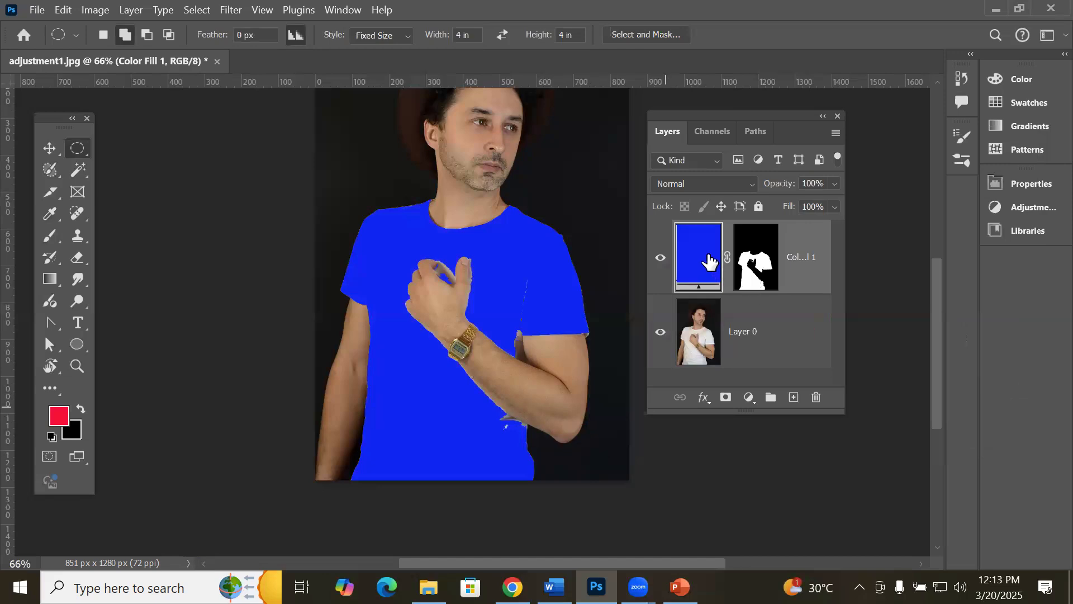
Step: Preview the blend modes on the T-shirt's color fill layer without applying one, and recolour the fill to bright red
left_click(750, 184)
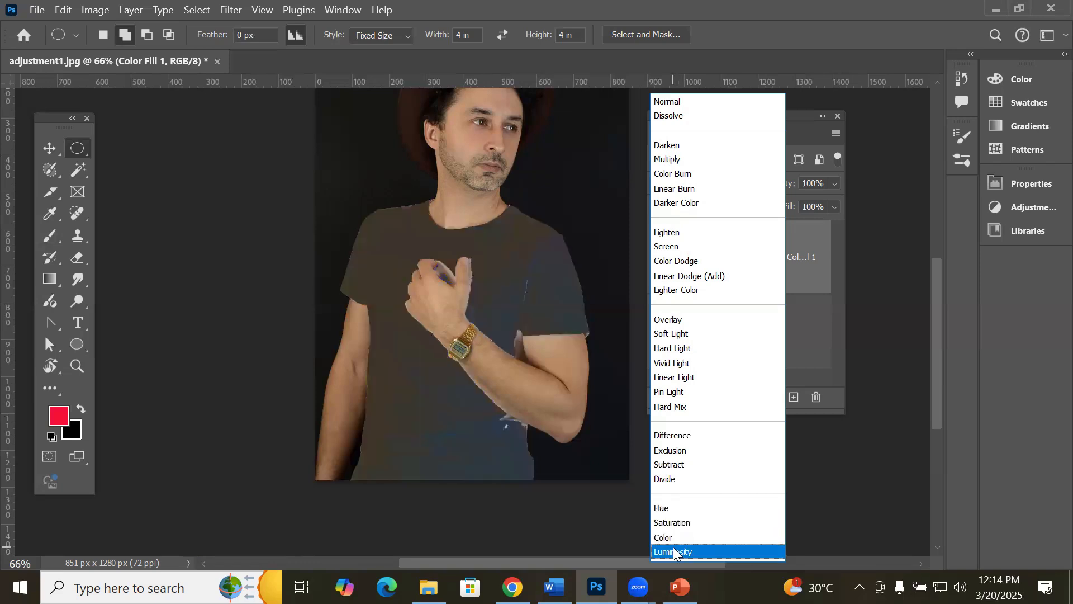
left_click(840, 222)
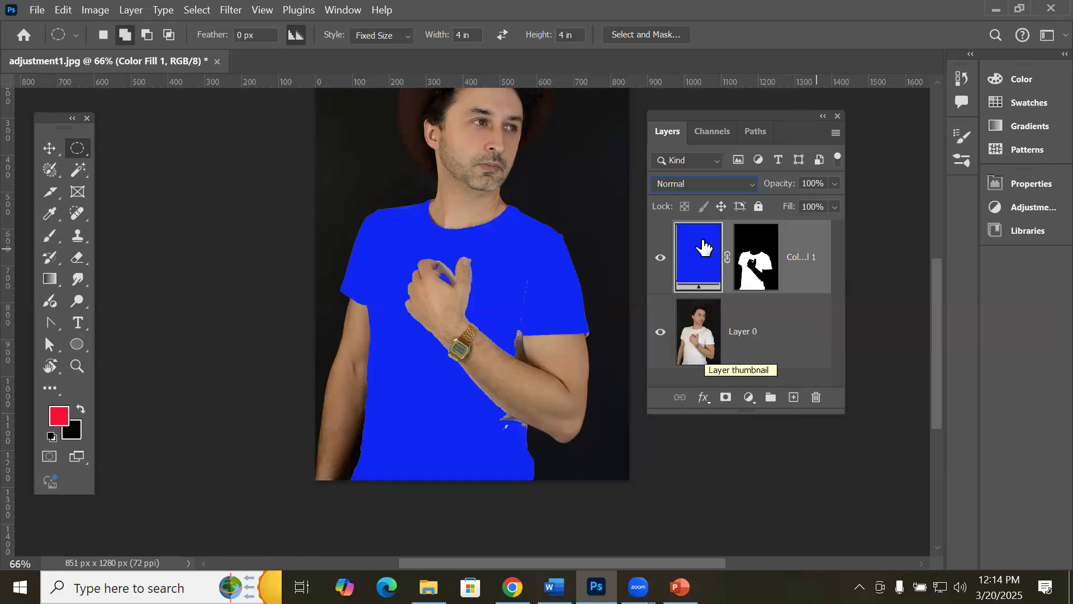
double_click(699, 254)
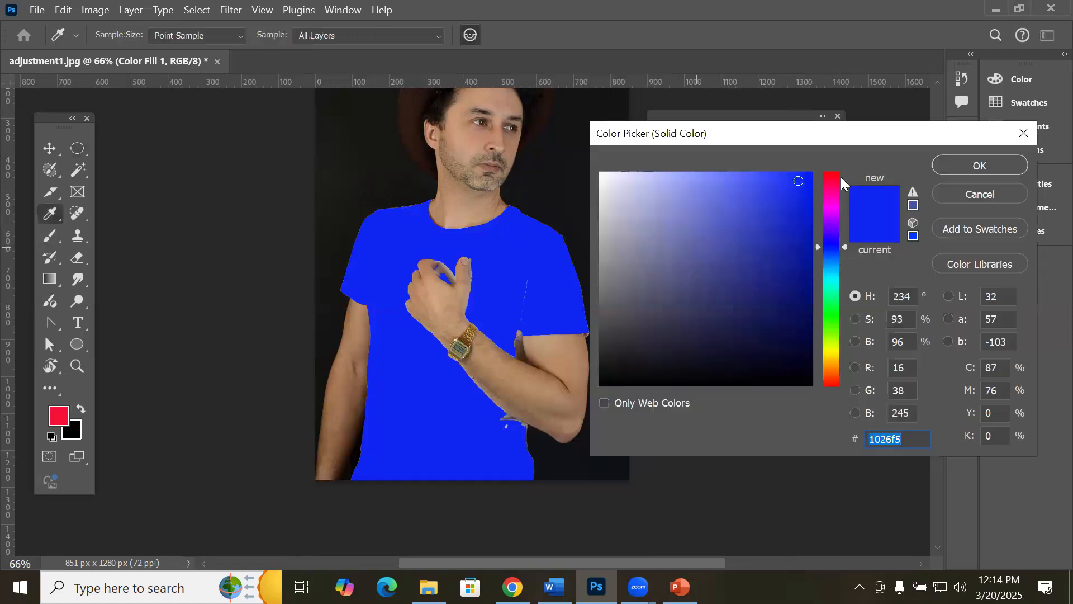
left_click(832, 175)
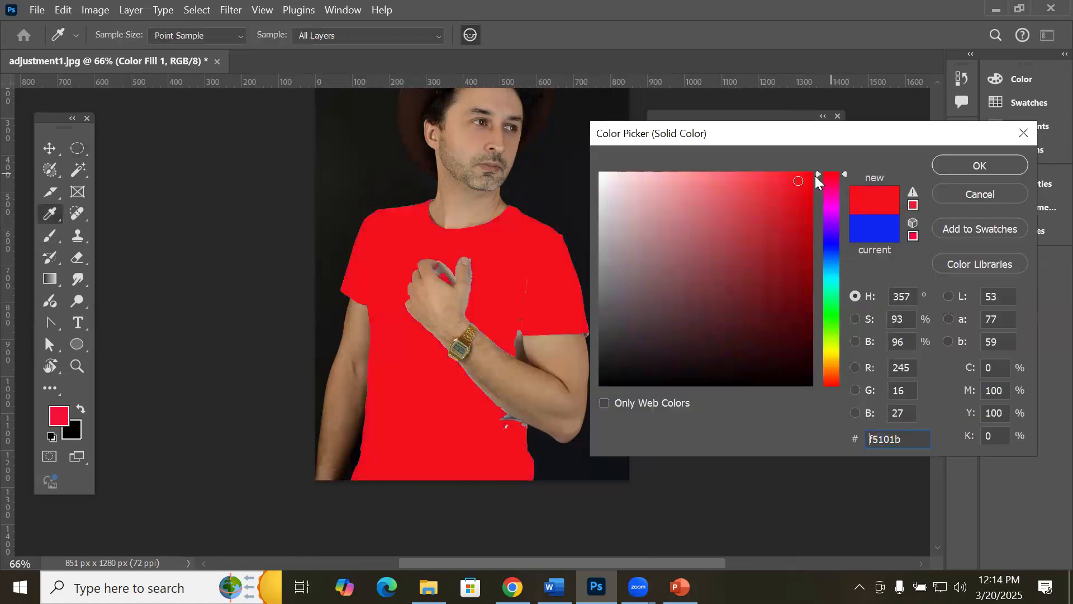
left_click(987, 160)
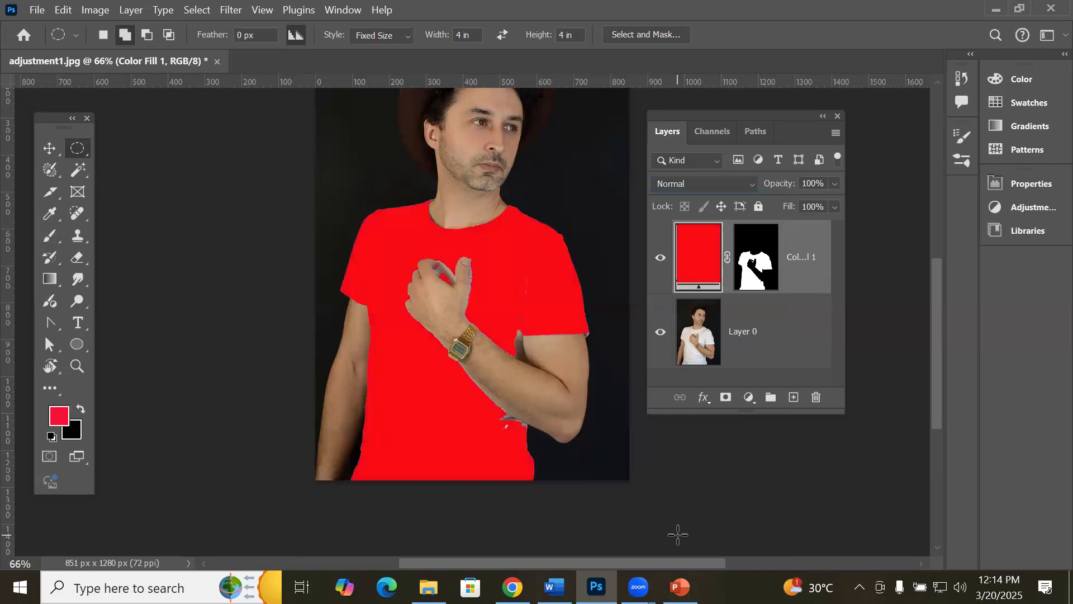
Step: Set the red fill layer's blend mode to Dissolve and inspect the T-shirt up close with the Move tool active
left_click(747, 186)
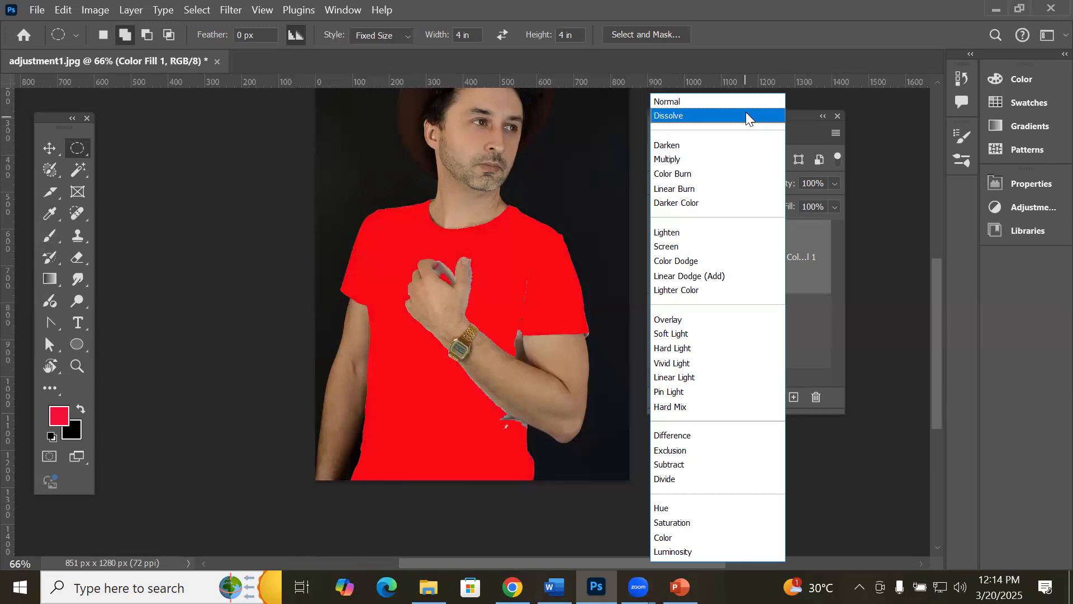
left_click(747, 117)
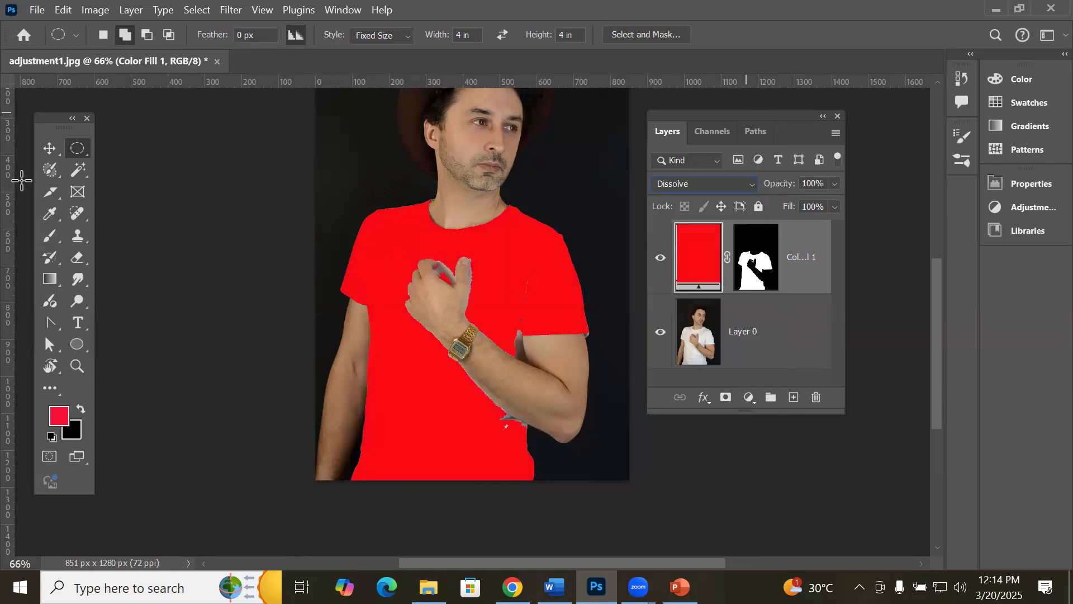
left_click(50, 147)
scroll(545, 260, "up", 3)
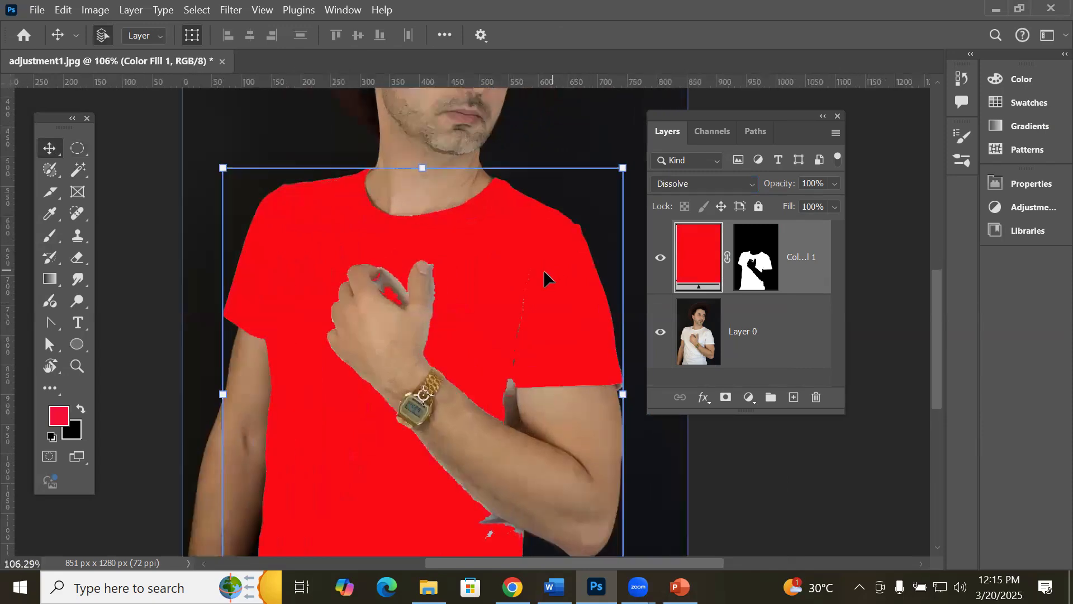
scroll(509, 287, "up", 1)
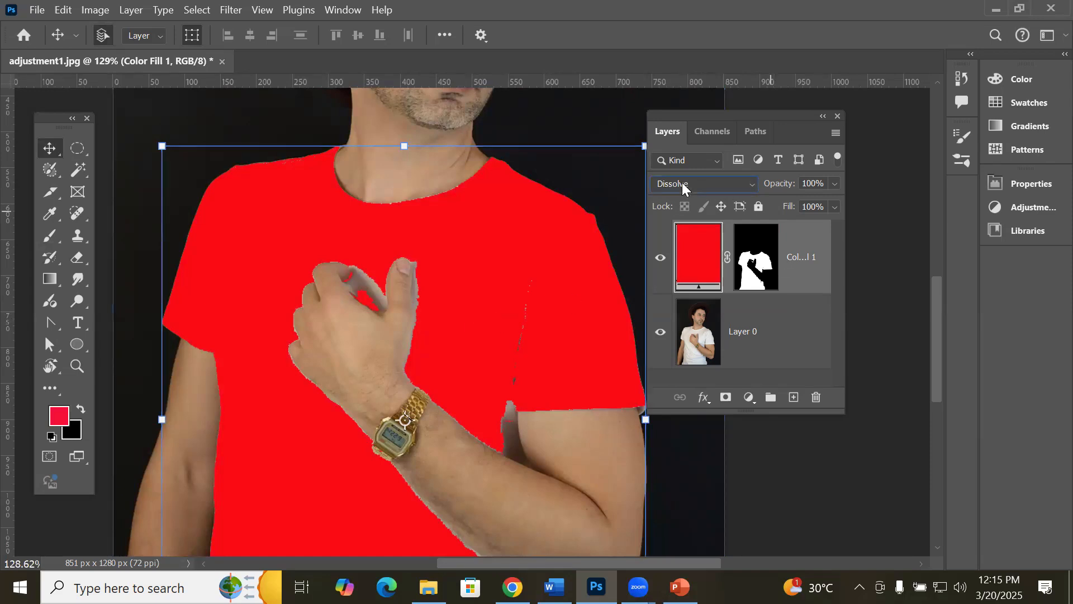
Step: Switch the red fill layer to Normal and back to Dissolve to compare the two blend modes
left_click(682, 183)
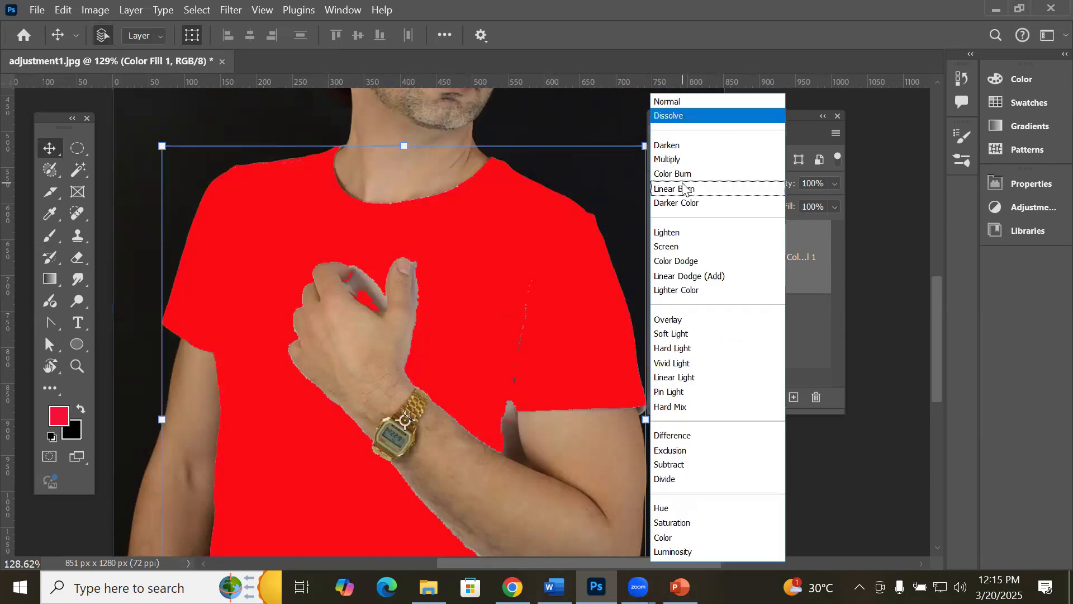
left_click(699, 106)
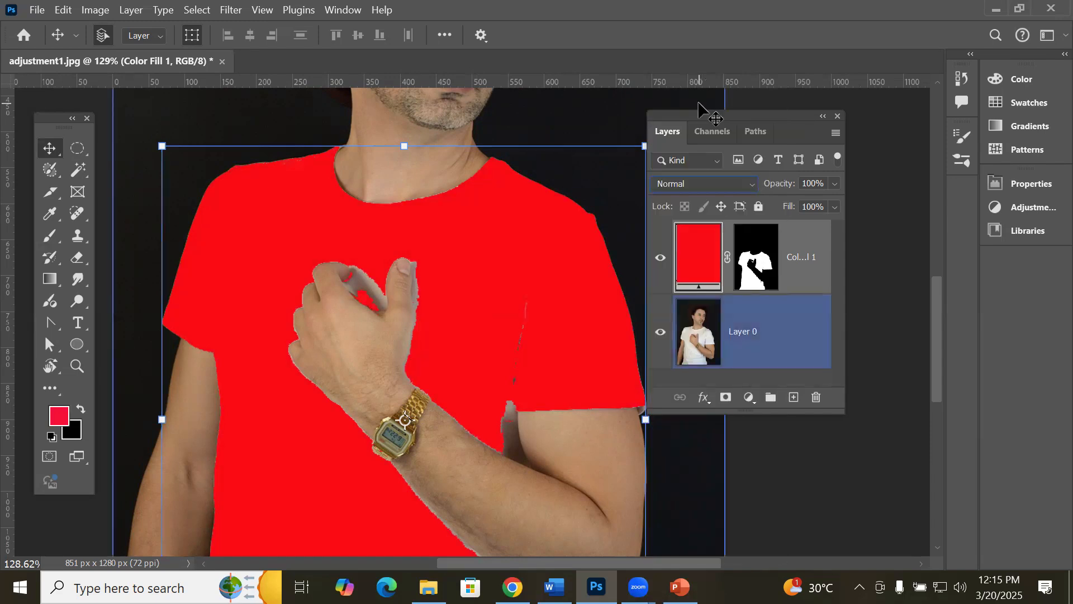
left_click(681, 186)
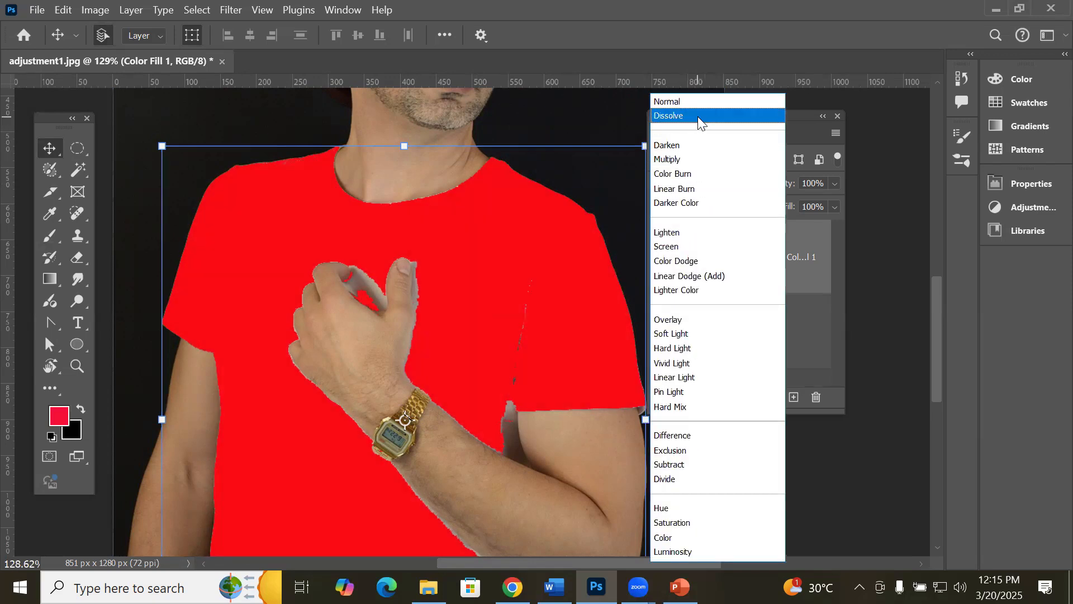
left_click(698, 117)
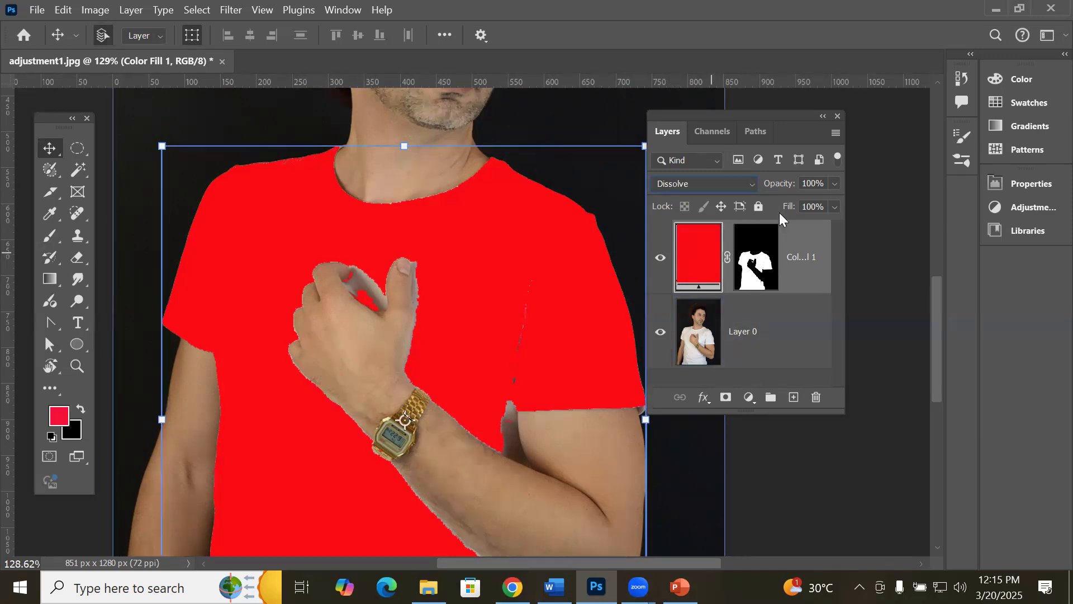
Step: Lower the dissolved fill layer's opacity to 89%, 37% and 0%, restore it to 100%, and return the blend mode to Normal
left_click(834, 185)
left_click_drag(832, 202, 827, 202)
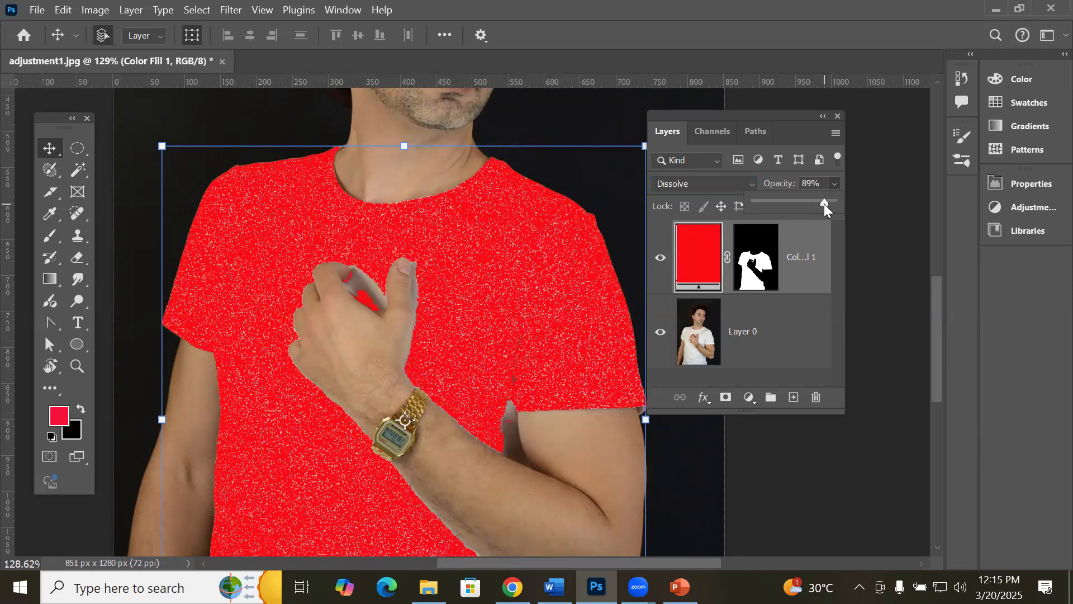
left_click_drag(824, 204, 784, 200)
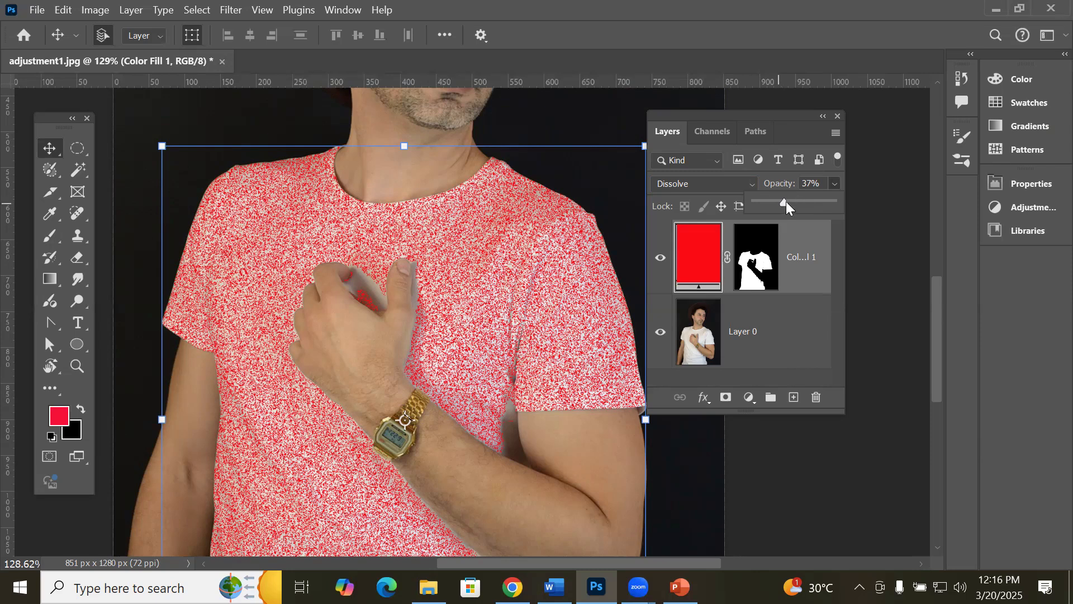
left_click_drag(775, 201, 747, 200)
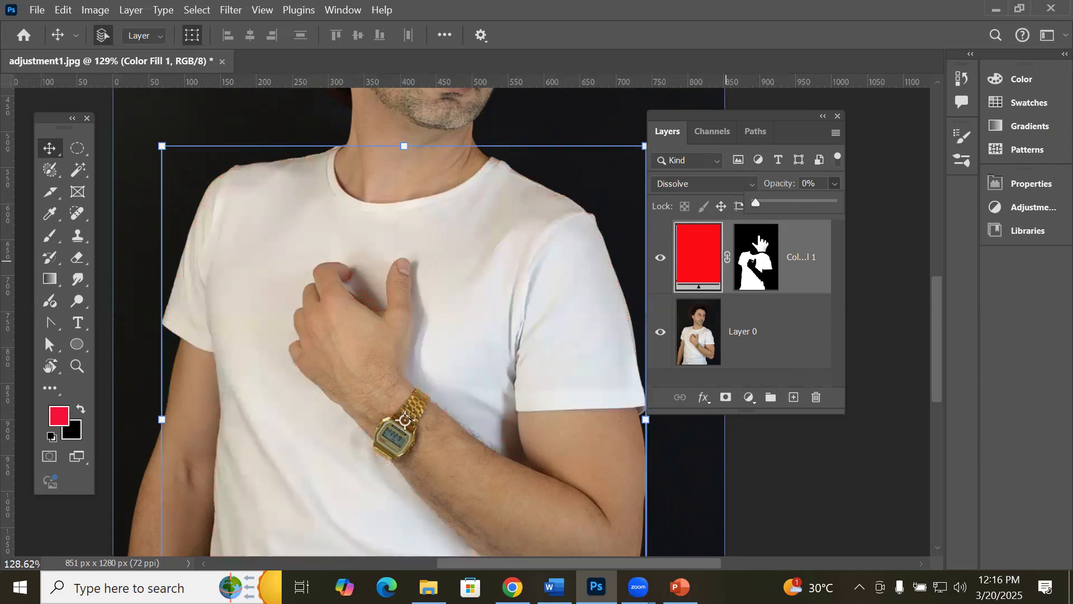
left_click_drag(758, 205, 850, 248)
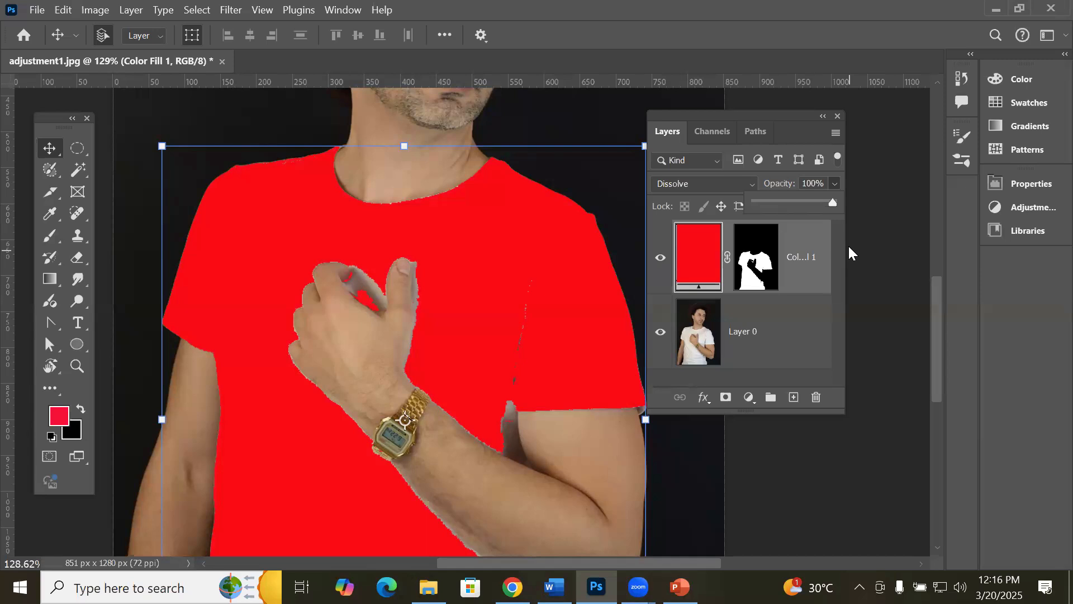
left_click(744, 183)
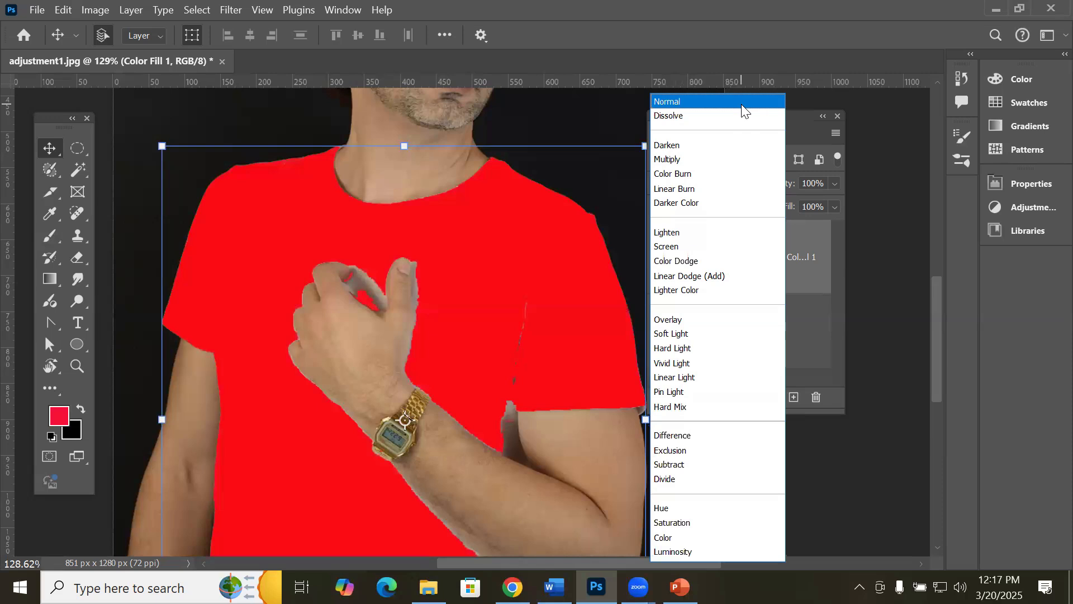
left_click(742, 106)
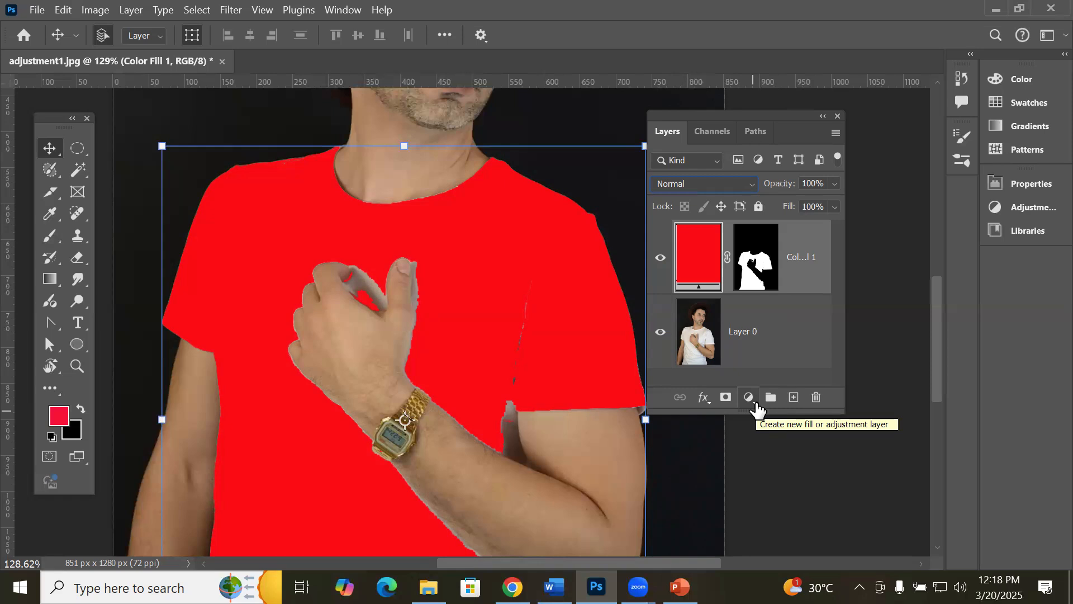
Step: Load the T-shirt selection from the Model Shirt channel and return to the layers
left_click(723, 132)
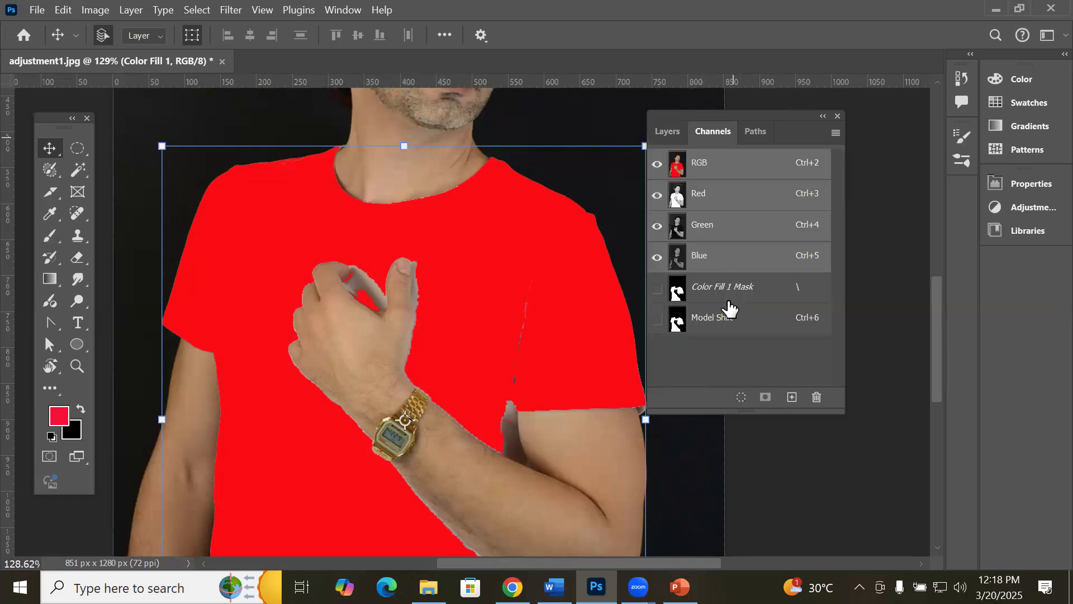
left_click(715, 327, "ctrl")
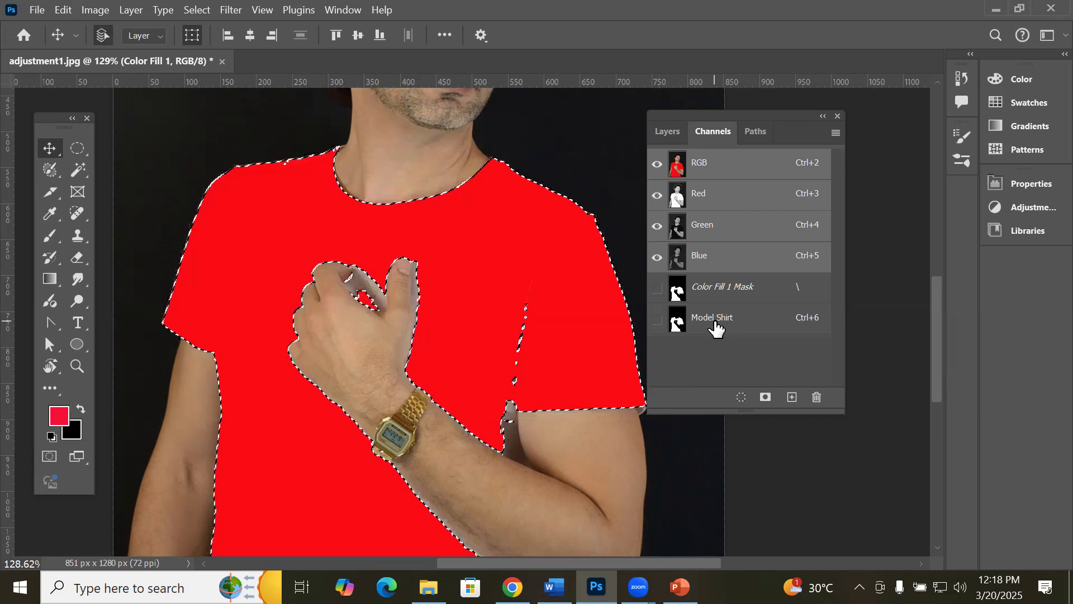
left_click(666, 132)
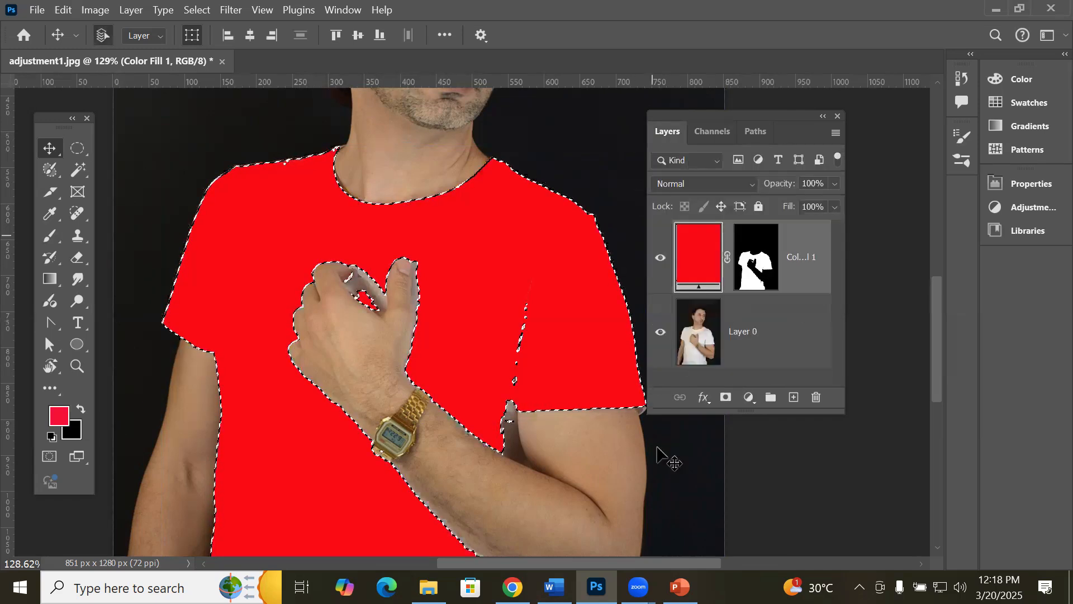
left_click(630, 447, "ctrl")
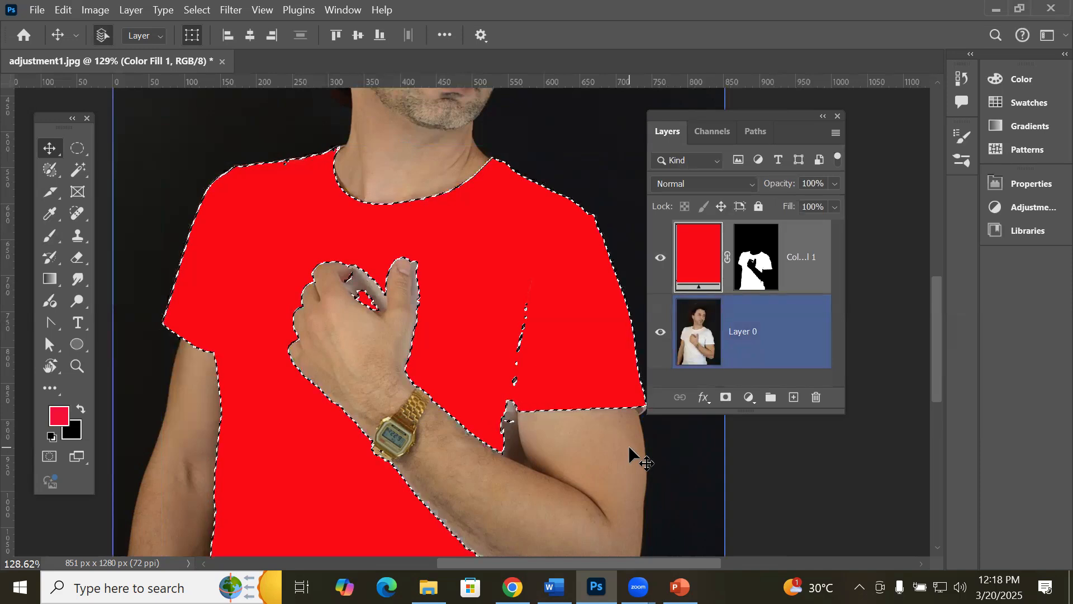
Step: Select the red fill layer's mask and activate the Brush tool with black as the foreground colour
left_click(771, 273)
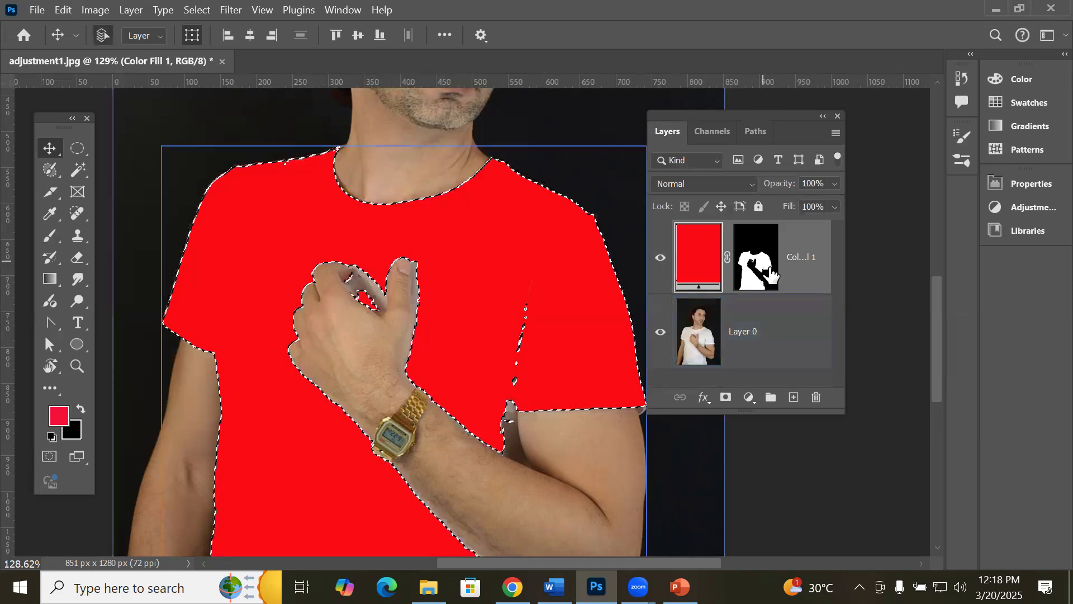
left_click(770, 262)
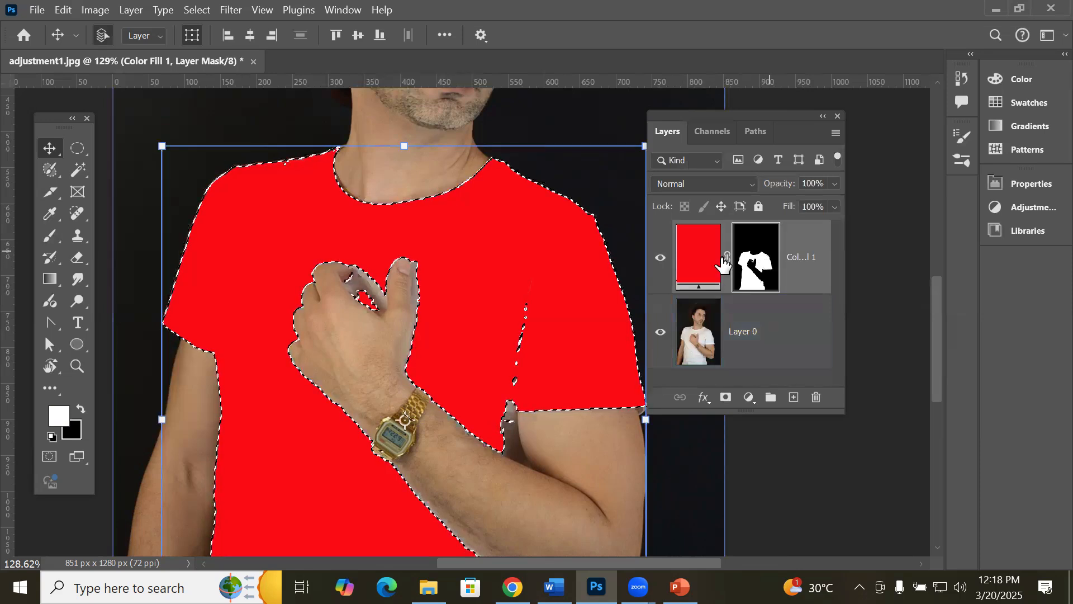
left_click(46, 238)
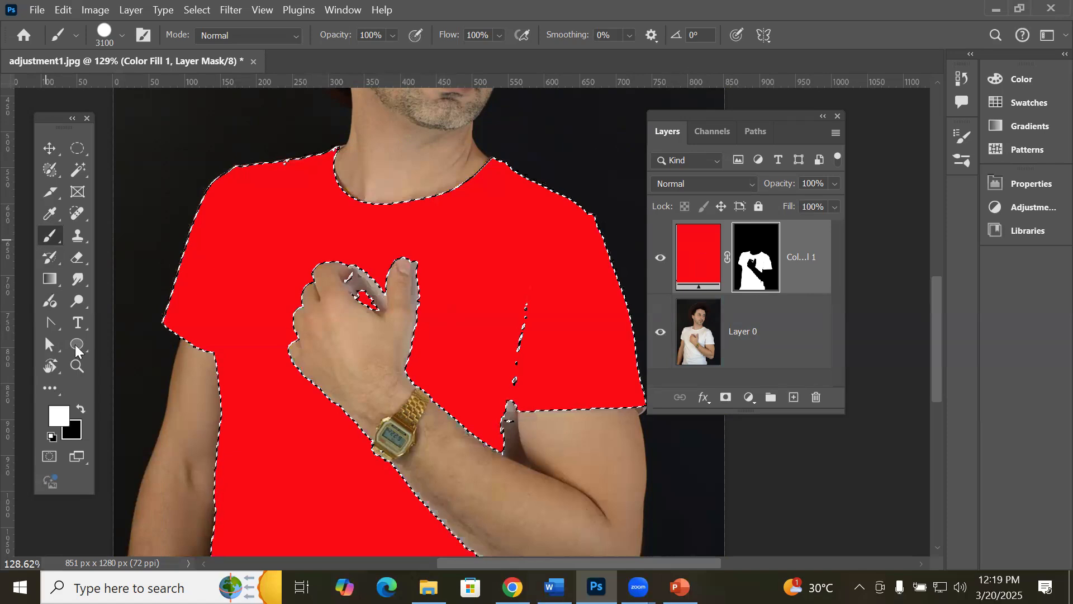
left_click(81, 407)
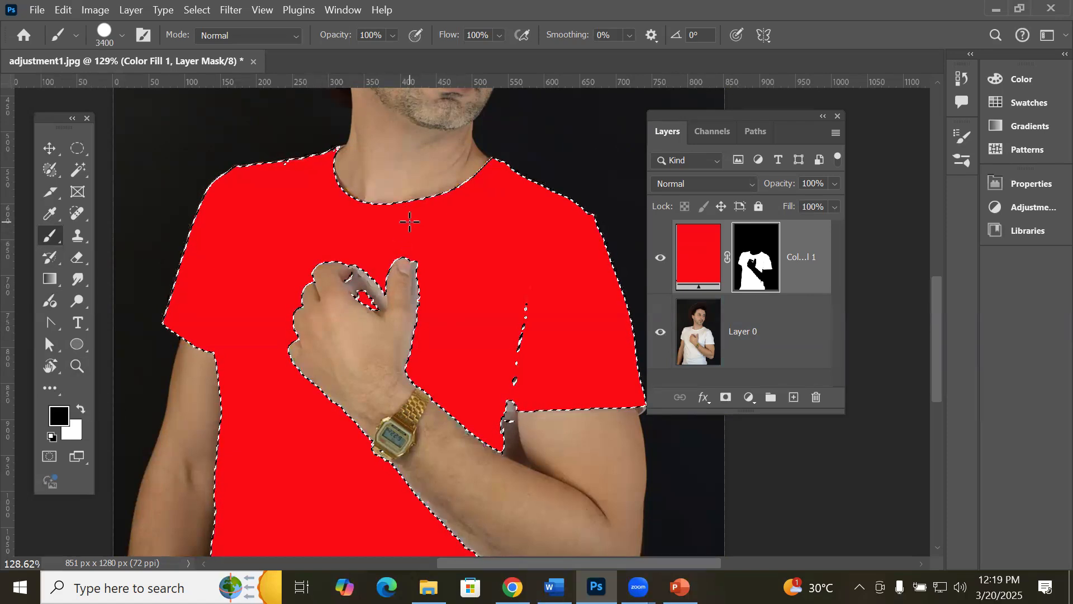
Step: Enlarge the brush to 5000, try inverting the fill layer's mask, and undo the inversion
key("bracketright")
key("bracketright")
key("bracketright")
key("bracketright")
key("bracketright")
key("bracketright")
key("bracketright")
key("bracketright")
key("bracketright")
key("bracketright")
key("bracketright")
key("bracketright")
key("bracketright")
key("bracketright")
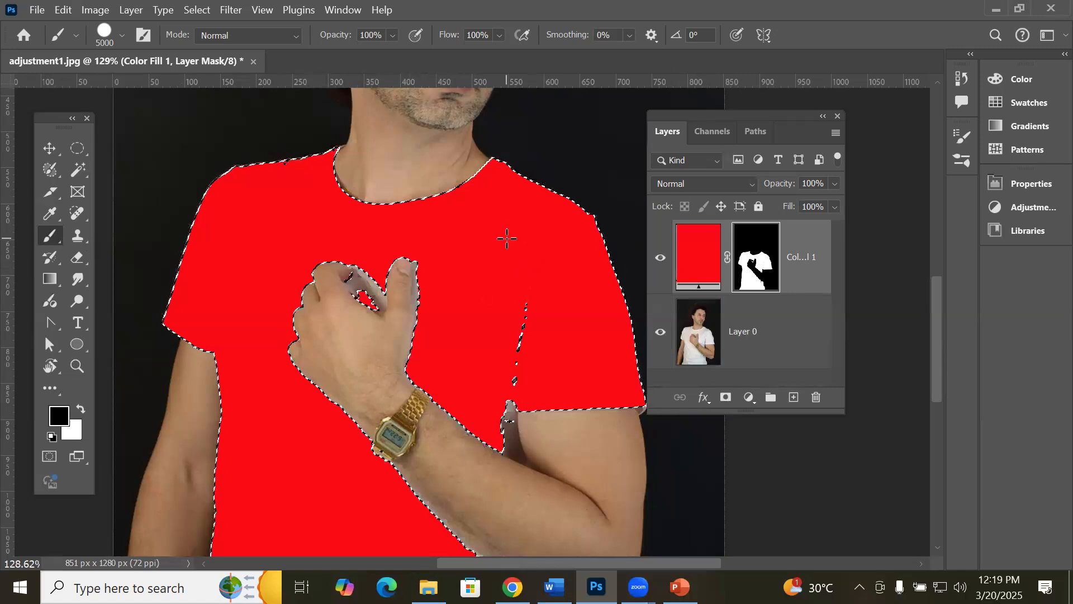
key("ctrl+i")
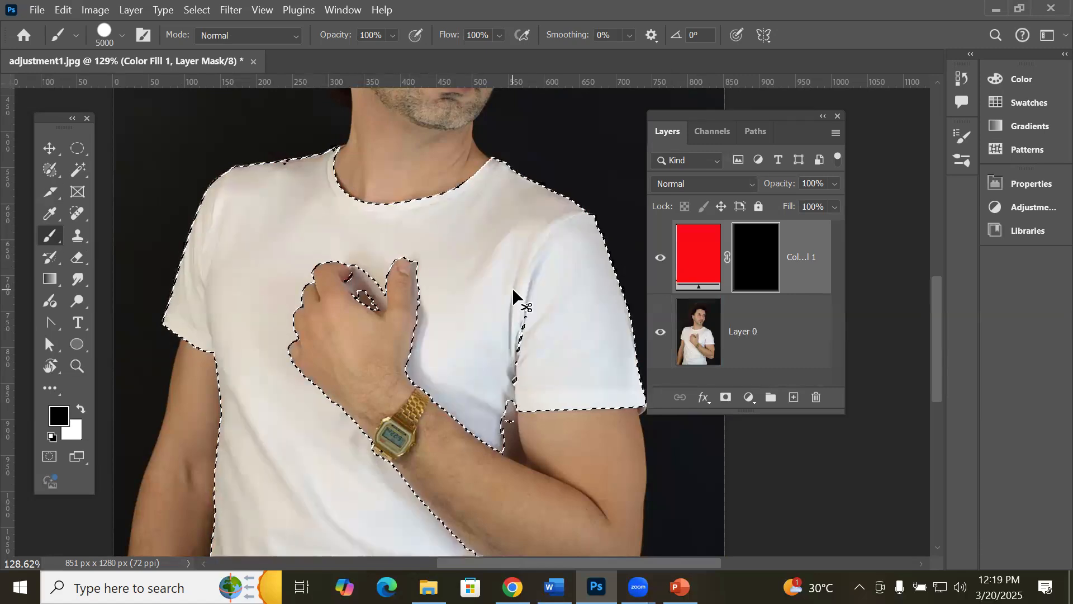
key("ctrl+z")
Step: Reduce the brush size to 500 for painting over the T-shirt on the mask
key("ctrl+minus")
key("ctrl+minus")
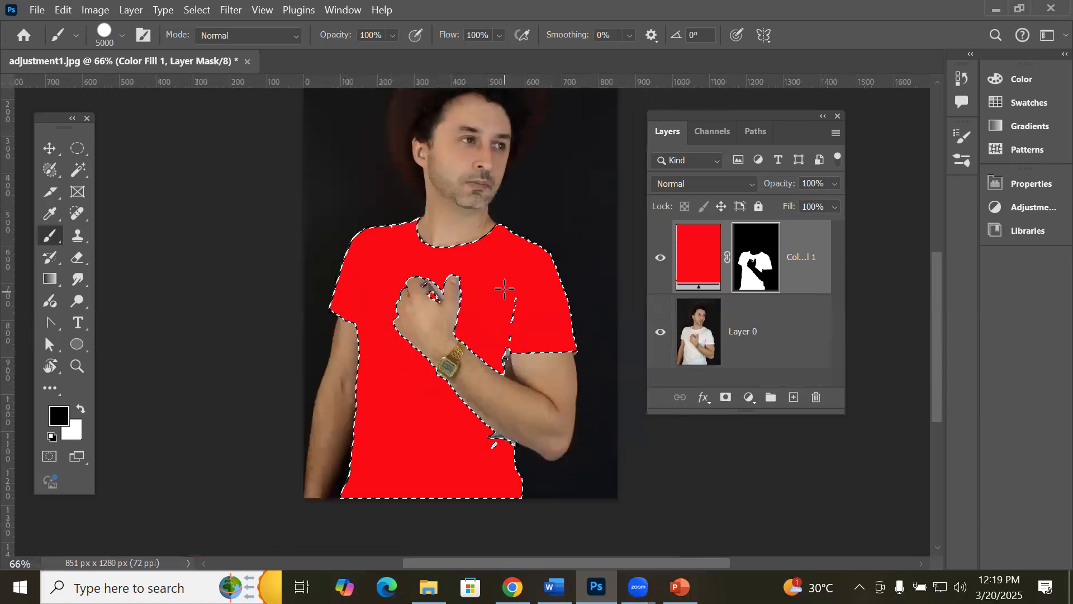
key("ctrl+minus")
key("ctrl+minus")
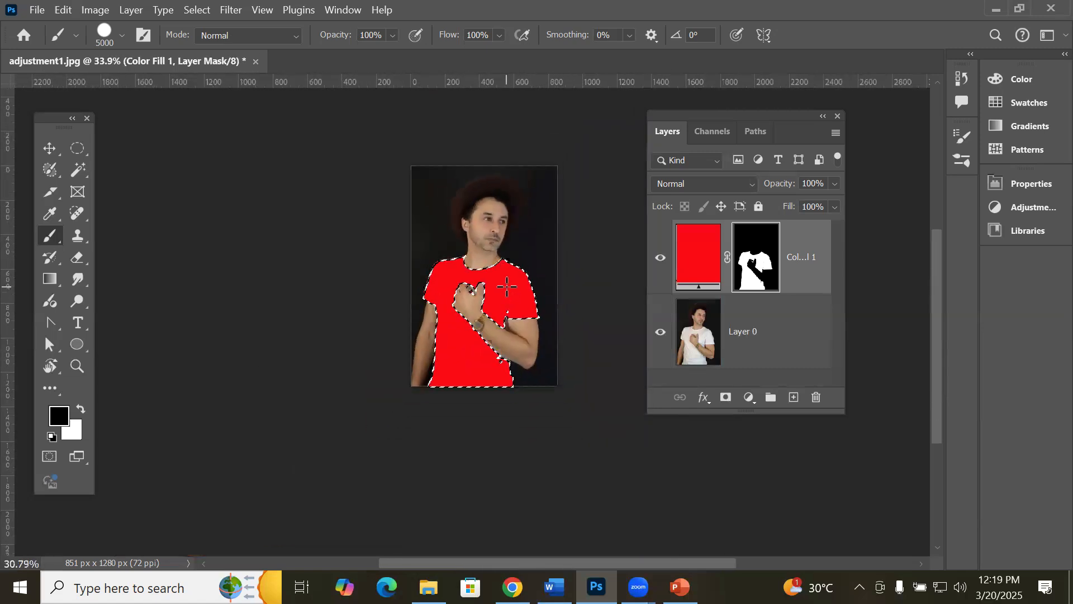
scroll(507, 286, "down", 5)
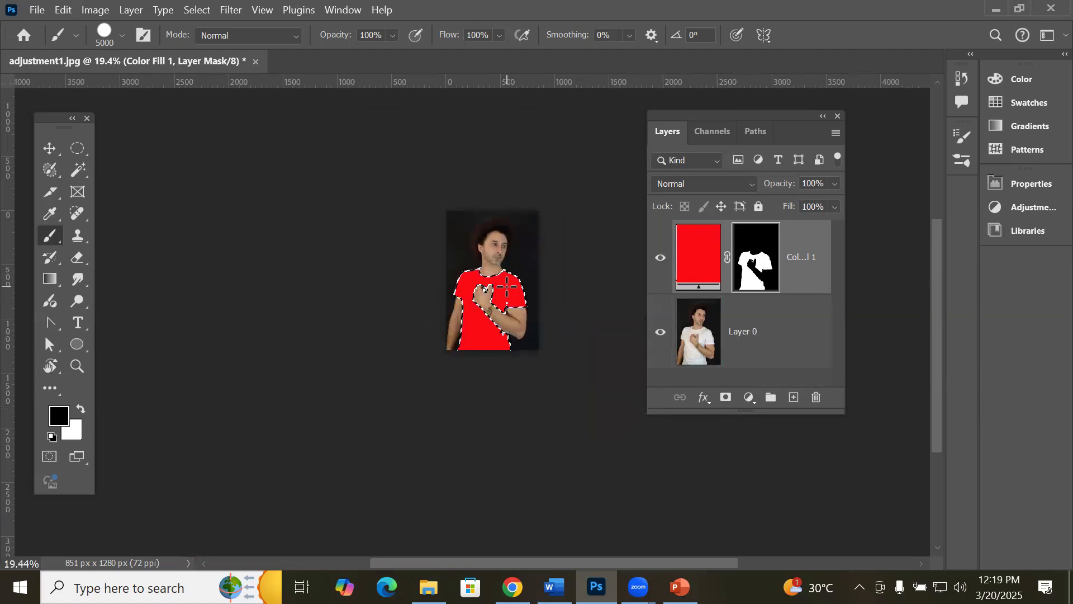
key("bracketleft")
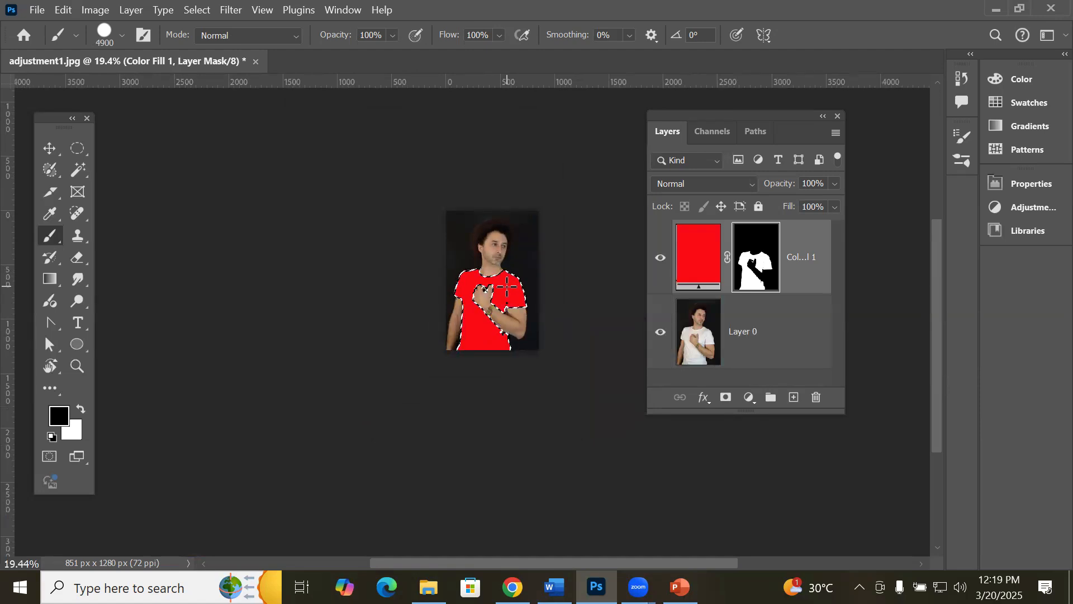
key("bracketleft")
key("bracketleft")
key("bracketleft")
key("bracketleft")
key("bracketleft")
key("bracketleft")
key("bracketleft")
key("bracketleft")
key("bracketleft")
key("bracketleft")
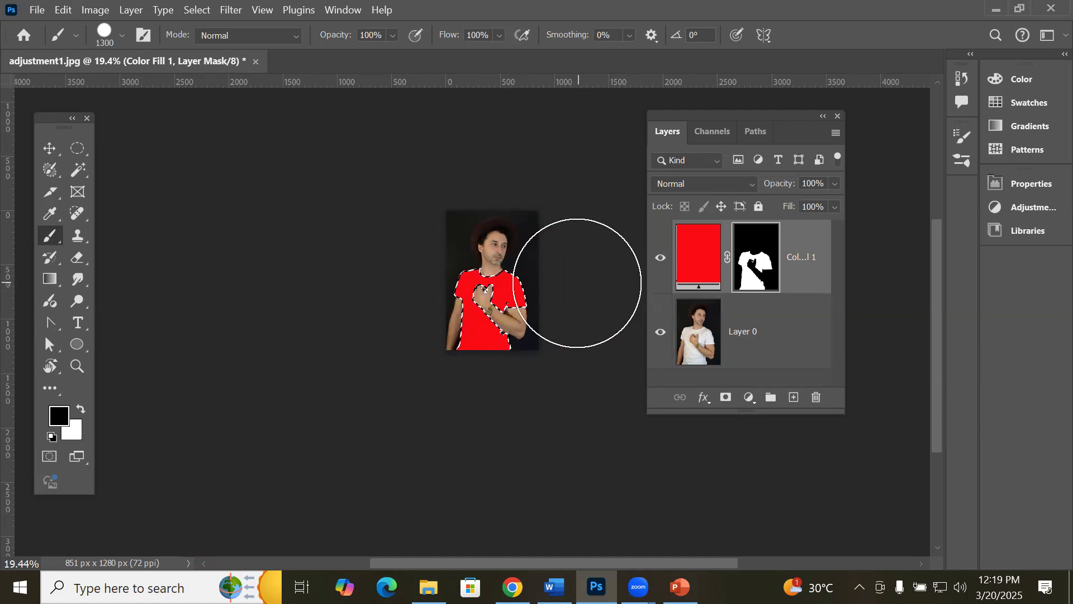
scroll(563, 284, "up", 3)
key("bracketleft")
key("bracketleft")
key("bracketleft")
key("bracketleft")
key("bracketleft")
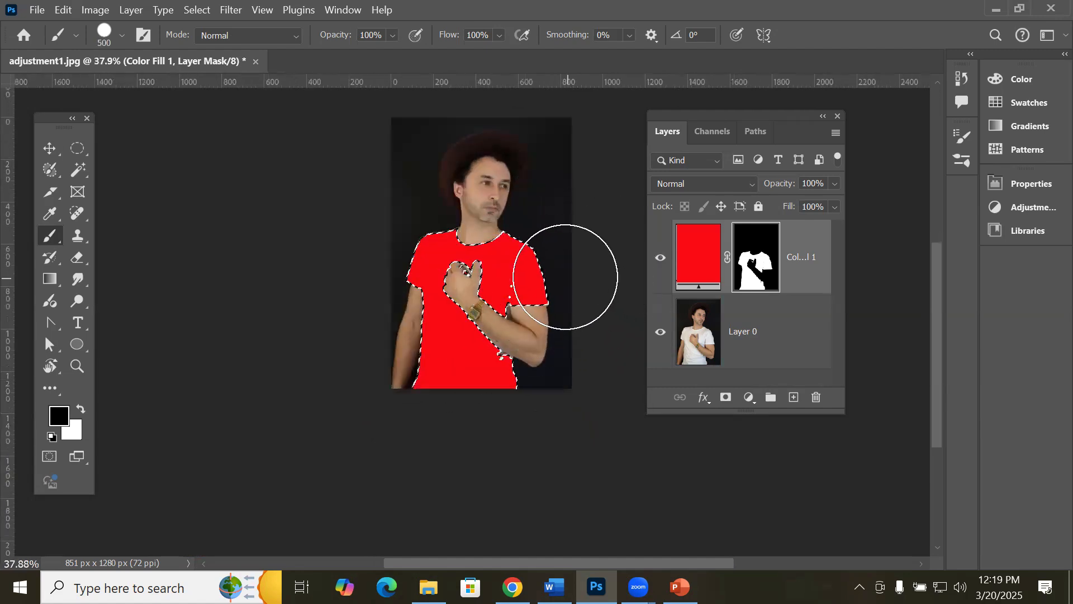
scroll(547, 268, "up", 3)
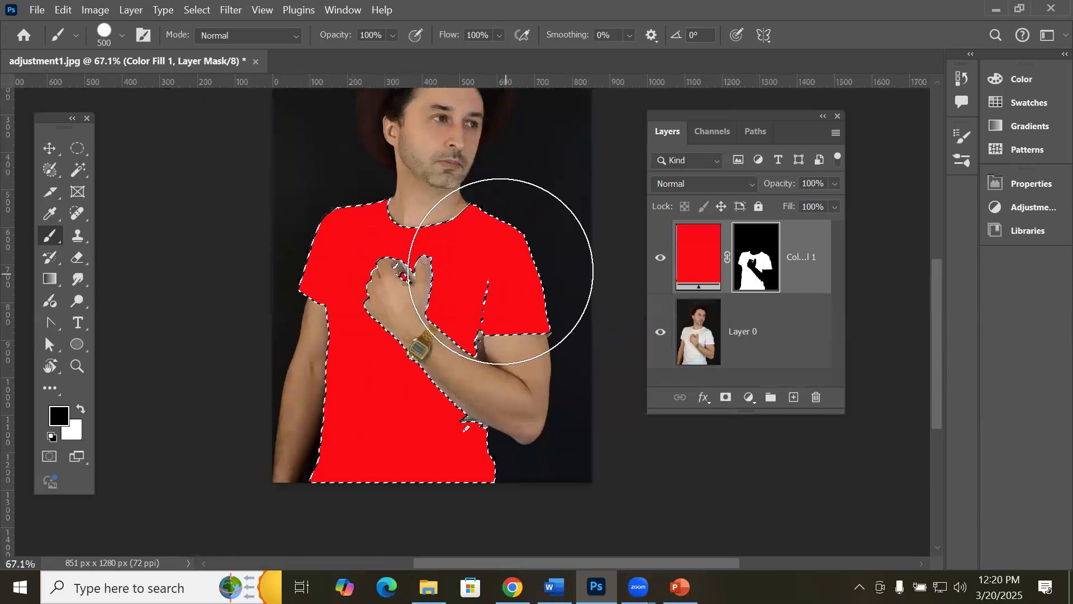
Step: Paint black on the mask to hide the red from the T-shirt, and paint white to restore it
left_click_drag(503, 227, 492, 263)
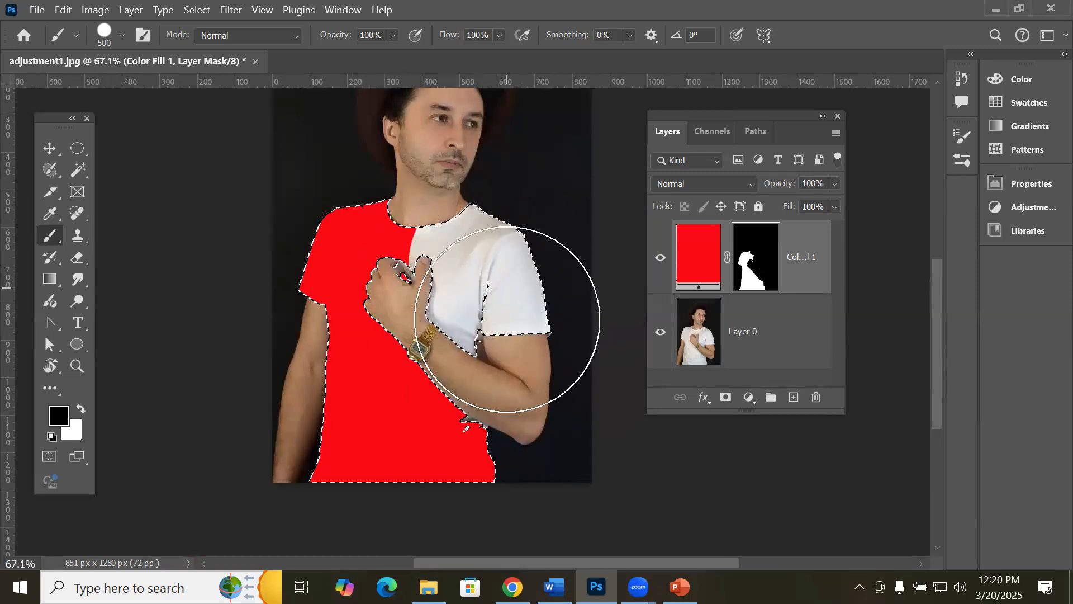
left_click_drag(491, 412, 496, 448)
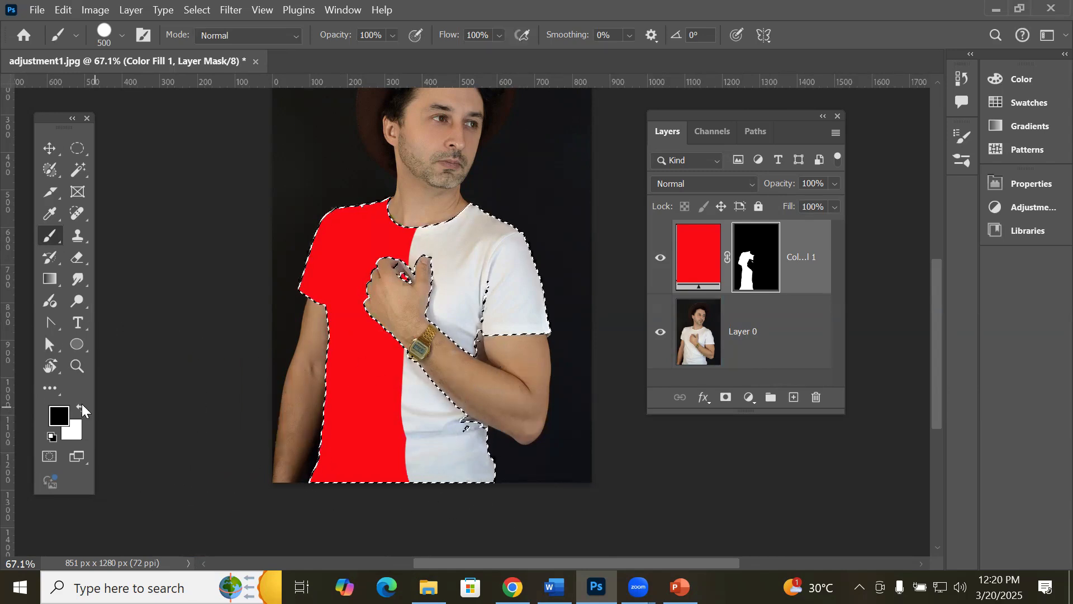
mouse_move(455, 283)
left_mouse_down()
mouse_move(455, 455)
mouse_move(383, 272)
mouse_move(452, 353)
mouse_move(379, 278)
mouse_move(460, 392)
mouse_move(374, 383)
left_mouse_up()
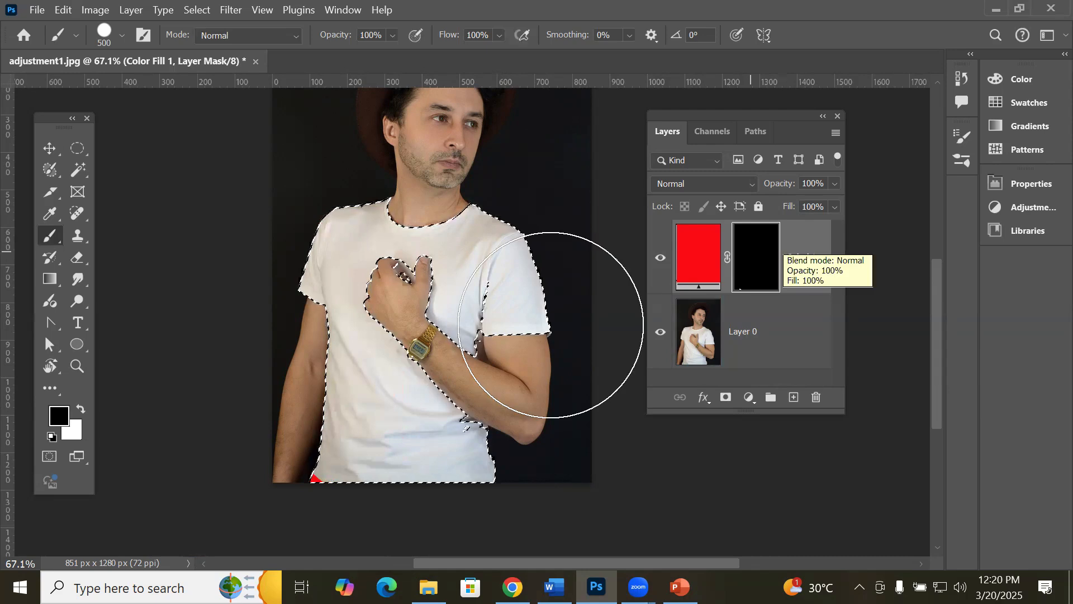
left_click(81, 413)
mouse_move(324, 348)
left_mouse_down()
mouse_move(386, 303)
mouse_move(472, 337)
mouse_move(347, 260)
mouse_move(460, 434)
mouse_move(397, 319)
mouse_move(294, 463)
mouse_move(394, 352)
mouse_move(420, 294)
mouse_move(466, 408)
mouse_move(433, 479)
left_mouse_up()
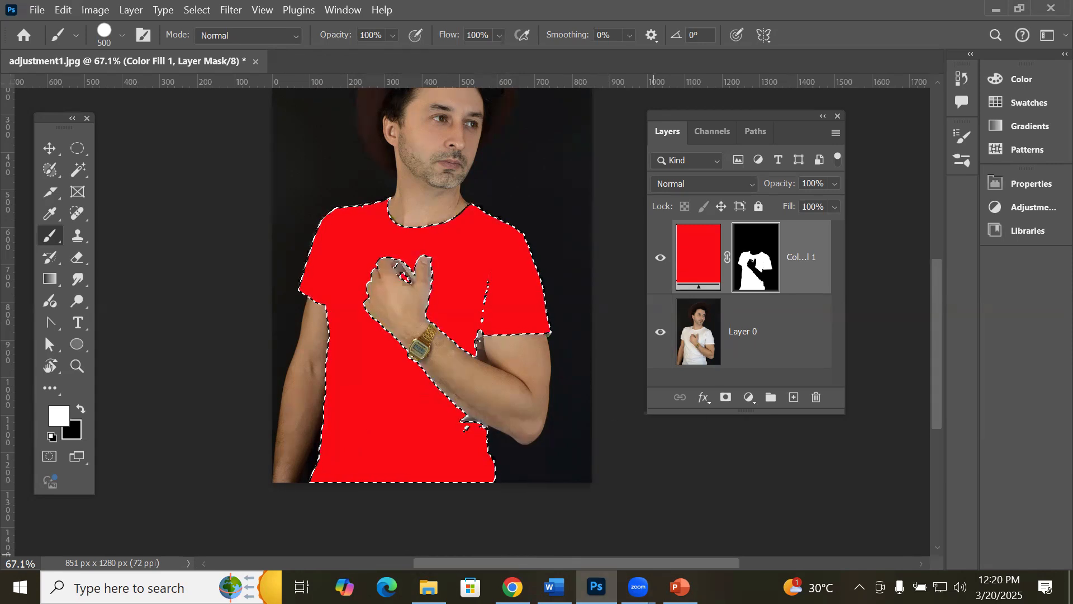
Step: Disable and re-enable the fill layer's mask, and alternate between targeting its colour and its mask
left_click(757, 266, "shift")
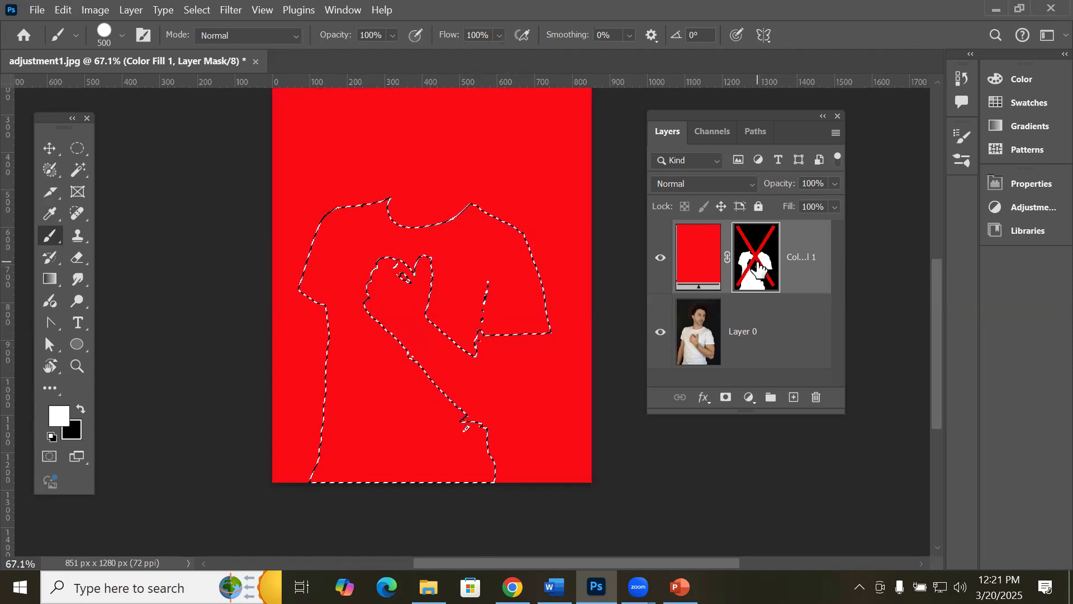
left_click(759, 269, "shift")
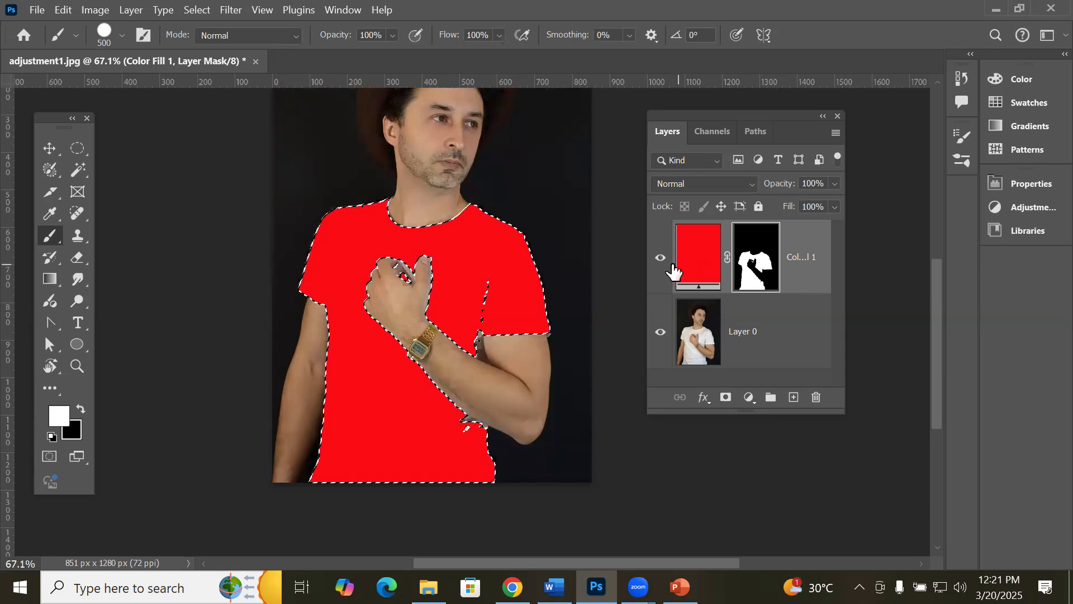
left_click(704, 263)
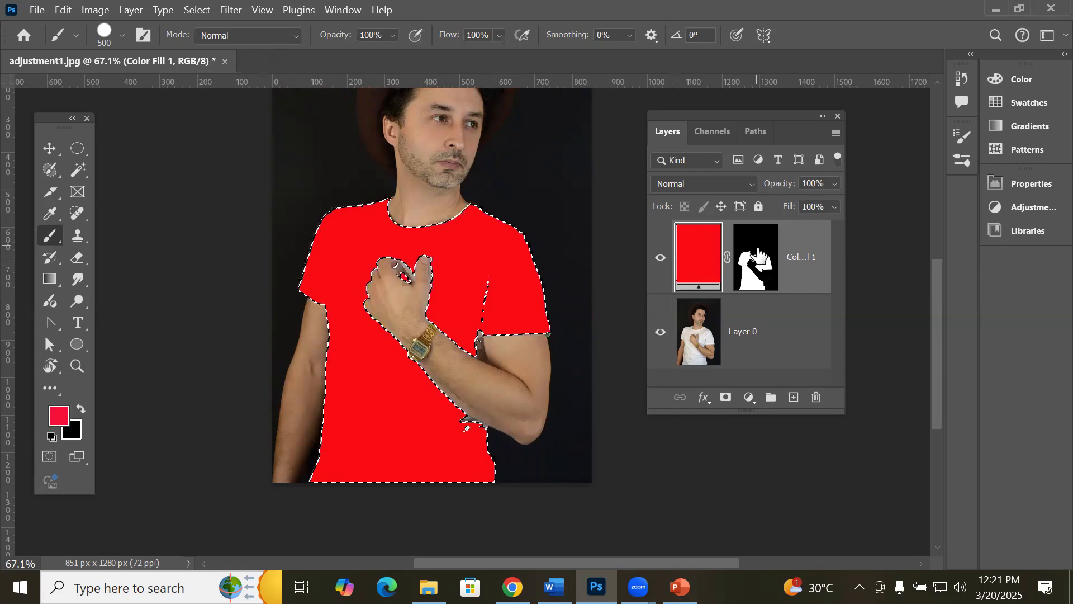
left_click(751, 249)
Step: Delete the whole red Color Fill 1 layer, including its mask
left_click(691, 261)
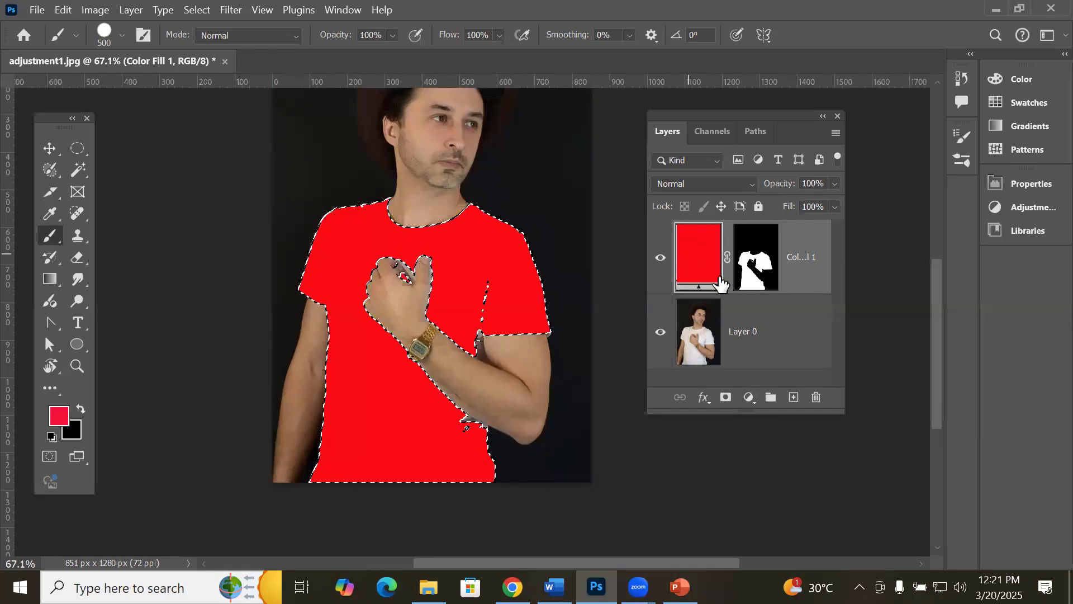
left_click(815, 397)
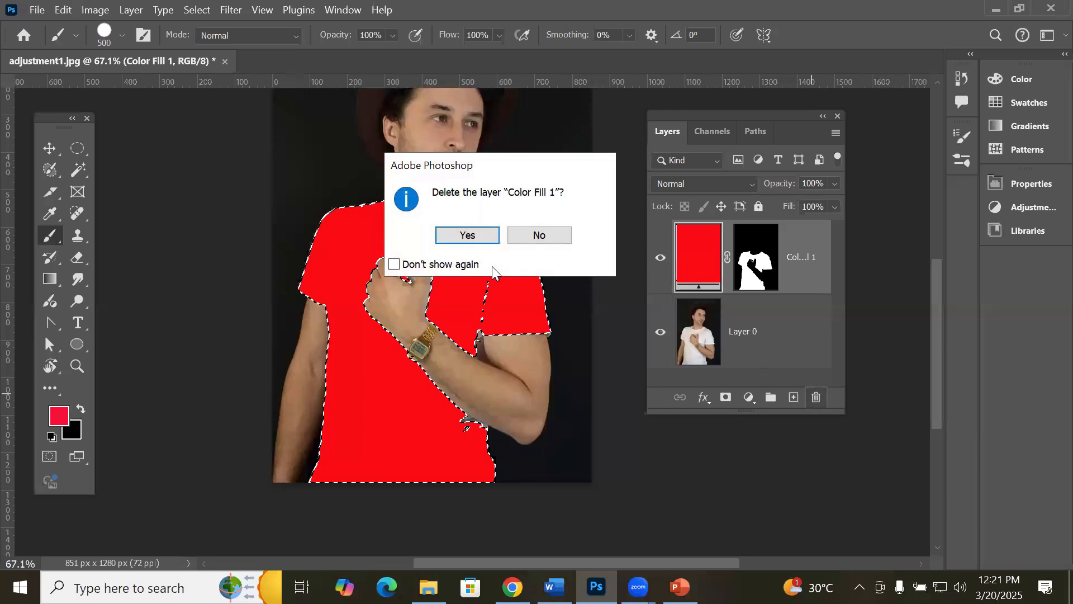
left_click(465, 235)
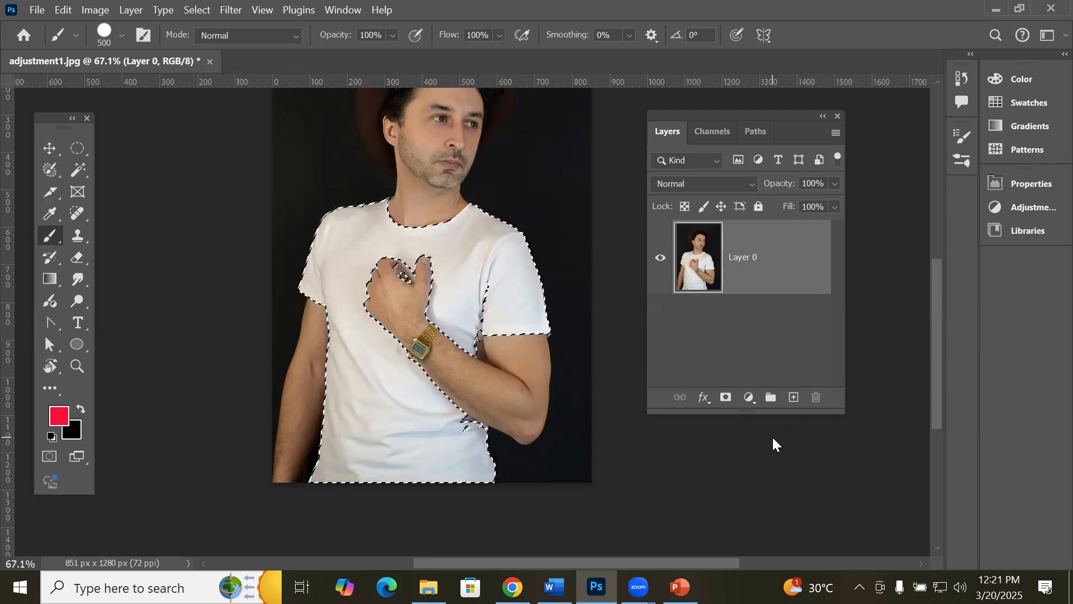
Step: Add a Gradient fill layer over the selected T-shirt and move its settings dialog clear of the man
left_click(754, 398)
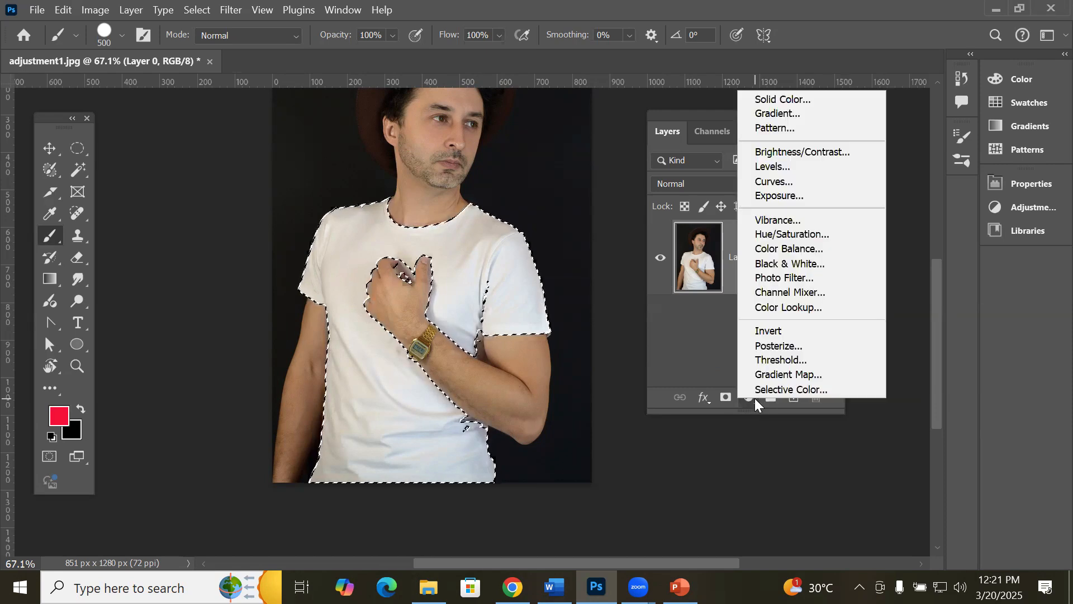
left_click(777, 113)
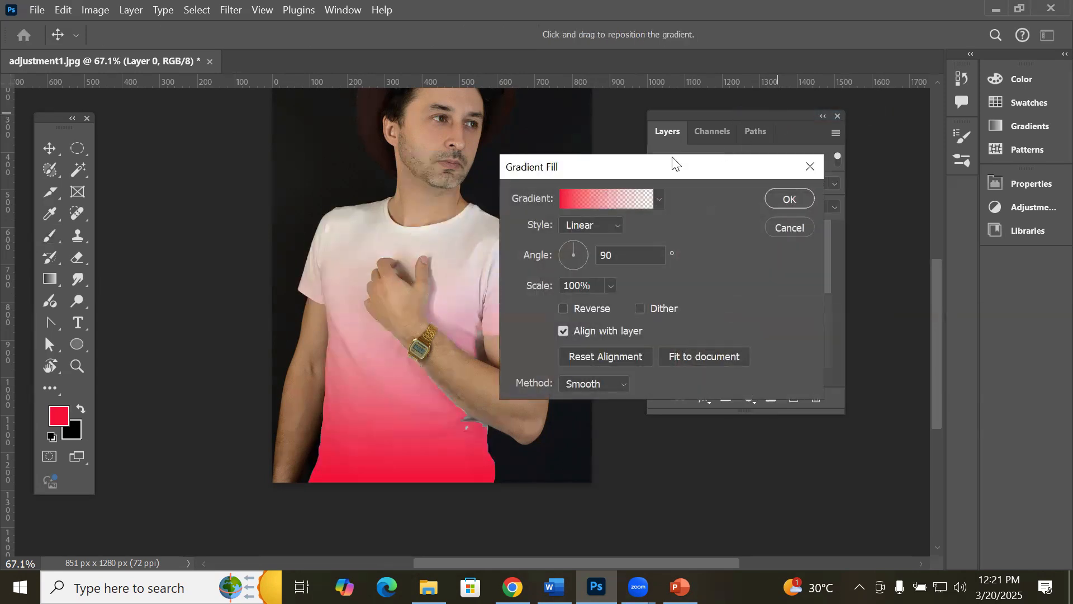
left_click_drag(657, 162, 756, 164)
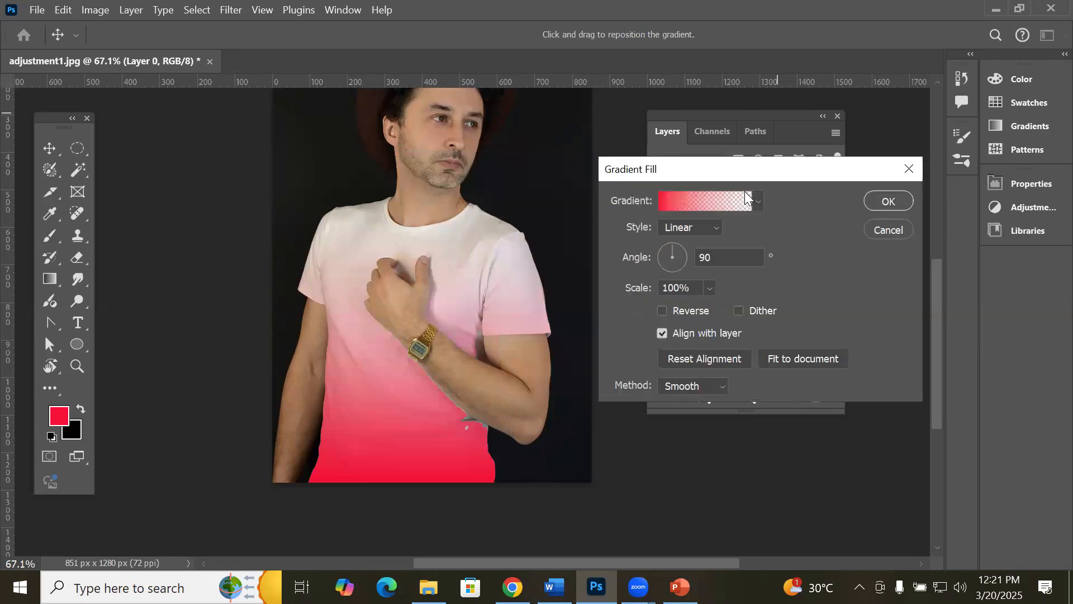
Step: Try the Radial, Angle and Diamond styles for the T-shirt's gradient fill
left_click(711, 228)
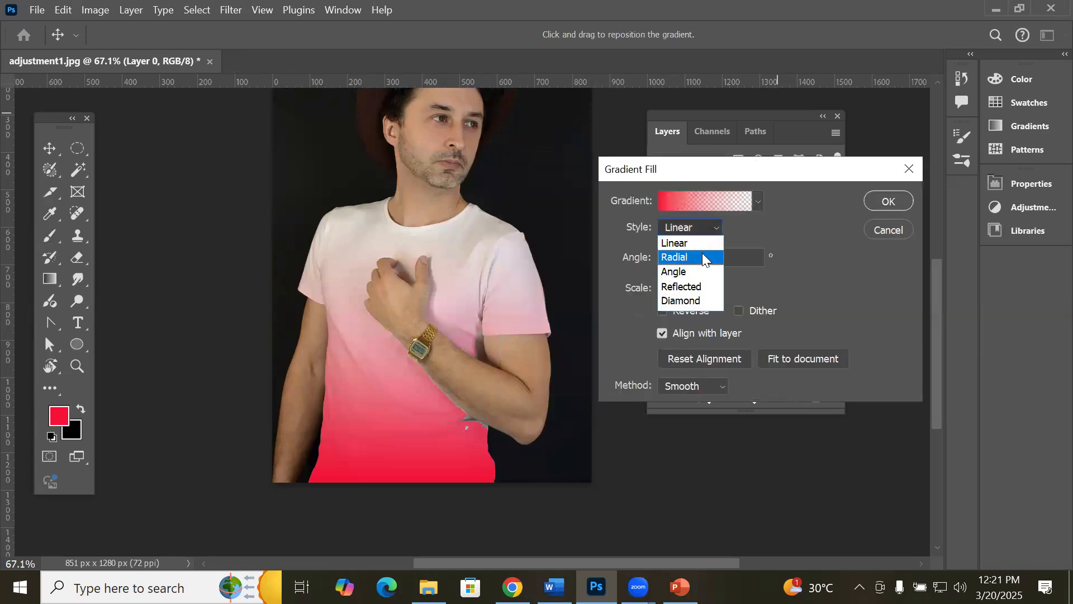
left_click(705, 255)
left_click(713, 228)
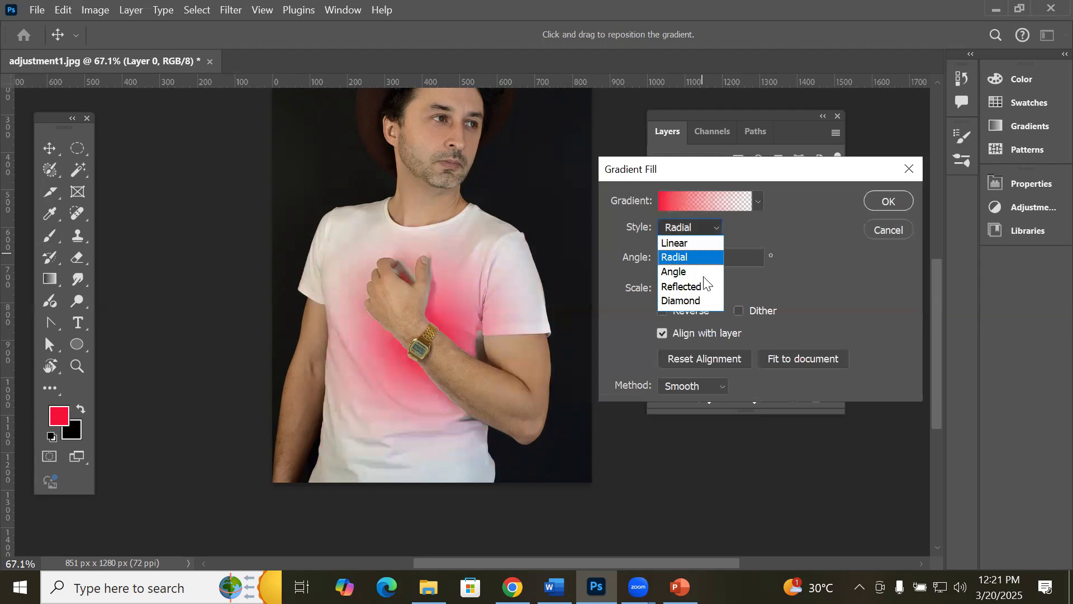
left_click(703, 273)
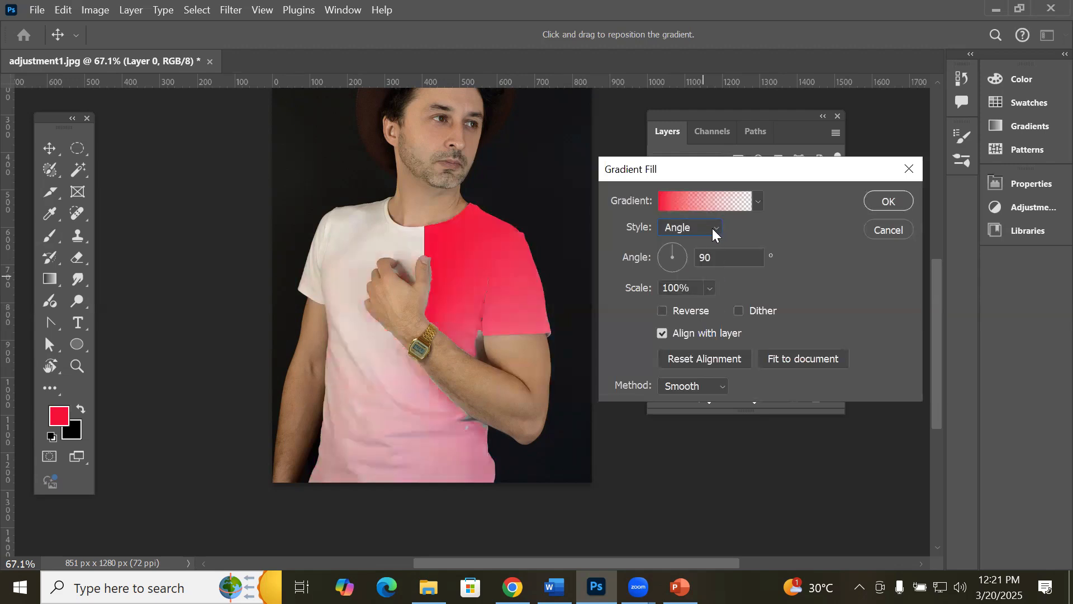
left_click(712, 228)
left_click(703, 297)
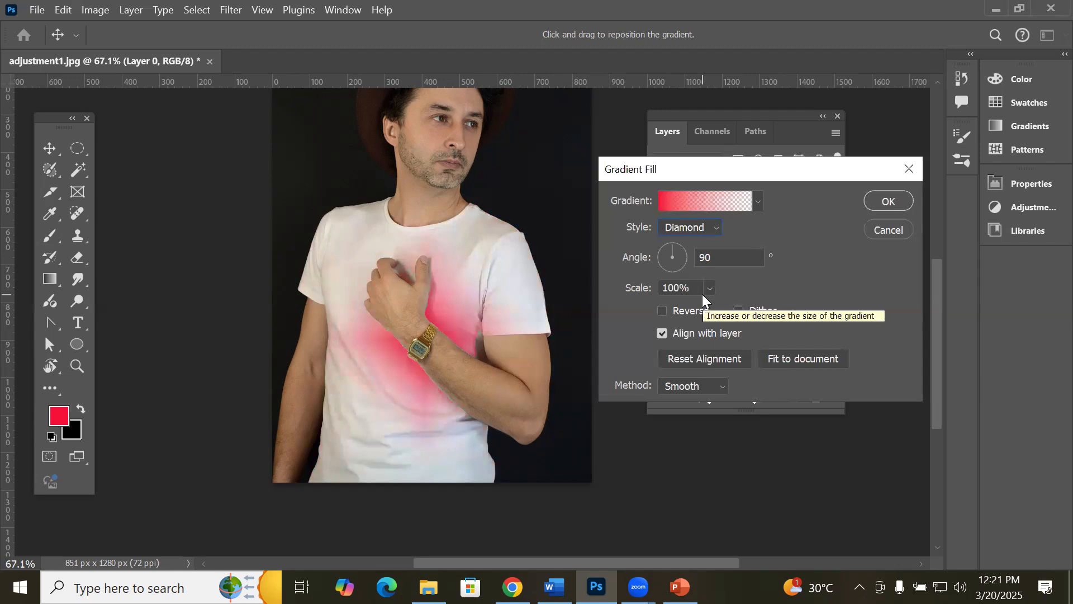
Step: Set the gradient fill's scale to 175%
left_click(696, 286)
key("Up")
key("Up")
key("Up")
key("Up")
key("Up")
key("Up")
key("Up")
key("Up")
key("Up")
key("Up")
key("Up")
key("Up")
key("Up")
key("Up")
key("Up")
key("Up")
key("Up")
key("Up")
key("Up")
key("Up")
key("Up")
key("Up")
key("Up")
key("Up")
key("Up")
key("Up")
key("Up")
key("Up")
key("Up")
key("Up")
key("Up")
key("Up")
key("Up")
key("Up")
key("Up")
key("Up")
key("Up")
key("Up")
key("Up")
key("Up")
key("Up")
key("Up")
key("Up")
key("Up")
key("Up")
key("Up")
key("Up")
key("Up")
key("Up")
key("Up")
key("Up")
key("Up")
key("Up")
key("Up")
key("Up")
key("Up")
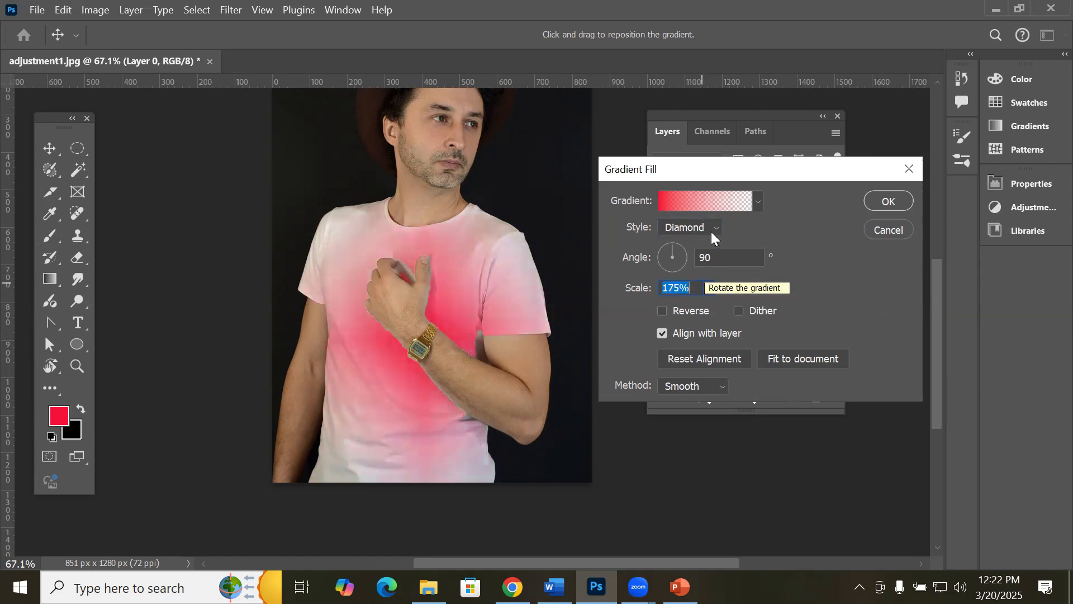
Step: Set the gradient style to Linear and compare its direction with Reverse off and on, leaving Reverse enabled
left_click(711, 230)
left_click(692, 243)
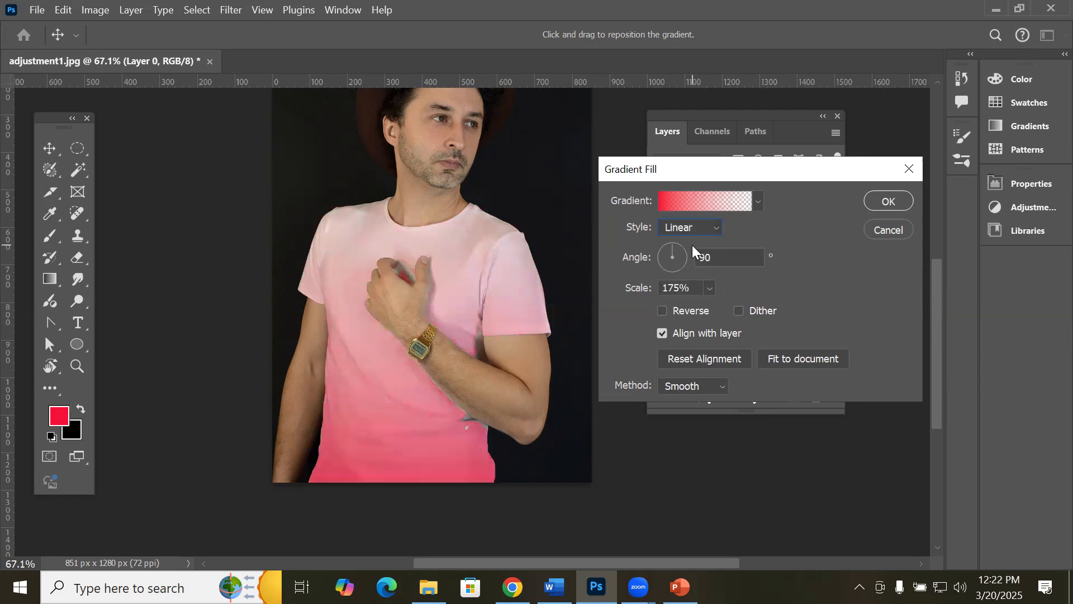
left_click(675, 307)
left_click(675, 307)
left_click(675, 307)
left_click(674, 307)
left_click(674, 307)
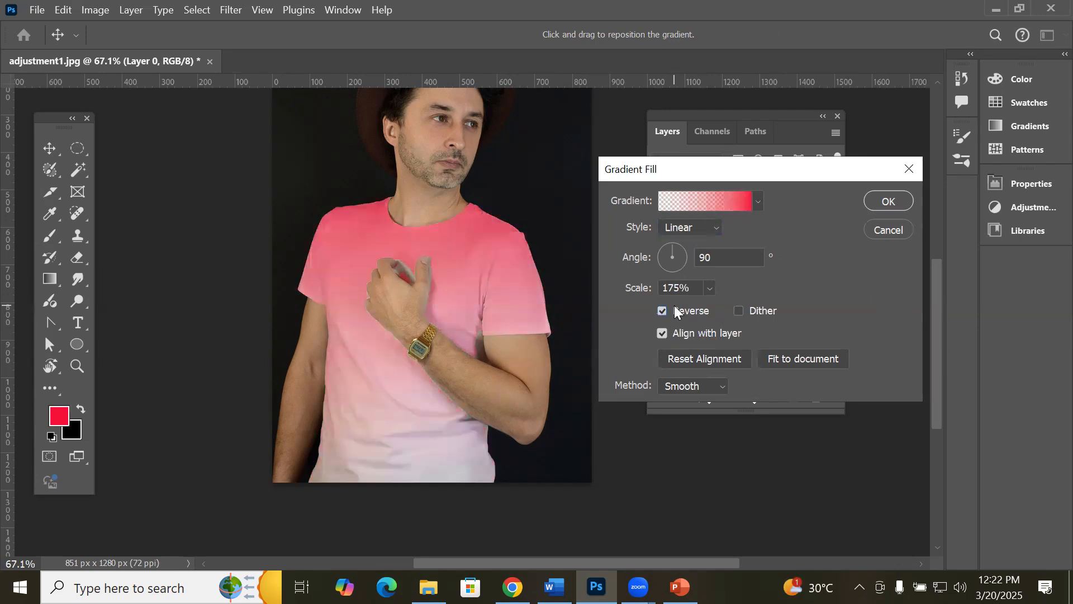
Step: Try several Purples presets on the T-shirt's gradient fill, from pink-blue to pale lilac blends
left_click(759, 202)
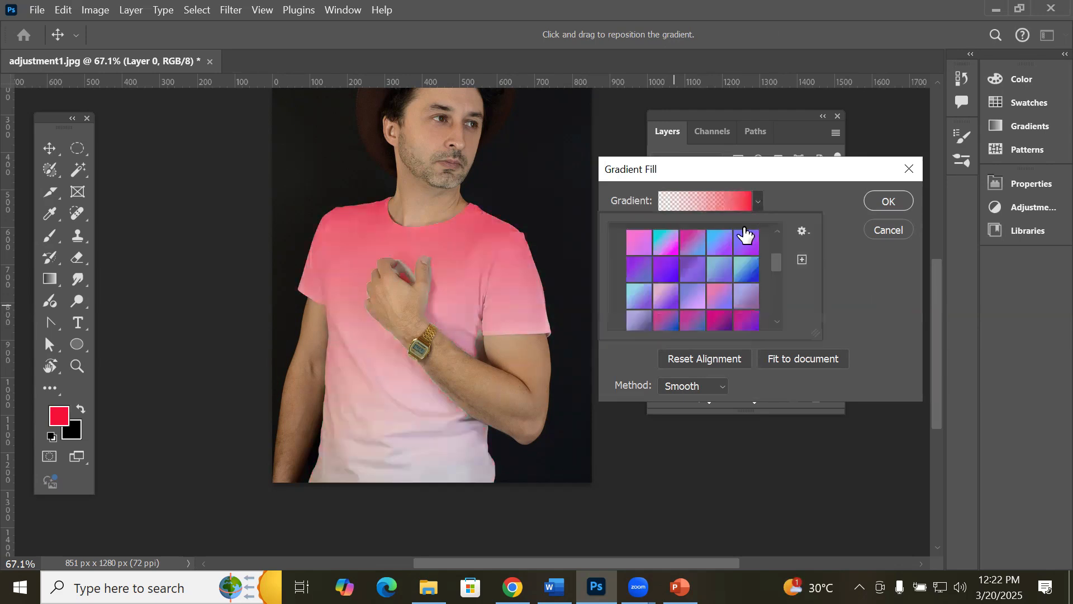
left_click(692, 246)
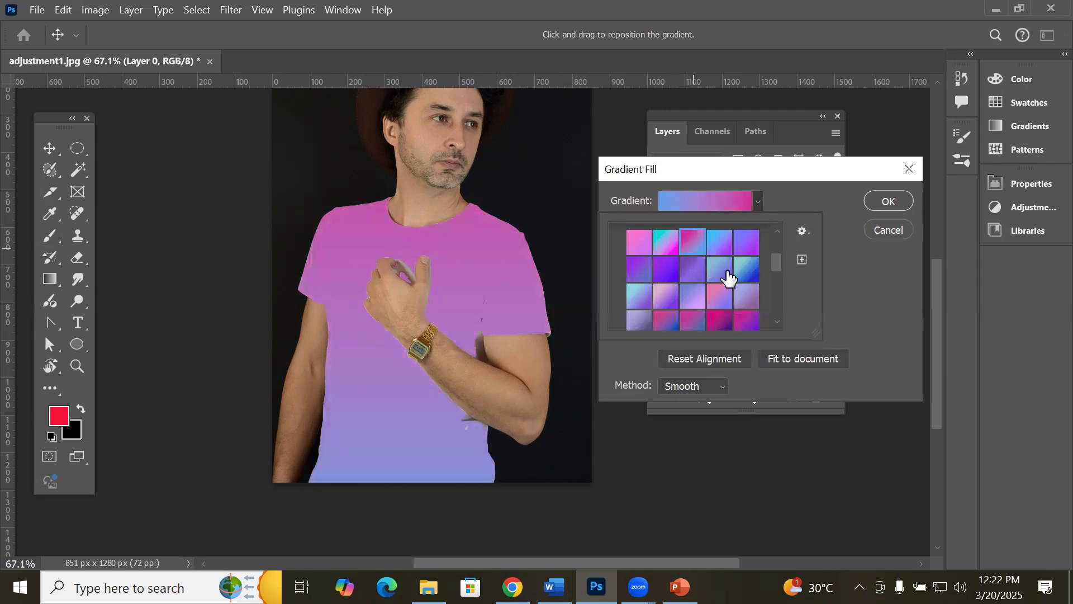
left_click(746, 270)
left_click(748, 296)
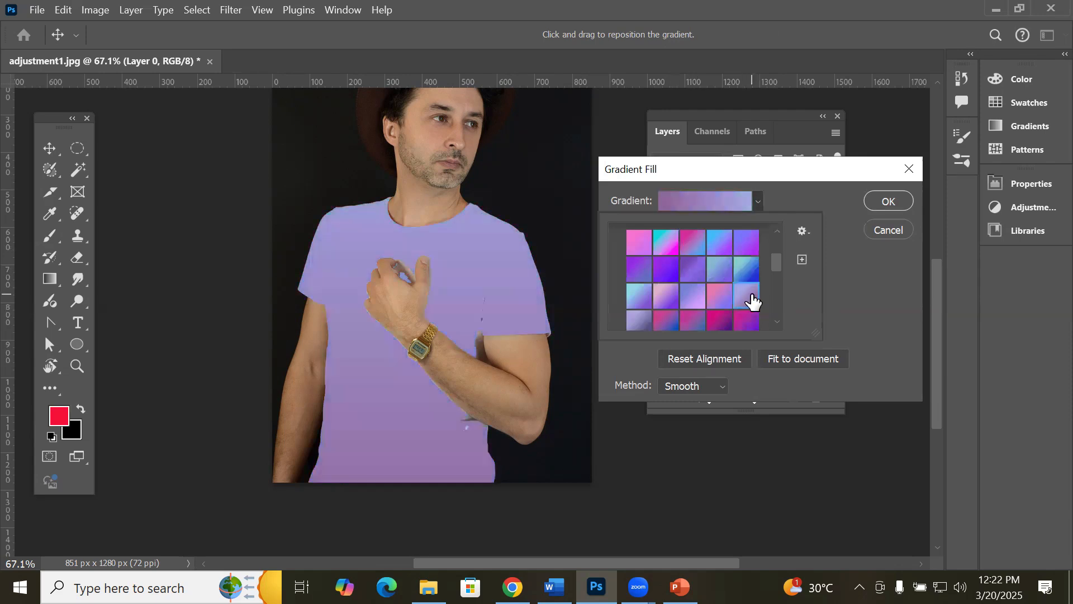
left_click(746, 321)
left_click(720, 322)
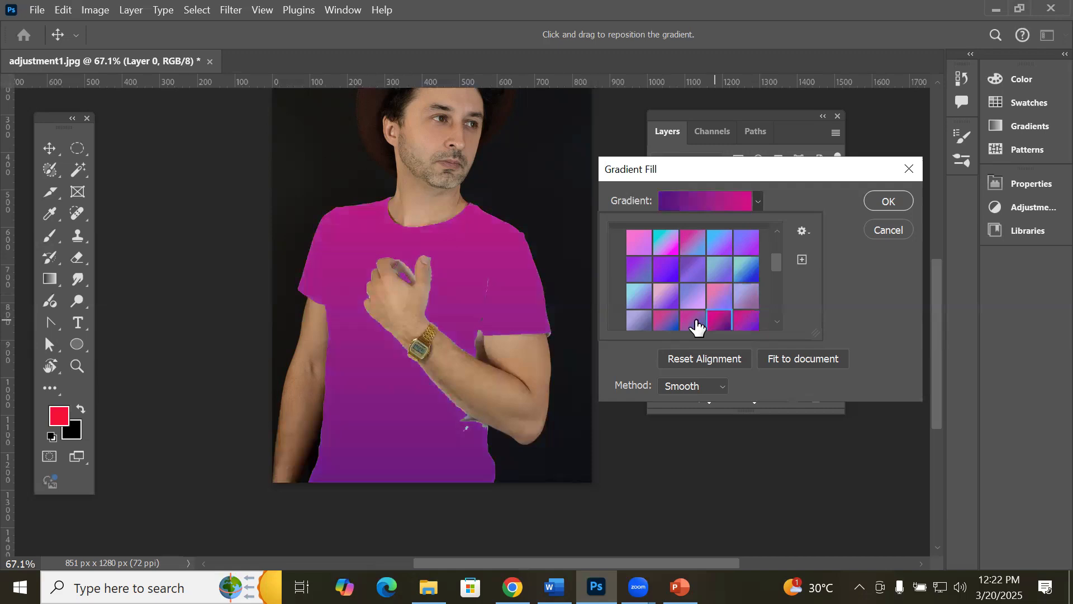
left_click(688, 325)
left_click(640, 321)
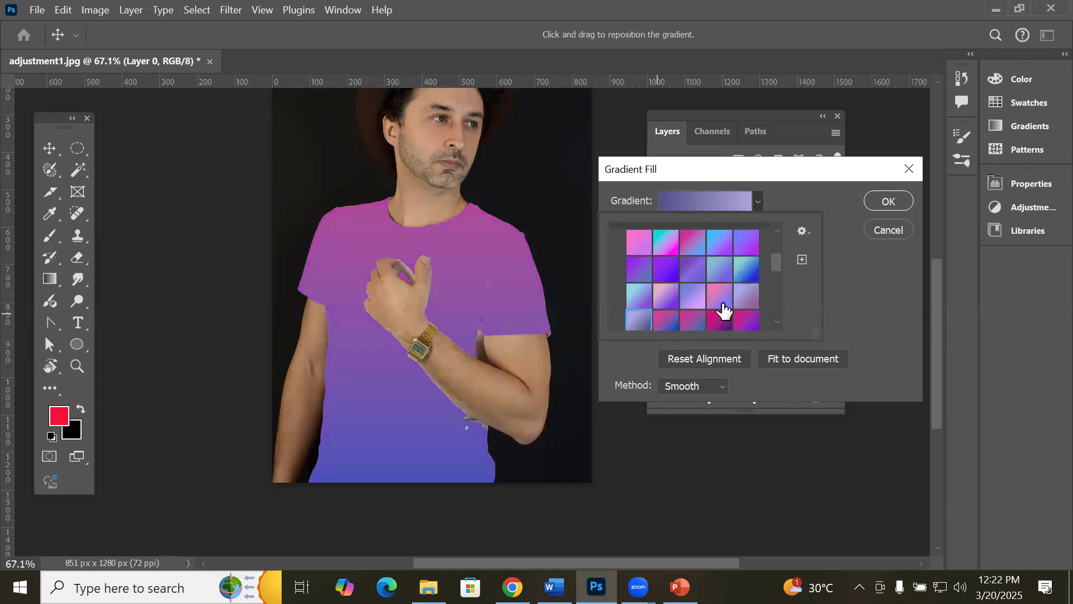
Step: Browse the remaining gradient preset groups and apply the Purple_21 preset with pink, orange and navy to the T-shirt
left_click_drag(774, 267, 774, 324)
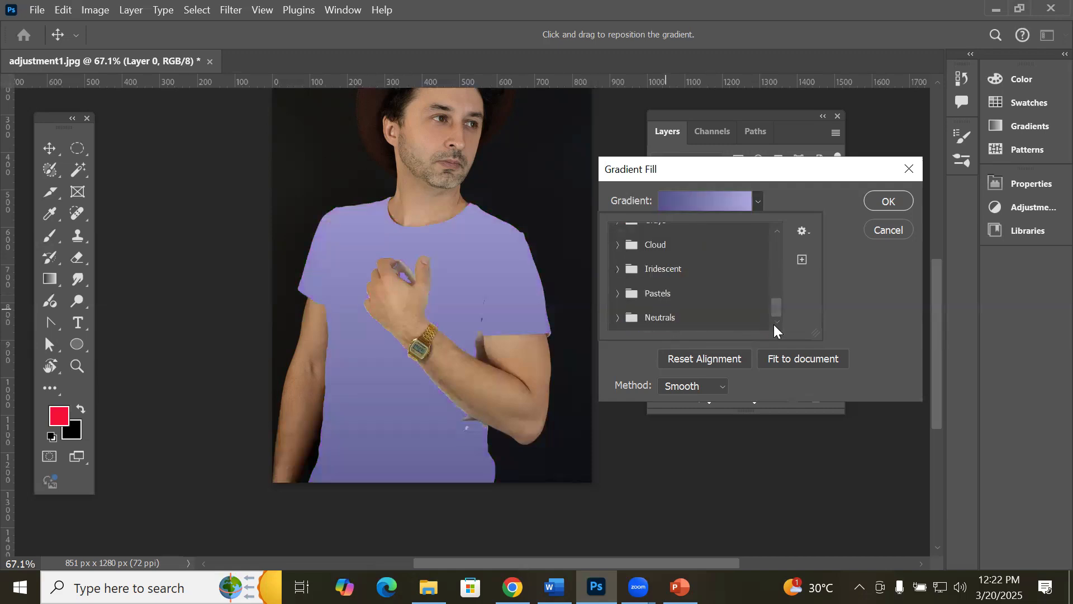
left_click(693, 302)
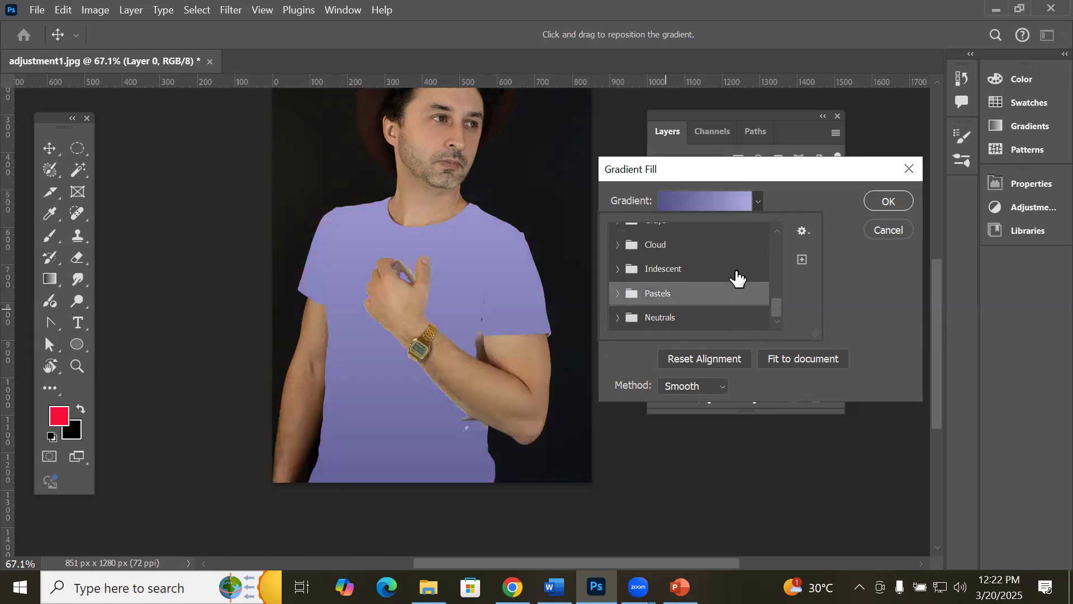
scroll(735, 277, "up", 3)
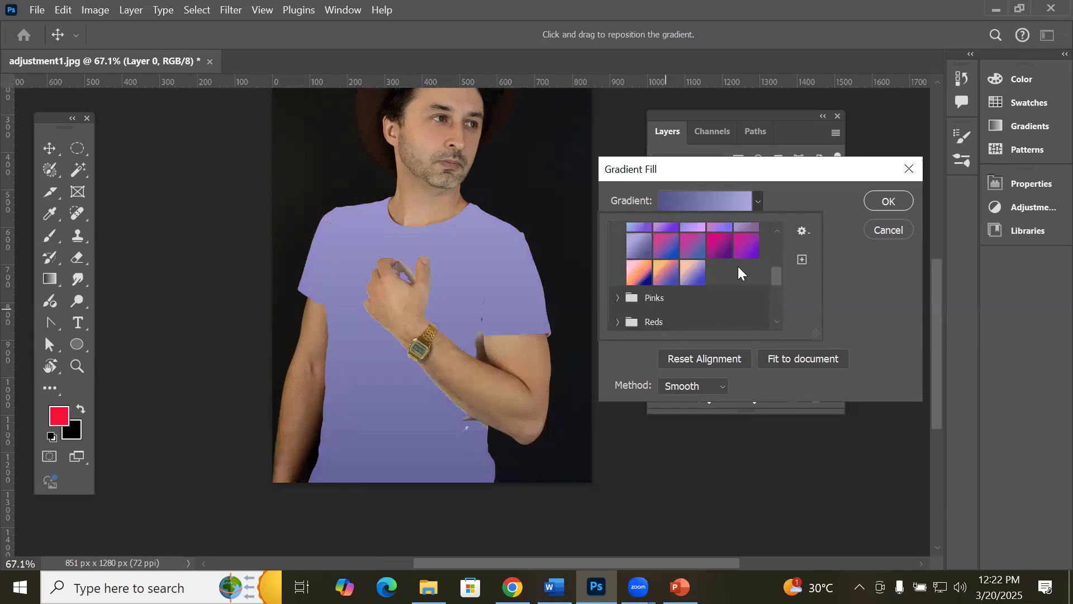
left_click(633, 268)
Step: Try the Stripes method on the Purple_21 gradient and set the method back to Smooth
left_click(720, 385)
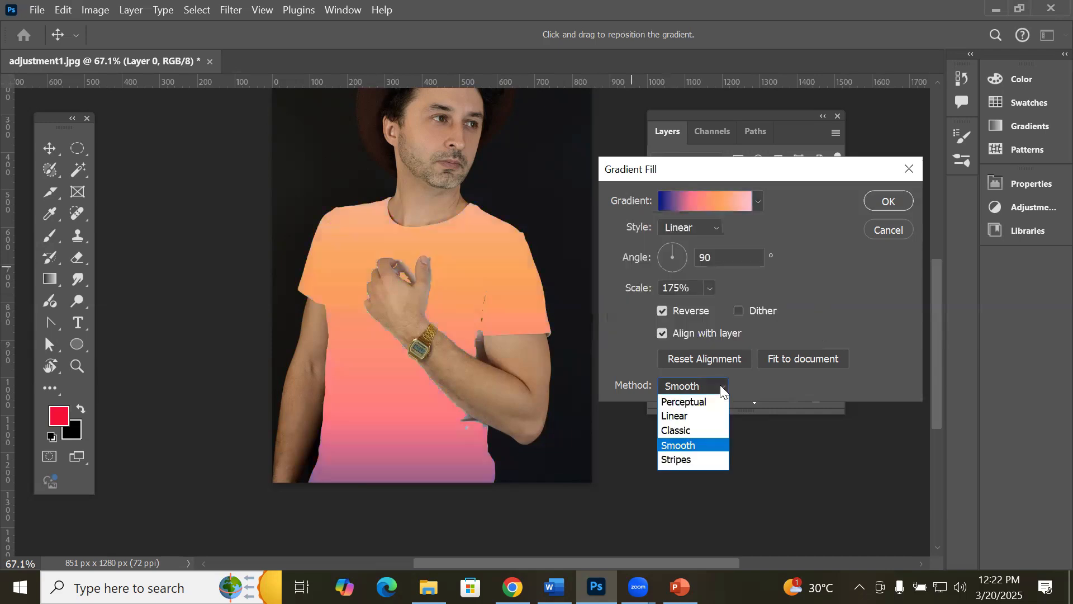
left_click(699, 460)
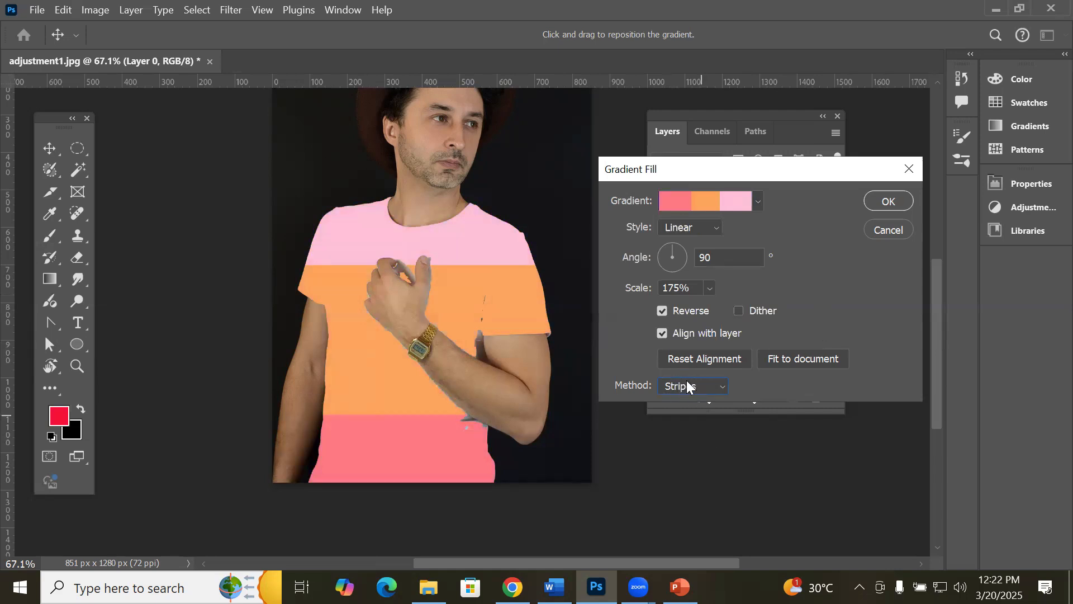
left_click(699, 388)
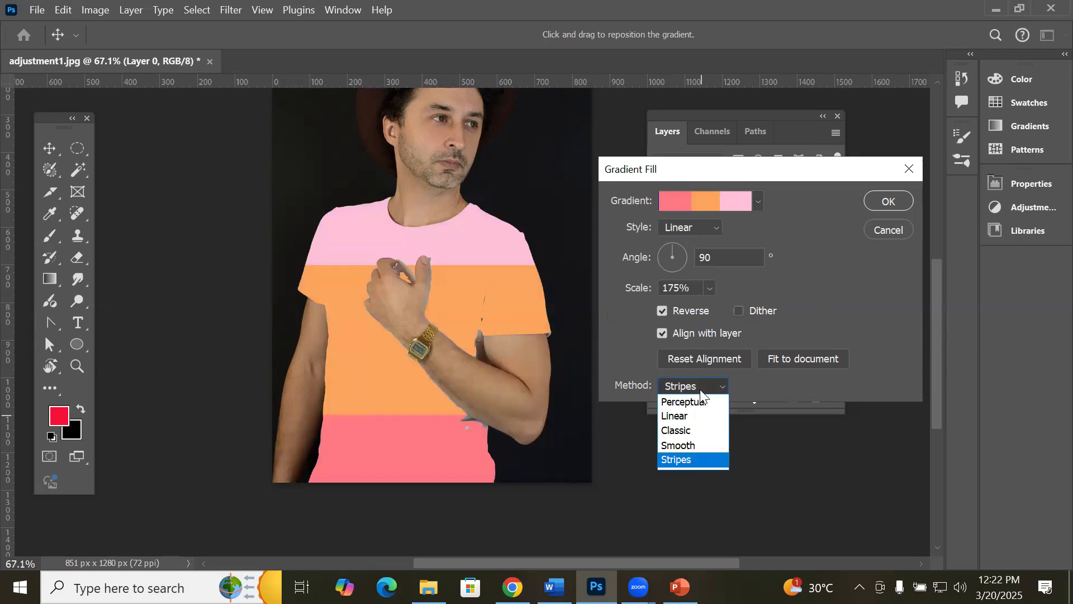
left_click(695, 445)
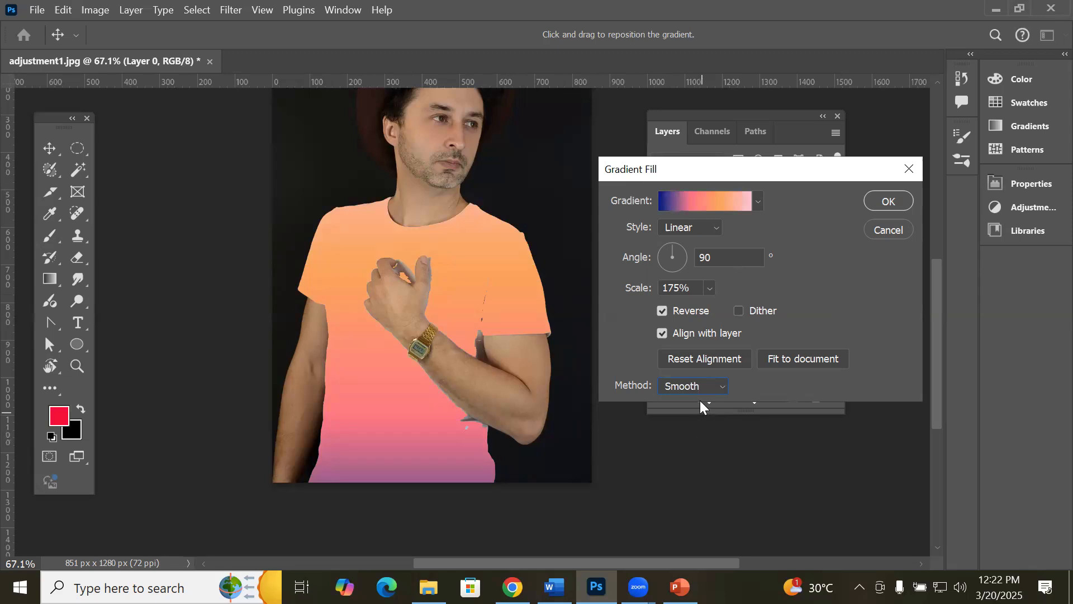
Step: Recolour the gradient's orange stop at location 35 to a saturated blue and accept the edited gradient
left_click(716, 201)
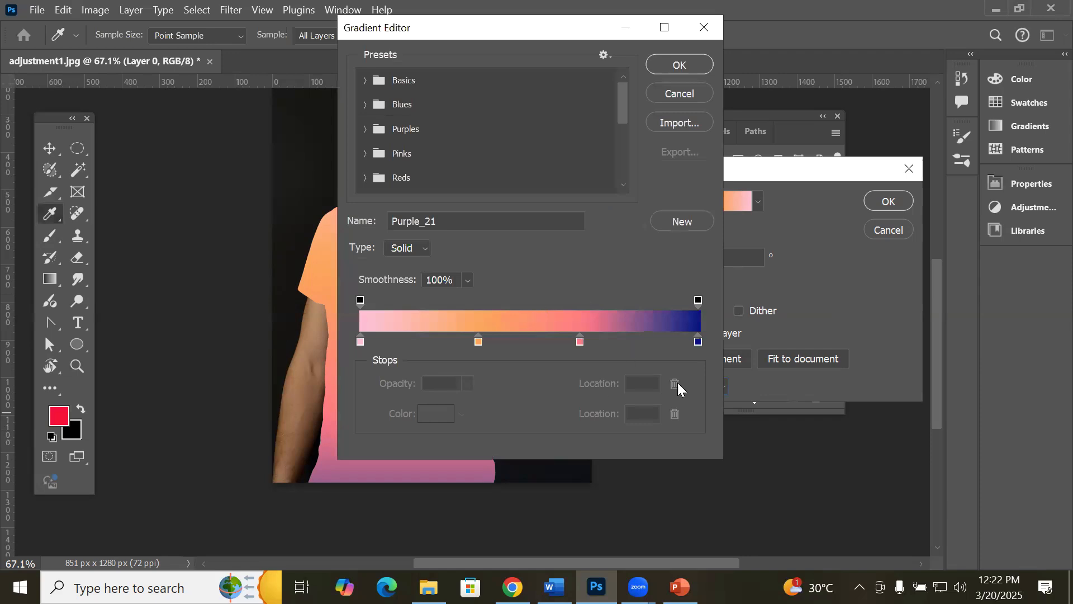
left_click(479, 341)
double_click(478, 341)
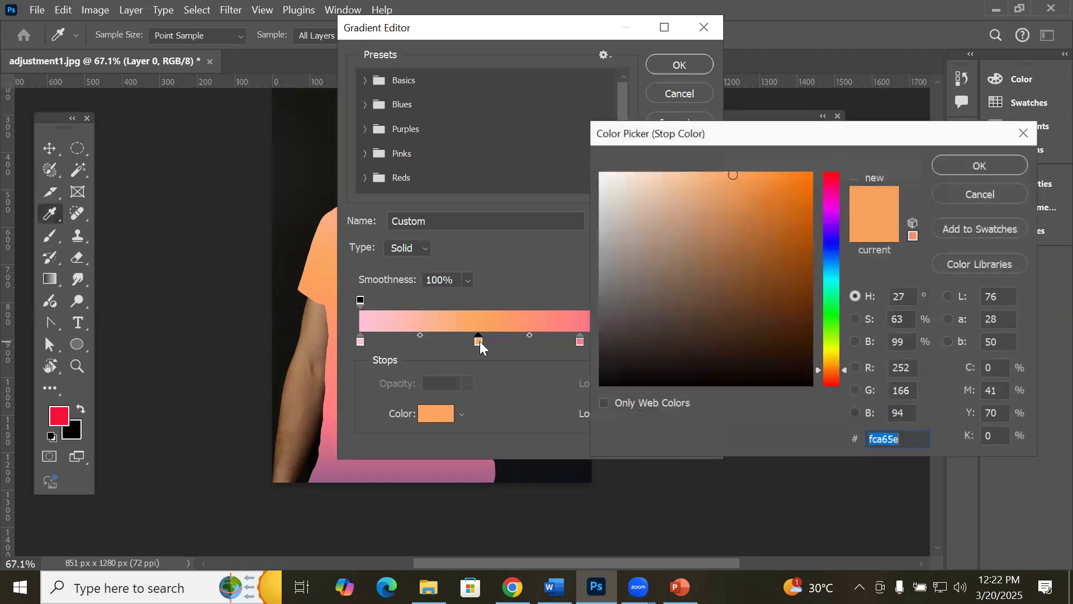
left_click(835, 242)
left_click(803, 184)
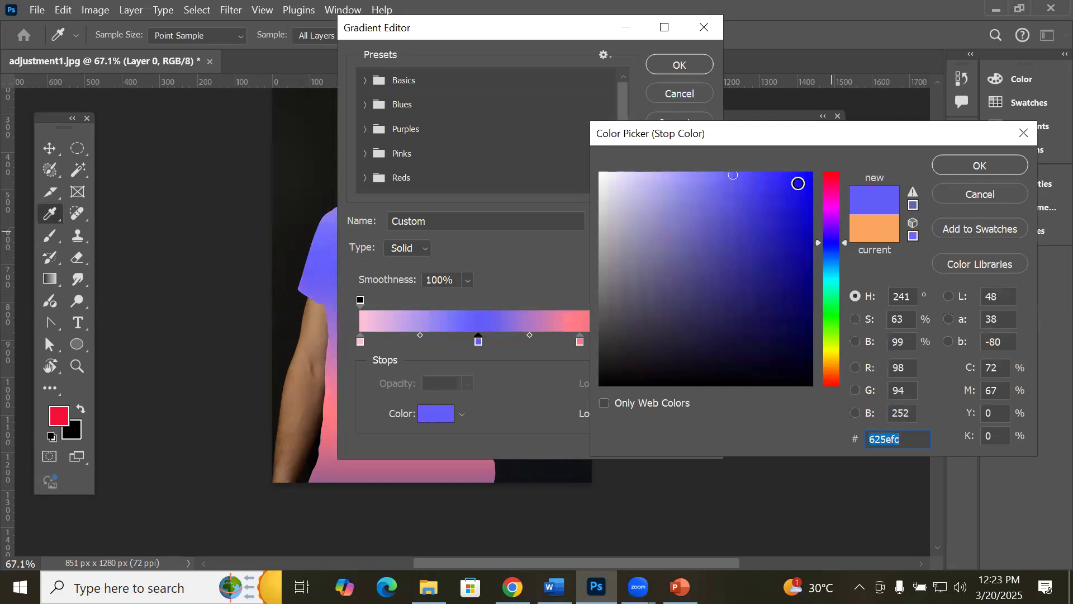
left_click(980, 165)
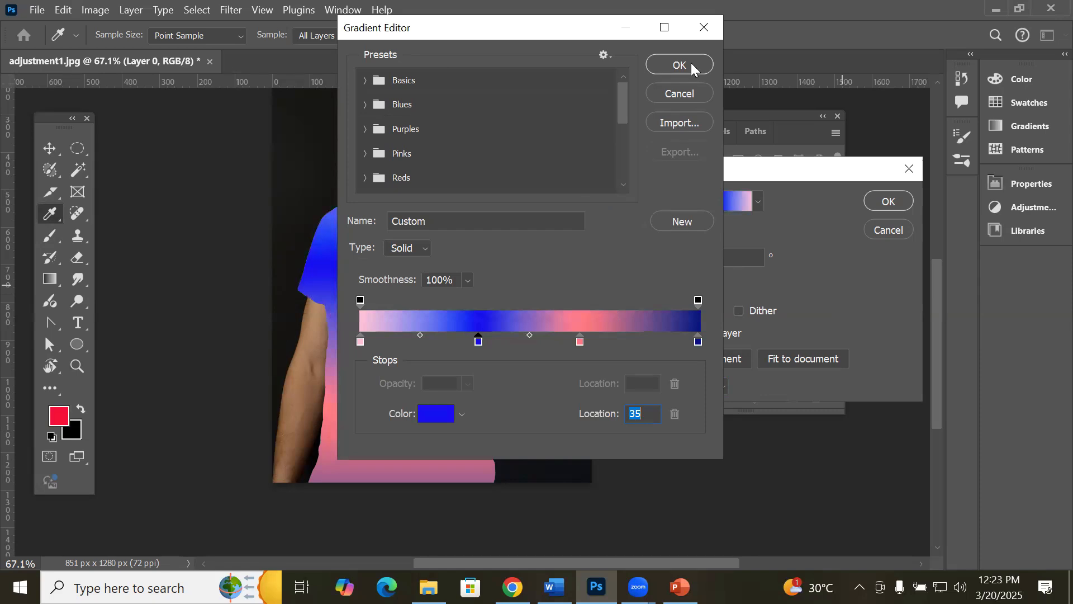
left_click_drag(618, 24, 214, 74)
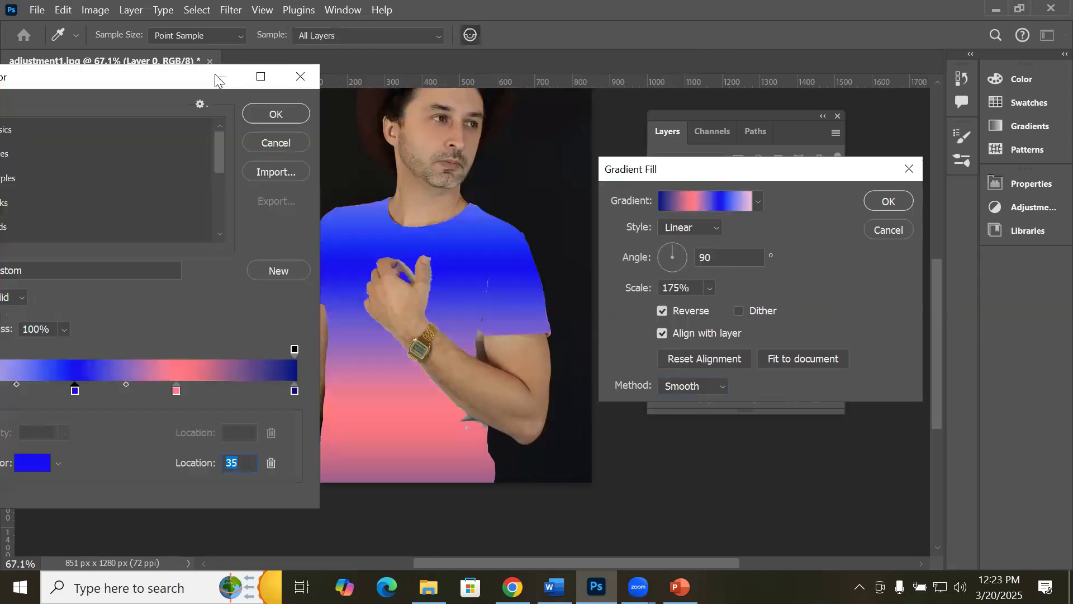
left_click(296, 116)
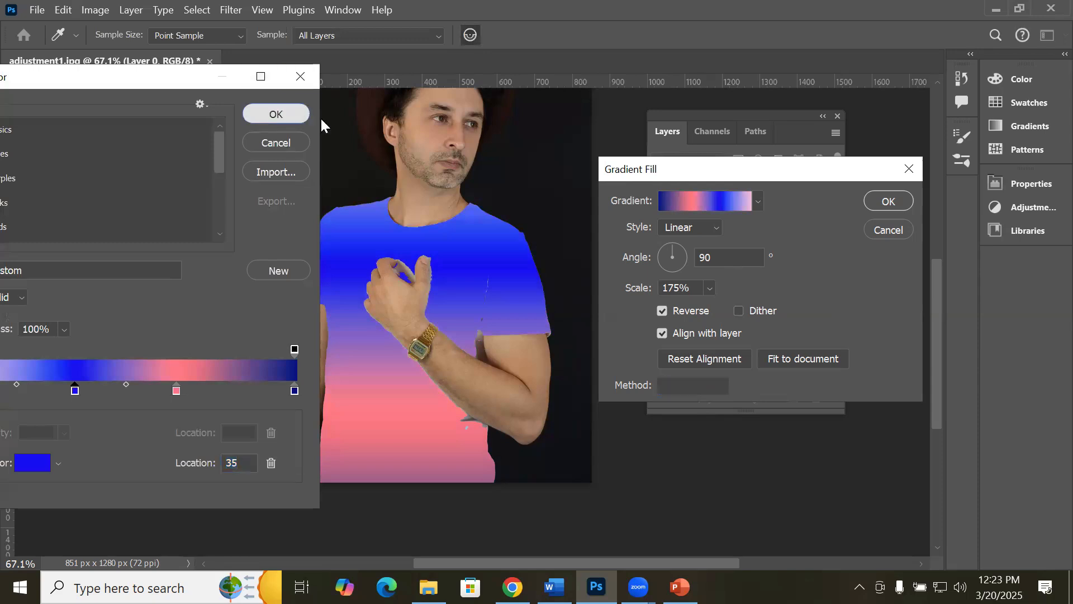
Step: Preview the customised blue and pink gradient with the Stripes method and return it to Smooth
left_click(724, 392)
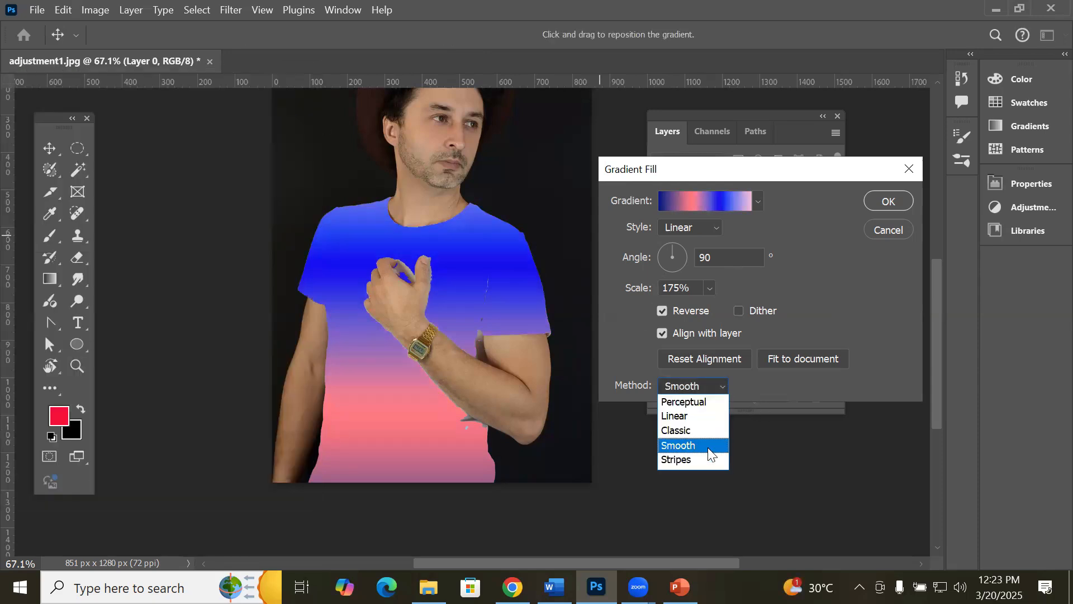
left_click(702, 460)
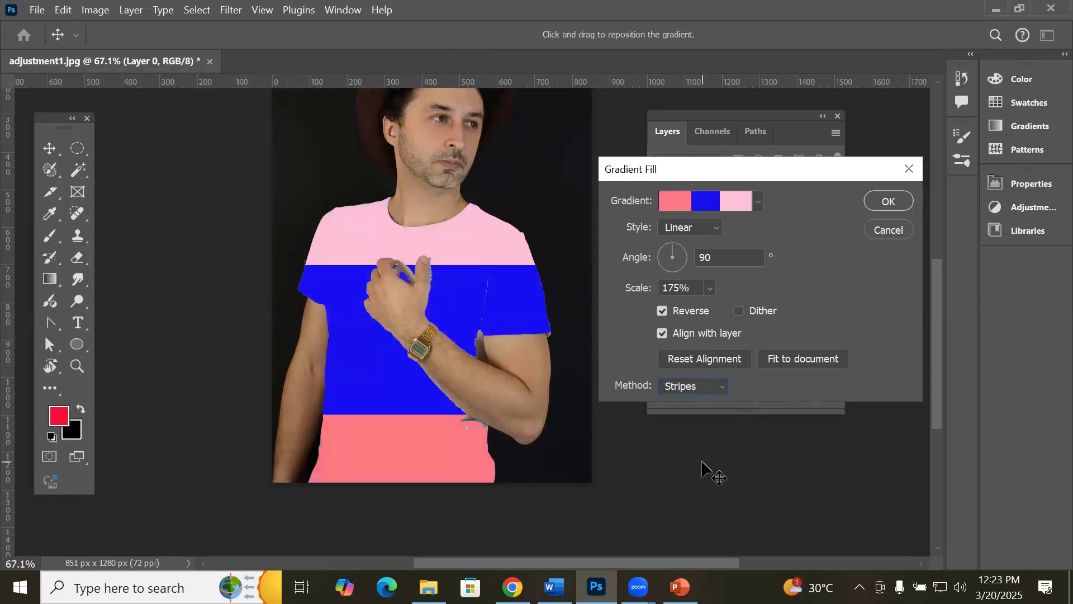
left_click(720, 388)
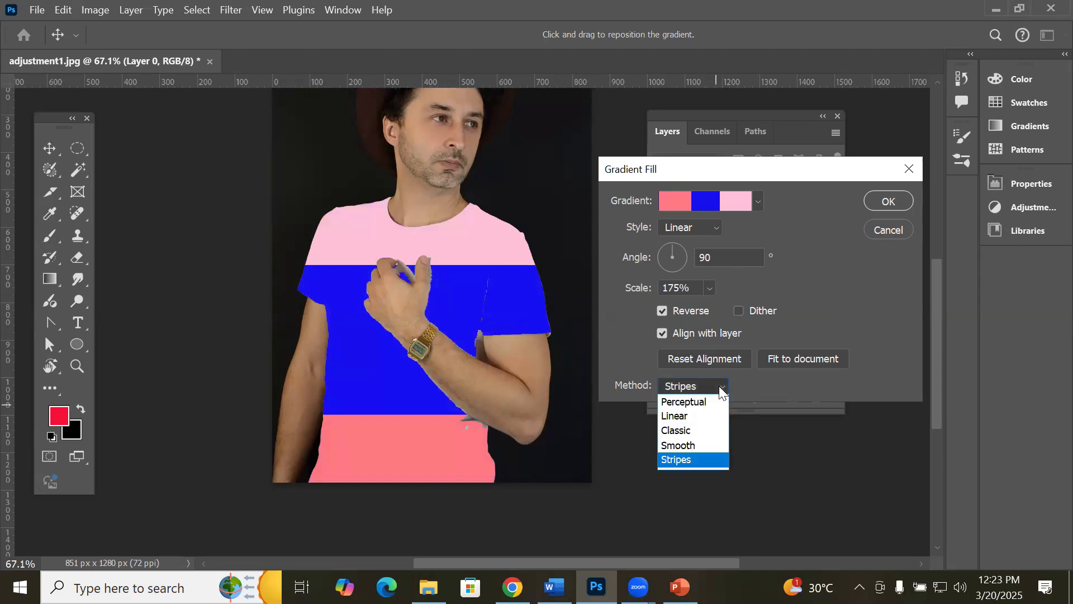
left_click(714, 443)
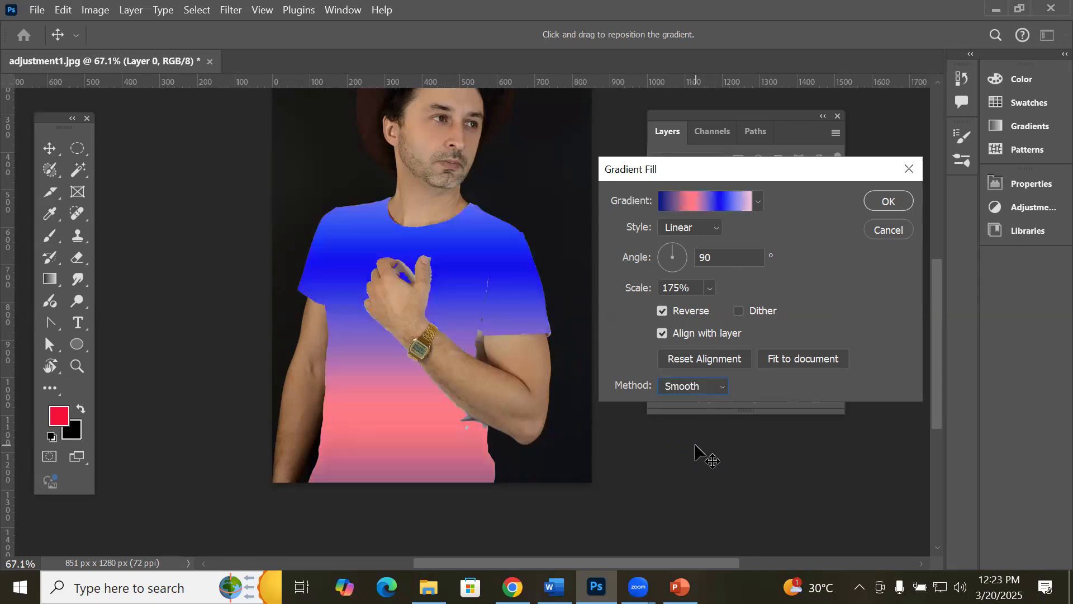
Step: Try the Radial and Angle styles on the customised gradient, and confirm the fill with the Reflected style
left_click(687, 228)
left_click(687, 257)
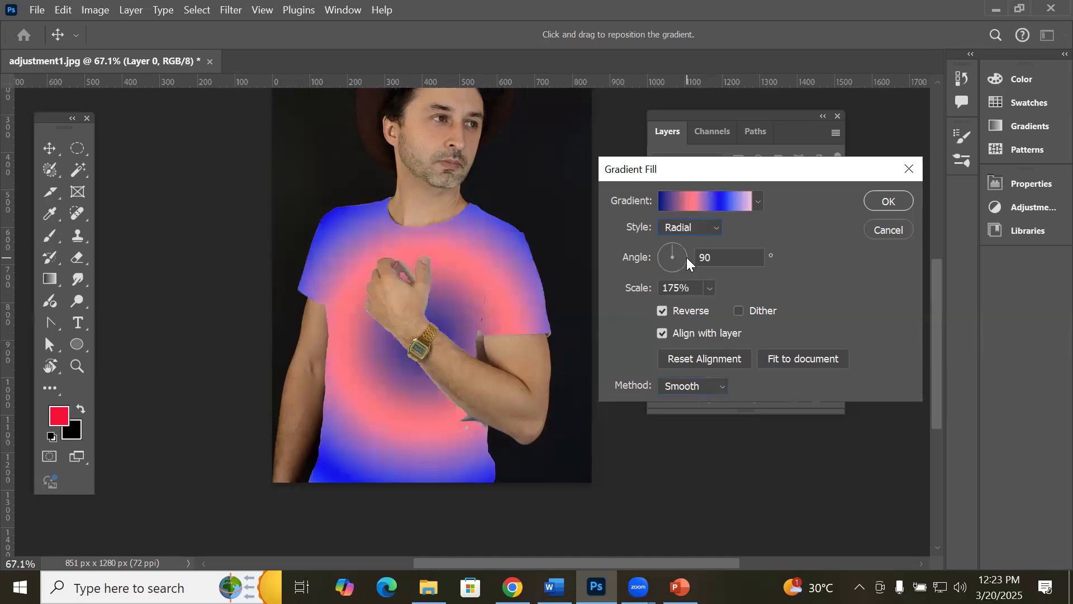
left_click(696, 229)
left_click(698, 272)
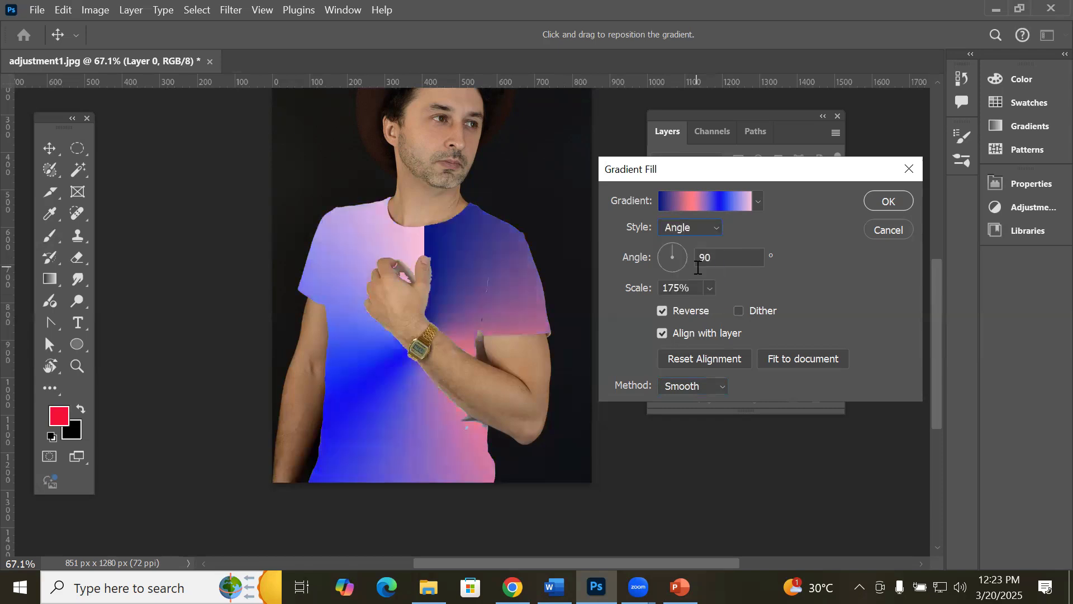
left_click(709, 232)
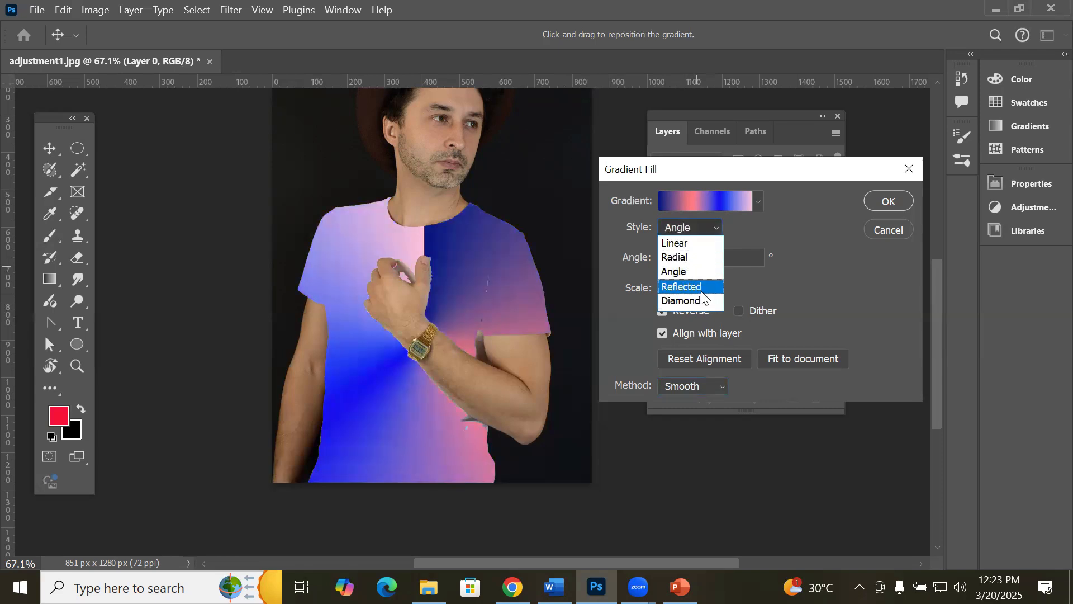
left_click(701, 288)
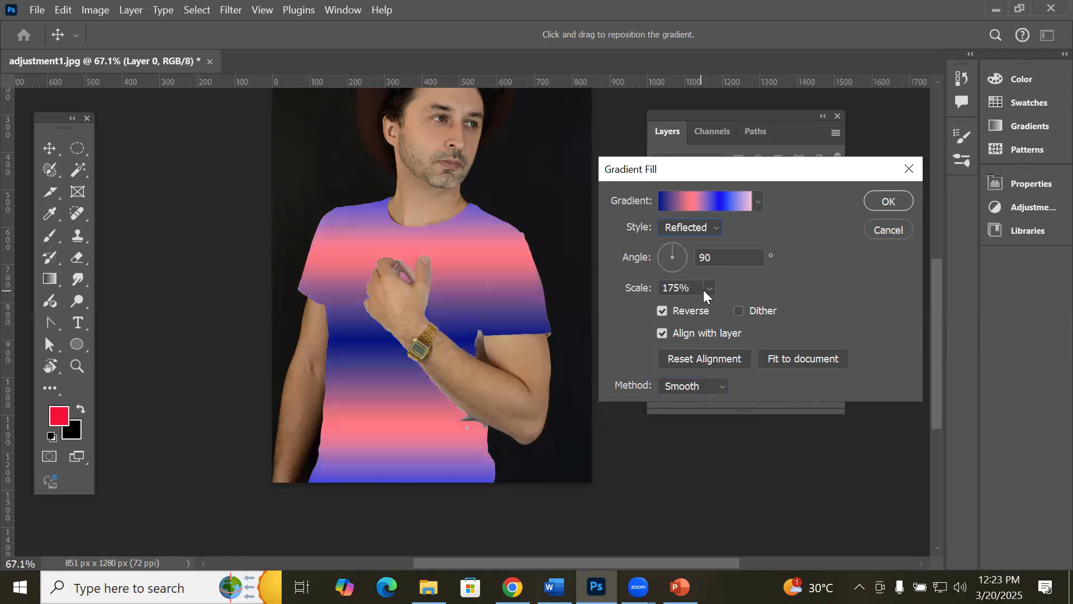
left_click(872, 199)
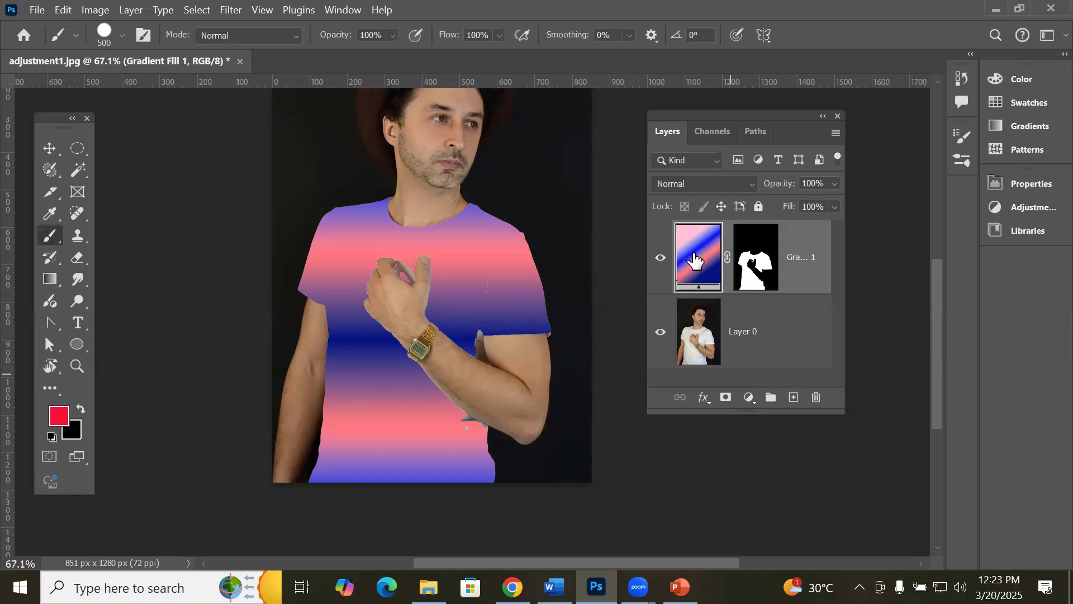
Step: Paint a straight black diagonal band across the shirt on the gradient layer's mask with a 200 px brush, from shoulder to opposite hem
left_click(766, 258)
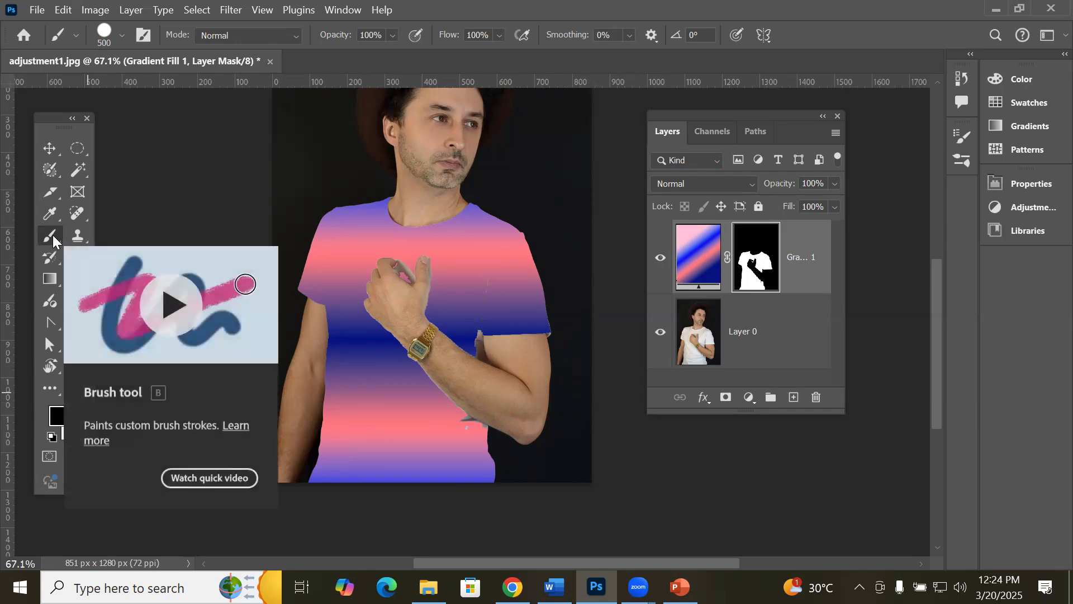
key("bracketleft")
key("bracketleft")
key("bracketleft")
key("bracketleft")
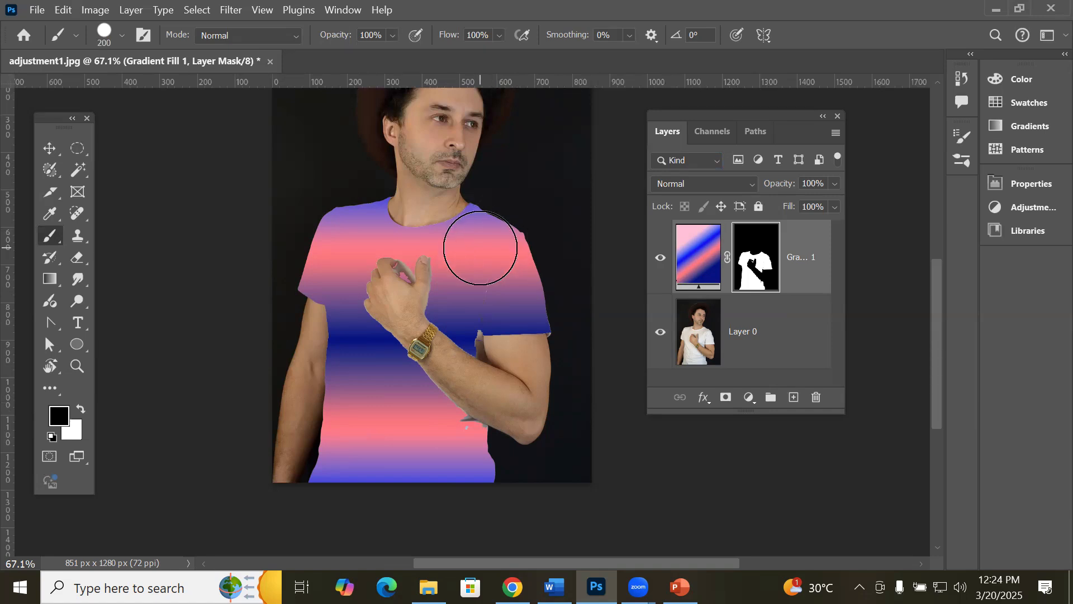
left_click(483, 246)
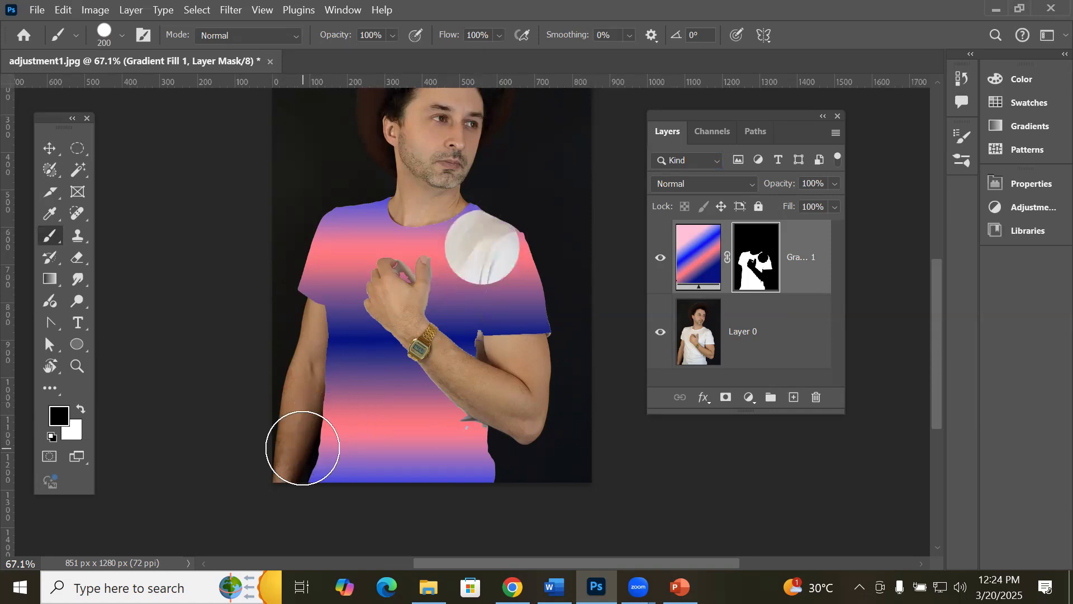
left_click(303, 448, "shift")
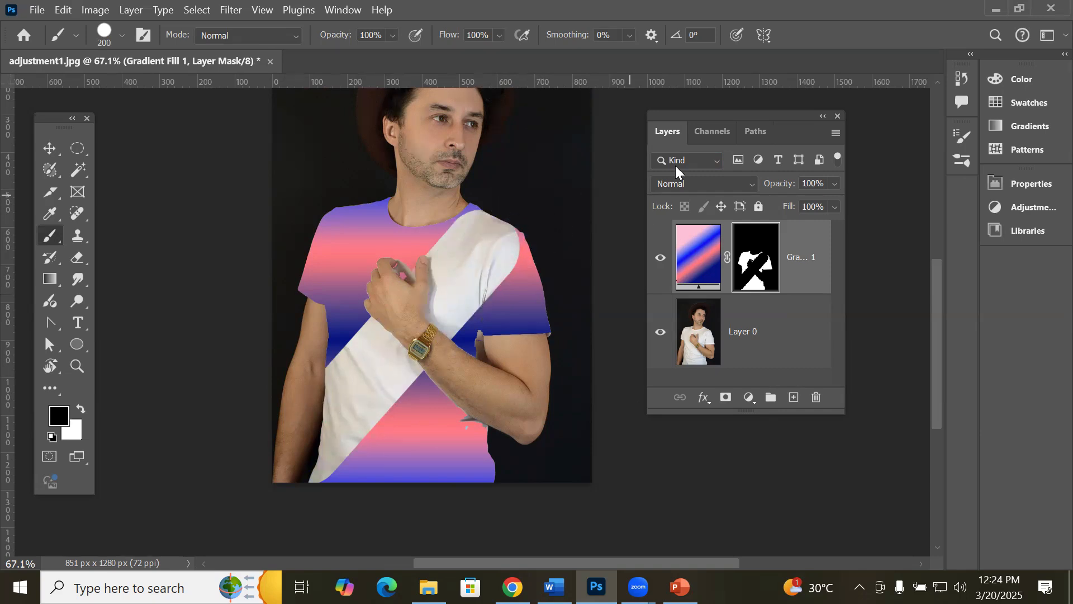
Step: Load the Model Shirt channel as a selection and switch to the Move tool over the shirt
left_click(725, 132)
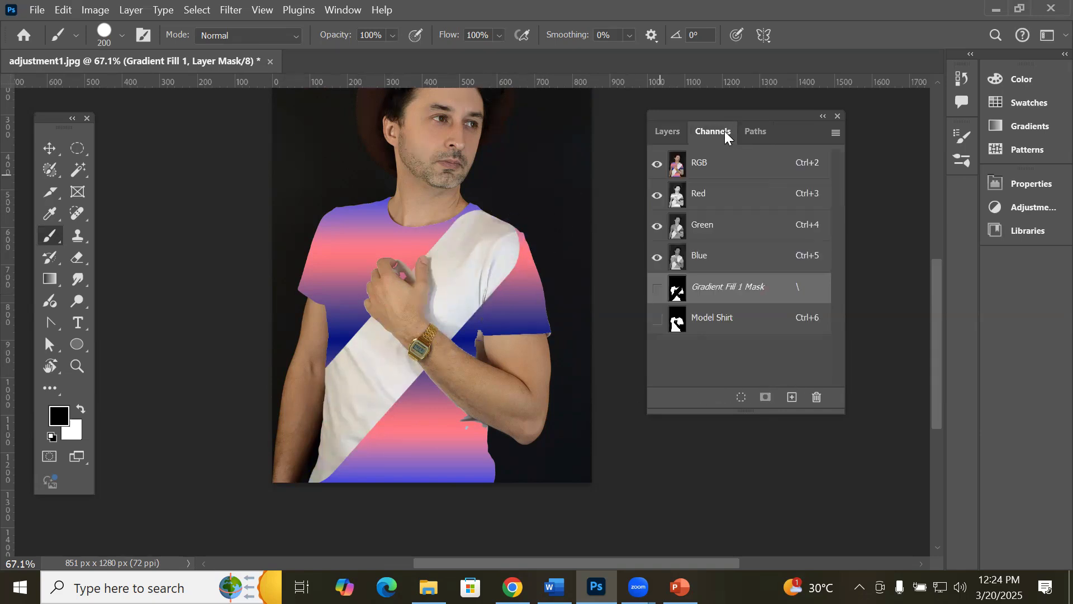
left_click(716, 327, "ctrl")
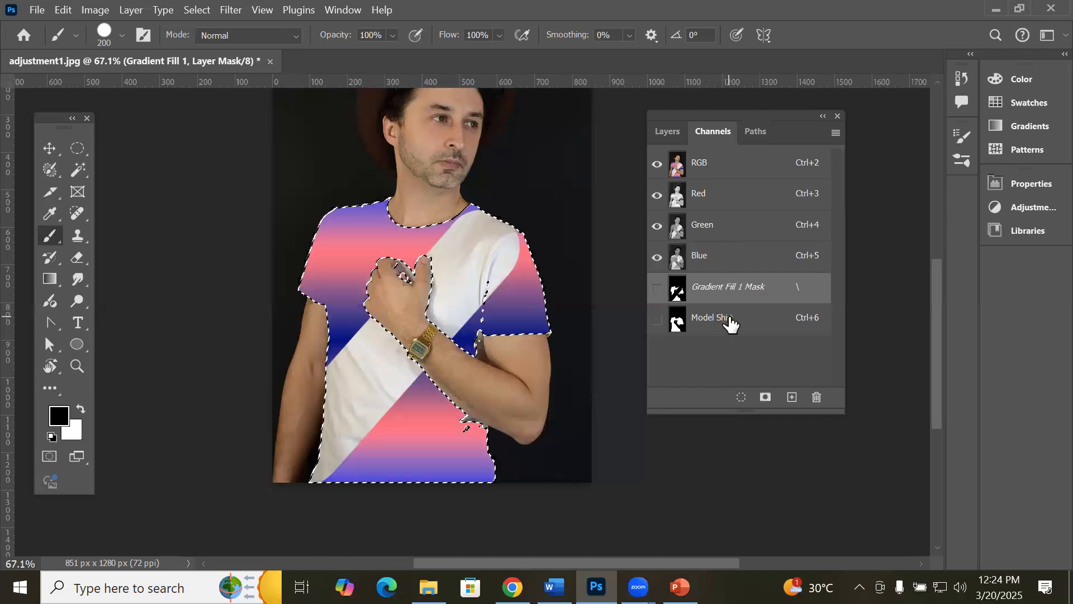
left_click(668, 131)
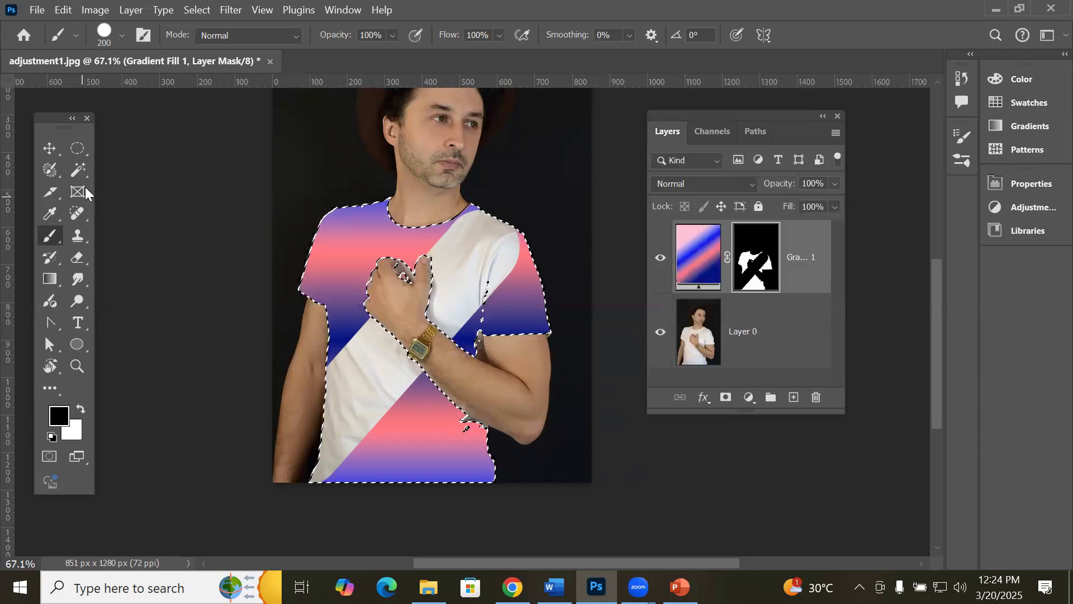
left_click(50, 148)
left_click(377, 354)
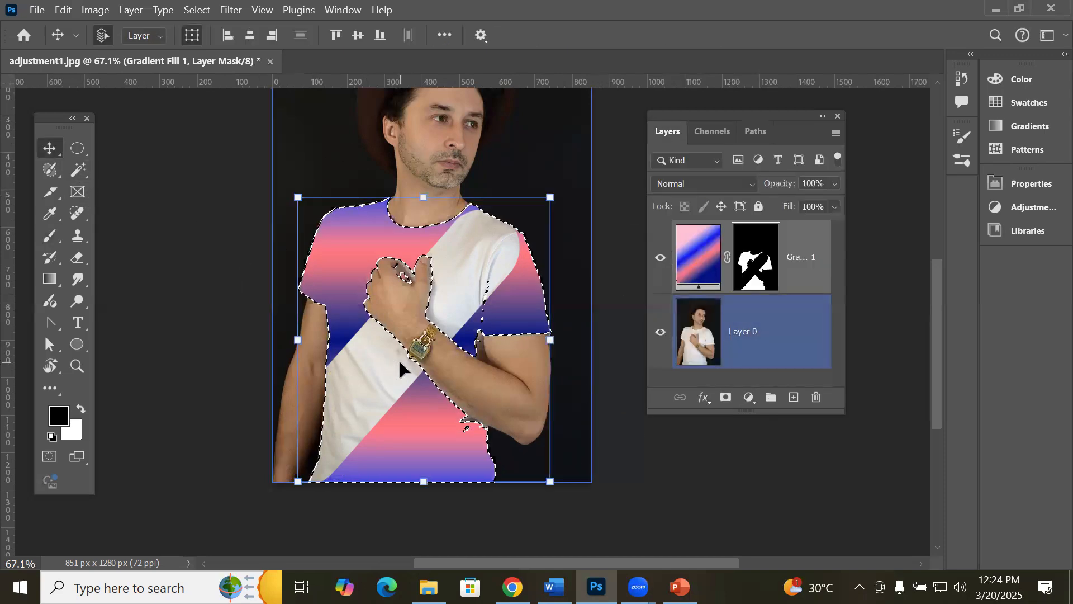
Step: Deselect the shirt and delete the layer mask from the gradient fill layer
key("ctrl+d")
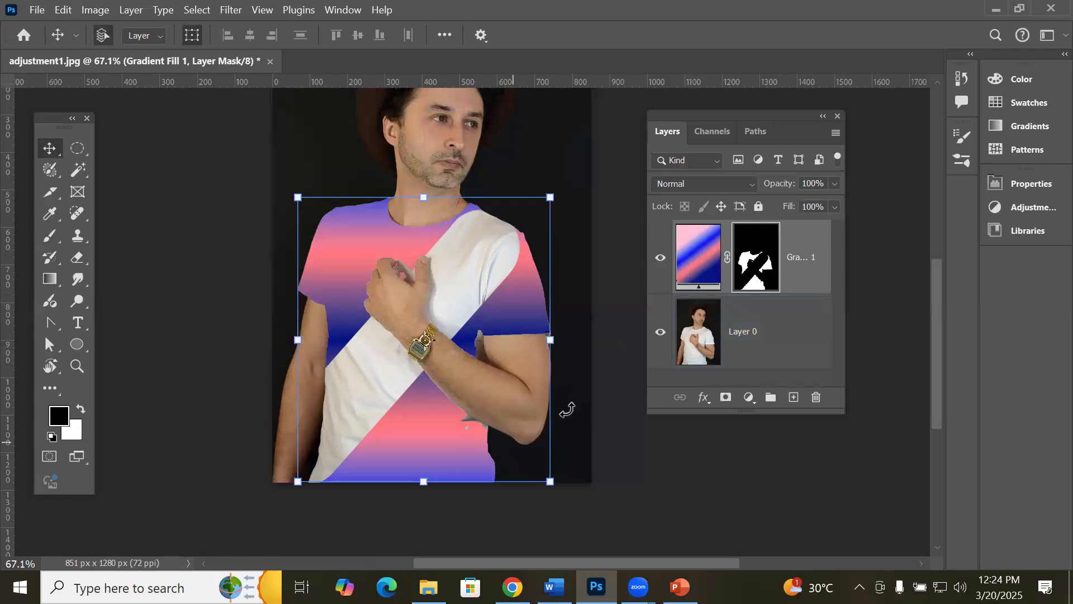
left_click(584, 419)
scroll(586, 421, "down", 1)
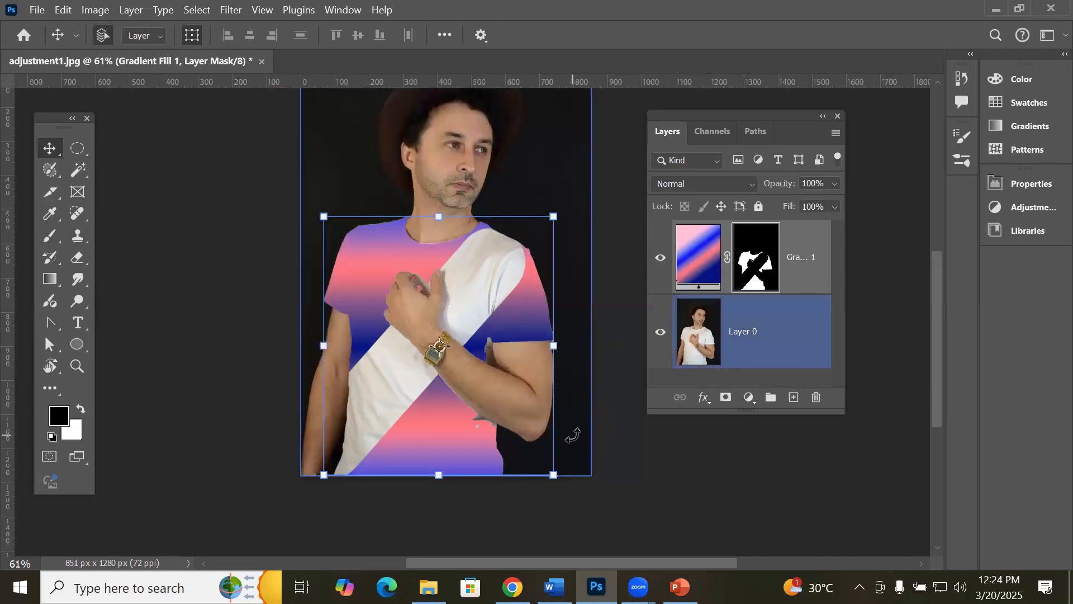
left_click(696, 278)
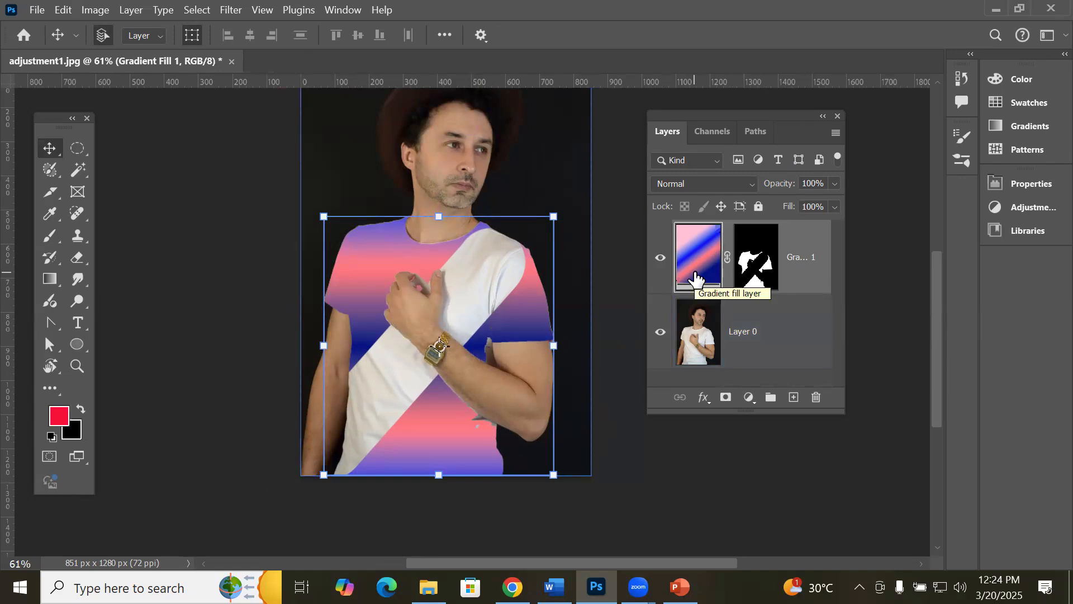
left_click(755, 266)
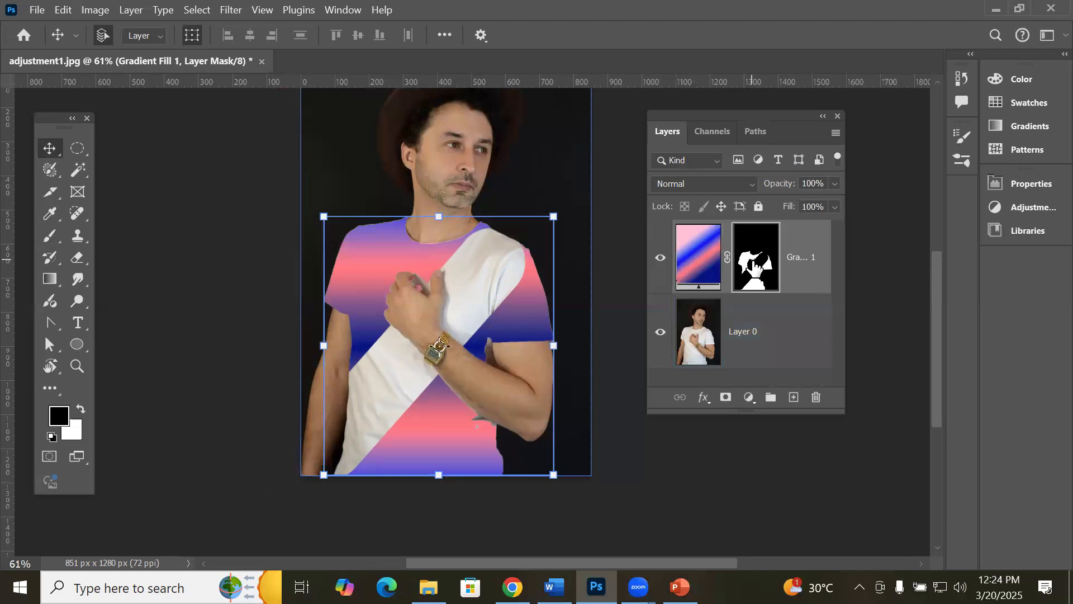
left_click(816, 397)
left_click(481, 235)
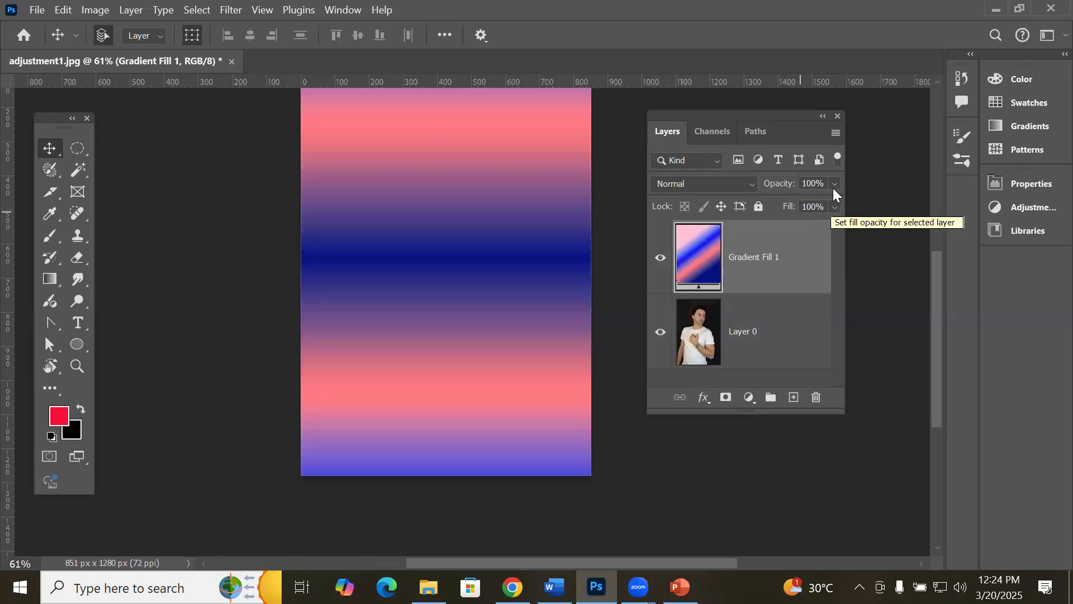
Step: Try 40% opacity on the unmasked gradient fill layer and return it to 100%
left_click(835, 206)
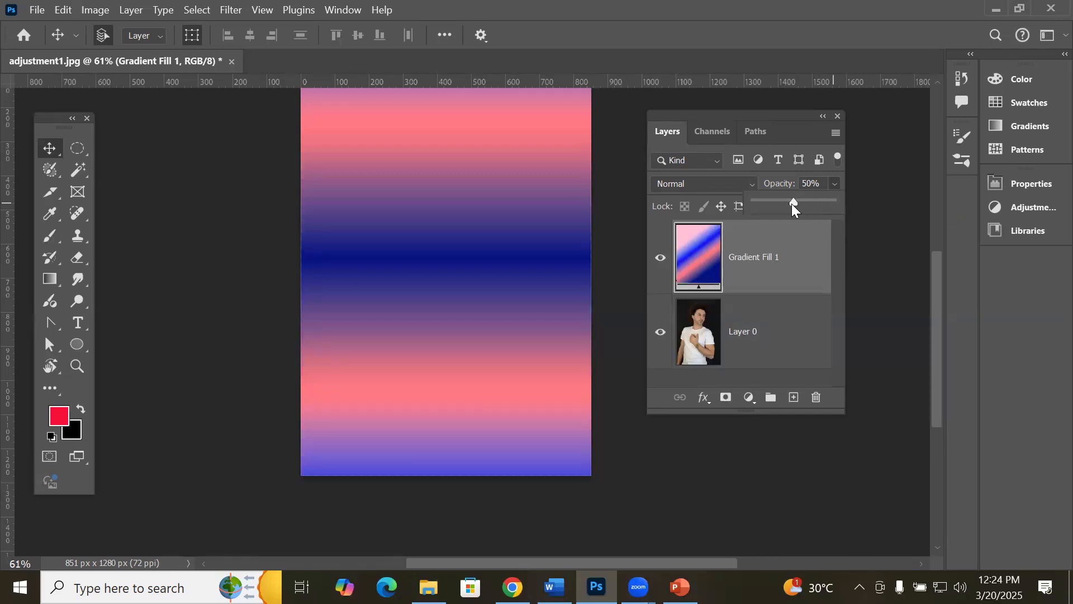
left_click_drag(793, 202, 786, 202)
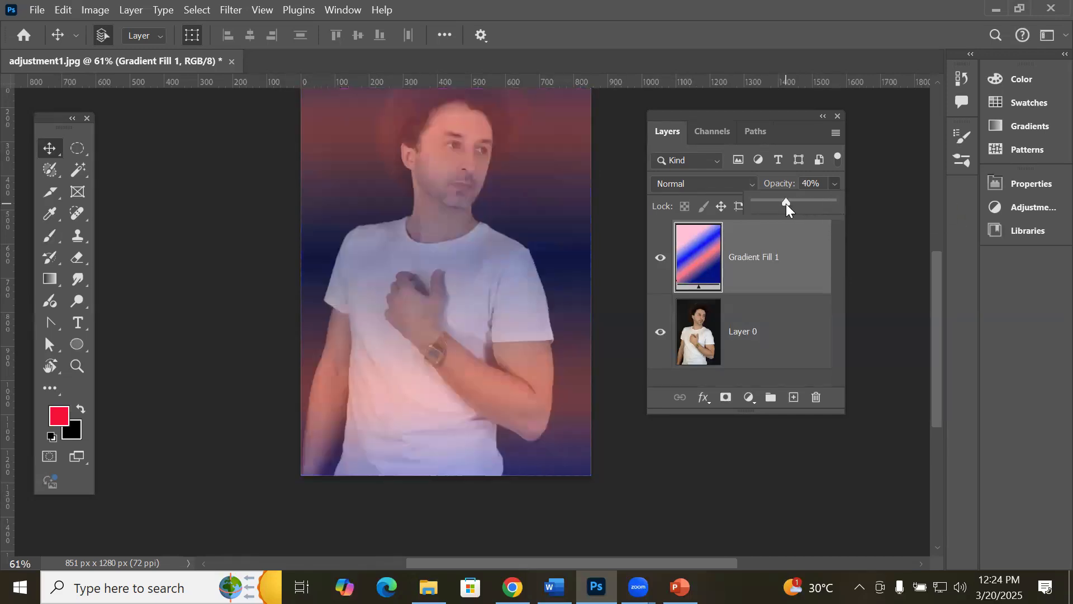
left_click_drag(786, 203, 835, 194)
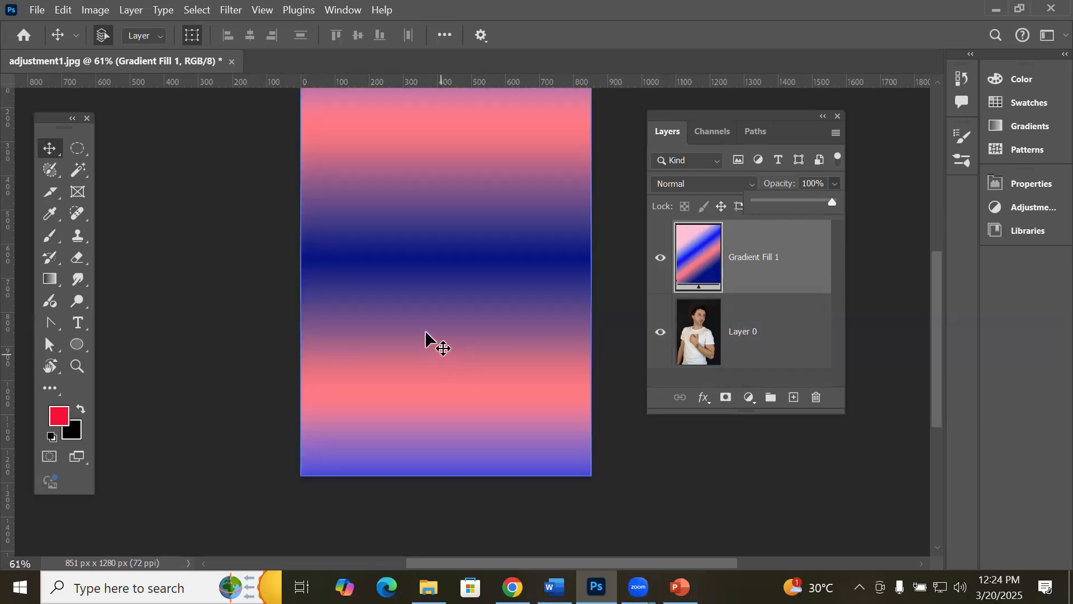
scroll(438, 342, "up", 2)
scroll(461, 385, "down", 1)
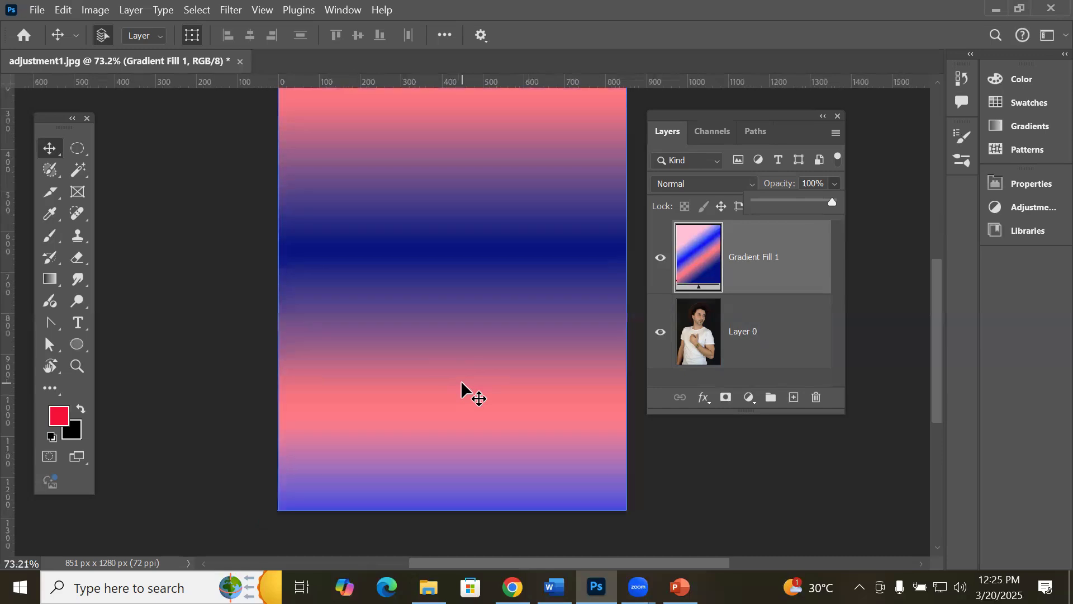
Step: With Layer 0 active, load the Model Shirt channel as a selection and return to the layer list
left_click(692, 342)
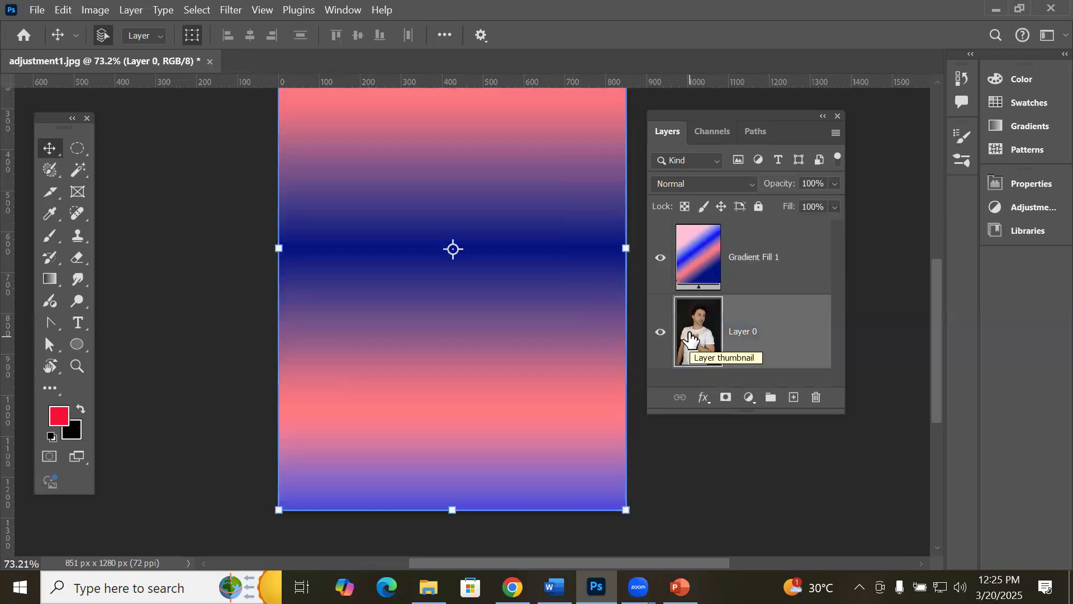
left_click(700, 135)
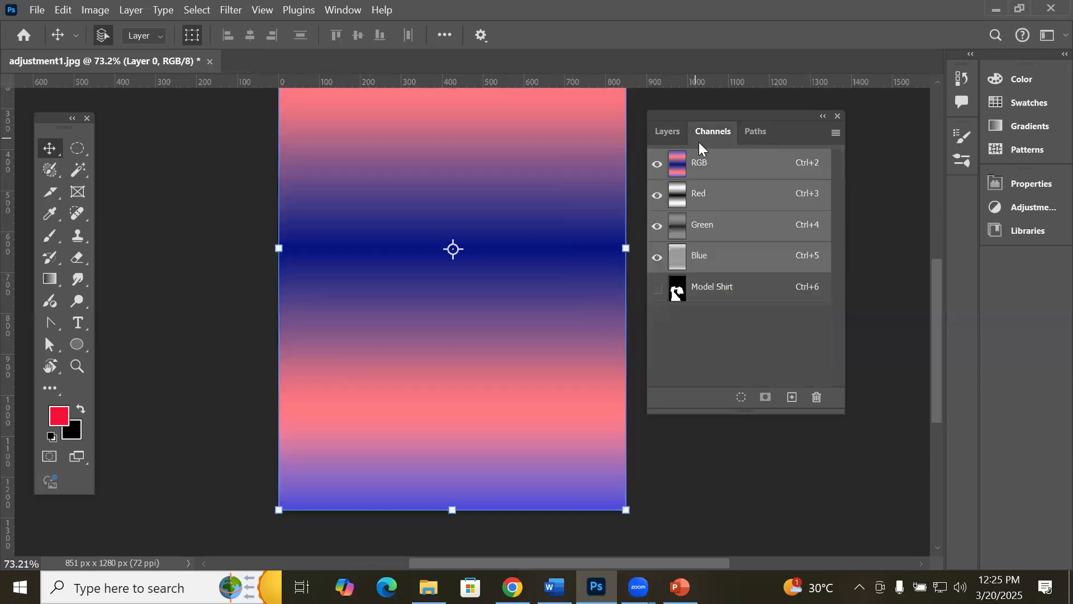
left_click(719, 290, "ctrl")
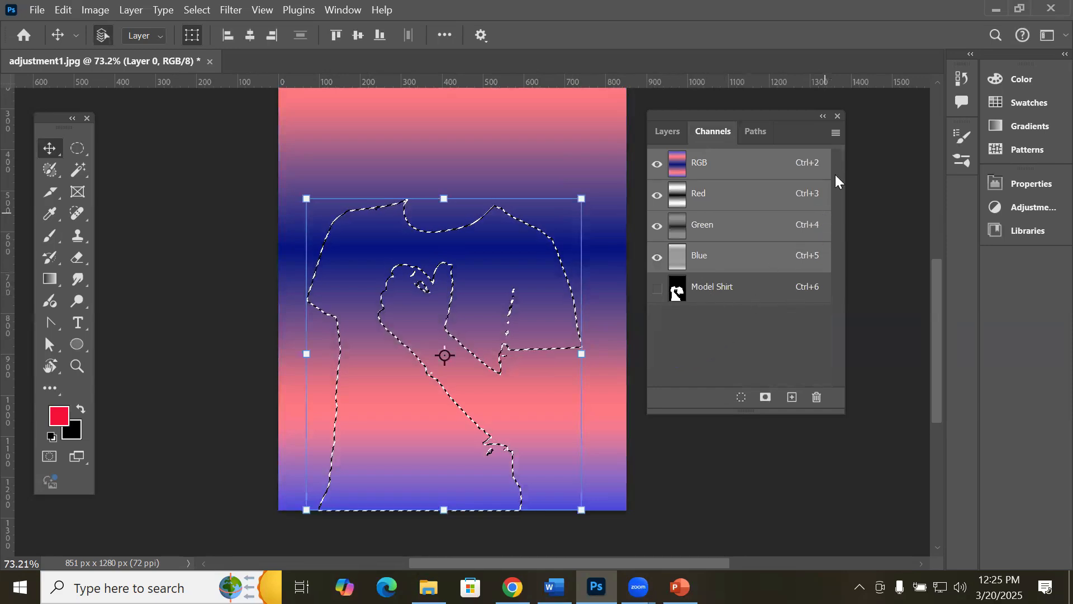
left_click(666, 134)
left_click(744, 280)
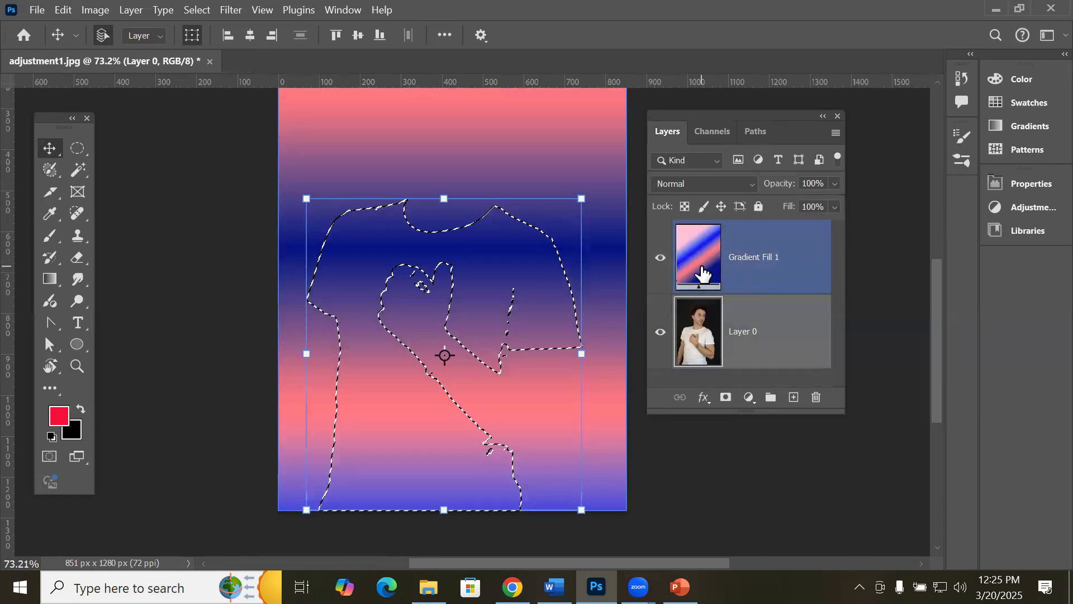
Step: Clip the gradient fill layer to Layer 0, release the clipping mask, and delete the gradient fill layer
left_click(704, 347)
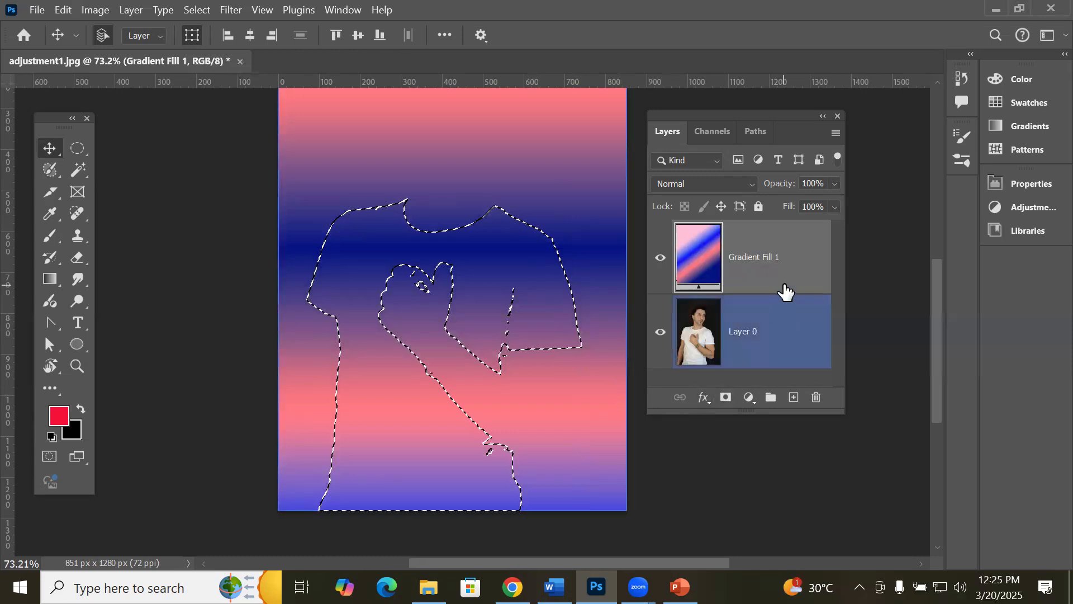
left_click(805, 290, "alt")
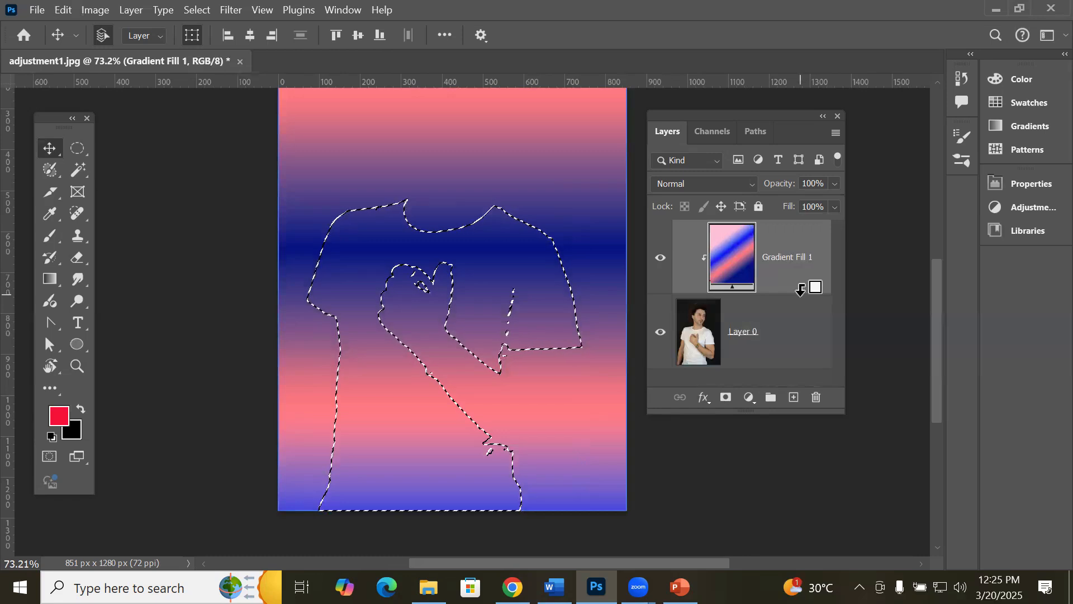
left_click(801, 290, "alt")
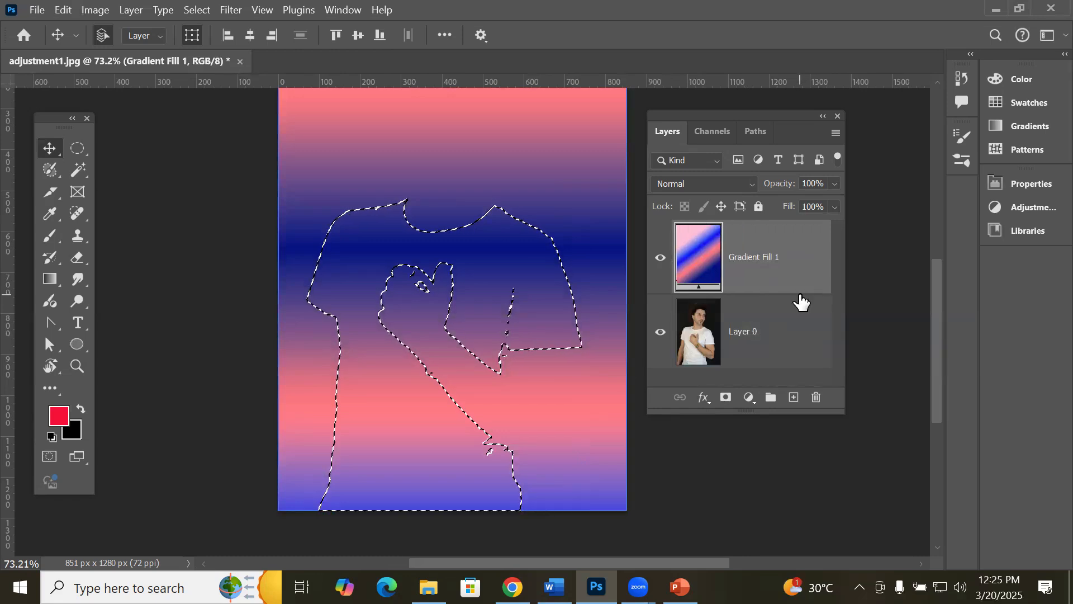
left_click(816, 397)
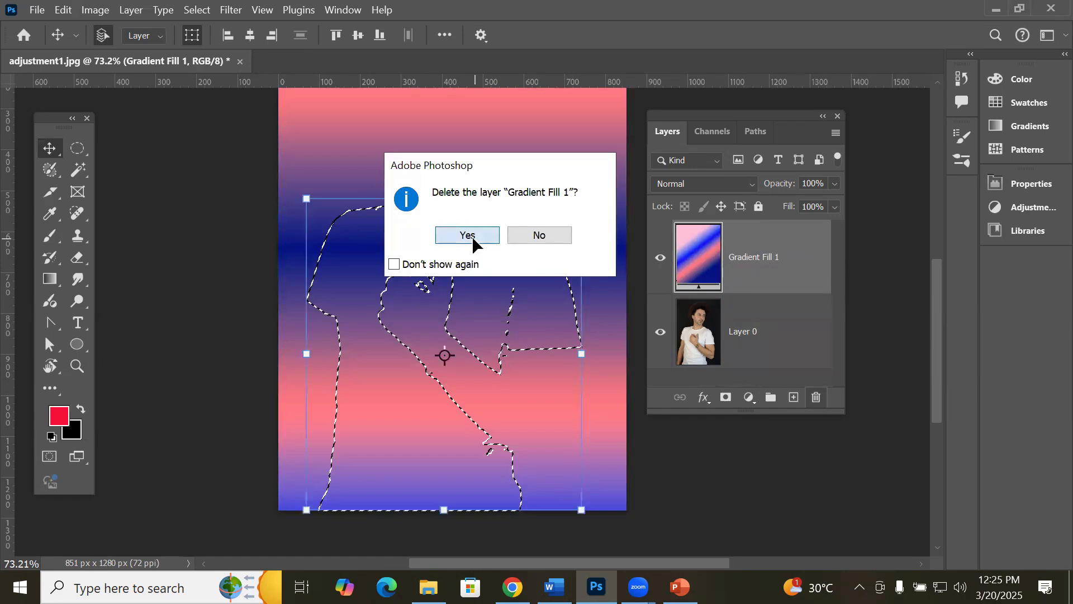
left_click(471, 233)
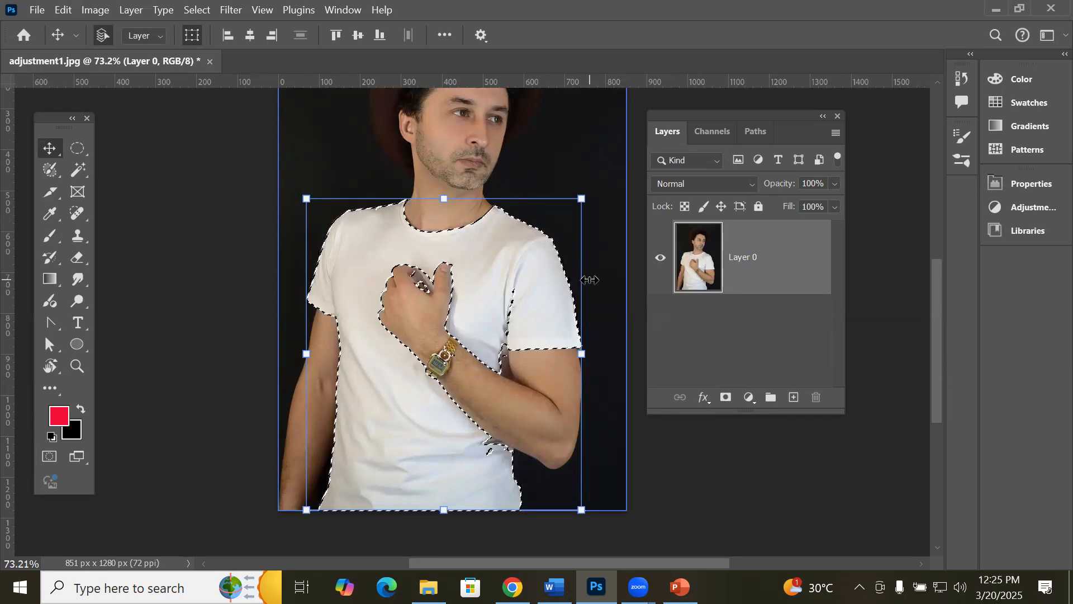
Step: Try masking Layer 0 with the shirt selection, and undo the layer mask
left_click(725, 398)
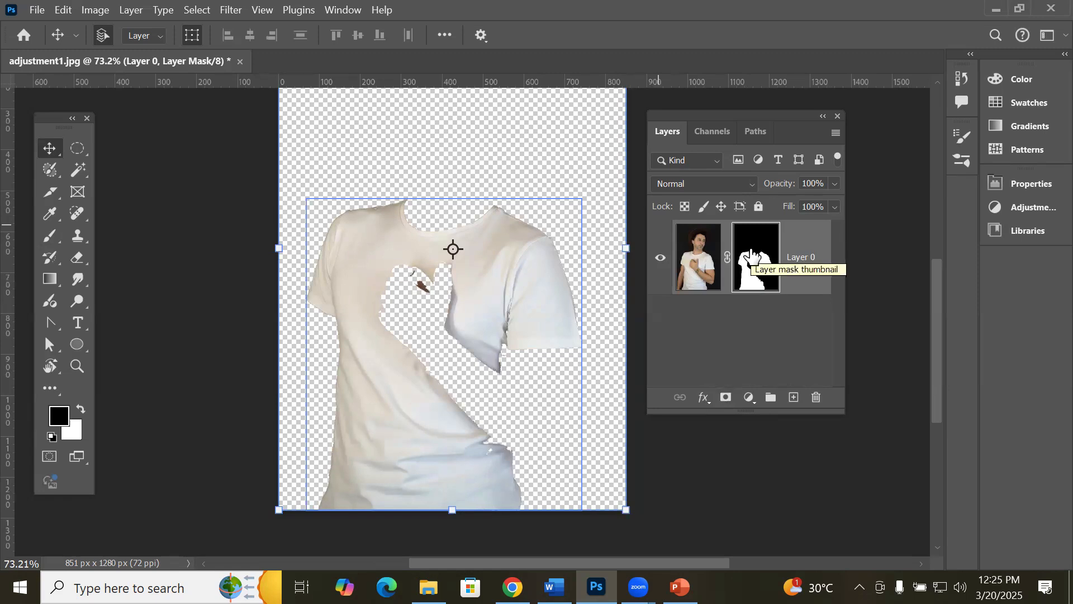
key("ctrl+z")
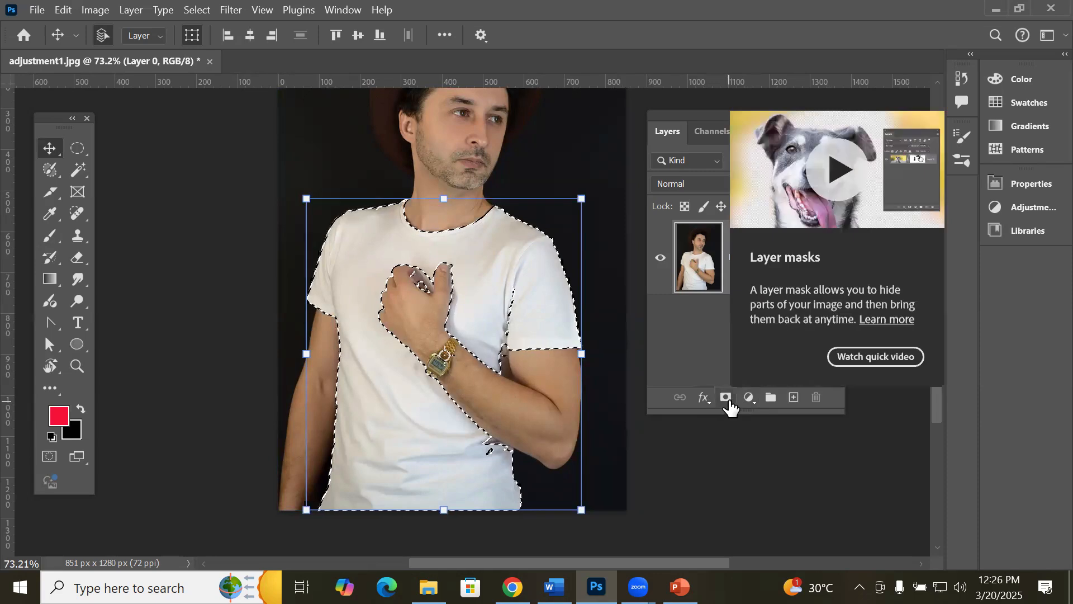
Step: Add a Pattern fill layer limited to the shirt selection and move its dialog clear of the shirt
left_click(749, 401)
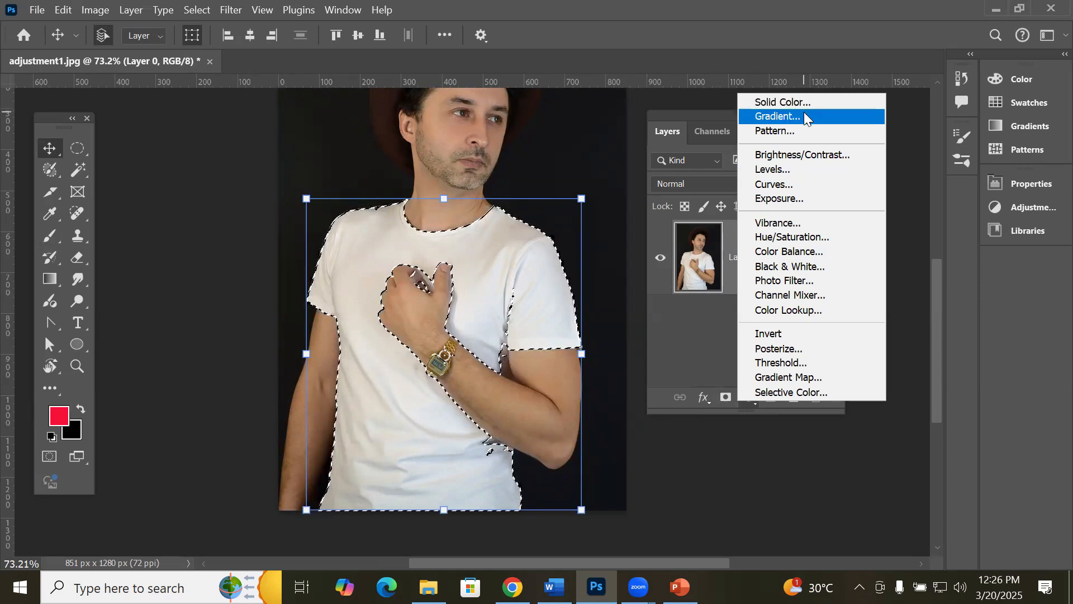
left_click(805, 130)
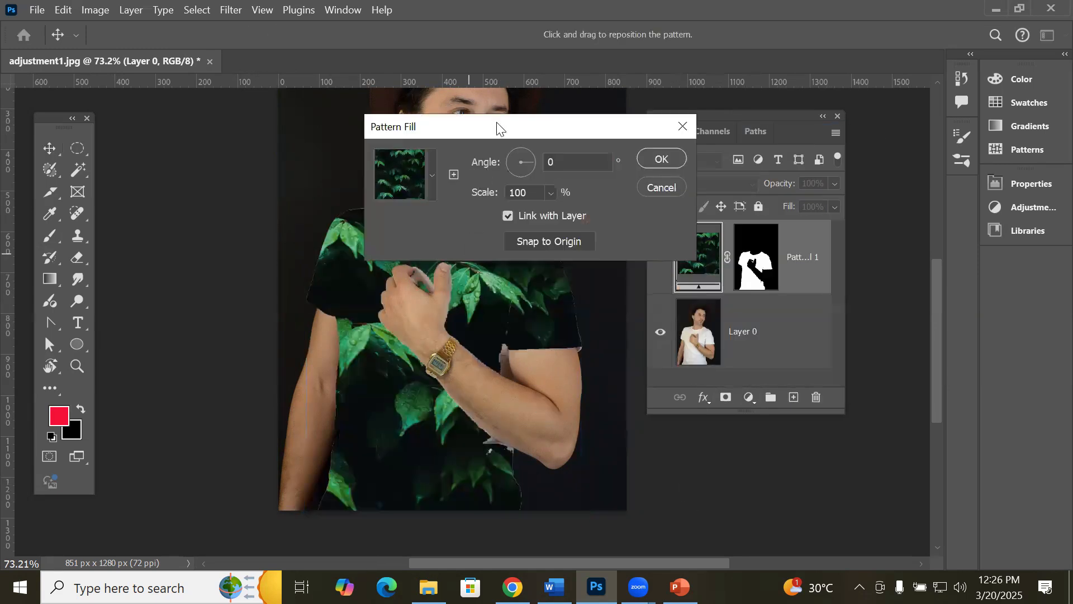
left_click_drag(499, 128, 254, 112)
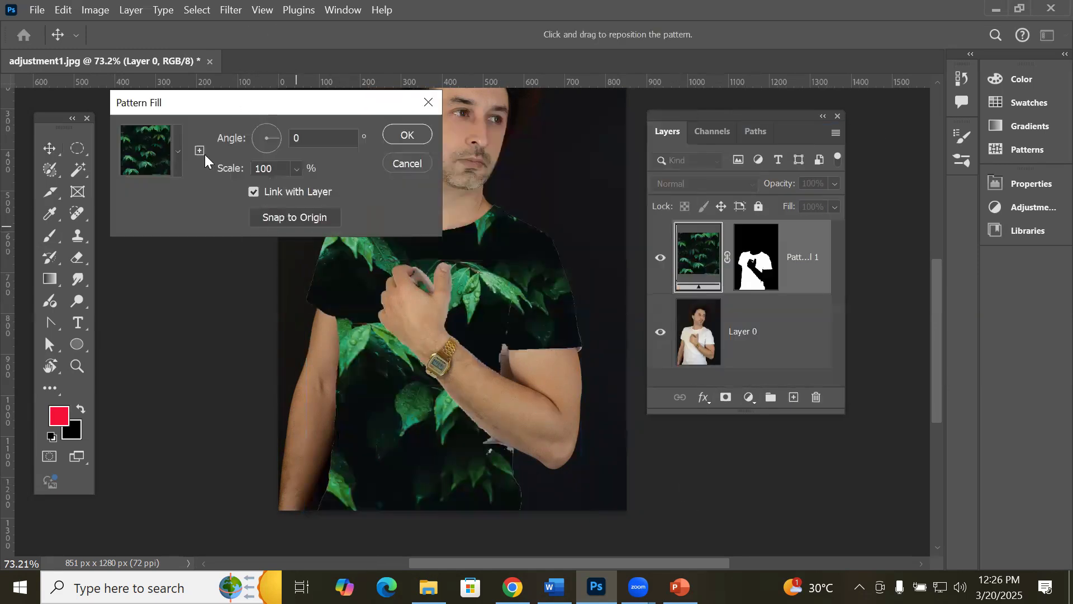
Step: Preview the pale green Water pattern on the shirt and confirm the fill with the third, light blue Water pattern
left_click(177, 151)
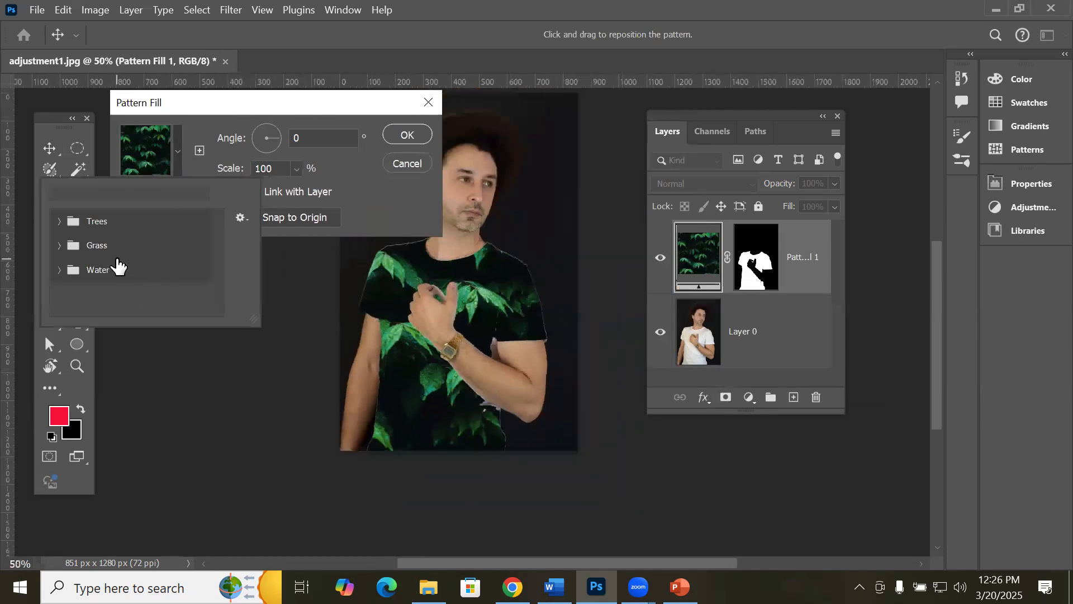
scroll(120, 265, "up", 2)
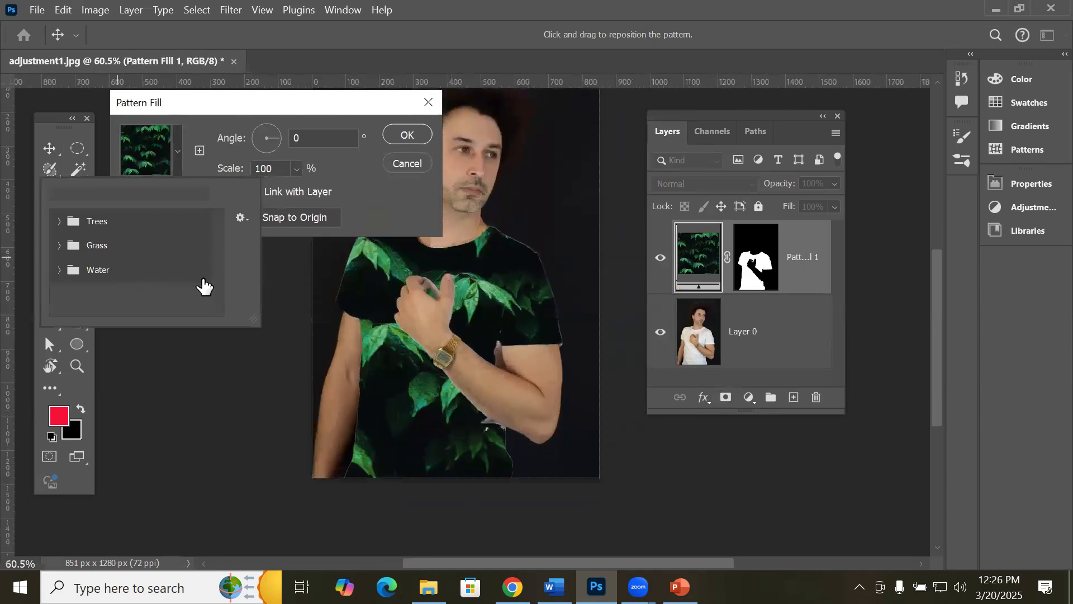
left_click(53, 271)
left_click(65, 272)
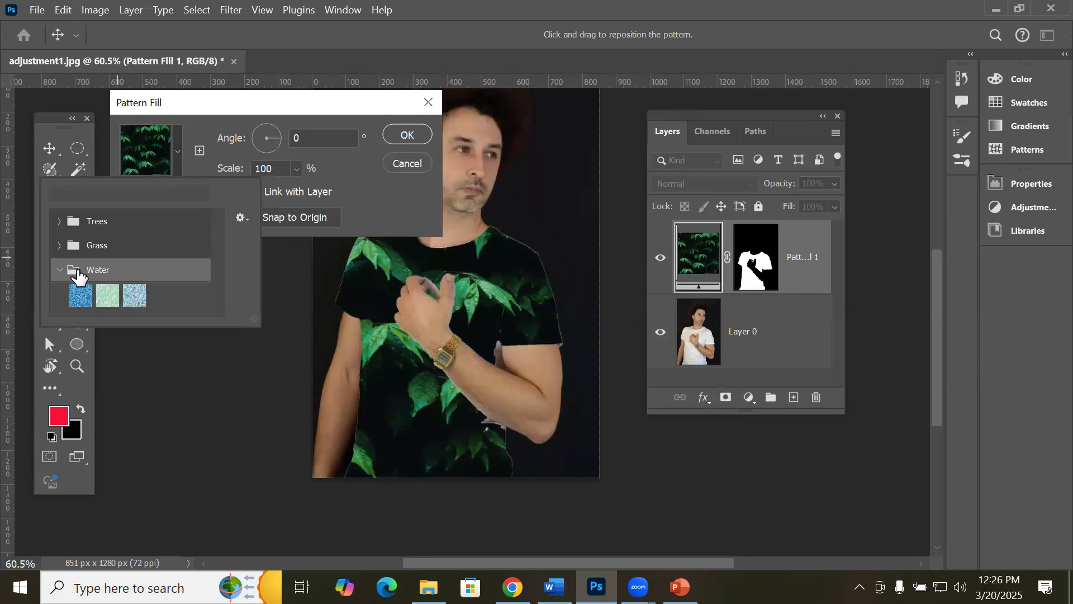
left_click(107, 299)
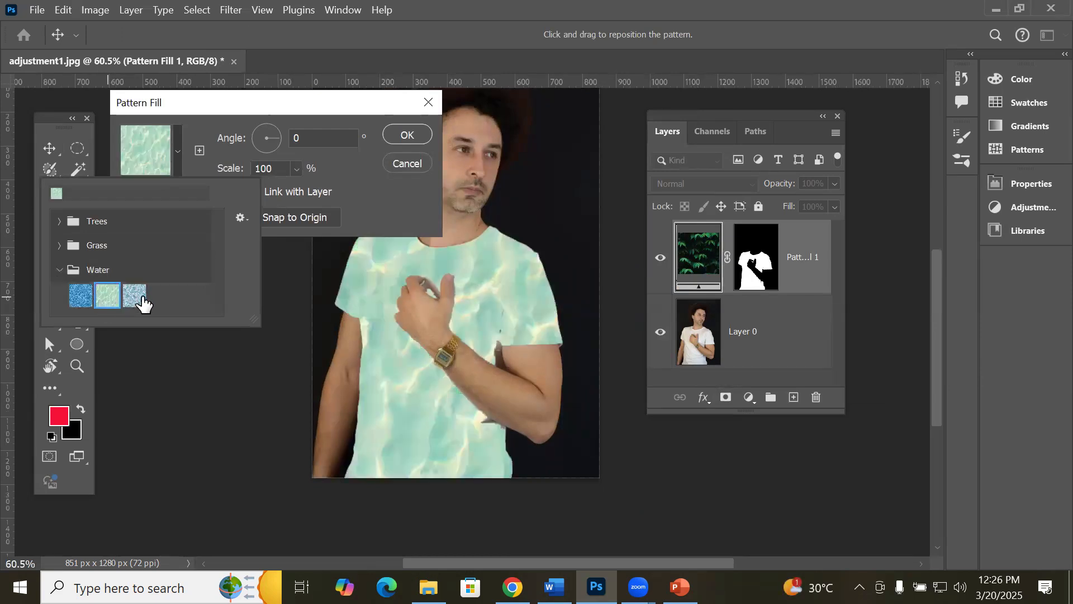
left_click(144, 302)
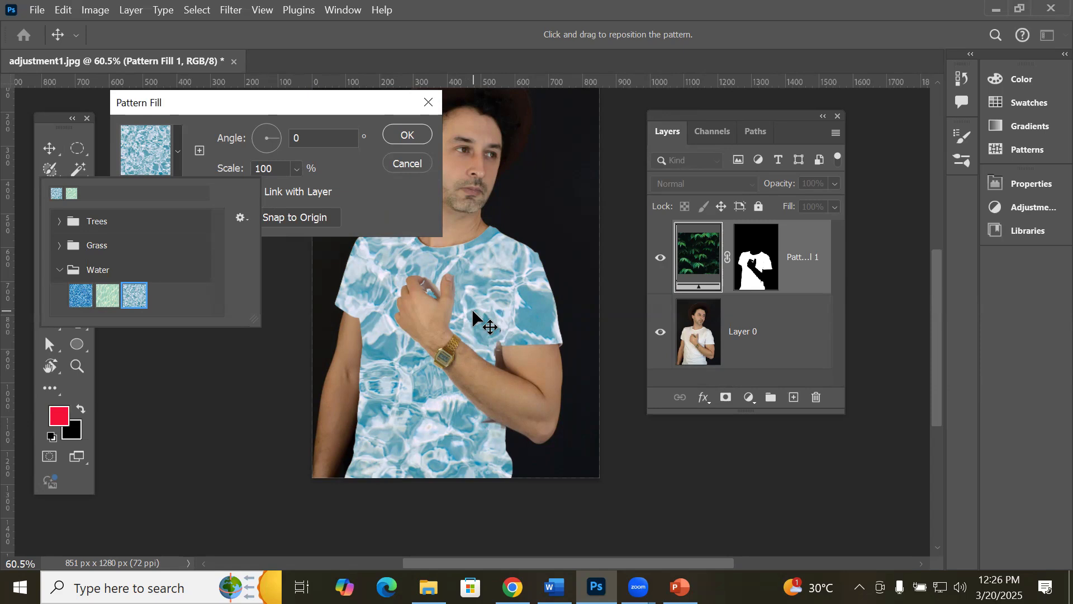
left_click(406, 138)
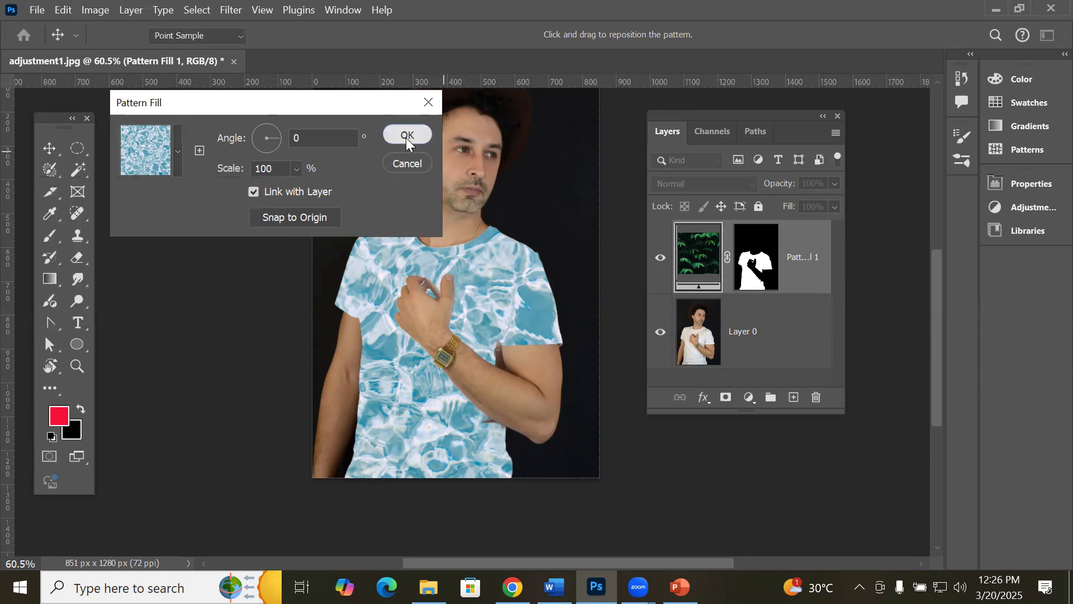
left_click(407, 136)
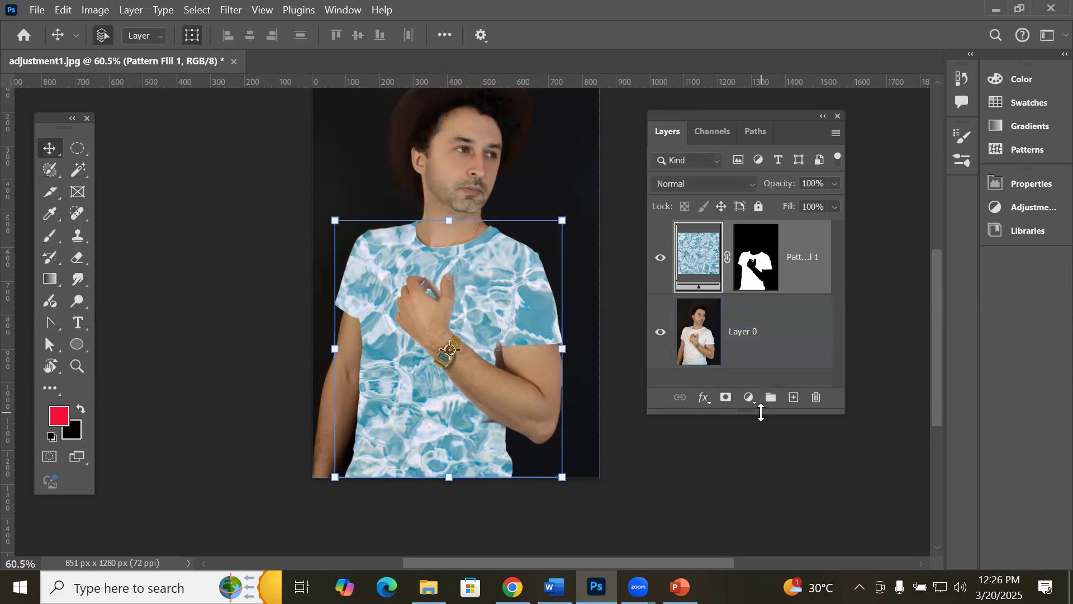
Step: Preview the Multiply blend mode on the pattern fill layer and leave the mode at Normal
left_click(747, 183)
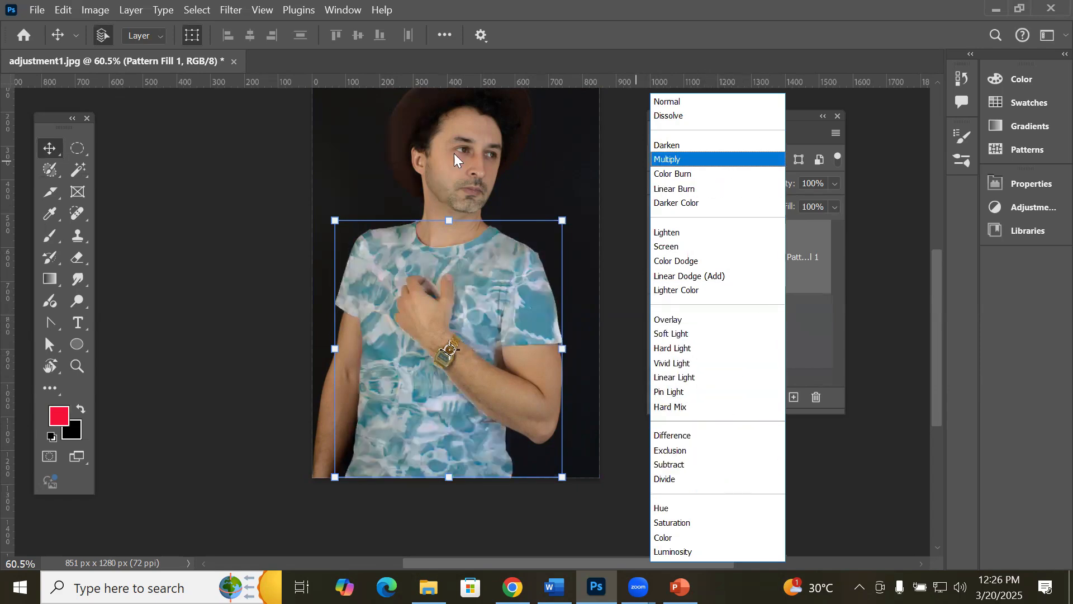
left_click(50, 155)
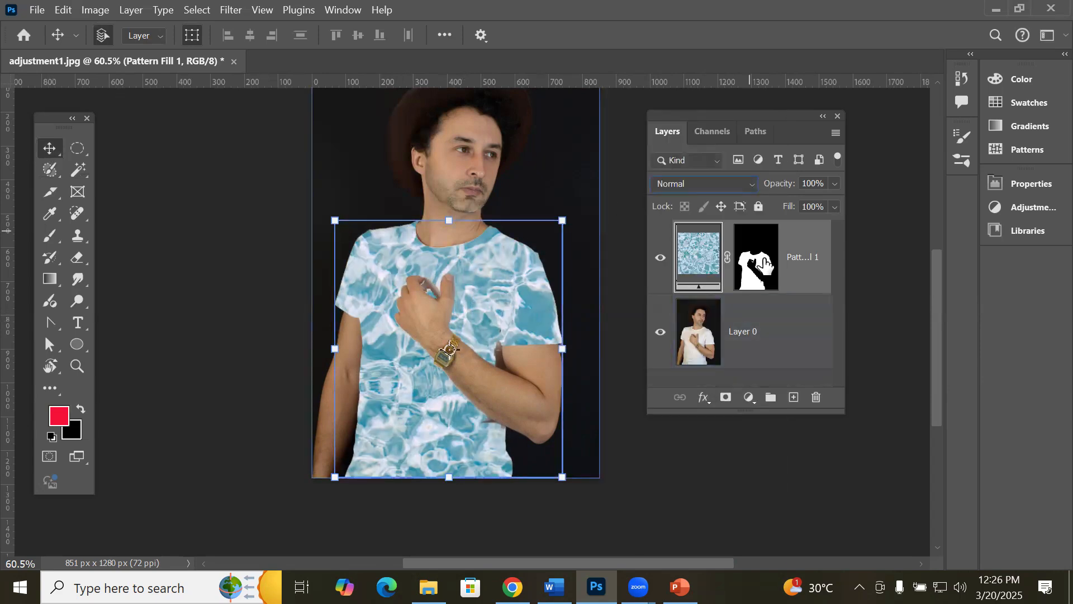
Step: Float the docked collapsed panels free of the window edge and delete the Pattern fill layer together with its shirt mask
left_click(754, 263)
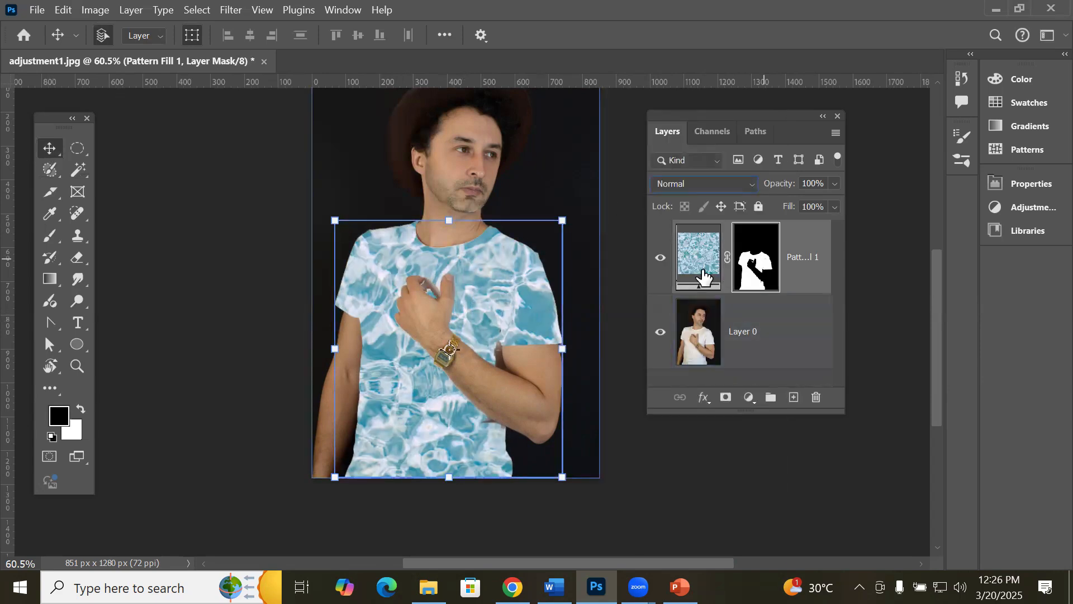
left_click_drag(1018, 55, 958, 9)
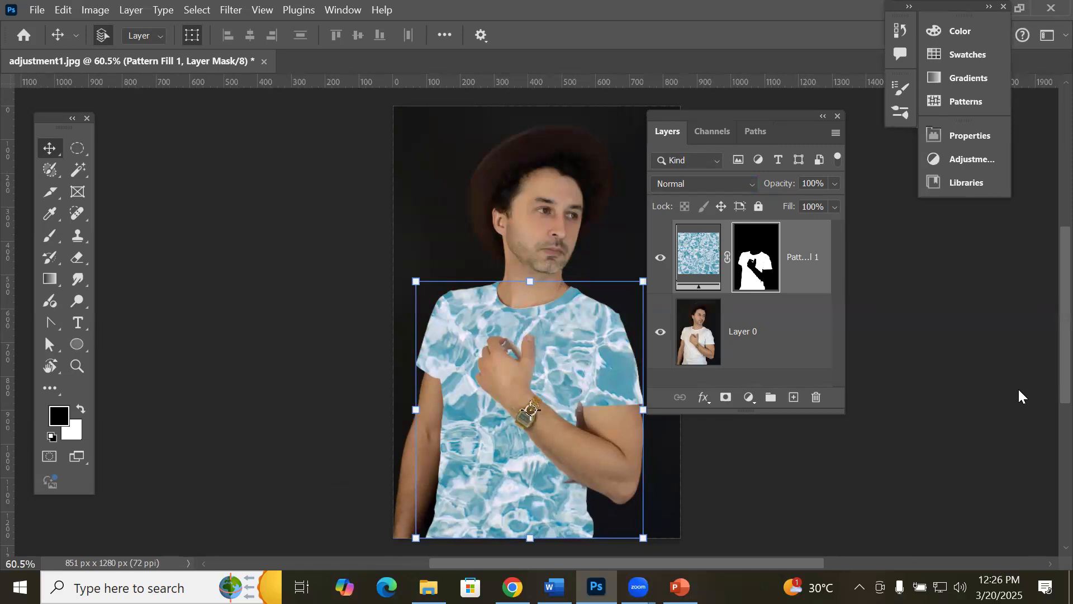
left_click(699, 256)
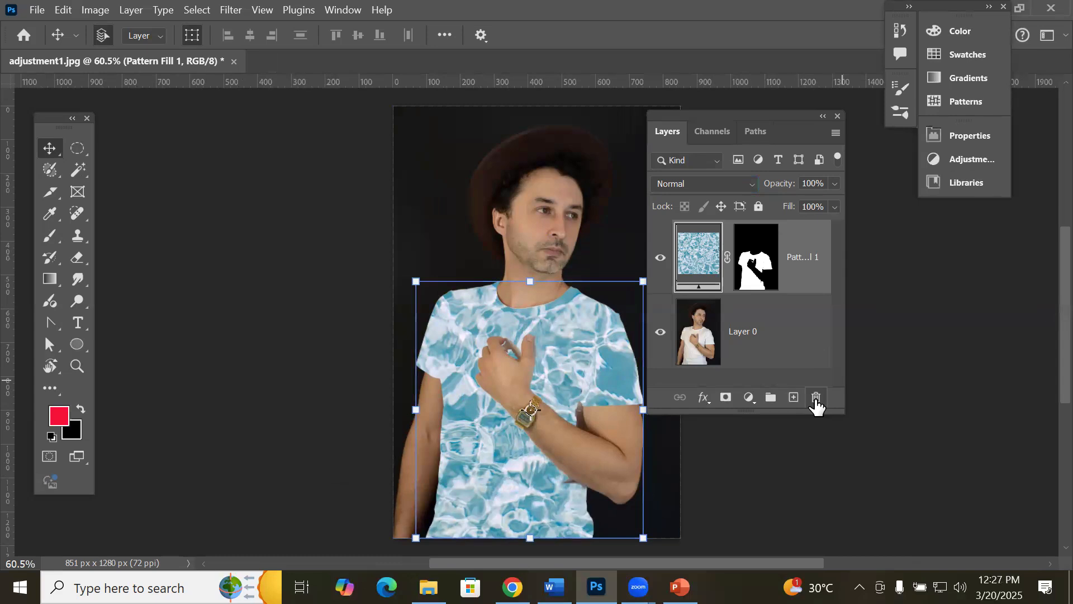
left_click(816, 398)
left_click(462, 234)
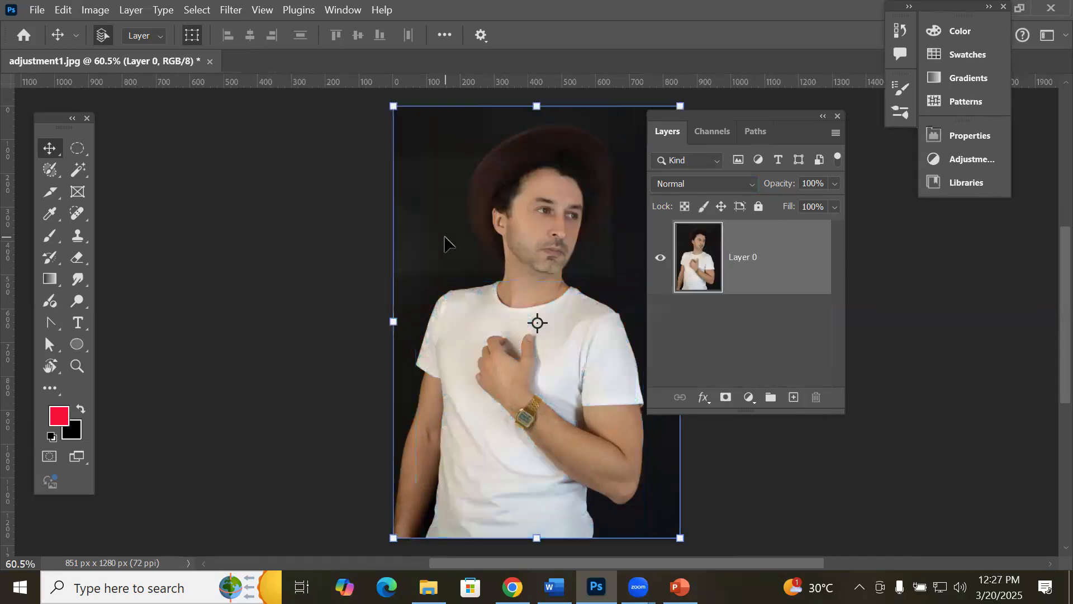
Step: Place the colourful umbrellas photo from the Models folder above Layer 0, keeping its fitted size over the whole canvas
key("ctrl+minus")
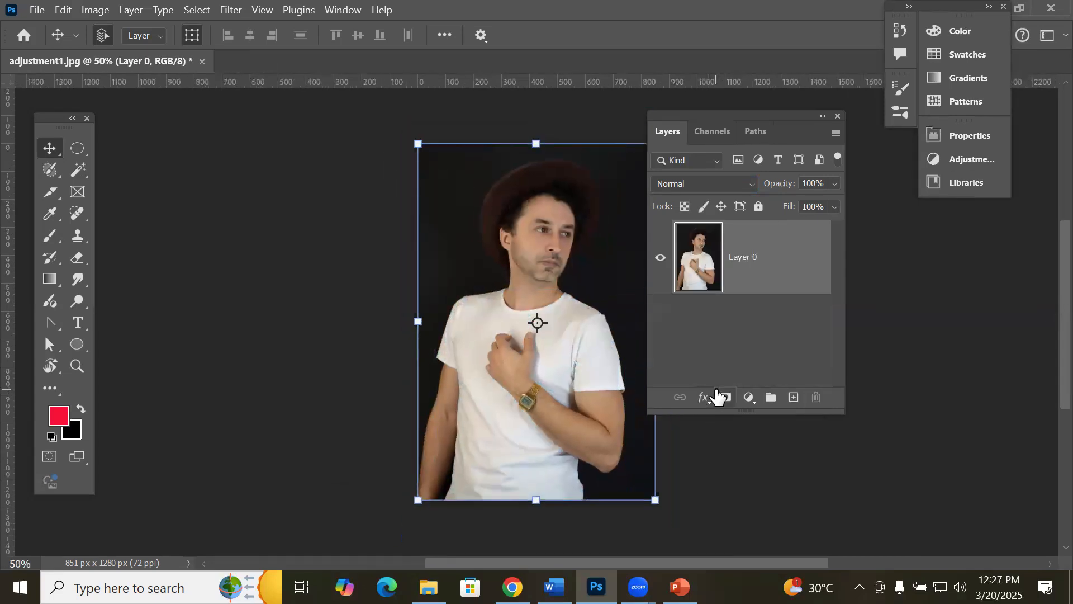
scroll(691, 442, "down", 1)
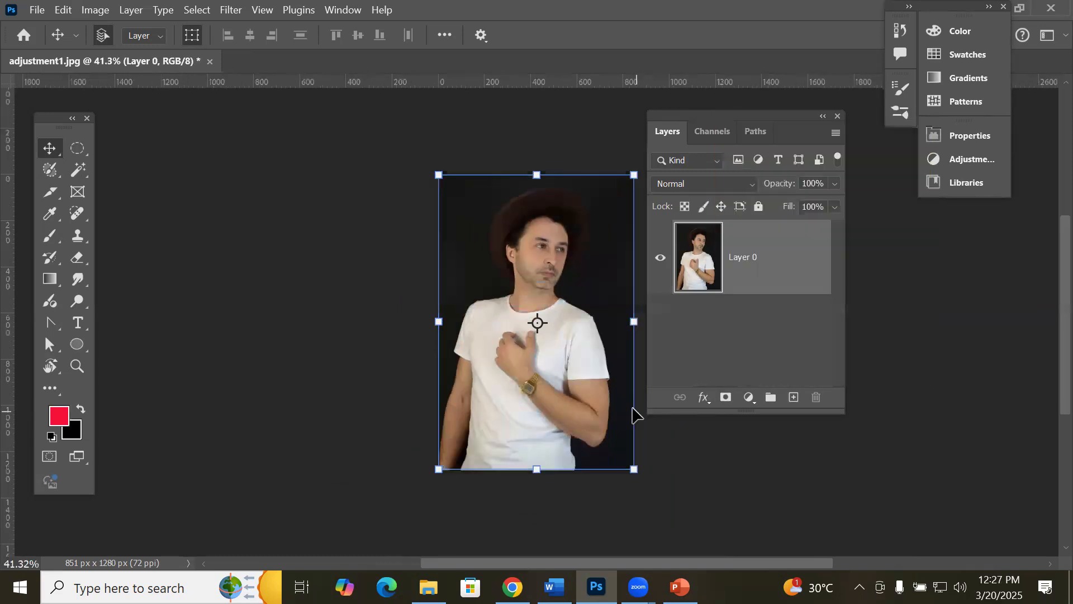
left_click_drag(594, 396, 469, 348)
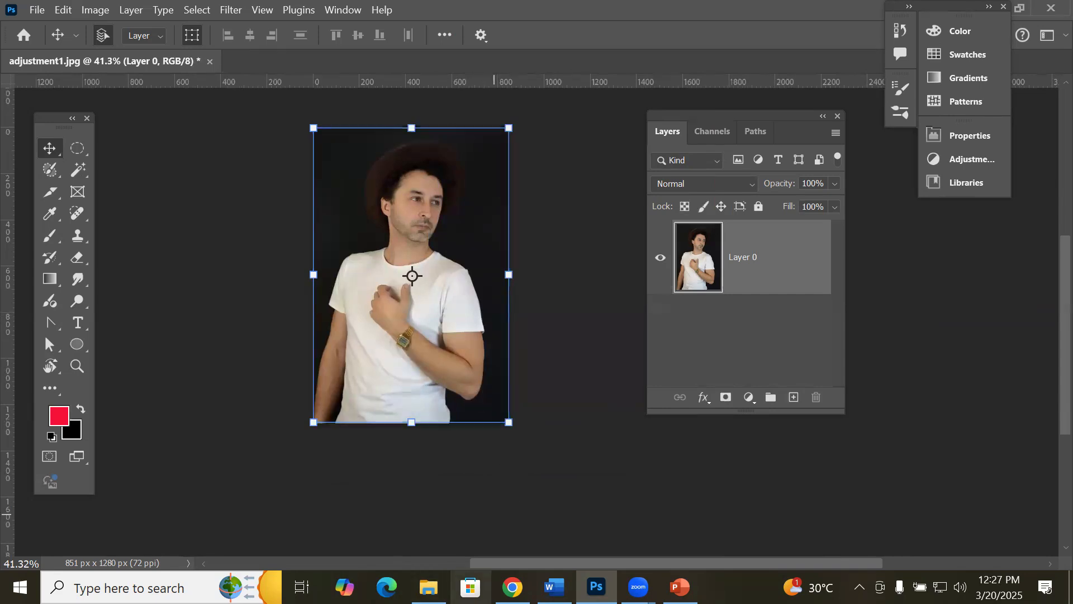
left_click(429, 586)
scroll(631, 296, "down", 5)
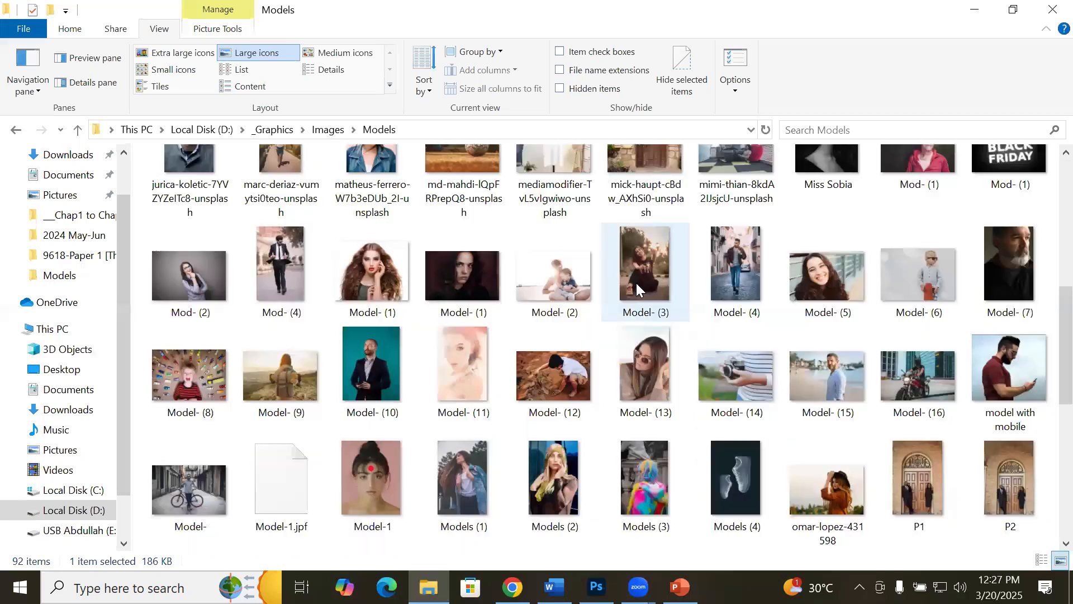
scroll(636, 283, "down", 5)
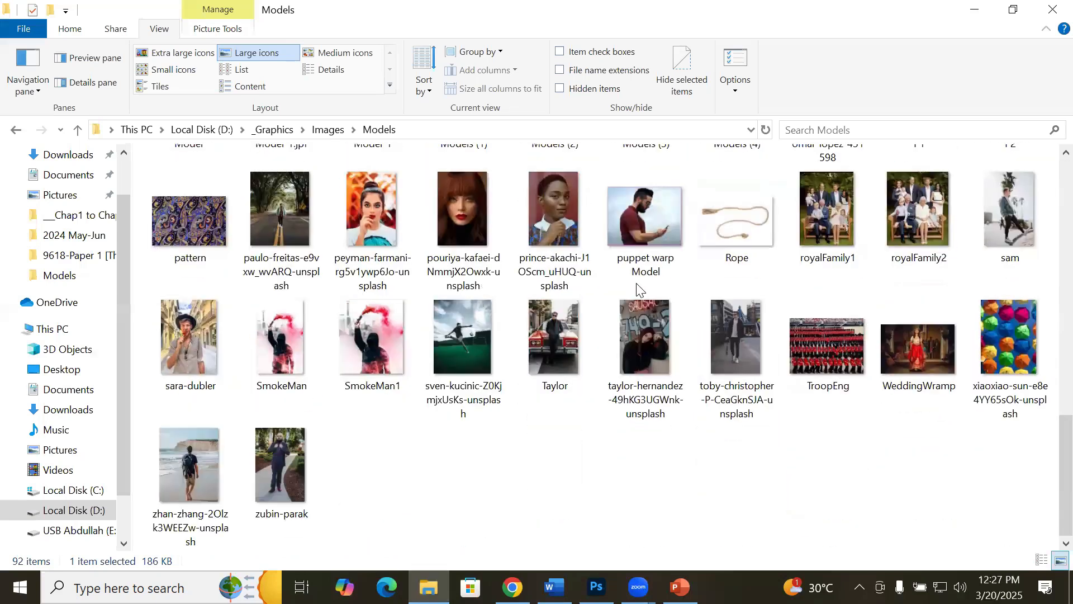
scroll(643, 298, "up", 3)
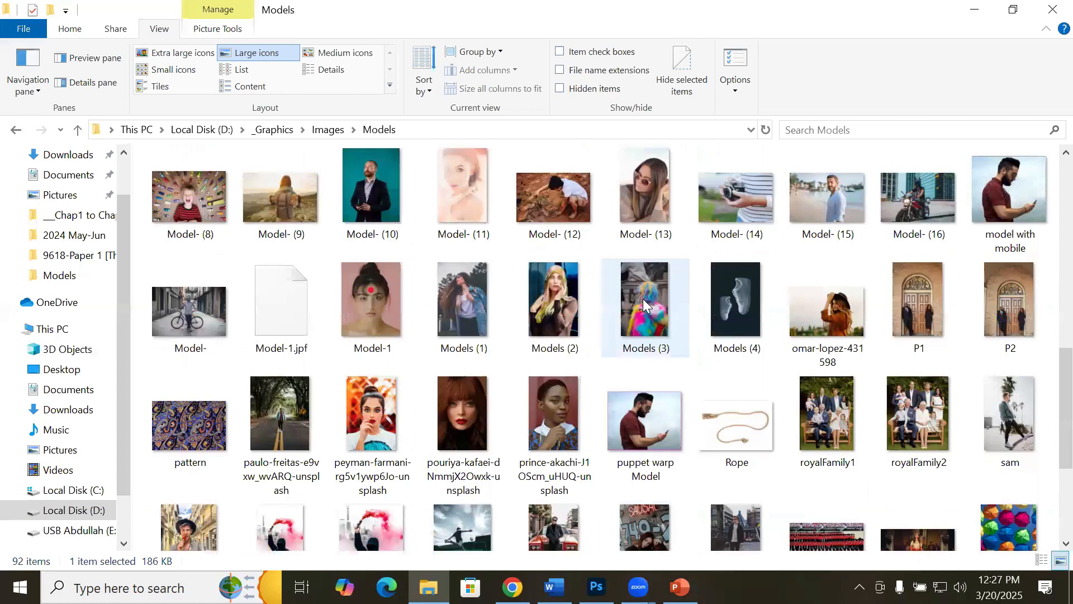
scroll(643, 300, "up", 8)
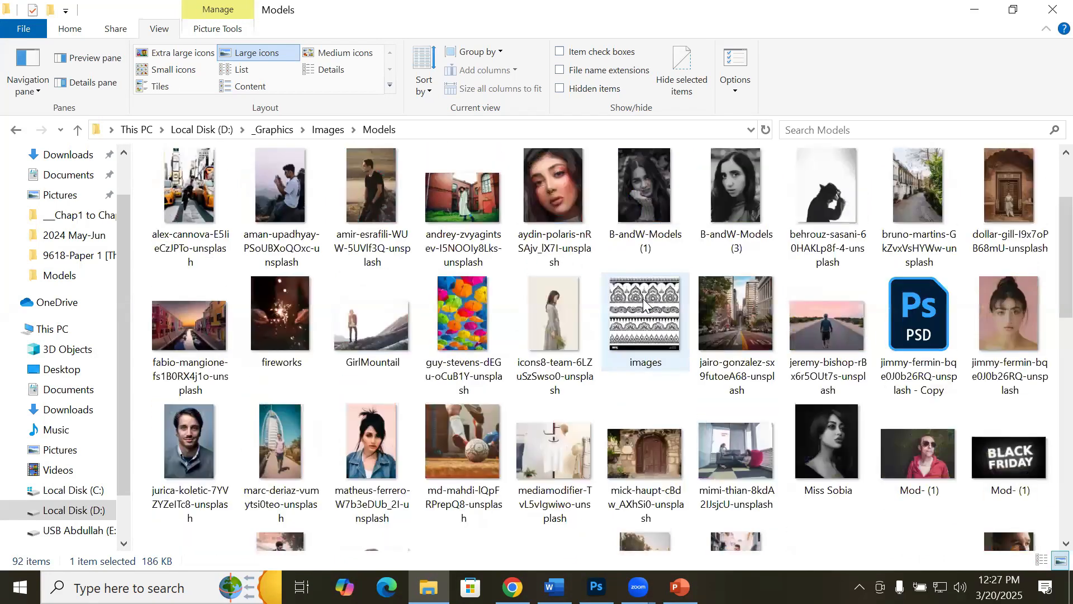
left_click(446, 318)
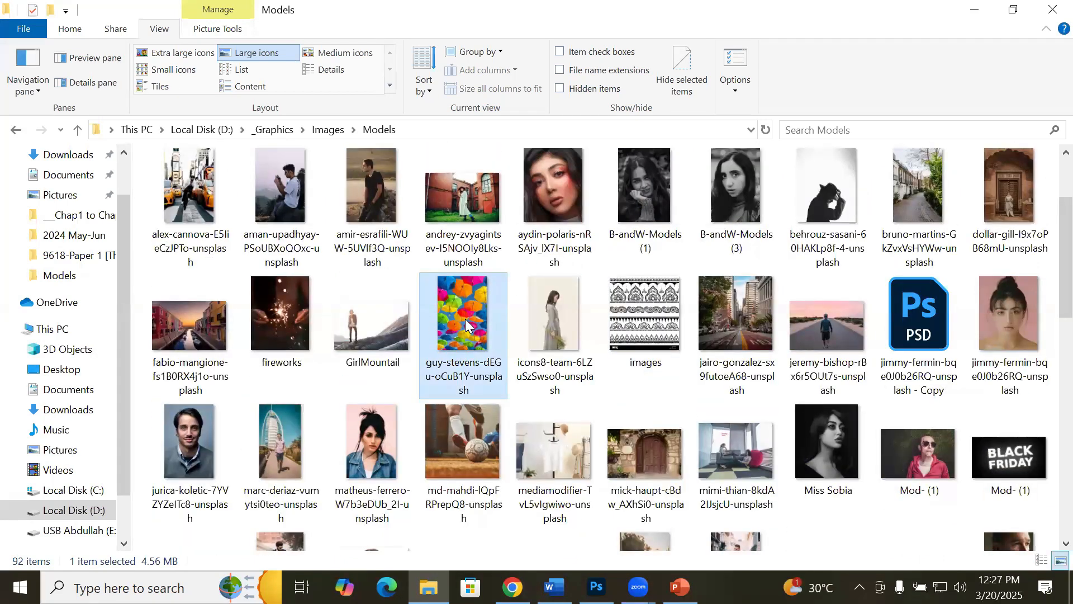
left_click_drag(467, 325, 399, 361)
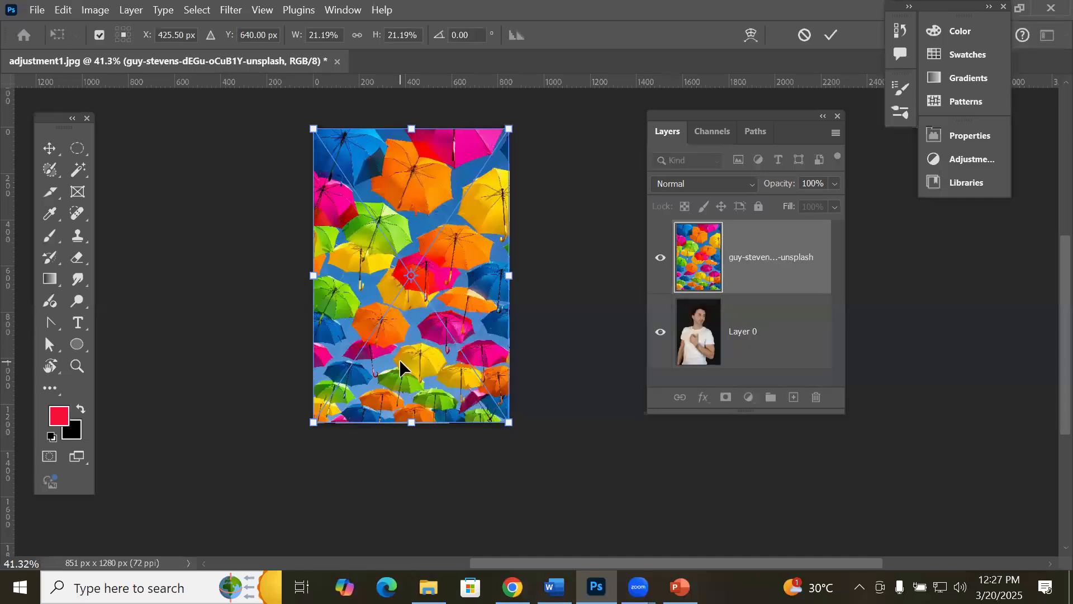
left_click(830, 35)
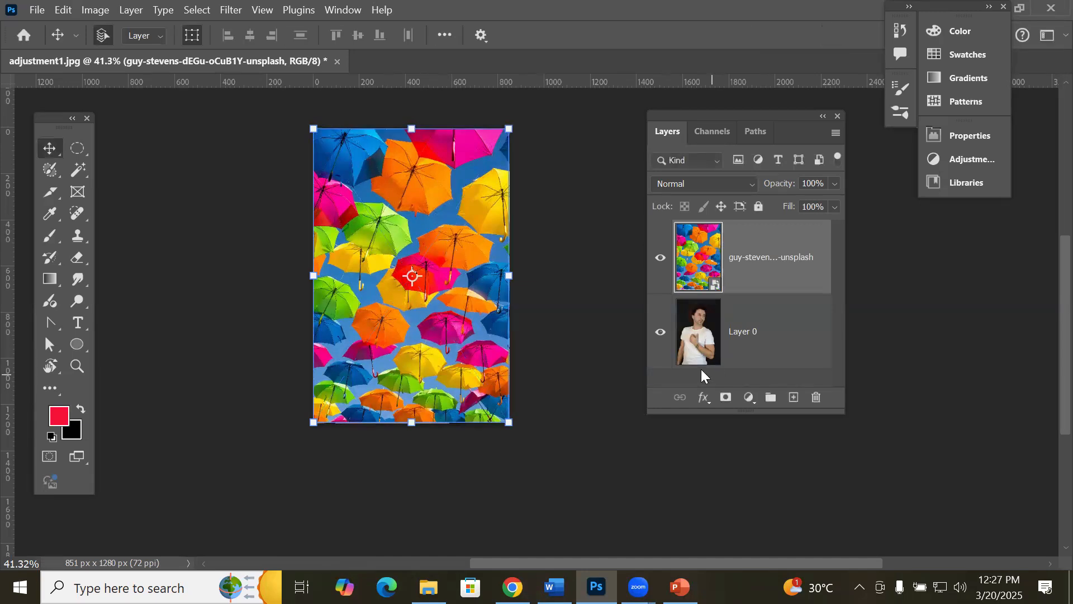
Step: Try clipping the umbrella photo to Layer 0 with the Model Shirt channel loaded as a selection, undo the clipping and deselect
left_click(708, 352)
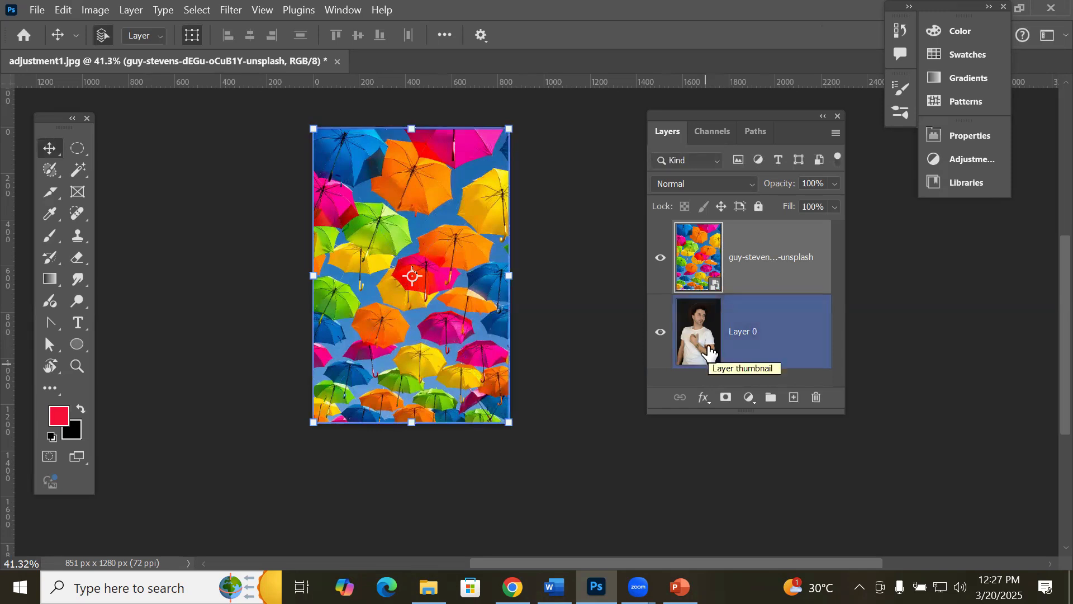
left_click(707, 138)
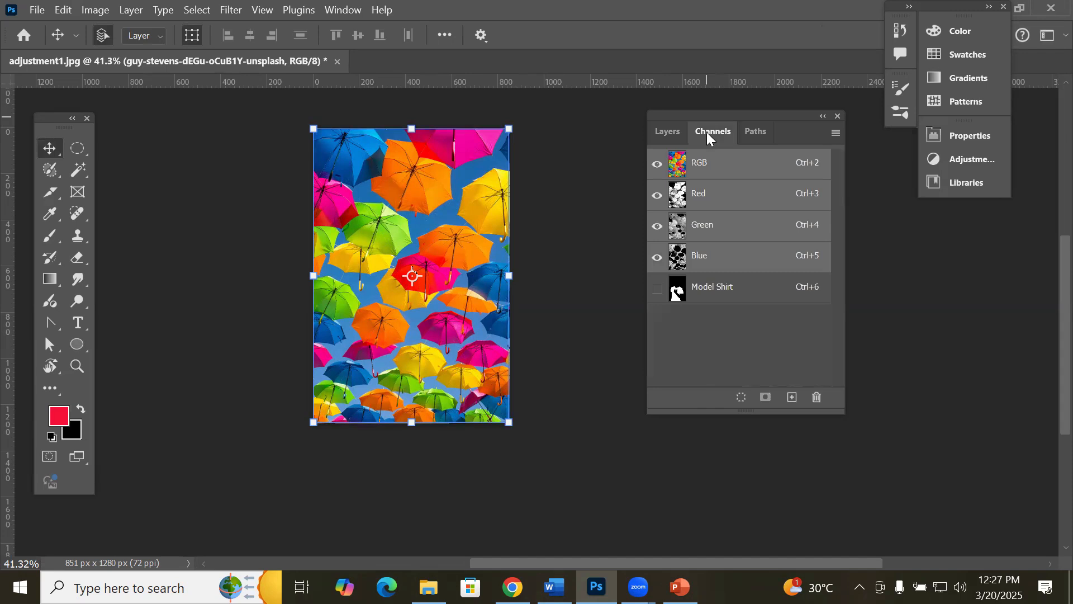
left_click(719, 294, "ctrl")
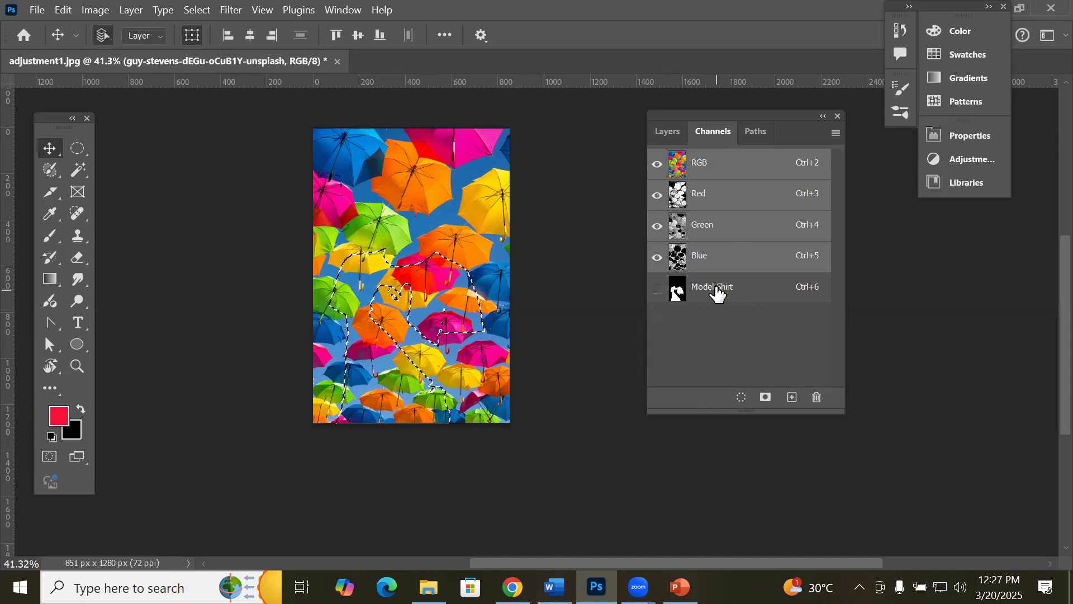
left_click(665, 131)
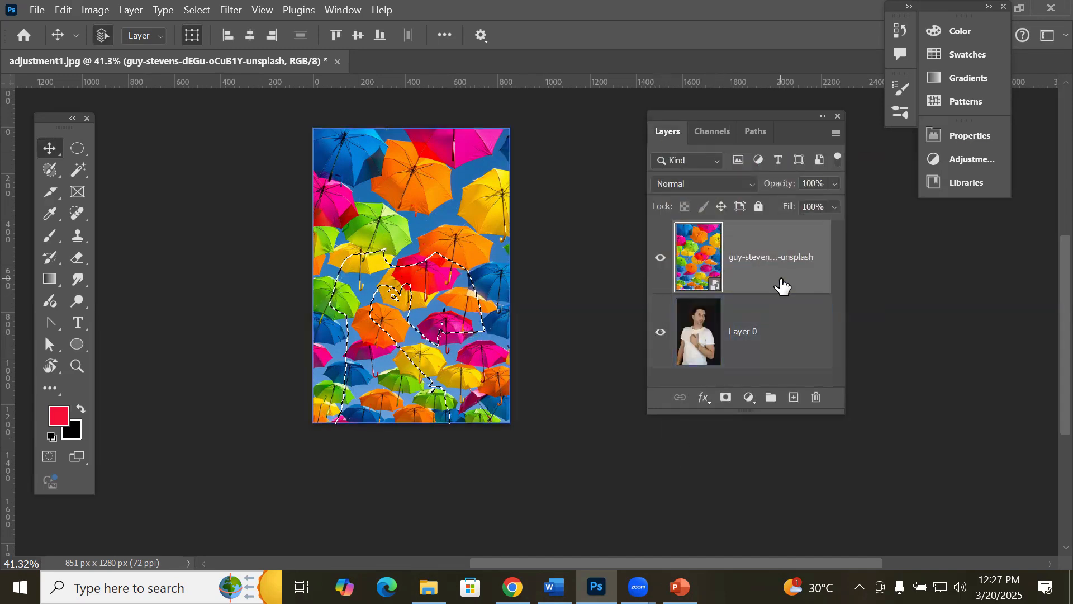
left_click(784, 300)
left_click(785, 295, "alt")
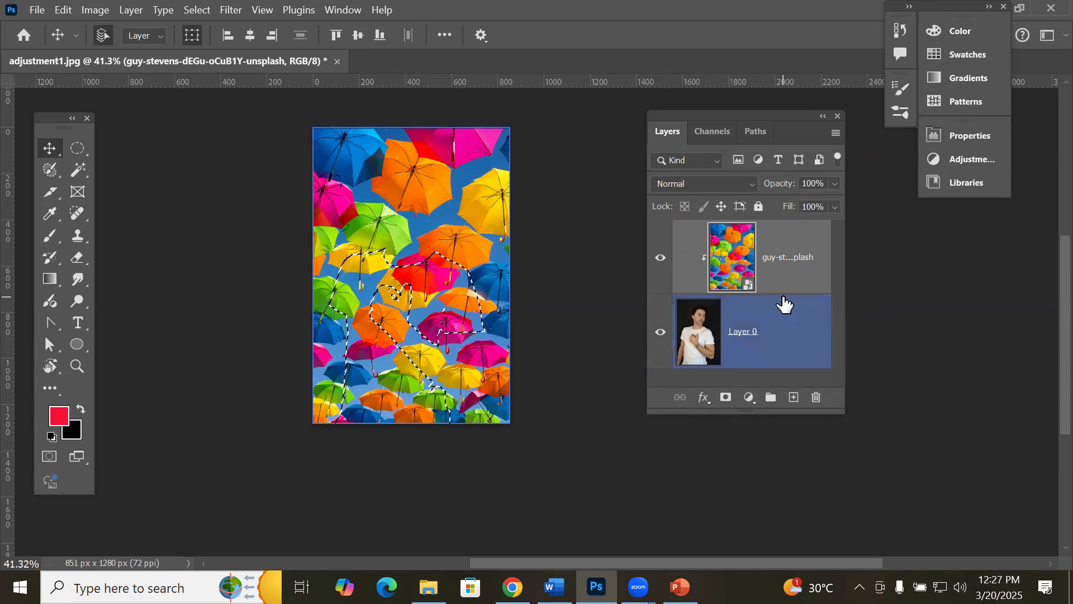
key("ctrl+z")
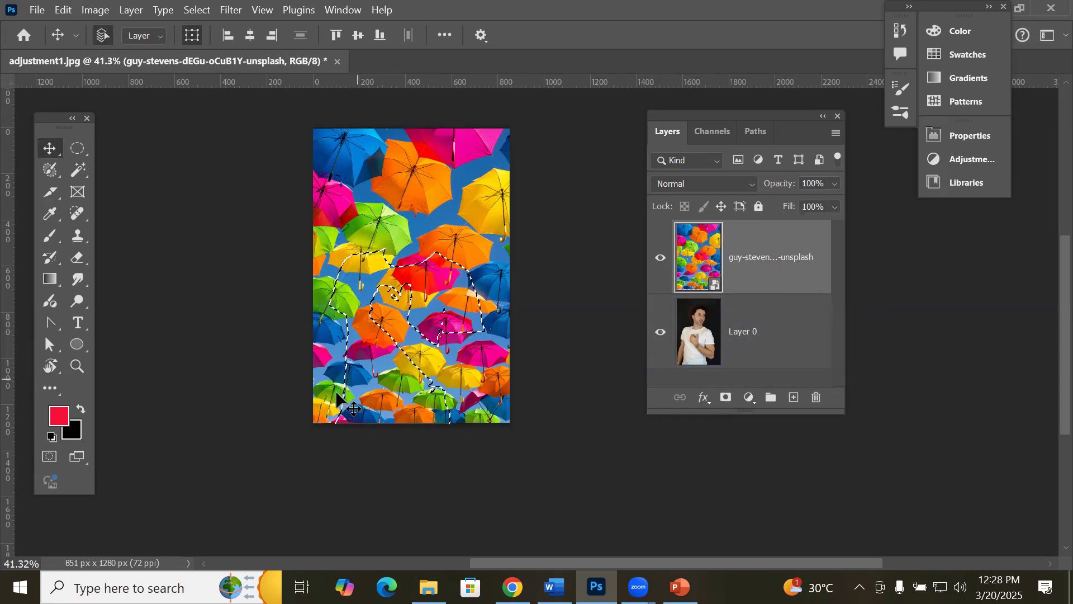
key("ctrl+d")
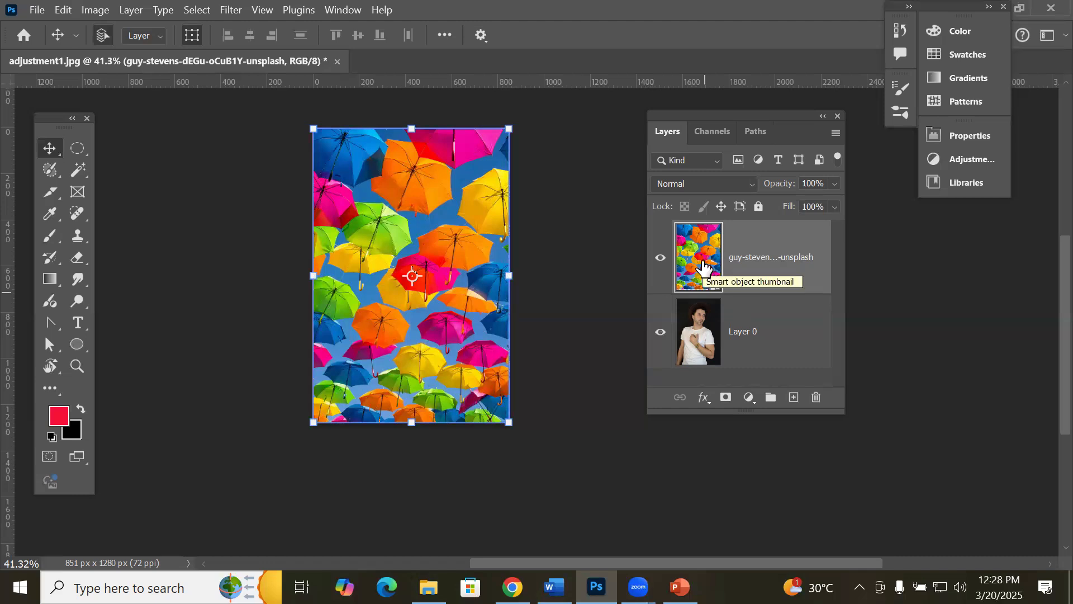
Step: Clip the full-size umbrella photo to Layer 0 and release the clipping mask again
left_click(744, 338)
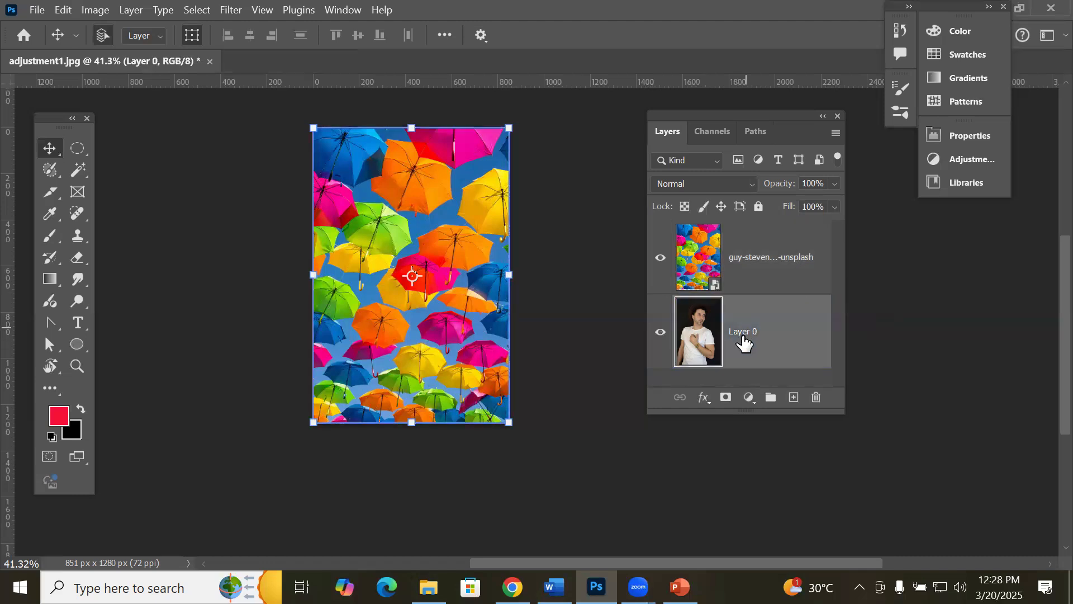
left_click(762, 265)
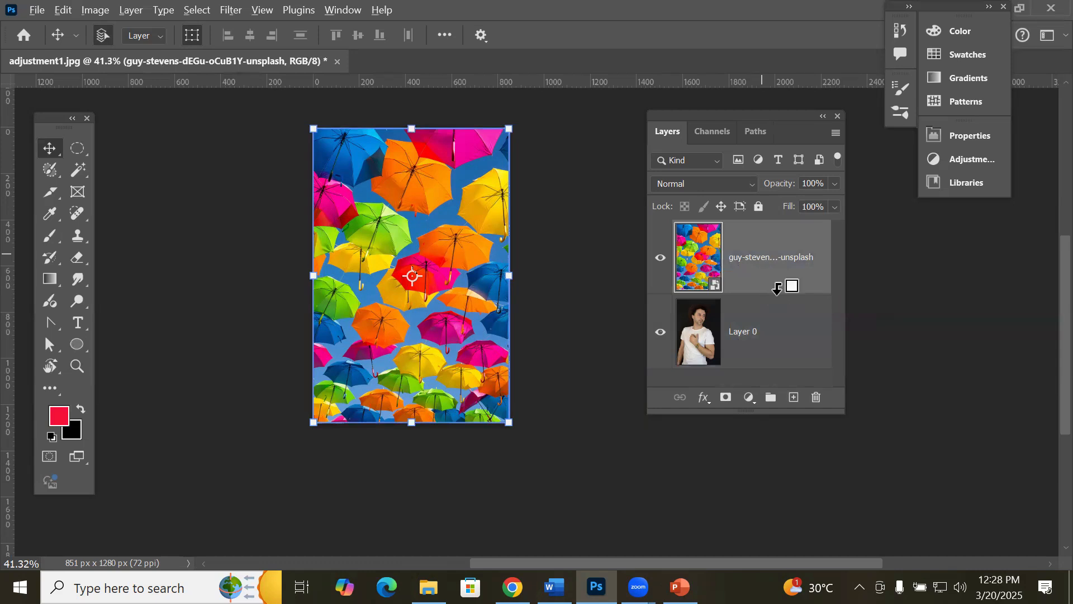
left_click(778, 293, "alt")
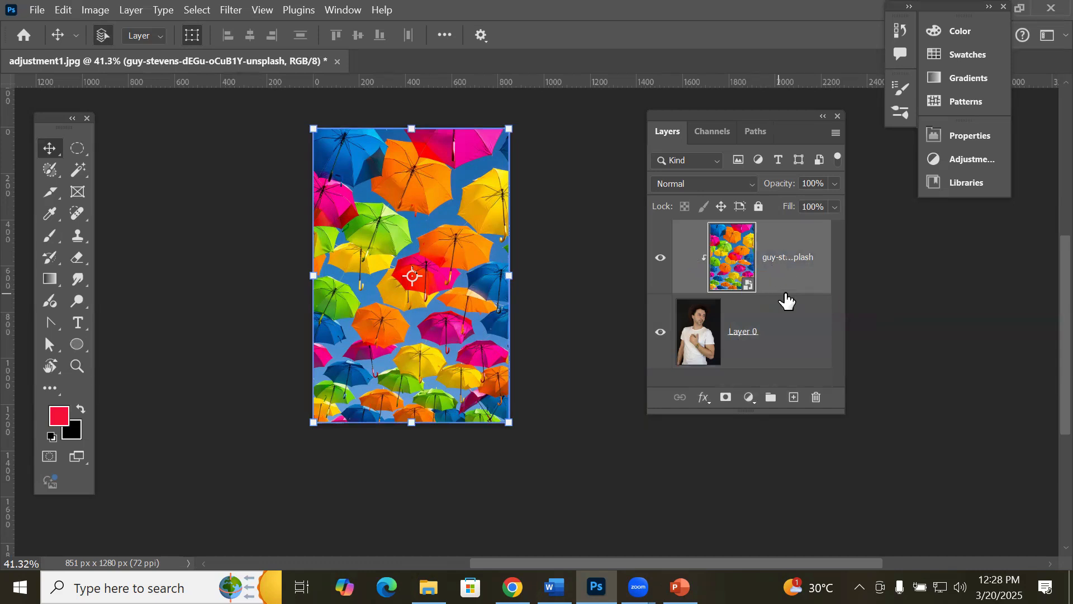
left_click(791, 295, "alt")
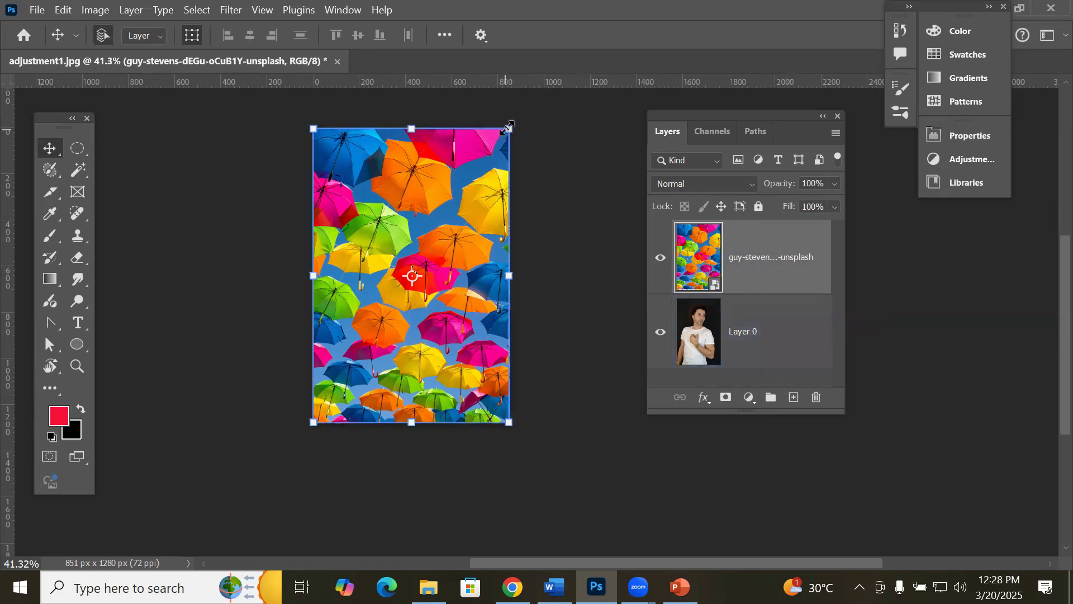
Step: Shrink the umbrella photo to about 10.6% width and 9.1% height over the front of the shirt, and hide its layer
left_click_drag(509, 129, 421, 308)
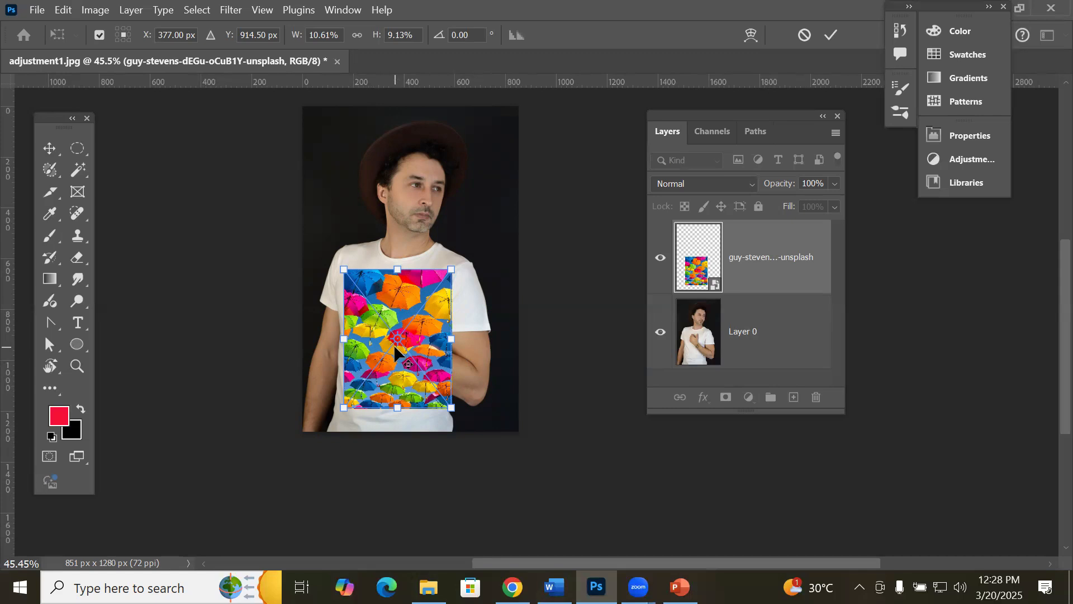
key("Return")
left_click(661, 261)
Step: Load the Model Shirt channel as a selection and copy the shirt from Layer 0 to a new layer
left_click(696, 357)
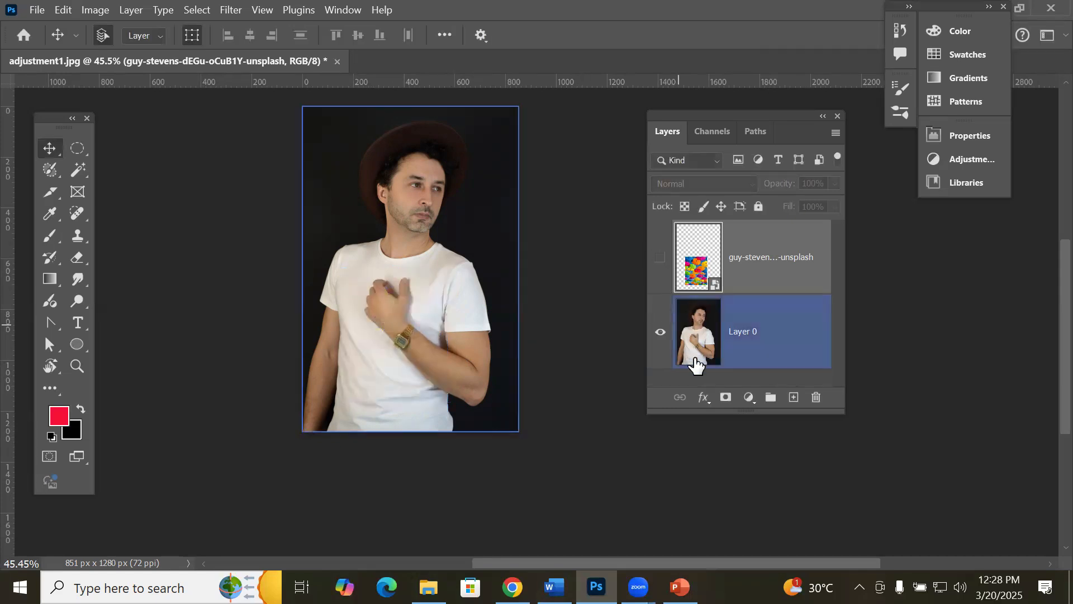
left_click(702, 342)
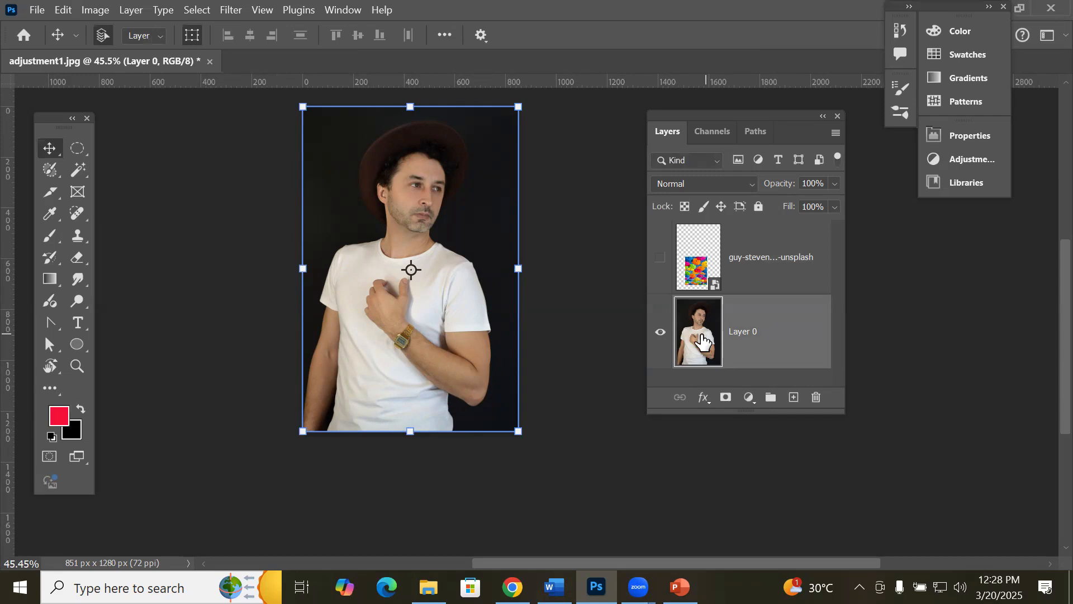
left_click(700, 129)
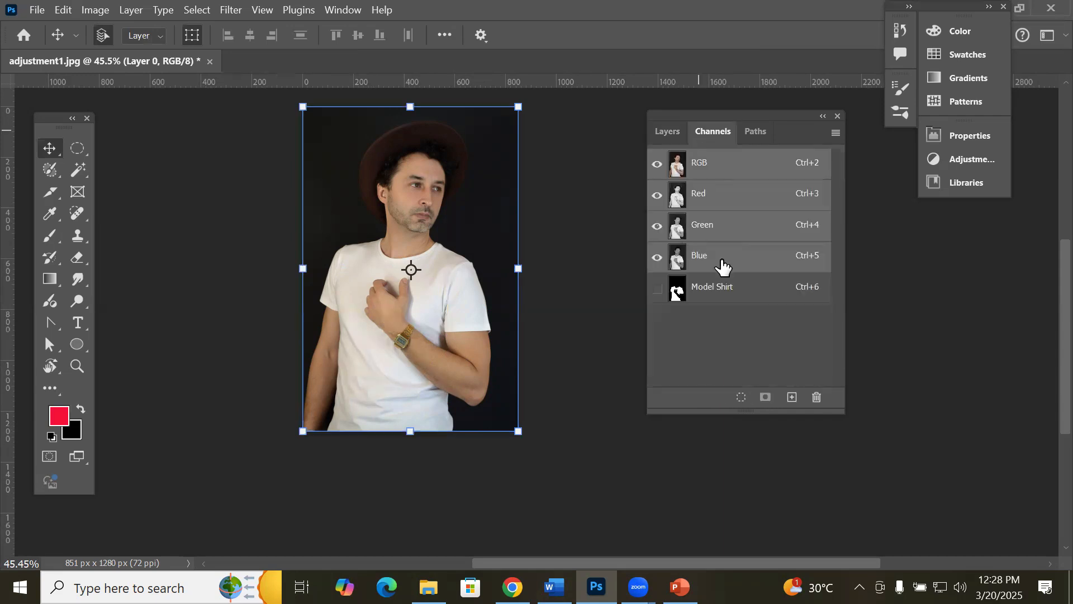
left_click(726, 291, "ctrl")
left_click(667, 131)
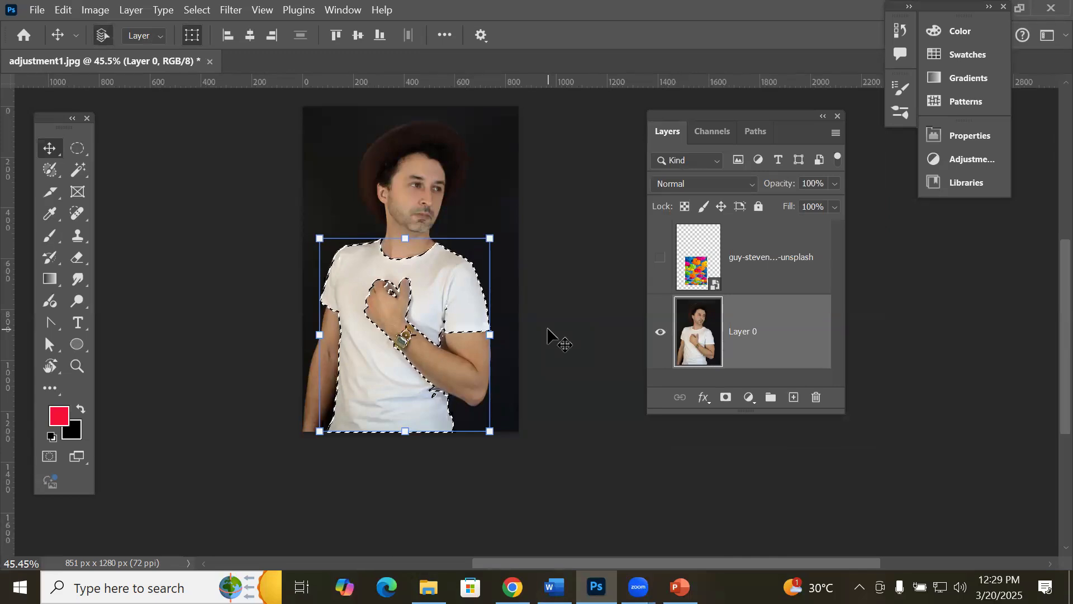
key("ctrl+j")
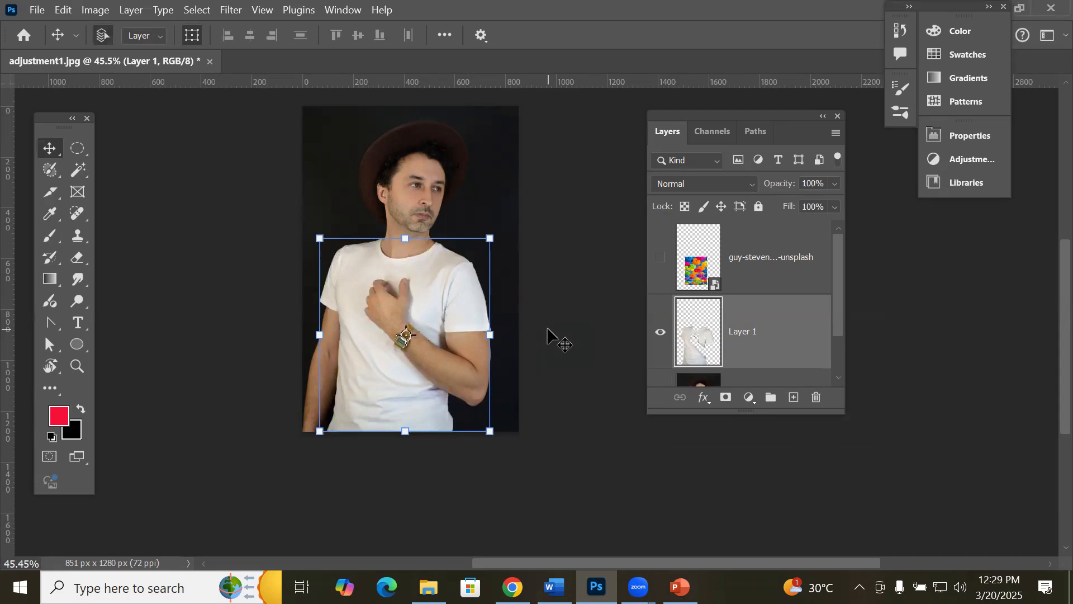
Step: Hide Layer 0, show the umbrella photo, and clip it to the copied shirt layer
left_click_drag(712, 412, 714, 502)
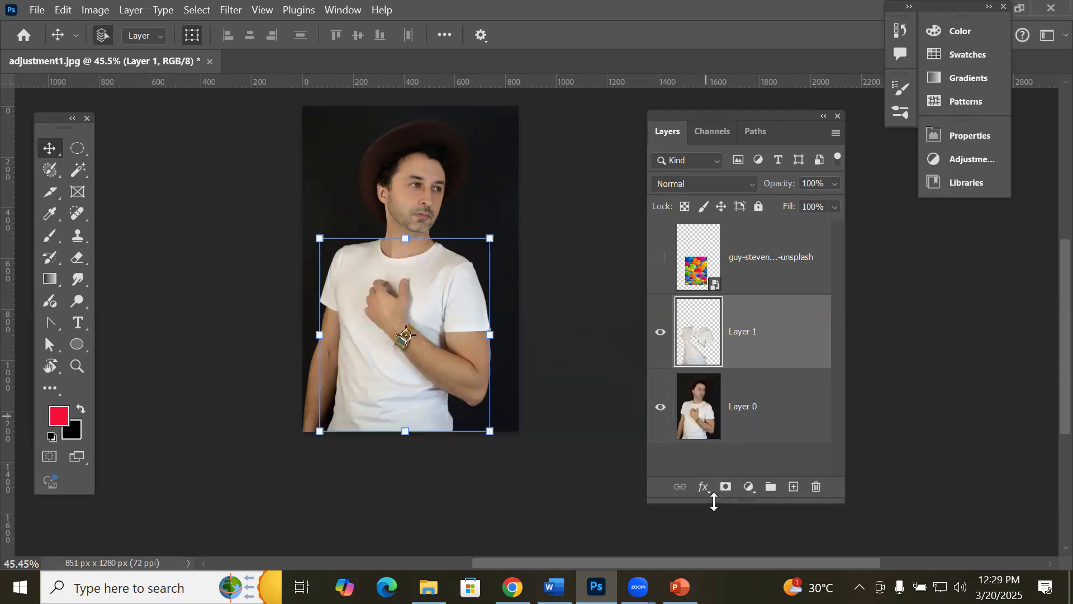
left_click(659, 407)
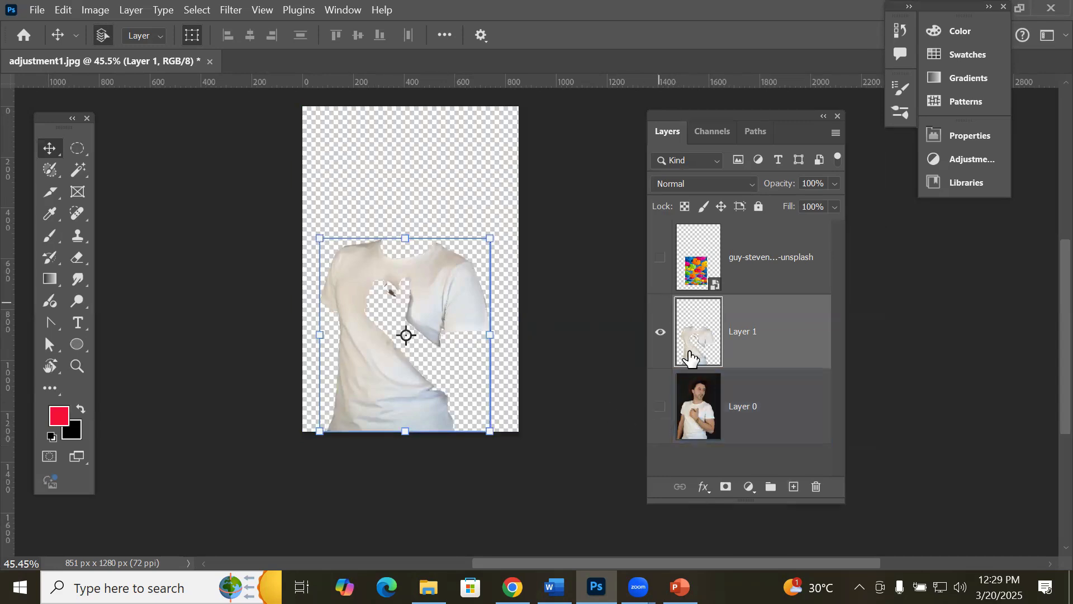
left_click(661, 258)
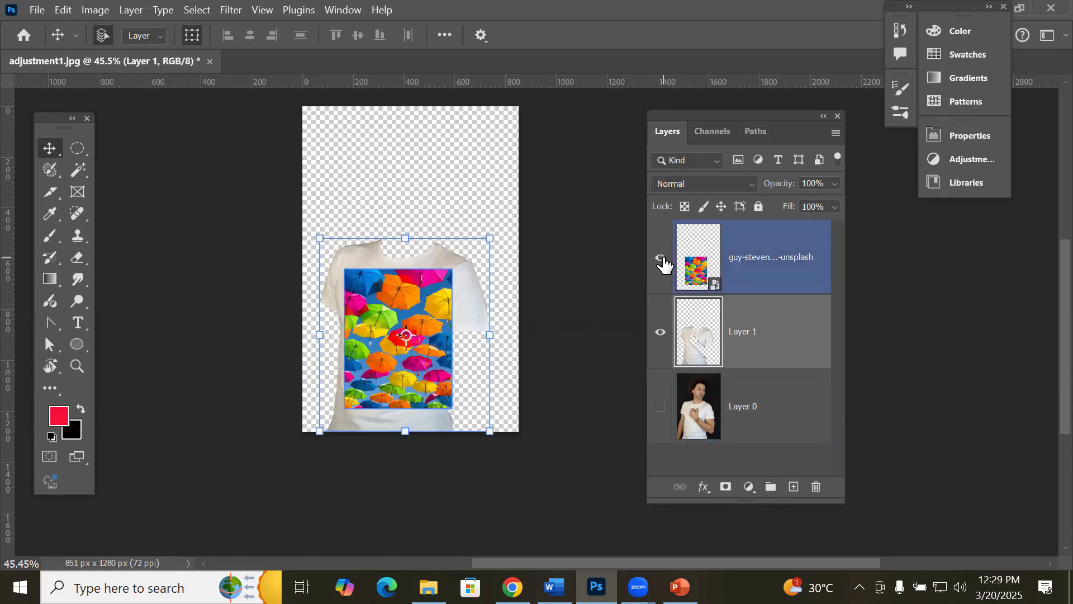
left_click(795, 290, "alt")
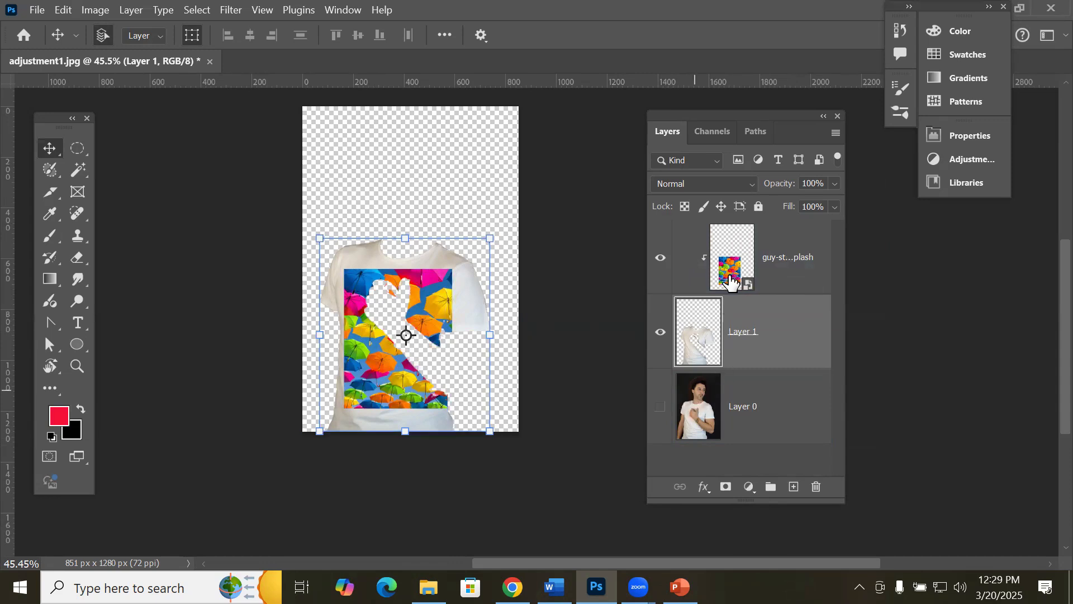
Step: Enlarge the clipped umbrella photo until it covers the whole shirt, show Layer 0 again, and deselect all layers
left_click(685, 263)
left_click_drag(455, 271, 506, 190)
left_click_drag(338, 410, 302, 459)
left_click(660, 409)
left_click(660, 408)
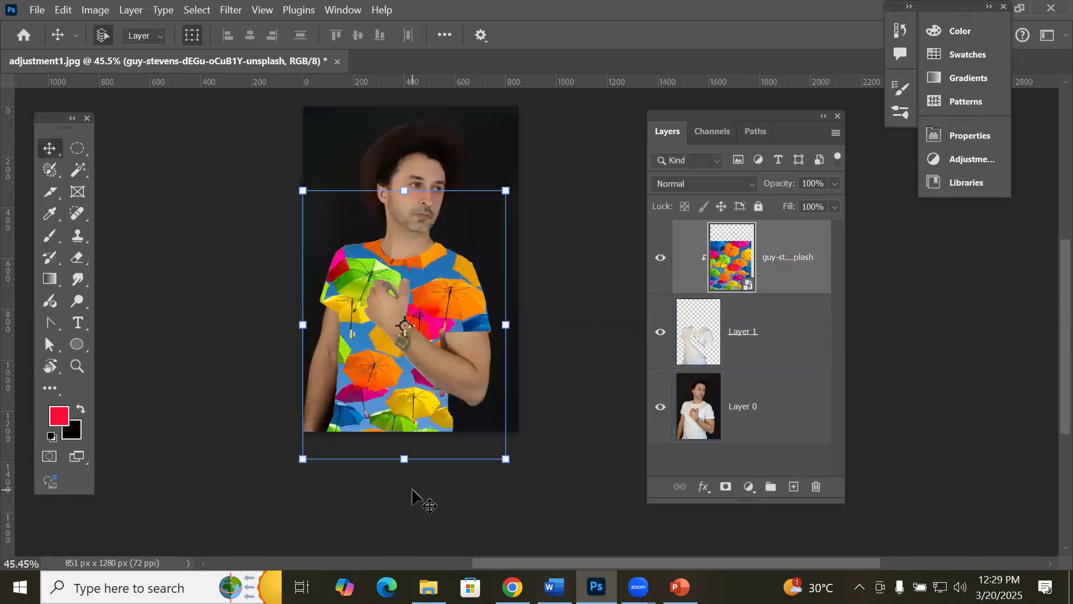
left_click(199, 255)
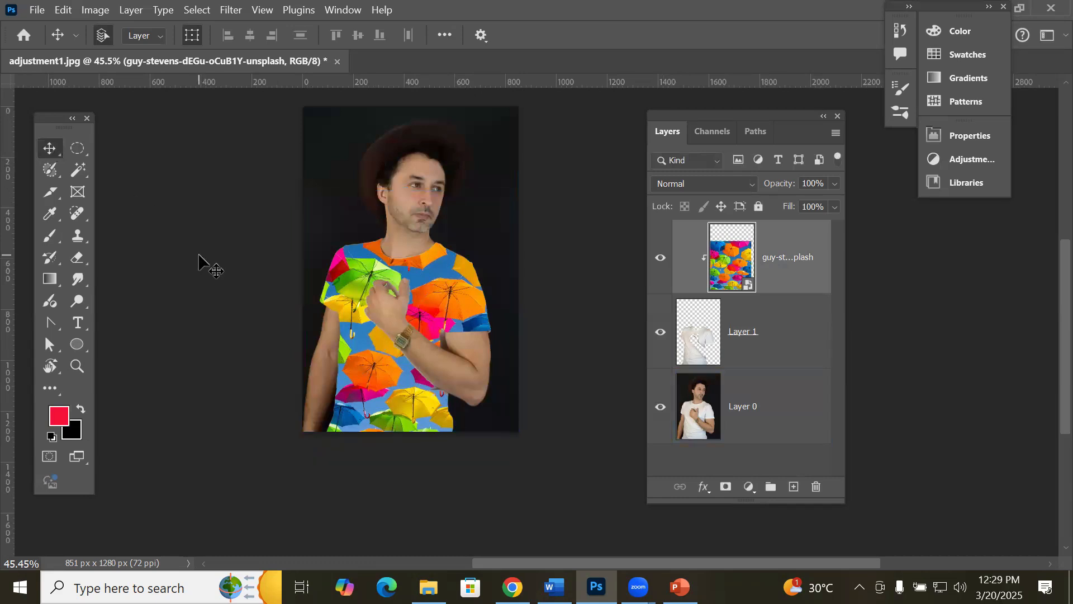
left_click(193, 337)
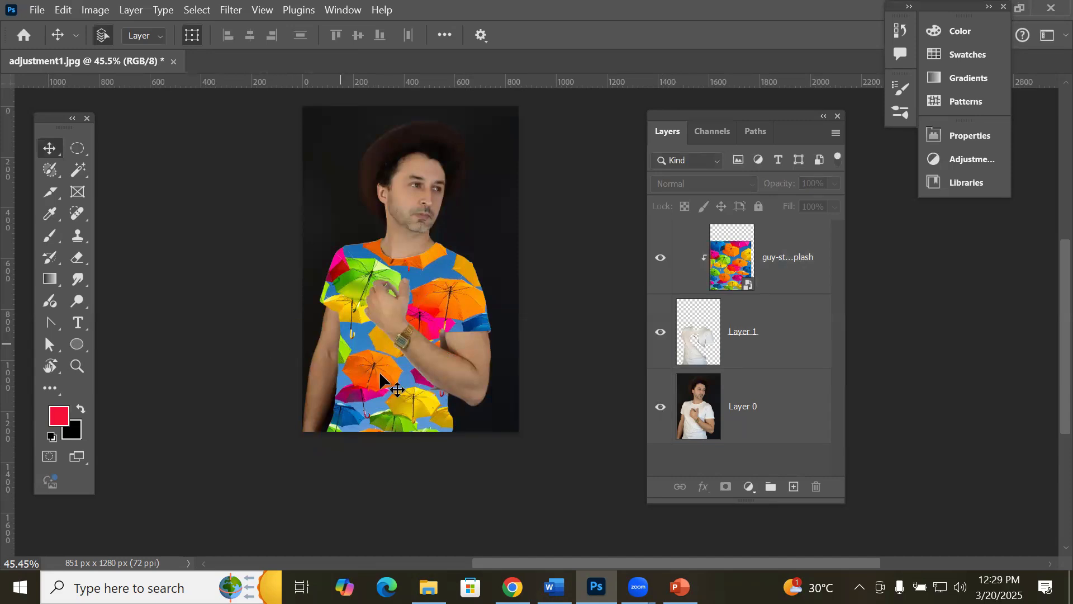
Step: Delete the clipped umbrella photo layer and the copied shirt layer above Layer 0
left_click(730, 269)
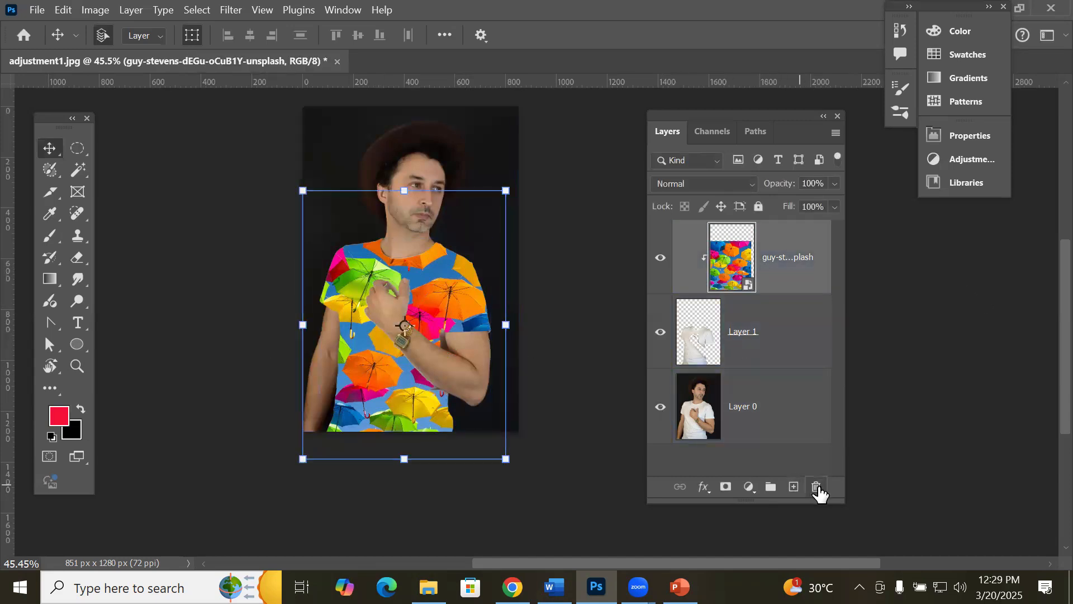
left_click(816, 487)
left_click(467, 237)
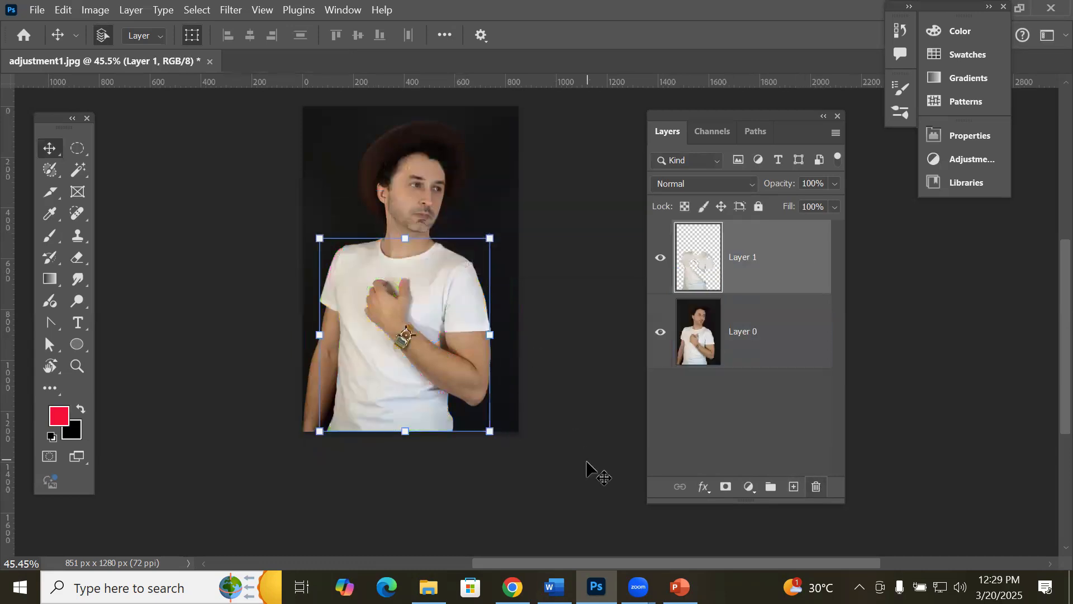
left_click(700, 358)
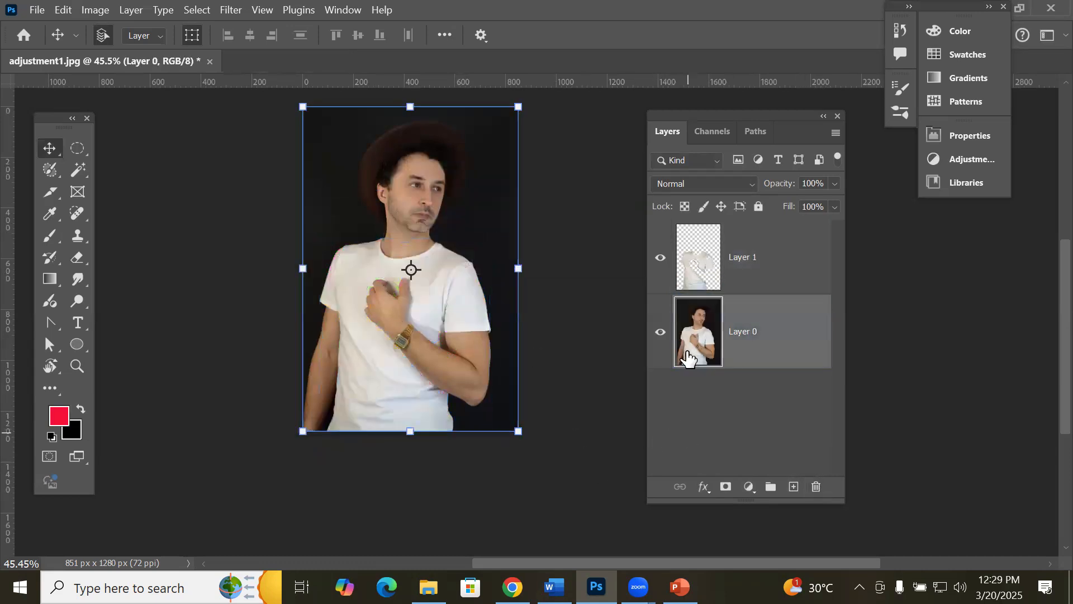
left_click(689, 256)
key("Delete")
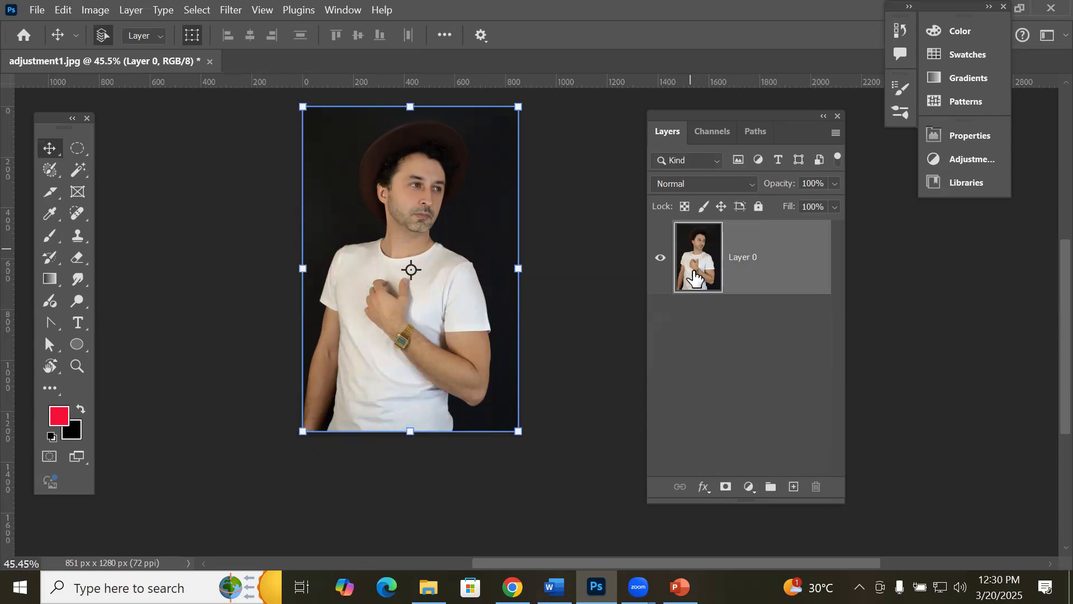
Step: Load the Model Shirt channel as a selection and copy the shirt from Layer 0 to a new layer
left_click(709, 134)
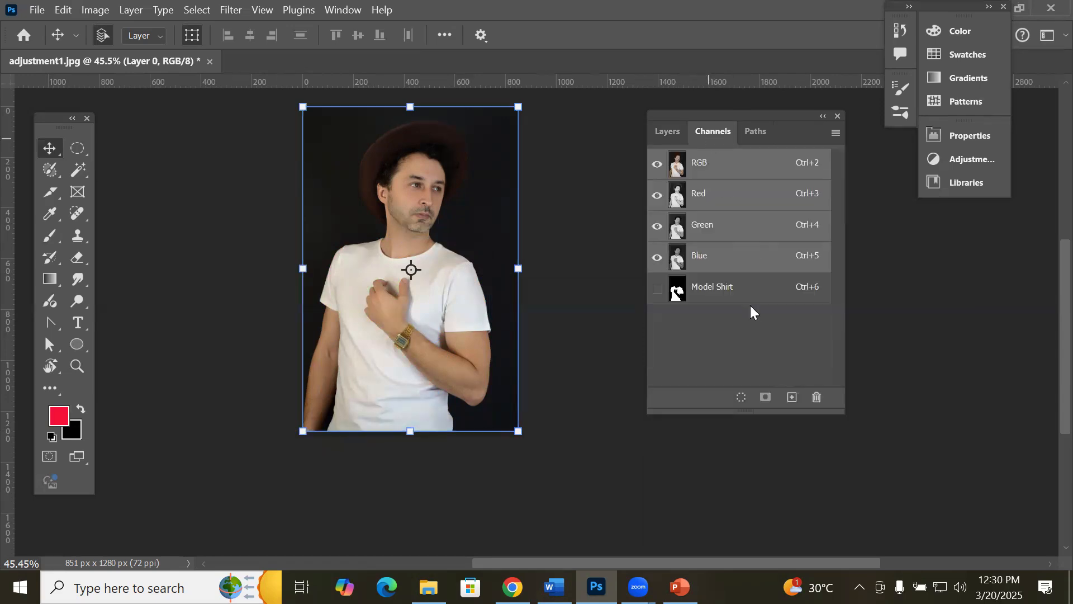
left_click(725, 289, "ctrl")
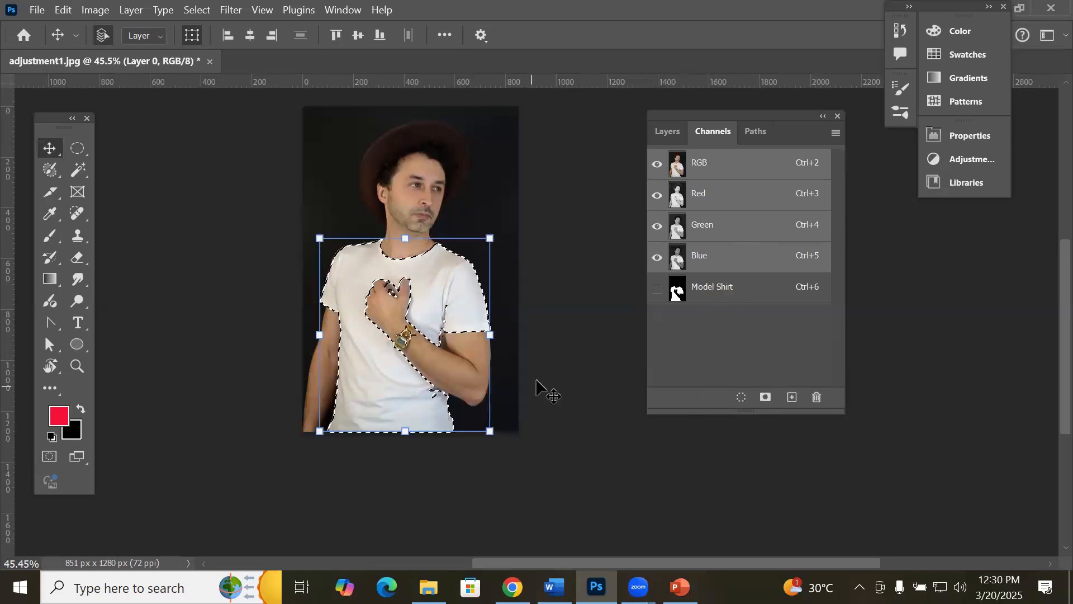
left_click(661, 133)
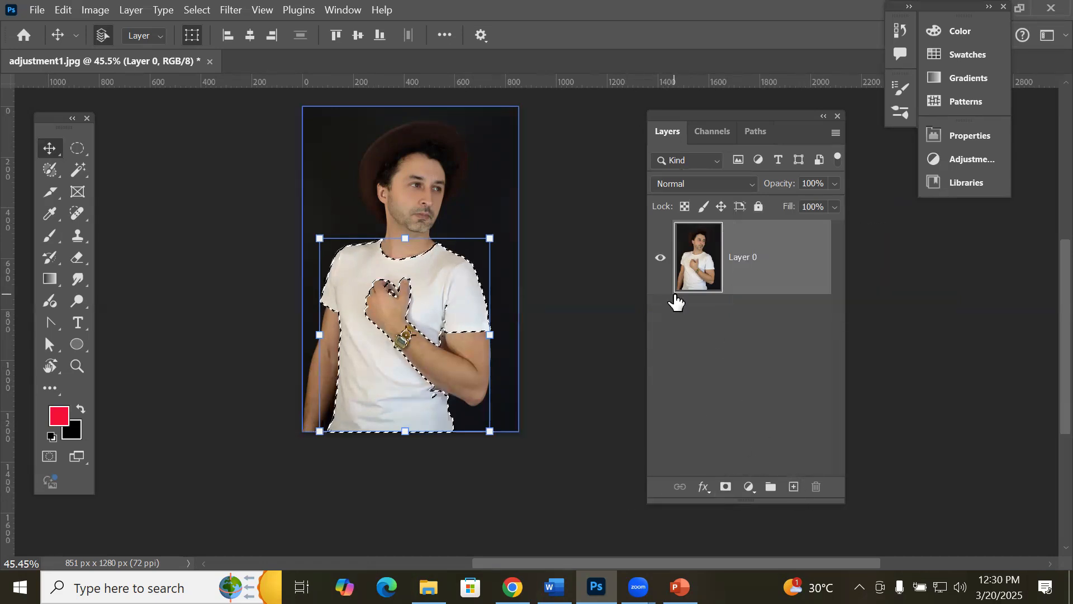
key("ctrl+j")
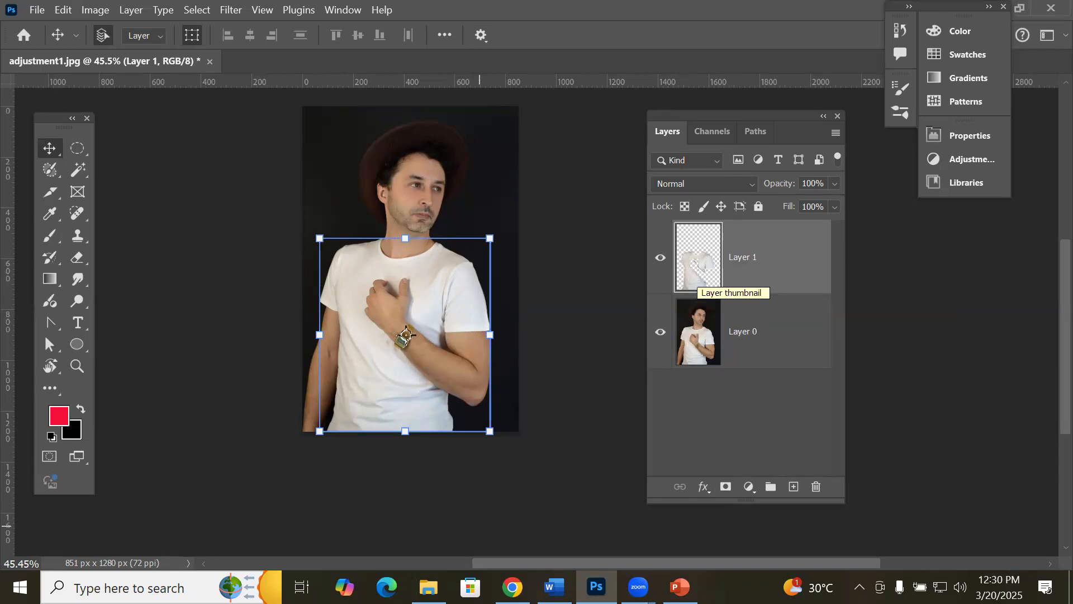
Step: Place the "images" pattern file from the Models folder over the shirt, stretched to about 637 × 870 px
left_click(430, 525)
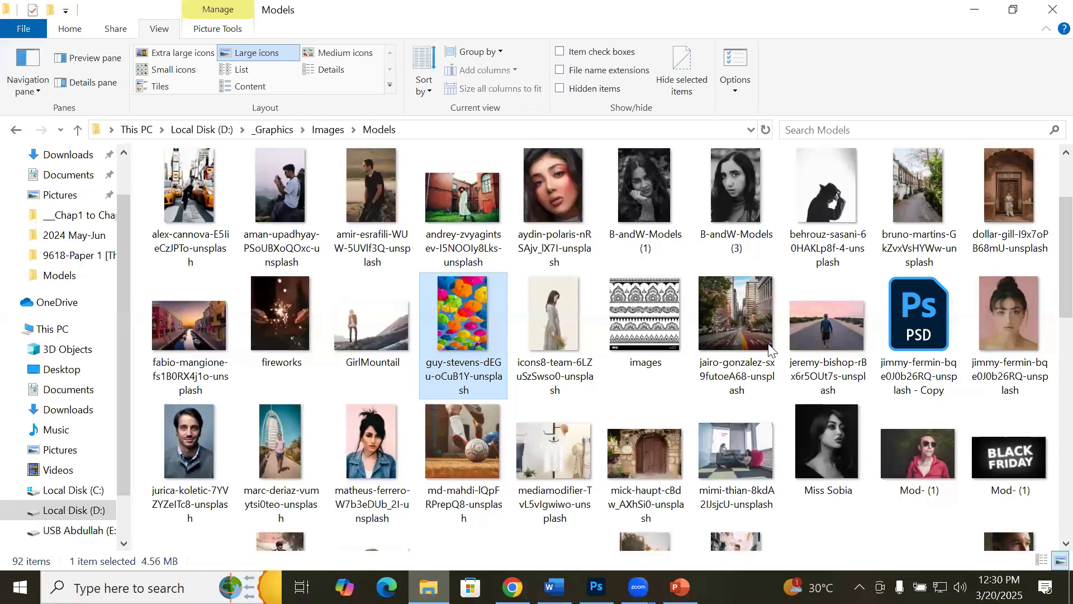
scroll(702, 358, "down", 5)
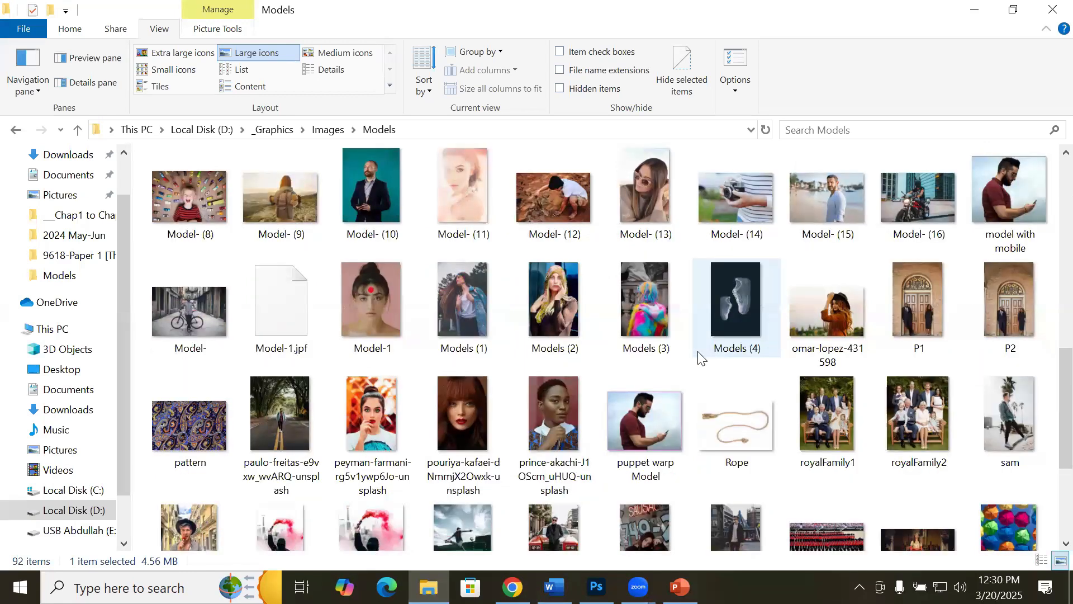
scroll(698, 352, "up", 3)
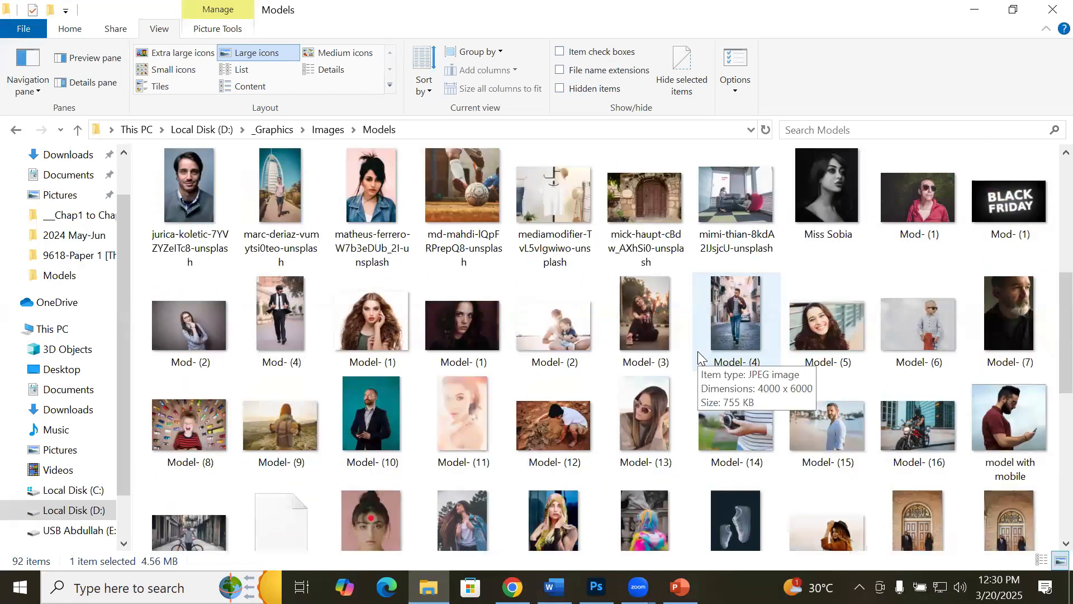
scroll(699, 352, "up", 5)
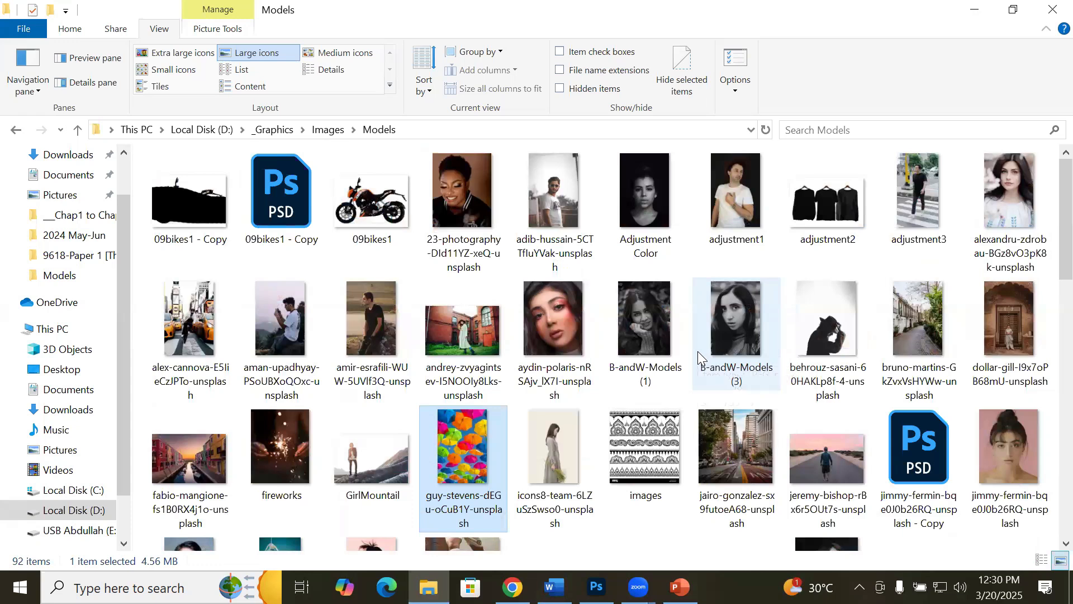
scroll(484, 380, "down", 5)
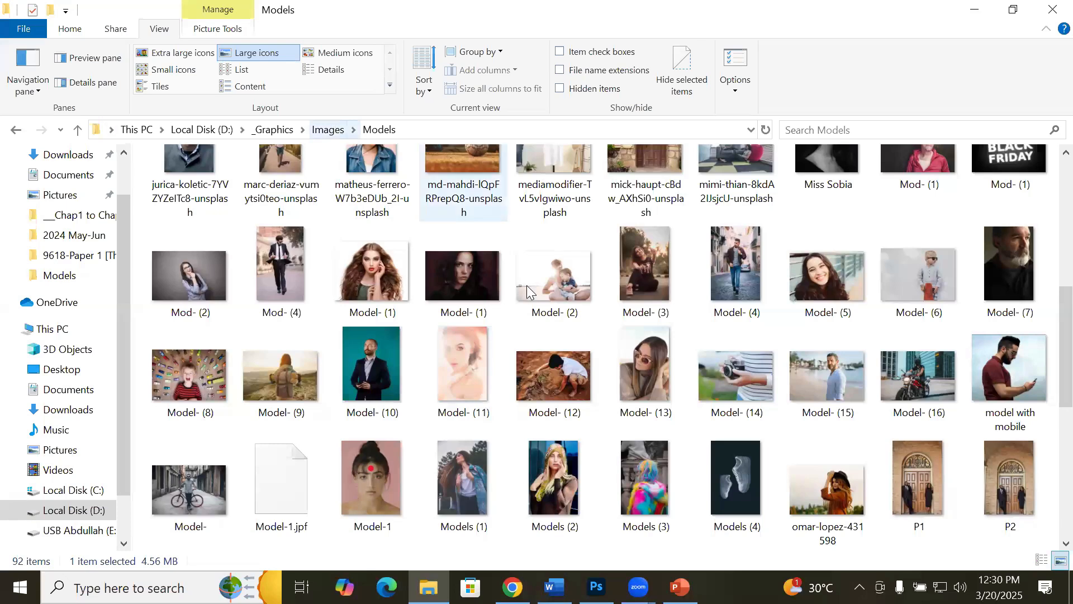
scroll(595, 358, "up", 5)
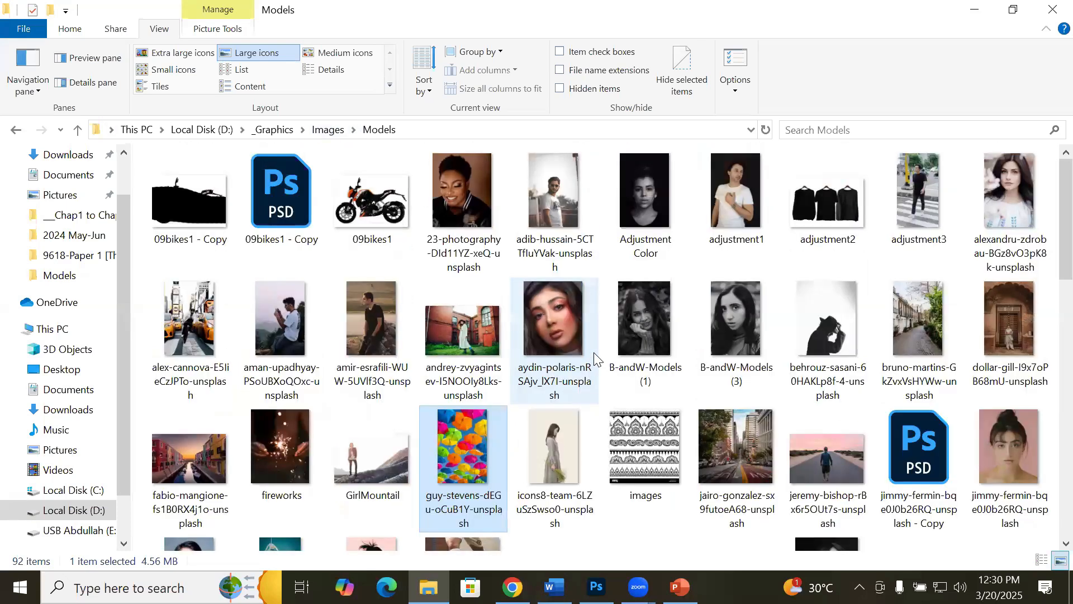
left_click(645, 464)
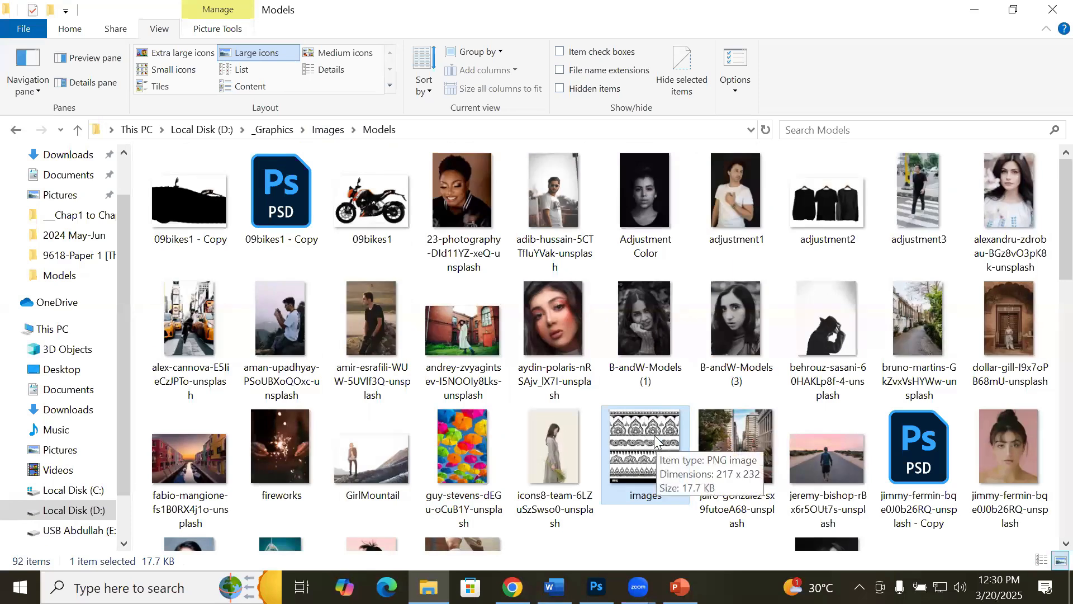
left_click_drag(652, 438, 278, 460)
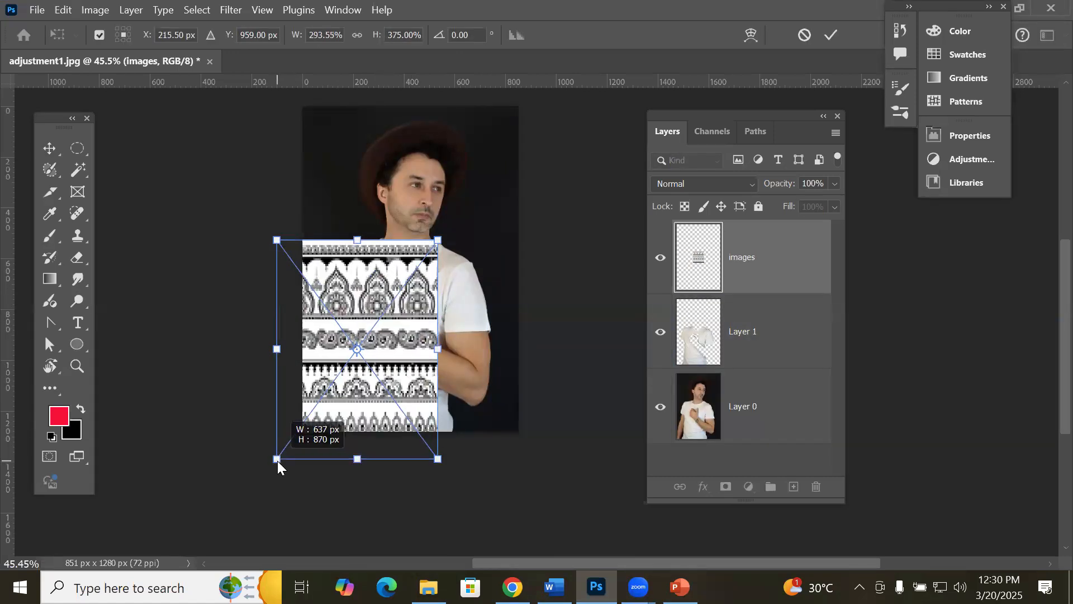
left_click_drag(394, 316, 434, 317)
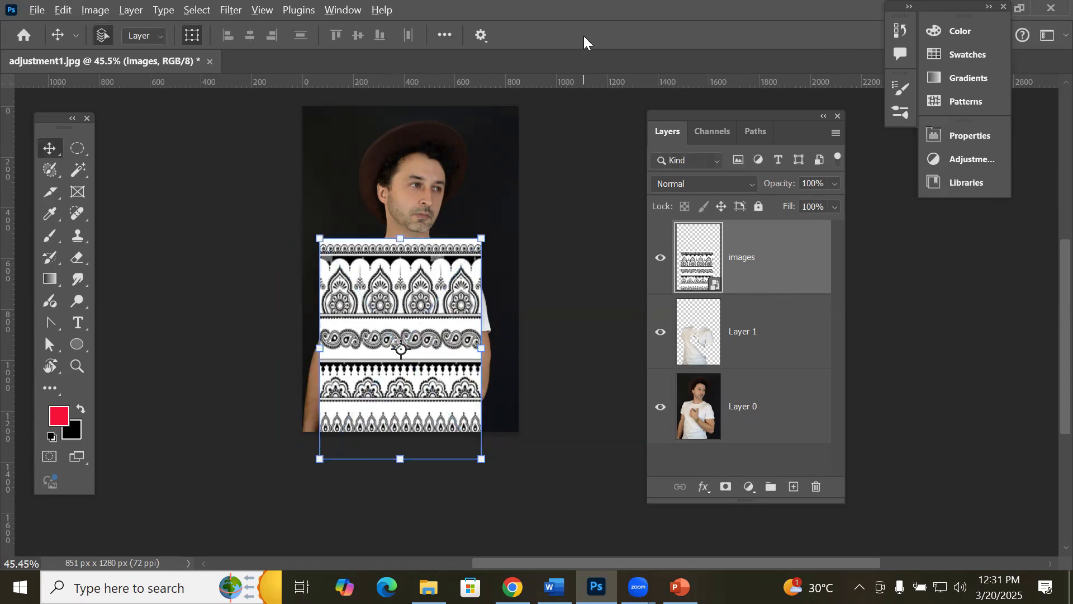
Step: Clip the pattern layer to the shirt layer beneath it and clear the layer selection
left_click_drag(789, 292, 785, 287)
left_click(784, 286, "alt")
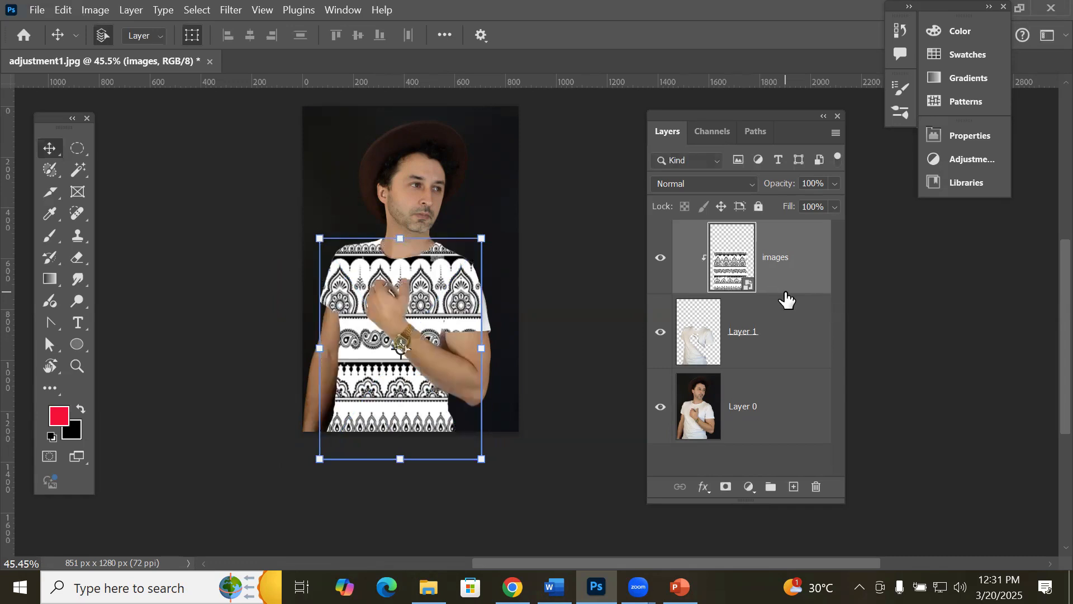
left_click(697, 335)
left_click(720, 408)
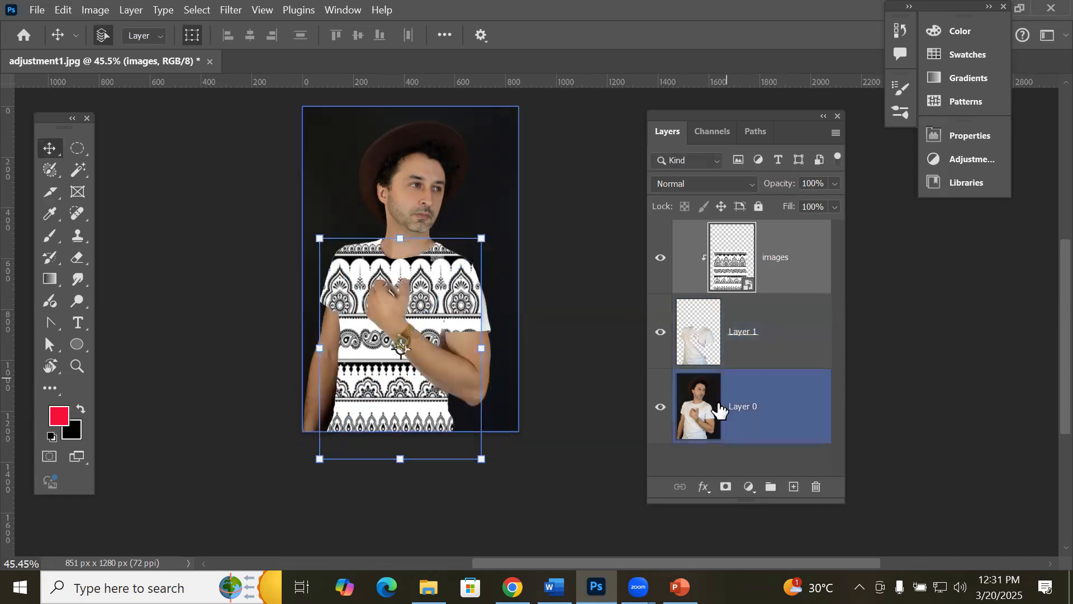
left_click(183, 360)
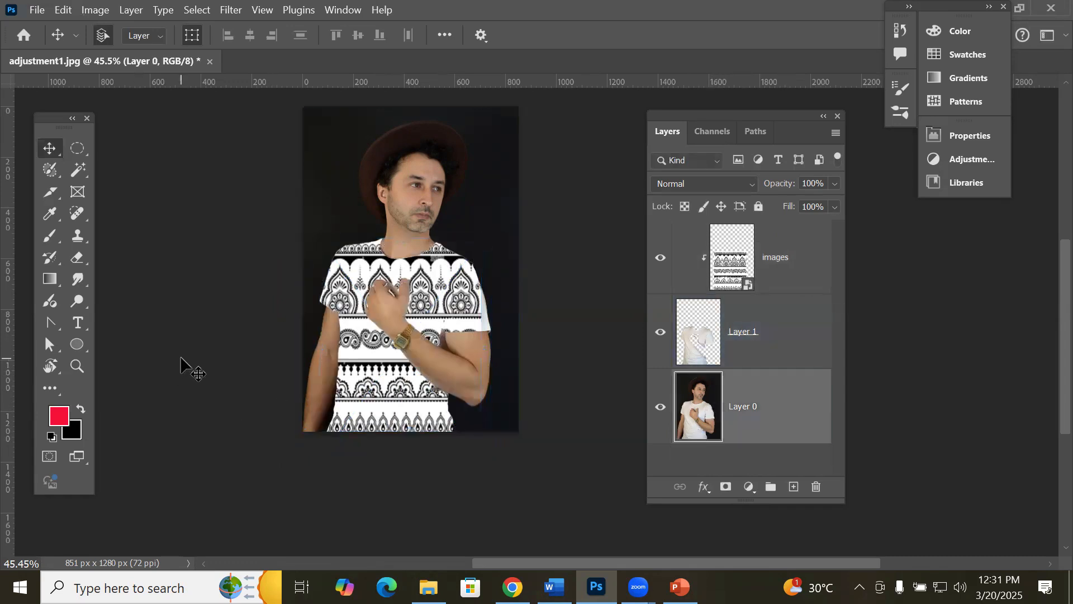
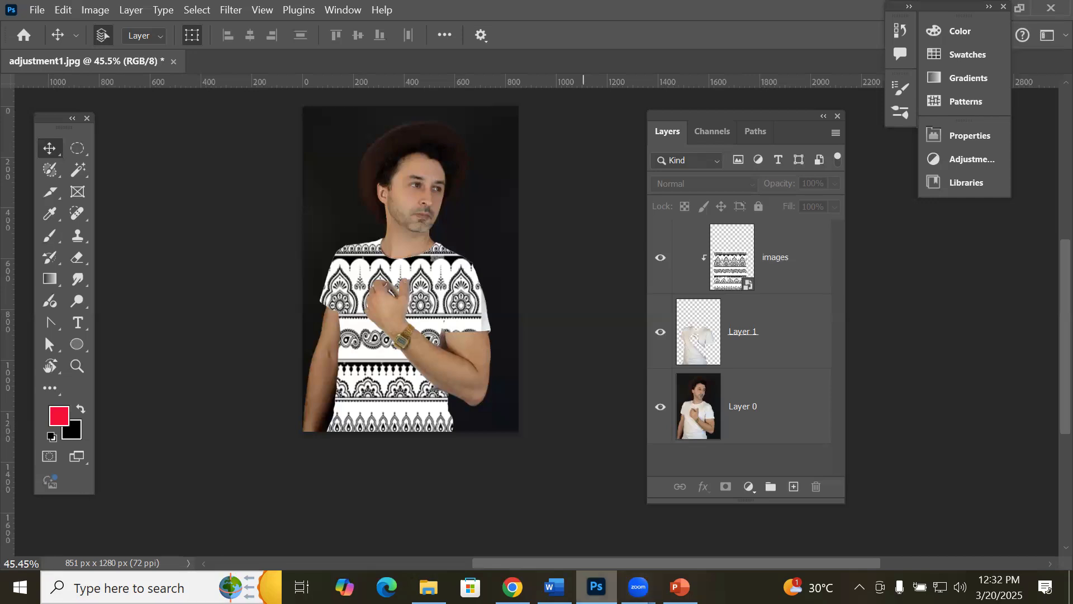
Step: Open B-andW-Models (3) from the Models folder as a separate document and move the layer list clear of the photo
key("alt+Tab")
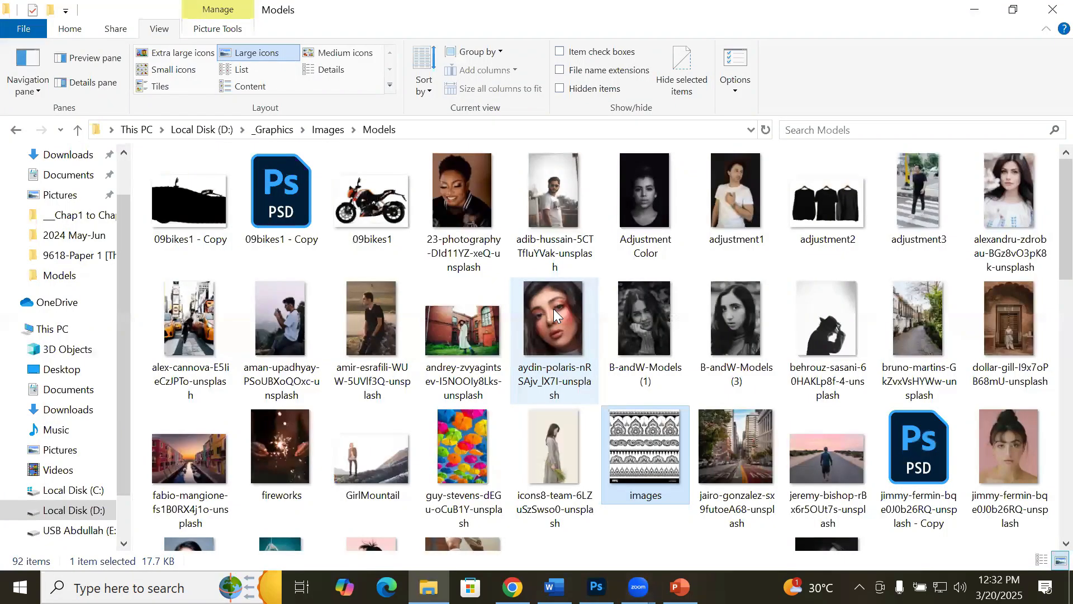
left_click(643, 194)
left_click(734, 335)
left_click_drag(732, 321, 436, 71)
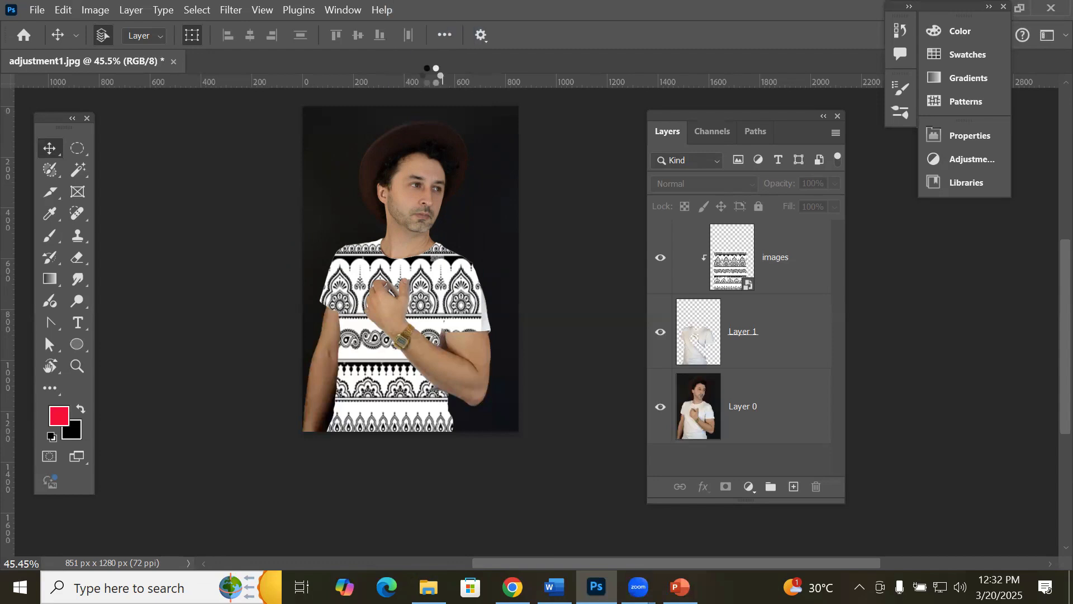
left_click_drag(726, 116, 827, 195)
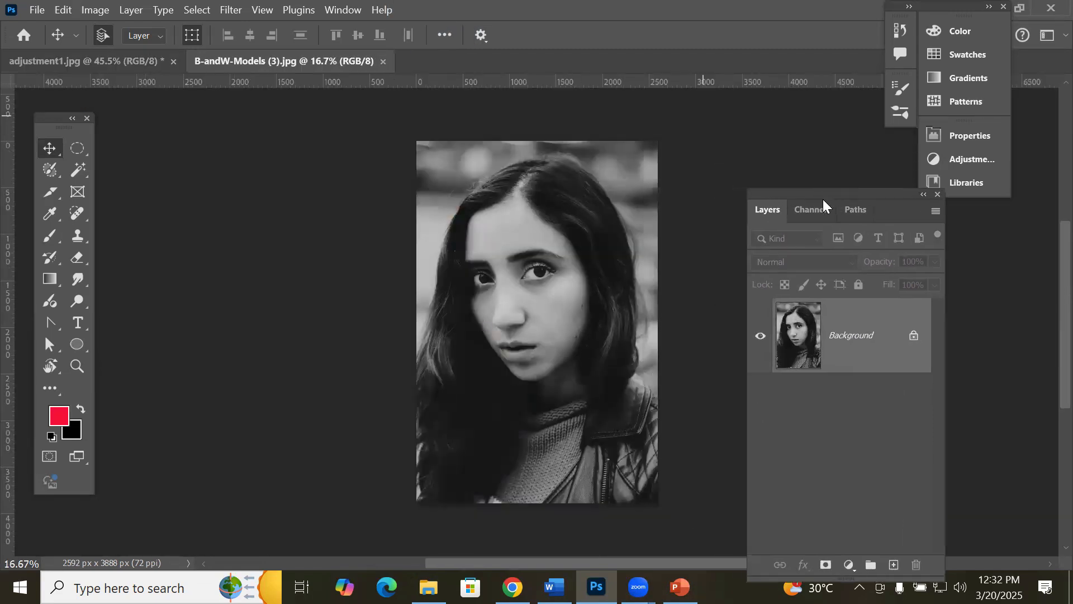
Step: Unlock the Background layer of the black-and-white portrait
scroll(706, 341, "up", 2)
scroll(707, 341, "up", 5)
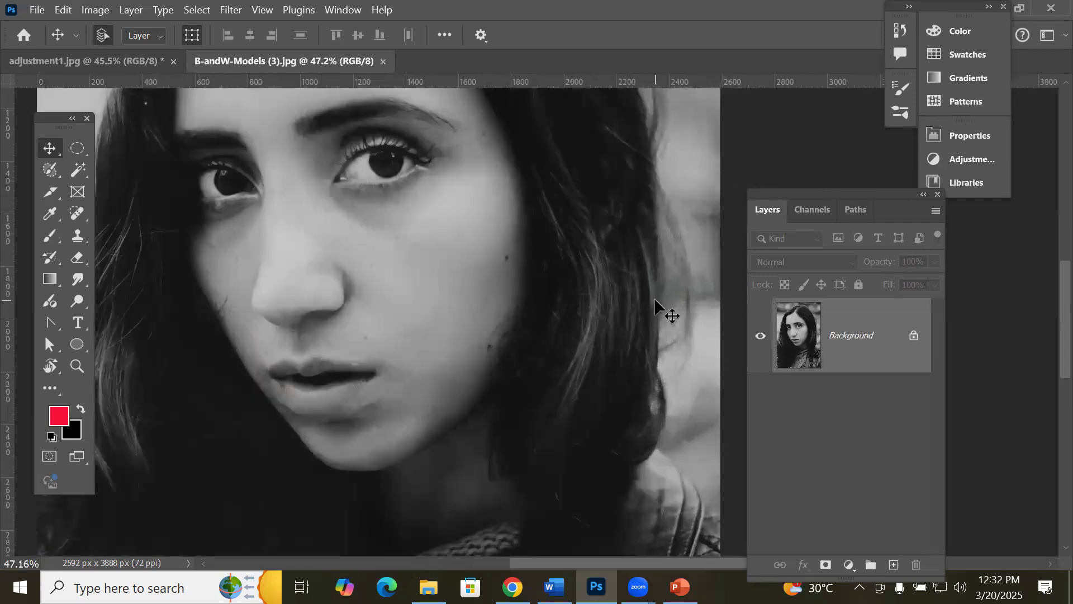
scroll(655, 302, "down", 2)
scroll(655, 302, "down", 4)
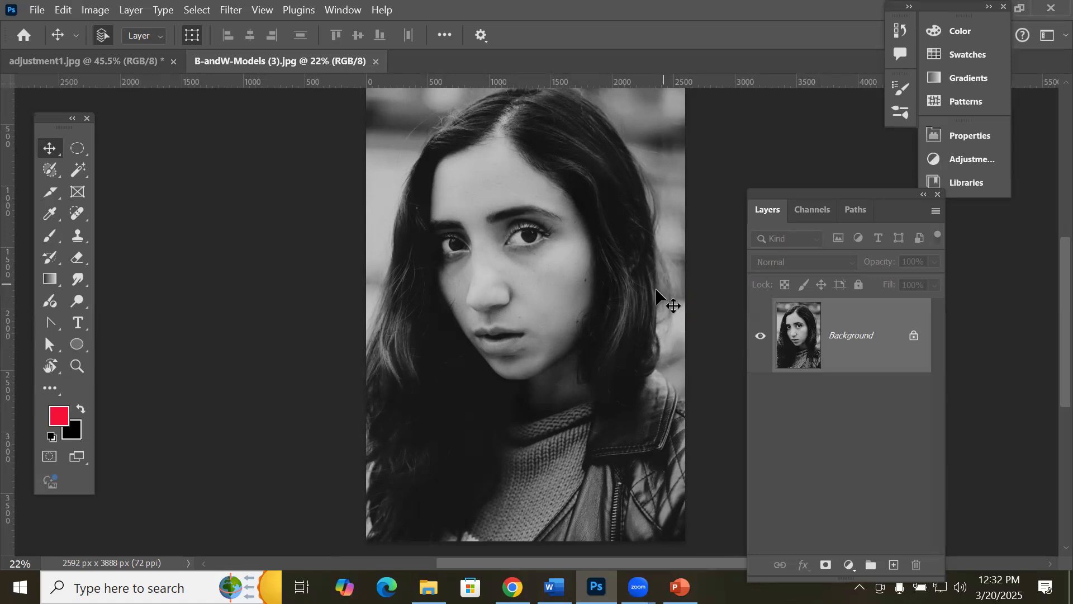
scroll(657, 299, "down", 2)
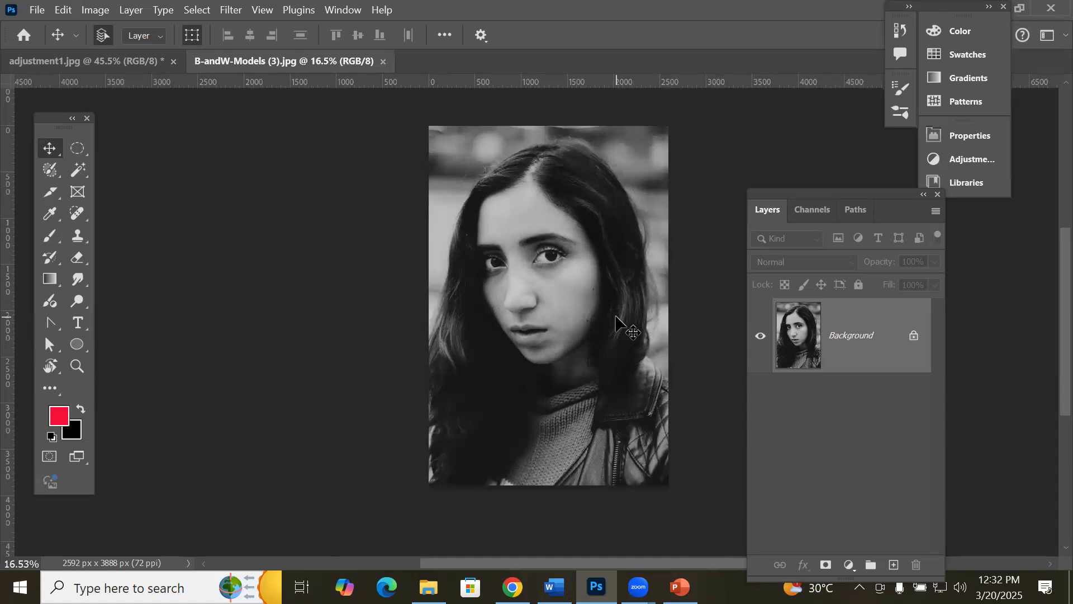
left_click(914, 337)
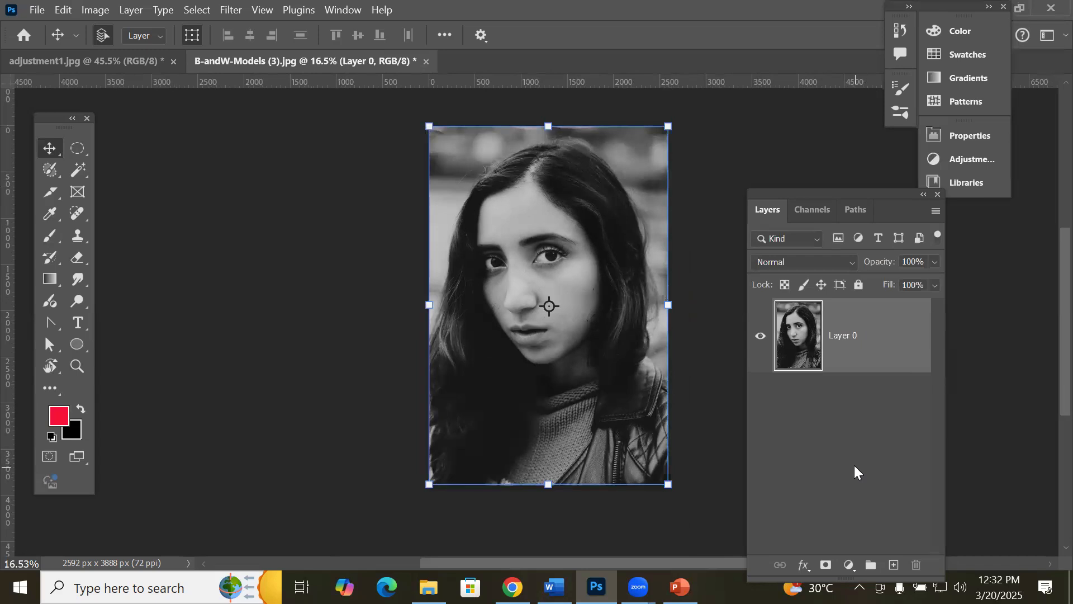
Step: Select the woman with the Object Selection Tool's Select Subject and copy her to a new layer
left_click(76, 171)
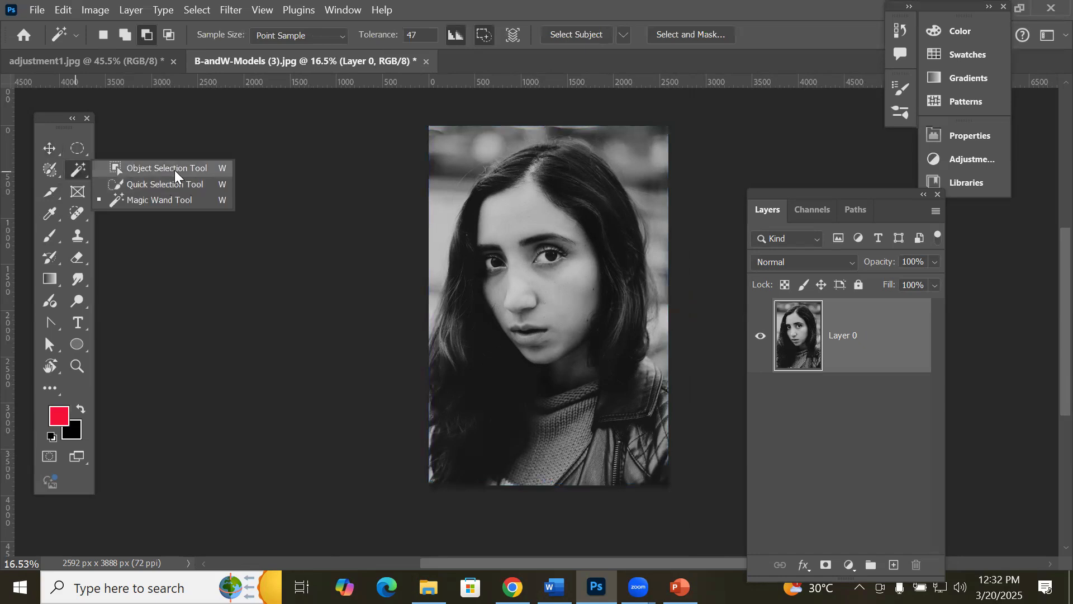
left_click(174, 170)
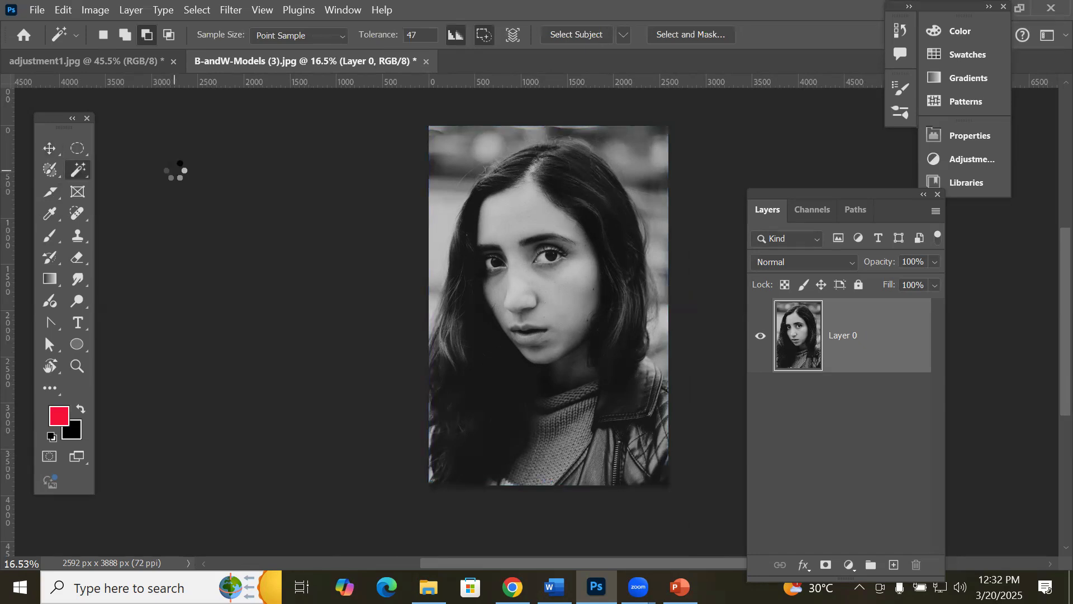
left_click(578, 35)
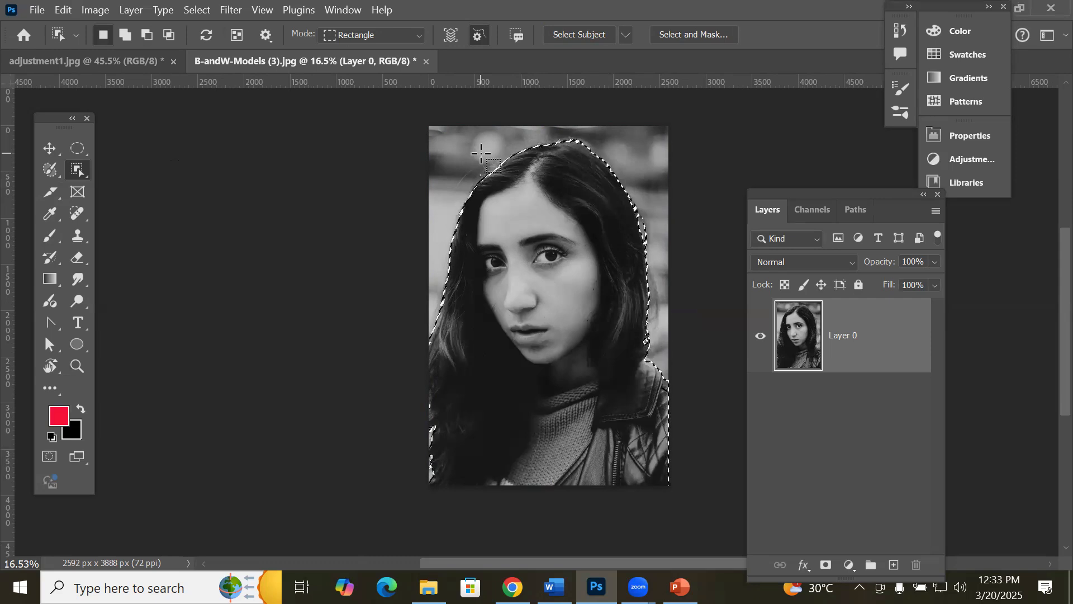
left_click_drag(796, 193, 778, 136)
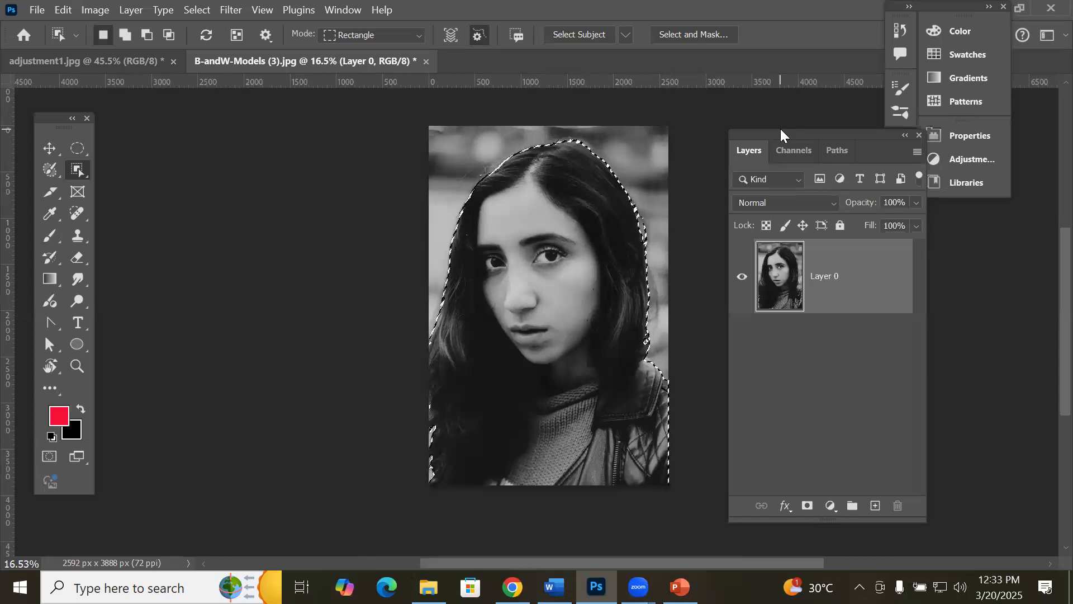
key("ctrl+j")
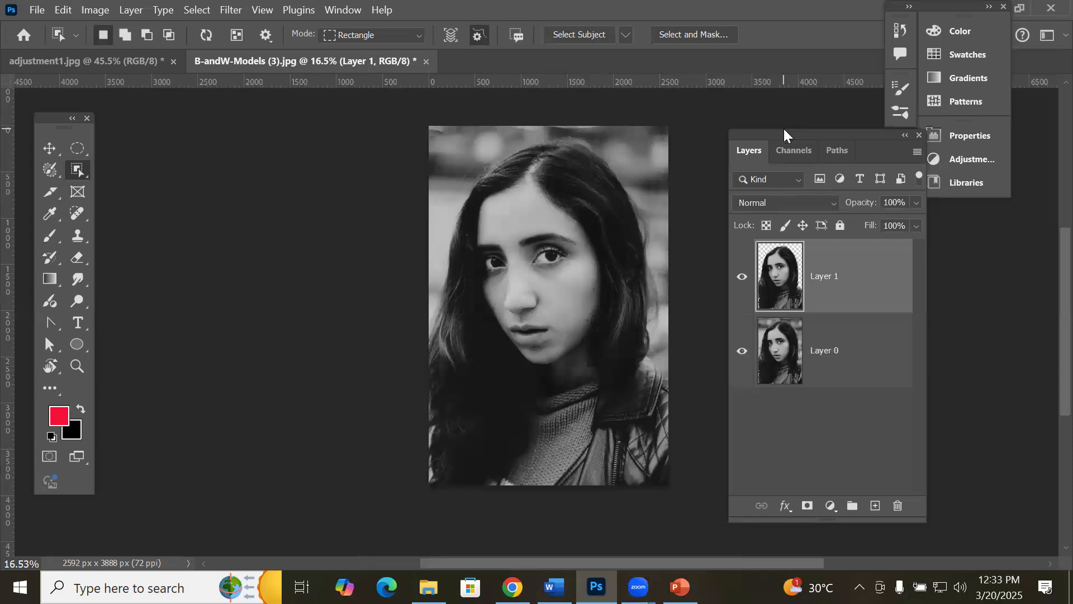
Step: Check the woman's cutout by toggling the visibility of the original Layer 0, and delete that layer
left_click(791, 349)
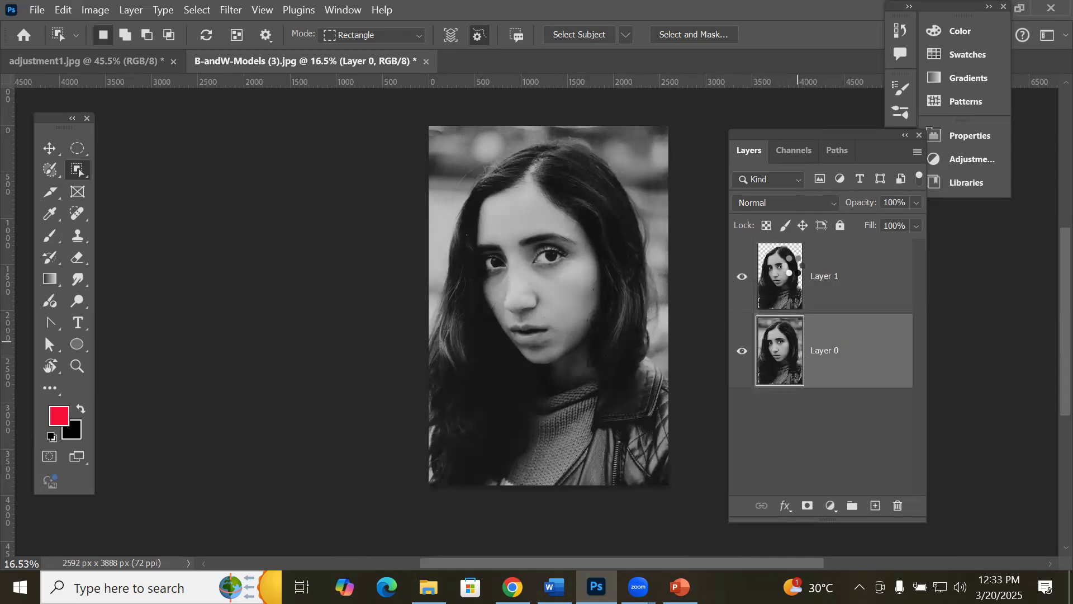
left_click(744, 353)
left_click(744, 354)
left_click(744, 353)
left_click(744, 354)
left_click(744, 354)
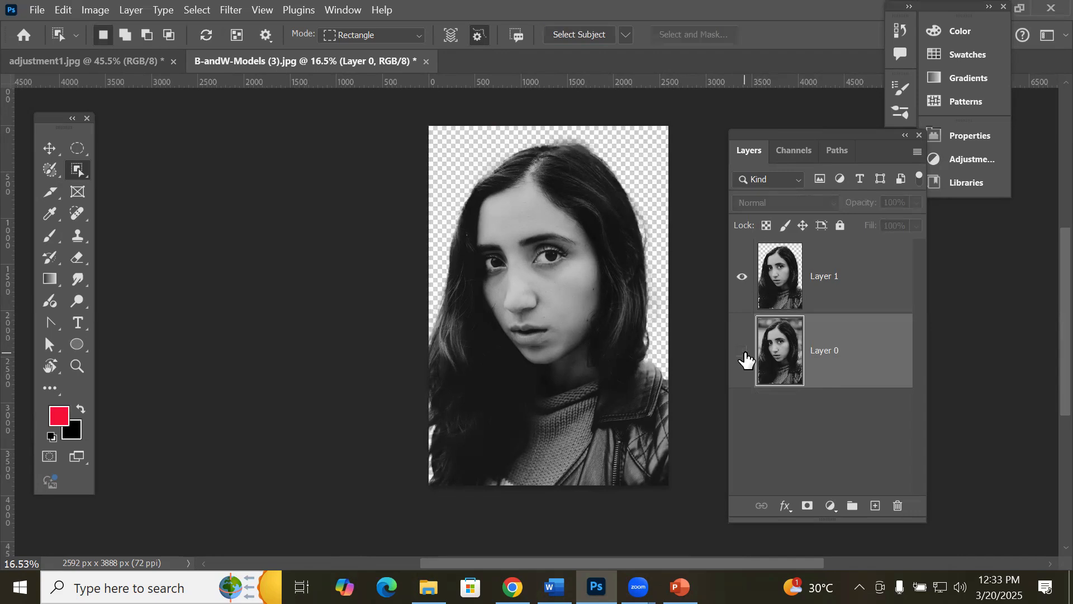
left_click(744, 353)
left_click(744, 354)
left_click(744, 353)
left_click(744, 353)
left_click(744, 353)
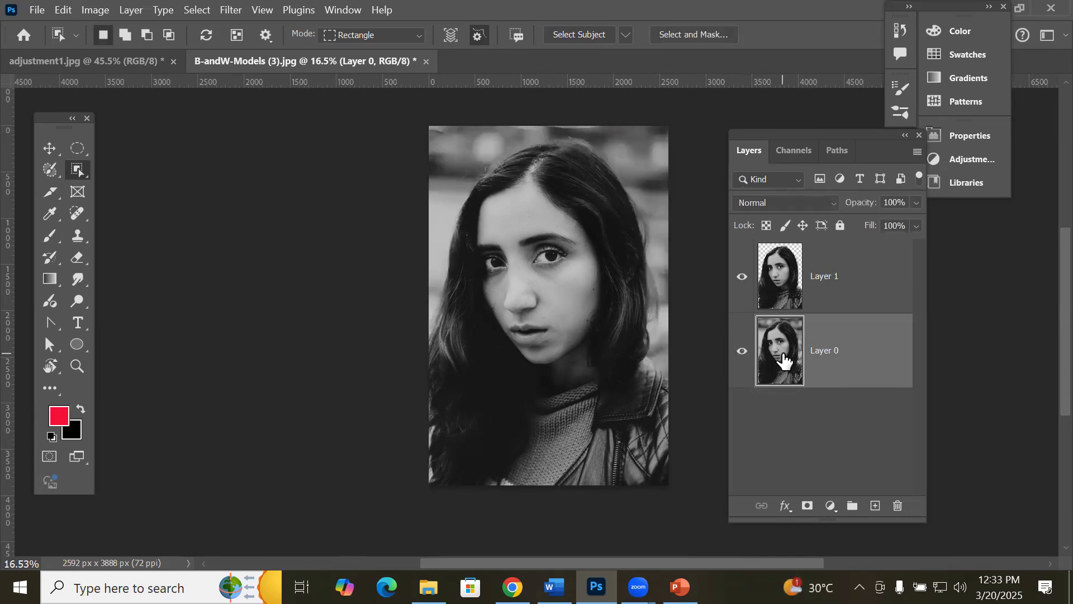
key("Delete")
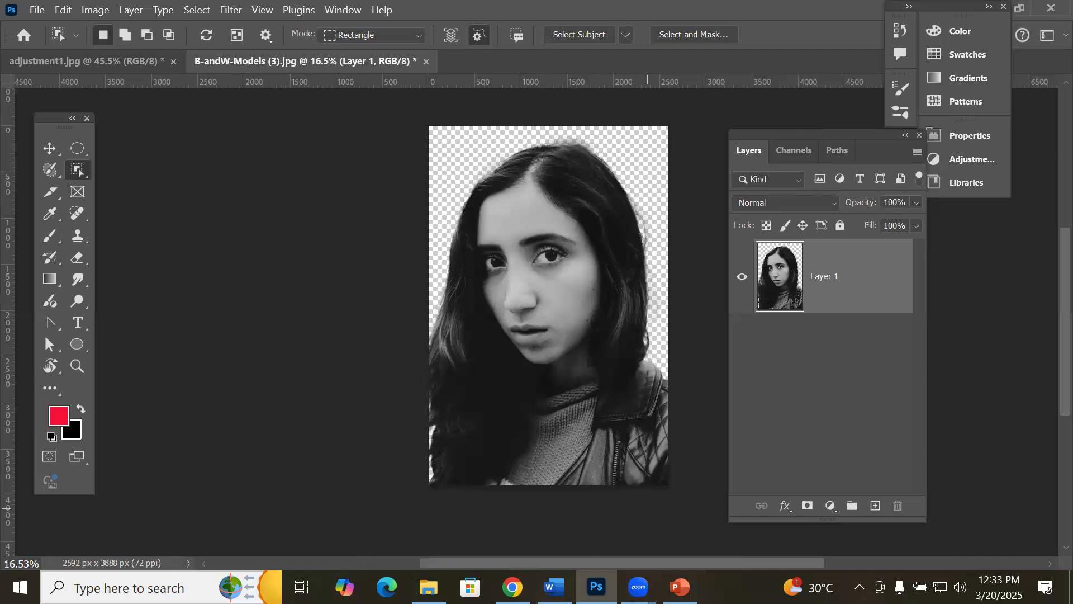
mouse_move(429, 587)
key("ctrl+plus")
scroll(701, 174, "up", 1)
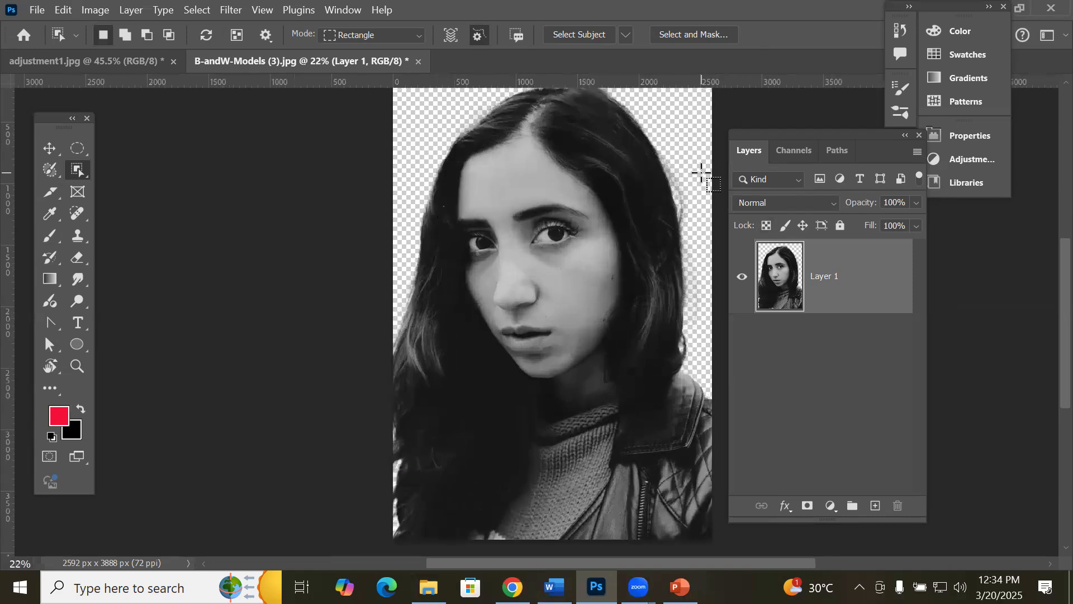
scroll(703, 175, "down", 1)
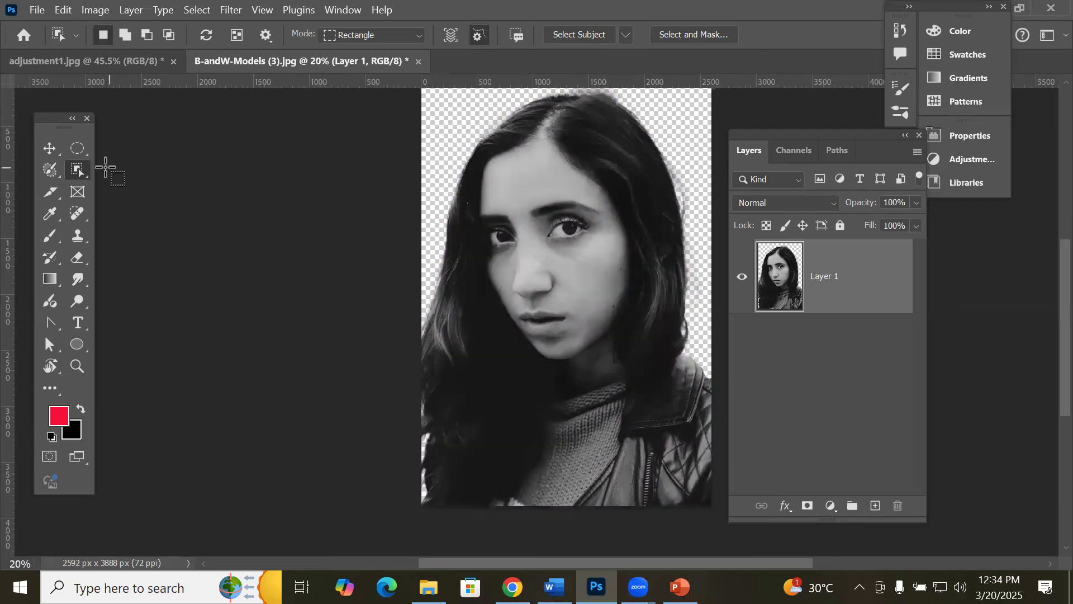
Step: Select the woman's face with the Quick Selection Tool, including the hair parting above the forehead
right_click(72, 175)
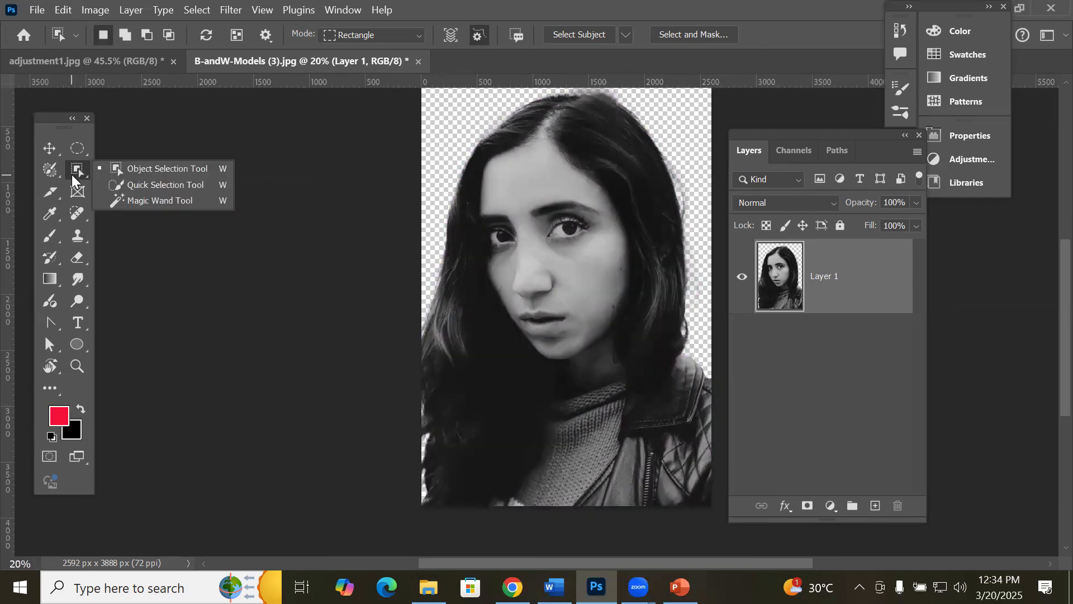
left_click(166, 185)
mouse_move(522, 182)
left_mouse_down()
mouse_move(547, 287)
mouse_move(536, 313)
mouse_move(500, 229)
left_mouse_up()
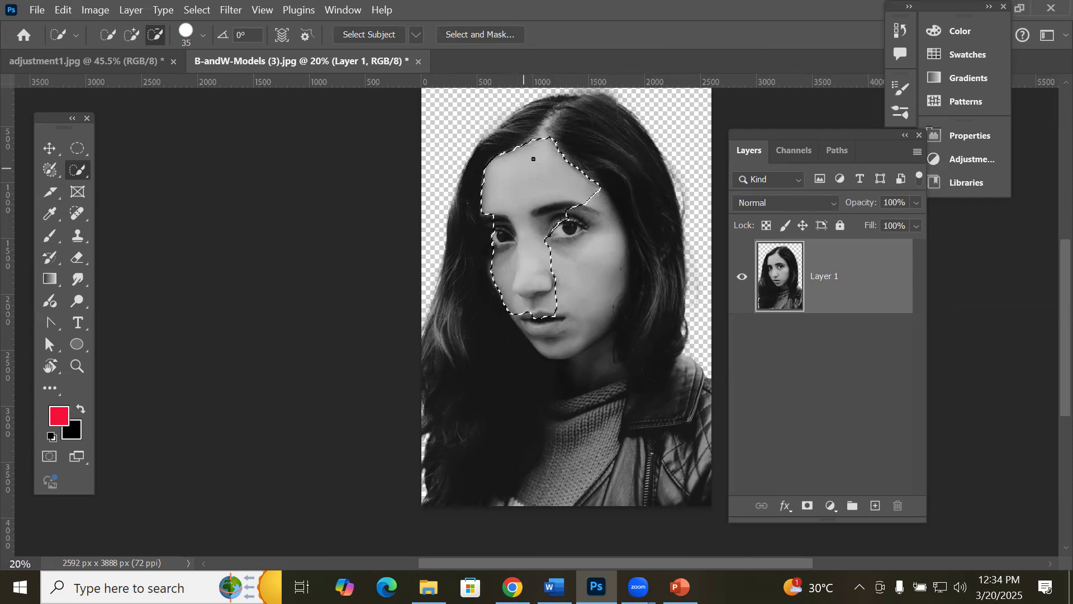
mouse_move(593, 200)
left_mouse_down()
mouse_move(599, 250)
mouse_move(568, 287)
mouse_move(582, 302)
mouse_move(554, 336)
left_mouse_up()
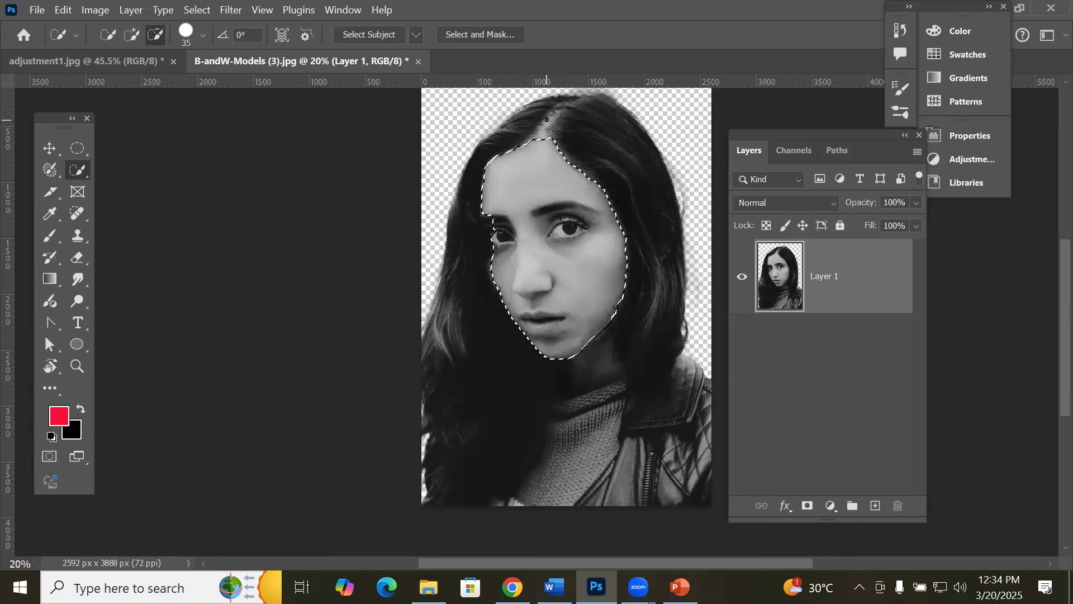
scroll(552, 109, "up", 4)
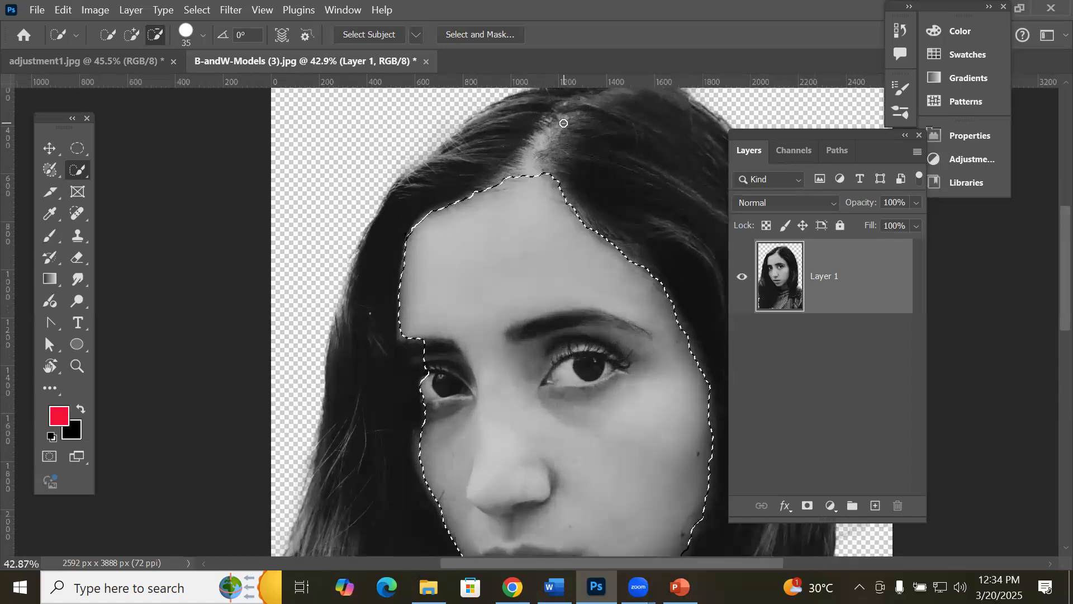
left_click_drag(562, 119, 532, 172)
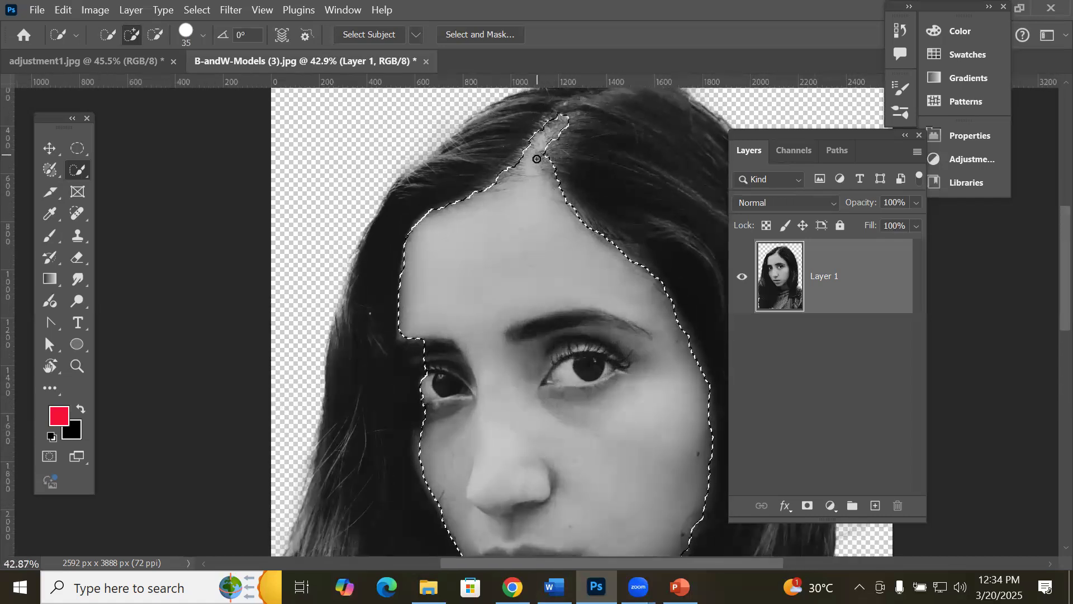
scroll(537, 263, "down", 3)
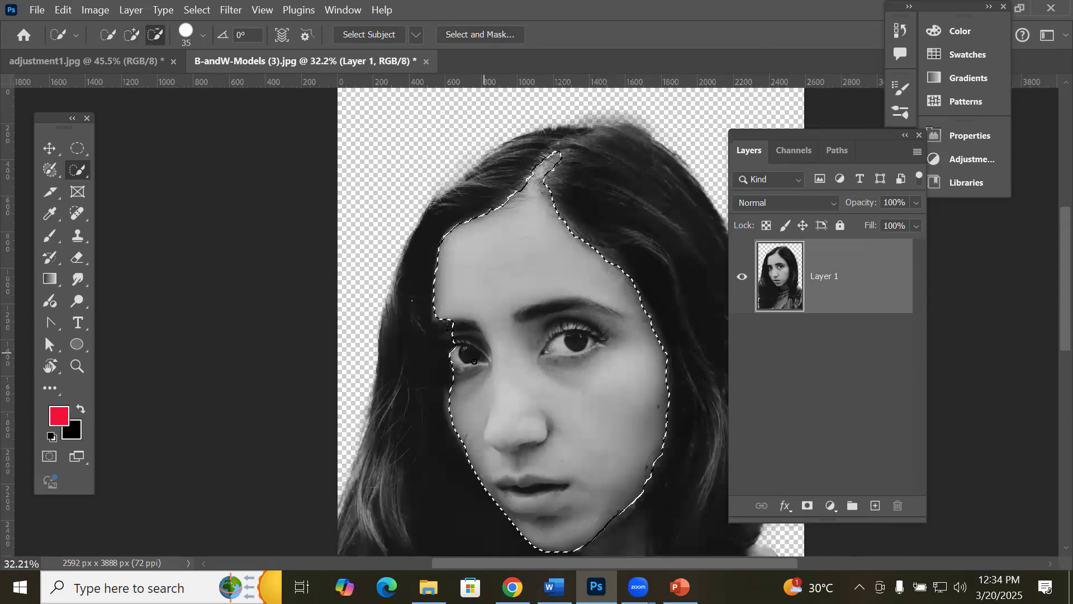
Step: Extend the face selection along the shadowed side to include the cheek edge, the outer eye corner and the eyebrow end
scroll(438, 417, "up", 3)
scroll(439, 417, "up", 5)
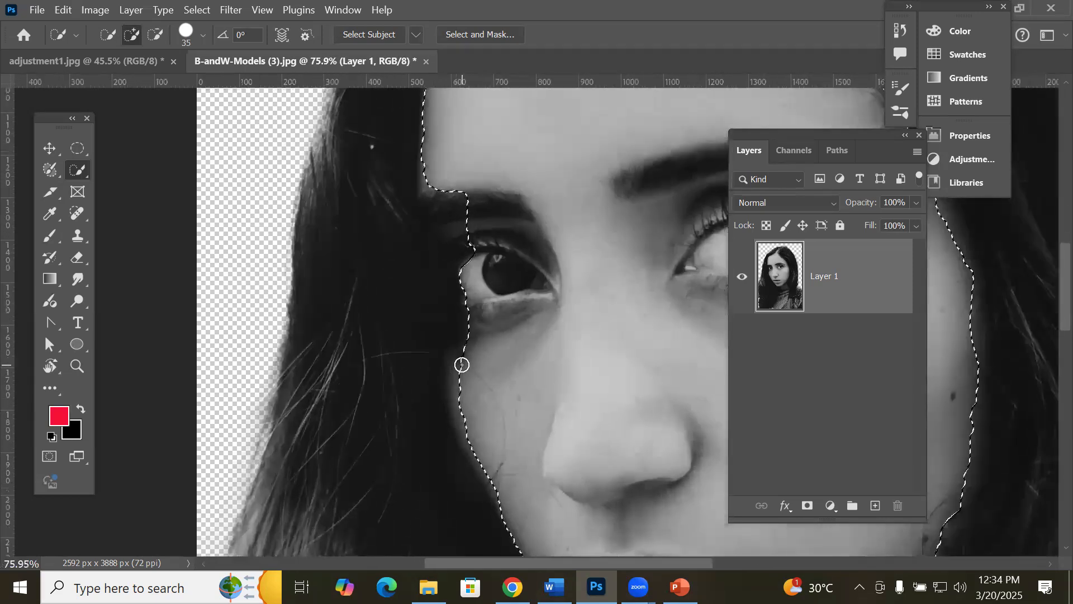
left_click_drag(459, 370, 462, 395)
key("alt")
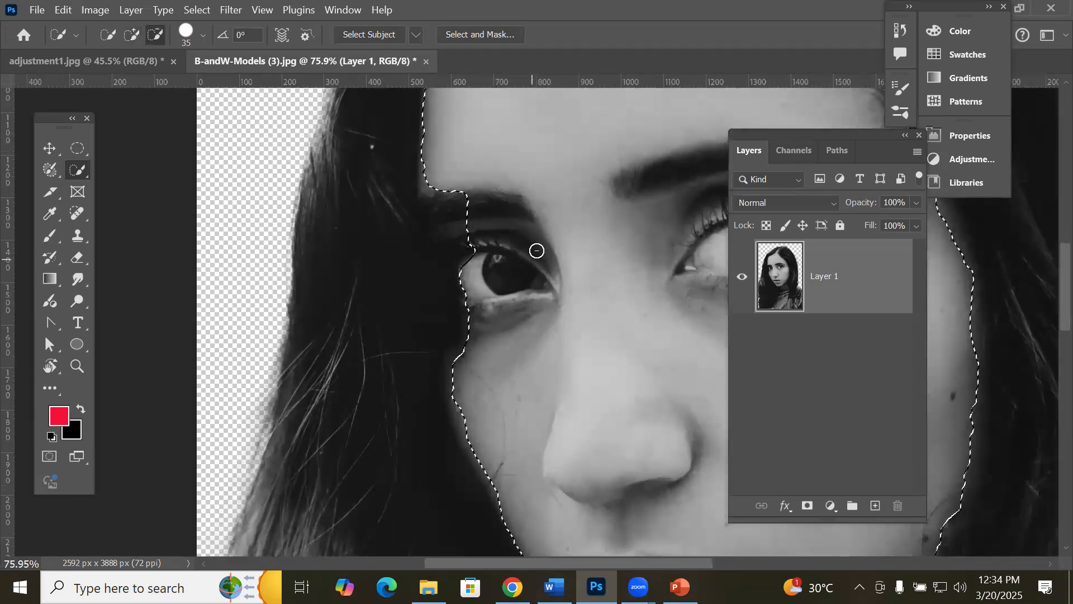
mouse_move(462, 217)
left_mouse_down()
mouse_move(446, 224)
mouse_move(463, 287)
left_mouse_up()
key("alt")
scroll(539, 333, "down", 10)
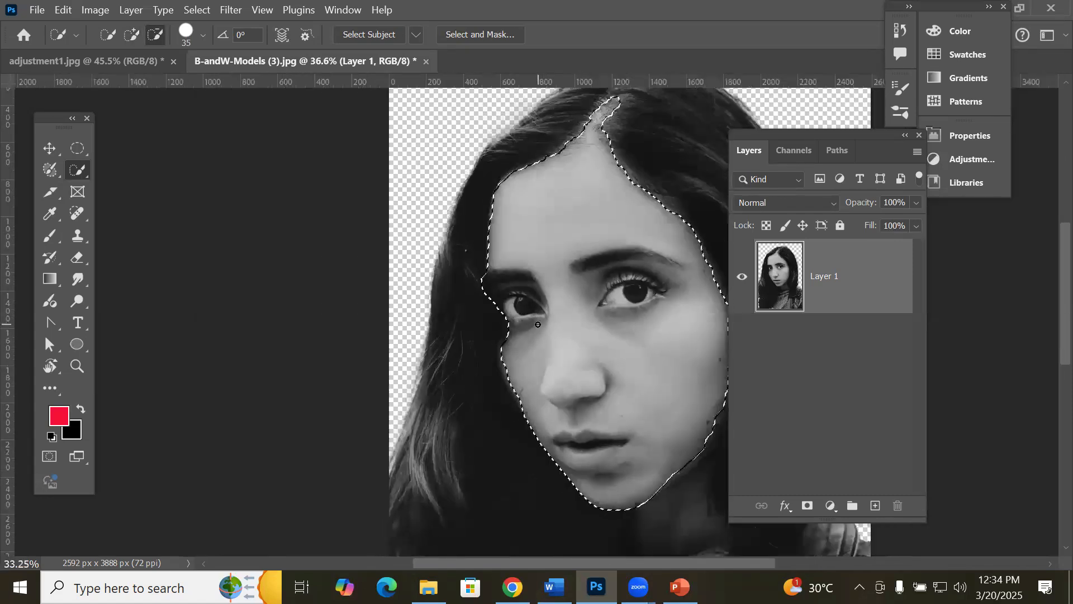
Step: Add the neck to the face selection and trim the selection along the sweater collar
mouse_move(551, 425)
left_mouse_down()
mouse_move(648, 472)
mouse_move(634, 483)
left_mouse_up()
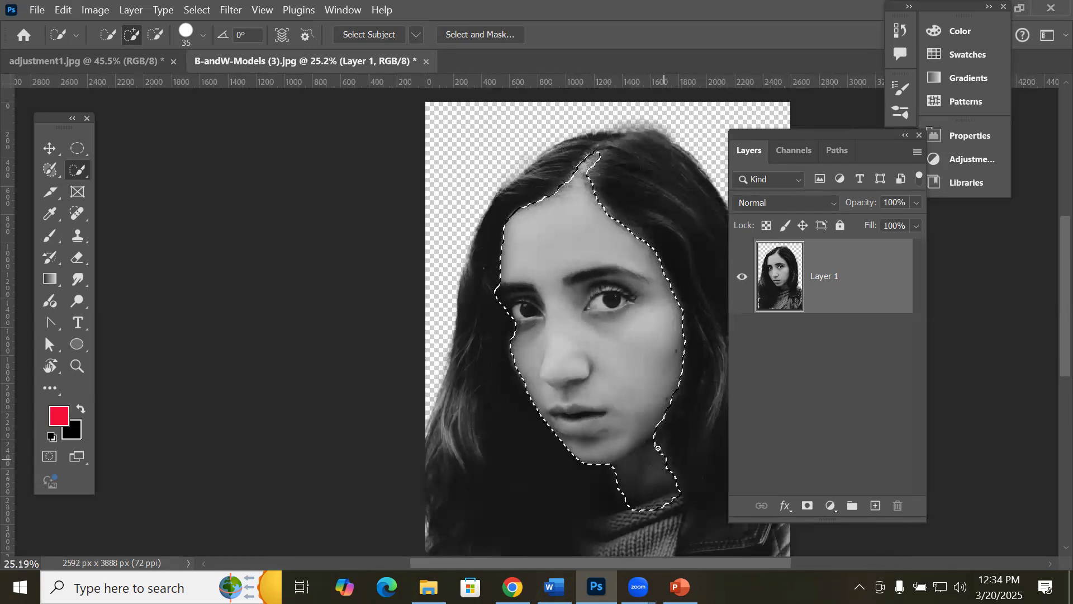
key("alt")
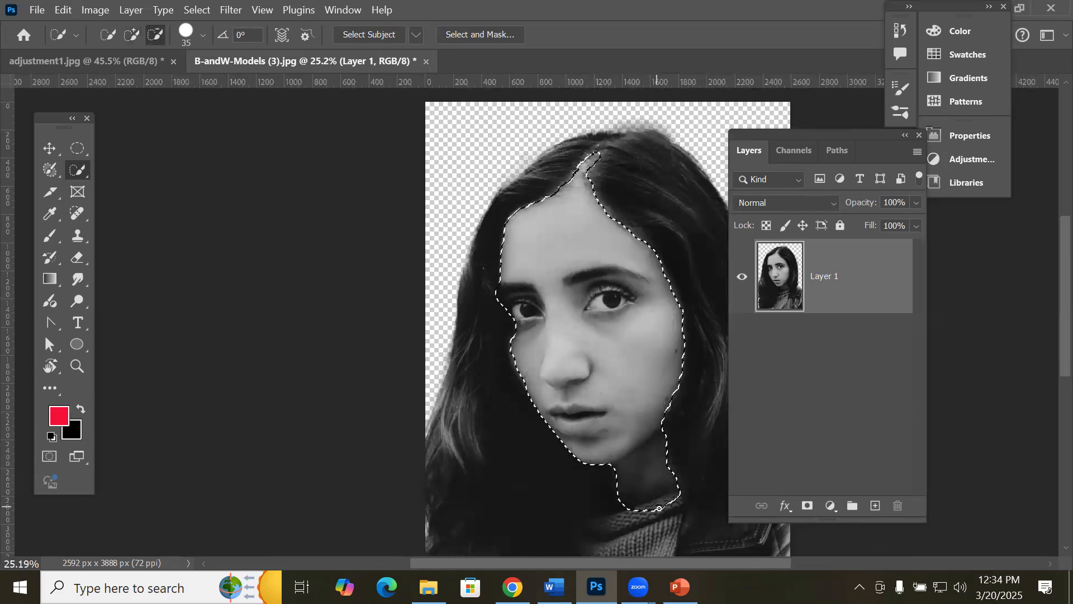
left_click_drag(687, 502, 603, 517)
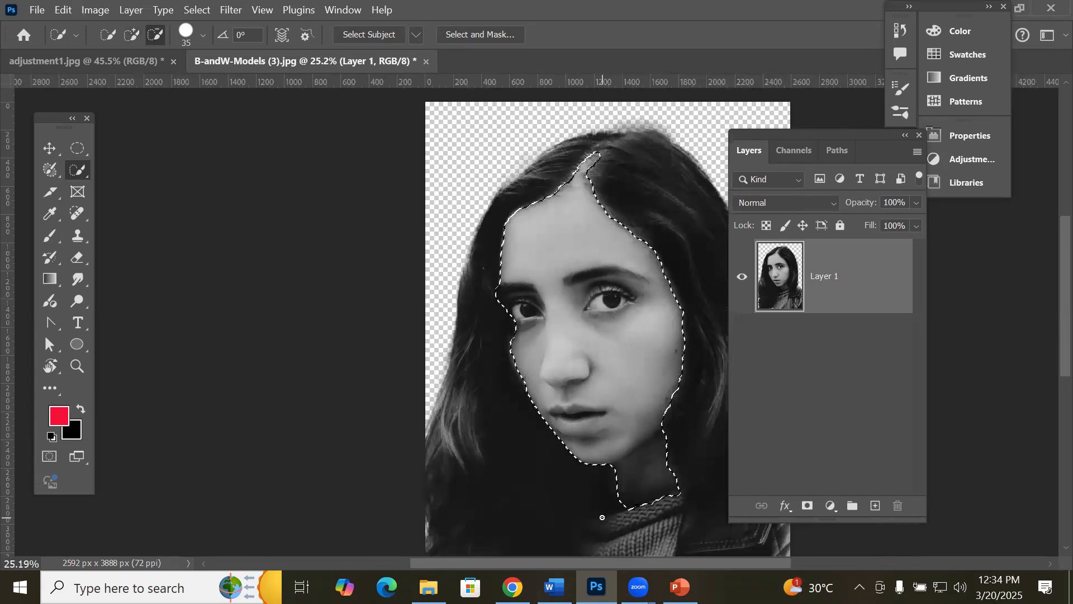
Step: Create a Solid Color fill layer from the face and neck selection using the skin tone #efcf89
left_click_drag(828, 138, 812, 59)
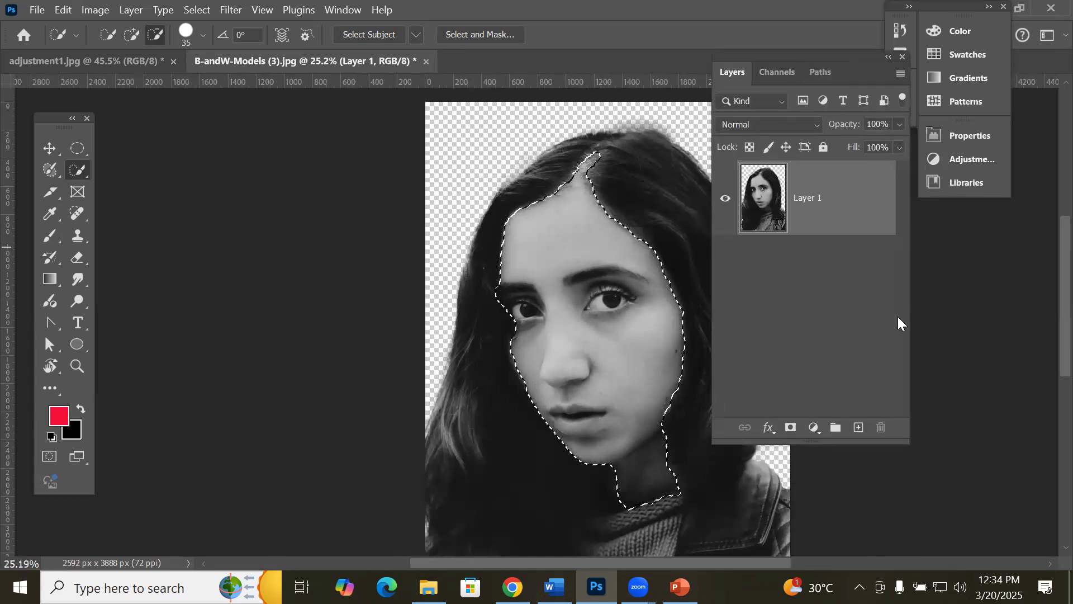
left_click(815, 427)
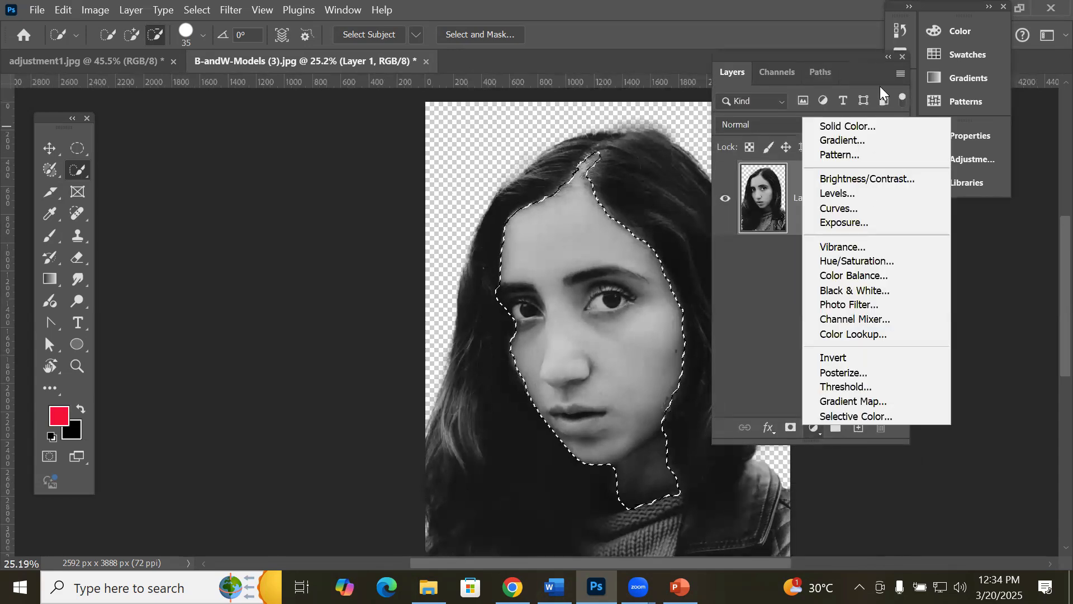
left_click(868, 126)
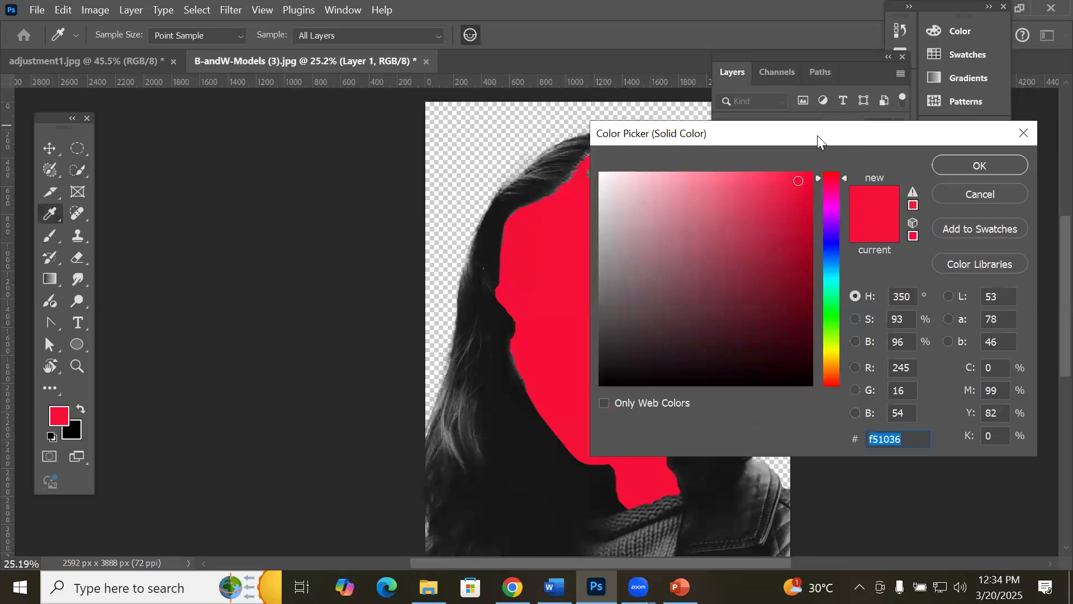
left_click_drag(817, 135, 814, 55)
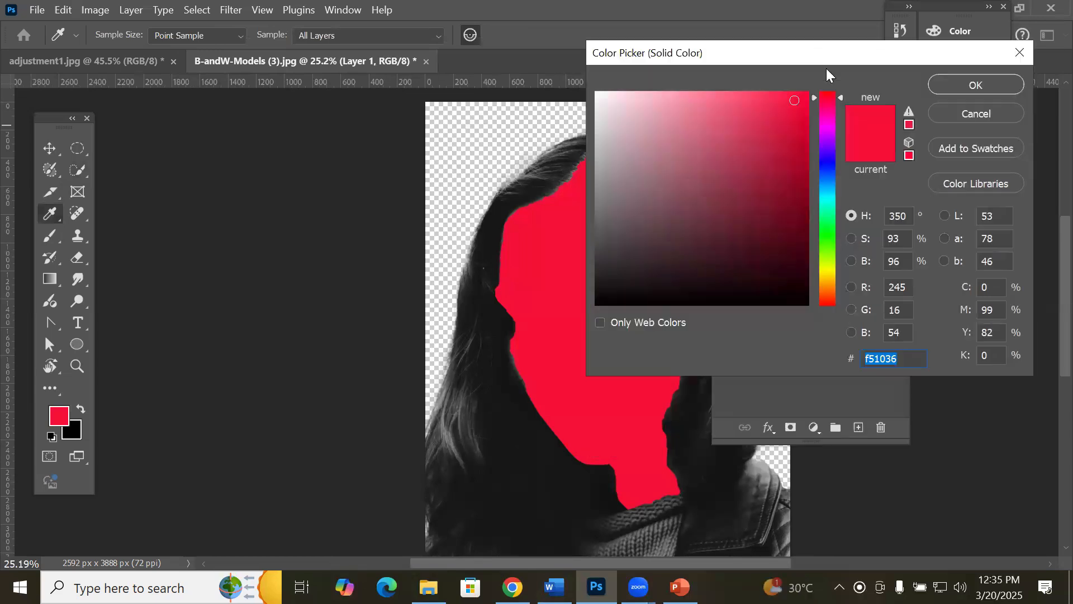
left_click(831, 276)
left_click_drag(829, 279, 829, 281)
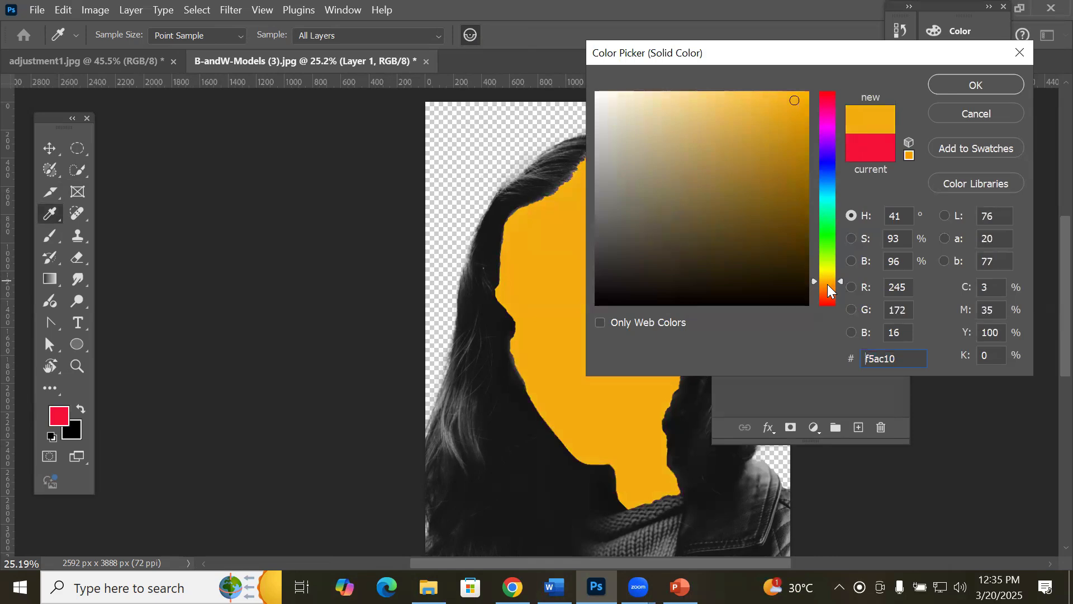
left_click(687, 105)
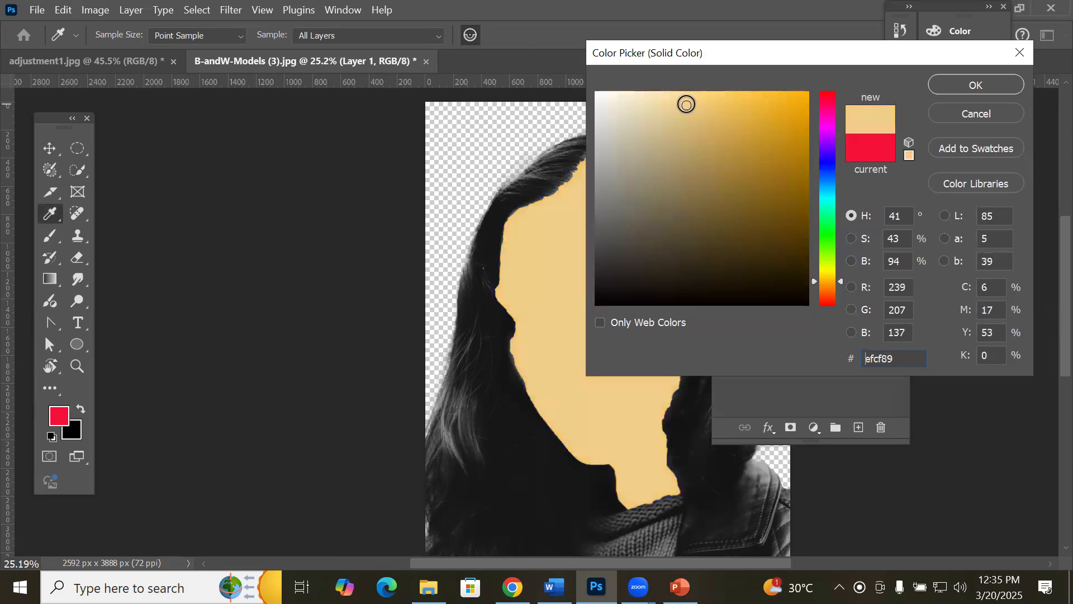
left_click(987, 86)
Step: Set the skin color fill layer's blend mode to Linear Burn
key("w")
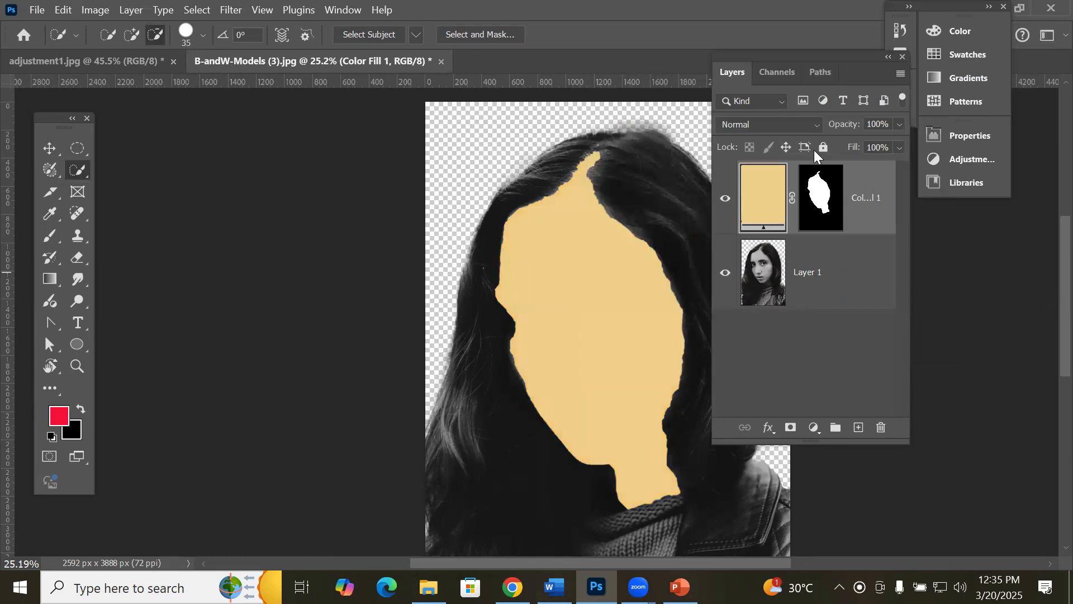
left_click(810, 125)
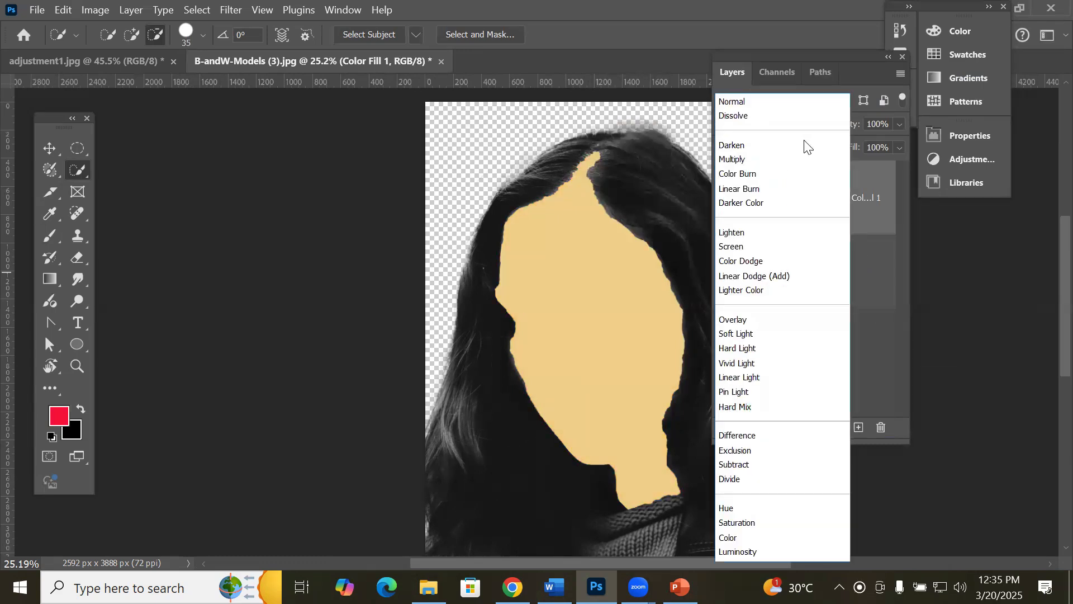
left_click(797, 193)
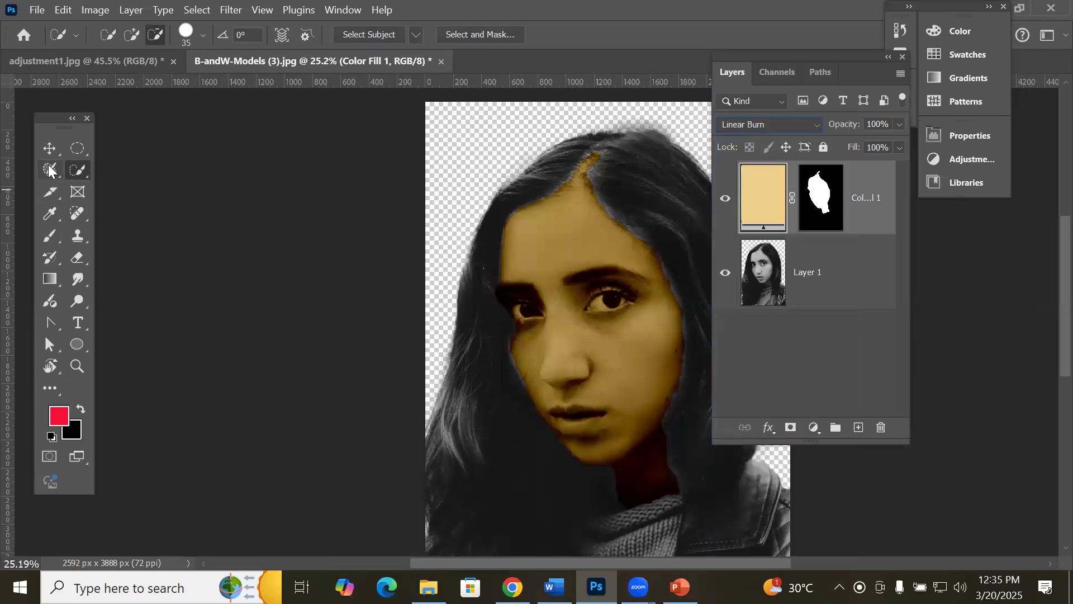
Step: Select the woman's lips on Layer 1 with the Quick Selection Tool
key("v")
scroll(635, 448, "up", 3)
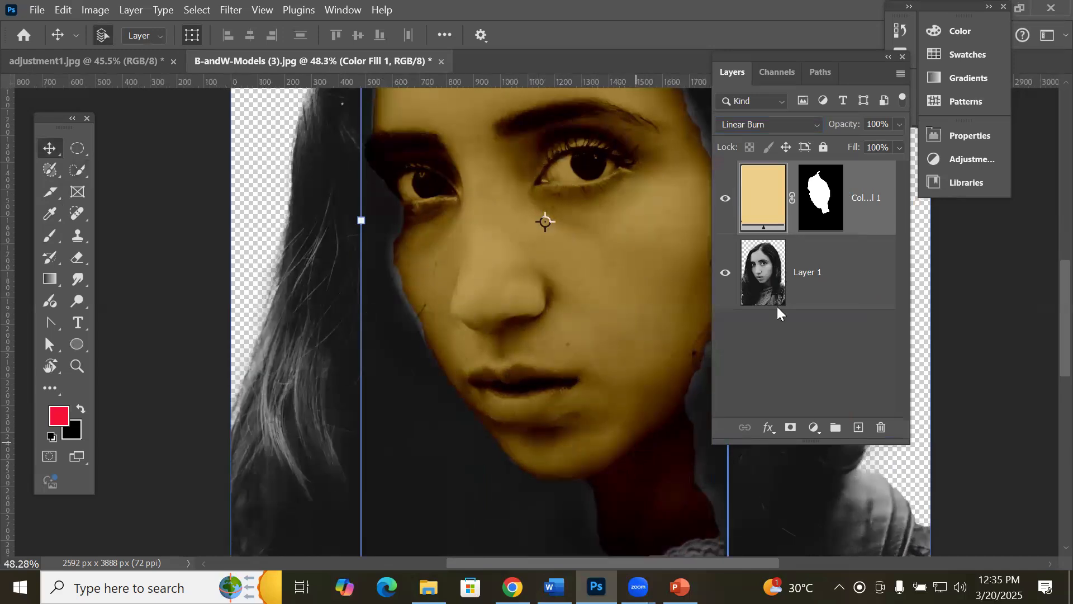
left_click(828, 267)
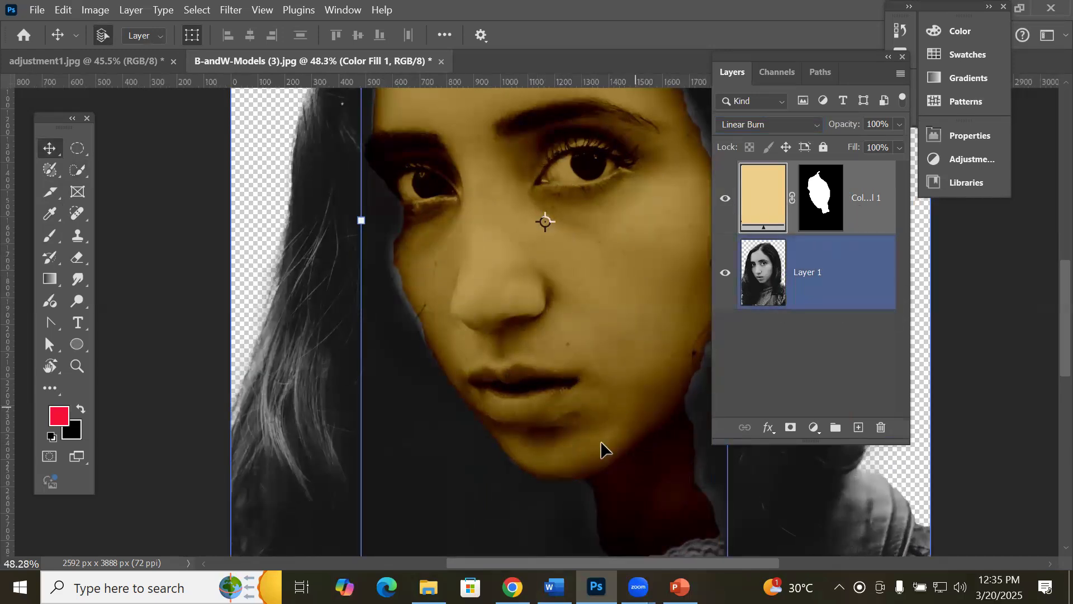
scroll(545, 454, "up", 5)
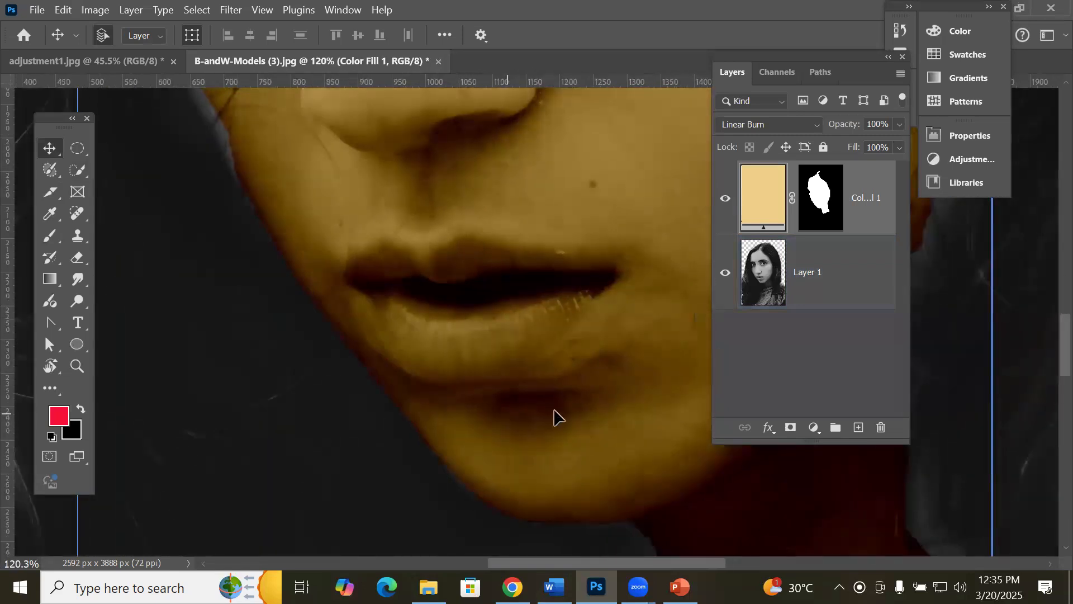
left_click(756, 282)
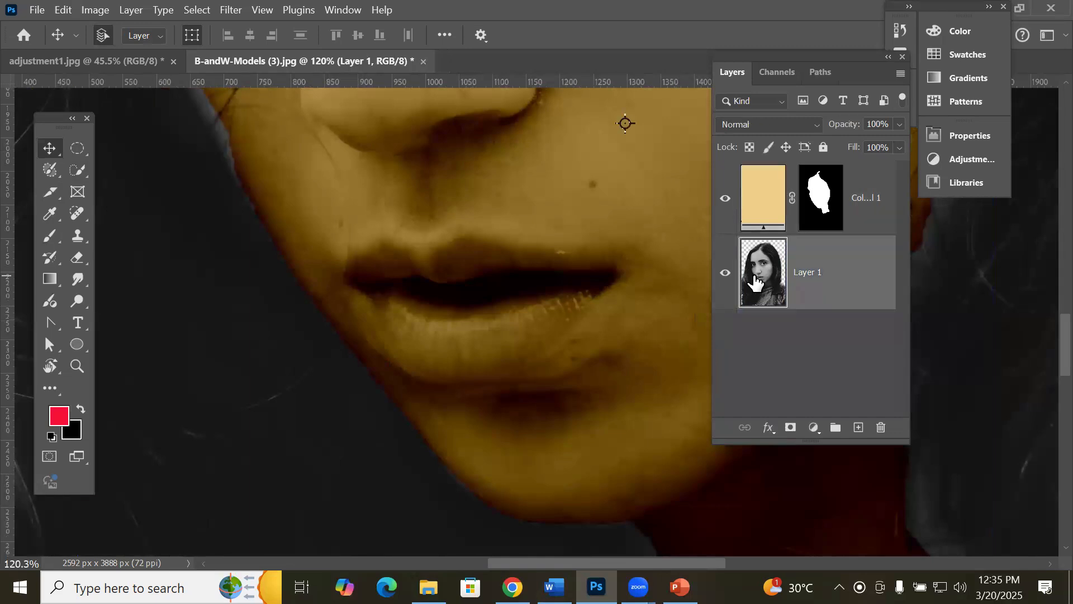
left_click(74, 168)
mouse_move(352, 275)
left_mouse_down()
mouse_move(429, 260)
mouse_move(569, 275)
mouse_move(518, 328)
mouse_move(455, 346)
mouse_move(391, 320)
mouse_move(361, 278)
mouse_move(373, 314)
mouse_move(422, 328)
mouse_move(548, 332)
mouse_move(523, 354)
mouse_move(468, 370)
mouse_move(528, 346)
mouse_move(602, 266)
left_mouse_up()
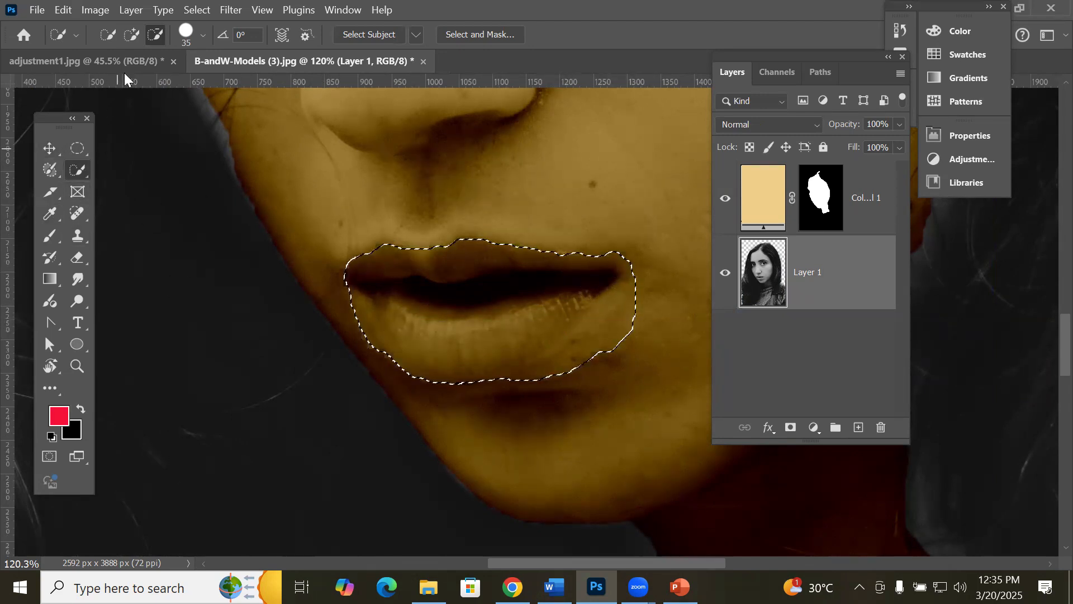
Step: Refine the lip selection by adding and subtracting areas along the lower lip edge and the mouth corner
mouse_move(639, 301)
left_mouse_down()
mouse_move(541, 397)
mouse_move(508, 410)
left_mouse_up()
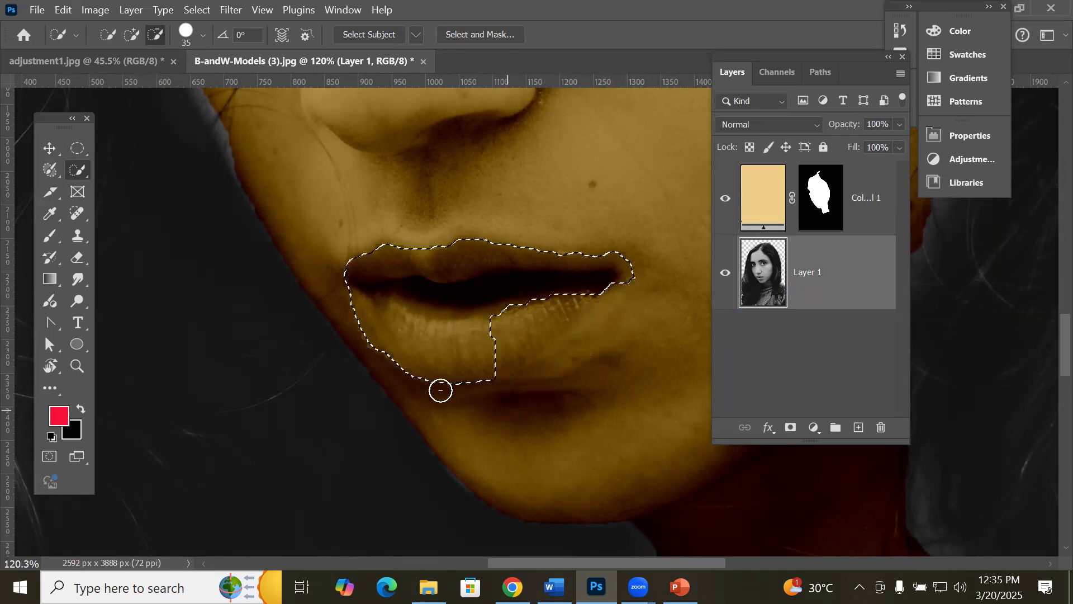
left_click(130, 36)
mouse_move(484, 324)
left_mouse_down()
mouse_move(565, 290)
mouse_move(462, 369)
mouse_move(555, 338)
mouse_move(613, 292)
mouse_move(577, 352)
mouse_move(522, 362)
mouse_move(583, 362)
left_mouse_up()
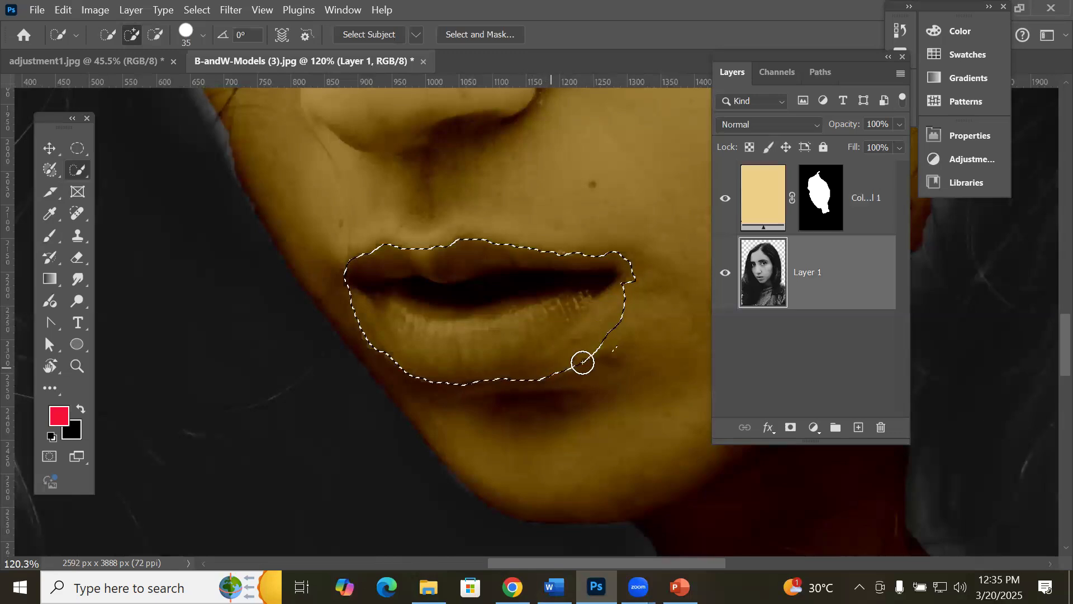
left_click(155, 34)
mouse_move(647, 316)
left_mouse_down()
mouse_move(619, 328)
mouse_move(567, 390)
mouse_move(580, 352)
mouse_move(642, 290)
mouse_move(652, 249)
left_mouse_up()
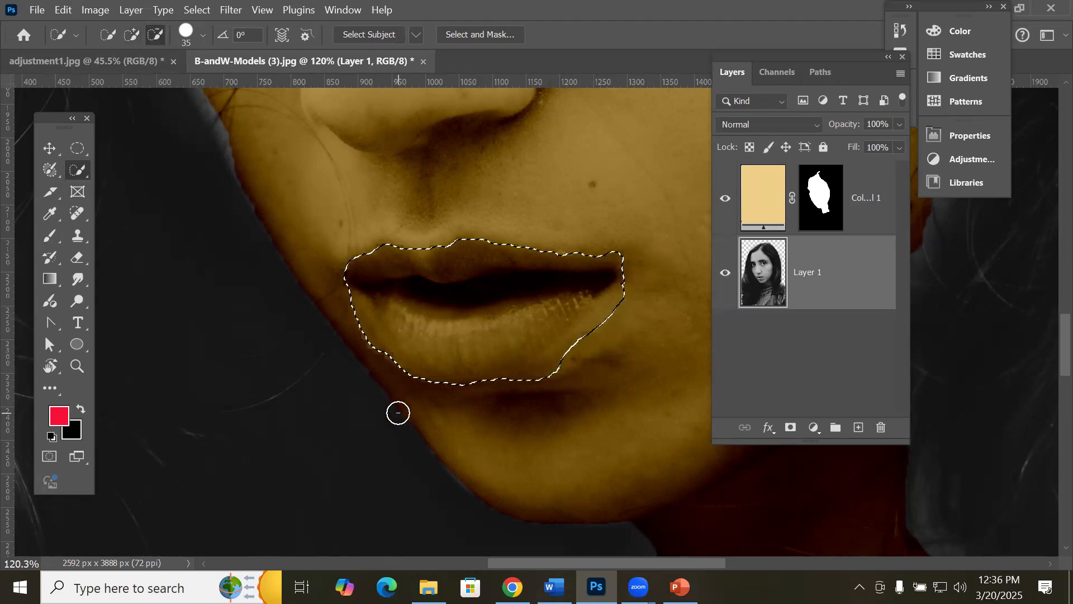
scroll(468, 322, "up", 3)
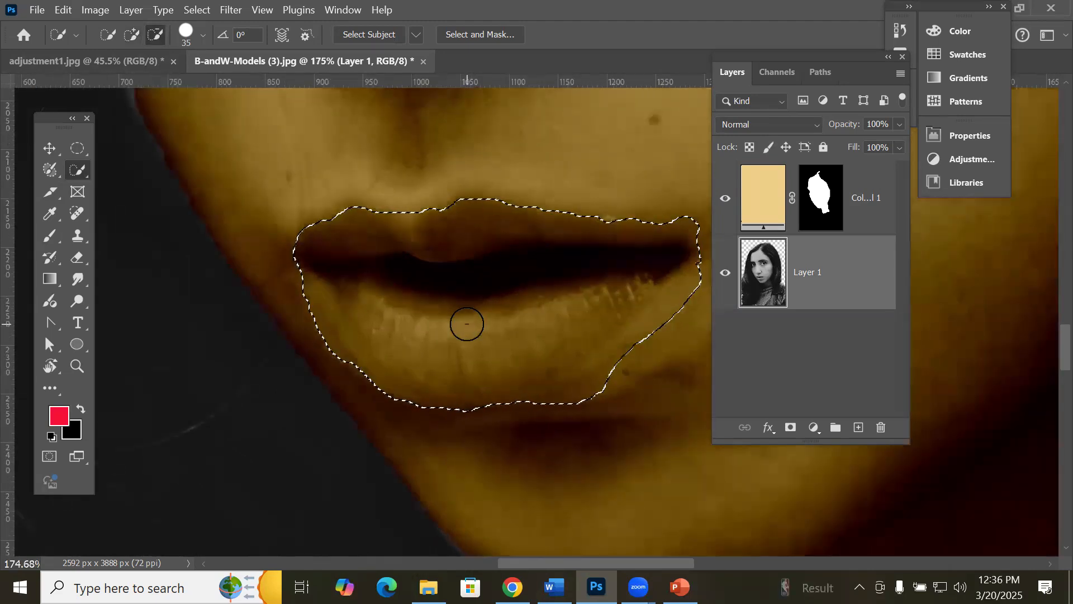
left_click_drag(644, 368, 556, 410)
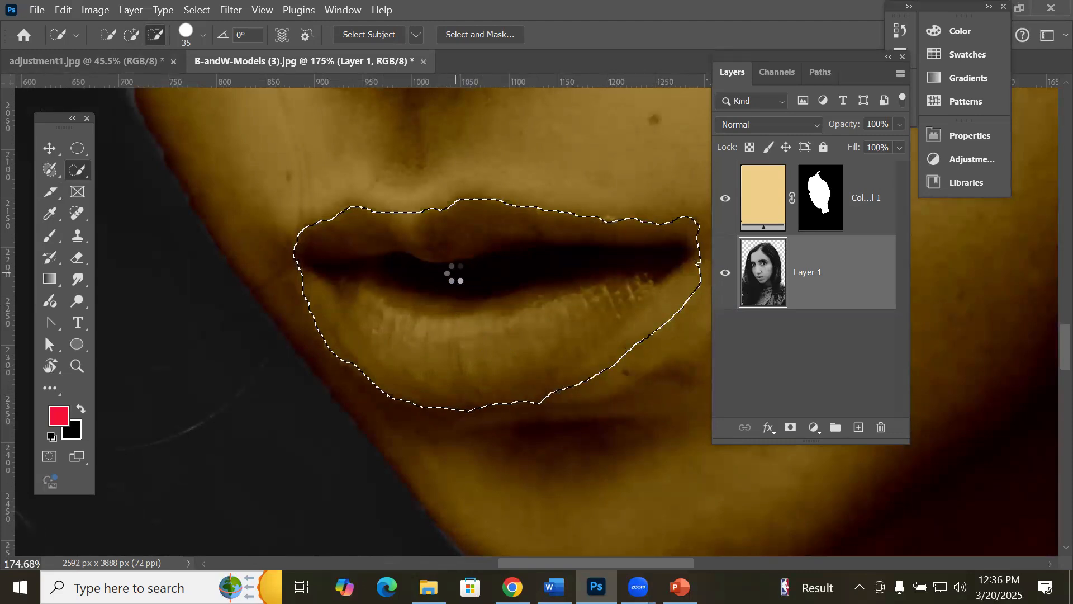
Step: Reduce the selection brush size to 20 and subtract the dark mouth opening from the lip selection
key("bracketleft")
key("bracketleft")
key("bracketleft")
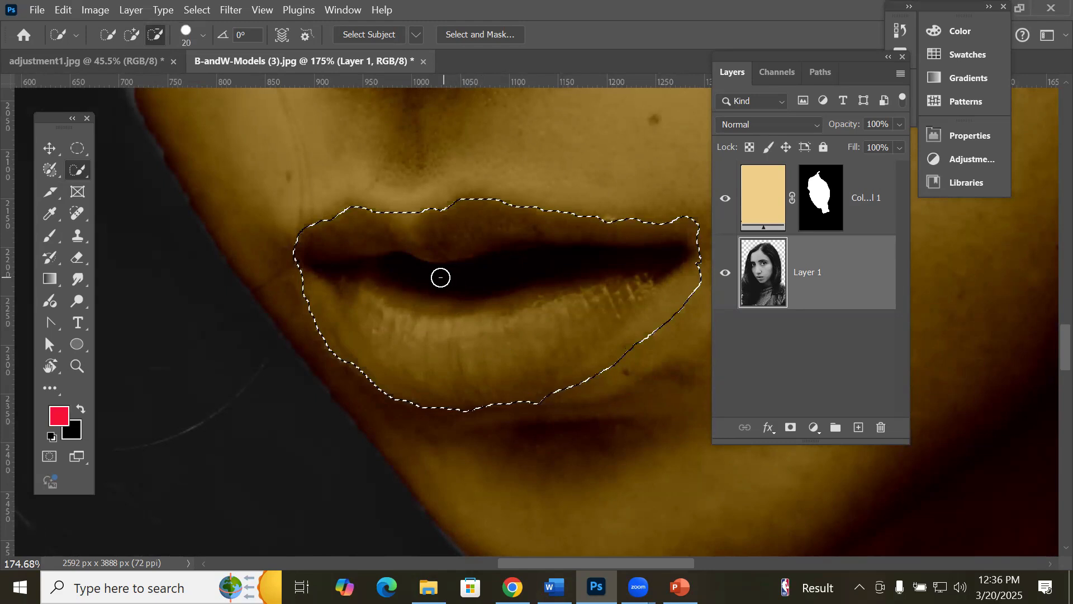
mouse_move(393, 273)
left_mouse_down()
mouse_move(491, 277)
mouse_move(643, 259)
mouse_move(396, 270)
mouse_move(437, 295)
left_mouse_up()
Step: Copy the selected lips to a new layer and name it Model Lips
scroll(437, 295, "down", 5)
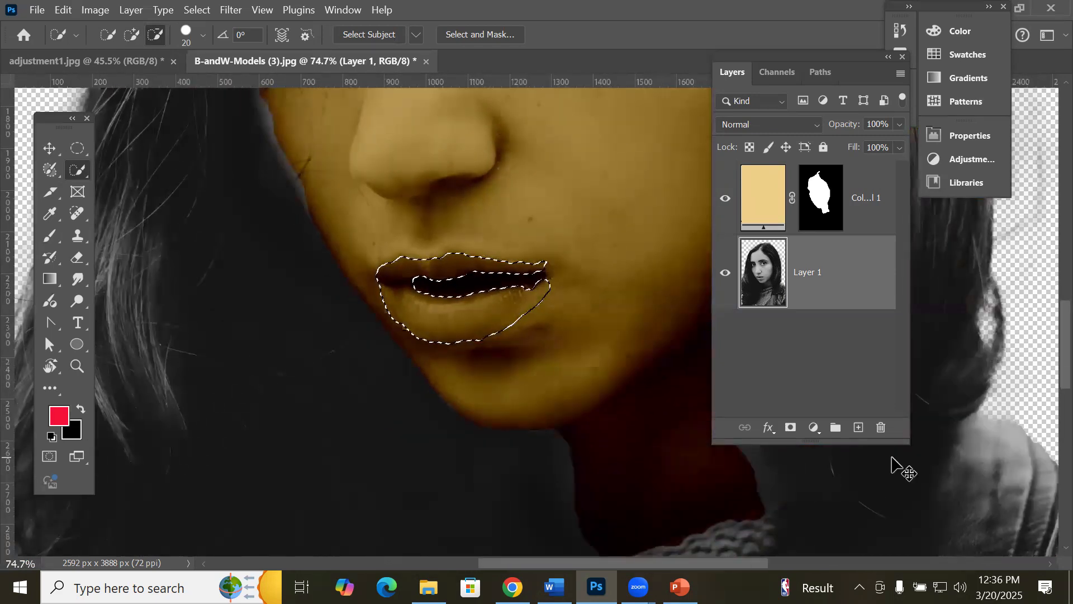
key("ctrl+j")
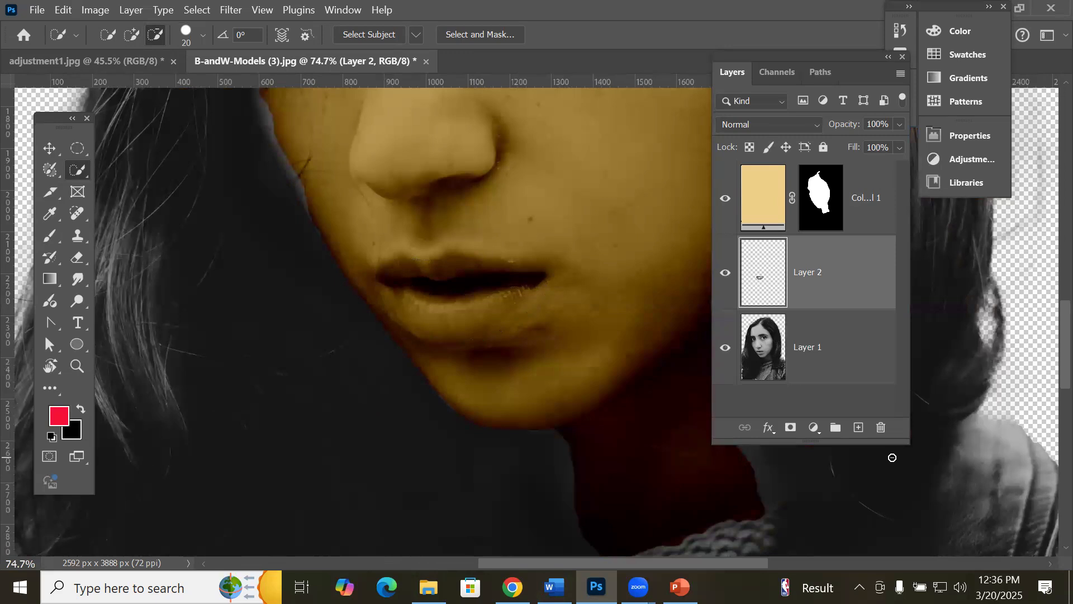
double_click(812, 272)
type("Model Lips")
key("Return")
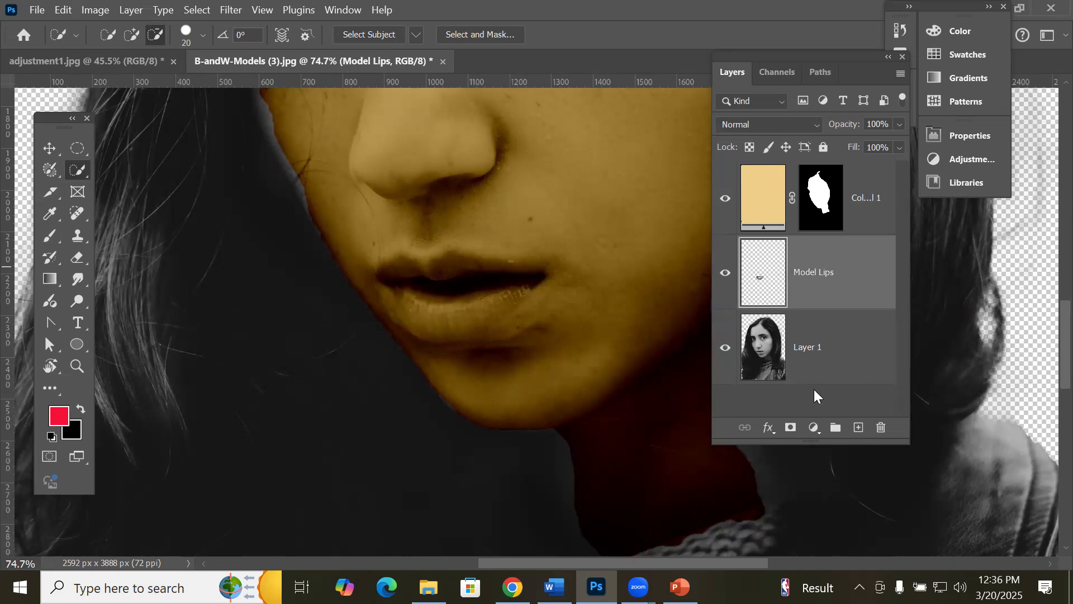
Step: Undo the Model Lips naming and layer copy, save the restored lip selection as a new channel named Lips, and deselect
key("ctrl+z")
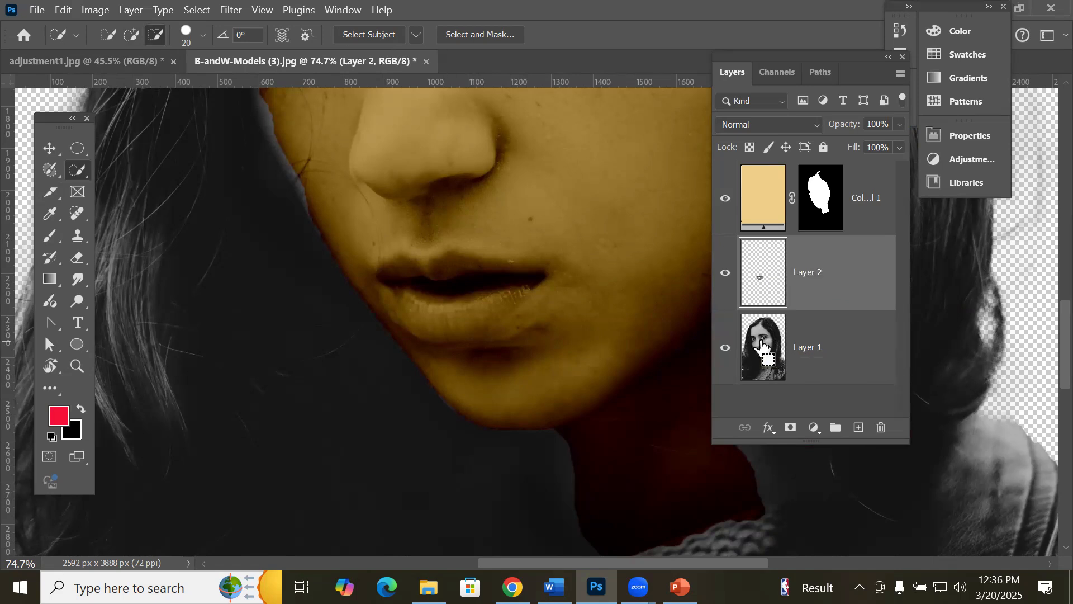
key("ctrl+z")
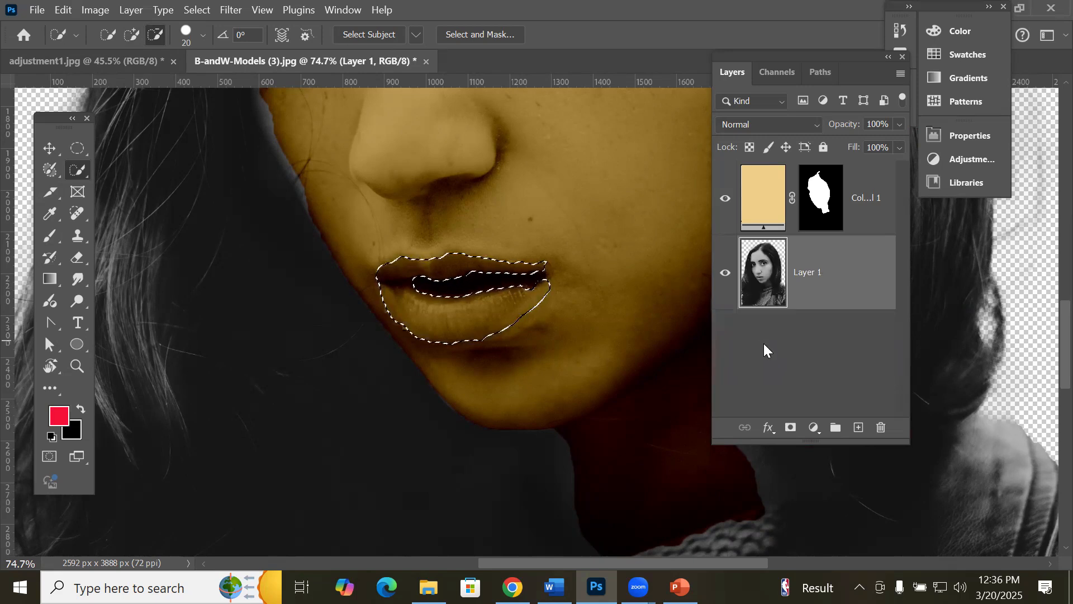
right_click(470, 317)
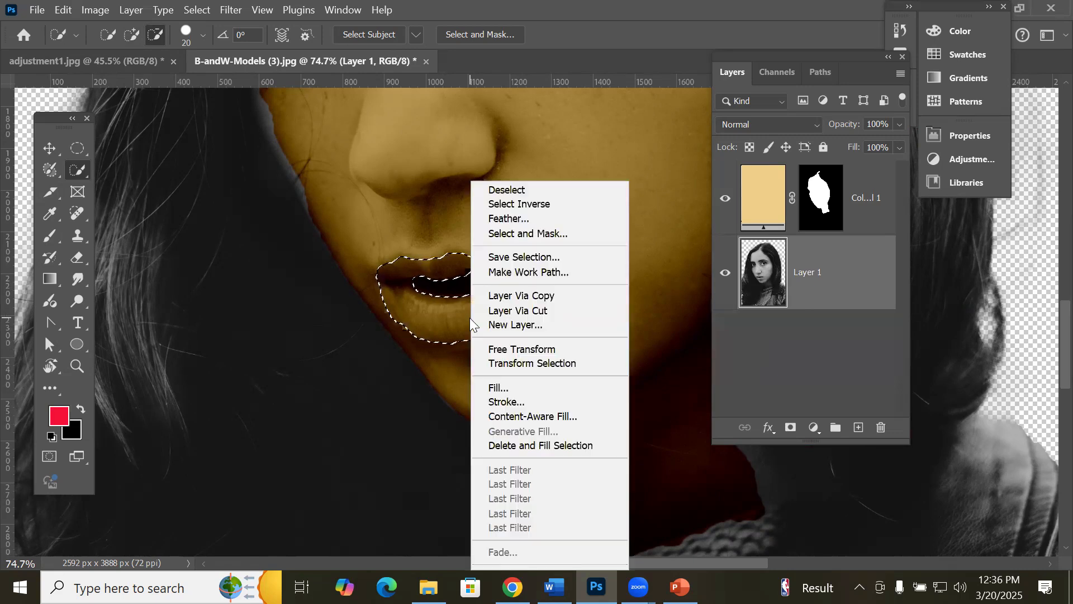
left_click(527, 256)
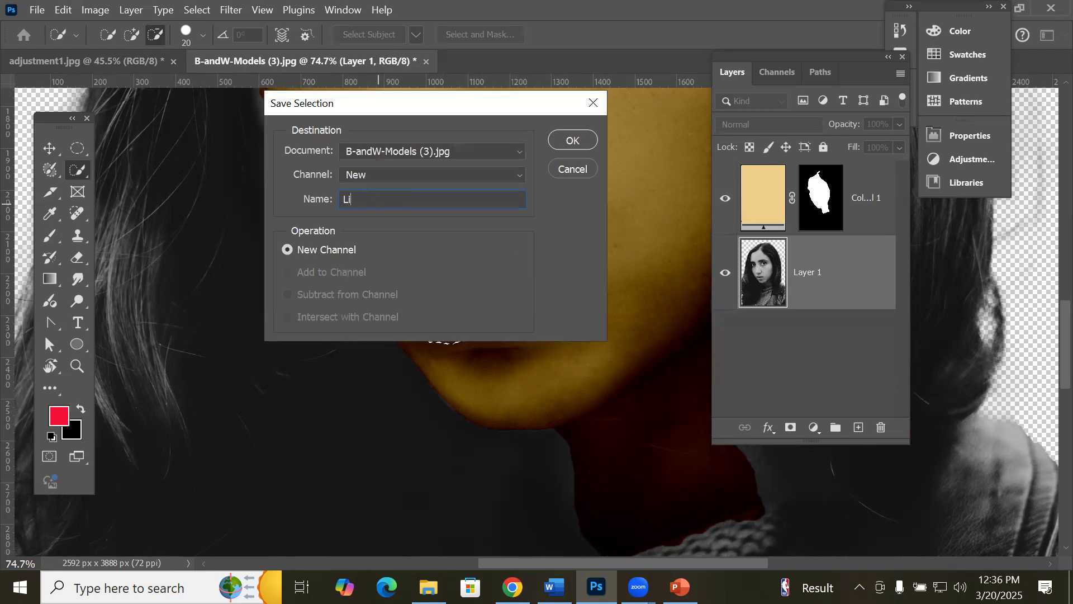
key("Return")
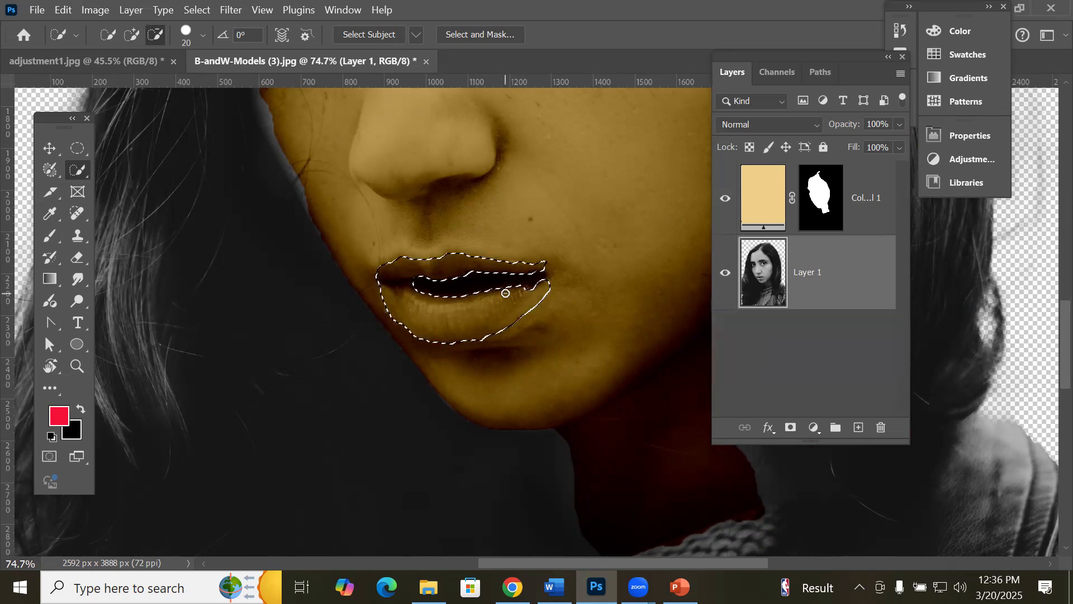
key("ctrl+d")
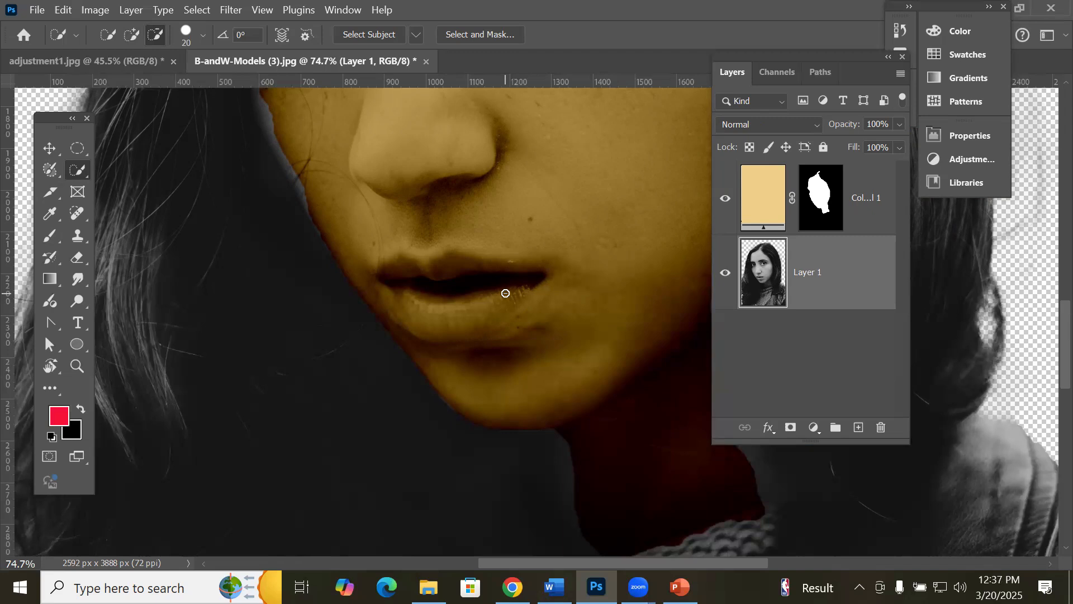
Step: Load the saved Lips channel as a selection and return to the layer list with Layer 1 active
left_click(771, 70)
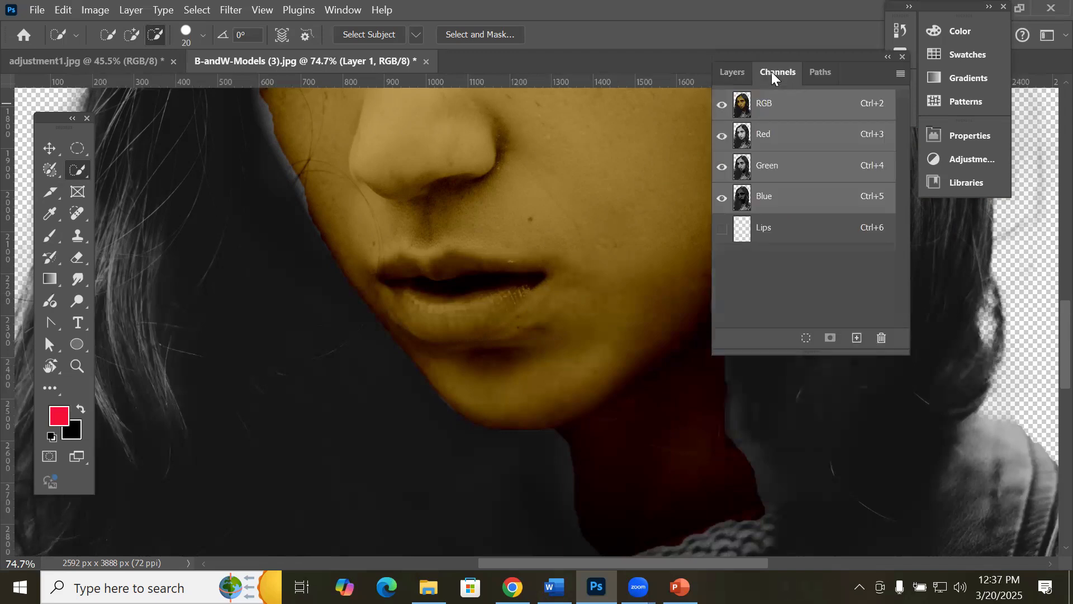
left_click(775, 236, "ctrl")
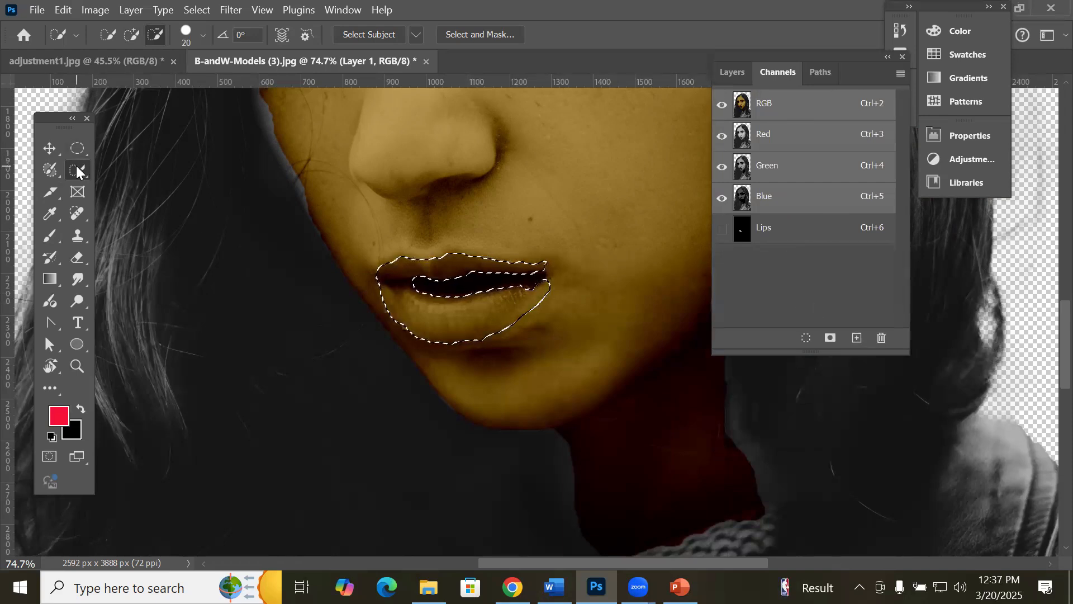
left_click(739, 73)
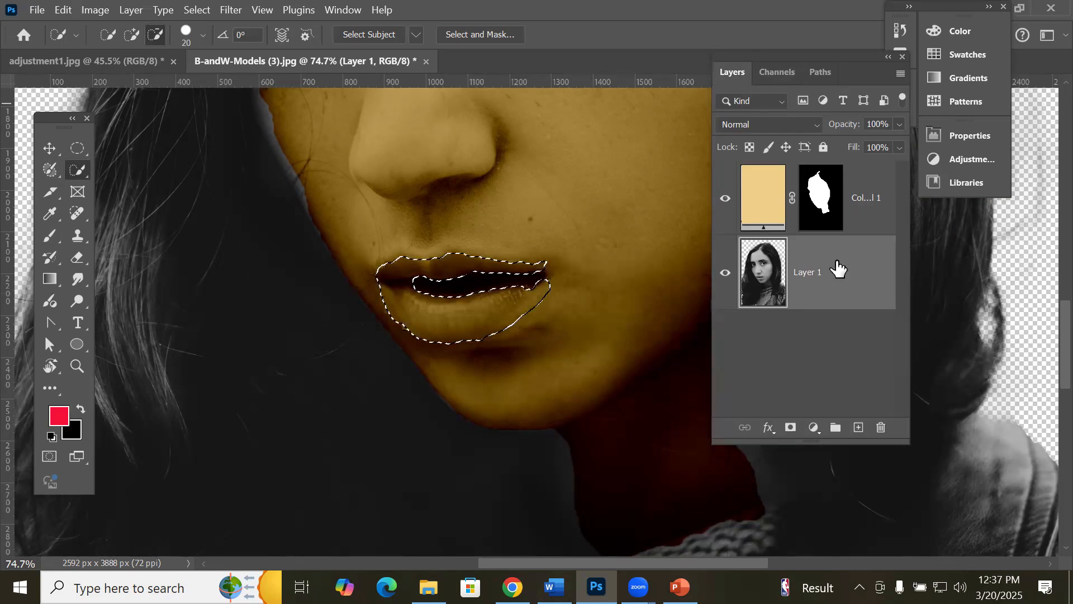
Step: Add a solid color fill layer in f51036 over the lip selection and set its blend mode to Color Burn
left_click(813, 428)
left_click(864, 128)
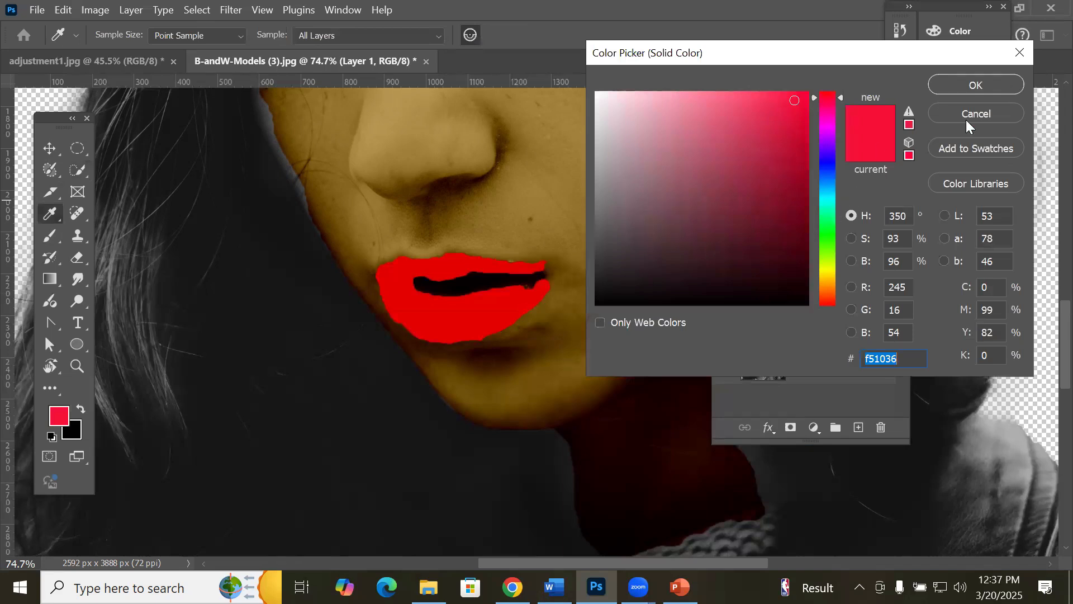
left_click(967, 86)
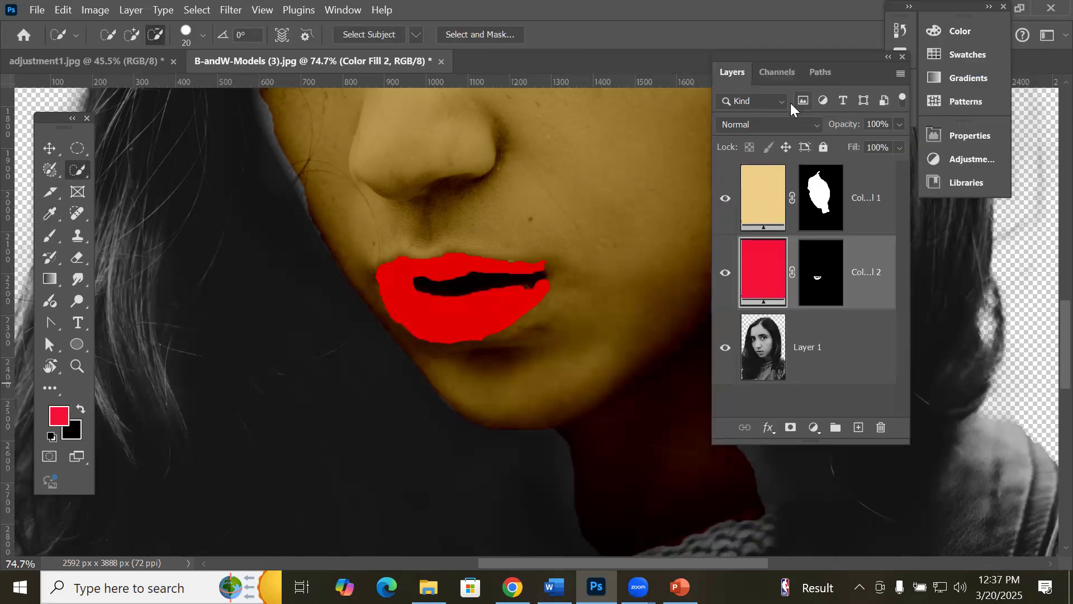
left_click(819, 123)
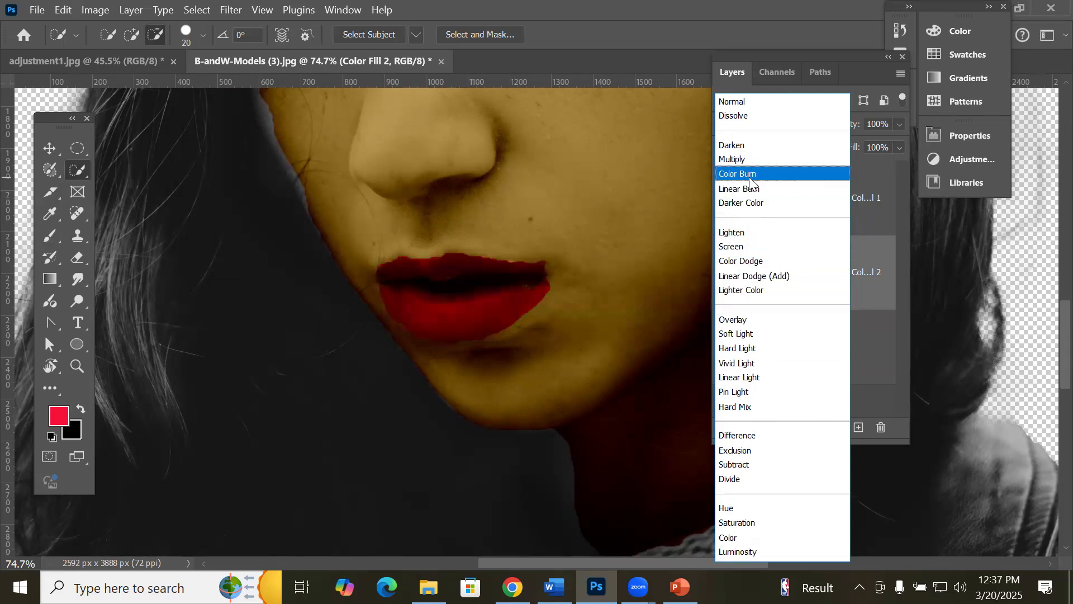
left_click(714, 223)
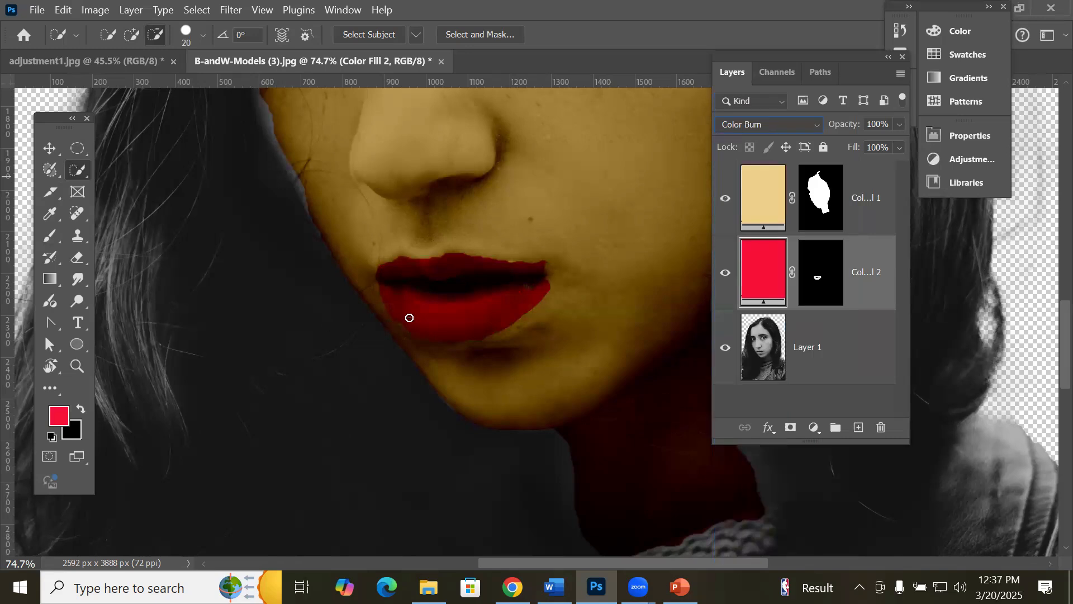
Step: Examine the whole portrait with the skin and lip color fills, without any layer selected
left_click(50, 148)
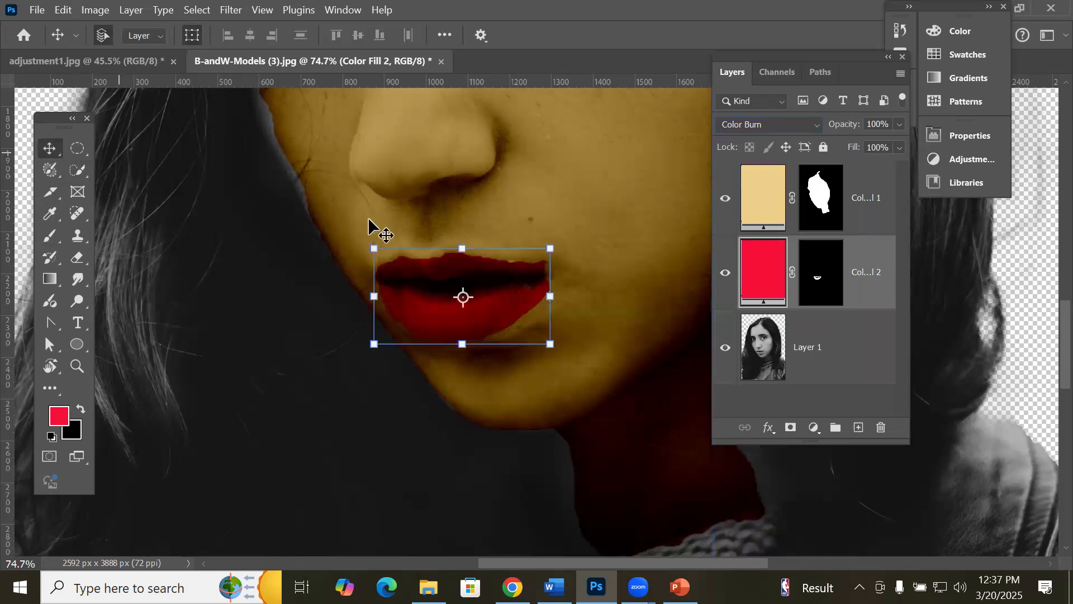
scroll(458, 254, "down", 5)
scroll(459, 254, "down", 2)
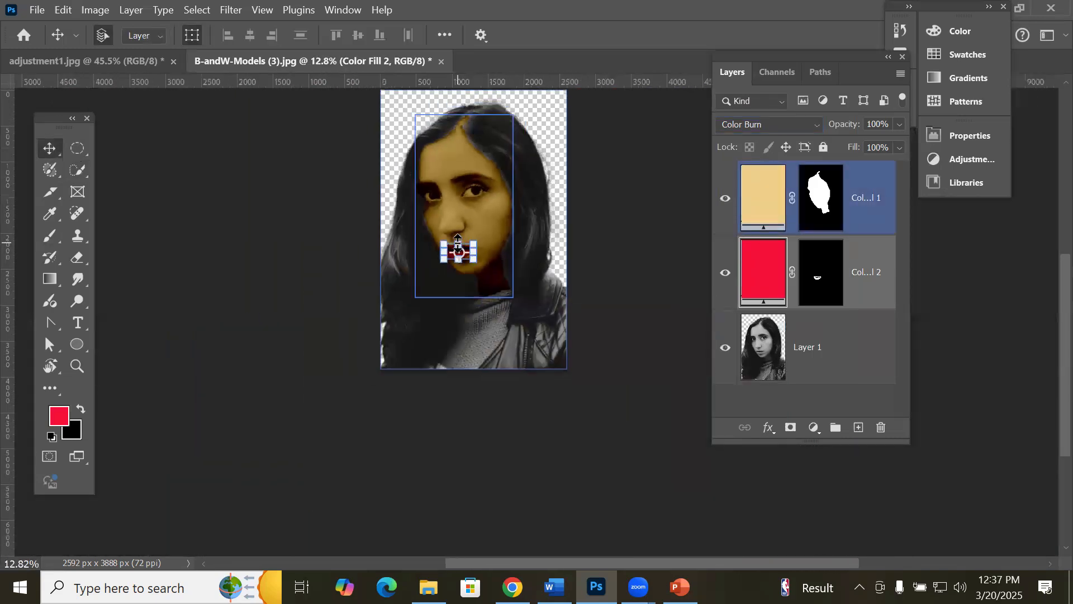
scroll(450, 107, "up", 1)
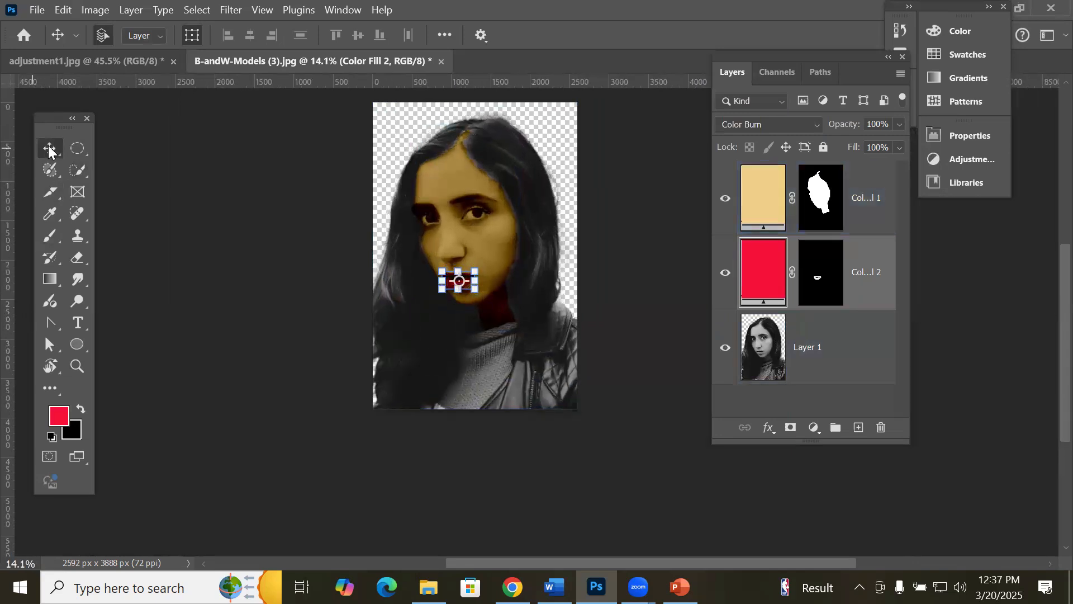
left_click(763, 364)
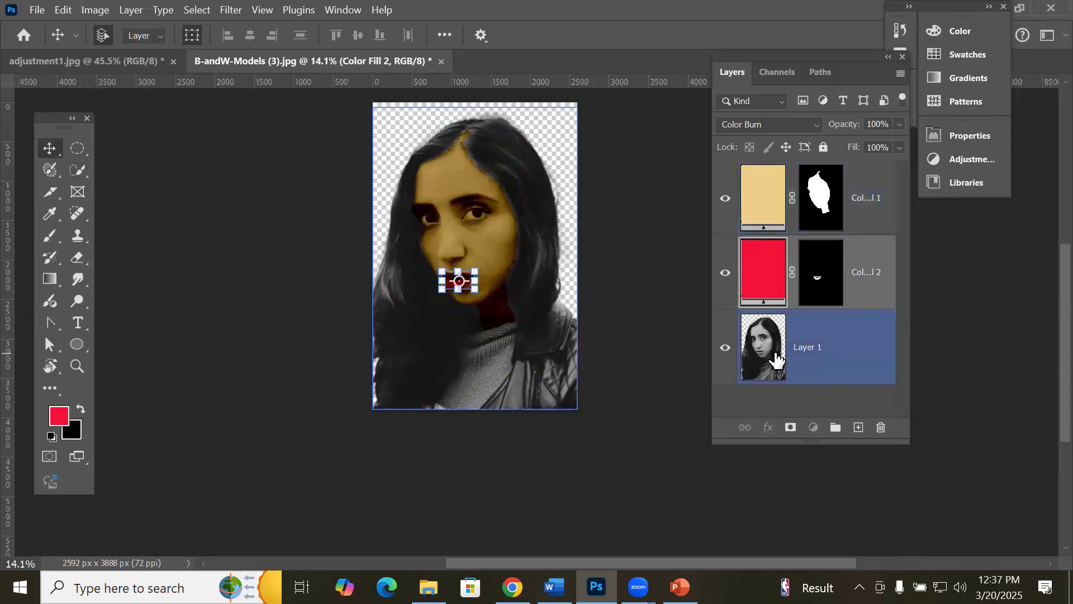
left_click(589, 482)
scroll(567, 140, "up", 1)
left_click(858, 378)
left_click(782, 263)
left_click(823, 369)
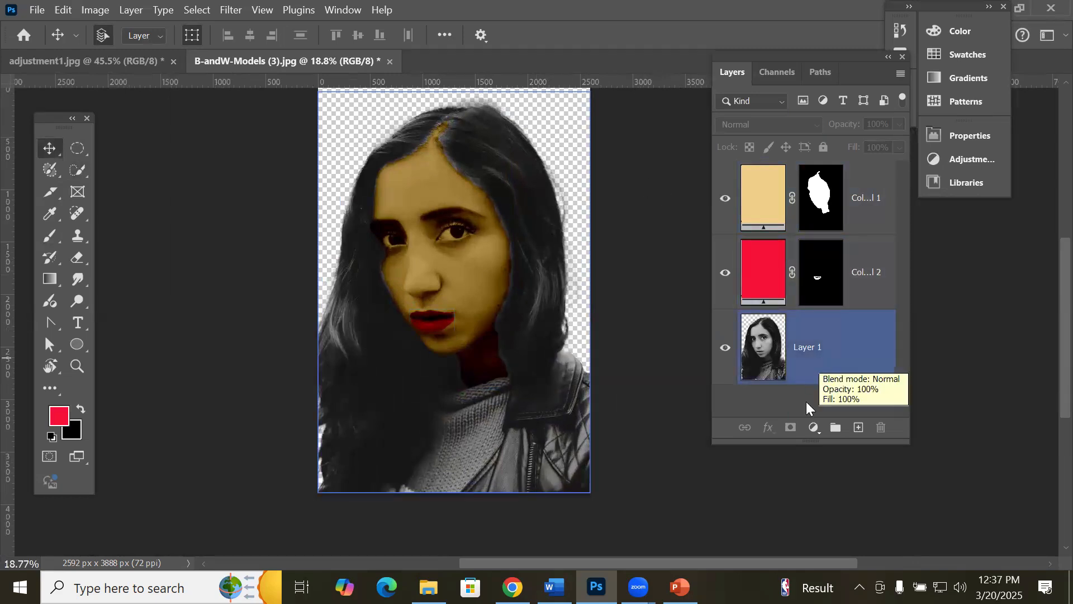
left_click(858, 428)
left_click_drag(752, 222, 714, 66)
key("ctrl+shift+s")
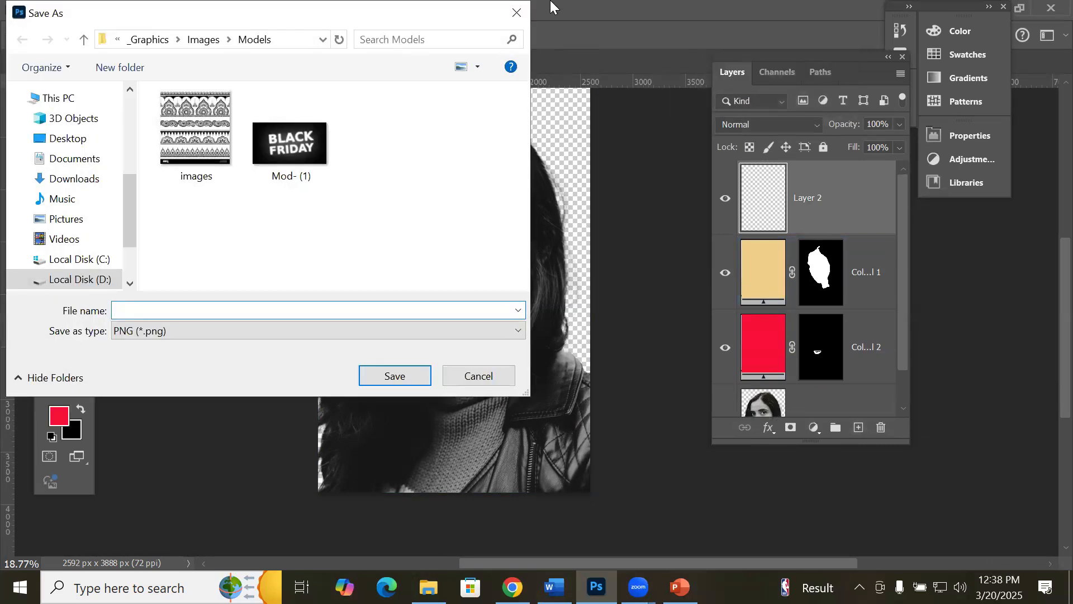
left_click(514, 12)
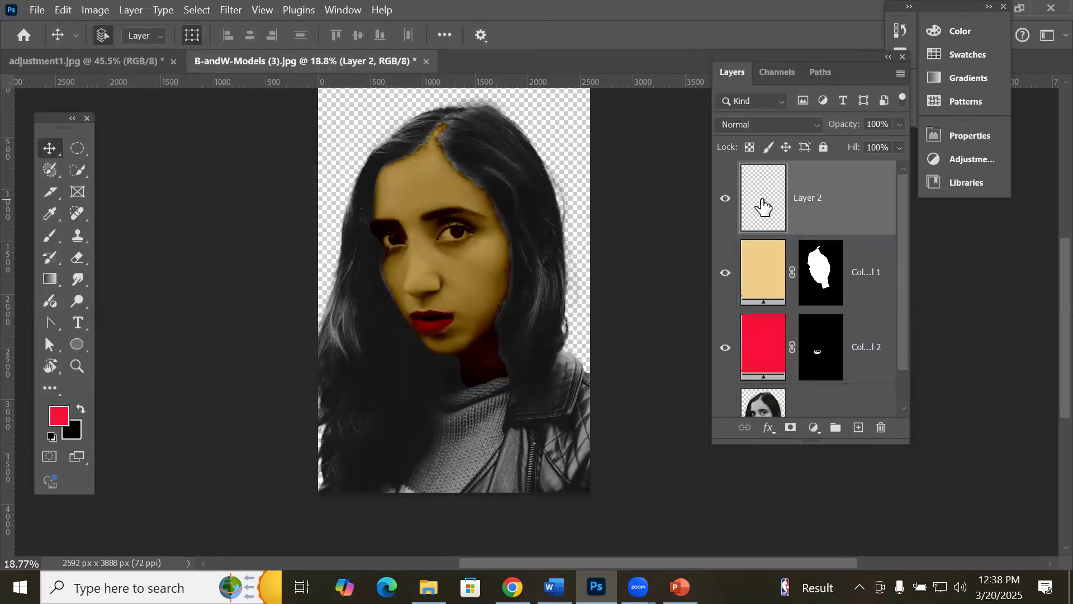
key("Delete")
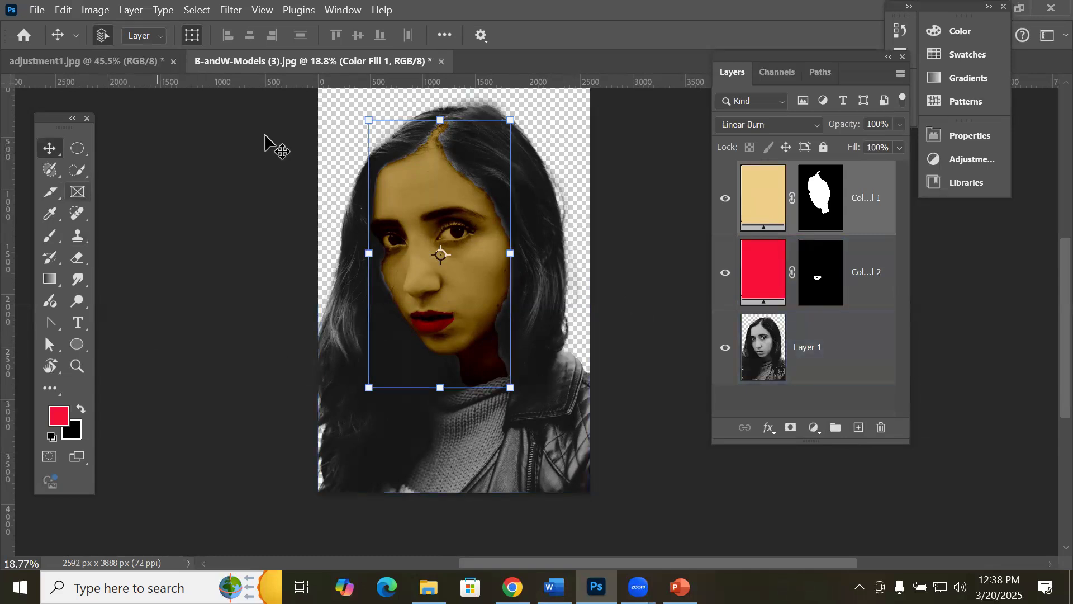
left_click(240, 216)
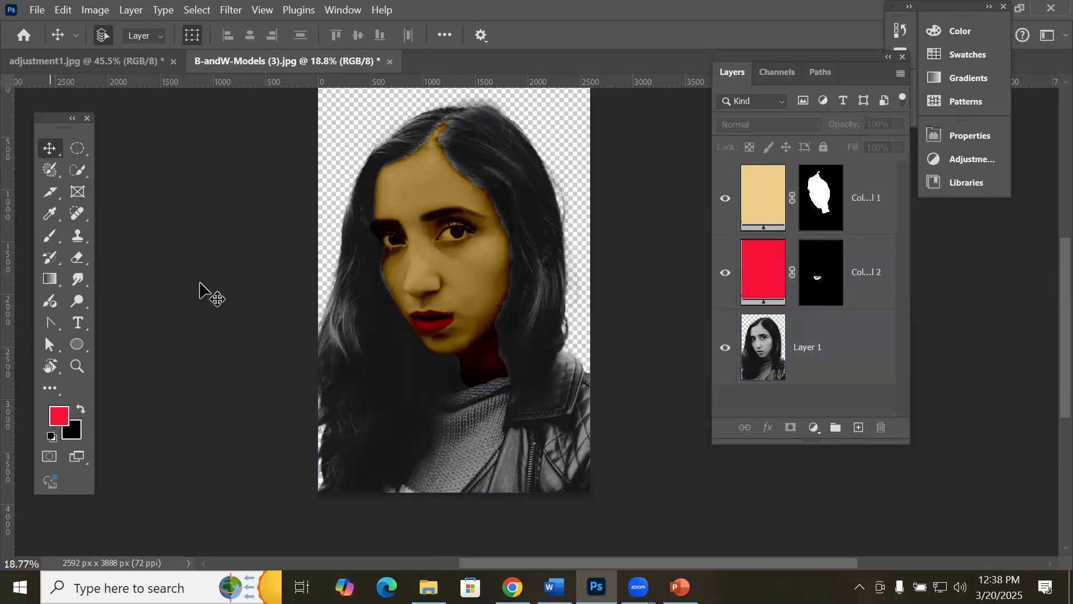
Step: Switch to File Explorer, find the Black Friday image Mod- (1) in the Models folder and place it in the portrait document
key("alt+Tab")
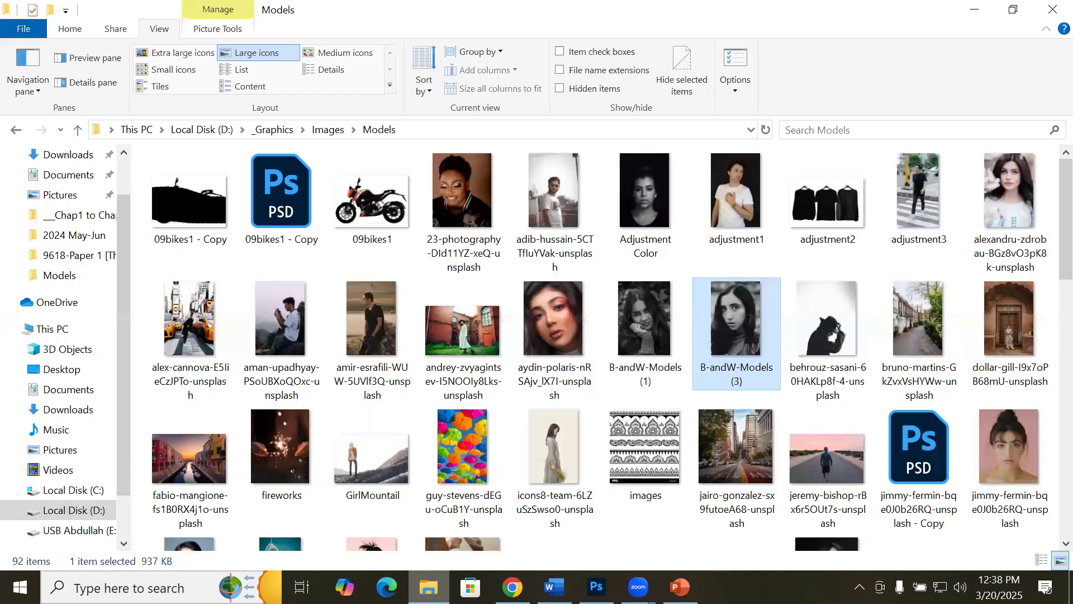
scroll(665, 415, "down", 10)
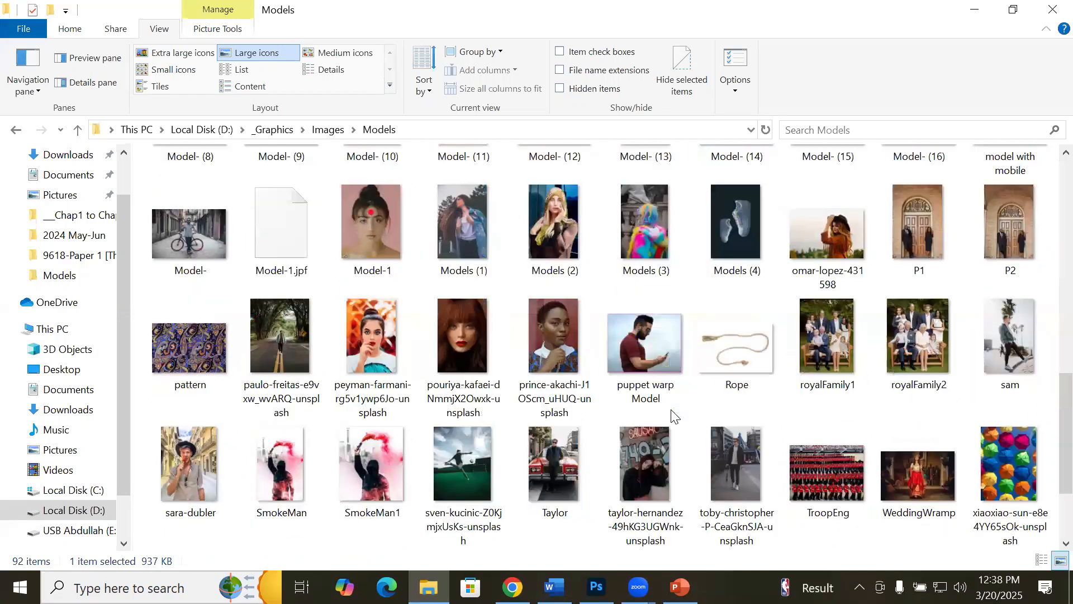
scroll(674, 415, "down", 2)
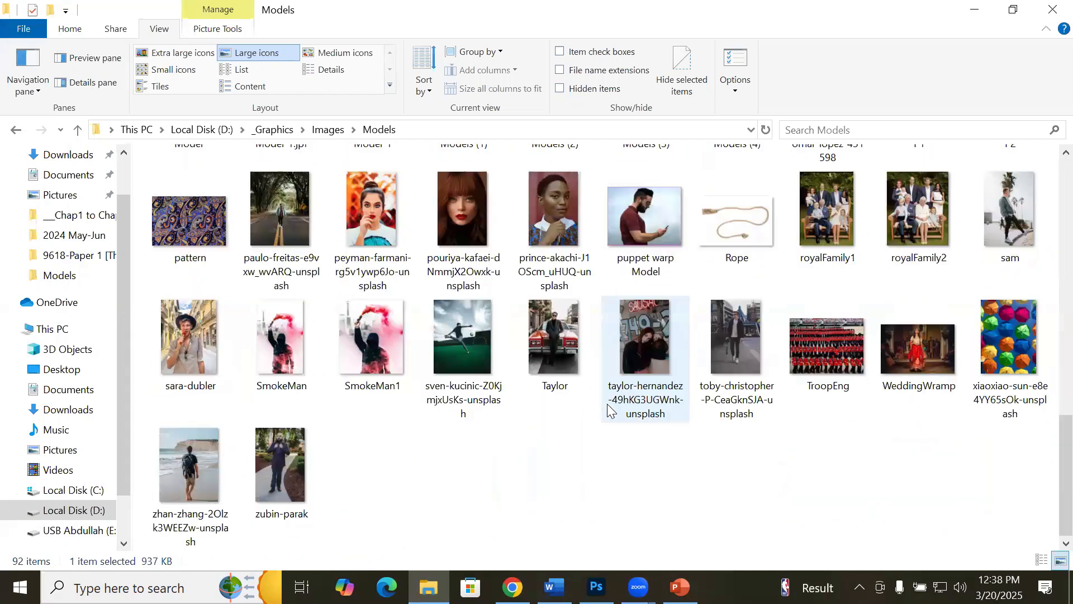
scroll(610, 399, "up", 6)
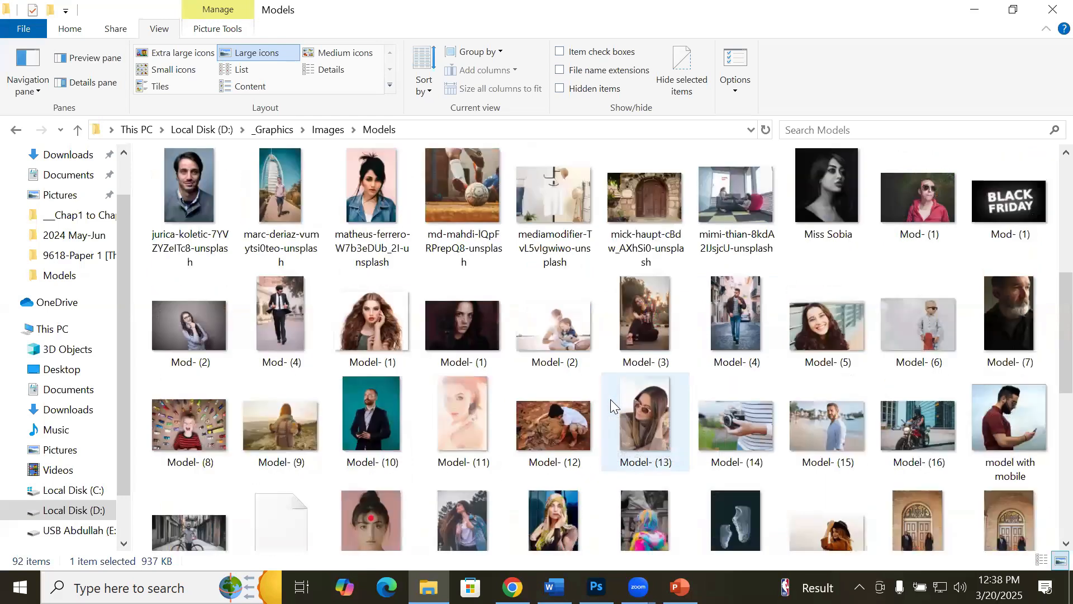
left_click_drag(979, 221, 410, 462)
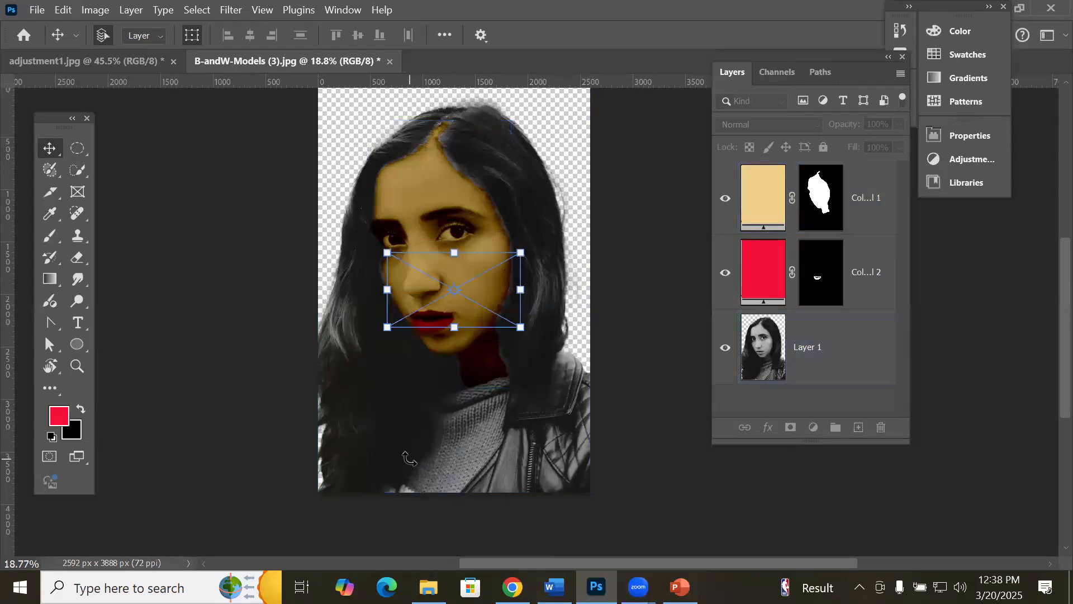
Step: Stretch the placed Black Friday image to 219.84% width and 540% height so it covers the whole canvas
left_click_drag(520, 252, 612, 166)
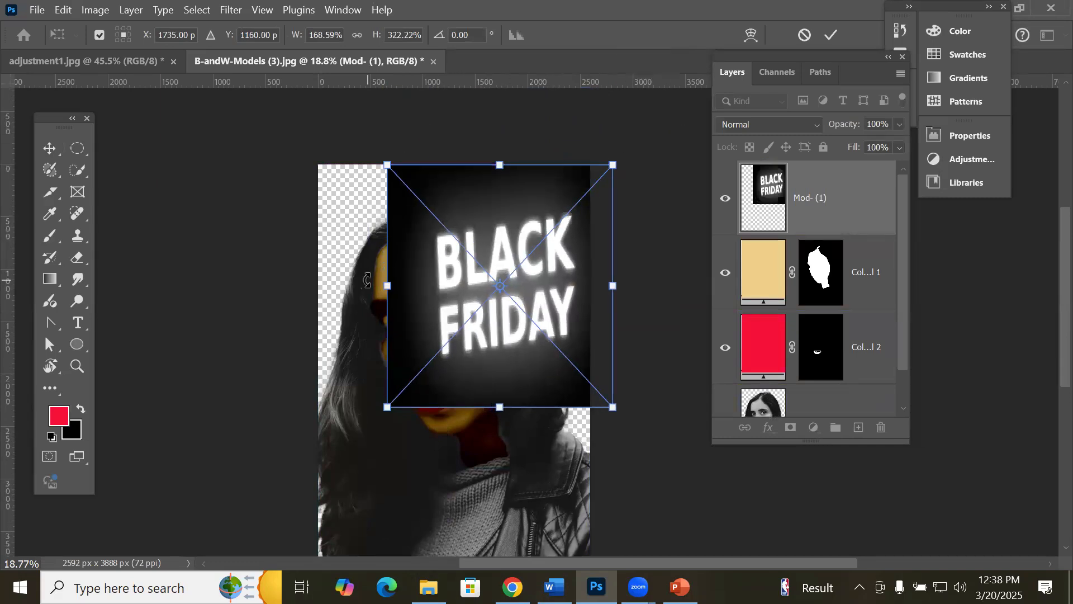
left_click_drag(388, 290, 314, 311)
scroll(484, 300, "down", 1)
scroll(484, 300, "down", 2)
left_click_drag(474, 365, 473, 467)
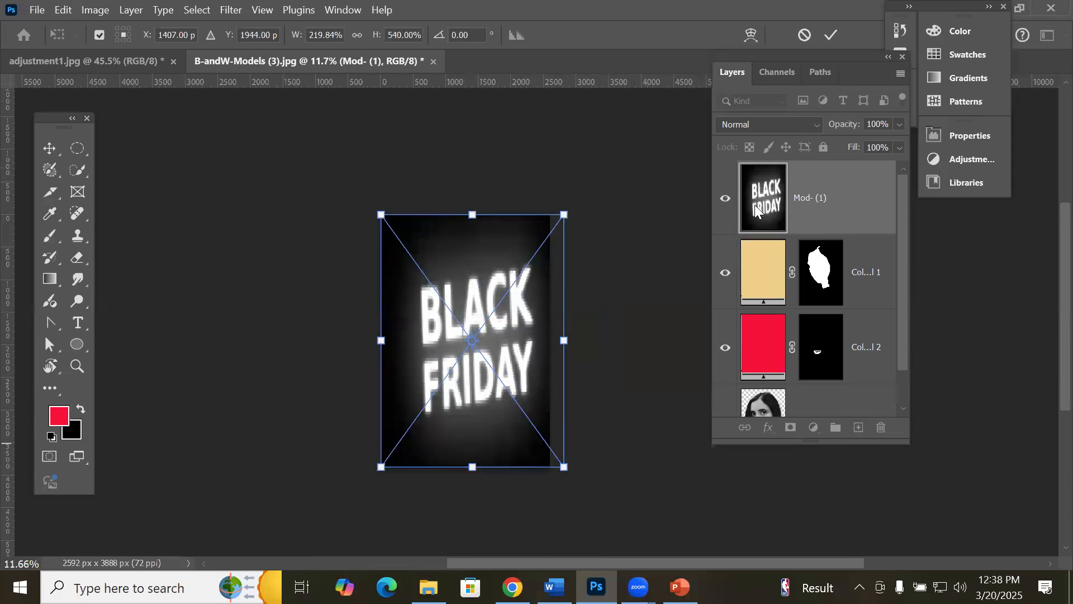
Step: Move the Mod- (1) layer beneath Layer 1 as the background and deselect all layers
left_click_drag(755, 209, 770, 387)
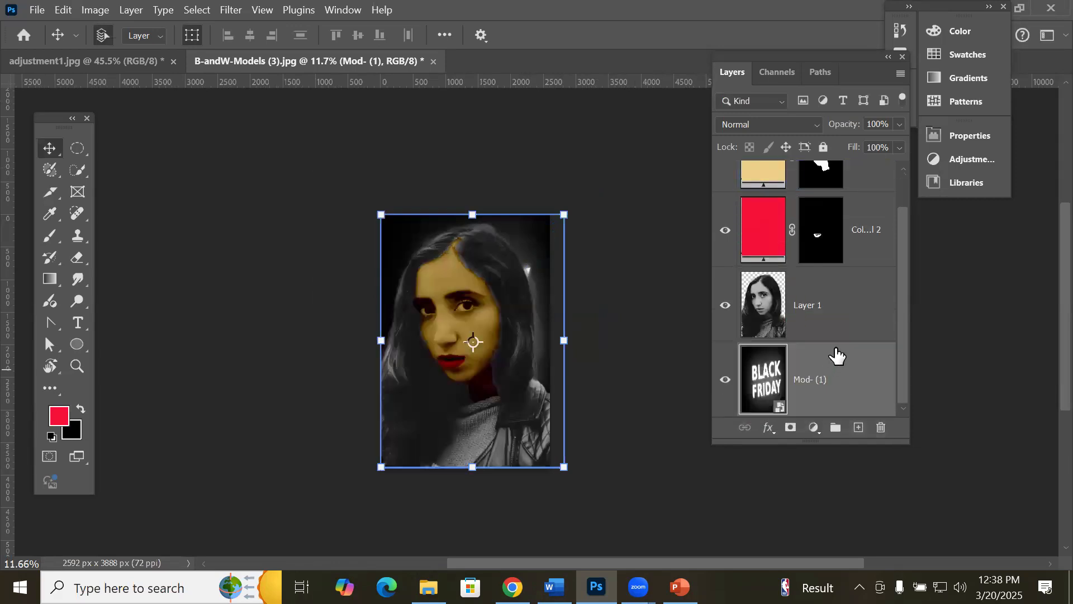
left_click(827, 309)
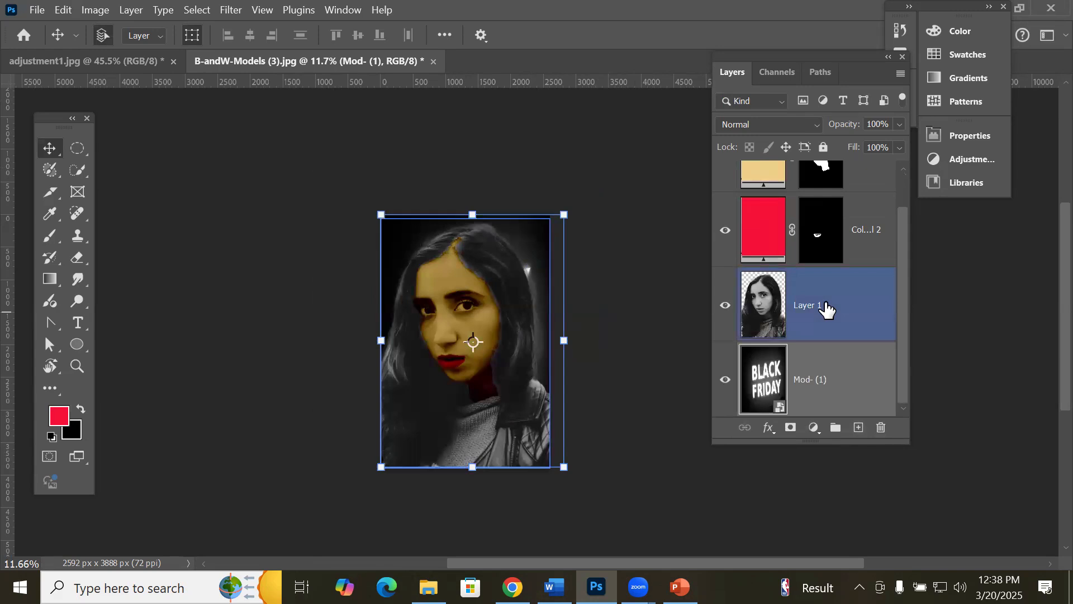
left_click(827, 308)
left_click(646, 278)
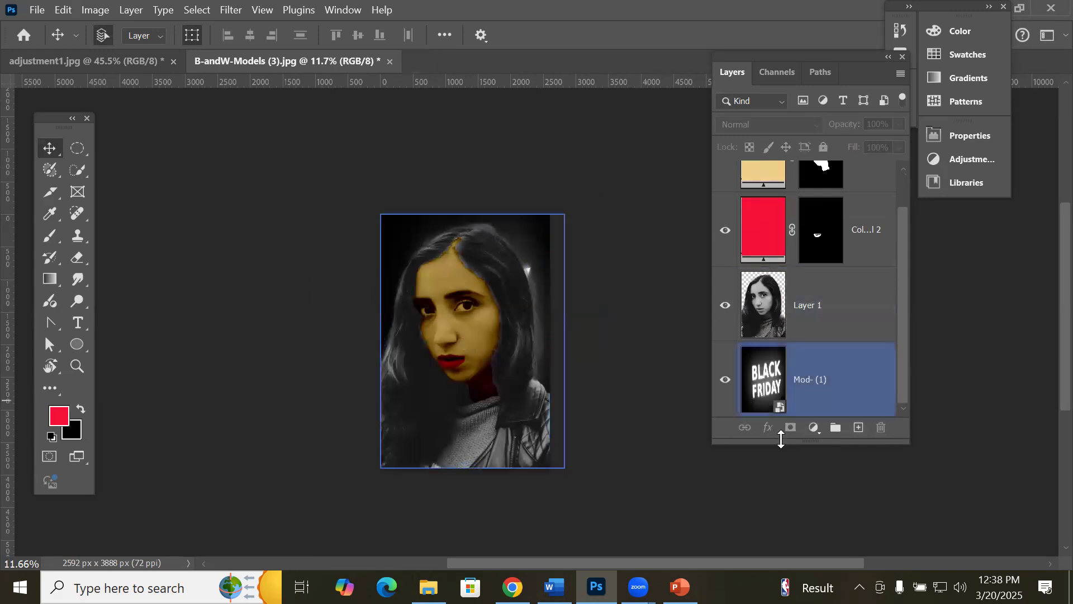
left_click(802, 391)
left_click_drag(794, 388, 761, 422)
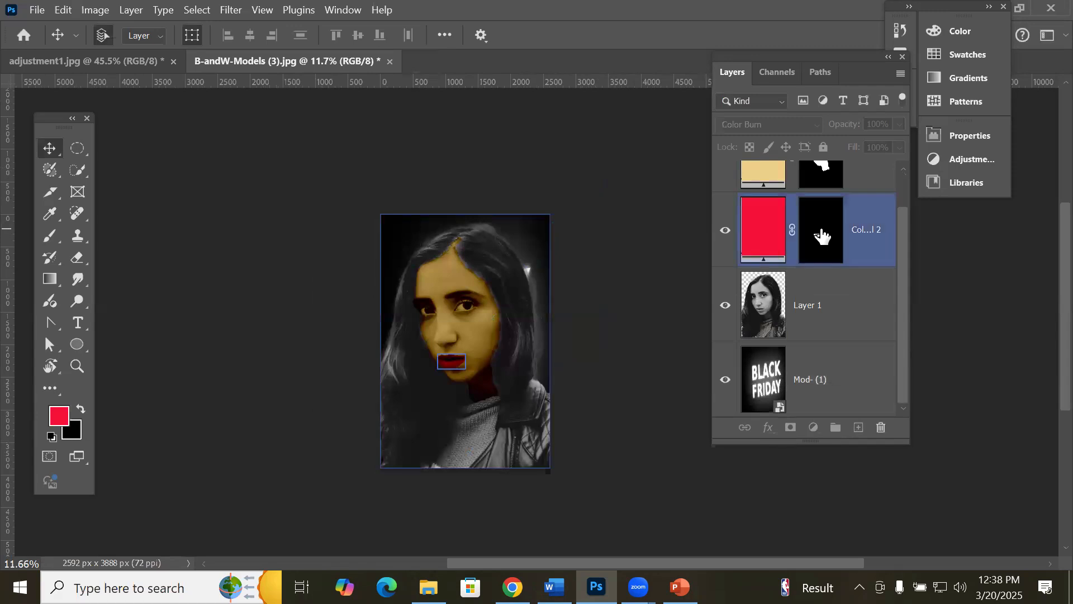
left_click(821, 232)
scroll(810, 302, "up", 1)
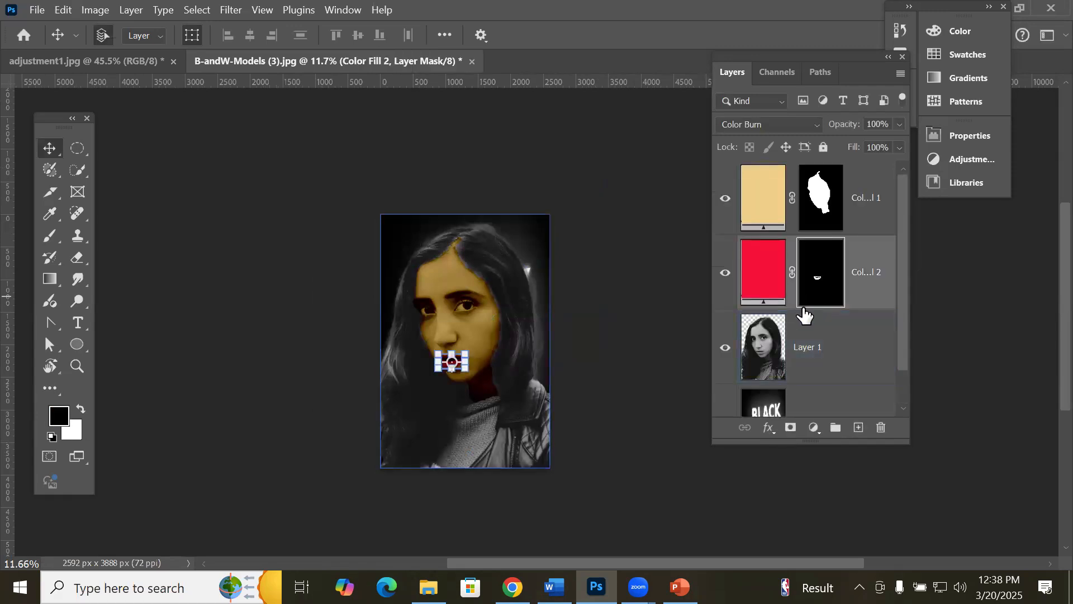
left_click(772, 337)
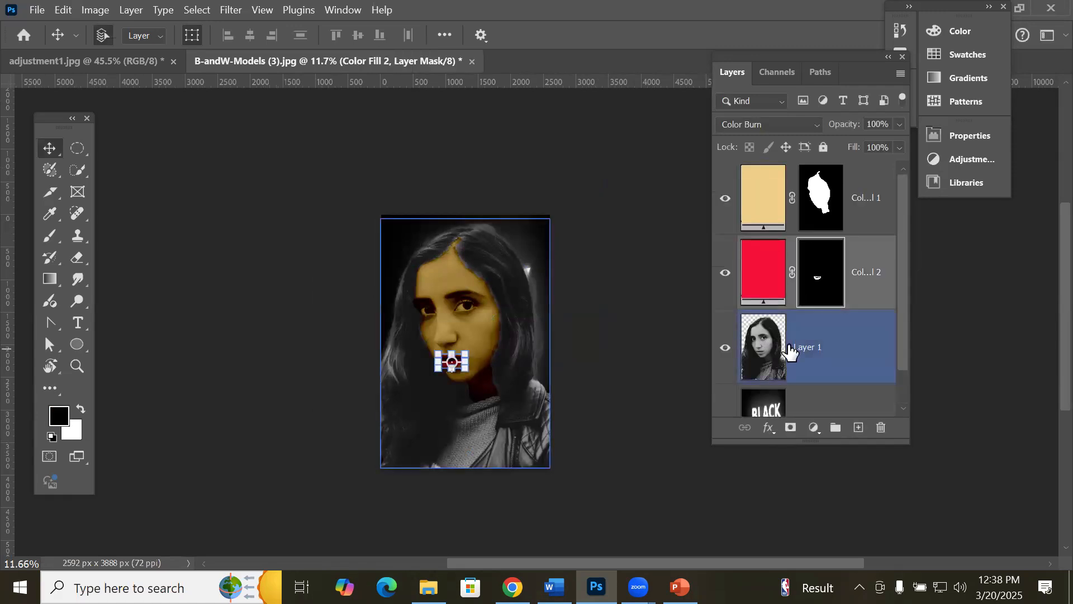
left_click(829, 274)
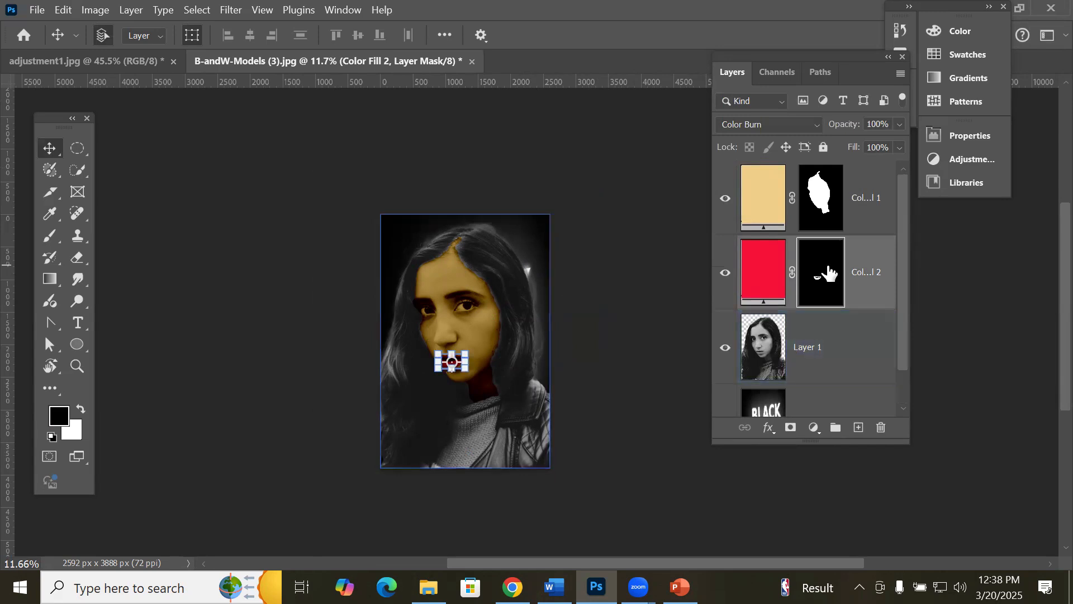
left_click(858, 380)
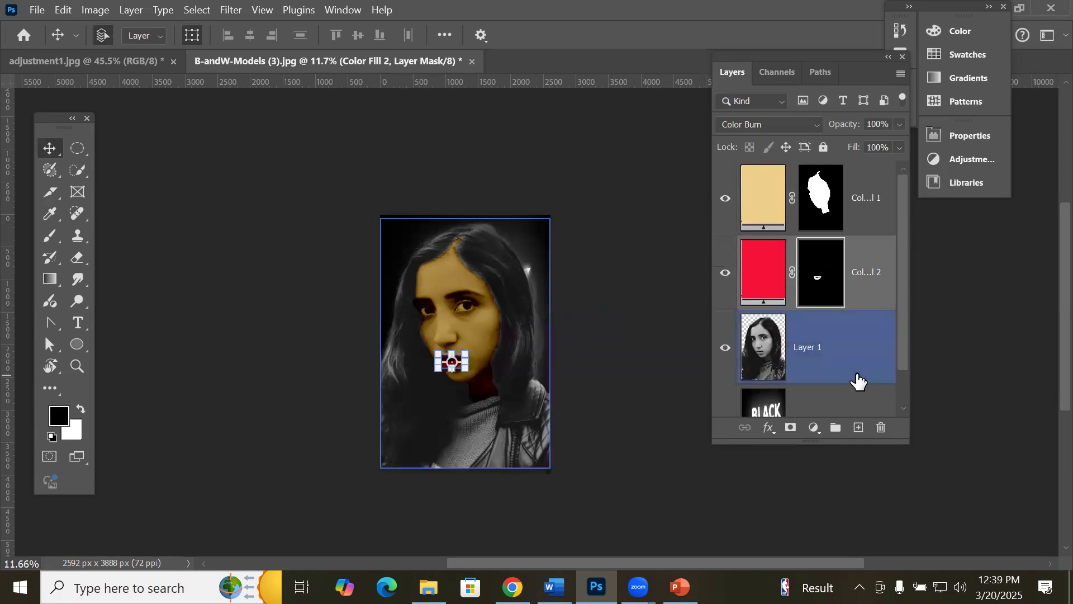
scroll(861, 380, "down", 2)
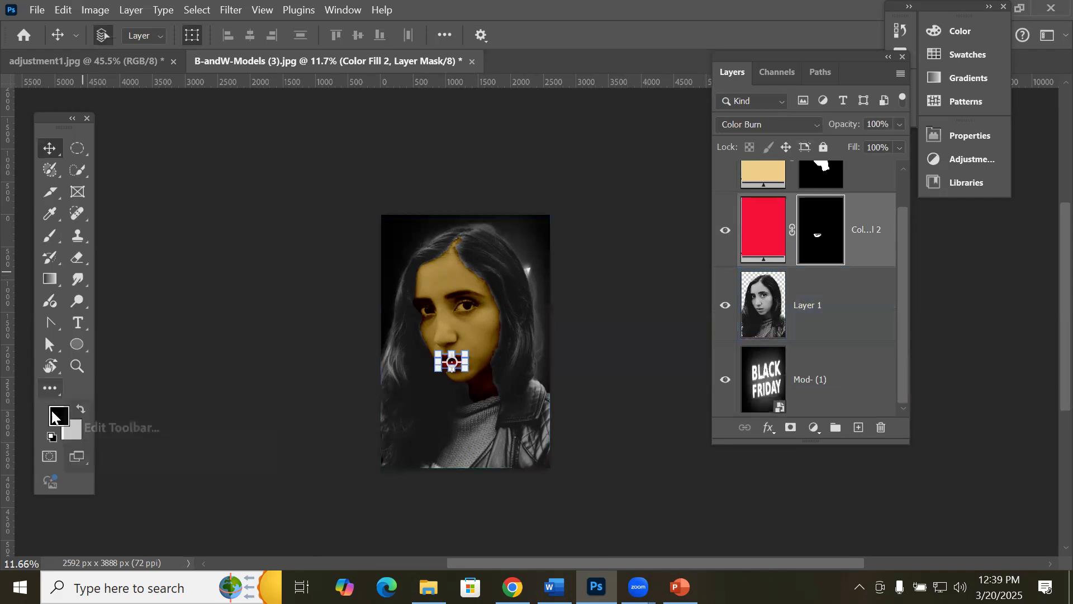
left_click(50, 235)
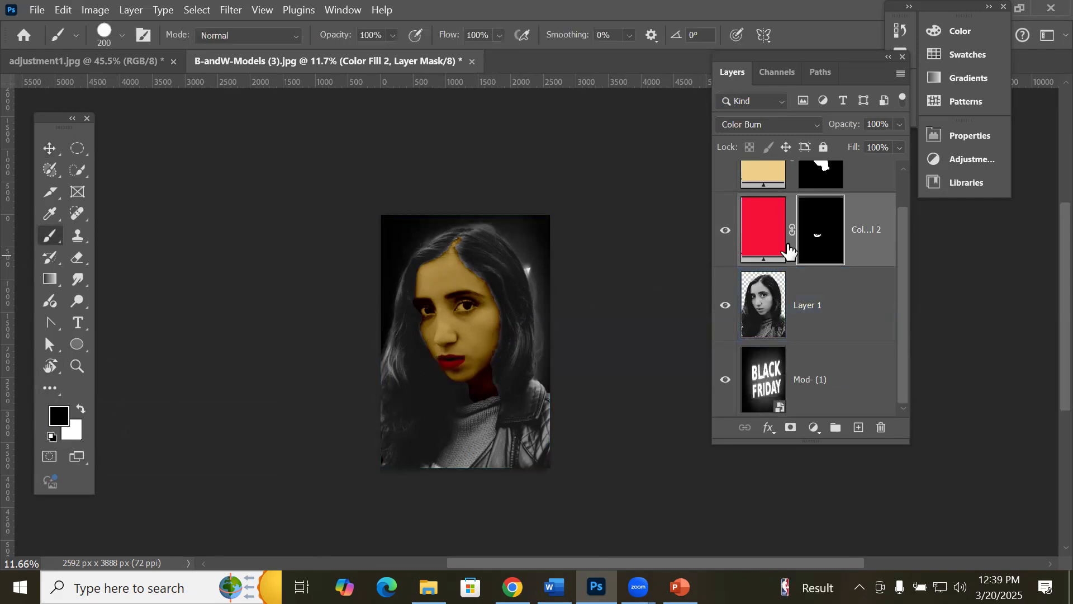
left_click(80, 408)
scroll(572, 362, "down", 1)
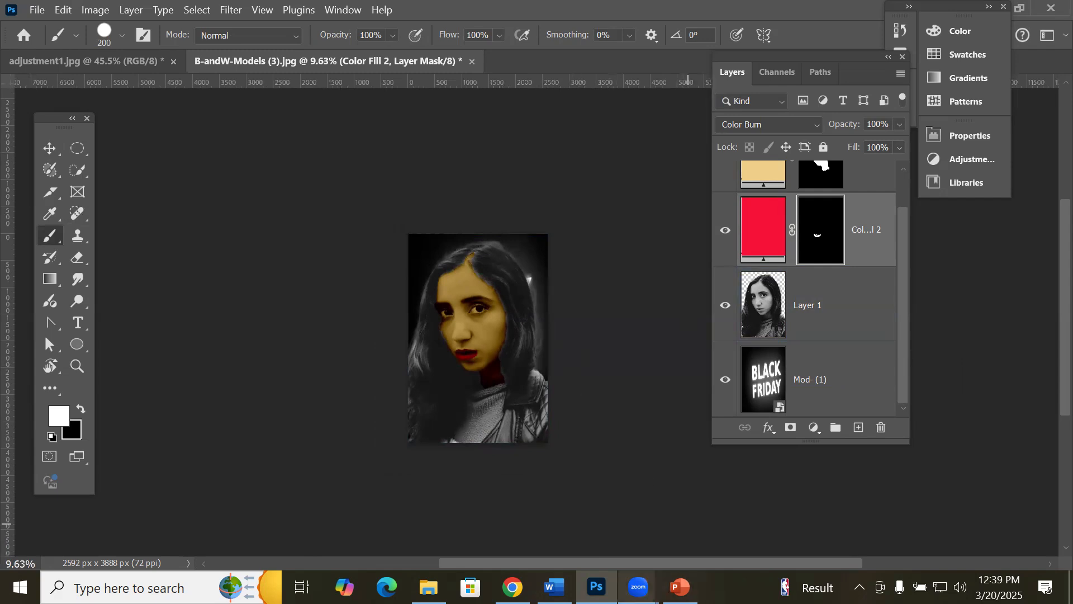
mouse_move(596, 587)
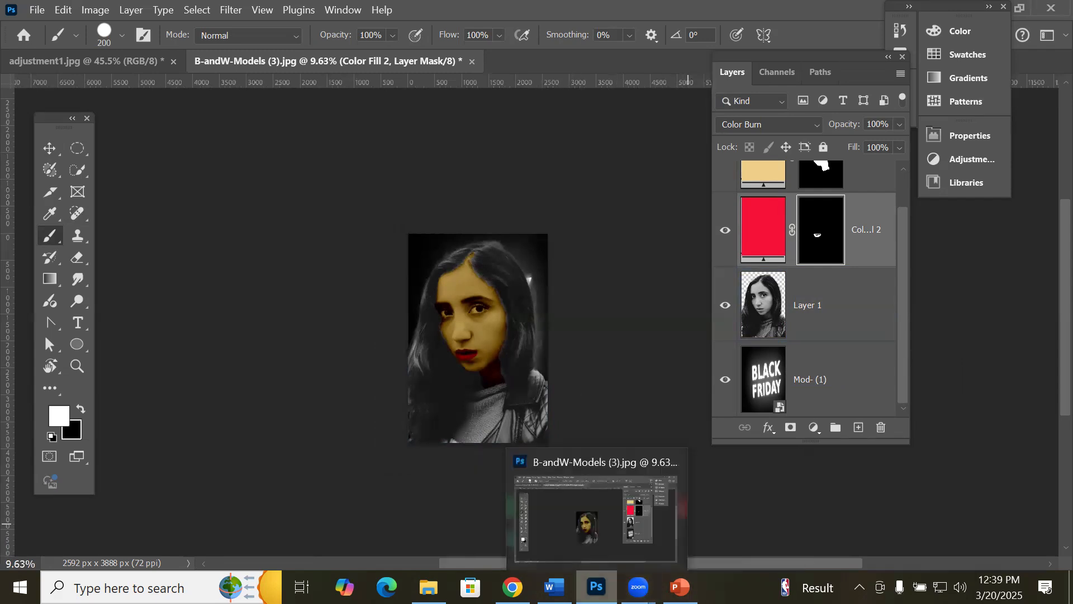
mouse_move(544, 569)
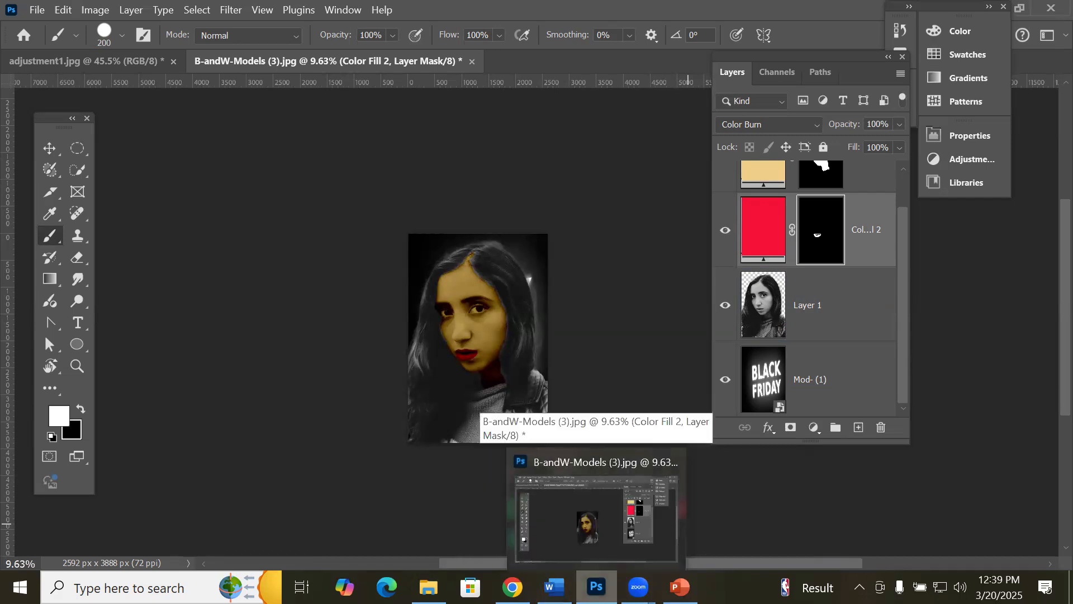
left_click(768, 428)
left_click(767, 428)
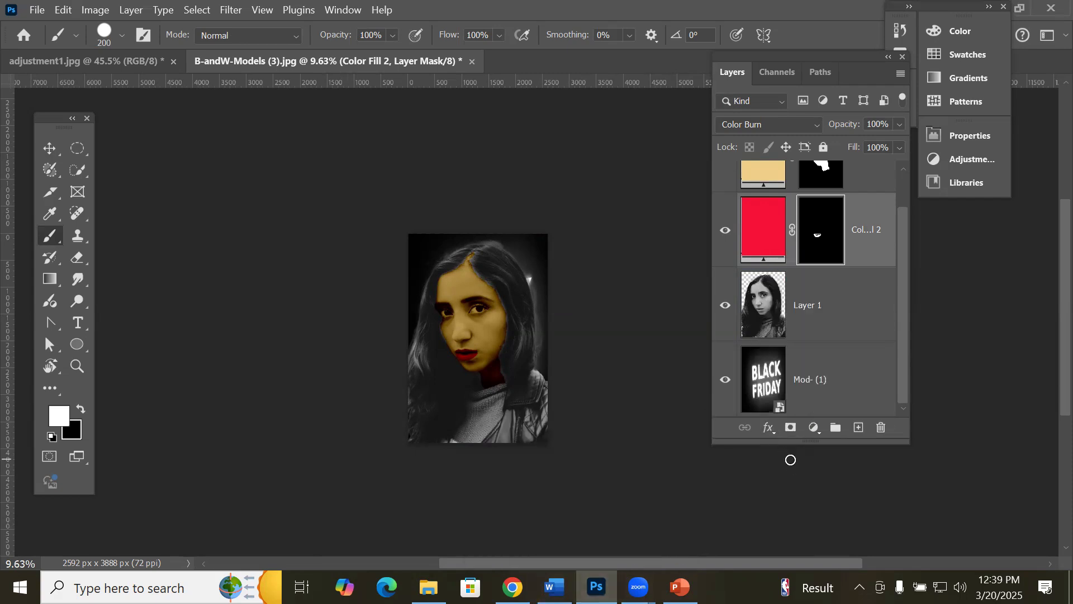
left_click(813, 429)
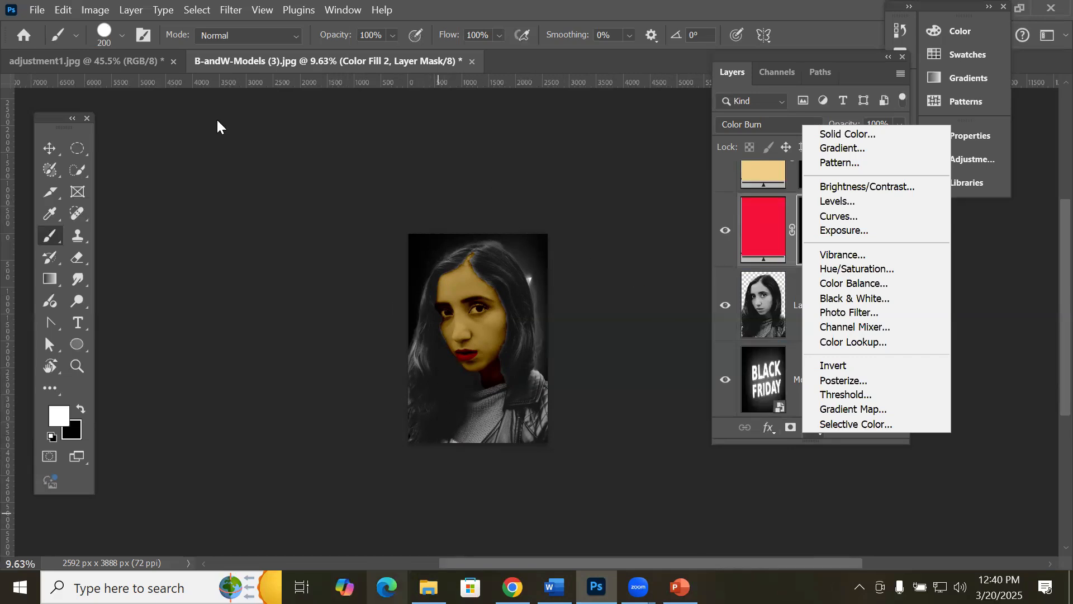
Step: Close the B-andW-Models (3) and adjustment1 documents without saving their changes
left_click(471, 61)
left_click(471, 61)
left_click(534, 236)
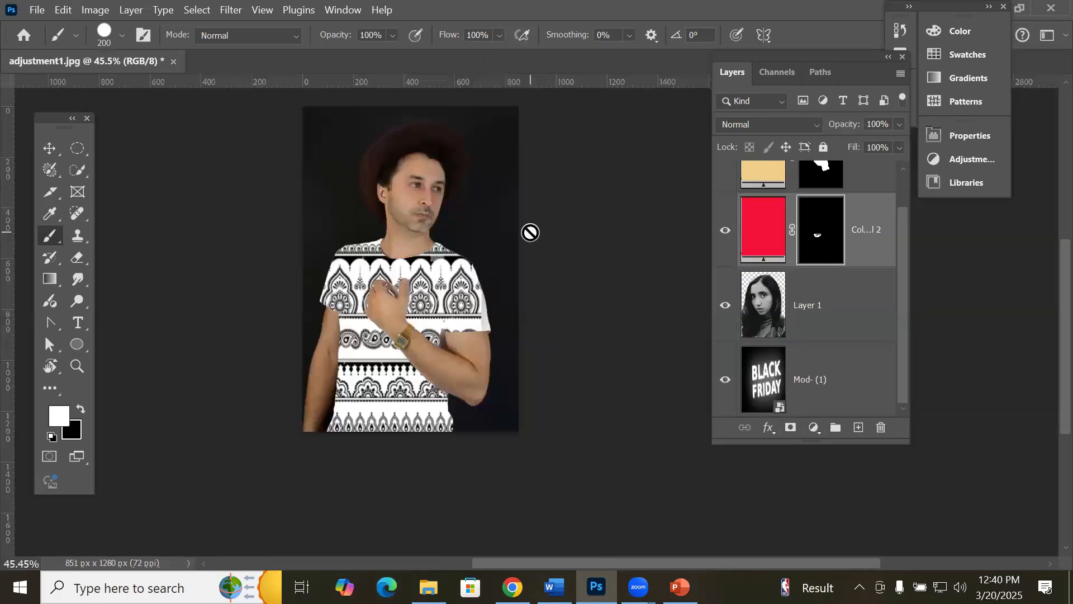
left_click(174, 61)
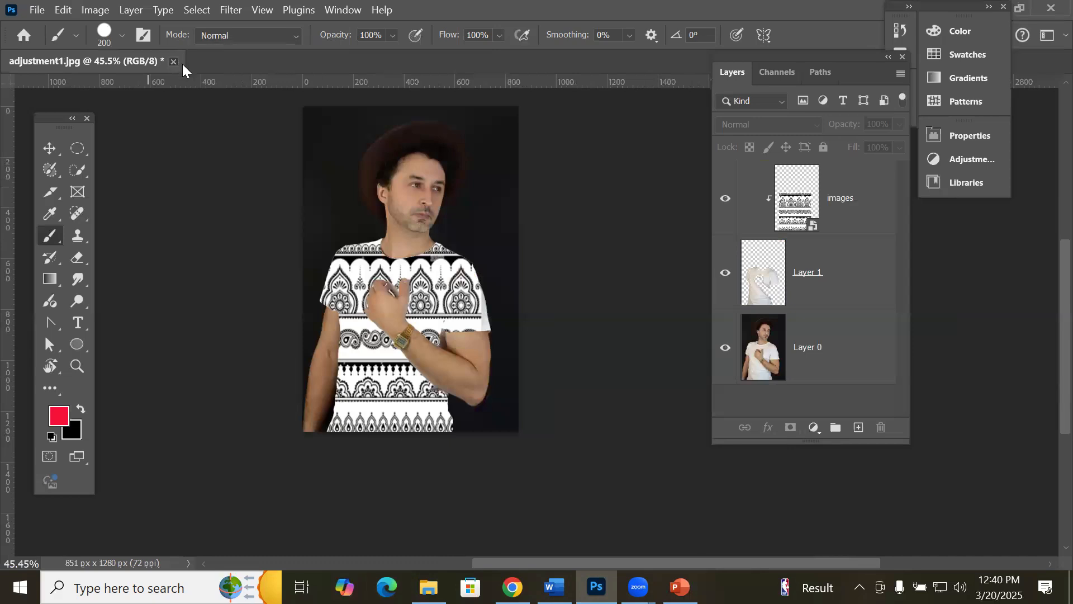
left_click(559, 241)
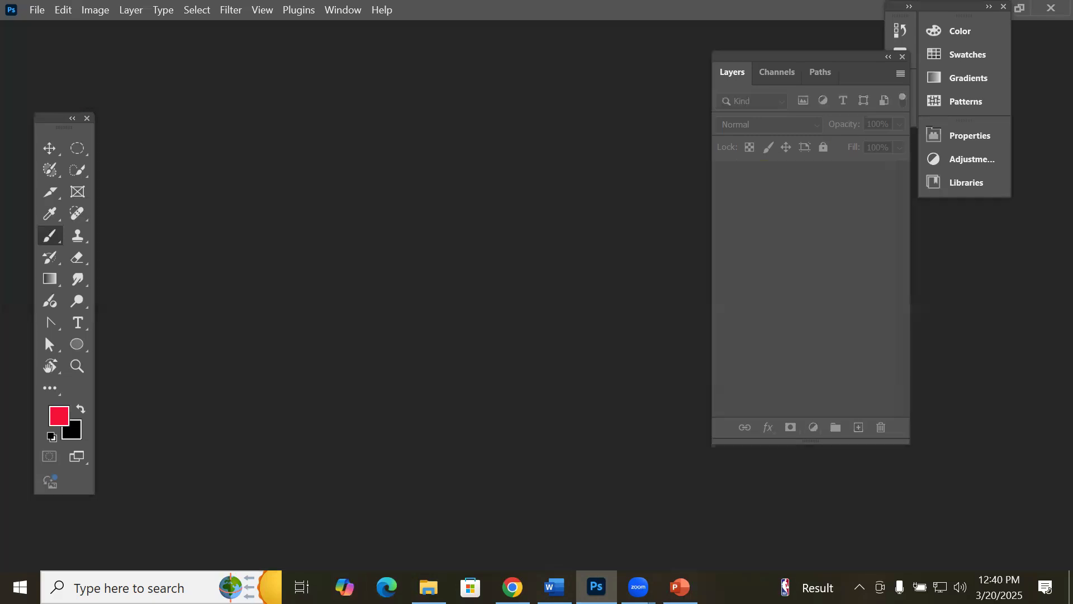
Step: Switch to File Explorer, find the WeddingWramp image in the Models folder and open it as a new Photoshop document
key("alt+Tab")
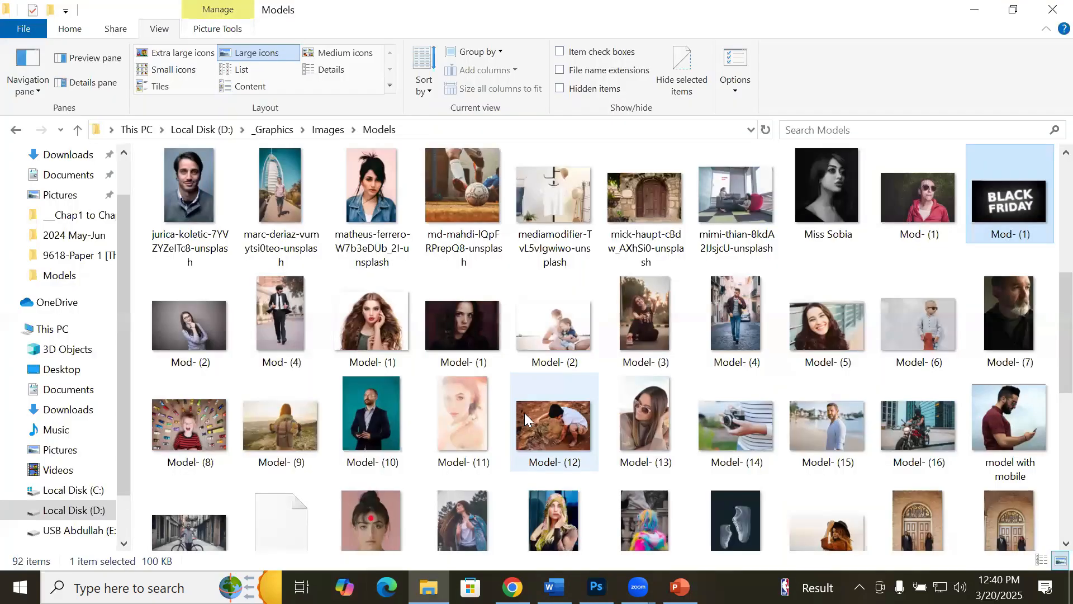
scroll(524, 412, "down", 5)
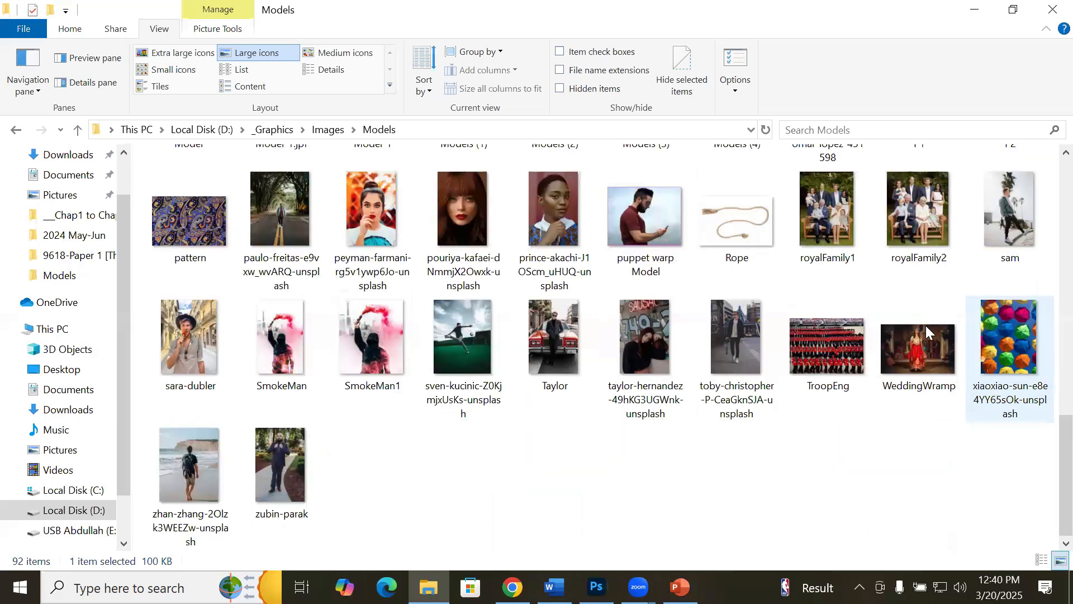
left_click(906, 357)
left_click_drag(905, 357, 352, 60)
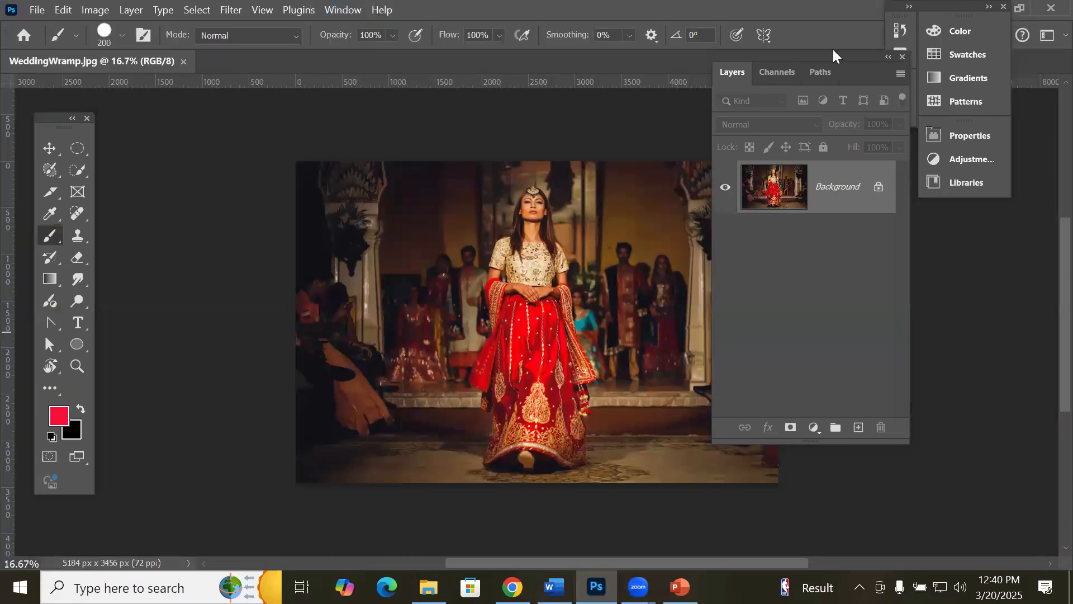
Step: Unlock the Background layer of the WeddingWramp image so it becomes a regular layer
scroll(686, 323, "up", 1)
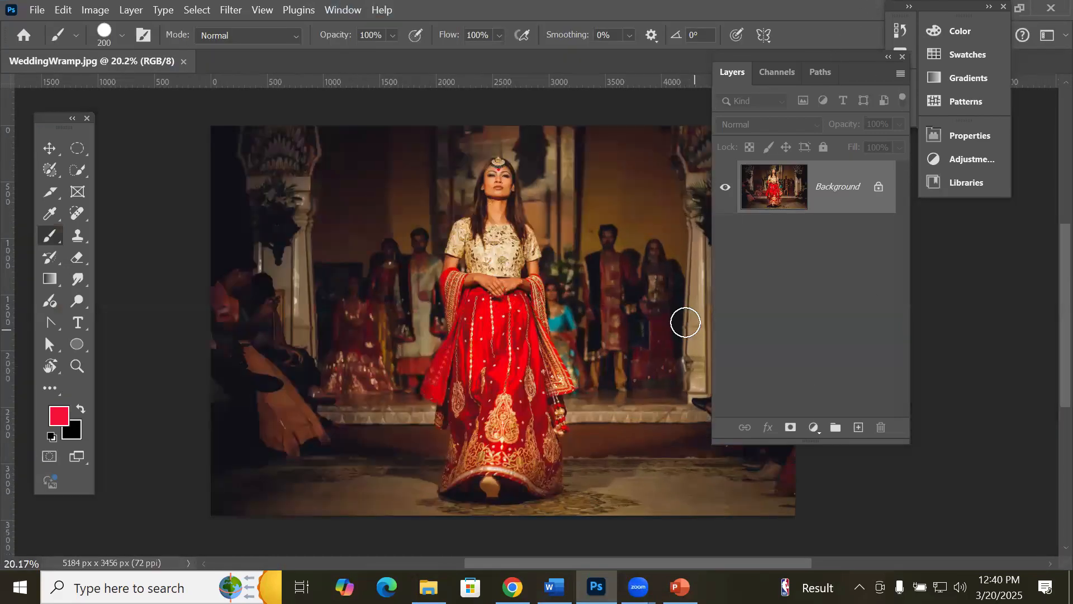
scroll(686, 323, "up", 2)
scroll(684, 320, "up", 1)
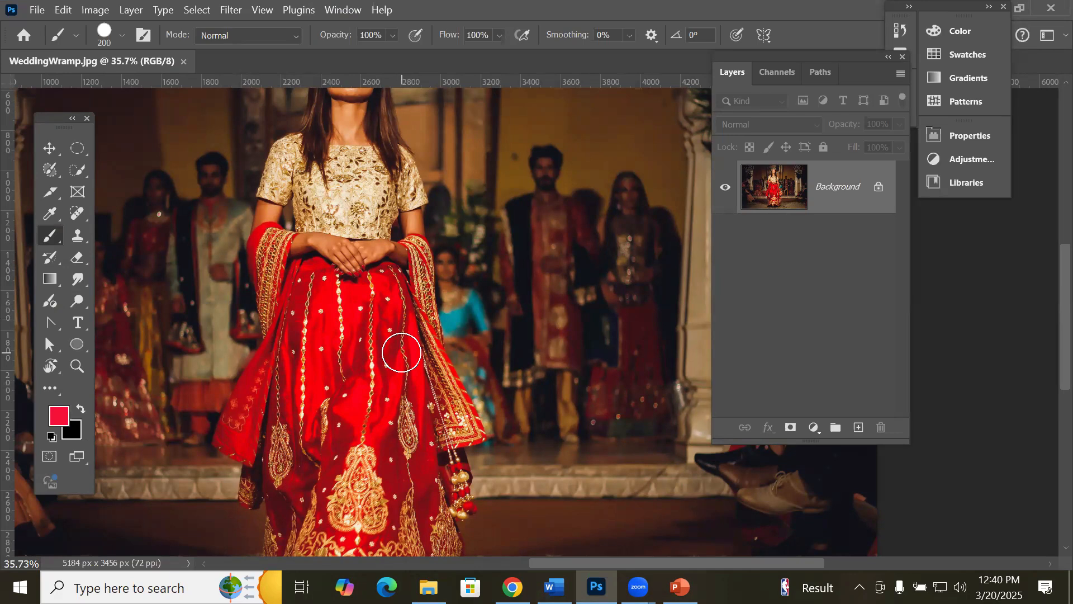
left_click(879, 186)
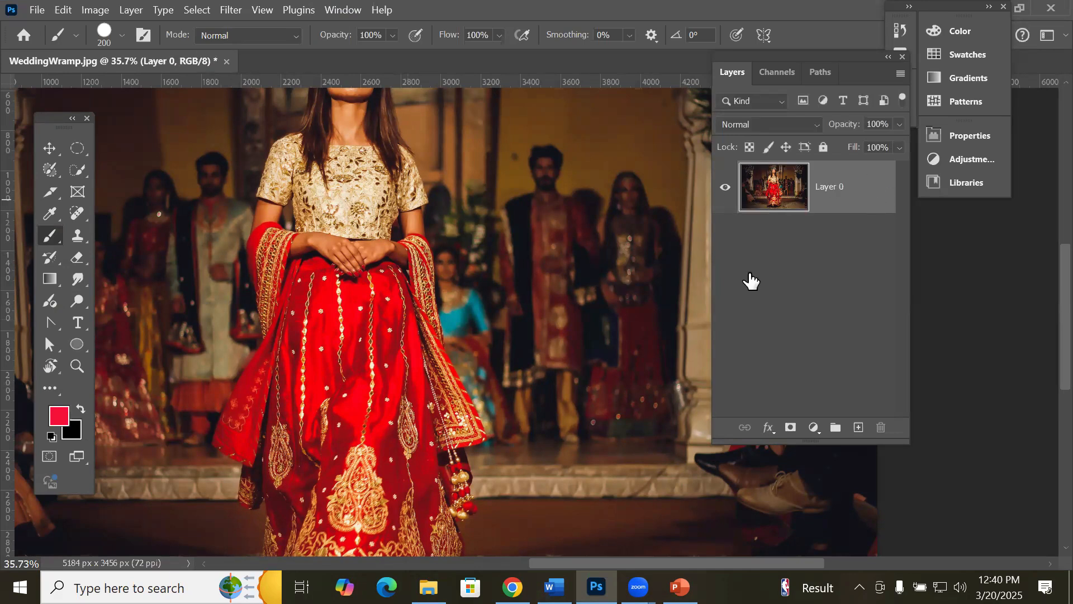
Step: Duplicate Layer 0, hide the copy and select the original layer
scroll(624, 319, "down", 3)
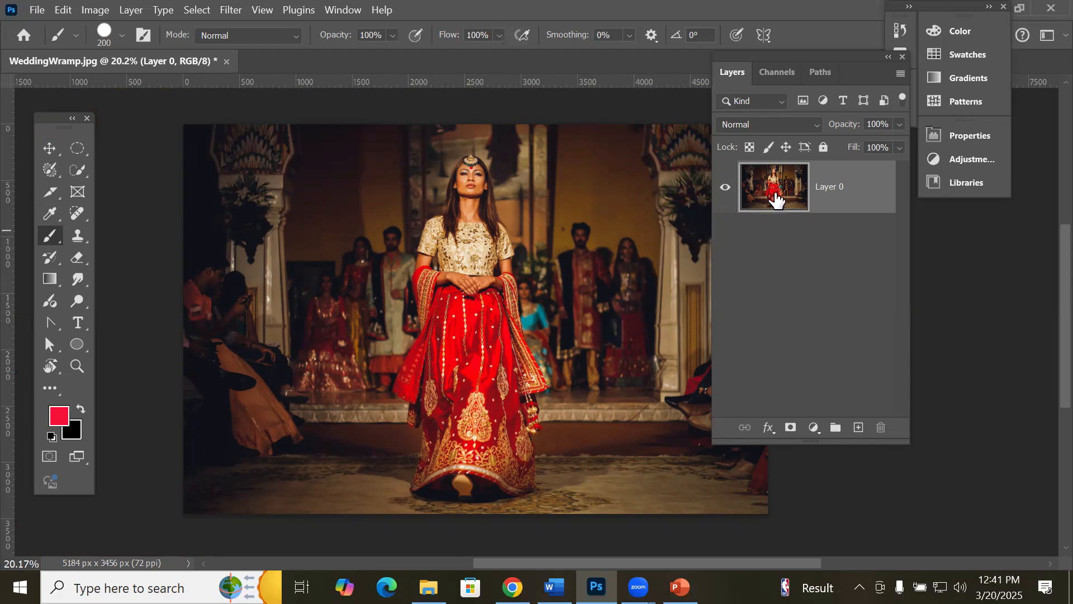
left_click_drag(779, 199, 868, 435)
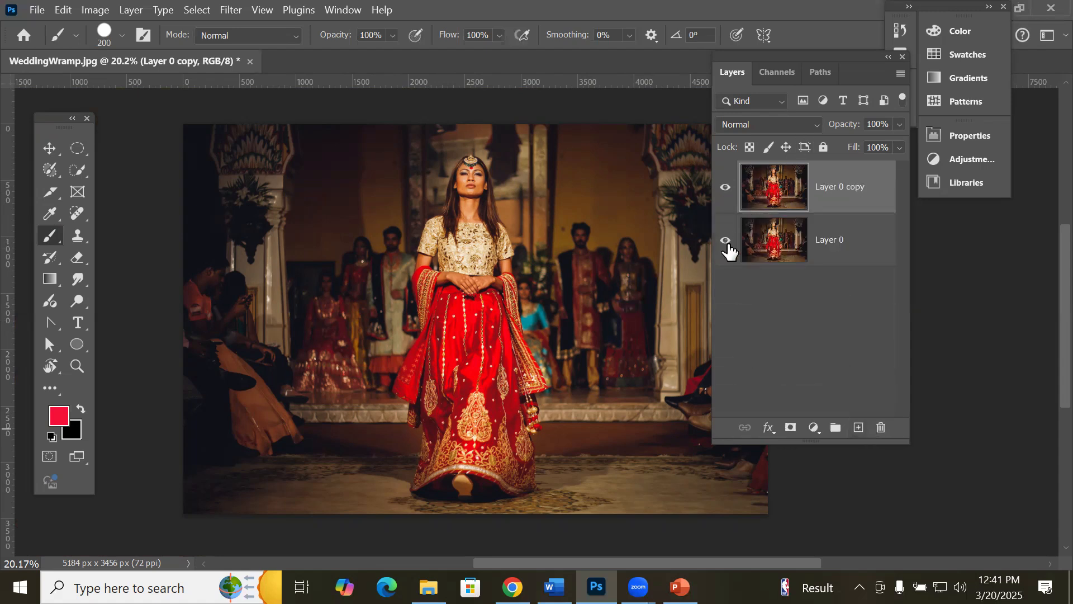
left_click(725, 189)
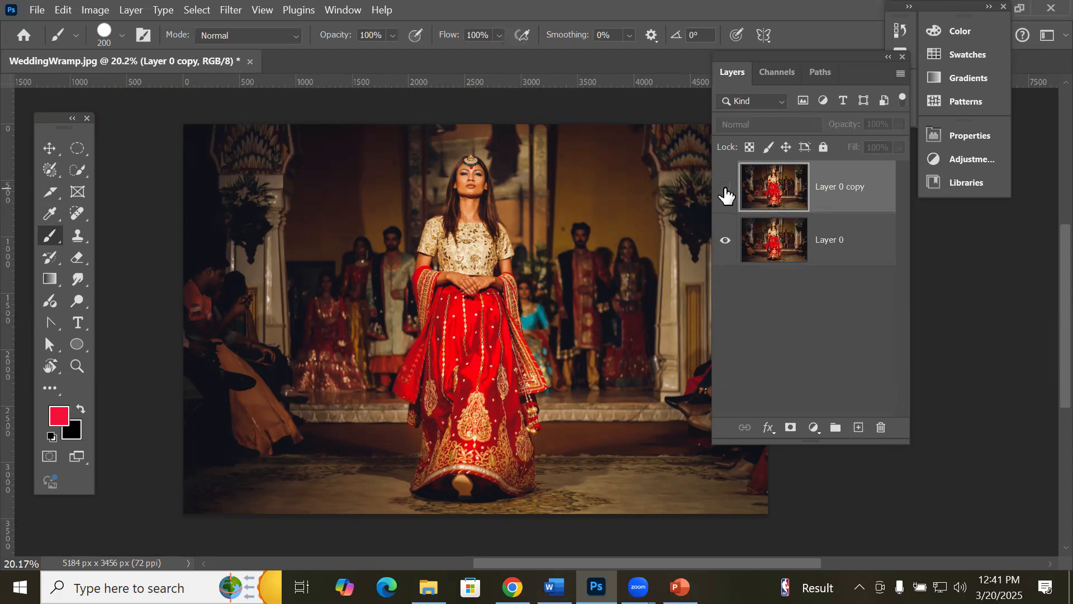
left_click(772, 247)
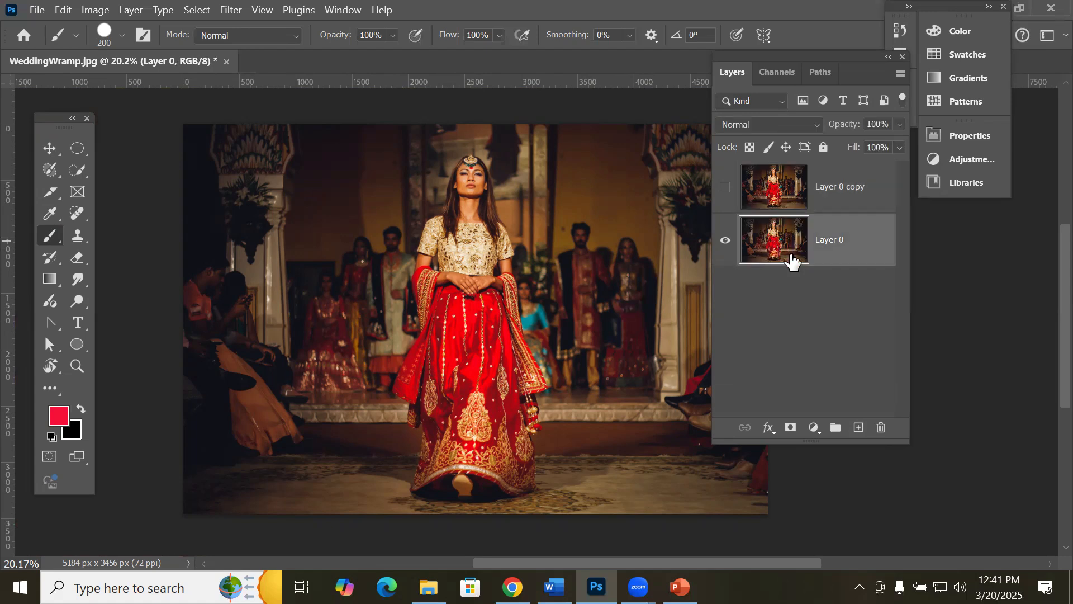
scroll(803, 260, "up", 1)
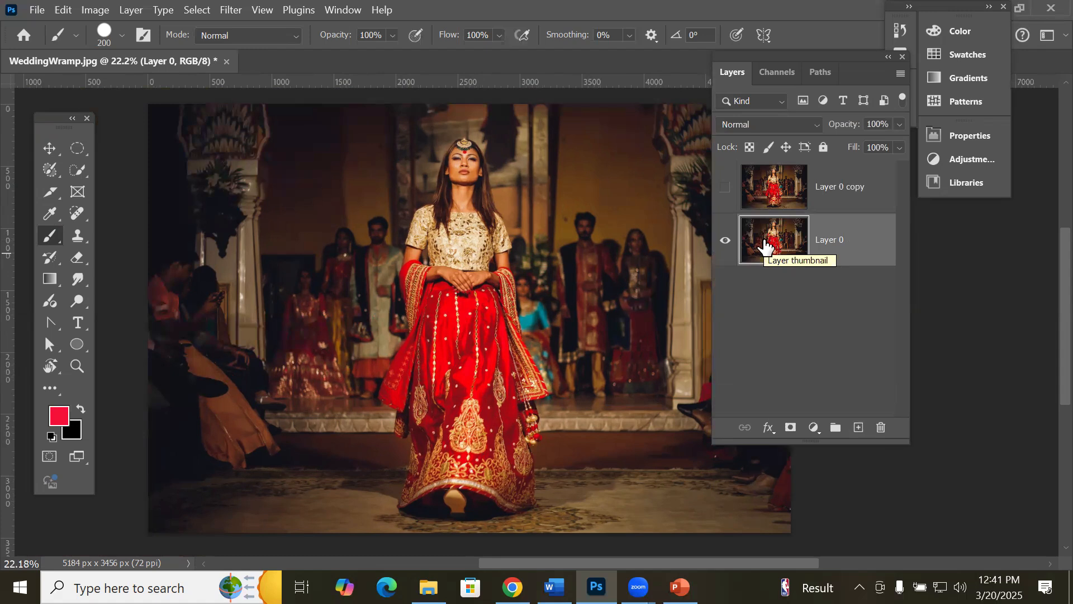
Step: Delete the hidden Layer 0 copy
left_click(780, 184)
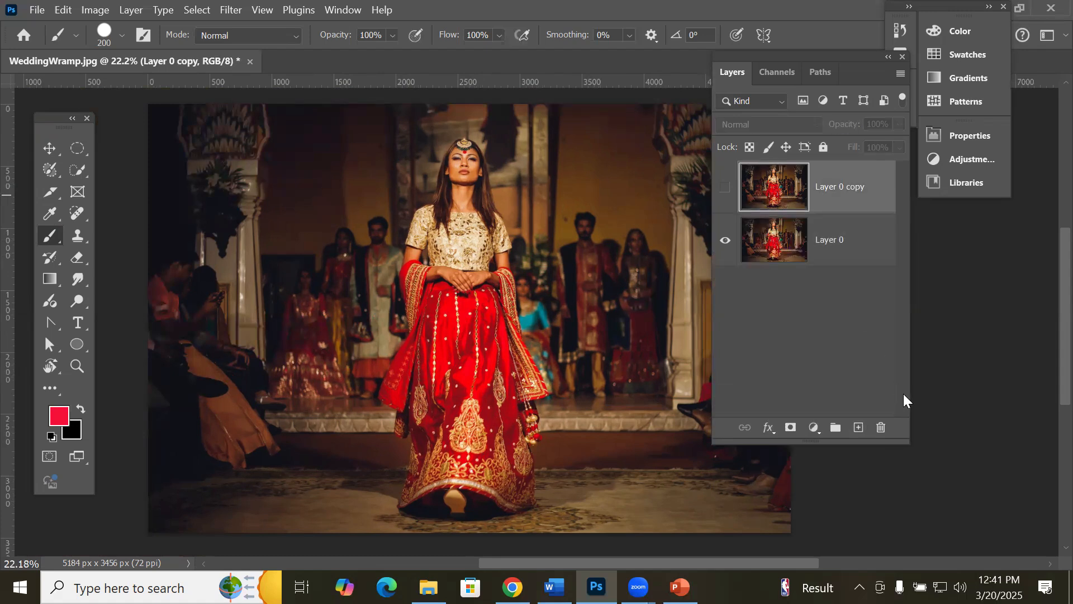
left_click(888, 429)
left_click(465, 233)
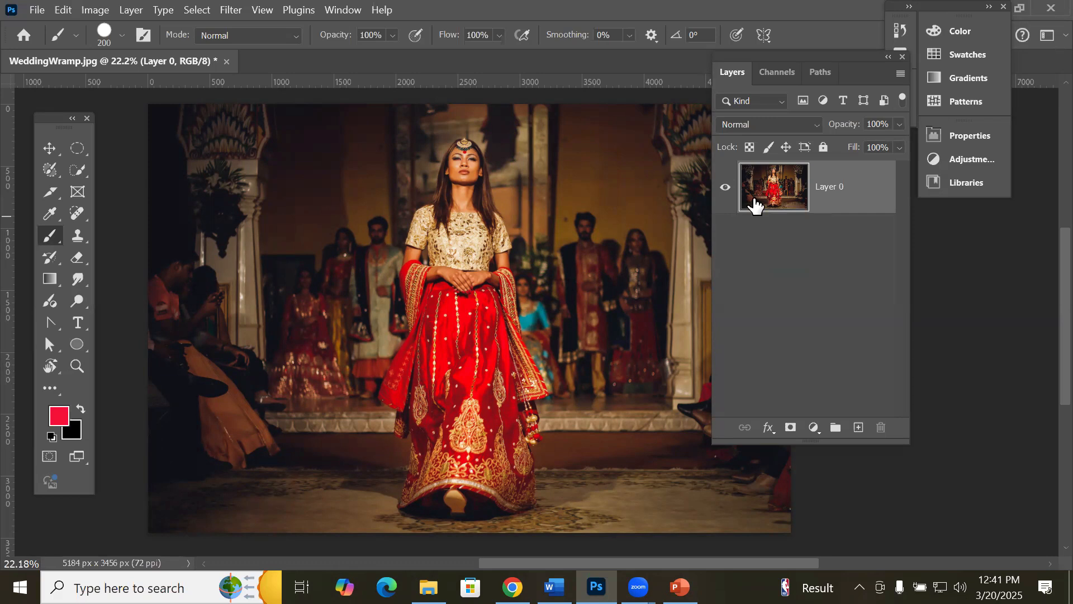
Step: Try a Black & White adjustment layer with the Default preset over the whole wedding photo, and undo it
left_click(817, 429)
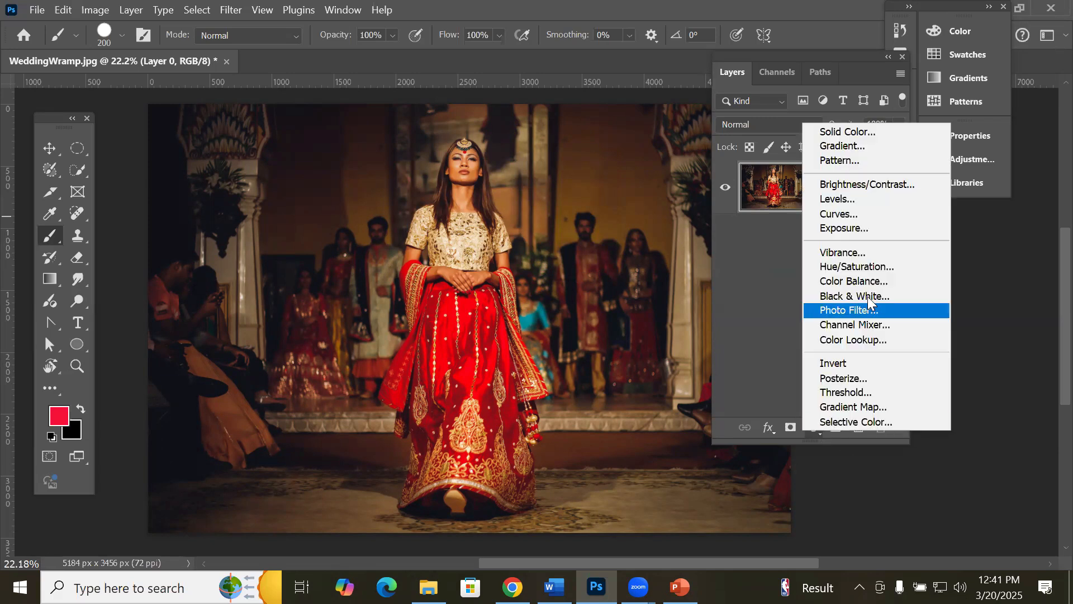
left_click(914, 296)
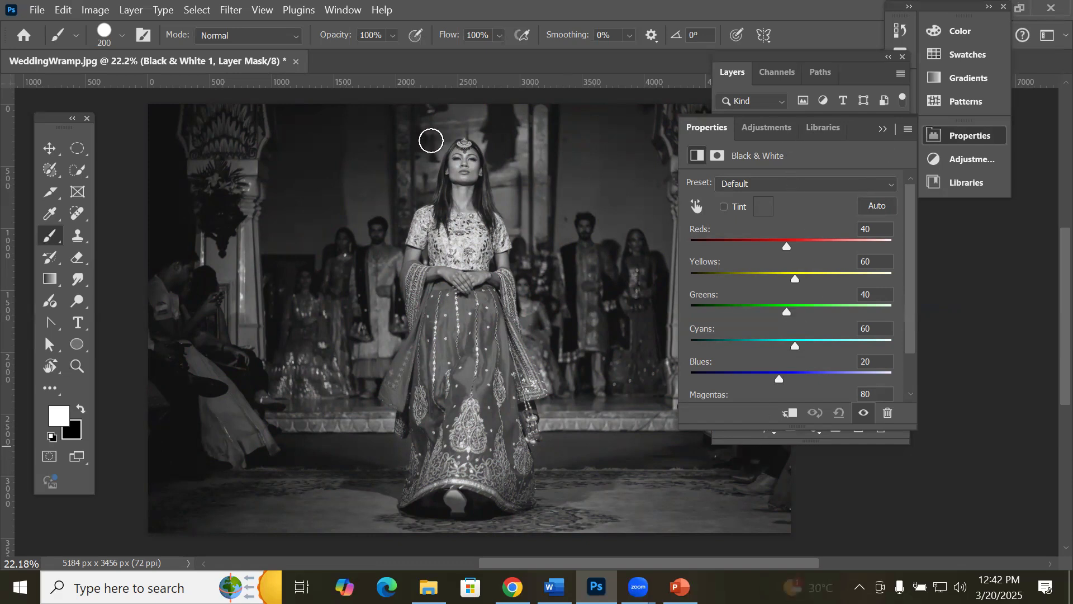
scroll(333, 283, "down", 5)
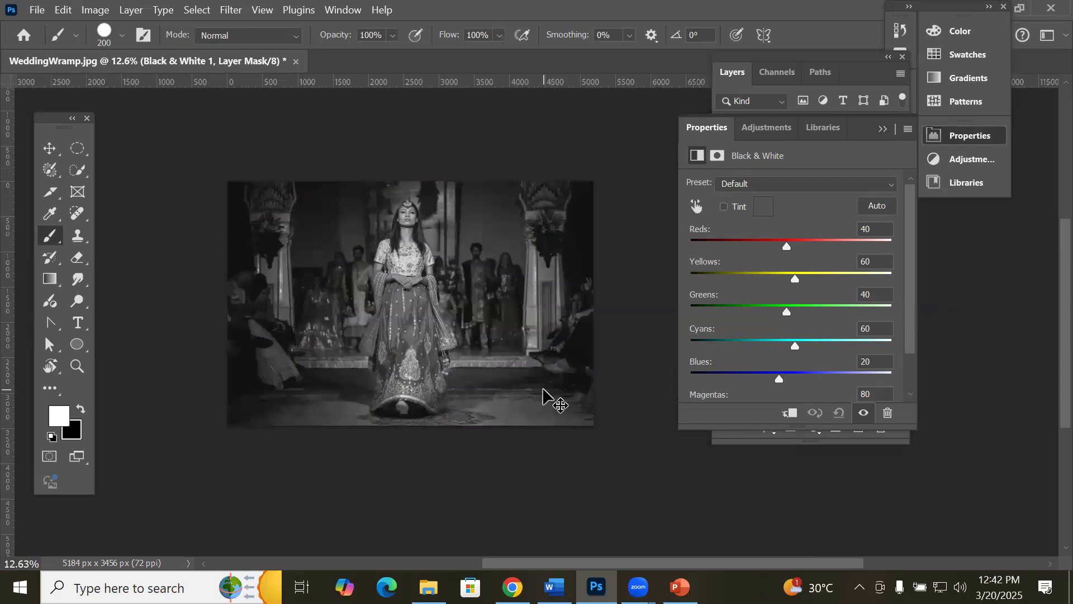
key("ctrl+z")
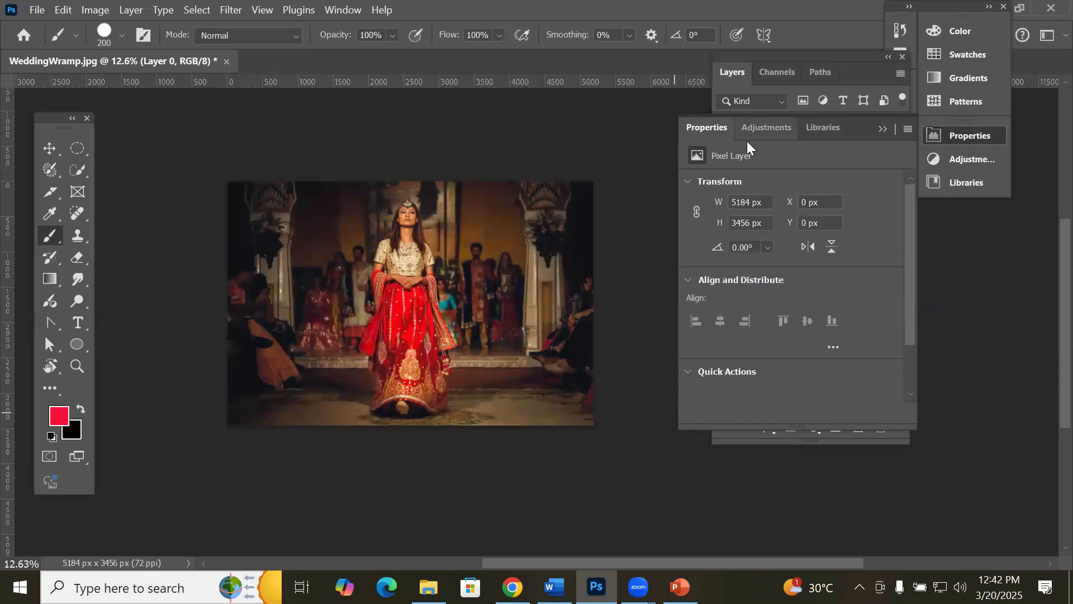
left_click(737, 72)
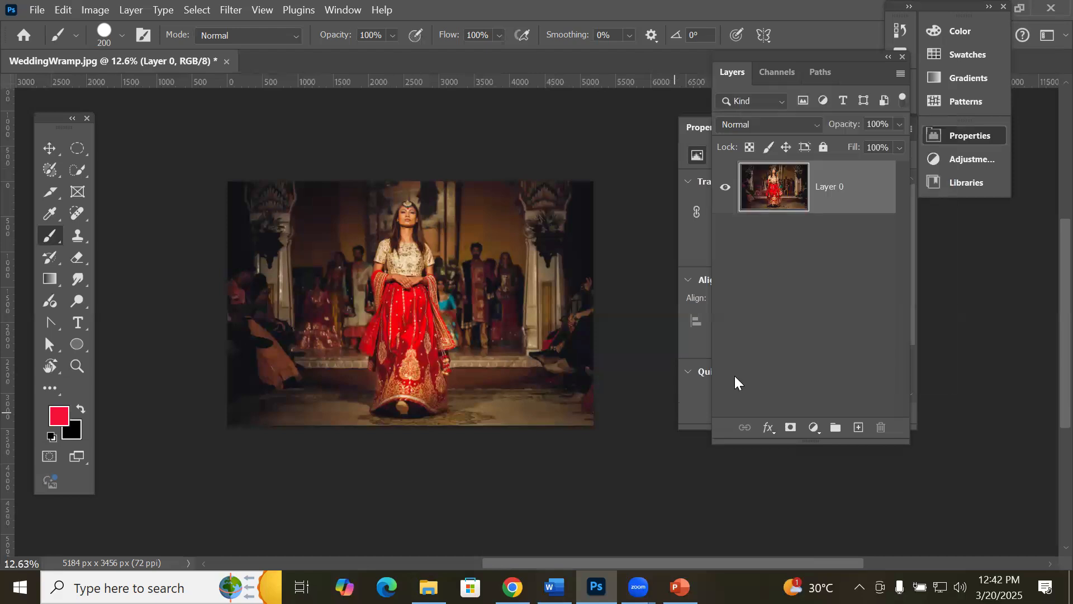
Step: Trace a Pen tool path from the woman's shoulder down her sleeve and shawl edge to the hanging tassels
scroll(425, 328, "up", 3)
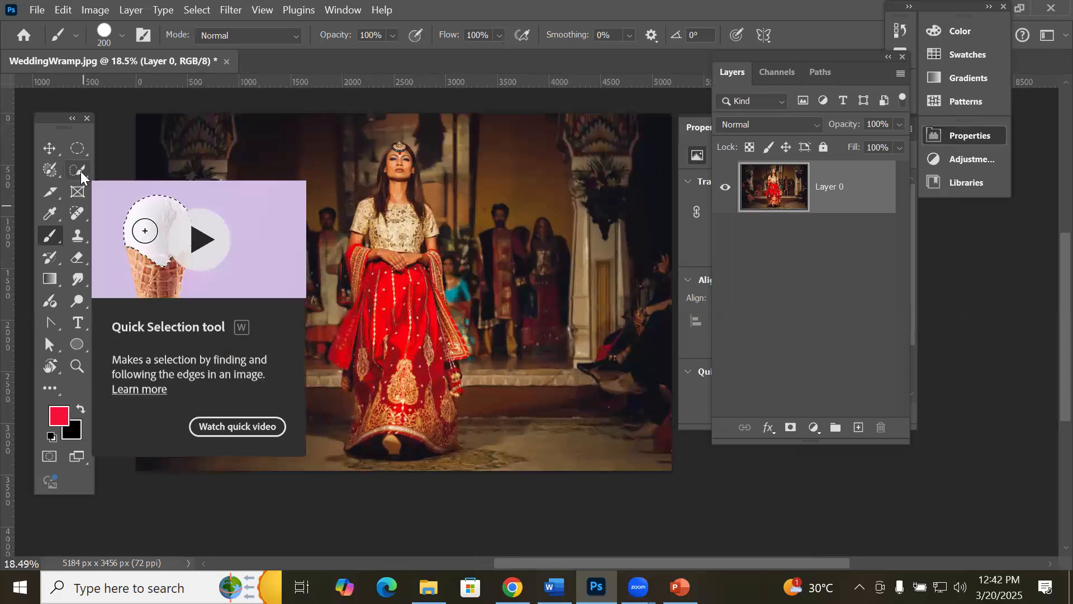
left_click(54, 330)
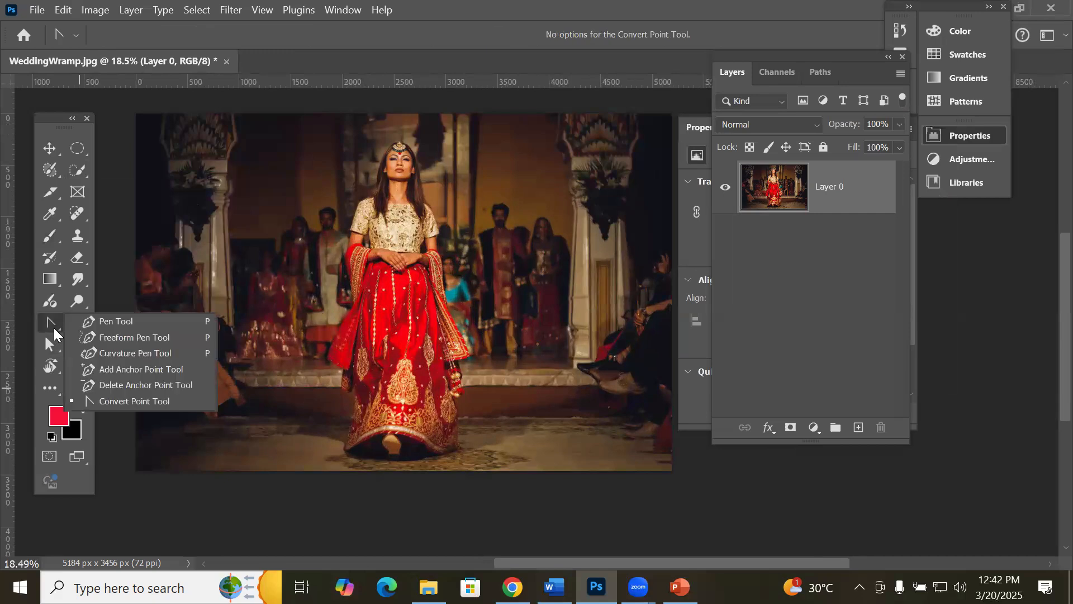
left_click(125, 321)
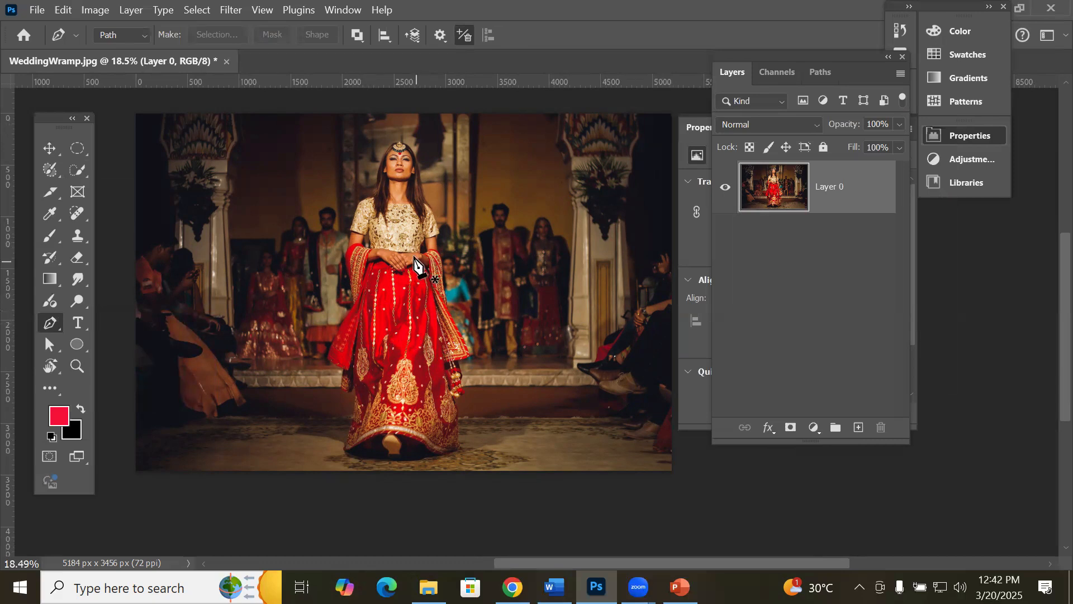
scroll(426, 263, "up", 2)
scroll(434, 296, "up", 1)
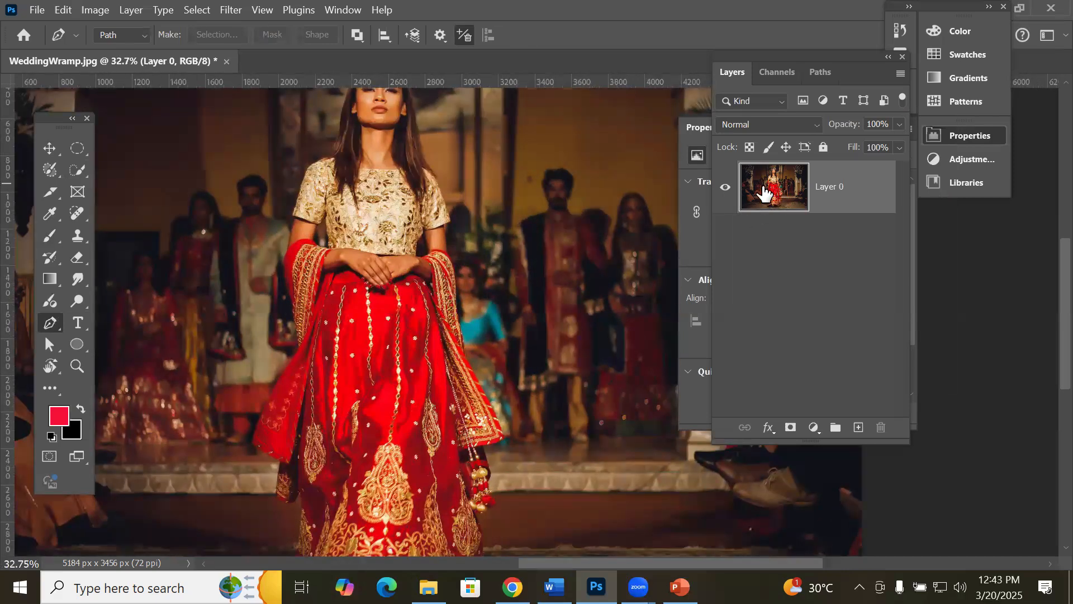
left_click_drag(424, 168, 458, 323)
left_click(466, 350)
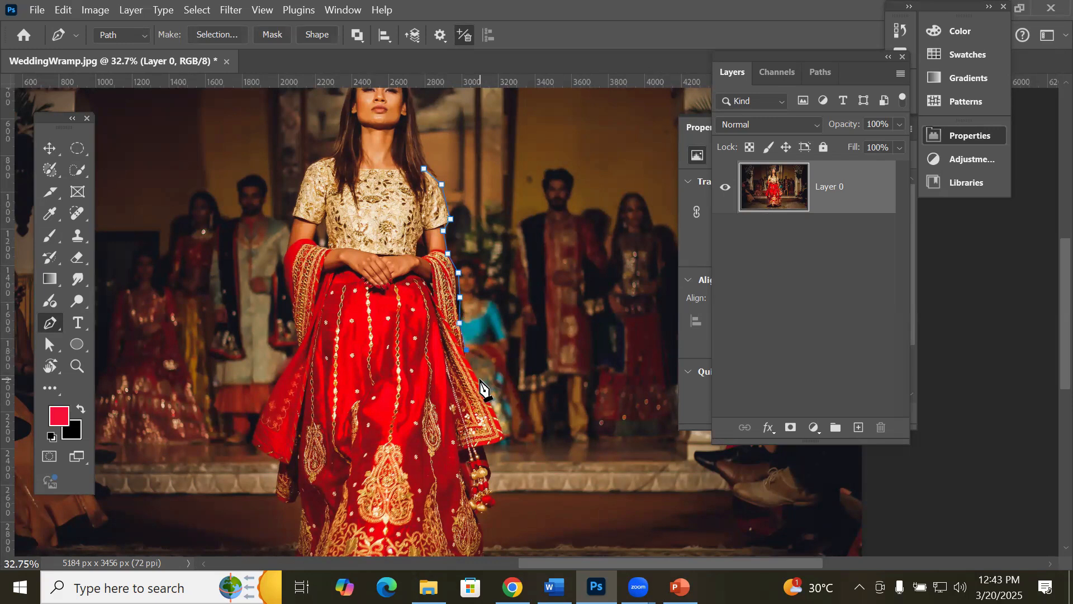
left_click(480, 379)
left_click(500, 416)
left_click(506, 437)
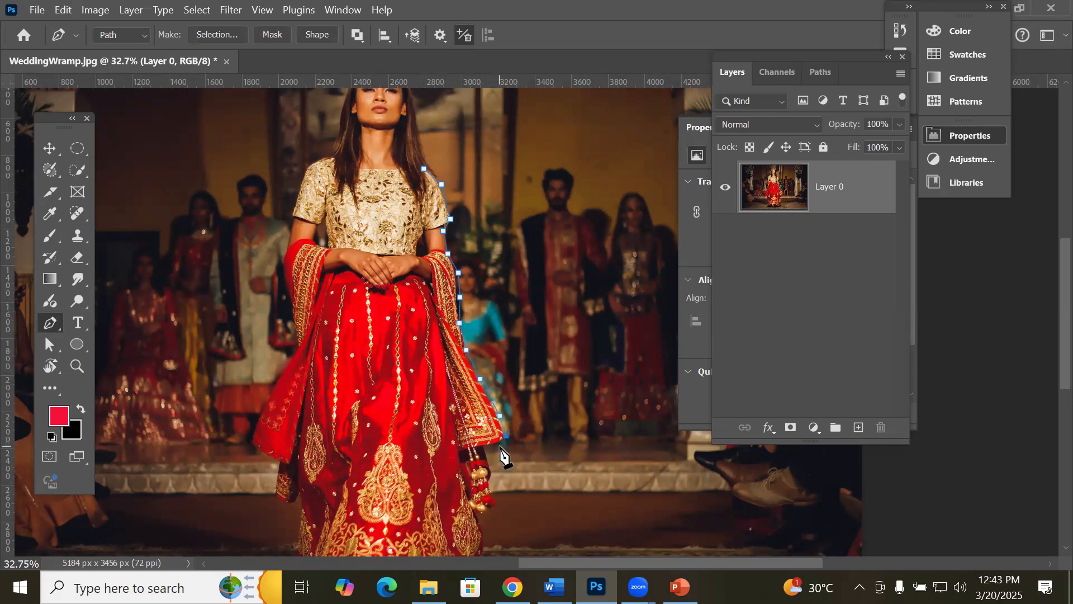
left_click(482, 447)
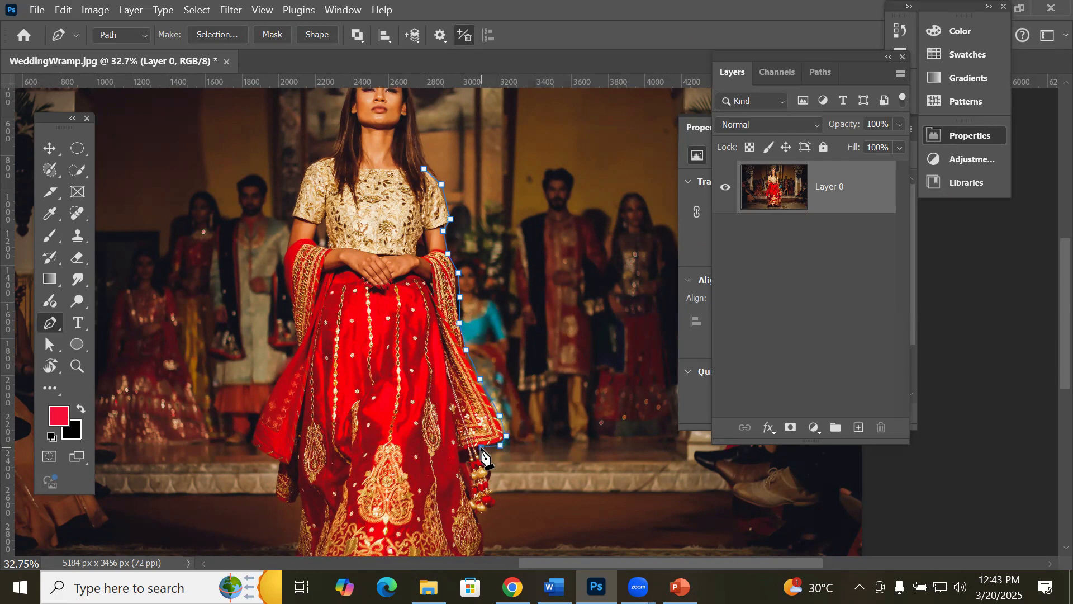
left_click(488, 467)
left_click(493, 489)
Step: Try converting the open path into a new selection with a 5-pixel feather radius, and deselect it
left_click(140, 34)
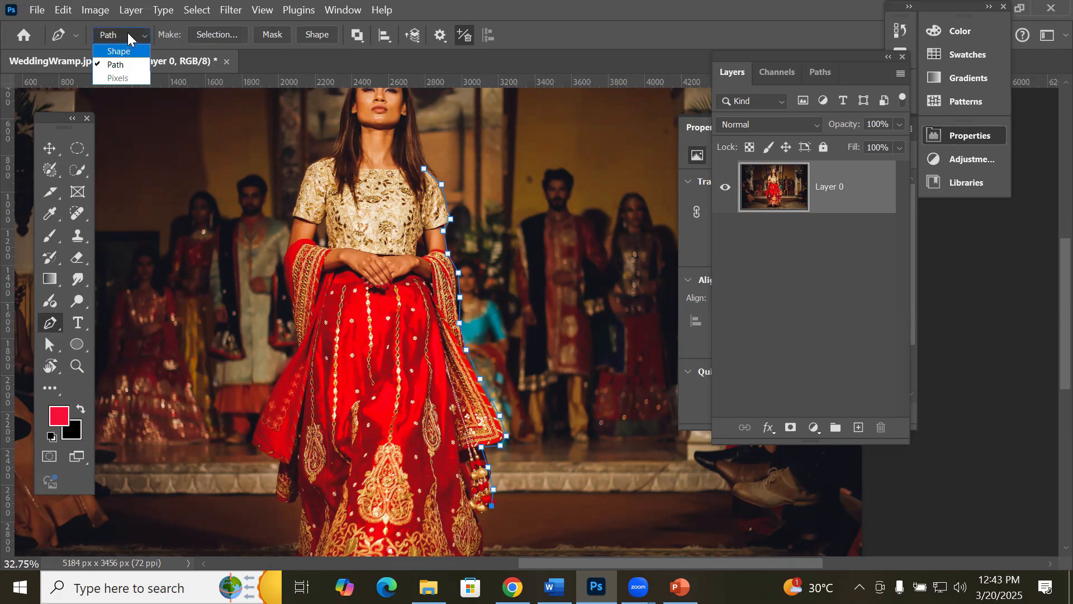
left_click(127, 33)
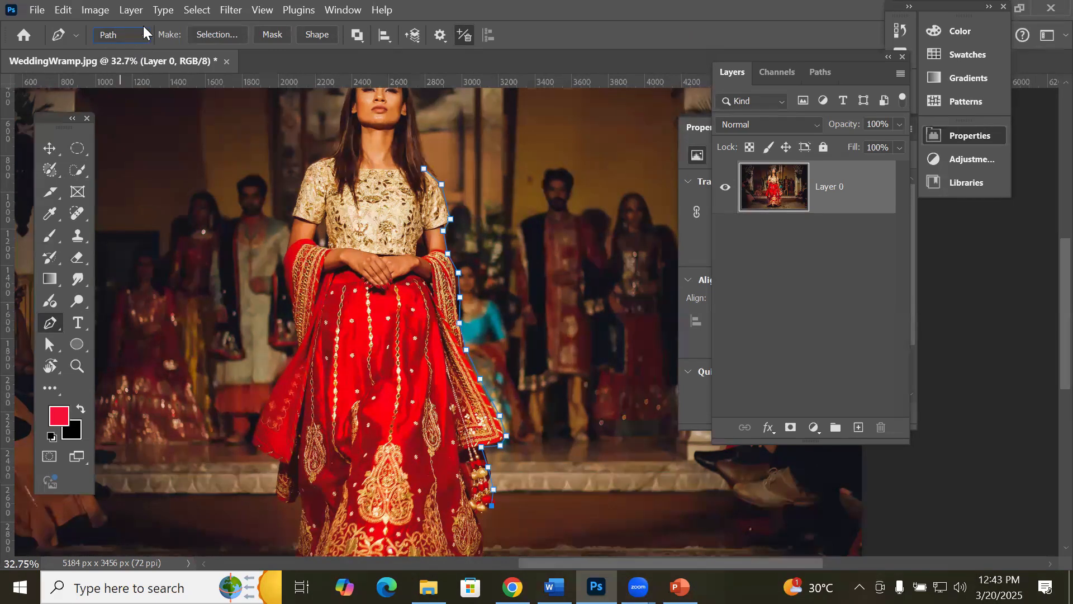
left_click(223, 36)
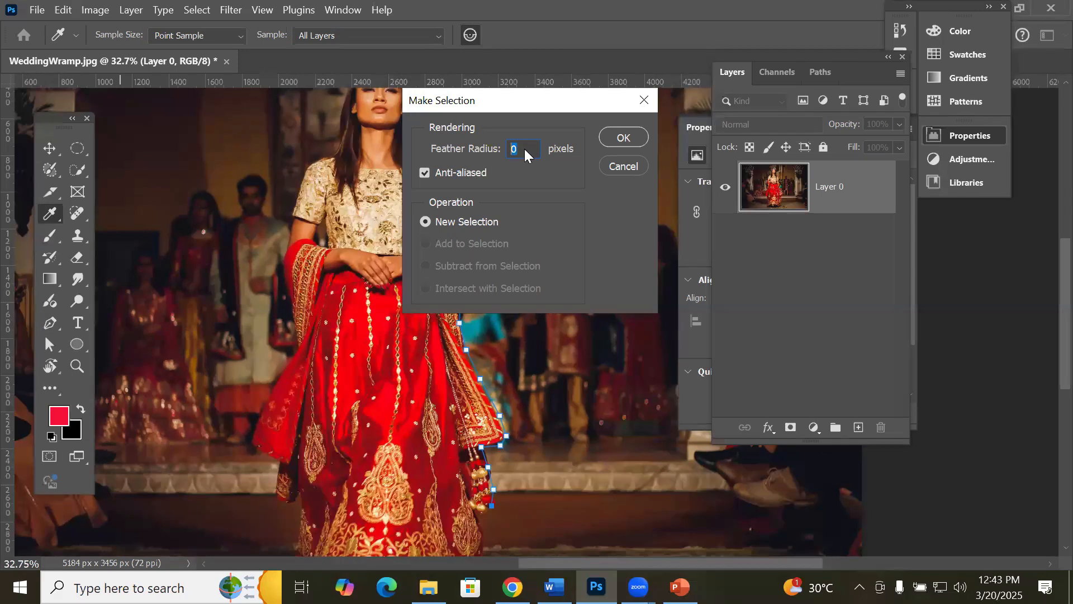
type("5")
left_click(624, 137)
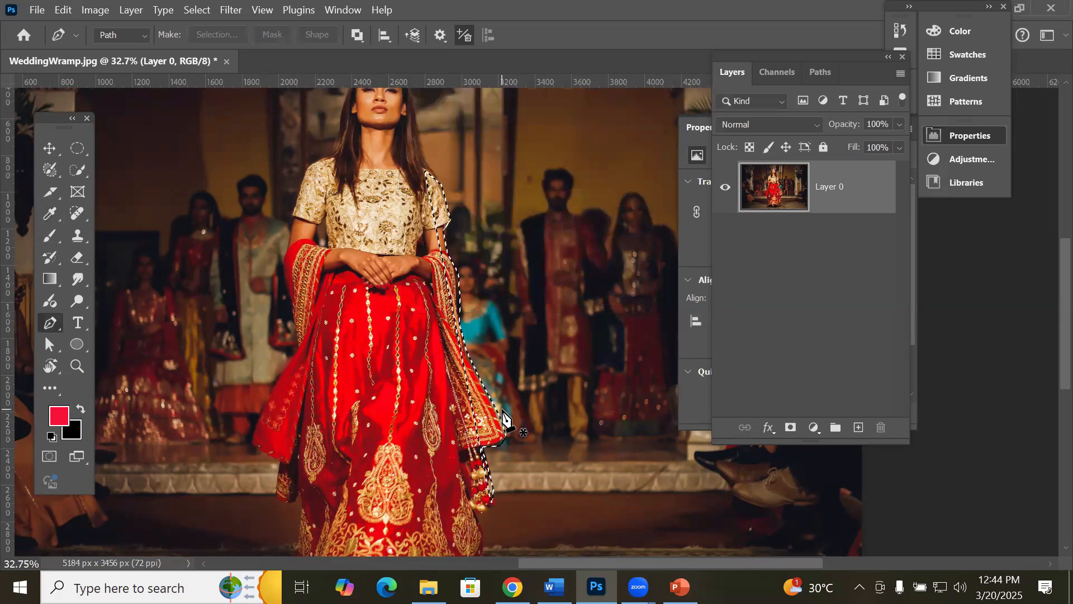
key("ctrl+d")
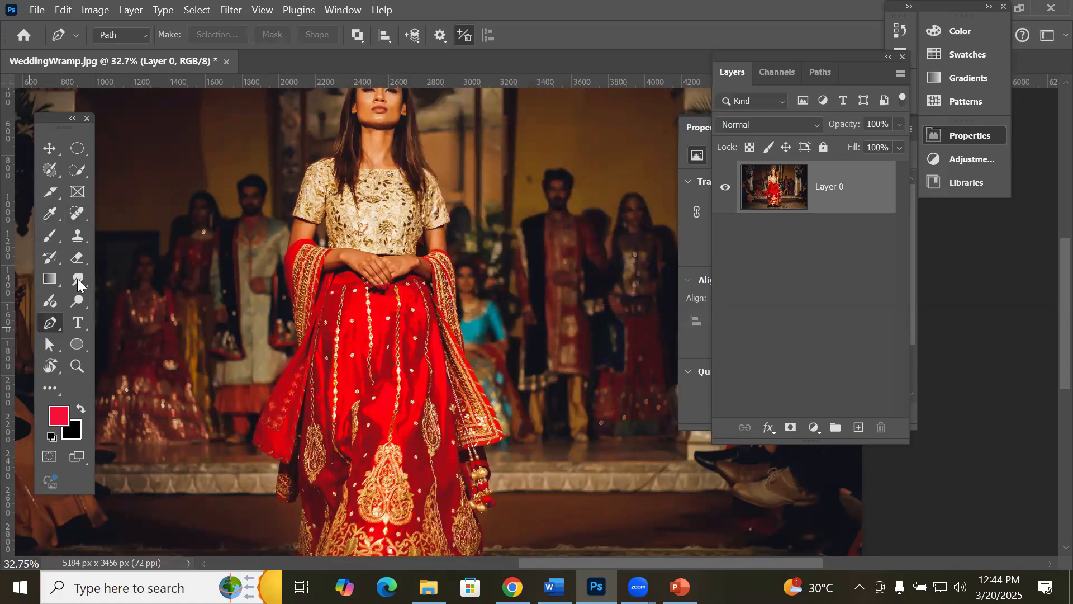
Step: Start a new Pen tool path in Path mode at the shoulder beside the hair and follow the sleeve and arm down the shawl's outer edge
left_click(76, 172)
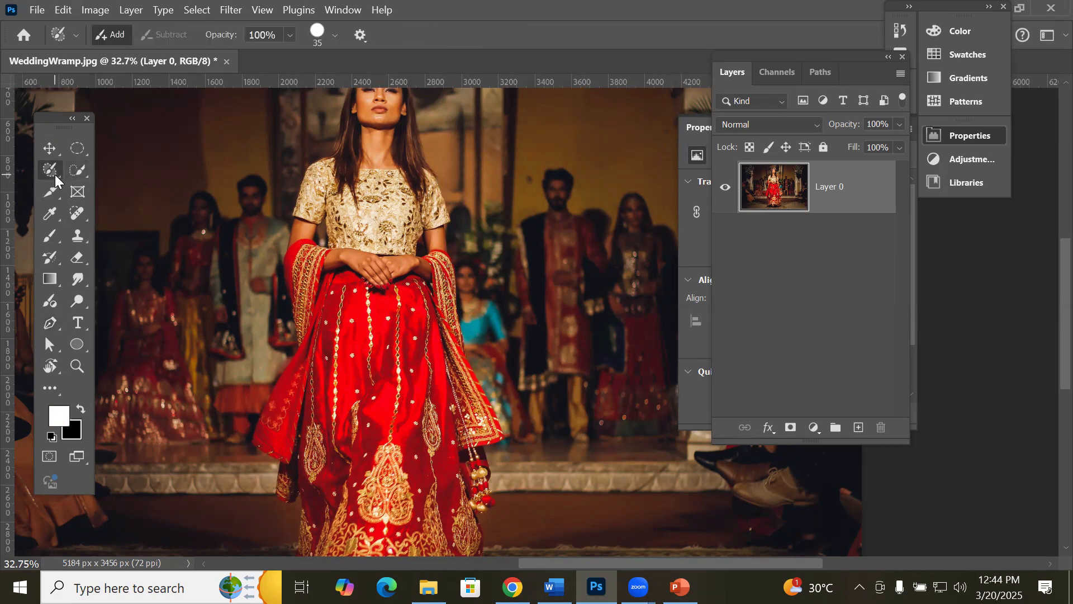
left_click(79, 152)
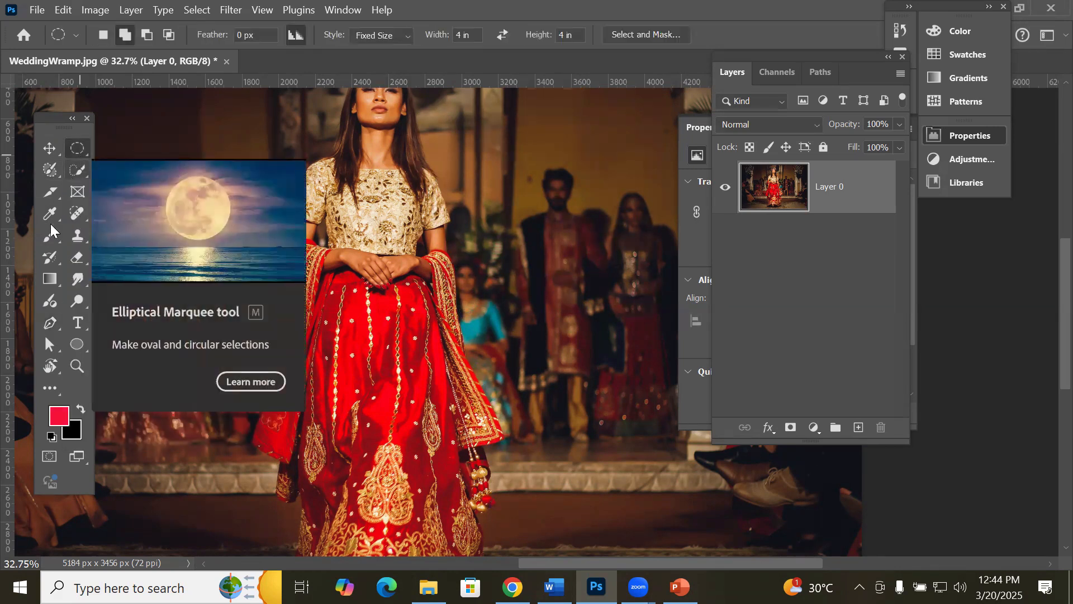
left_click(48, 327)
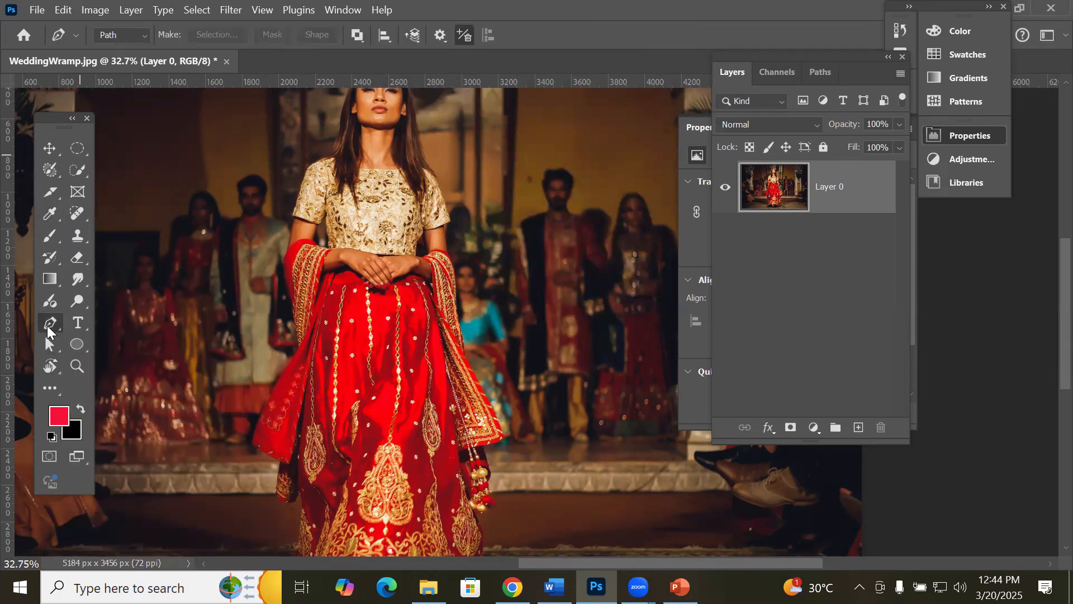
left_click(143, 38)
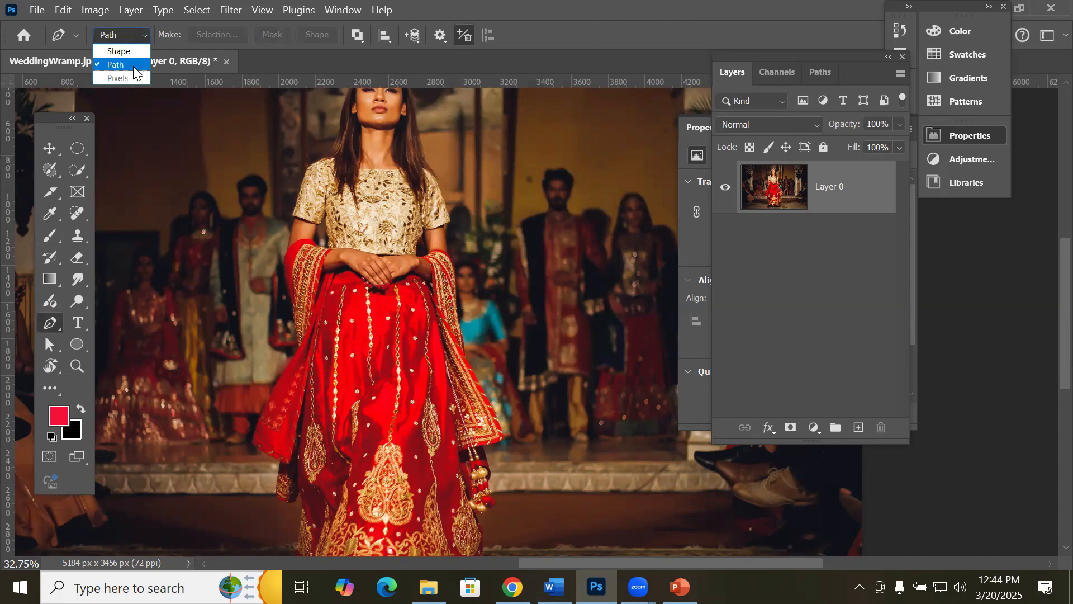
left_click(132, 66)
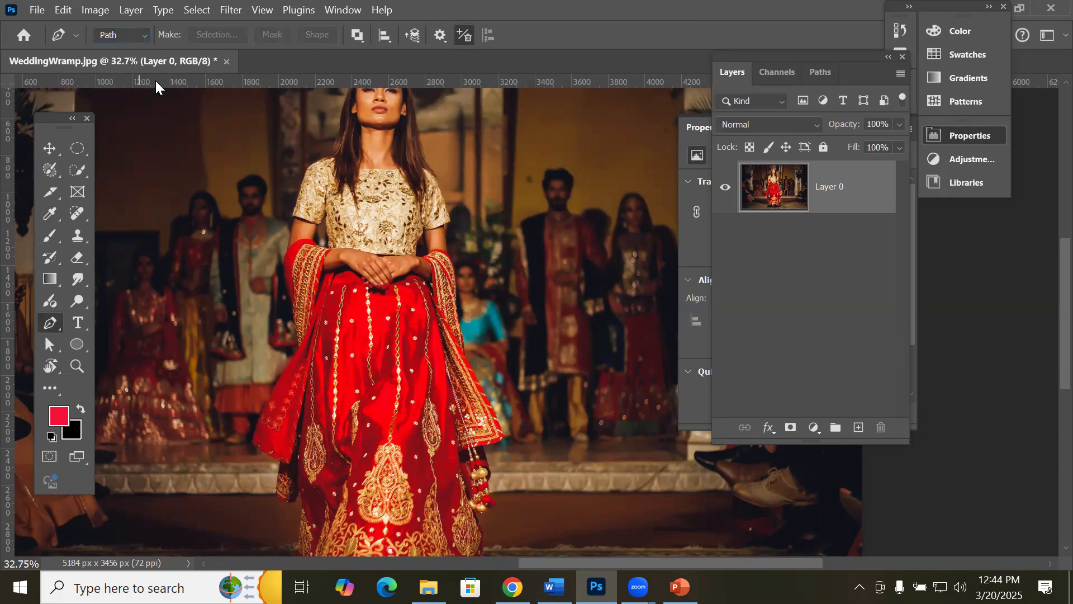
left_click(425, 167)
left_click(444, 195)
left_click(451, 219)
left_click(442, 227)
left_click(447, 248)
left_click(458, 275)
left_click(458, 314)
left_click(464, 354)
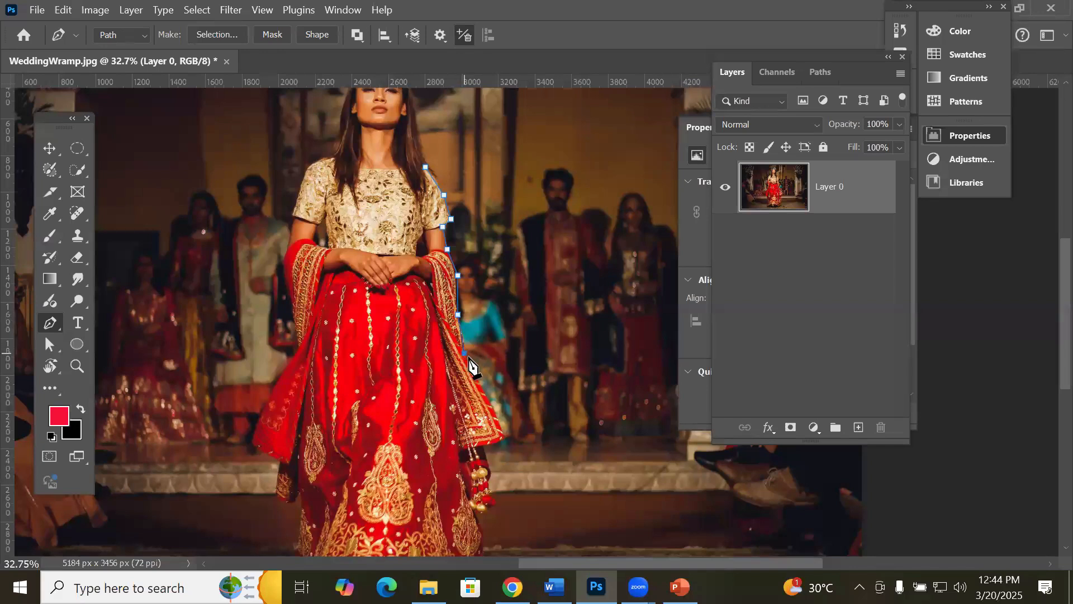
Step: Extend the path along the flared lower part of the shawl, around its corner and down the outer side of the tassels
left_click(486, 392)
left_click(504, 425)
left_click(503, 439)
left_click(487, 447)
left_click(479, 449)
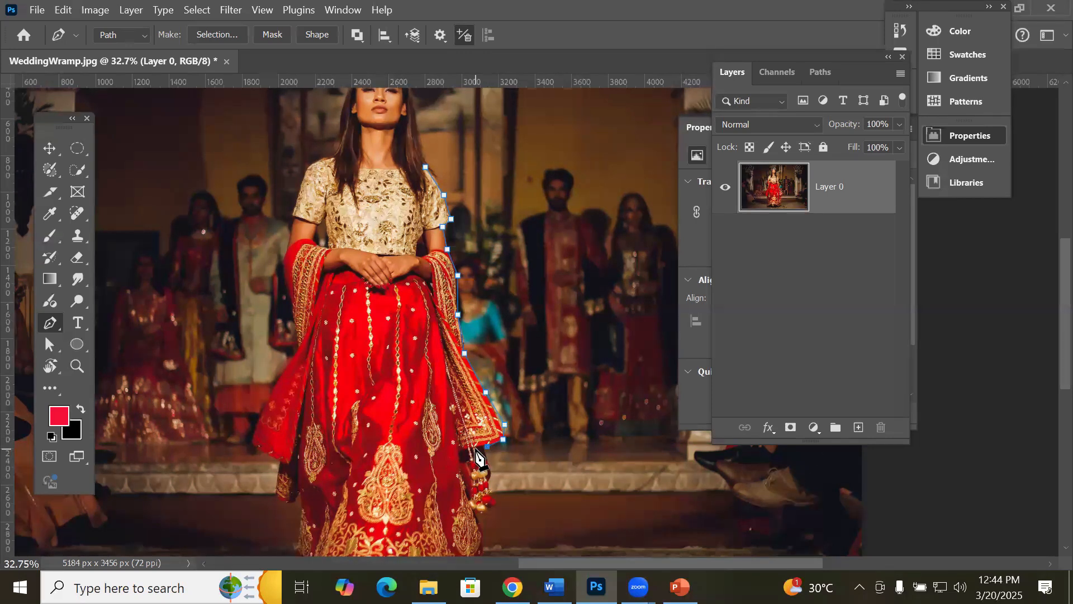
left_click(491, 469)
left_click(484, 482)
left_click(490, 492)
left_click(491, 511)
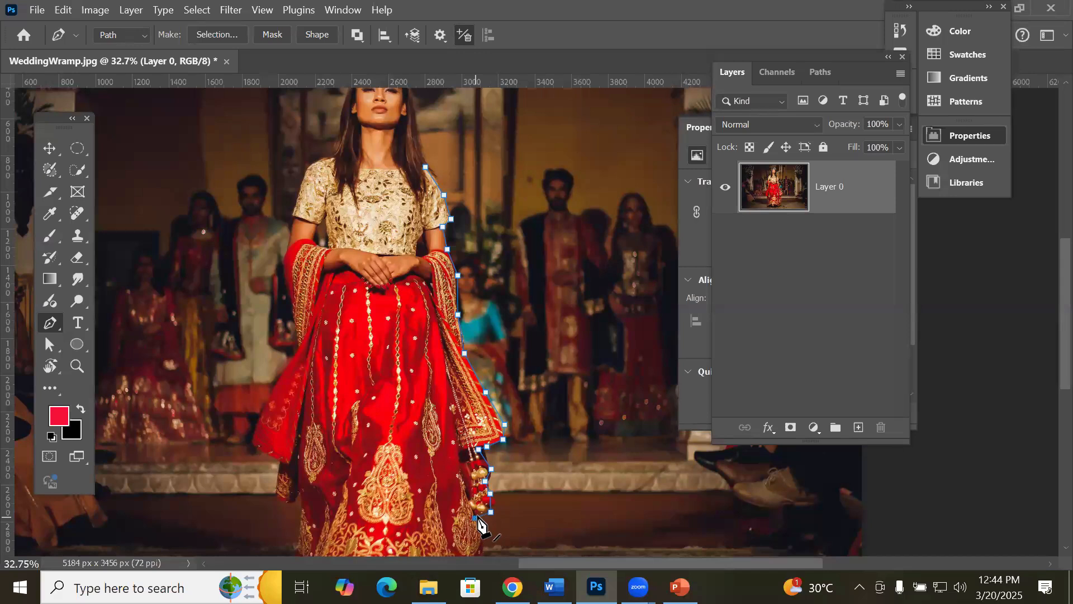
Step: Continue the path from the tassels down the skirt's side, around its bottom corner and along the hem to above the foot
left_click_drag(468, 491, 479, 263)
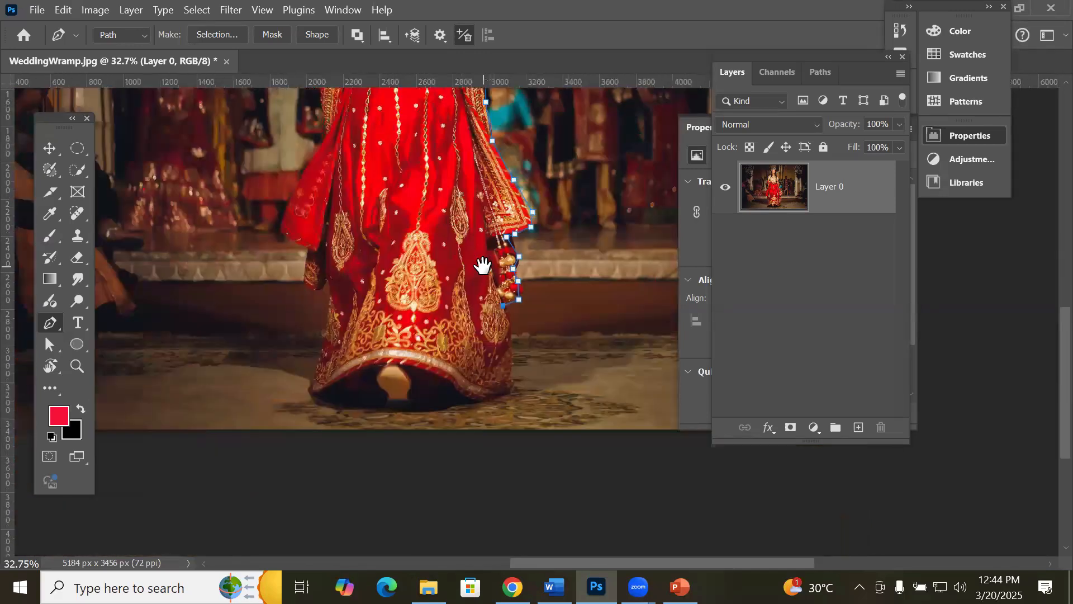
left_click(513, 347)
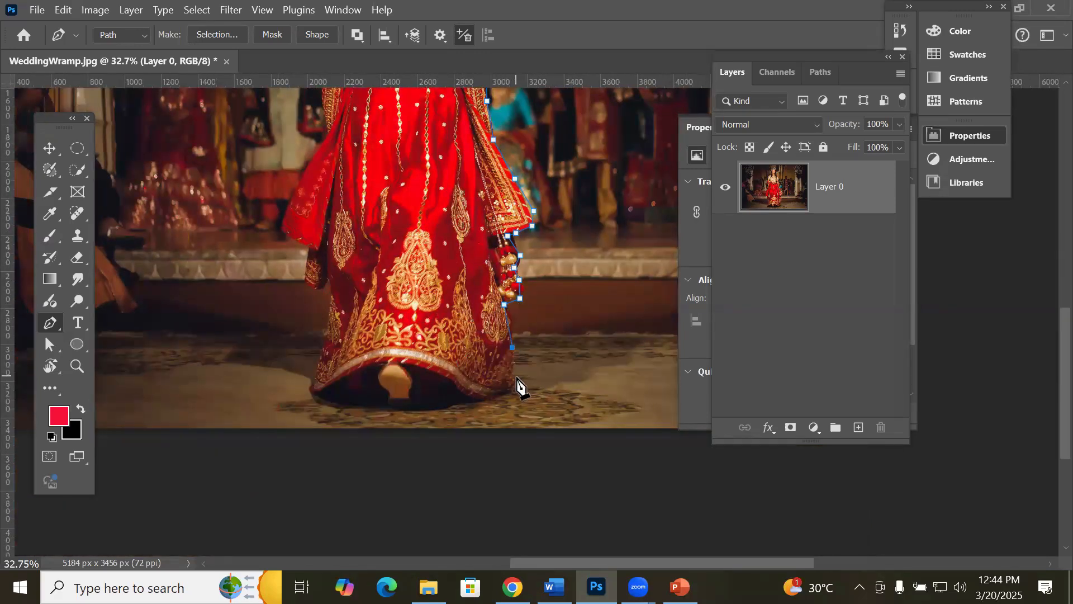
left_click(516, 381)
left_click(508, 399)
left_click(484, 397)
left_click(459, 387)
left_click(423, 369)
left_click(389, 359)
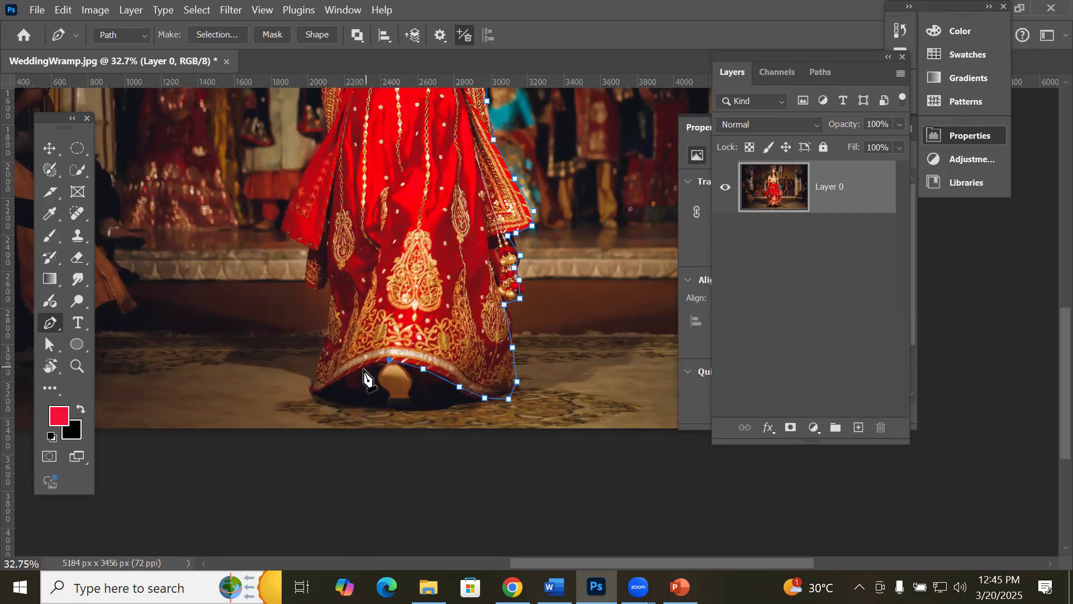
Step: Carry the path along the rest of the hem, up the opposite side of the skirt and around the hanging shawl end
left_click(353, 377)
left_click(317, 396)
left_click(311, 396)
left_click_drag(330, 283, 260, 326)
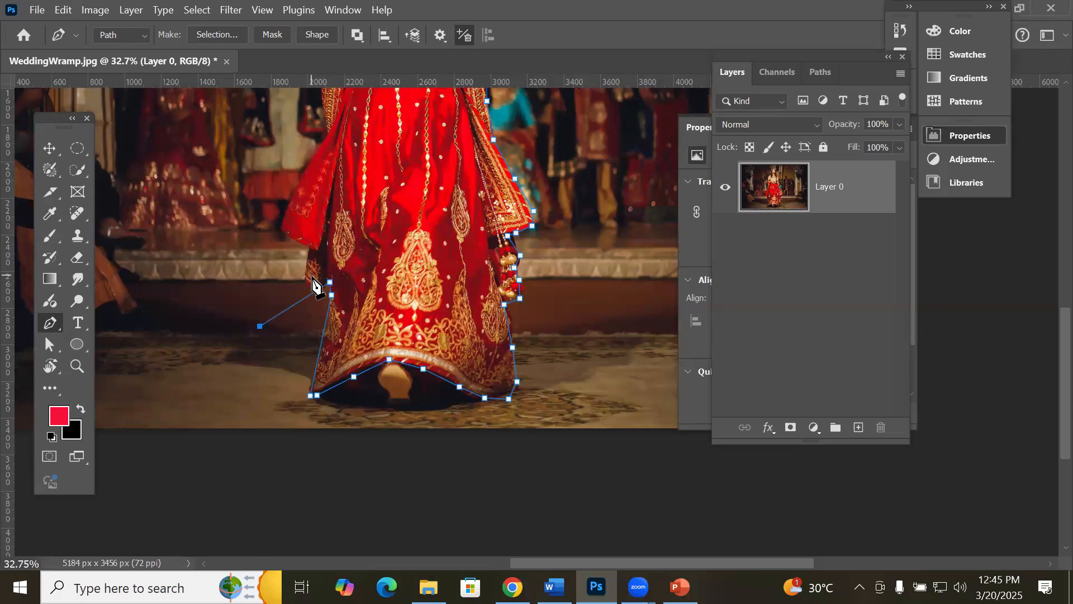
left_click(311, 247)
left_click(312, 150)
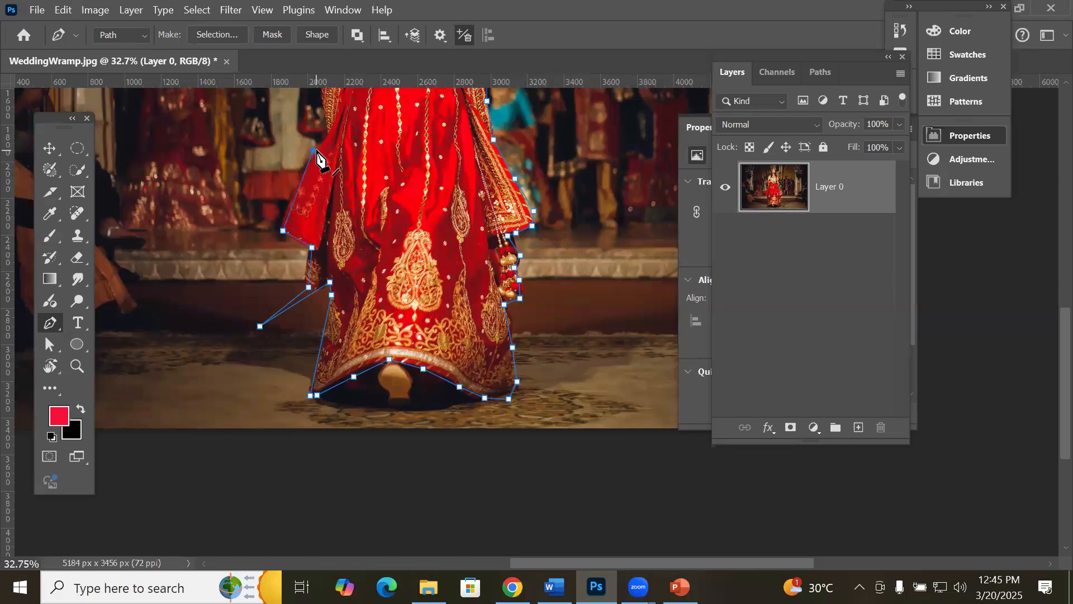
Step: Finish the path up the shawl, arm and sleeve, across the blouse neckline, and close it at the starting shoulder point
left_click_drag(312, 149, 307, 354)
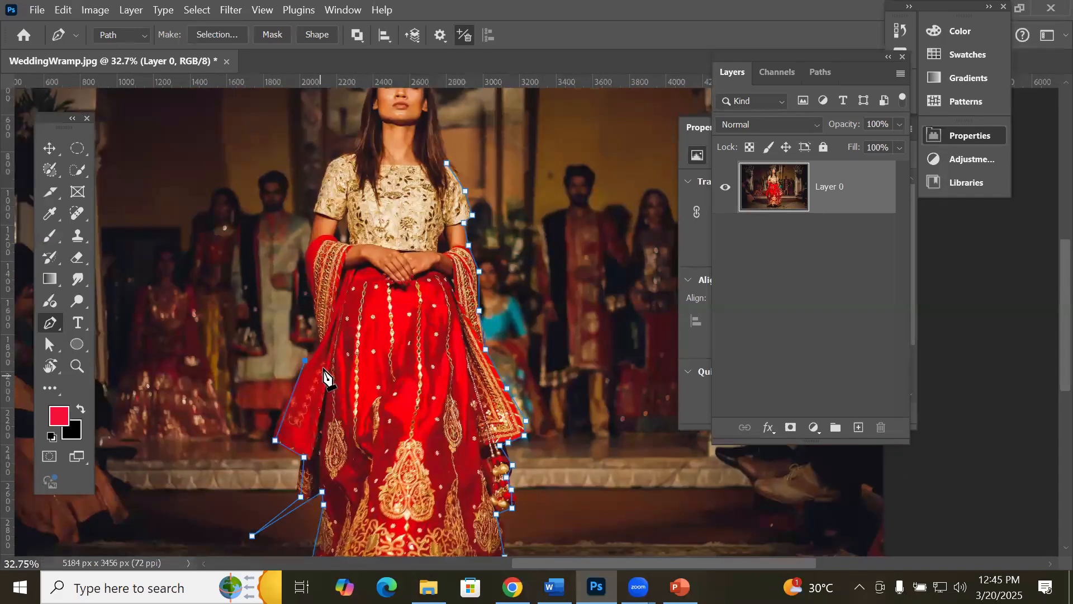
left_click(311, 344)
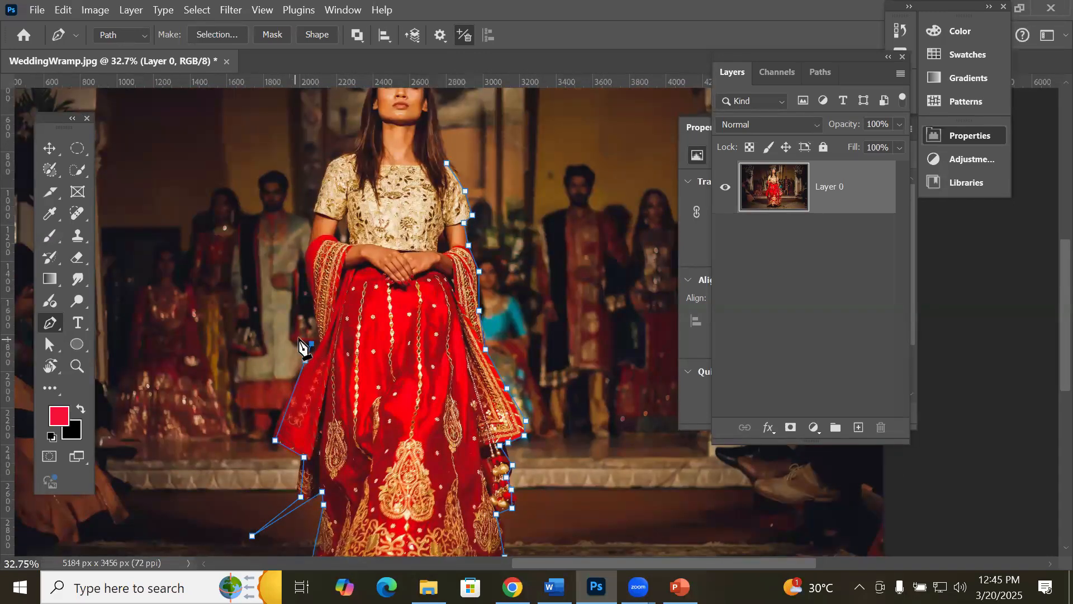
left_click(316, 328)
left_click(306, 282)
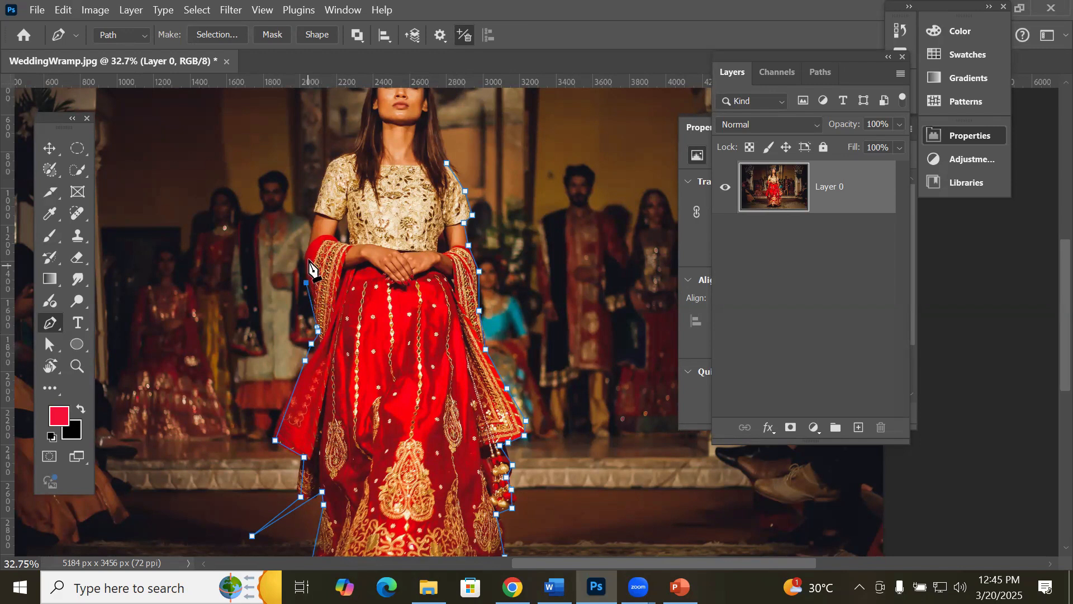
left_click(308, 251)
left_click(315, 213)
left_click(330, 163)
left_click(351, 149)
left_click(374, 162)
left_click(413, 163)
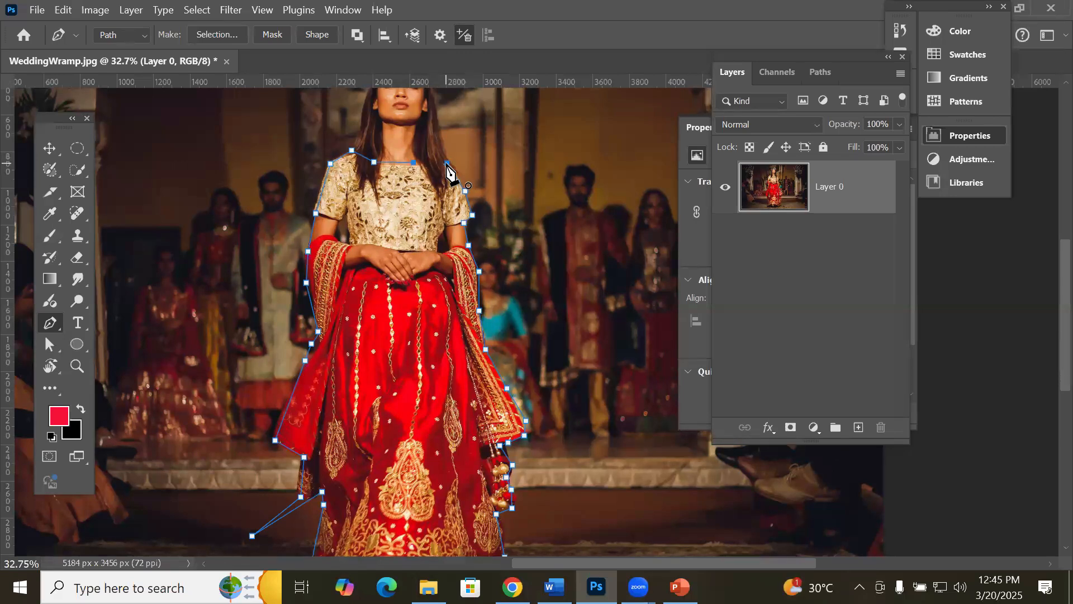
left_click(447, 164)
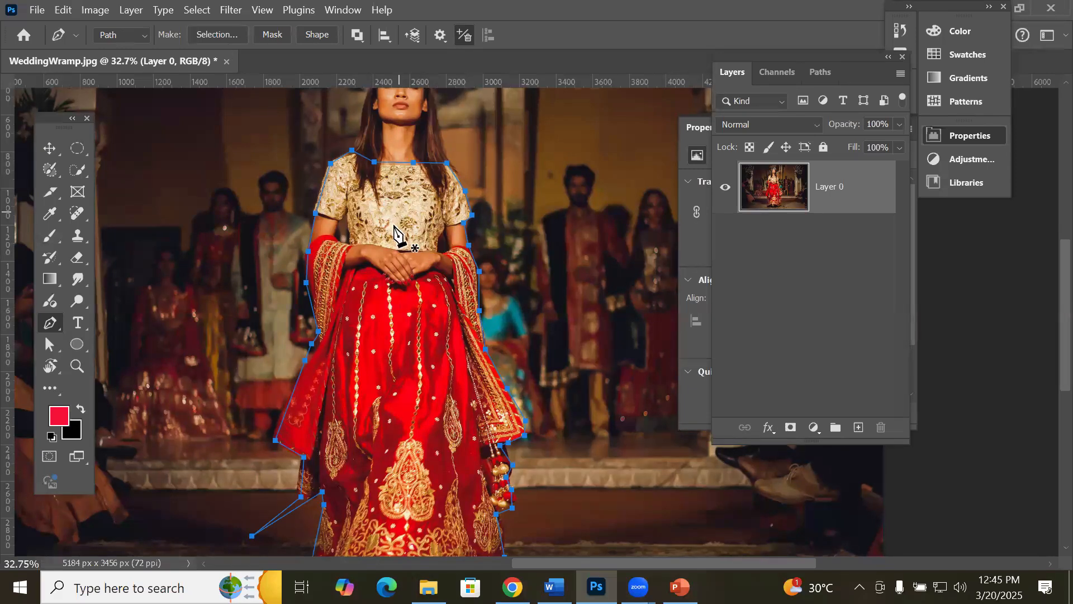
Step: Load the closed work path as a selection, regenerating the work path from that selection once before reloading it
right_click(405, 318)
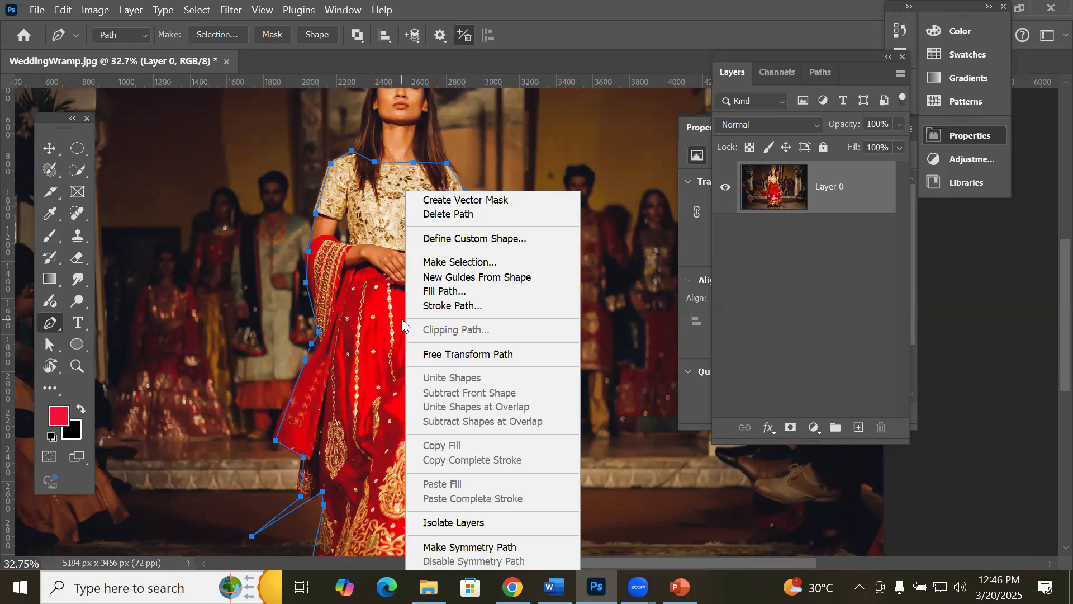
left_click(820, 73)
left_click(819, 72)
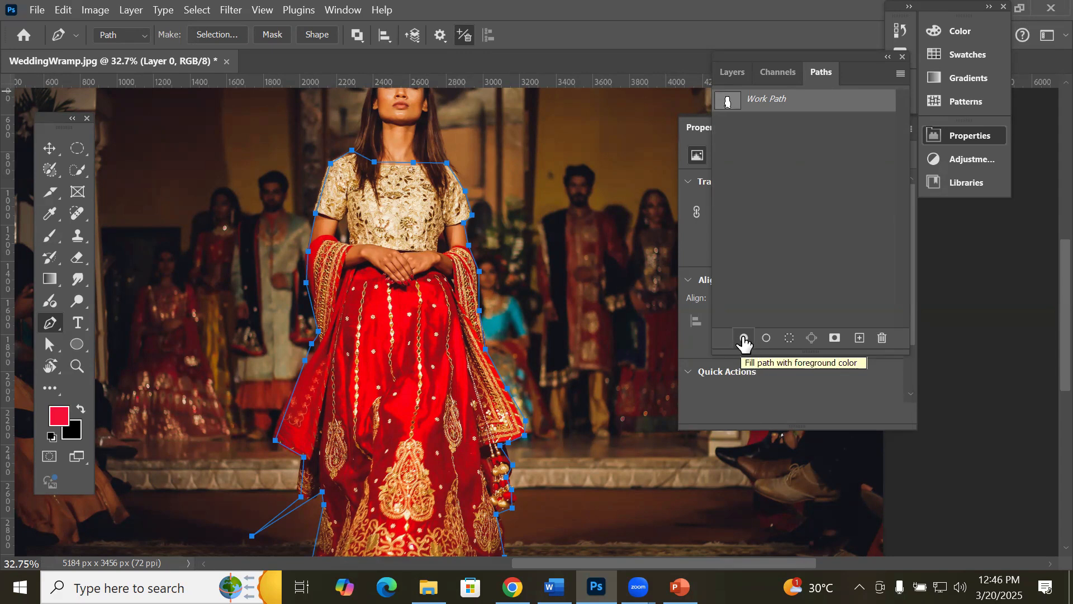
left_click(789, 338)
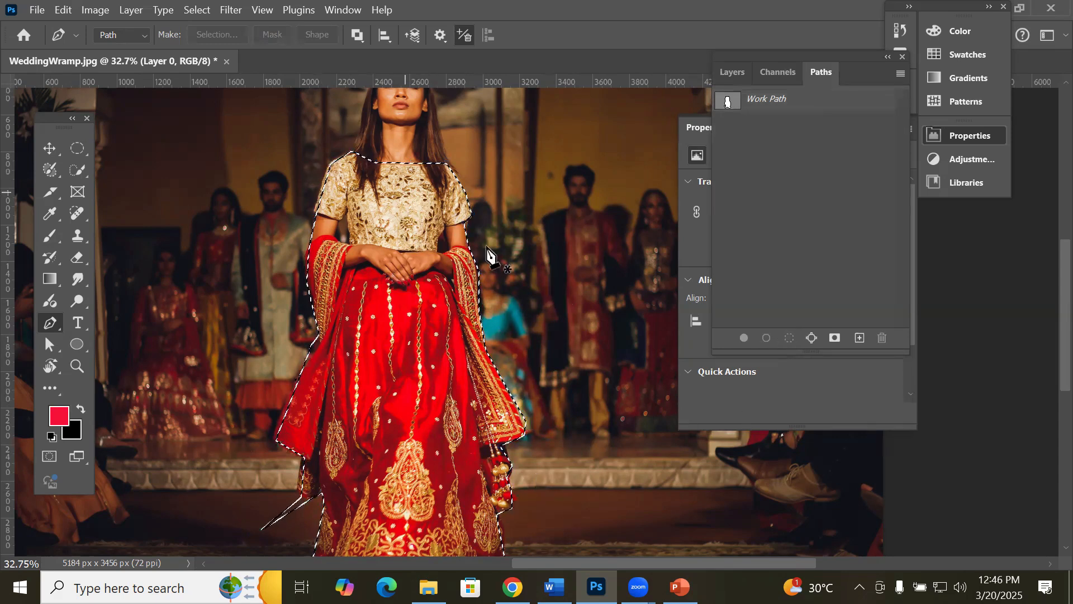
left_click(812, 338)
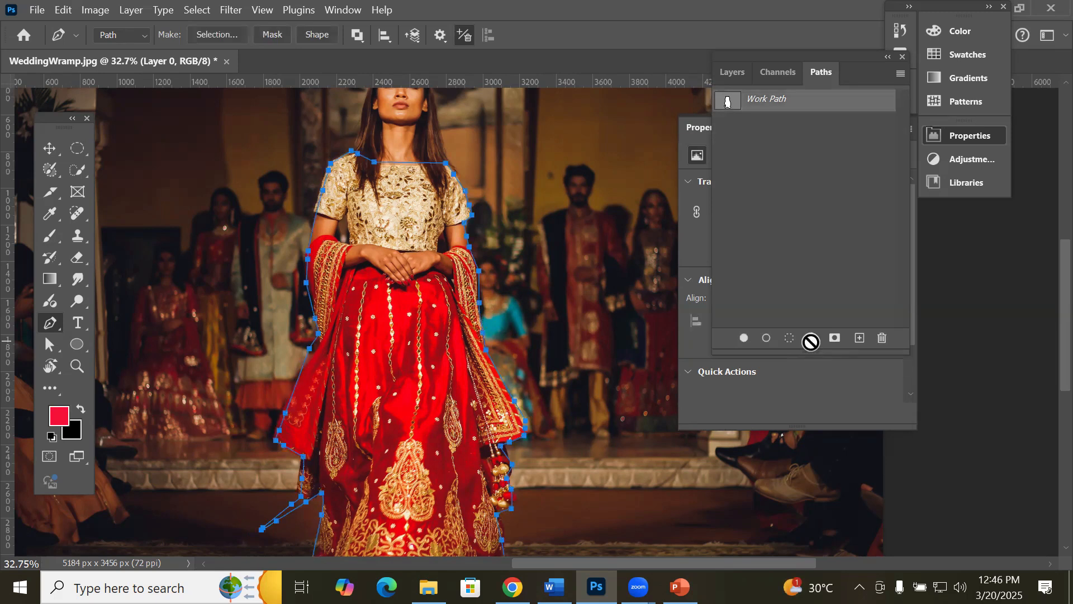
left_click(790, 339)
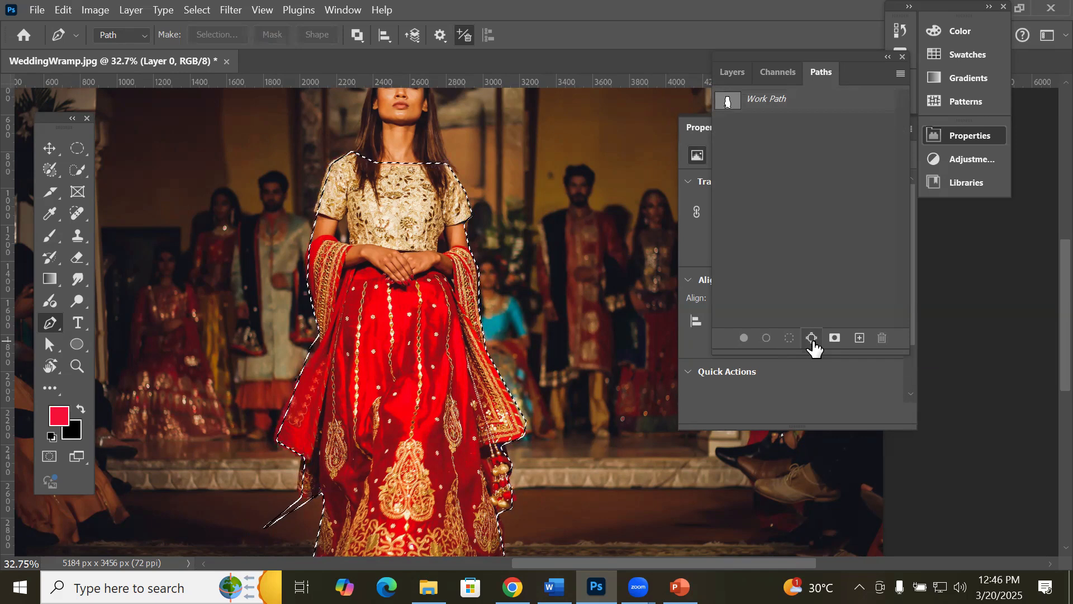
Step: Convert the selection back to a work path and move the two anchors beside the hanging shawl end onto the fabric edges
left_click(813, 339)
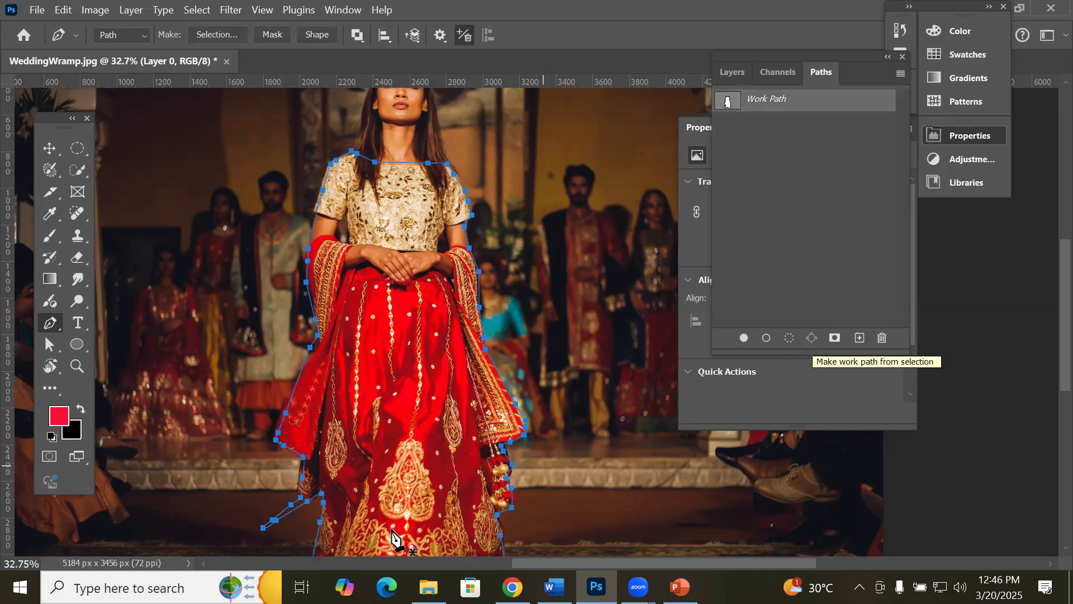
left_click_drag(335, 533, 391, 333)
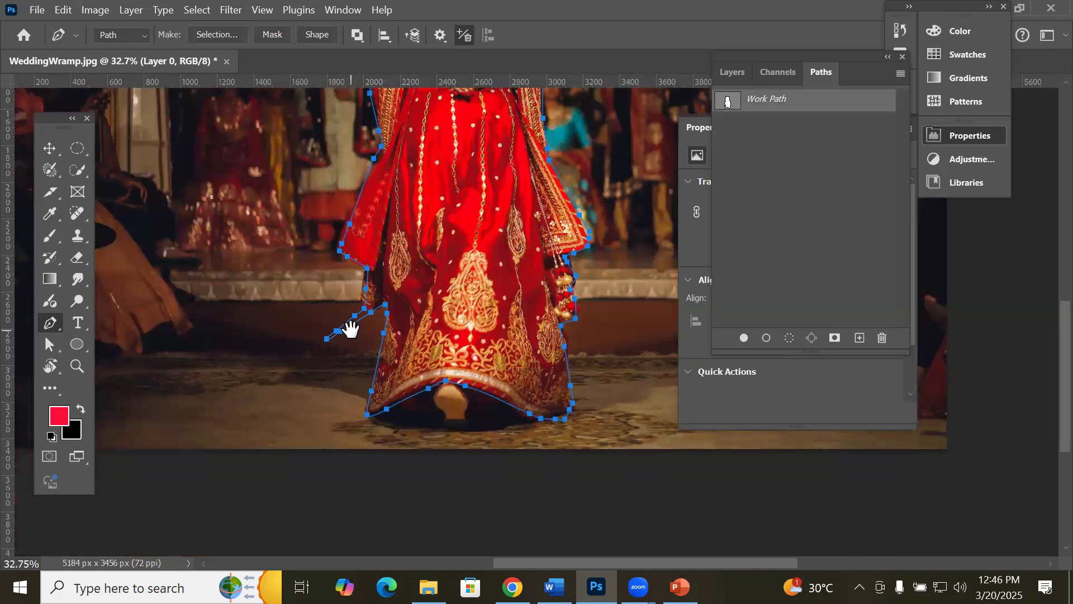
scroll(391, 313, "up", 6)
scroll(401, 309, "up", 12)
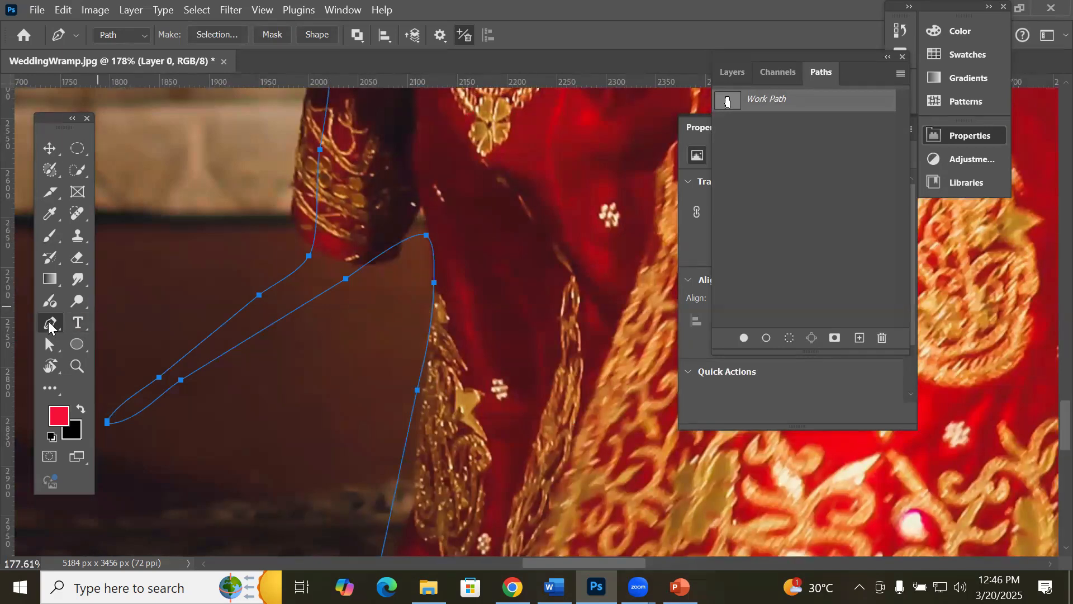
left_click(50, 345)
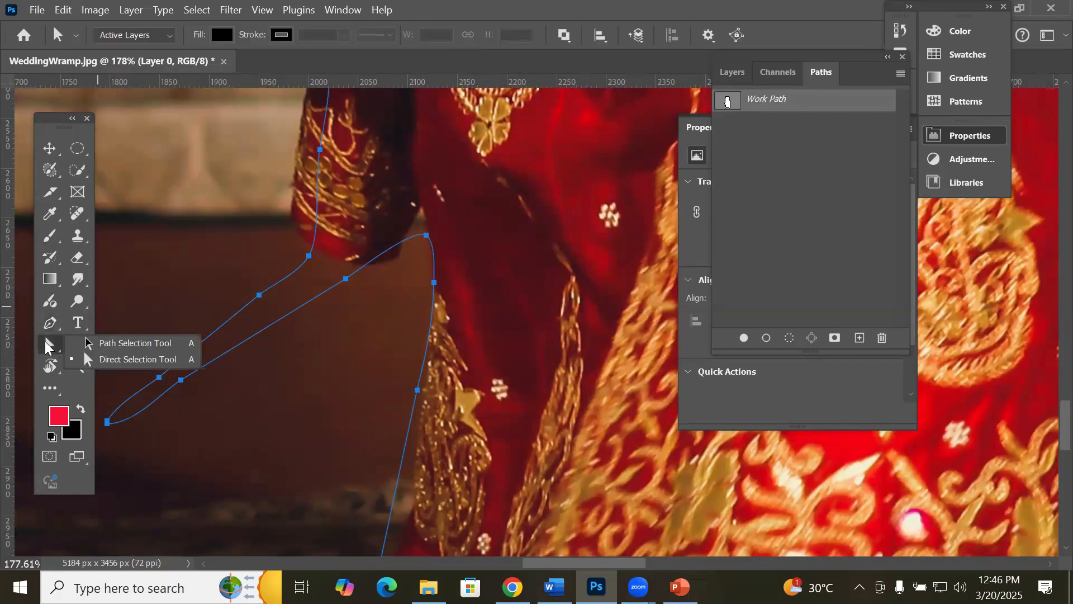
left_click(137, 361)
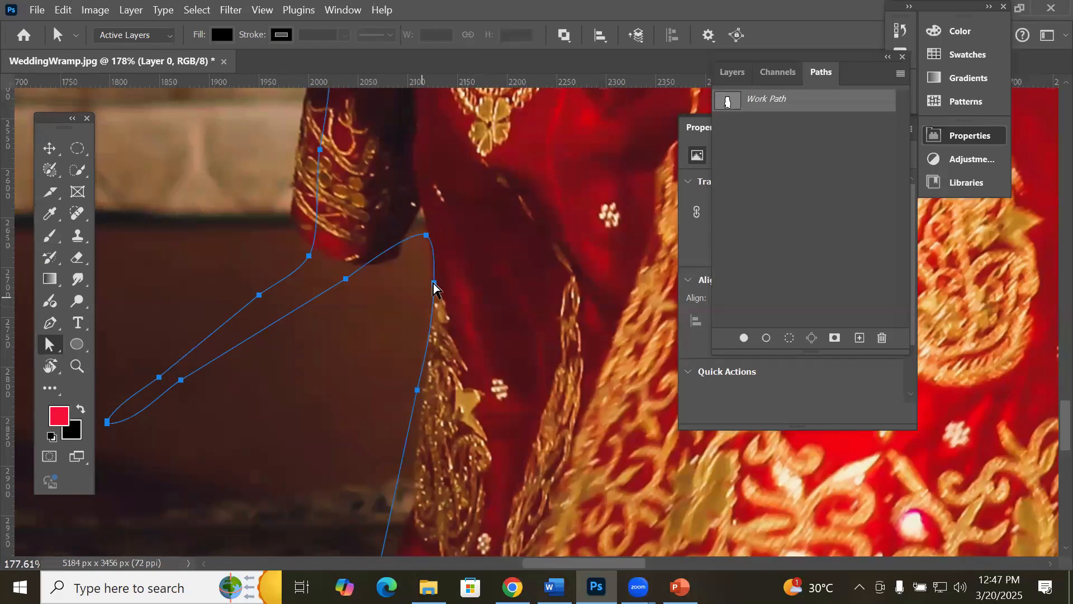
left_click(431, 237)
left_click_drag(431, 240, 427, 214)
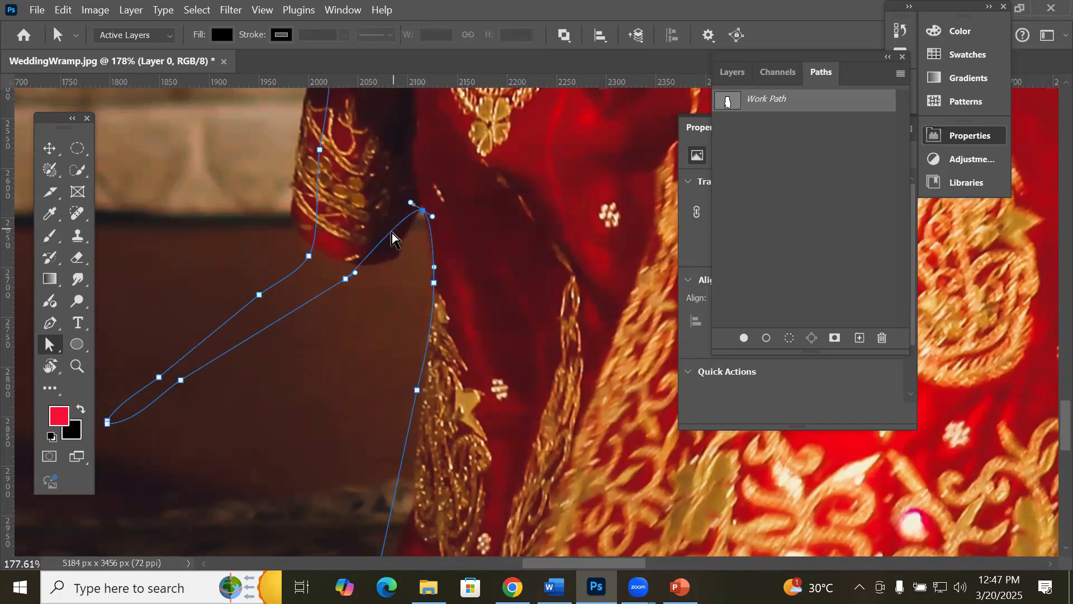
left_click_drag(348, 279, 354, 266)
left_click_drag(294, 307, 298, 302)
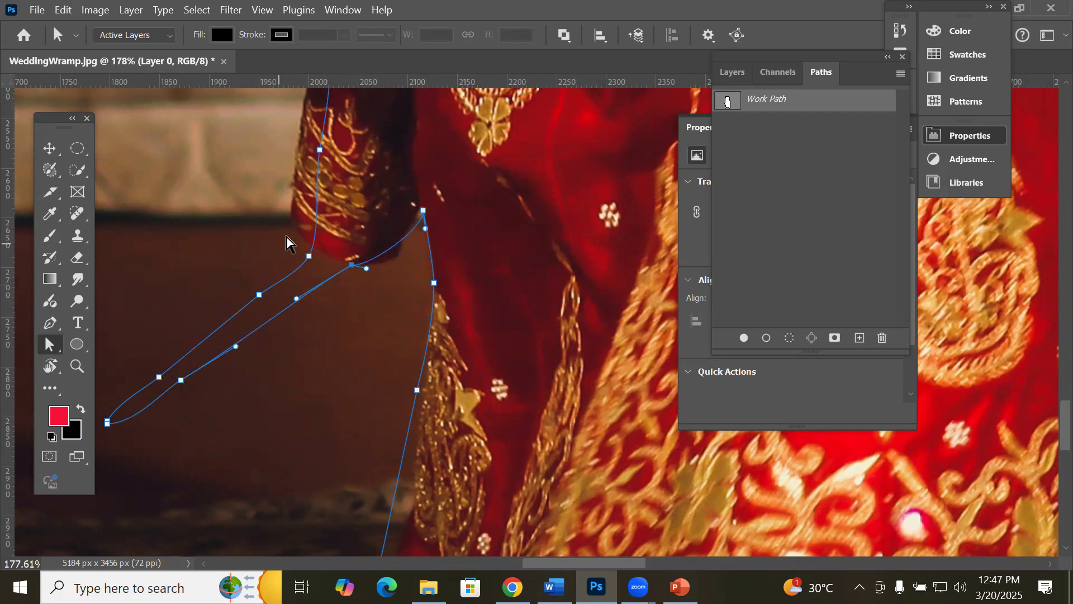
Step: Select the anchors that form the stray spike beside the hanging shawl end and delete them from the path
left_click(108, 423)
left_click(108, 423)
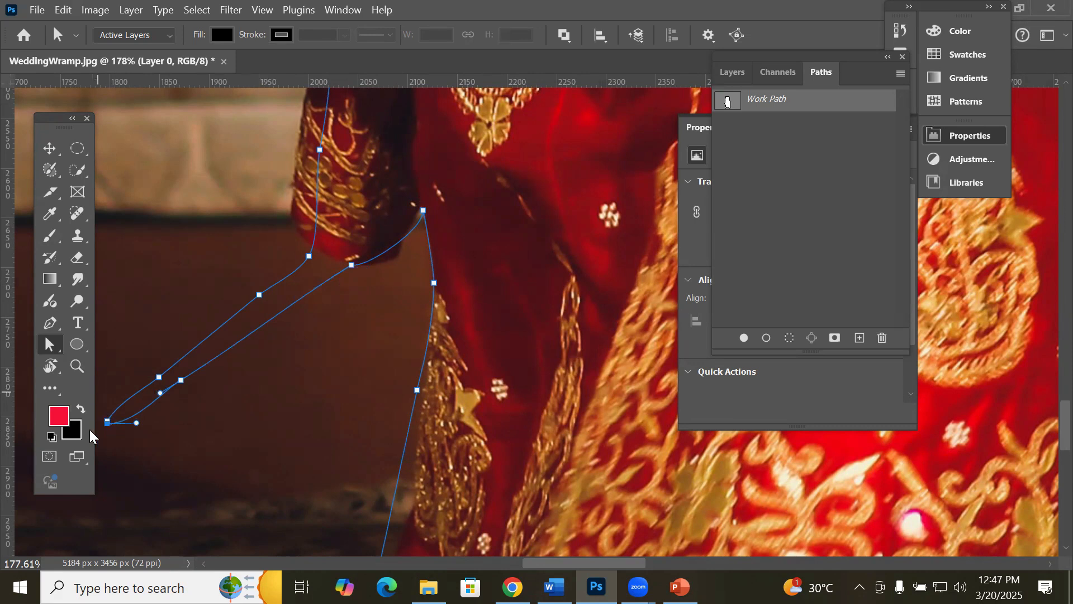
left_click(113, 414)
left_click(160, 379)
left_click(182, 382)
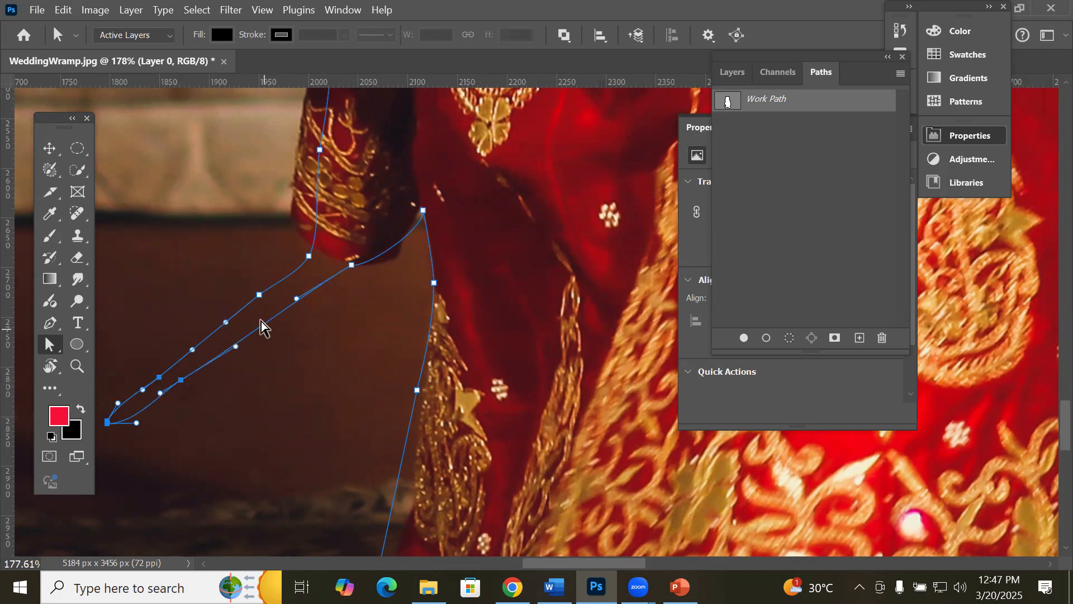
left_click(260, 295)
key("Delete")
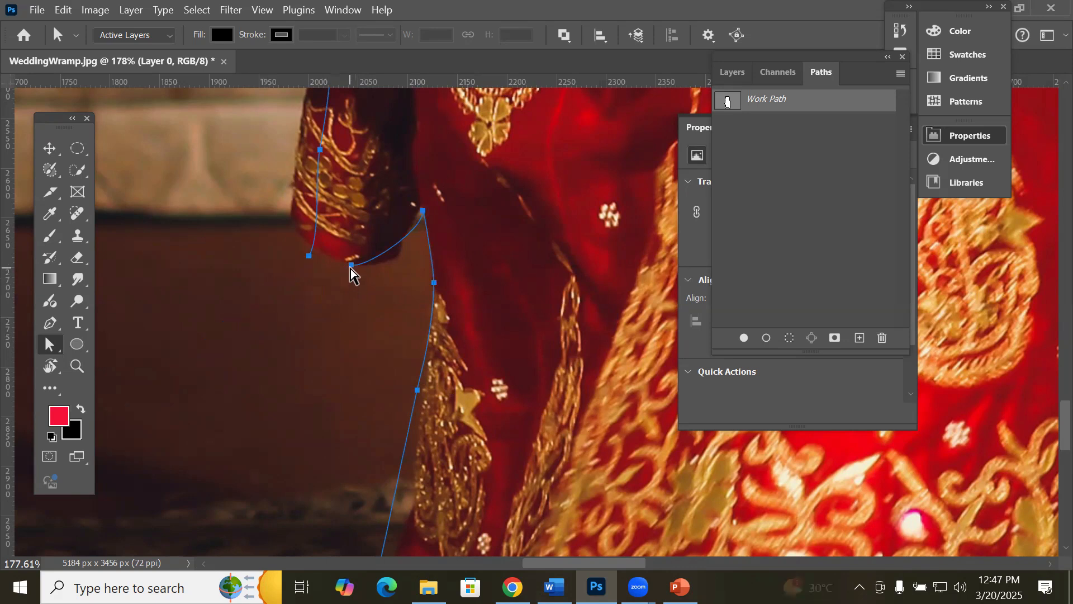
Step: Reconnect the two open path ends with a curve around the bottom of the hanging shawl end using the Pen tool
left_click(49, 323)
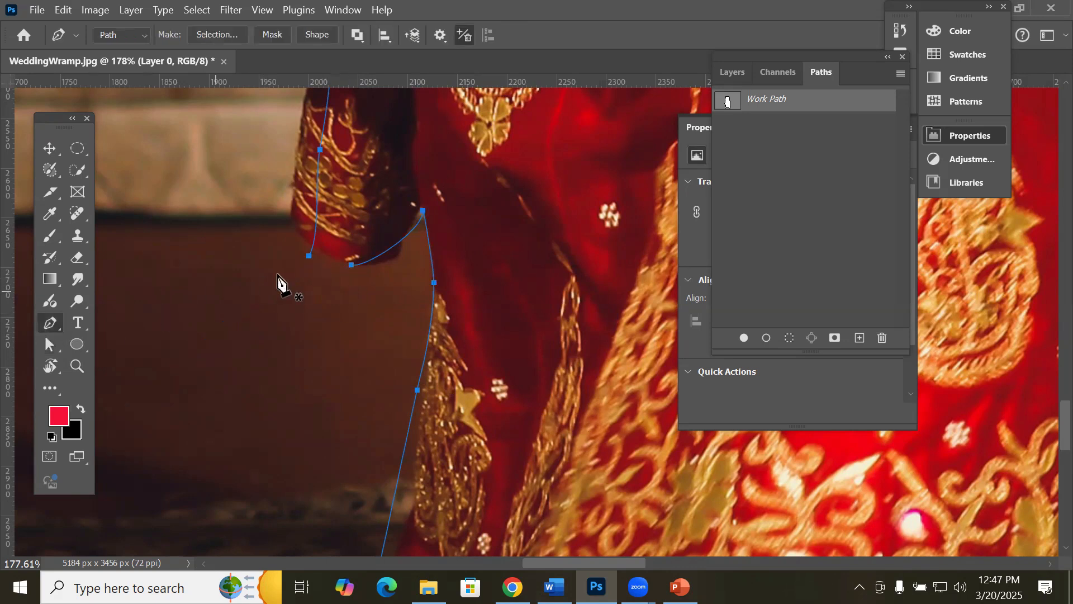
left_click_drag(351, 265, 296, 299)
left_click(311, 257)
scroll(288, 397, "down", 1)
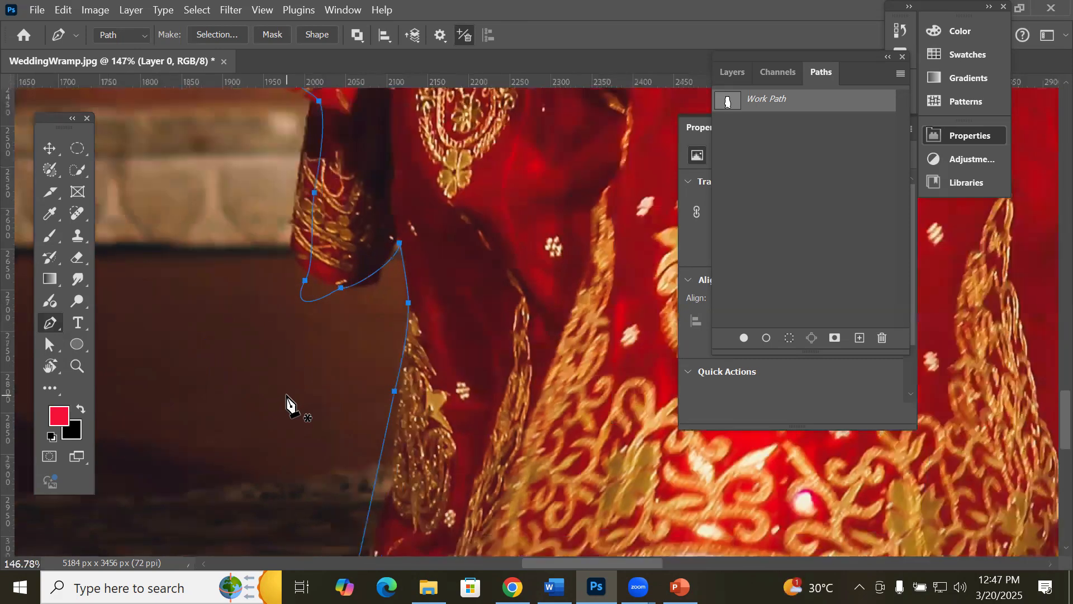
scroll(287, 397, "down", 6)
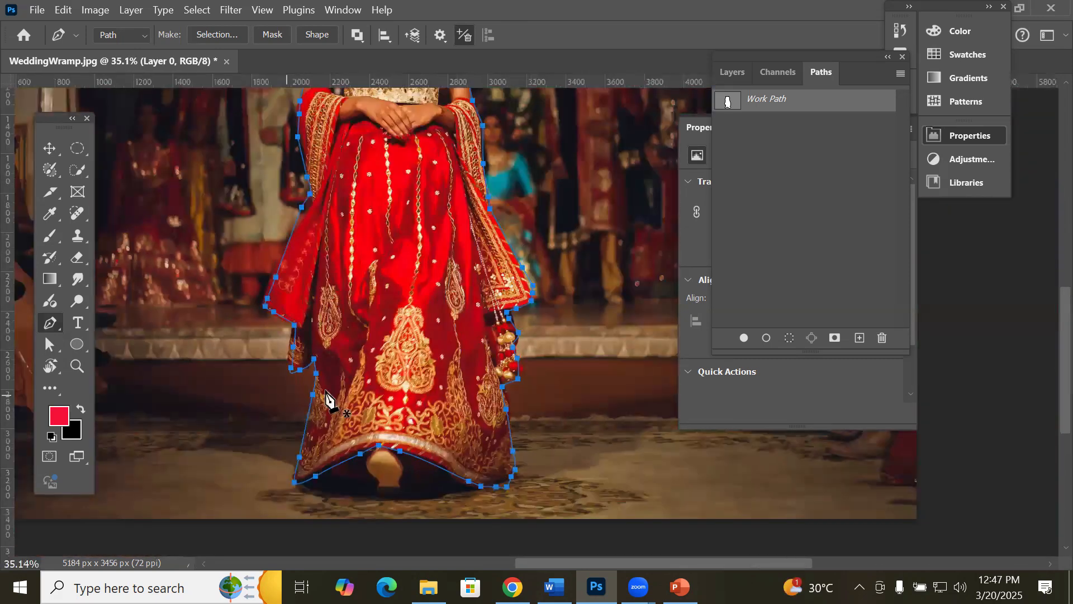
scroll(330, 400, "down", 1)
left_click_drag(460, 321, 412, 395)
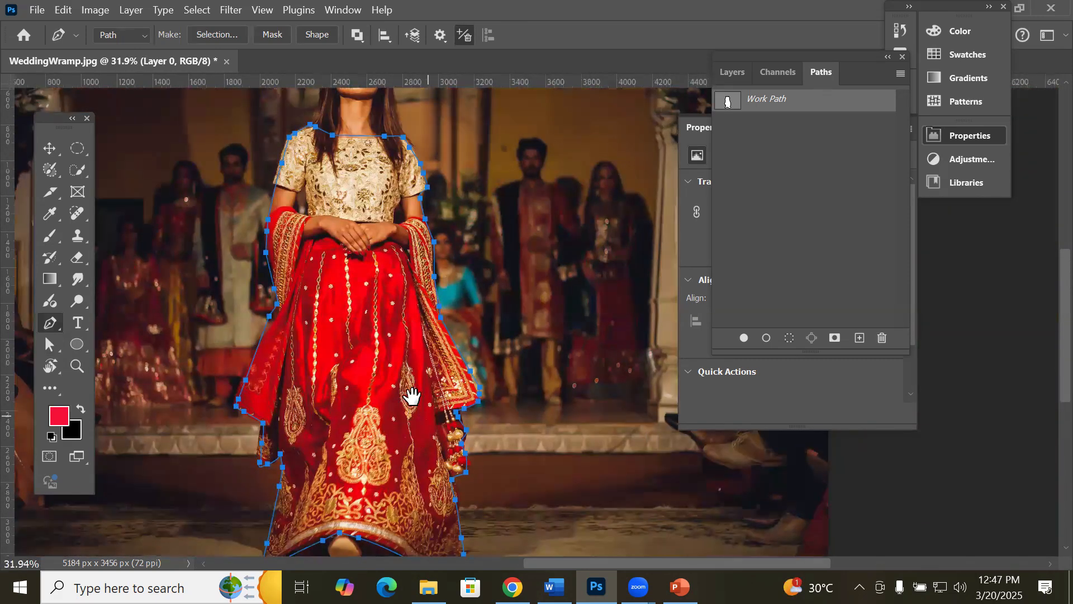
scroll(389, 297, "up", 2)
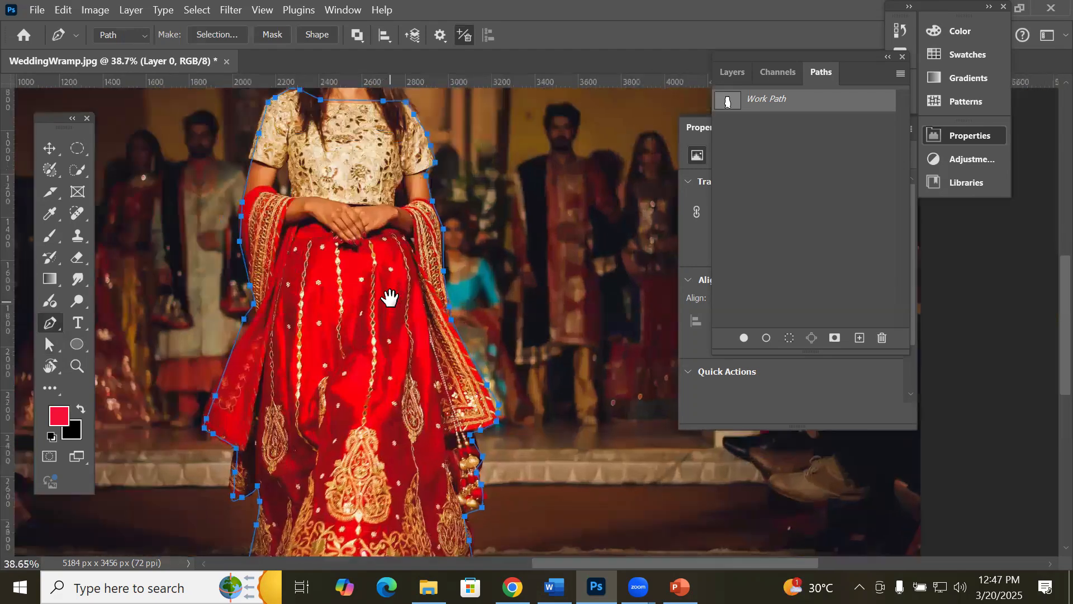
scroll(390, 297, "down", 2)
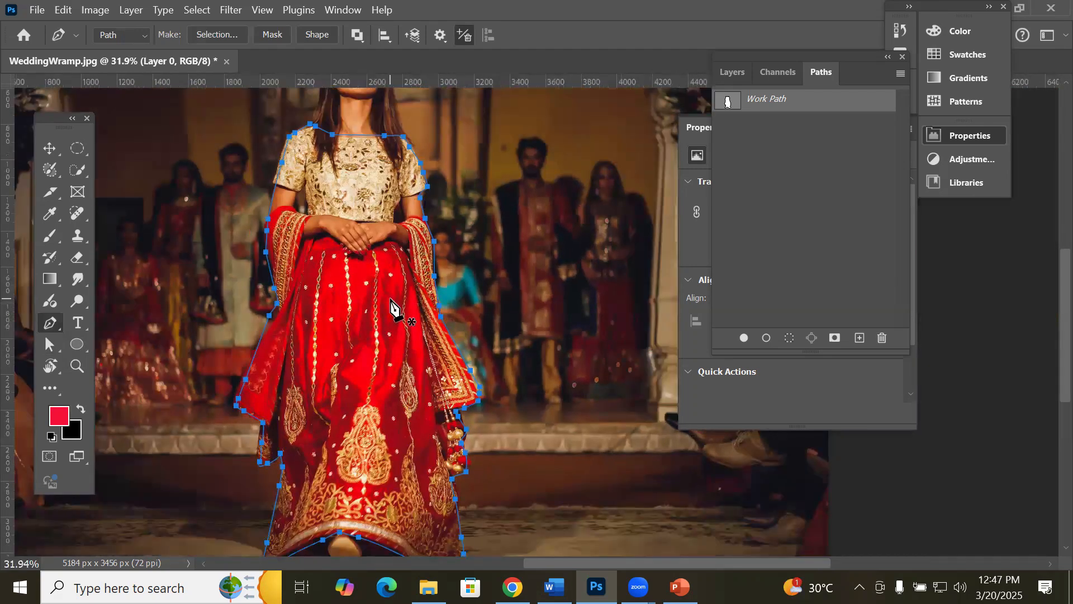
Step: Load the composite RGB channel as a selection
left_click(736, 72)
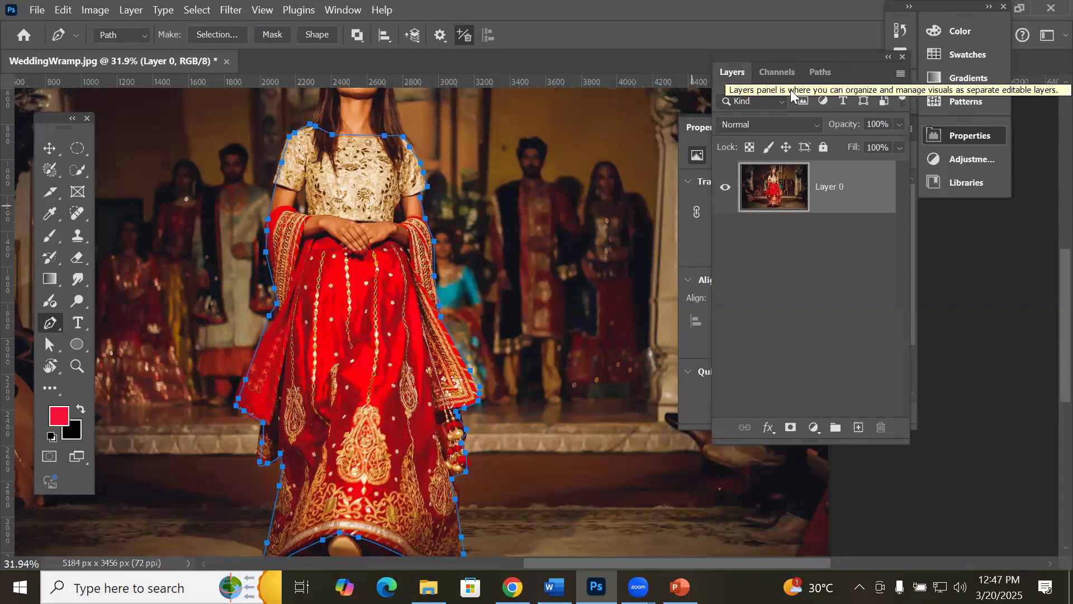
left_click(760, 74)
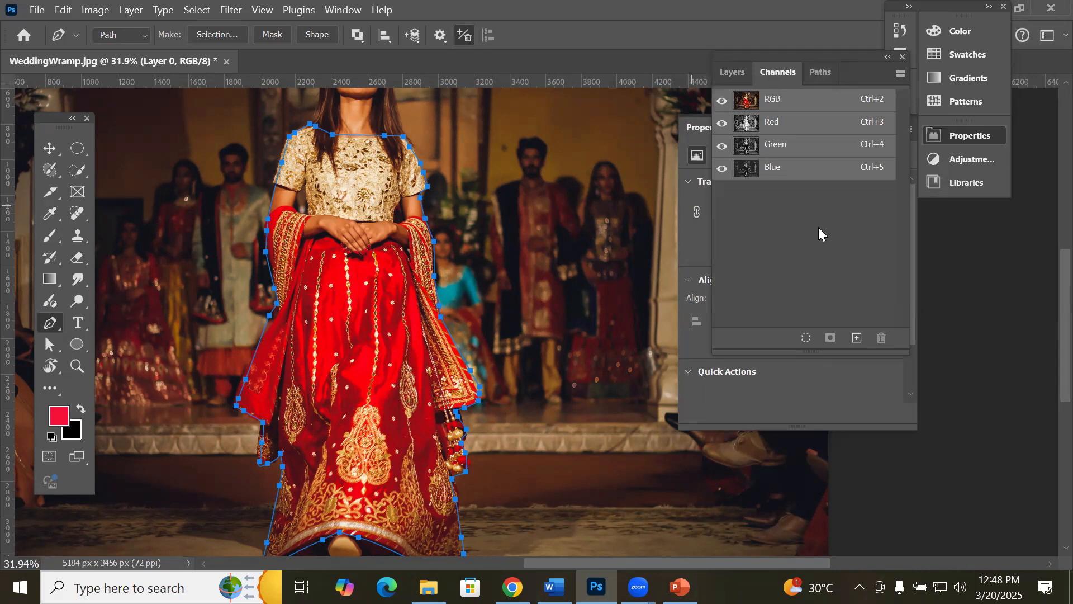
left_click(805, 344)
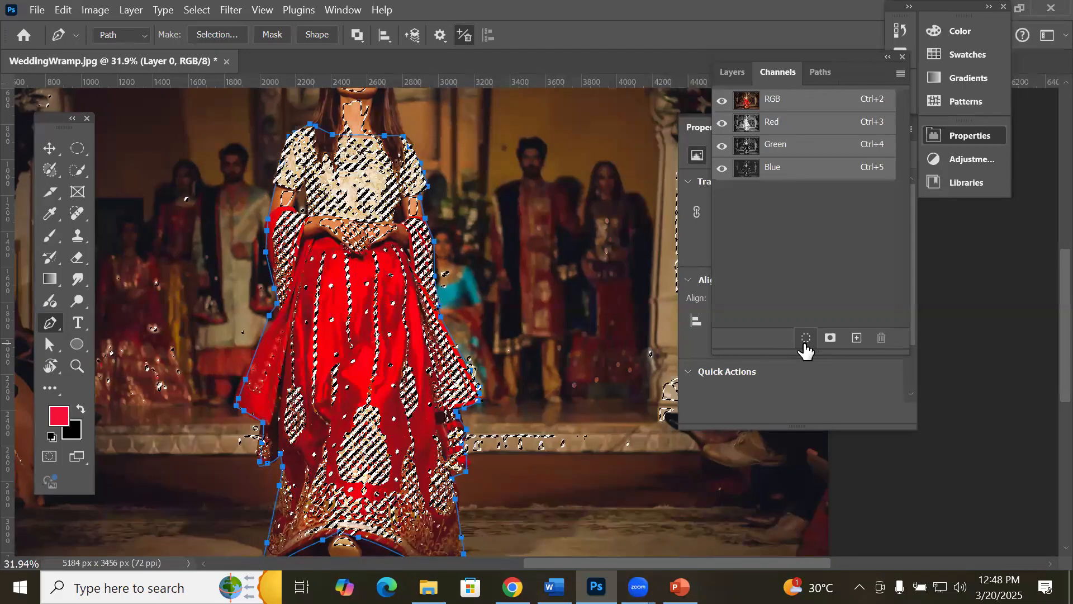
left_click(820, 71)
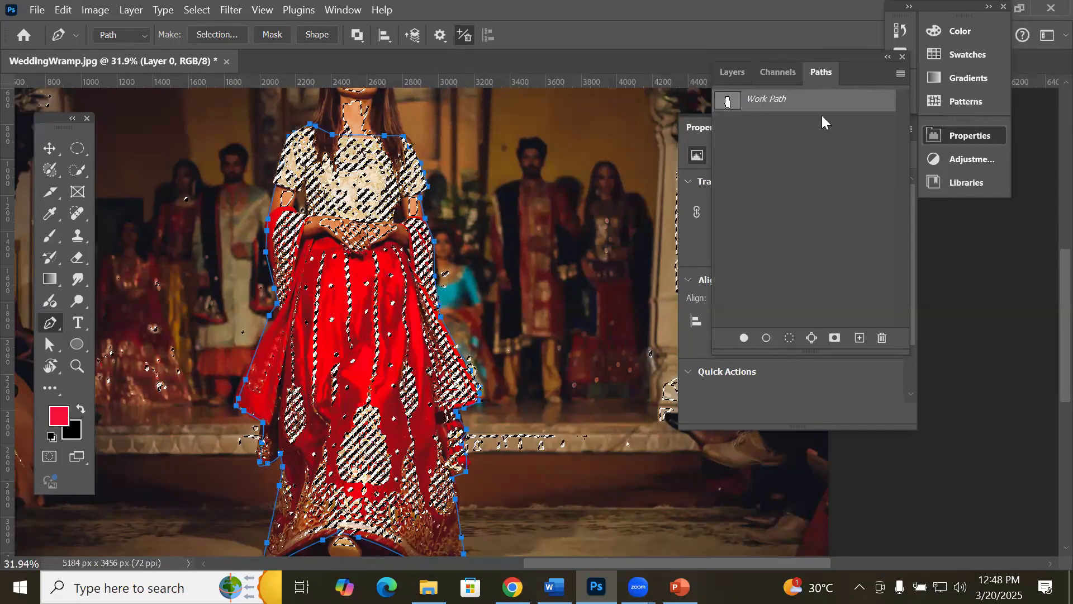
Step: Load the woman's work path as a selection and make a new work path from it
left_click(789, 339)
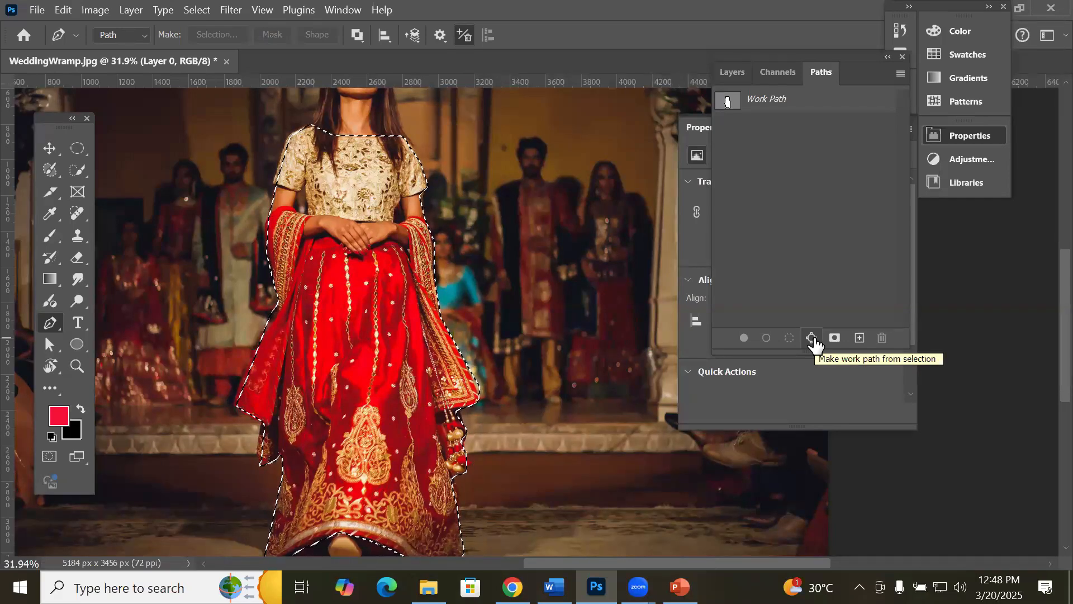
left_click(813, 339)
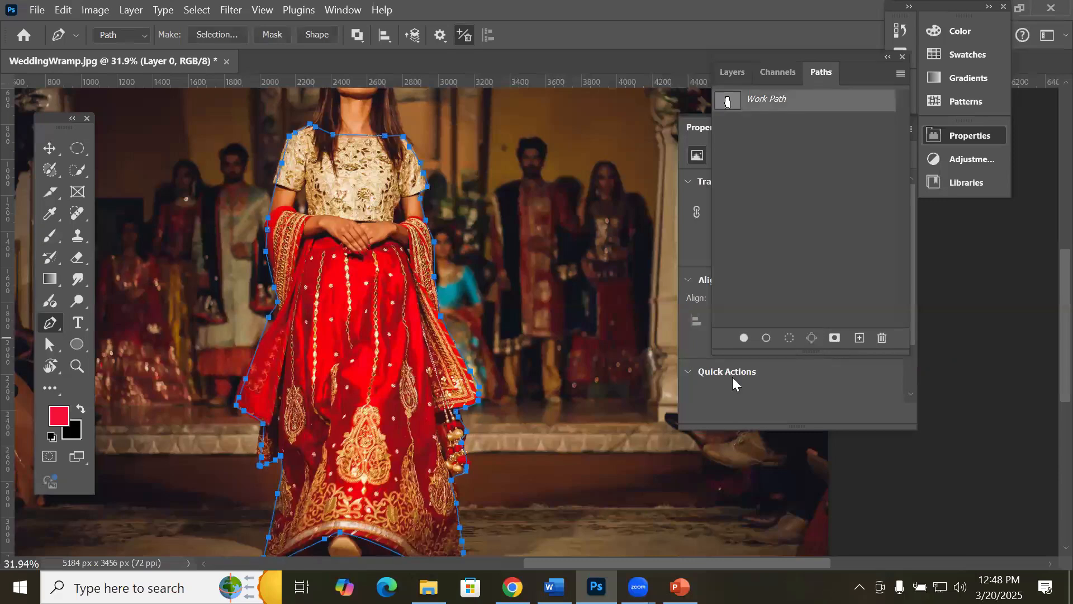
Step: Undo the shift of the whole path and move the anchors above the tassels out to the dark cloth's edge with Direct Selection
scroll(495, 472, "up", 5)
scroll(495, 464, "up", 6)
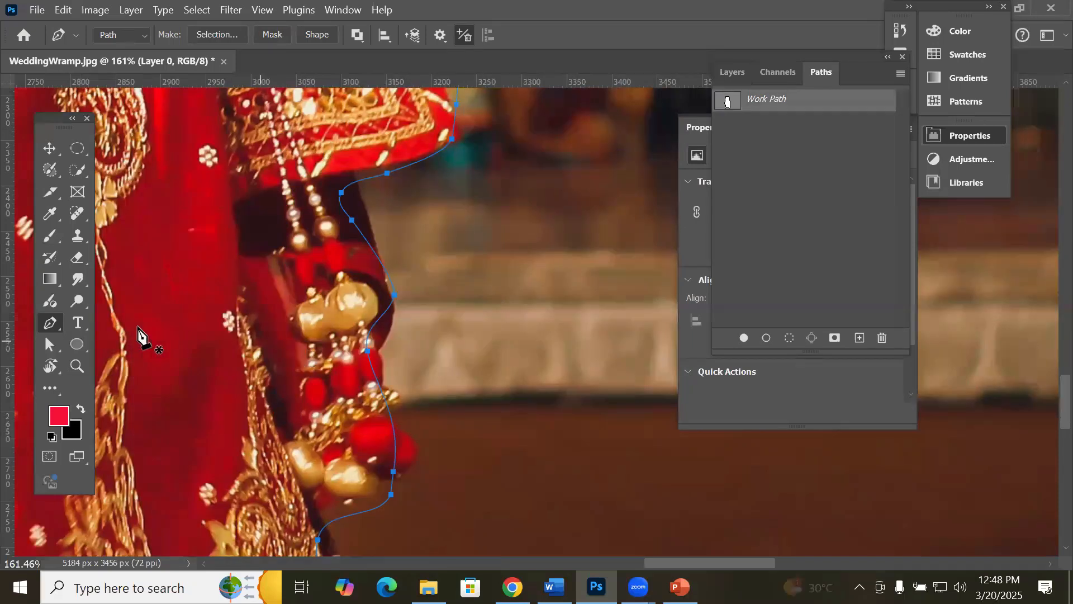
left_click(50, 345)
right_click(49, 345)
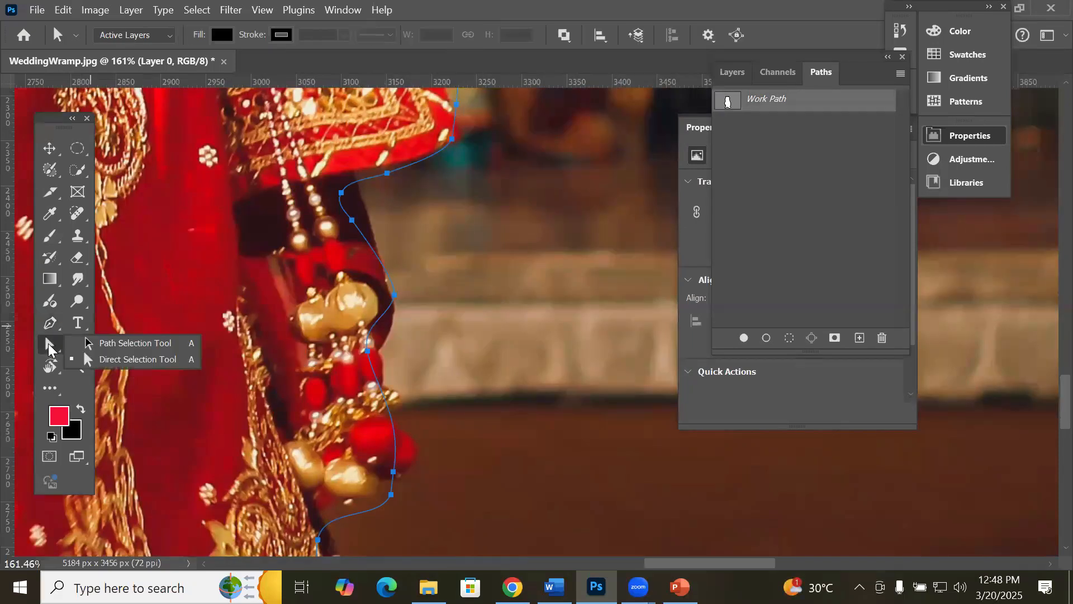
left_click(115, 361)
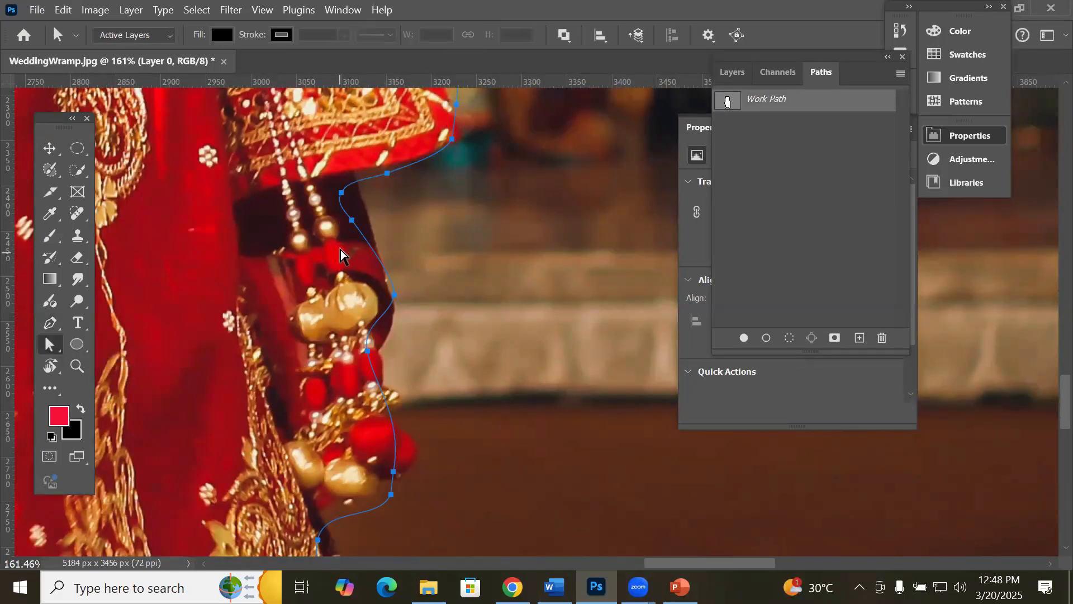
left_click_drag(352, 220, 364, 217)
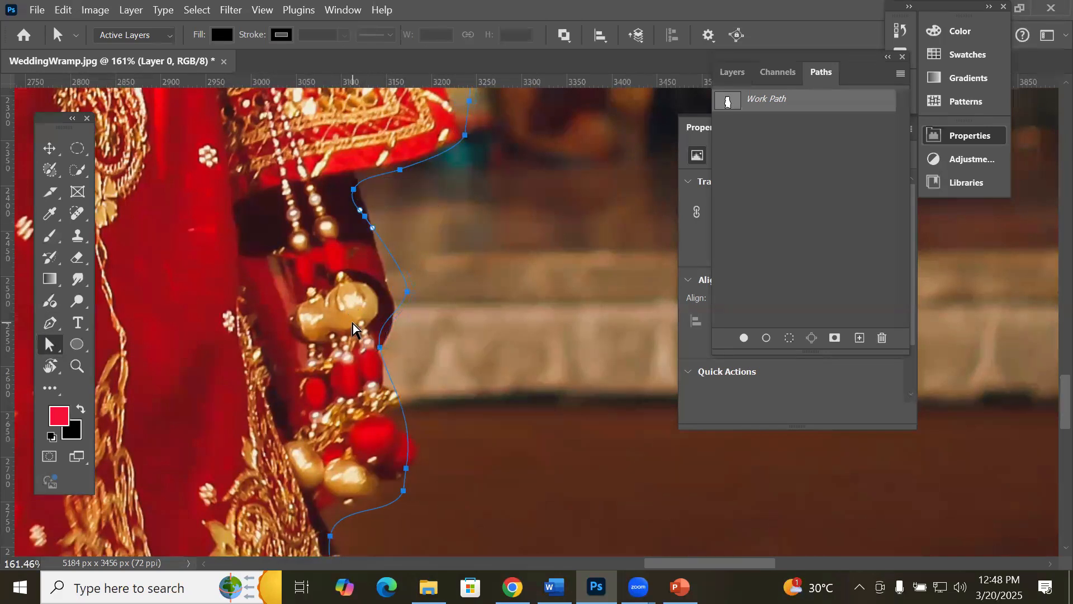
key("ctrl+z")
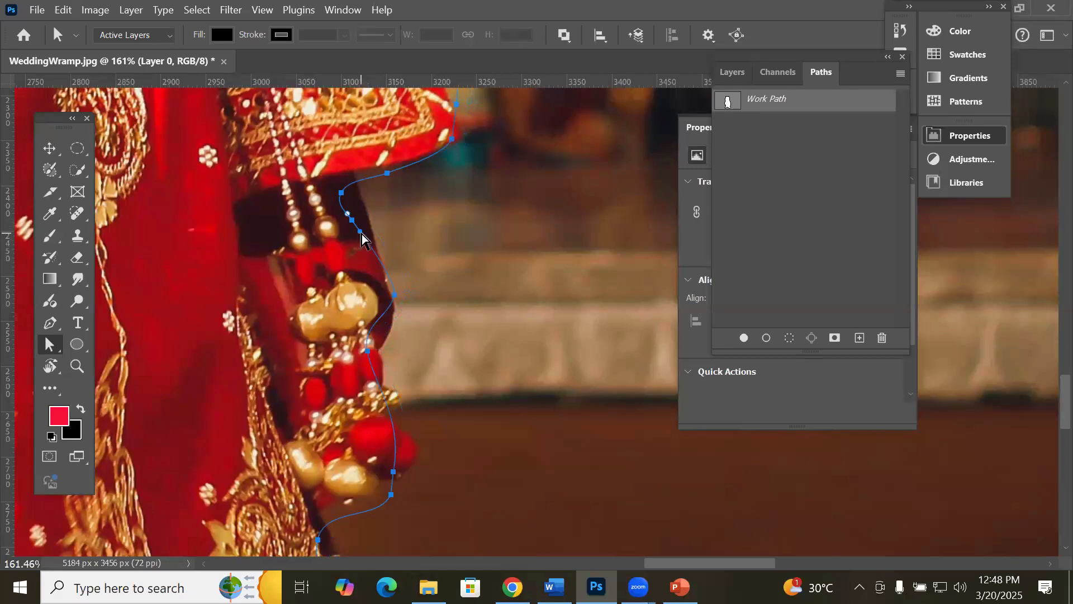
left_click_drag(361, 233, 361, 197)
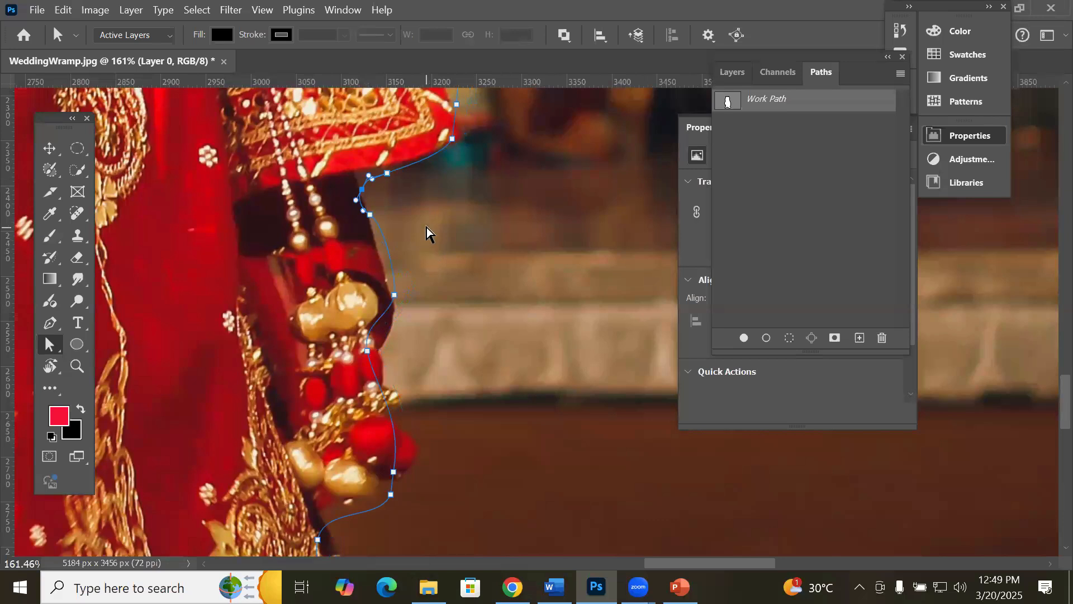
Step: Move the anchor below the tassel beads closer to them and the one beneath it towards the skirt's edge
scroll(424, 290, "down", 1)
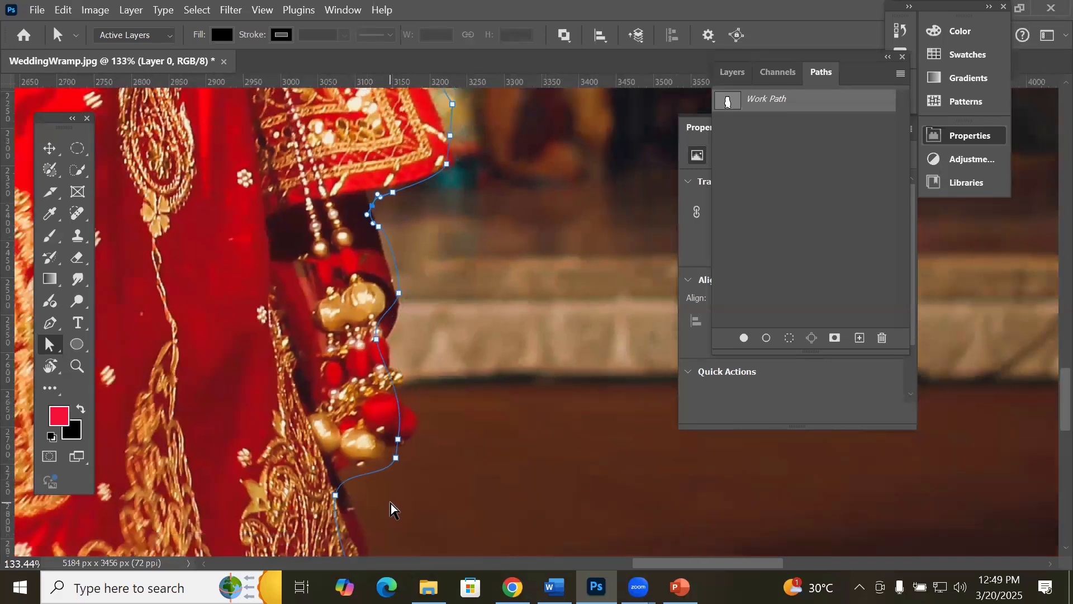
scroll(398, 523, "up", 5)
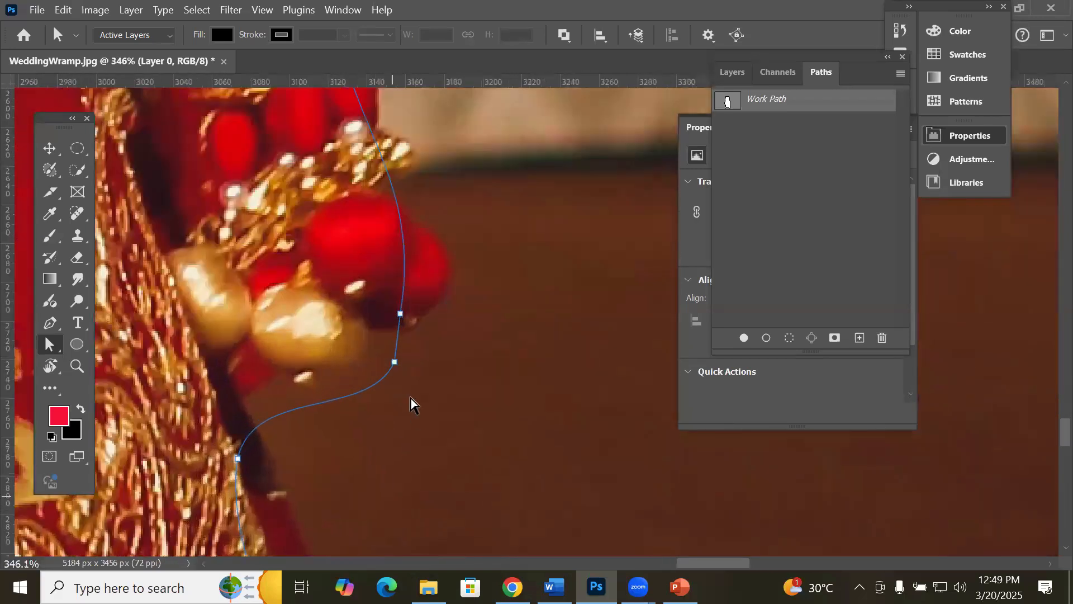
left_click_drag(395, 363, 371, 346)
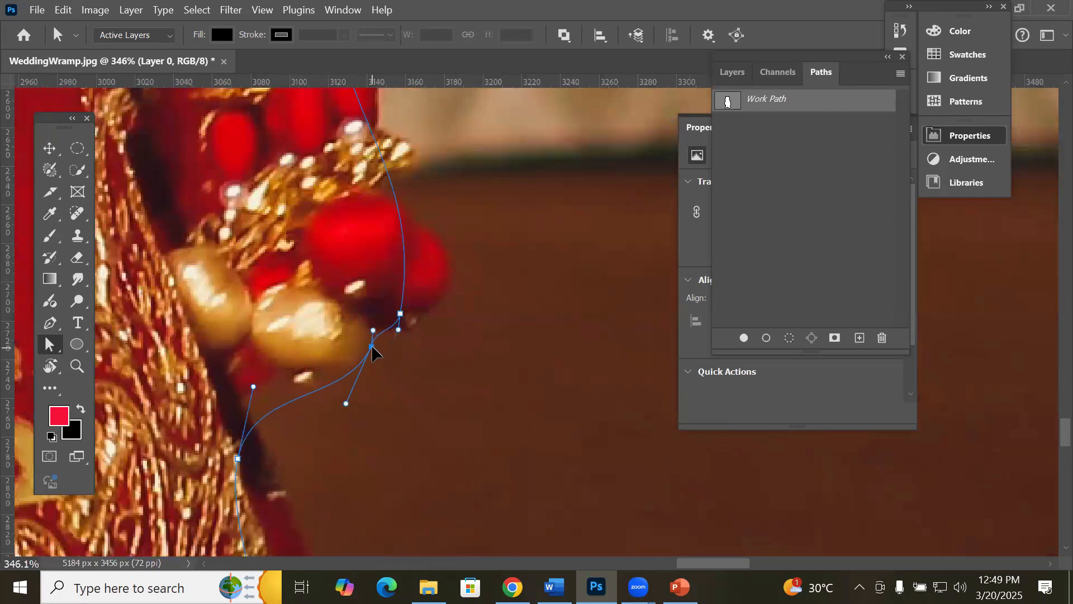
left_click_drag(238, 459, 253, 454)
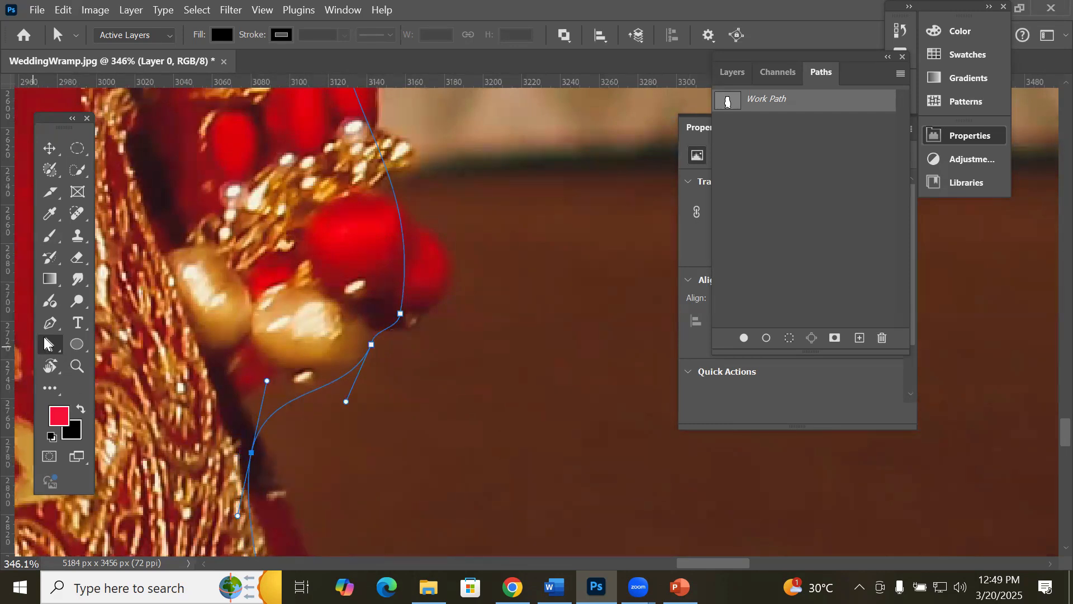
Step: Add an anchor on the curve below the tassels and move it into the notch between the beads and the skirt
left_click(49, 322)
left_click(288, 403)
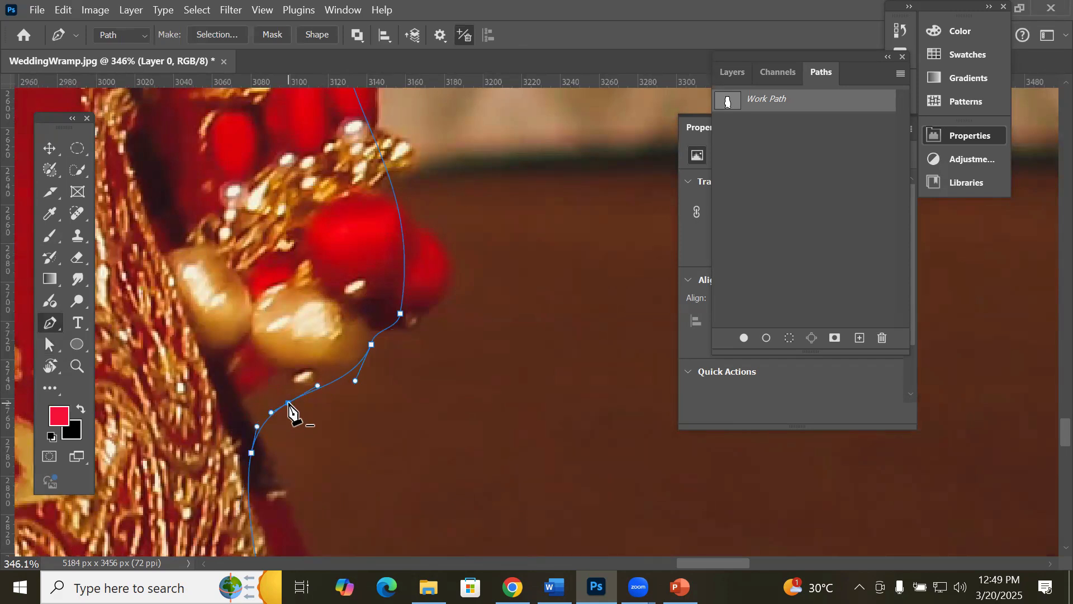
left_click(50, 345)
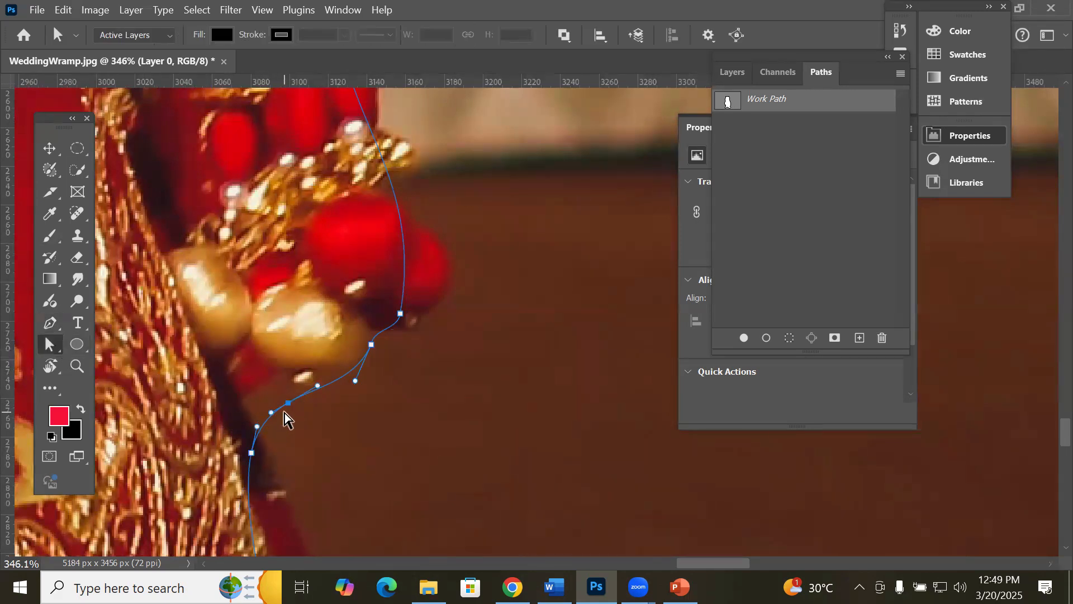
left_click_drag(287, 403, 254, 383)
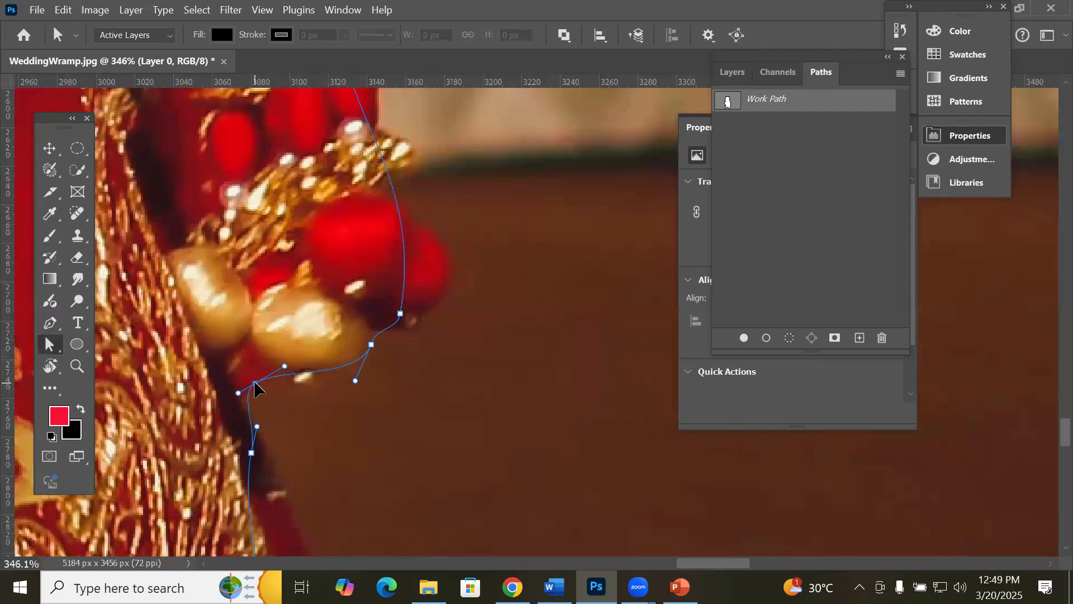
Step: Load the woman's finished work path as a selection and copy the selected area of Layer 0 to a new layer
scroll(303, 419, "down", 6)
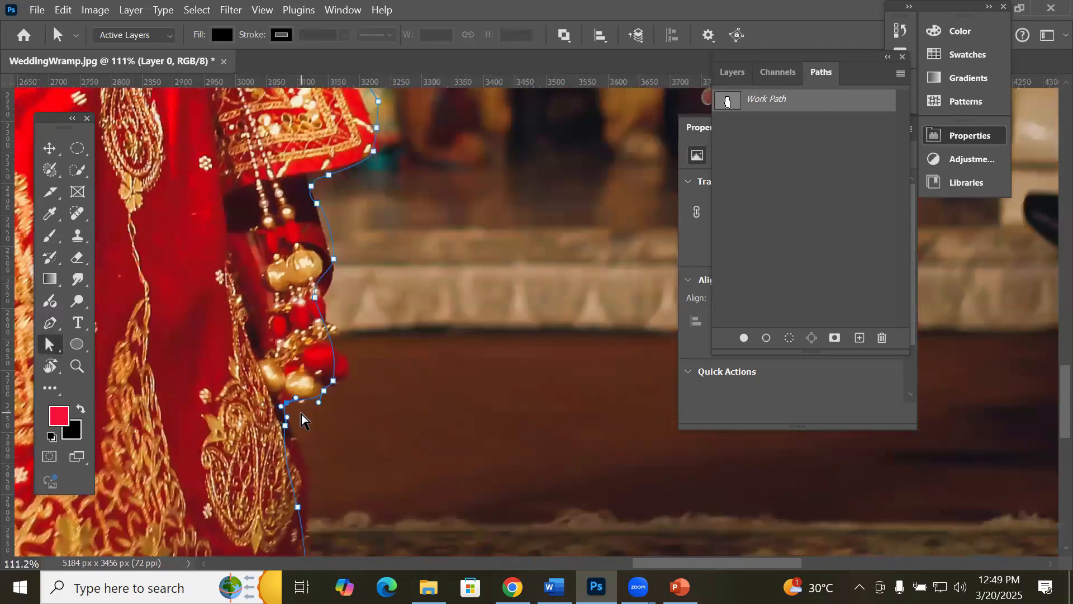
scroll(300, 420, "down", 5)
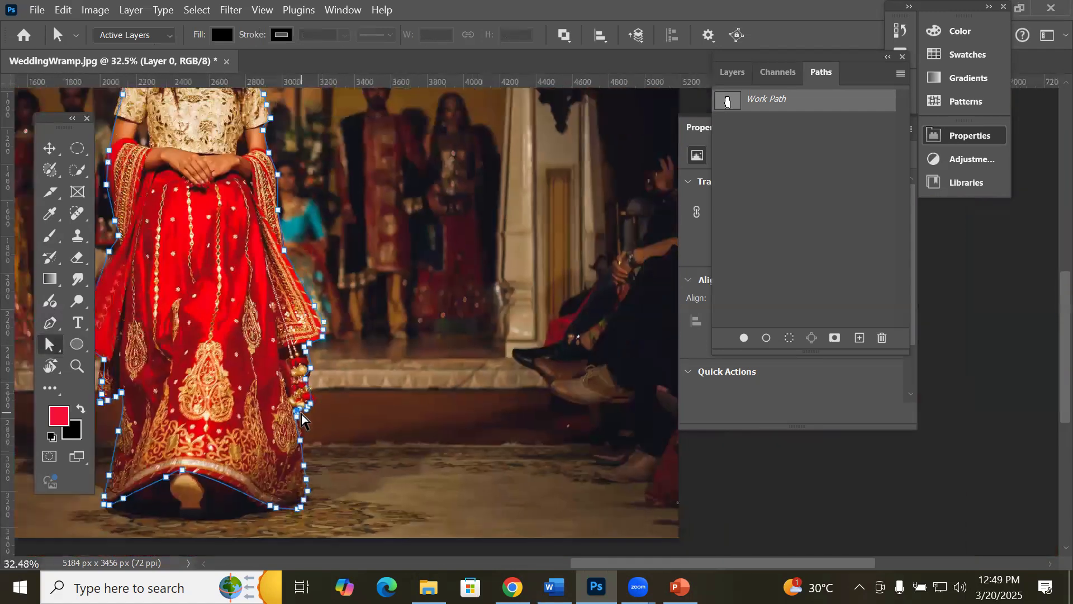
scroll(301, 420, "down", 2)
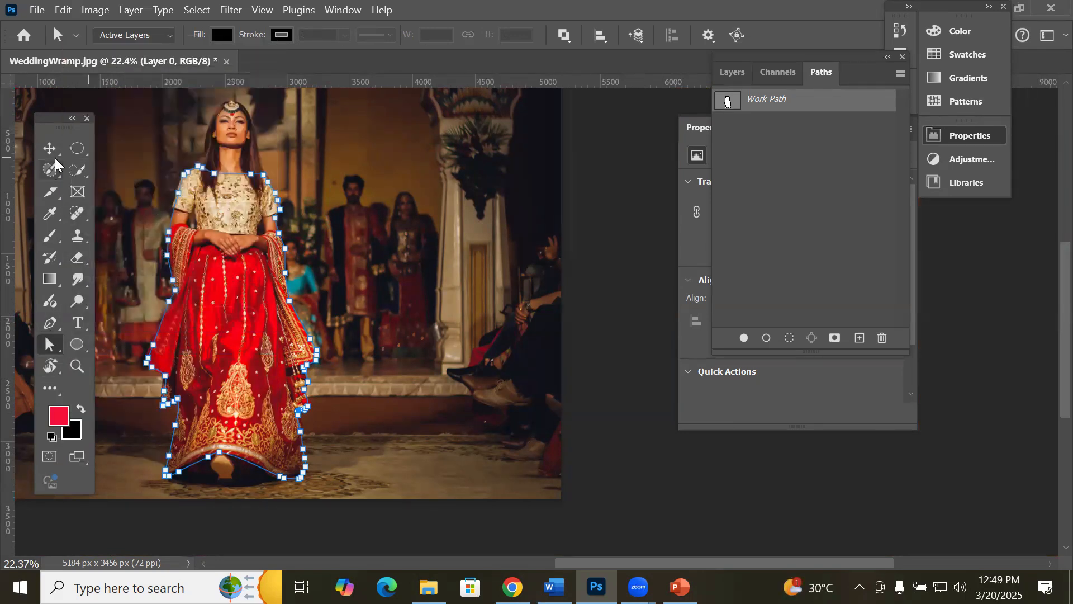
left_click(77, 150)
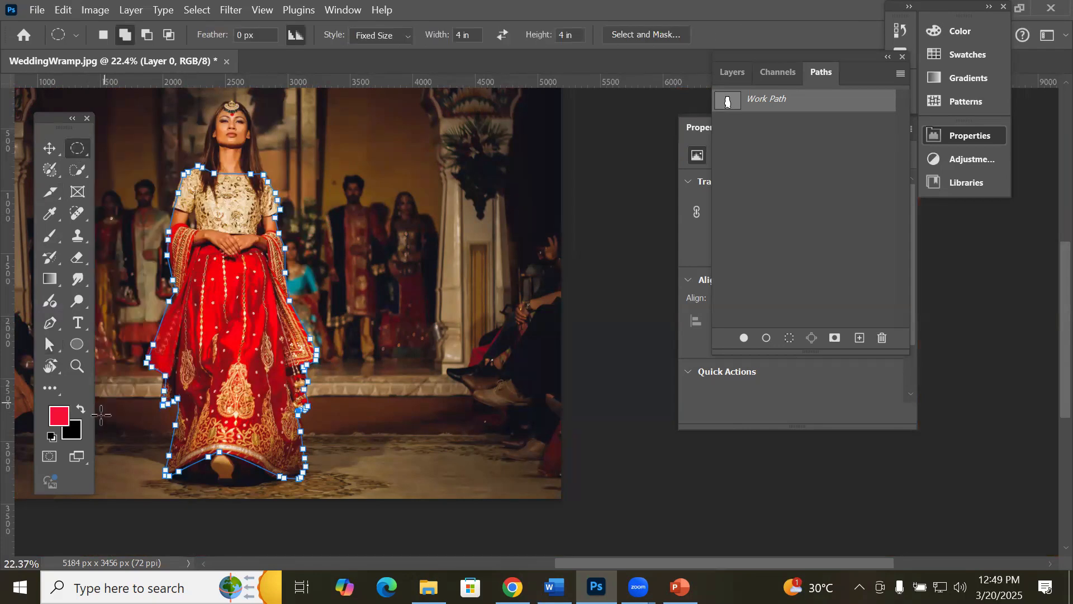
right_click(230, 225)
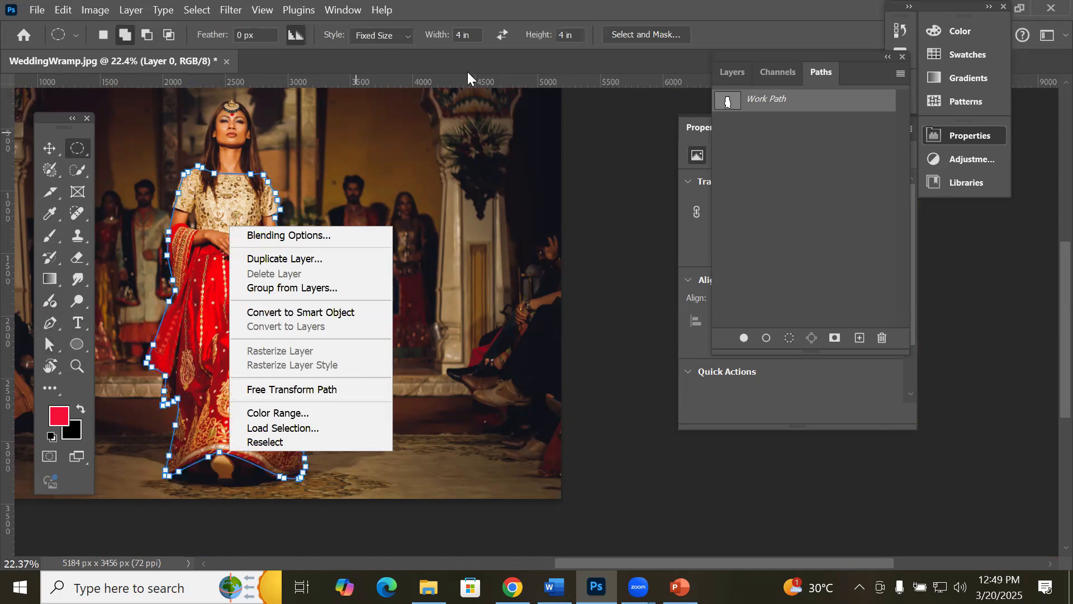
left_click(734, 68)
left_click_drag(740, 58, 462, 109)
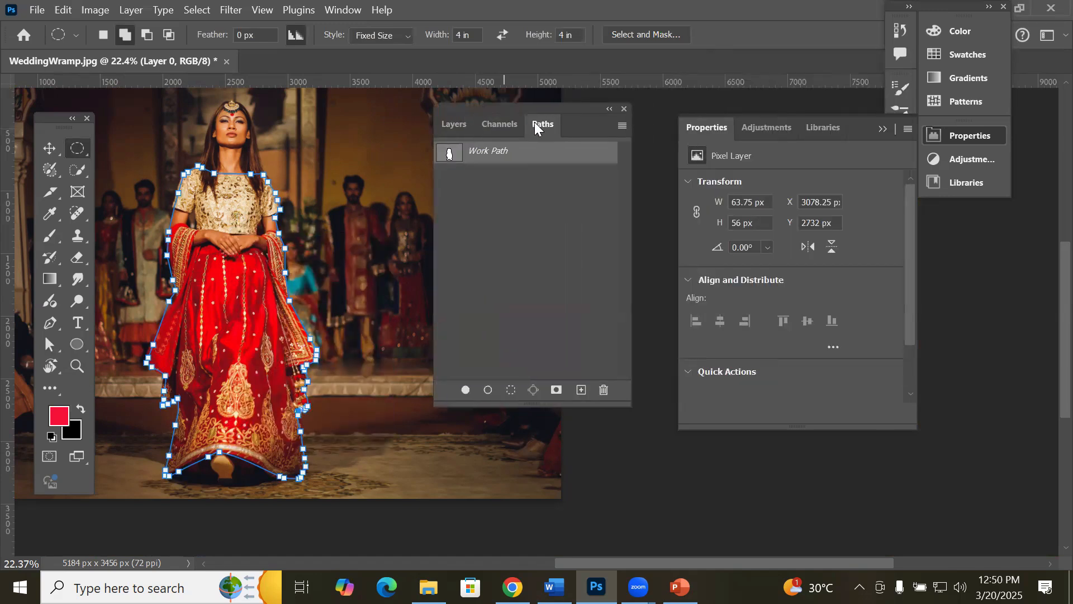
left_click(513, 391)
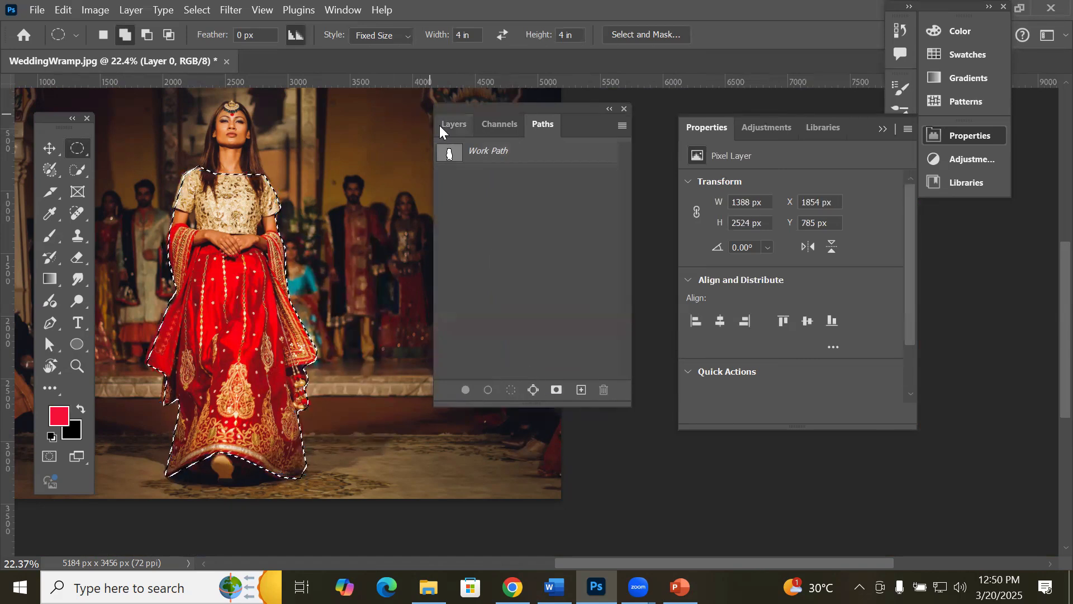
left_click(454, 128)
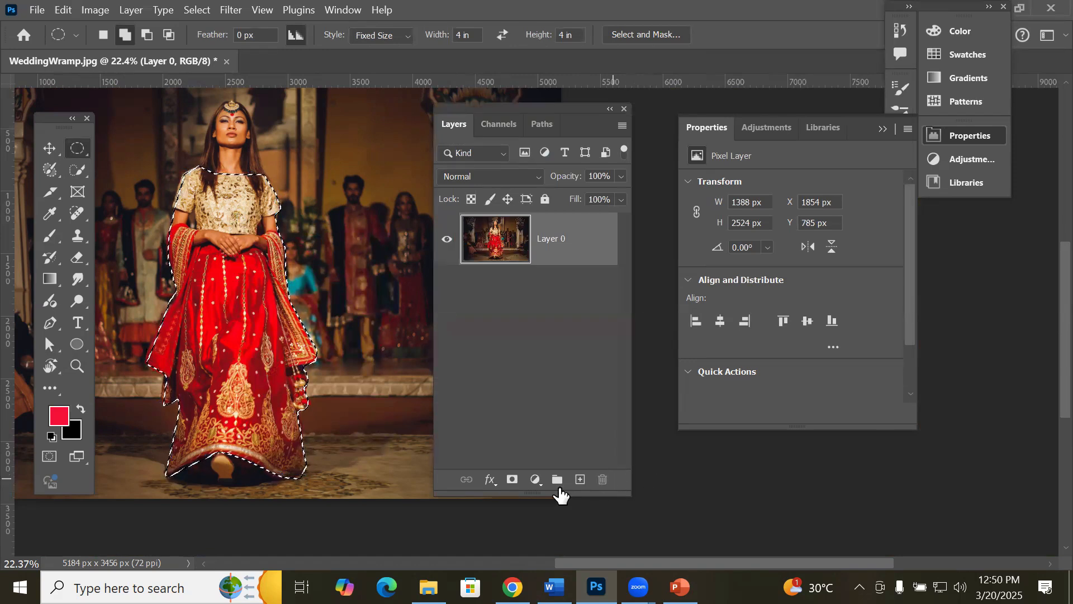
key("ctrl+shift+alt+n")
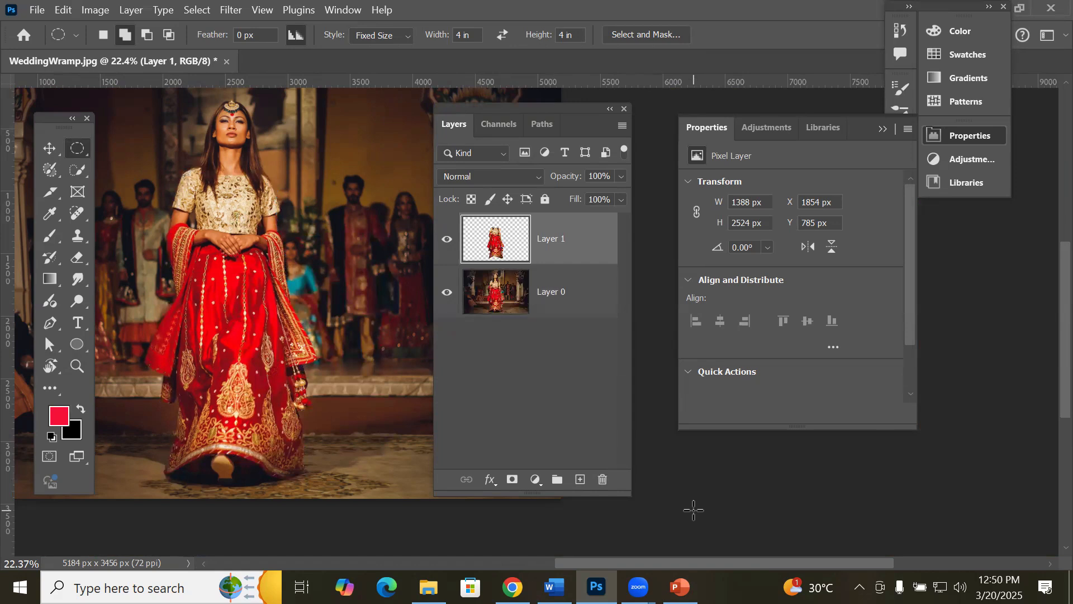
Step: Add a Black & White adjustment layer between Layer 0 and the woman's cut-out layer
left_click(506, 302)
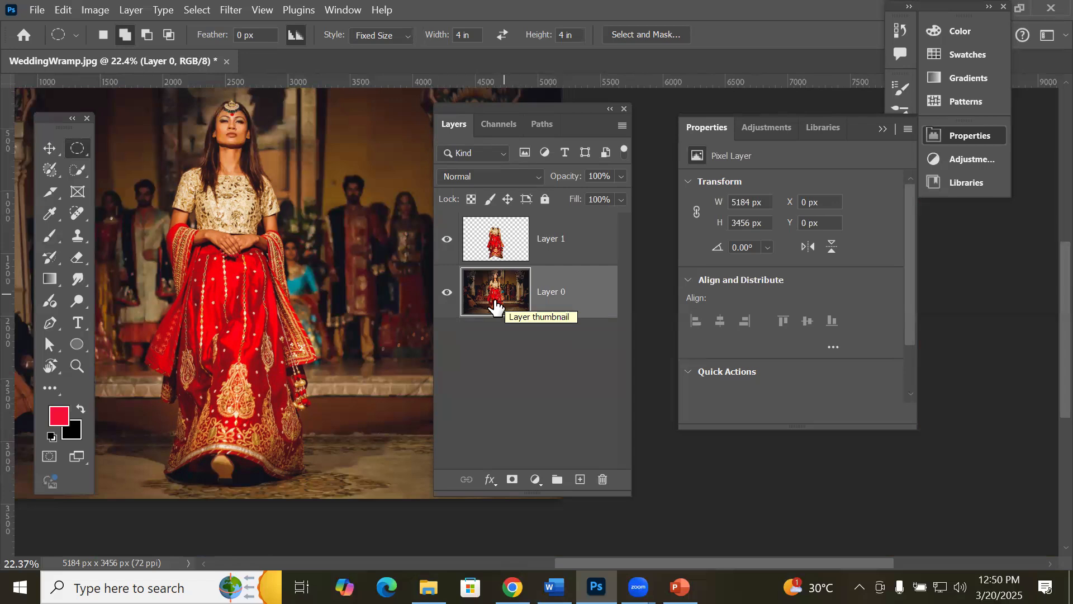
left_click(537, 478)
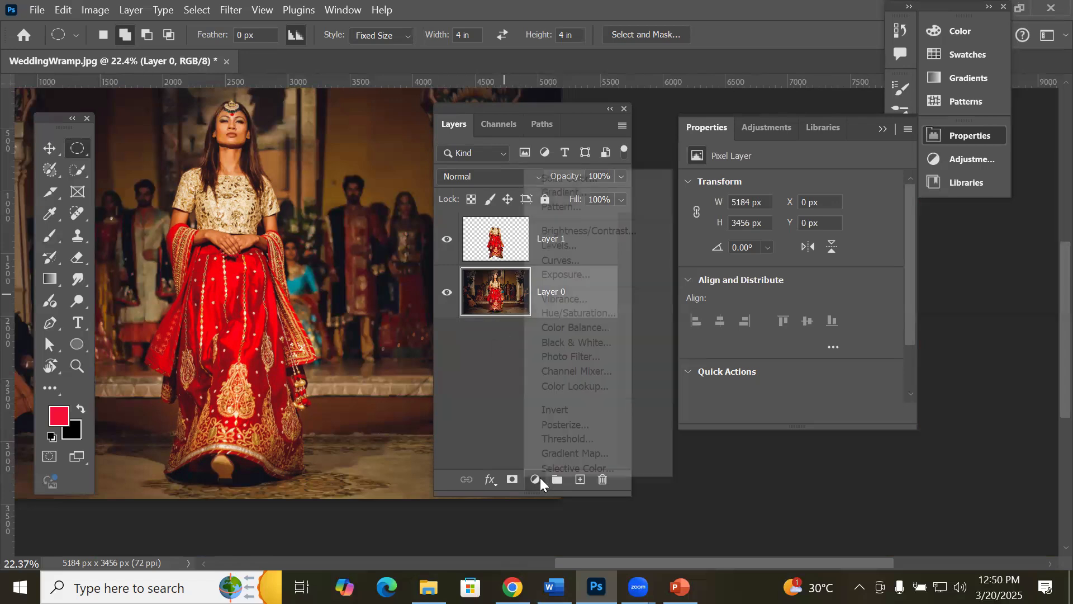
left_click(614, 343)
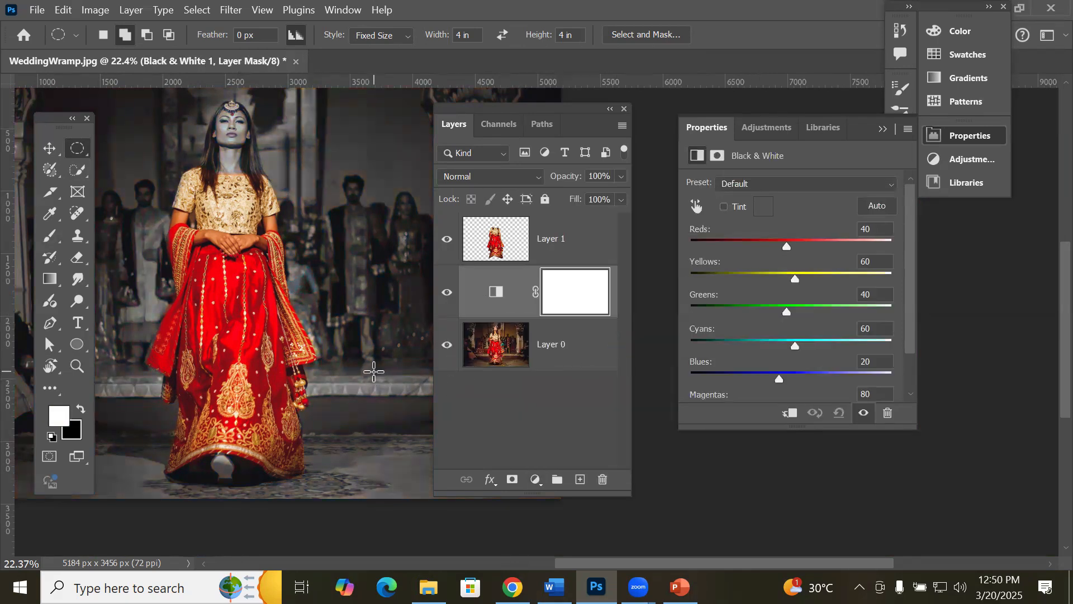
scroll(377, 380, "down", 3)
left_click_drag(545, 128, 615, 202)
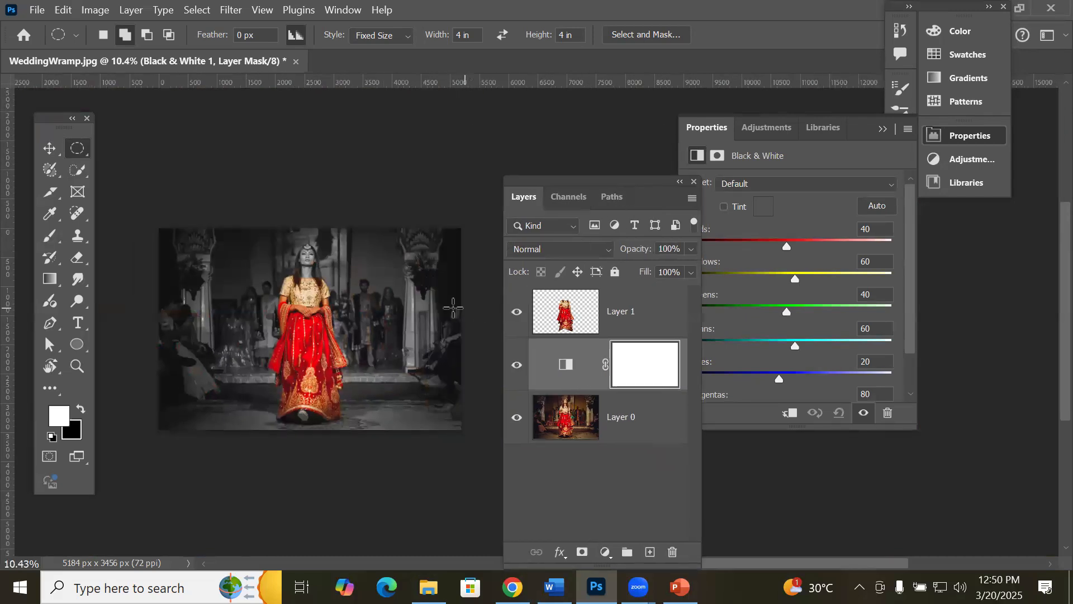
scroll(348, 335, "up", 3)
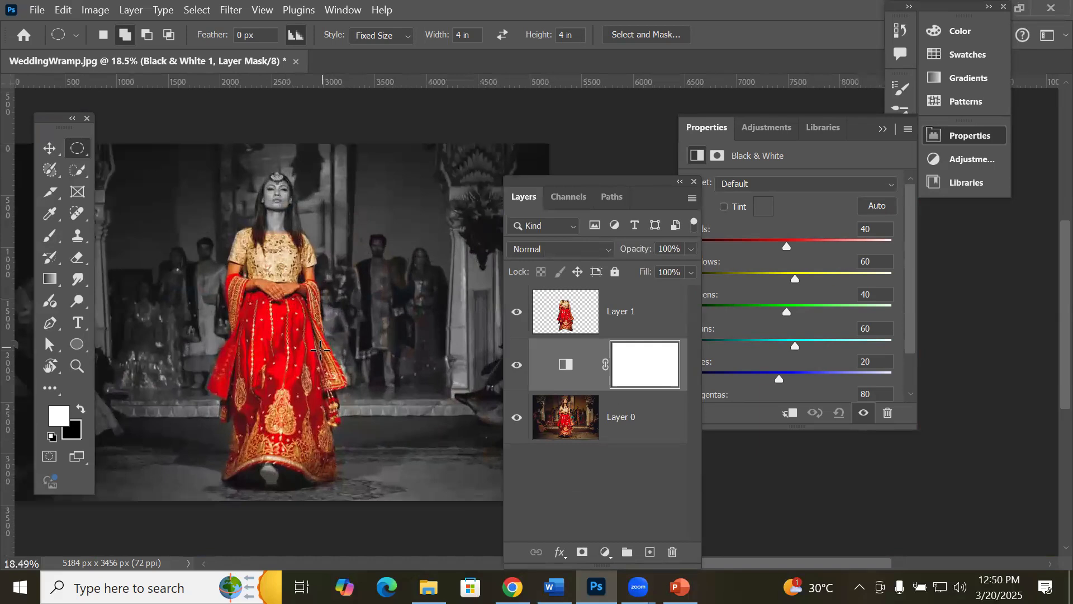
scroll(313, 341, "up", 4)
scroll(288, 336, "down", 5)
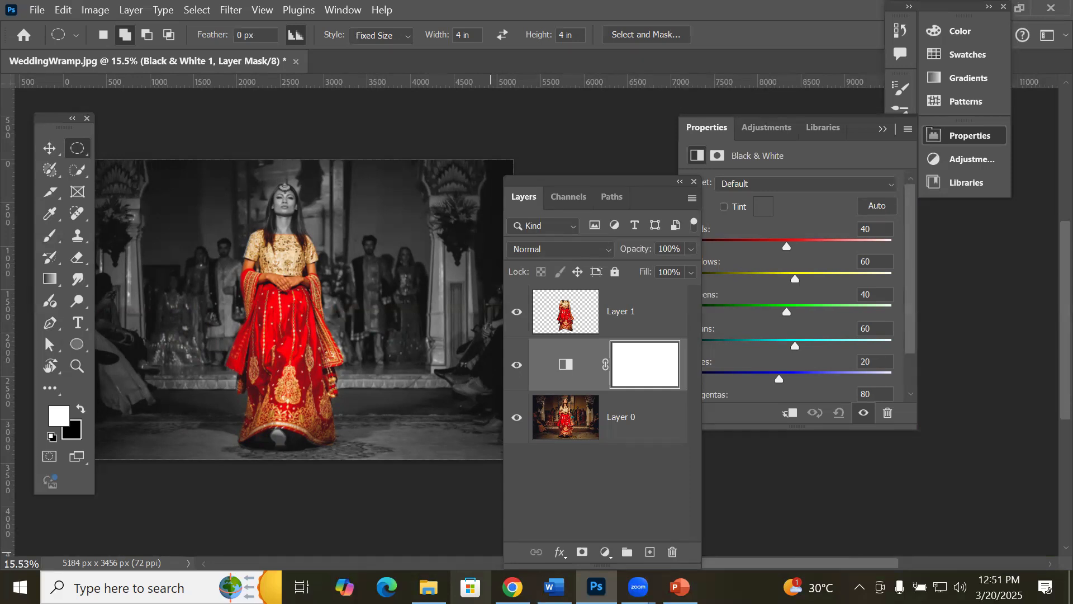
Step: Switch to File Explorer and open the Great Sphinx, Chephren Pyramid photo from the BuildingAndMonoments folder in Photoshop, keeping the image clear of panels
key("alt+Tab")
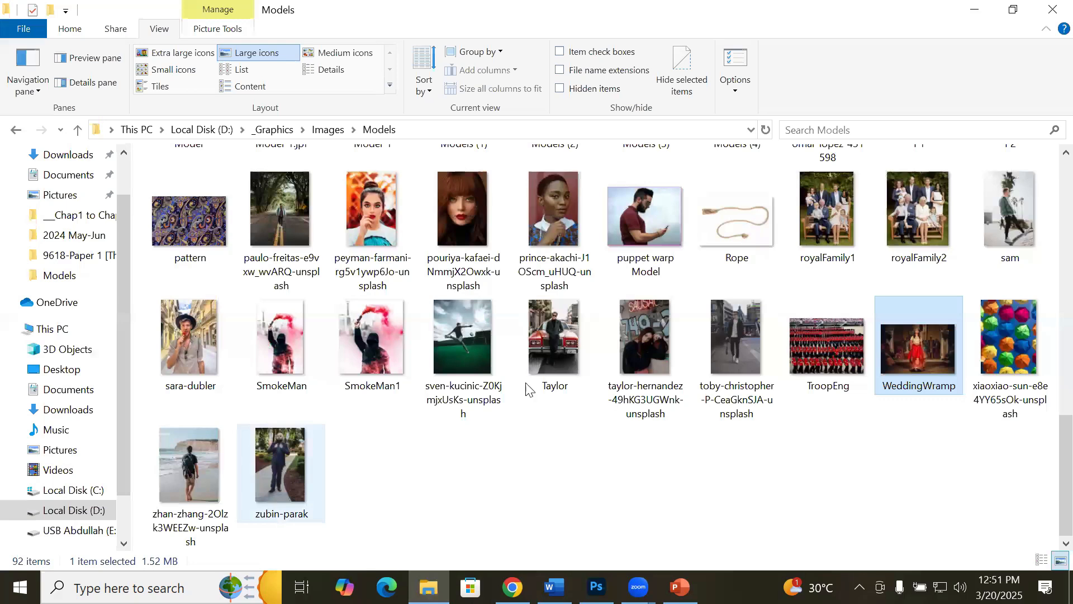
scroll(414, 378, "up", 5)
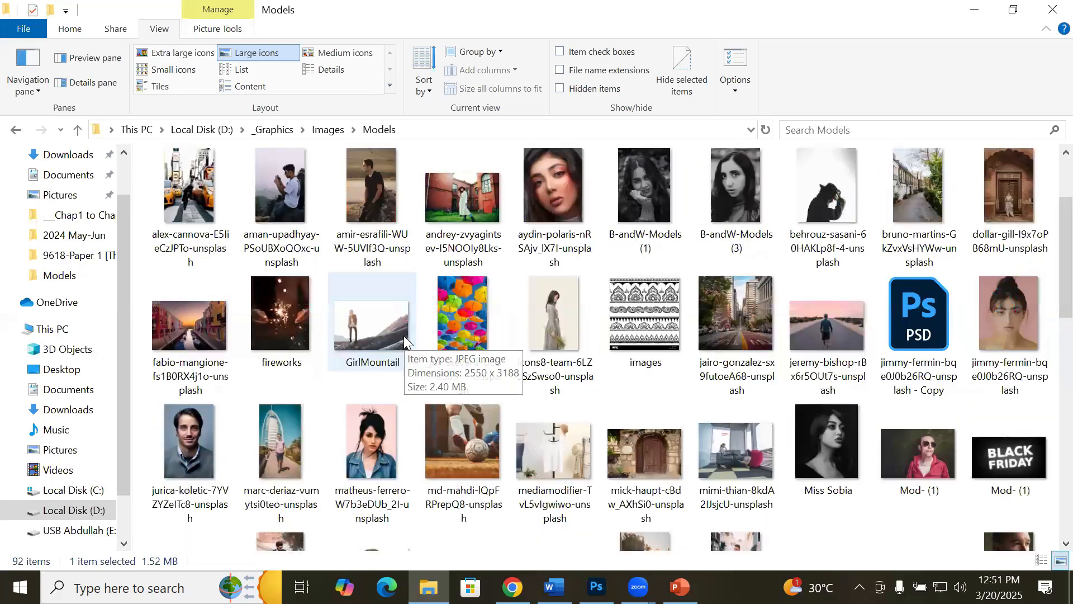
scroll(332, 190, "up", 3)
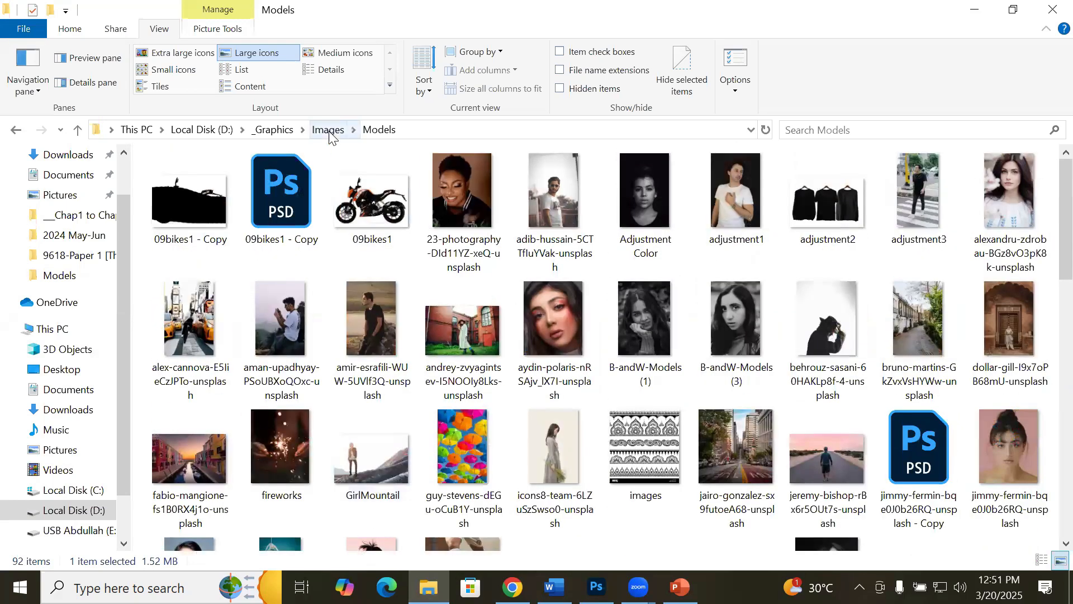
left_click(329, 129)
double_click(223, 202)
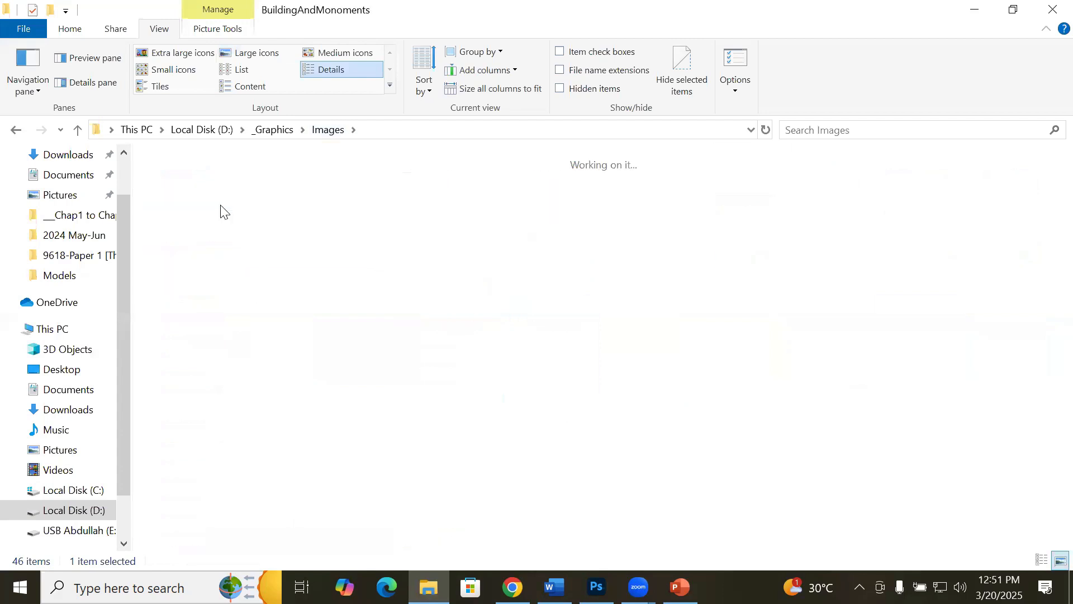
left_click(454, 351)
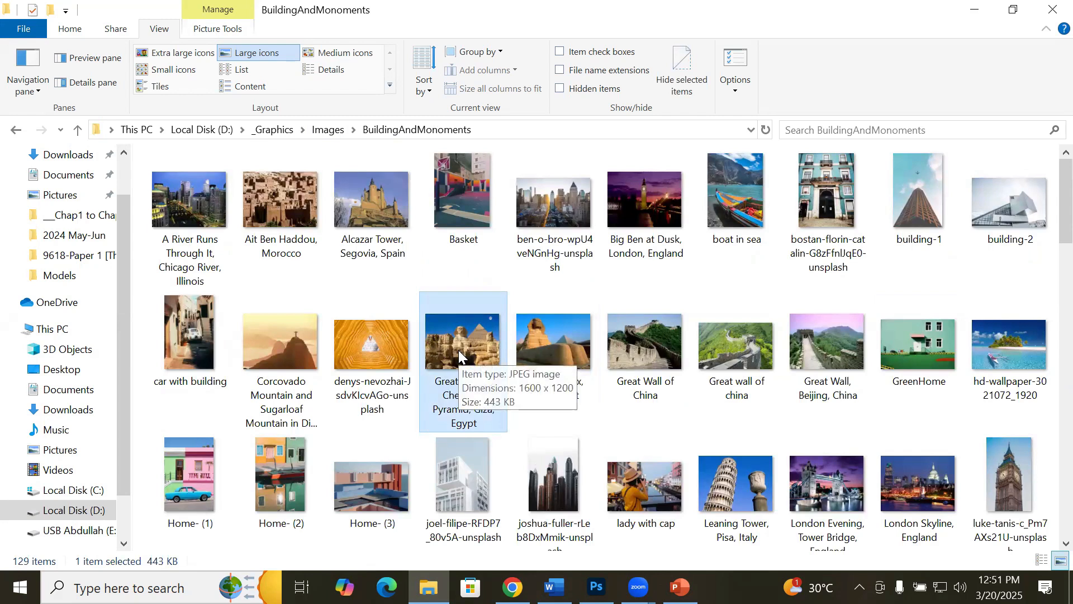
left_click_drag(460, 356, 409, 71)
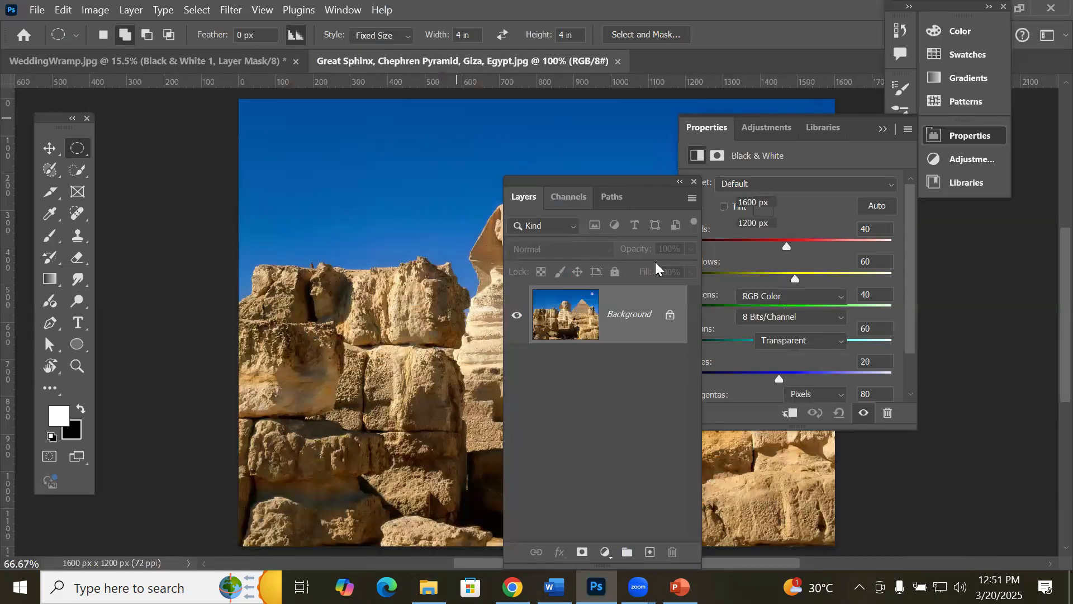
left_click_drag(617, 186, 178, 179)
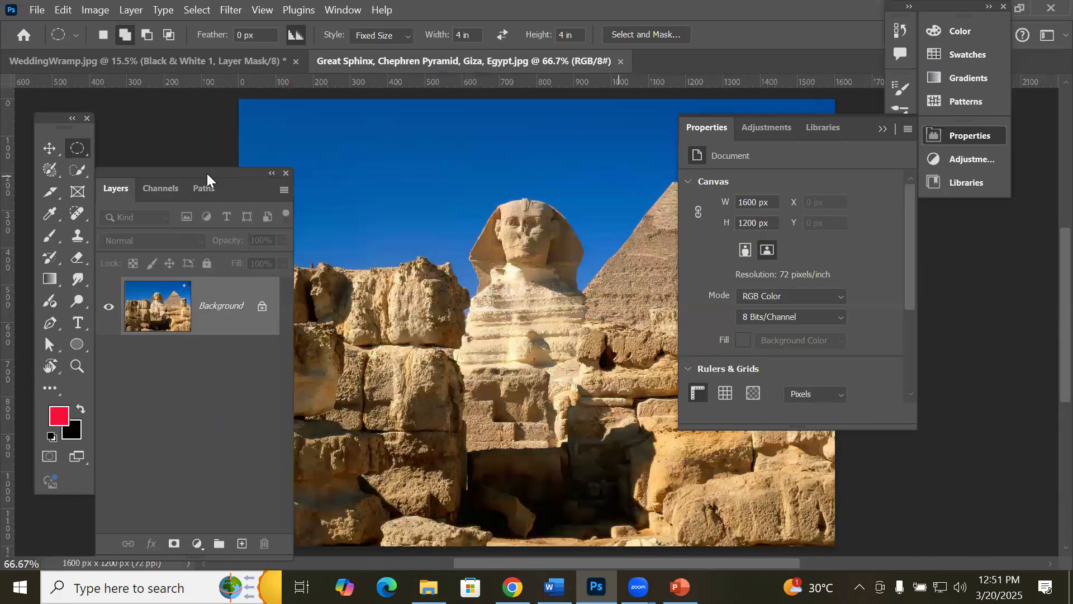
left_click(882, 129)
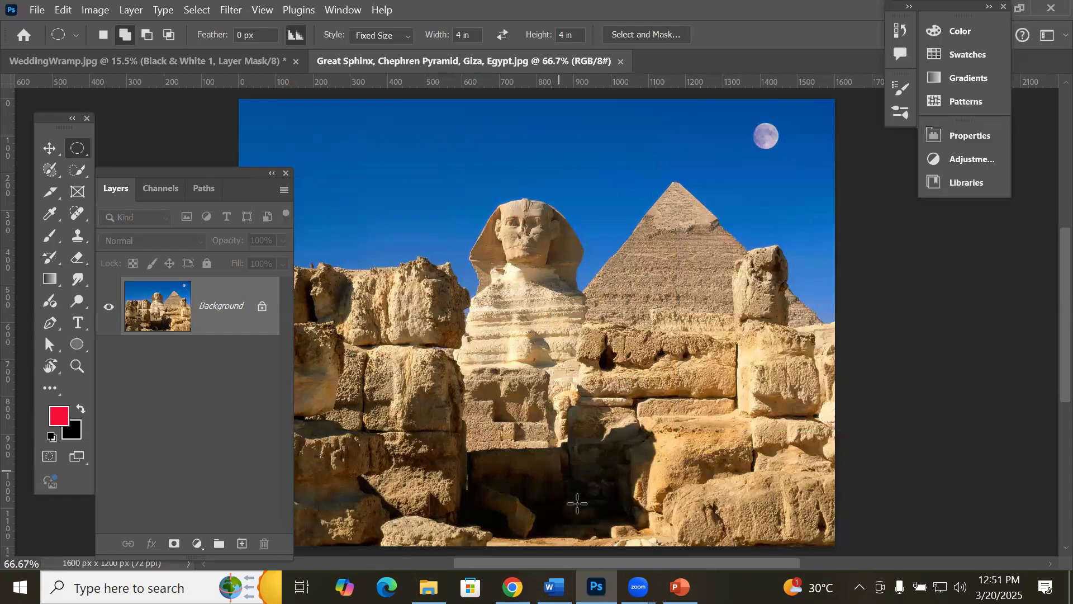
Step: Add a Brightness/Contrast adjustment layer over the whole Sphinx photo with brightness -15 and contrast -7
scroll(570, 541, "up", 2)
scroll(570, 541, "up", 5)
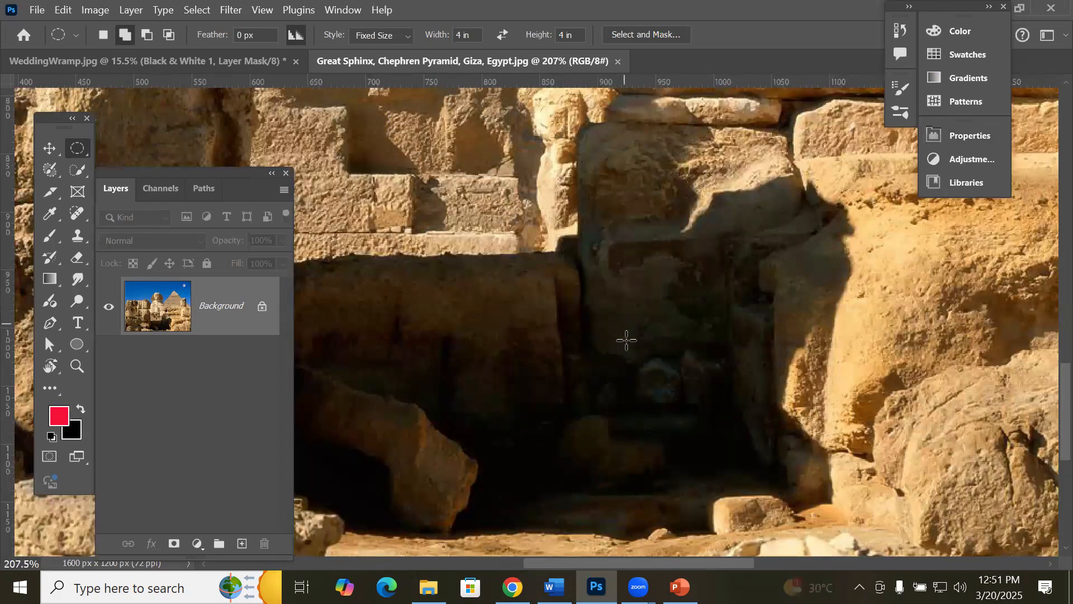
scroll(630, 347, "down", 7)
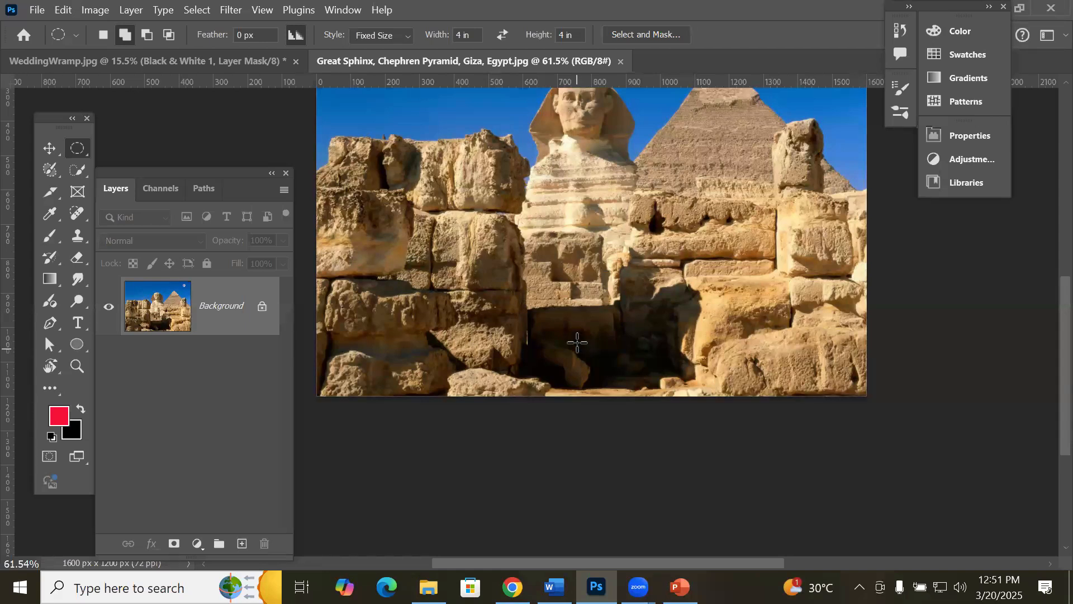
scroll(576, 342, "down", 2, "alt")
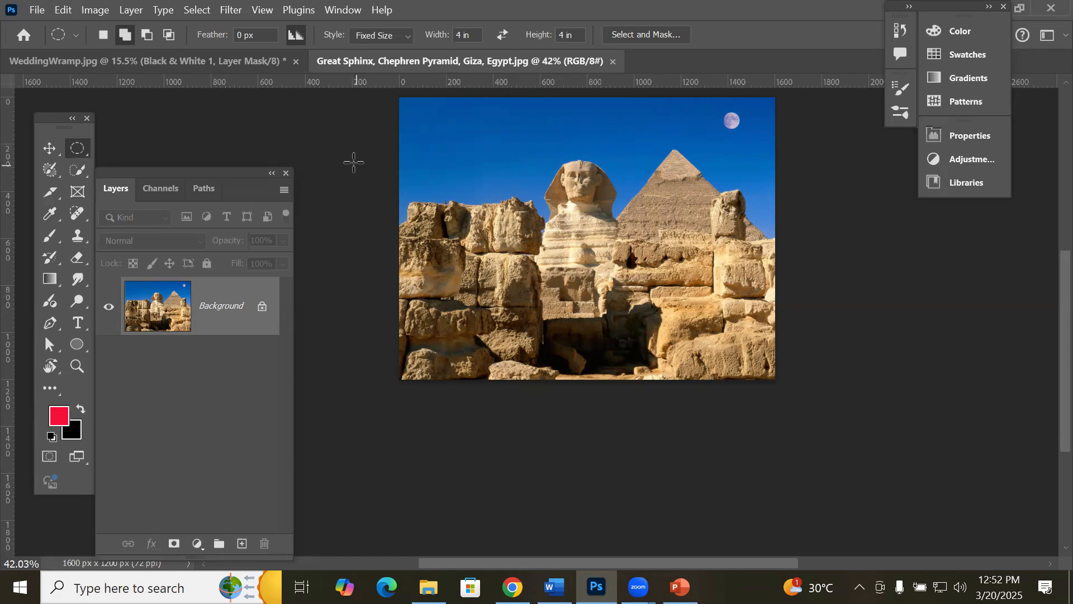
left_click_drag(174, 176, 202, 133)
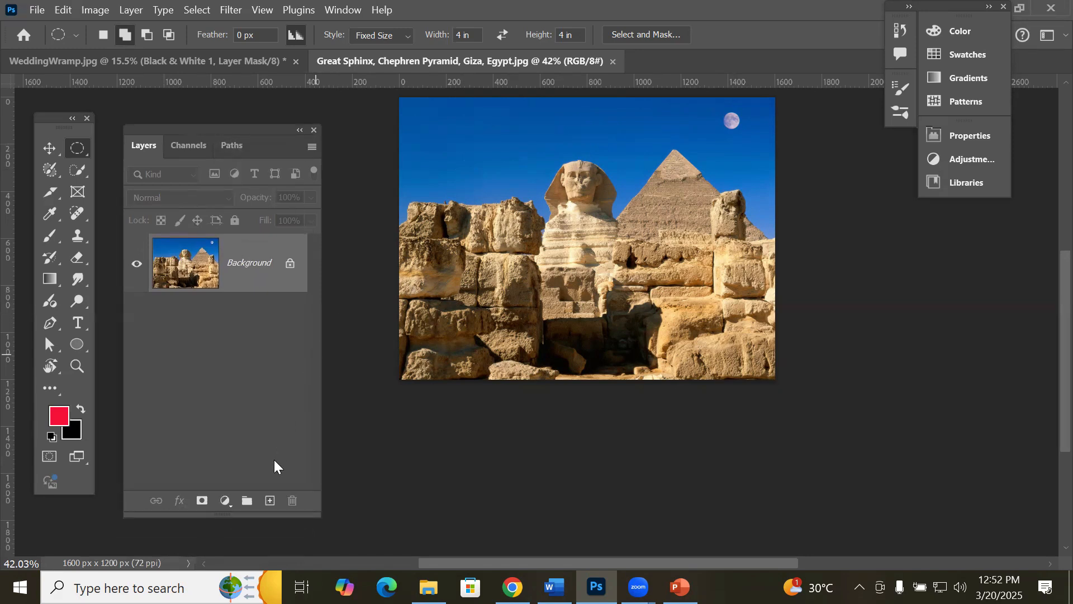
left_click(223, 505)
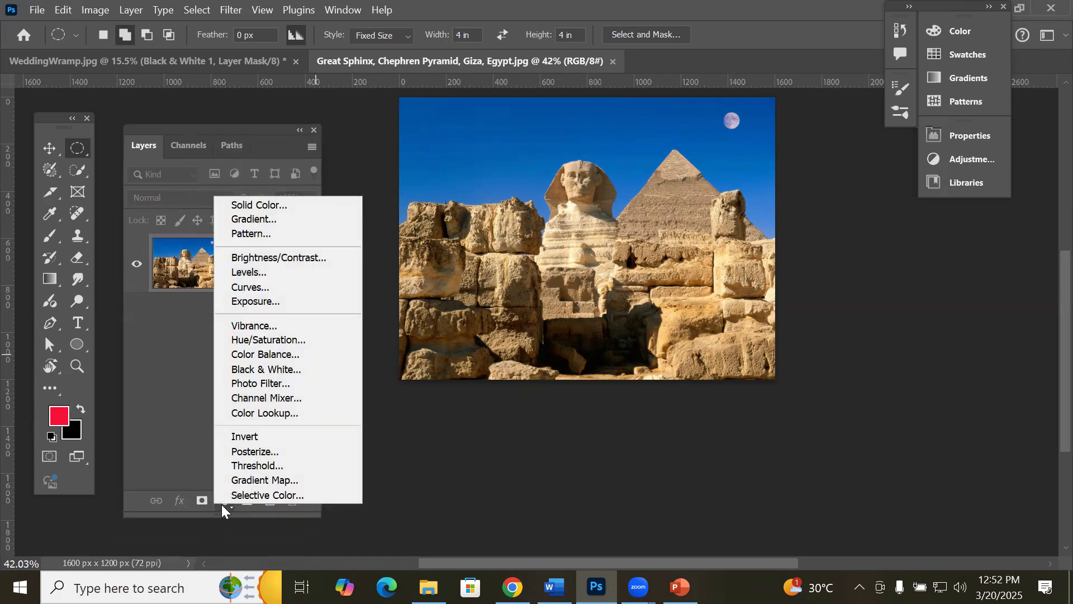
left_click(277, 261)
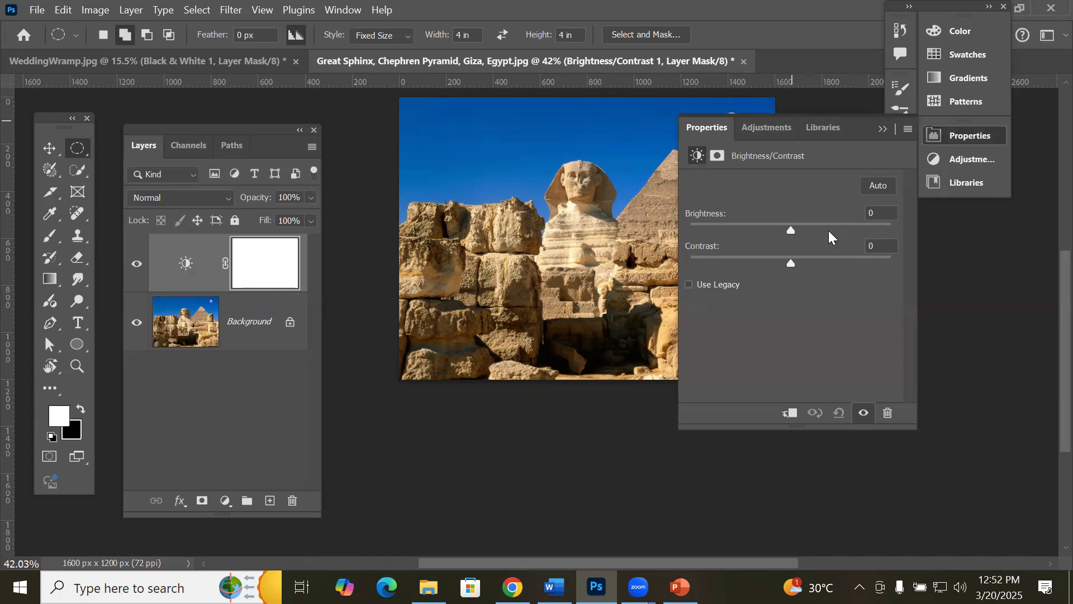
left_click_drag(789, 230, 766, 264)
left_click_drag(931, 274, 779, 266)
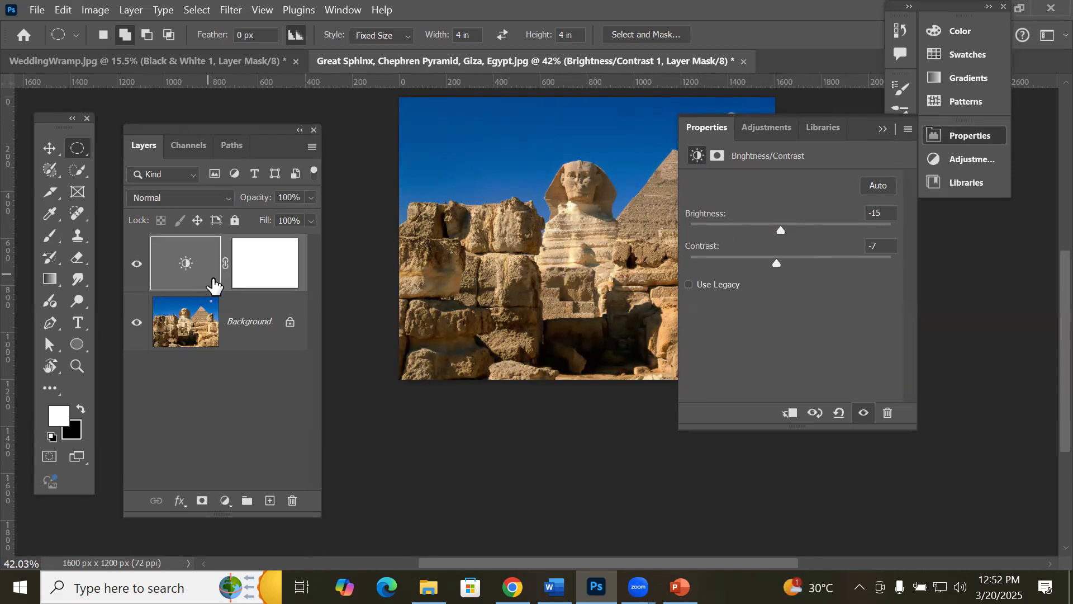
Step: Delete the Brightness/Contrast adjustment layer from the Sphinx photo
left_click(211, 284)
left_click(292, 503)
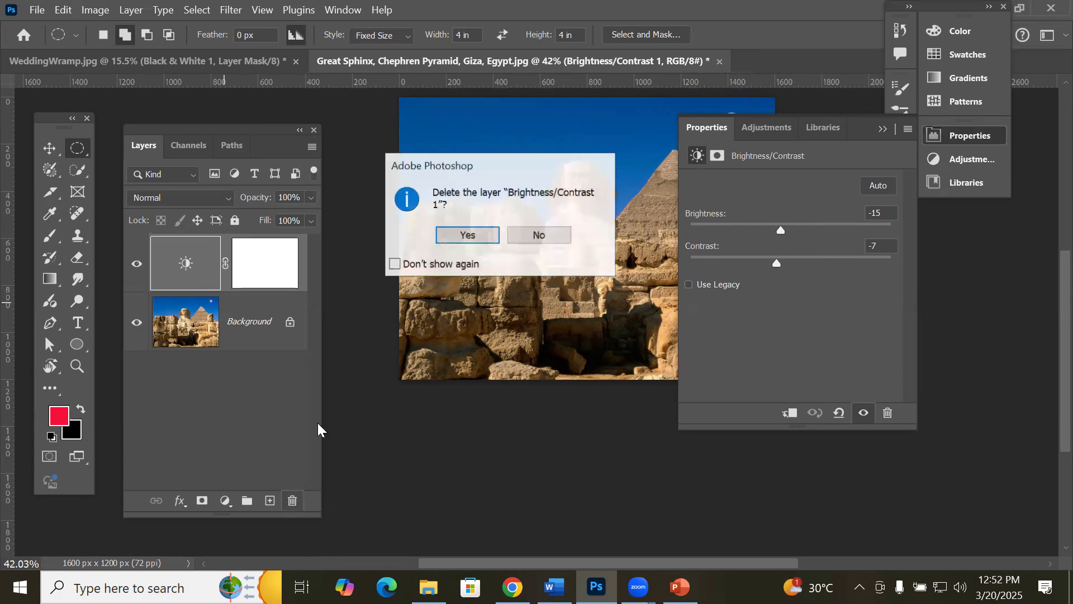
left_click(468, 236)
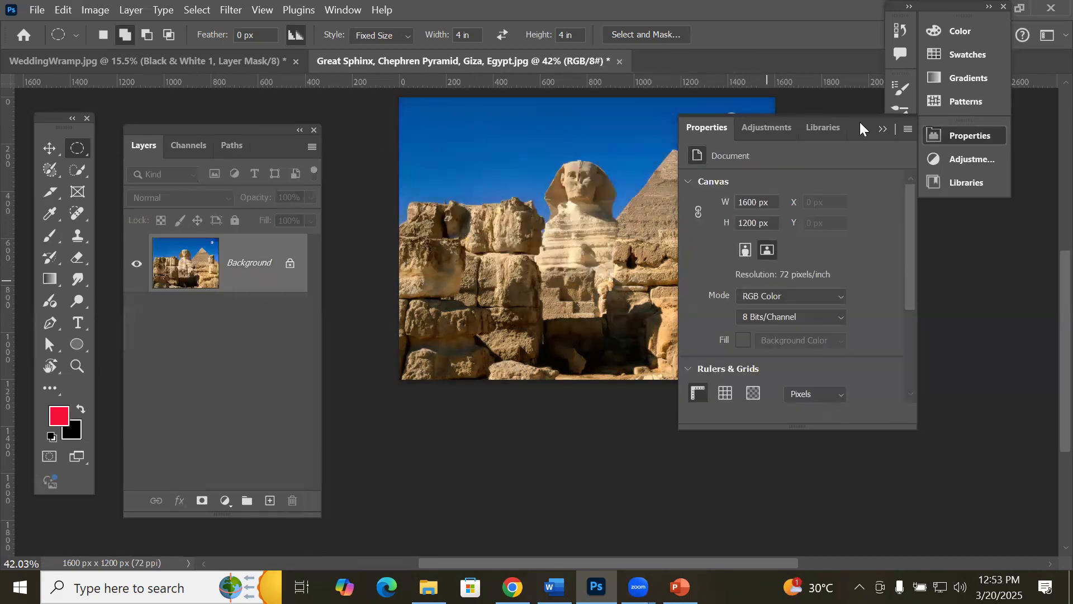
Step: Select the dark shadowed recess between the rocks below the Sphinx with the Quick Selection tool
left_click_drag(852, 120, 894, 327)
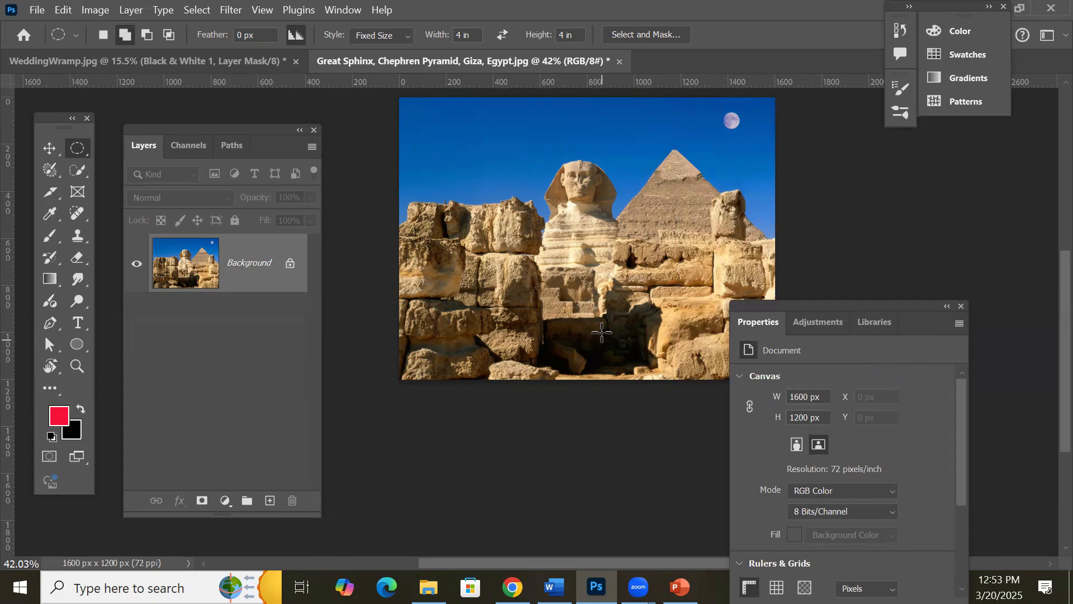
left_click(79, 168)
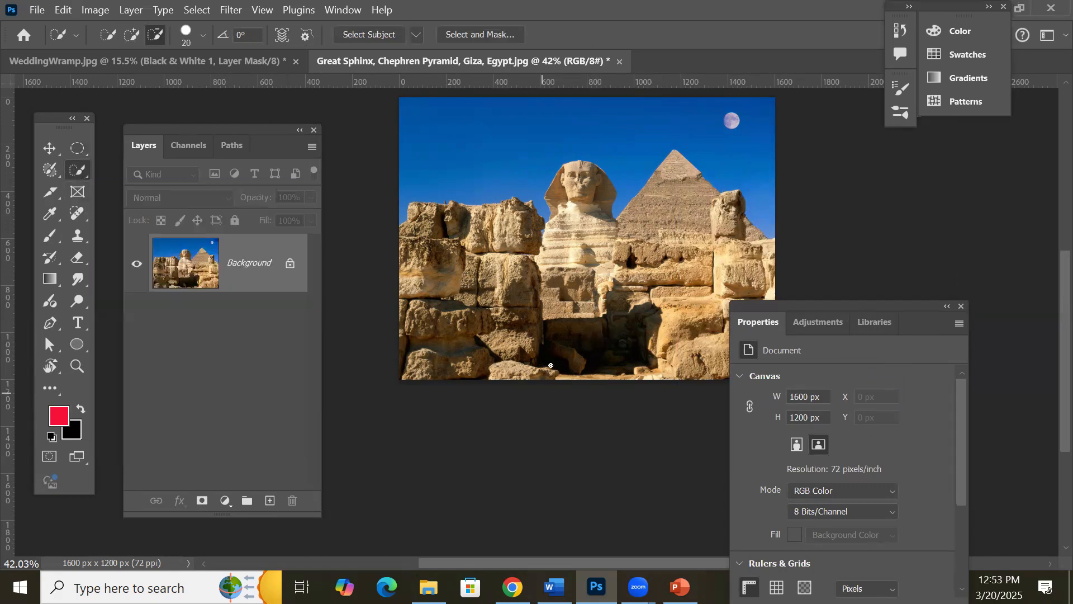
left_click_drag(559, 341, 649, 369)
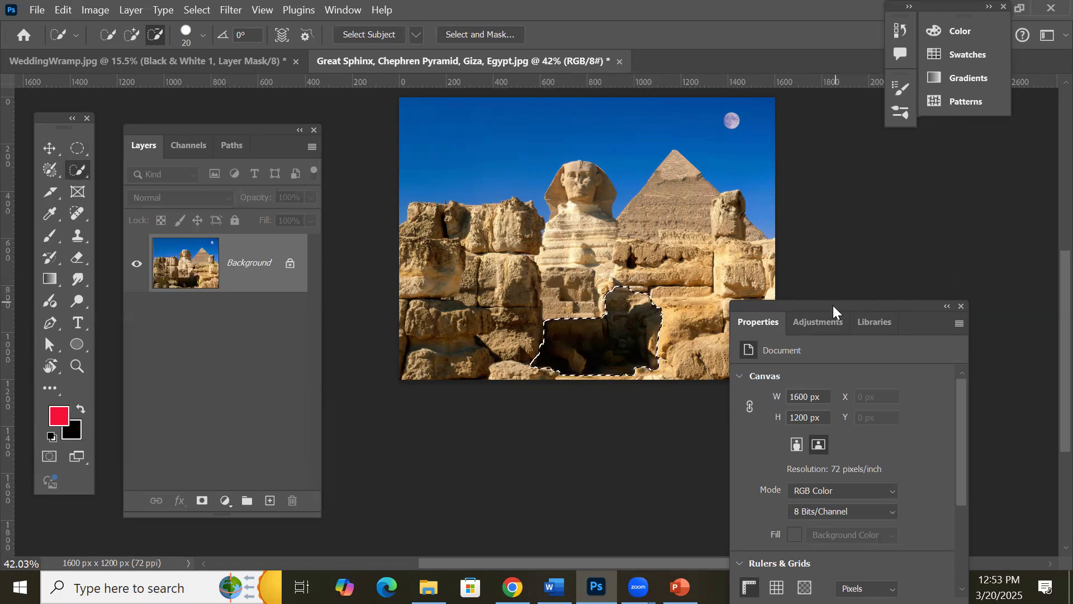
Step: Add a Brightness/Contrast adjustment layer masked to the selected dark recess below the Sphinx
left_click_drag(835, 301, 949, 213)
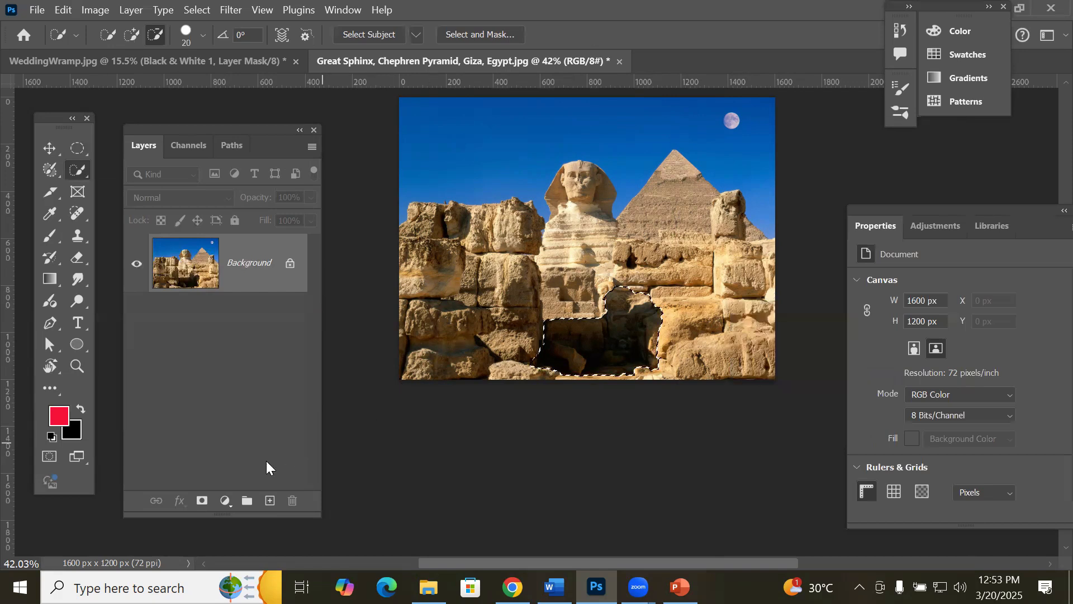
left_click(225, 500)
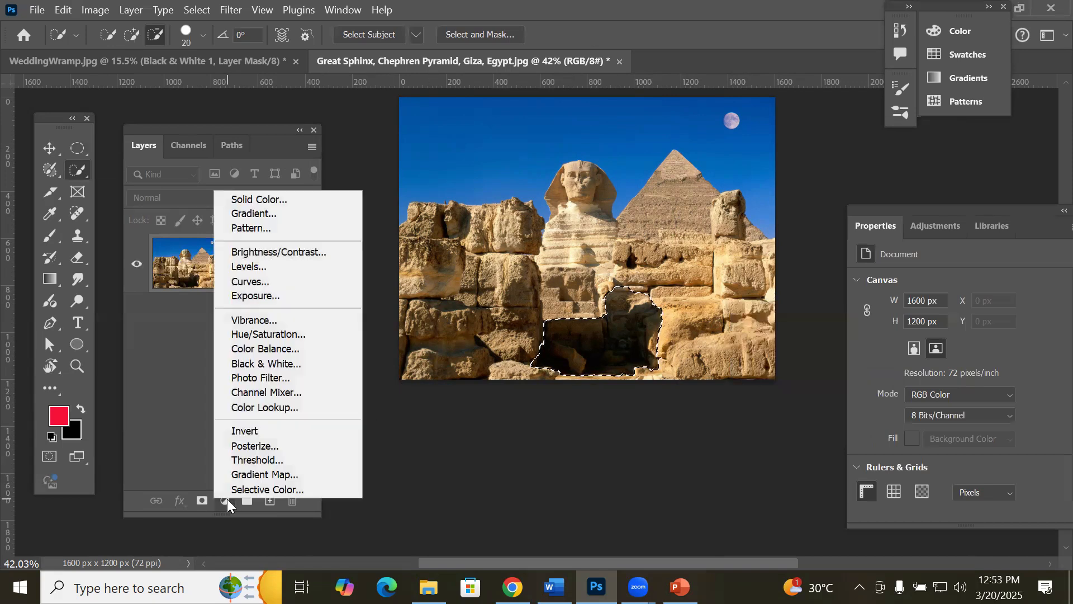
left_click(288, 252)
scroll(530, 363, "up", 3)
scroll(530, 363, "up", 1)
scroll(515, 360, "up", 2)
scroll(515, 358, "up", 1)
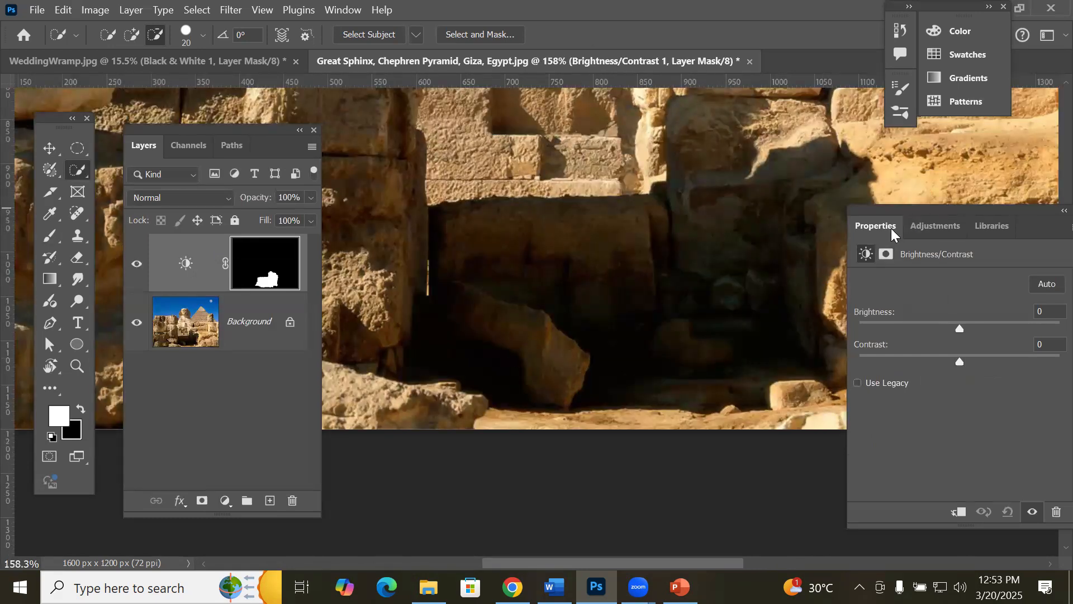
Step: Dock the Properties panel as an icon and set the recess adjustment's brightness to 150
left_click_drag(914, 211, 902, 163)
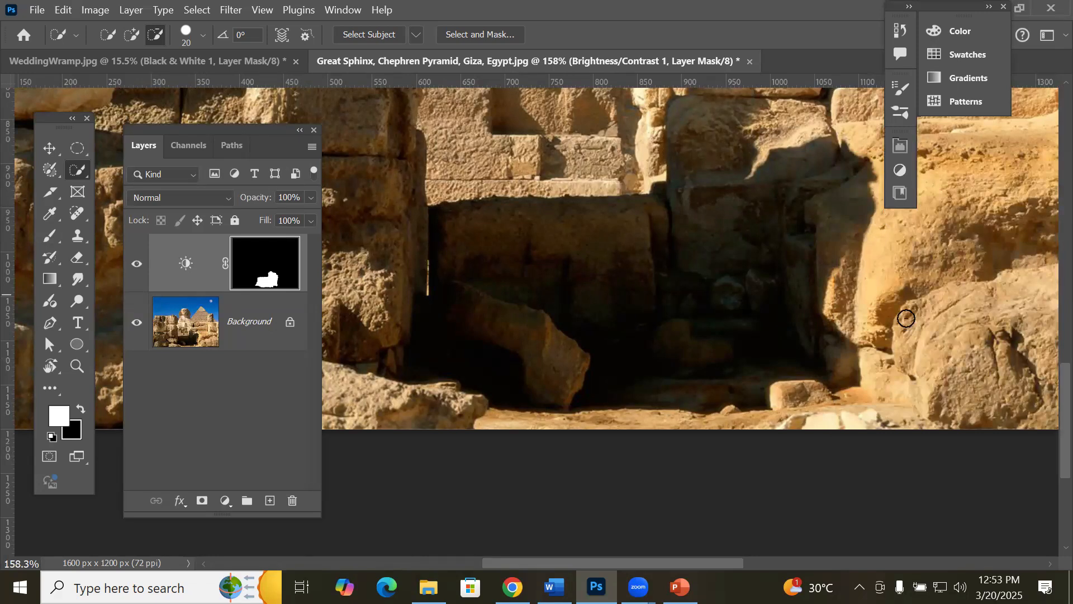
left_click(902, 171)
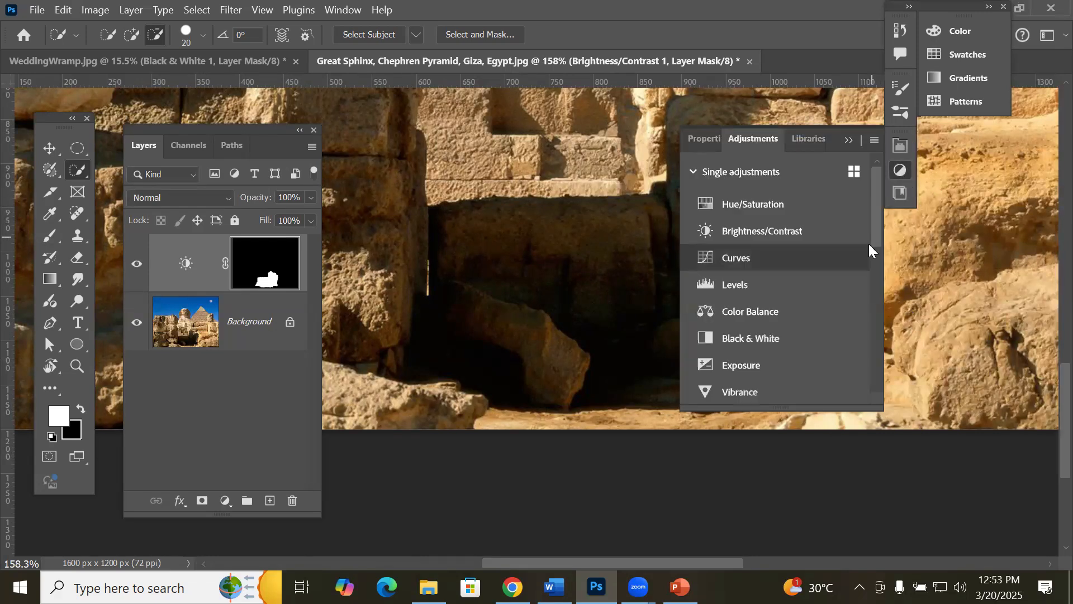
left_click(907, 145)
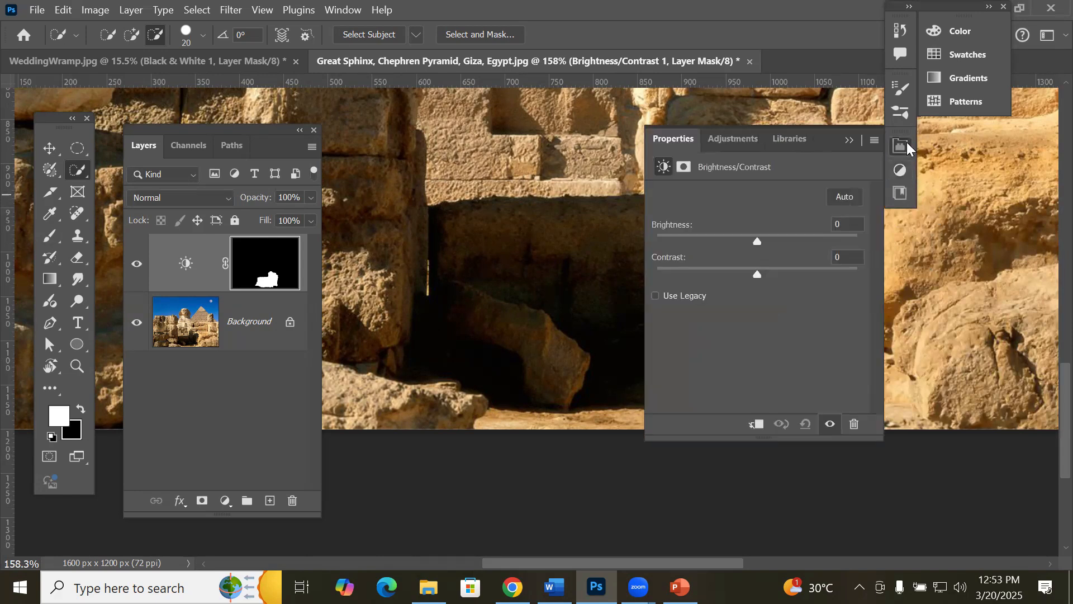
left_click_drag(759, 241, 915, 256)
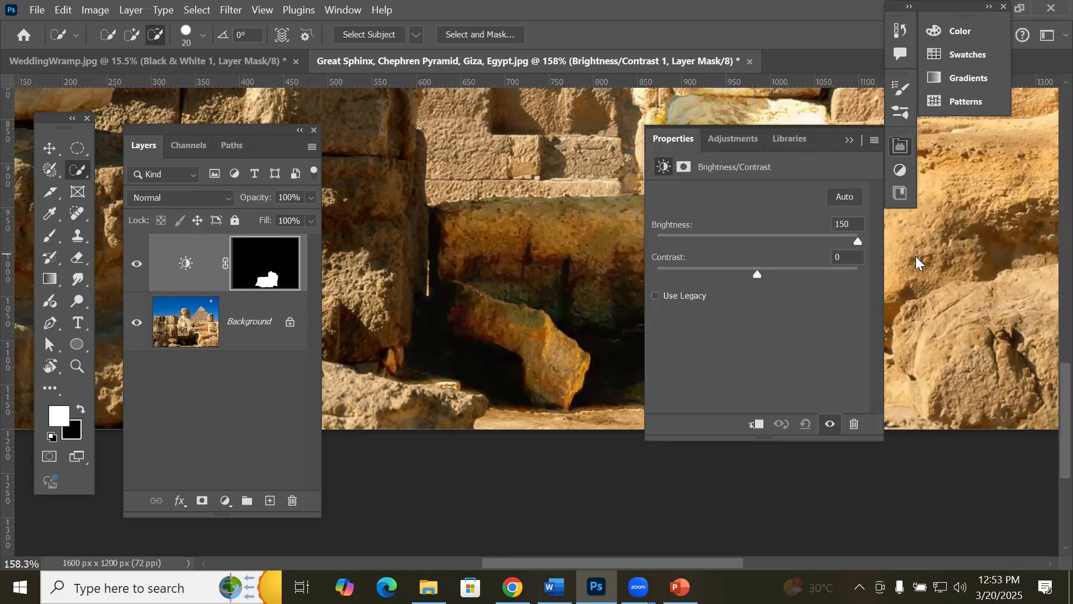
left_click(850, 138)
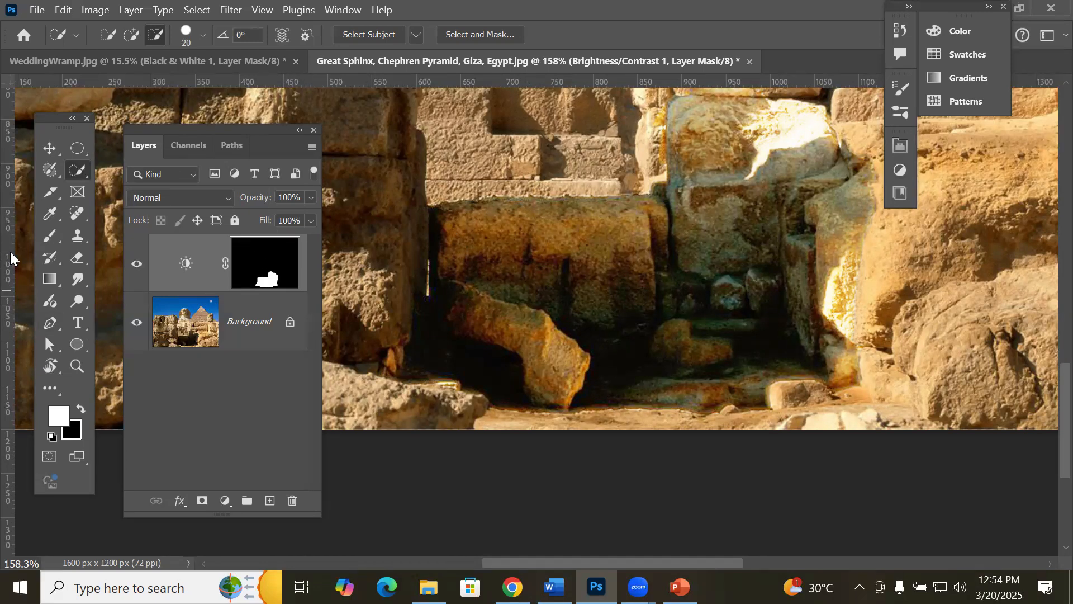
Step: Paint black over the recess in the Brightness/Contrast layer mask with the 200 px Brush to hide the brightening
left_click(45, 237)
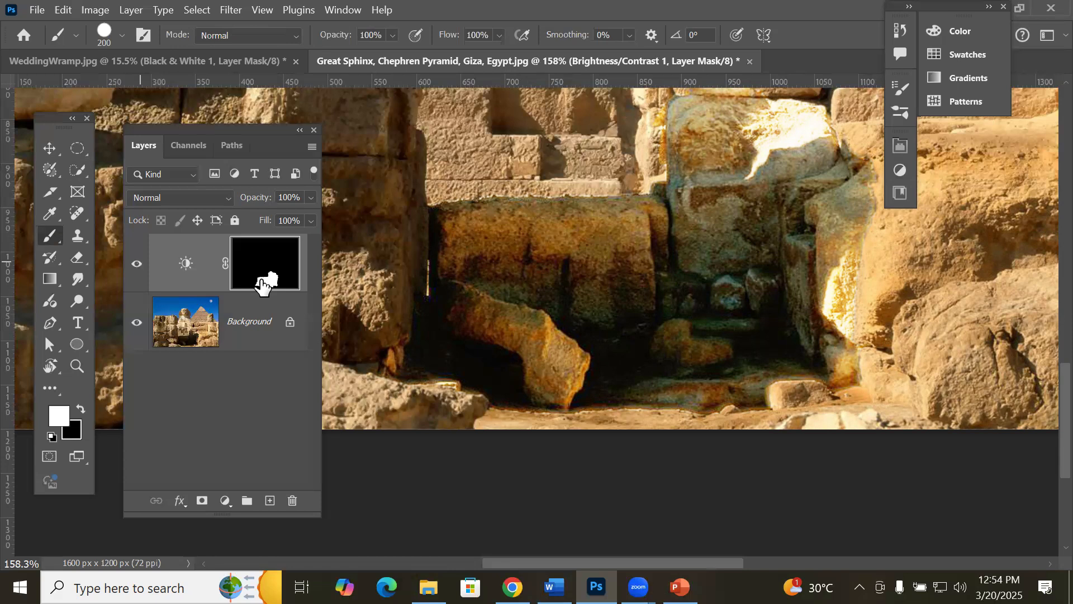
left_click(82, 407)
mouse_move(481, 251)
left_mouse_down()
mouse_move(477, 324)
mouse_move(480, 290)
mouse_move(513, 399)
mouse_move(470, 364)
mouse_move(462, 372)
mouse_move(765, 139)
mouse_move(739, 340)
left_mouse_up()
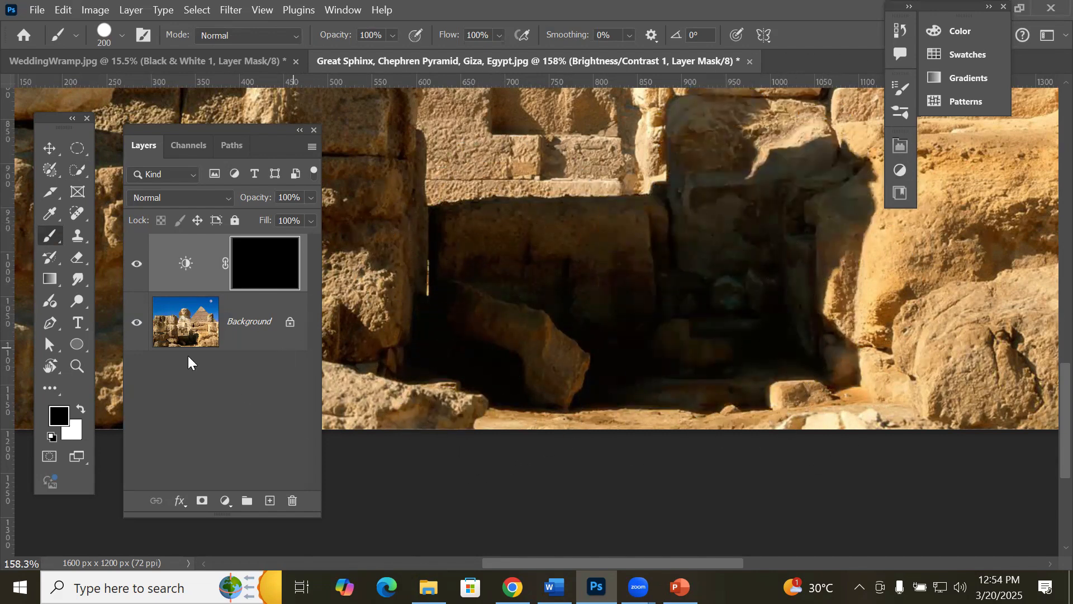
left_click(48, 384)
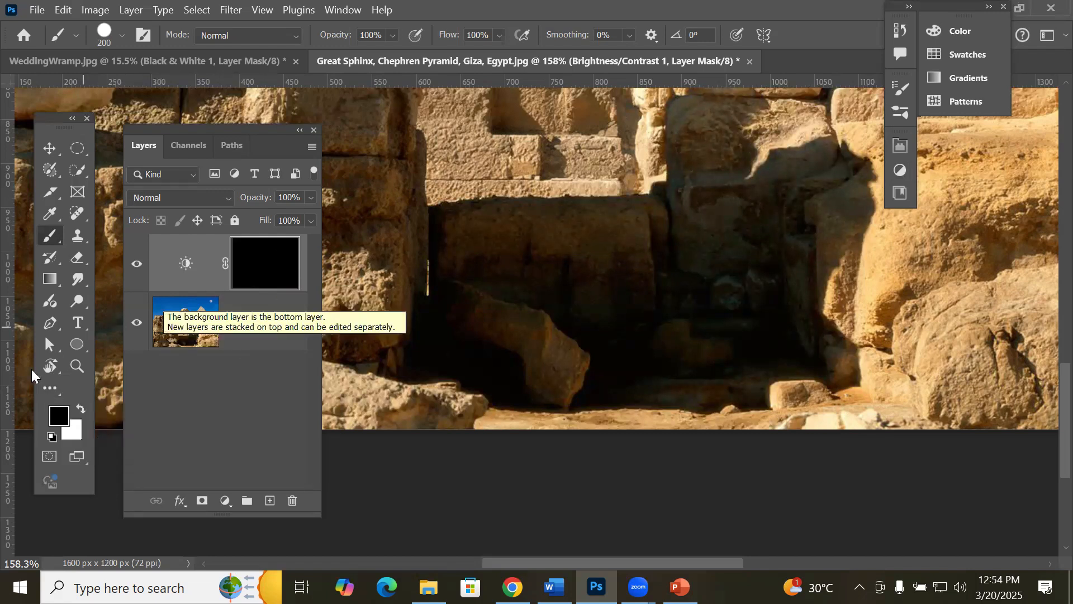
Step: Try painting white over the recess and nearby rocks on the adjustment mask, inspect the mask channel, and undo the stroke
left_click(82, 408)
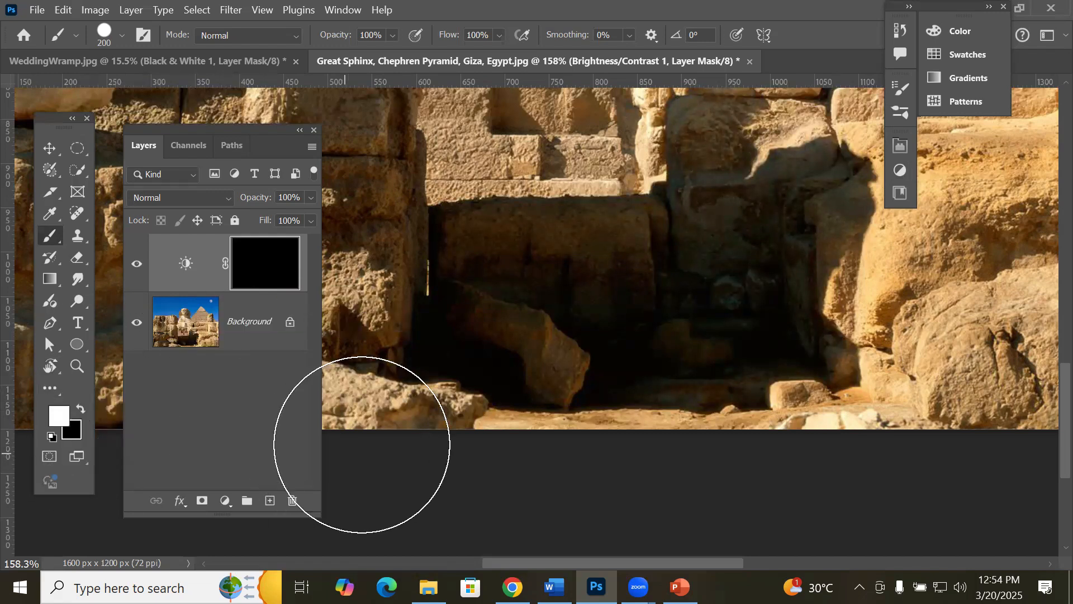
left_click(504, 306)
mouse_move(503, 305)
left_mouse_down()
mouse_move(647, 286)
mouse_move(795, 229)
mouse_move(821, 279)
mouse_move(797, 324)
mouse_move(689, 358)
mouse_move(551, 324)
mouse_move(481, 286)
mouse_move(433, 392)
mouse_move(497, 242)
mouse_move(762, 270)
mouse_move(836, 321)
mouse_move(703, 159)
mouse_move(579, 207)
mouse_move(827, 207)
mouse_move(449, 261)
mouse_move(641, 355)
mouse_move(513, 265)
mouse_move(699, 297)
mouse_move(860, 236)
mouse_move(824, 232)
left_mouse_up()
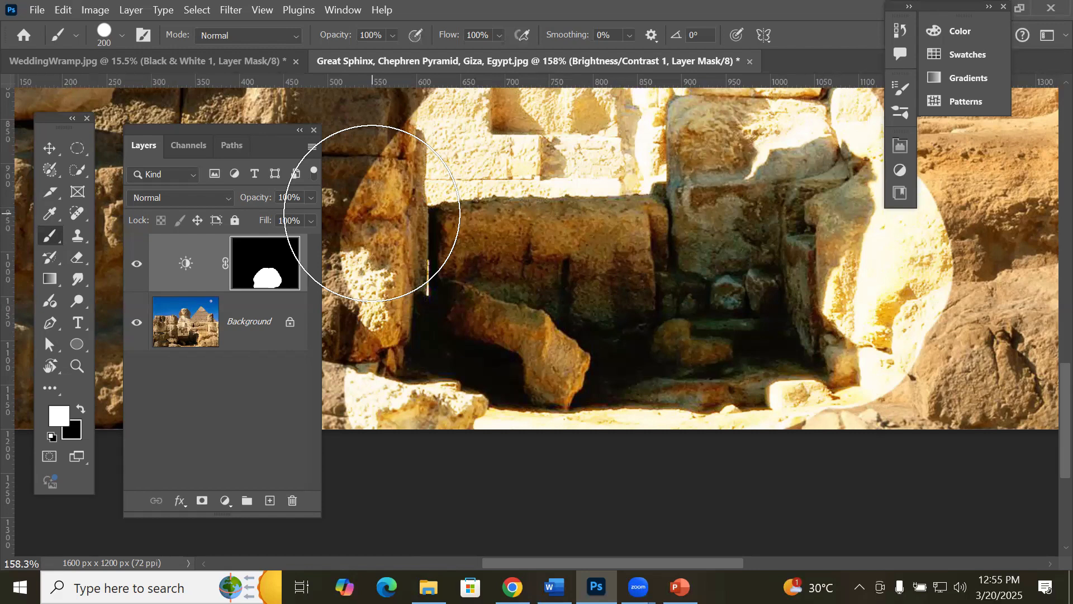
left_click(233, 147)
left_click(192, 151)
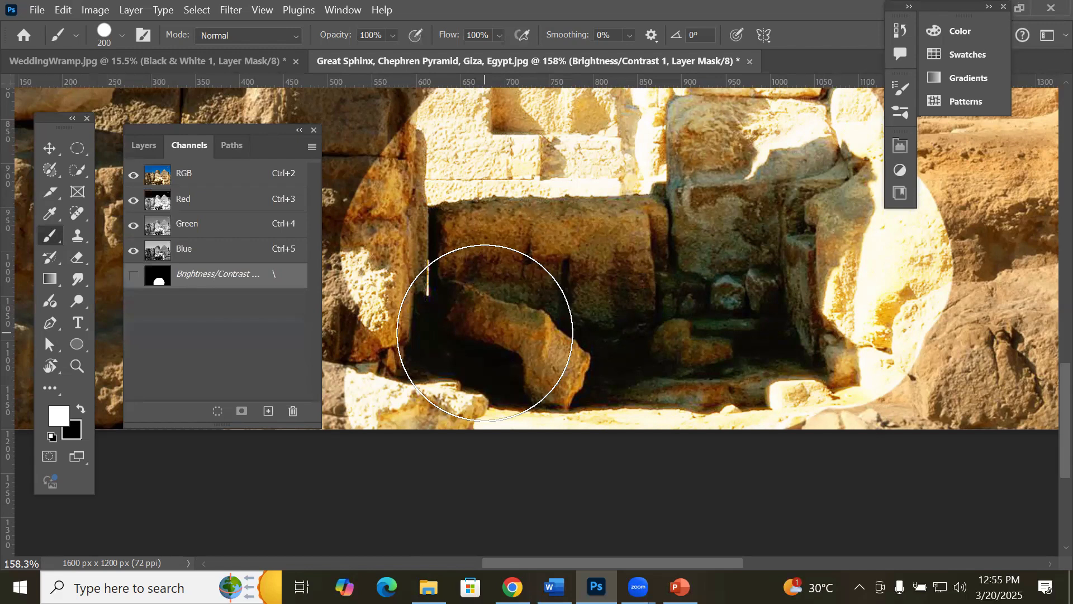
scroll(485, 332, "down", 2)
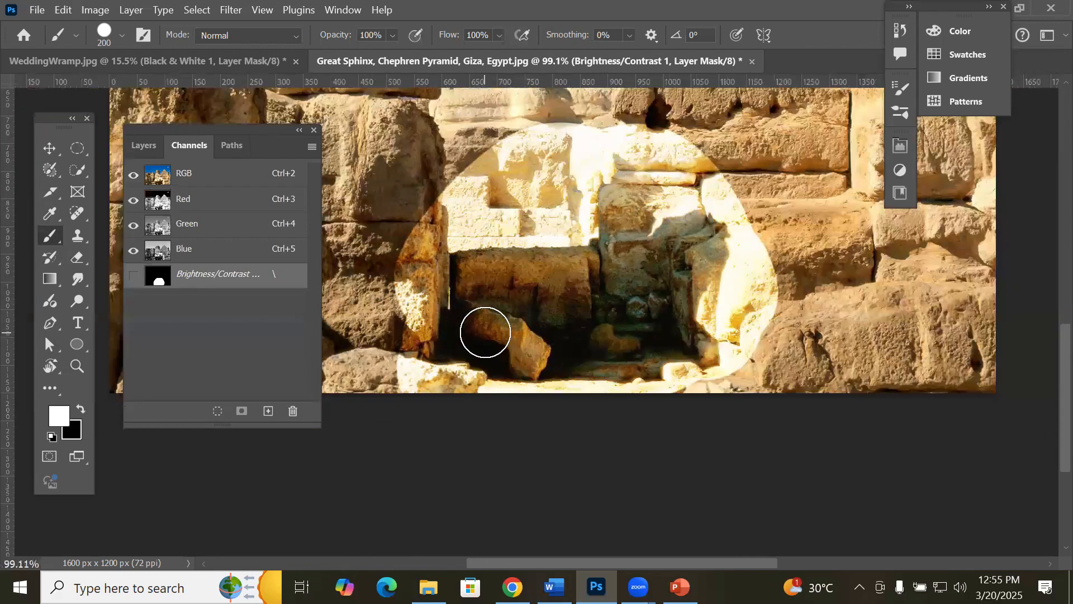
scroll(484, 332, "down", 4)
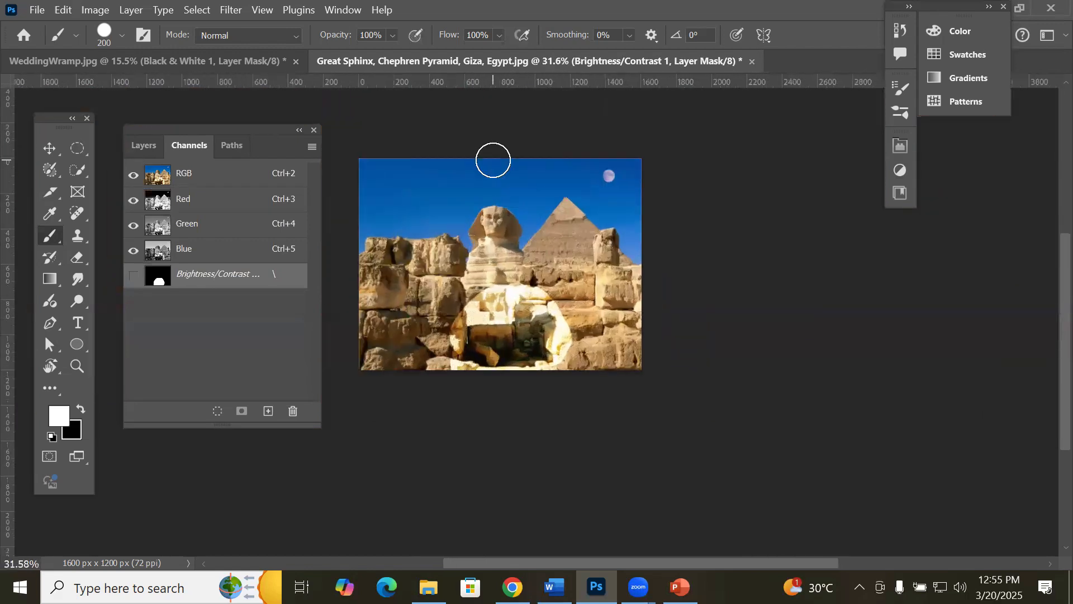
key("ctrl+z")
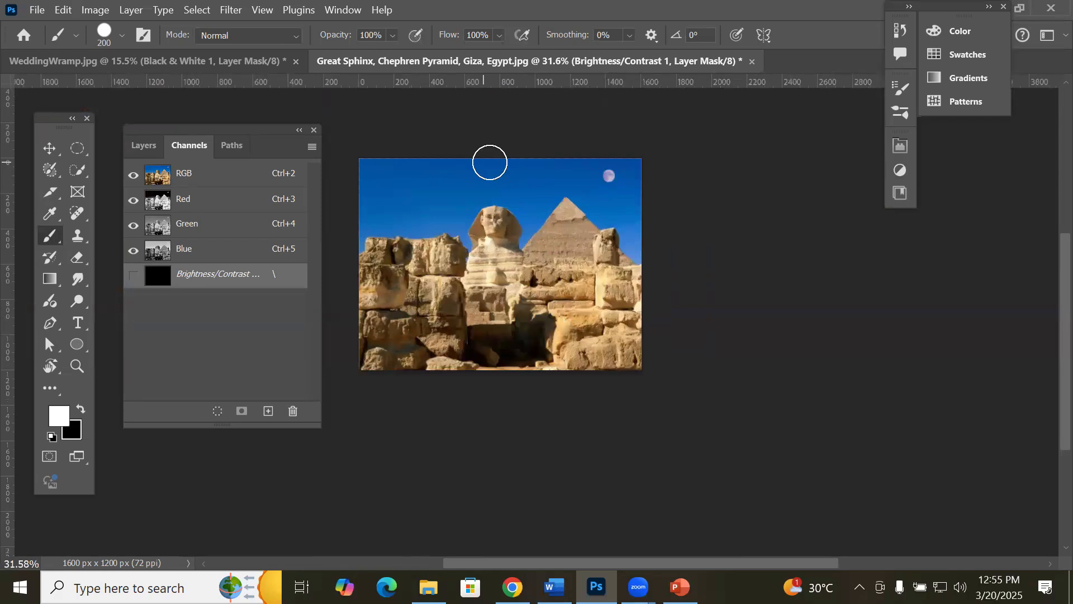
scroll(420, 170, "up", 1)
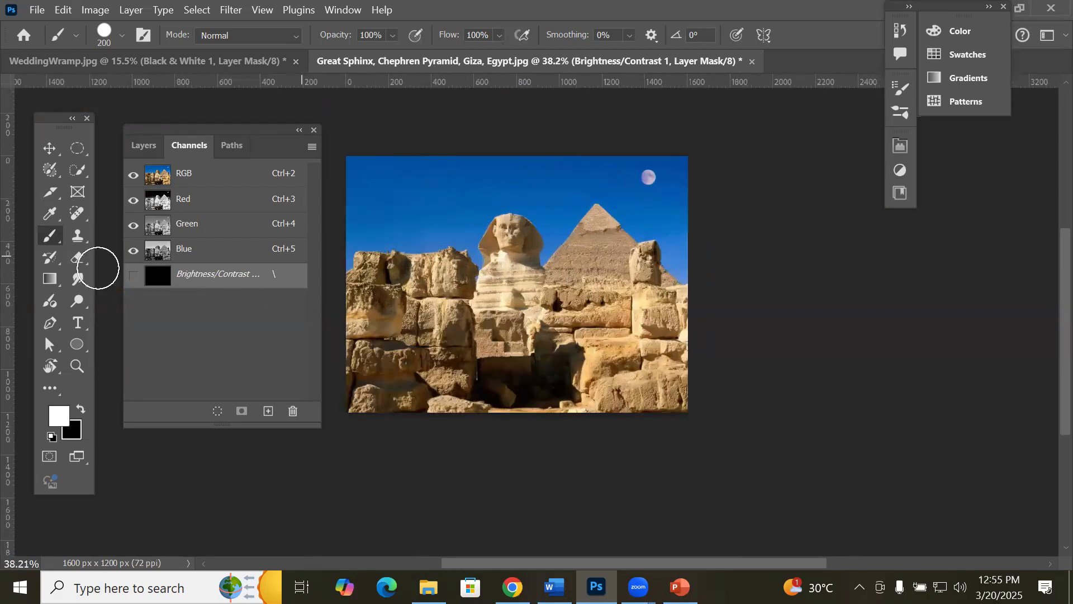
left_click(140, 148)
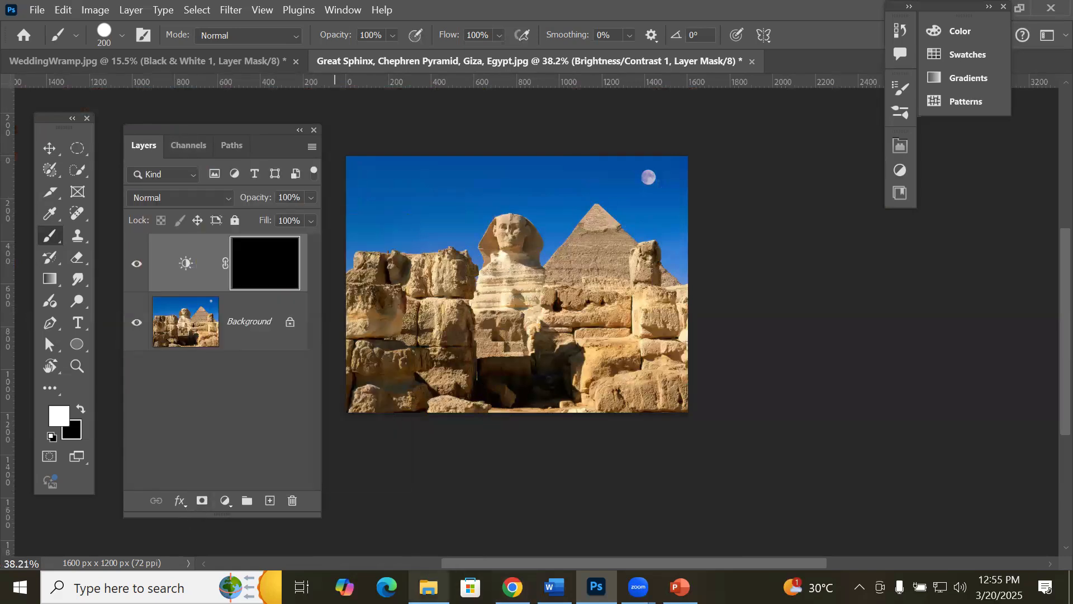
Step: Switch to File Explorer and place the London Skyline, England image into the Sphinx document in Photoshop at 100% scale
left_click(428, 587)
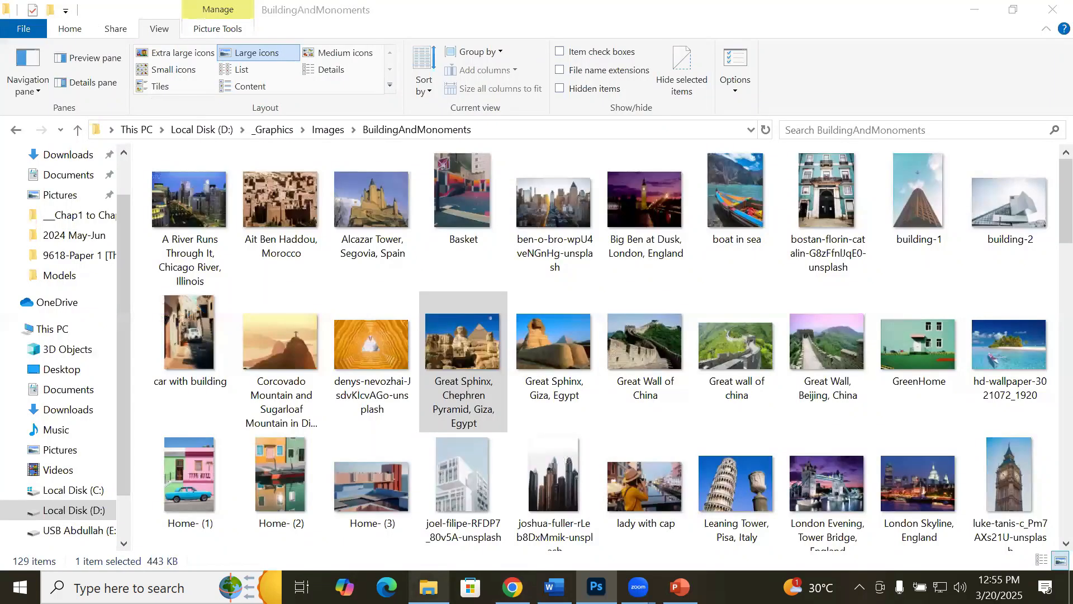
left_click(460, 515)
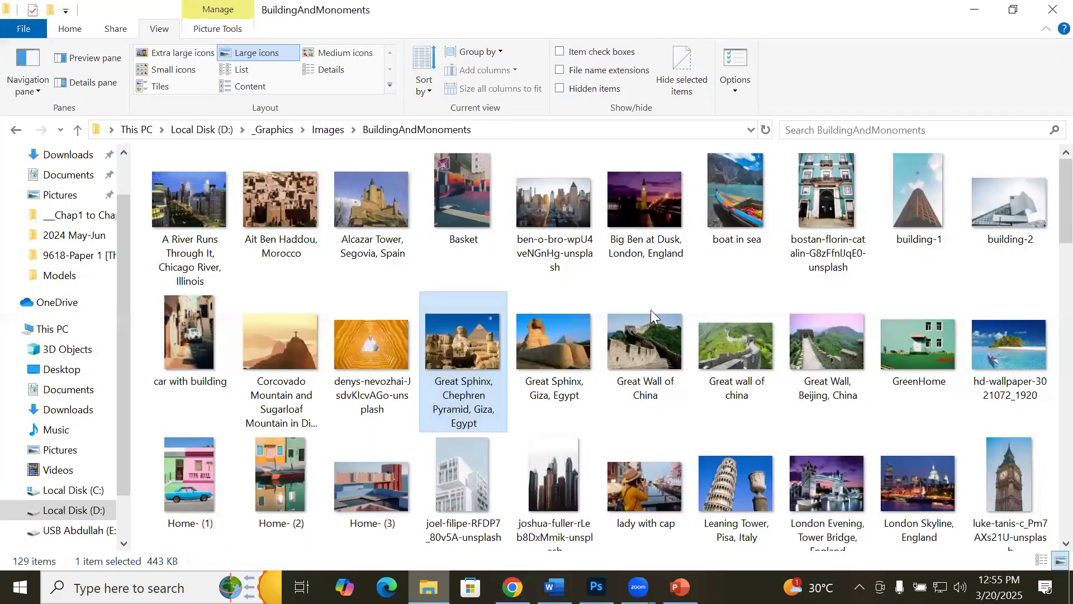
left_click(909, 470)
left_click_drag(912, 471, 590, 347)
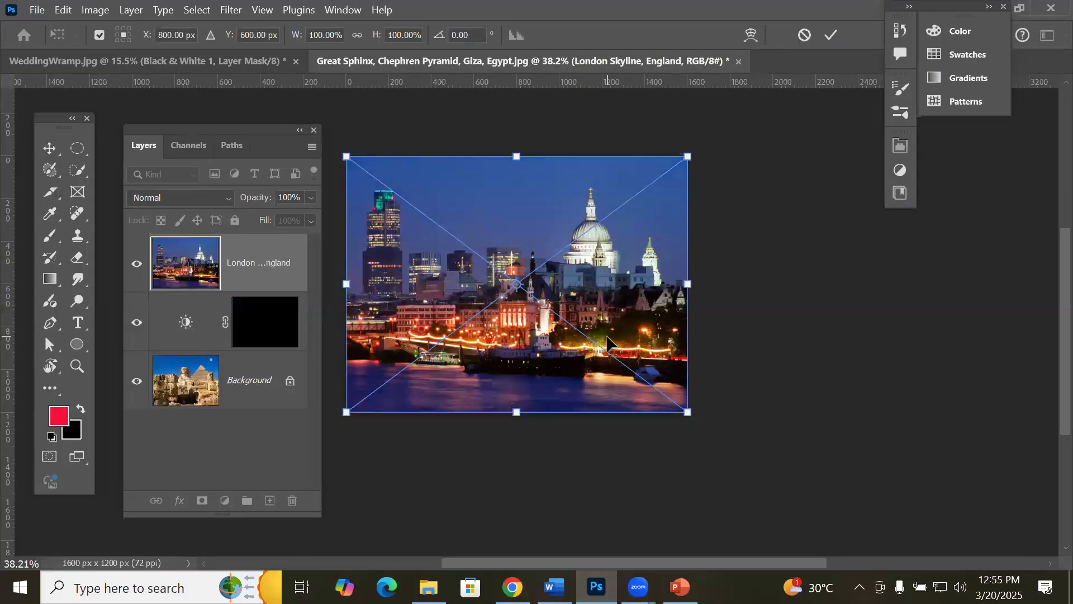
scroll(608, 342, "up", 2)
left_click_drag(186, 125, 851, 253)
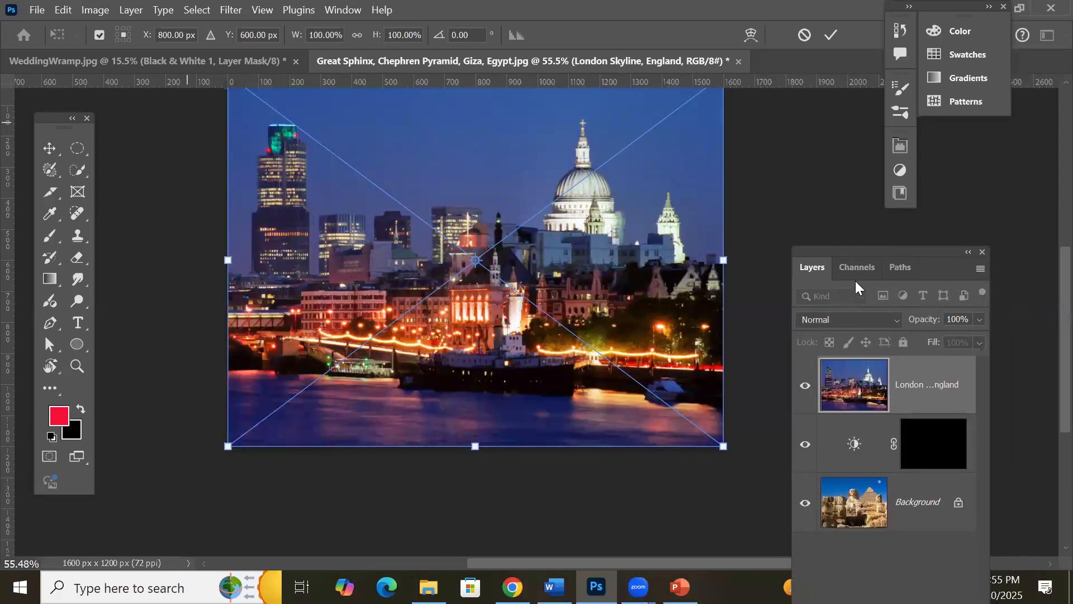
left_click(831, 34)
scroll(579, 308, "down", 2)
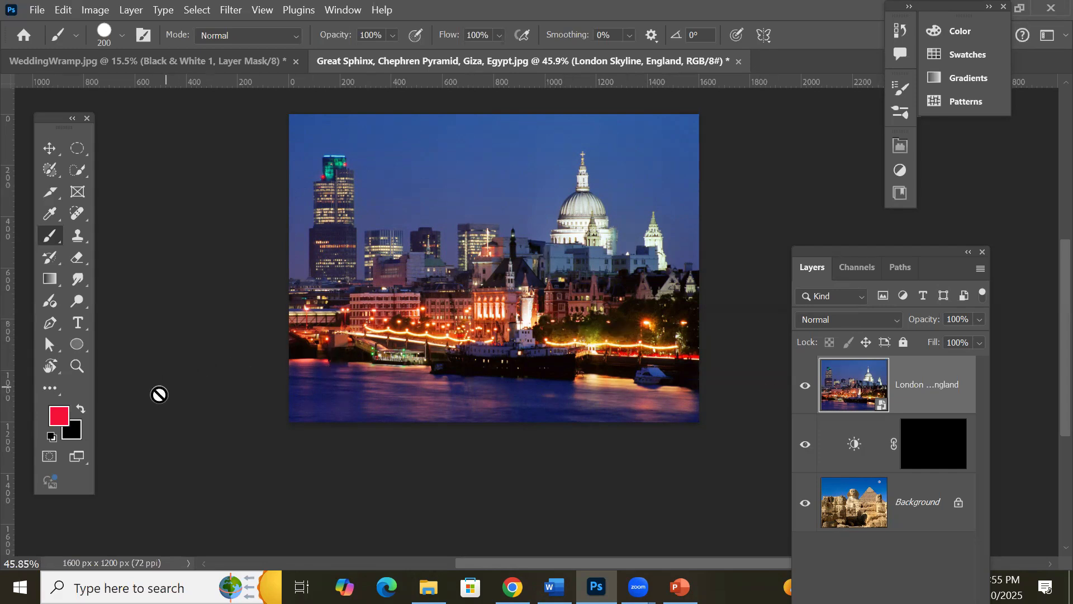
Step: Select the sky of the London skyline layer with the automatic Sky selection
left_click(74, 168)
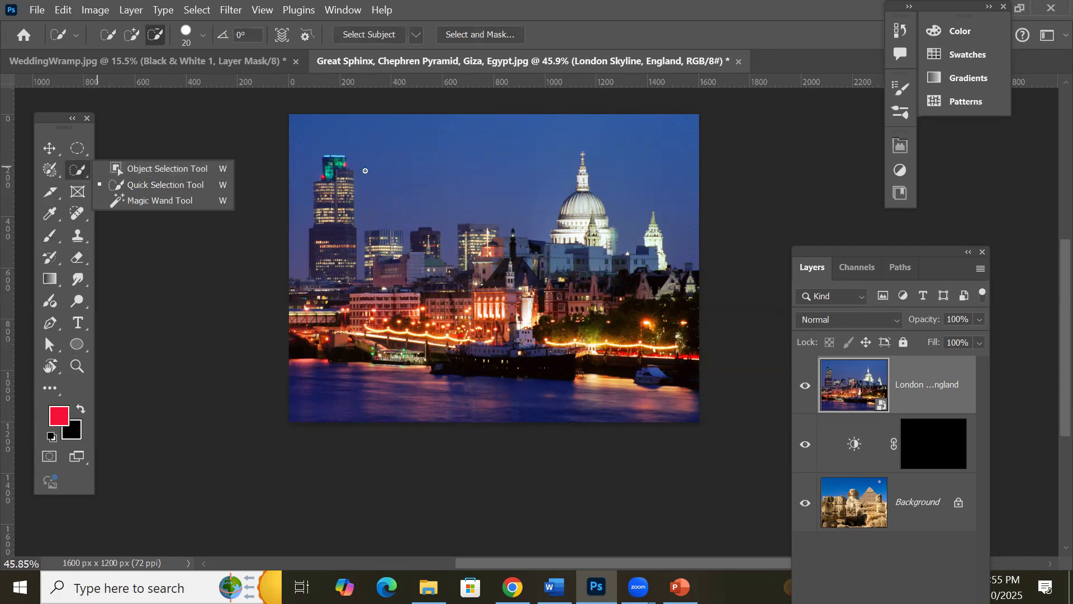
left_click(198, 10)
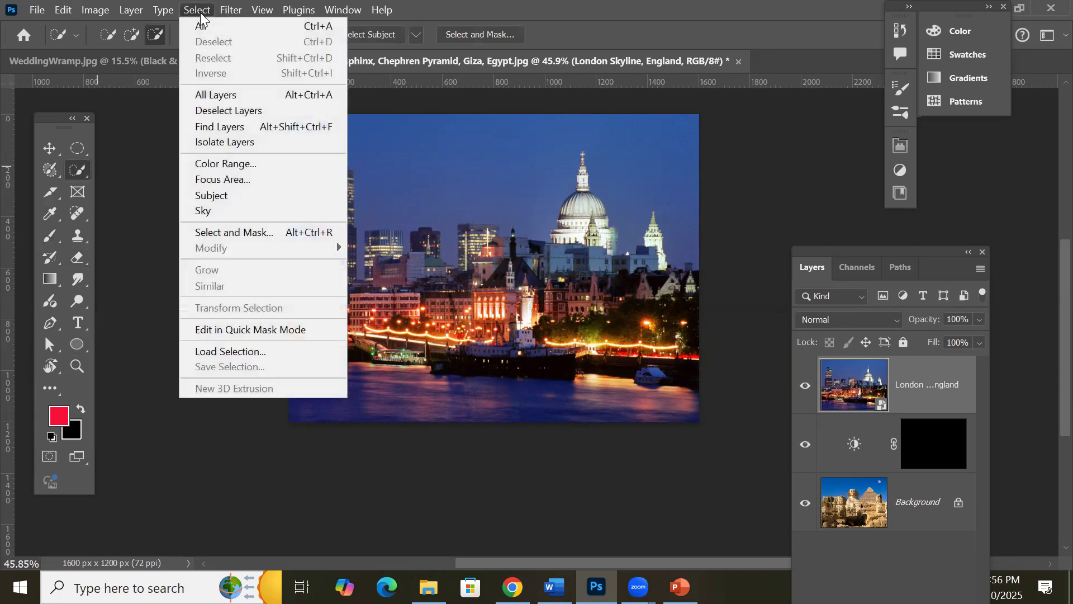
left_click(237, 212)
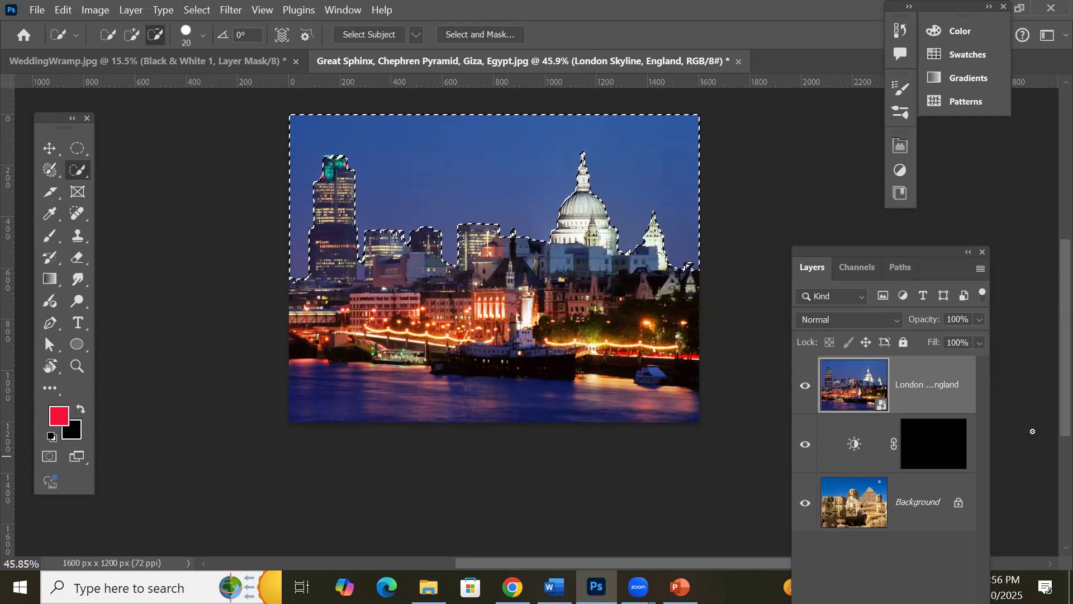
Step: Try a Solid Color fill layer with red f51036 over the selected London sky
left_click_drag(892, 247, 823, 161)
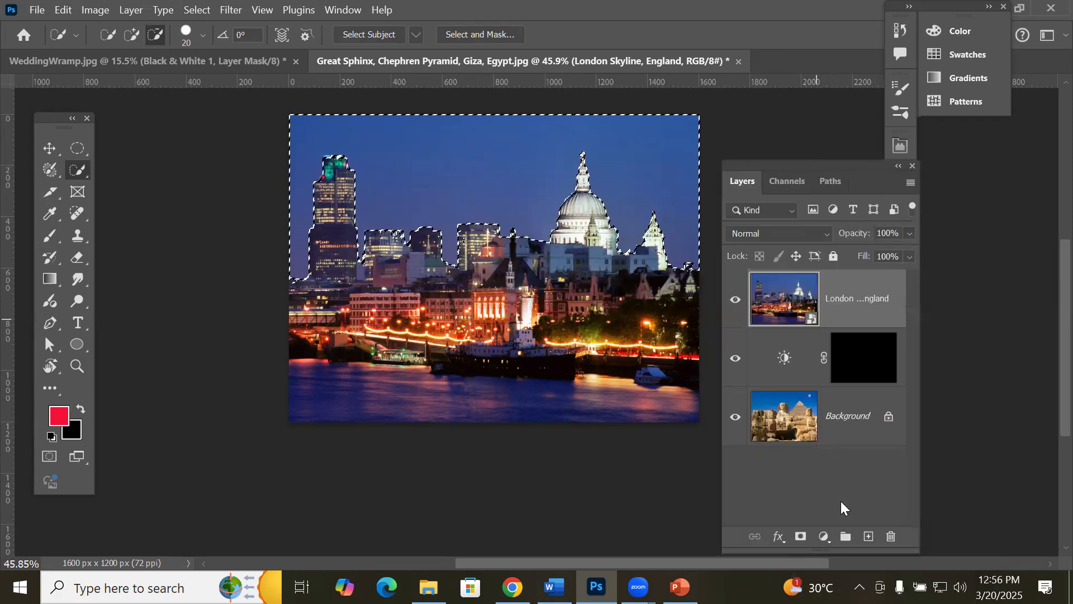
left_click(824, 537)
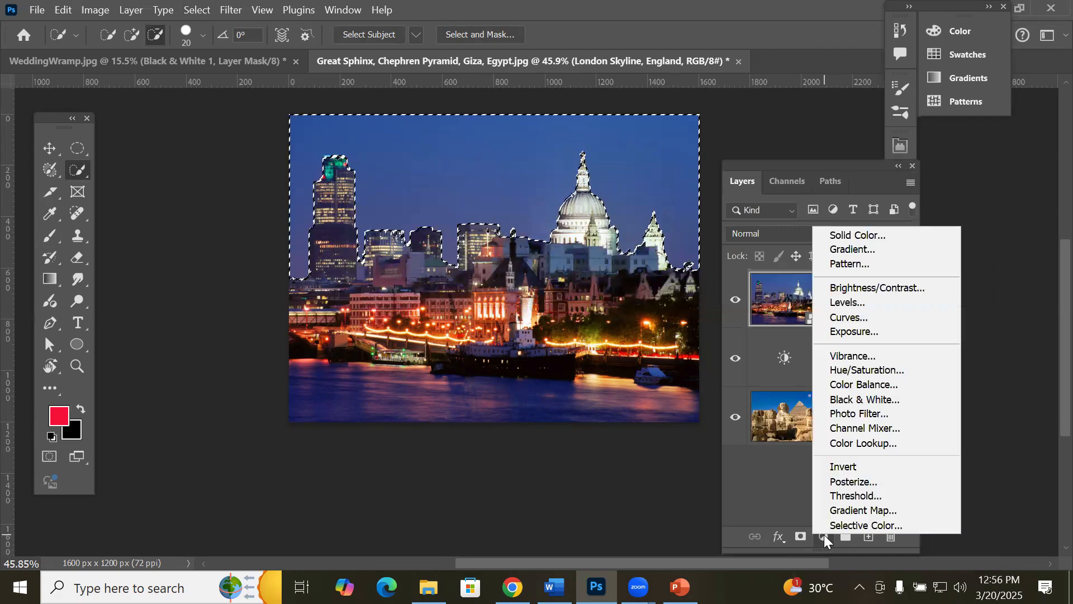
left_click(880, 236)
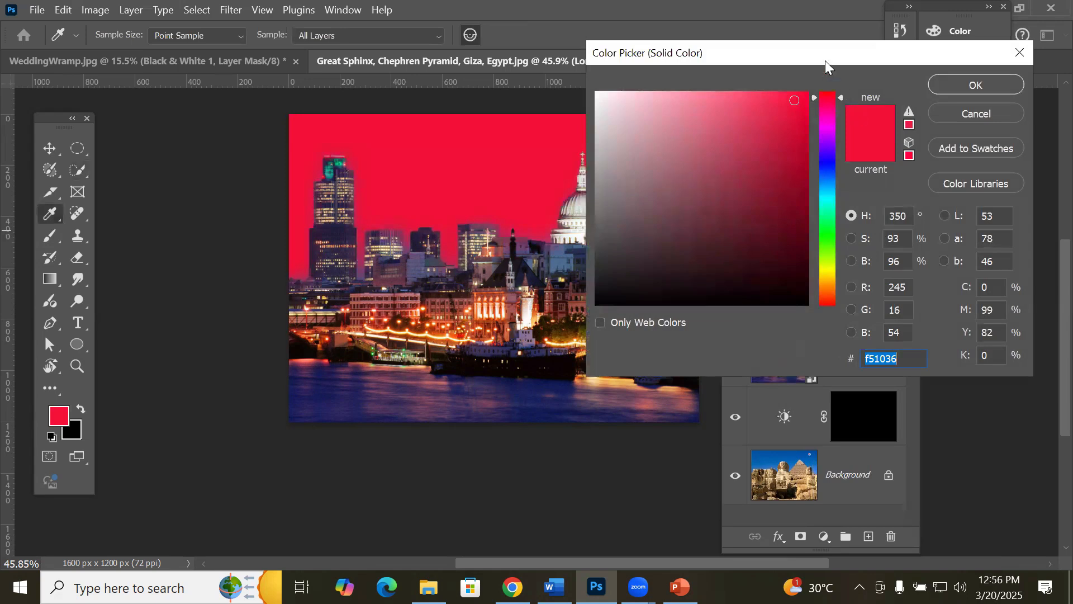
left_click_drag(825, 60, 892, 214)
key("Escape")
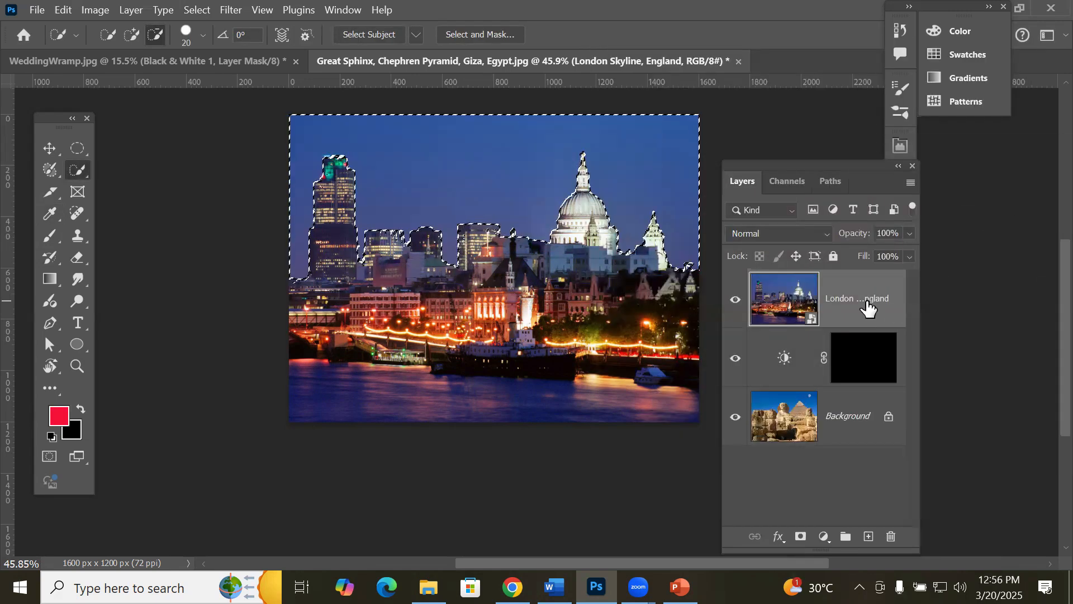
Step: Try a linear red-to-transparent Gradient fill layer at 90° and 100% scale over the selected London sky
left_click(825, 539)
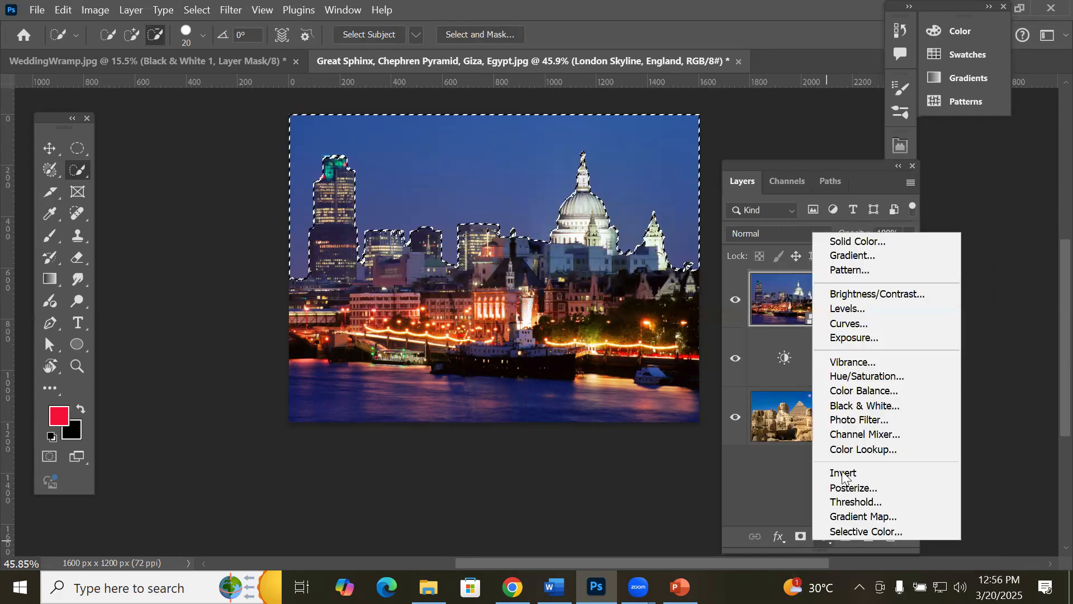
left_click(839, 257)
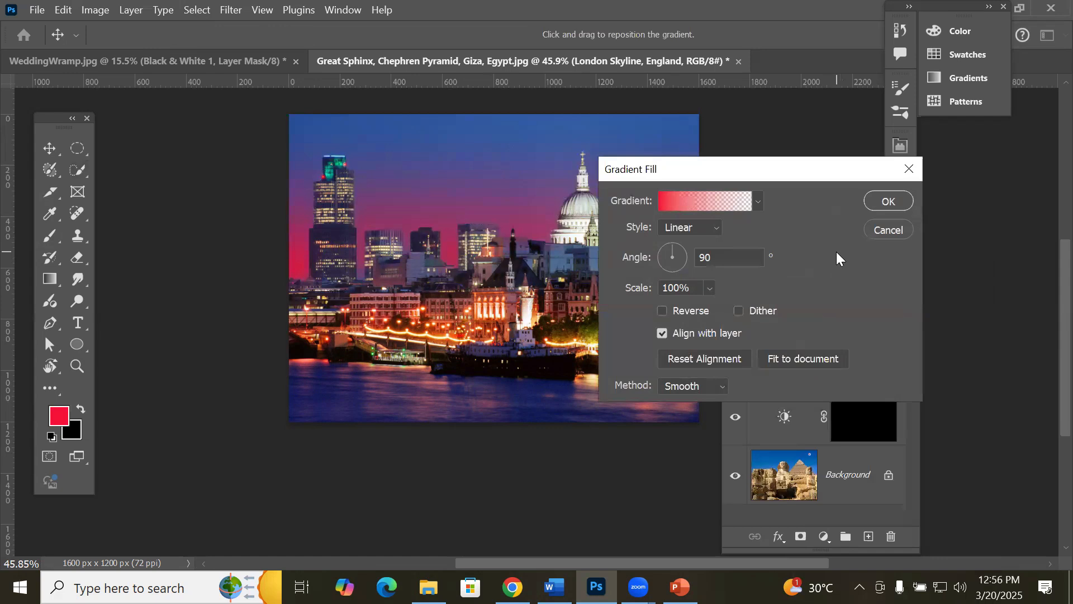
left_click(884, 231)
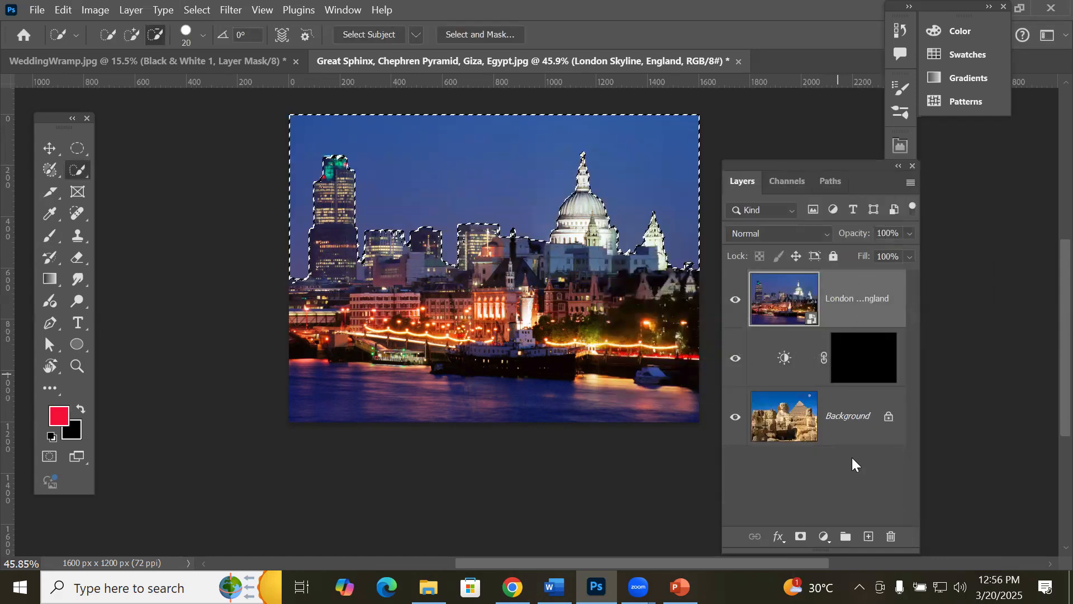
Step: Try a Pattern fill layer with green leaves at 0° angle and 100% scale over the selected London sky
left_click(823, 536)
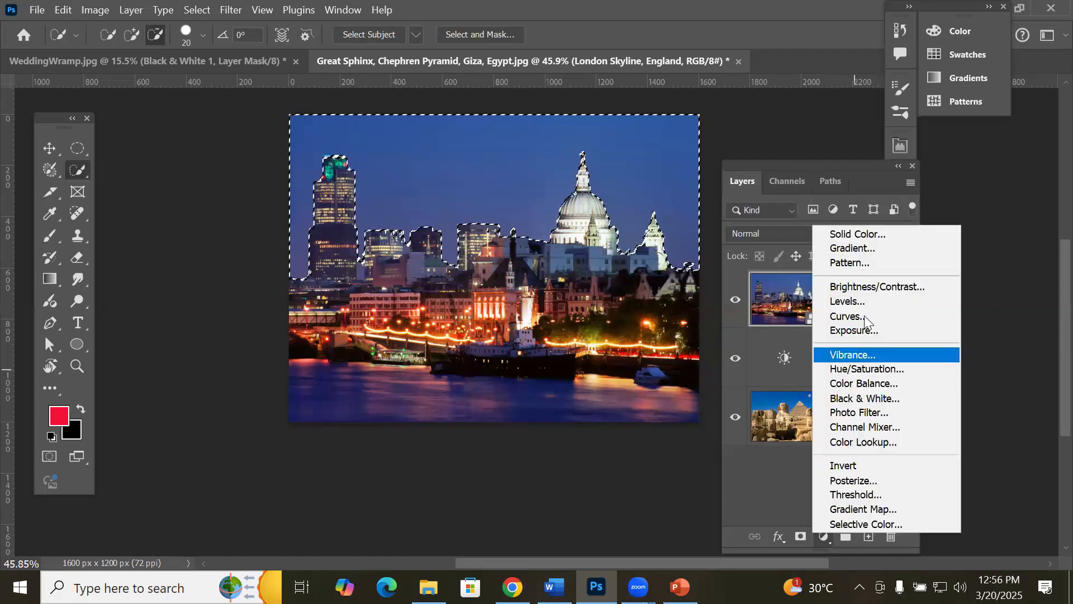
left_click(870, 263)
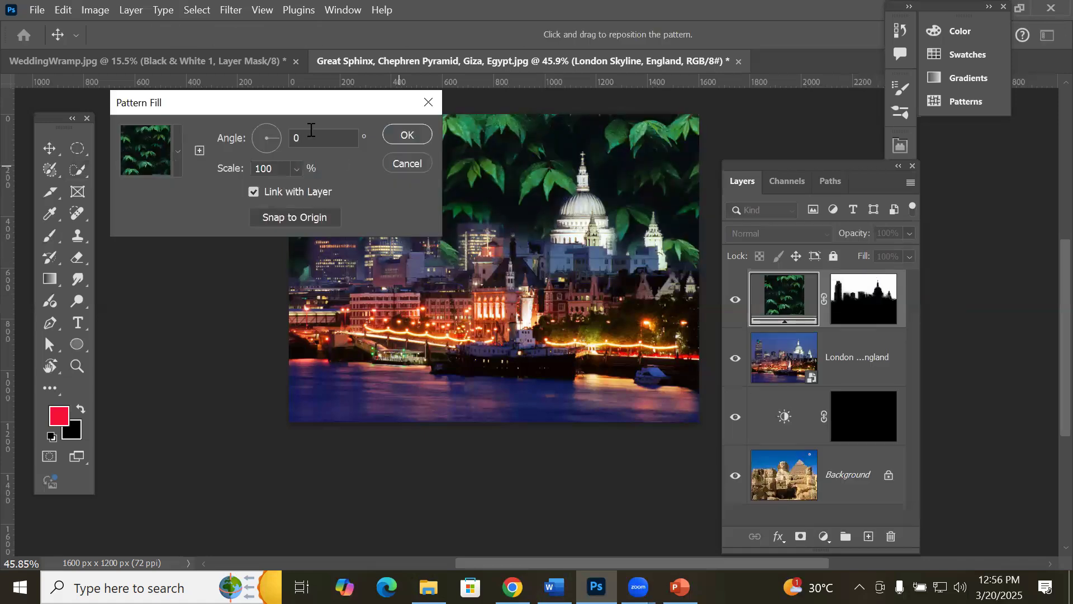
left_click_drag(299, 106, 306, 294)
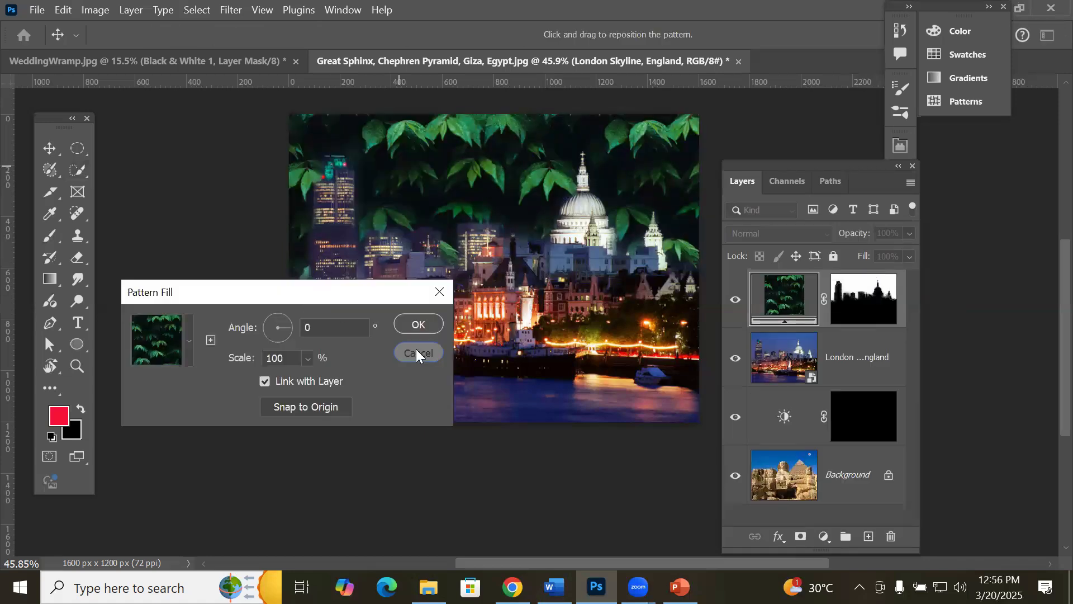
left_click(416, 348)
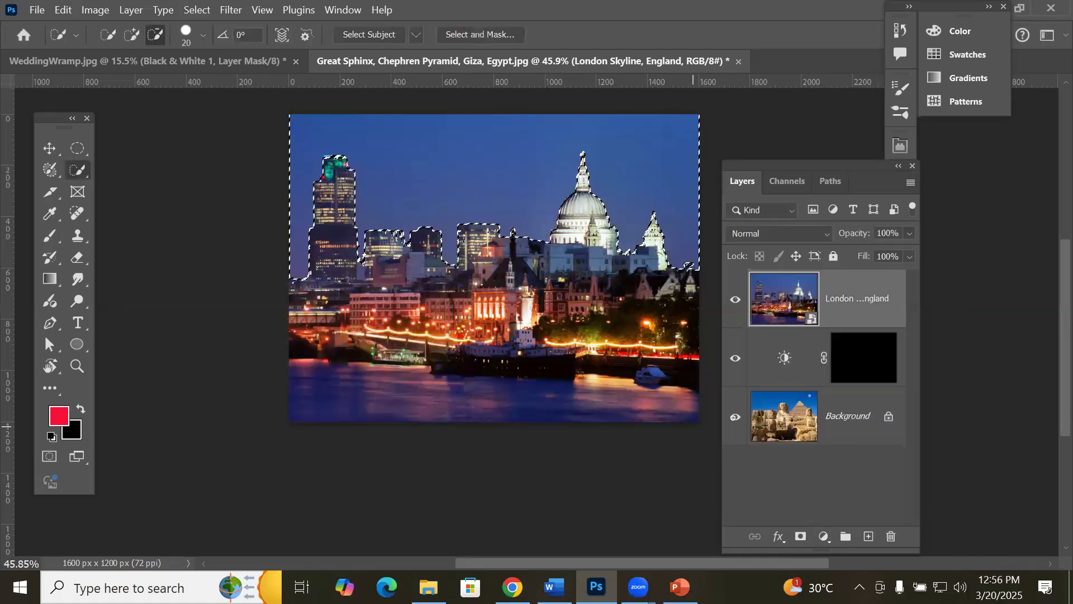
Step: Add a Brightness/Contrast adjustment layer over the selected sky, trying brightness 150 and -150 before setting it to 23
left_click(820, 538)
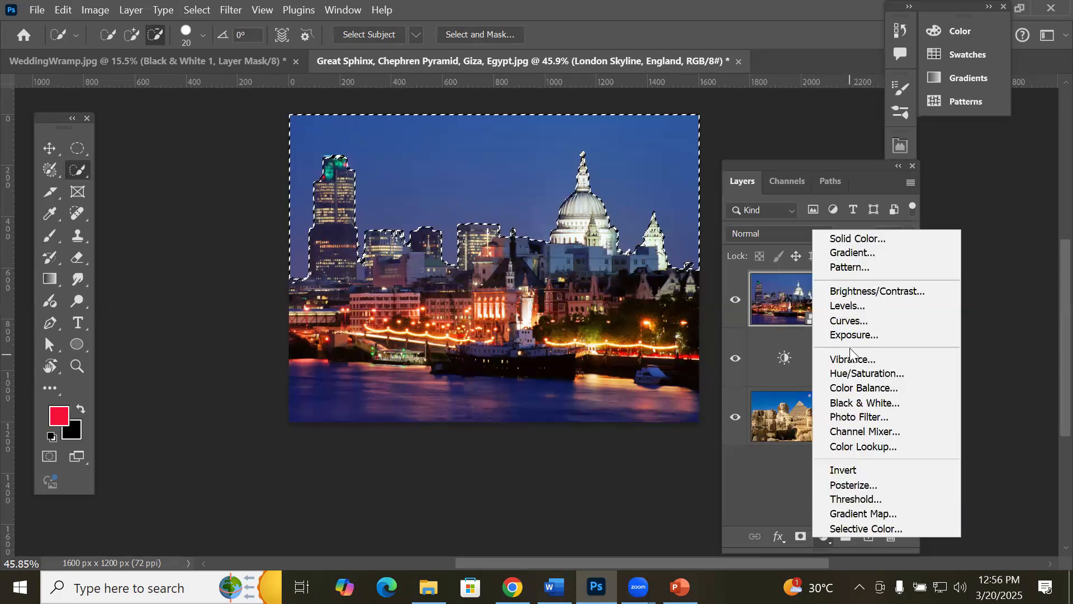
left_click(859, 292)
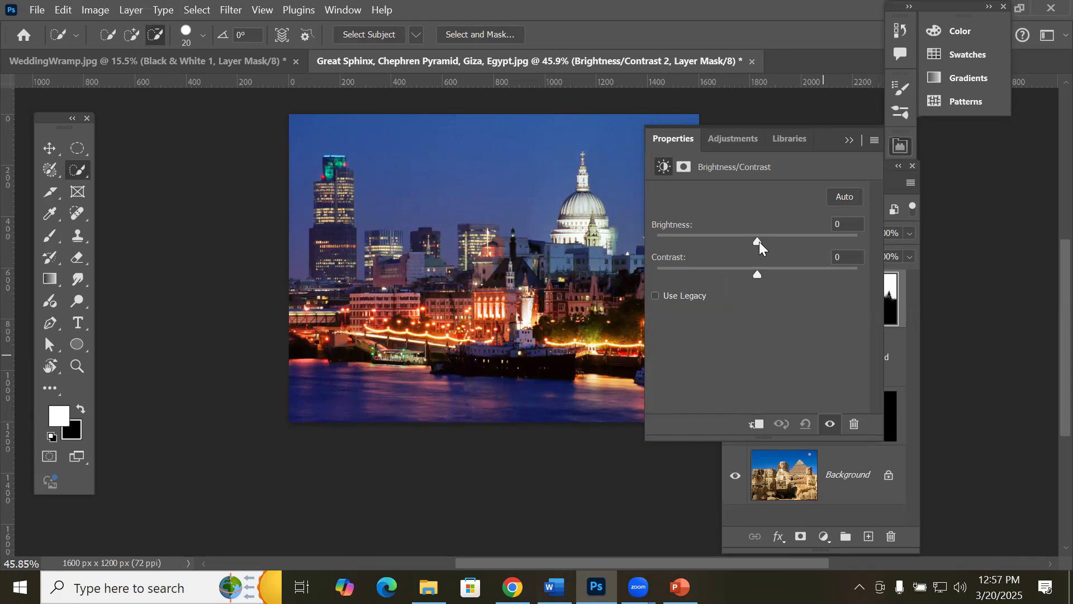
left_click_drag(759, 241, 881, 239)
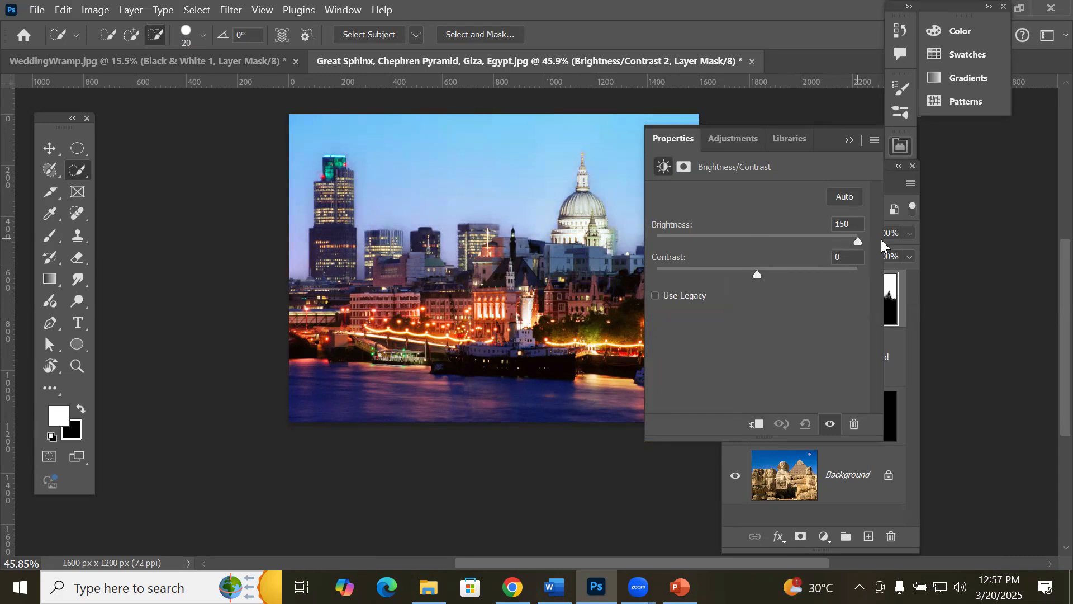
left_click_drag(881, 239, 843, 246)
left_click_drag(775, 246, 656, 246)
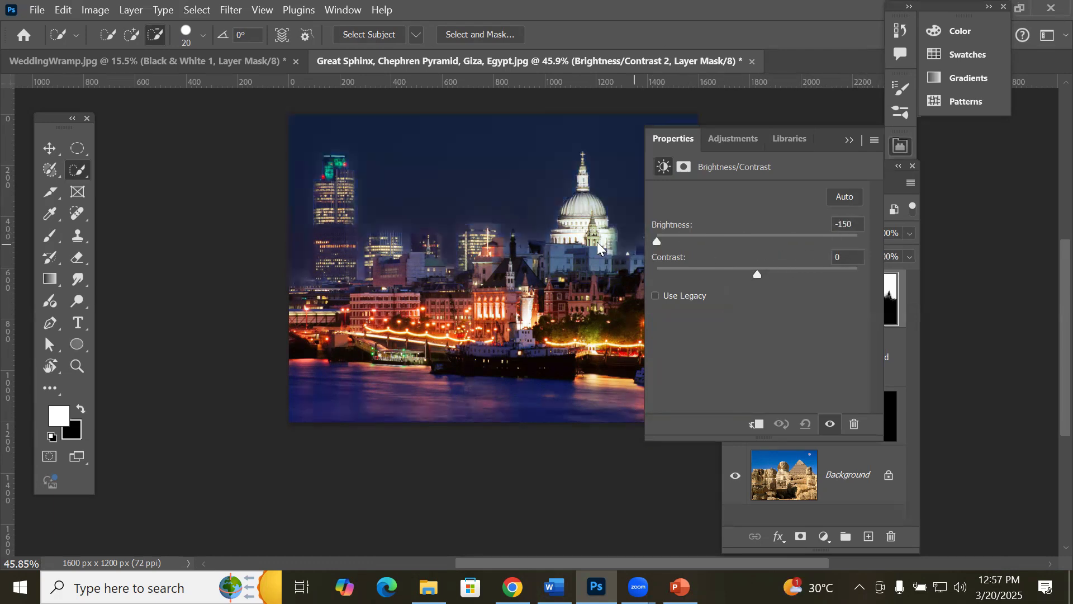
left_click_drag(752, 251, 773, 235)
Step: Try contrast from 100 down to 5, brightness 66 and a lower contrast on the sky's Brightness/Contrast layer
left_click_drag(760, 273, 833, 275)
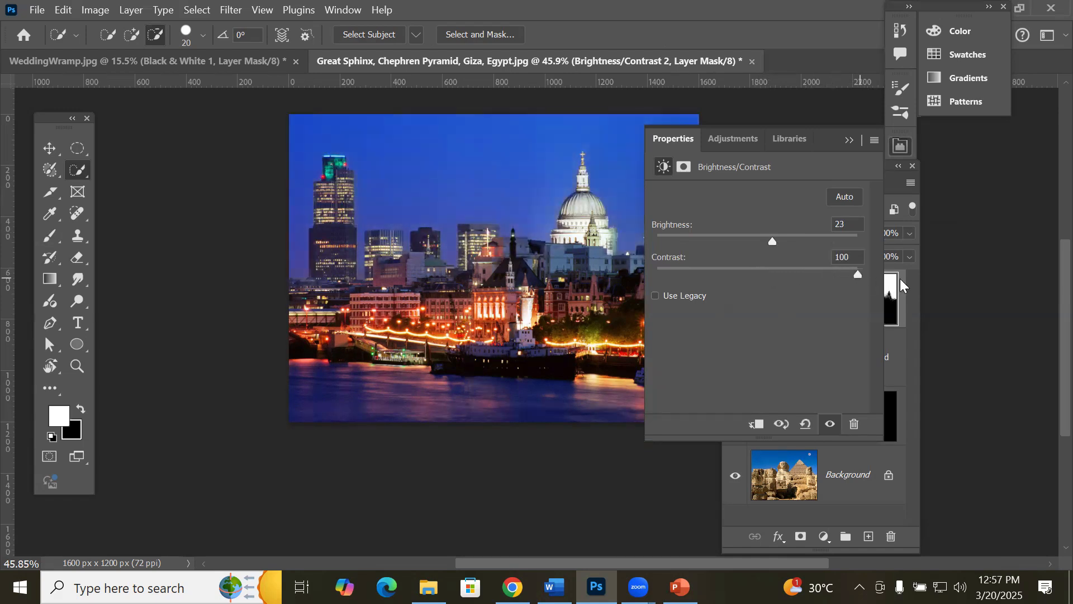
left_click_drag(860, 273, 757, 271)
left_click_drag(827, 265, 723, 274)
left_click_drag(840, 294, 762, 289)
left_click_drag(775, 244, 801, 240)
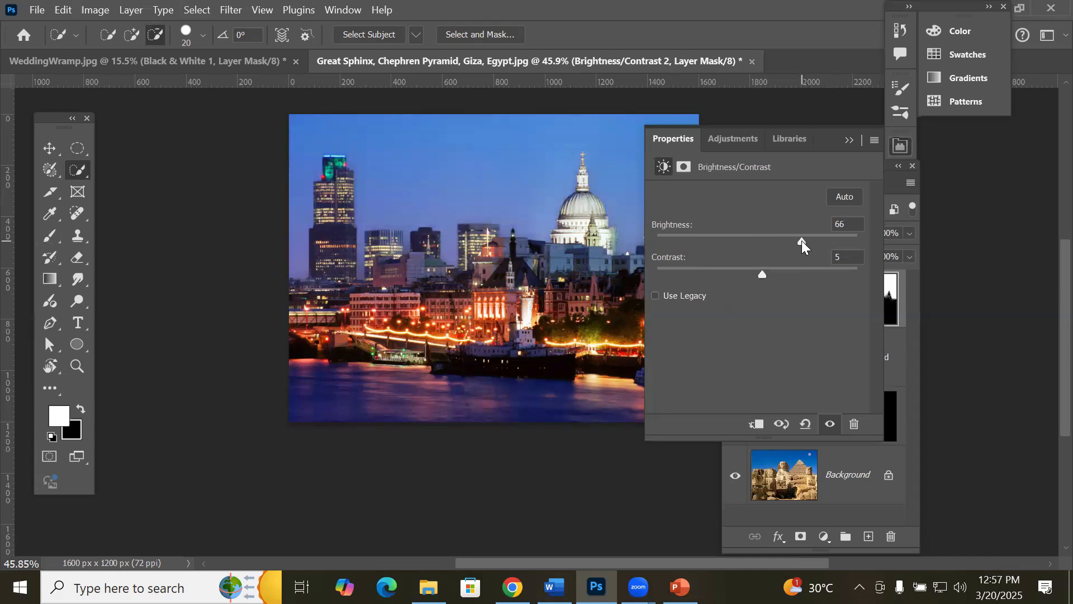
left_click_drag(766, 274, 710, 281)
Step: Try the Portraits - Classic Black & White adjustment preset on the London skyline and undo it
left_click(726, 143)
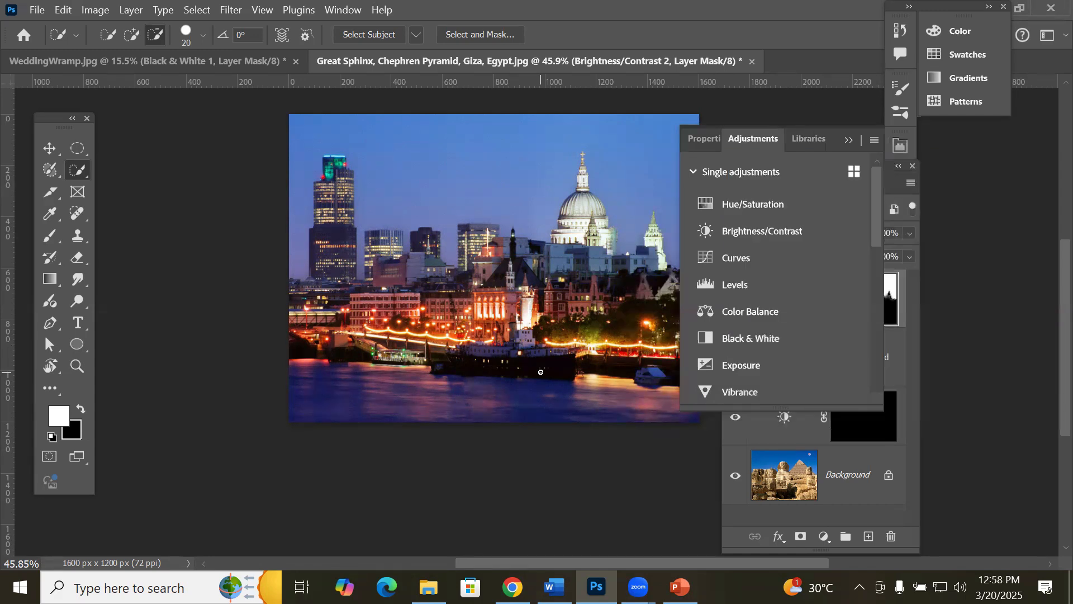
left_click_drag(875, 220, 871, 364)
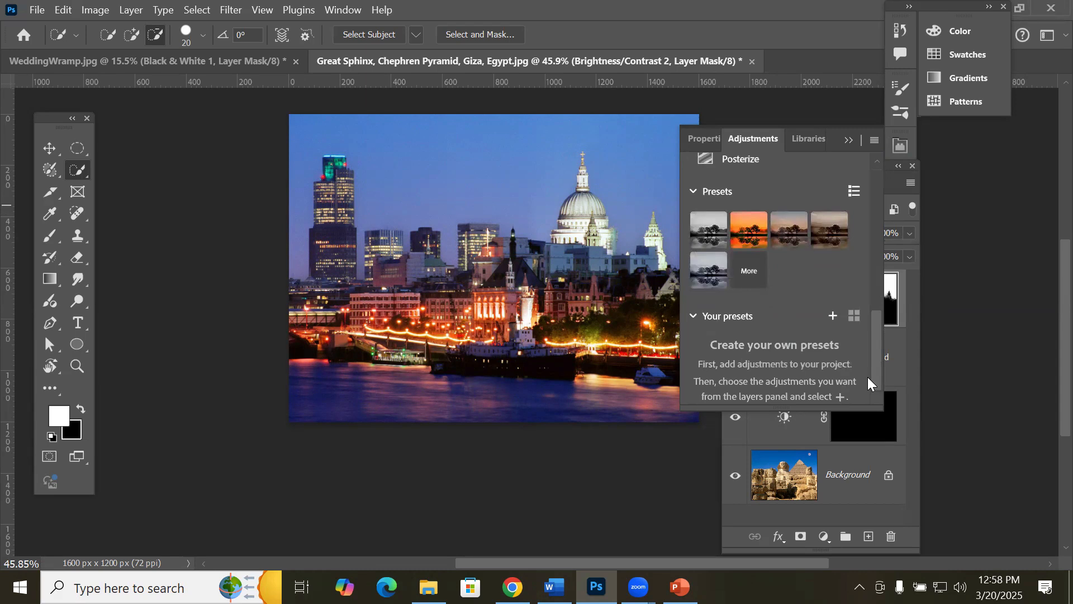
left_click(711, 232)
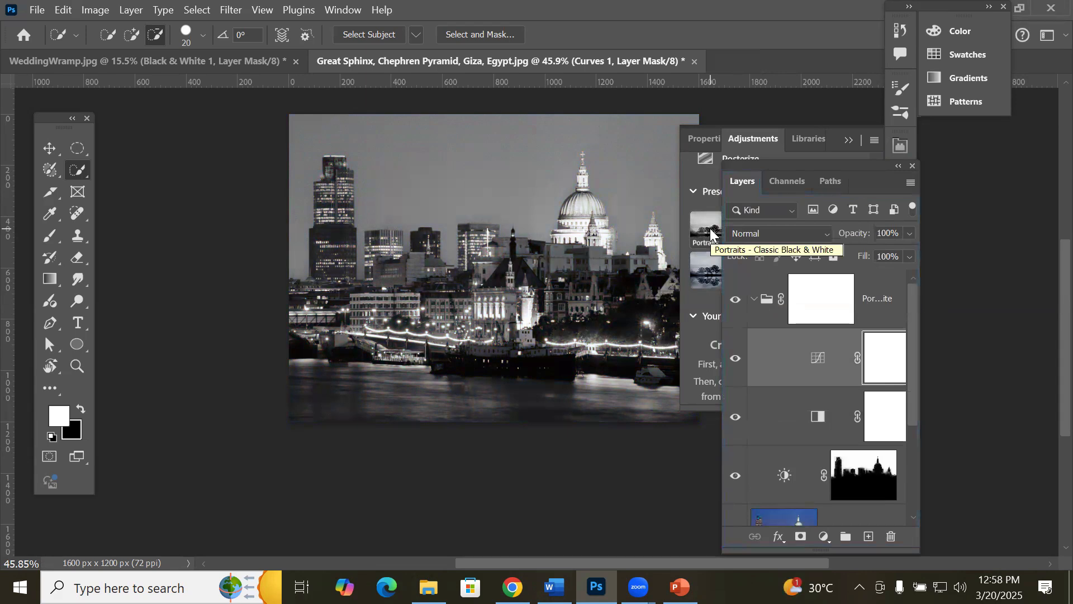
left_click(694, 195)
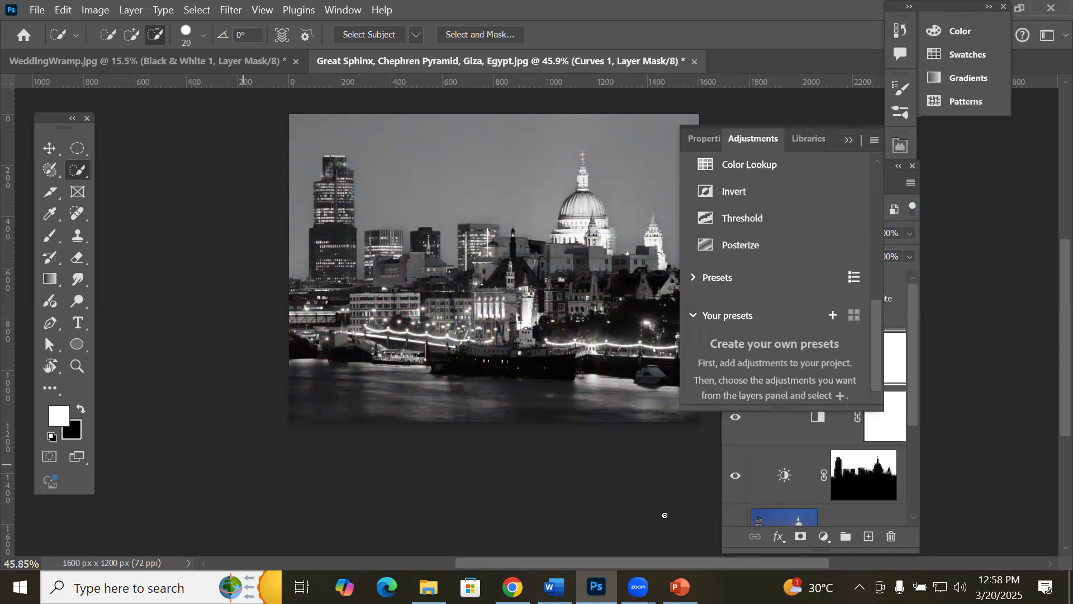
key("ctrl+z")
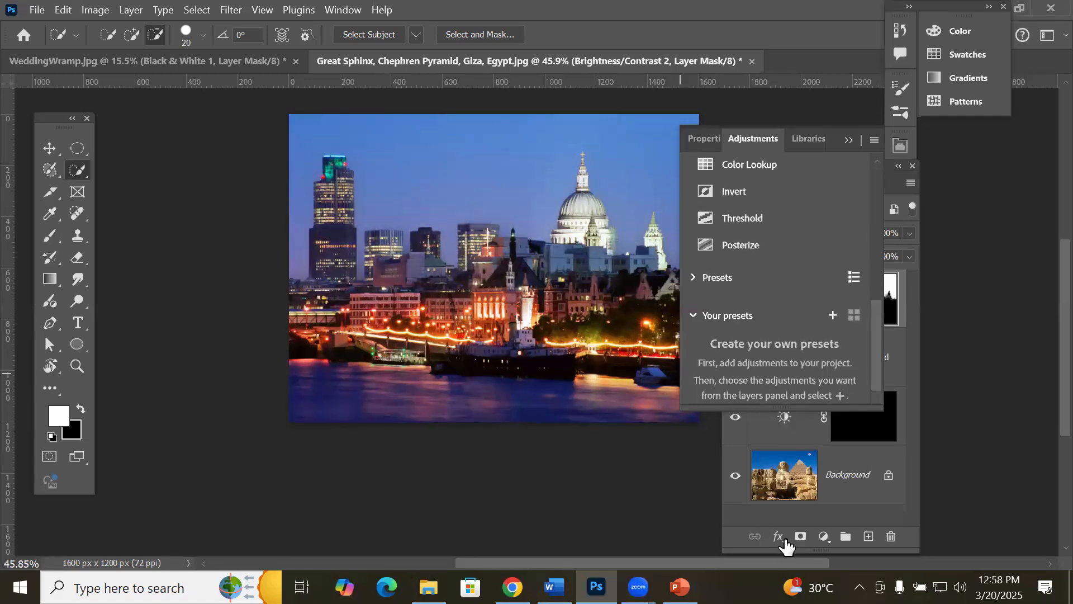
Step: Add a Levels adjustment layer, try midtone values 9.99 and 0.96, and undo the last midtone change
left_click(825, 537)
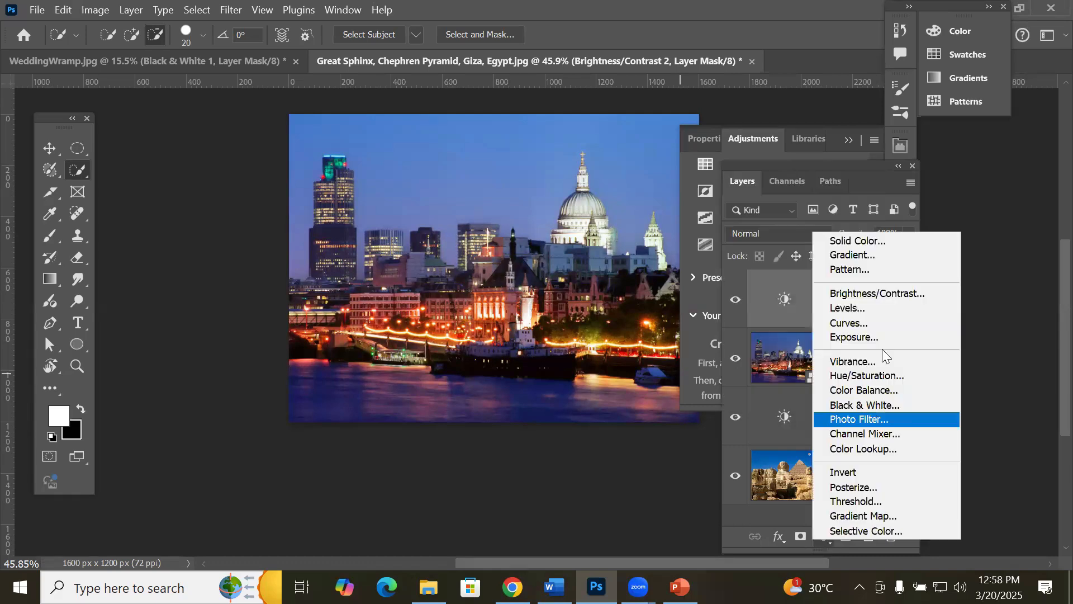
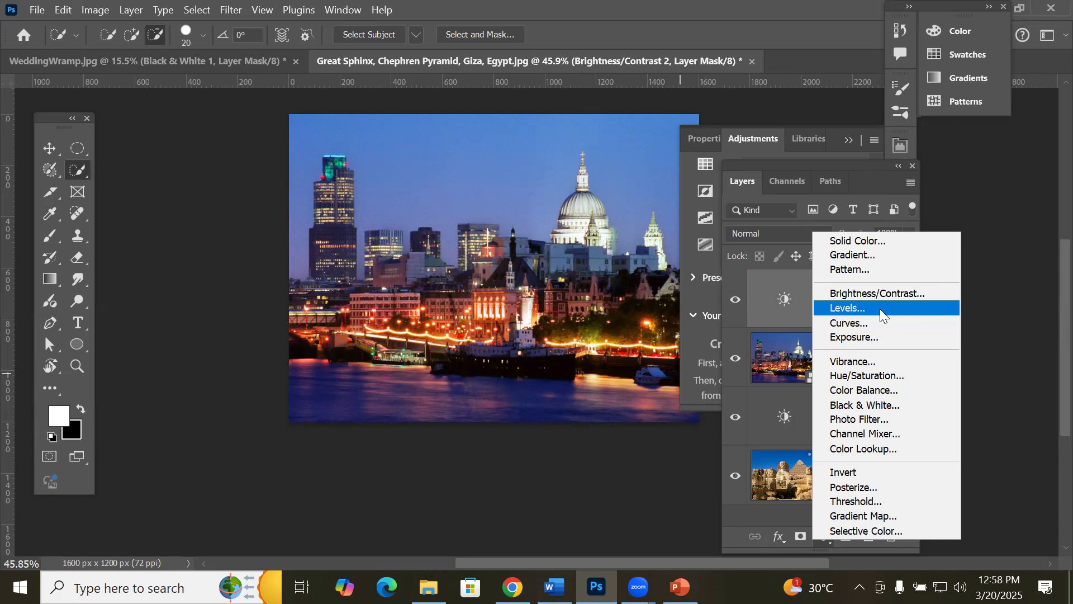
left_click(881, 312)
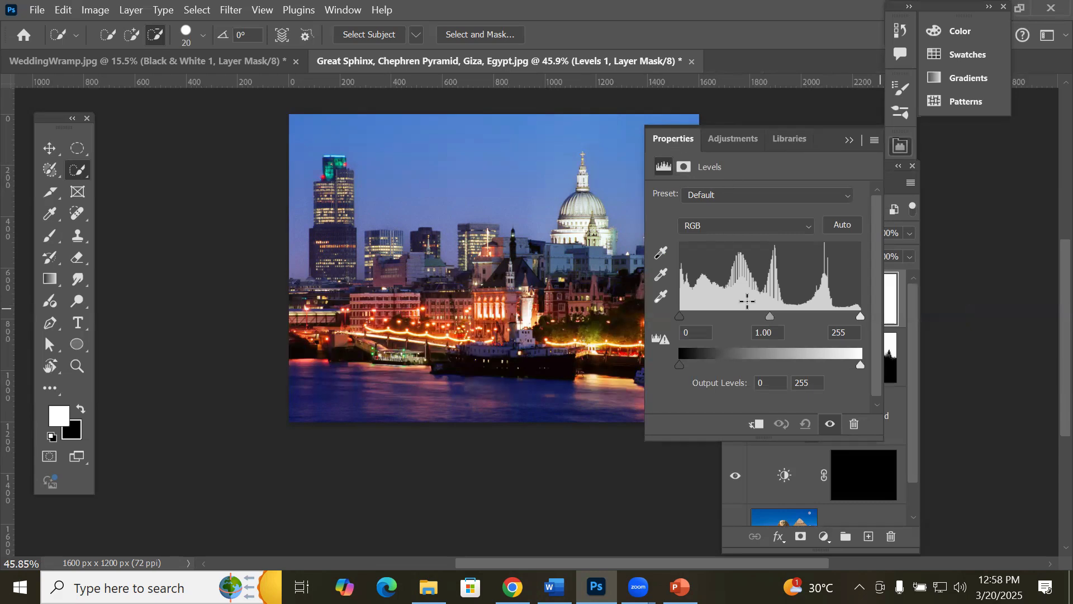
left_click_drag(859, 317, 885, 311)
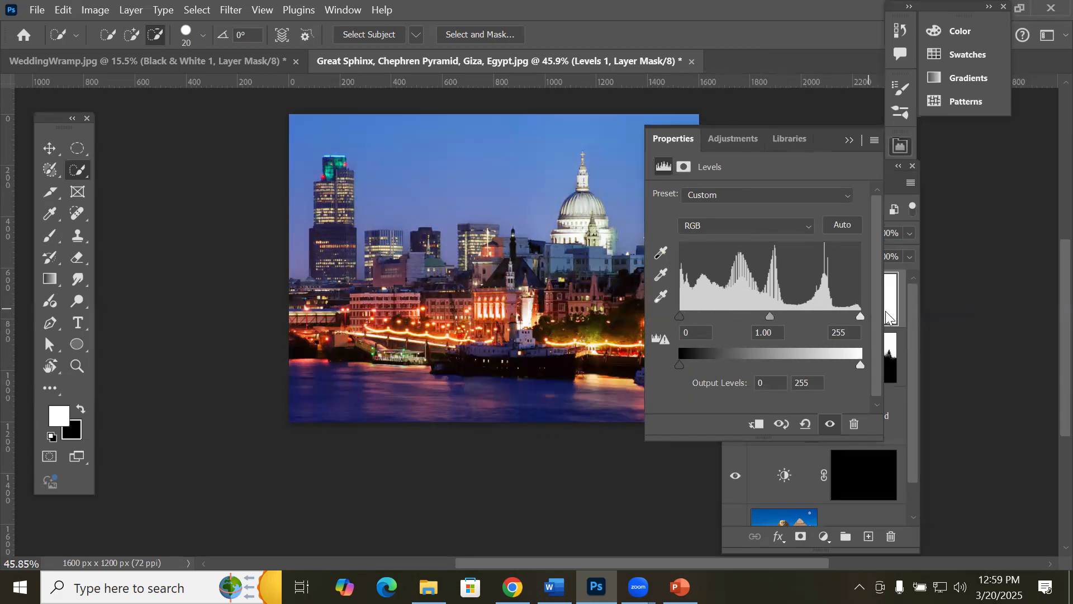
left_click_drag(769, 315, 676, 334)
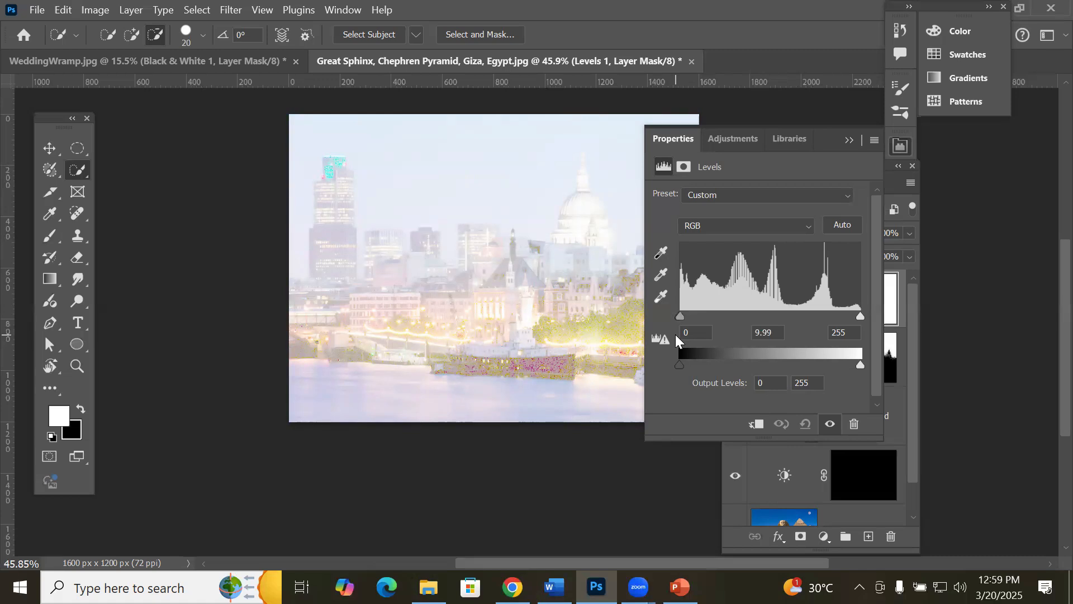
left_click_drag(676, 335, 773, 336)
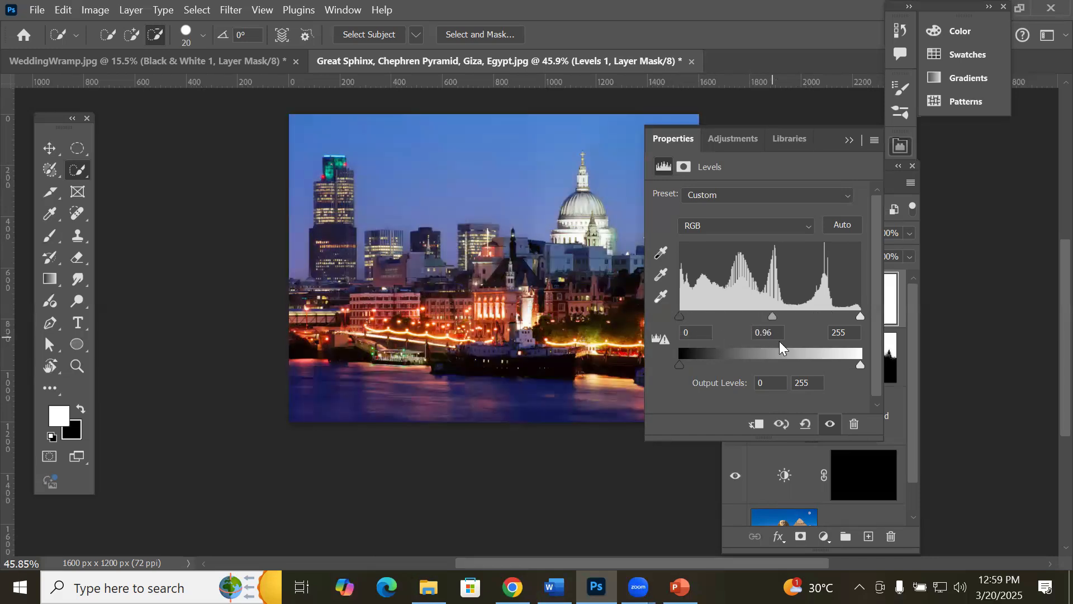
key("ctrl+z")
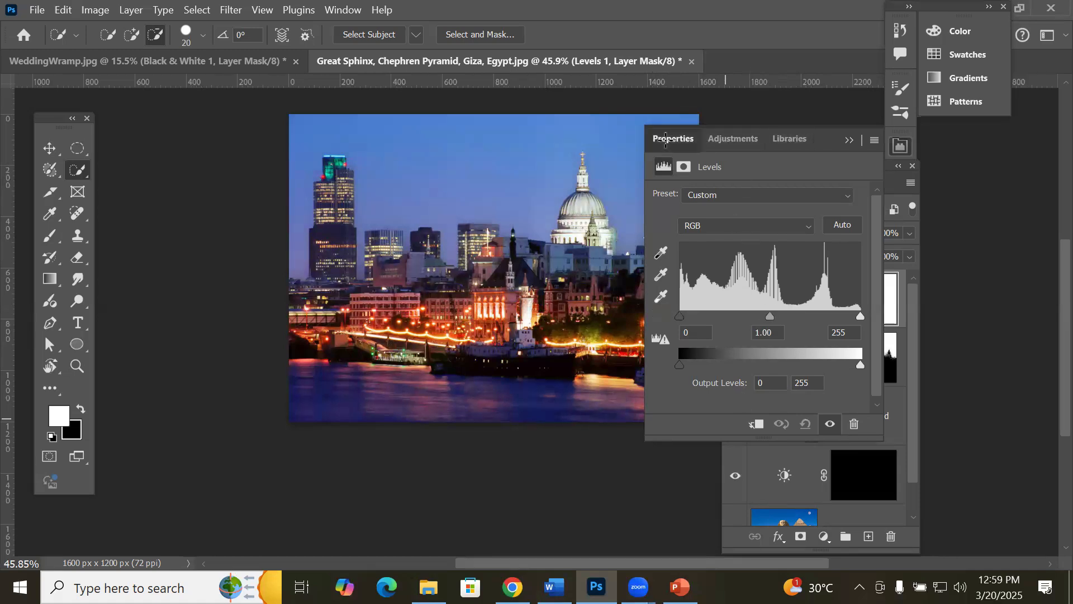
left_click(849, 140)
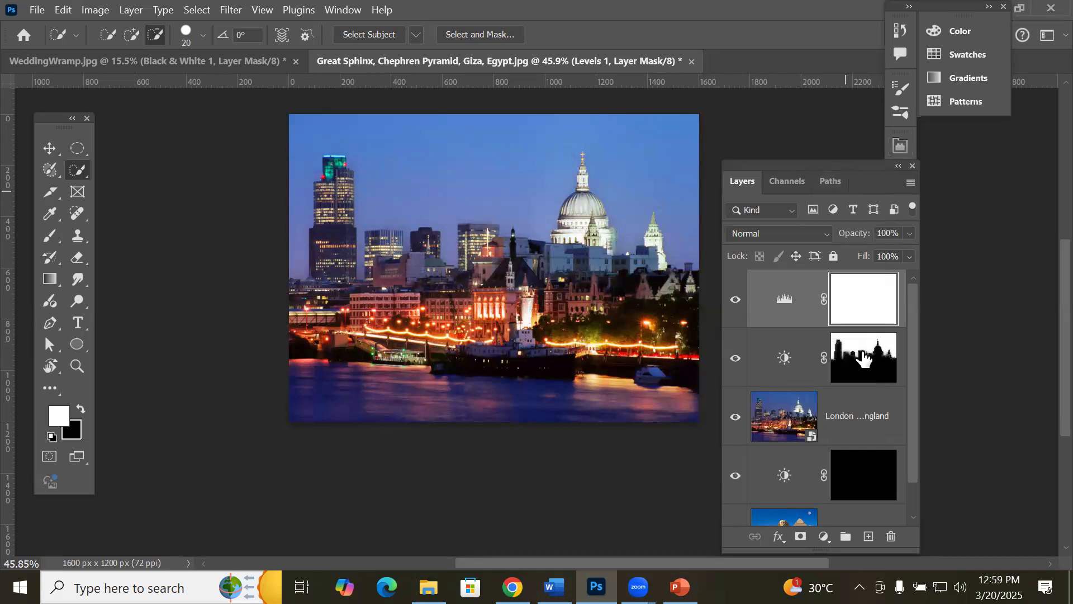
Step: Delete the Levels layer and the sky-masked Brightness/Contrast layer above the London skyline
left_click_drag(778, 166, 651, 119)
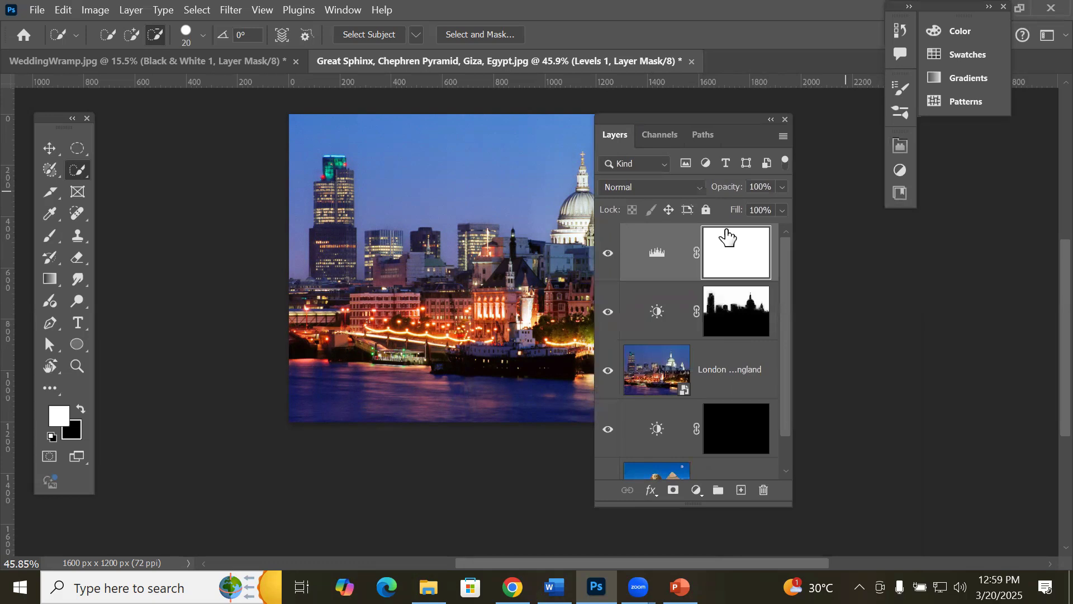
left_click(653, 257)
left_click_drag(653, 288, 660, 316)
left_click(764, 492)
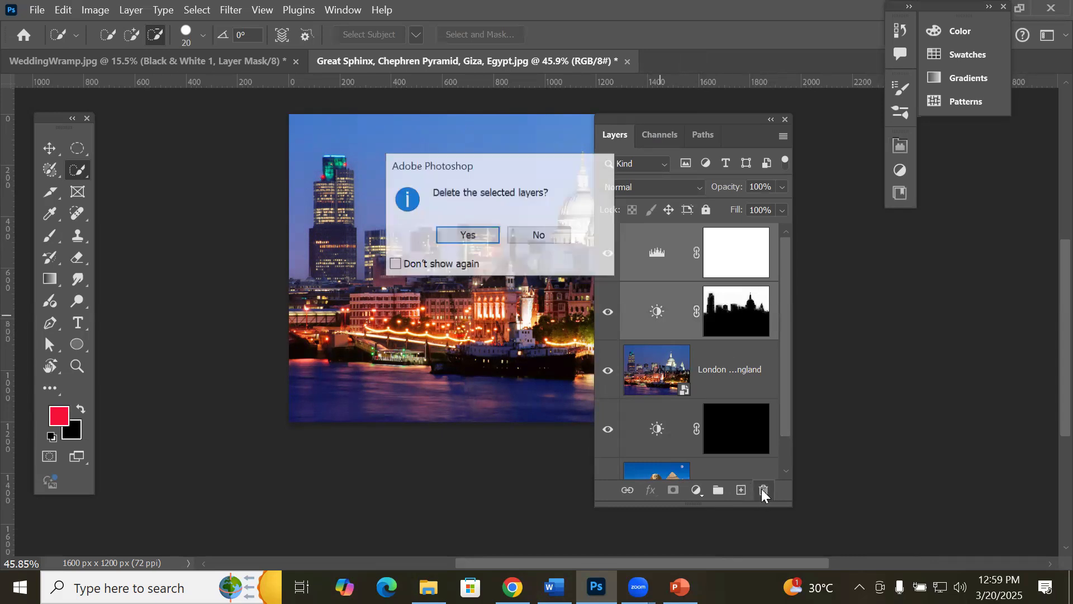
left_click(472, 231)
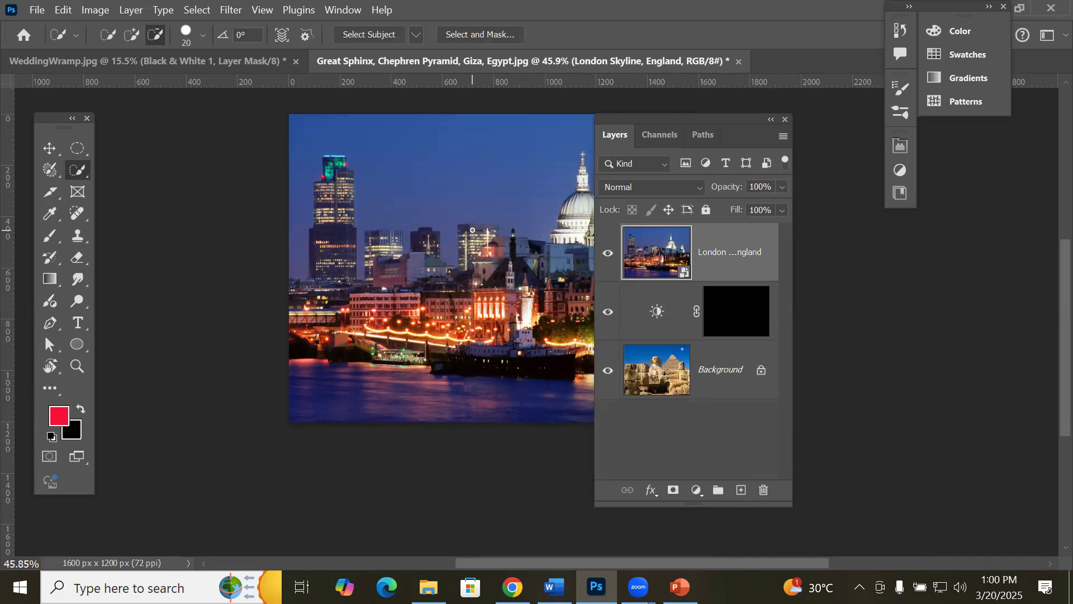
left_click_drag(713, 122, 826, 198)
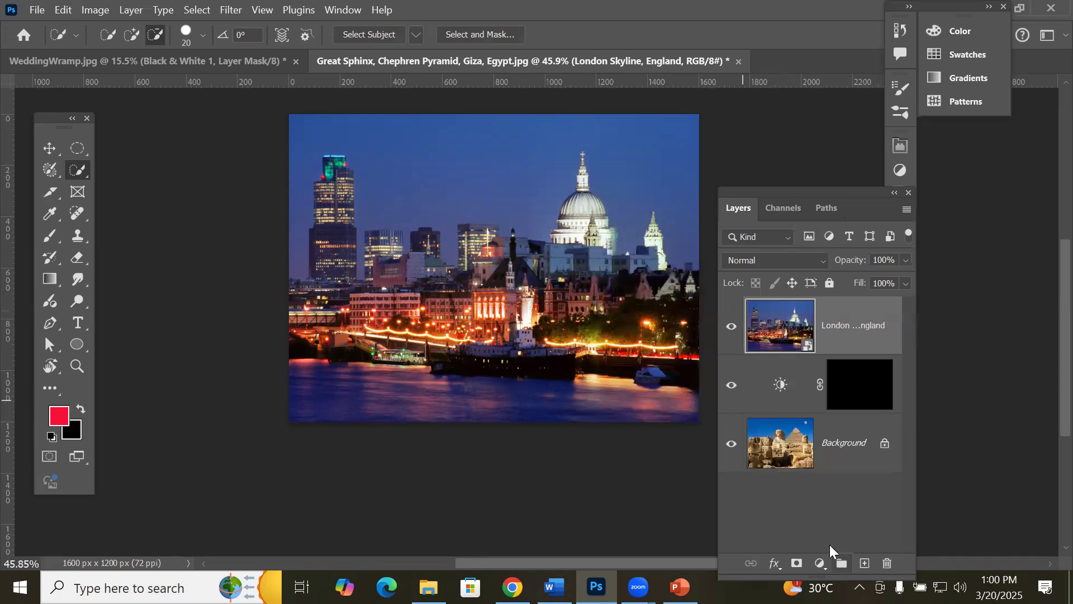
Step: Add a Curves adjustment layer above the London skyline and try shifting the RGB curve's white and black endpoints slightly
left_click(820, 563)
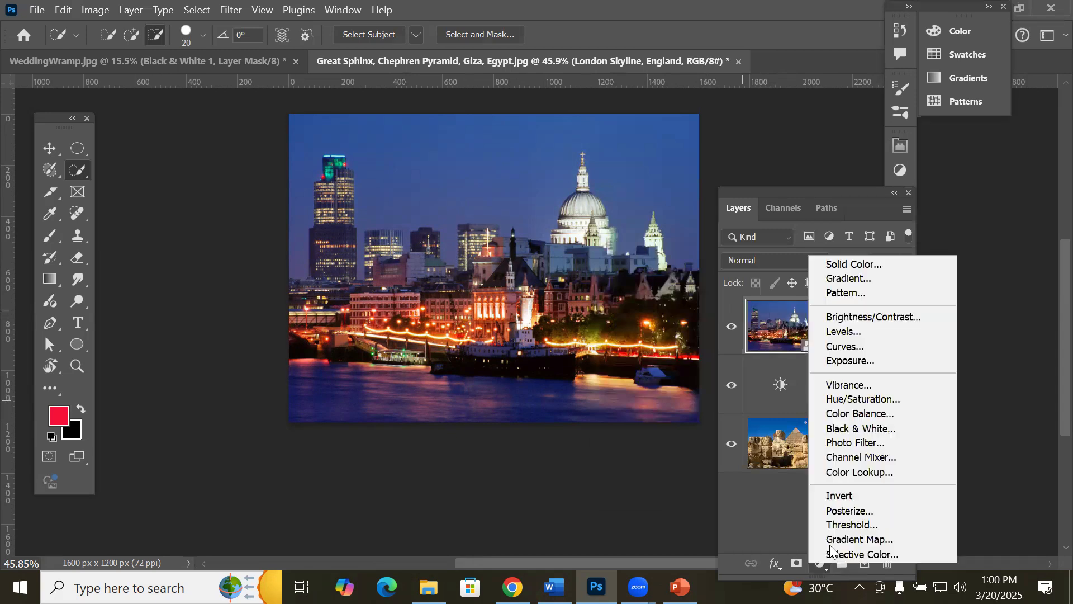
left_click(870, 350)
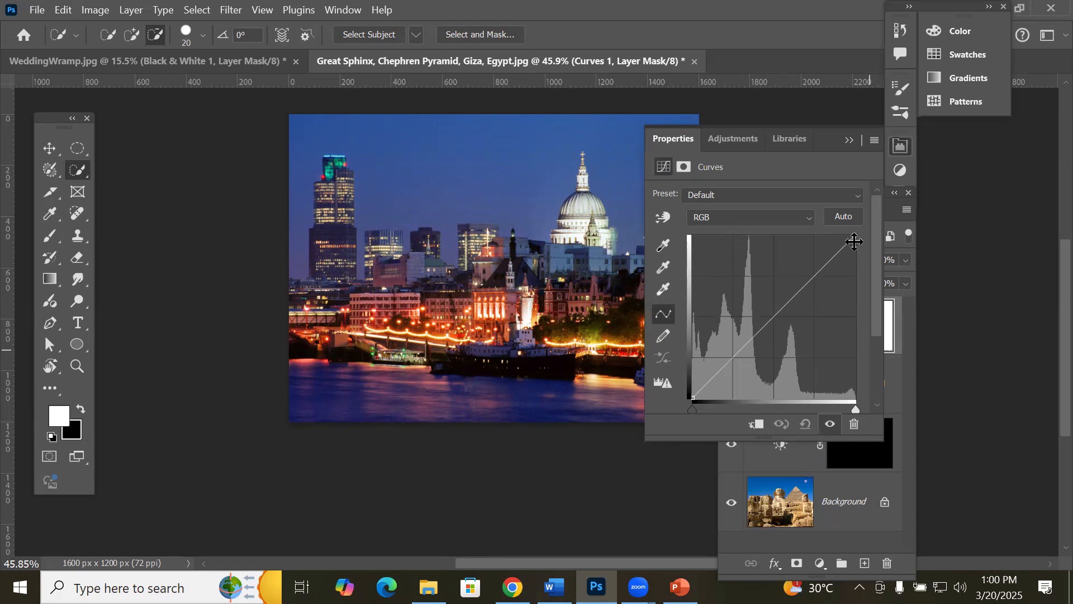
left_click_drag(854, 242, 875, 230)
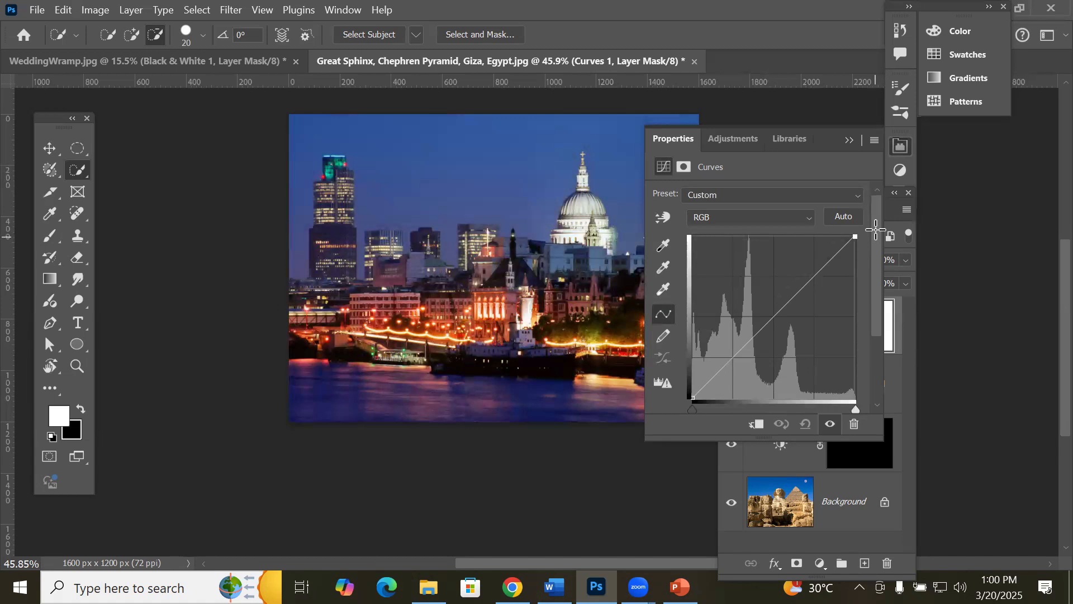
mouse_move(875, 230)
left_mouse_down()
mouse_move(867, 378)
mouse_move(869, 215)
left_mouse_up()
left_click(697, 399)
mouse_move(697, 400)
left_mouse_down()
mouse_move(688, 230)
mouse_move(701, 408)
left_mouse_up()
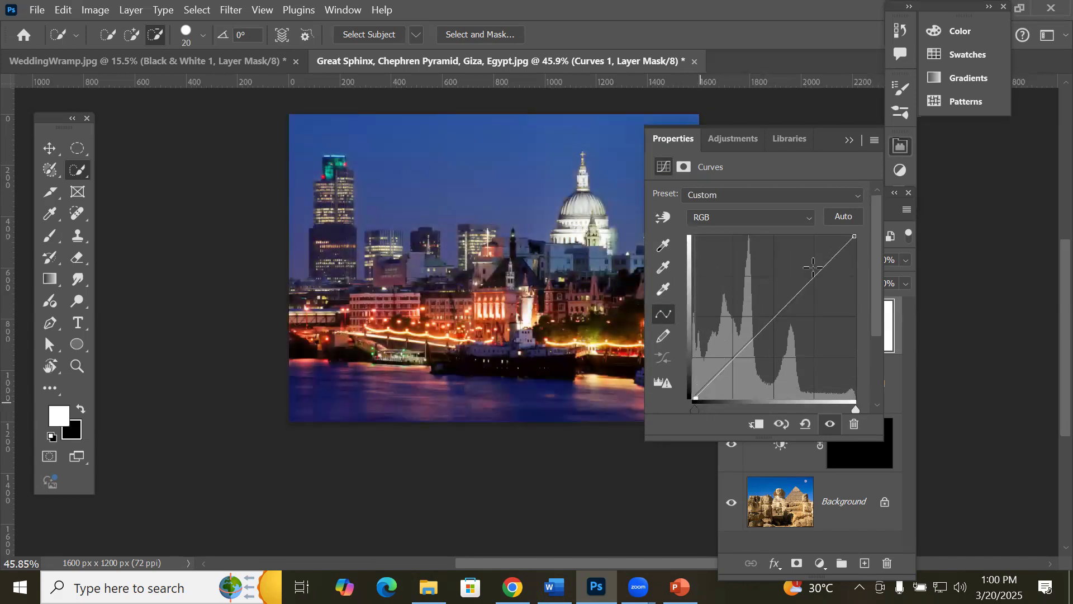
Step: Try darkening the image by moving the curve's black and white endpoints, and apply the Auto correction to the Curves layer
left_click(855, 237)
left_click_drag(855, 253, 878, 226)
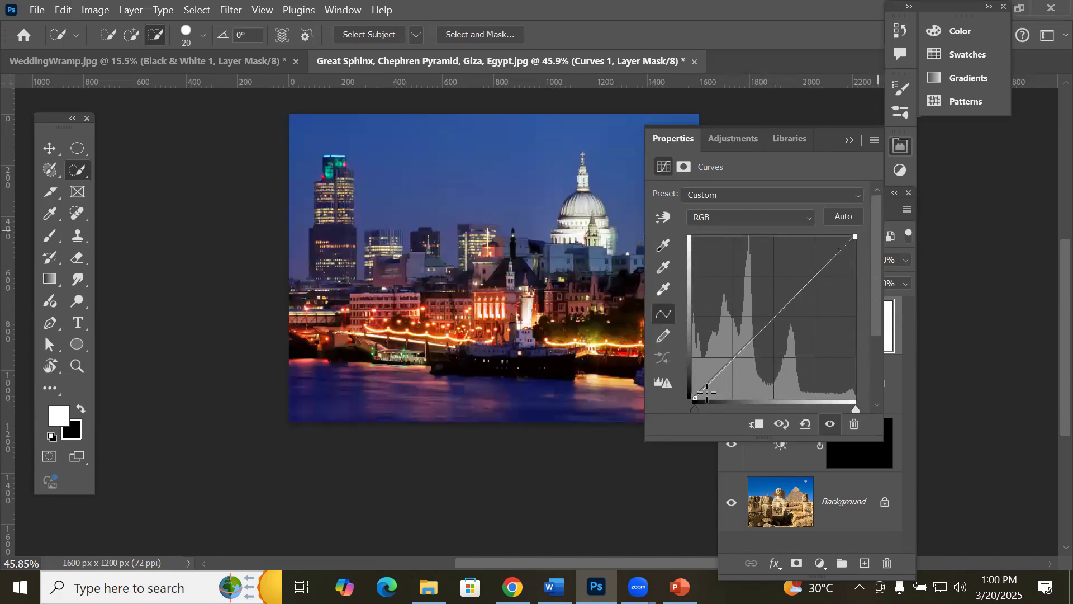
mouse_move(692, 400)
left_mouse_down()
mouse_move(695, 253)
mouse_move(693, 398)
left_mouse_up()
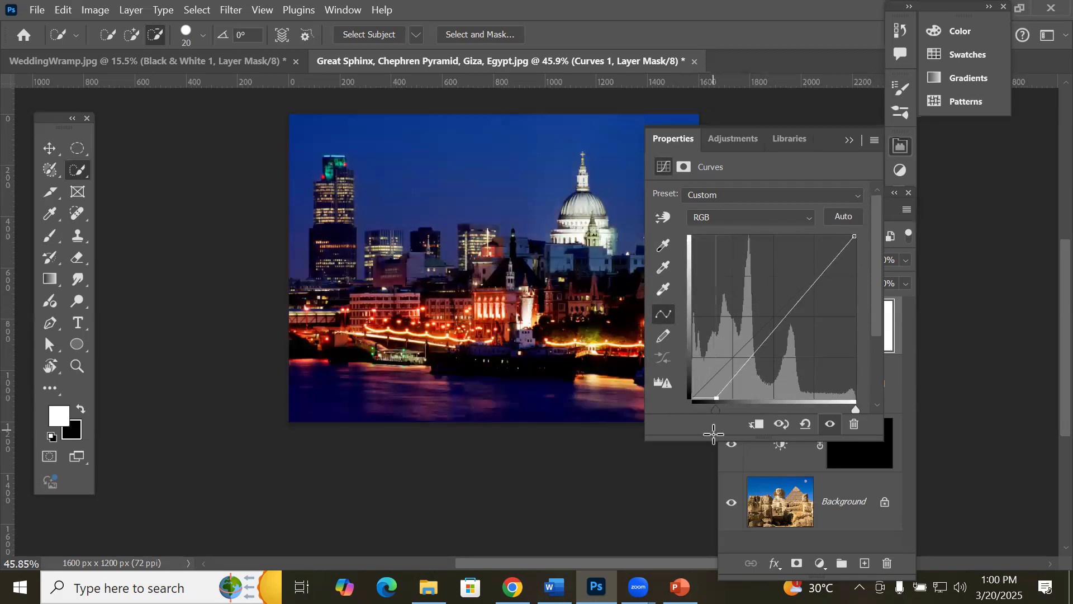
left_click_drag(854, 236, 855, 367)
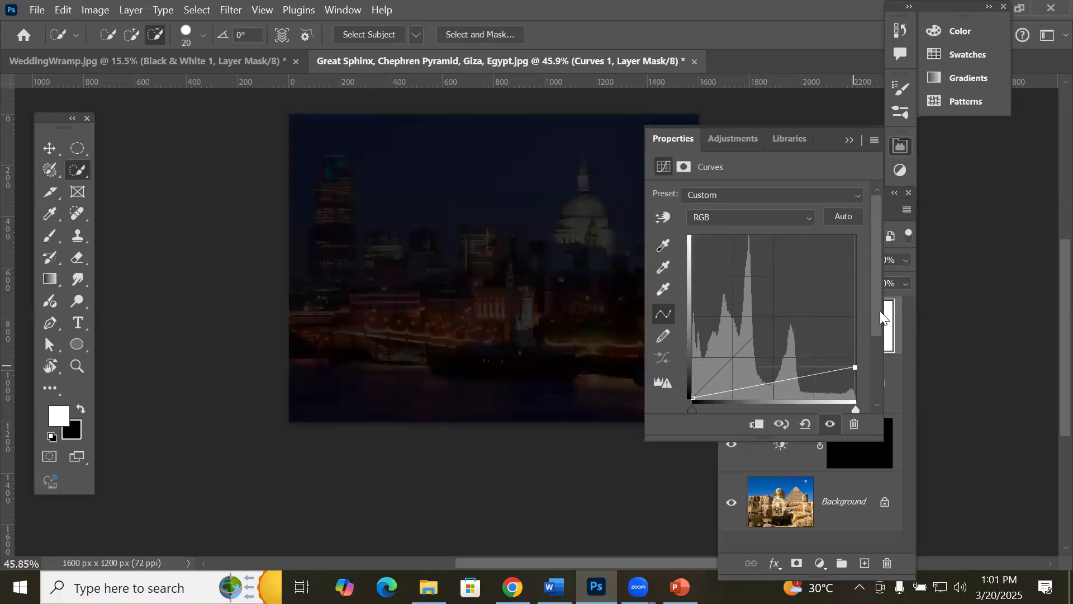
left_click(850, 216)
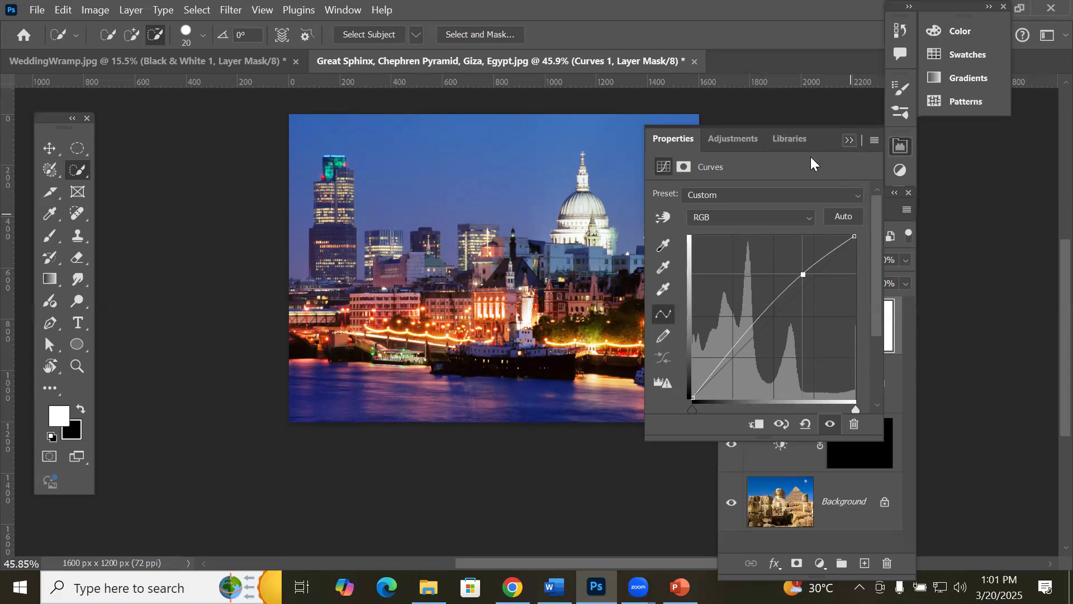
Step: Toggle the Curves layer's visibility repeatedly to compare the London skyline before and after the correction
left_click(844, 141)
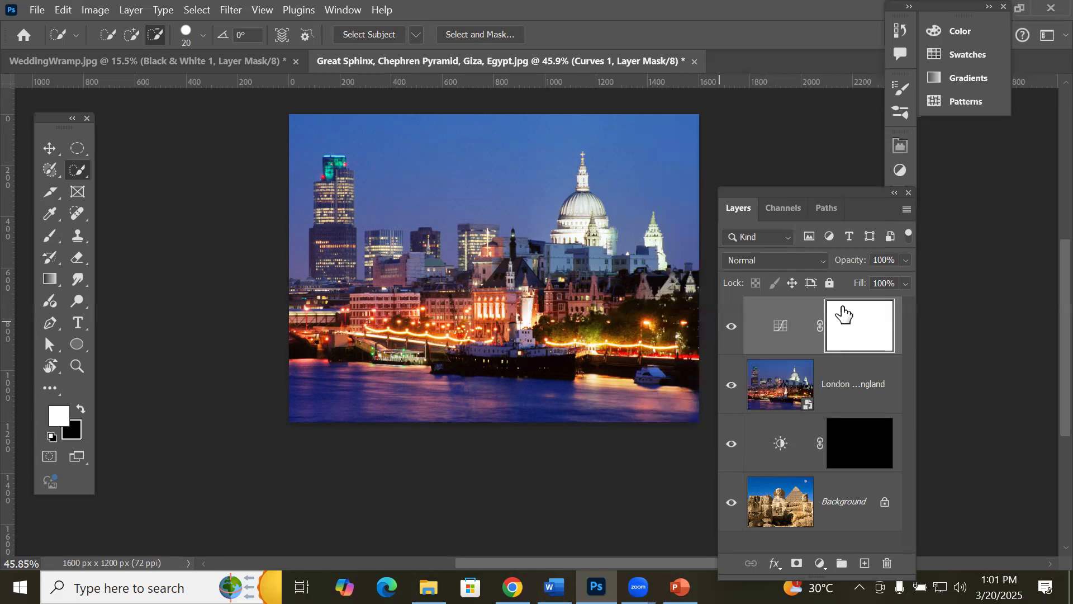
left_click(729, 329)
left_click(731, 328)
left_click(731, 330)
left_click(730, 330)
left_click(731, 330)
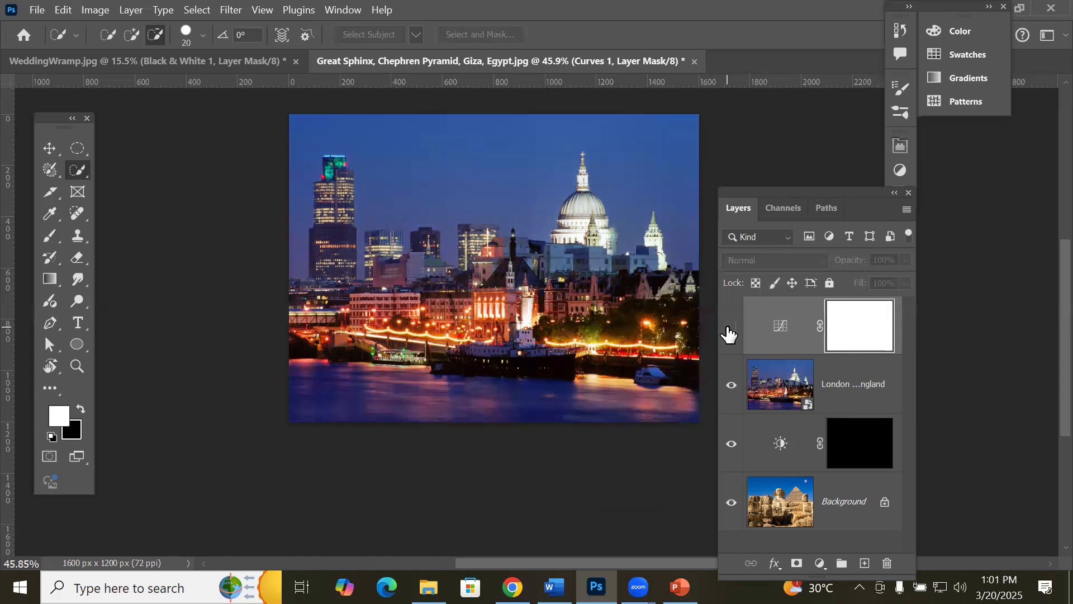
left_click(731, 329)
left_click(730, 330)
left_click(731, 329)
left_click(730, 329)
Step: Delete the Curves adjustment layer above the London skyline
left_click(774, 330)
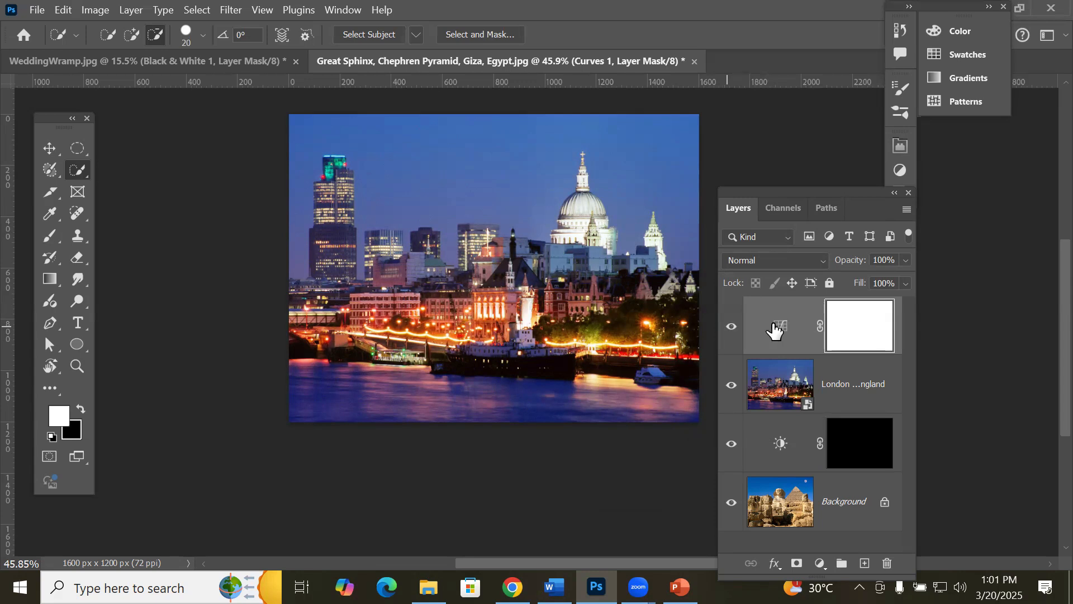
left_click(887, 563)
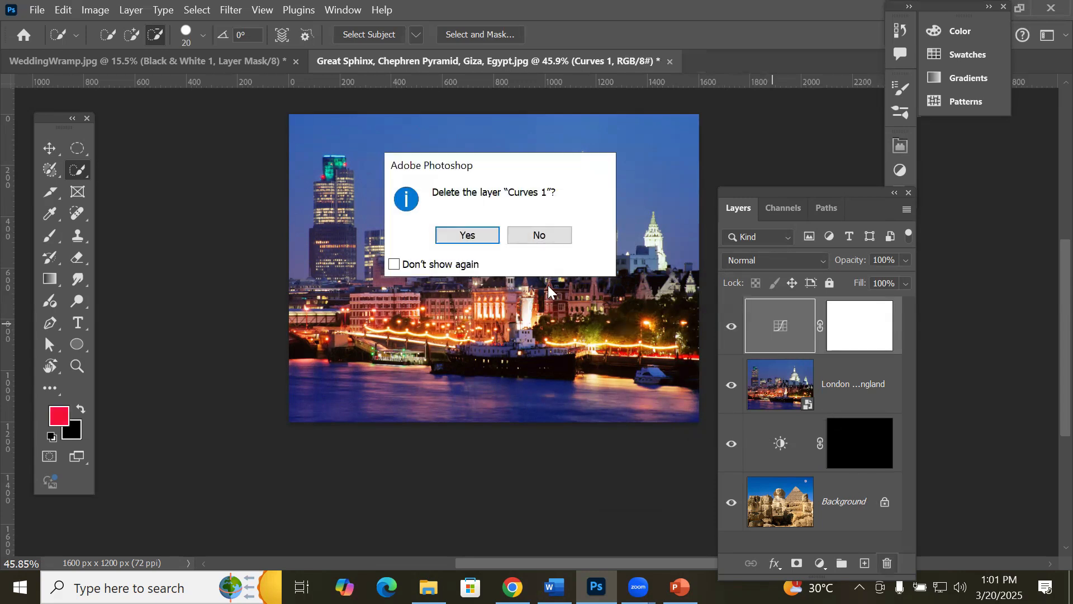
left_click(492, 245)
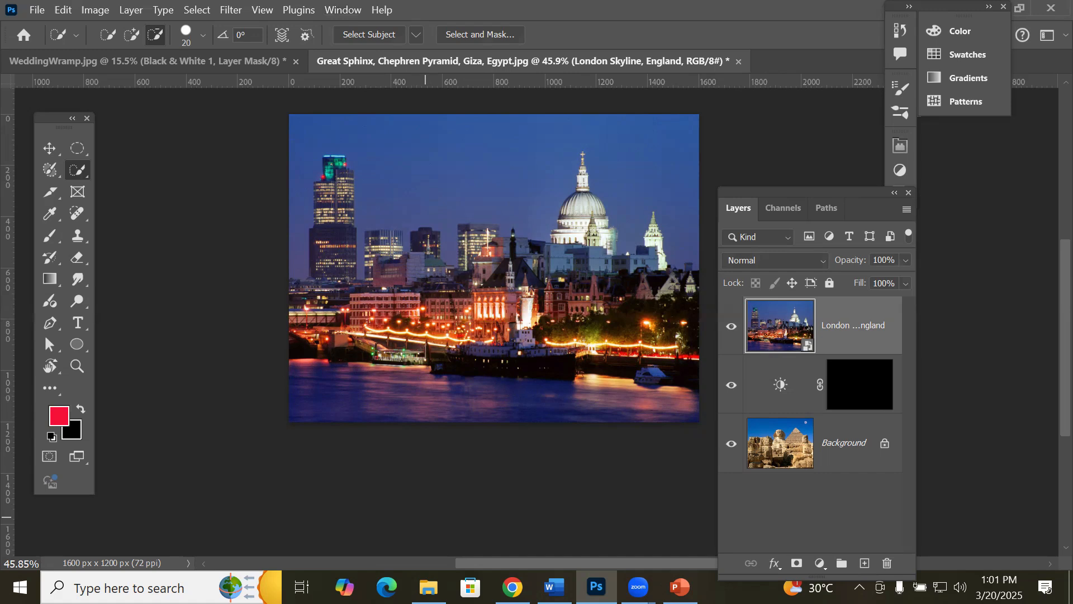
Step: Switch to File Explorer and open the red car photo from the DoorCarWindows folder as a new document in Photoshop
key("alt+Tab")
left_click(329, 130)
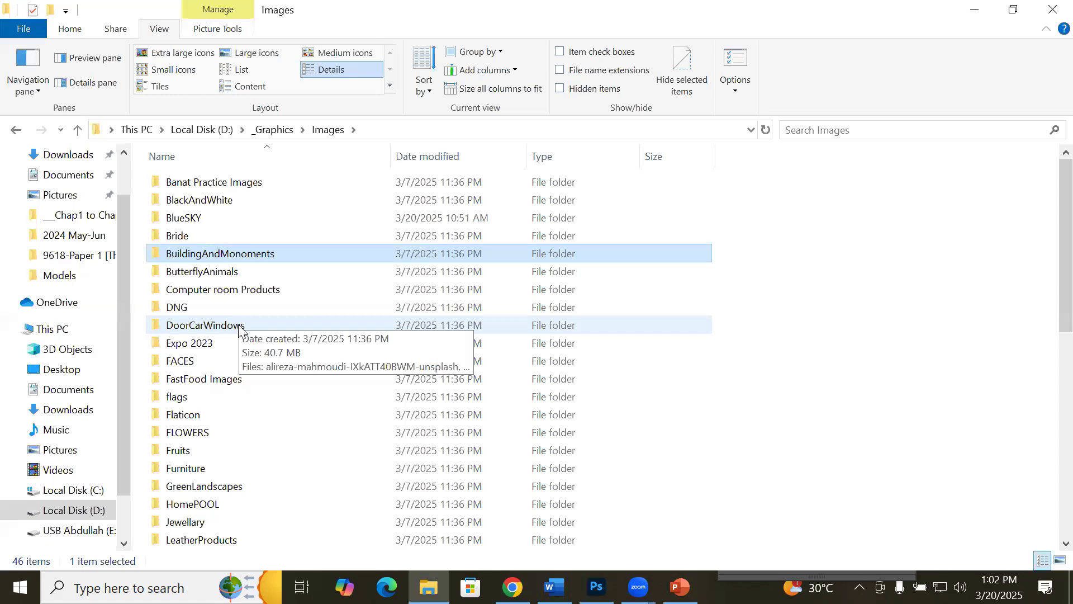
left_click(218, 290)
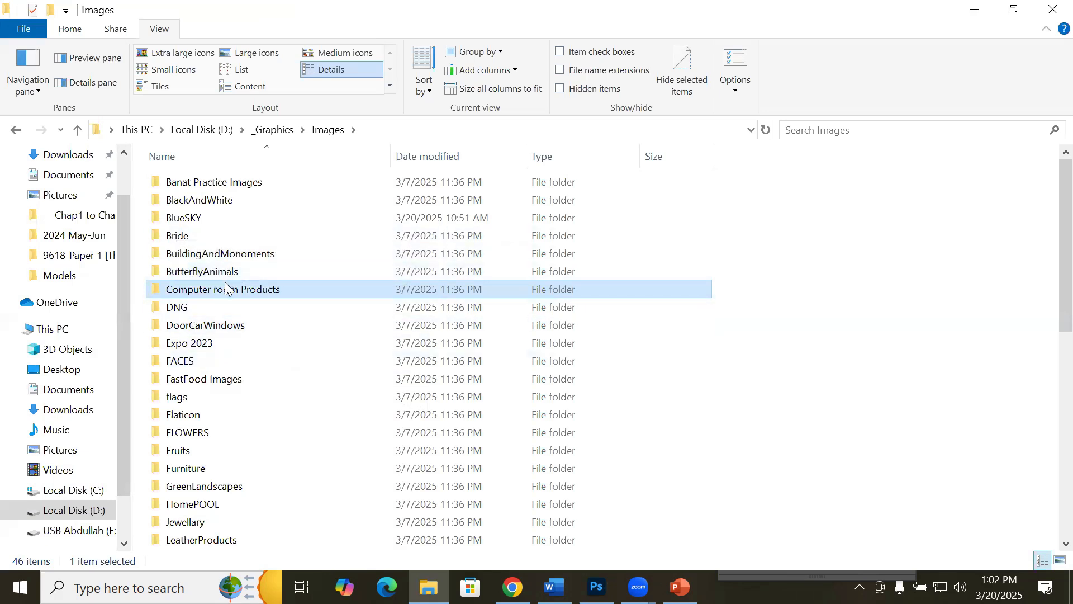
left_click(205, 328)
double_click(205, 328)
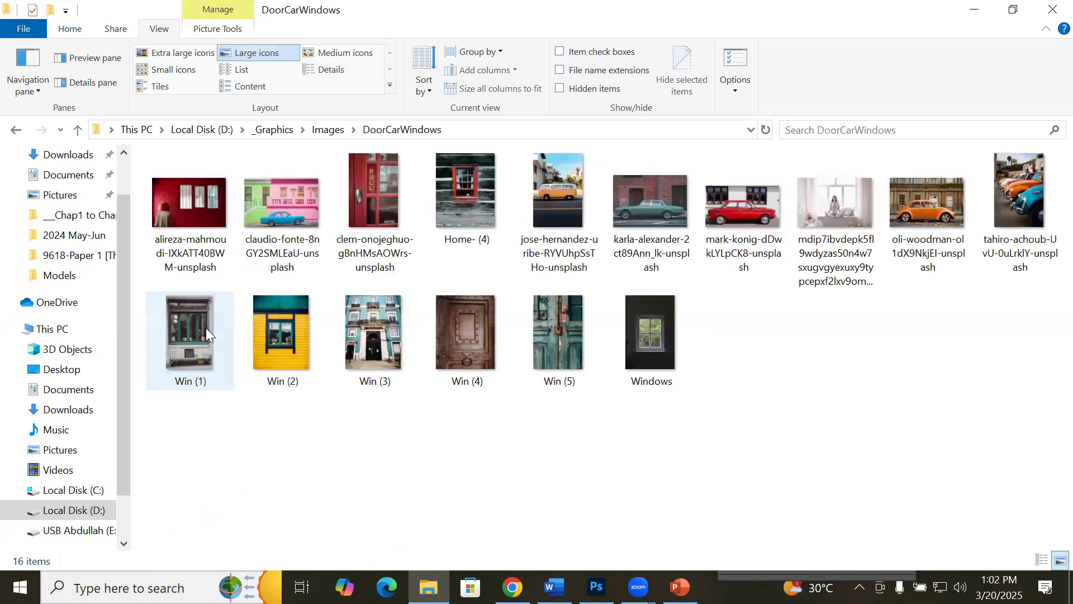
left_click(730, 200)
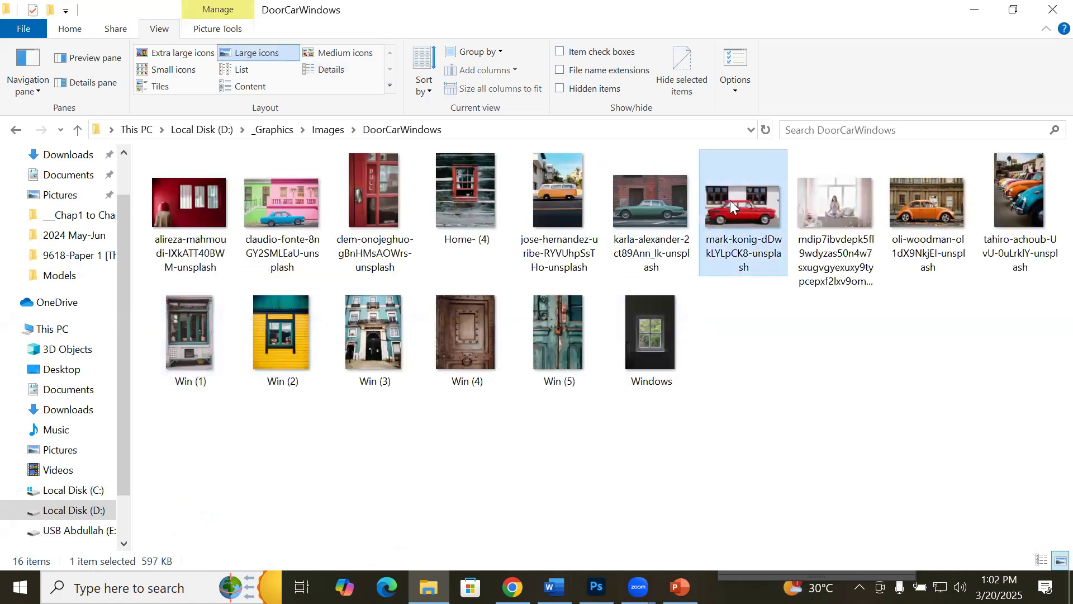
left_click_drag(735, 200, 787, 47)
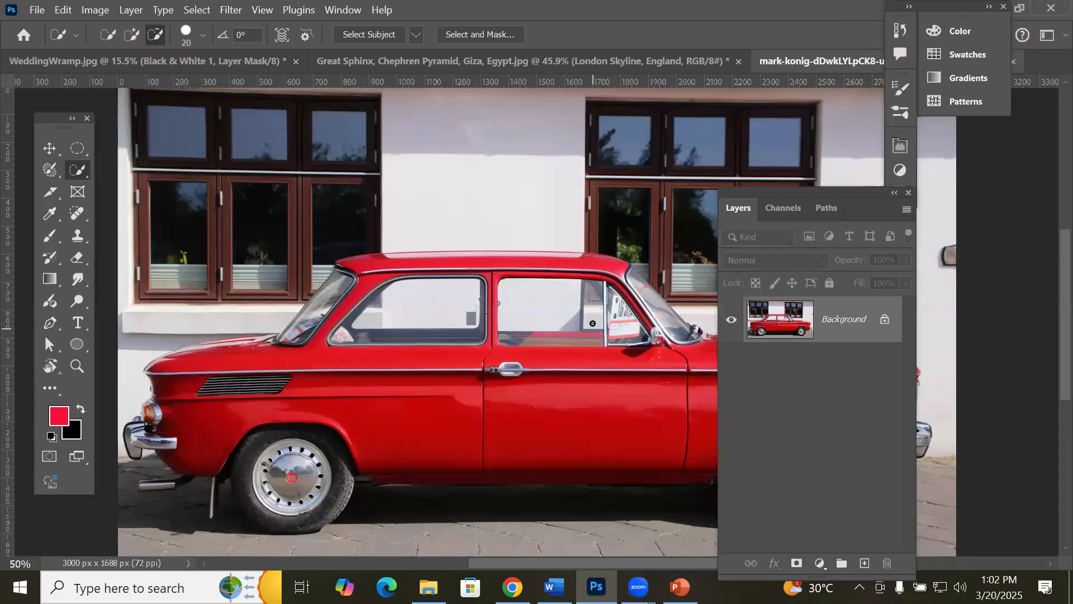
Step: Unlock the Background layer of the car photo and select the car with Select Subject
scroll(593, 324, "down", 3)
left_click_drag(584, 316, 399, 265)
scroll(378, 329, "up", 2)
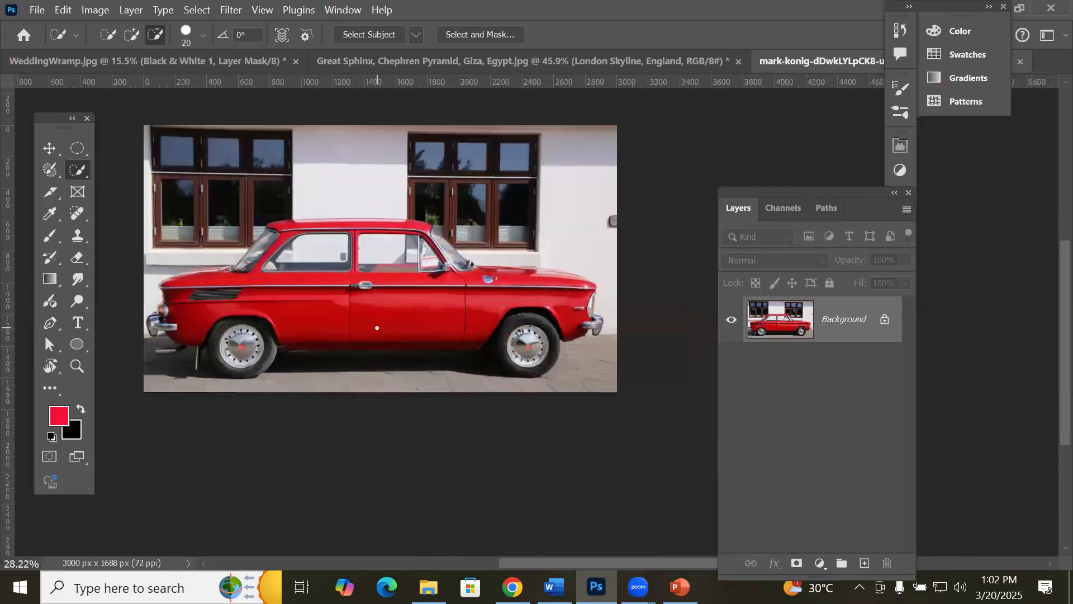
left_click(885, 319)
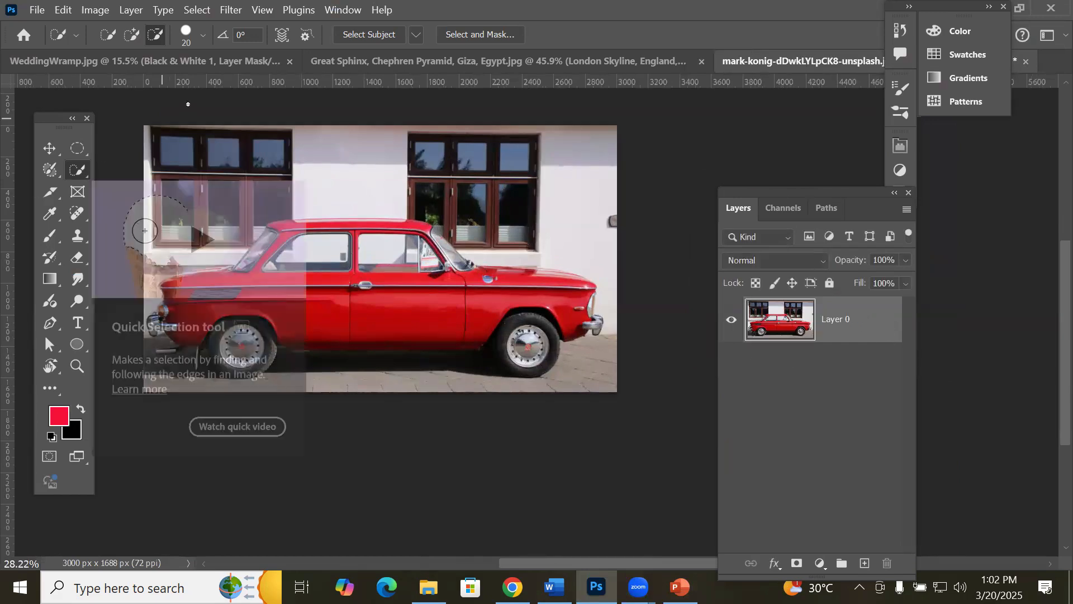
left_click(365, 35)
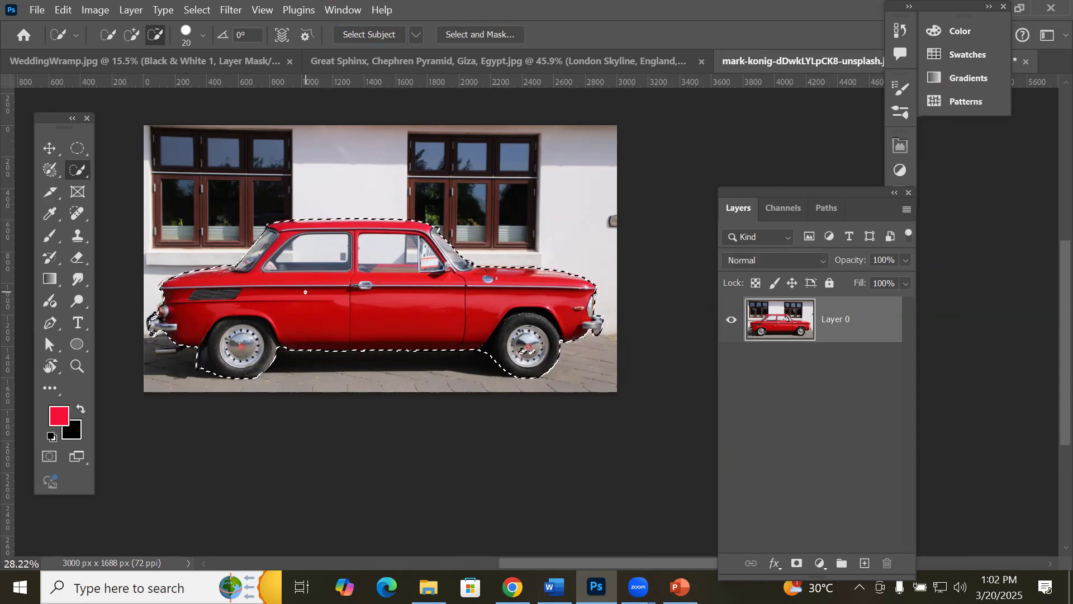
Step: Subtract the side windows, the windshield and the rear window glass from the car selection using Quick Selection
scroll(319, 254, "up", 2)
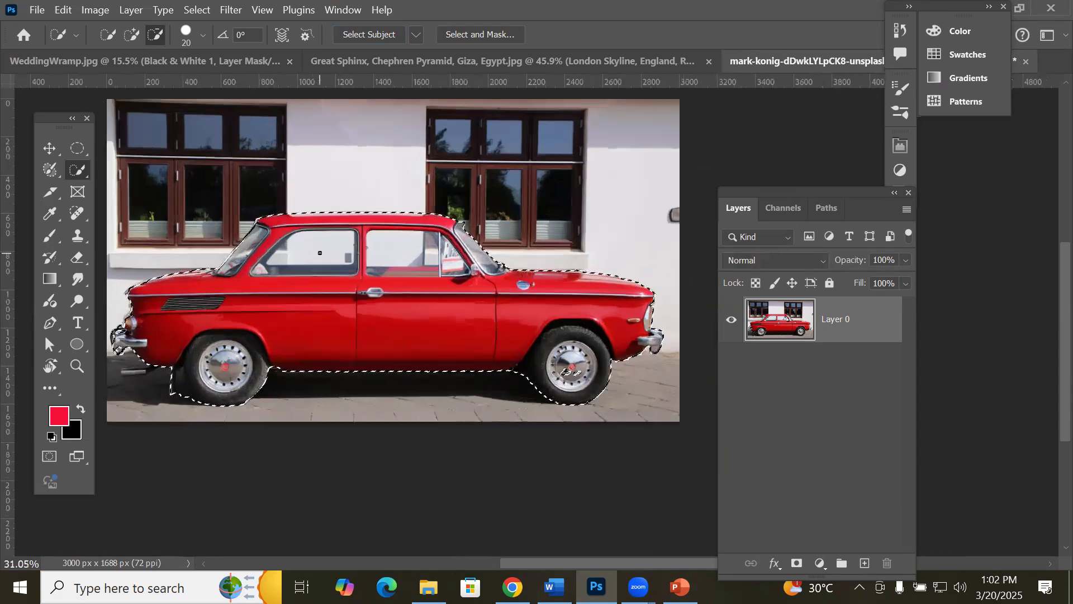
scroll(319, 253, "up", 1)
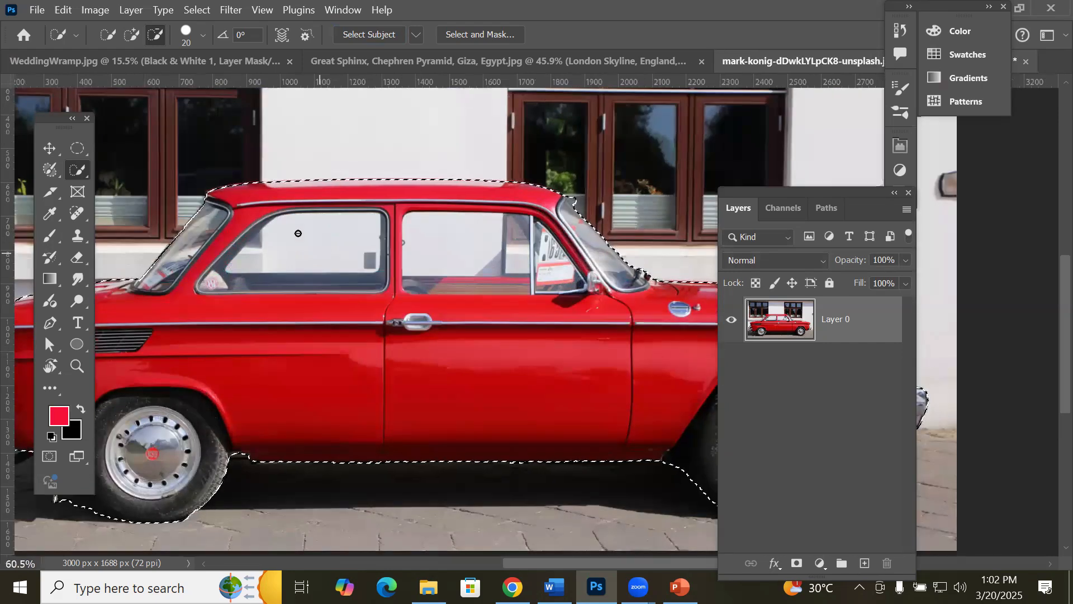
left_click(153, 37)
left_click(328, 236)
mouse_move(446, 242)
left_mouse_down()
mouse_move(506, 245)
mouse_move(556, 269)
mouse_move(557, 281)
left_mouse_up()
left_click_drag(581, 226, 619, 271)
left_click(570, 199)
mouse_move(201, 221)
left_mouse_down()
mouse_move(148, 282)
mouse_move(170, 277)
left_mouse_up()
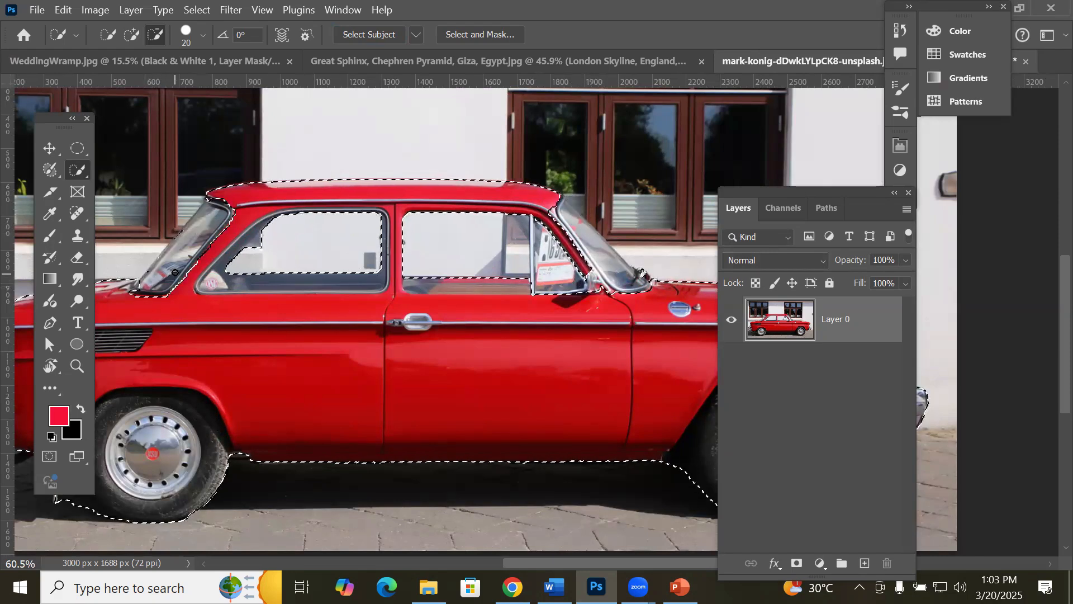
Step: Subtract the rear and front wheels from the car selection
scroll(190, 430, "down", 5)
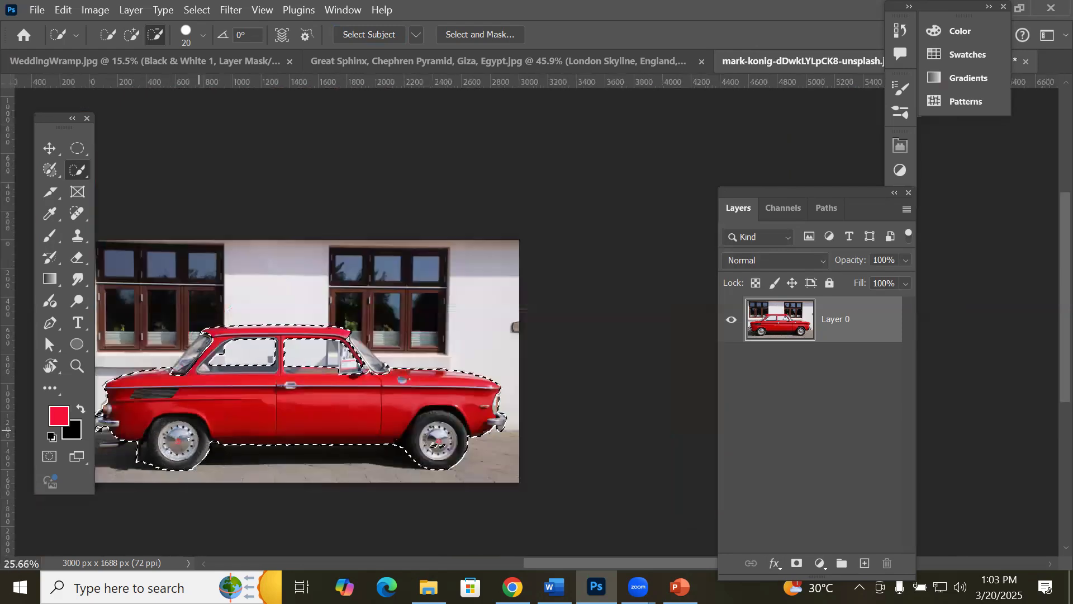
left_click(161, 433)
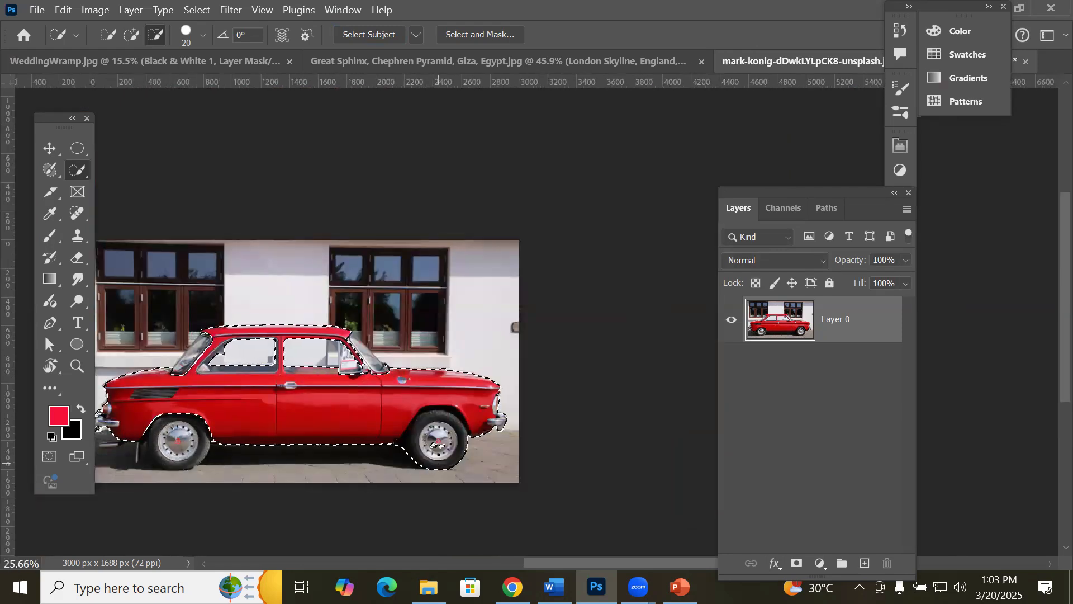
left_click(422, 432)
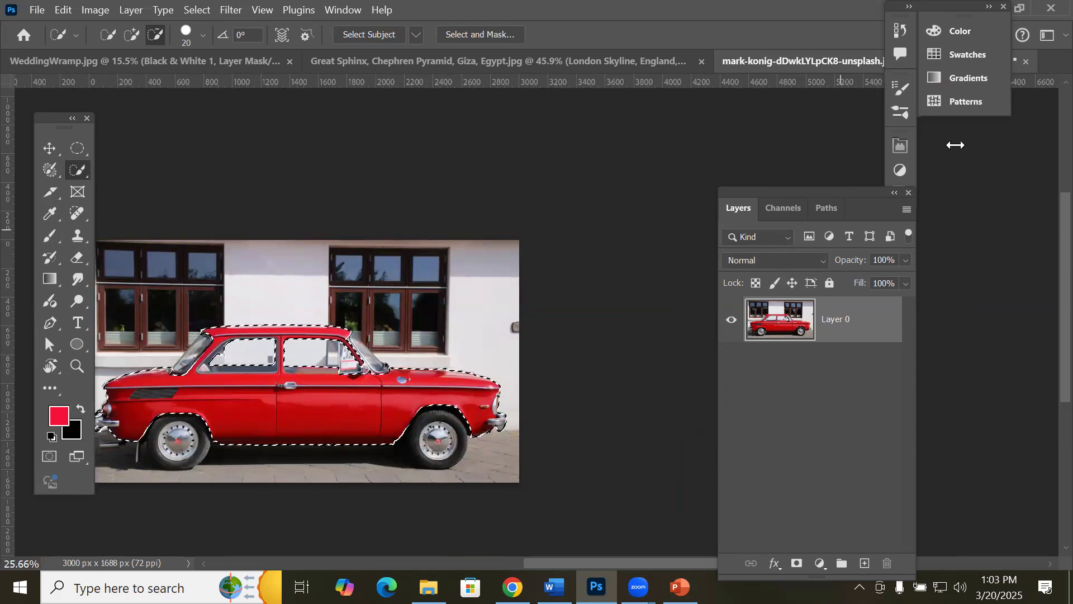
Step: Move the Layers panel closer to the car photo and add a Hue/Saturation adjustment layer masked to the car body
left_click_drag(820, 191, 735, 115)
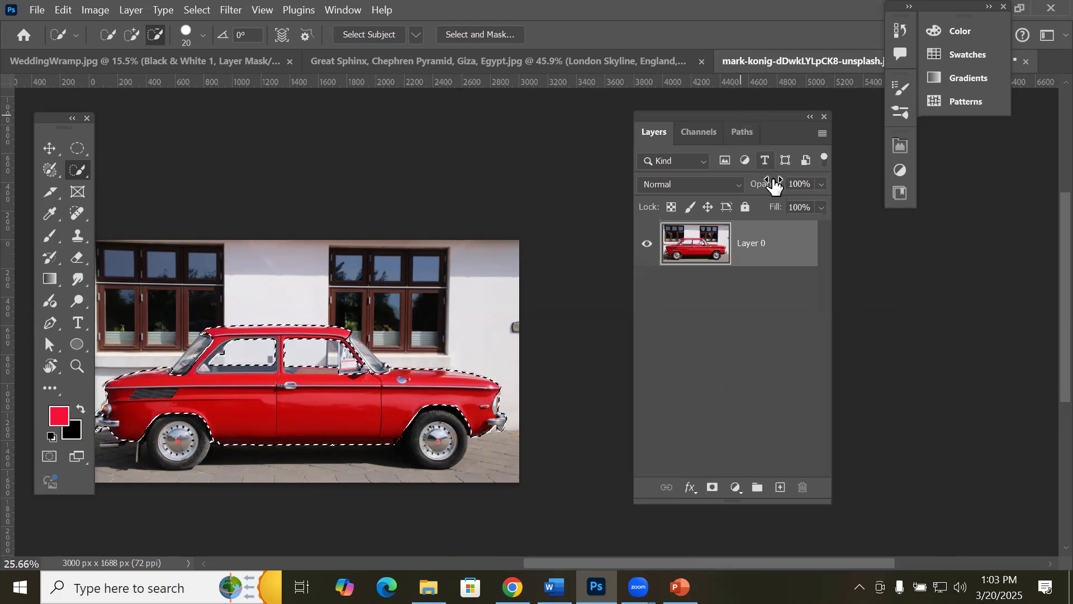
left_click(736, 488)
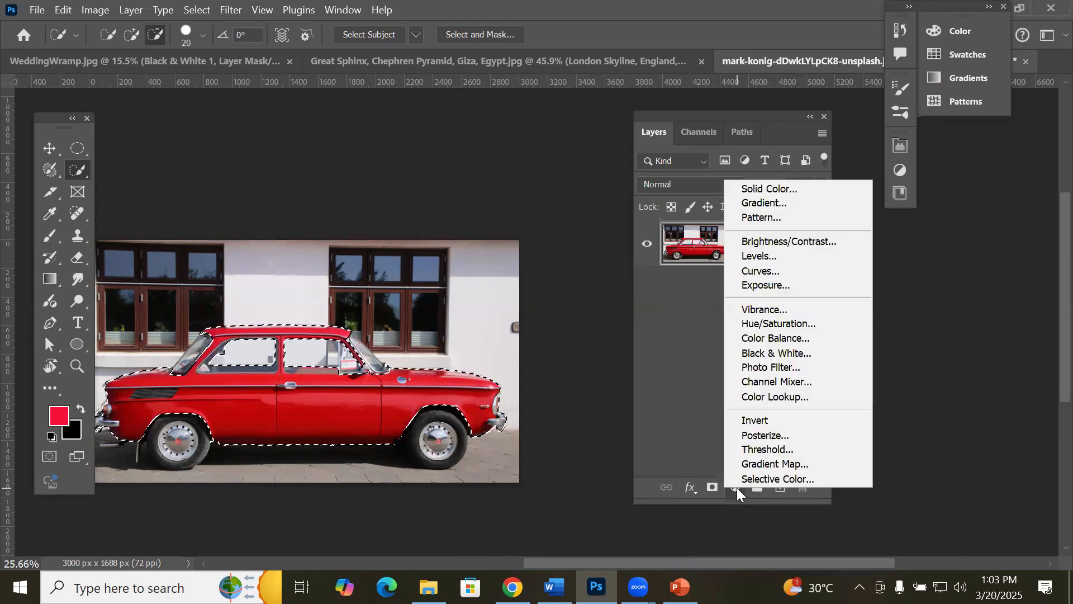
left_click(812, 325)
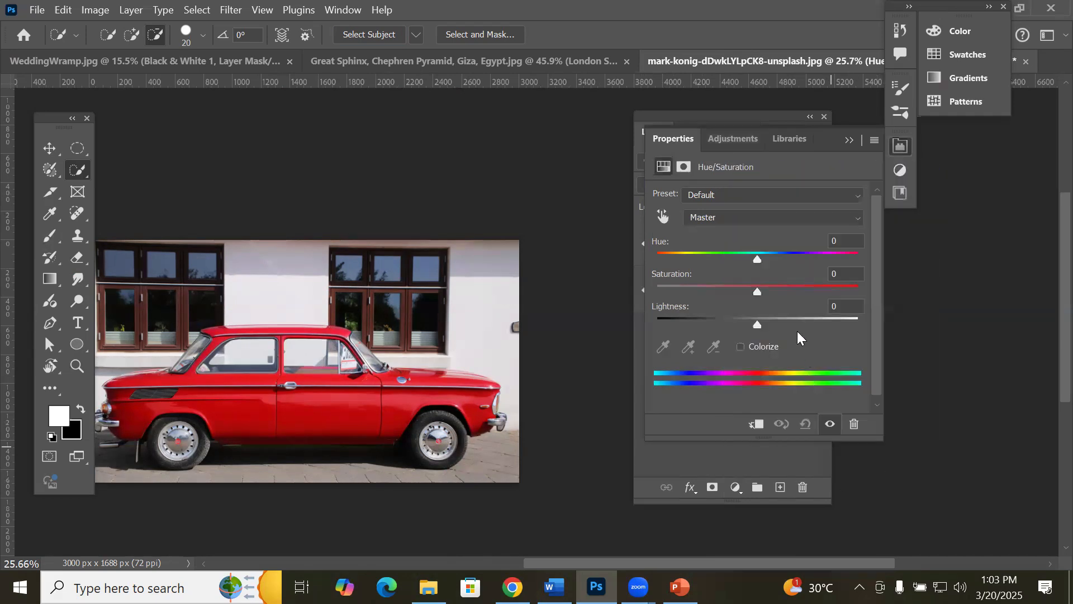
Step: Try Hue +119 and Lightness +100 on the car, and settle on Hue +51, Lightness +2 and Saturation +7
left_click_drag(758, 261, 833, 264)
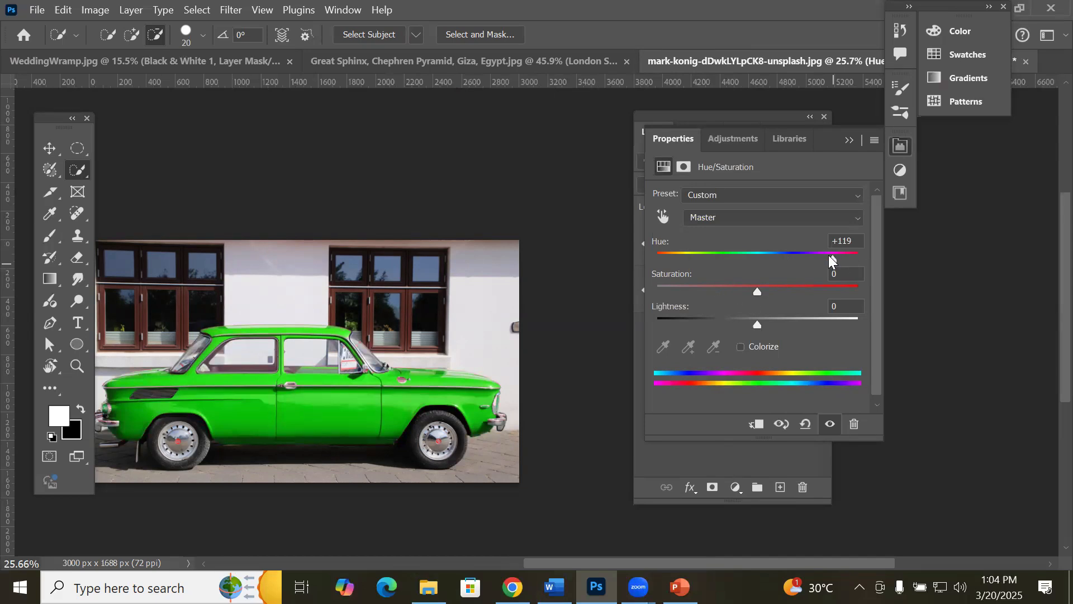
left_click_drag(833, 259, 805, 256)
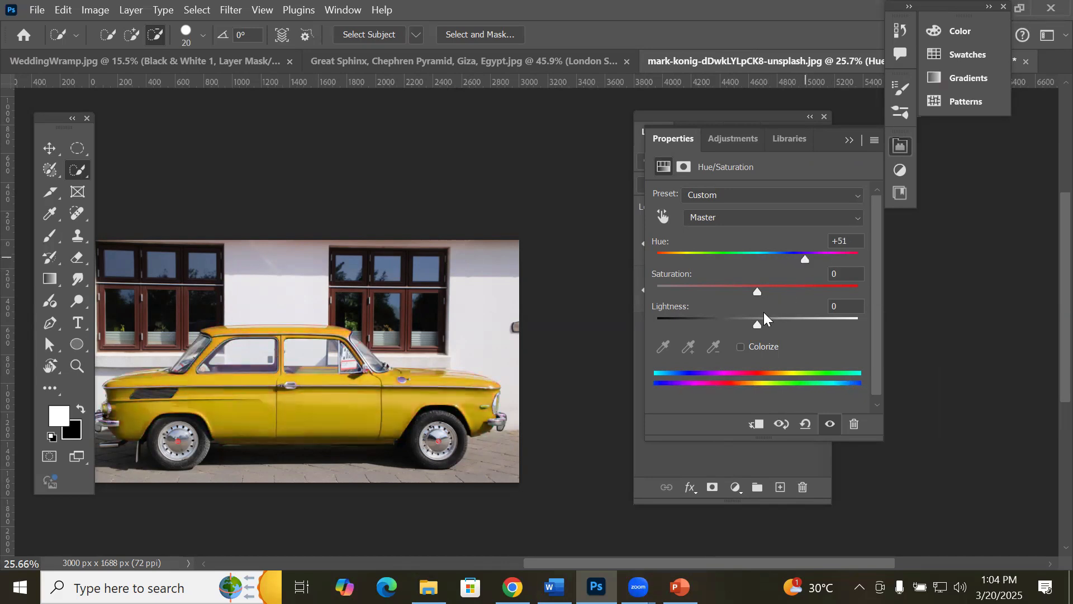
left_click_drag(757, 323, 879, 333)
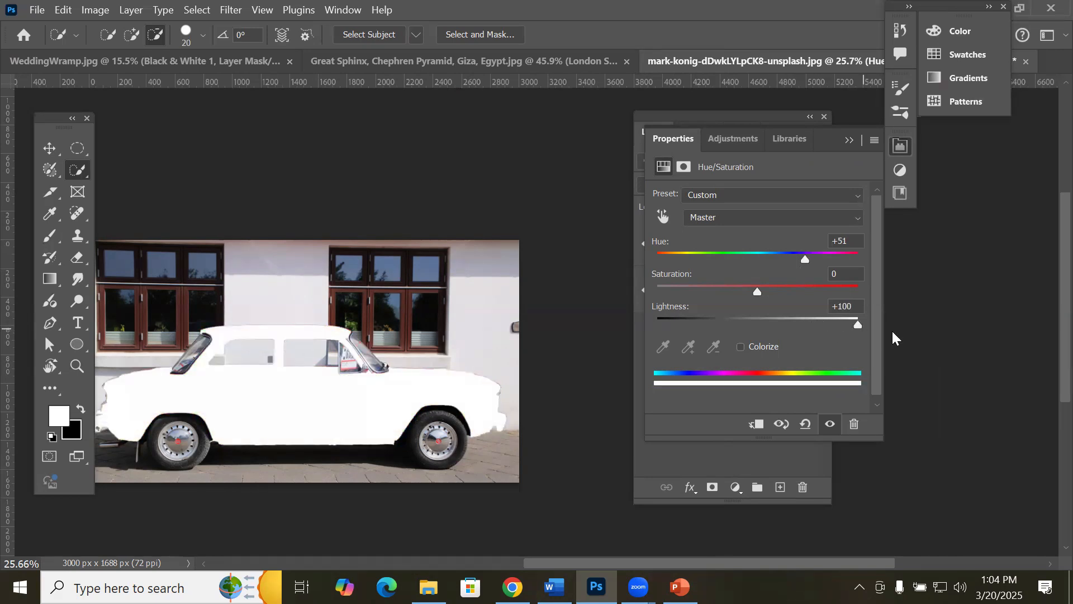
left_click_drag(858, 333, 759, 323)
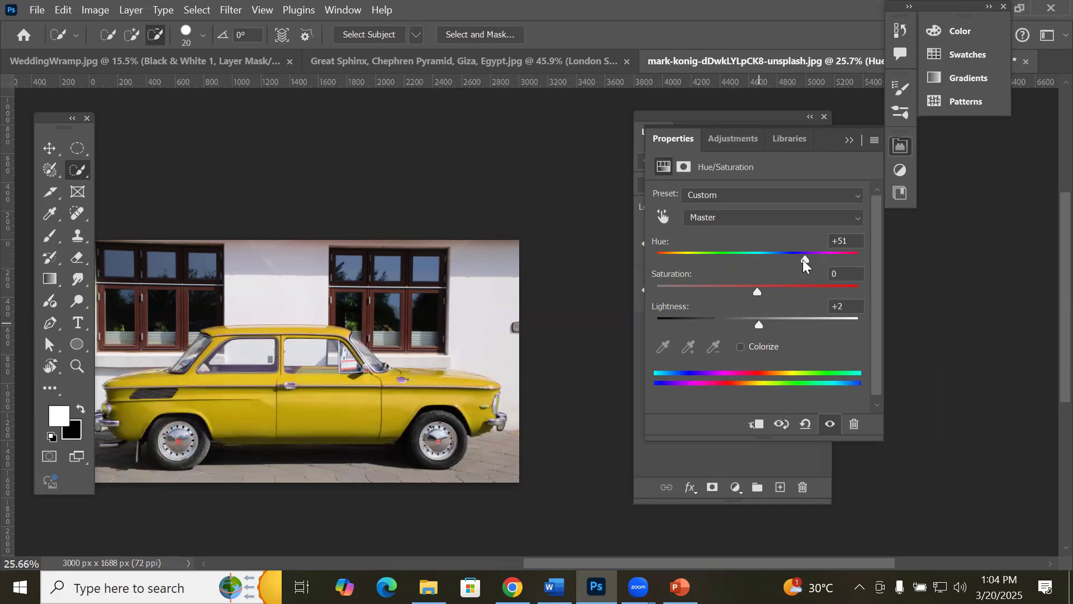
mouse_move(756, 290)
left_mouse_down()
mouse_move(649, 286)
mouse_move(915, 307)
mouse_move(764, 291)
left_mouse_up()
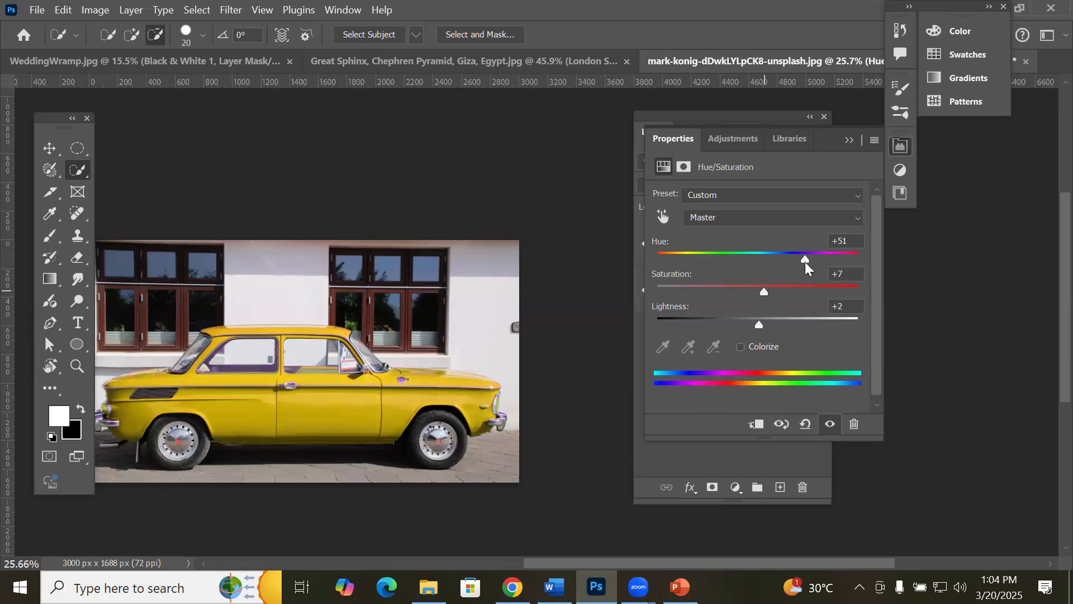
Step: Colorize the car body green with Hue 108, Saturation 41 and Lightness -19
left_click(741, 347)
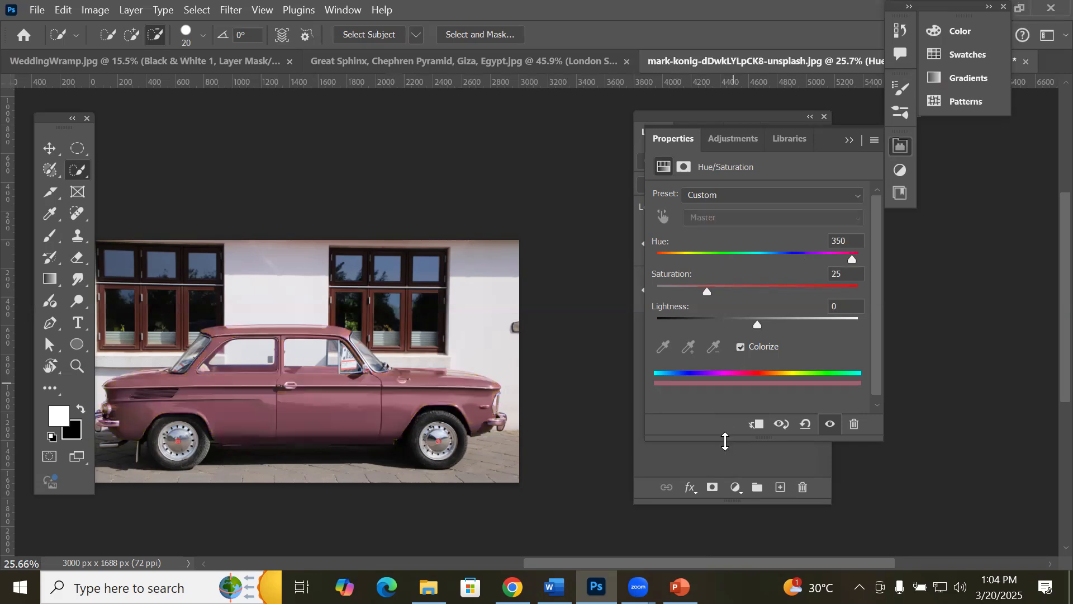
left_click_drag(852, 260, 718, 256)
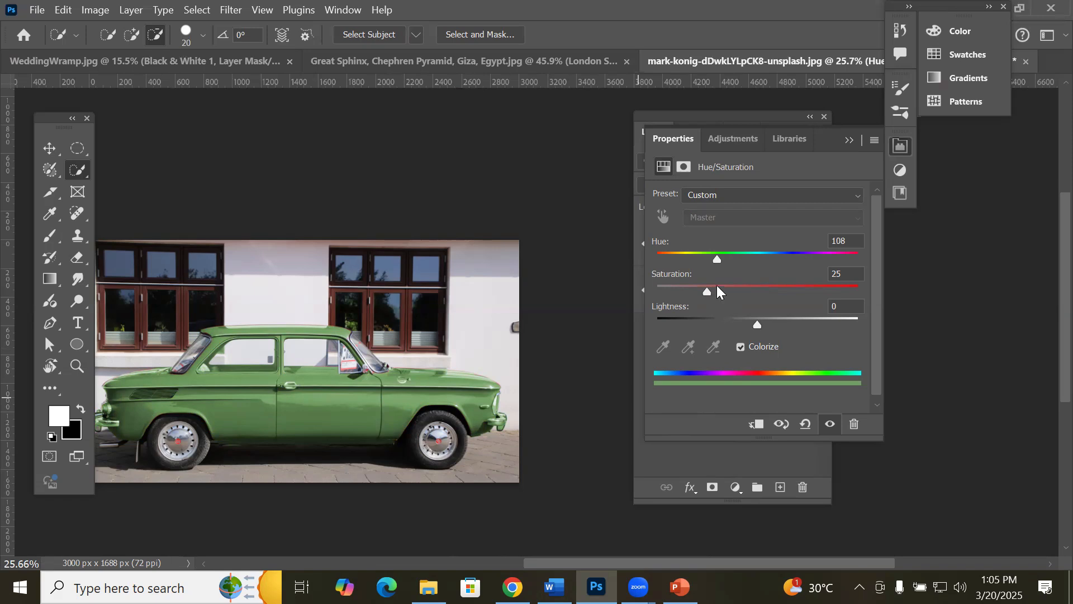
left_click_drag(707, 291, 739, 296)
mouse_move(757, 327)
left_mouse_down()
mouse_move(805, 329)
mouse_move(717, 332)
mouse_move(739, 329)
left_mouse_up()
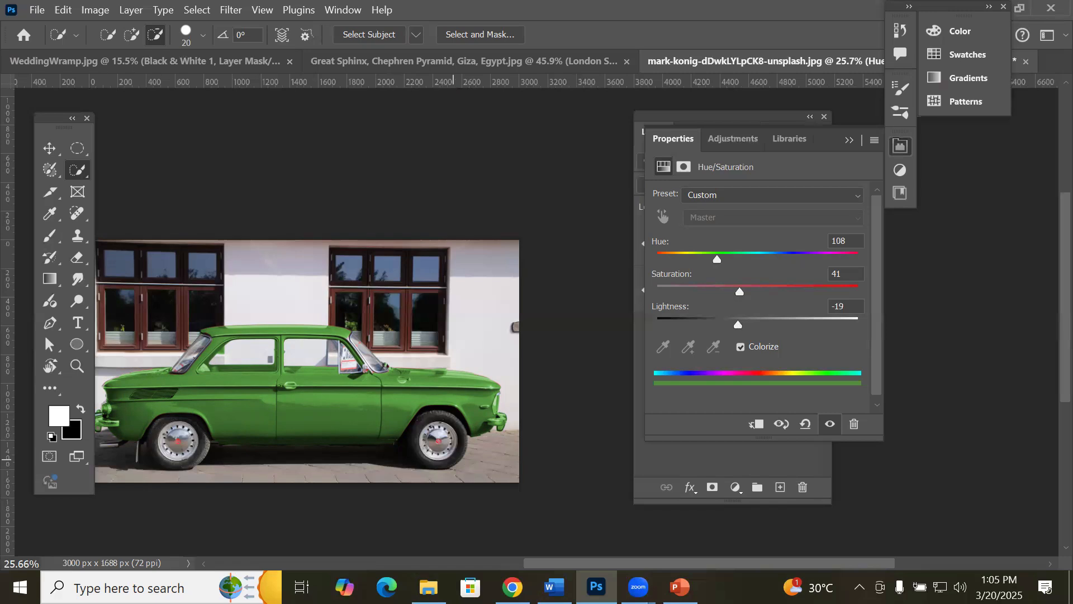
Step: Switch to File Explorer and open the Win (2) image from the DoorCarWindows folder as a new document in Photoshop
left_click(429, 587)
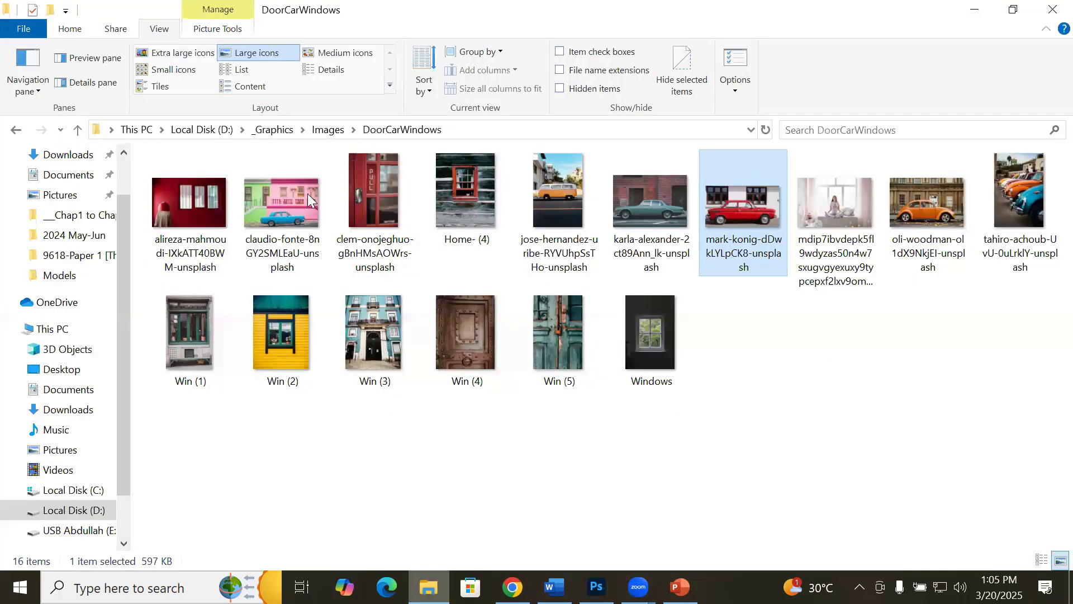
left_click(286, 307)
left_click_drag(274, 348, 707, 45)
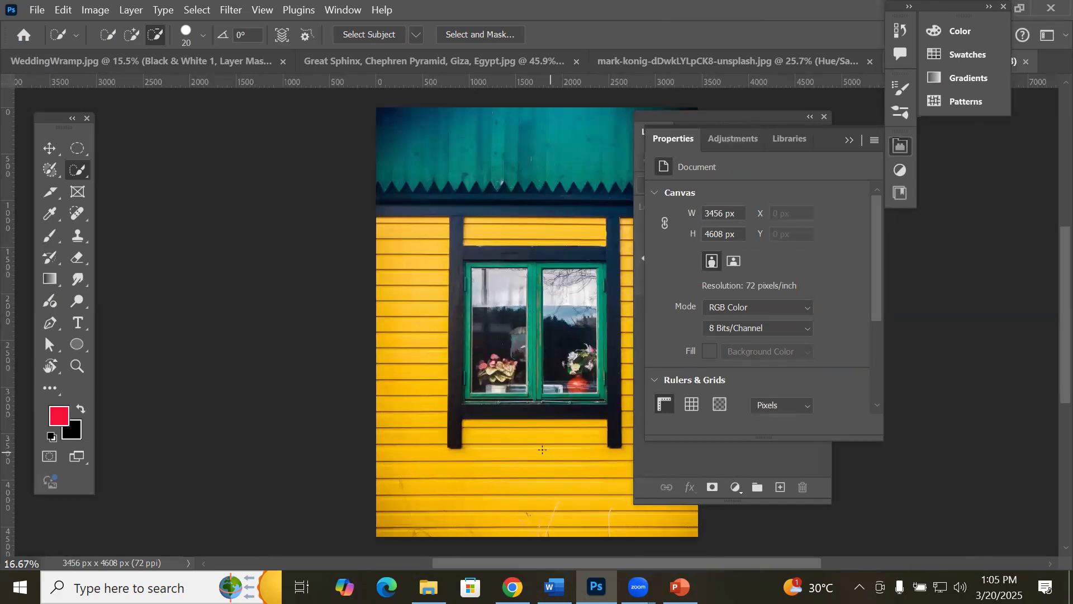
Step: Enlarge the Quick Selection brush to 45, try selecting the window's central green post, and clear that selection
left_click_drag(543, 451, 389, 441)
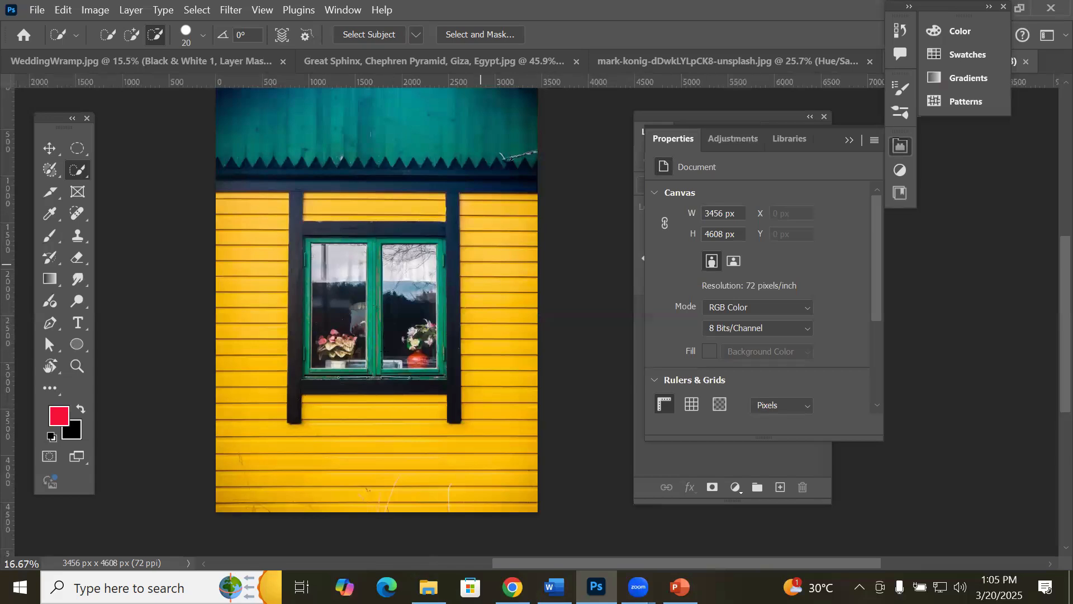
scroll(351, 346, "up", 2)
scroll(484, 249, "up", 2)
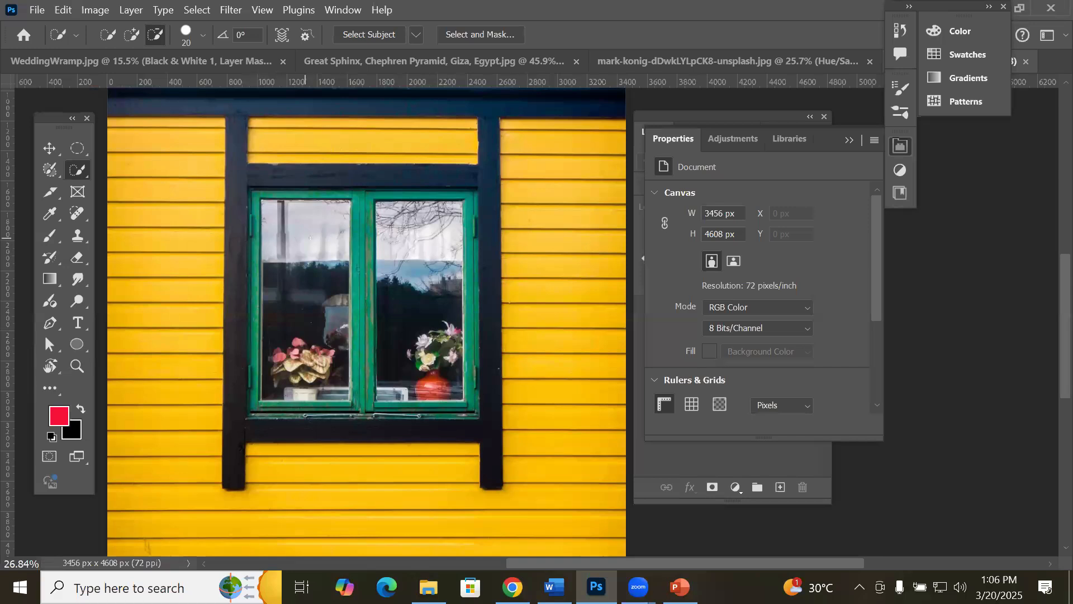
key("bracketright")
key("bracketright")
key("bracketright")
key("bracketright")
key("bracketright")
left_click_drag(357, 239, 352, 308)
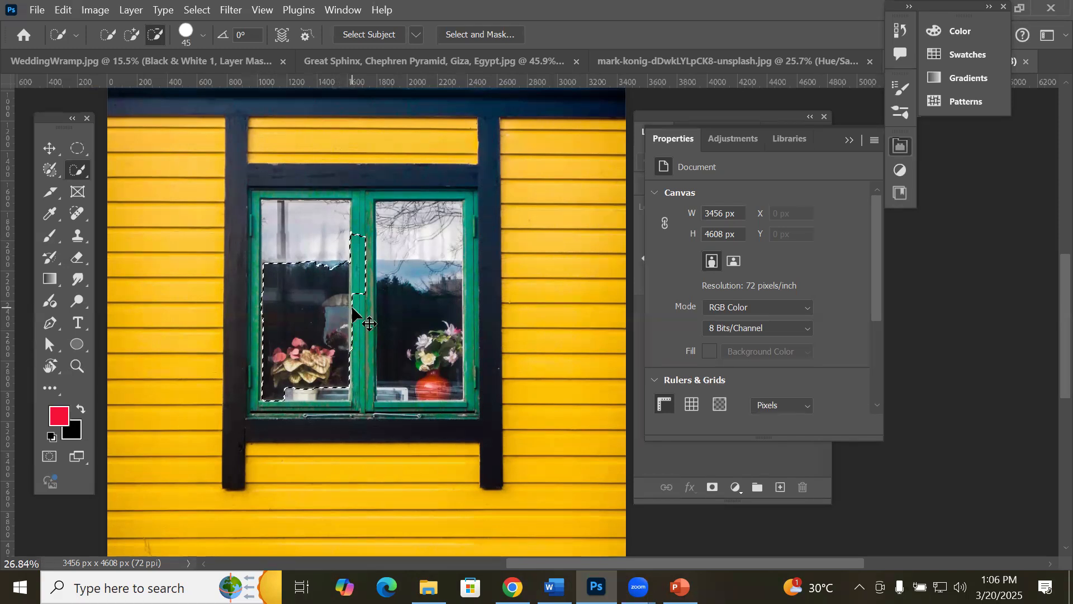
key("ctrl+d")
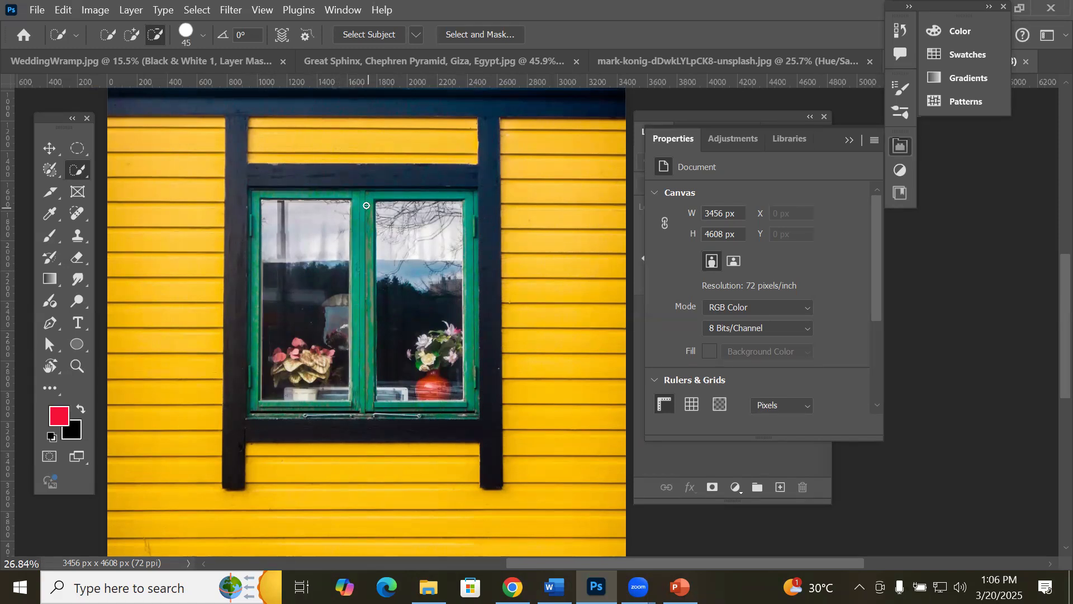
Step: Select the green window frame with Quick Selection and subtract the dark trim beside its right edge
mouse_move(364, 202)
left_mouse_down()
mouse_move(354, 285)
mouse_move(380, 408)
mouse_move(464, 407)
mouse_move(475, 396)
mouse_move(470, 207)
left_mouse_up()
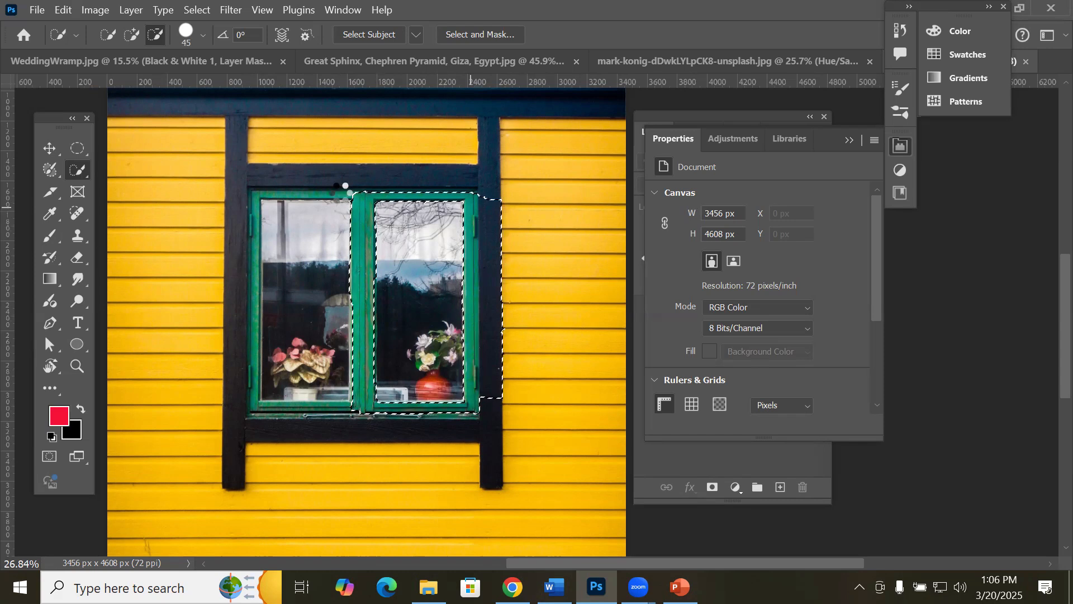
mouse_move(255, 261)
left_mouse_down()
mouse_move(265, 325)
mouse_move(245, 390)
mouse_move(251, 414)
mouse_move(338, 403)
left_mouse_up()
mouse_move(326, 199)
left_mouse_down()
mouse_move(263, 201)
mouse_move(264, 232)
mouse_move(247, 224)
mouse_move(232, 186)
mouse_move(248, 276)
mouse_move(222, 219)
mouse_move(228, 196)
mouse_move(214, 297)
mouse_move(218, 338)
mouse_move(226, 299)
mouse_move(238, 334)
mouse_move(238, 419)
mouse_move(224, 464)
mouse_move(240, 370)
mouse_move(238, 429)
left_mouse_up()
mouse_move(340, 434)
left_mouse_down()
mouse_move(507, 430)
mouse_move(518, 453)
mouse_move(496, 459)
mouse_move(506, 499)
mouse_move(476, 453)
mouse_move(431, 438)
mouse_move(406, 452)
mouse_move(441, 450)
mouse_move(286, 444)
mouse_move(272, 482)
mouse_move(250, 491)
mouse_move(224, 443)
left_mouse_up()
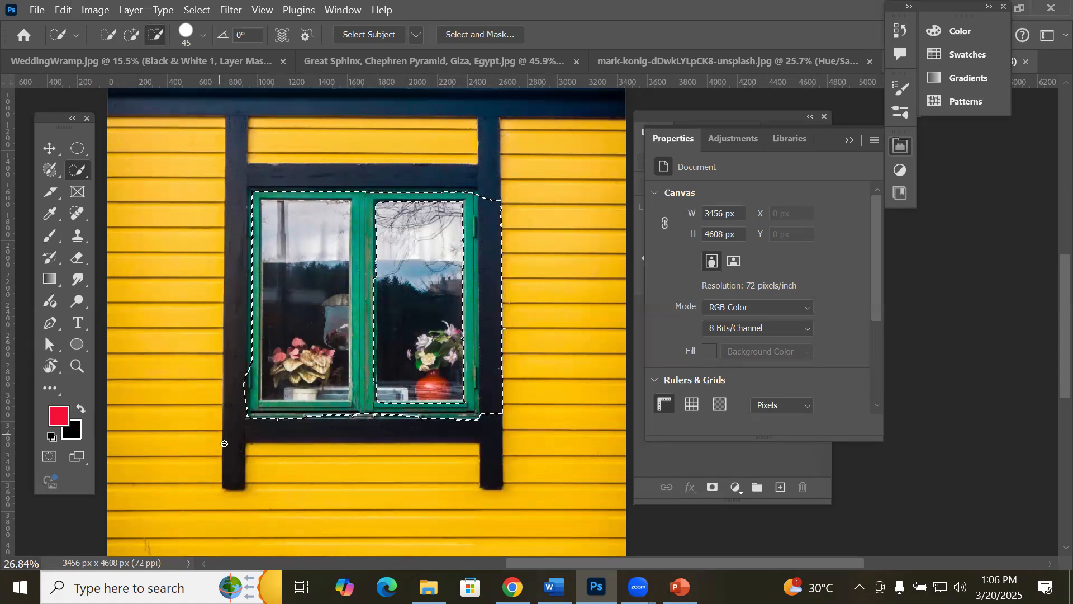
mouse_move(492, 206)
left_mouse_down()
mouse_move(498, 291)
mouse_move(485, 381)
left_mouse_up()
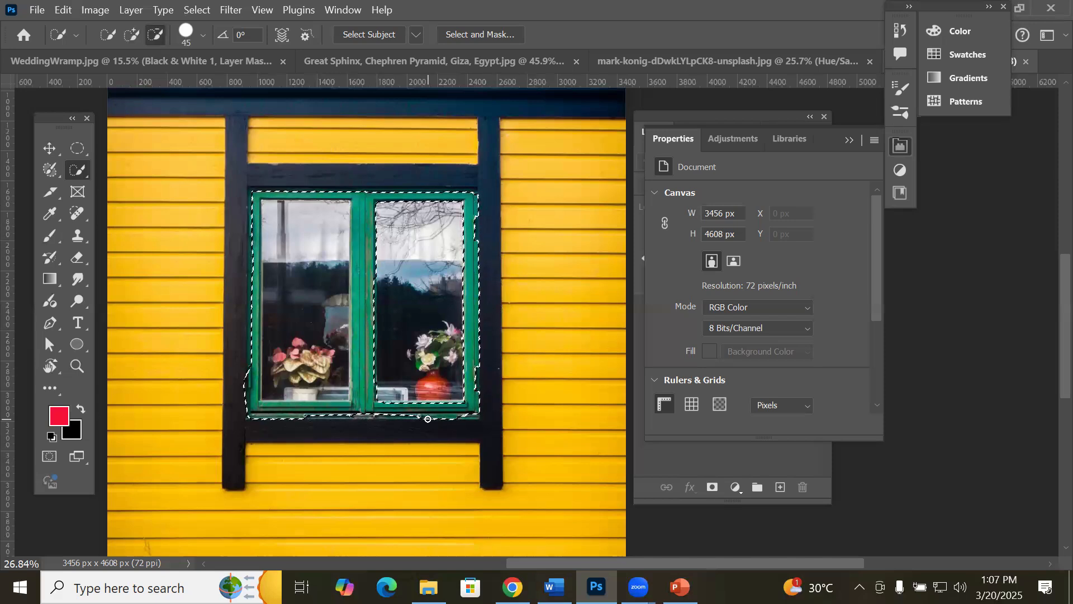
Step: Subtract the left window's glass pane, including the curtain and flowers, from the frame selection
scroll(423, 411, "up", 1)
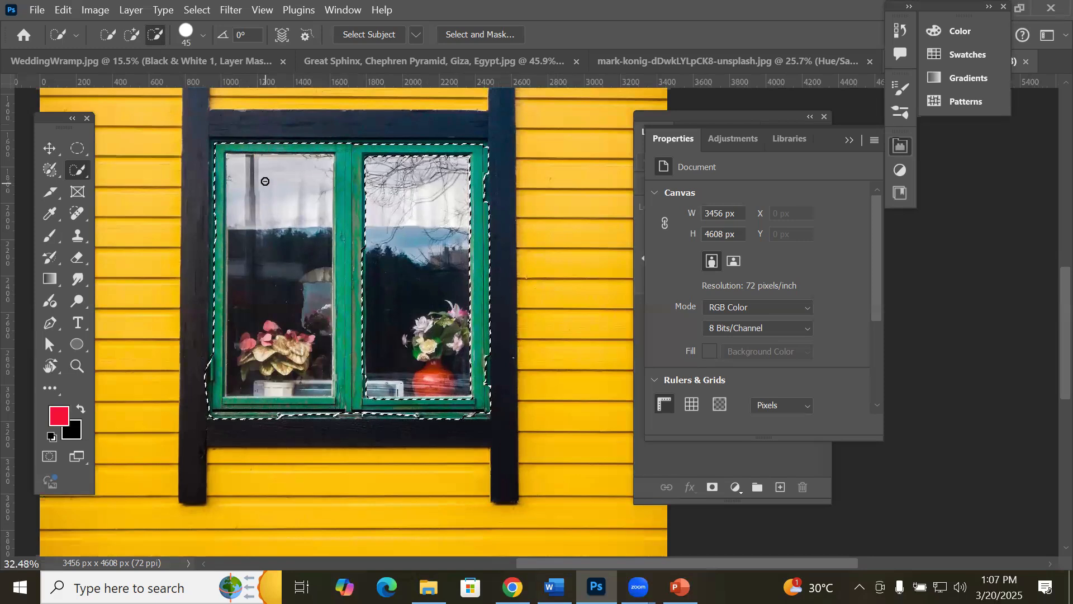
left_click(265, 251)
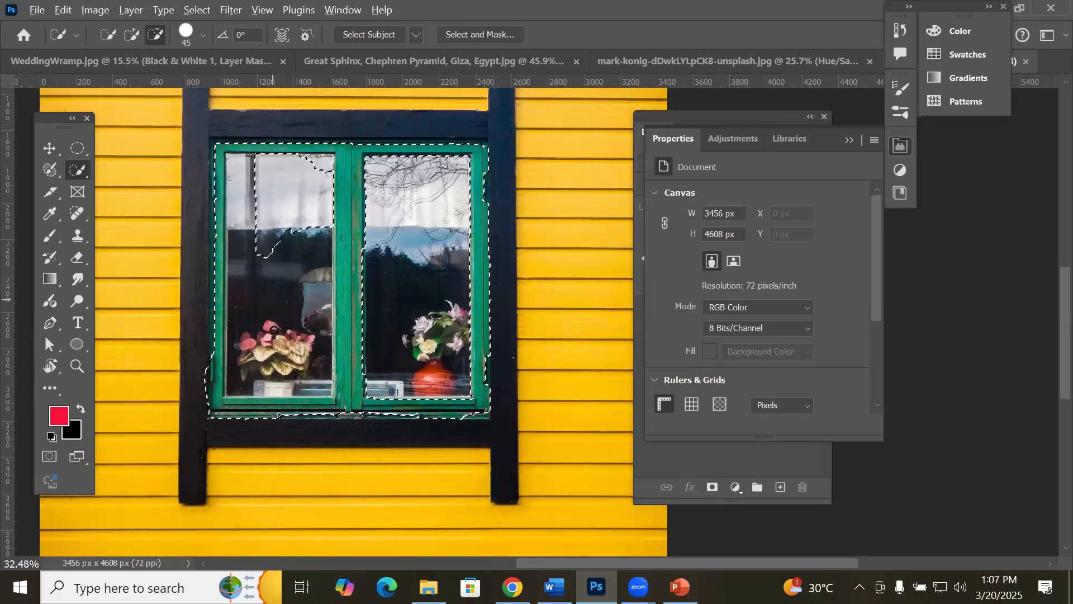
left_click_drag(324, 379, 325, 368)
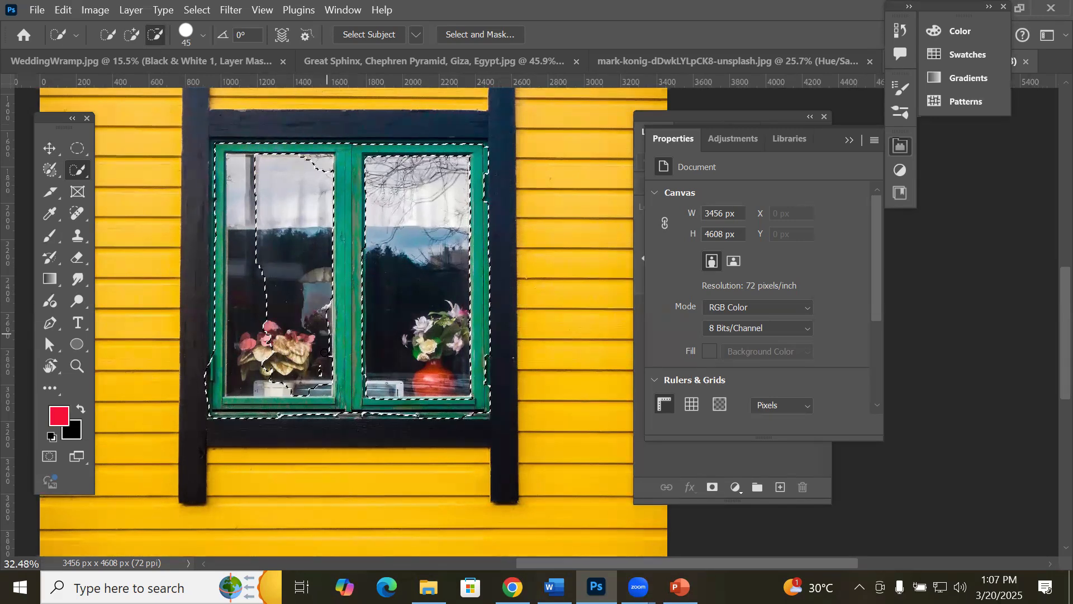
left_click_drag(235, 376, 229, 241)
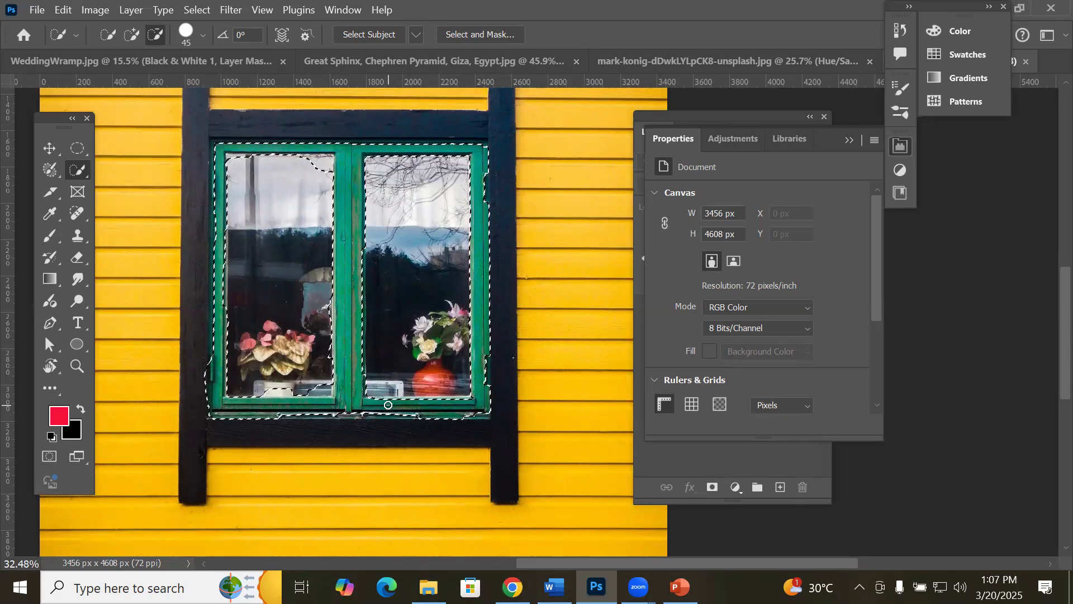
Step: Add a Hue/Saturation adjustment layer masked to the window frame and move the Layers panel clear of its settings
left_click(703, 117)
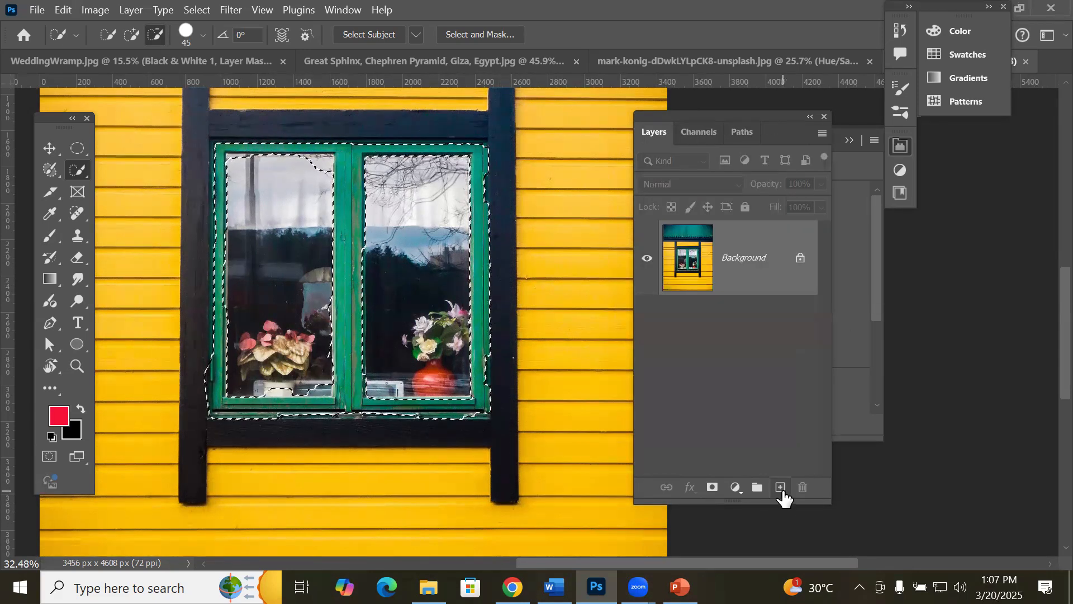
left_click(734, 488)
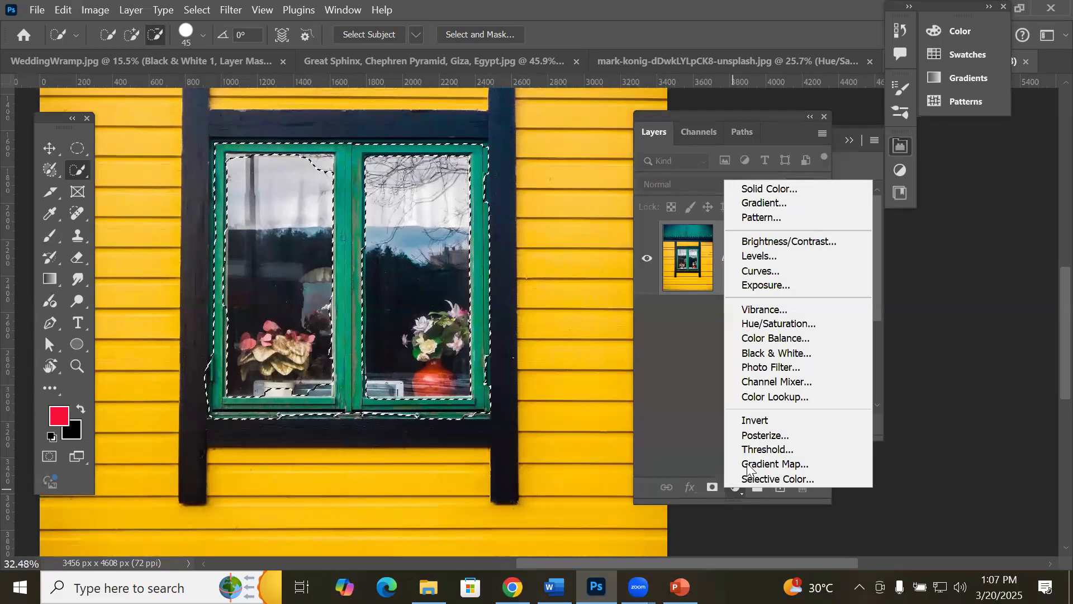
left_click(795, 323)
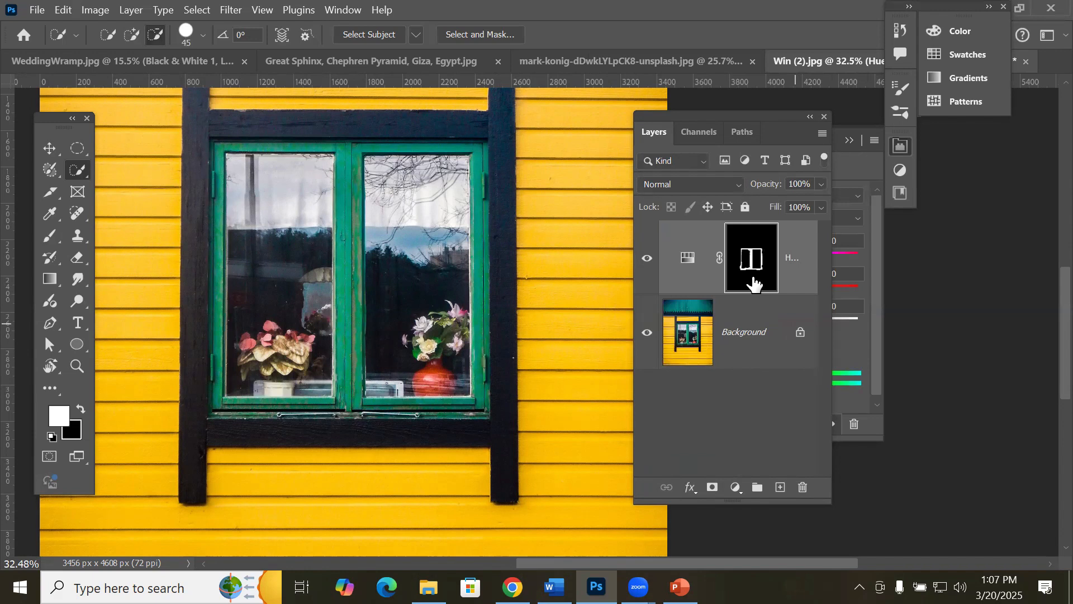
left_click_drag(728, 117, 582, 417)
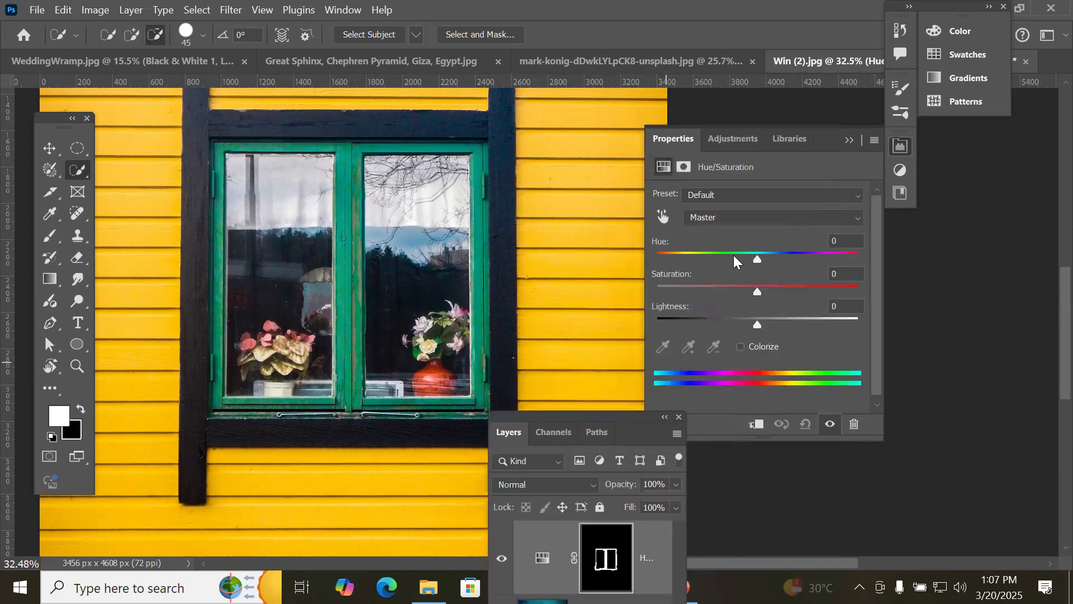
Step: Colorize the window frame blue with Hue 228, Saturation 75 and Lightness +16
left_click(740, 347)
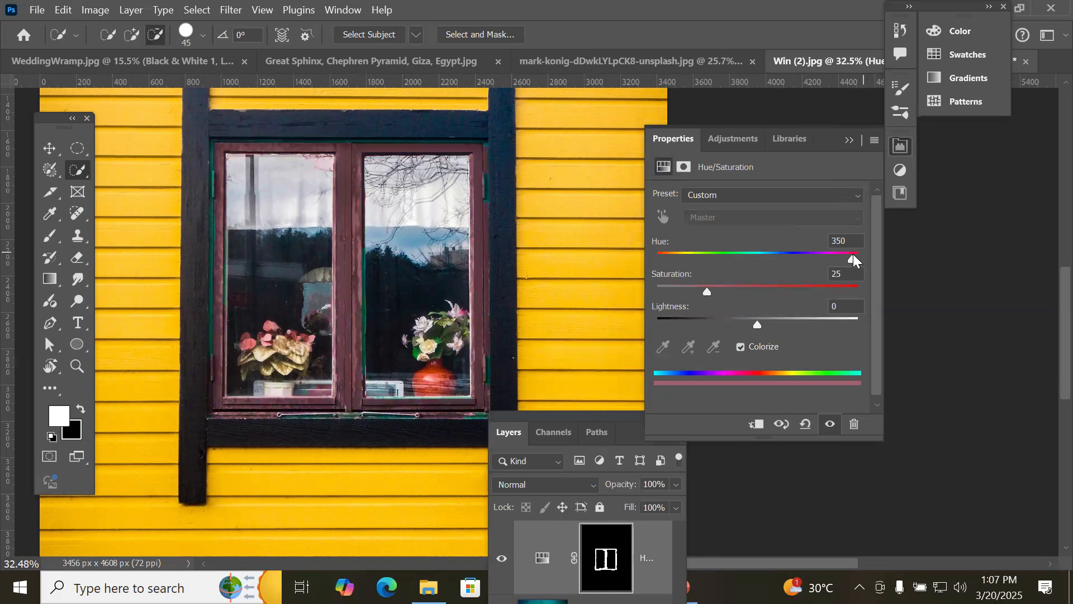
left_click_drag(850, 258, 785, 257)
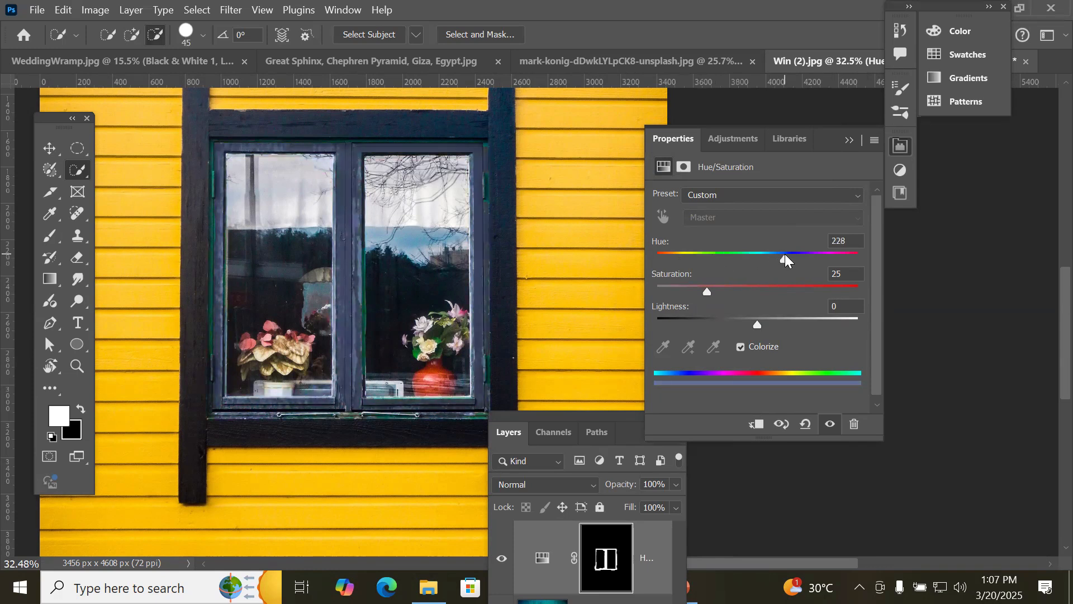
left_click_drag(708, 291, 809, 285)
mouse_move(758, 324)
left_mouse_down()
mouse_move(846, 323)
mouse_move(773, 317)
left_mouse_up()
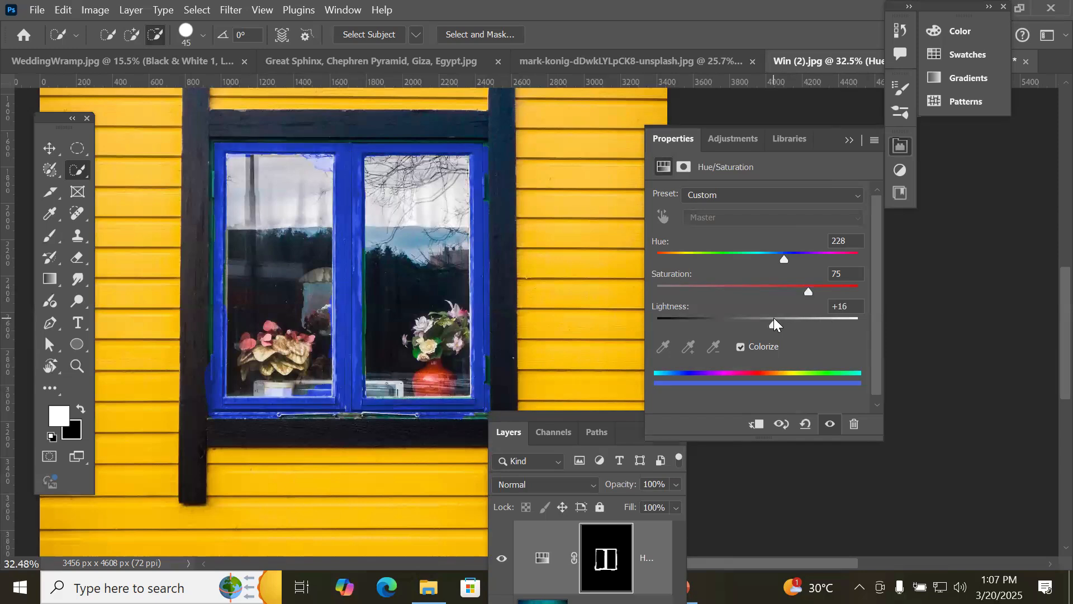
scroll(460, 320, "down", 4)
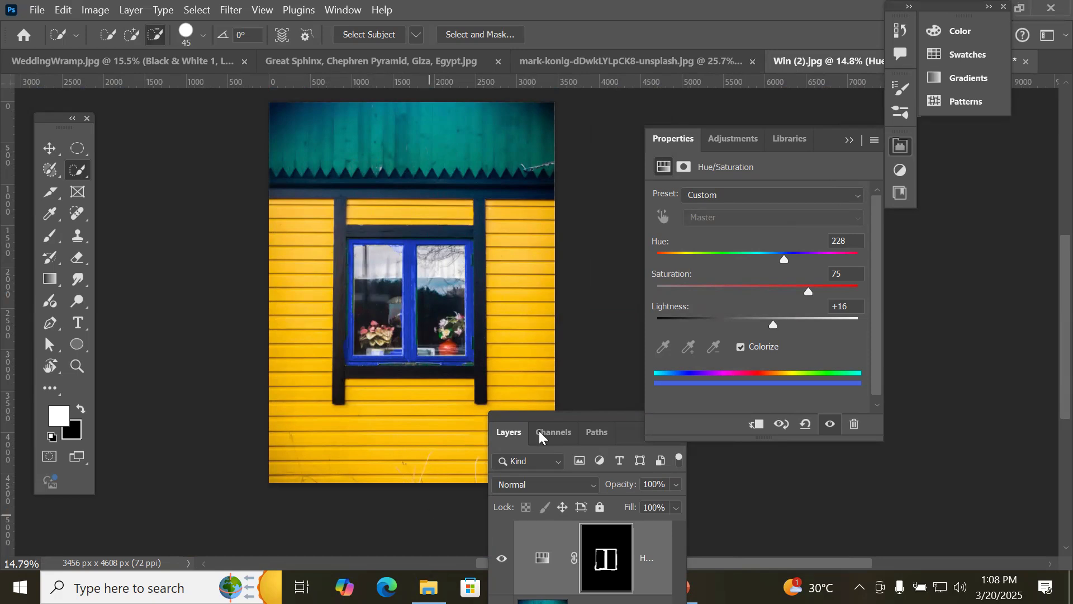
Step: Bring the whole Layers panel into view over the photo and examine the layer styles available for the adjustment layer
left_click_drag(538, 430, 272, 201)
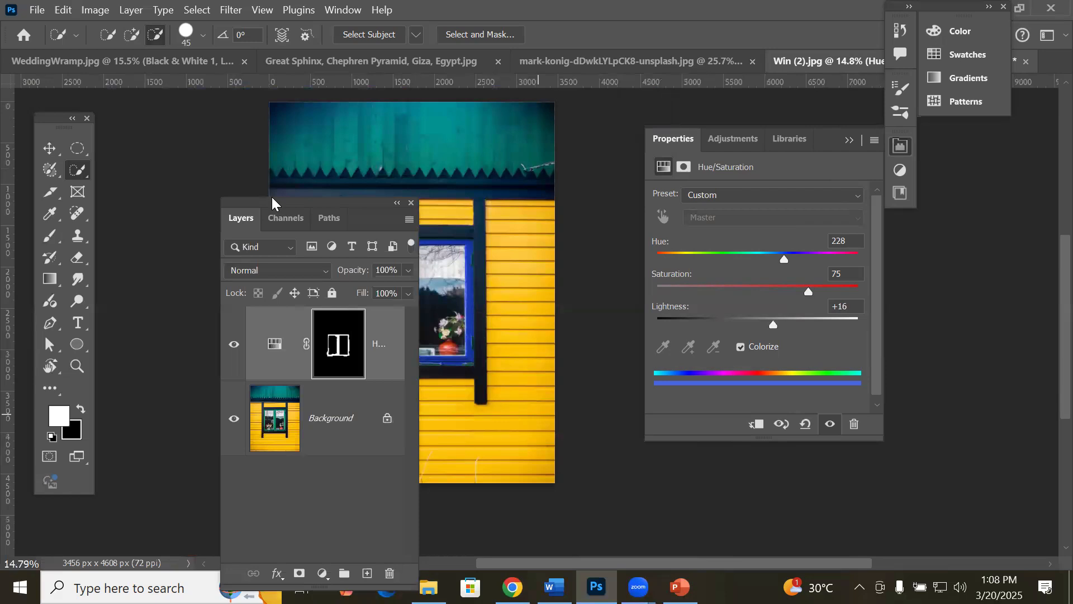
left_click_drag(273, 198, 258, 163)
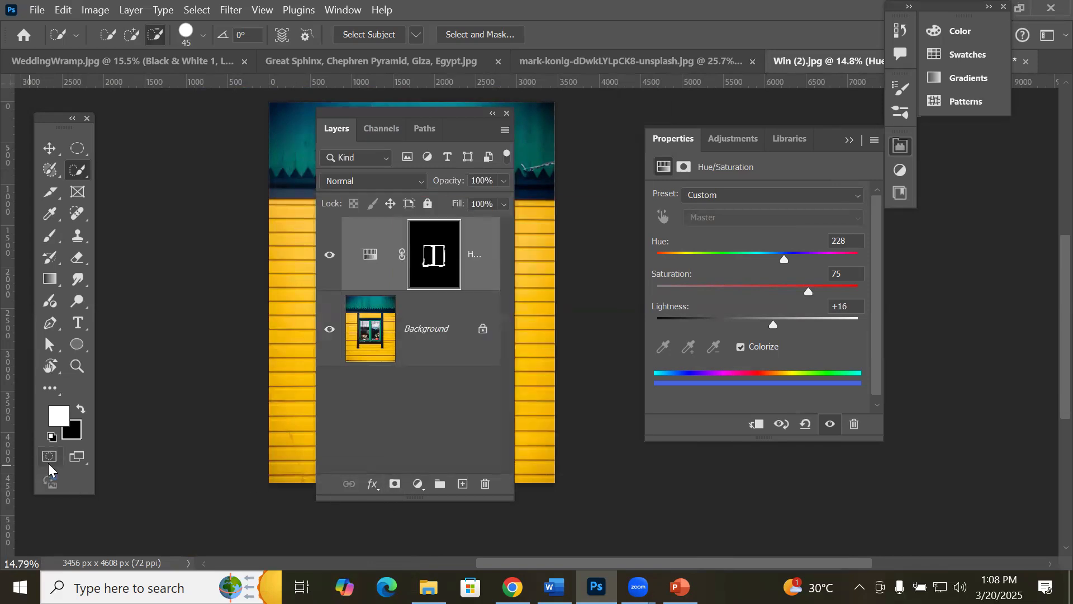
left_click(376, 486)
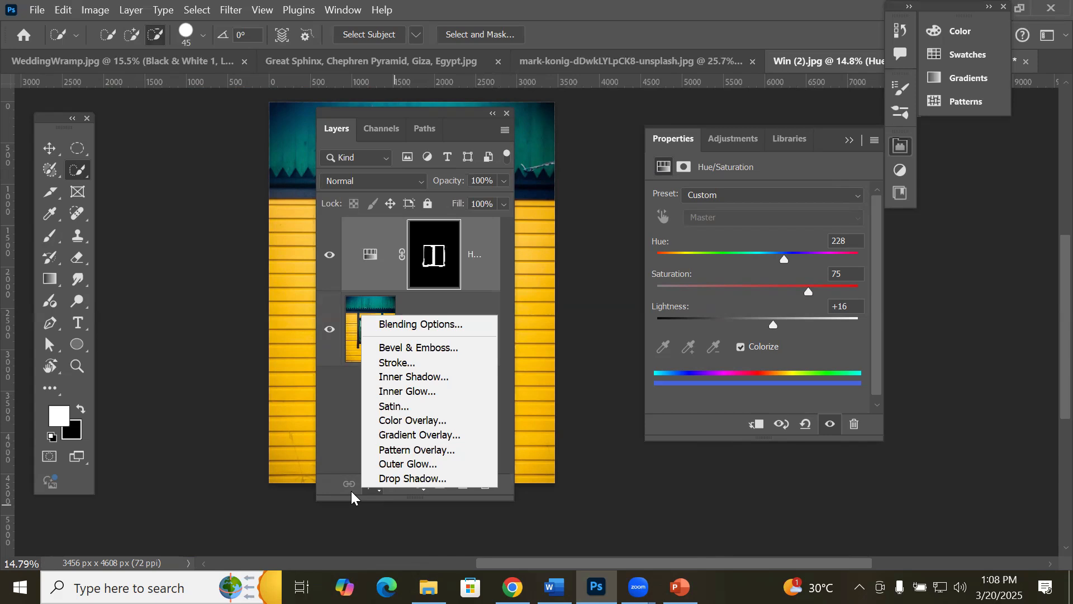
left_click(337, 419)
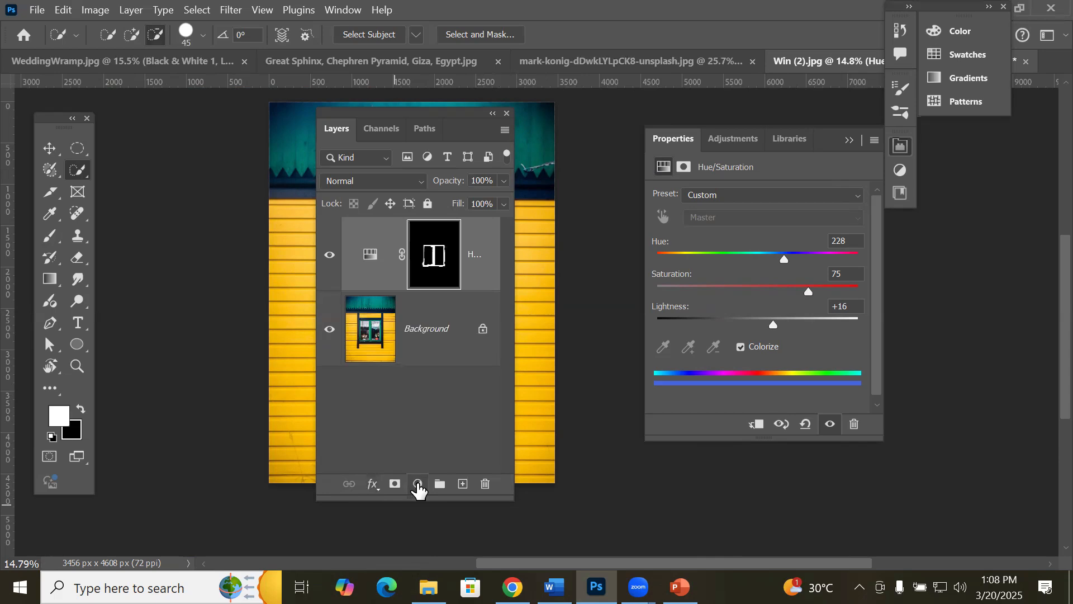
left_click(372, 487)
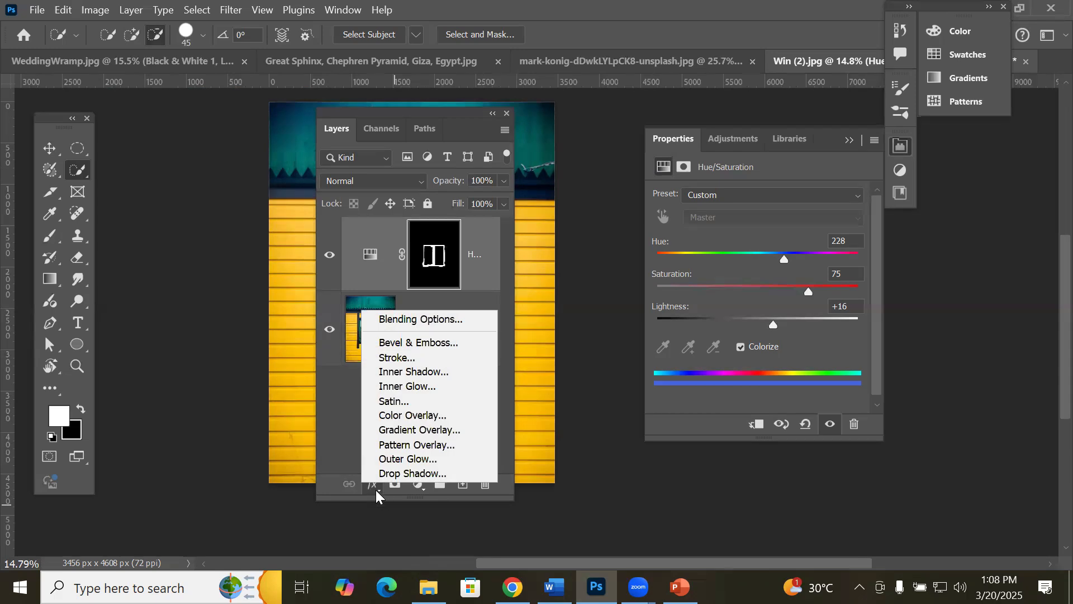
left_click(376, 489)
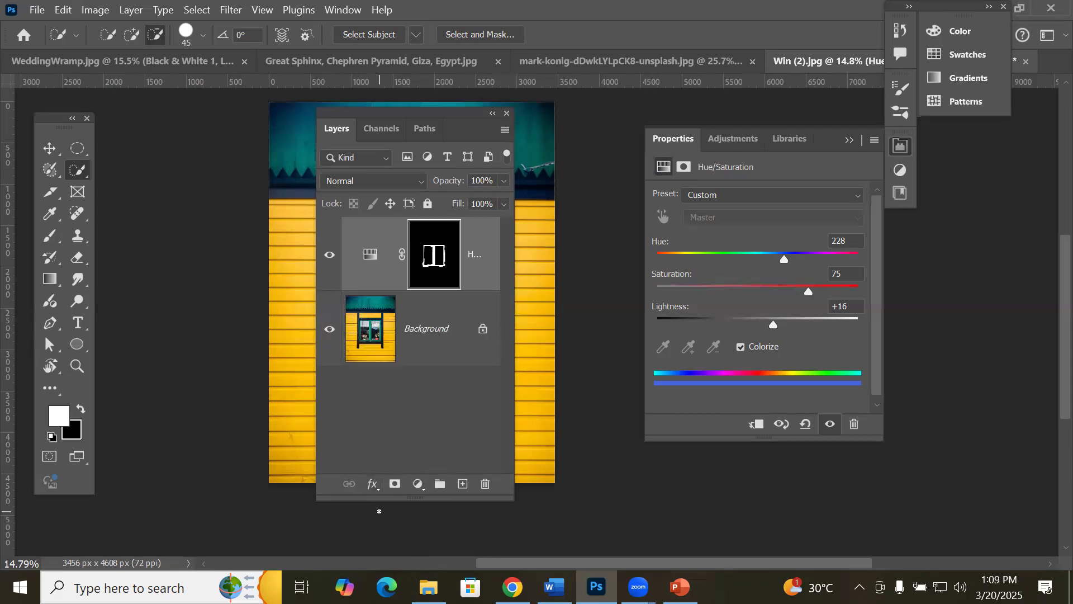
left_click(372, 486)
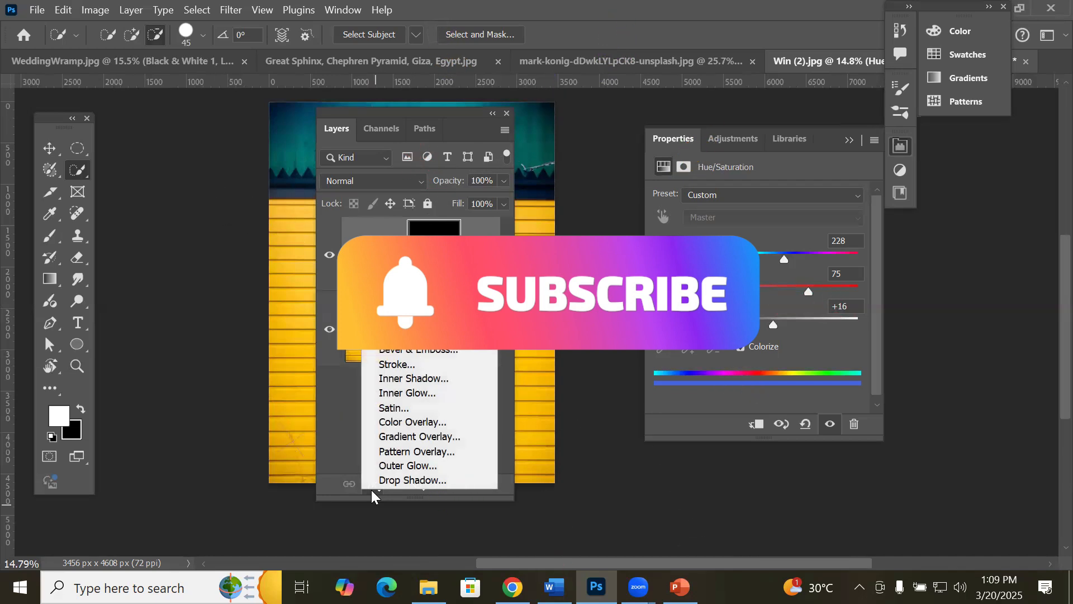